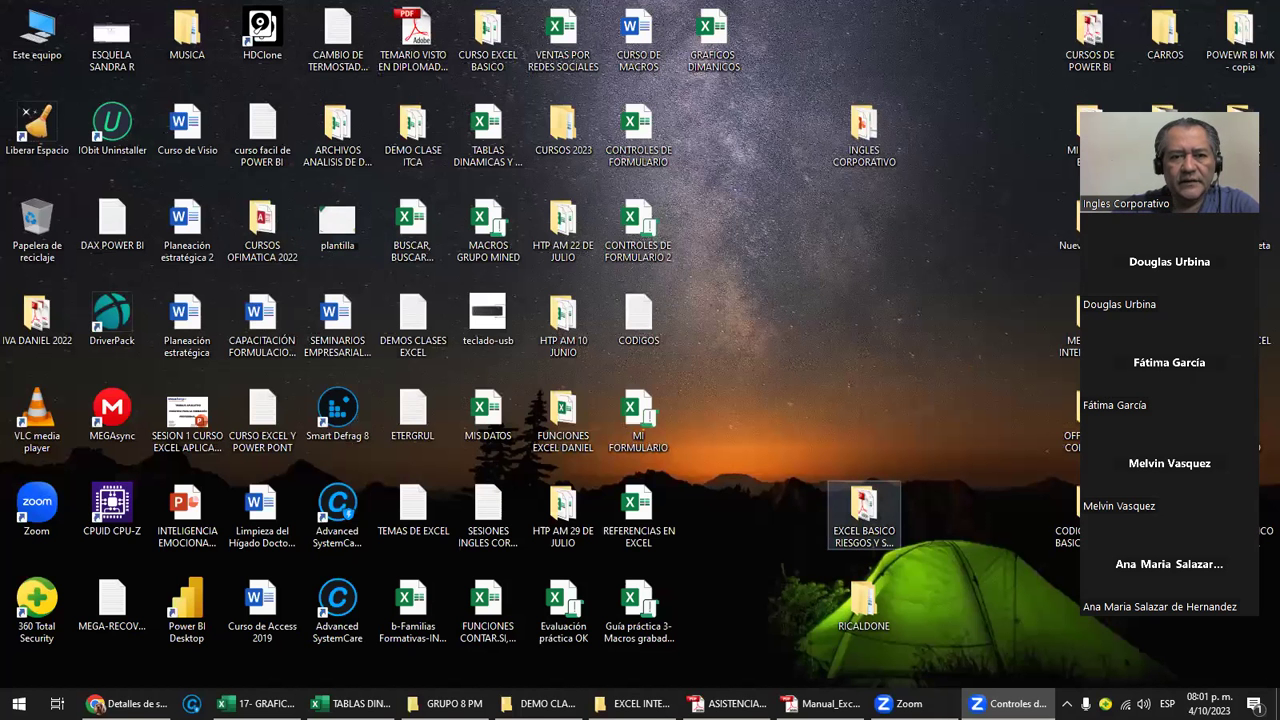
# Switch to the TABLAS DINAMICAS workbook and show its REPORTE - RESUMEN dashboard sheet
pyautogui.hotkey('alt', 'Tab')
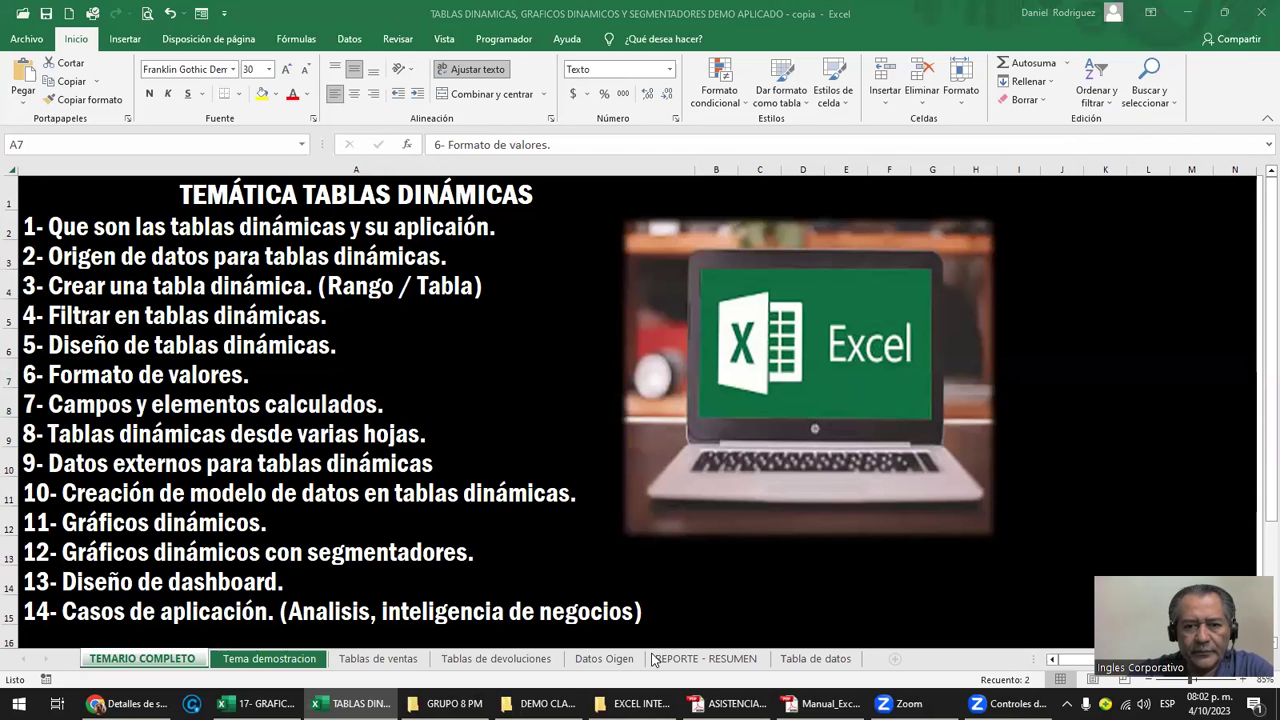
pyautogui.click(683, 659)
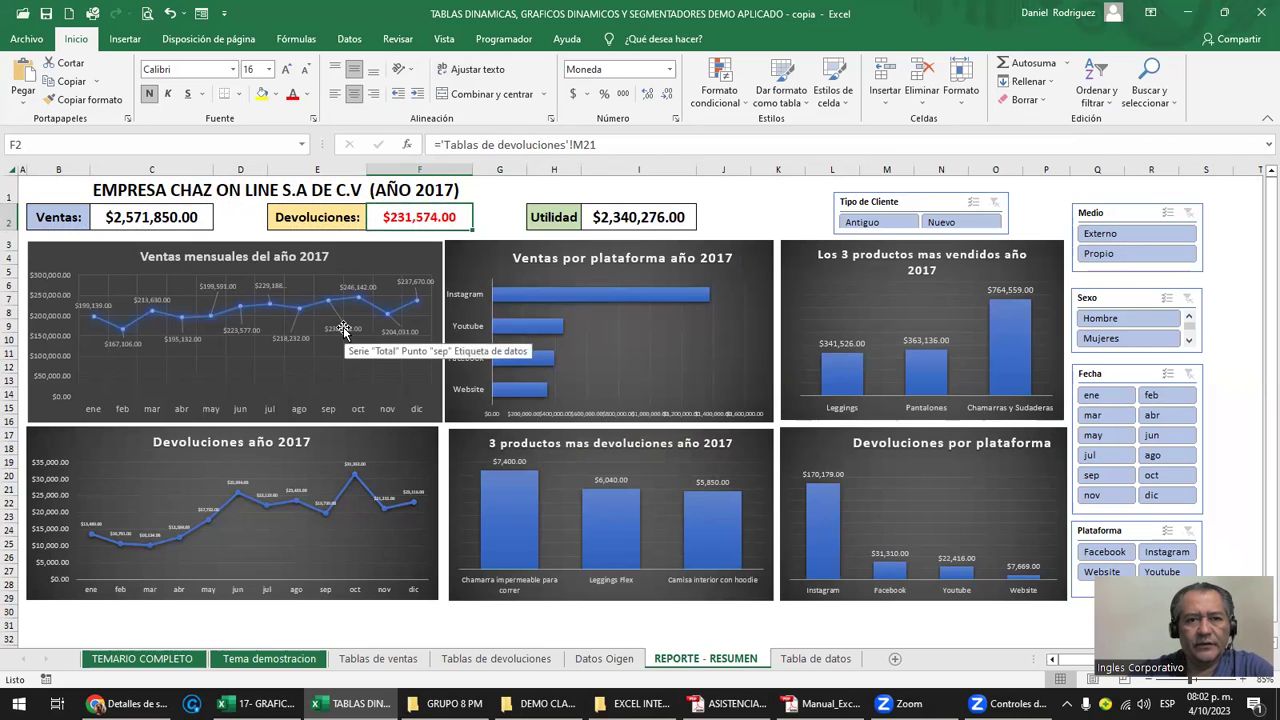
# Review the Ventas, Devoluciones and Utilidad formulas in C2, F2 and I2, then return to TEMARIO COMPLETO
pyautogui.click(160, 219)
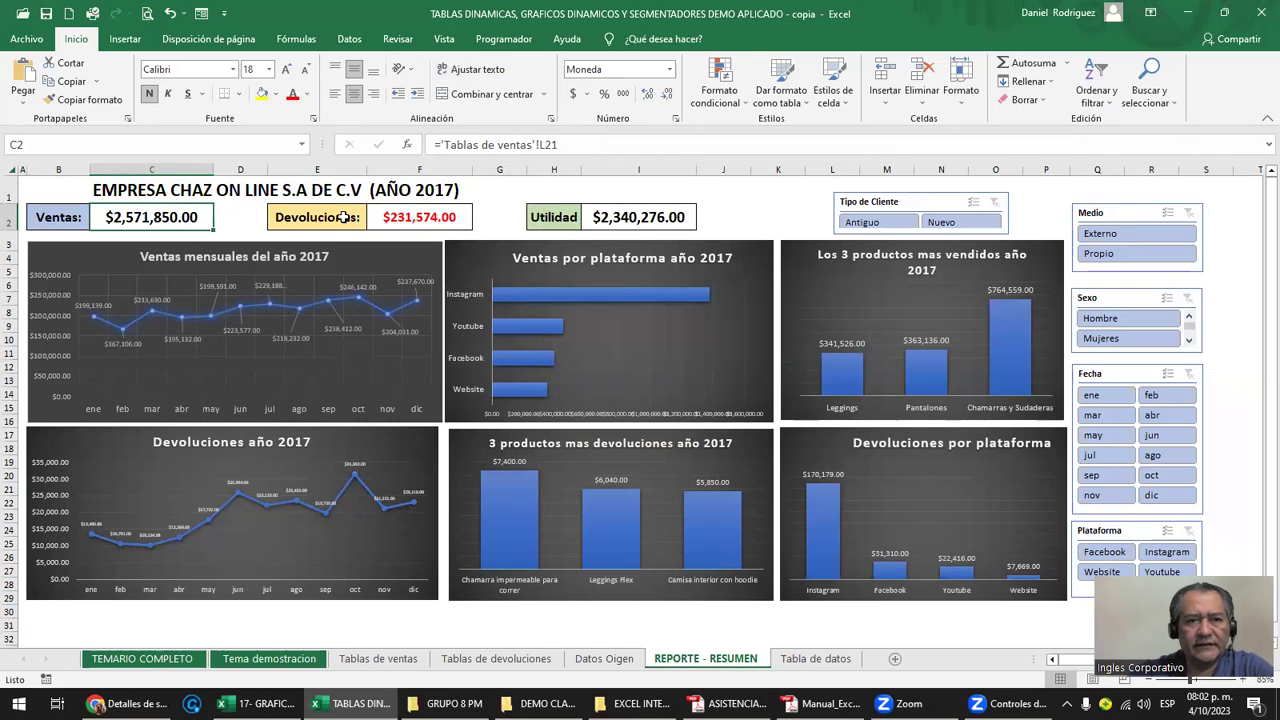
pyautogui.click(395, 214)
pyautogui.click(603, 214)
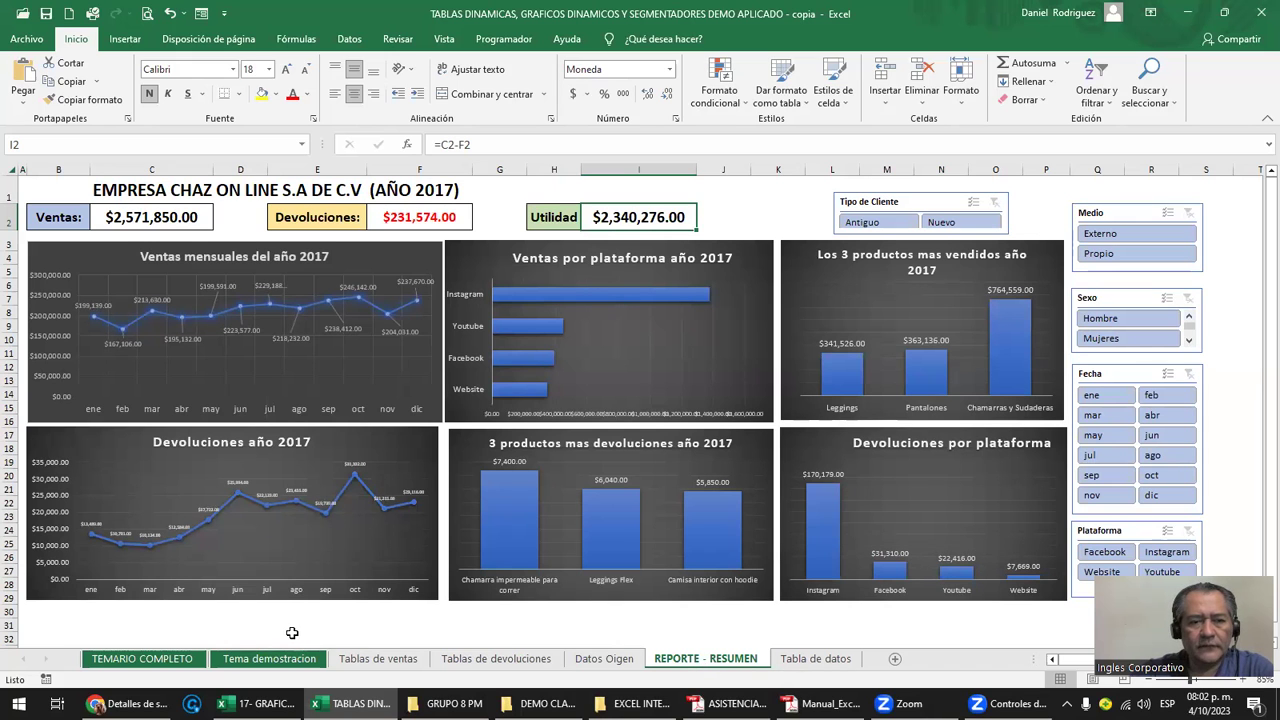
pyautogui.click(172, 660)
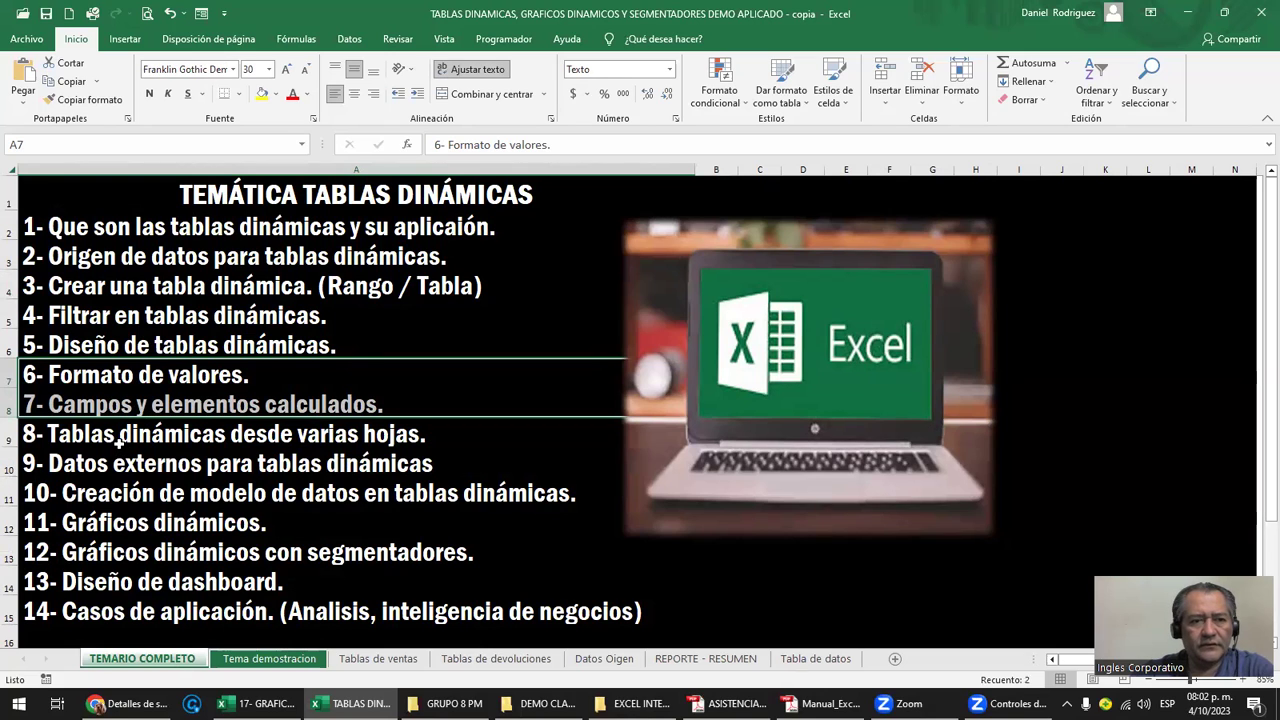
# Turn topics 4 and 7 red instead of yellow, then move to the 17- GRAFICOS DINAMICOS workbook
pyautogui.click(176, 438)
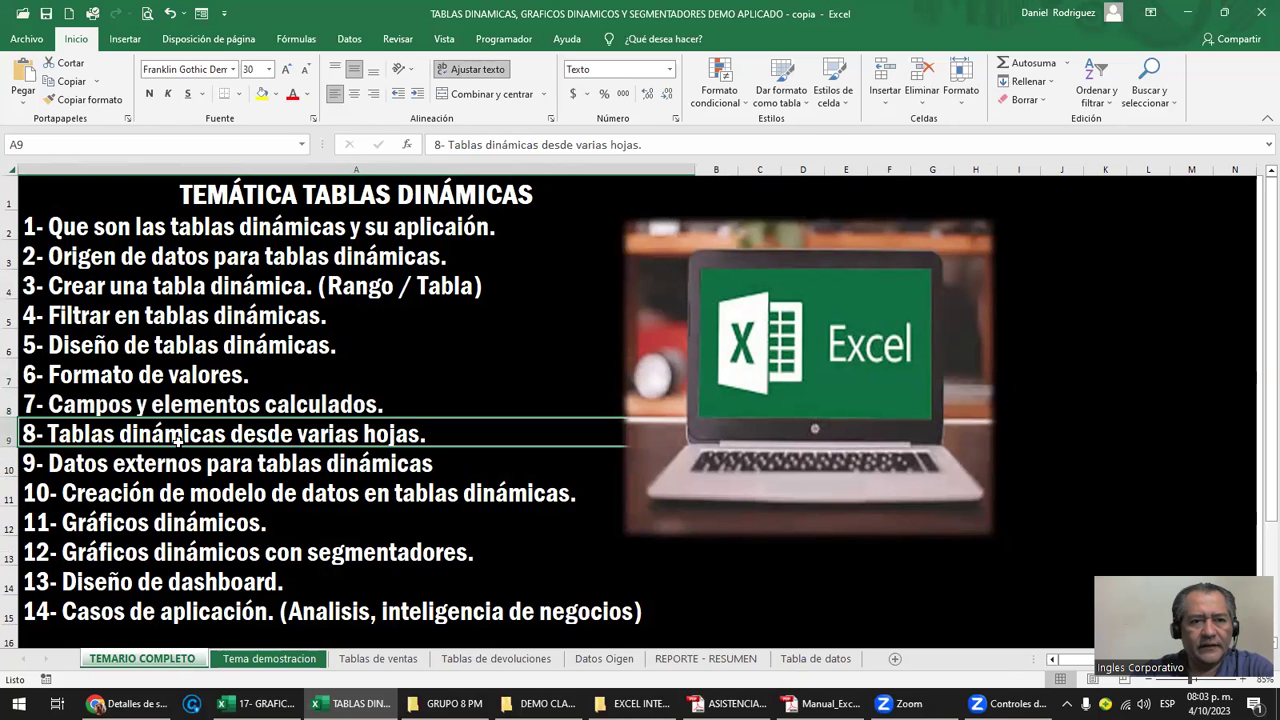
pyautogui.click(166, 316)
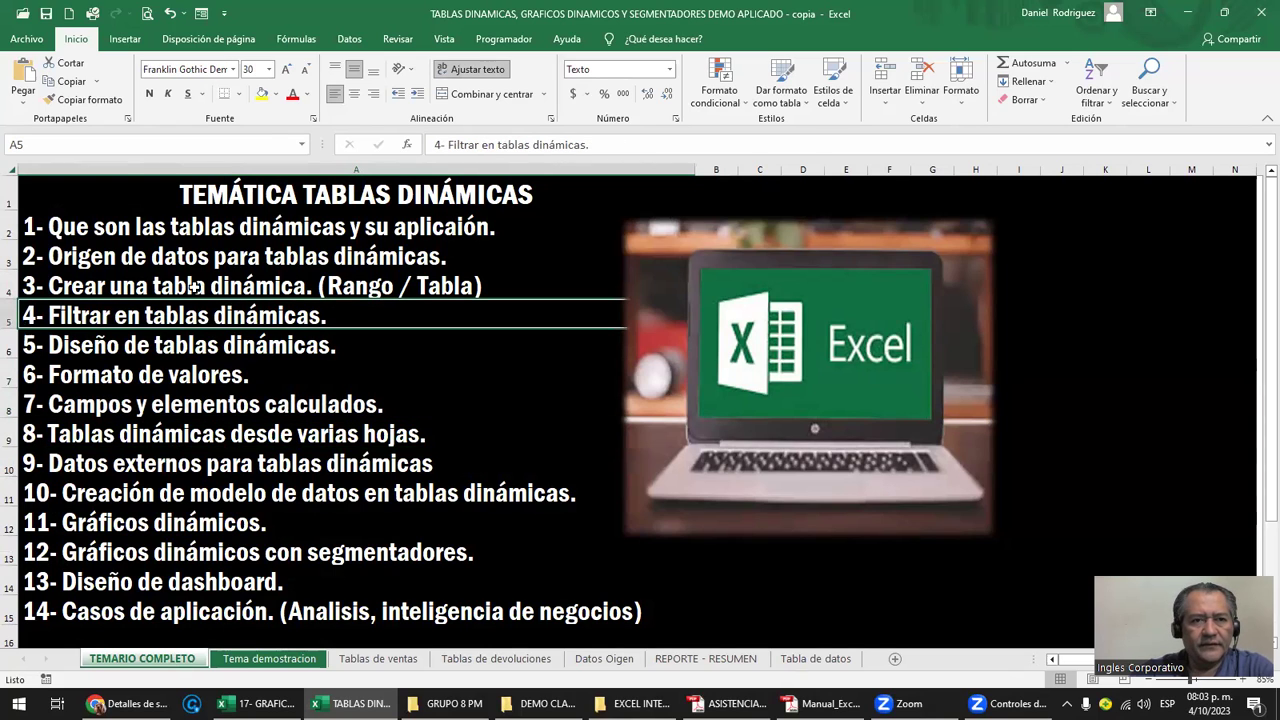
pyautogui.click(261, 93)
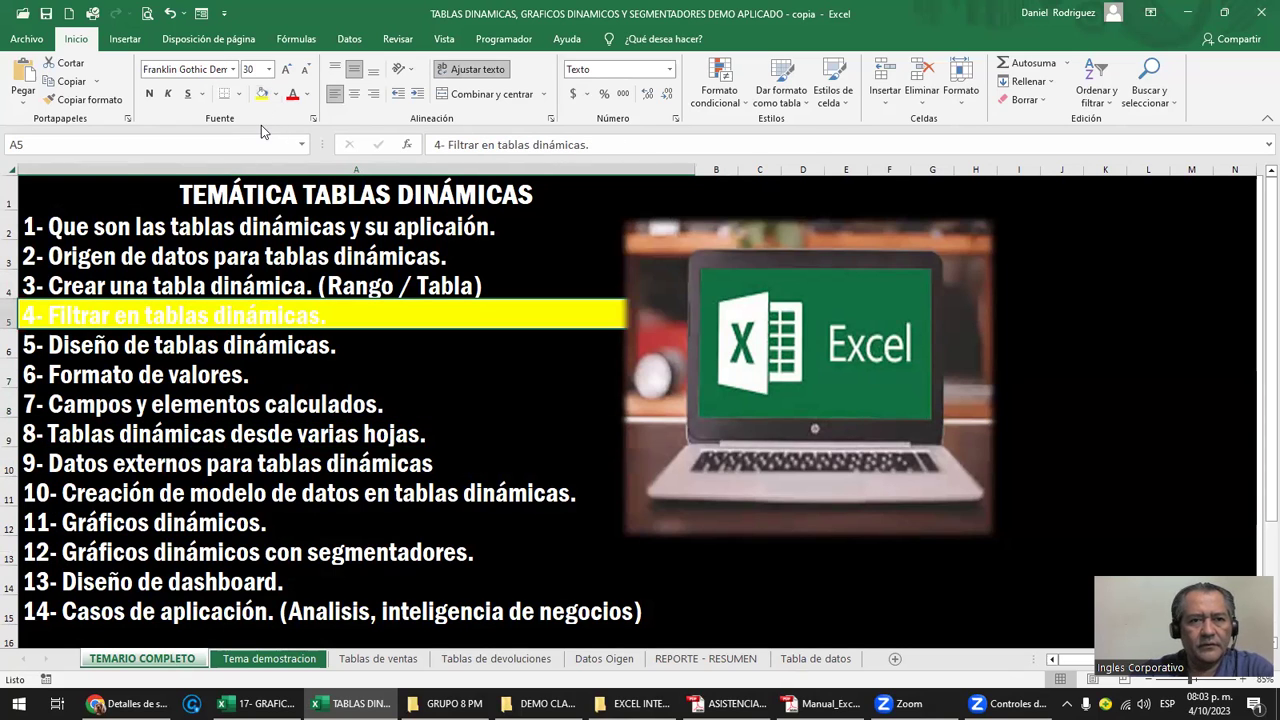
pyautogui.hotkey('ctrl', 'z')
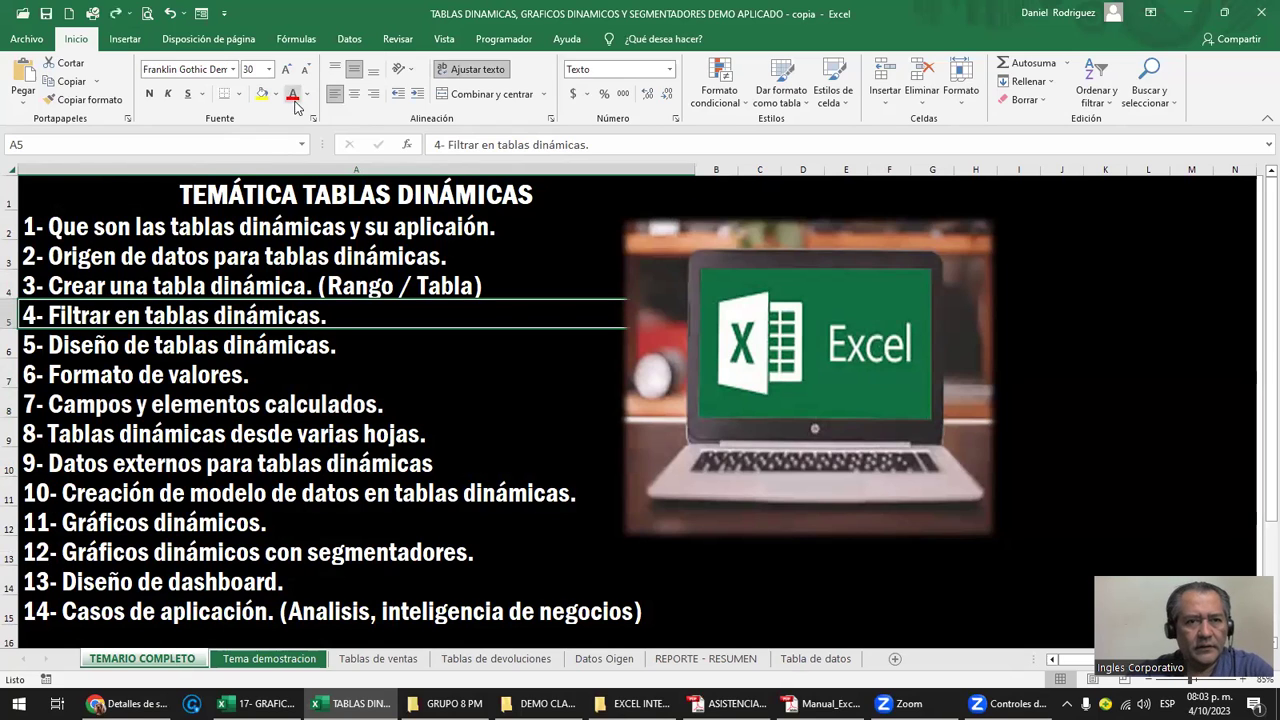
pyautogui.click(291, 100)
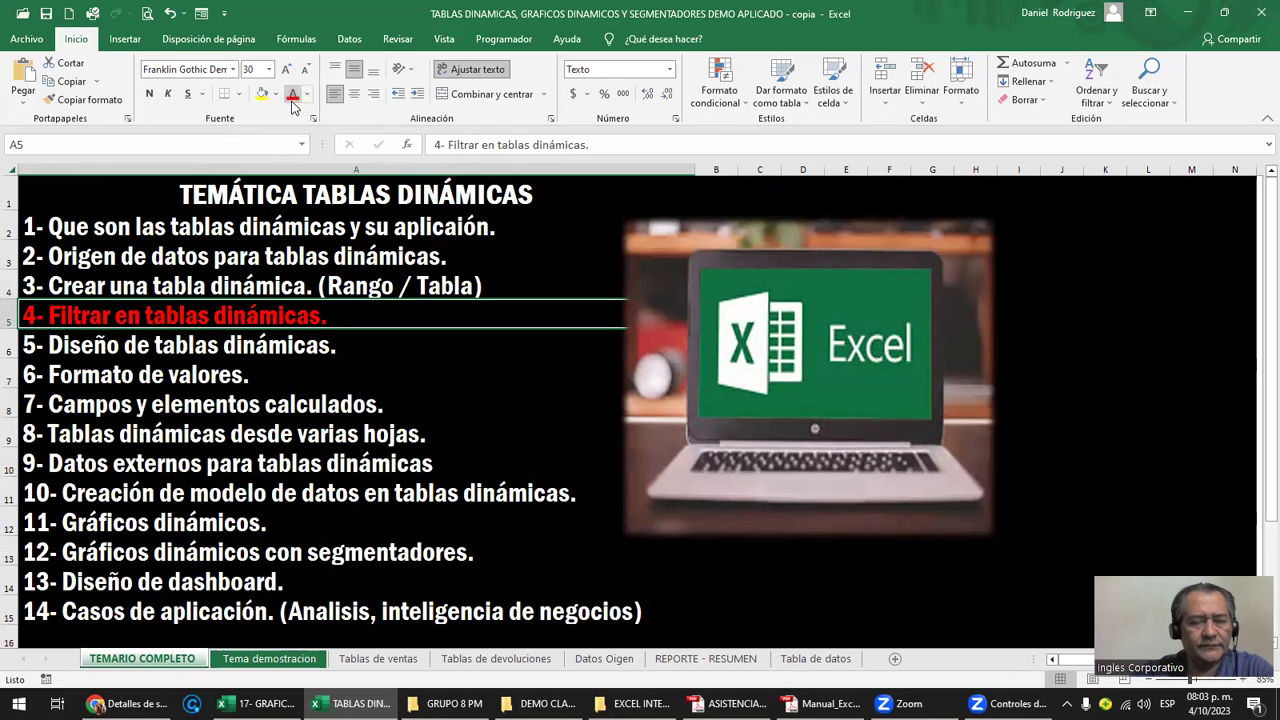
pyautogui.click(220, 408)
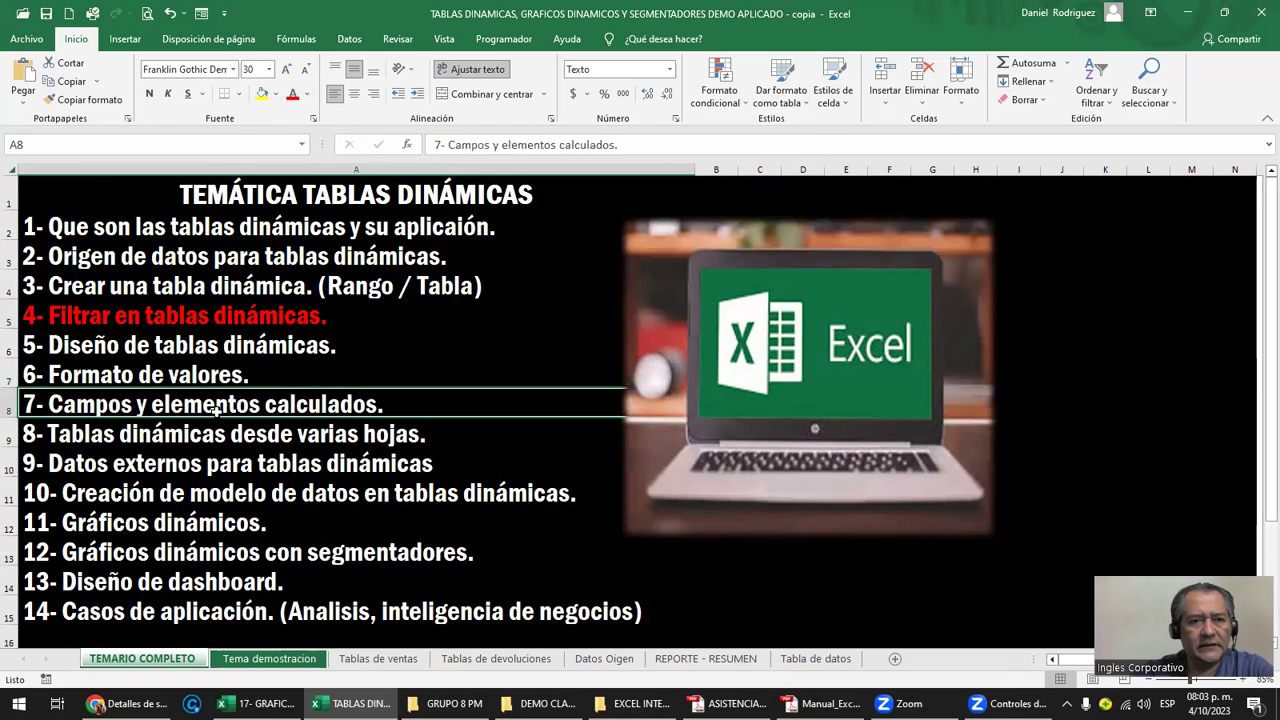
pyautogui.click(292, 97)
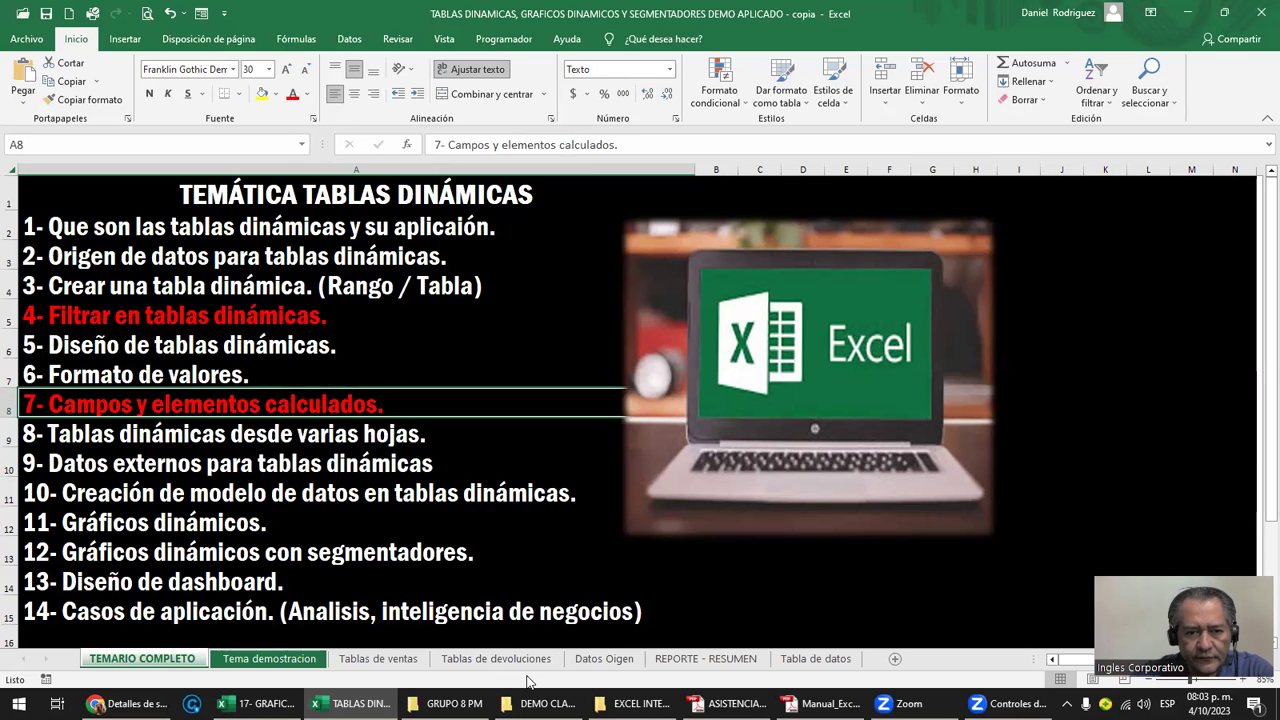
pyautogui.click(258, 703)
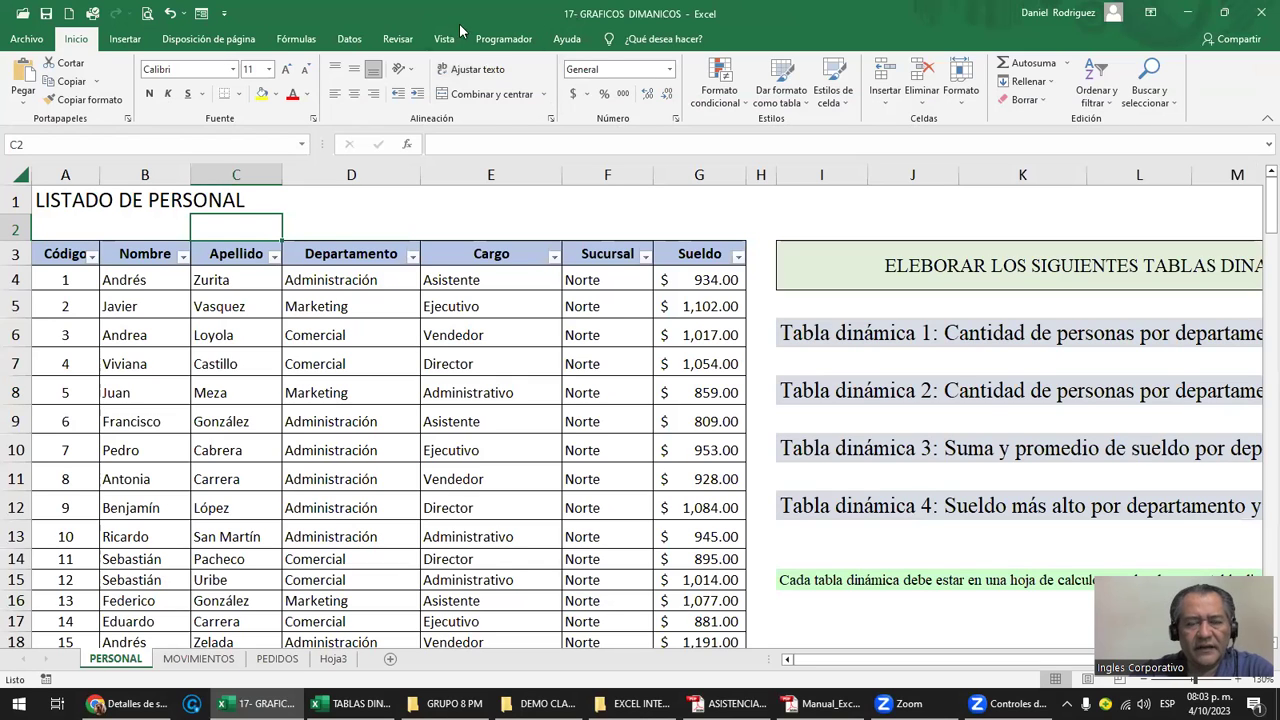
# Go to the MOVIMIENTOS sheet of the workbook
pyautogui.click(192, 660)
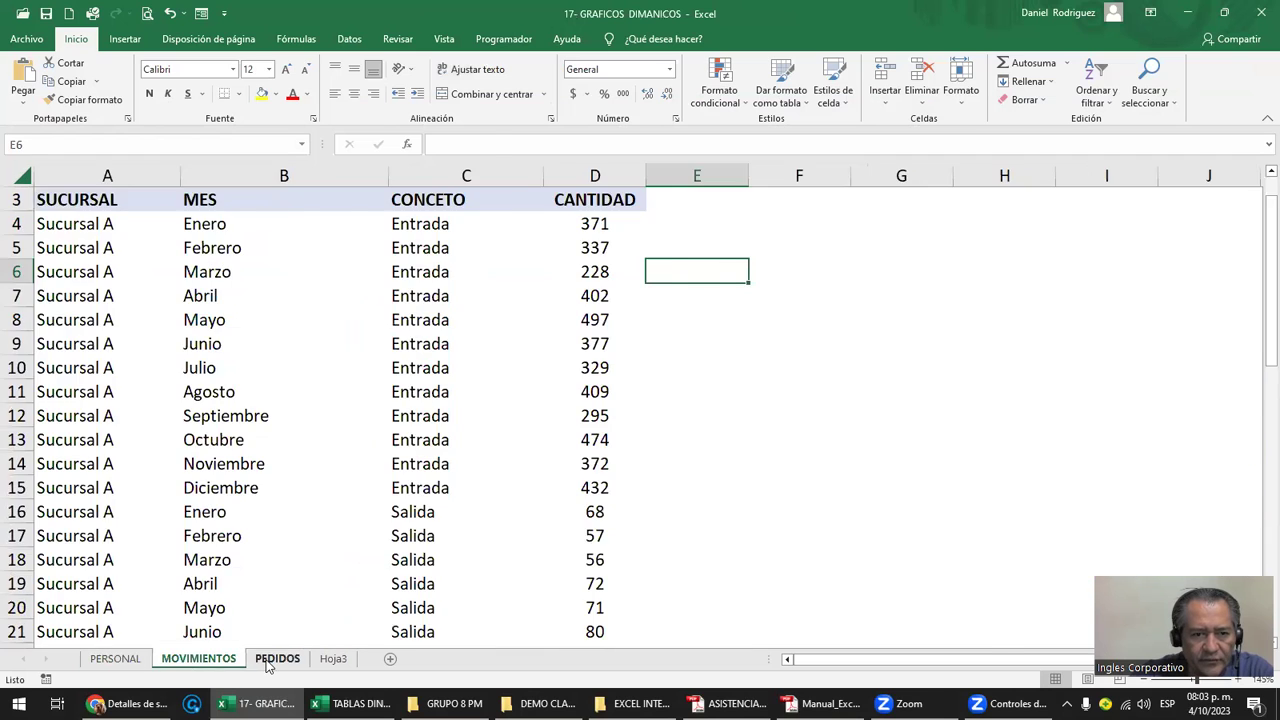
pyautogui.click(270, 660)
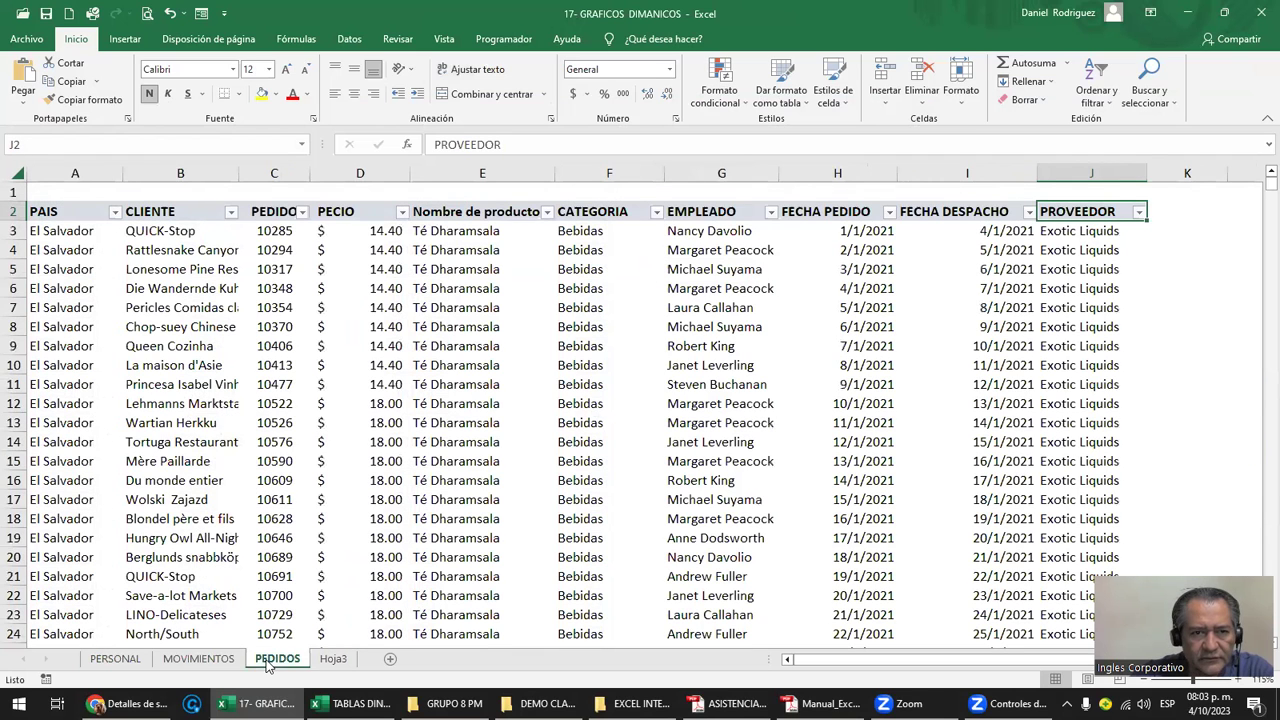
pyautogui.click(205, 659)
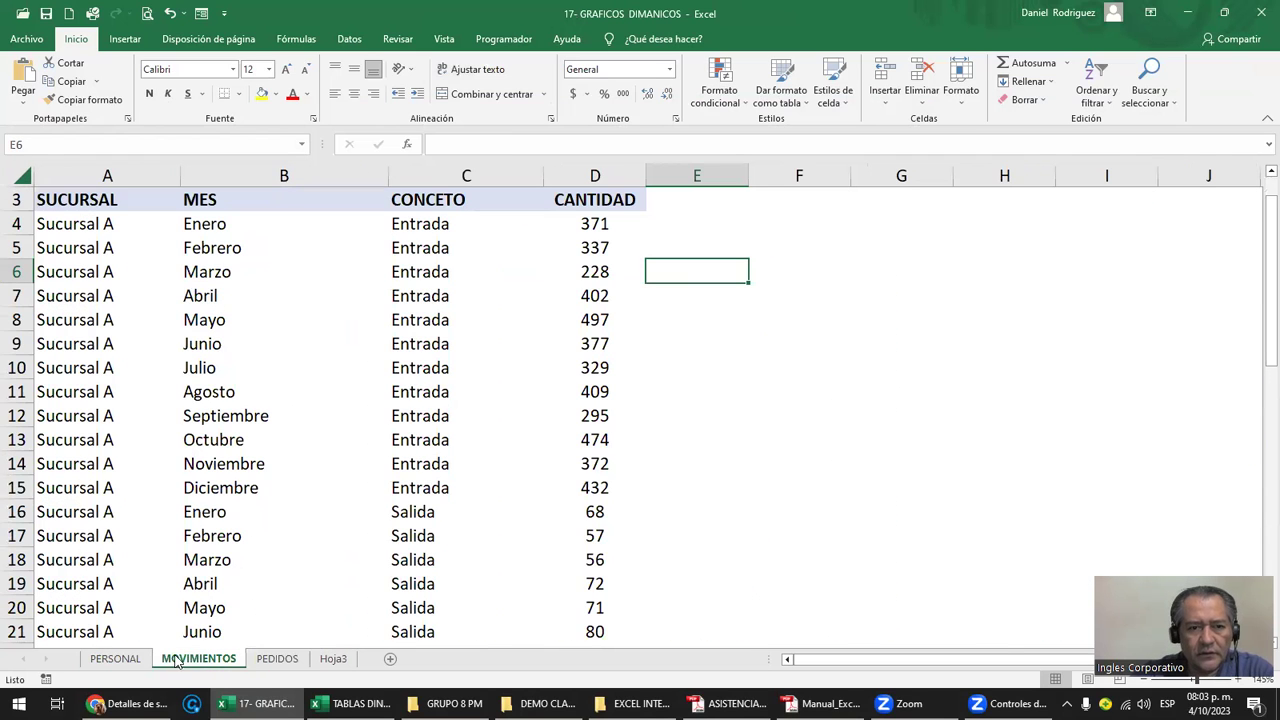
pyautogui.scroll(1, 151, 352)
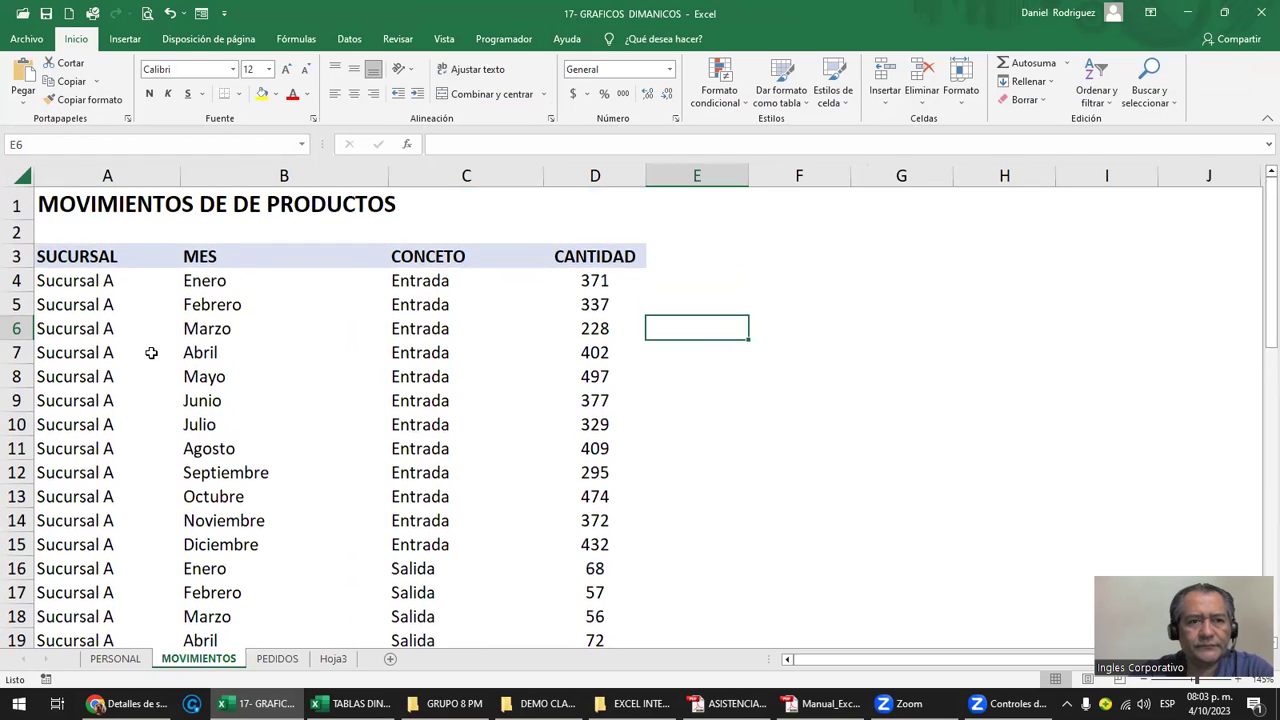
# Add filters to the SUCURSAL, MES, CONCETO and CANTIDAD headers and check each filter list
pyautogui.click(97, 257)
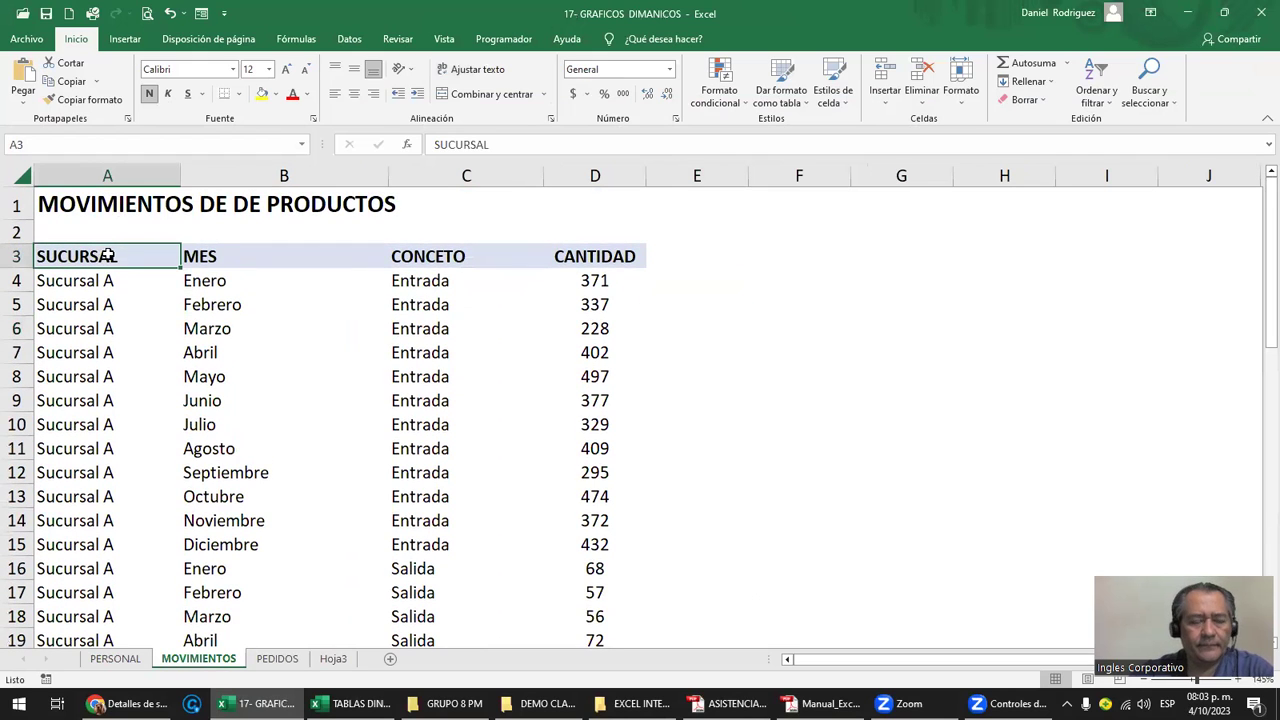
pyautogui.hotkey('ctrl', 'shift', 'l')
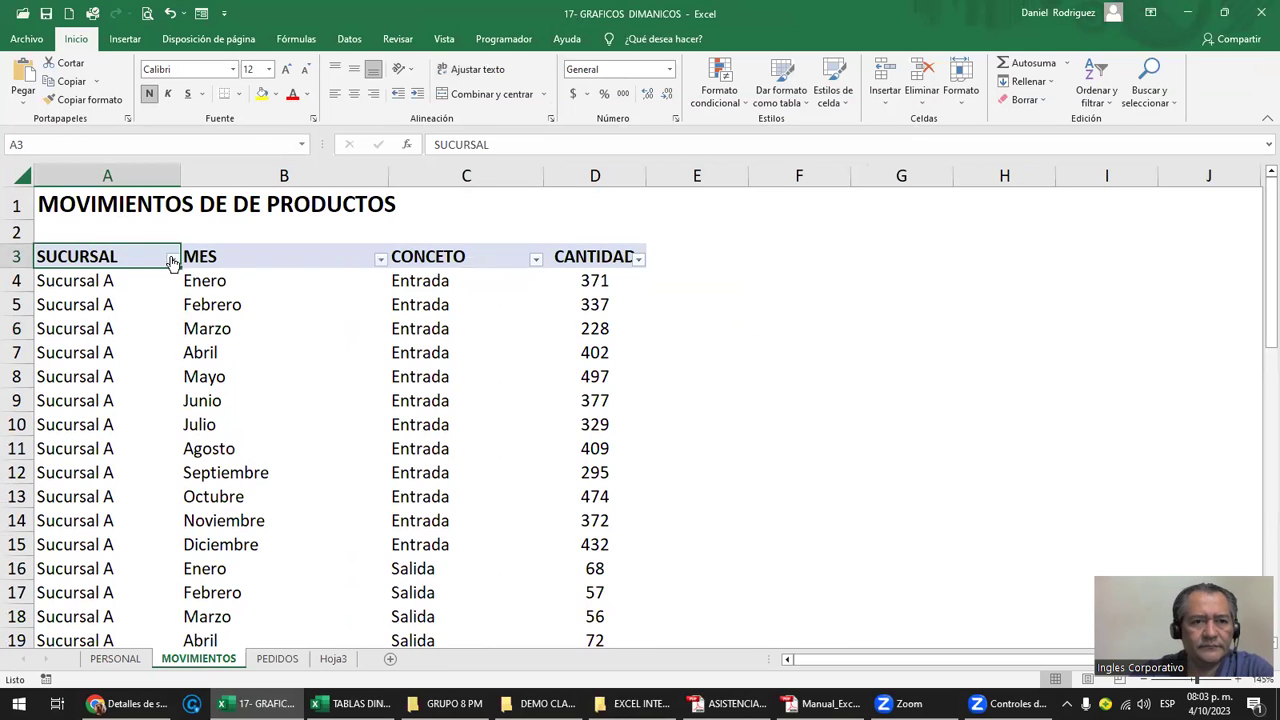
pyautogui.click(172, 260)
pyautogui.click(176, 259)
pyautogui.click(218, 265)
pyautogui.click(381, 259)
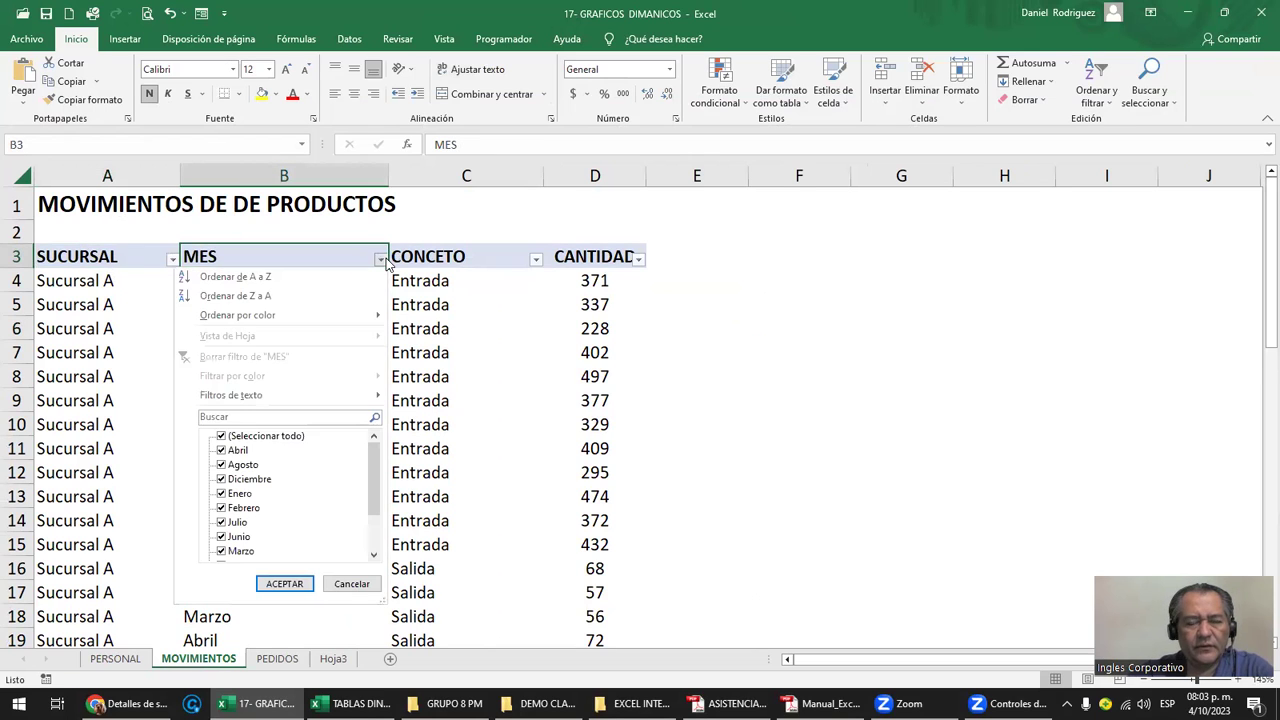
pyautogui.click(383, 260)
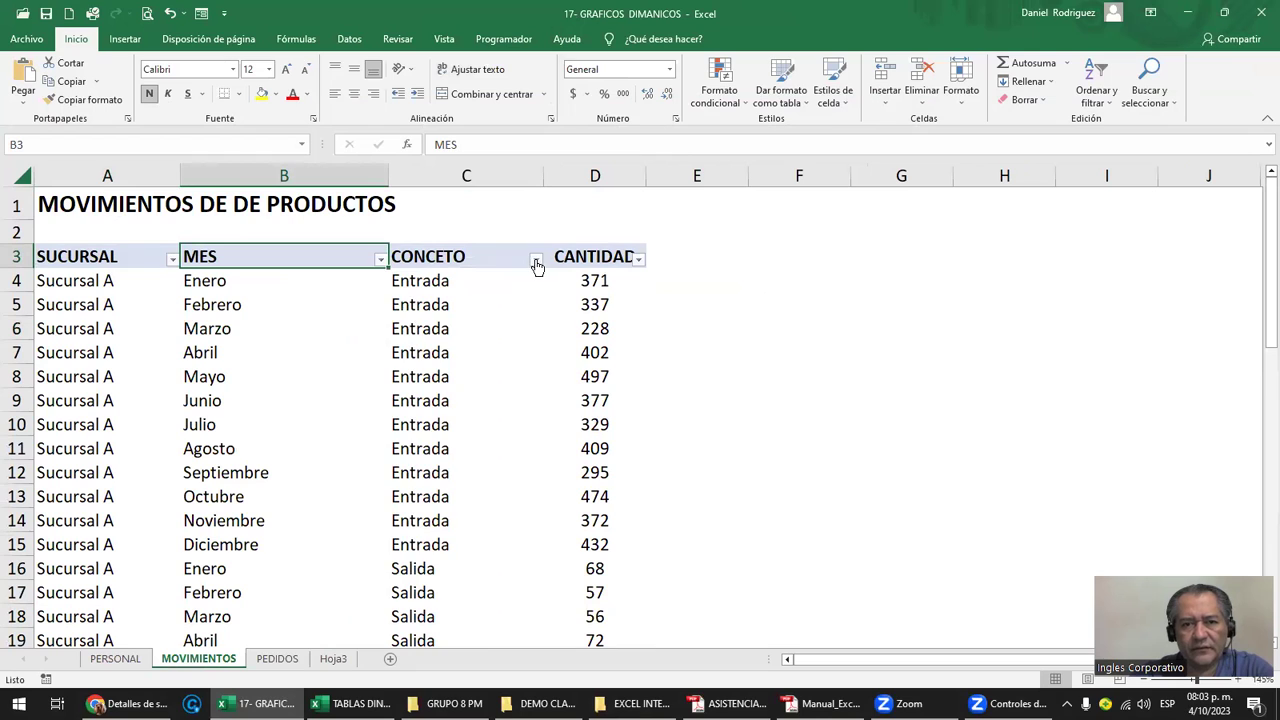
pyautogui.click(536, 262)
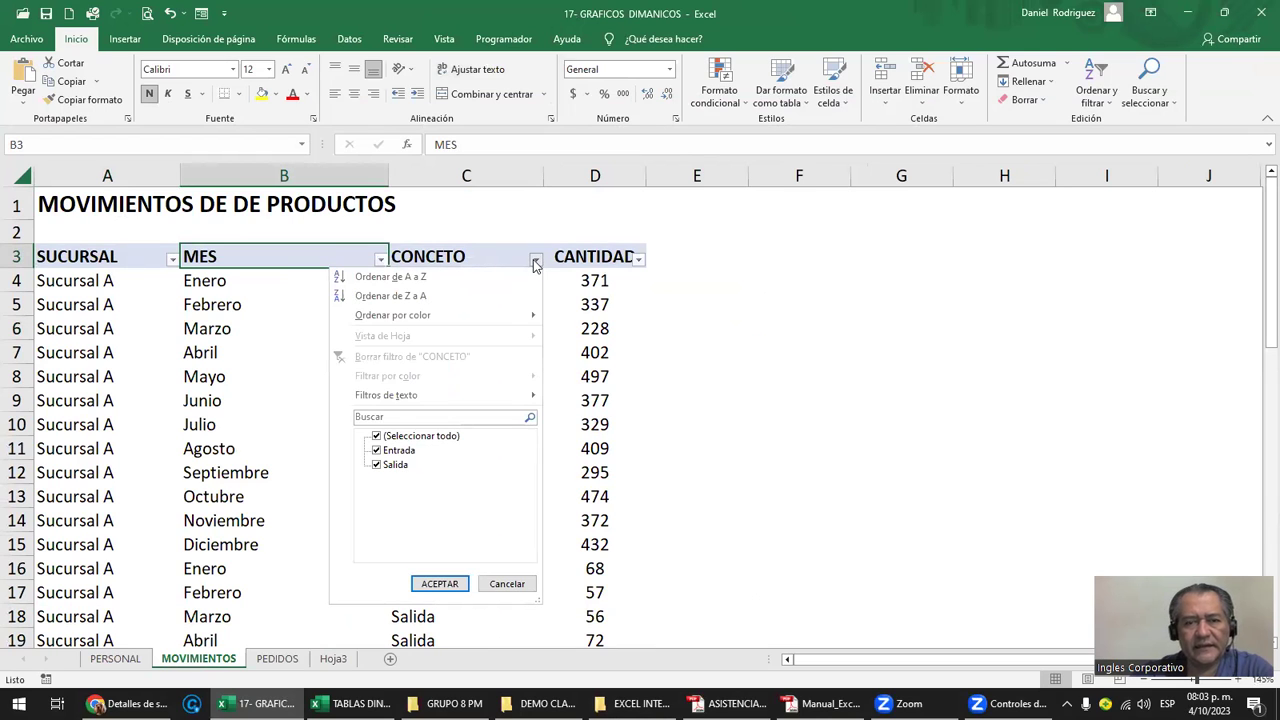
pyautogui.click(536, 262)
pyautogui.click(637, 260)
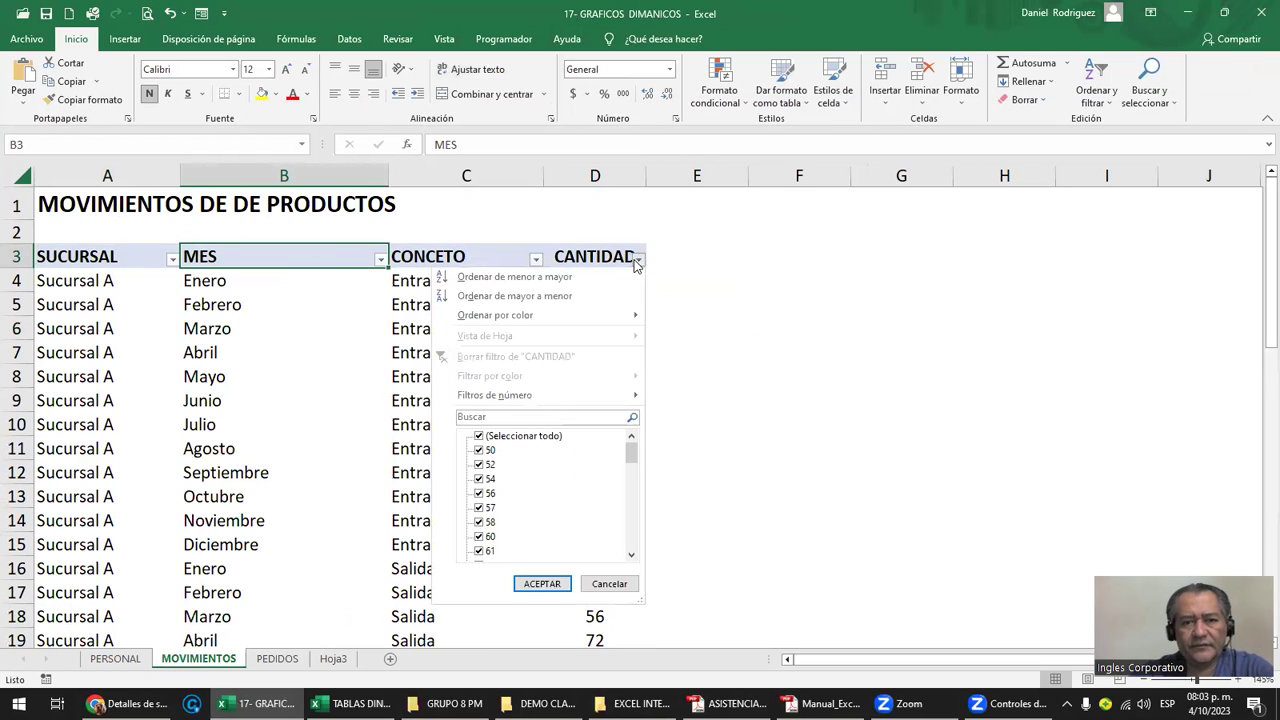
pyautogui.click(636, 261)
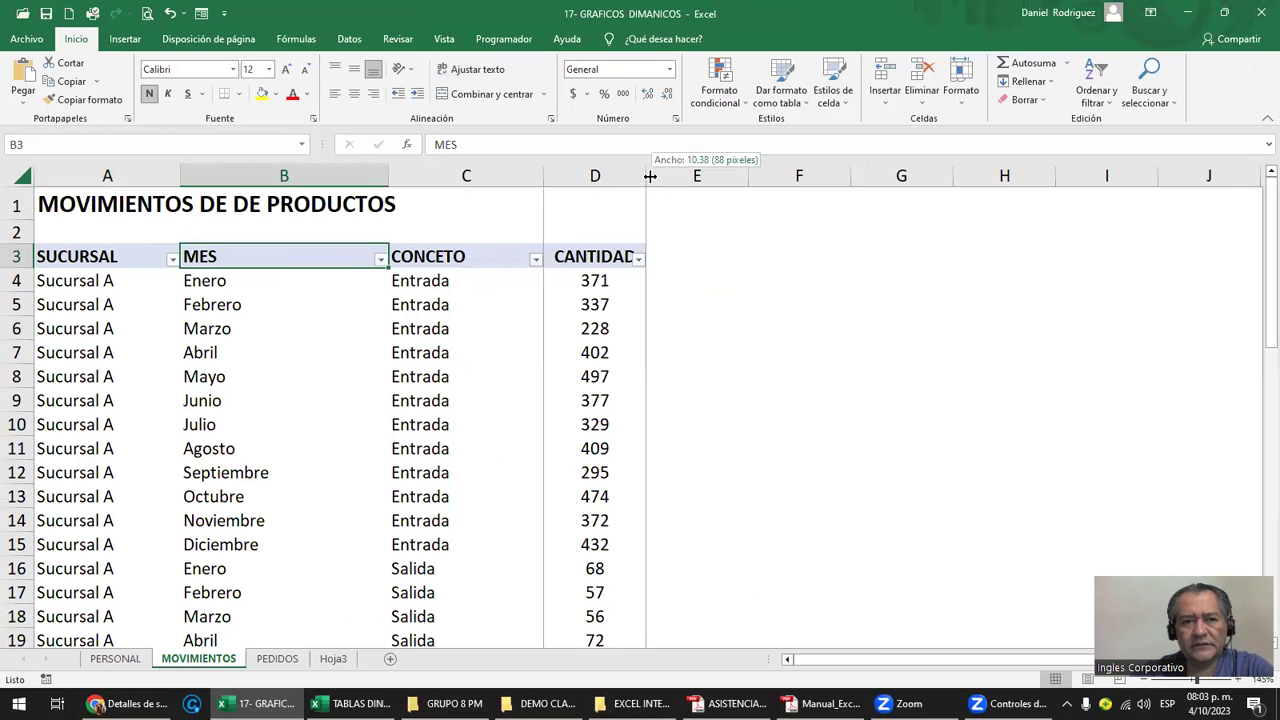
# Widen column D so the CANTIDAD header fits
pyautogui.moveTo(650, 176); pyautogui.dragTo(676, 176)
pyautogui.click(803, 320)
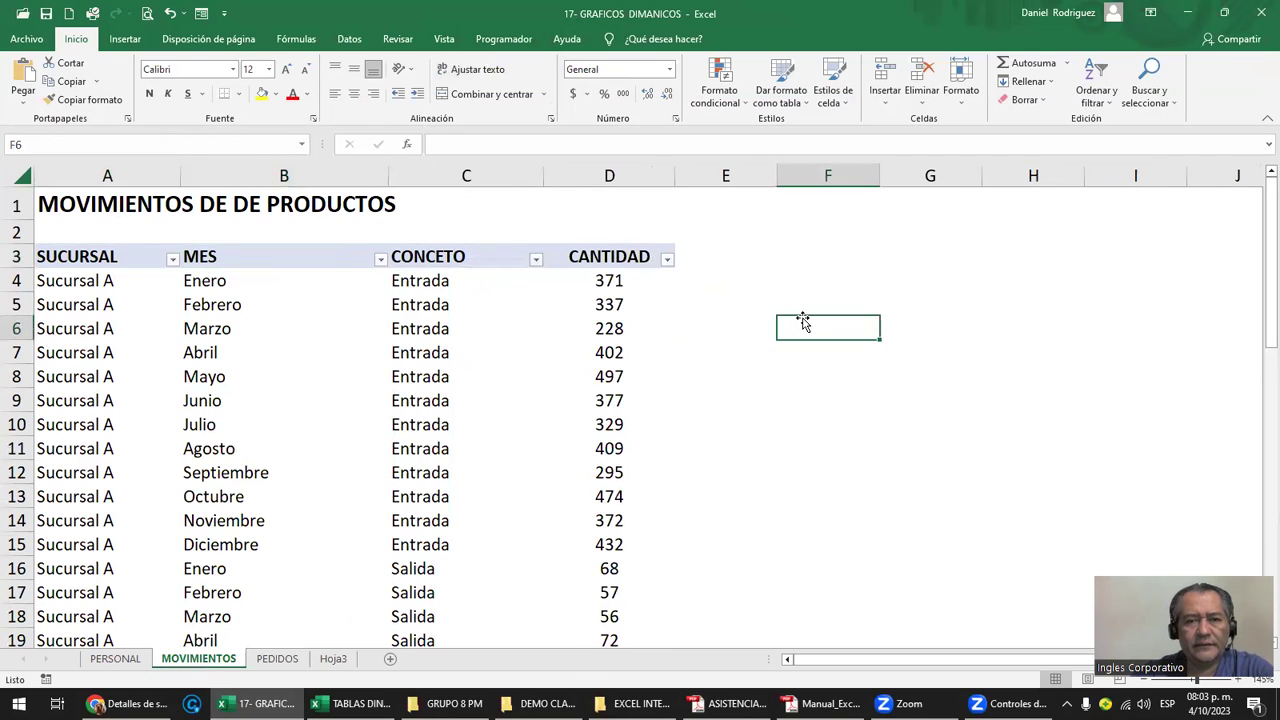
pyautogui.click(601, 257)
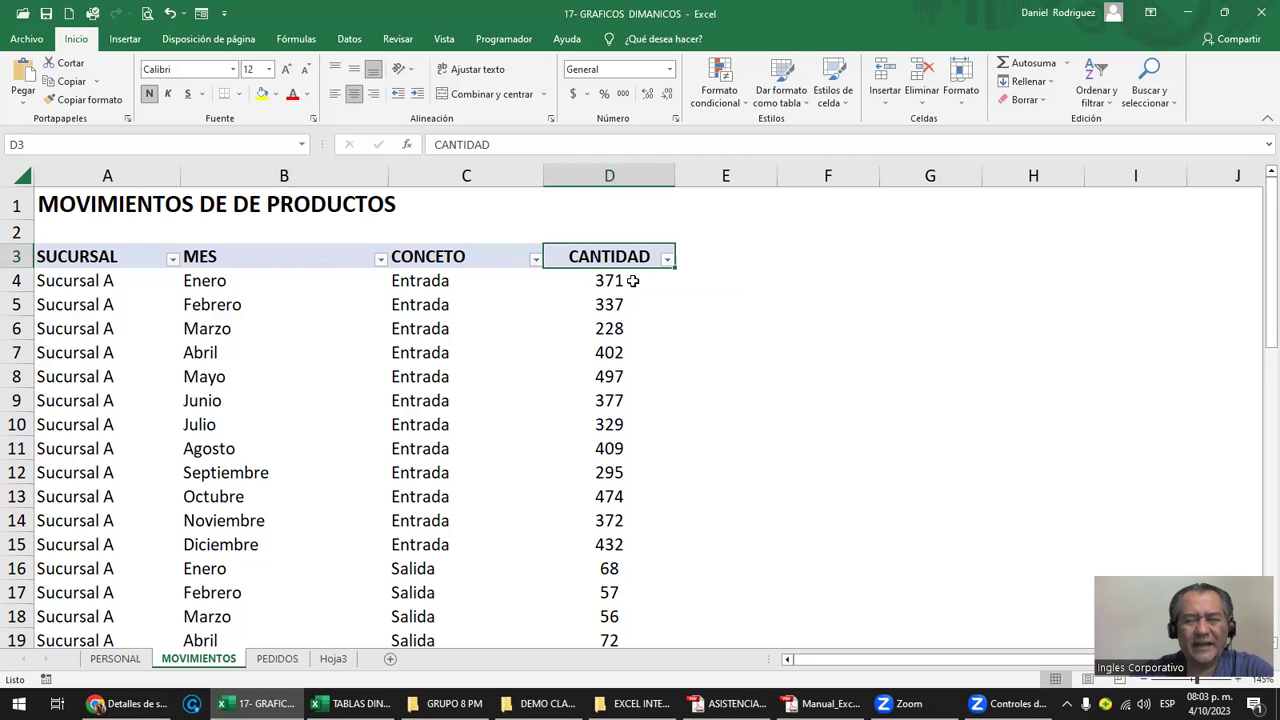
pyautogui.click(696, 260)
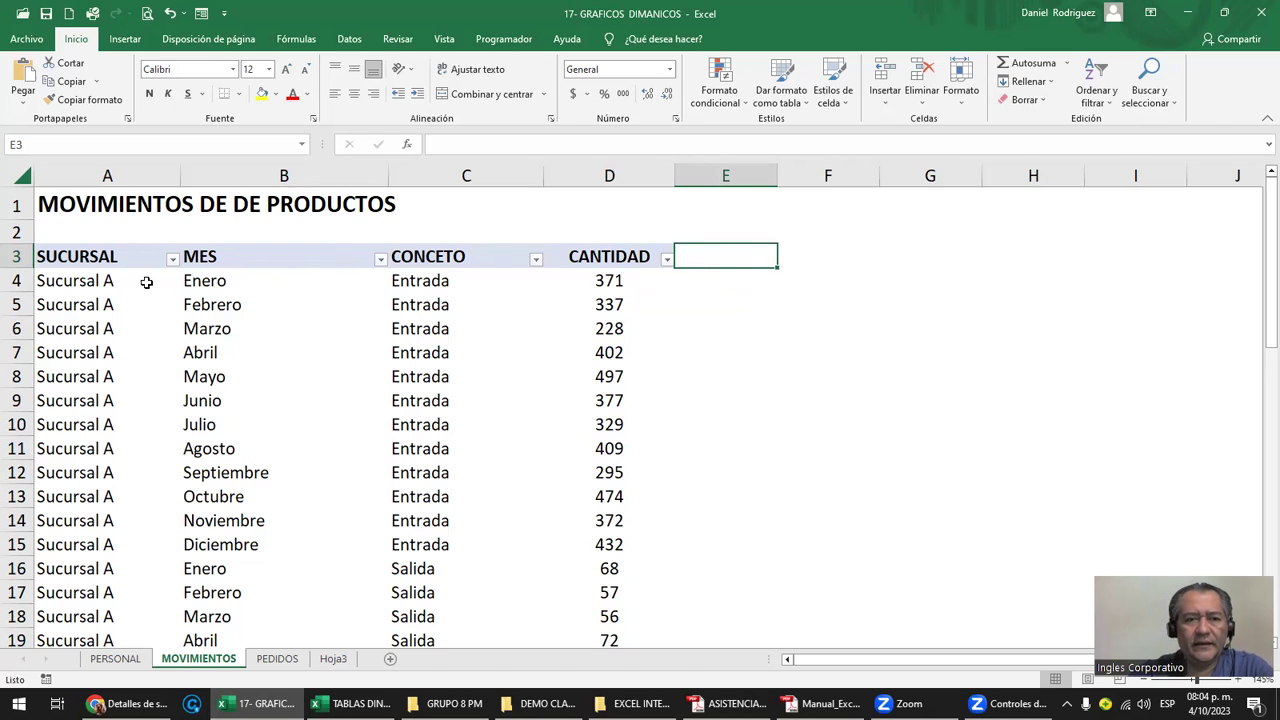
pyautogui.click(68, 262)
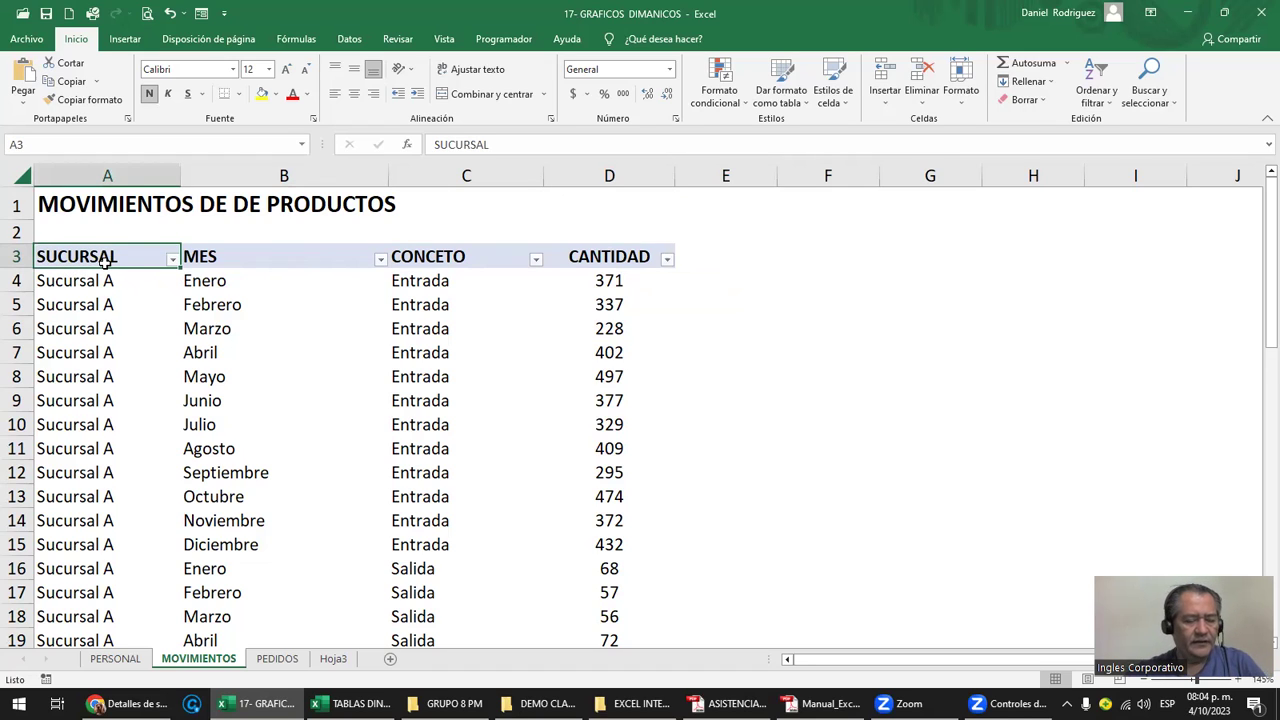
# Convert the A3:D51 data into a table named MOVIMIENTOS
pyautogui.hotkey('ctrl', 't')
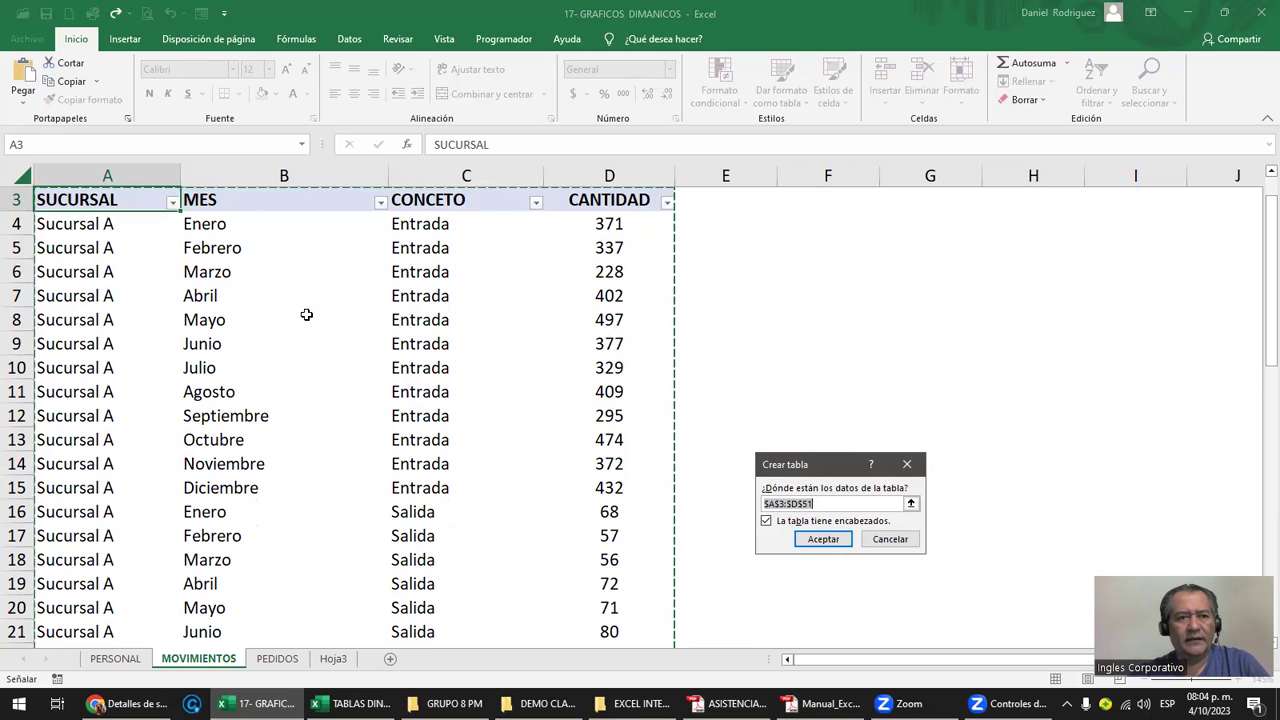
pyautogui.click(822, 539)
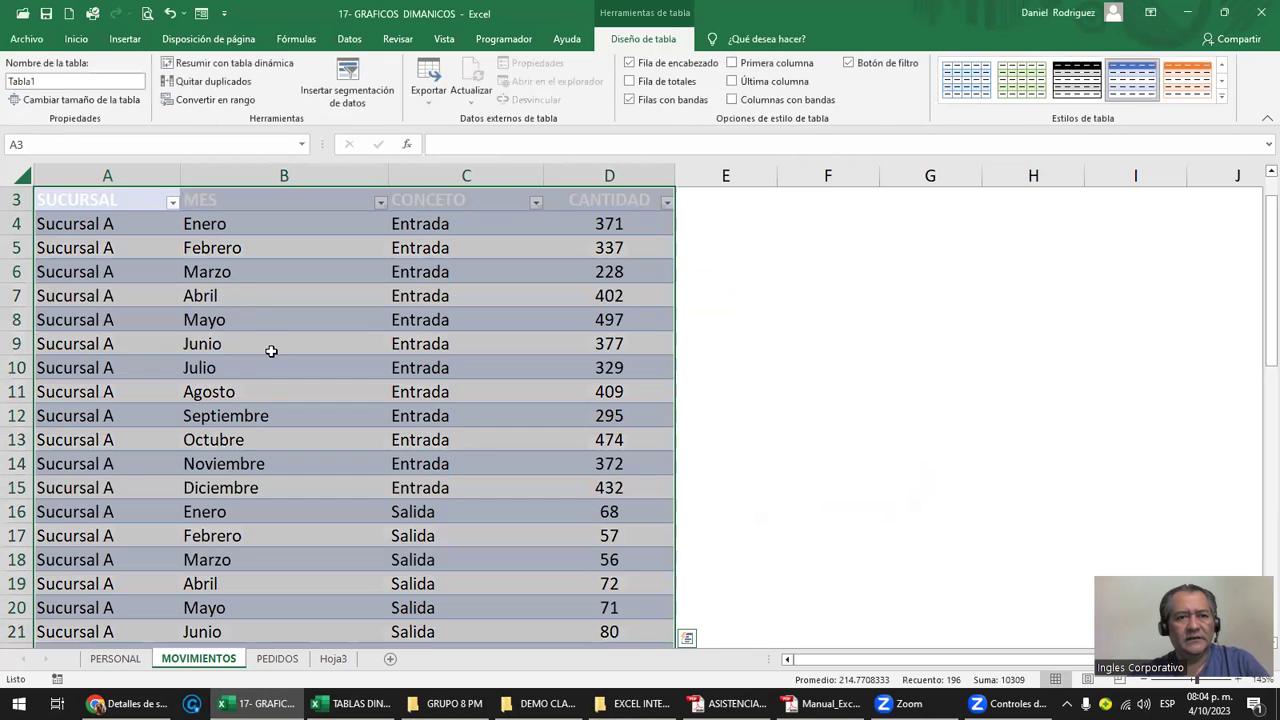
pyautogui.doubleClick(65, 81)
pyautogui.write('m')
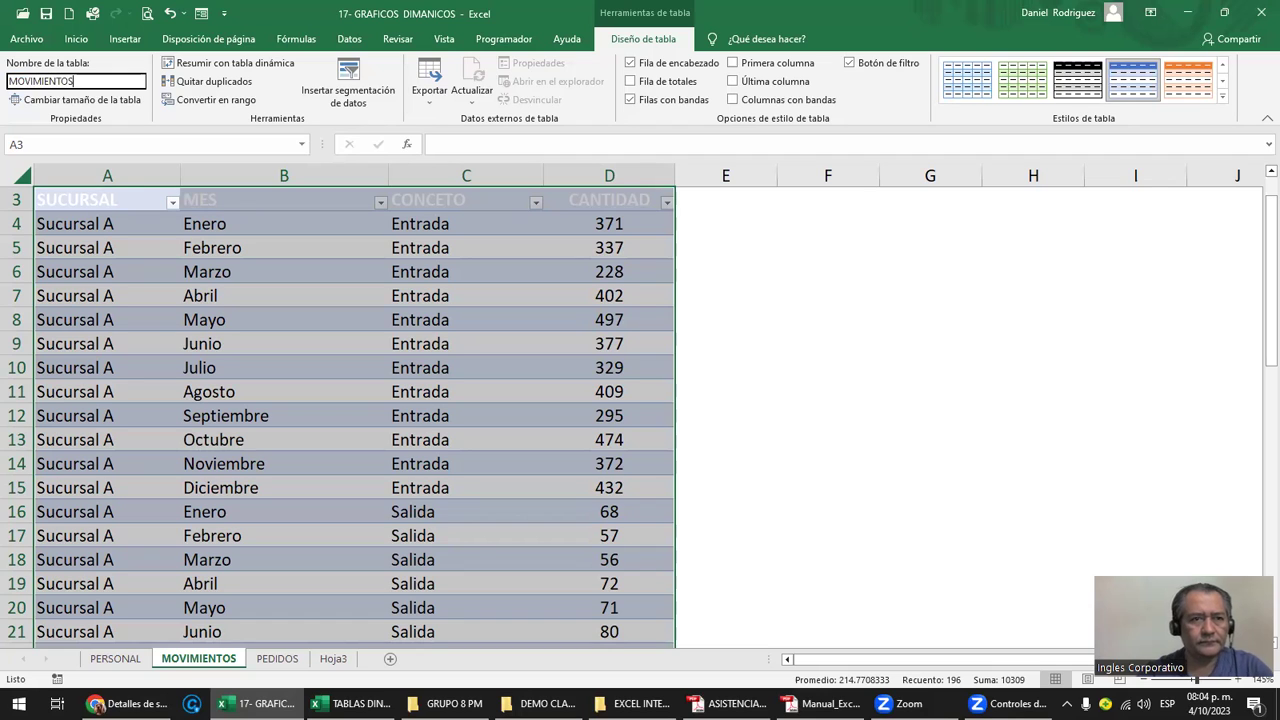
pyautogui.press('Return')
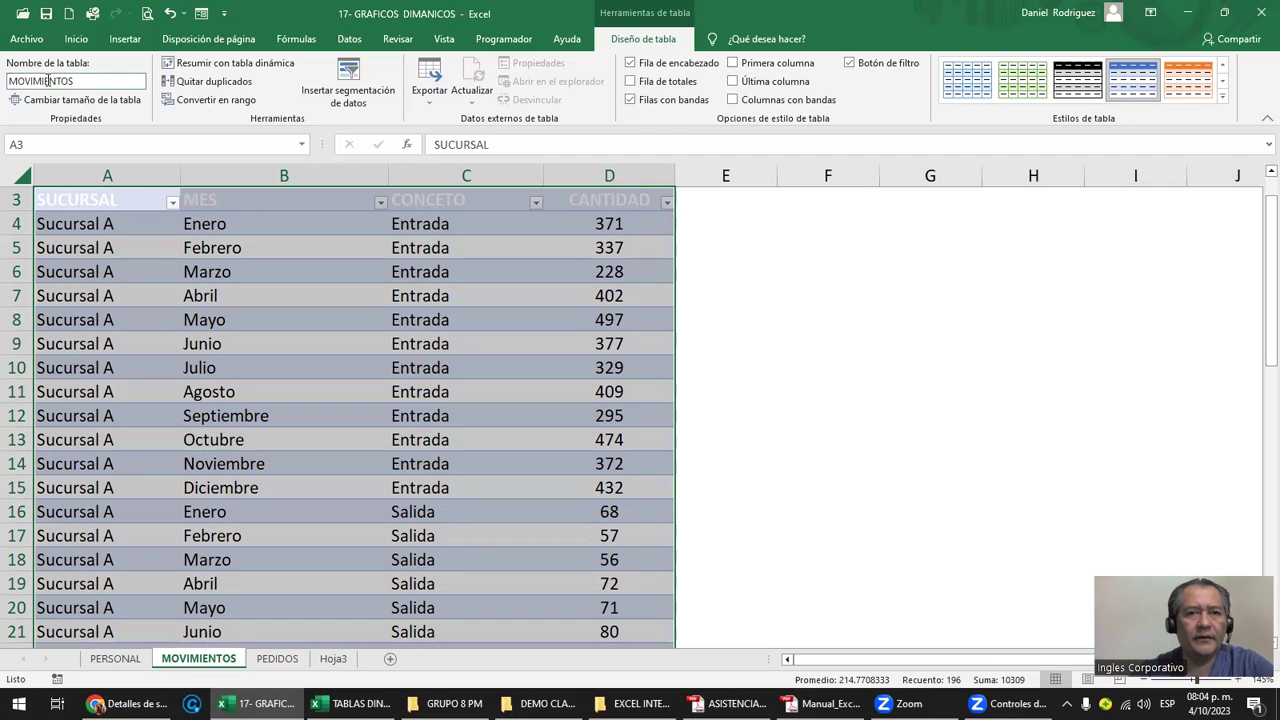
# Apply a grey banded table style and set the header text colour to black
pyautogui.click(1057, 93)
pyautogui.click(866, 383)
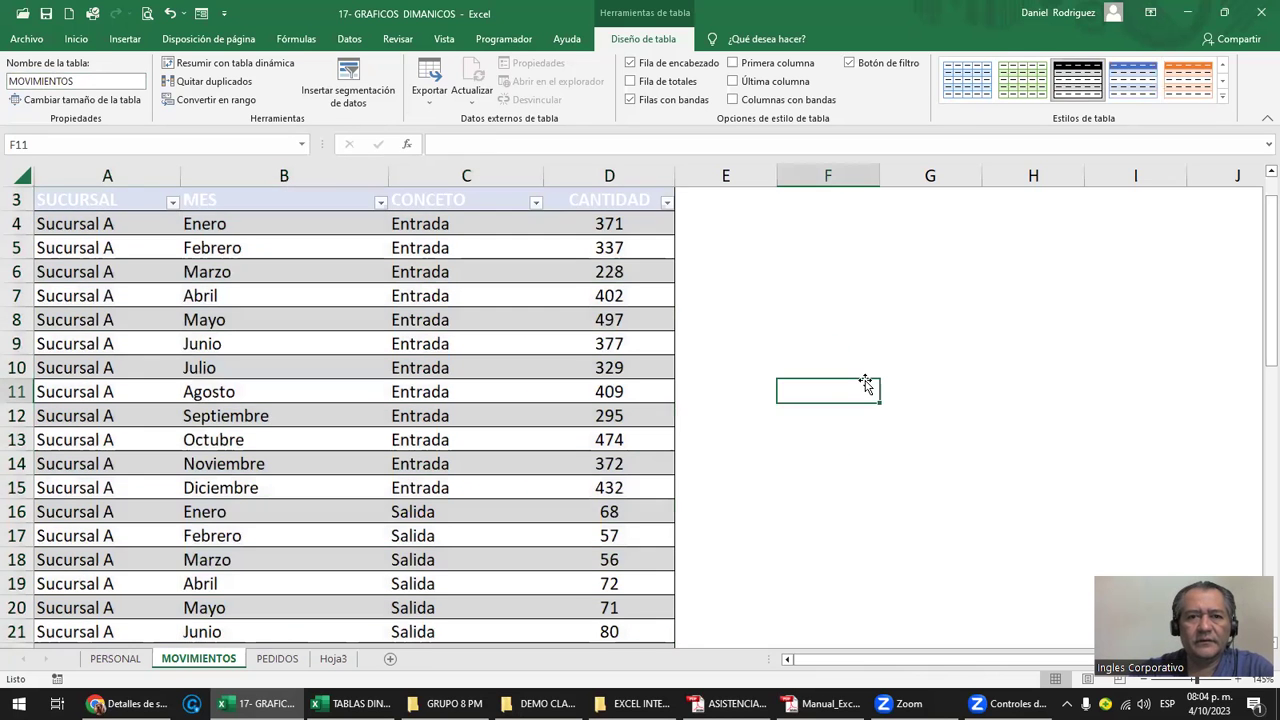
pyautogui.scroll(1, 803, 363)
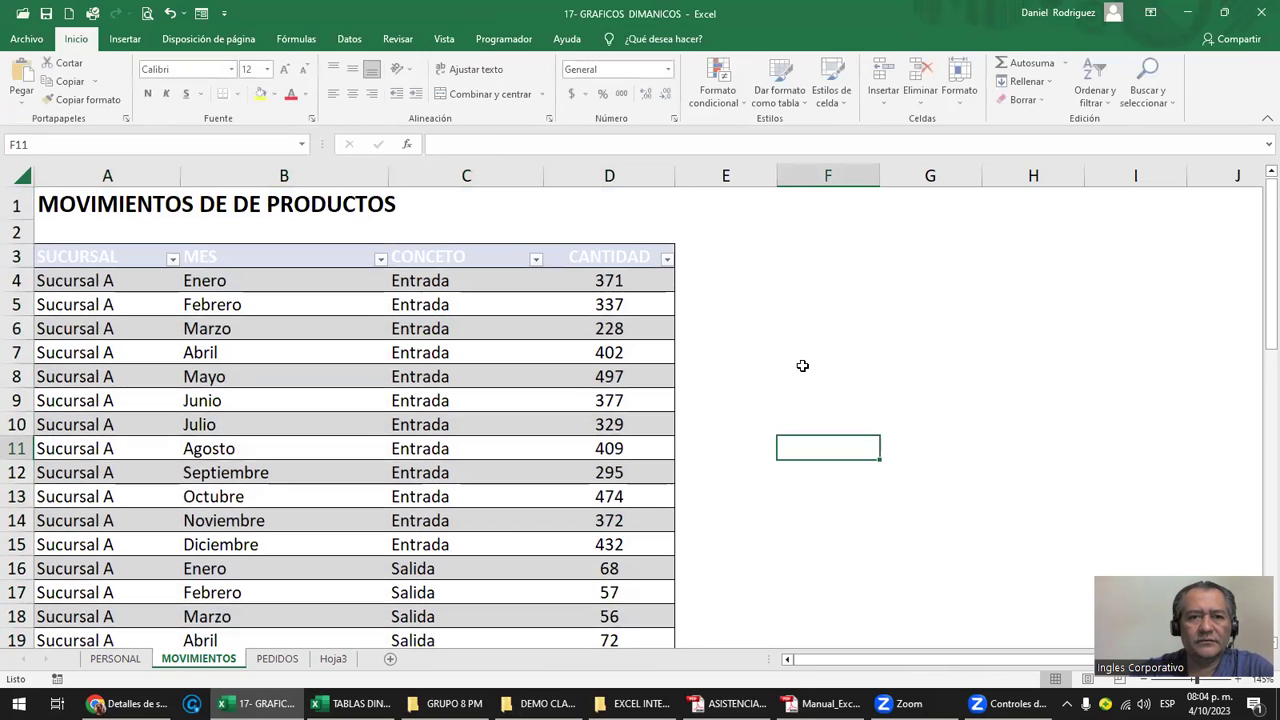
pyautogui.click(15, 257)
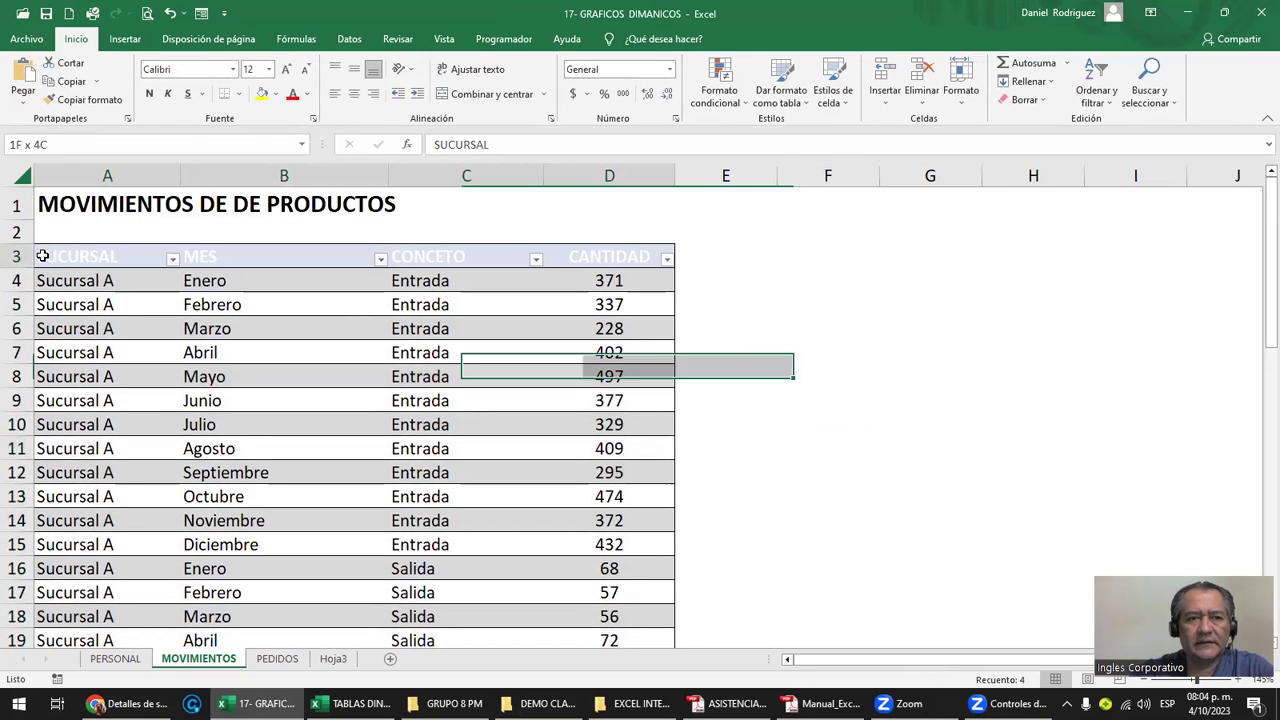
pyautogui.click(307, 94)
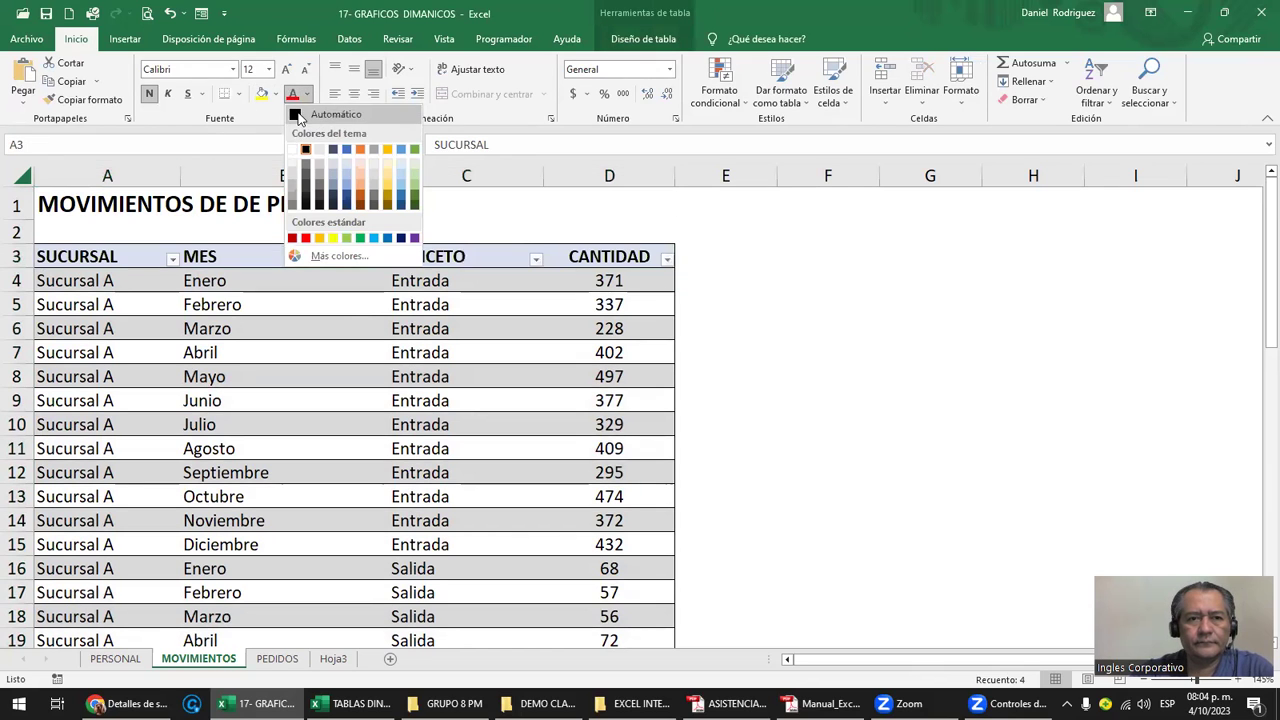
pyautogui.click(298, 118)
pyautogui.click(780, 329)
# Select a cell inside the MOVIMIENTOS table, ready for a pivot table
pyautogui.click(572, 281)
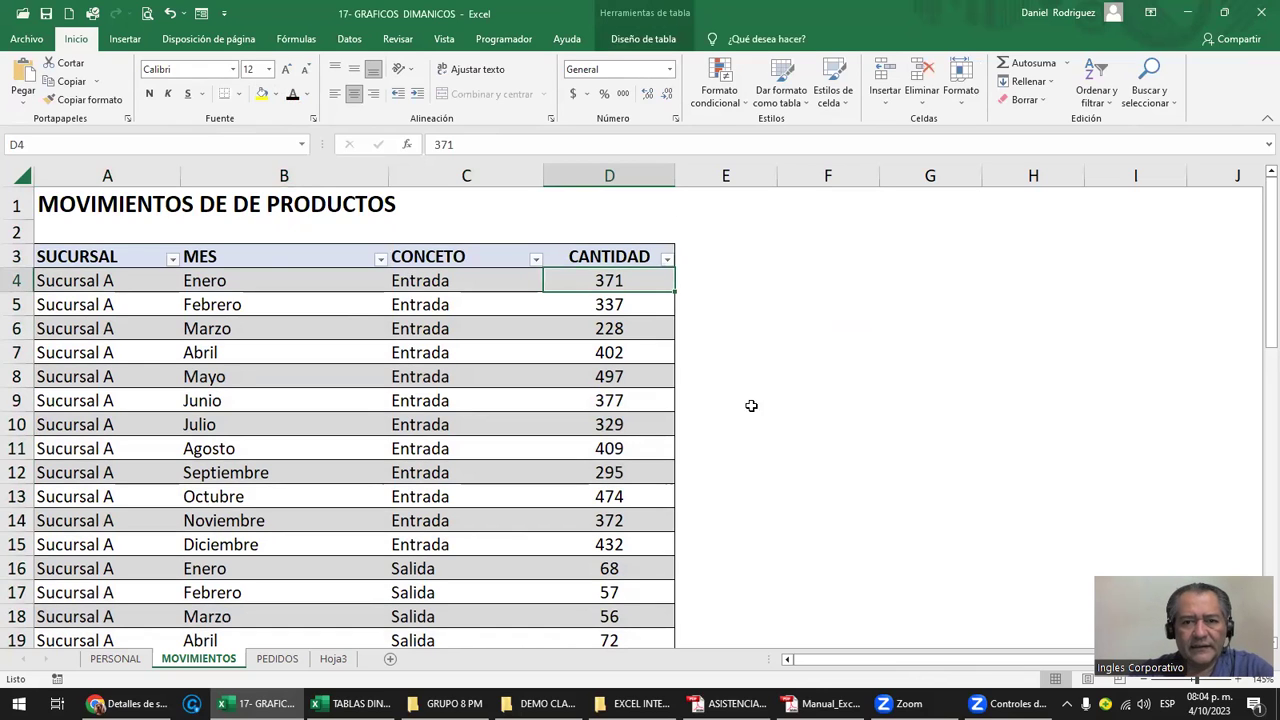
pyautogui.moveTo(845, 258); pyautogui.dragTo(992, 405)
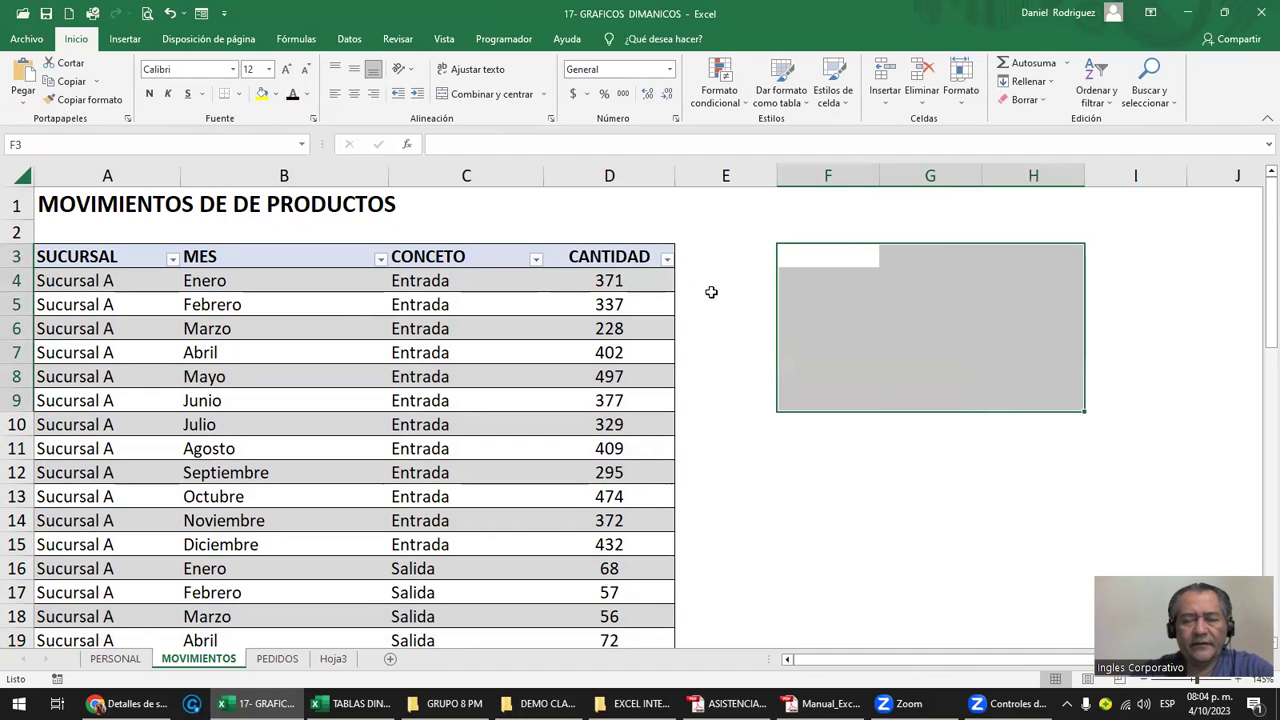
pyautogui.click(562, 257)
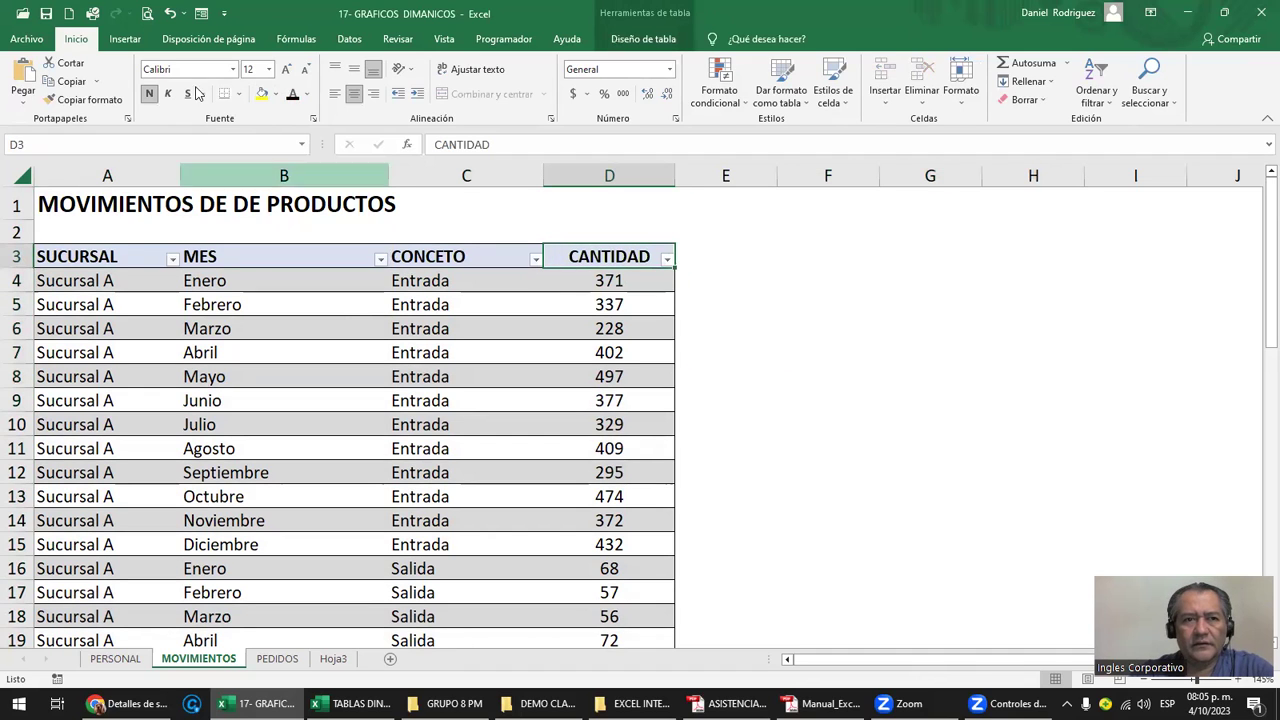
pyautogui.click(127, 40)
# Insert TablaDinámica1 from the MOVIMIENTOS table at cell F4 of the existing sheet
pyautogui.click(32, 95)
pyautogui.click(60, 121)
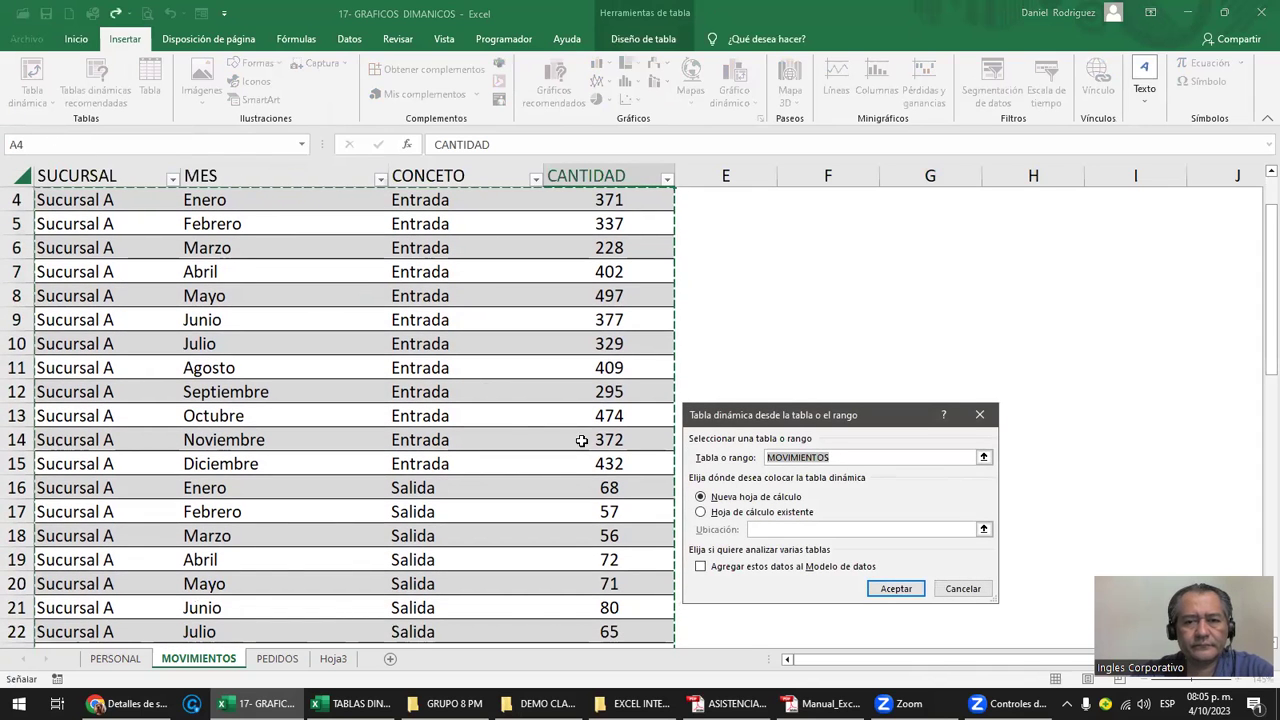
pyautogui.click(701, 511)
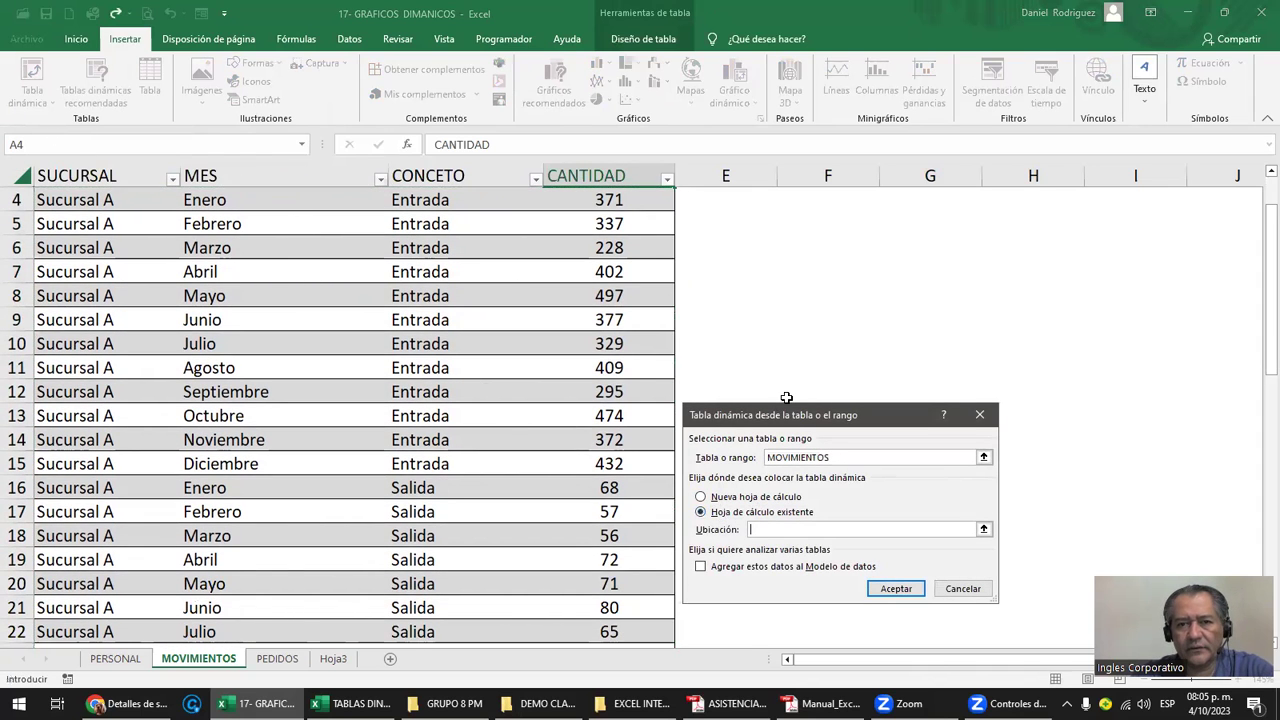
pyautogui.scroll(1, 787, 398)
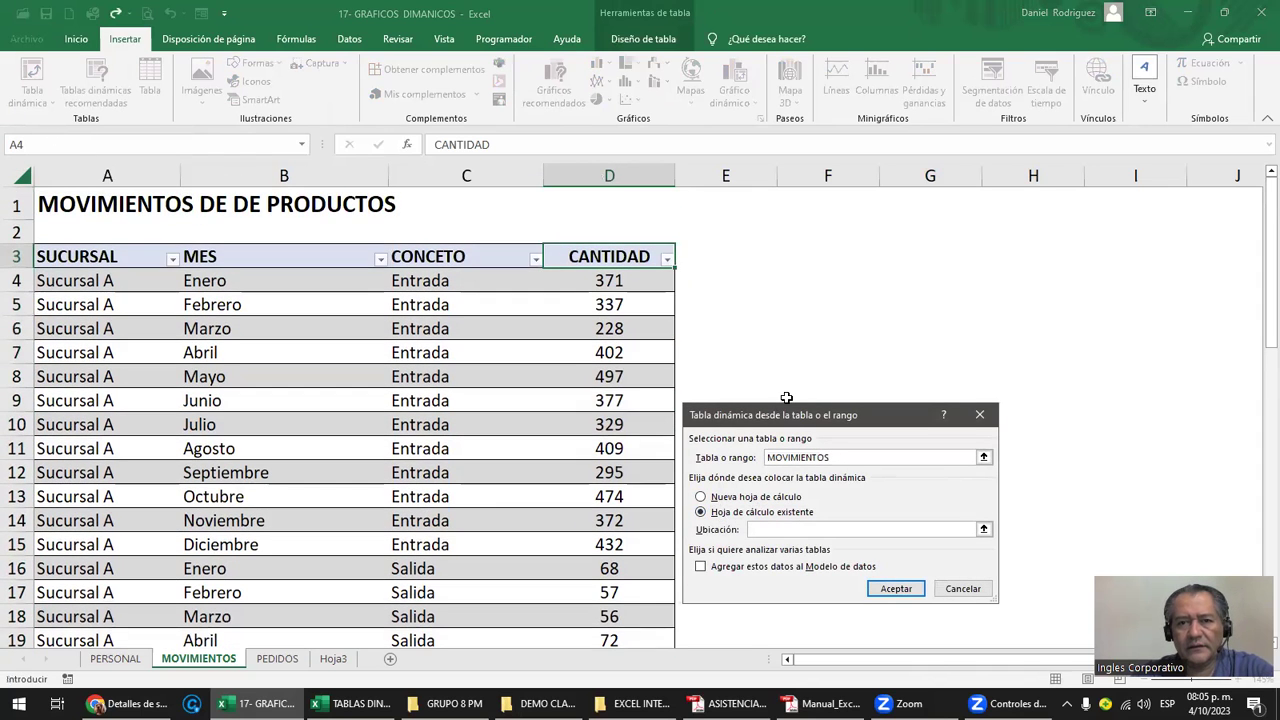
pyautogui.click(810, 271)
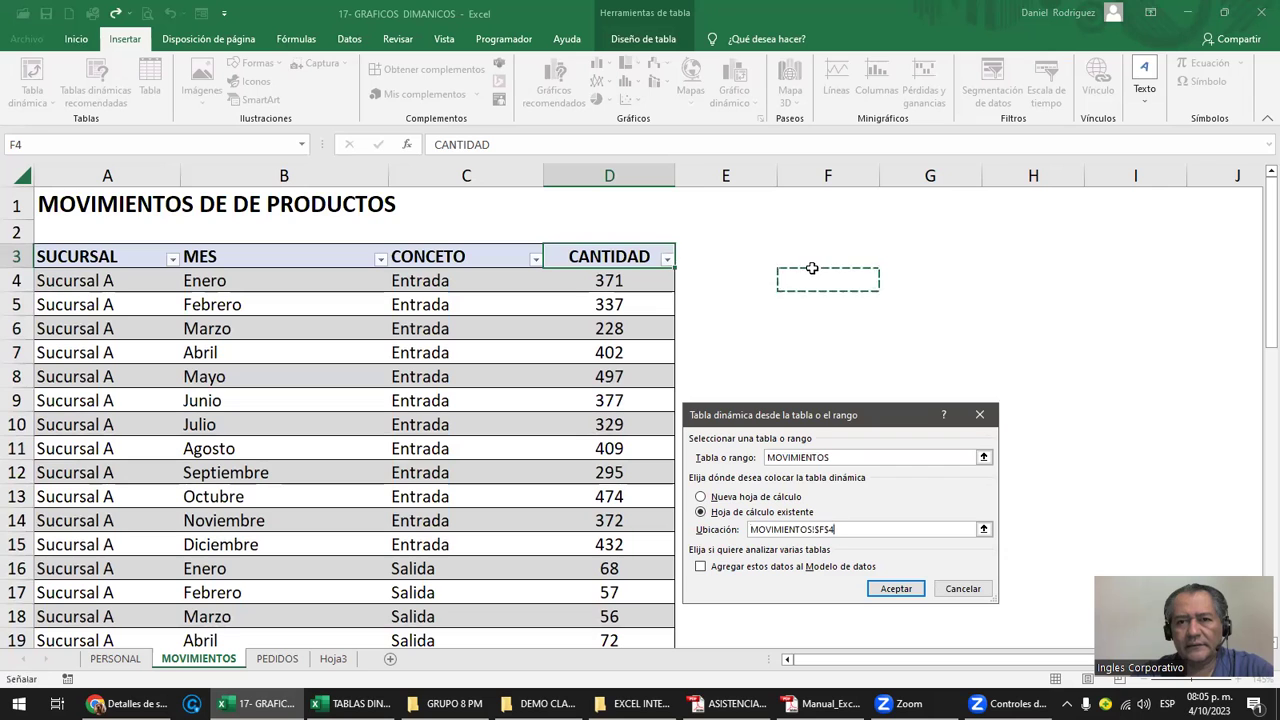
pyautogui.click(897, 590)
pyautogui.click(783, 232)
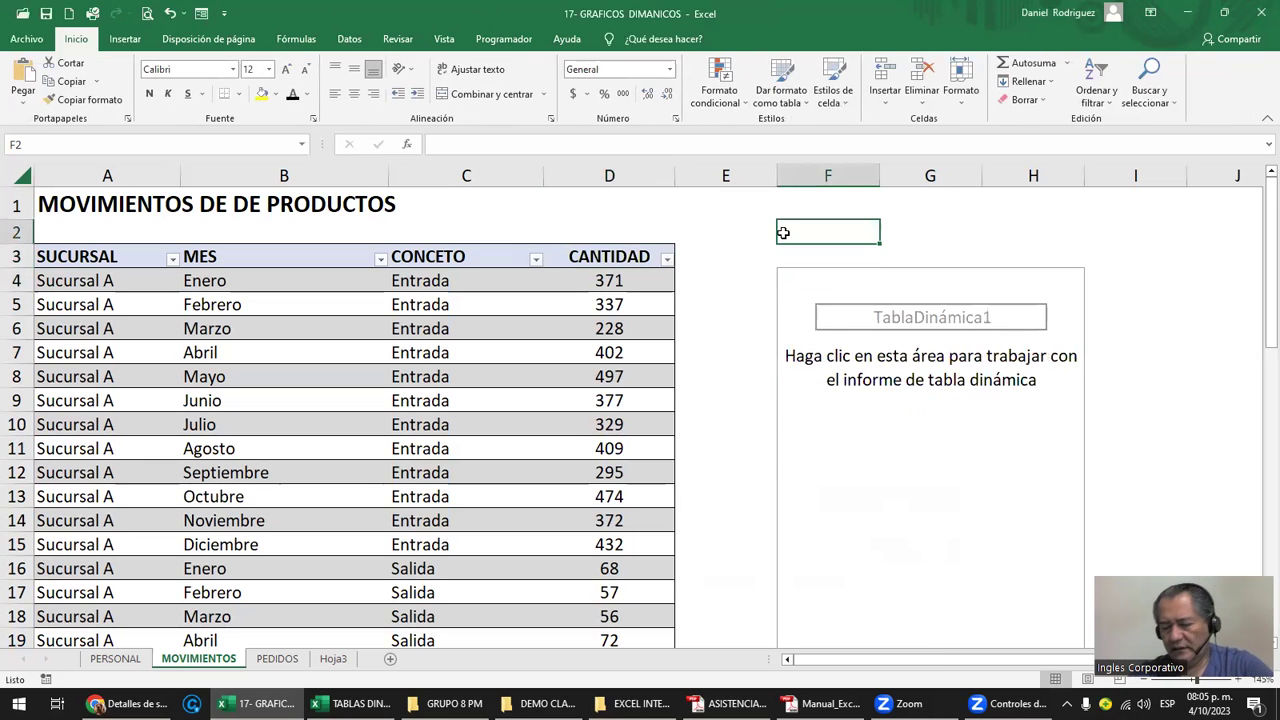
pyautogui.press('Right')
pyautogui.press('Right')
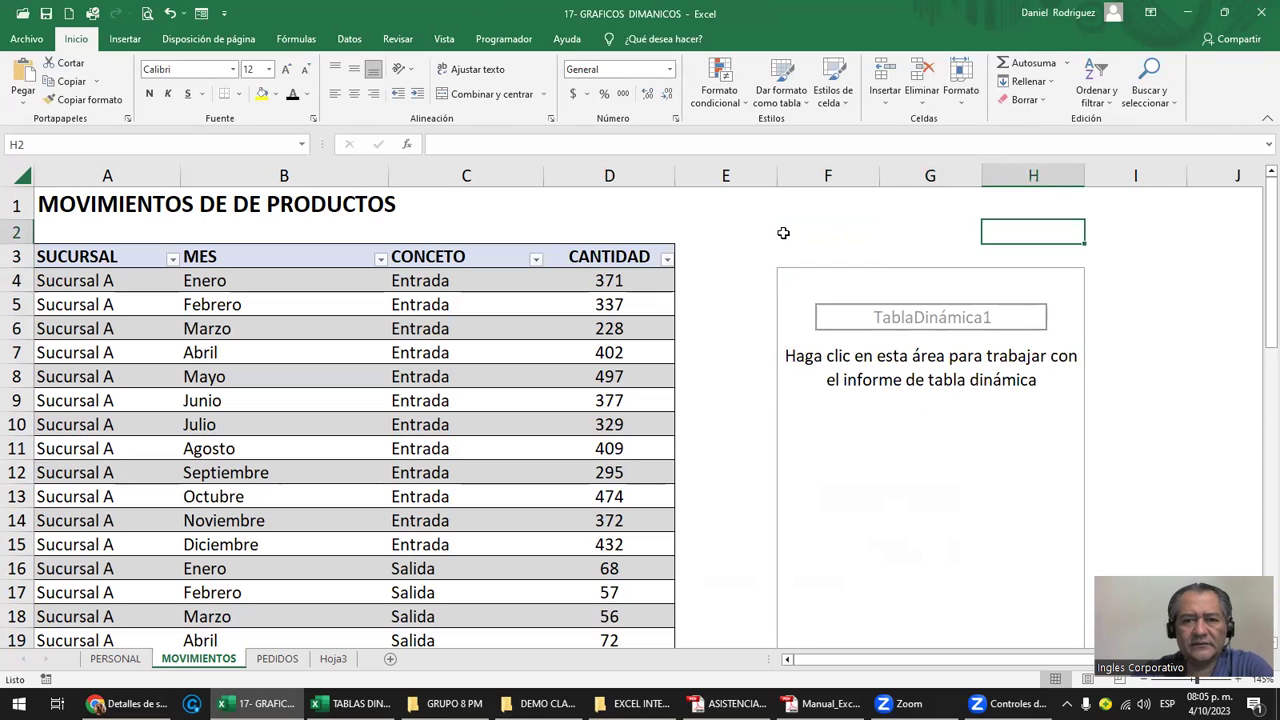
pyautogui.press('Right')
pyautogui.press('Right')
pyautogui.press('Right')
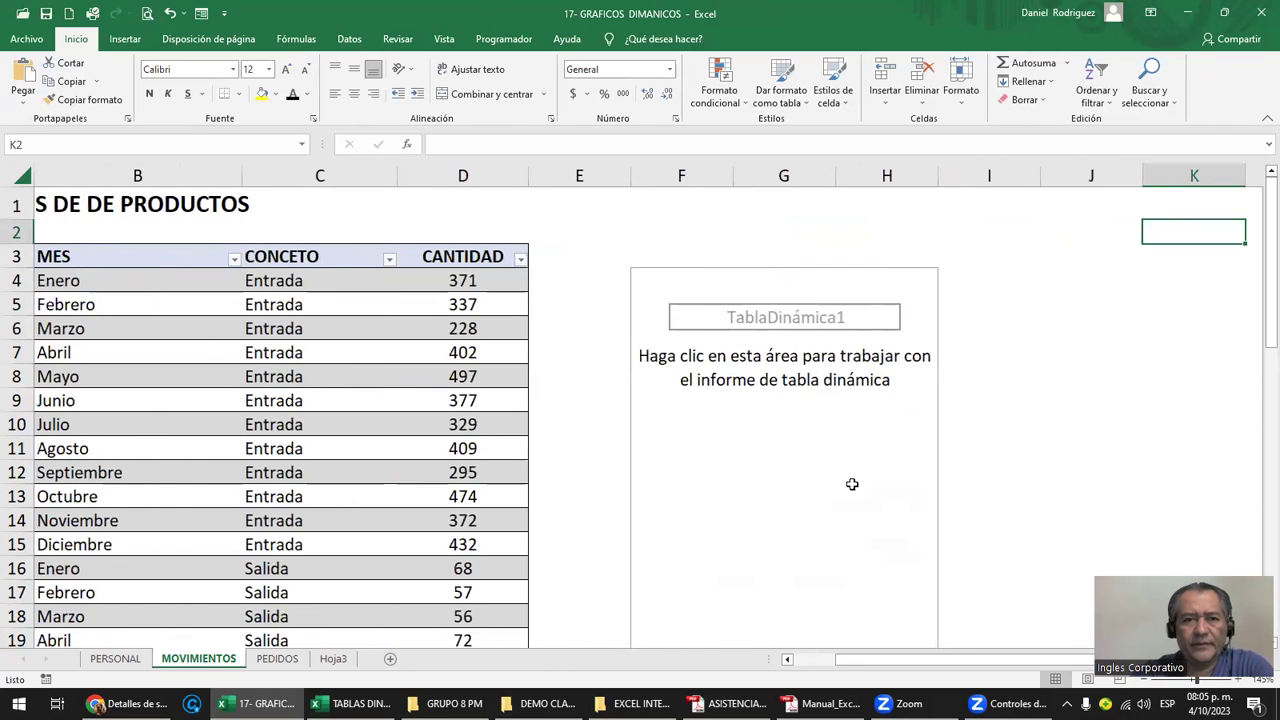
pyautogui.click(695, 284)
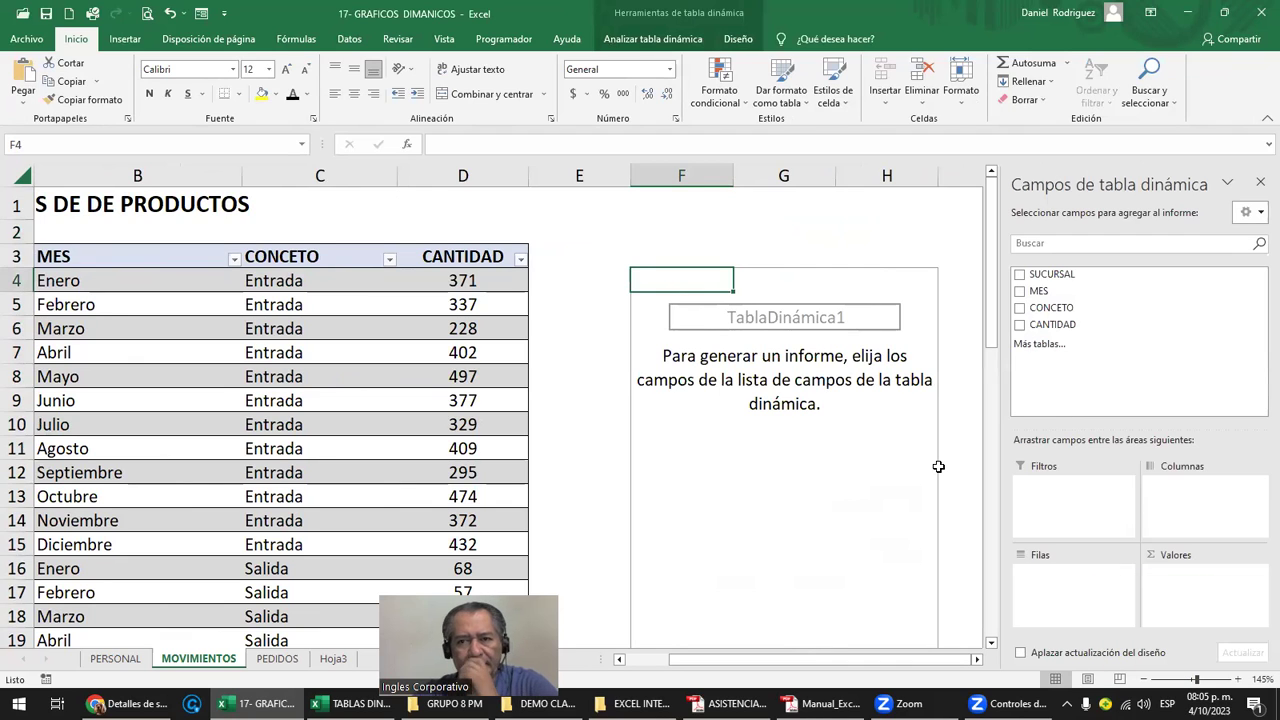
pyautogui.moveTo(1051, 274)
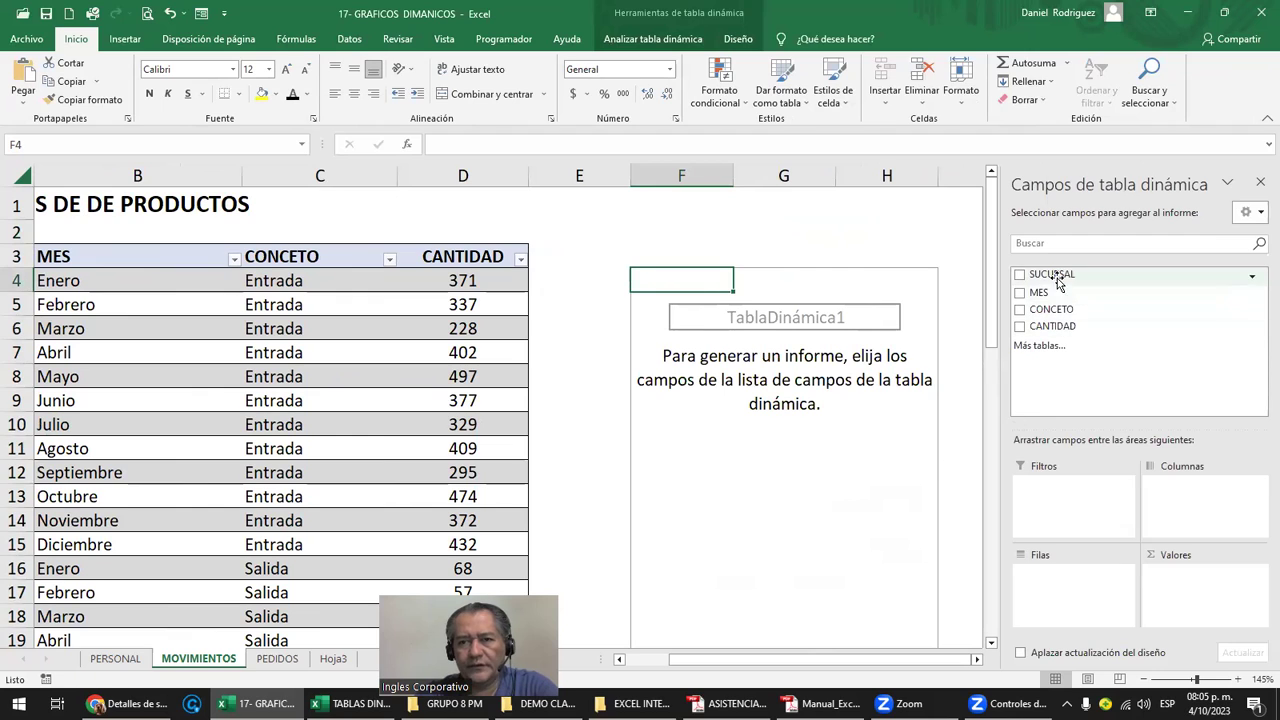
# Put SUCURSAL and CONCETO in Filas and sum CANTIDAD in Valores, totalling 10309
pyautogui.moveTo(1050, 274); pyautogui.dragTo(1063, 590)
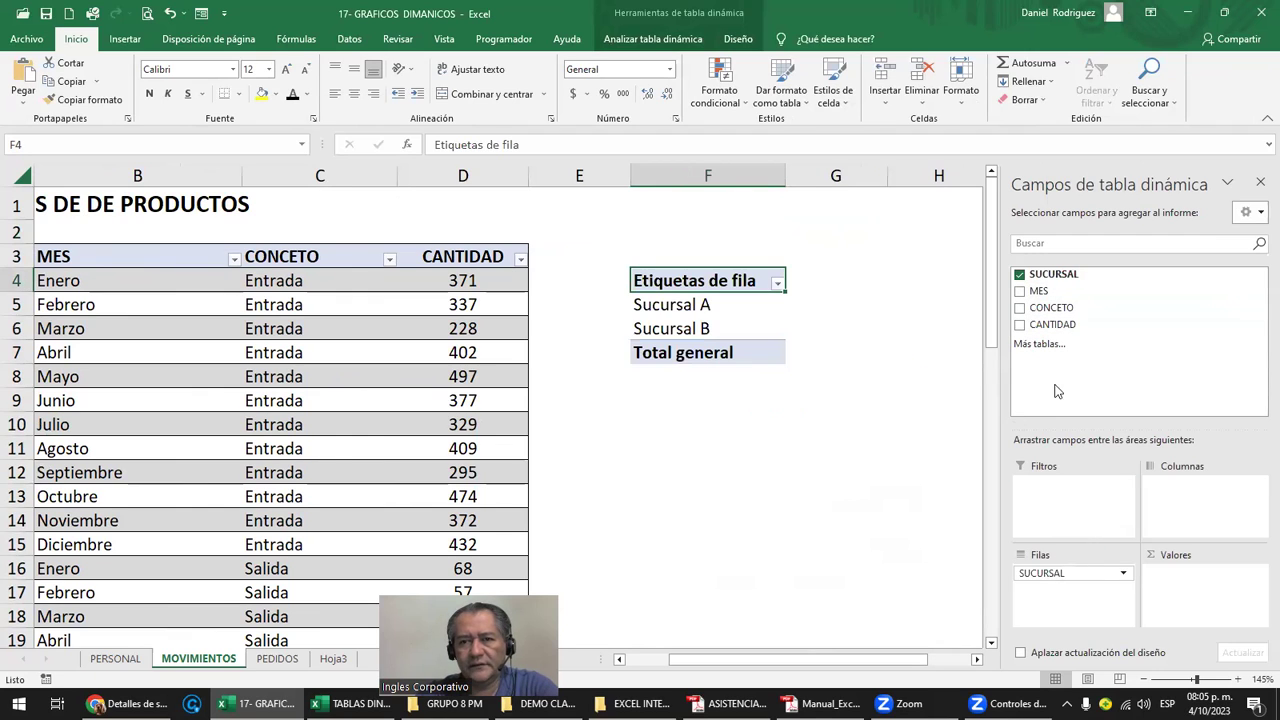
pyautogui.moveTo(1038, 291)
pyautogui.mouseDown()
pyautogui.moveTo(1195, 500)
pyautogui.moveTo(1063, 592)
pyautogui.mouseUp()
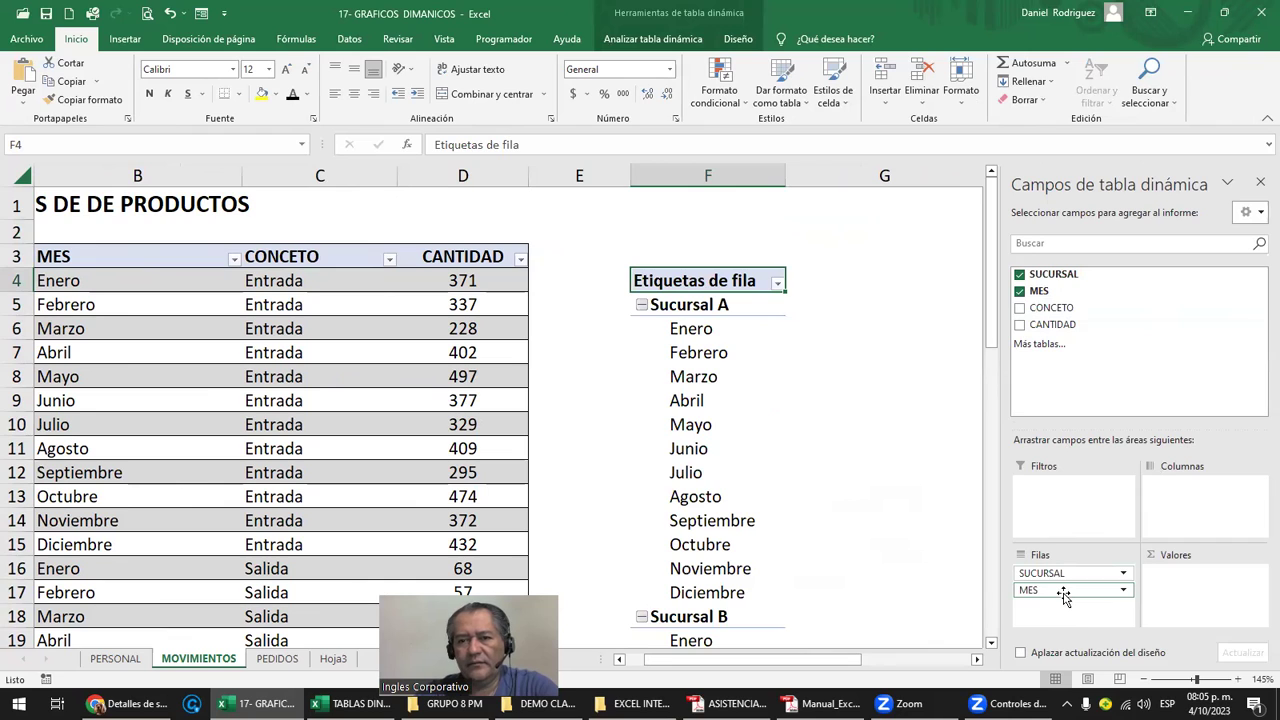
pyautogui.moveTo(1063, 592); pyautogui.dragTo(1149, 362)
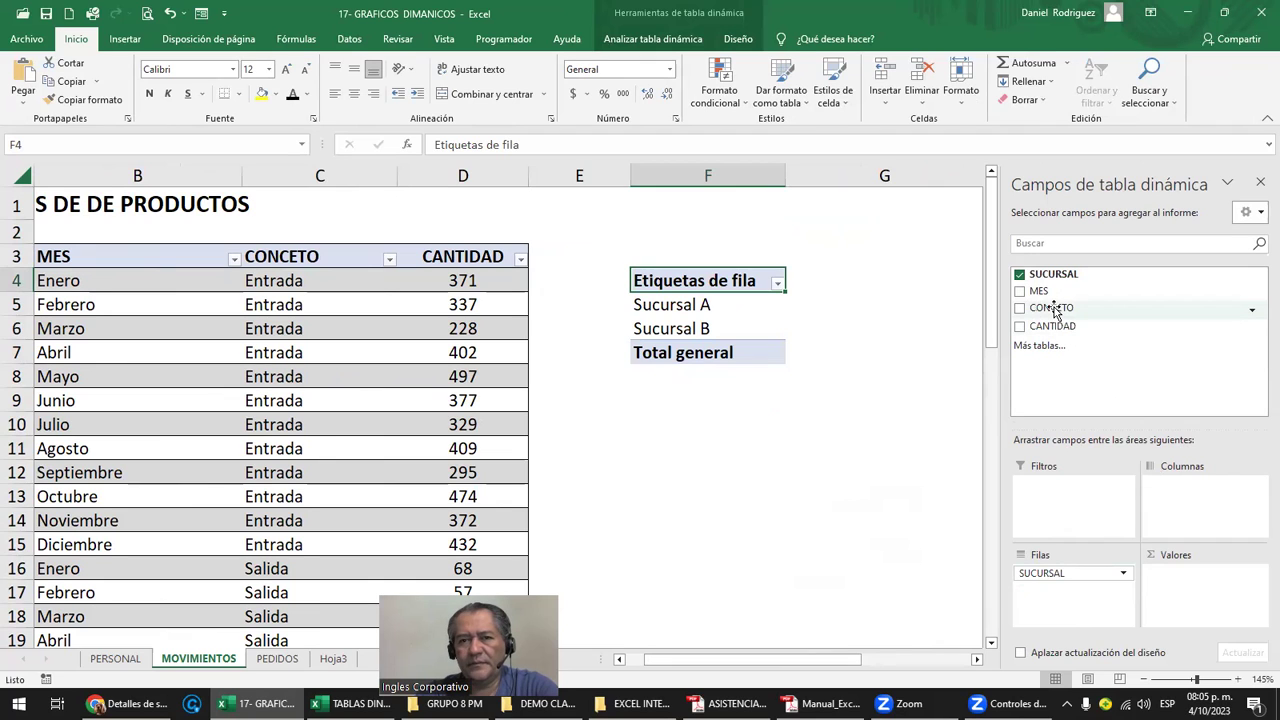
pyautogui.moveTo(1054, 312); pyautogui.dragTo(1077, 605)
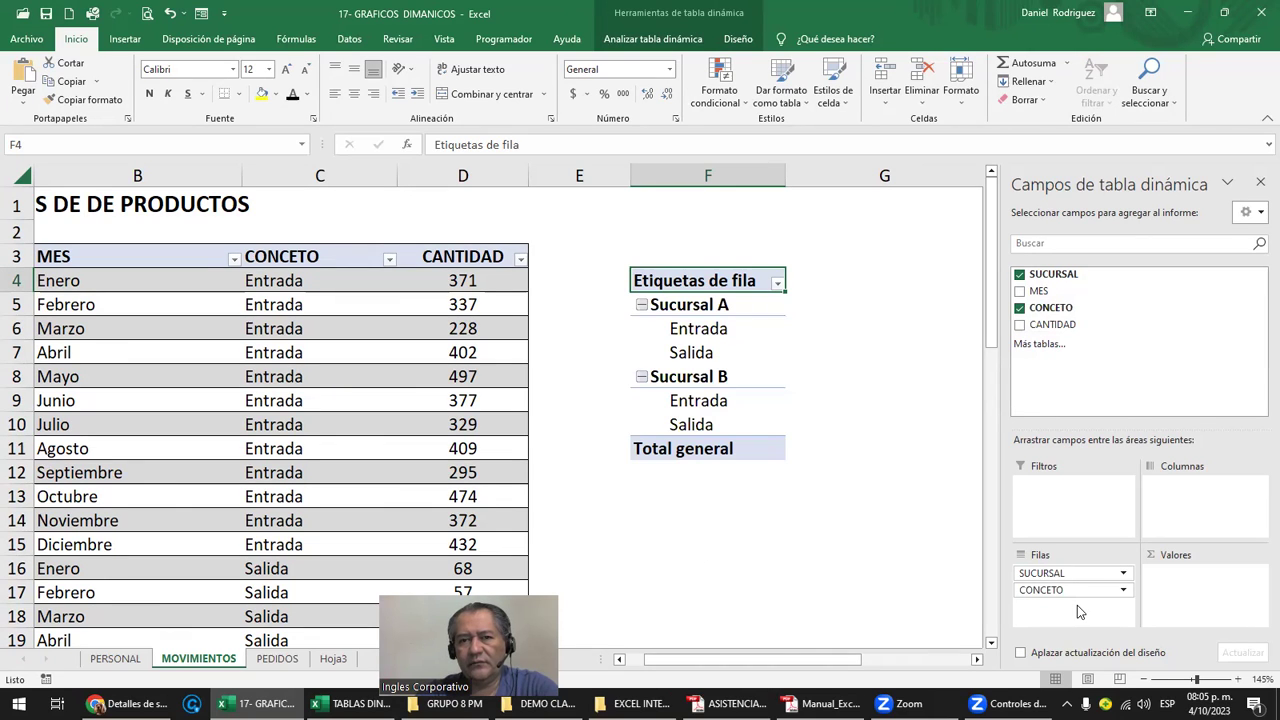
pyautogui.moveTo(1070, 590); pyautogui.dragTo(1176, 504)
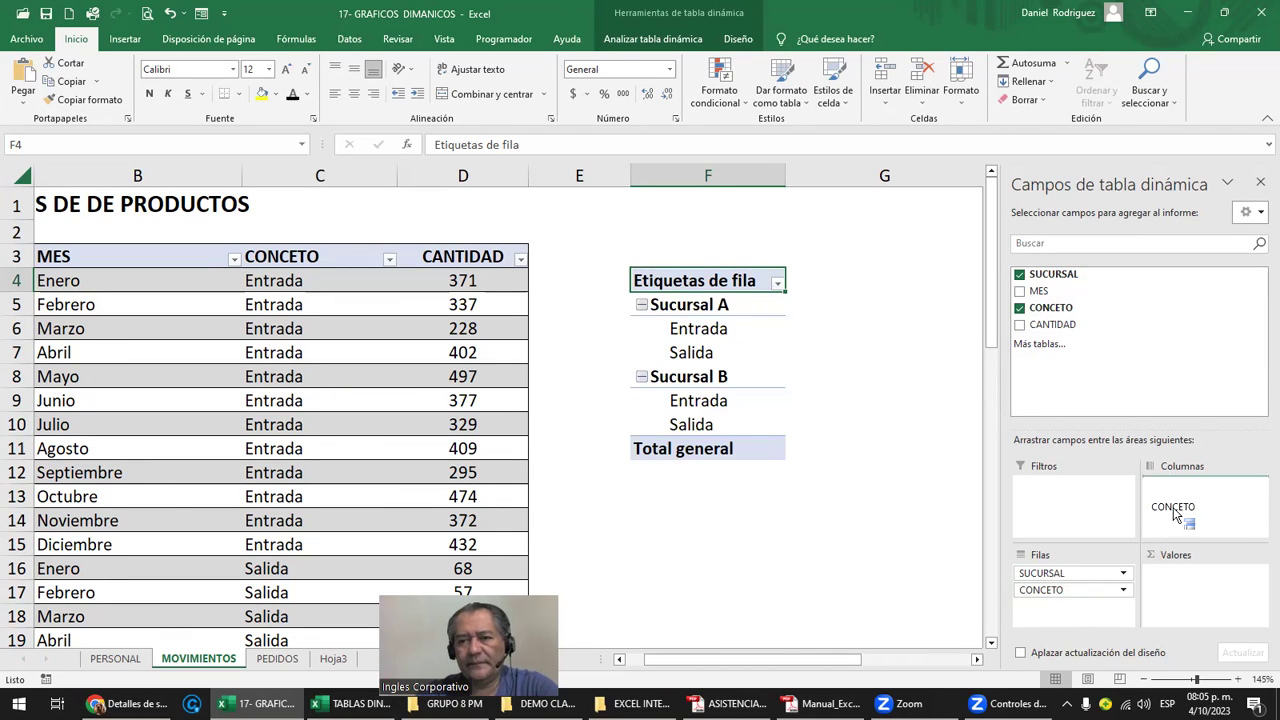
pyautogui.click(826, 498)
pyautogui.press('Right')
pyautogui.press('Right')
pyautogui.press('Right')
pyautogui.press('Right')
pyautogui.press('Right')
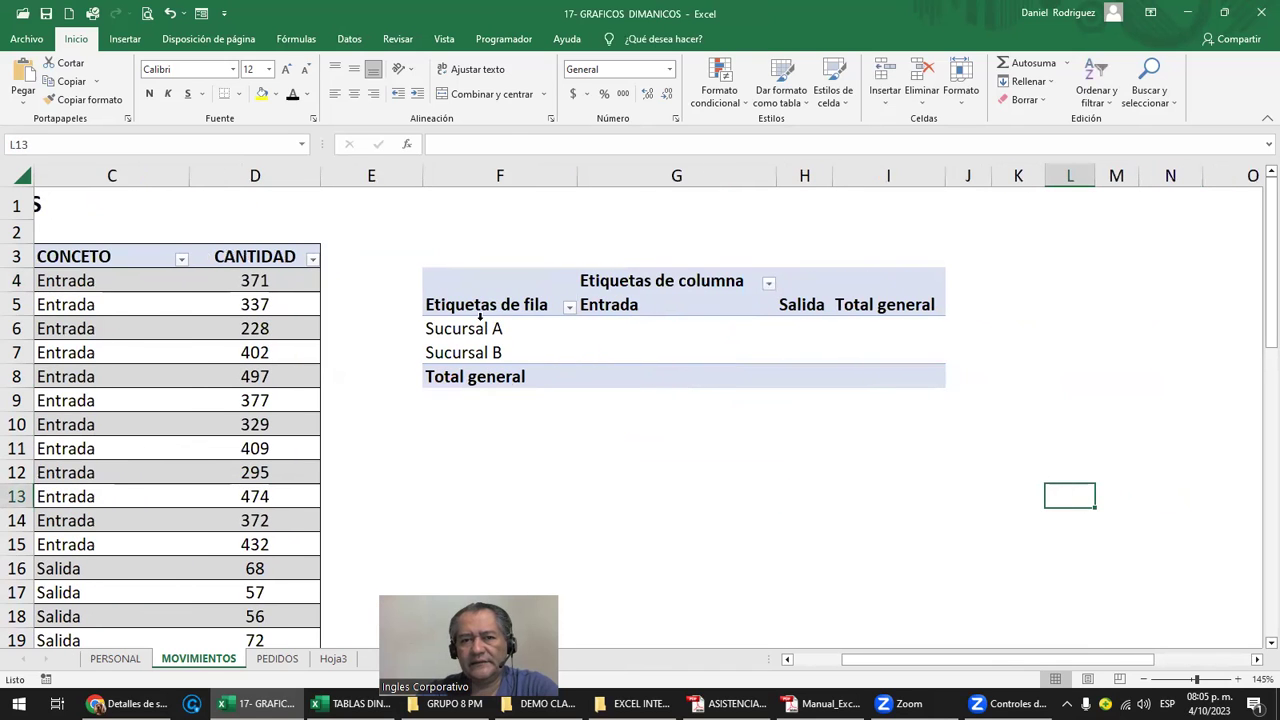
pyautogui.click(477, 302)
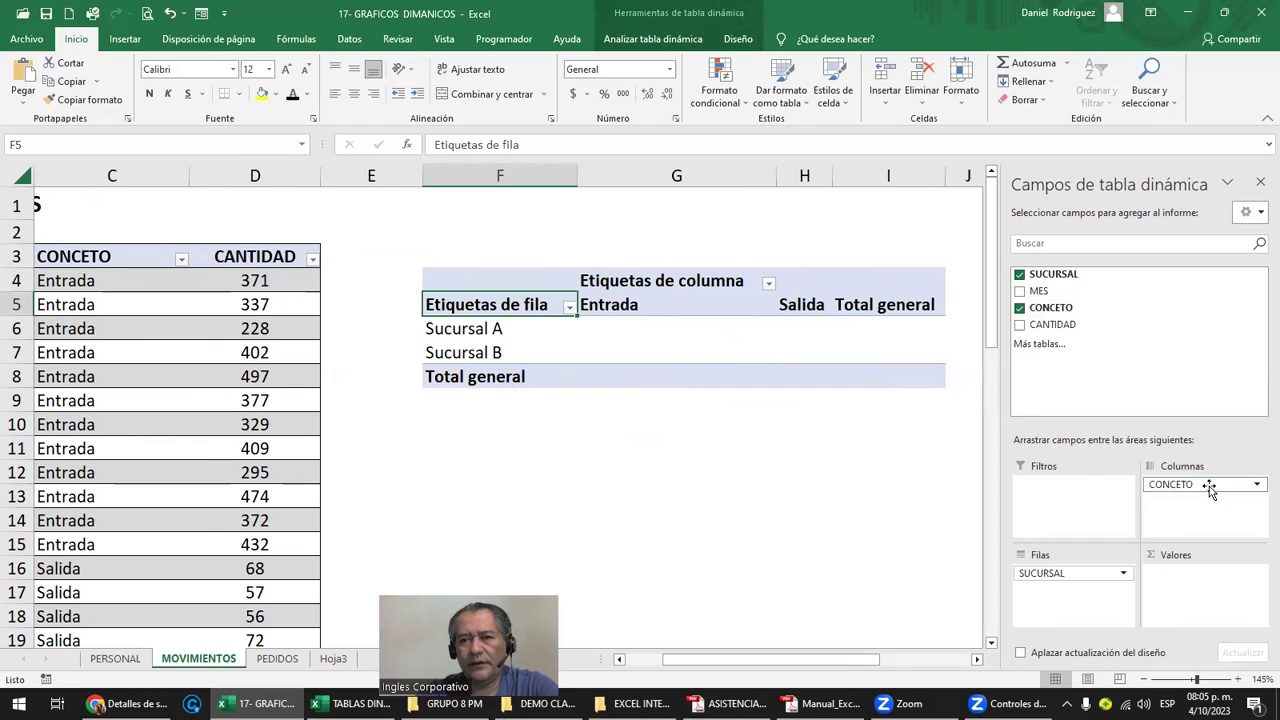
pyautogui.moveTo(1209, 488); pyautogui.dragTo(1080, 590)
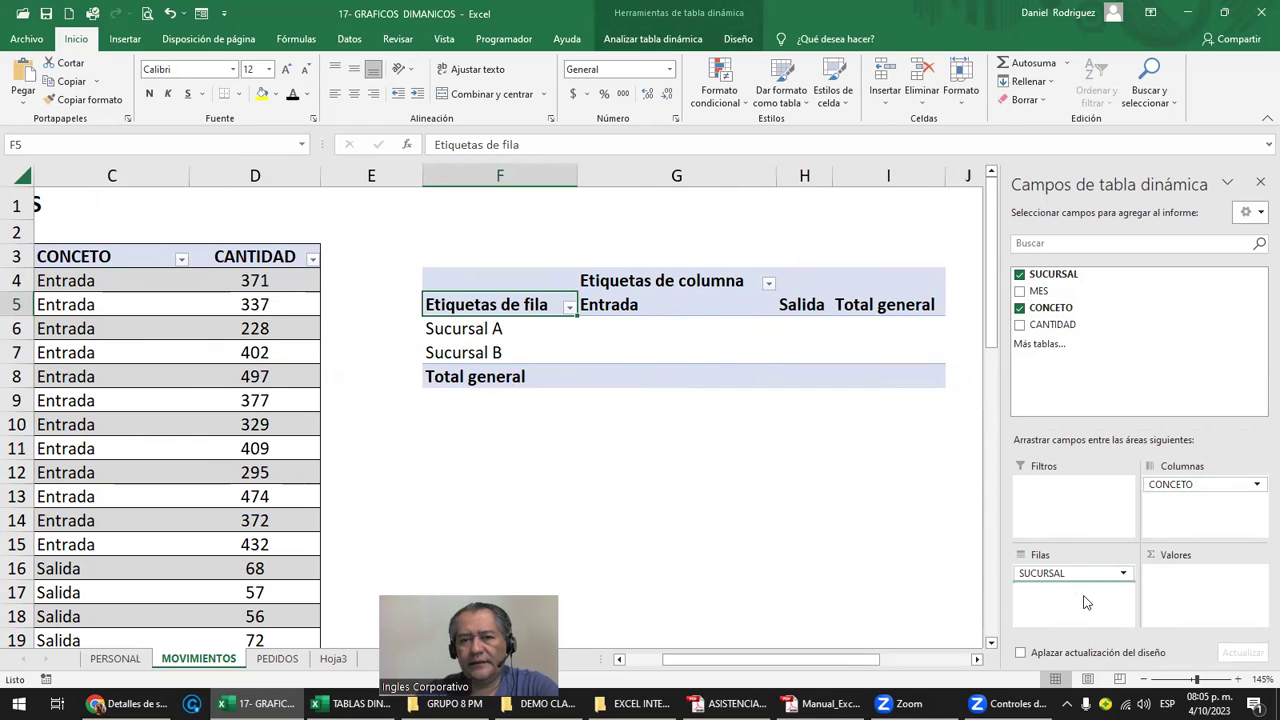
pyautogui.moveTo(1052, 324); pyautogui.dragTo(1198, 591)
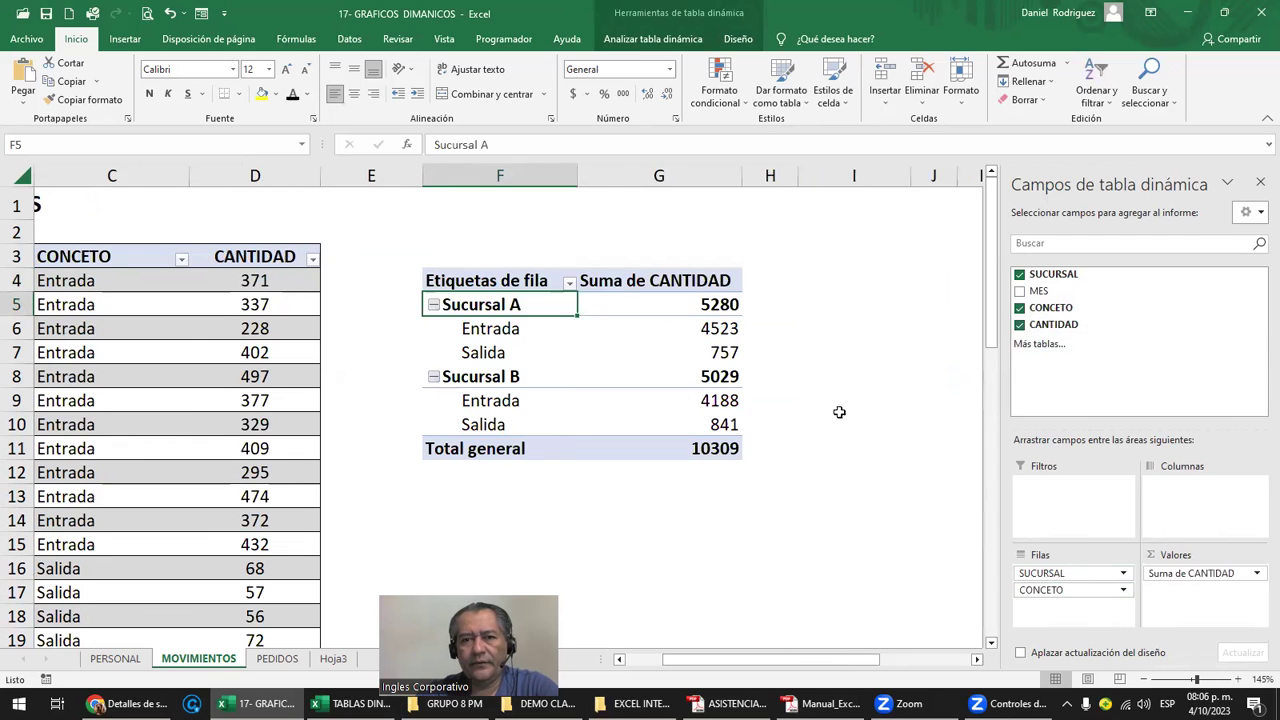
# Browse the number formats in the Suma de CANTIDAD field settings without changing anything
pyautogui.click(843, 418)
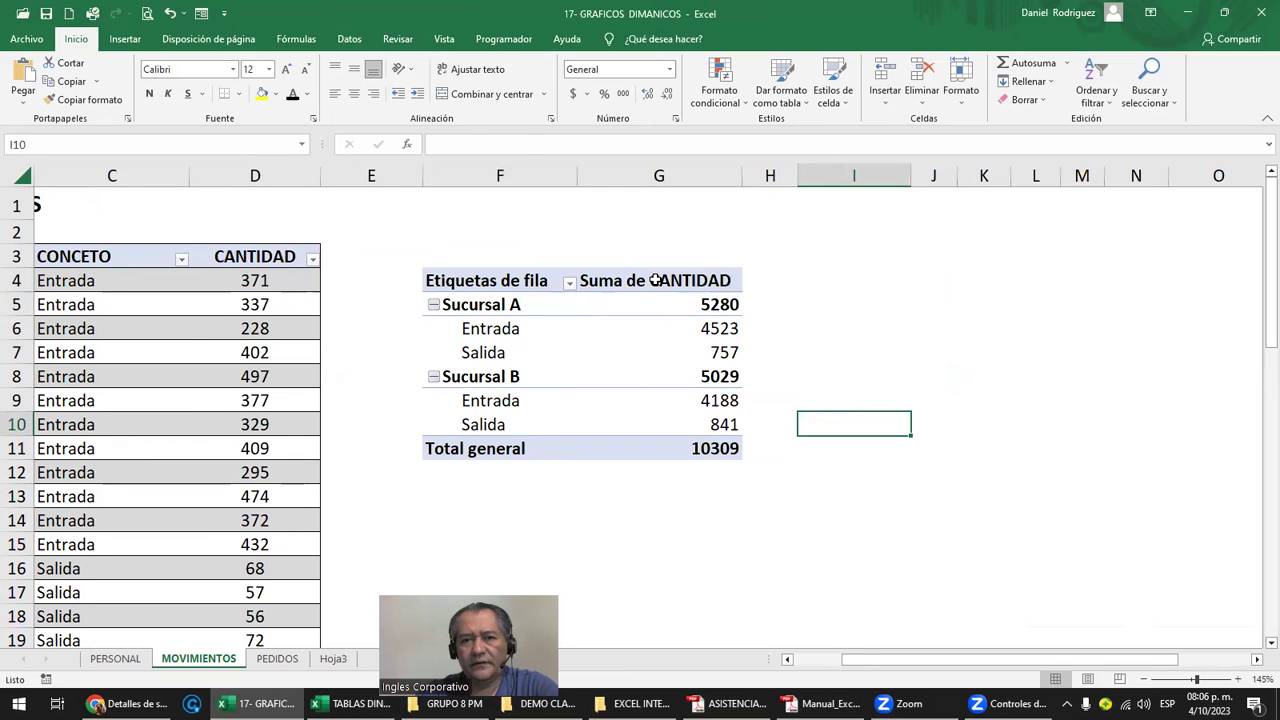
pyautogui.click(613, 281)
pyautogui.doubleClick(593, 281)
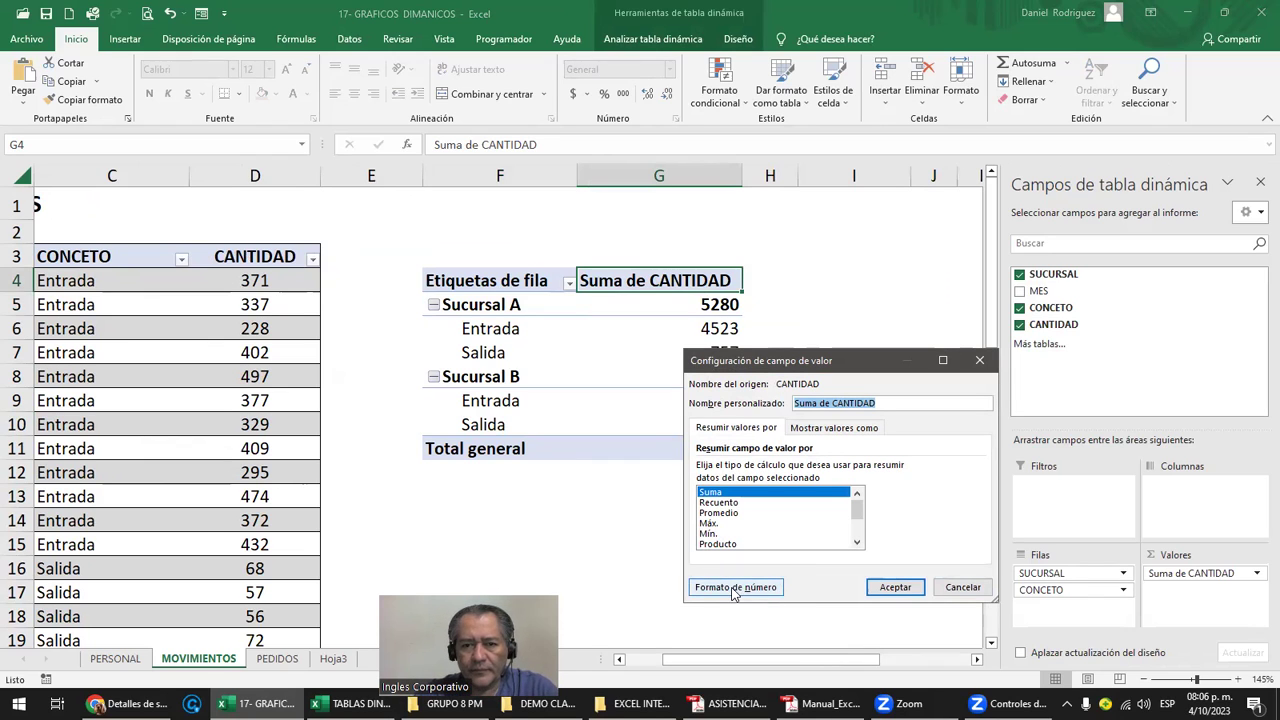
pyautogui.click(733, 588)
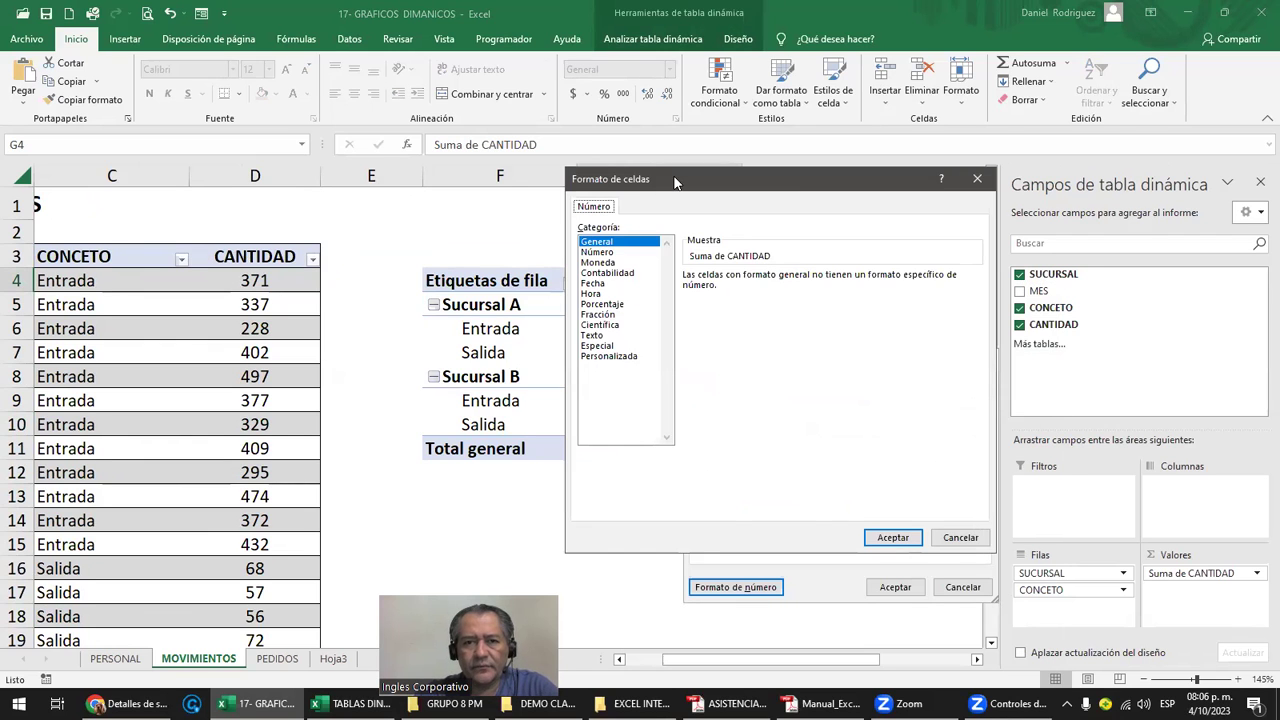
pyautogui.moveTo(675, 182); pyautogui.dragTo(335, 184)
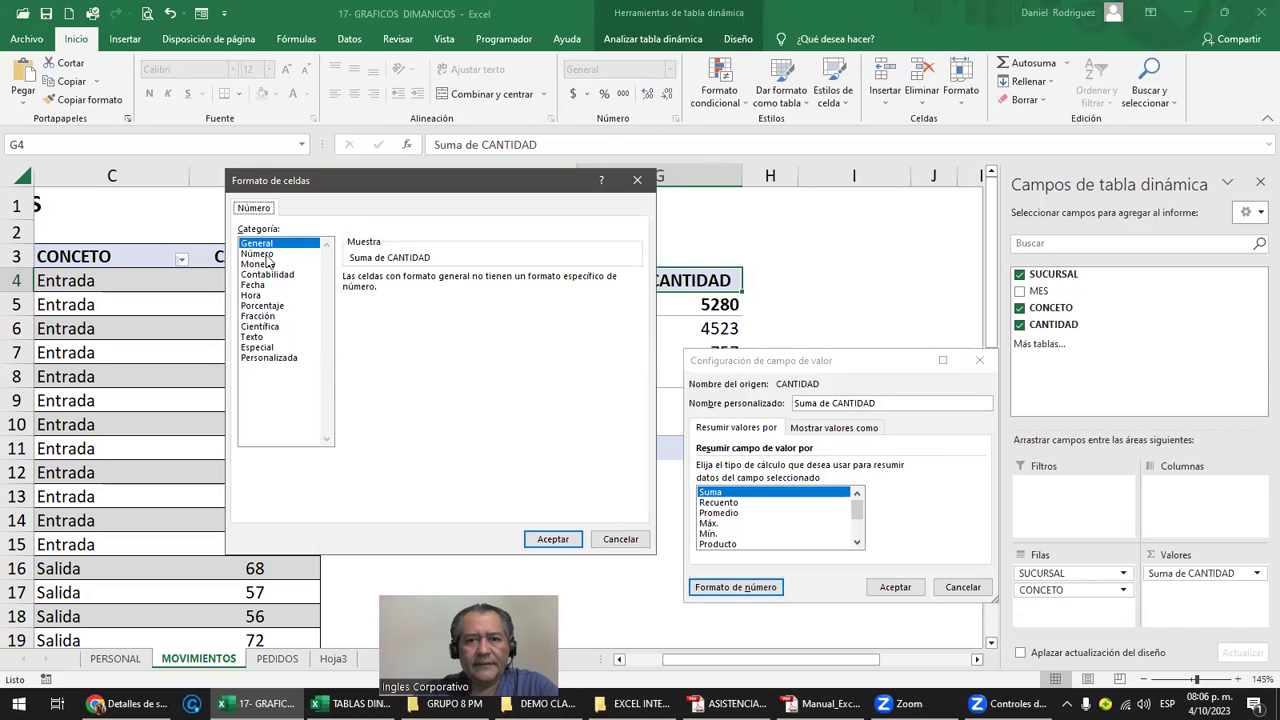
pyautogui.click(262, 254)
pyautogui.click(272, 275)
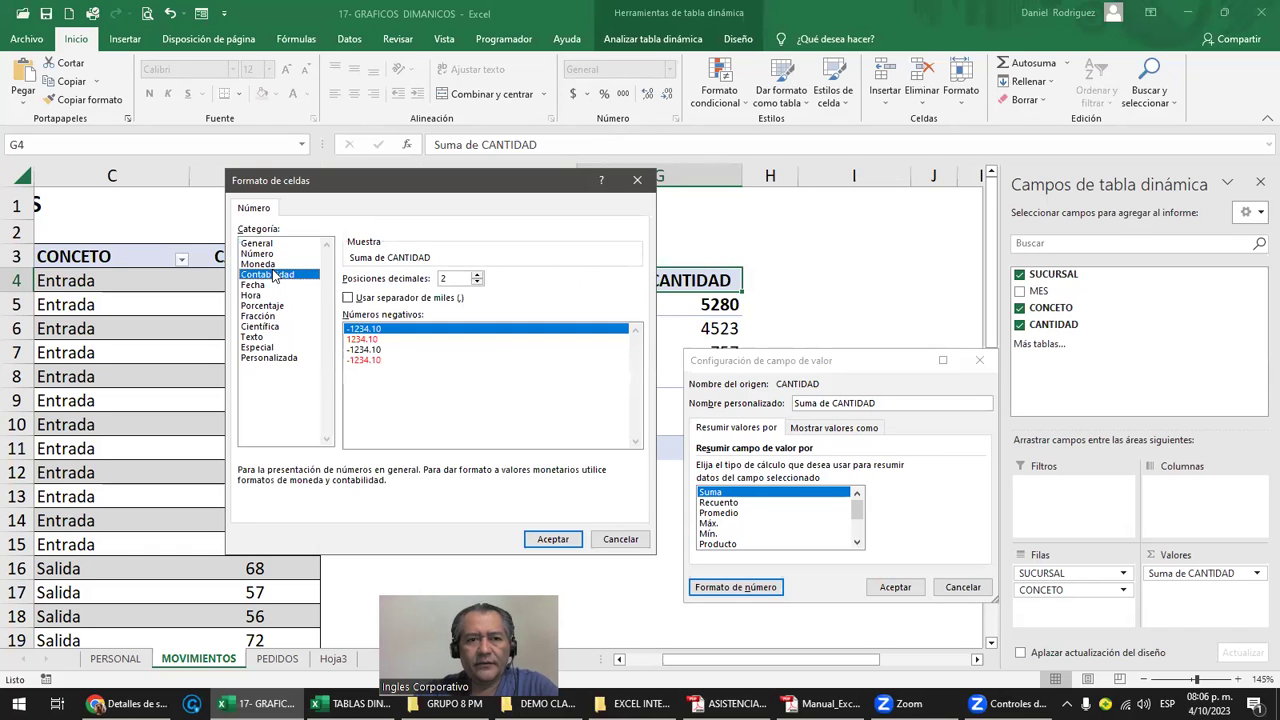
pyautogui.click(255, 287)
pyautogui.click(252, 295)
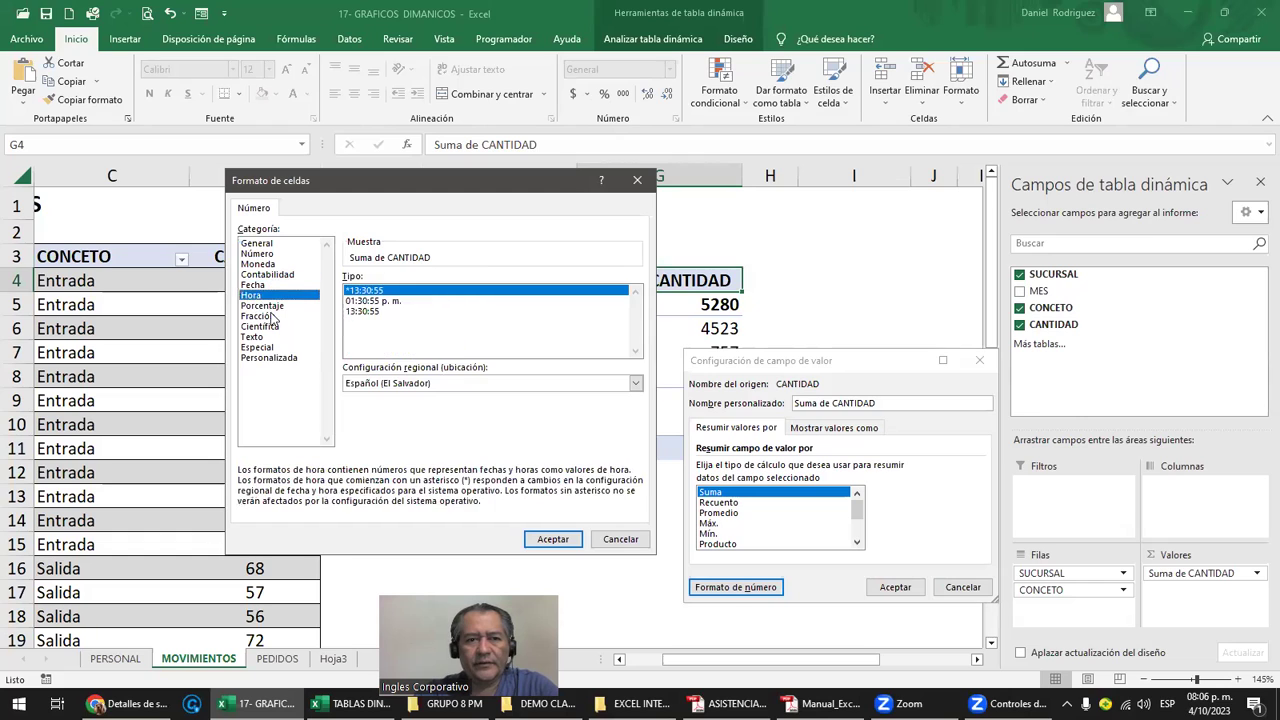
pyautogui.click(265, 305)
pyautogui.click(285, 326)
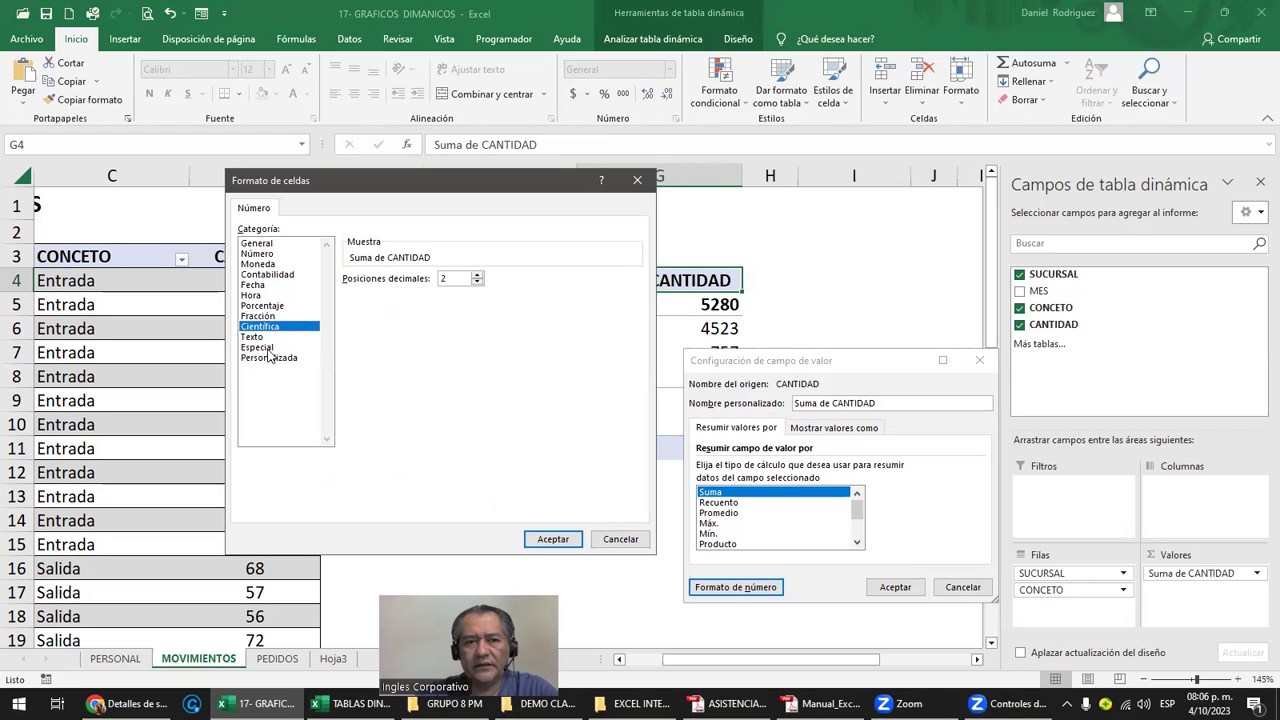
pyautogui.click(610, 540)
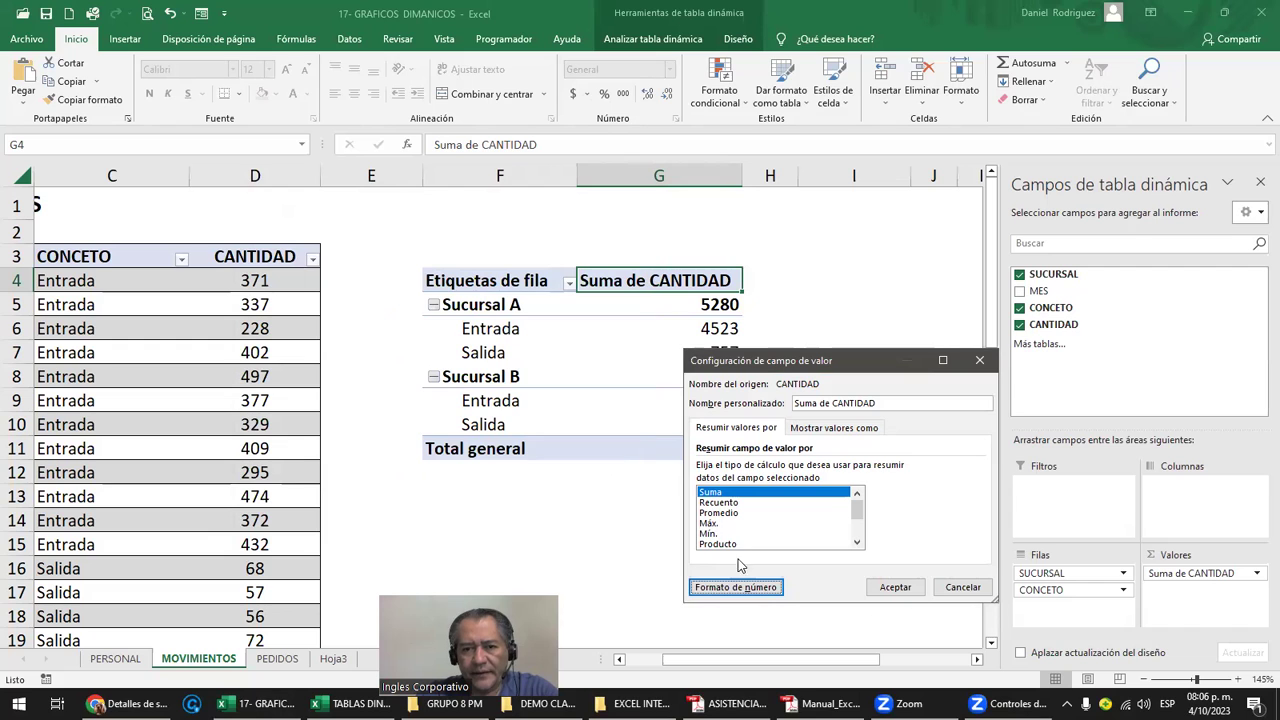
pyautogui.click(757, 588)
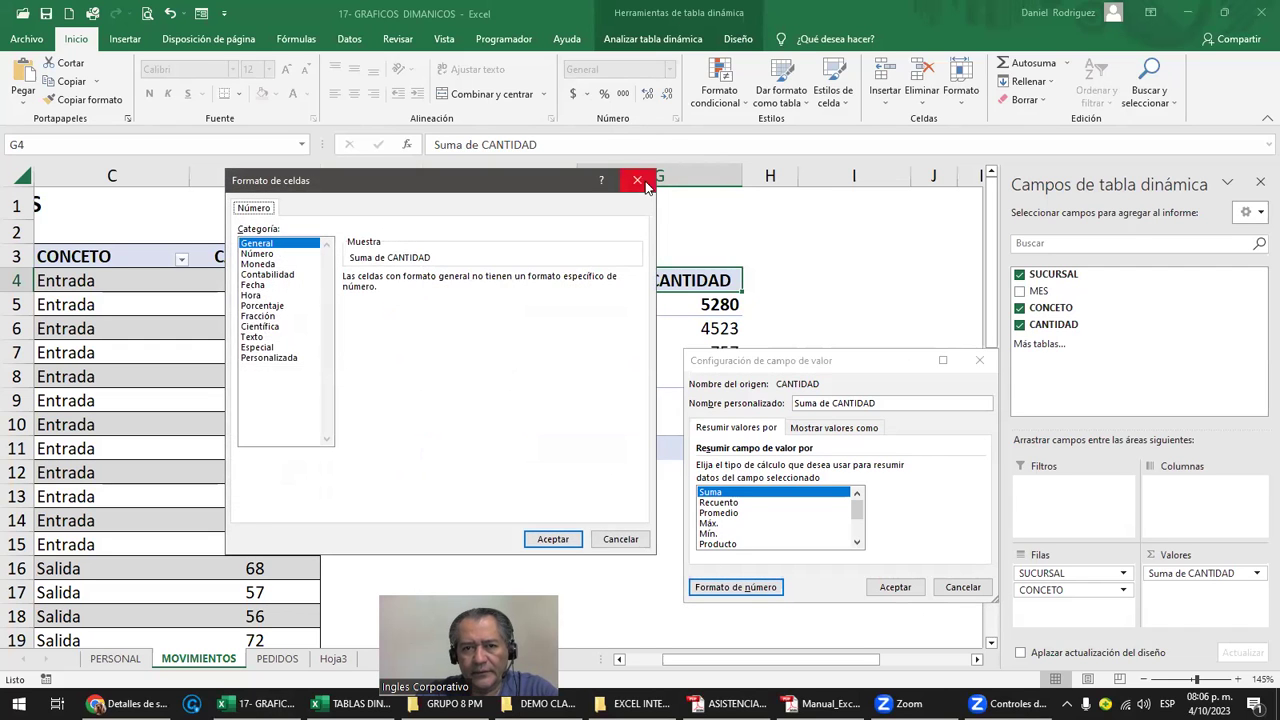
pyautogui.click(637, 181)
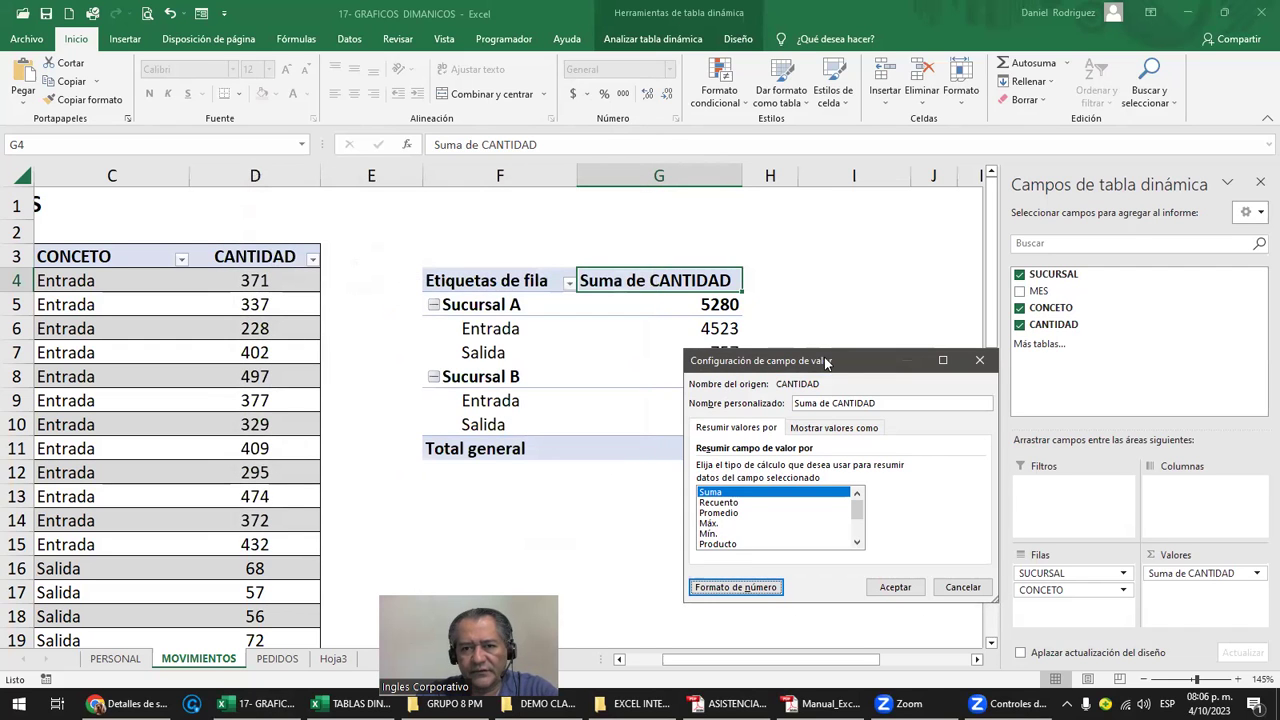
pyautogui.click(979, 360)
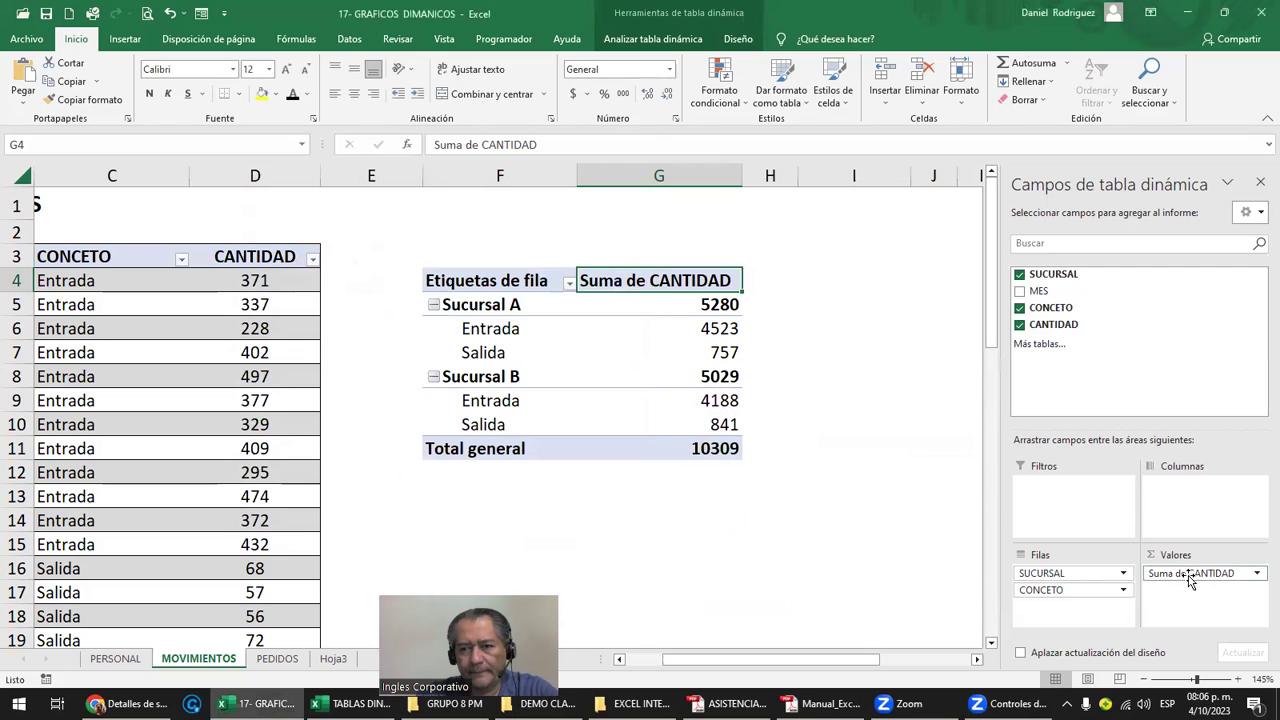
# Rename the value field's custom name from Suma de CANTIDAD to 'CANTIDAD.'
pyautogui.click(1183, 574)
pyautogui.click(1181, 554)
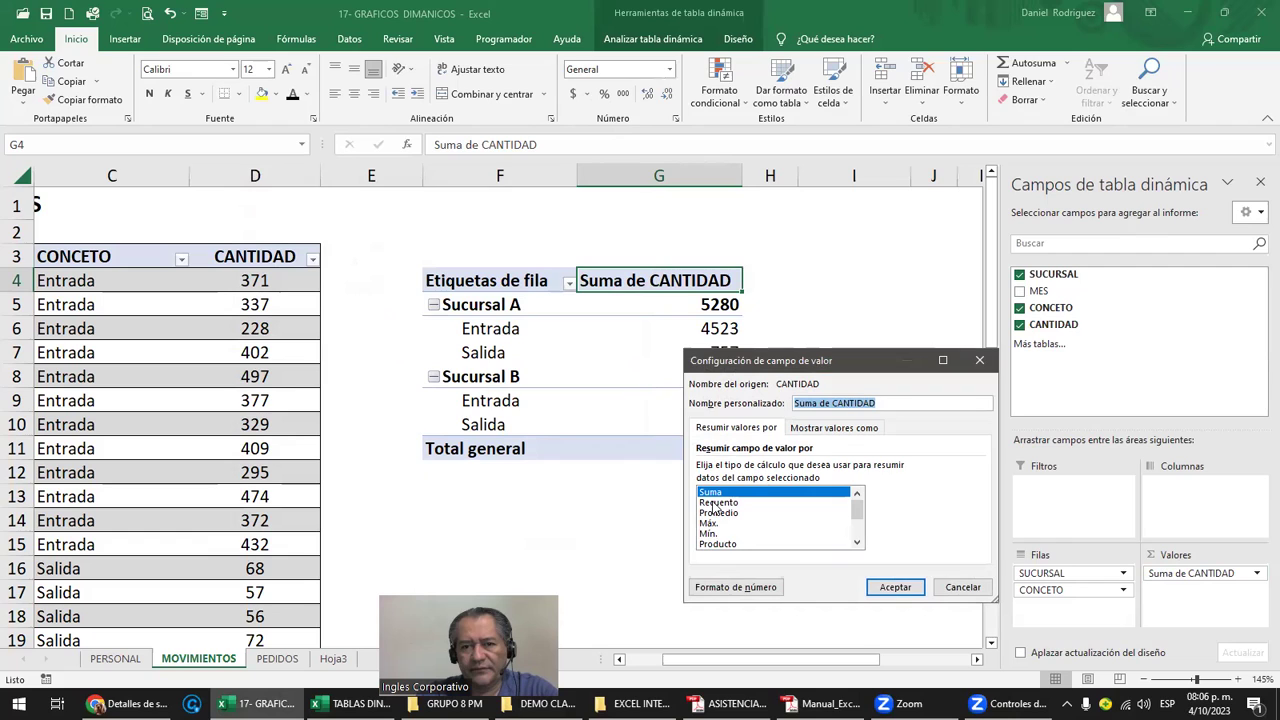
pyautogui.click(830, 403)
pyautogui.moveTo(833, 403); pyautogui.dragTo(745, 401)
pyautogui.press('Delete')
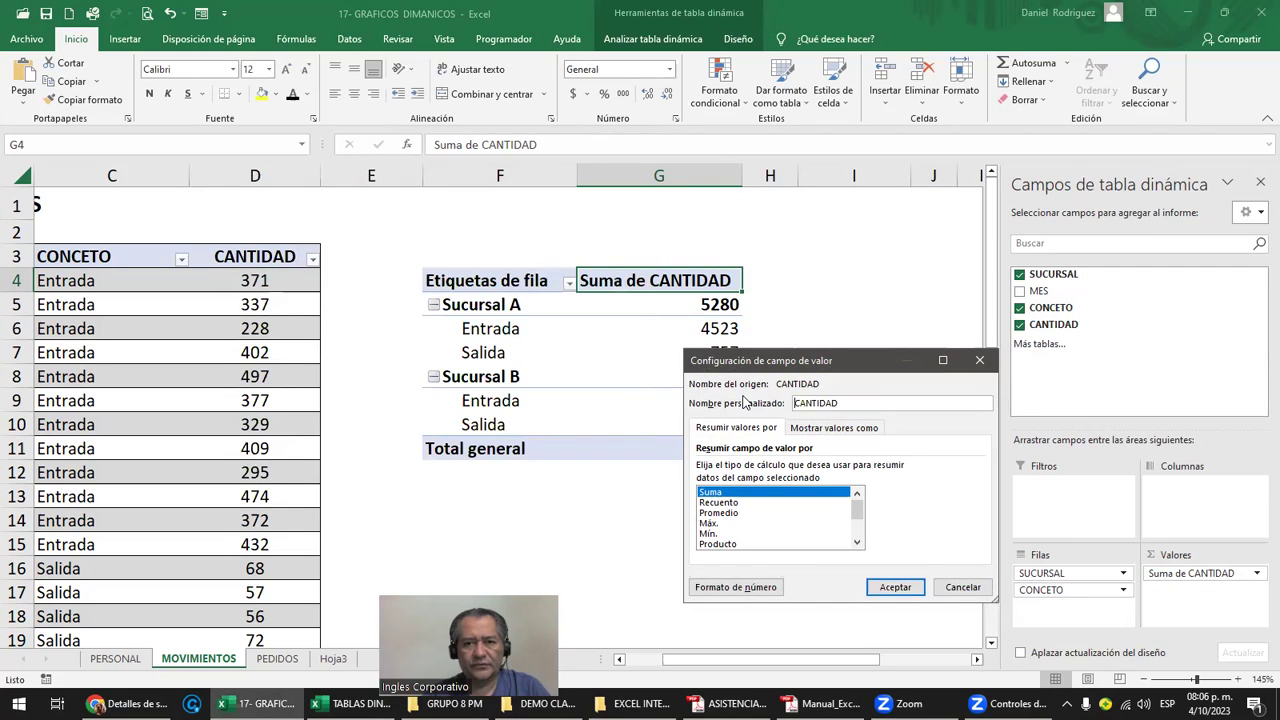
pyautogui.press('Return')
pyautogui.press('Return')
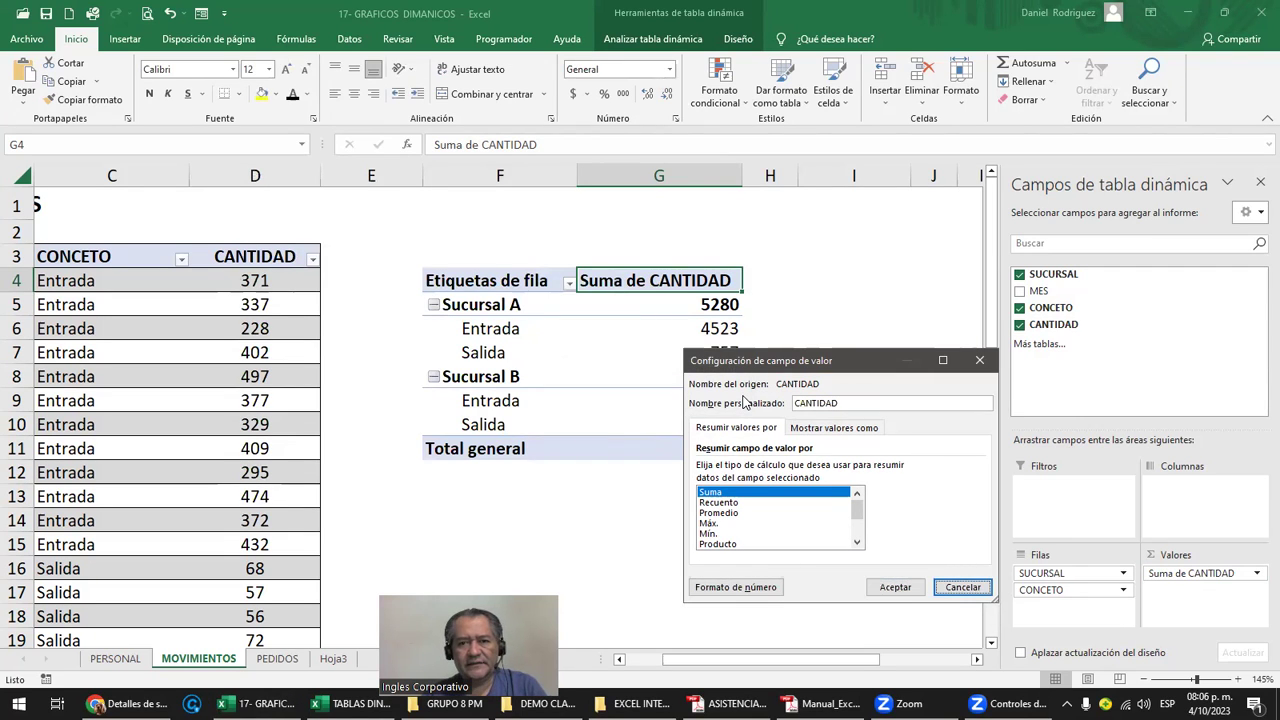
pyautogui.click(850, 404)
pyautogui.write('.')
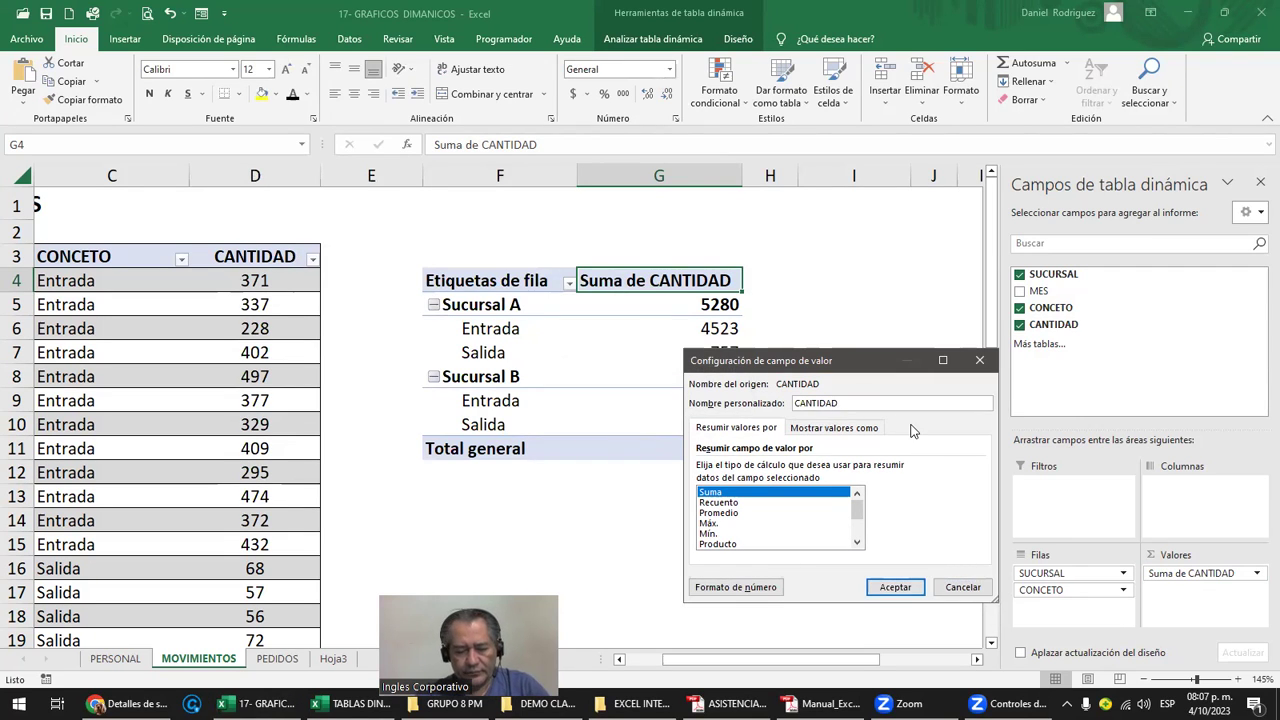
pyautogui.press('Return')
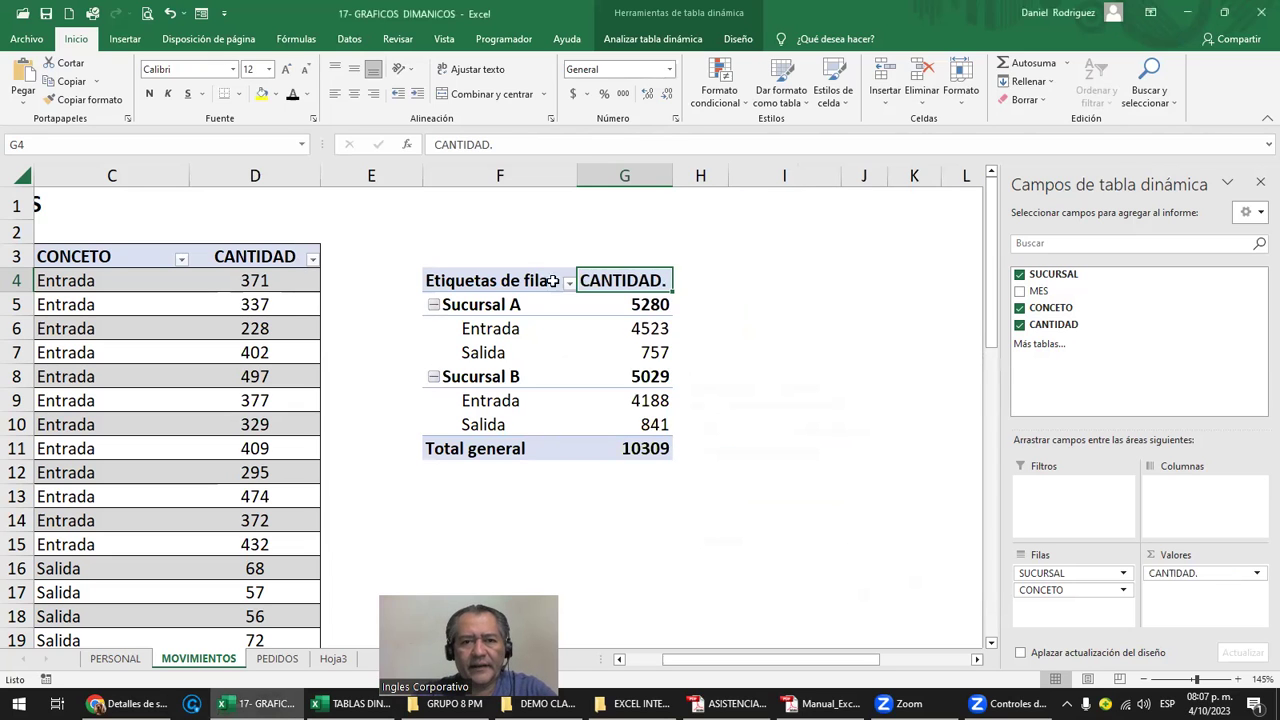
# Clear the Etiquetas de fila header text in F4
pyautogui.click(540, 280)
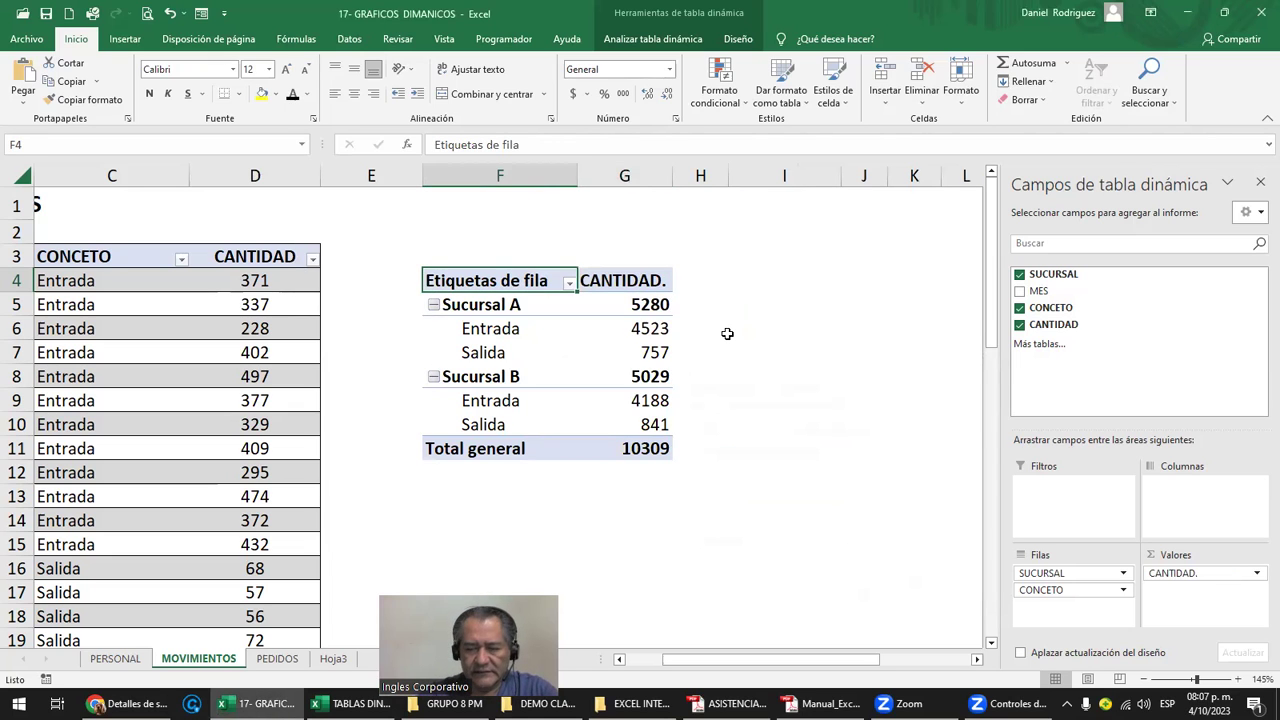
pyautogui.press('Delete')
pyautogui.press('Return')
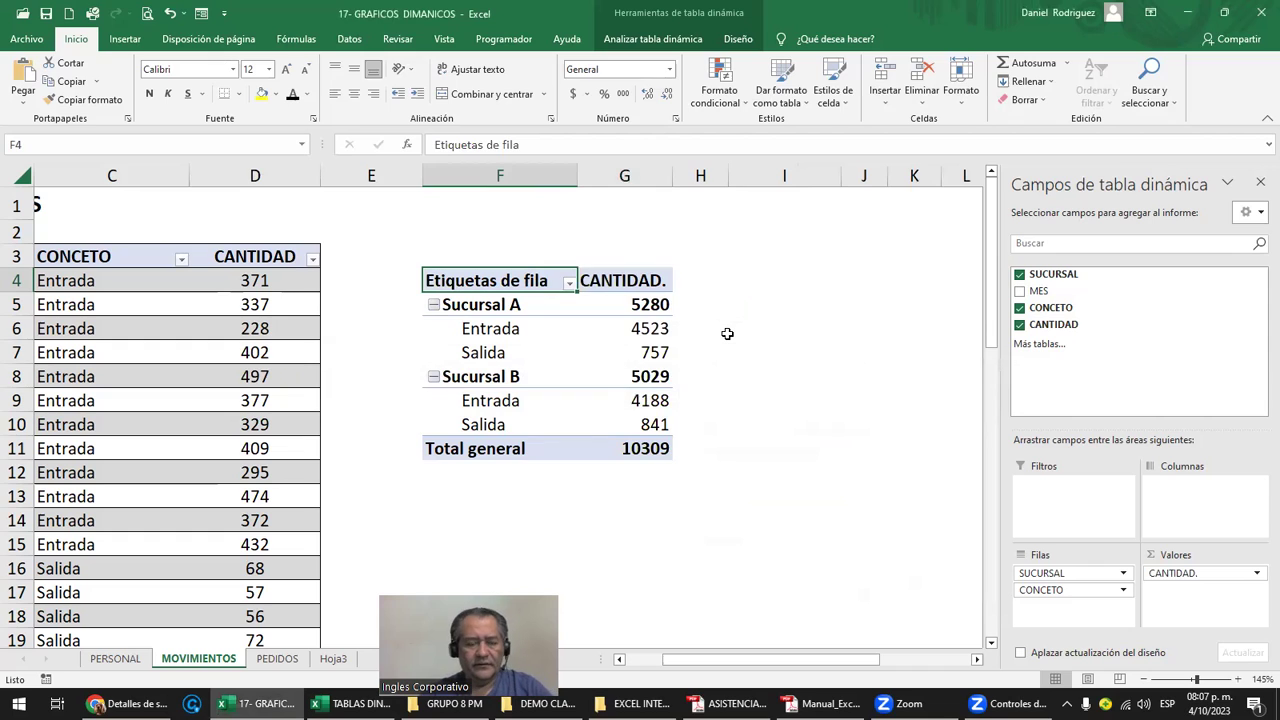
pyautogui.press('F2')
pyautogui.press('BackSpace')
pyautogui.press('BackSpace')
pyautogui.press('BackSpace')
pyautogui.press('BackSpace')
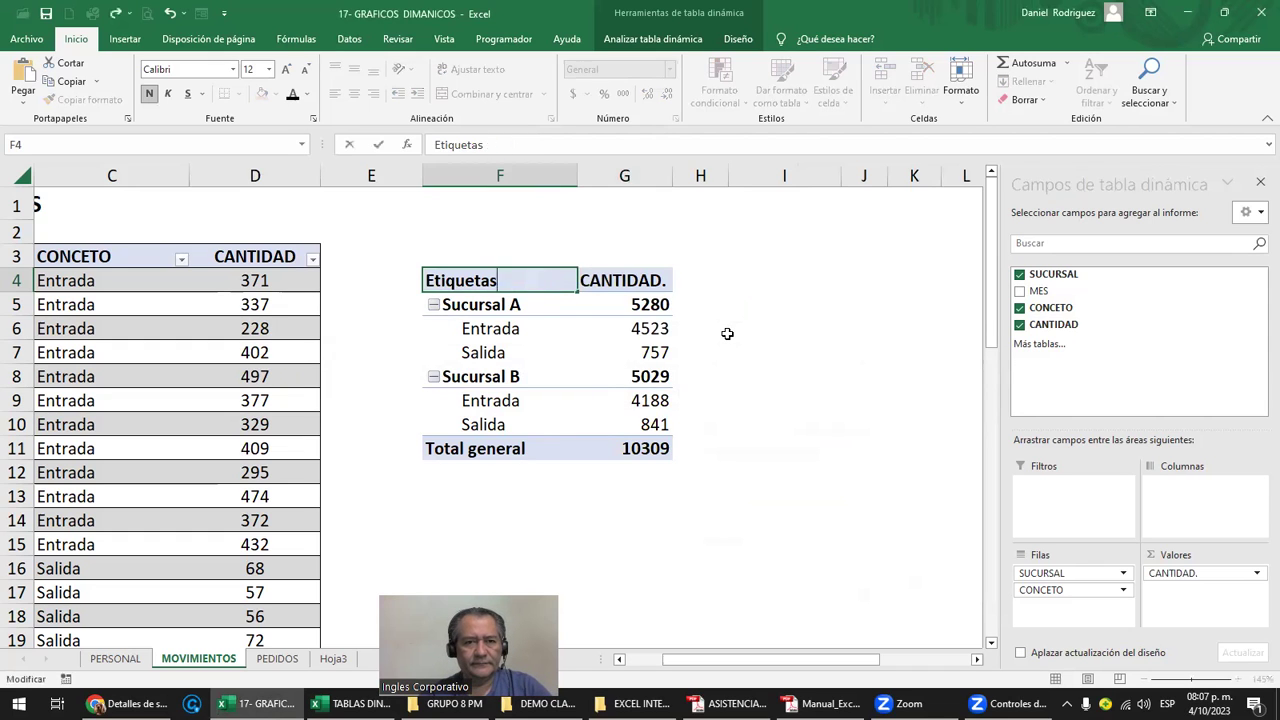
pyautogui.press('BackSpace')
pyautogui.press('BackSpace')
pyautogui.press('BackSpace')
pyautogui.press('Return')
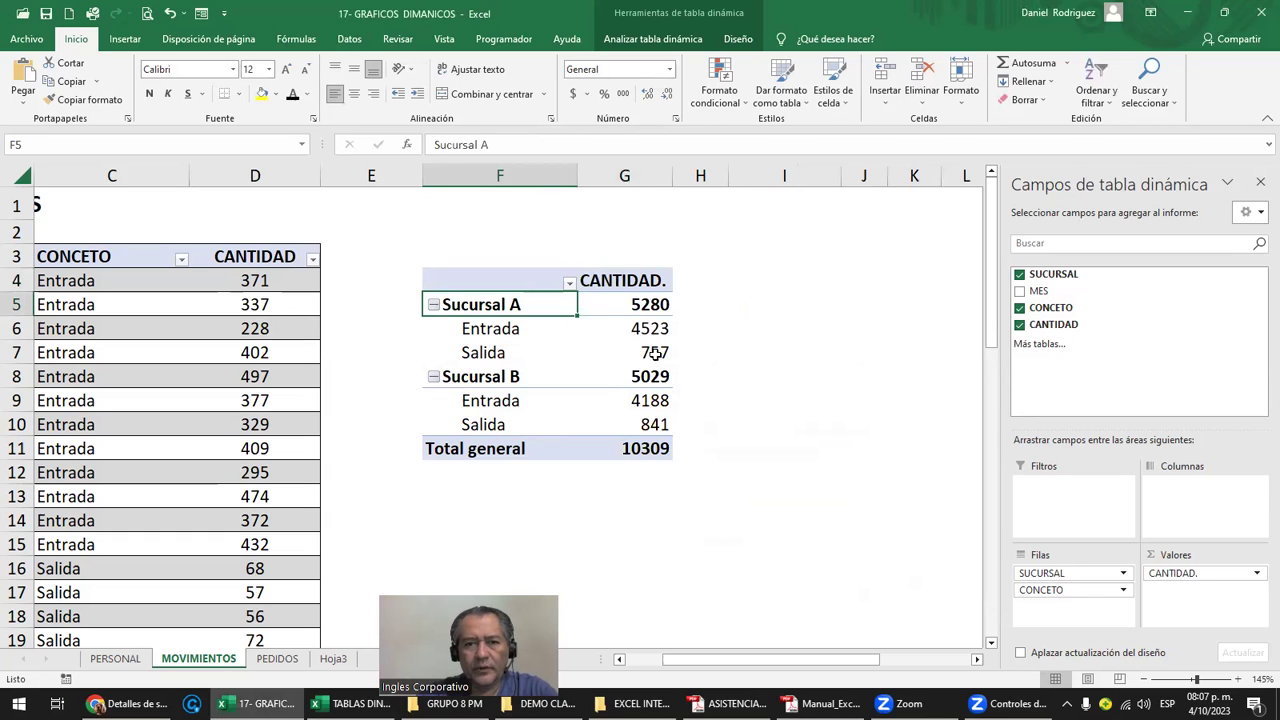
# Retitle the F4 row header 'Movimiento sucursal' and autofit column F to fit it
pyautogui.click(632, 283)
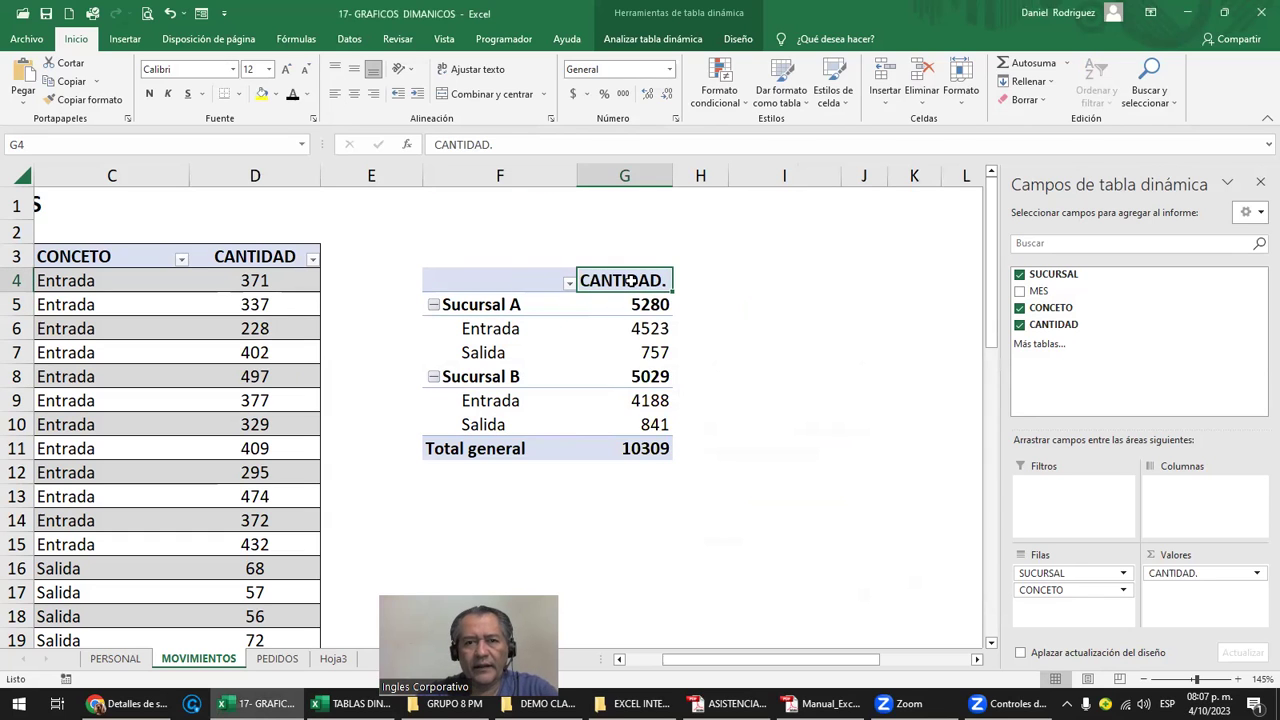
pyautogui.click(500, 281)
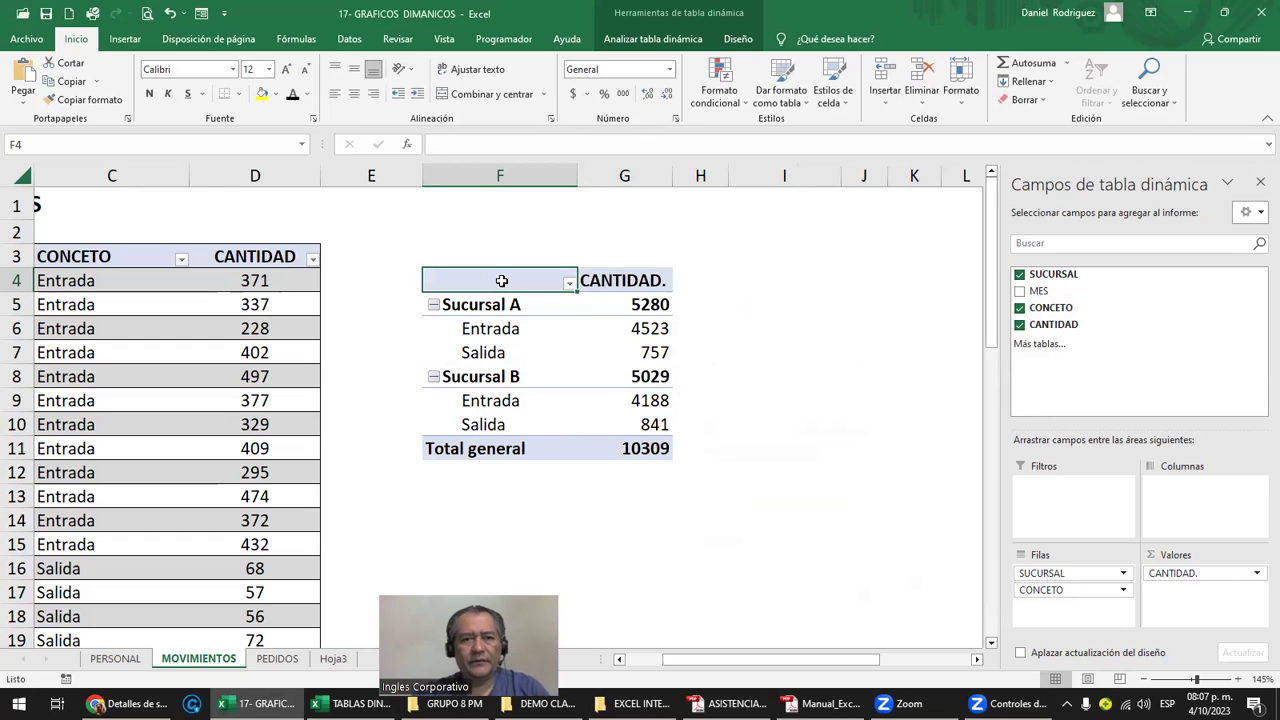
pyautogui.doubleClick(498, 279)
pyautogui.write('saU')
pyautogui.press('BackSpace')
pyautogui.press('BackSpace')
pyautogui.press('BackSpace')
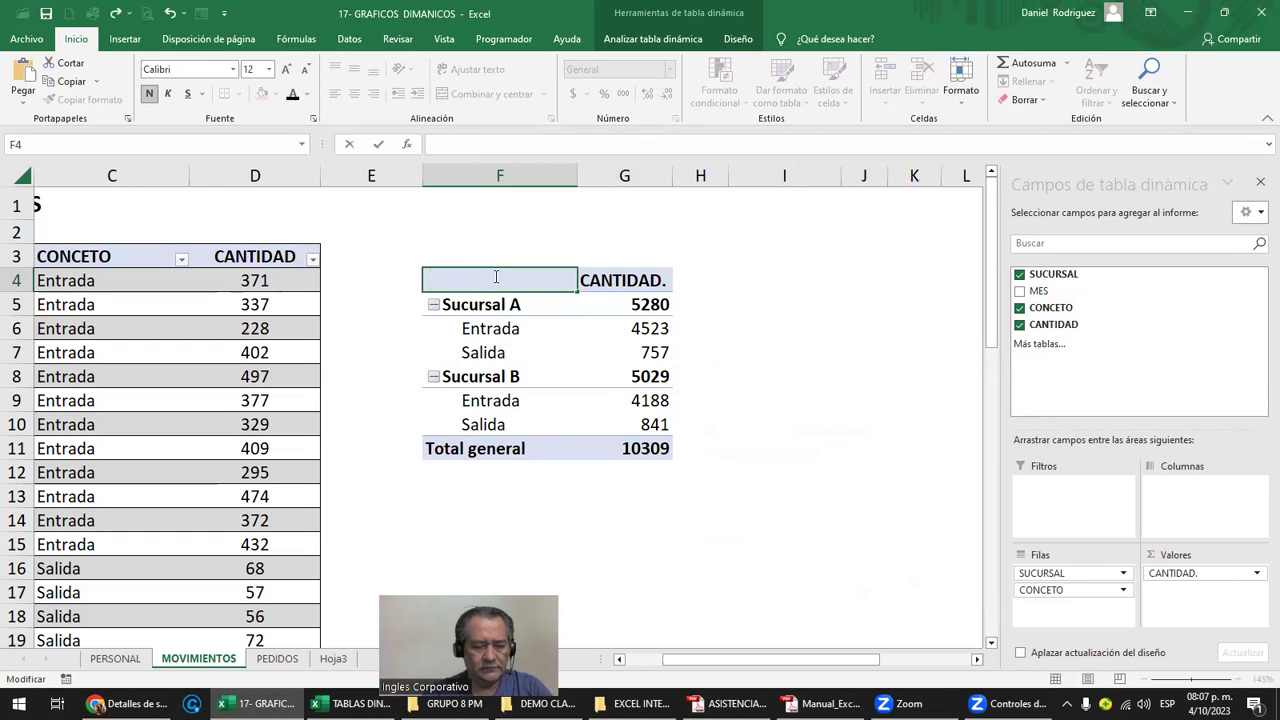
pyautogui.write('Movimiento s')
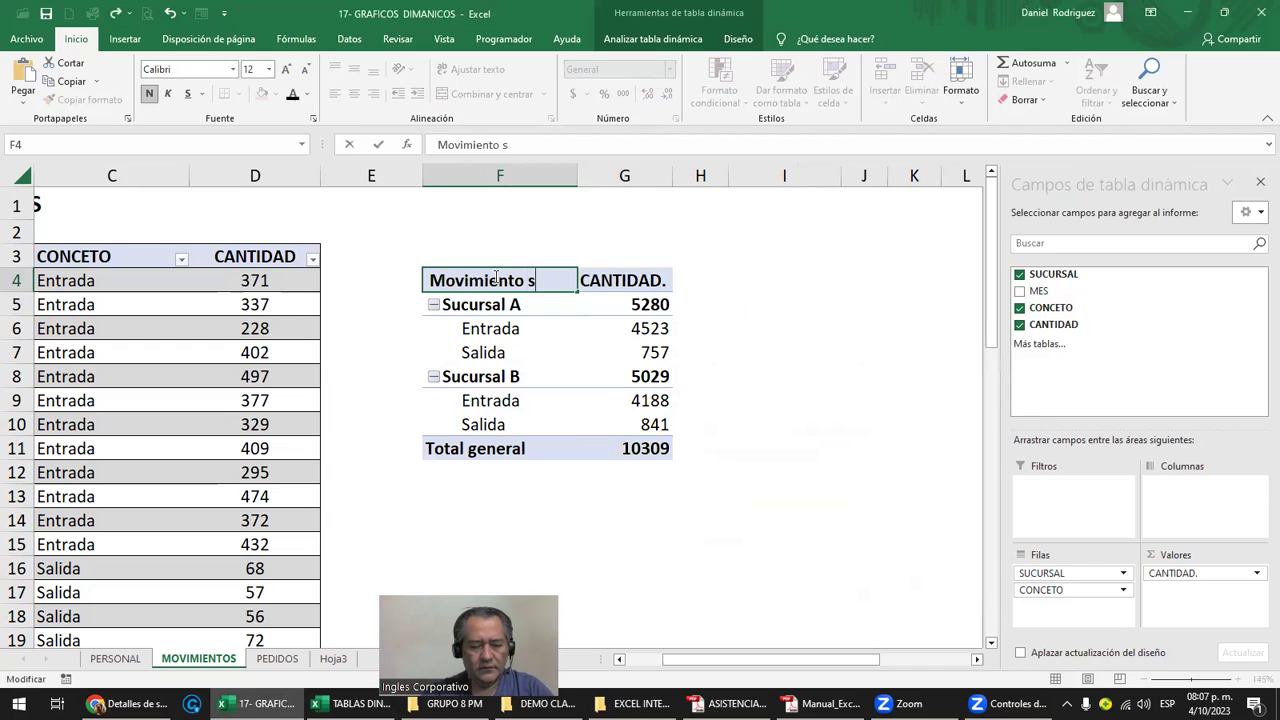
pyautogui.write('ucursal')
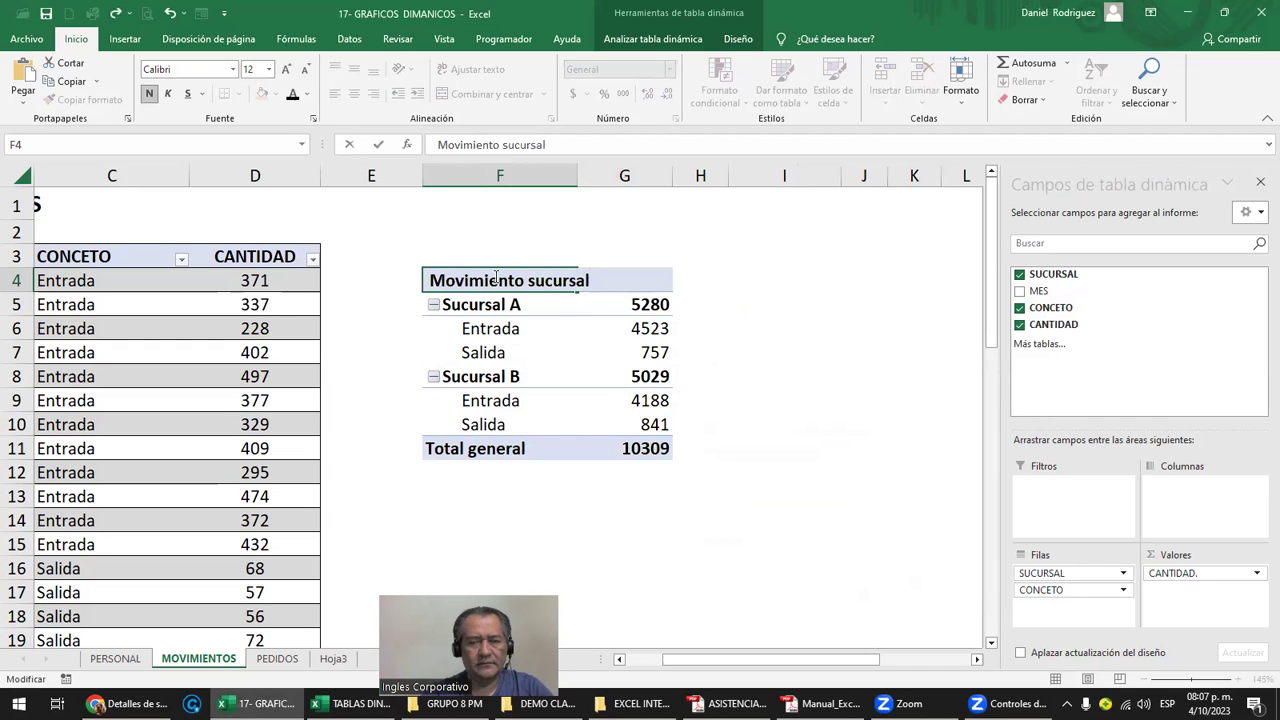
pyautogui.press('Return')
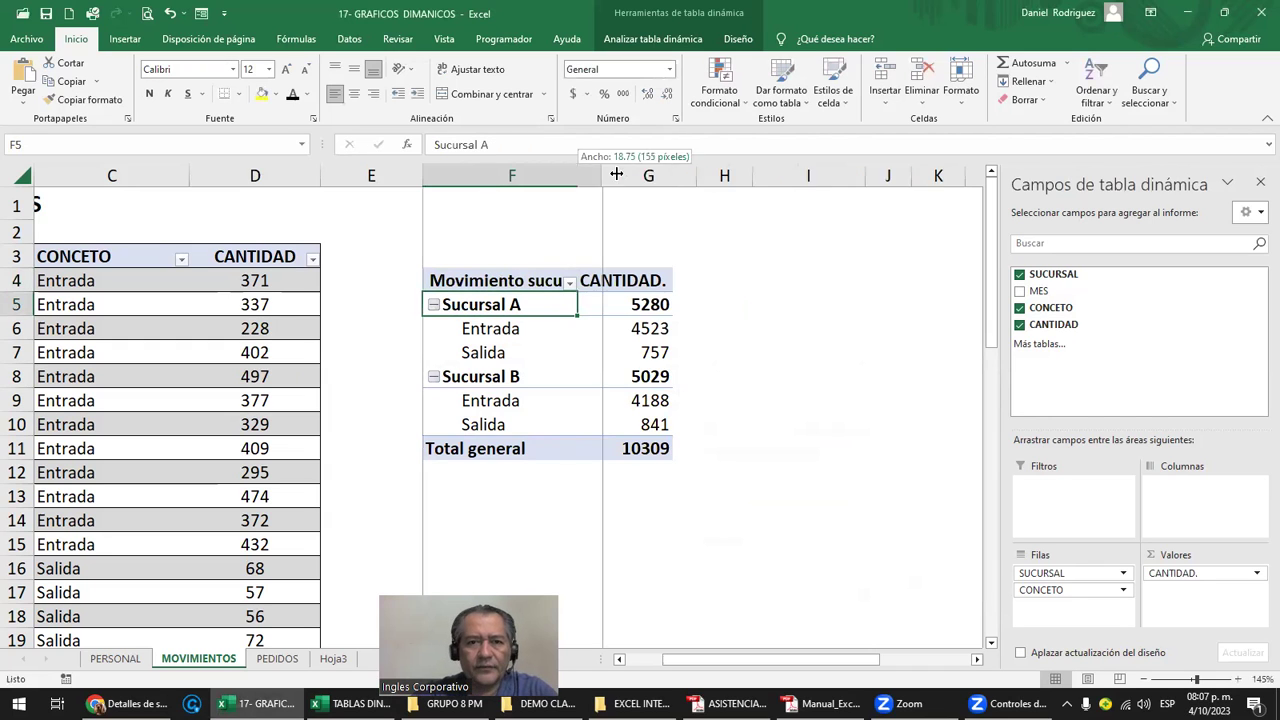
pyautogui.doubleClick(577, 175)
pyautogui.click(666, 281)
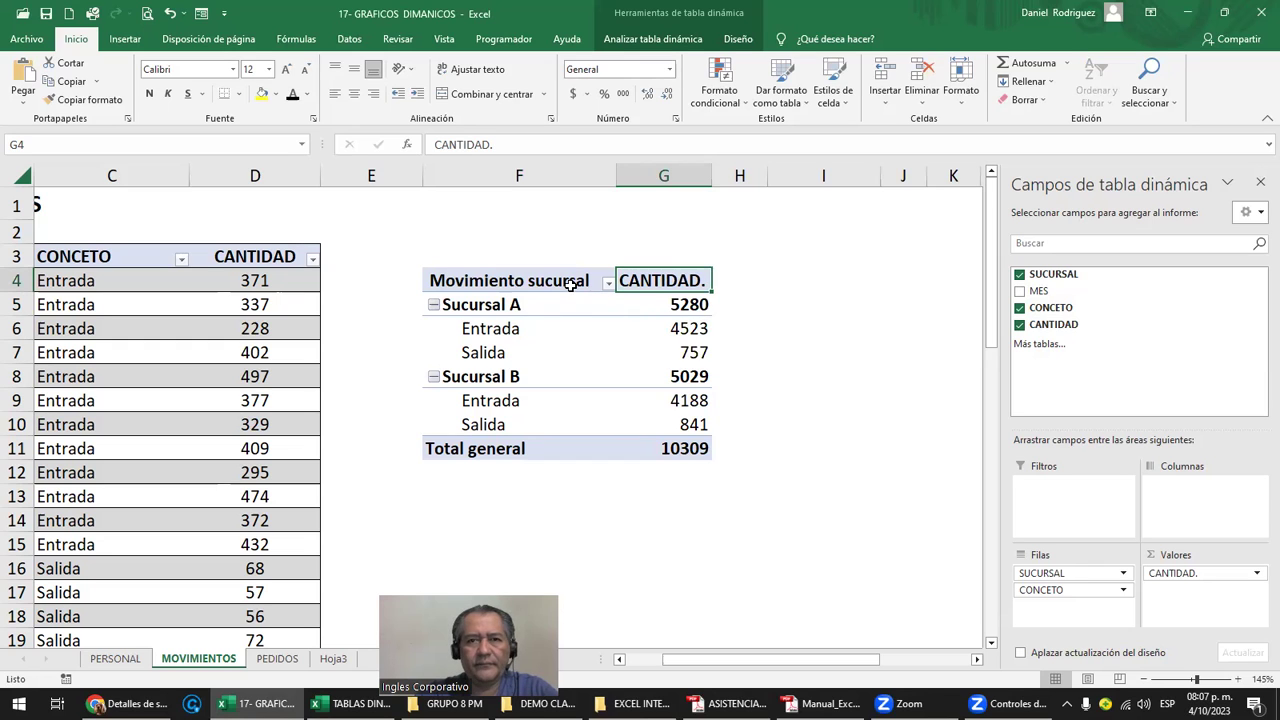
pyautogui.click(661, 40)
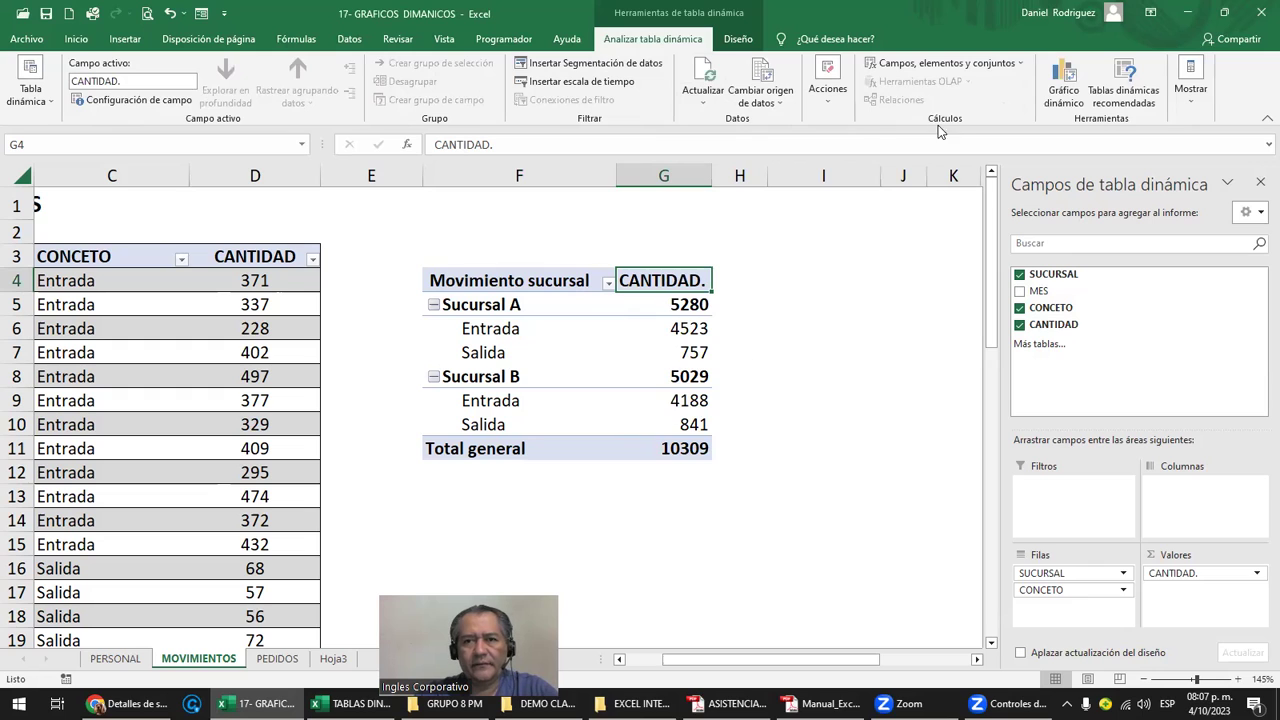
# Start a new calculated field and name it ESTOCK MINIMO
pyautogui.click(955, 64)
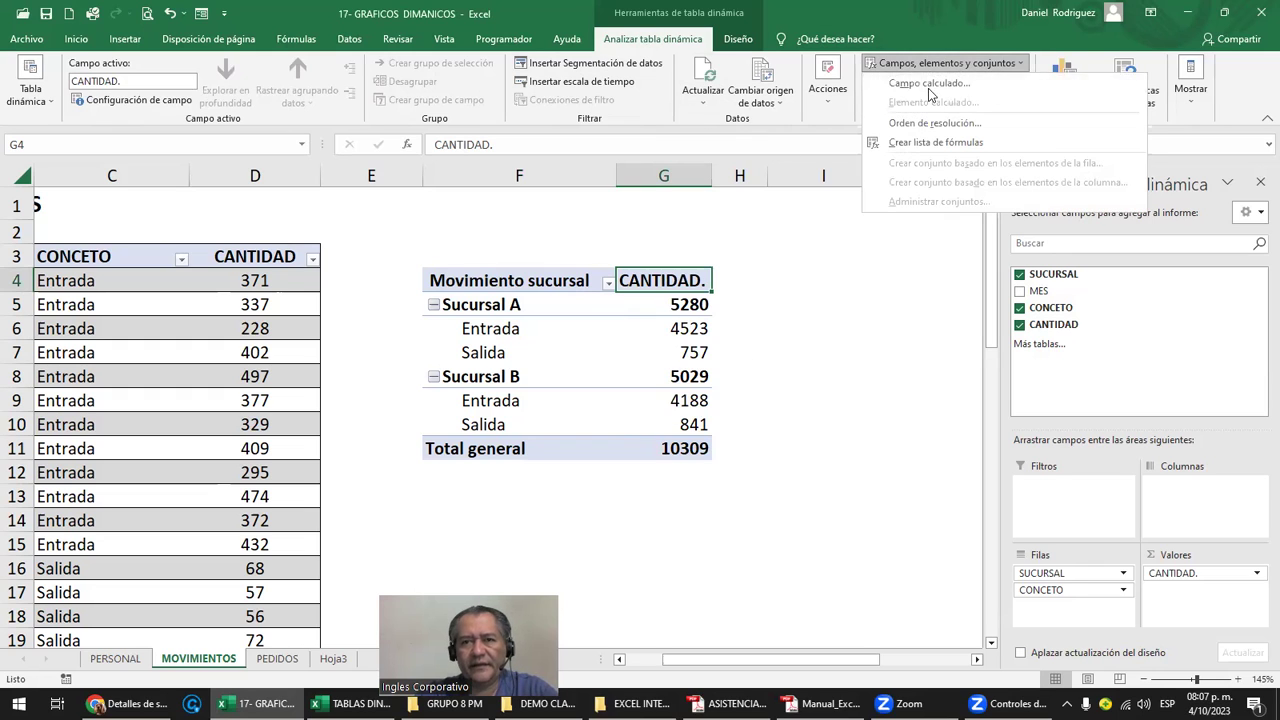
pyautogui.click(910, 84)
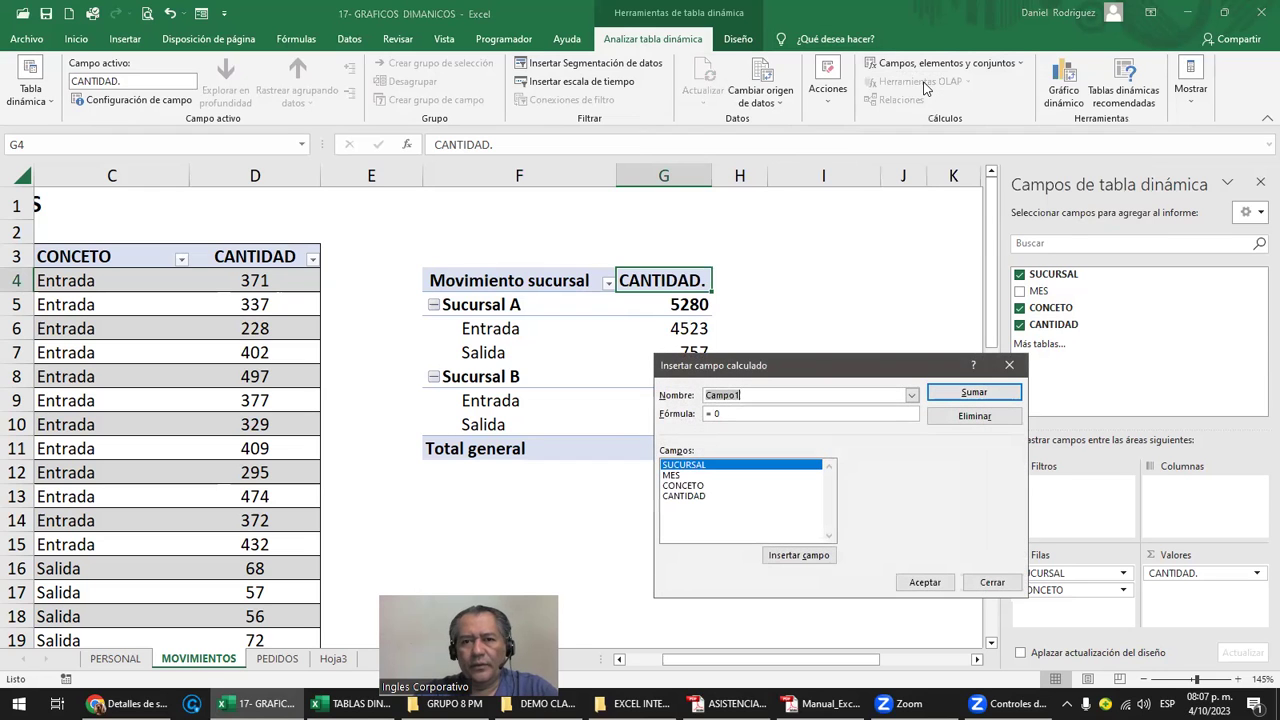
pyautogui.moveTo(830, 372); pyautogui.dragTo(966, 260)
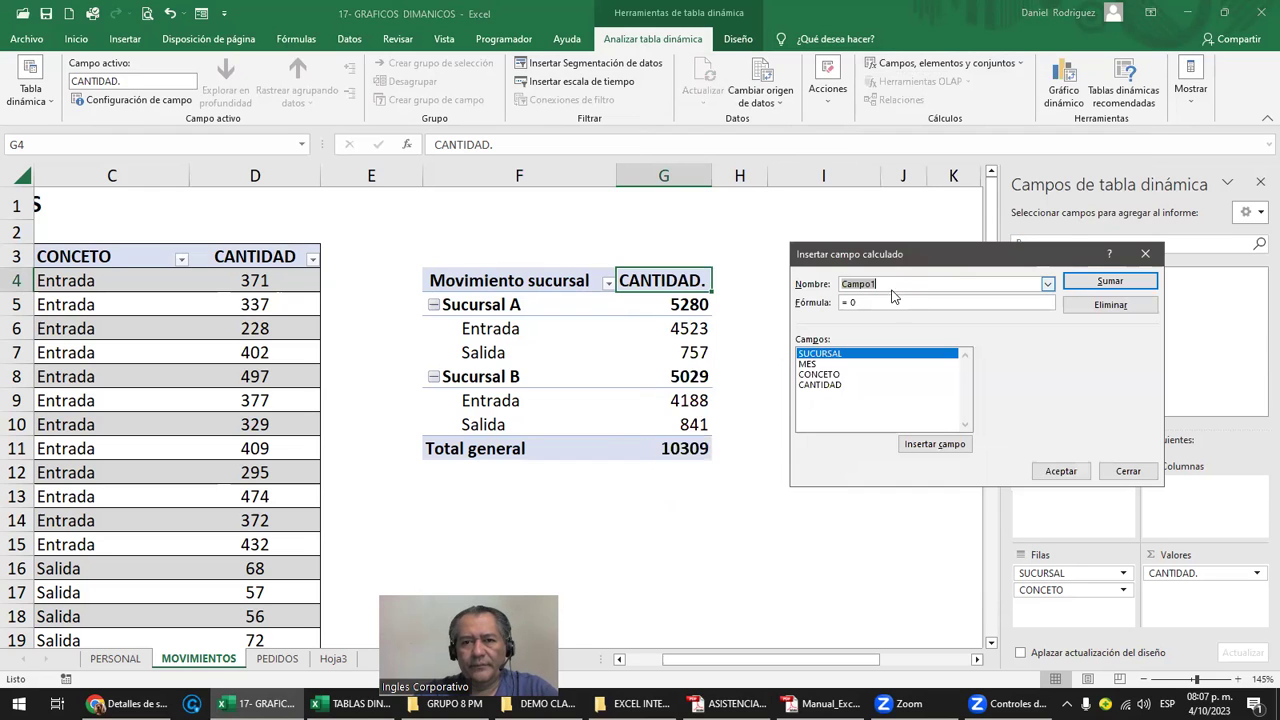
pyautogui.write('com')
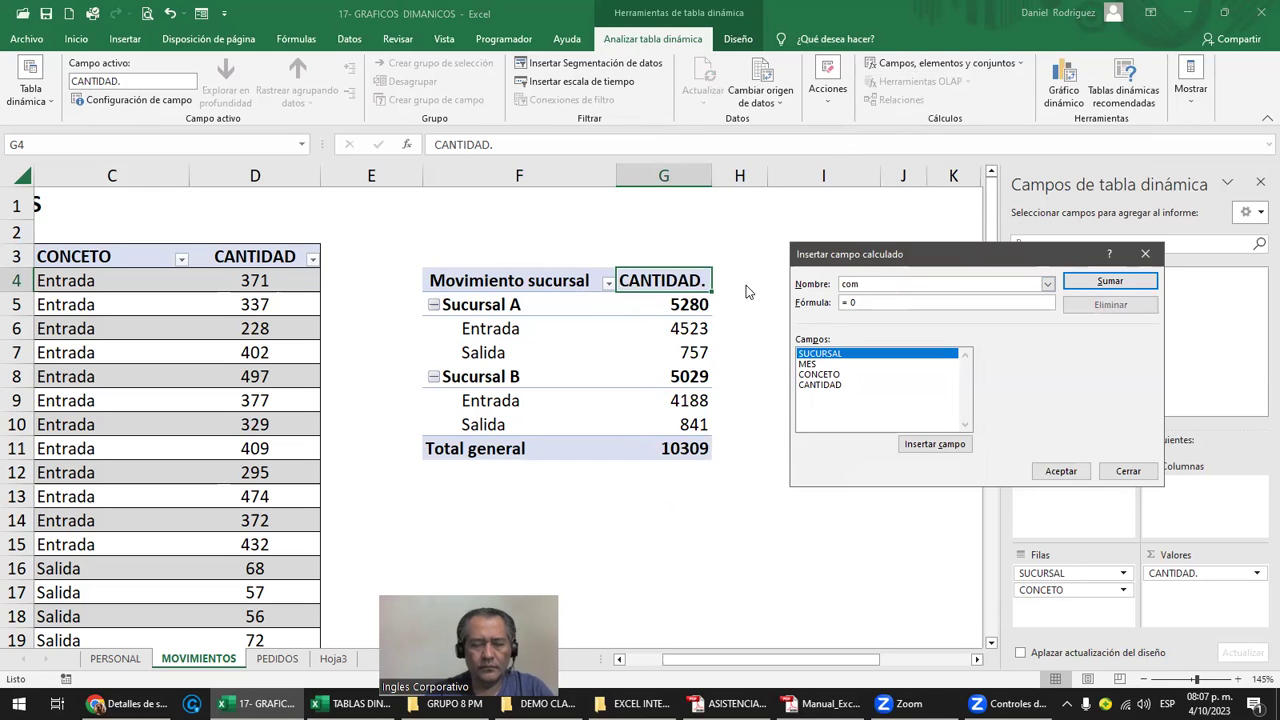
pyautogui.press('BackSpace')
pyautogui.press('BackSpace')
pyautogui.press('BackSpace')
pyautogui.write('COMISION')
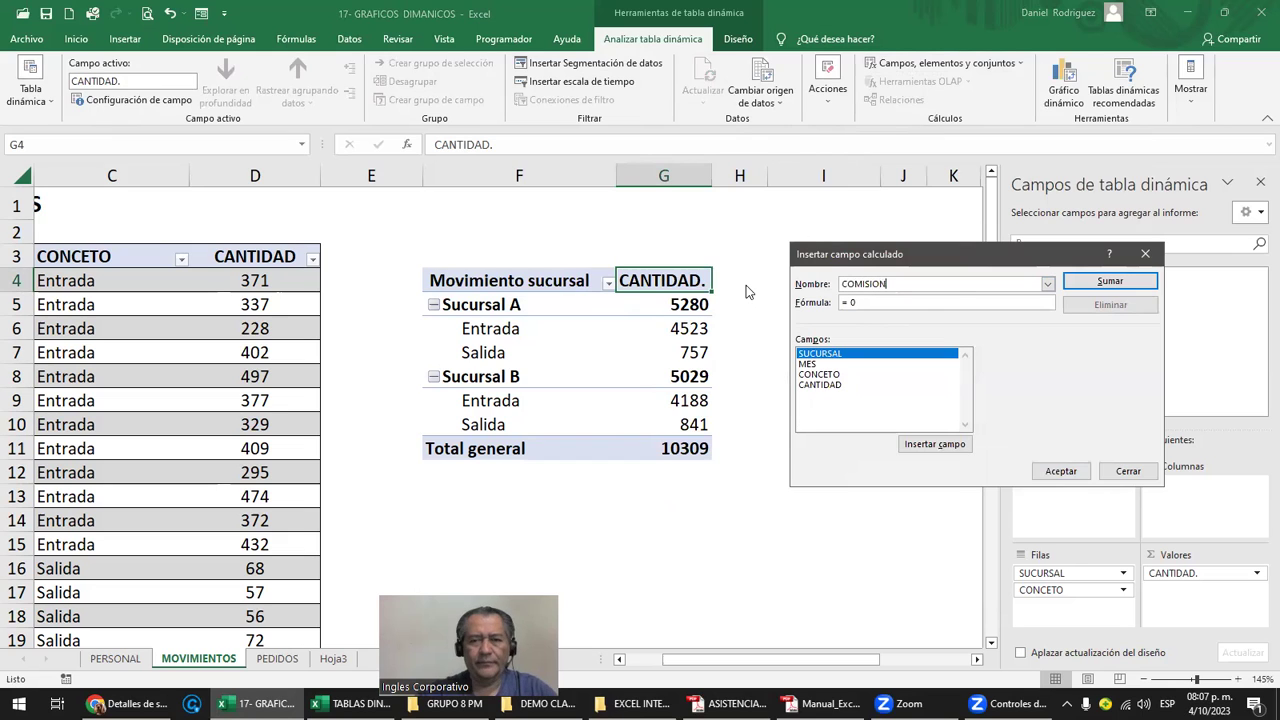
pyautogui.click(873, 303)
pyautogui.press('BackSpace')
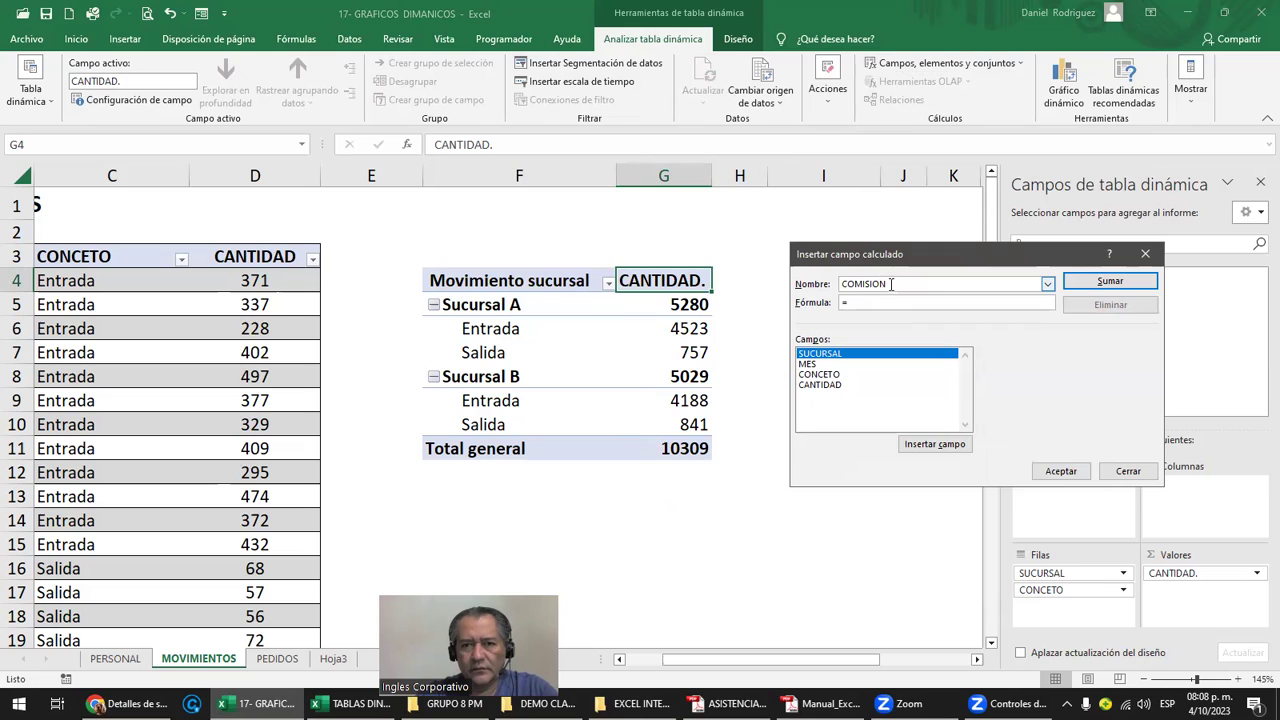
pyautogui.moveTo(891, 284); pyautogui.dragTo(831, 283)
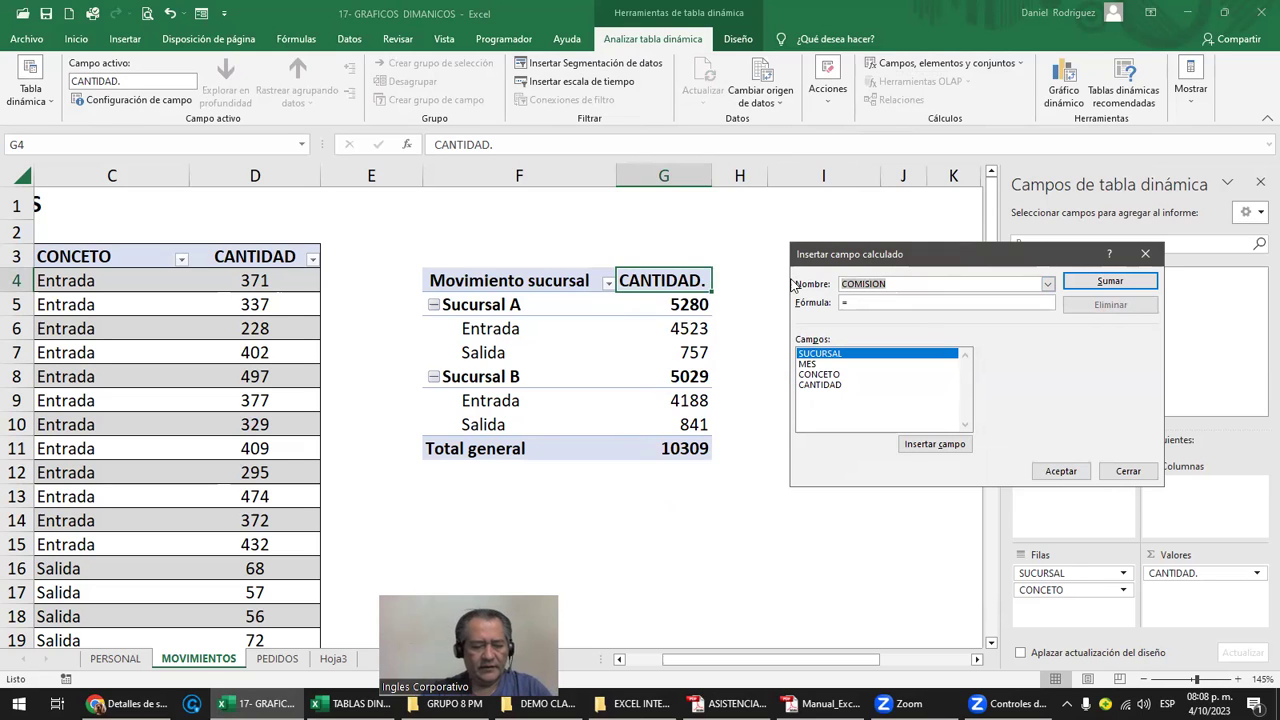
pyautogui.write('ES')
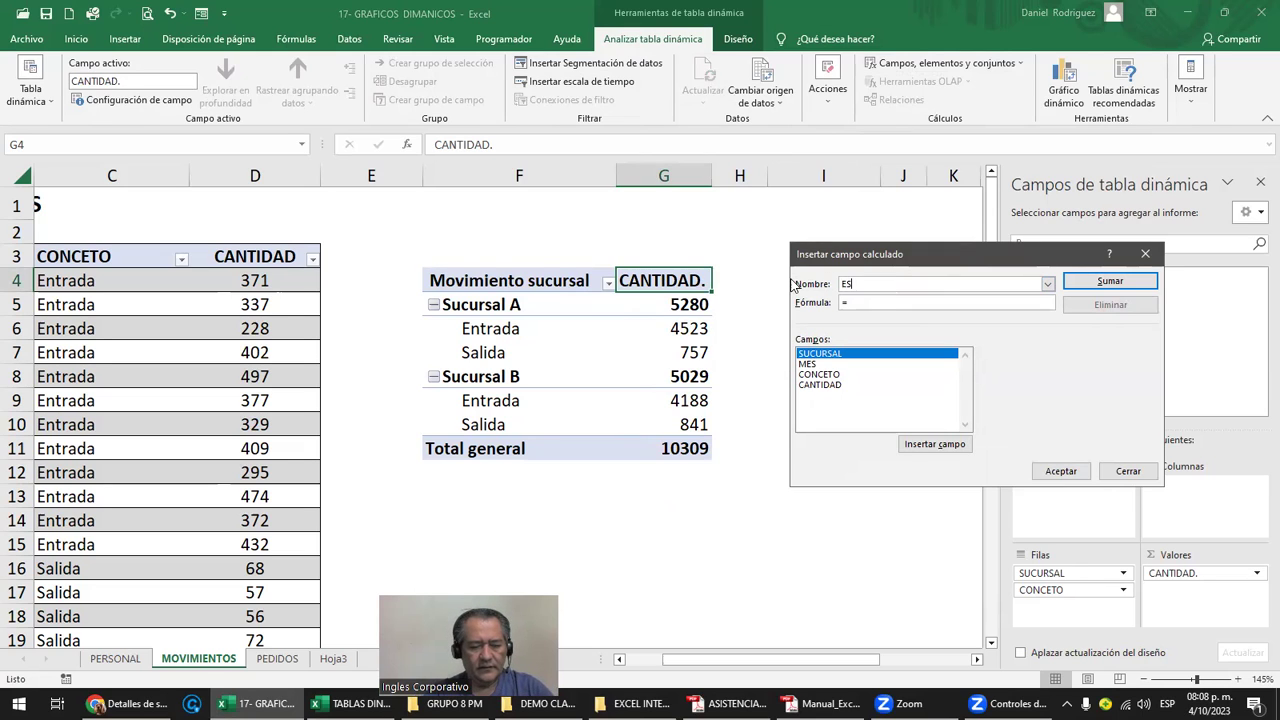
pyautogui.write('TOCK MINIMO')
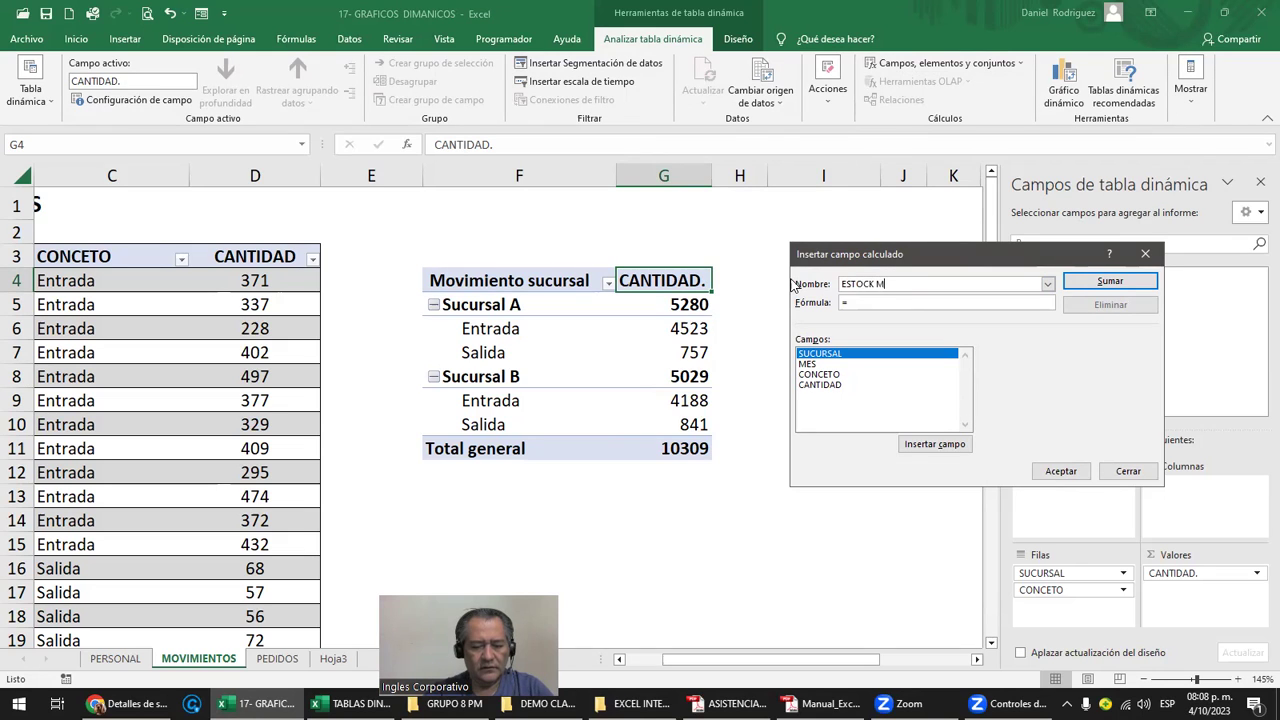
# Set the ESTOCK MINIMO formula to = CANTIDAD * 10% and add it to the pivot table
pyautogui.click(864, 302)
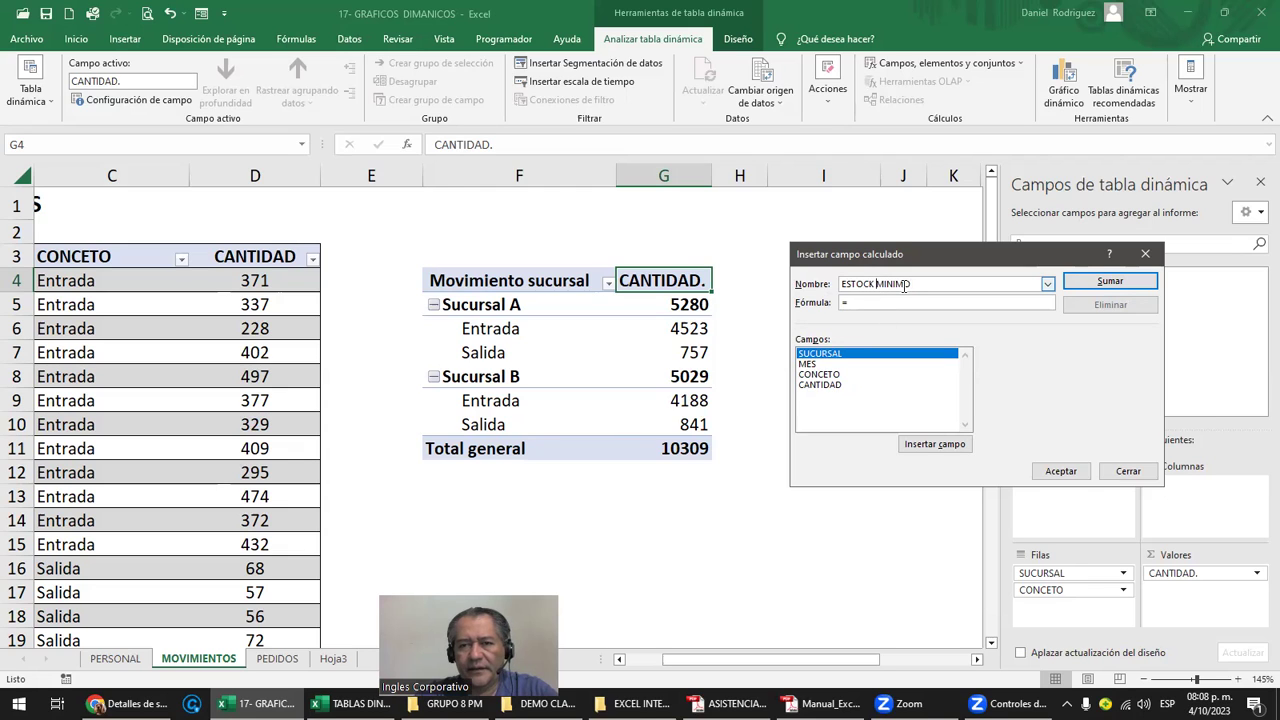
pyautogui.click(1088, 284)
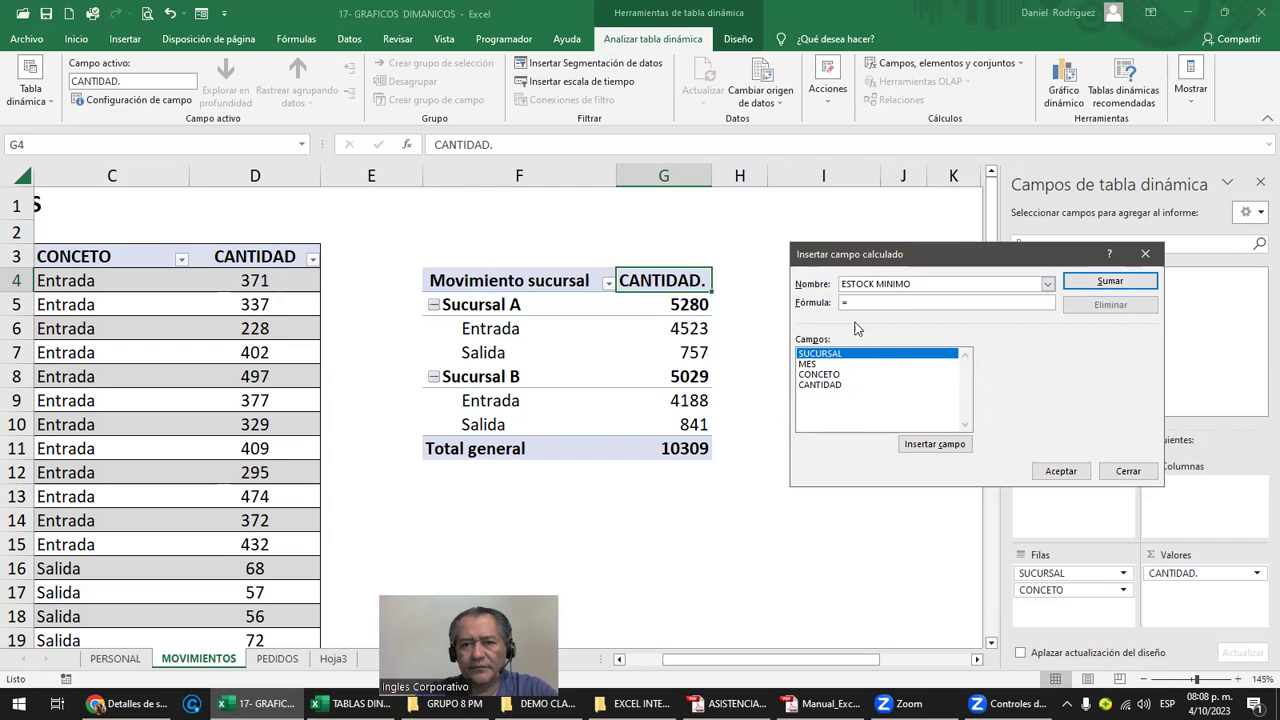
pyautogui.doubleClick(820, 385)
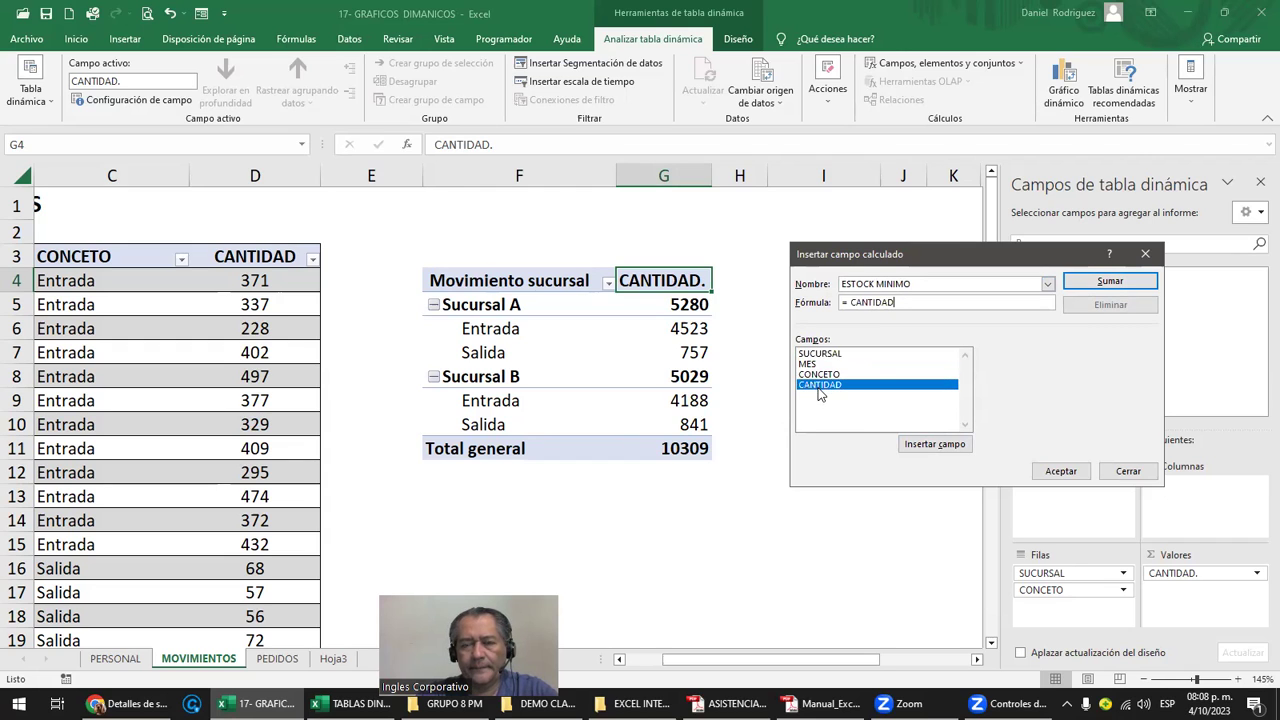
pyautogui.write('* 10%')
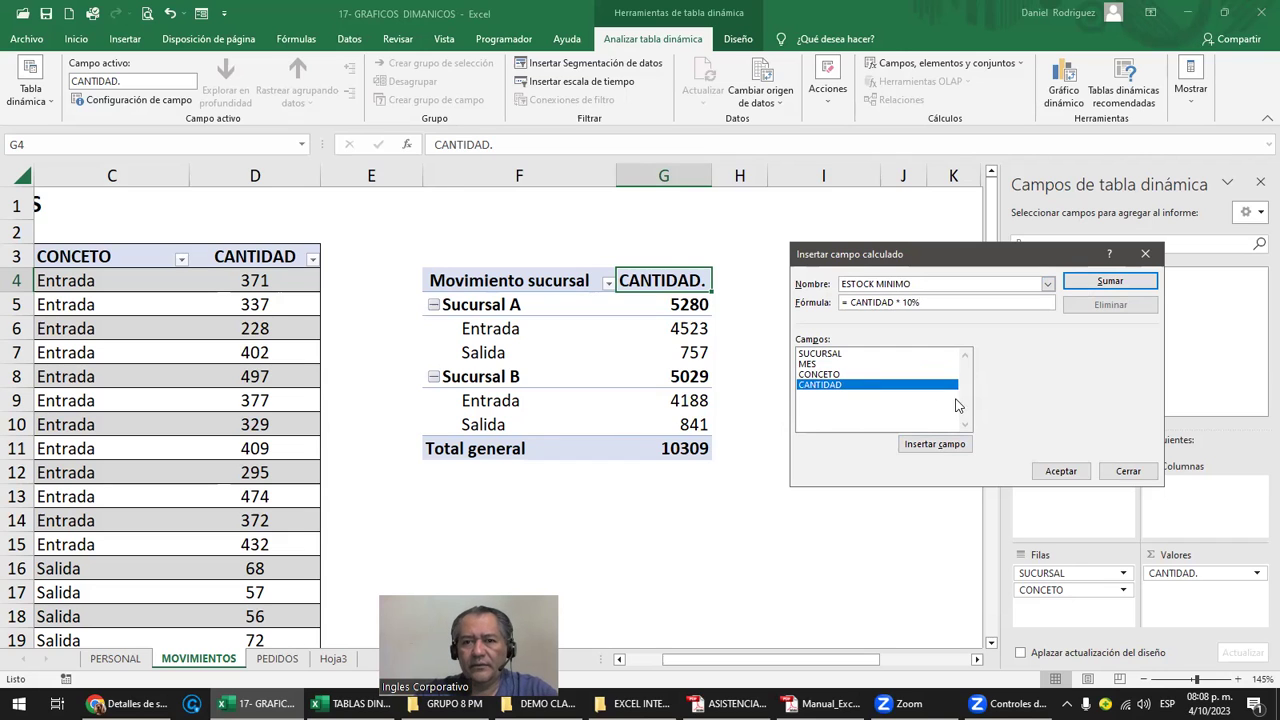
pyautogui.click(1100, 284)
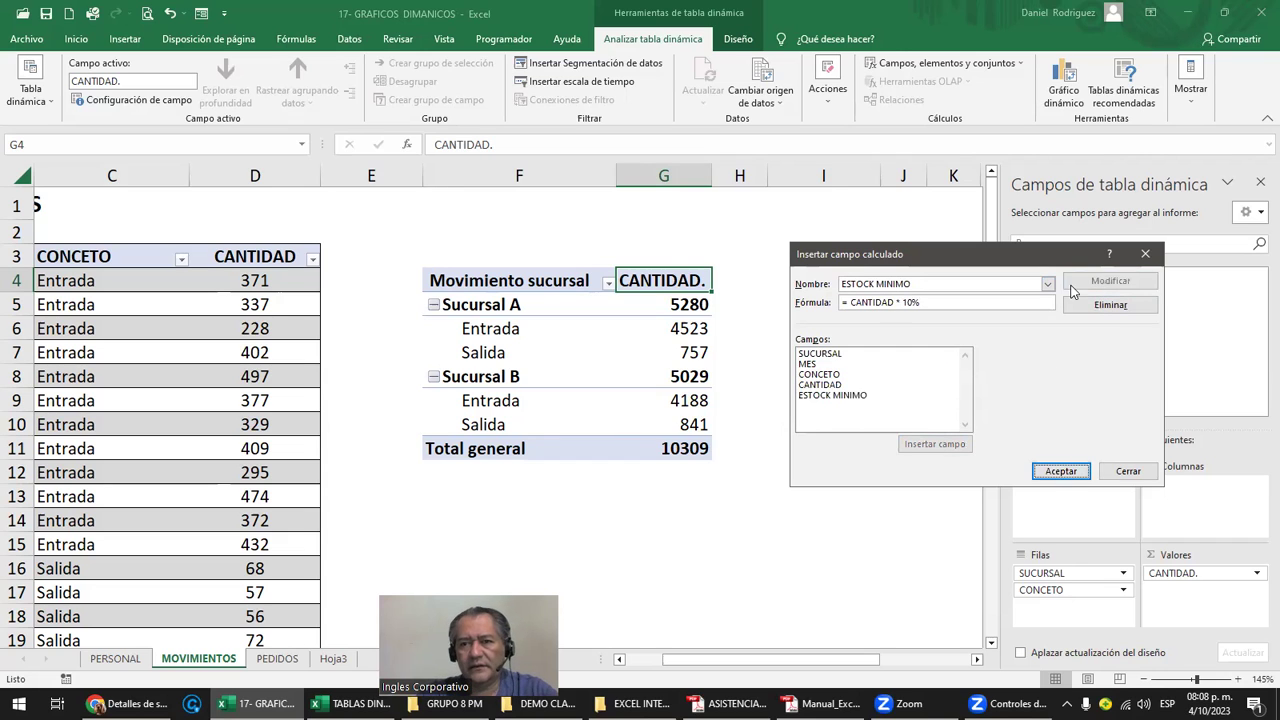
pyautogui.click(1060, 471)
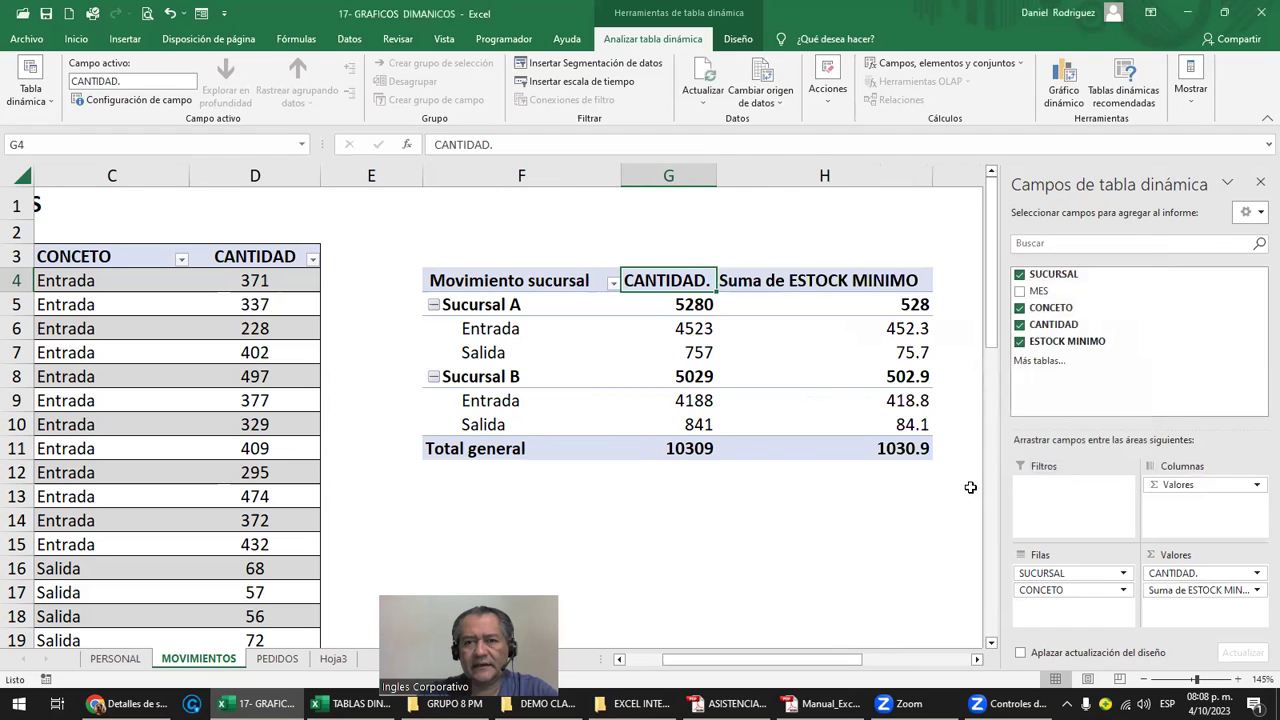
# Remove 'Suma de ' from the H4 pivot header so it reads 'ESTOCK MINIMO.'
pyautogui.click(768, 283)
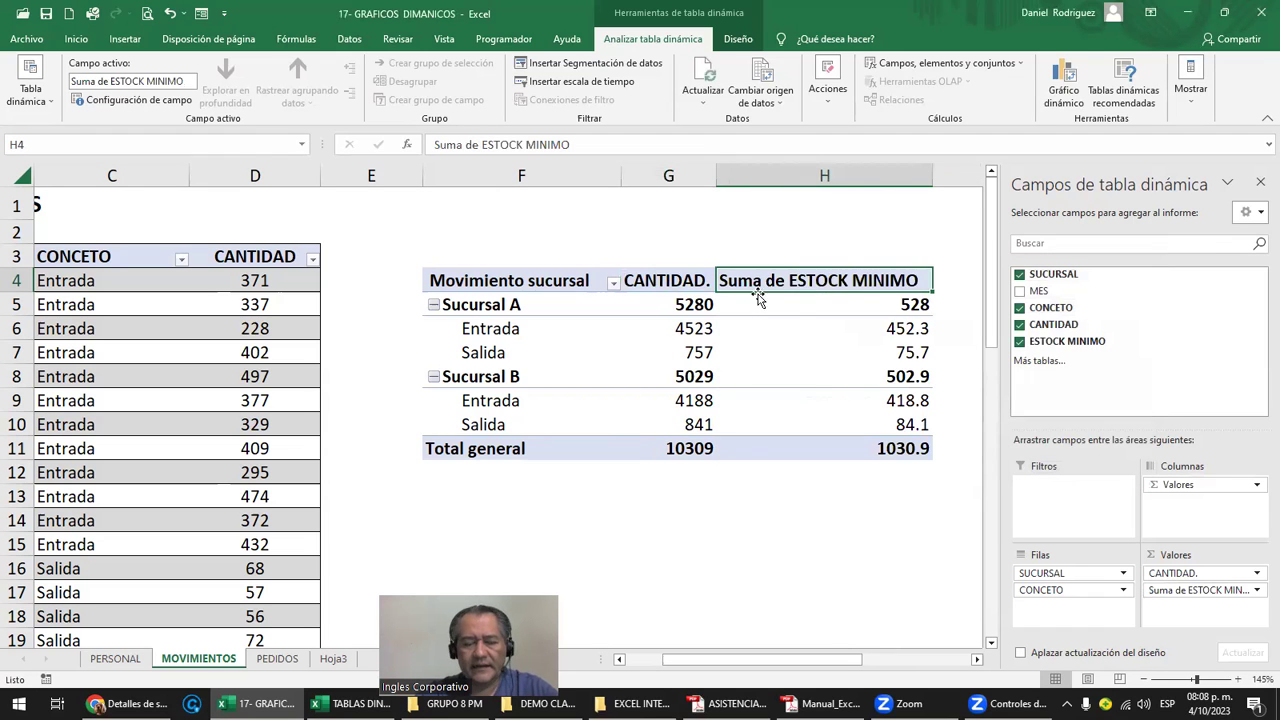
pyautogui.press('F2')
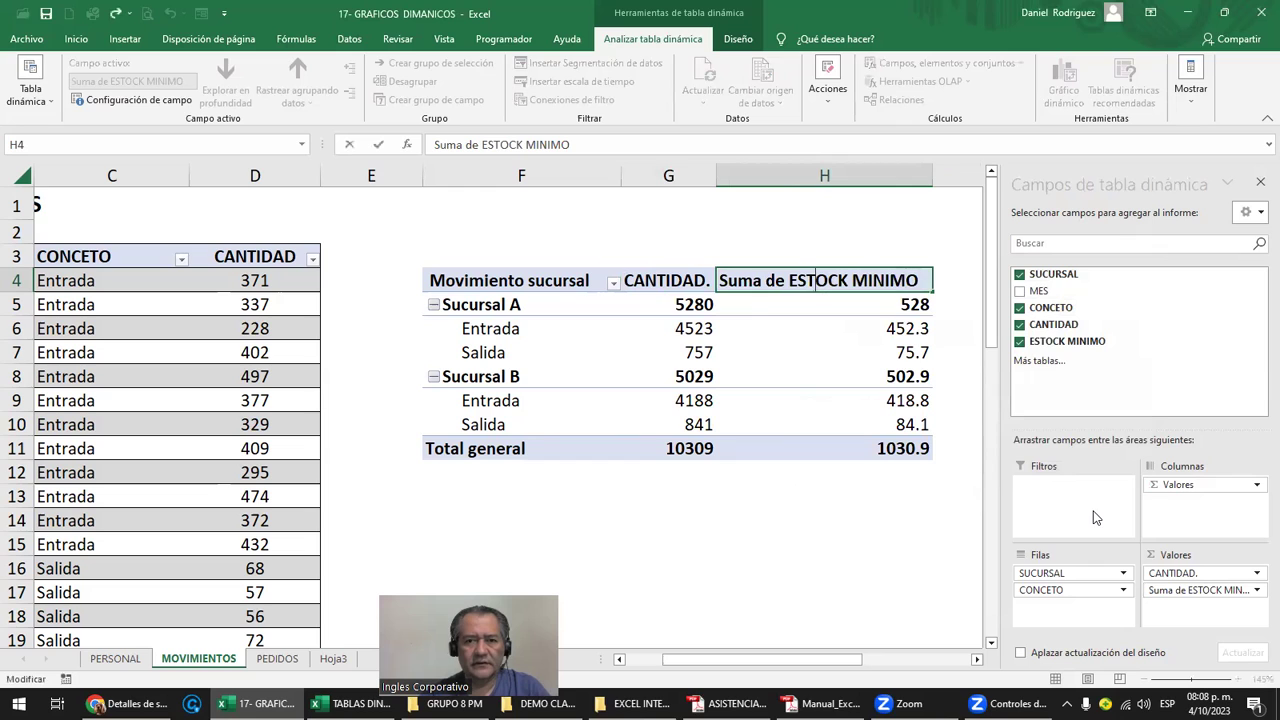
pyautogui.press('Home')
pyautogui.press('Delete')
pyautogui.press('Delete')
pyautogui.press('Delete')
pyautogui.press('Delete')
pyautogui.press('Delete')
pyautogui.press('Delete')
pyautogui.press('Delete')
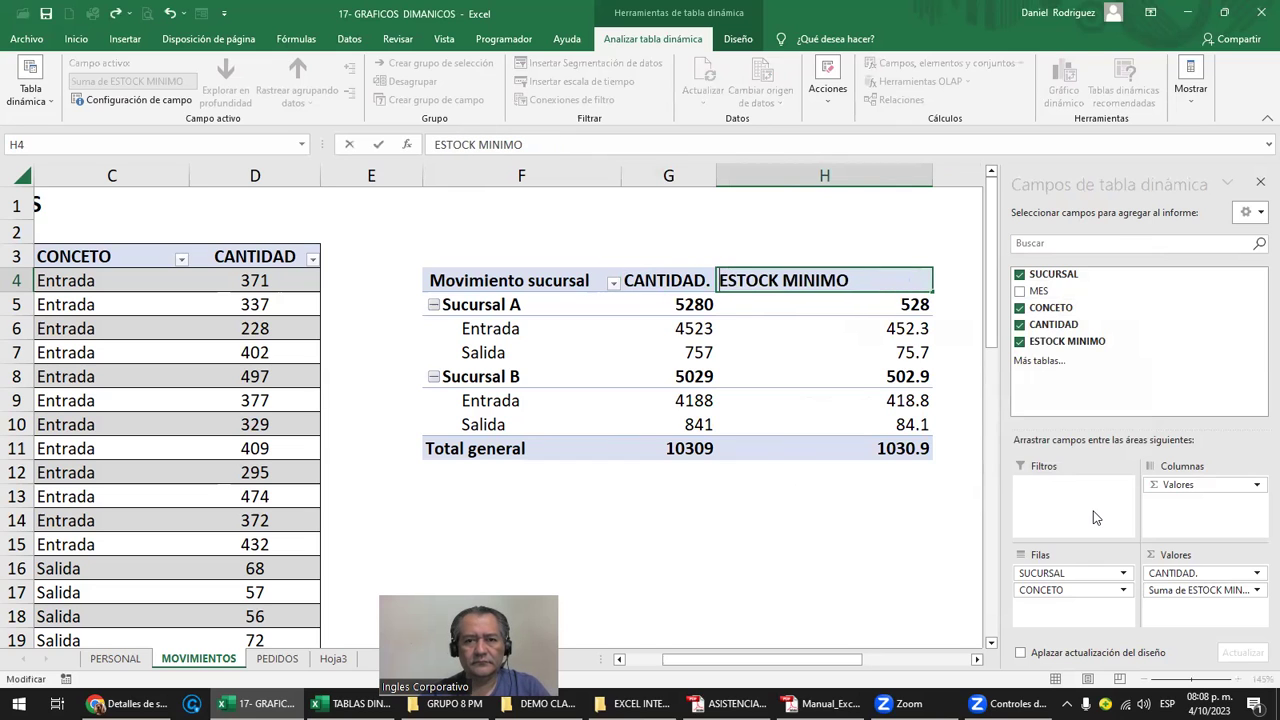
pyautogui.press('Return')
pyautogui.press('Return')
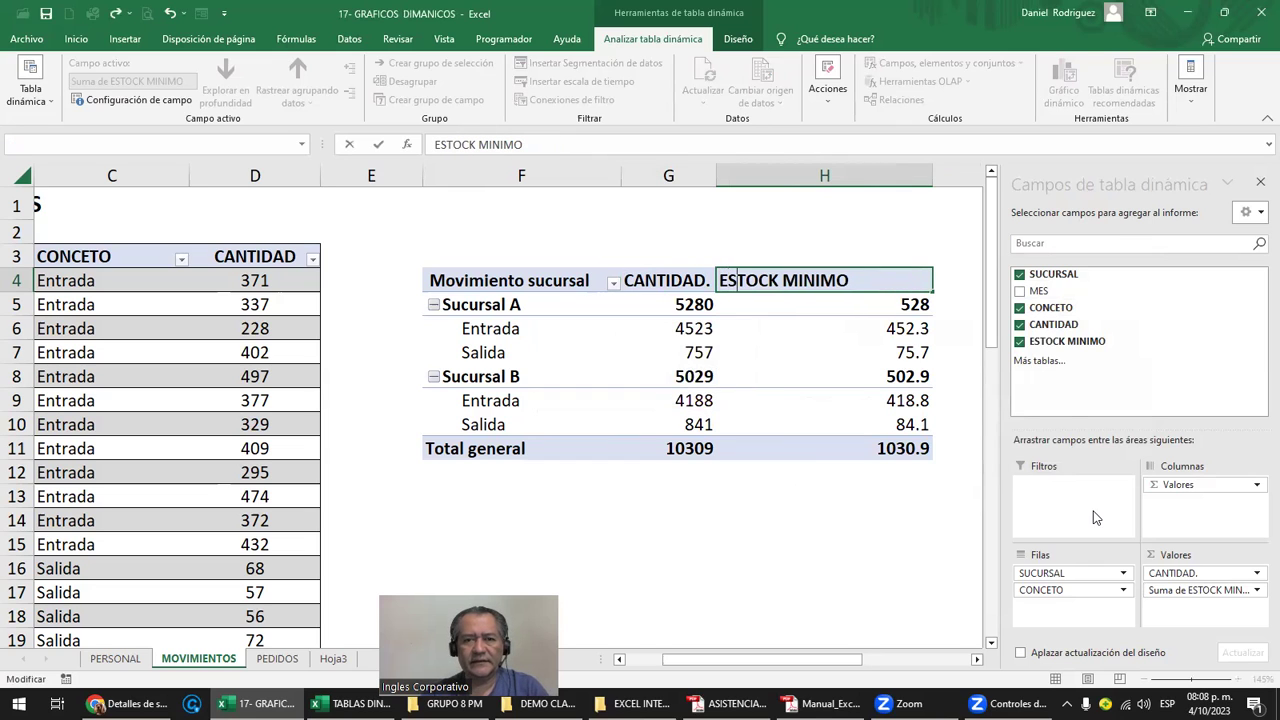
pyautogui.write('.')
pyautogui.press('Return')
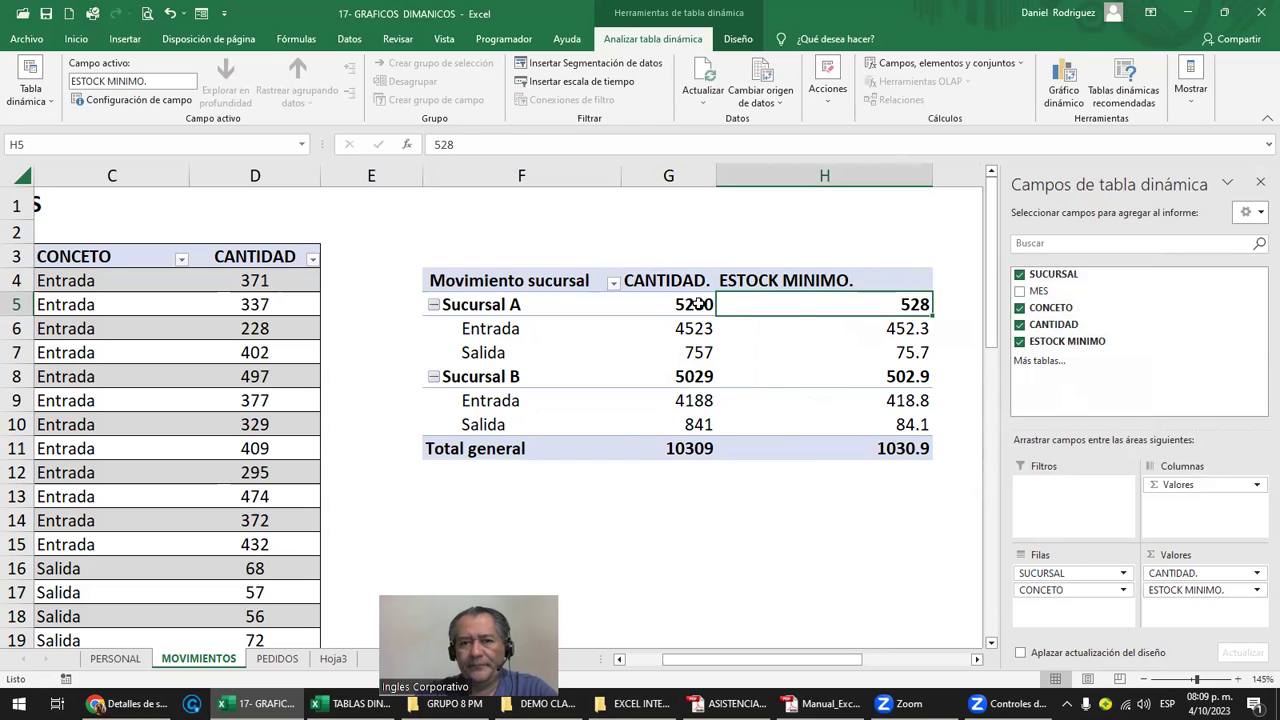
# Center-align the values in columns G and H with Centrar
pyautogui.click(830, 281)
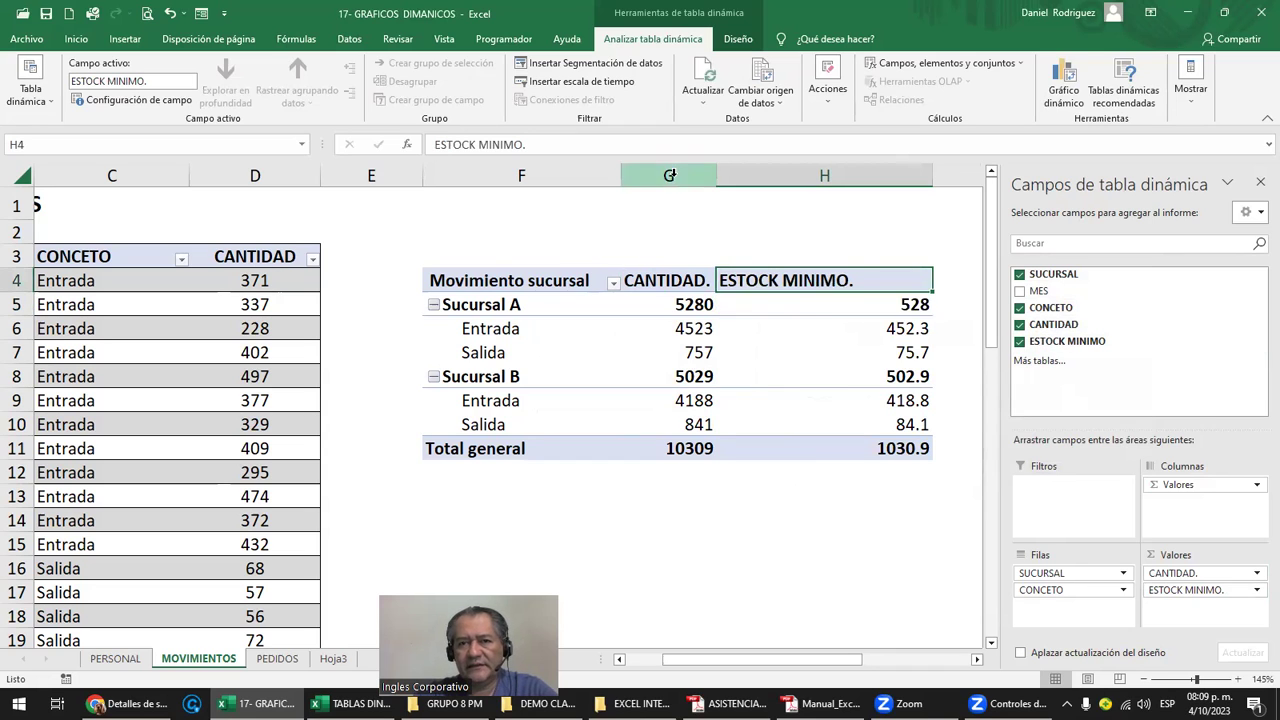
pyautogui.moveTo(668, 175); pyautogui.dragTo(824, 175)
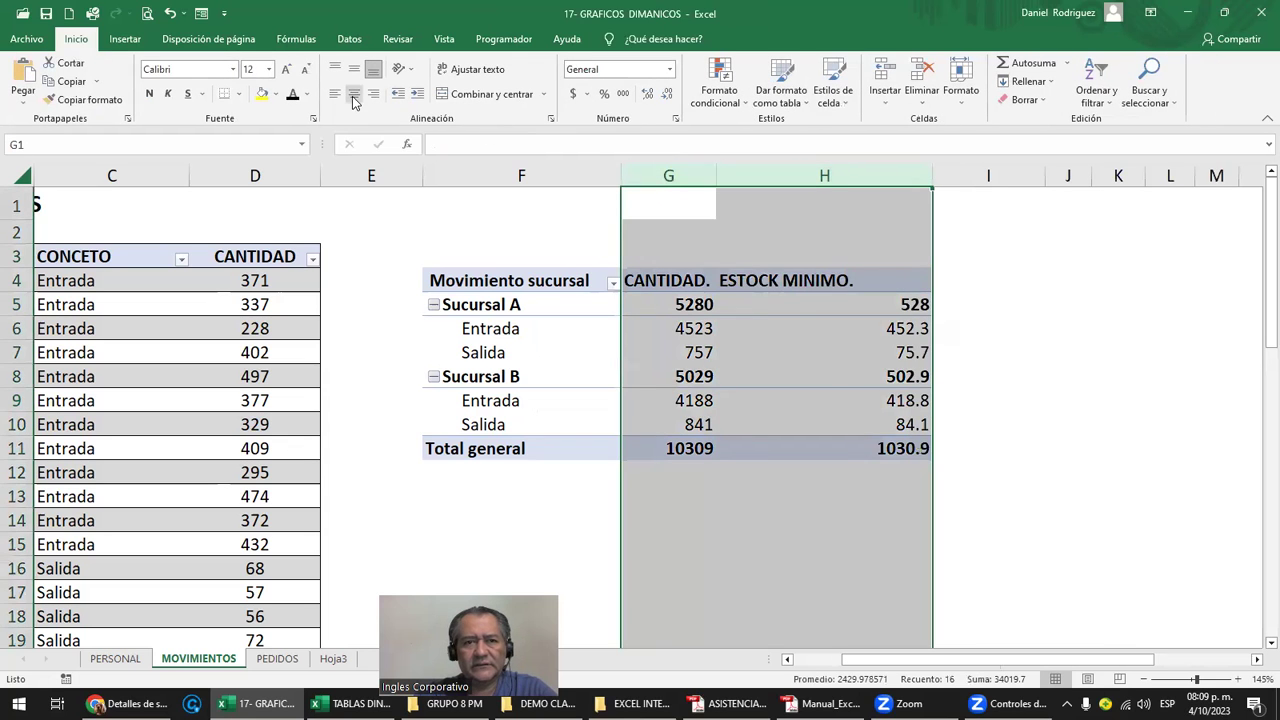
pyautogui.click(354, 94)
pyautogui.click(837, 540)
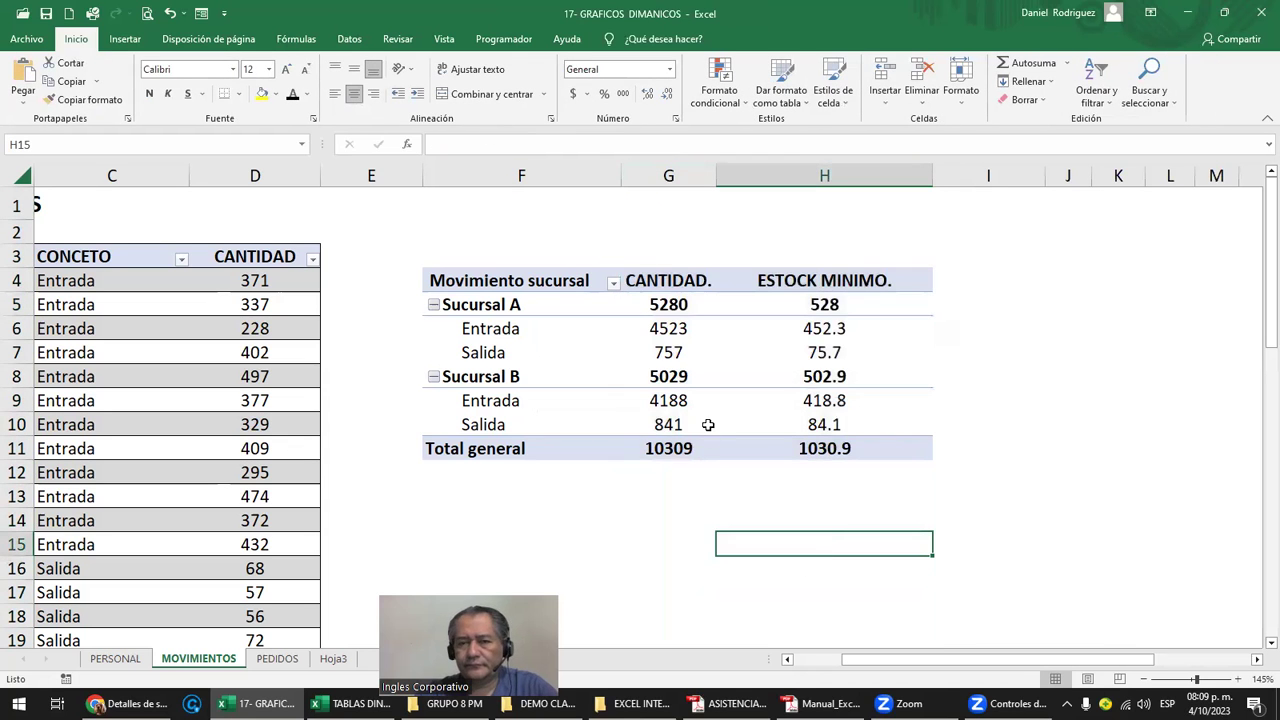
pyautogui.moveTo(490, 330)
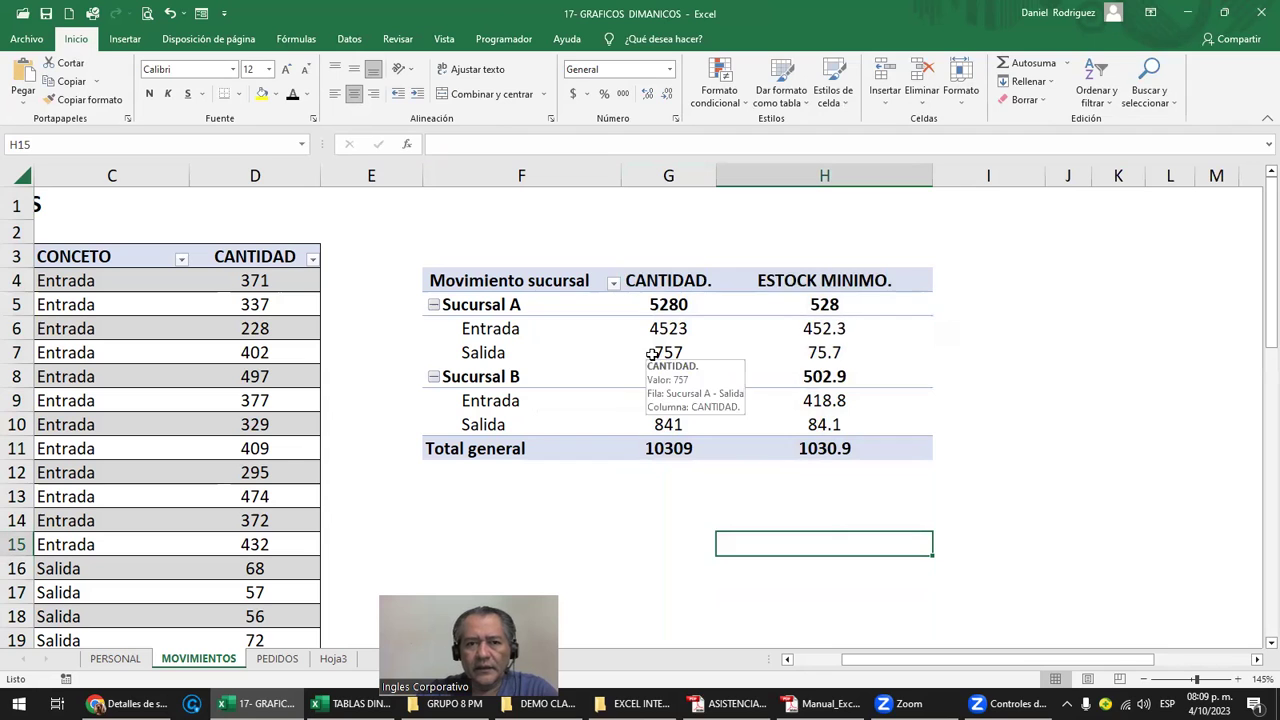
# Select the Entrada and Salida row labels, then scroll back to the source table
pyautogui.click(494, 330)
pyautogui.click(490, 353)
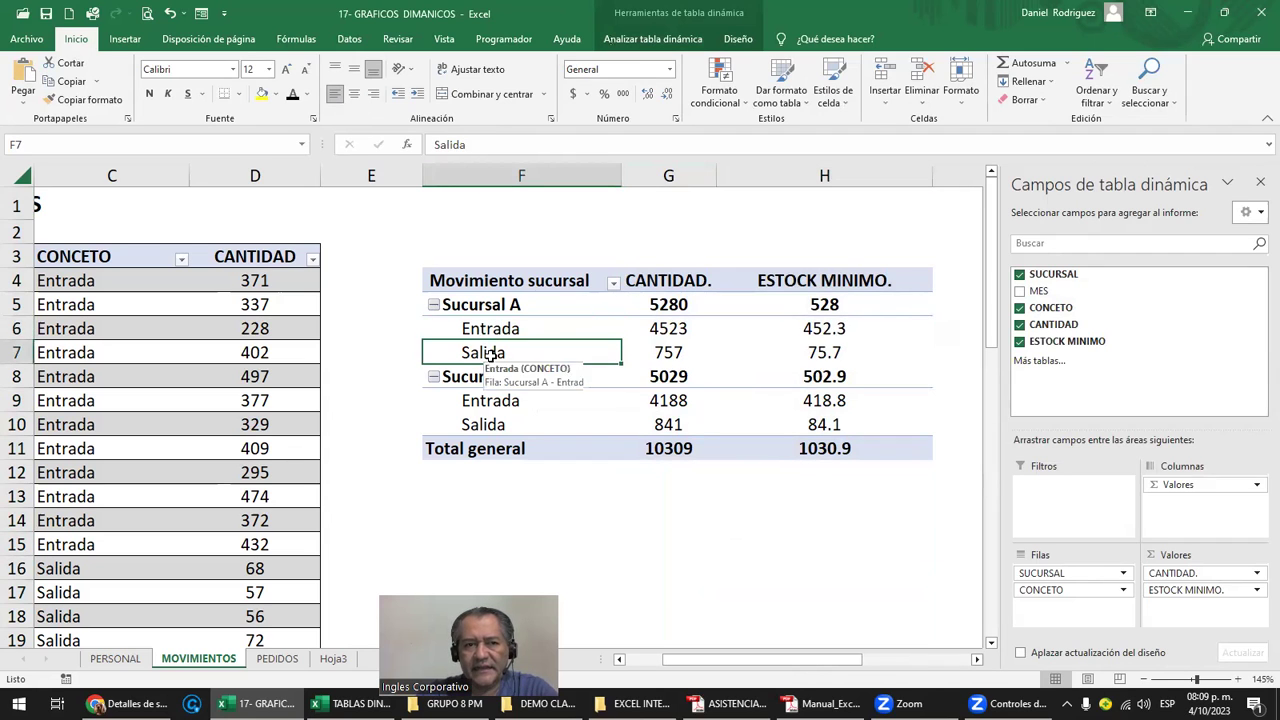
pyautogui.click(341, 252)
pyautogui.press('Left')
pyautogui.press('Left')
pyautogui.press('Left')
pyautogui.press('Left')
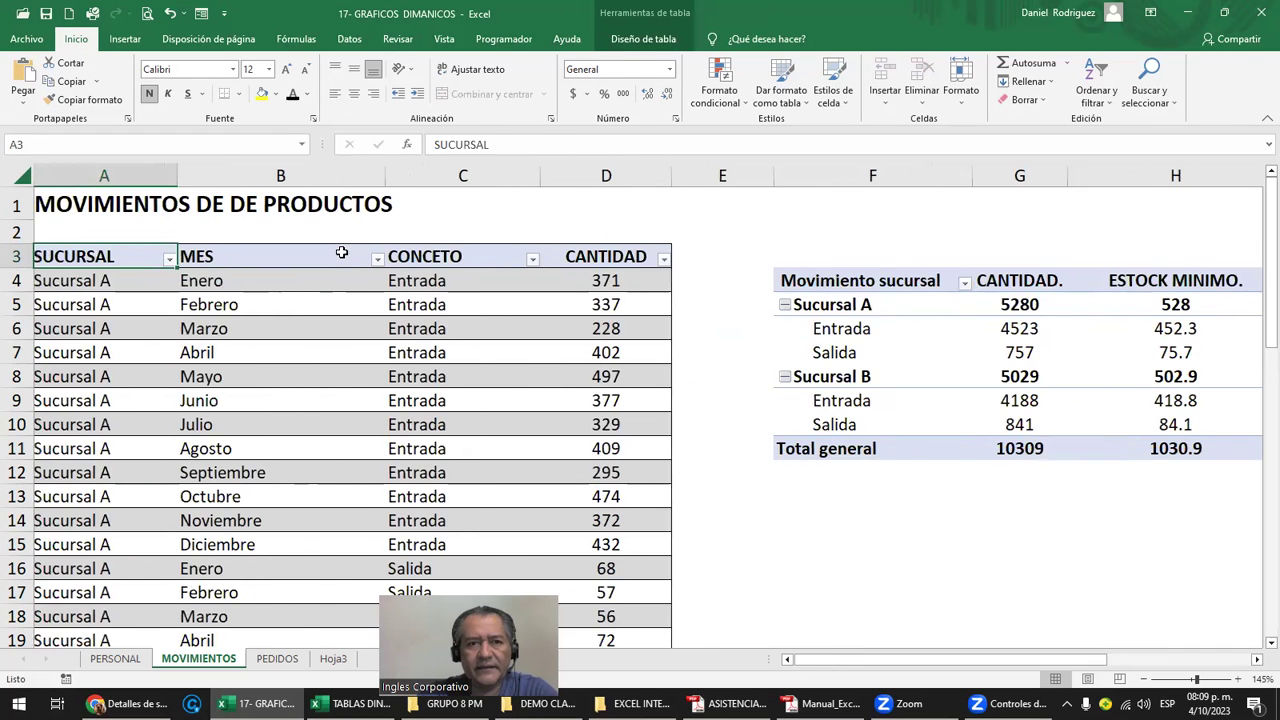
pyautogui.click(446, 257)
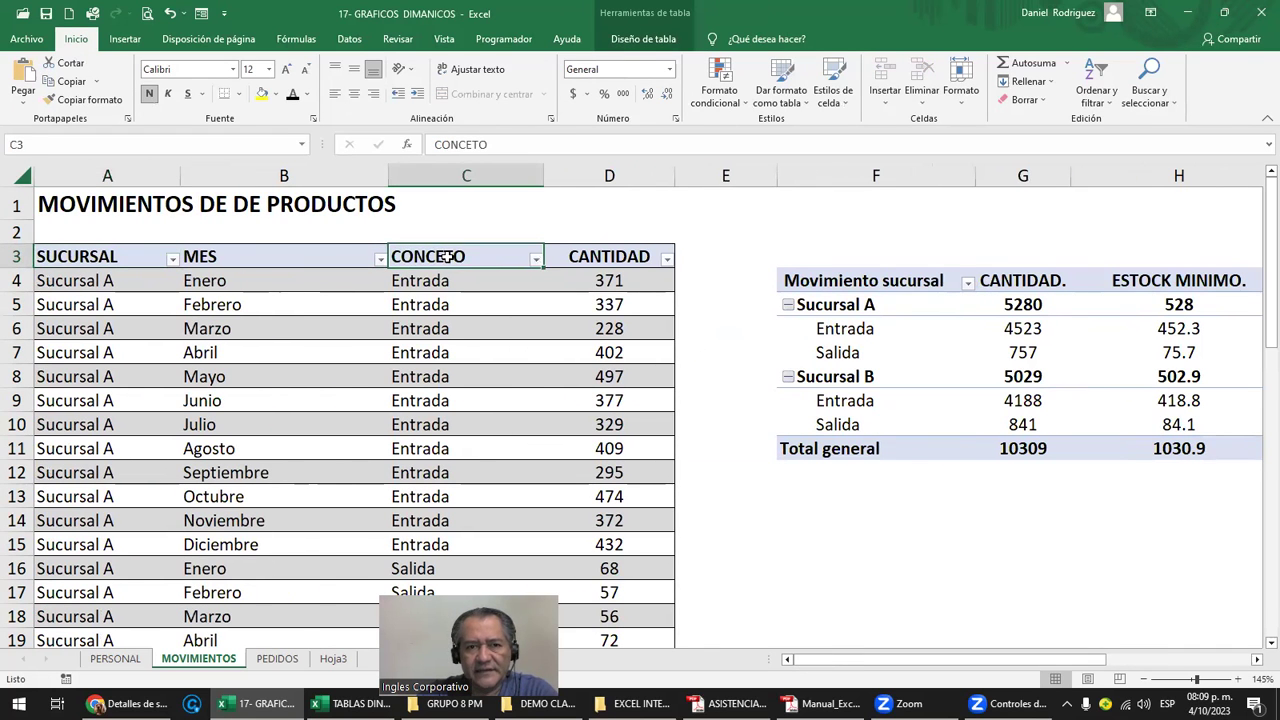
pyautogui.click(536, 260)
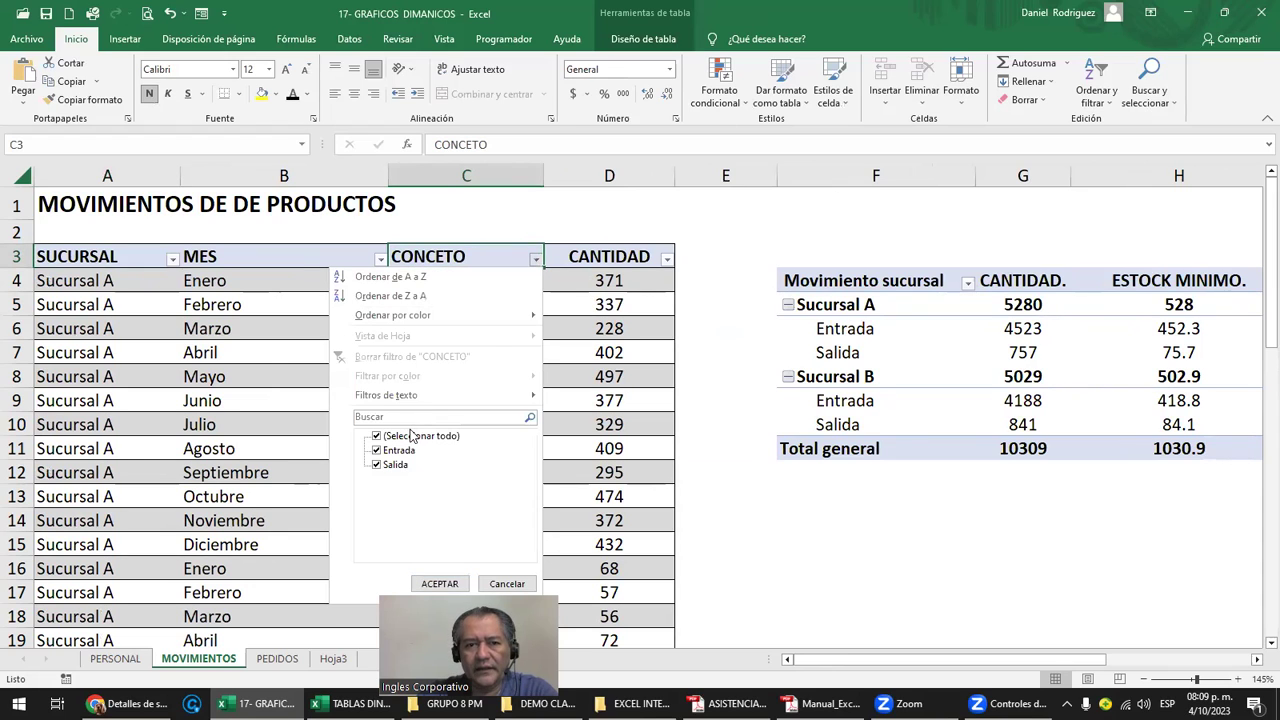
pyautogui.click(439, 583)
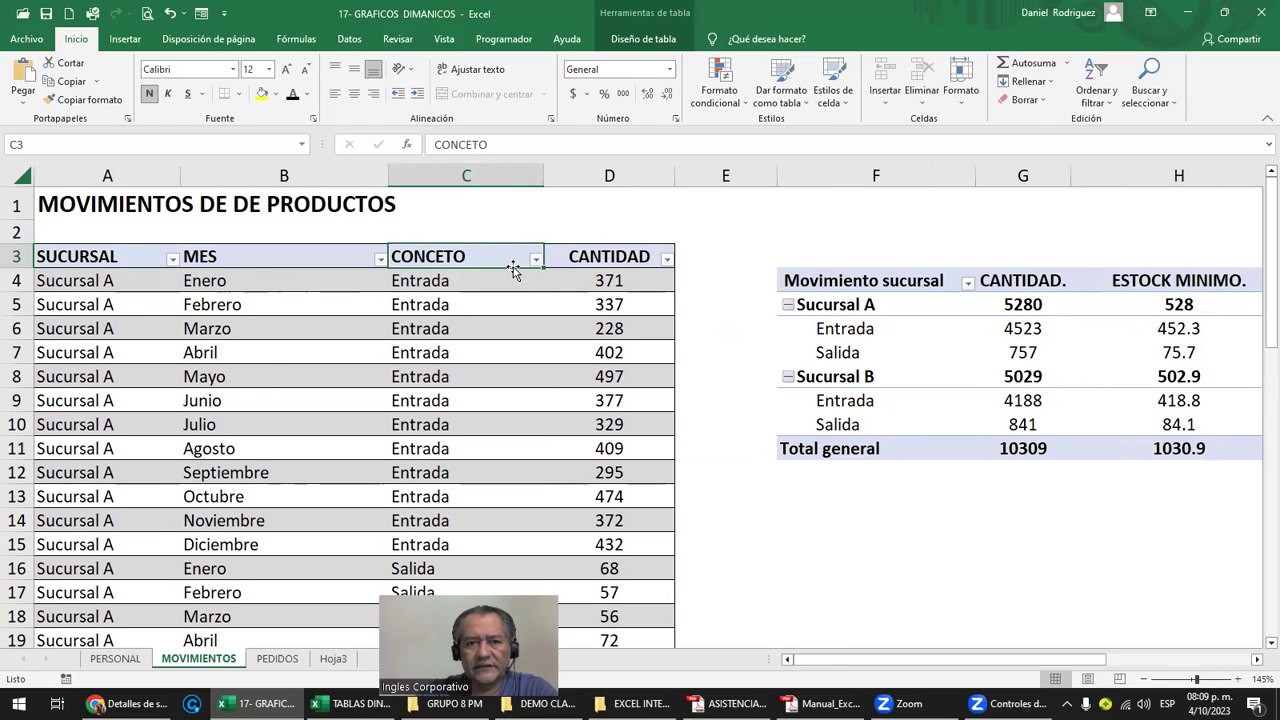
pyautogui.click(480, 178)
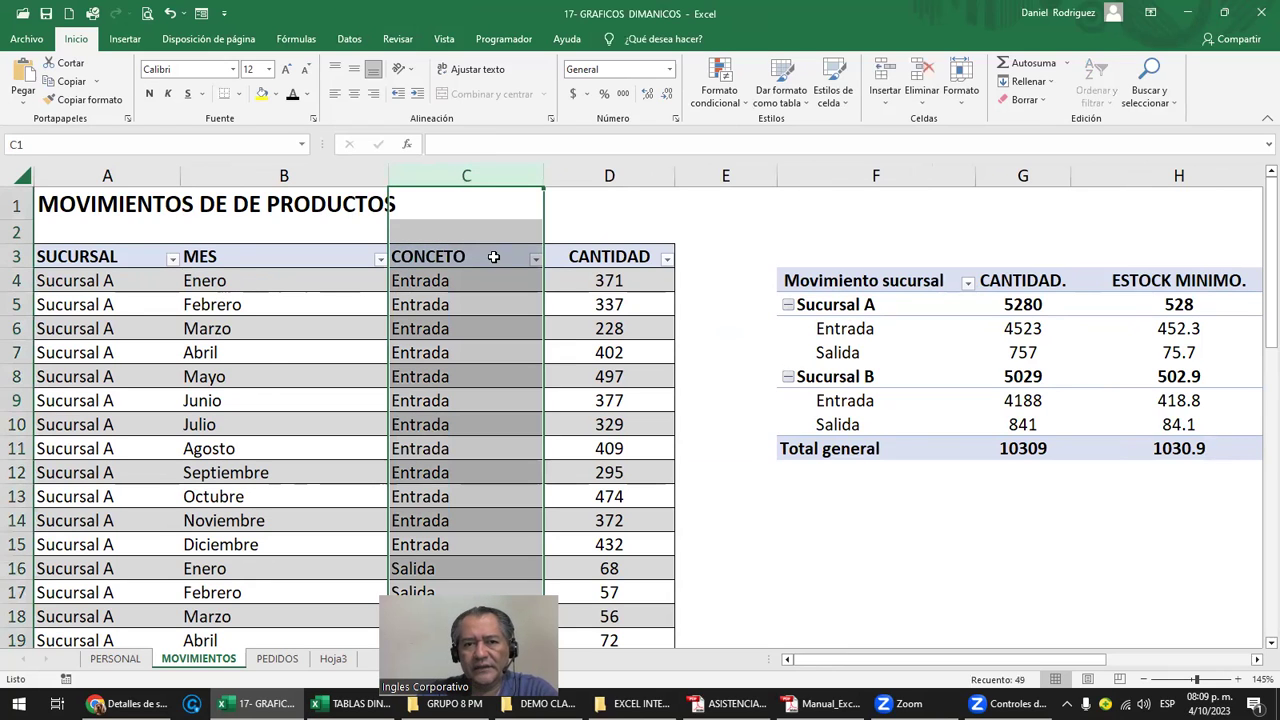
pyautogui.click(493, 257)
pyautogui.moveTo(472, 282)
pyautogui.mouseDown()
pyautogui.moveTo(476, 340)
pyautogui.moveTo(500, 354)
pyautogui.mouseUp()
pyautogui.moveTo(850, 330); pyautogui.dragTo(856, 343)
# Scroll back to the pivot table and select column H and Sucursal A's Entrada row
pyautogui.click(842, 501)
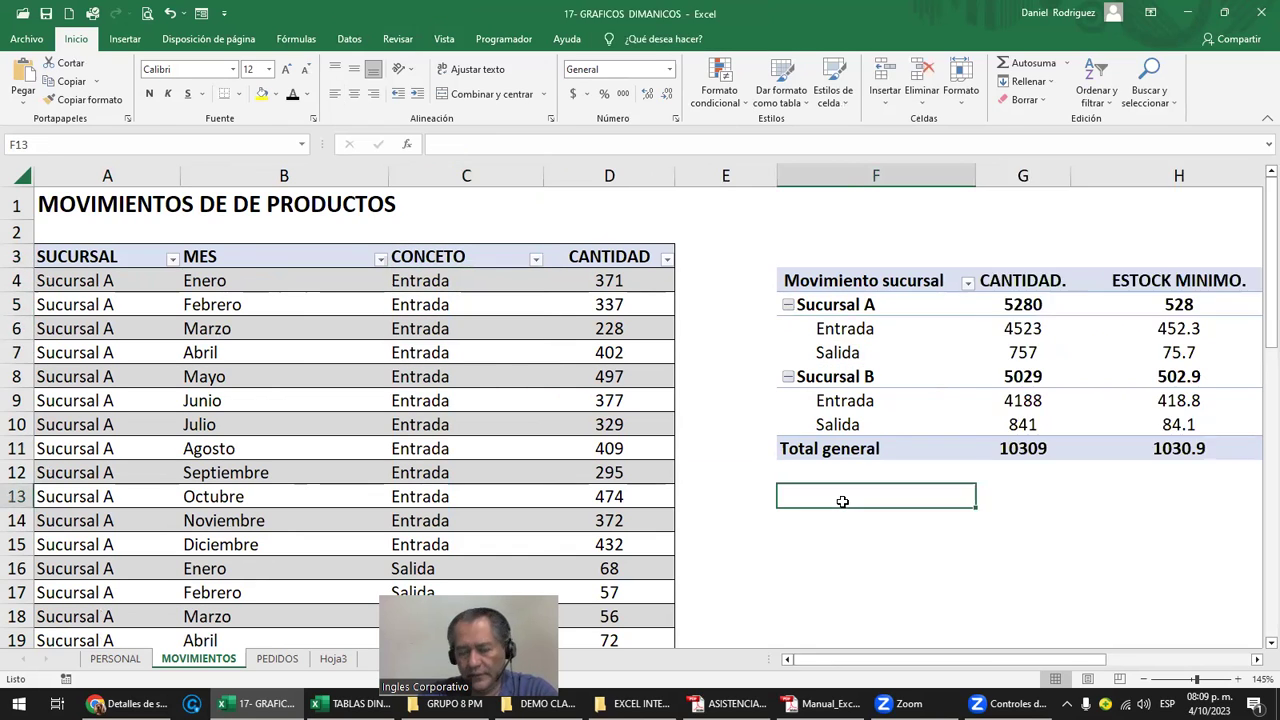
pyautogui.press('Right')
pyautogui.press('Right')
pyautogui.press('Right')
pyautogui.press('Right')
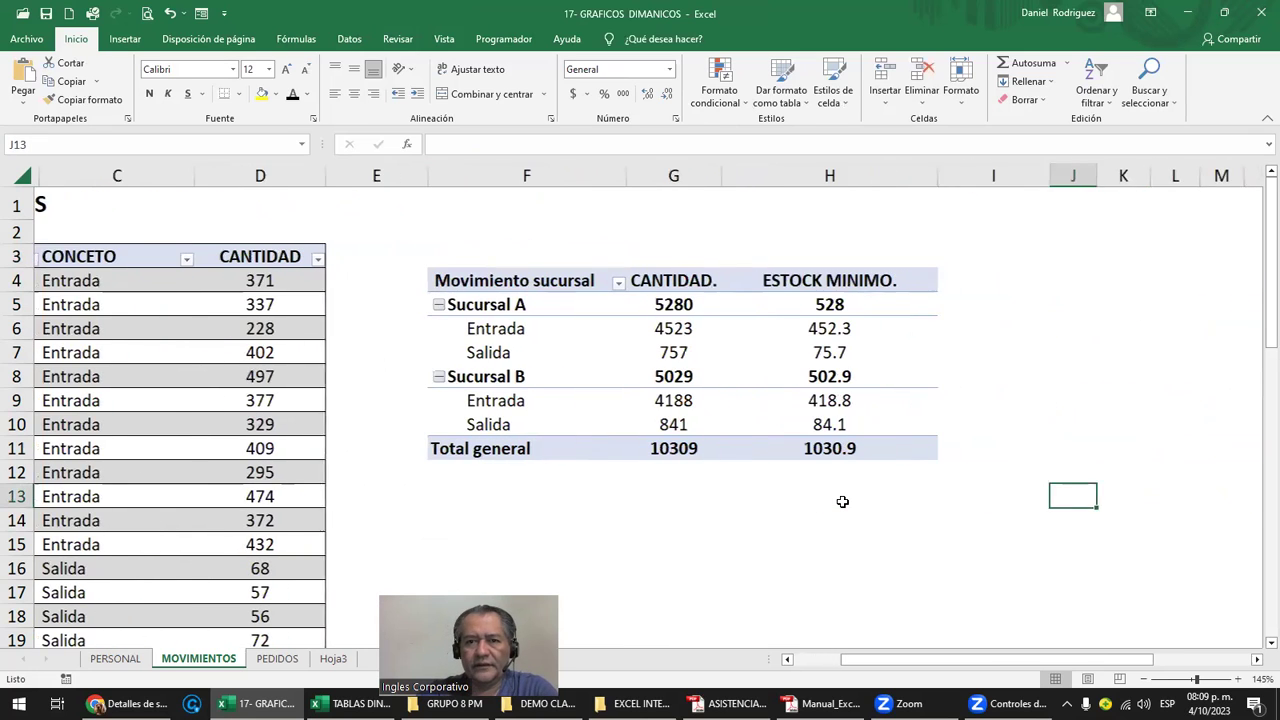
pyautogui.press('Right')
pyautogui.click(855, 175)
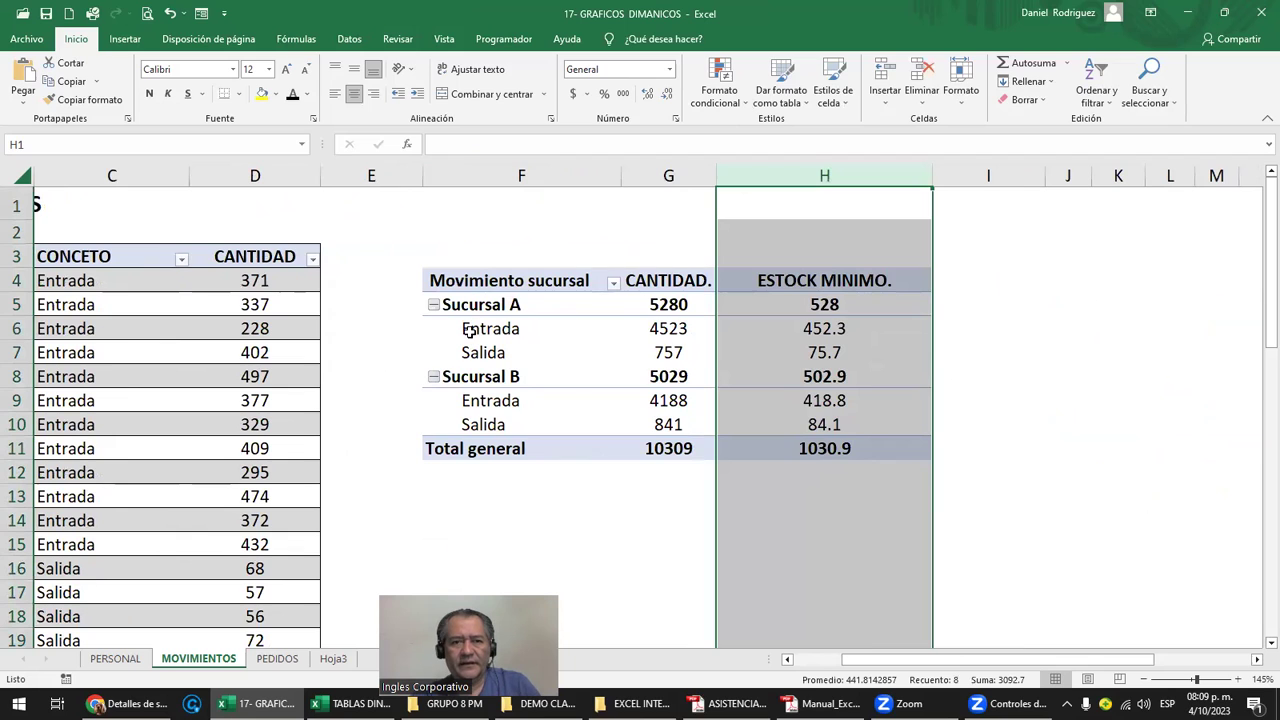
pyautogui.moveTo(475, 330); pyautogui.dragTo(792, 329)
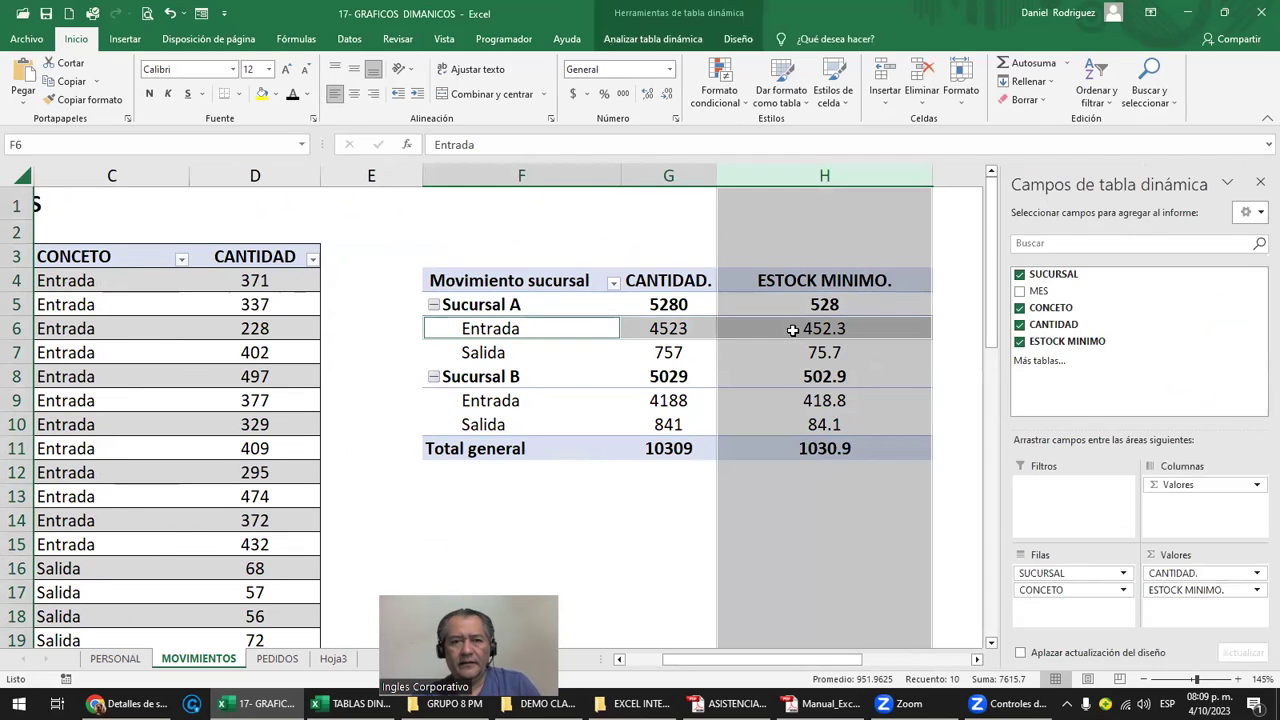
pyautogui.click(557, 537)
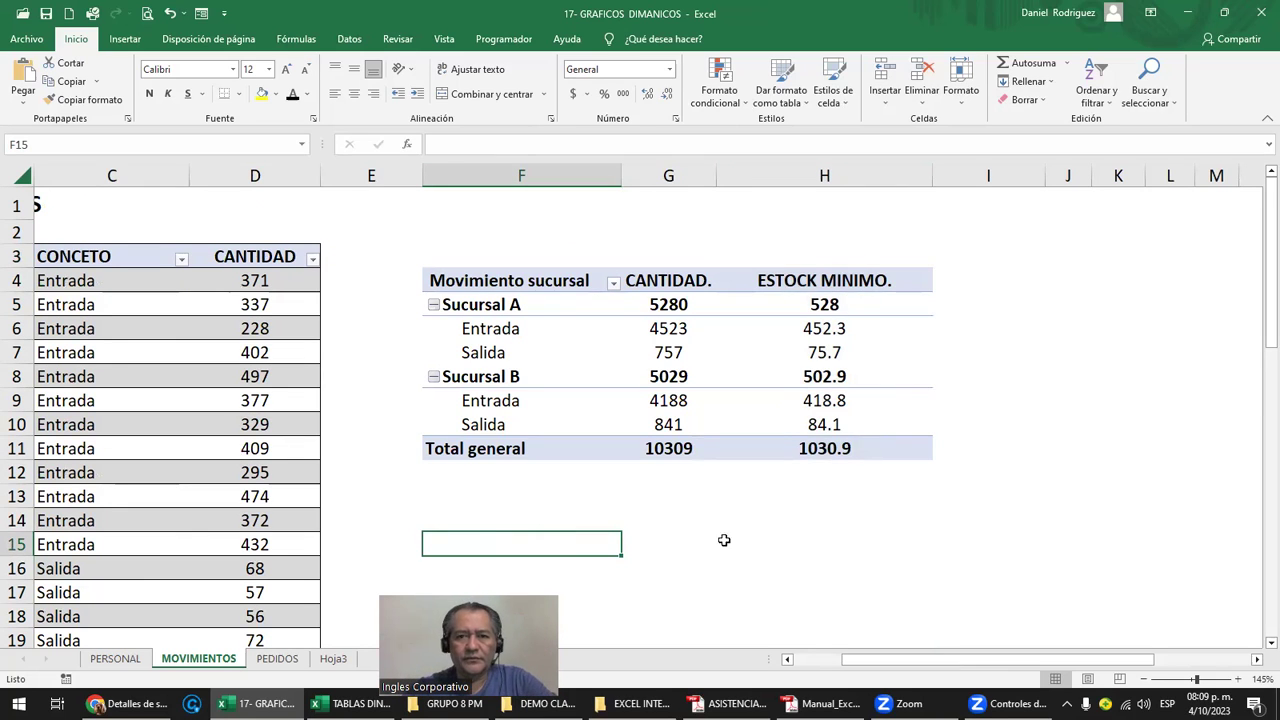
# Collapse the Sucursal A and Sucursal B groups
pyautogui.click(824, 304)
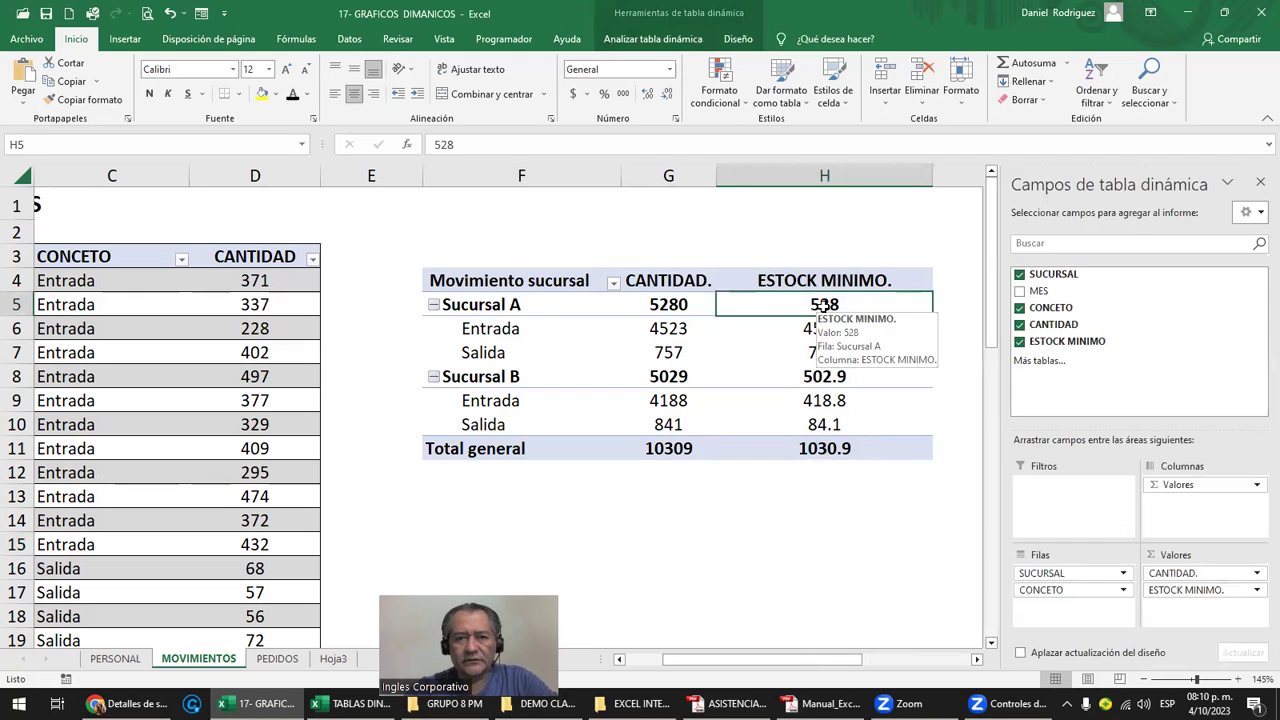
pyautogui.click(434, 305)
pyautogui.click(436, 328)
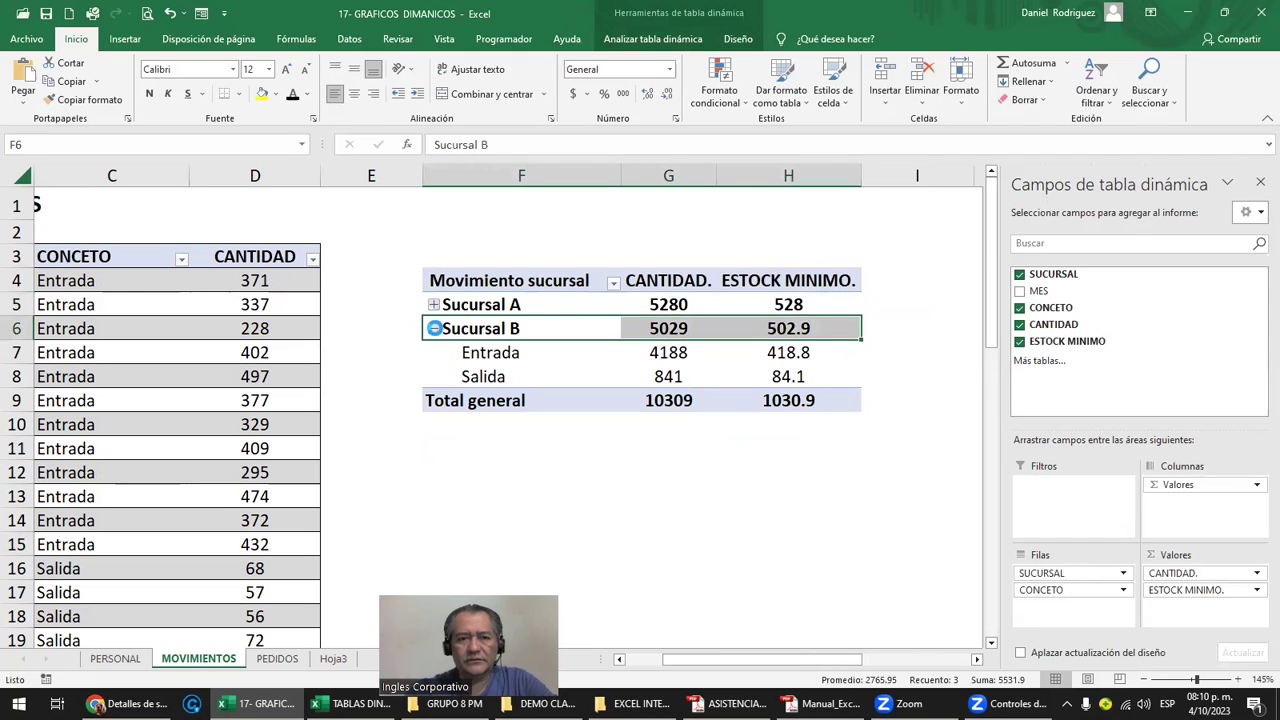
pyautogui.click(434, 329)
pyautogui.click(589, 451)
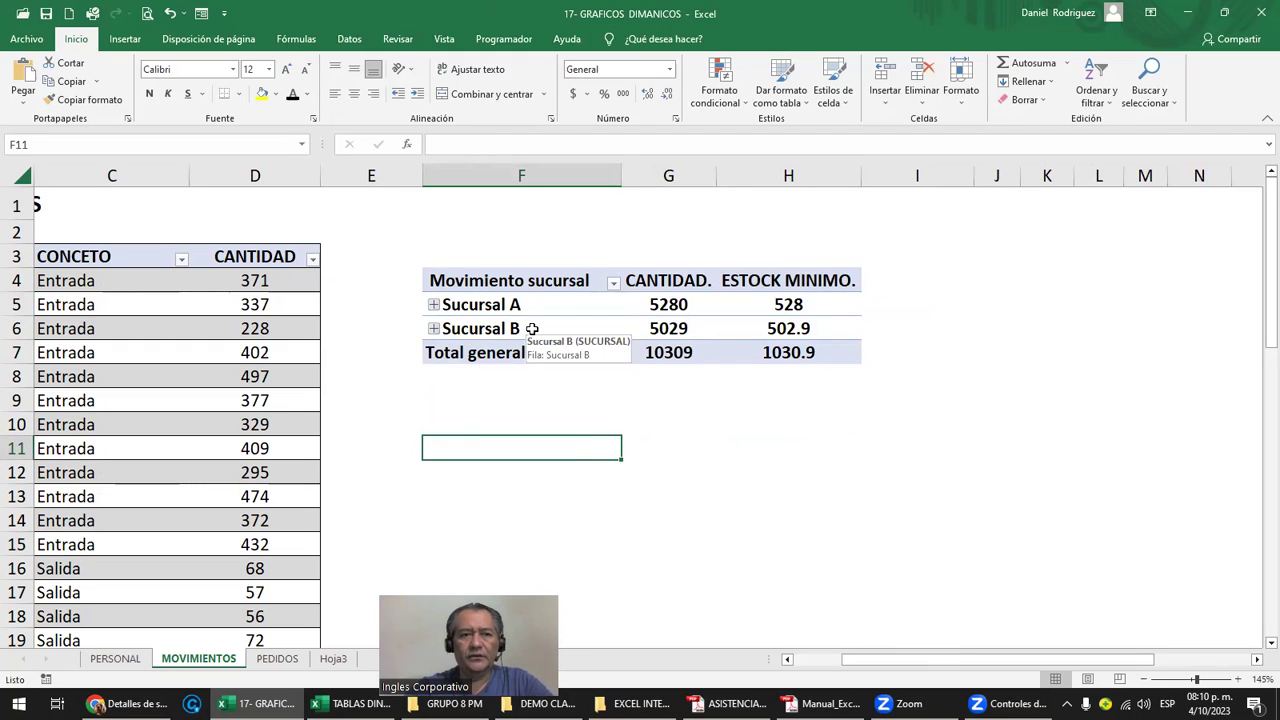
# Expand Sucursal A and Sucursal B again with their + buttons to show Entrada and Salida
pyautogui.click(111, 170)
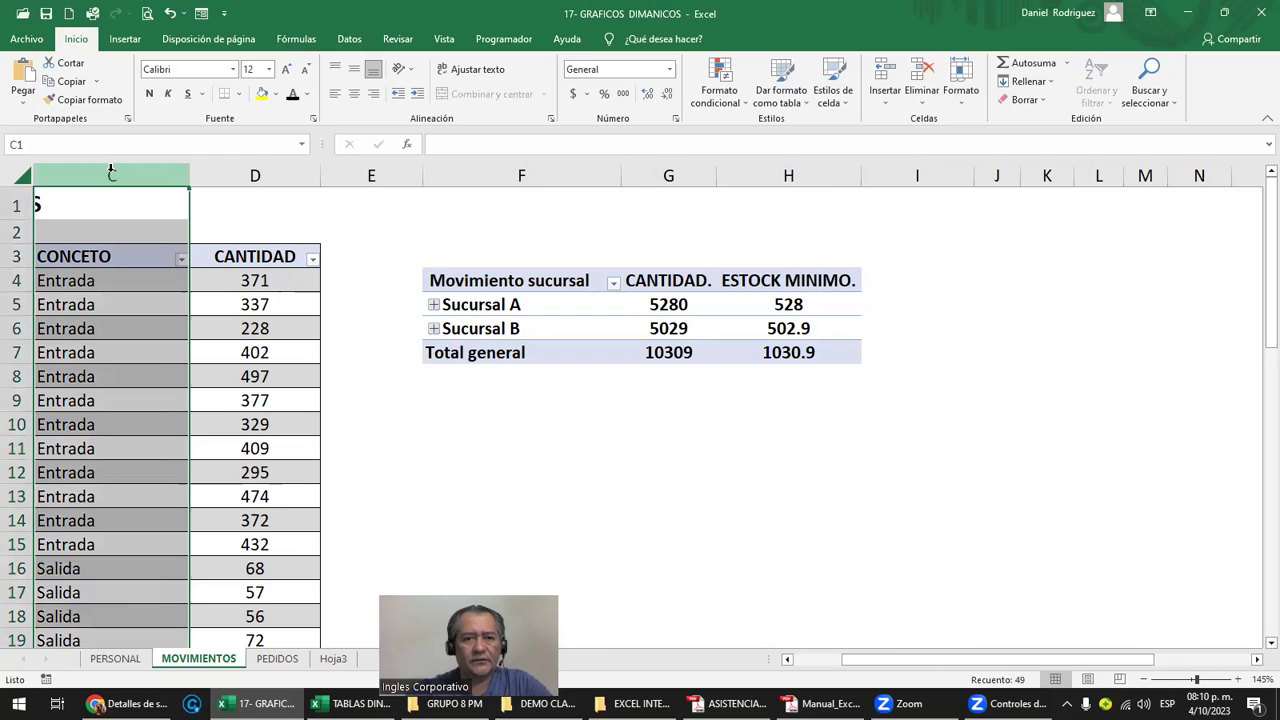
pyautogui.click(543, 397)
pyautogui.click(434, 306)
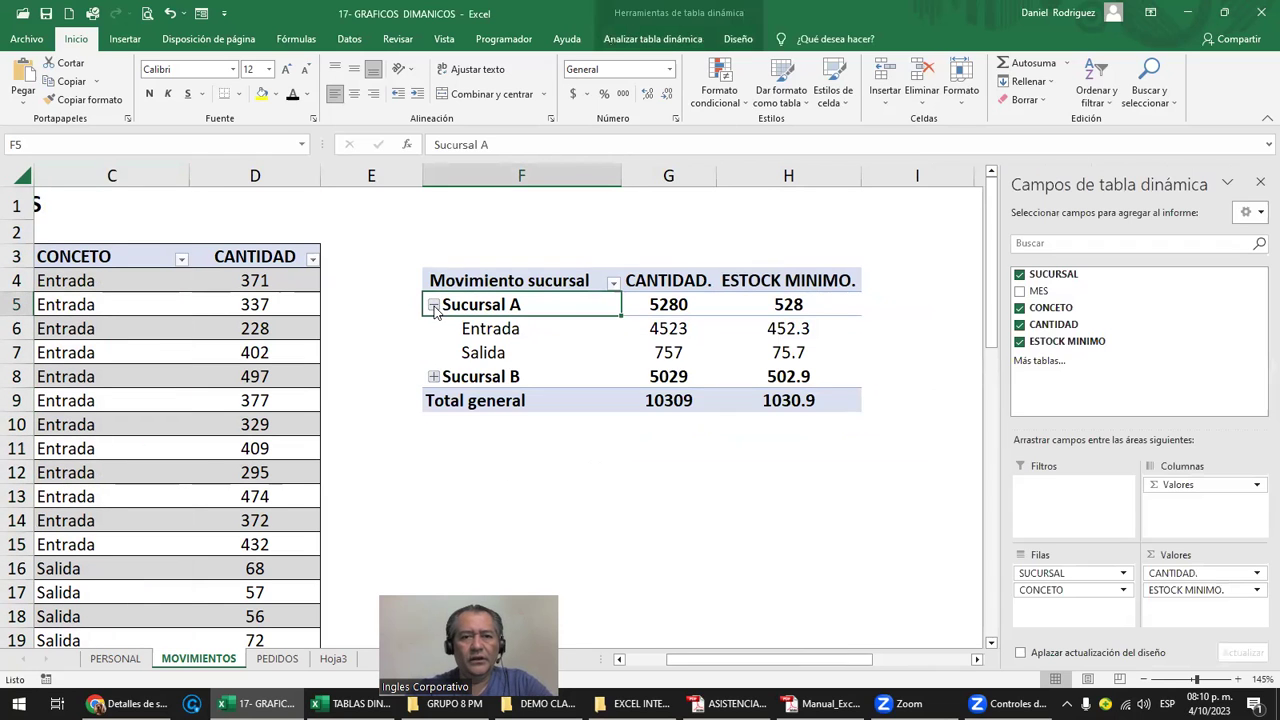
pyautogui.click(434, 378)
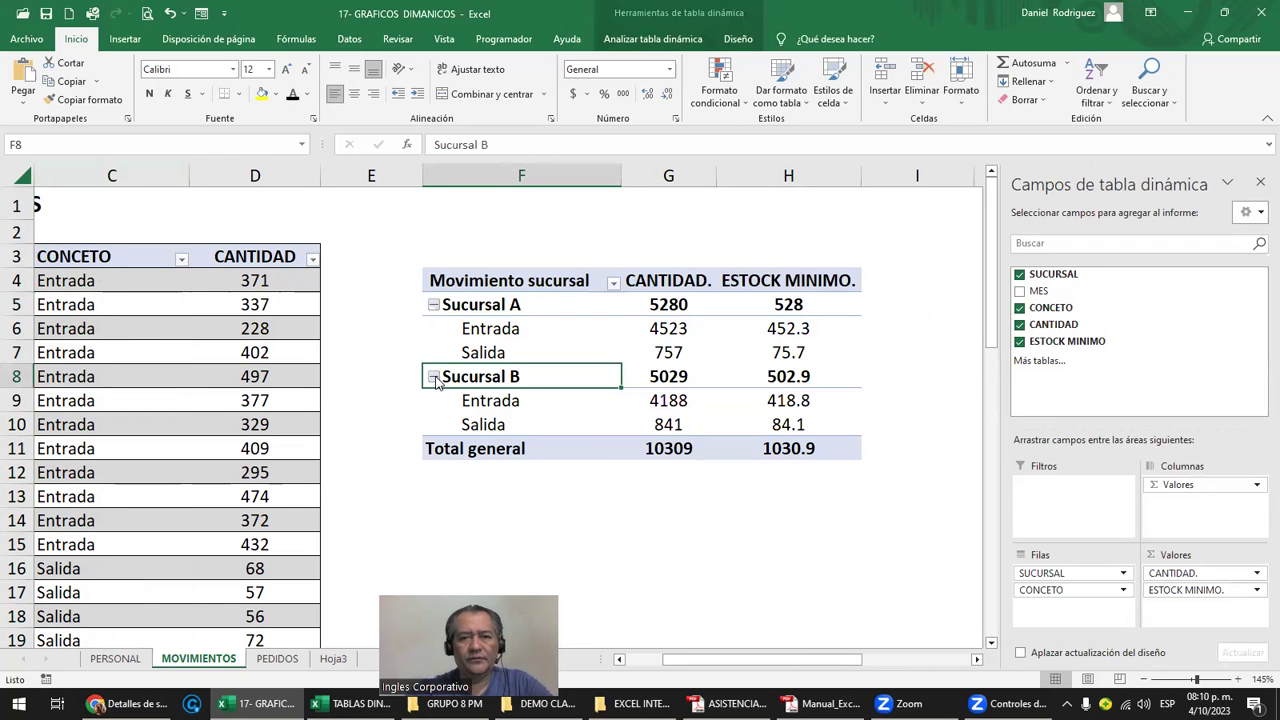
pyautogui.moveTo(1073, 590); pyautogui.dragTo(1205, 507)
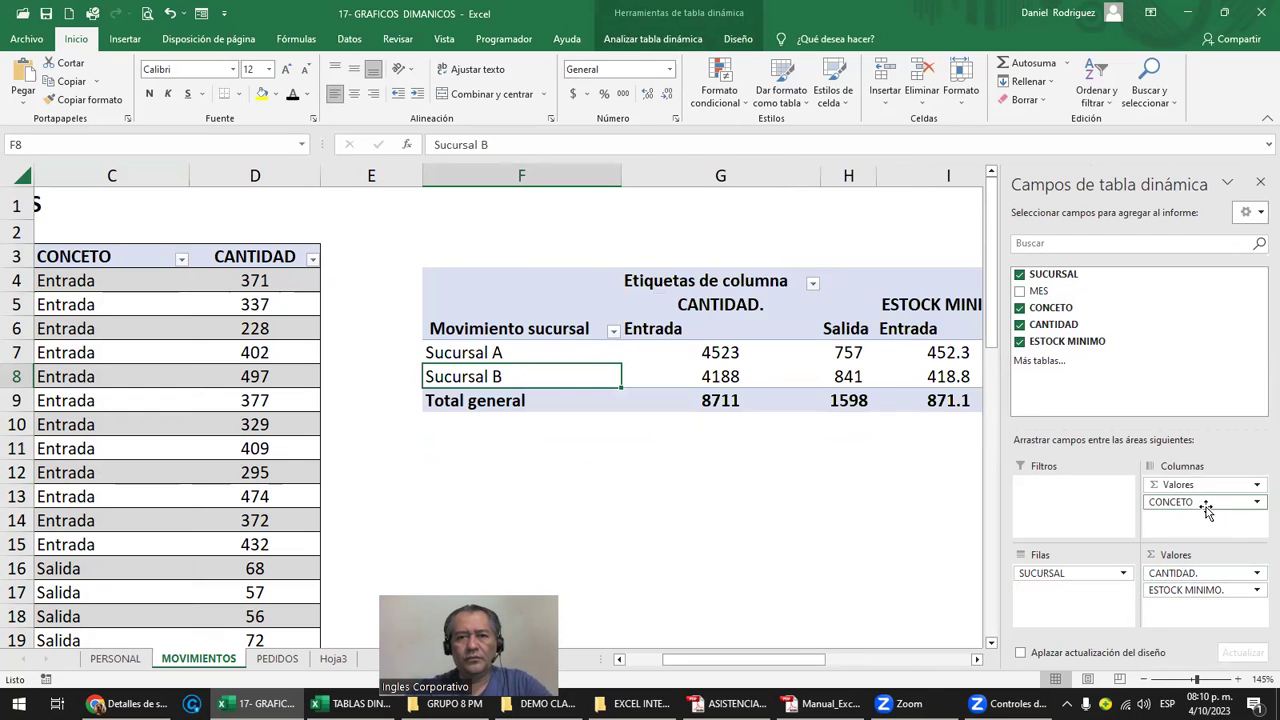
pyautogui.click(800, 503)
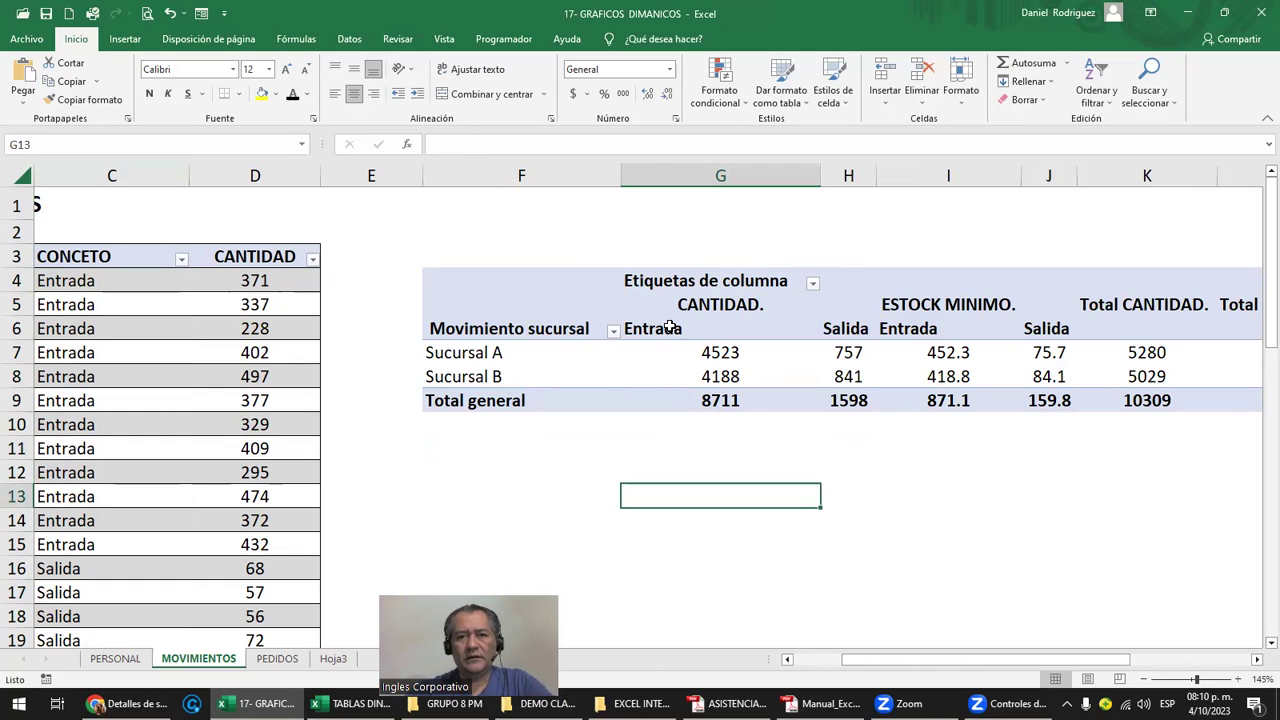
pyautogui.moveTo(666, 329); pyautogui.dragTo(674, 380)
pyautogui.moveTo(830, 329); pyautogui.dragTo(840, 400)
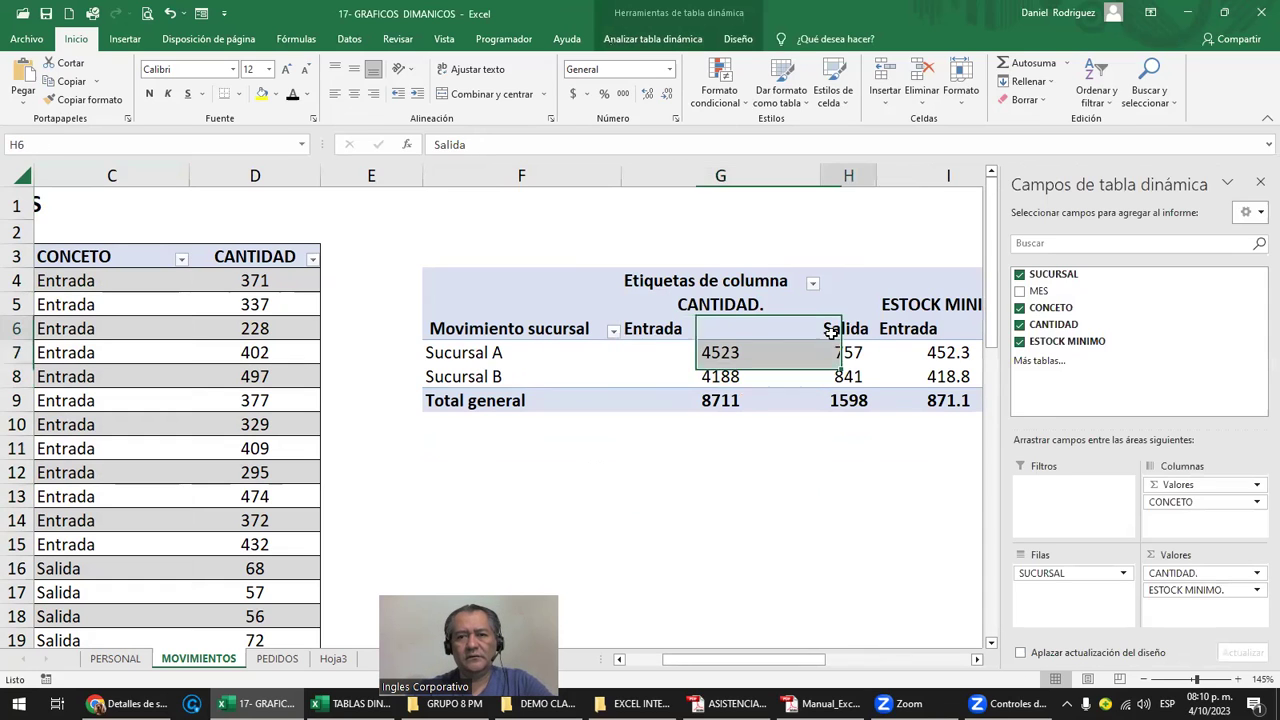
pyautogui.click(836, 461)
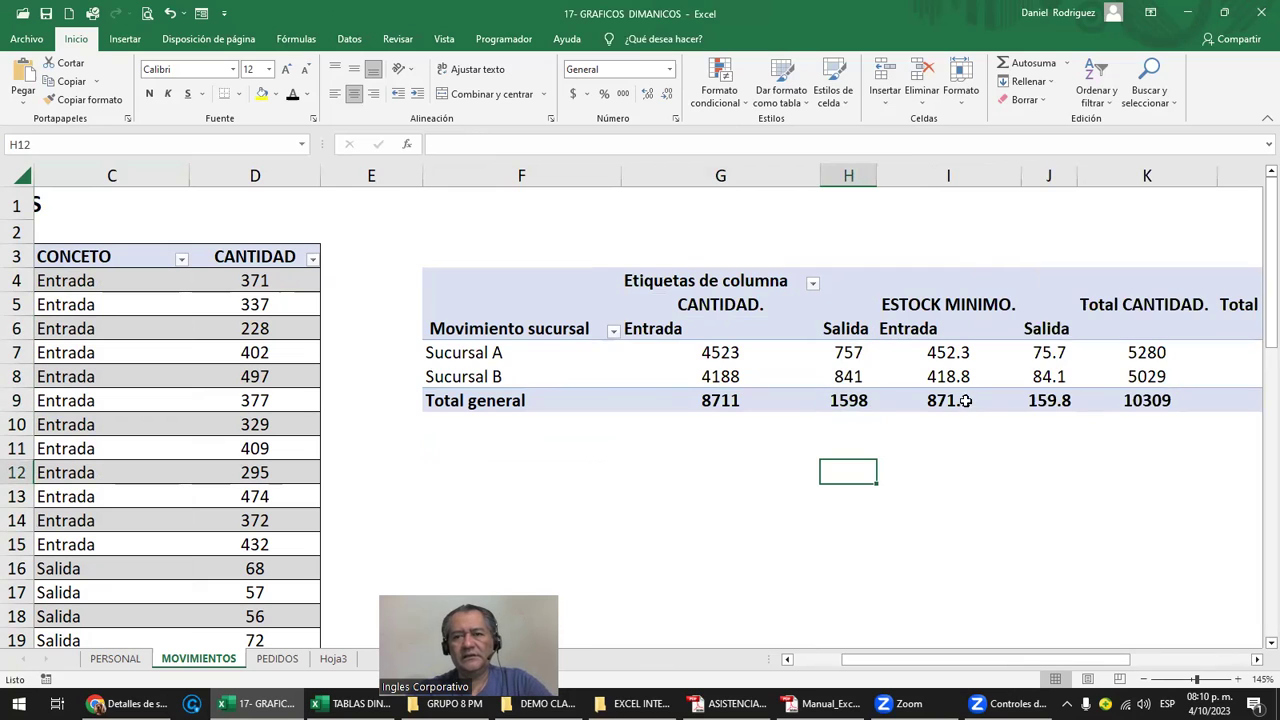
pyautogui.click(933, 337)
pyautogui.moveTo(930, 349); pyautogui.dragTo(935, 400)
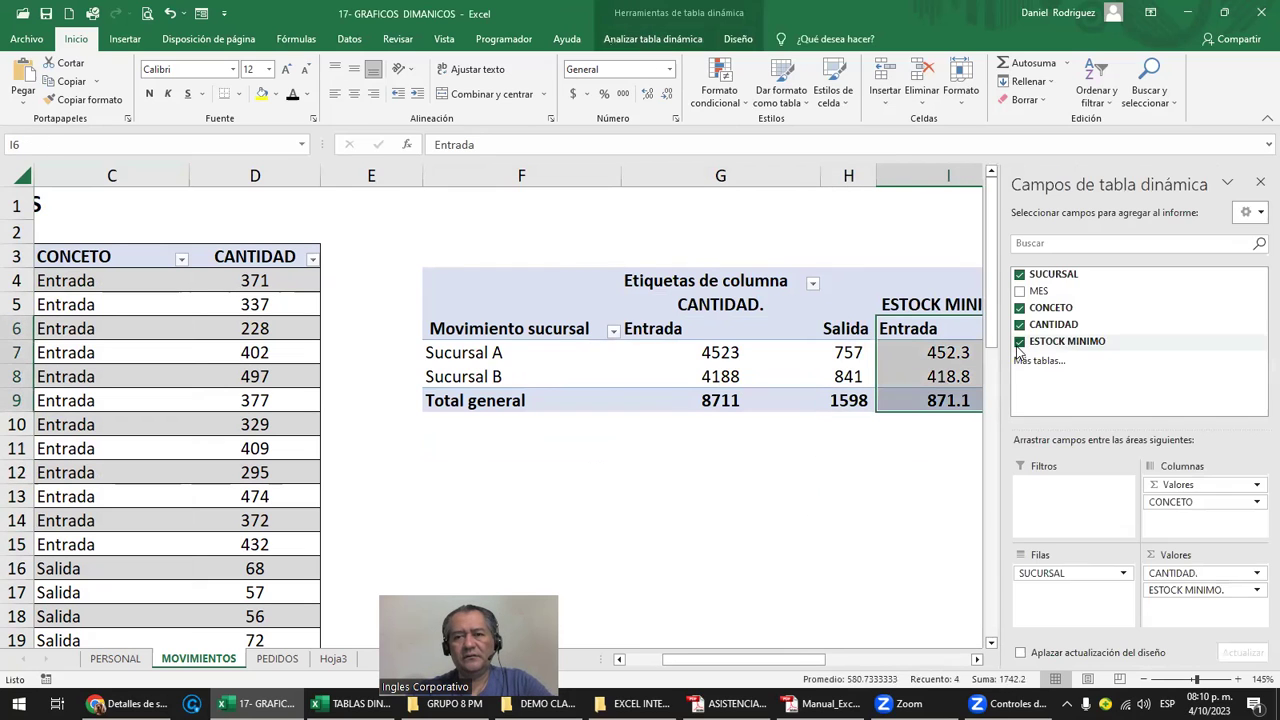
pyautogui.click(969, 447)
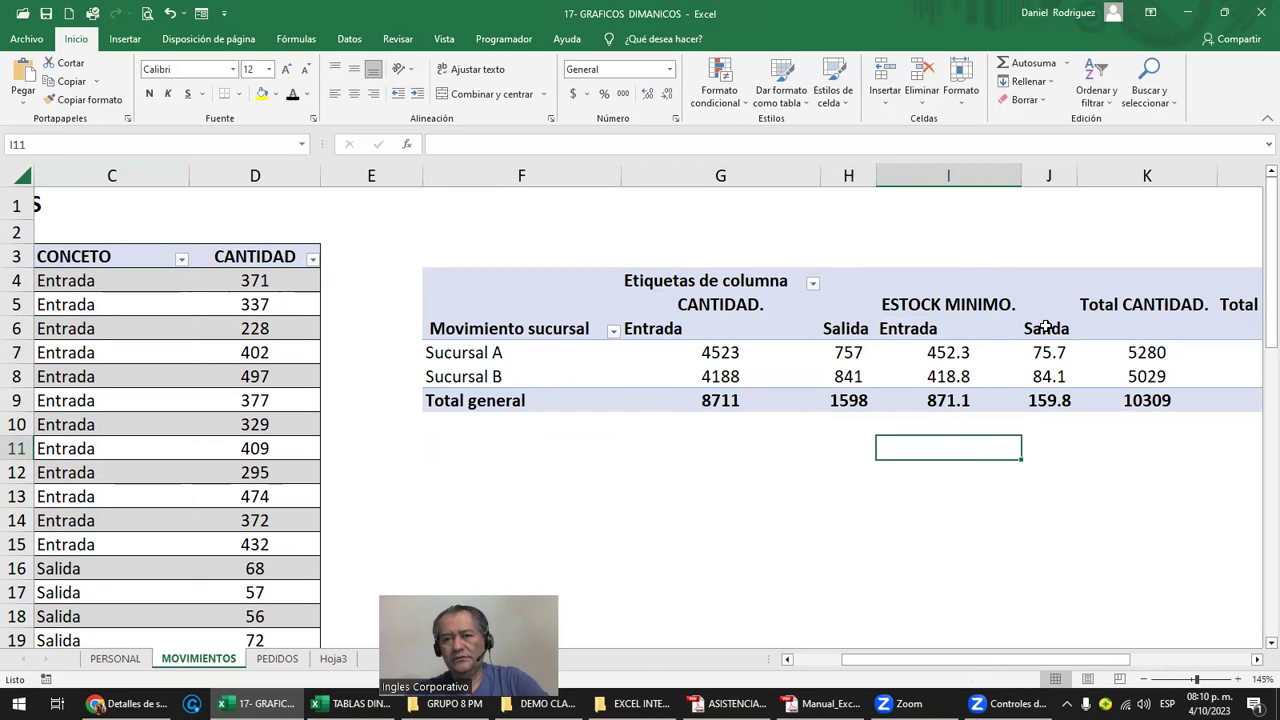
pyautogui.click(500, 356)
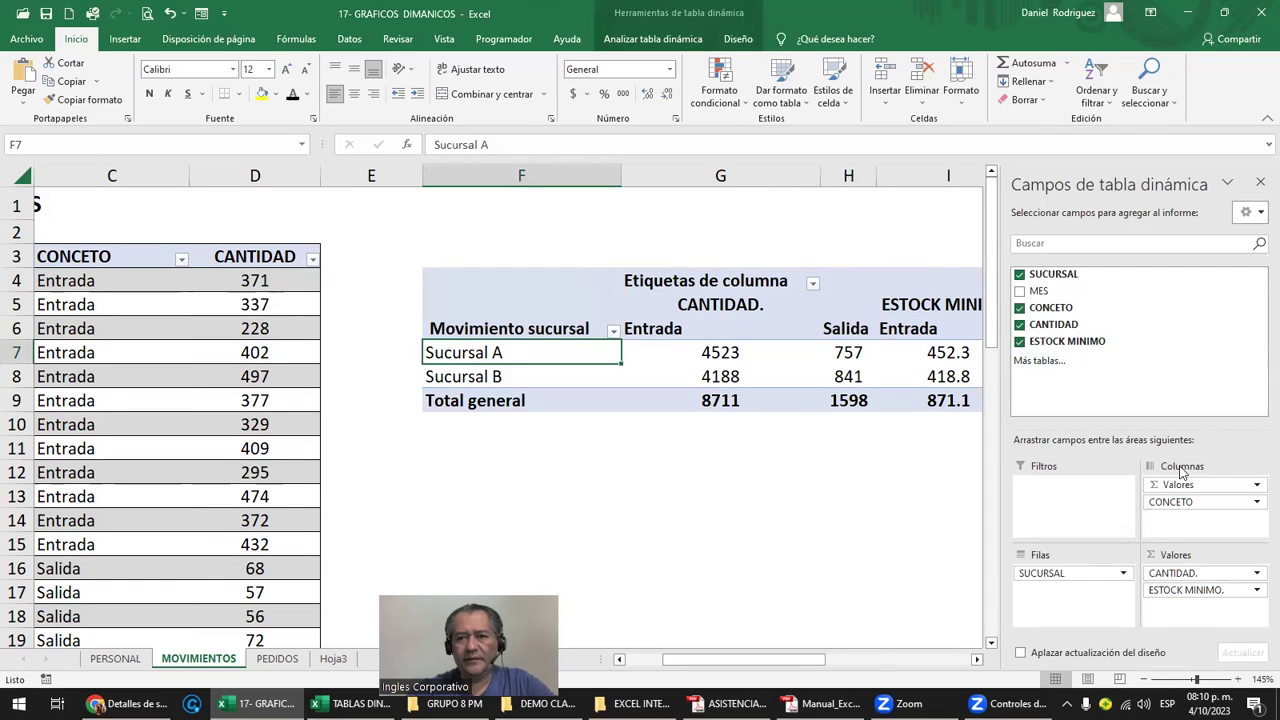
pyautogui.moveTo(1180, 501); pyautogui.dragTo(1045, 591)
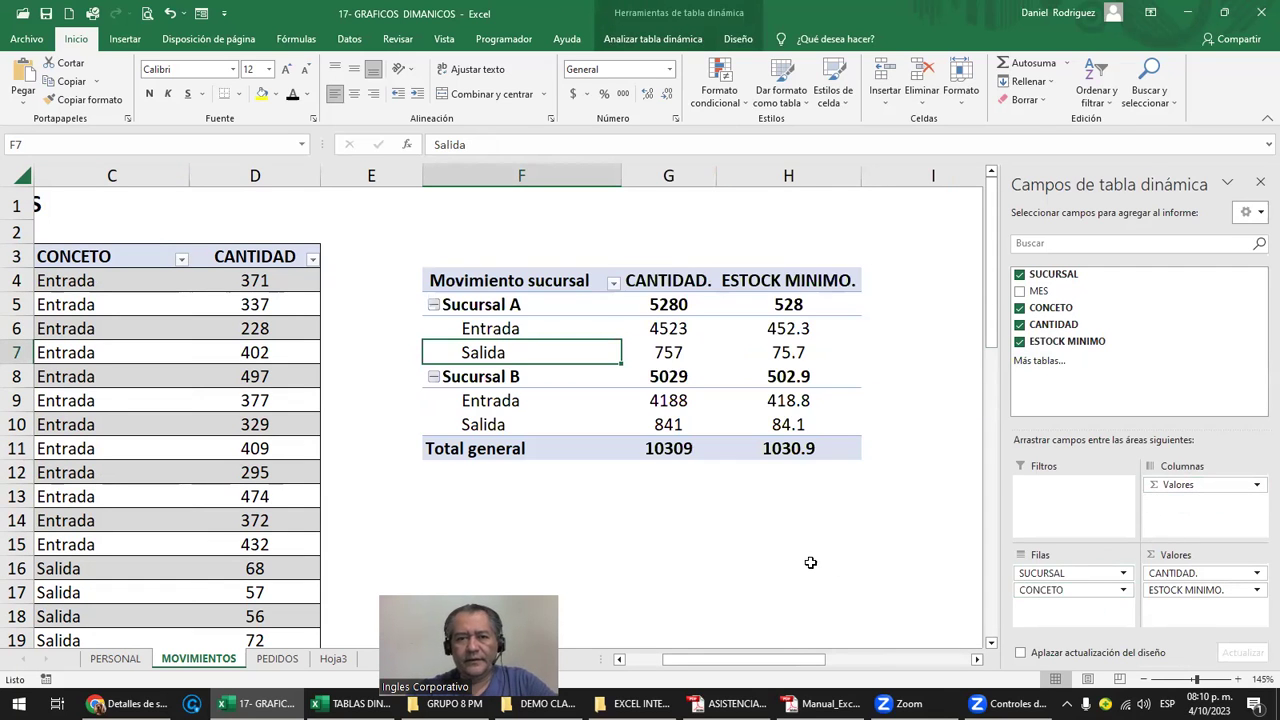
pyautogui.click(618, 512)
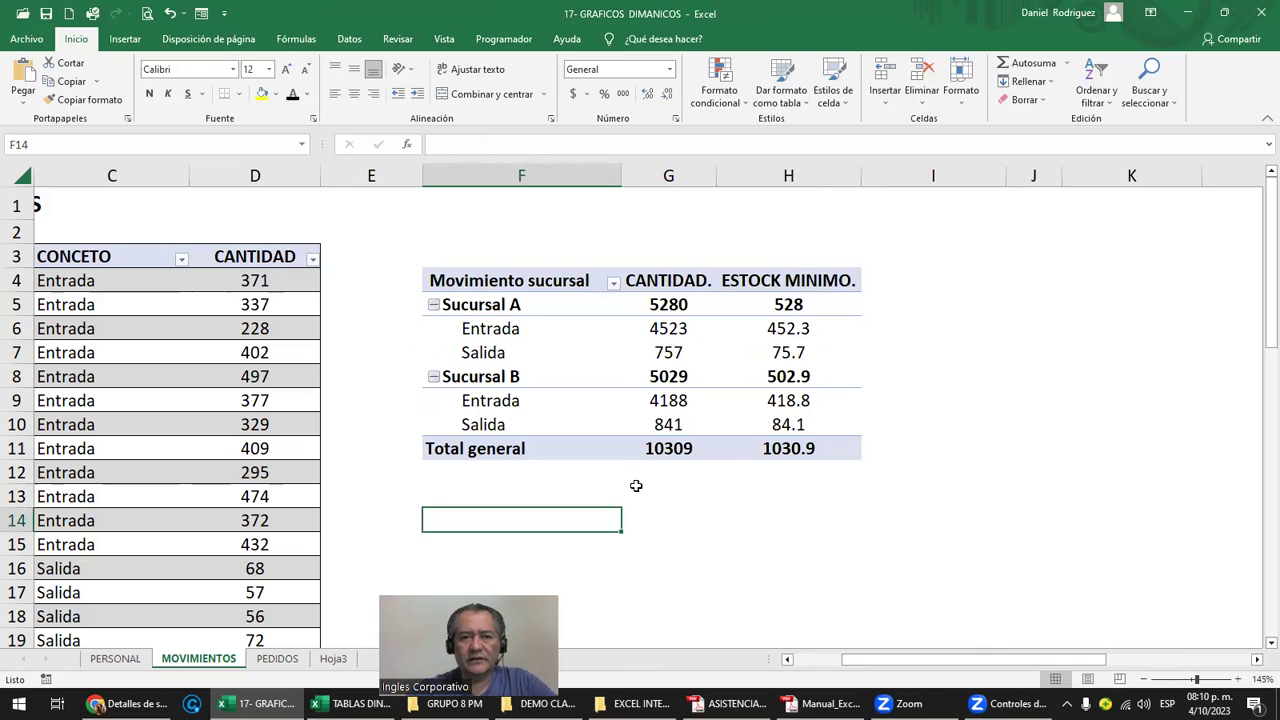
pyautogui.click(535, 311)
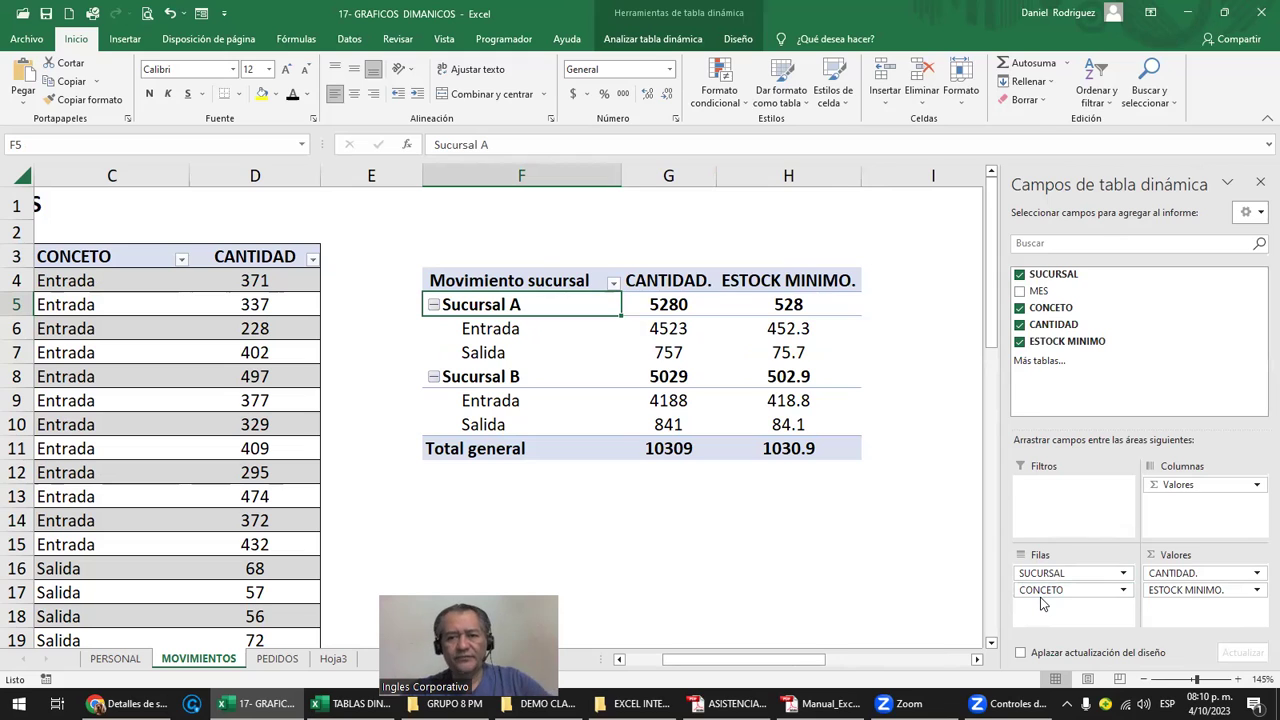
pyautogui.moveTo(1055, 592)
pyautogui.mouseDown()
pyautogui.moveTo(1055, 570)
pyautogui.moveTo(1062, 600)
pyautogui.mouseUp()
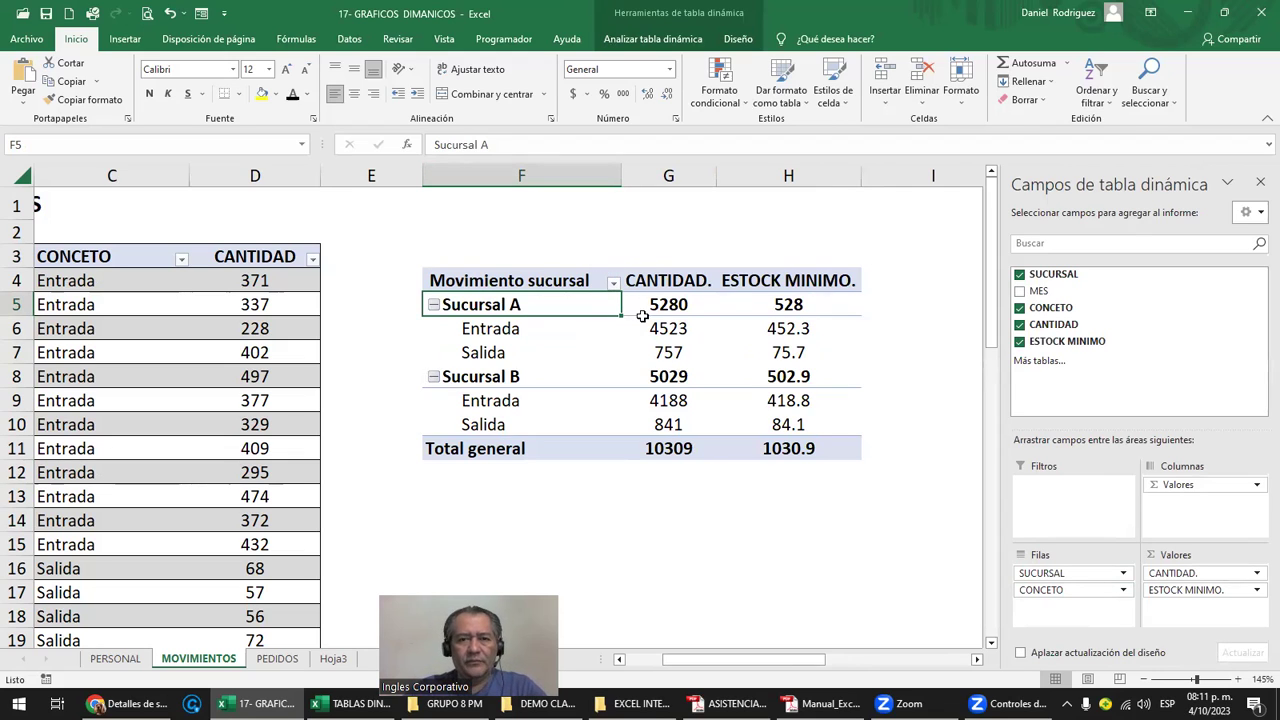
pyautogui.click(481, 356)
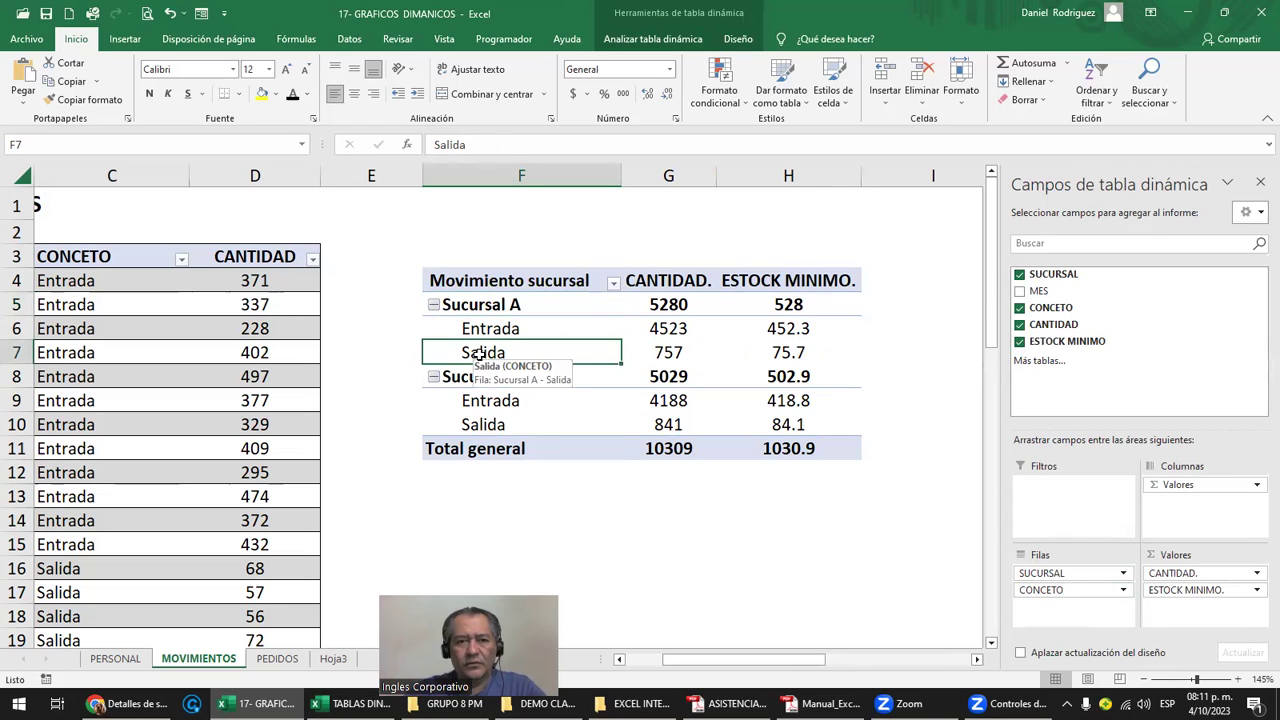
pyautogui.click(449, 352)
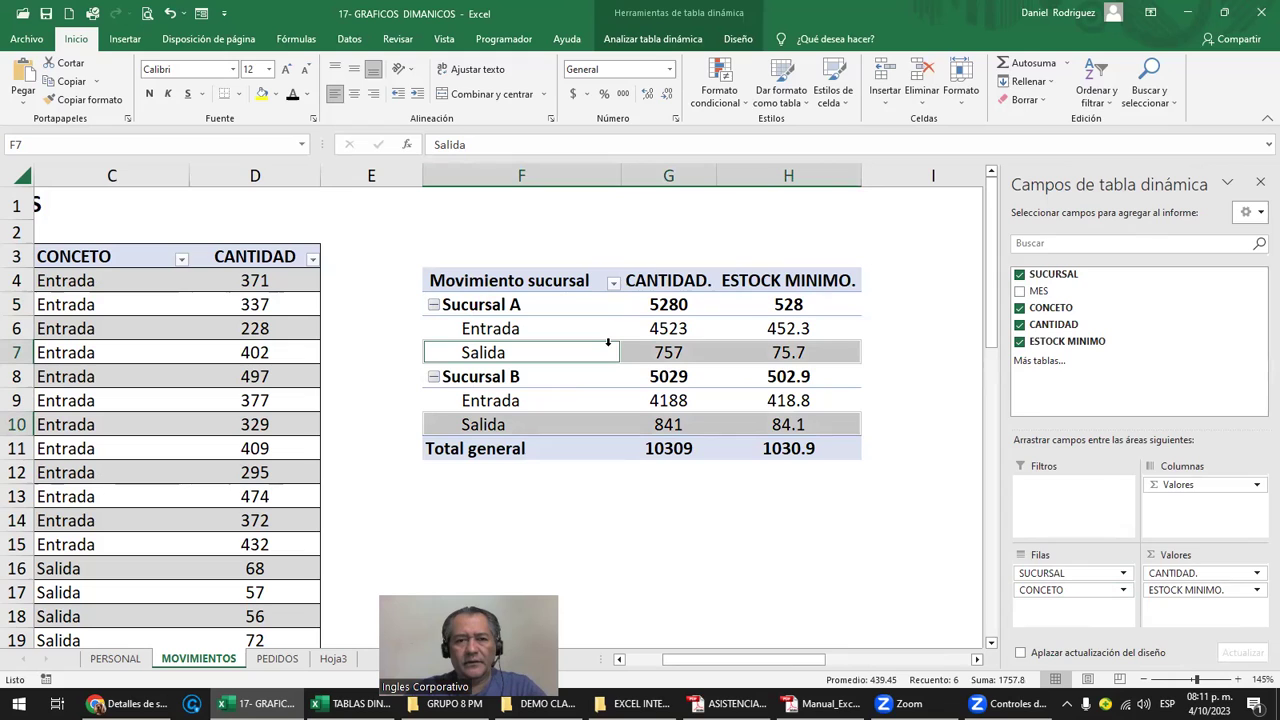
pyautogui.click(609, 494)
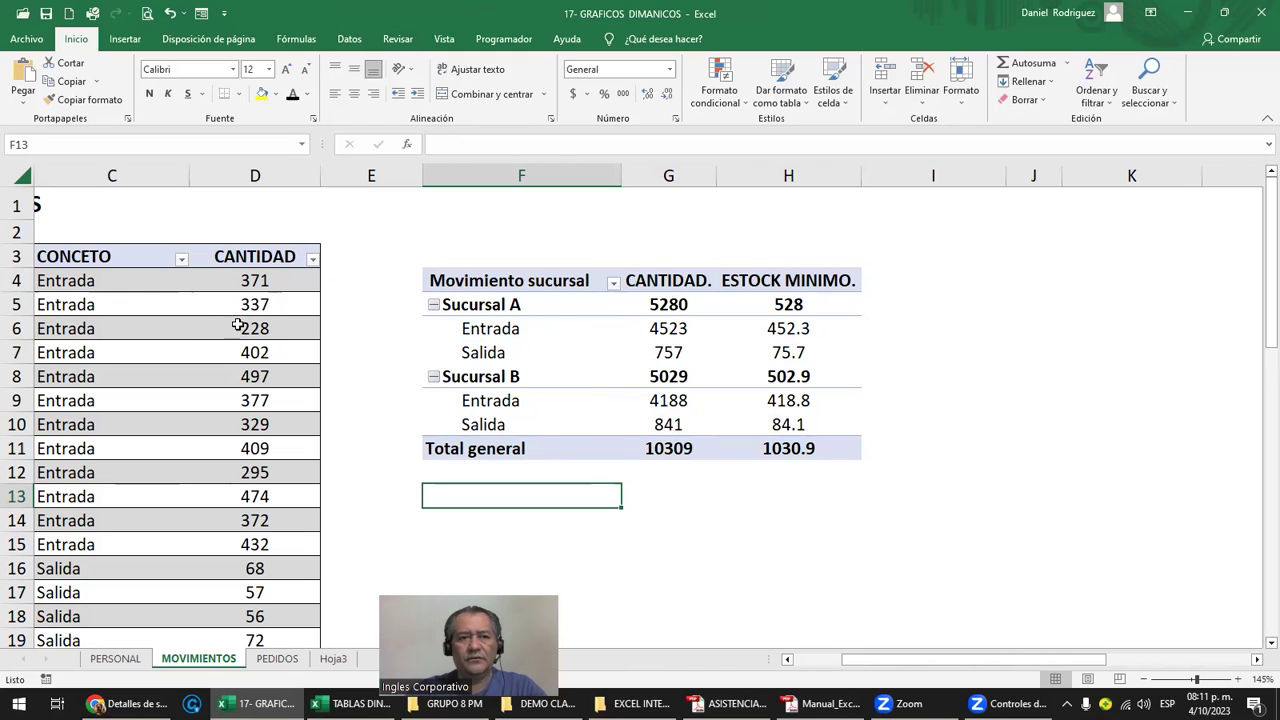
pyautogui.click(92, 278)
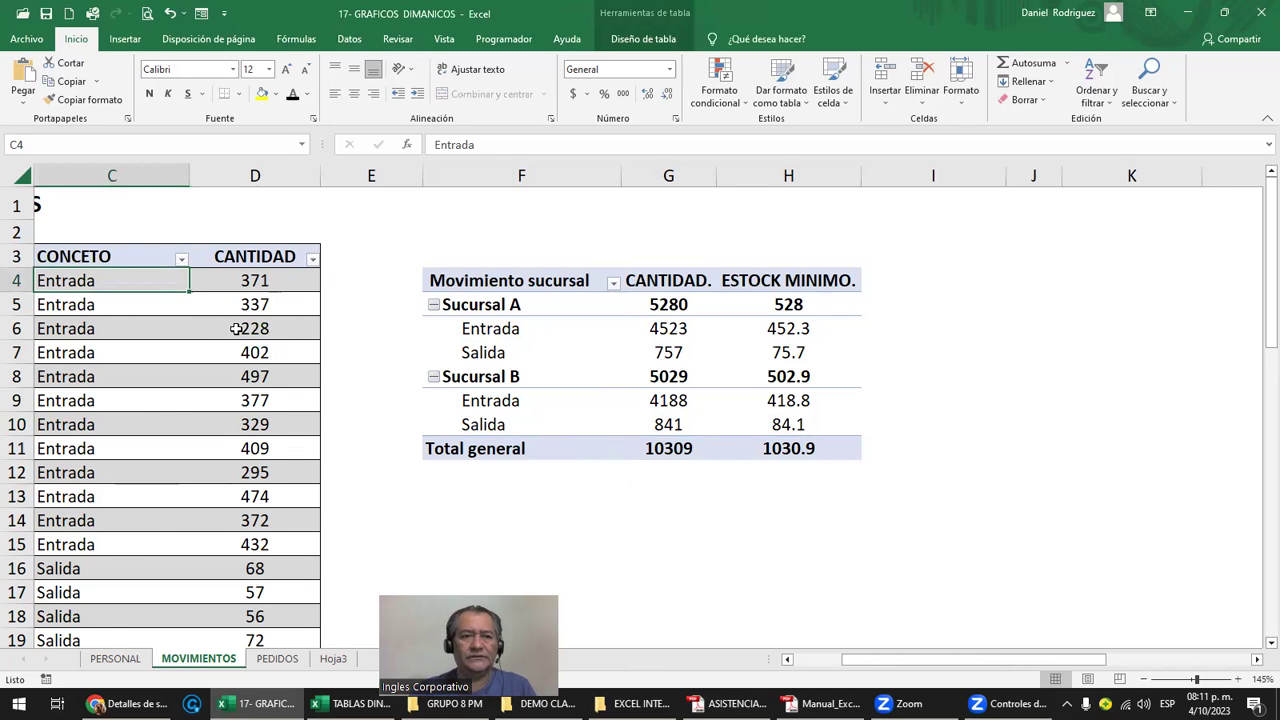
pyautogui.hscroll(-3, 236, 328)
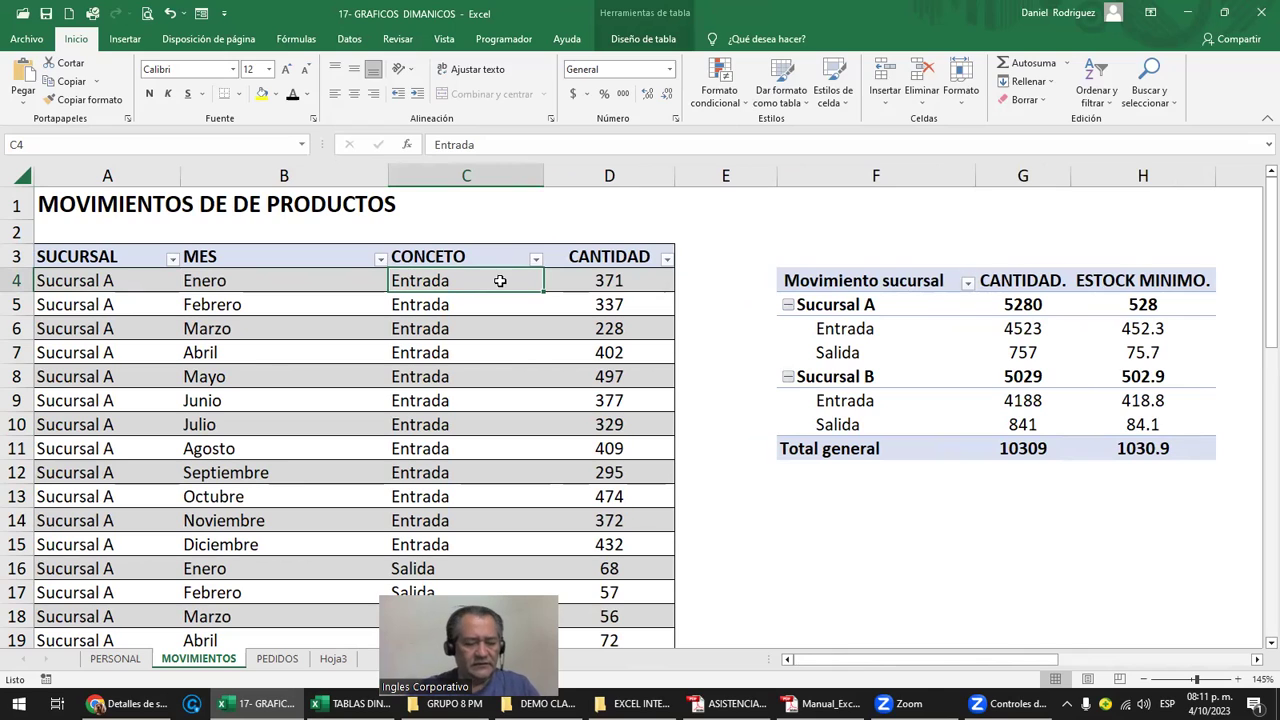
pyautogui.write('SALida')
pyautogui.press('BackSpace')
pyautogui.press('BackSpace')
pyautogui.press('BackSpace')
pyautogui.write('F')
pyautogui.press('BackSpace')
pyautogui.write('DO')
pyautogui.press('Return')
pyautogui.hotkey('ctrl', 'z')
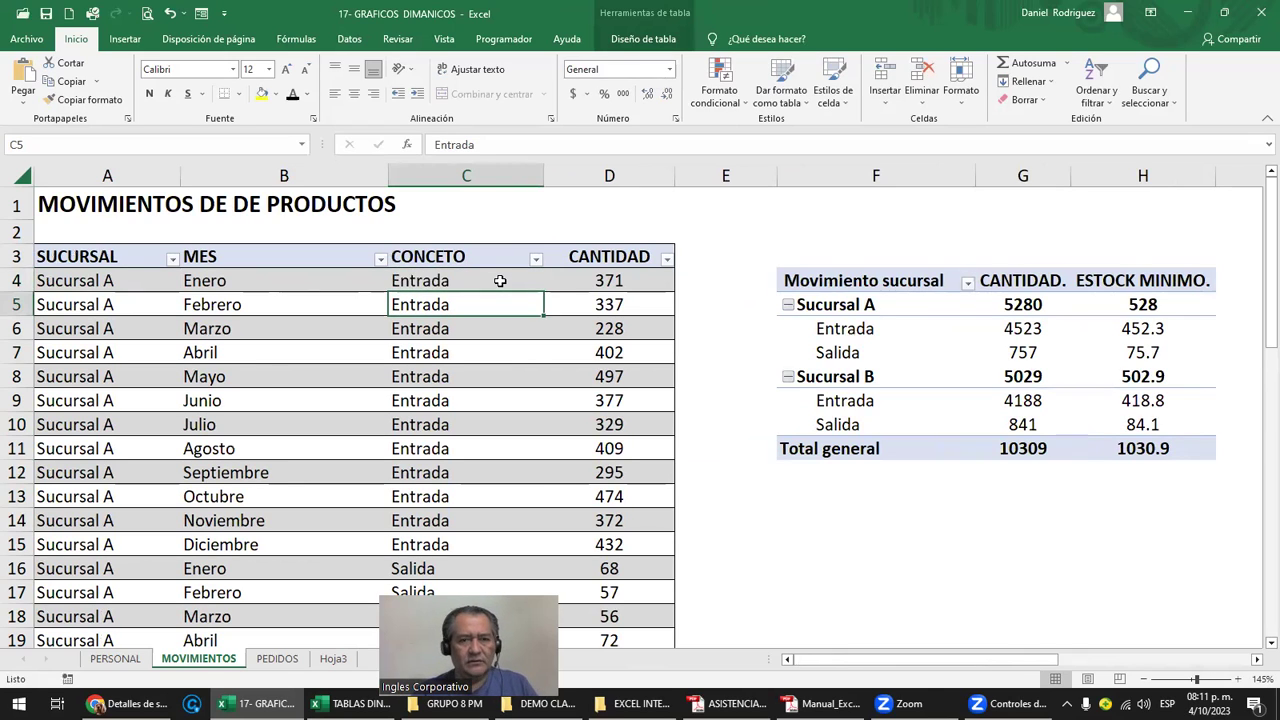
pyautogui.click(880, 500)
pyautogui.press('Right')
pyautogui.press('Right')
pyautogui.press('Right')
pyautogui.press('Right')
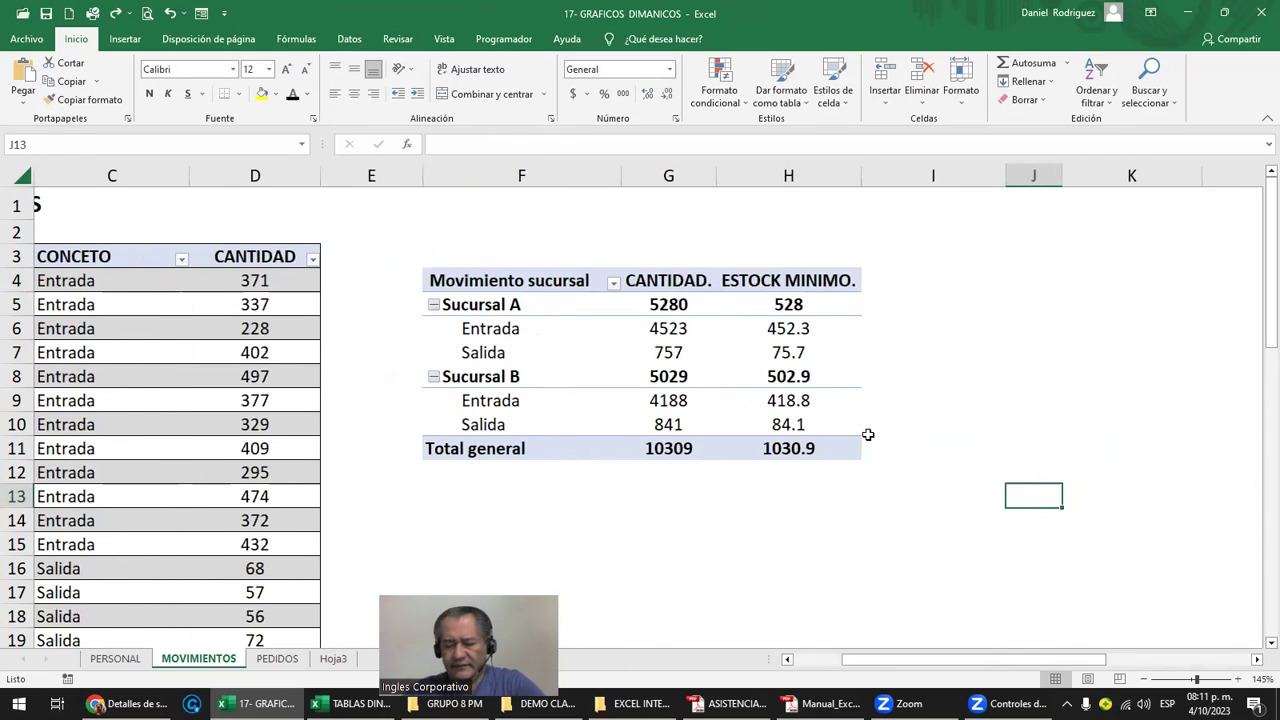
pyautogui.press('Right')
pyautogui.press('Right')
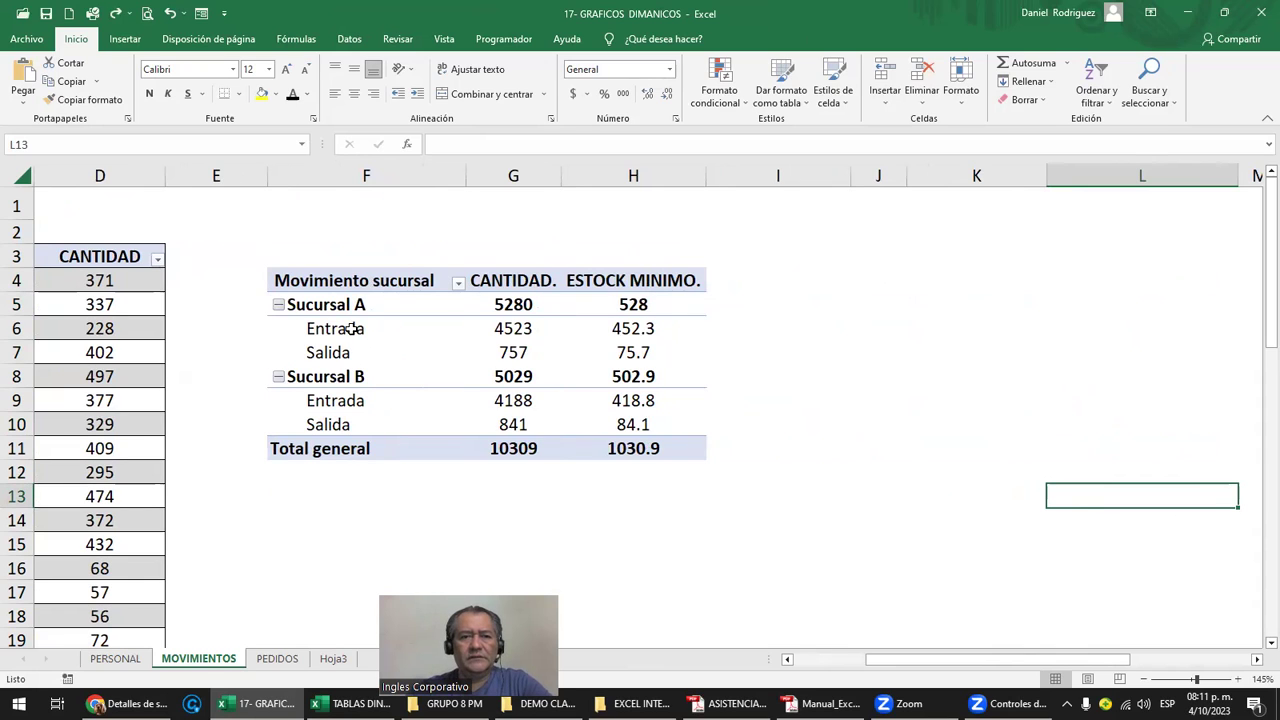
pyautogui.click(358, 285)
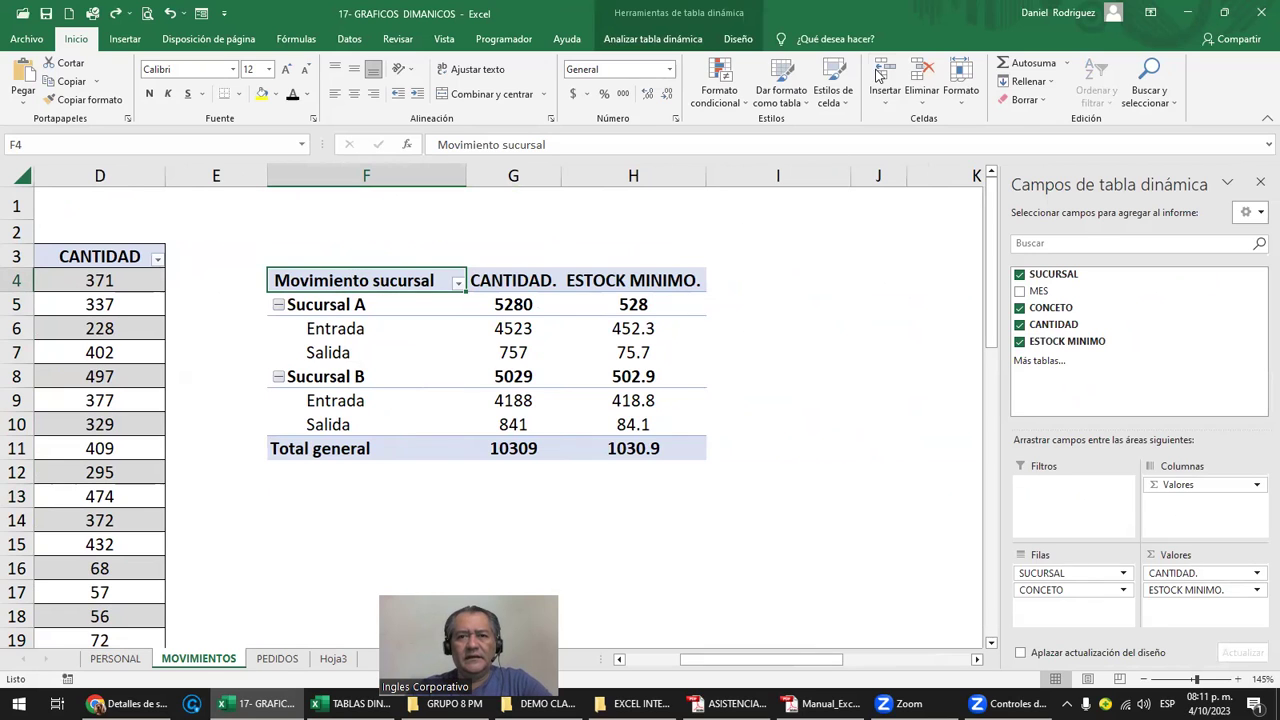
# Open Elemento calculado for SUCURSAL from Campos, elementos y conjuntos, reopening it once and moving it aside
pyautogui.click(682, 44)
pyautogui.click(926, 64)
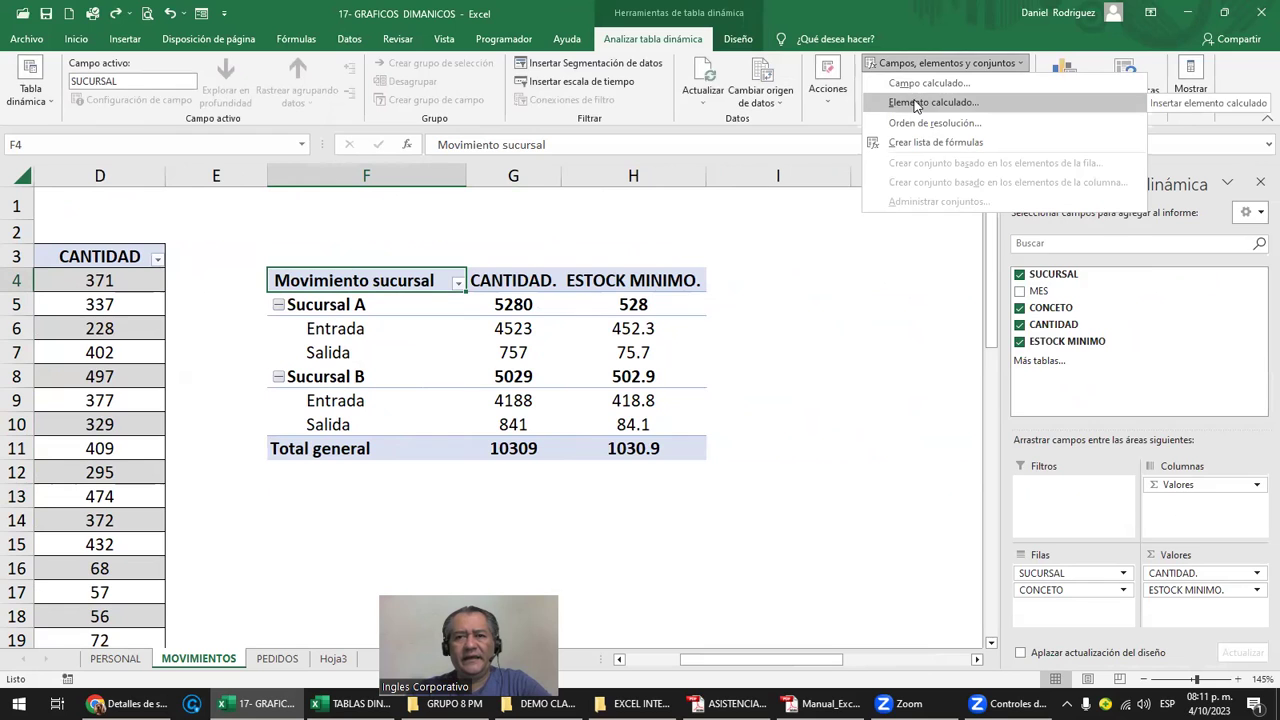
pyautogui.click(914, 103)
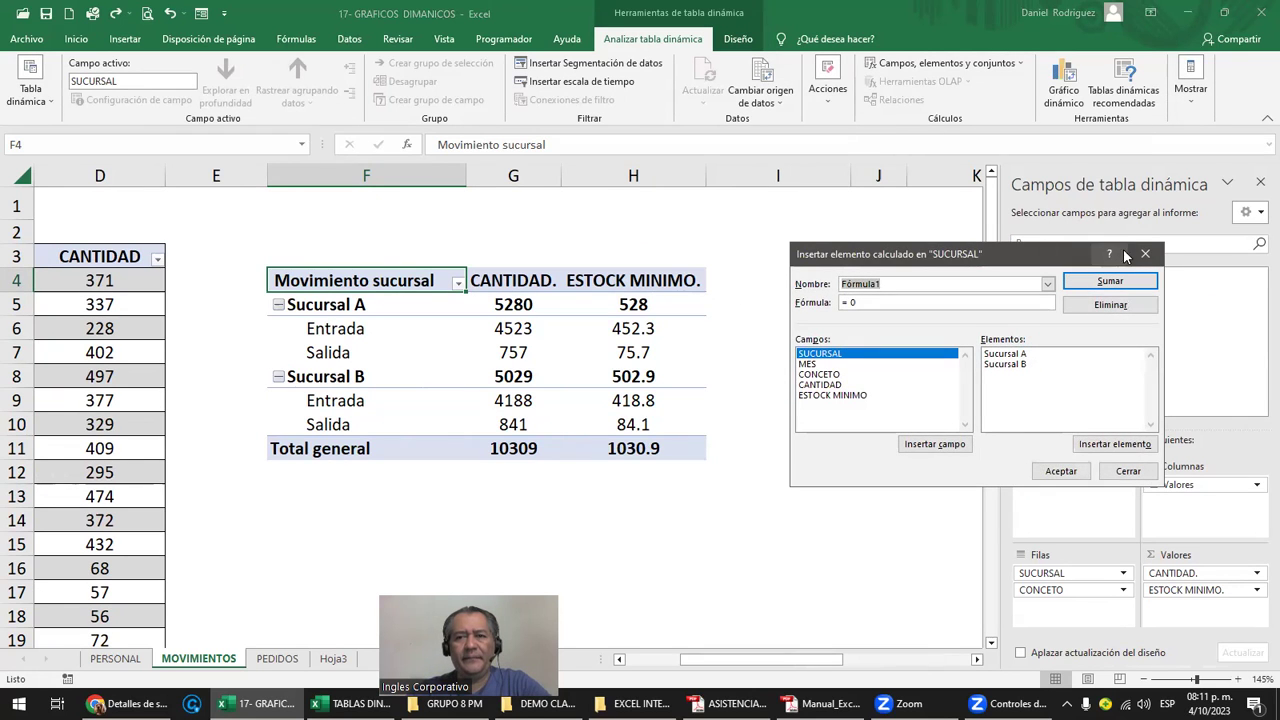
pyautogui.click(1145, 254)
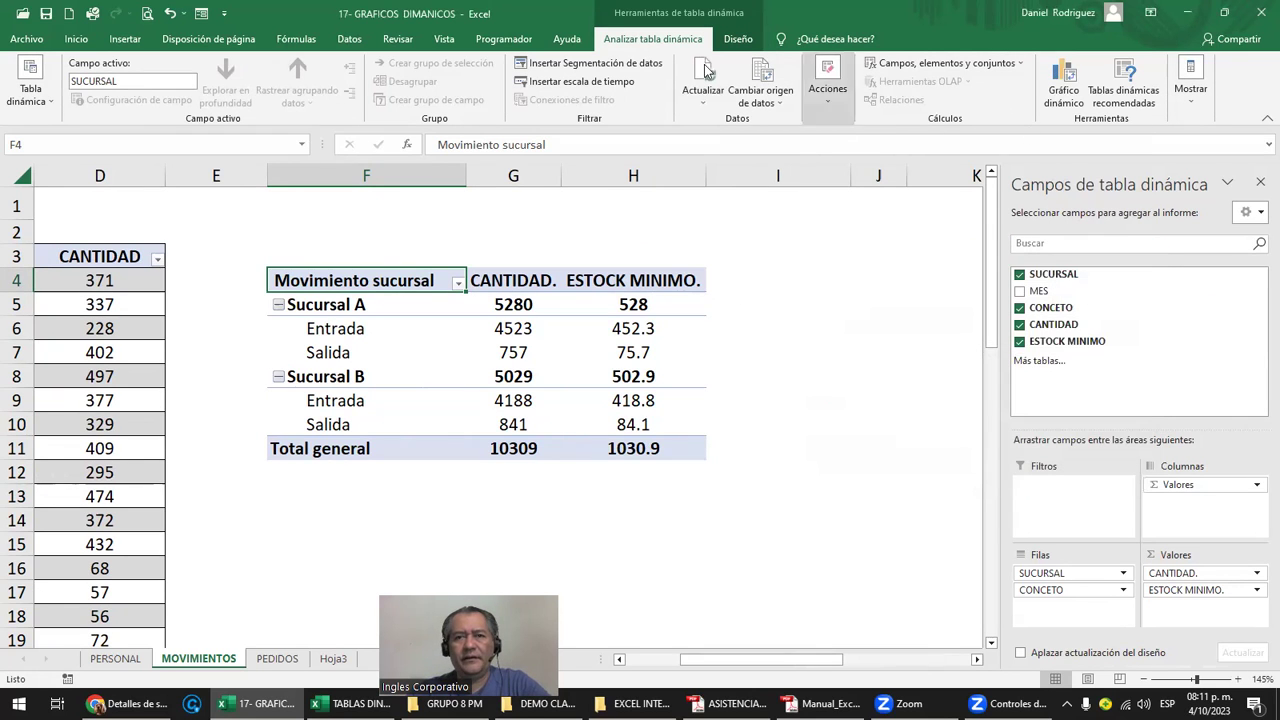
pyautogui.click(955, 66)
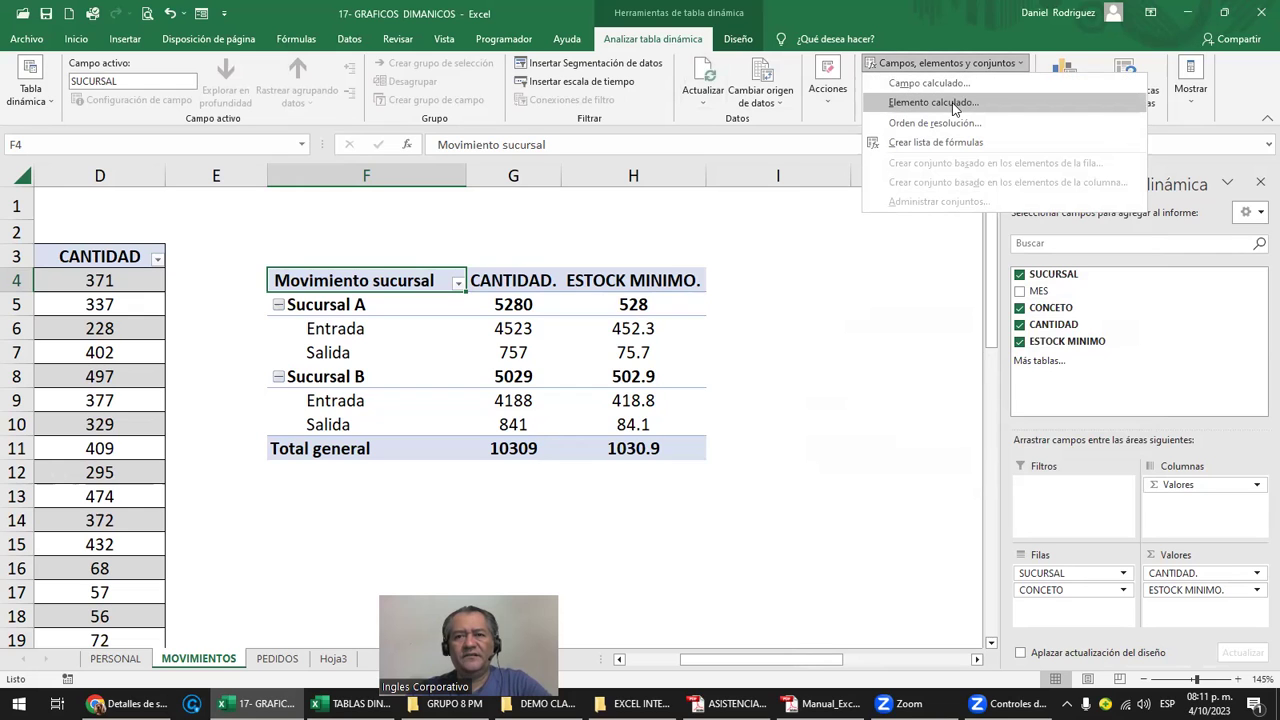
pyautogui.click(962, 106)
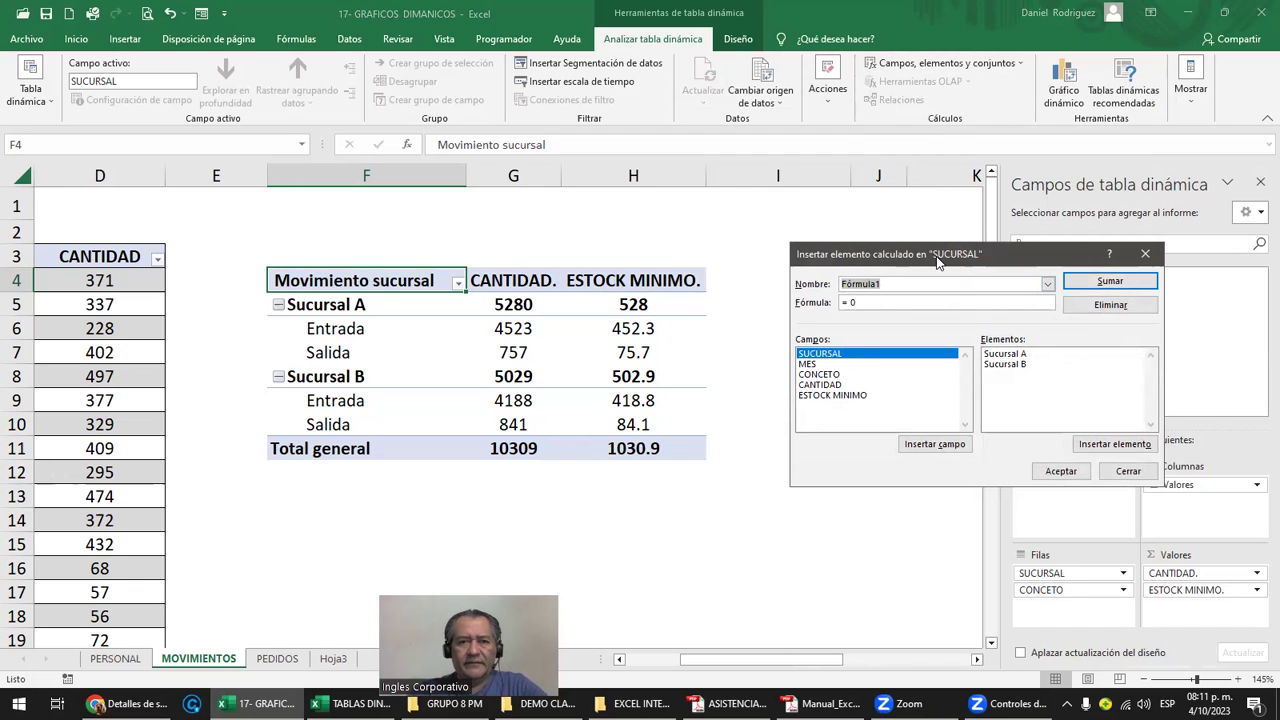
pyautogui.moveTo(938, 260); pyautogui.dragTo(869, 191)
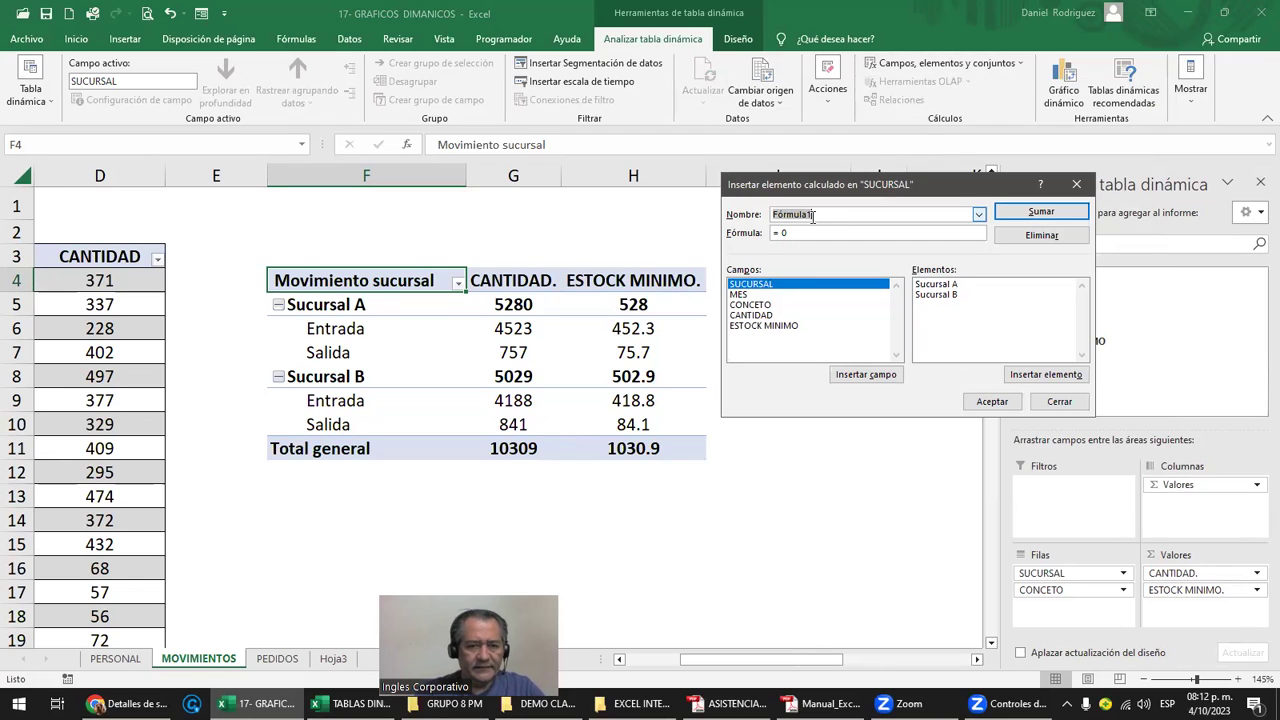
# Rename the calculated item from Fórmula1 to Saldo, then close the dialog without adding it
pyautogui.press('BackSpace')
pyautogui.write('Saldo')
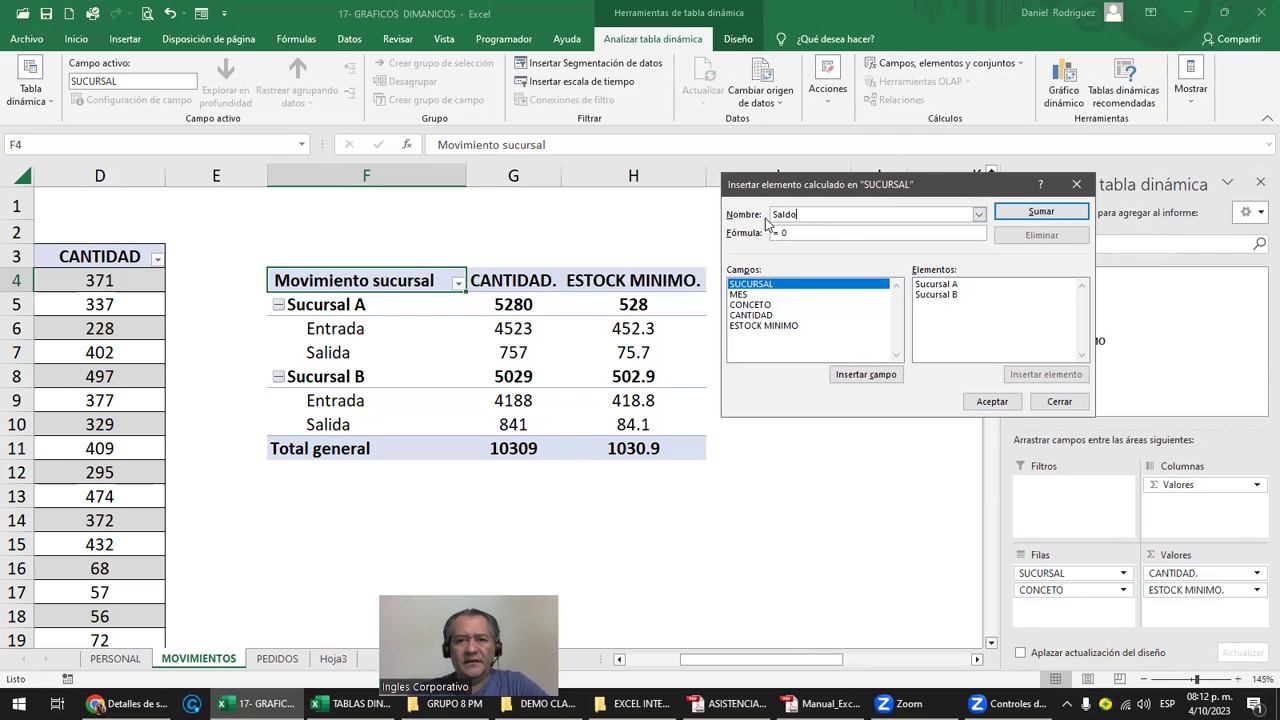
pyautogui.click(797, 232)
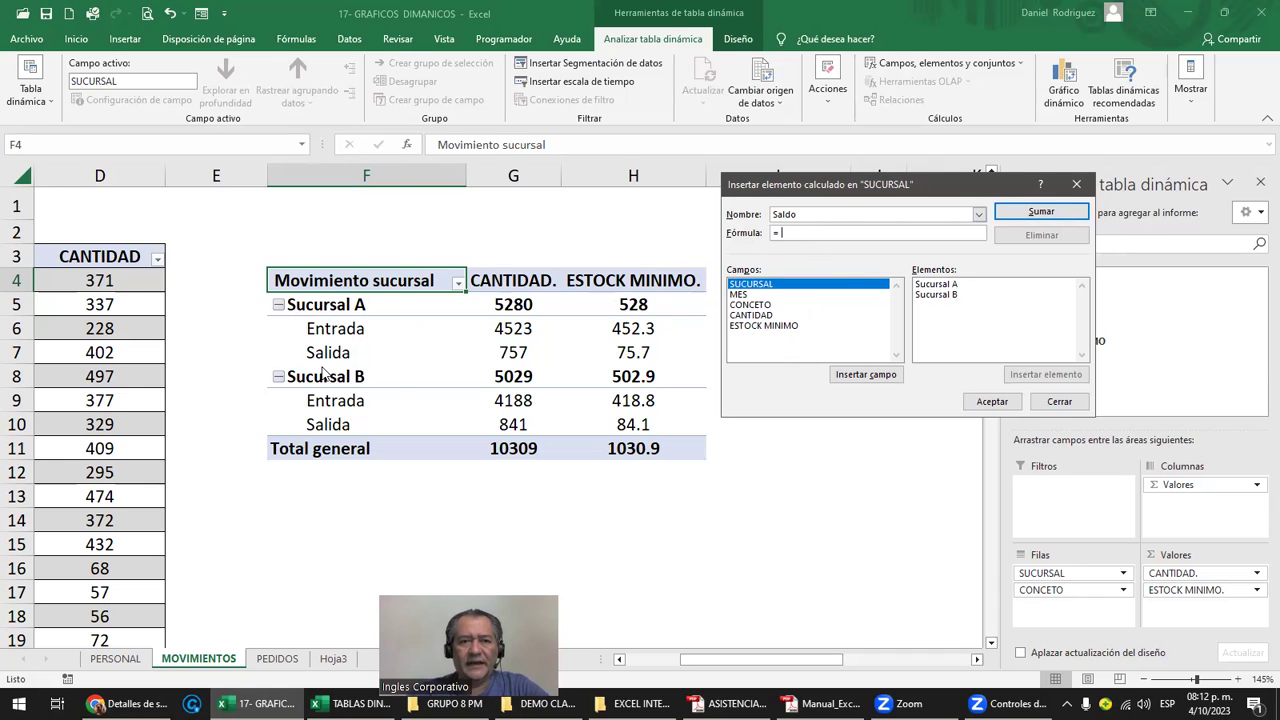
pyautogui.click(1070, 183)
# Select Sucursal A's Entrada item and open Elemento calculado for the CONCETO field
pyautogui.click(327, 332)
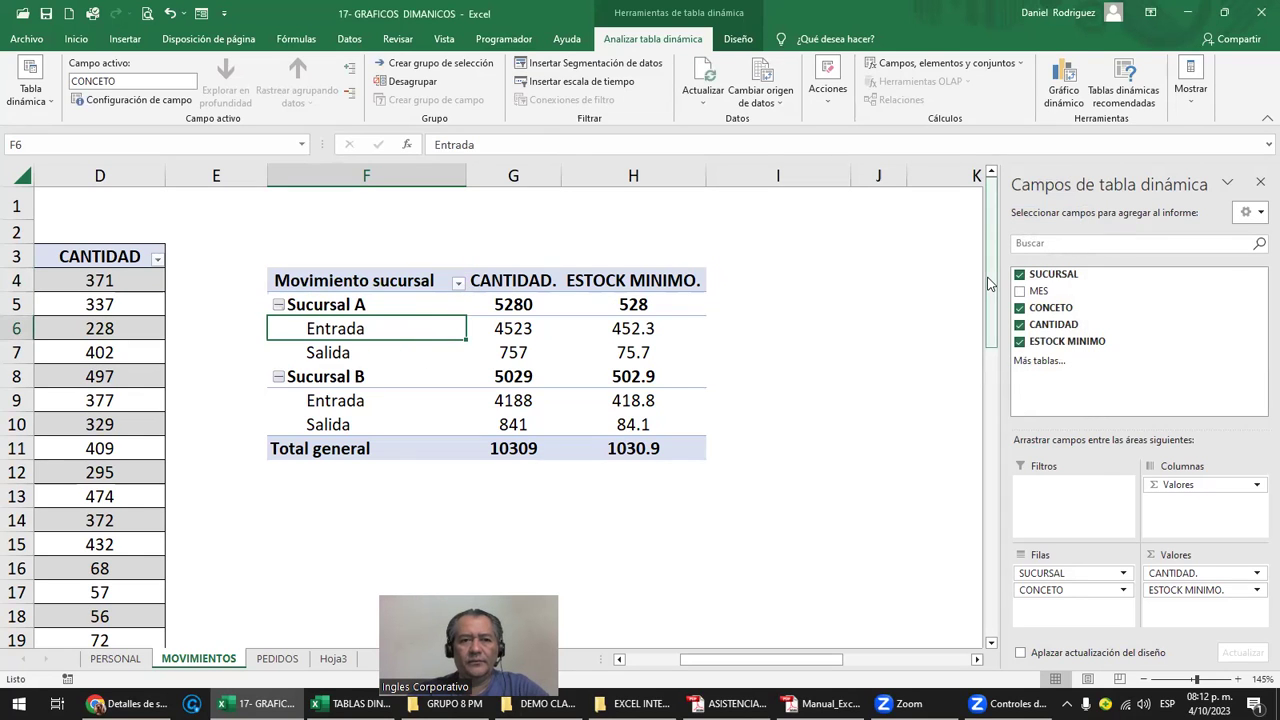
pyautogui.click(385, 280)
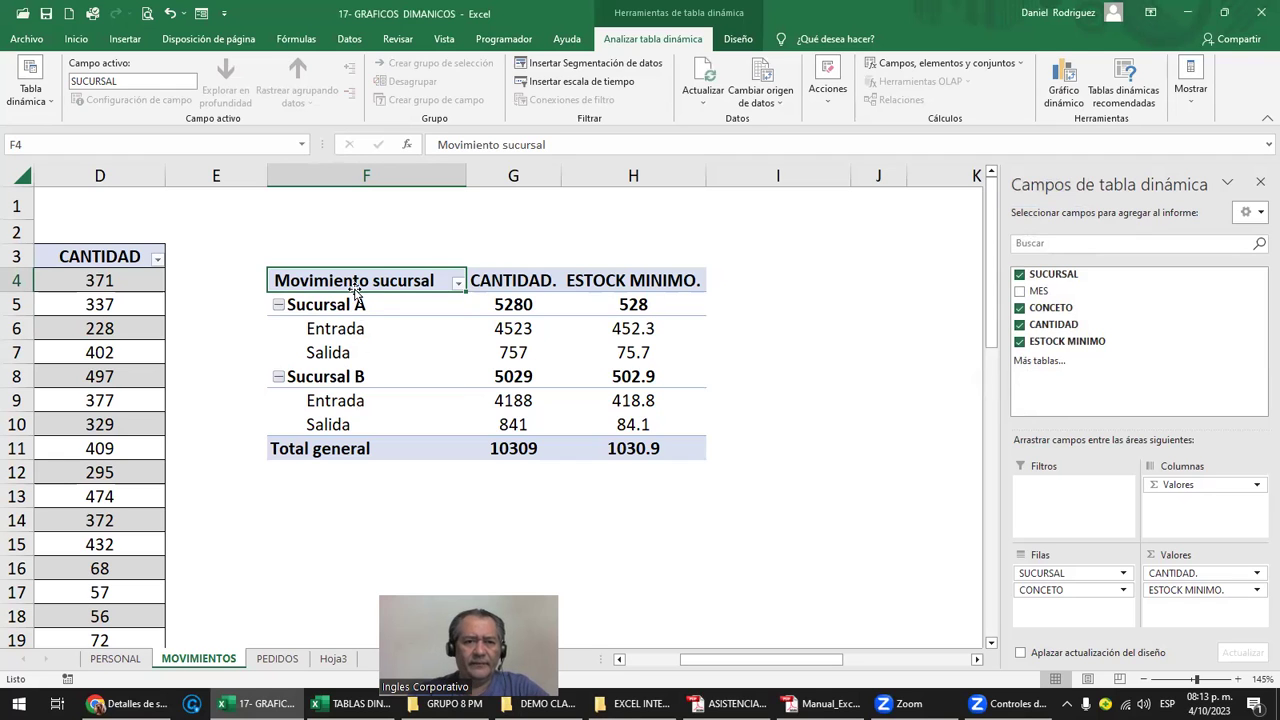
pyautogui.moveTo(355, 330); pyautogui.dragTo(356, 345)
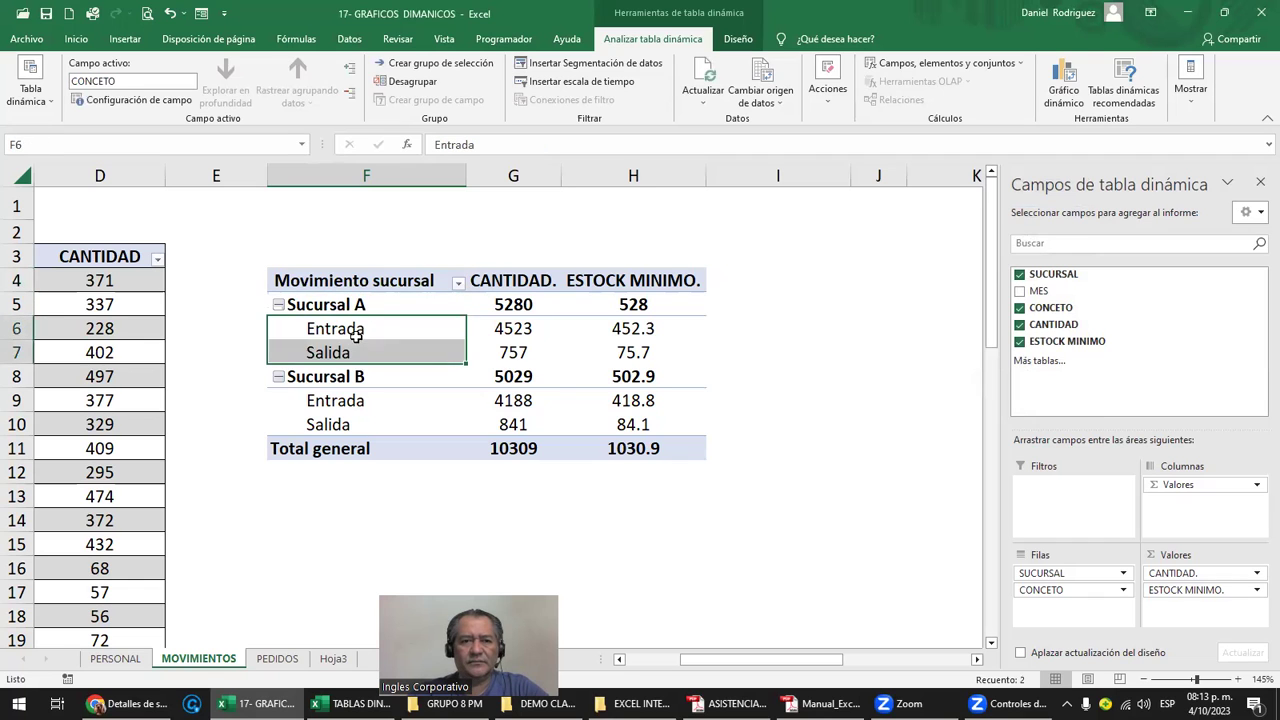
pyautogui.click(356, 331)
pyautogui.click(936, 64)
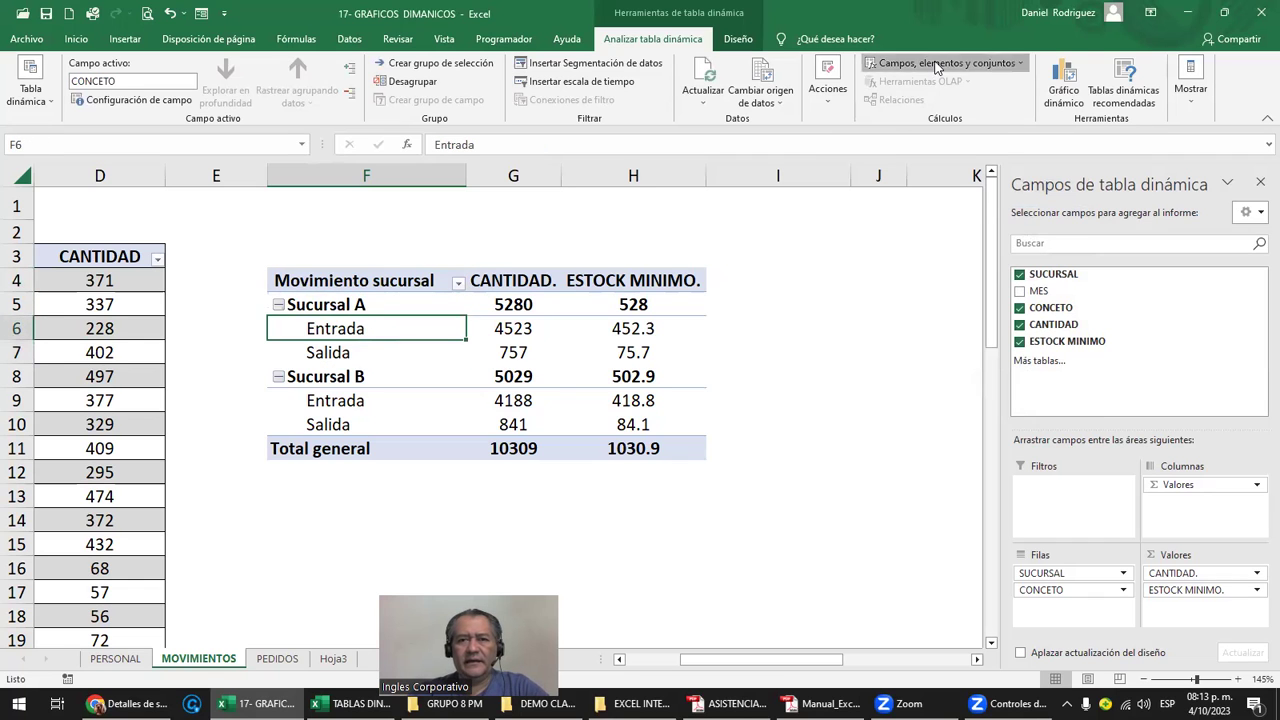
pyautogui.click(950, 101)
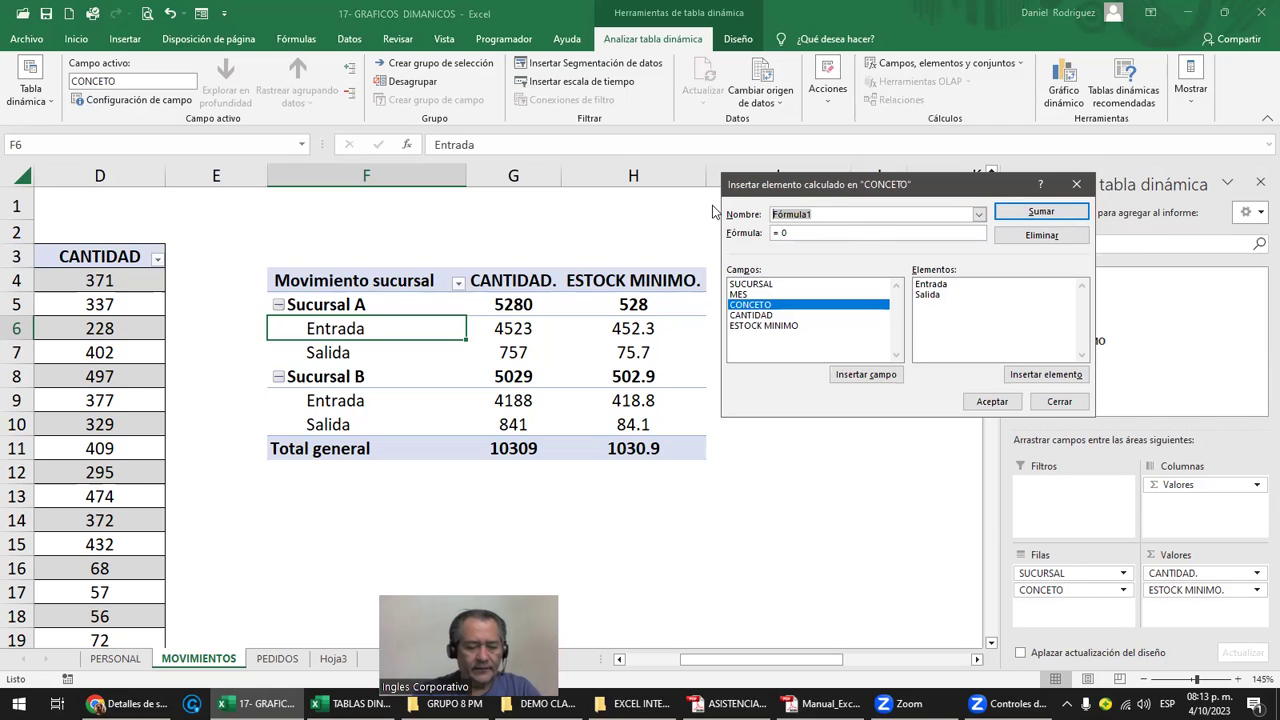
# Create CONCETO calculated item Saldo with formula = Entrada - Salida, click Sumar and Aceptar
pyautogui.write('Saldo')
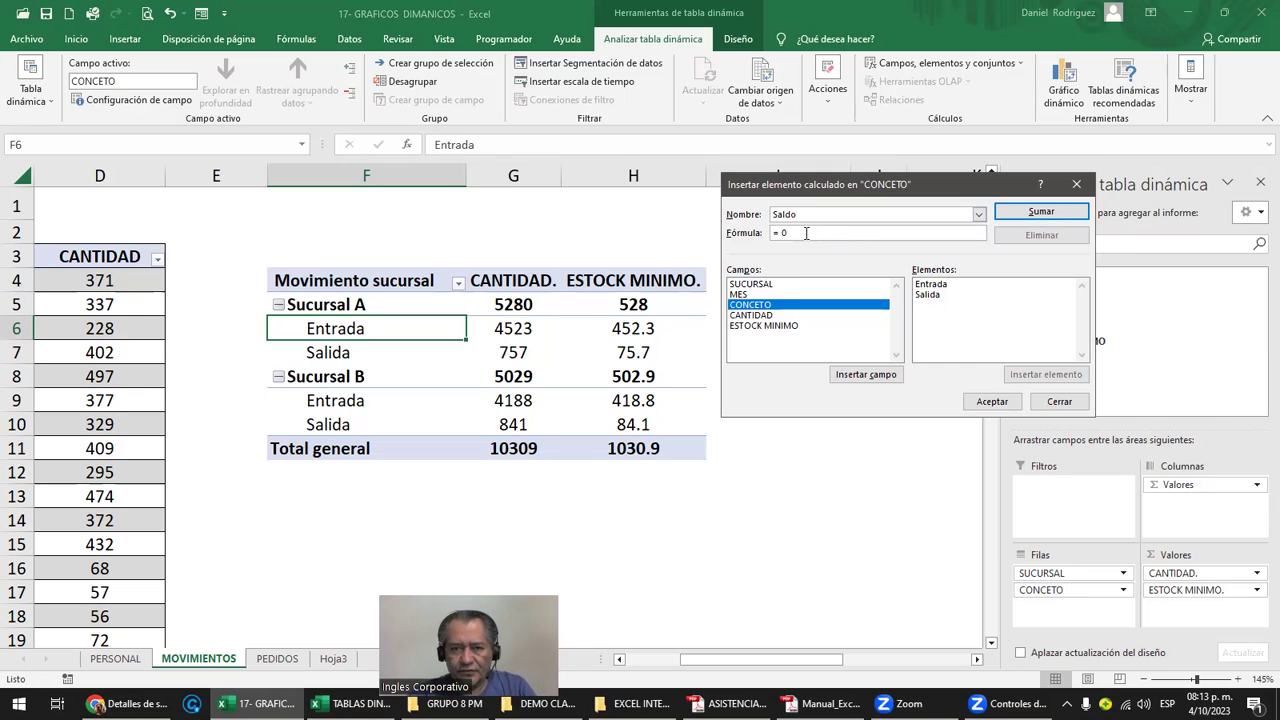
pyautogui.click(936, 285)
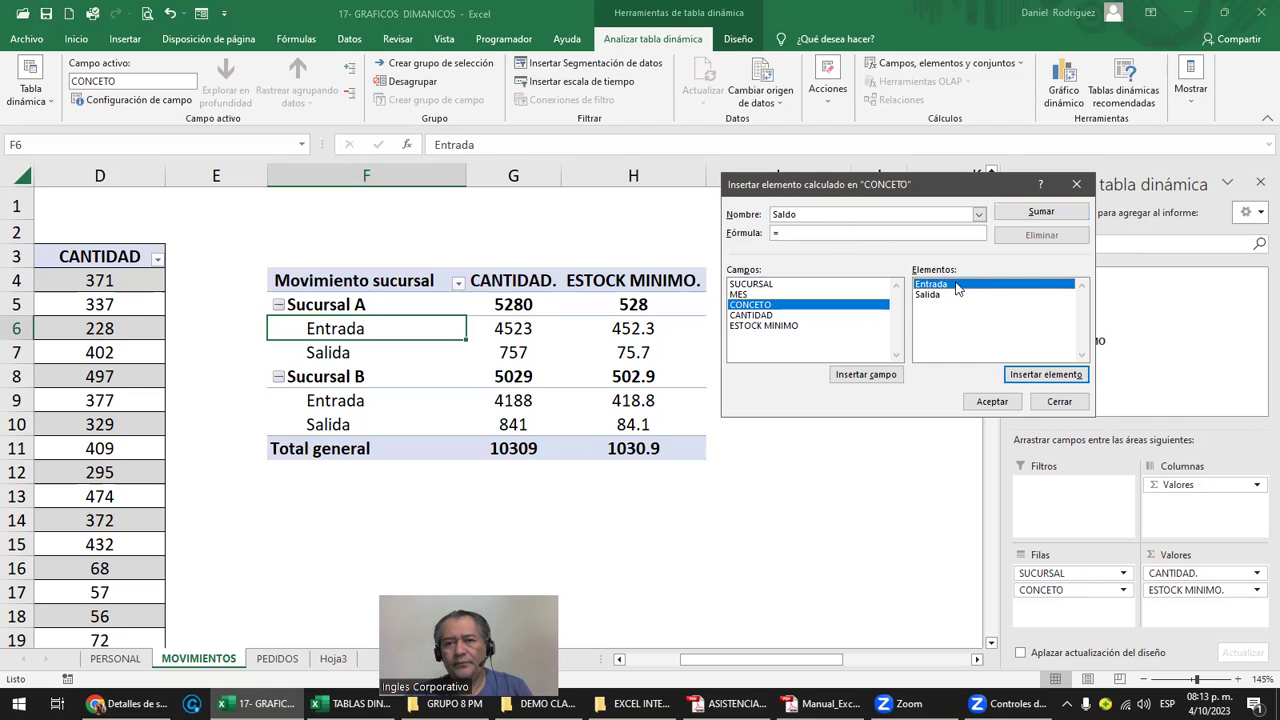
pyautogui.doubleClick(940, 286)
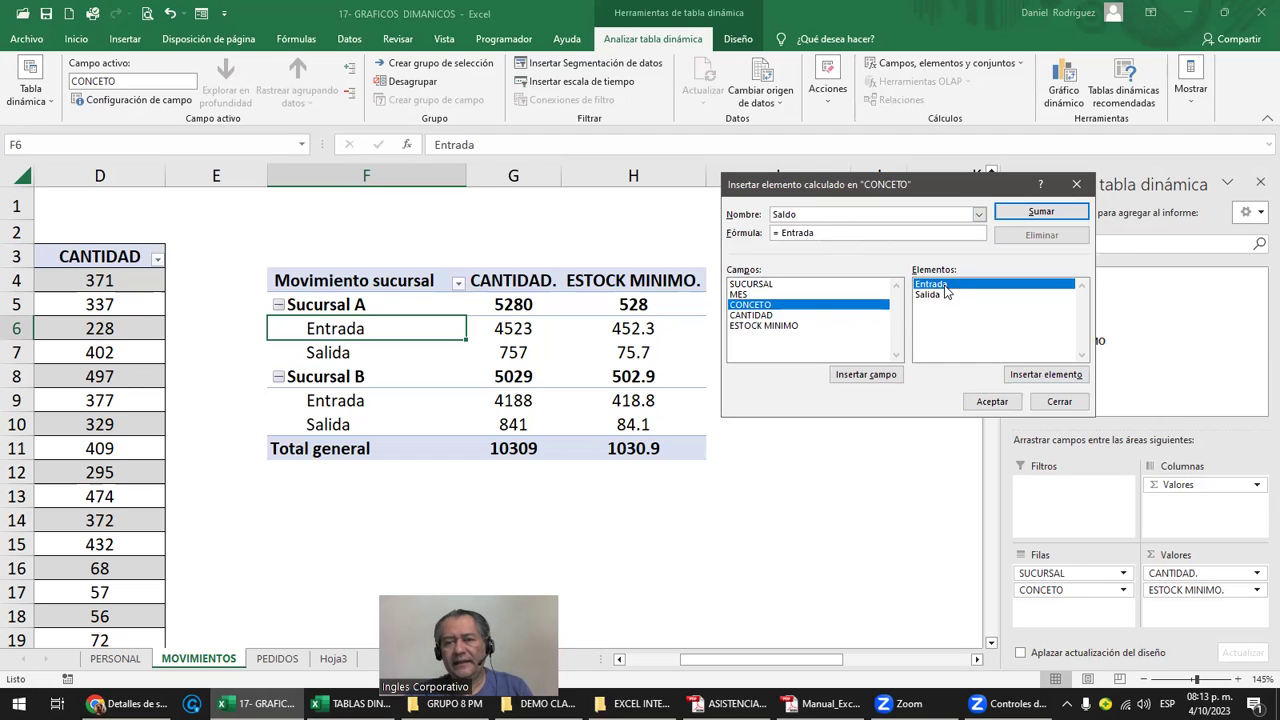
pyautogui.write(' -')
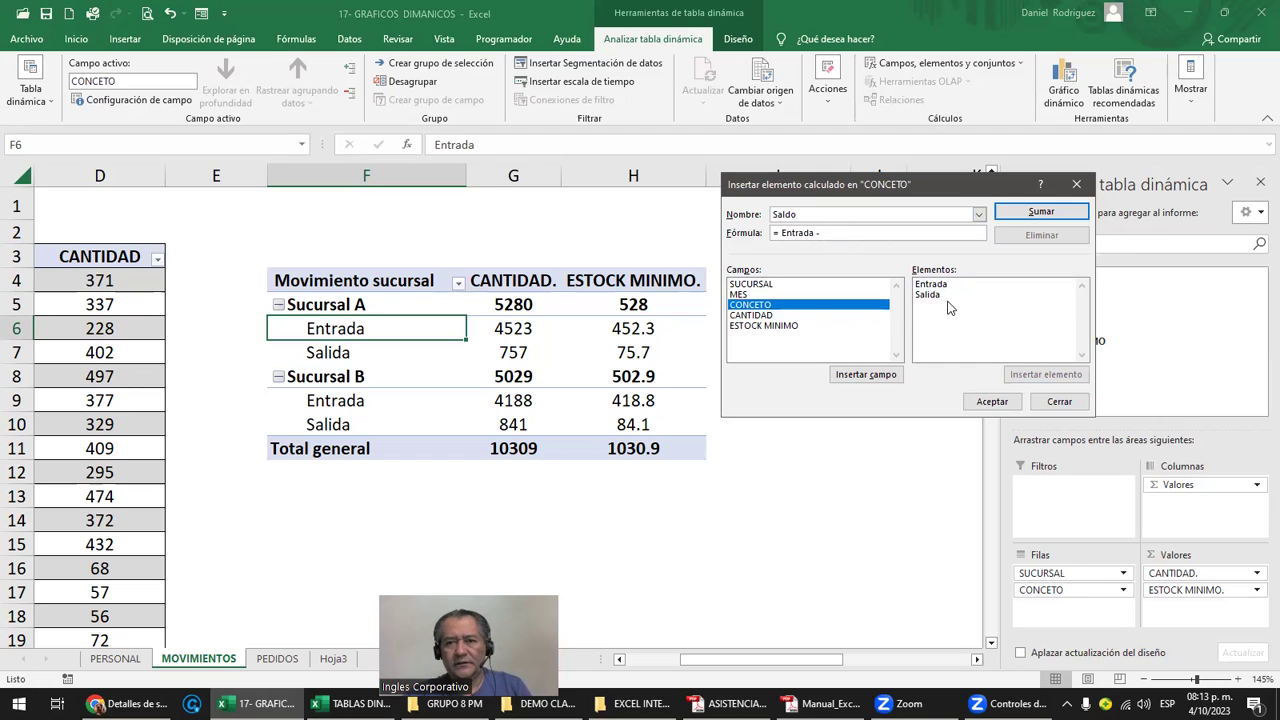
pyautogui.click(936, 296)
pyautogui.doubleClick(936, 296)
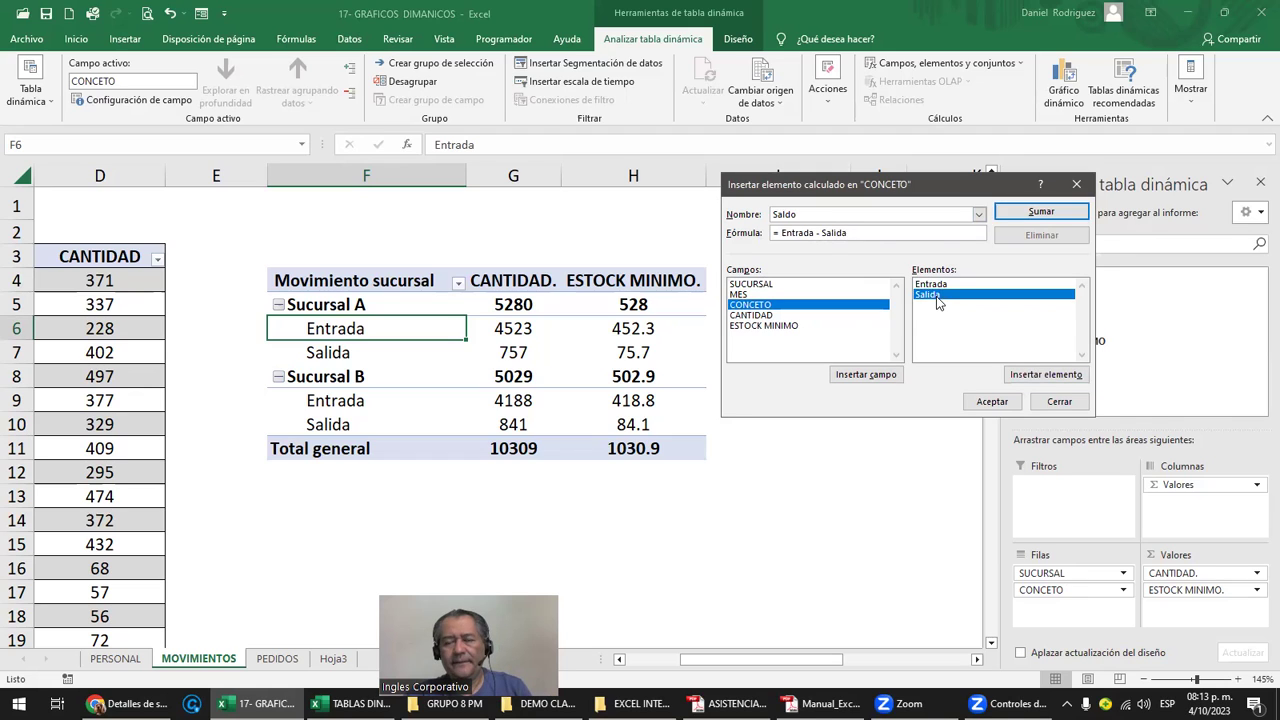
pyautogui.click(1020, 217)
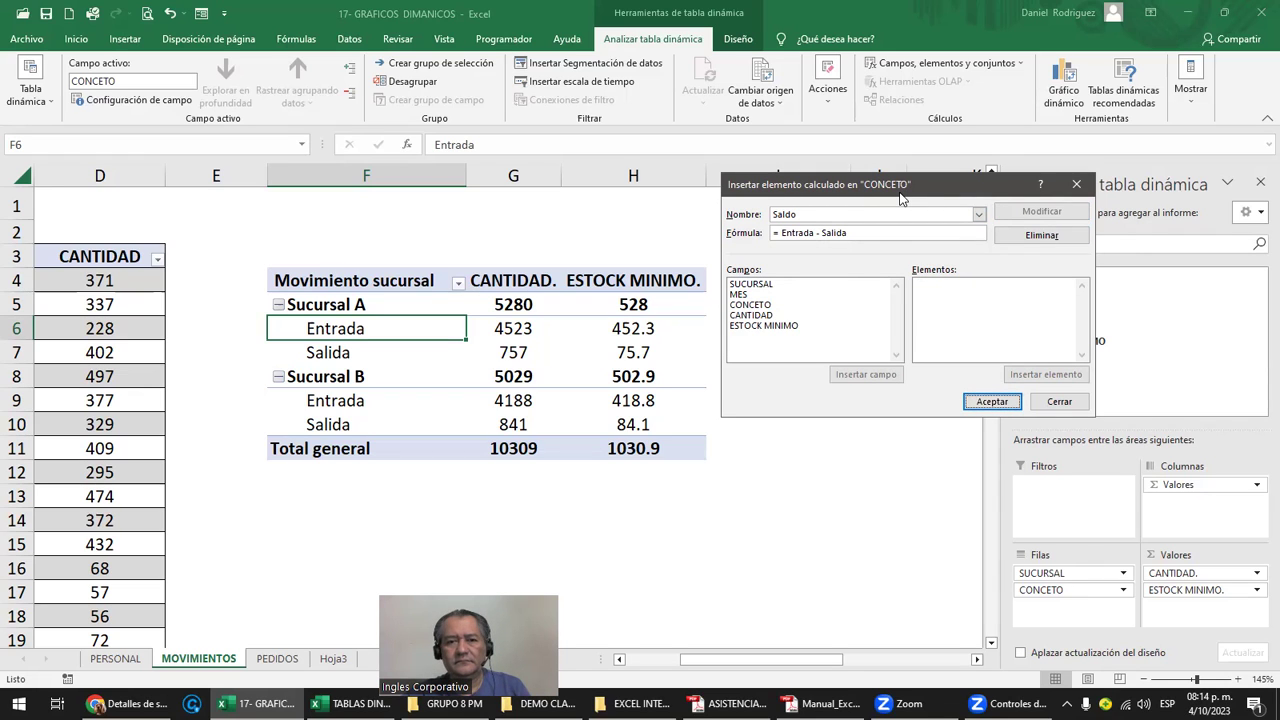
pyautogui.moveTo(904, 198); pyautogui.dragTo(904, 411)
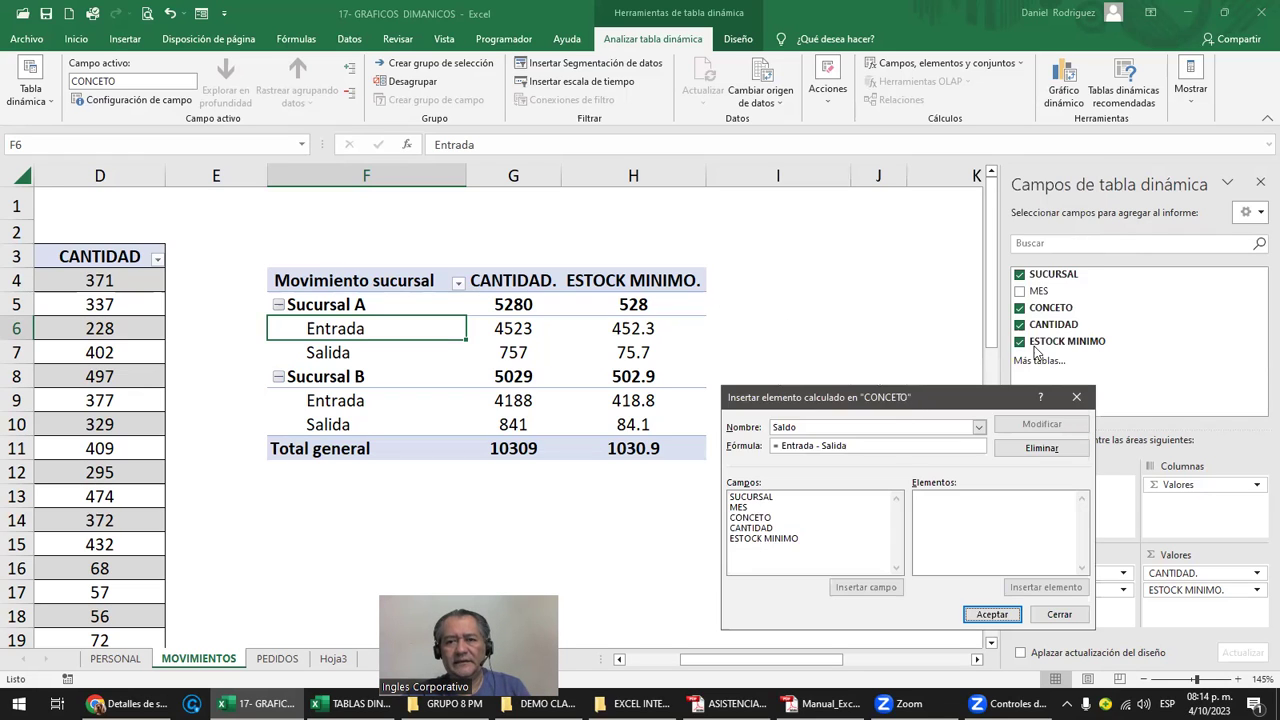
pyautogui.click(993, 615)
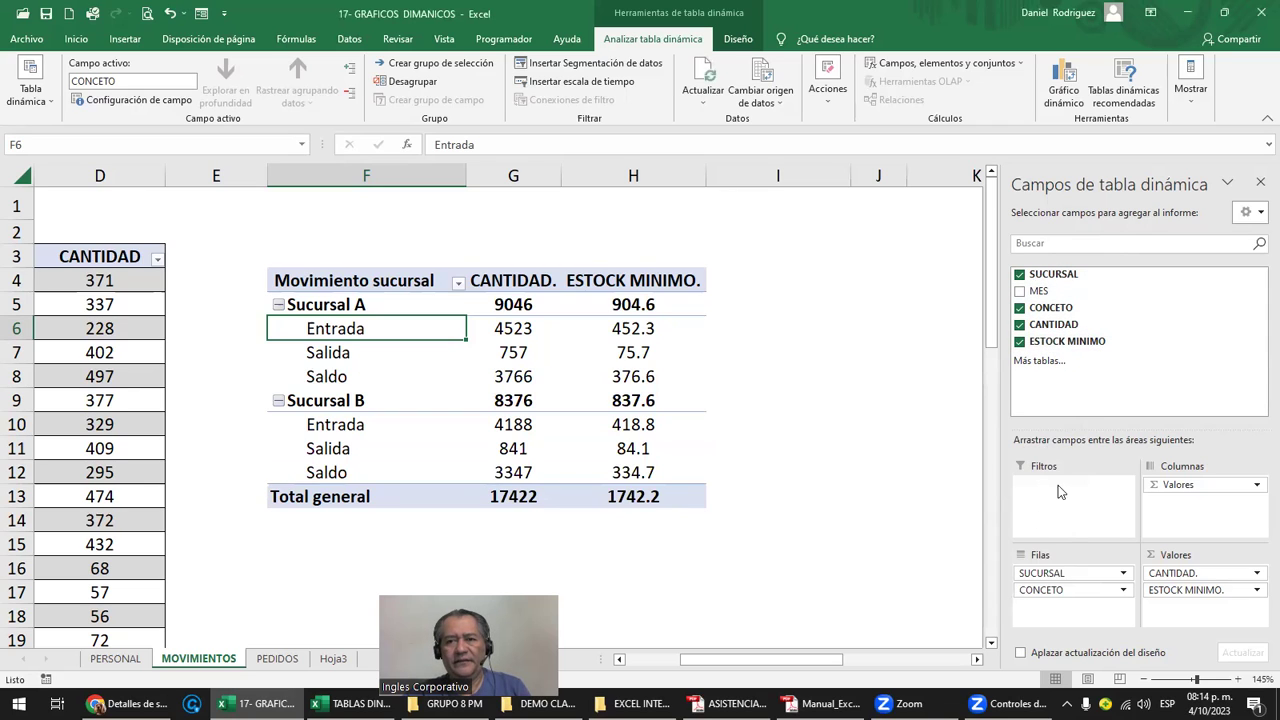
pyautogui.click(455, 384)
pyautogui.moveTo(455, 384); pyautogui.dragTo(600, 384)
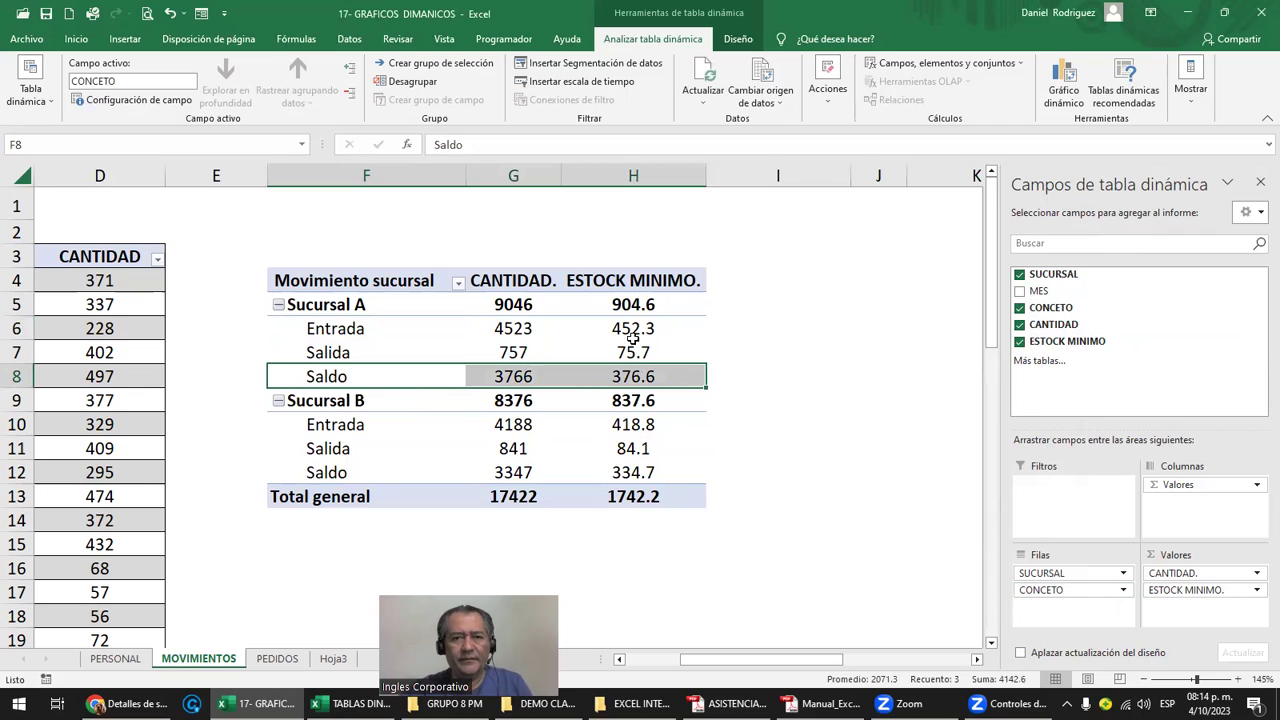
pyautogui.click(633, 378)
pyautogui.click(515, 379)
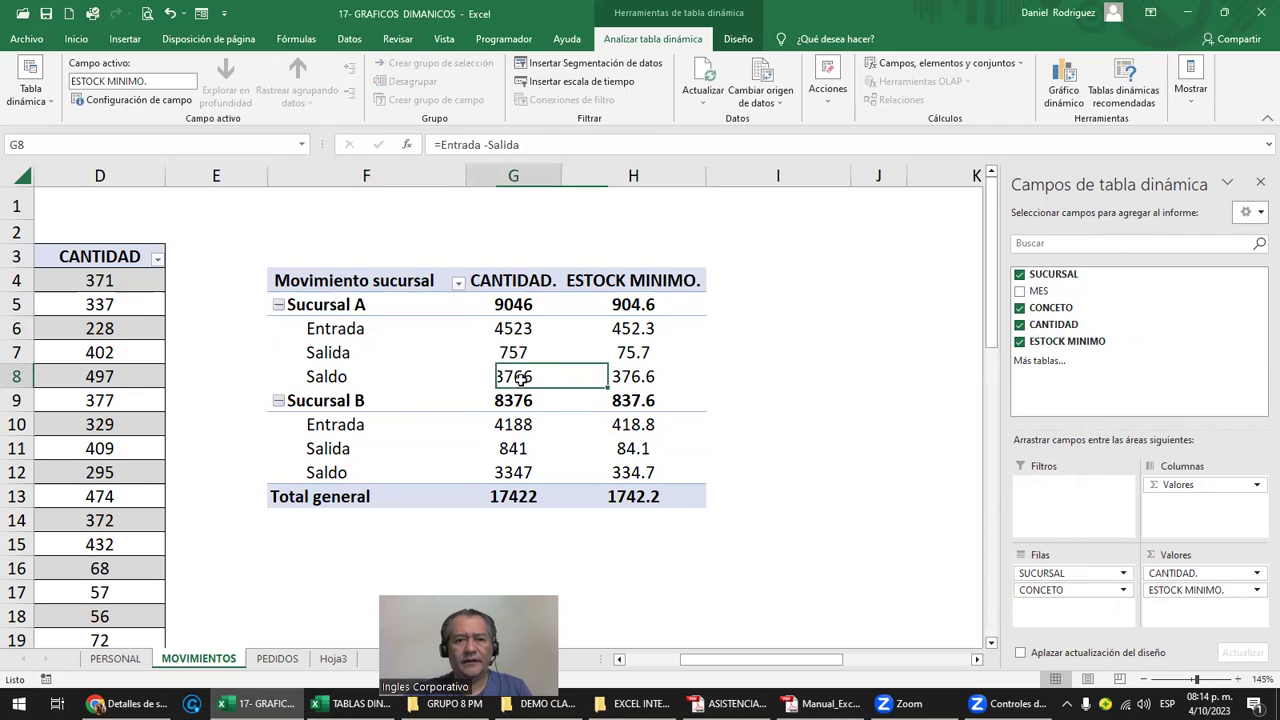
pyautogui.click(638, 381)
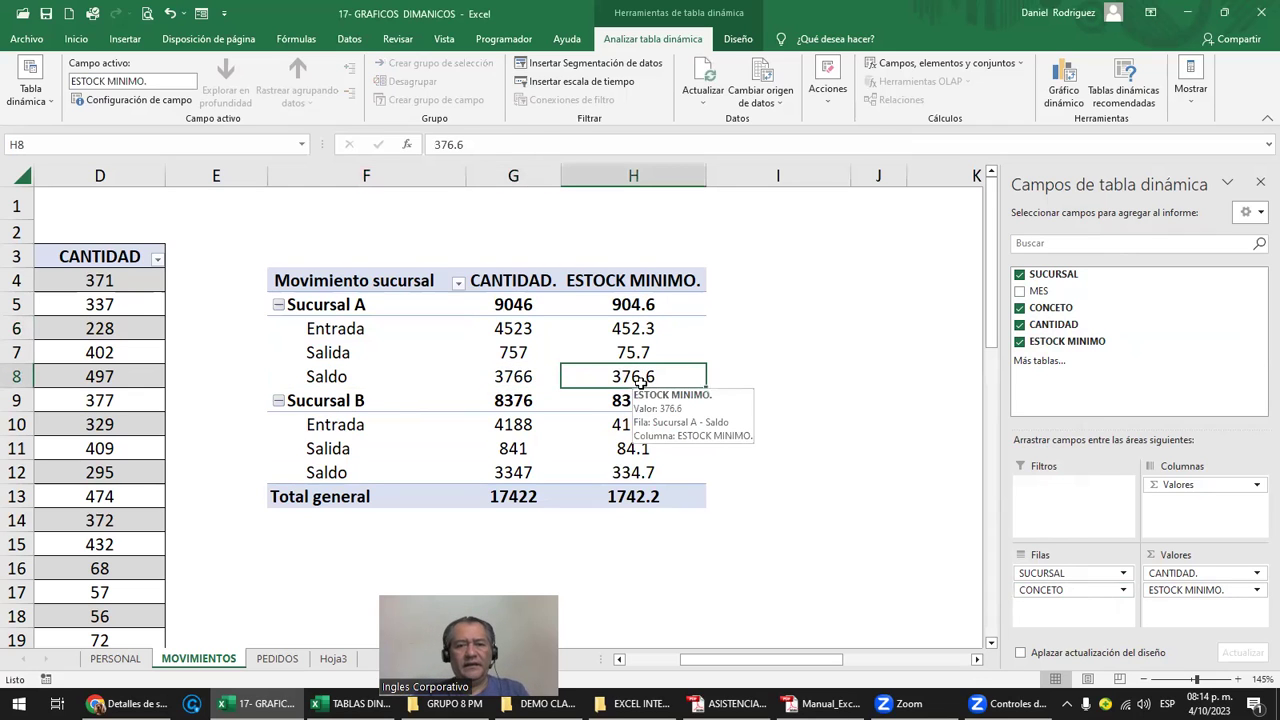
pyautogui.click(510, 336)
pyautogui.moveTo(510, 336); pyautogui.dragTo(510, 350)
pyautogui.click(510, 376)
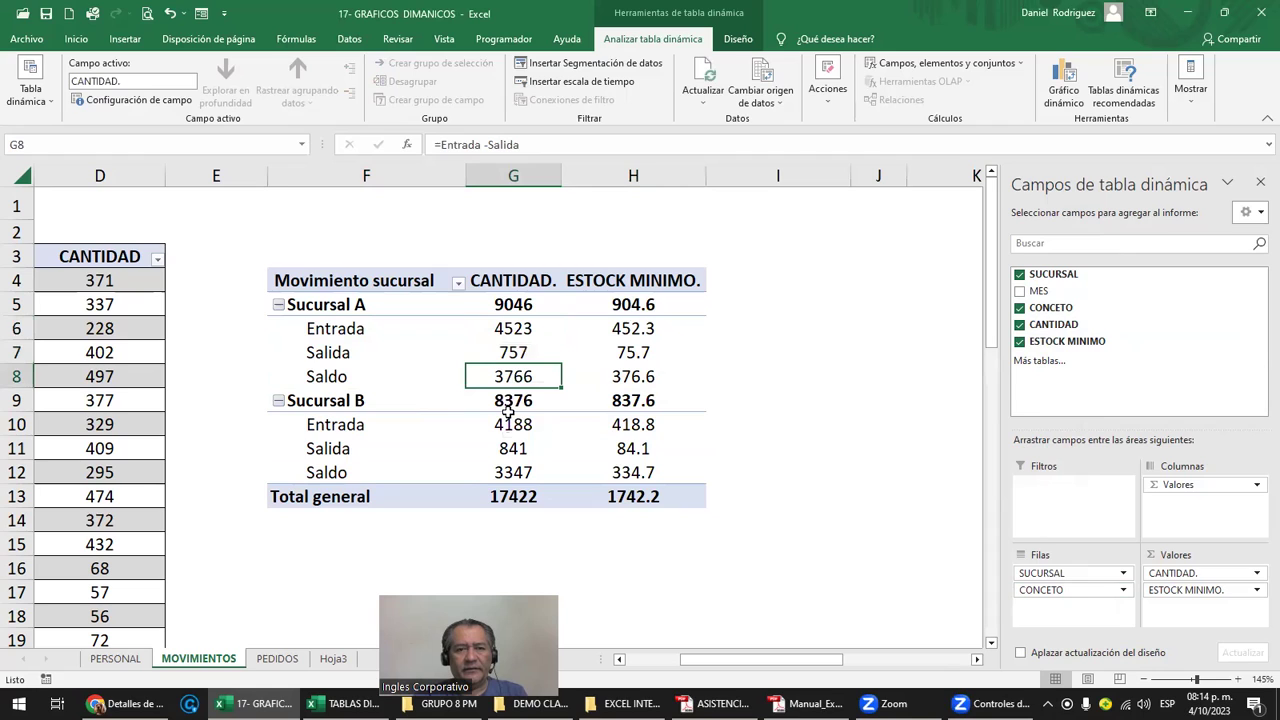
pyautogui.click(500, 472)
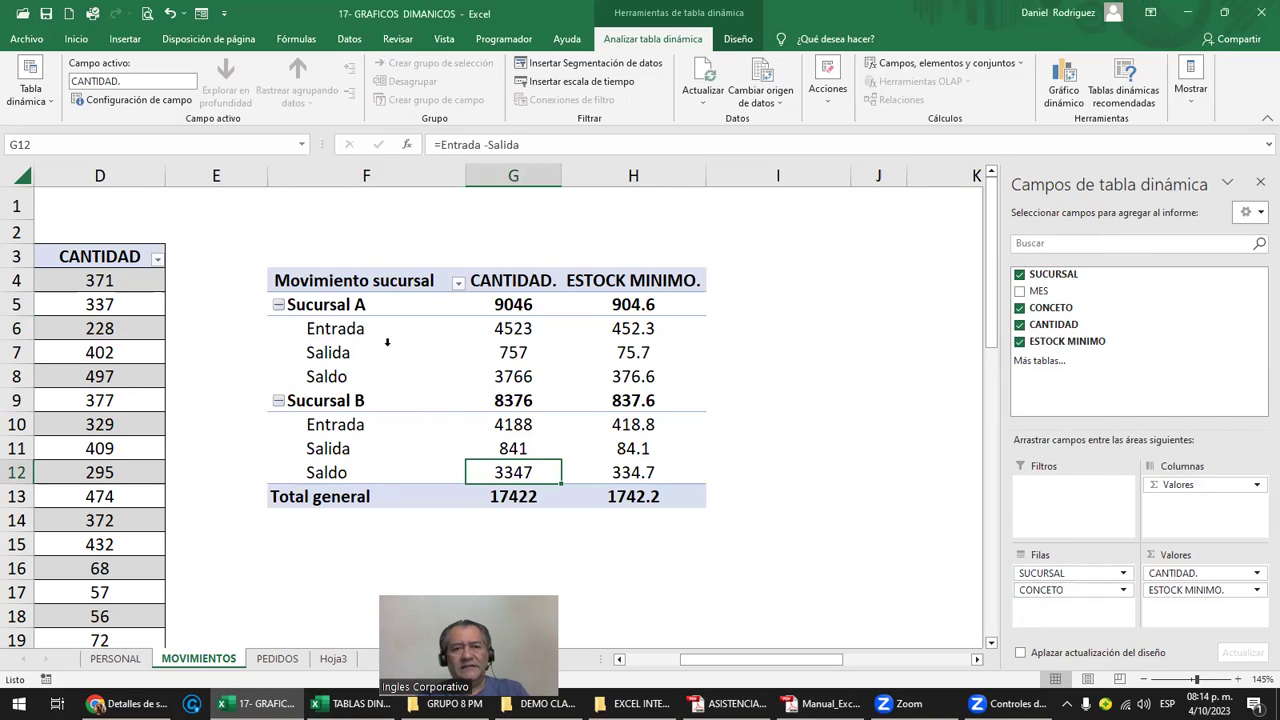
pyautogui.click(365, 282)
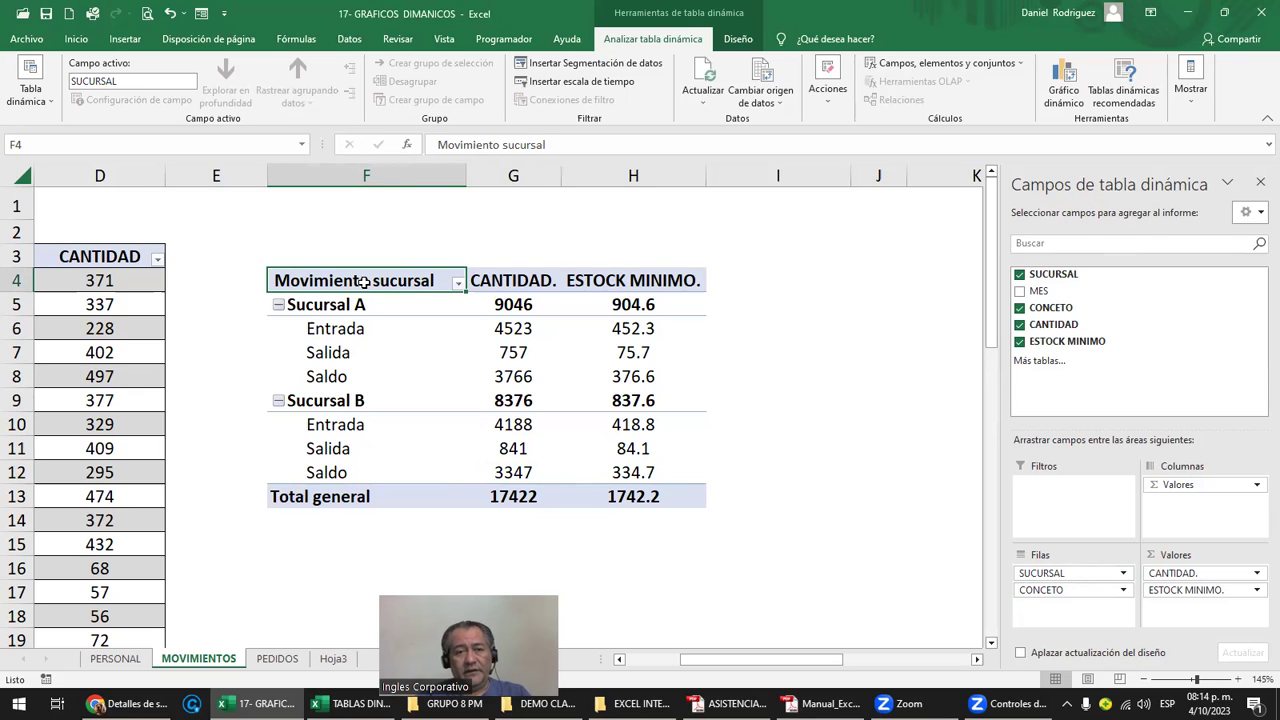
# Create SUCURSAL calculated item 'Diferecia A - B' with formula ='Sucursal A' - 'Sucursal B'
pyautogui.click(928, 64)
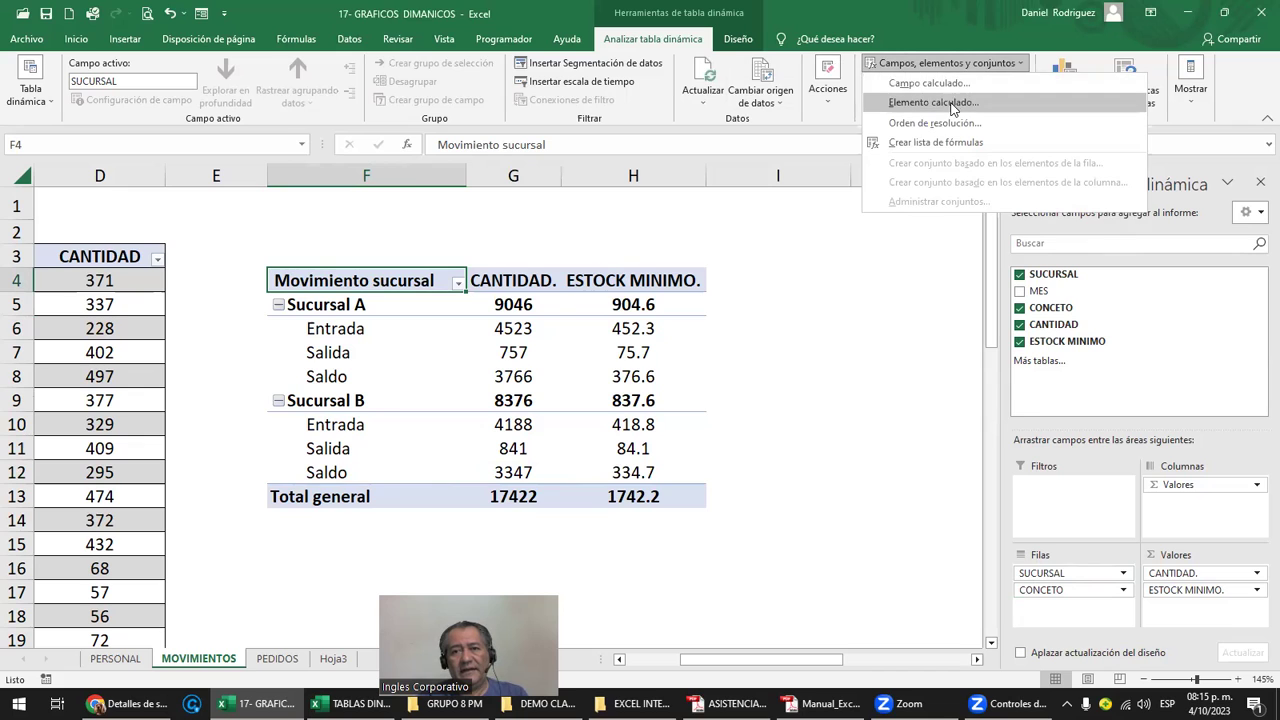
pyautogui.click(944, 103)
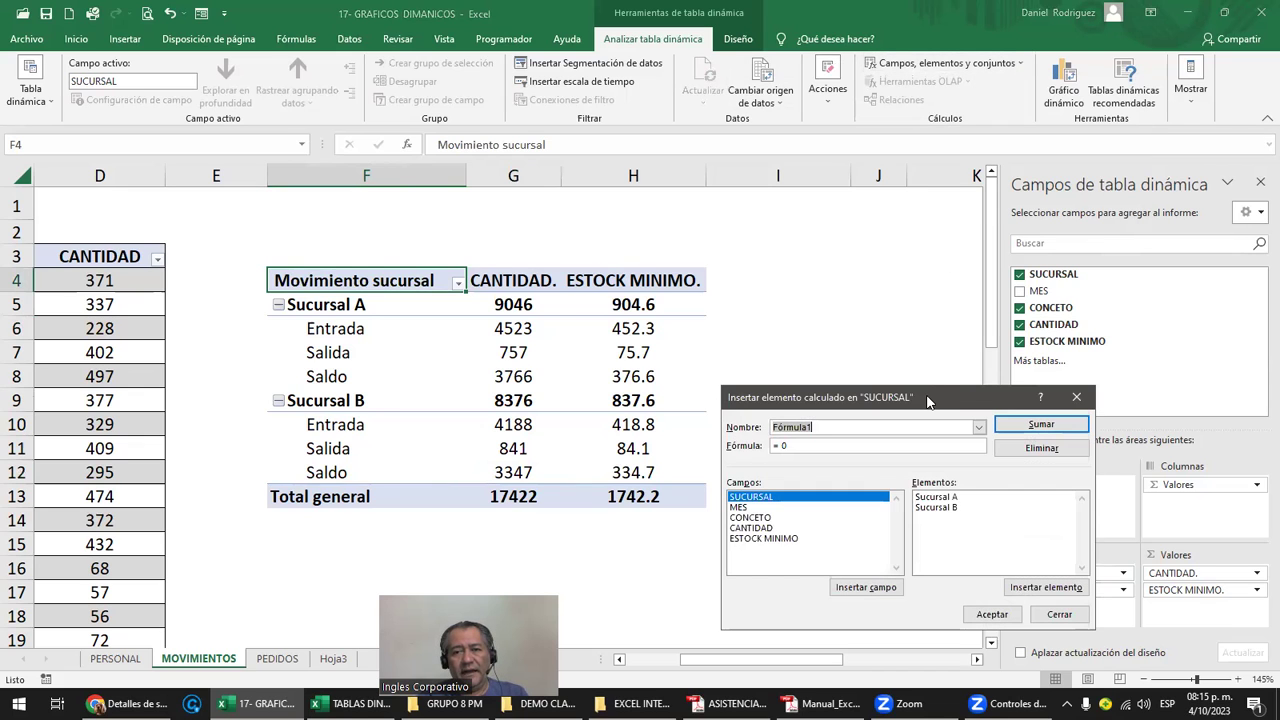
pyautogui.moveTo(928, 401); pyautogui.dragTo(910, 257)
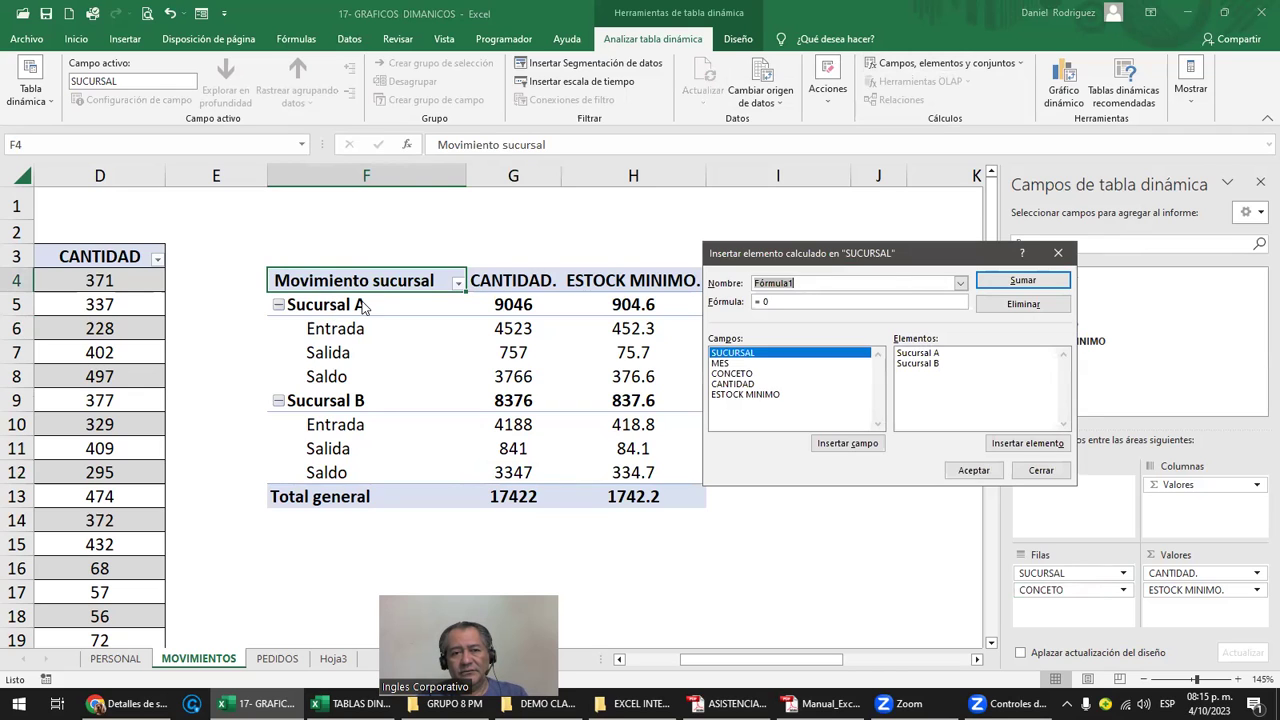
pyautogui.click(761, 284)
pyautogui.doubleClick(761, 284)
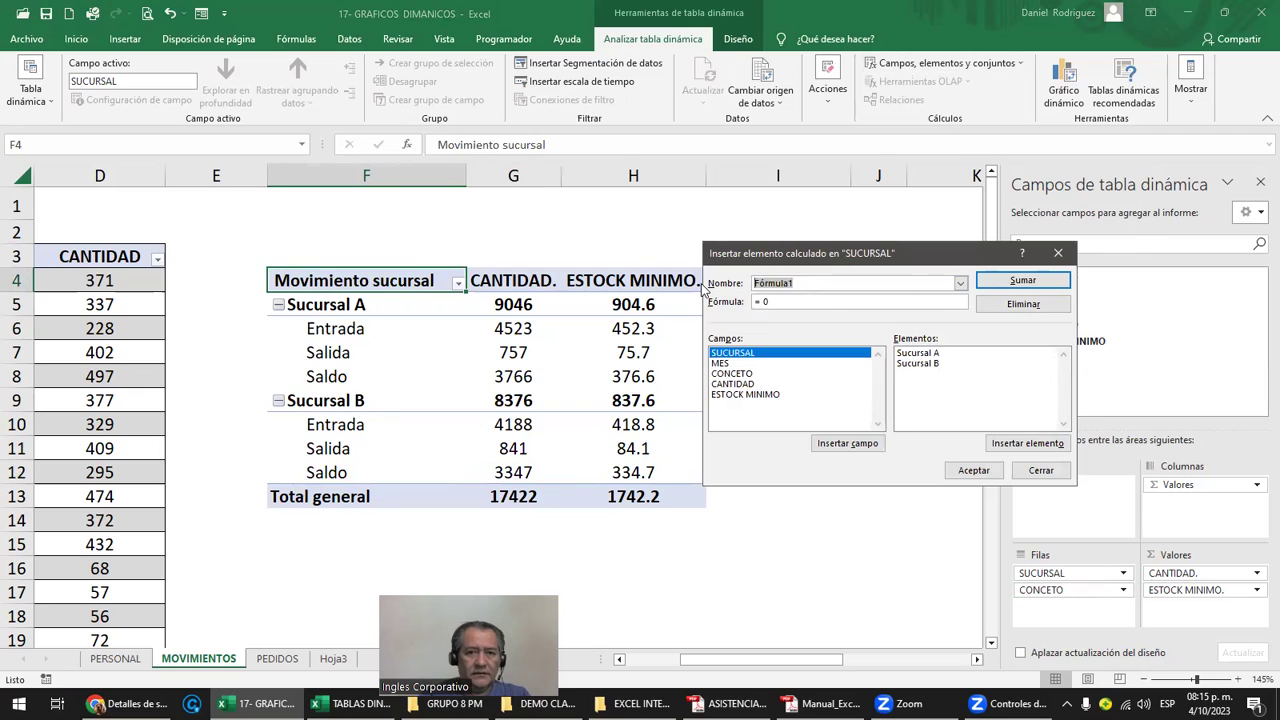
pyautogui.write('Diferecia A - B')
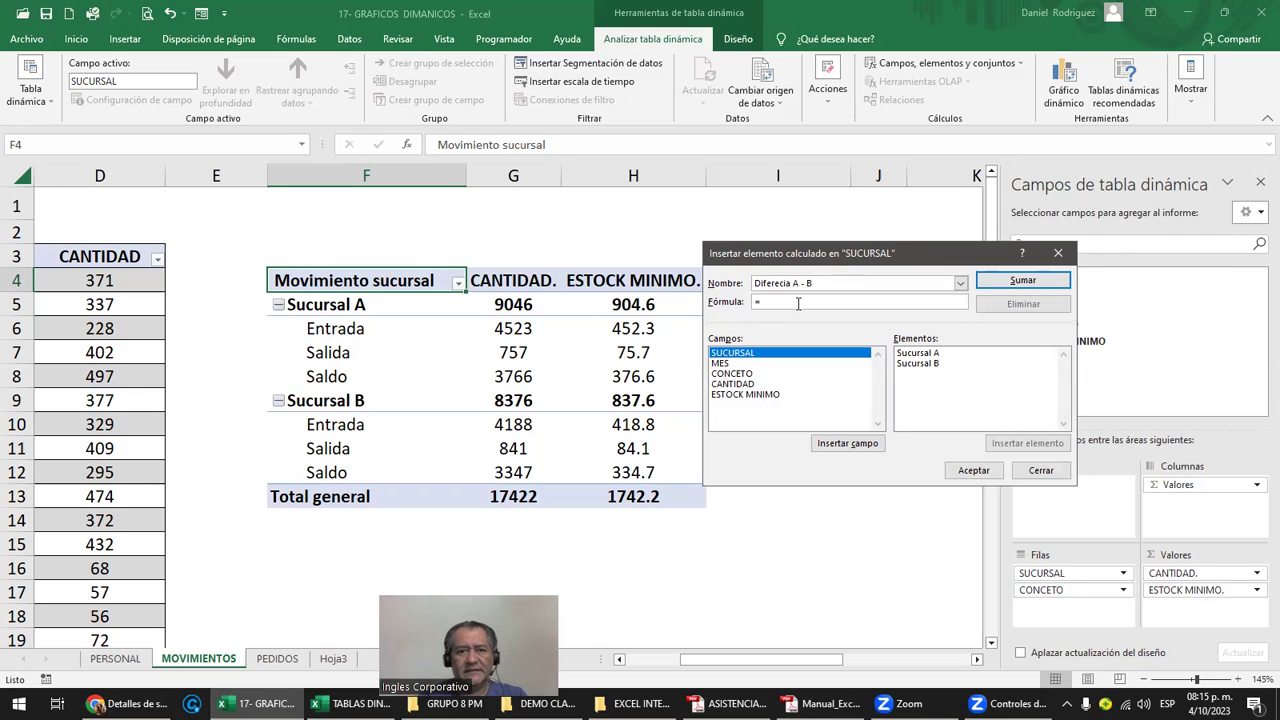
pyautogui.doubleClick(931, 355)
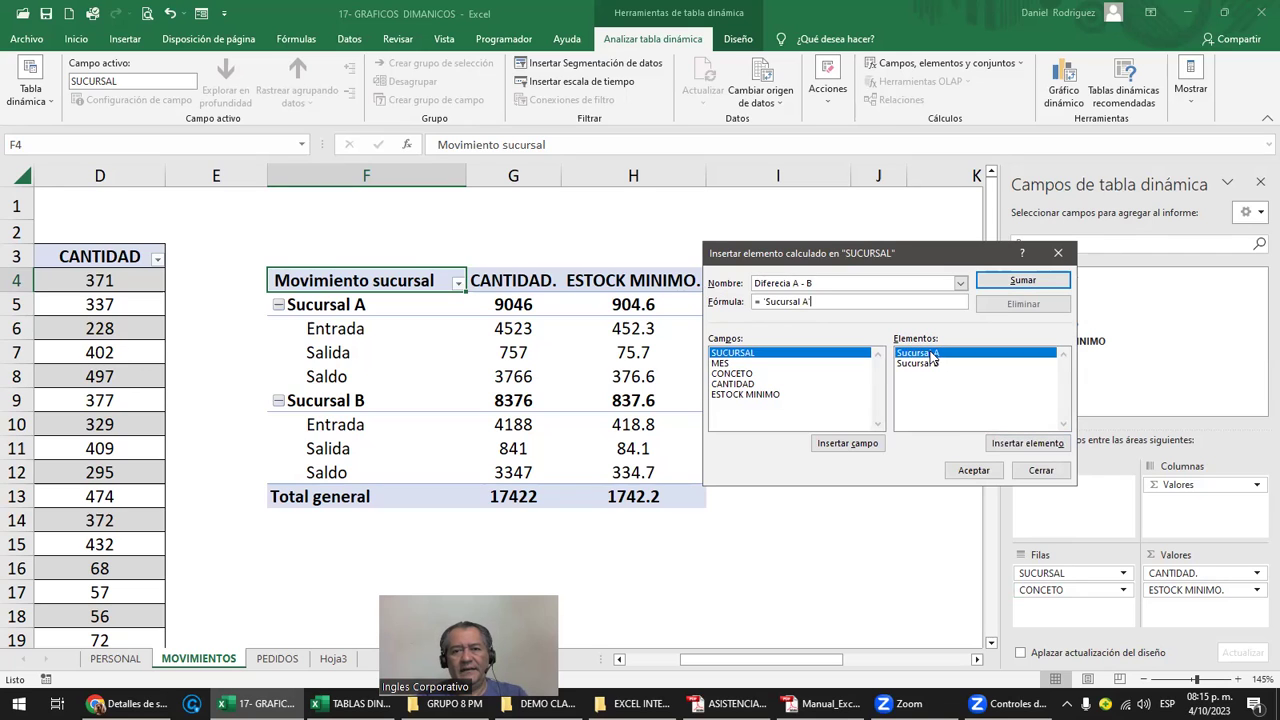
pyautogui.write(' -')
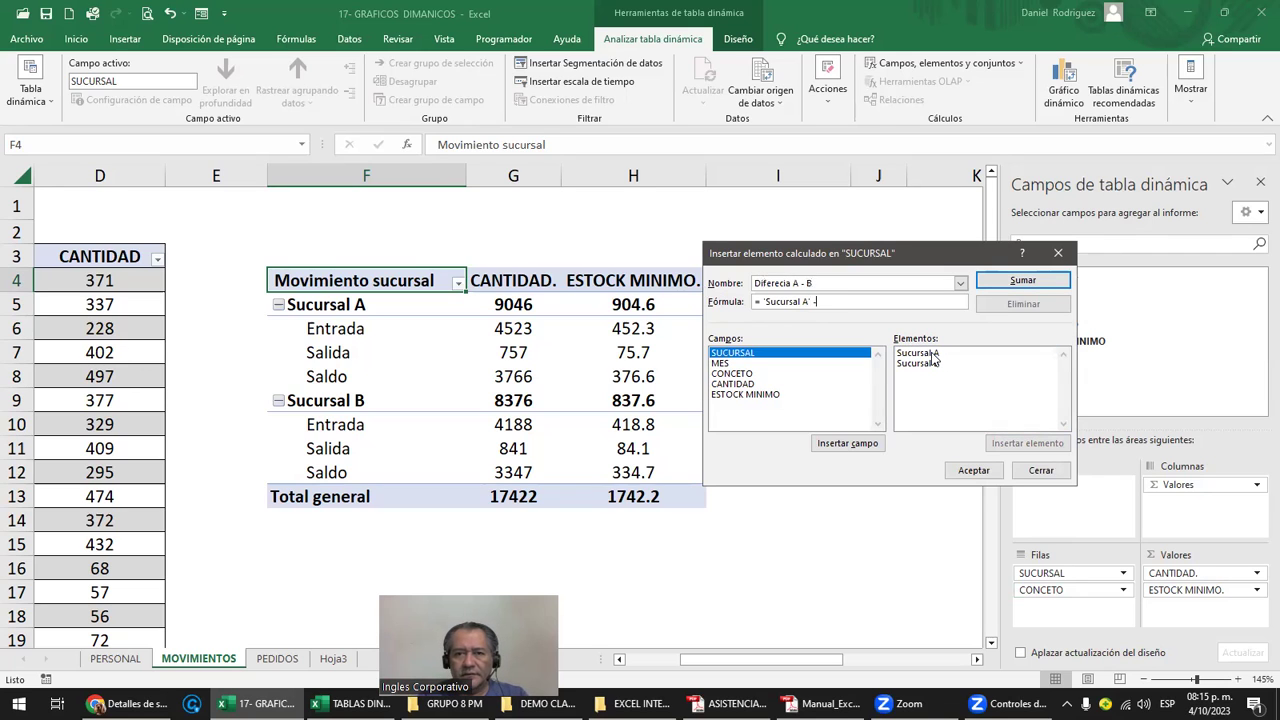
pyautogui.doubleClick(929, 364)
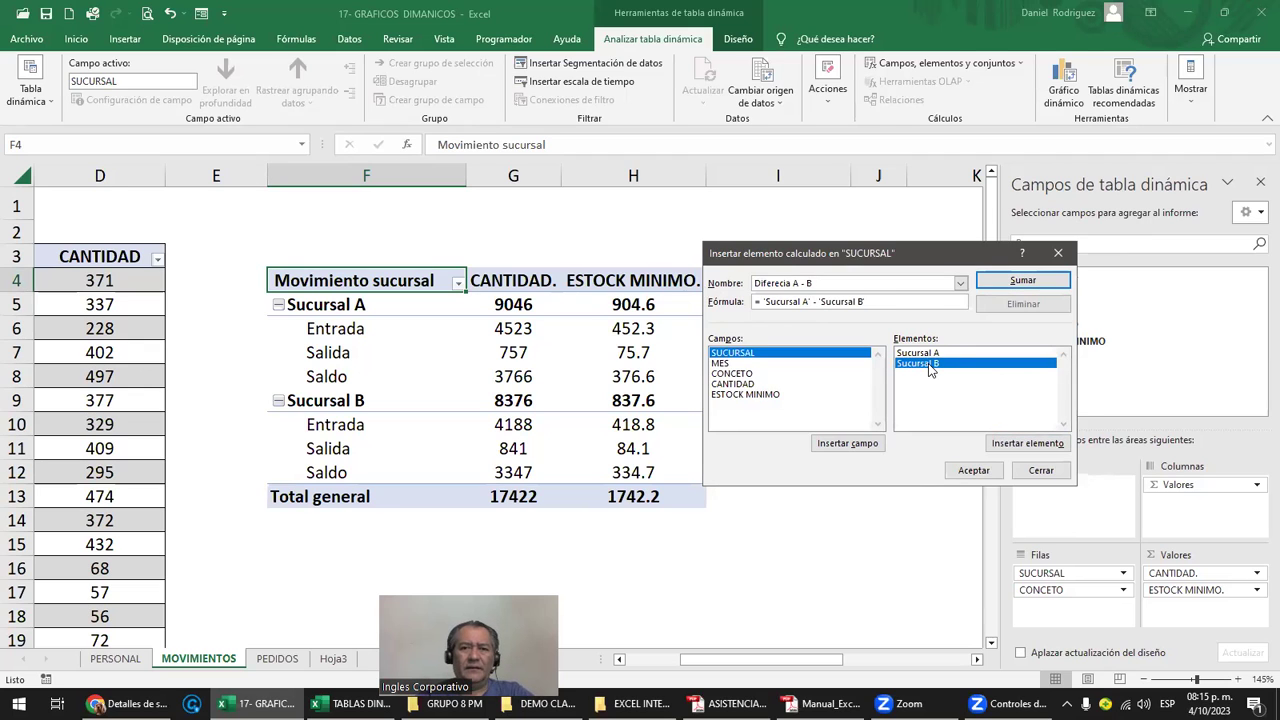
pyautogui.click(973, 471)
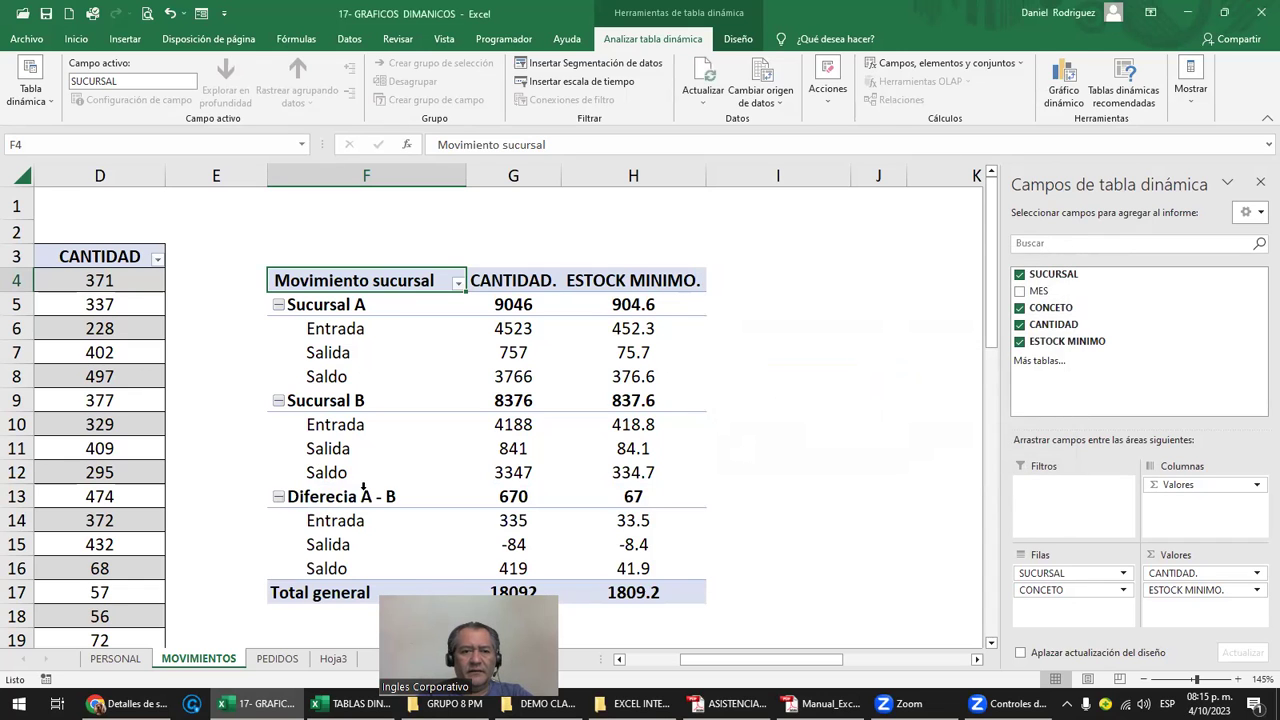
pyautogui.click(326, 498)
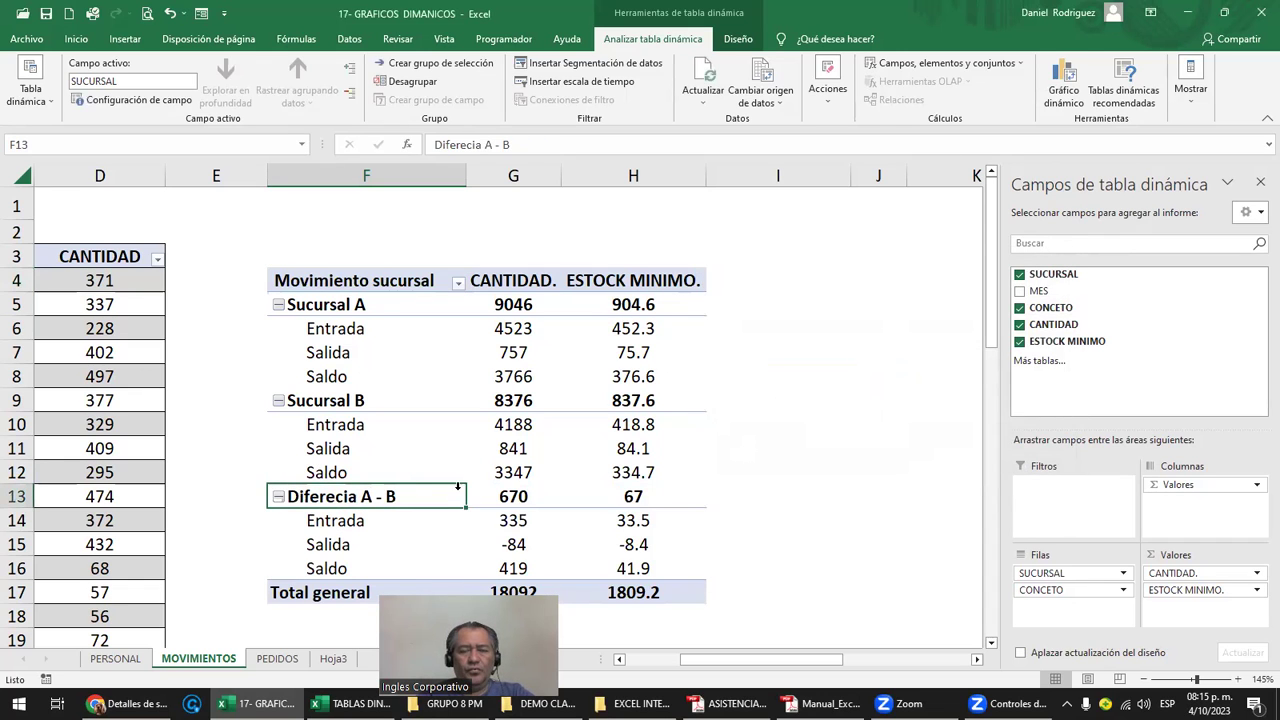
pyautogui.scroll(-1, 586, 491)
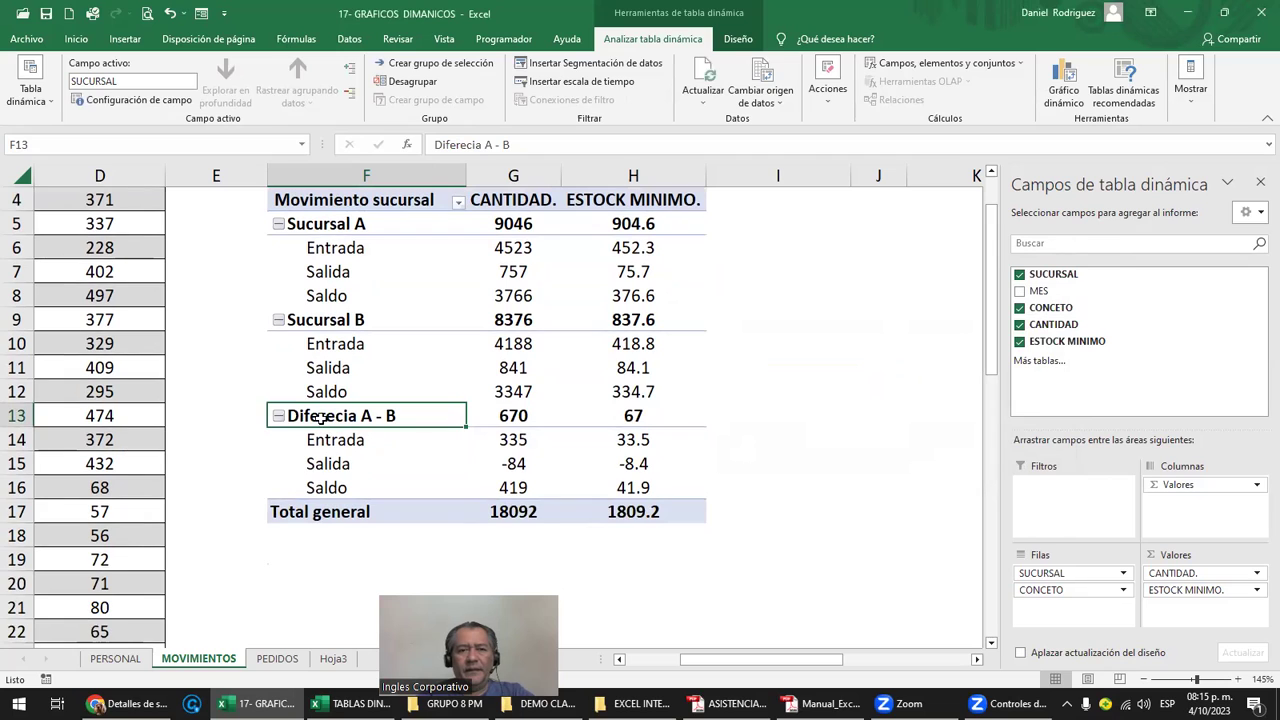
pyautogui.moveTo(316, 418); pyautogui.dragTo(625, 427)
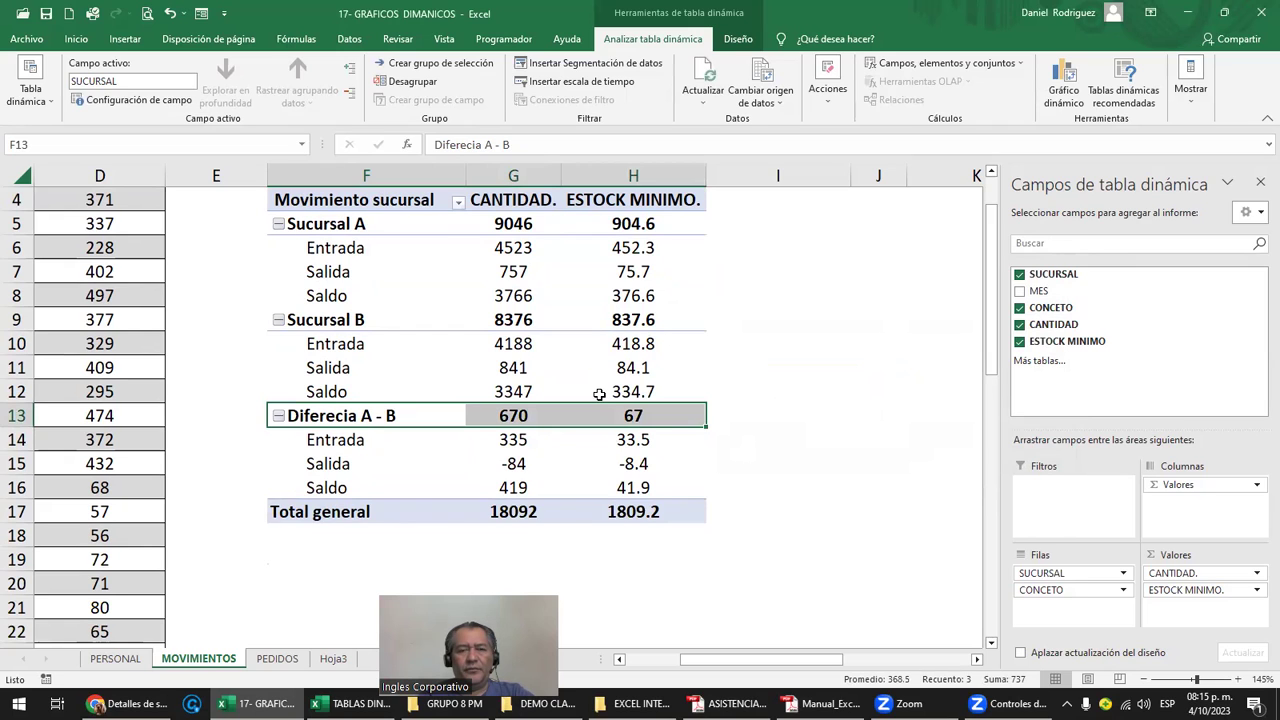
pyautogui.click(355, 445)
pyautogui.moveTo(331, 488); pyautogui.dragTo(590, 488)
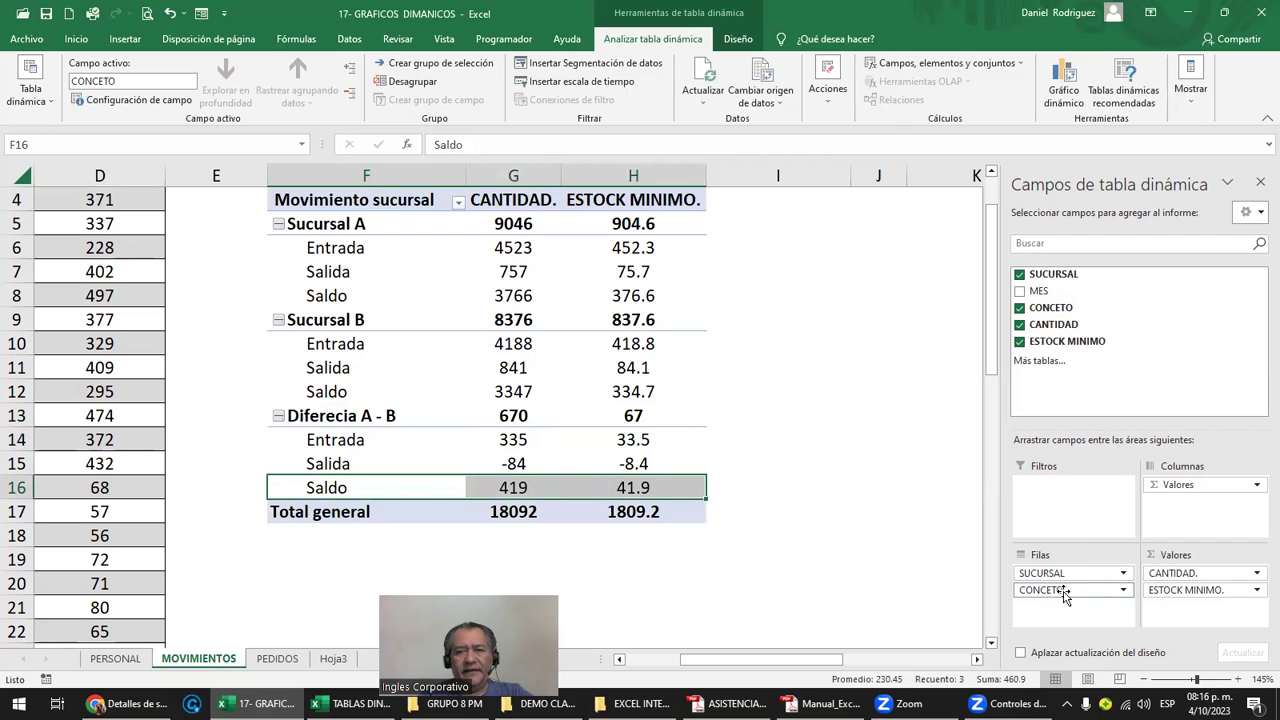
pyautogui.click(833, 433)
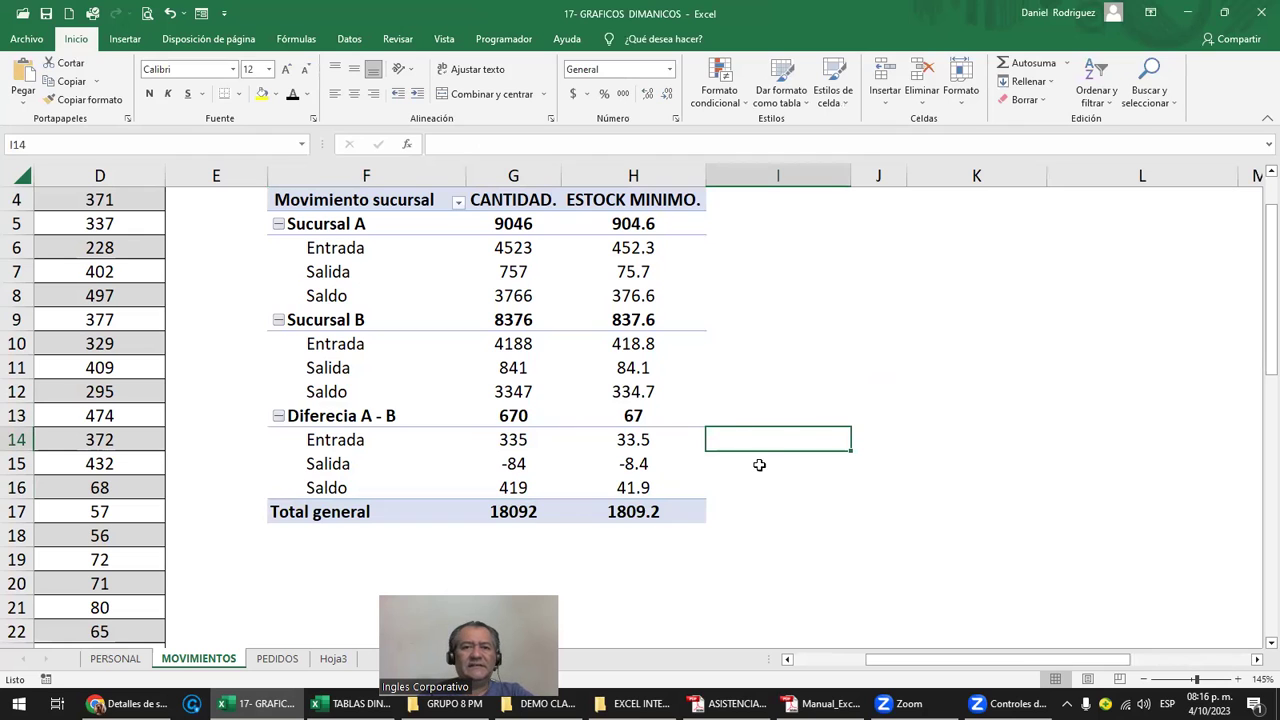
pyautogui.scroll(1, 768, 463)
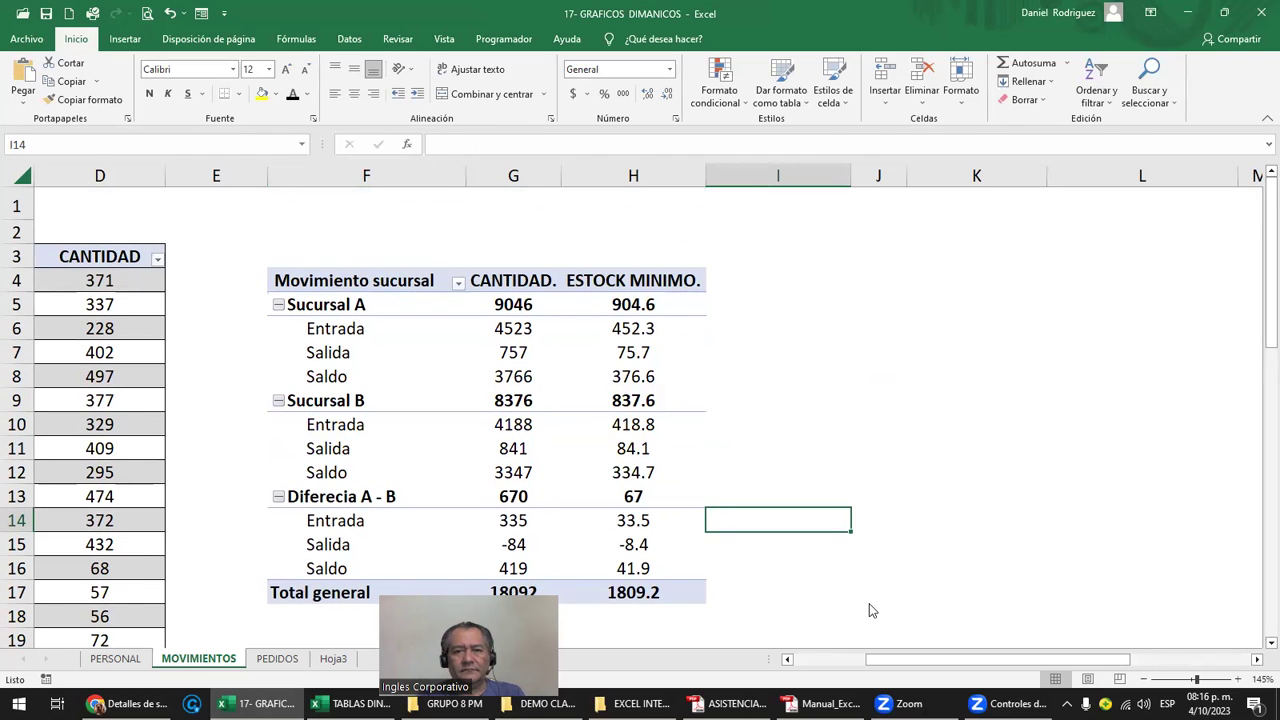
pyautogui.click(634, 175)
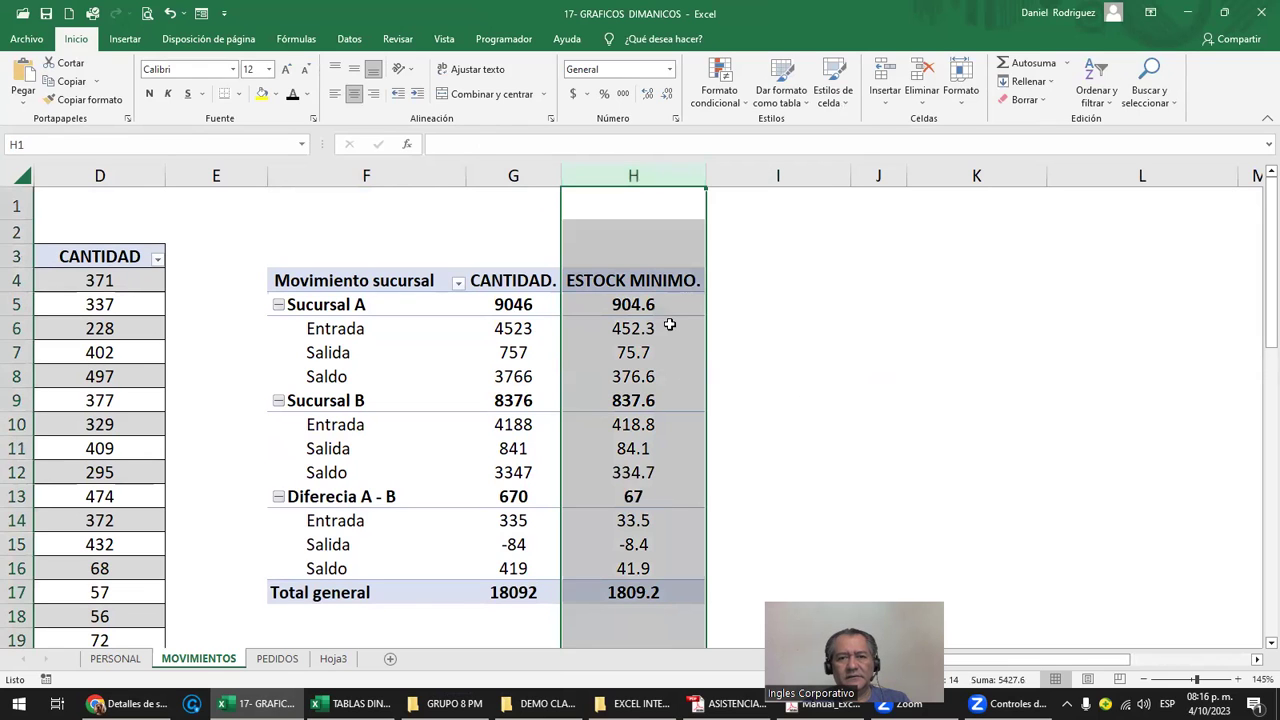
# Apply yellow fill to the ESTOCK MINIMO. values and green fill to all Saldo rows
pyautogui.moveTo(647, 284); pyautogui.dragTo(647, 592)
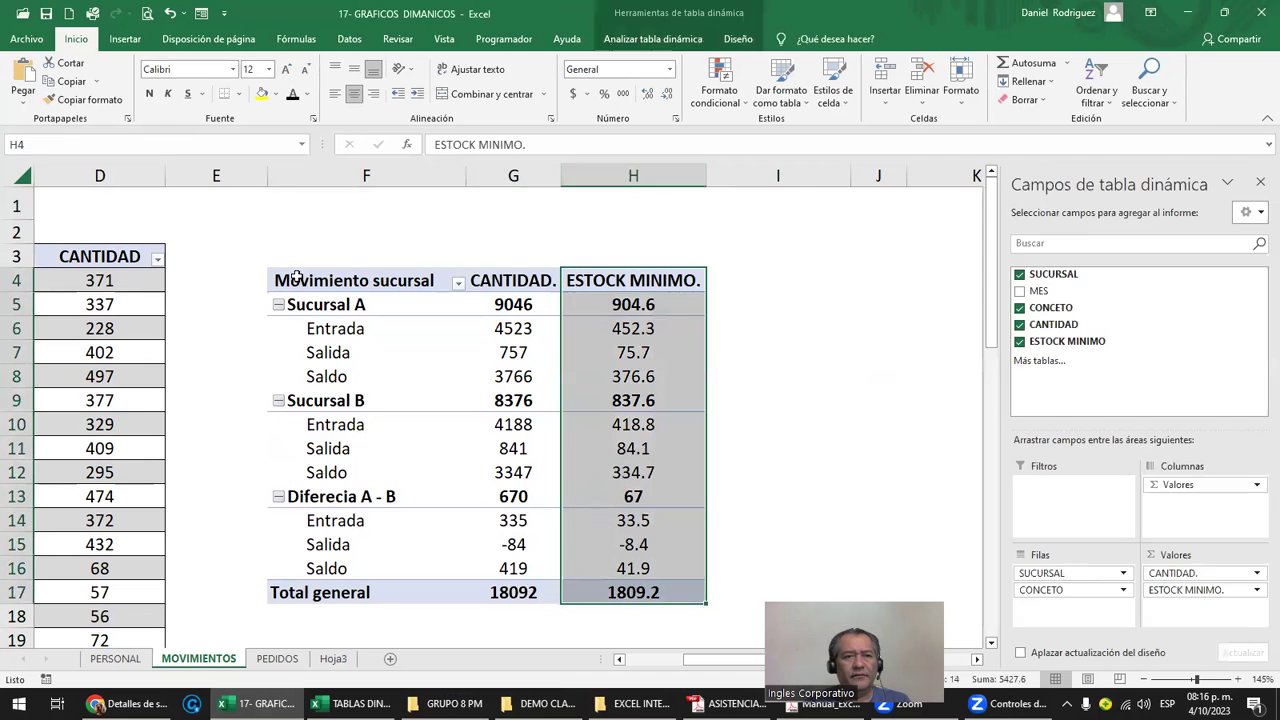
pyautogui.click(262, 94)
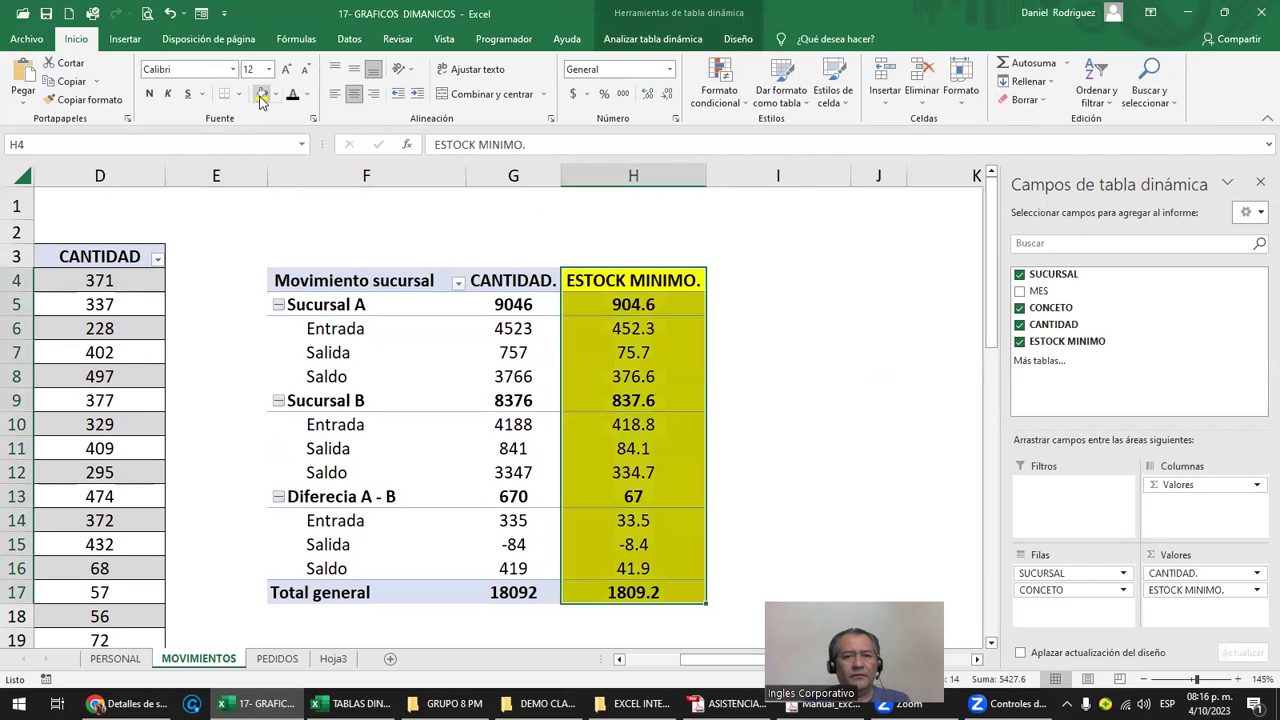
pyautogui.click(272, 376)
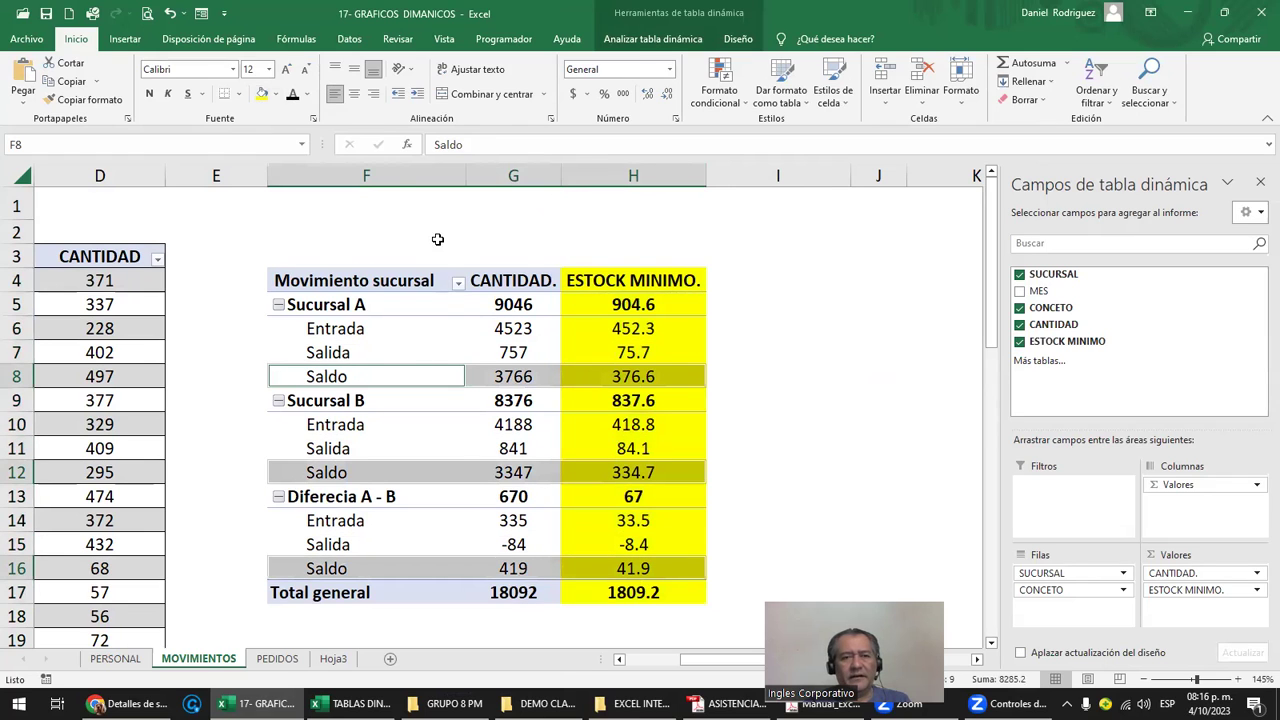
pyautogui.click(276, 94)
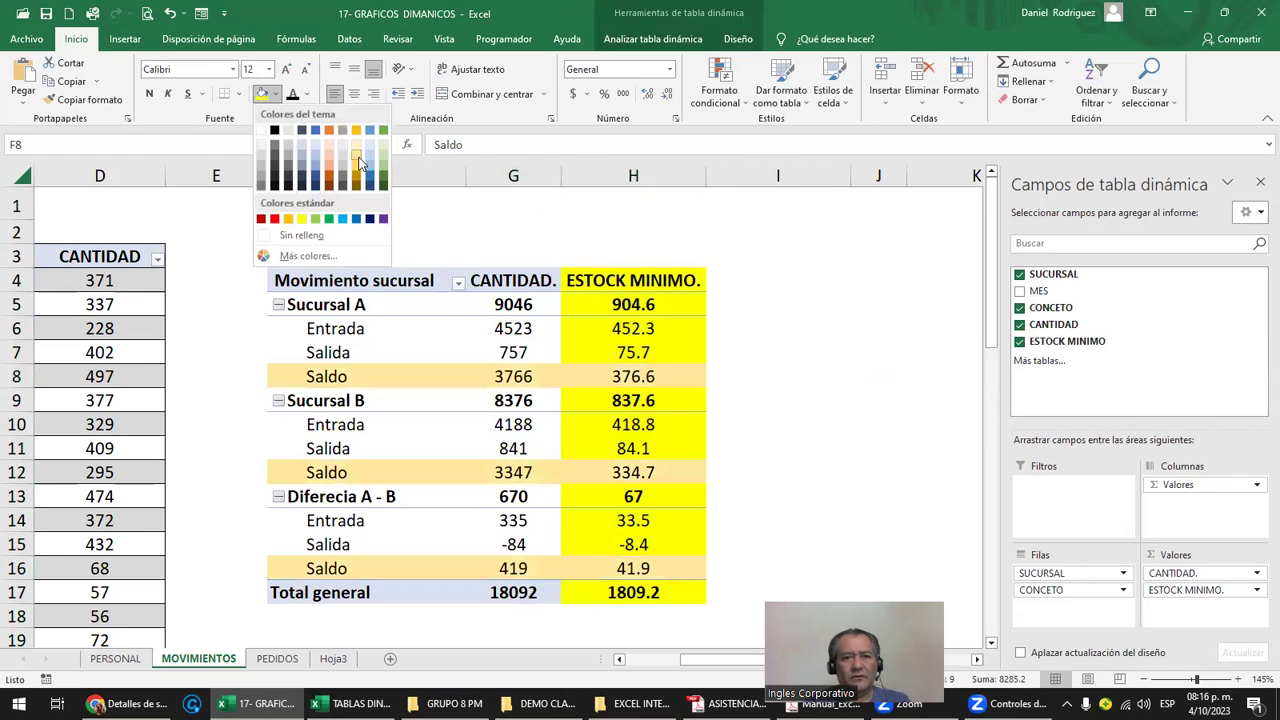
pyautogui.click(383, 163)
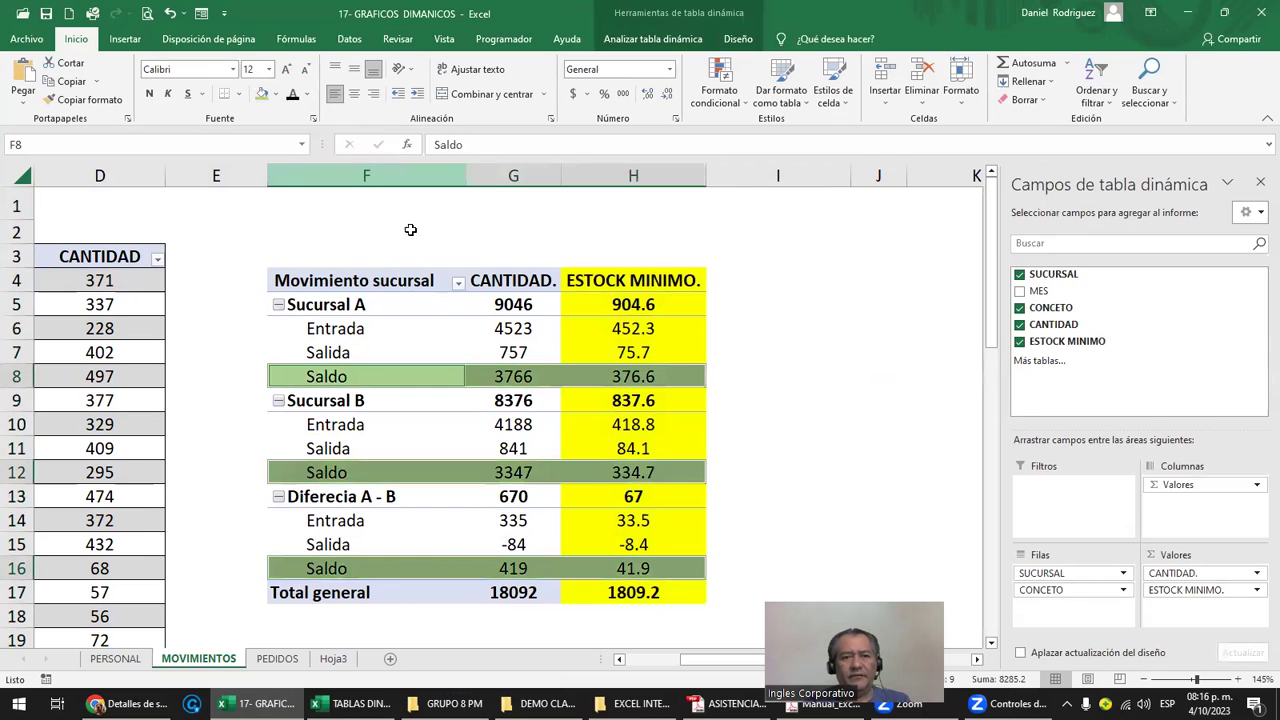
# Select the Diferecia A - B row, try moving it, then select Sucursal A's Entrada label
pyautogui.click(812, 500)
pyautogui.click(255, 504)
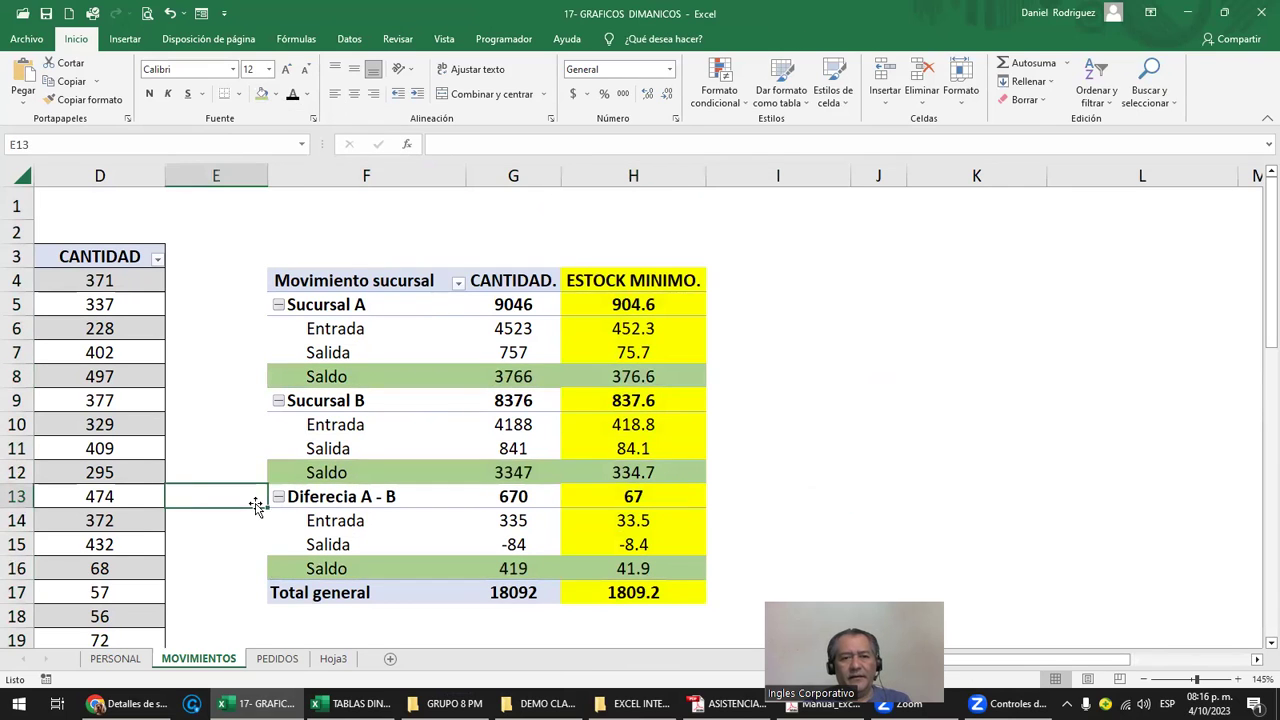
pyautogui.moveTo(594, 494); pyautogui.dragTo(383, 500)
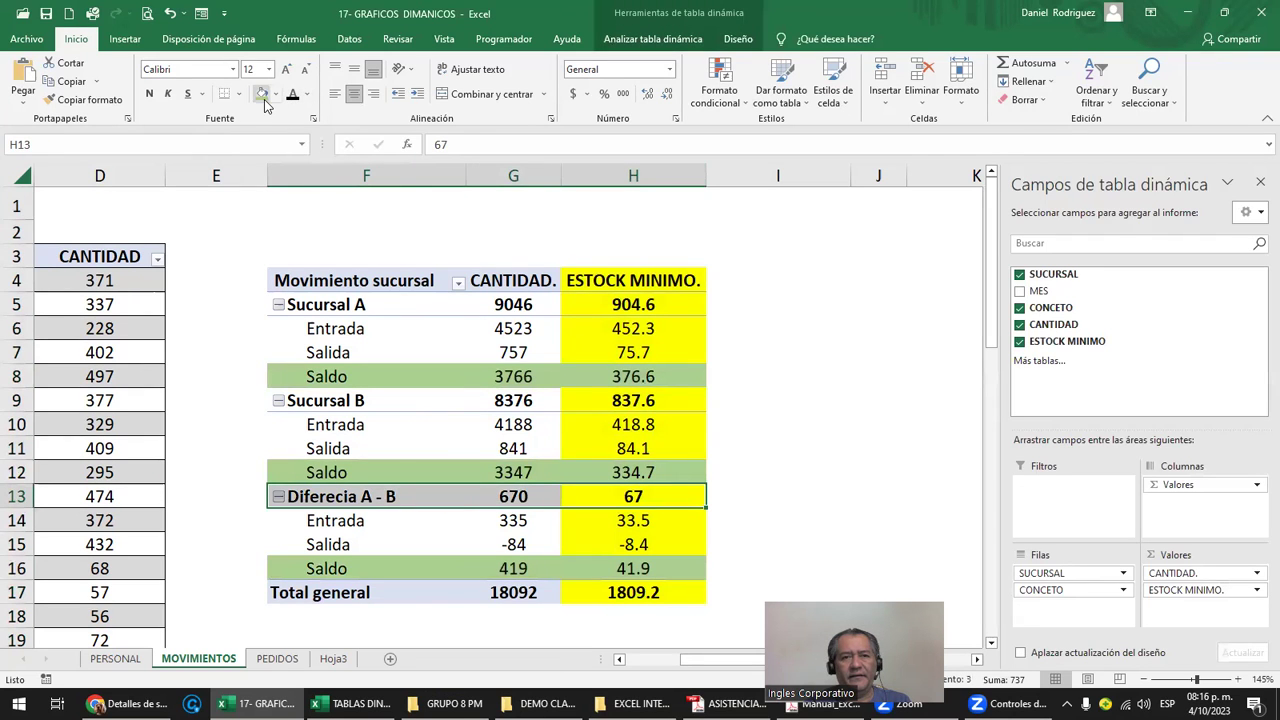
pyautogui.moveTo(640, 485); pyautogui.dragTo(885, 463)
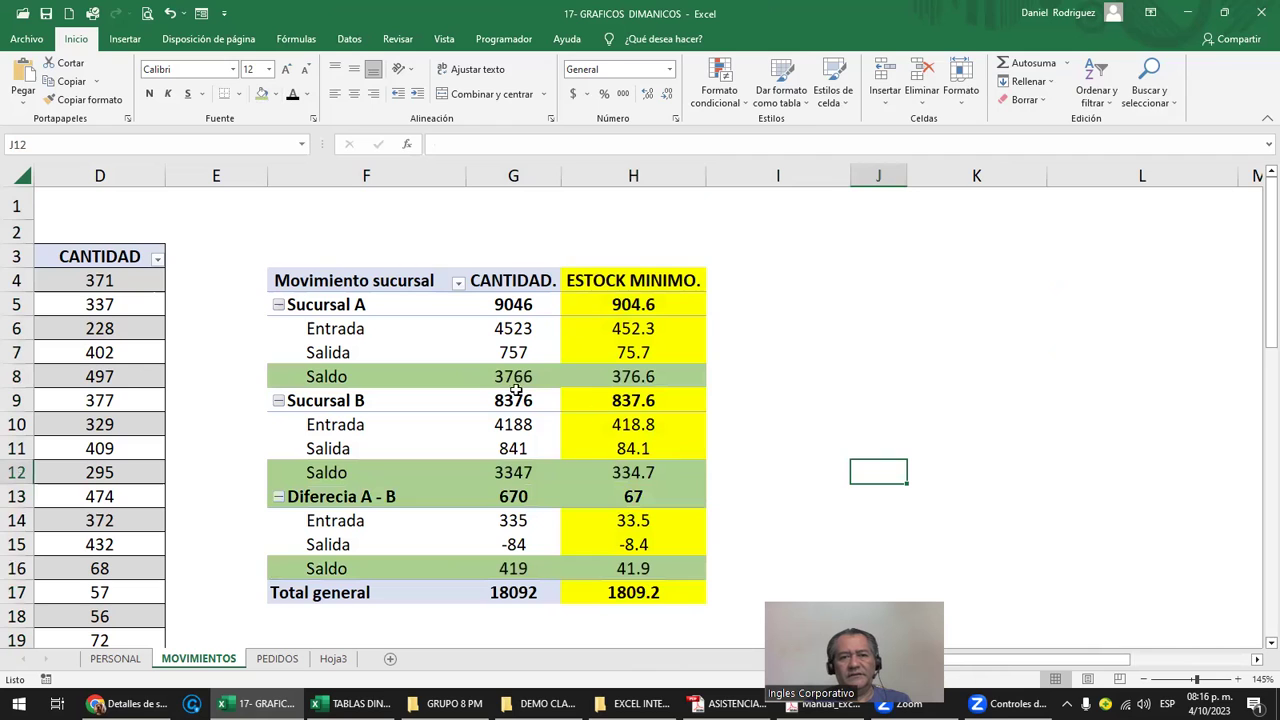
pyautogui.moveTo(360, 329); pyautogui.dragTo(371, 364)
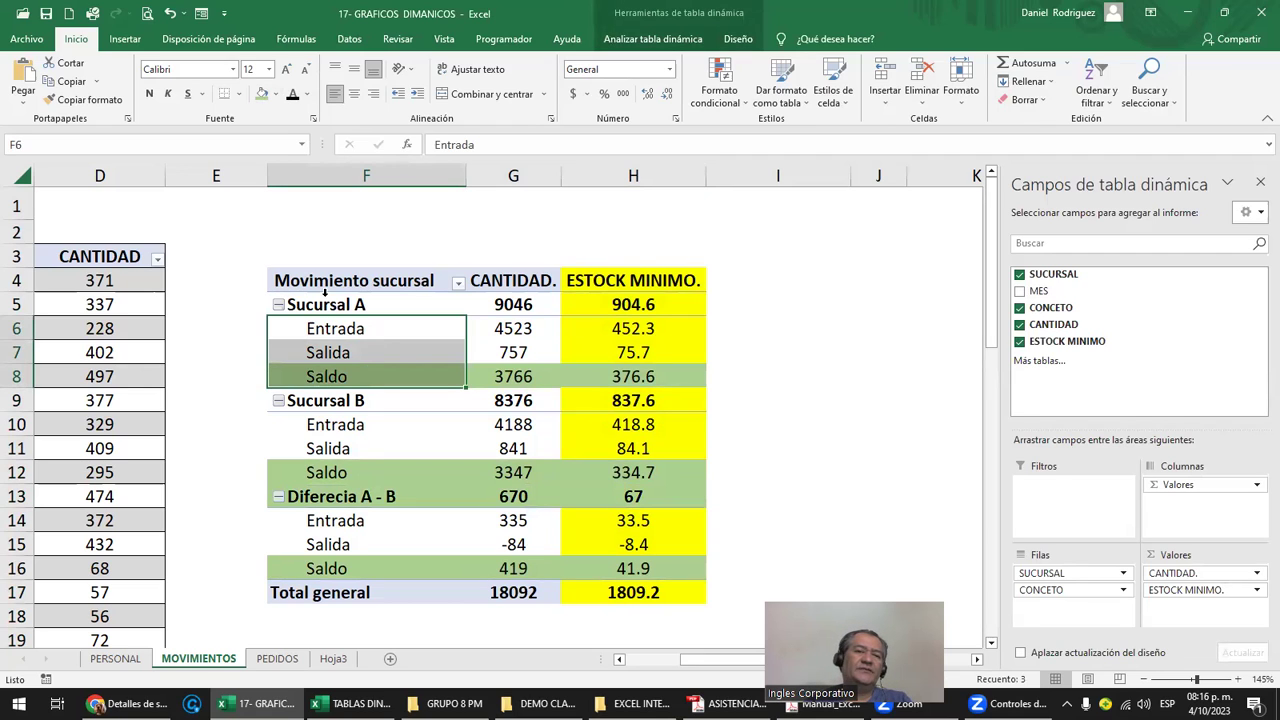
pyautogui.click(366, 331)
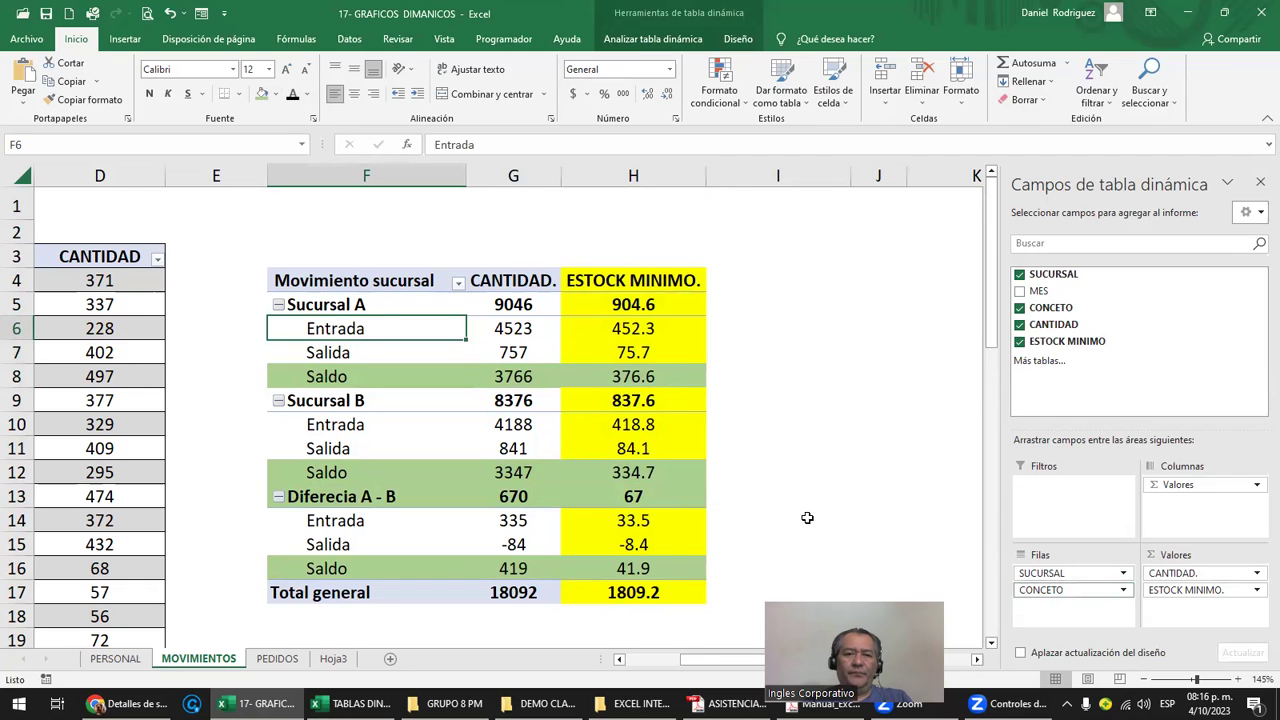
# Check the CONCETO filter, then overwrite January's C4 entry with saldo and recheck the filter
pyautogui.click(203, 290)
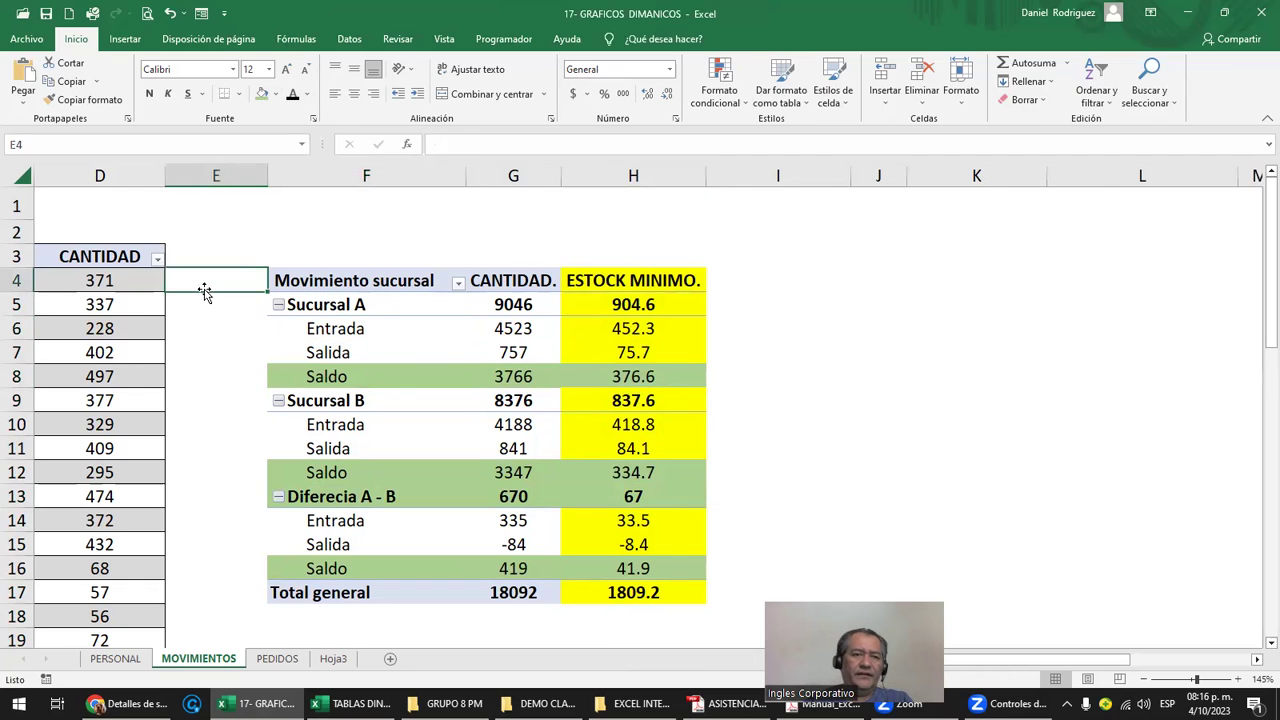
pyautogui.press('Left')
pyautogui.press('Left')
pyautogui.press('Left')
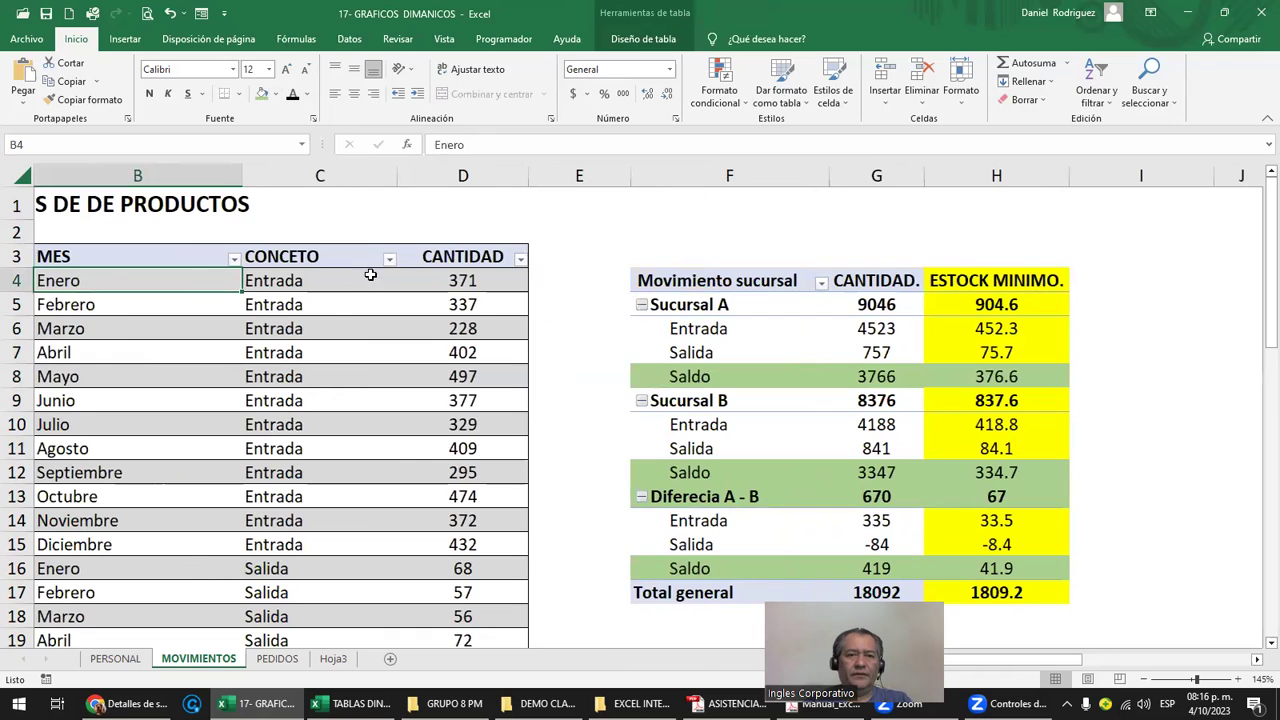
pyautogui.click(389, 260)
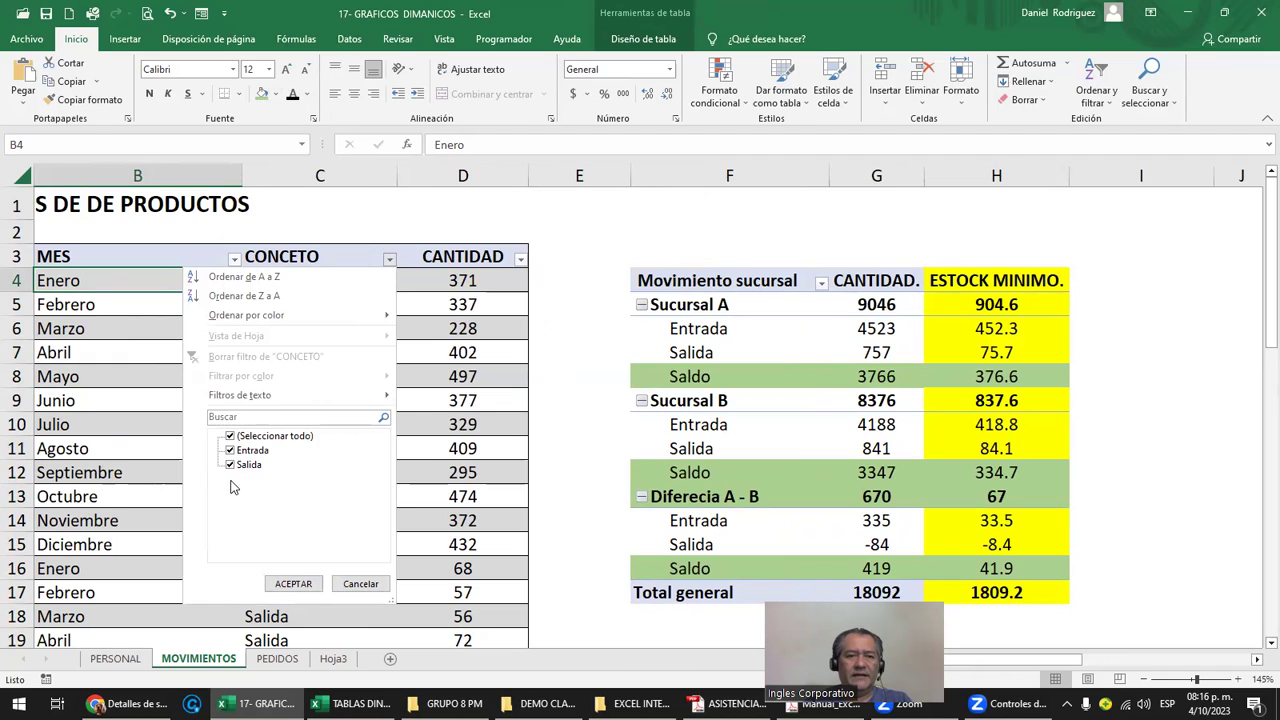
pyautogui.click(361, 583)
pyautogui.click(330, 284)
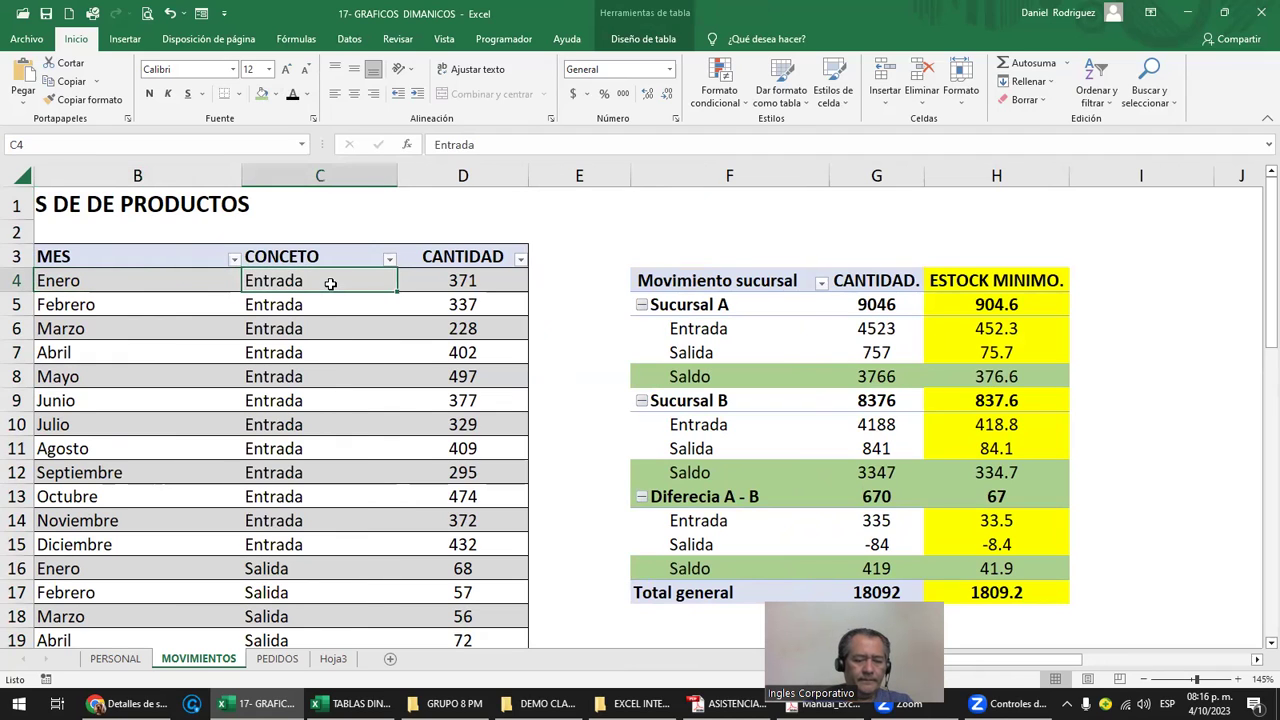
pyautogui.write('saldo')
pyautogui.press('Return')
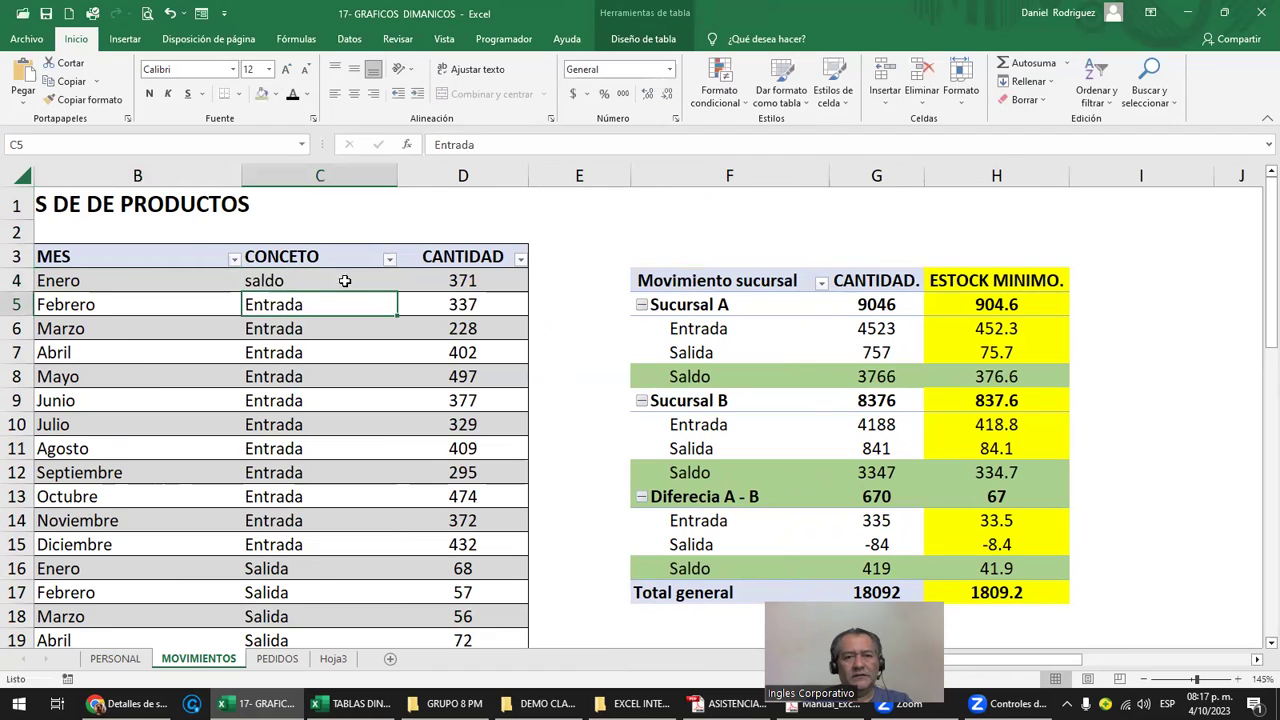
pyautogui.click(389, 259)
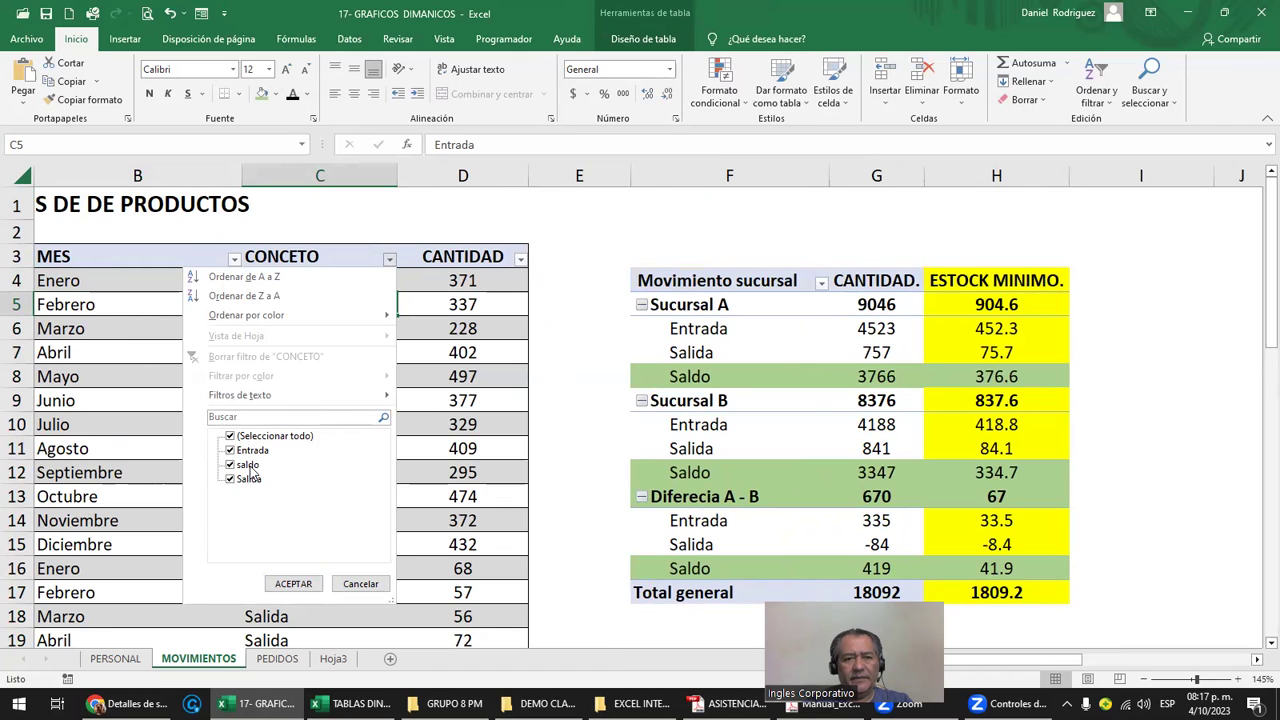
pyautogui.click(313, 258)
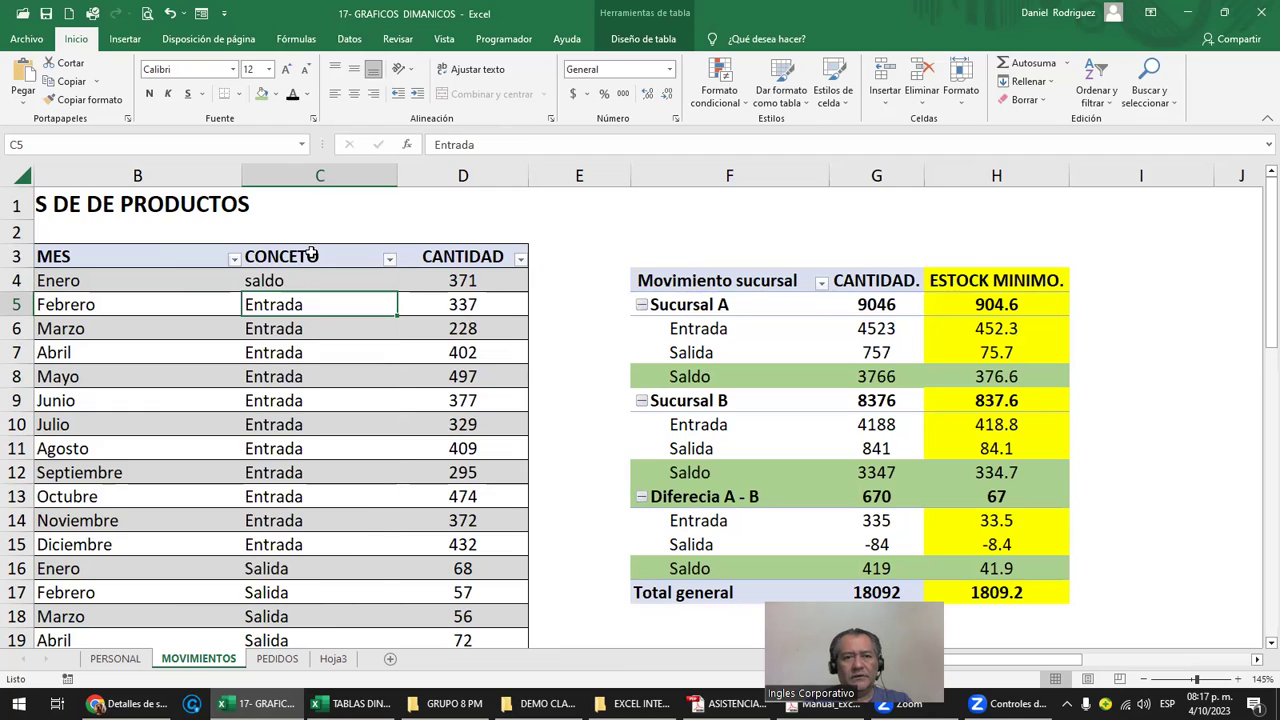
pyautogui.click(313, 254)
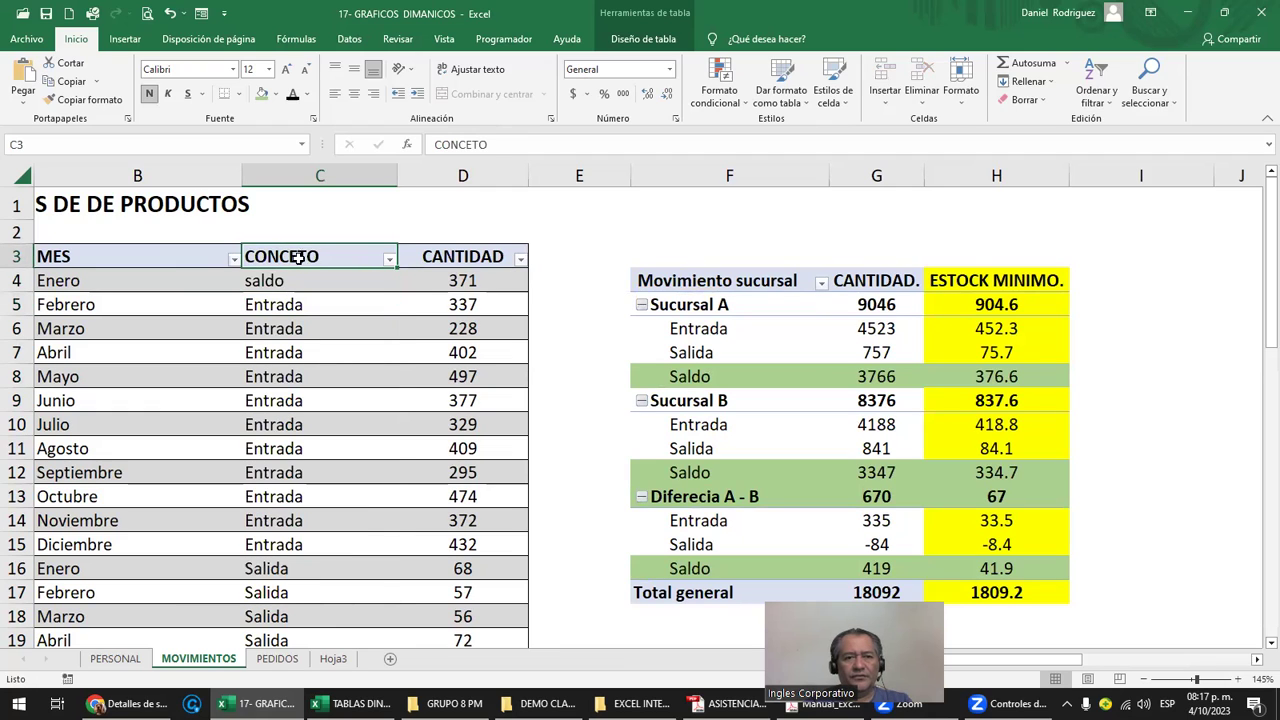
pyautogui.click(320, 177)
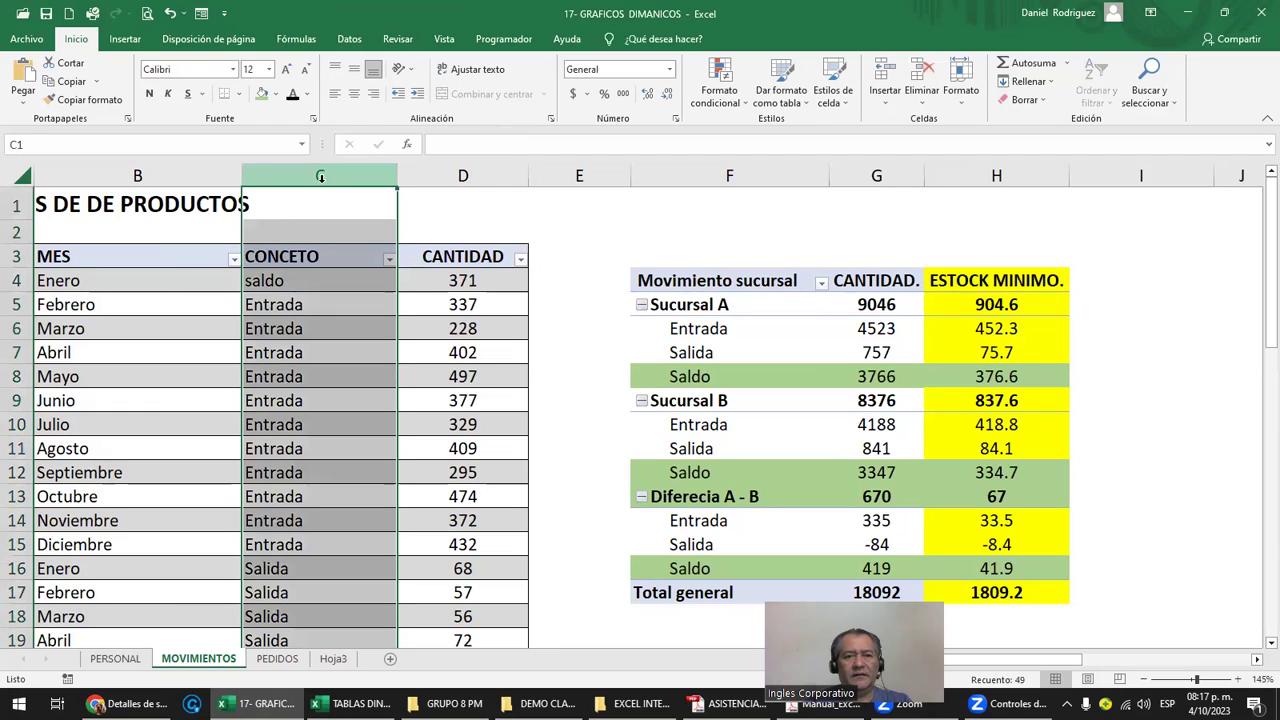
pyautogui.moveTo(340, 284); pyautogui.dragTo(316, 383)
pyautogui.moveTo(322, 285); pyautogui.dragTo(331, 414)
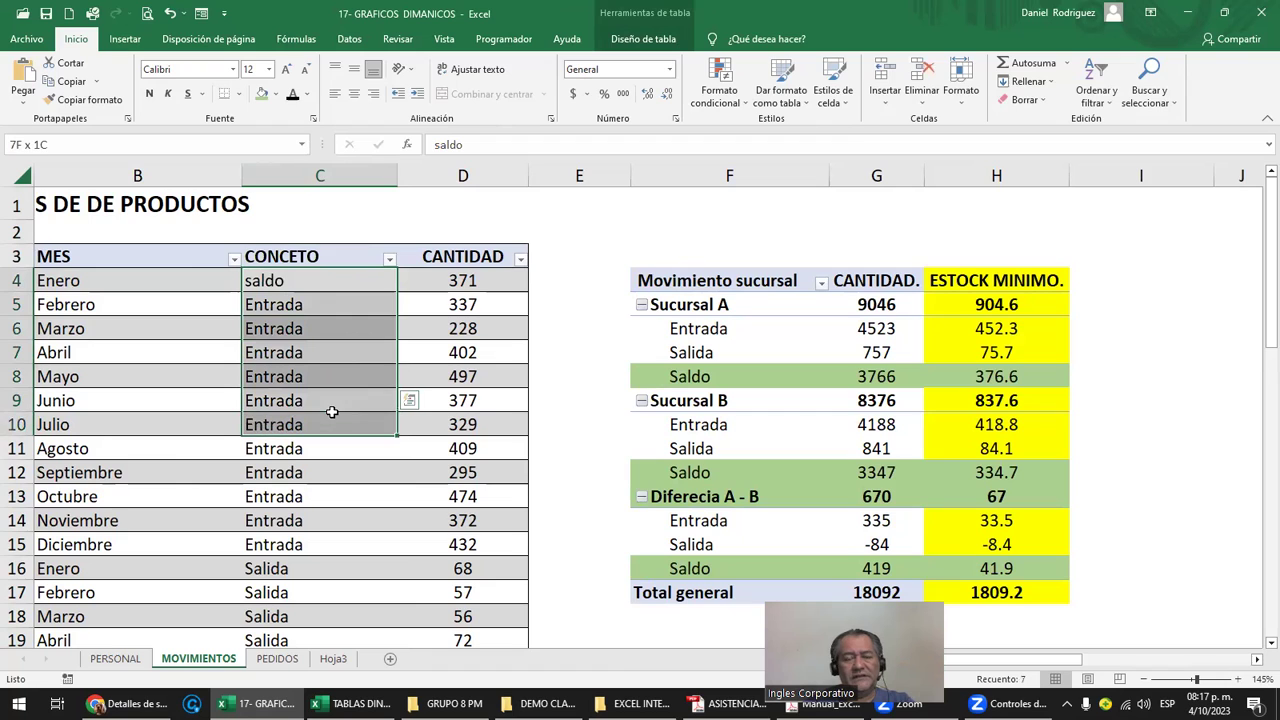
pyautogui.click(580, 262)
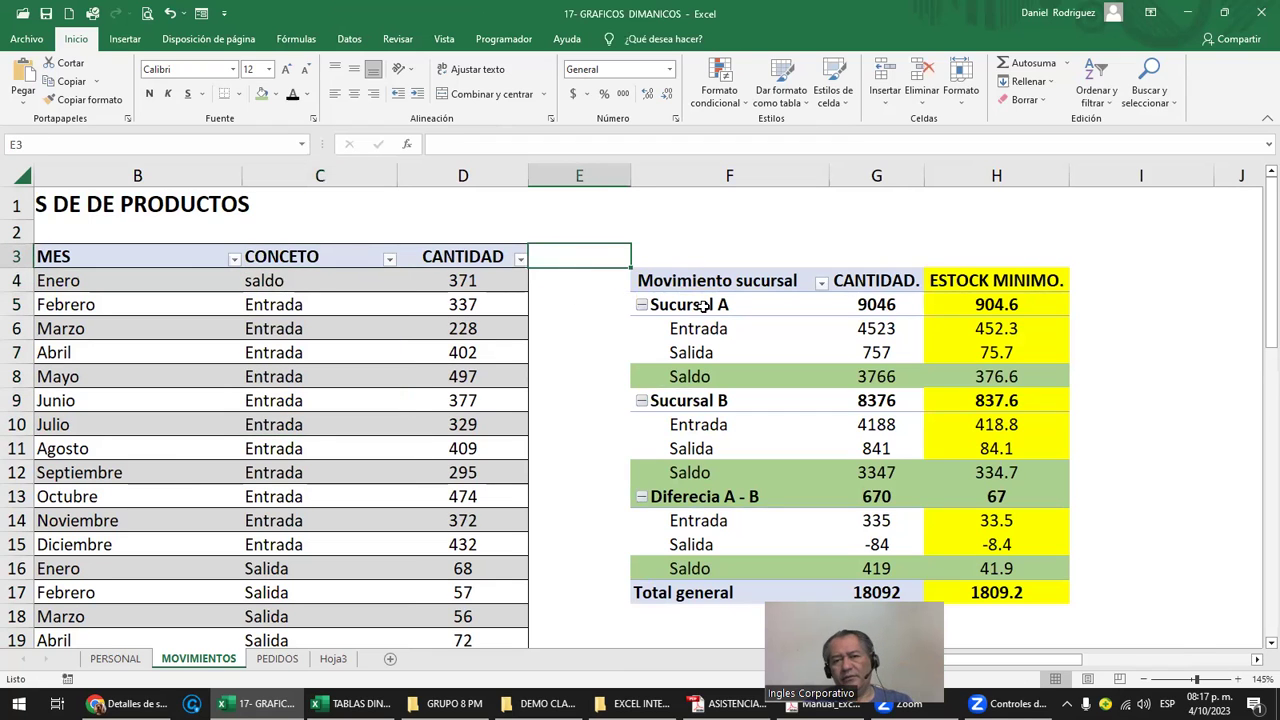
# Insert a new column E in the source table headed BODEGA
pyautogui.rightClick(602, 168)
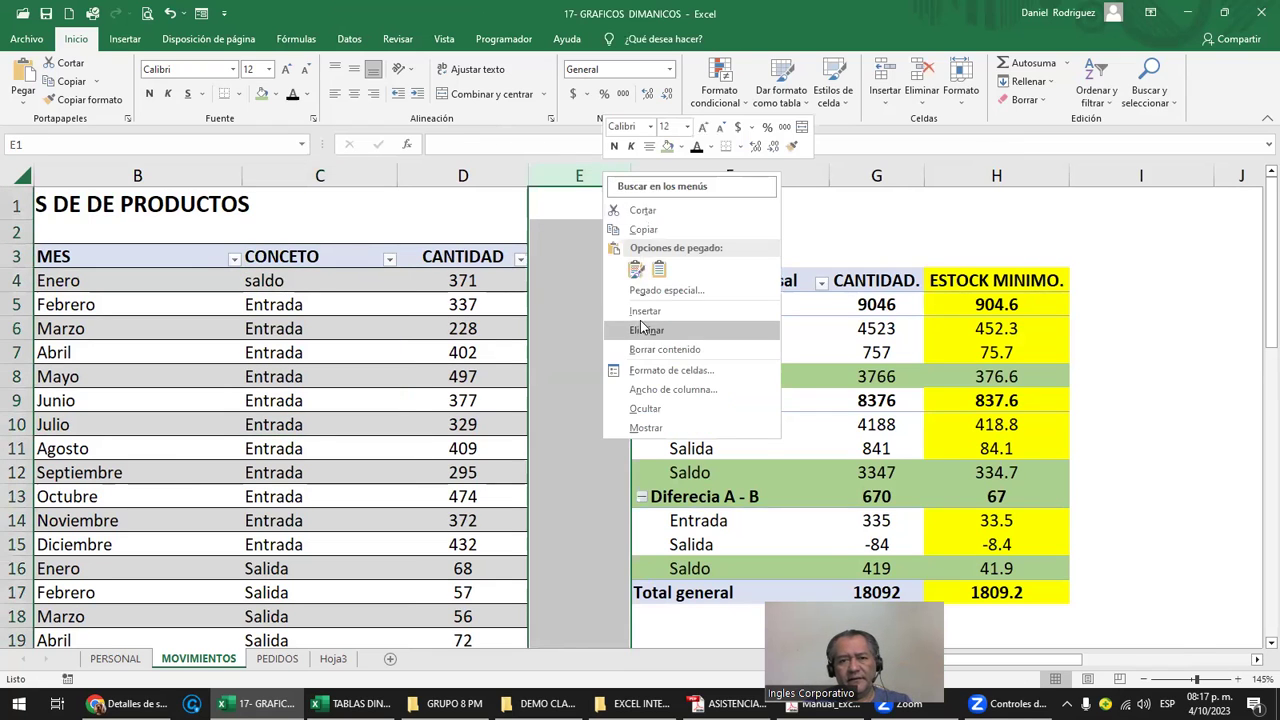
pyautogui.click(660, 310)
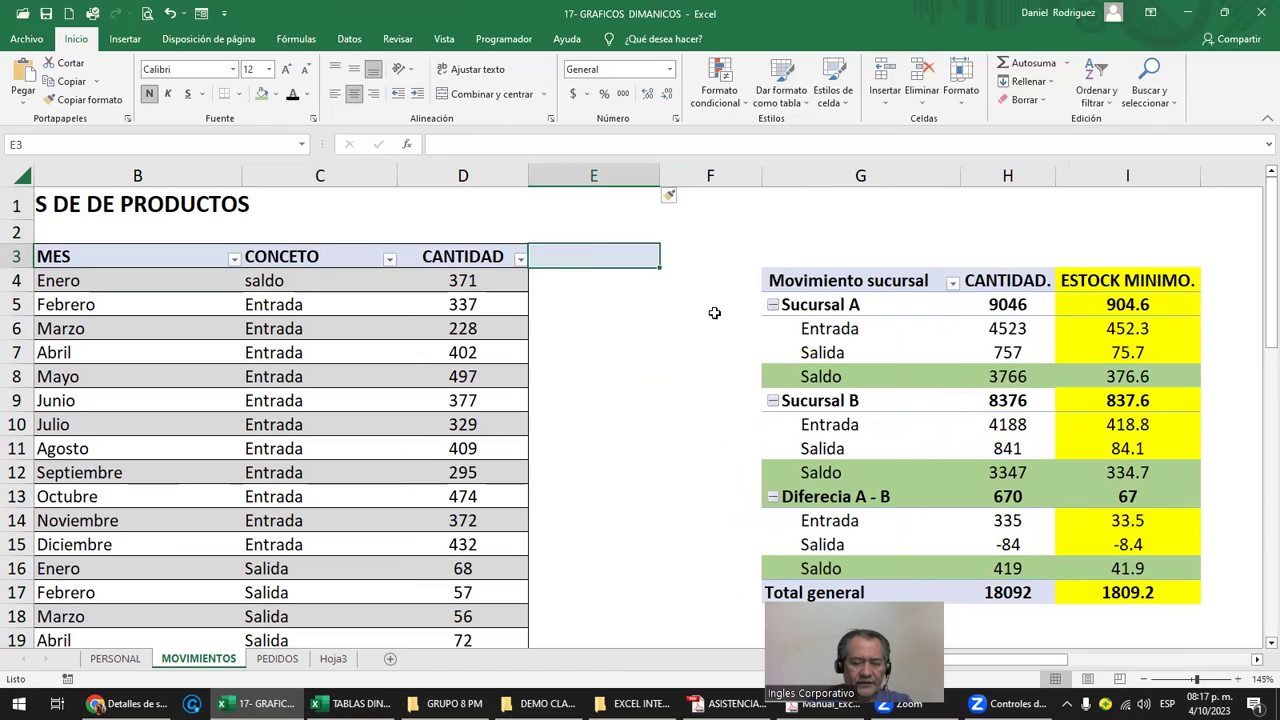
pyautogui.write('bodega')
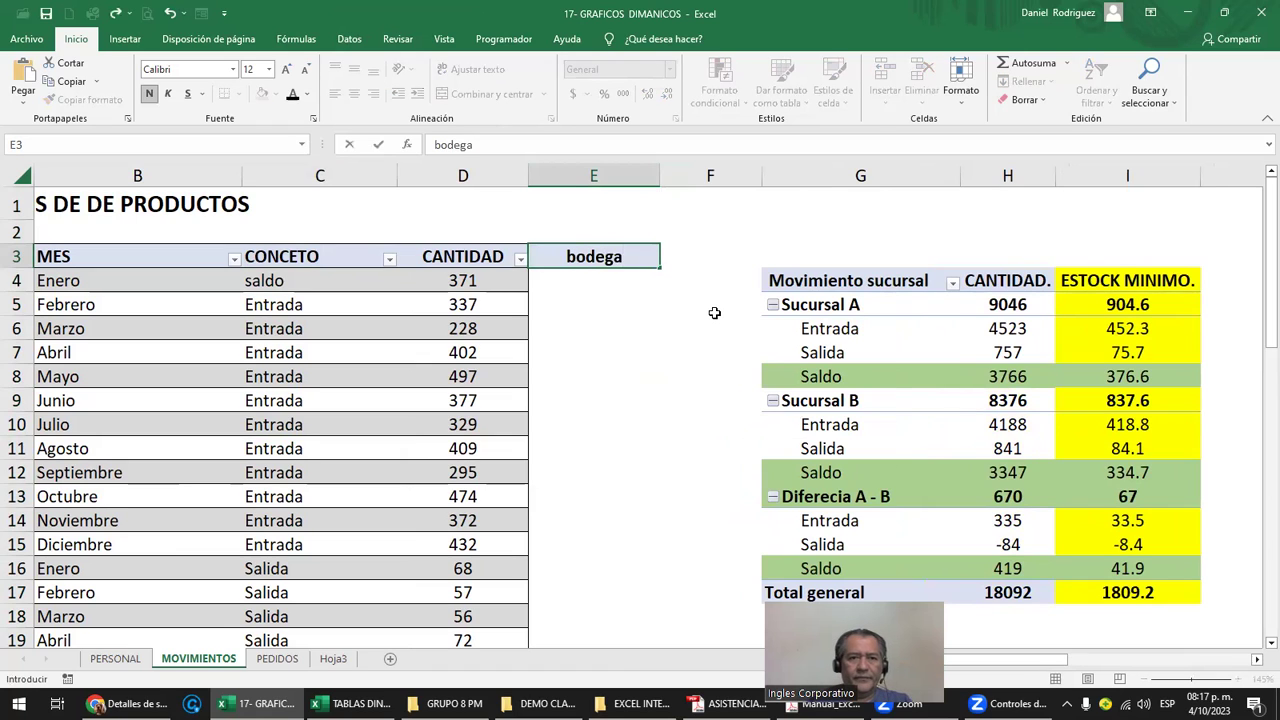
pyautogui.press('BackSpace')
pyautogui.press('BackSpace')
pyautogui.press('BackSpace')
pyautogui.press('BackSpace')
pyautogui.press('BackSpace')
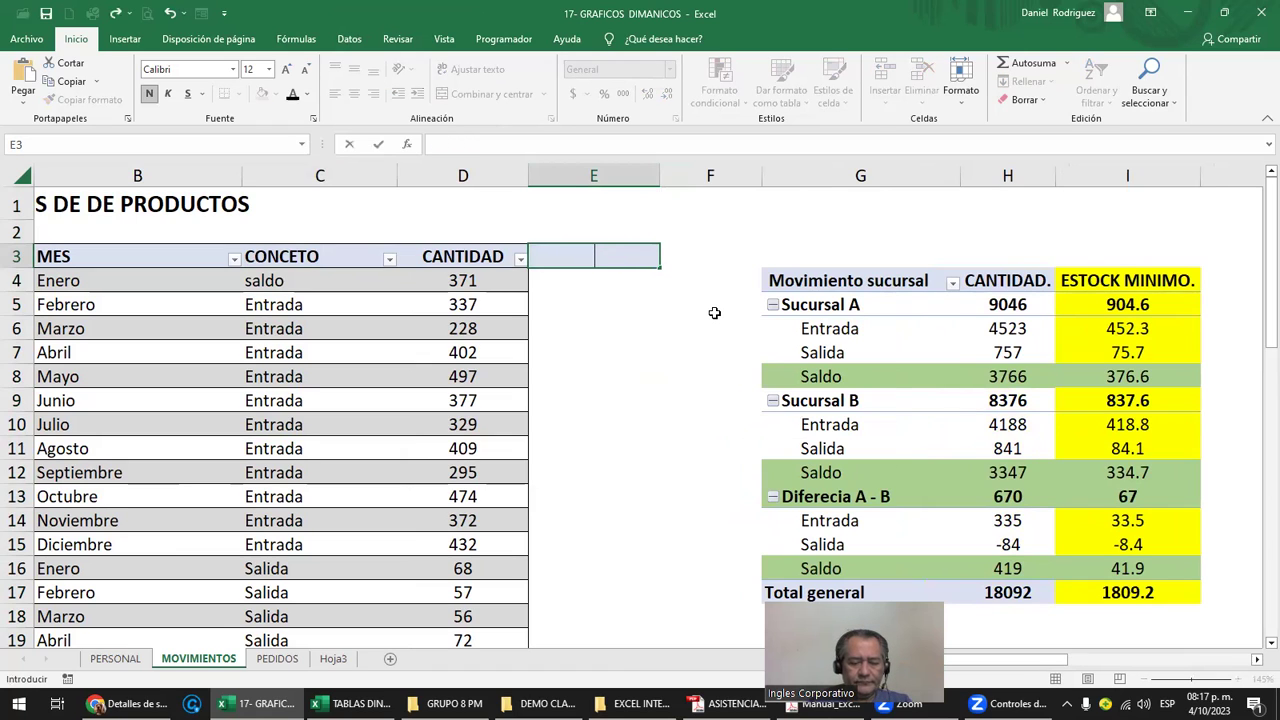
pyautogui.write('BODEGA')
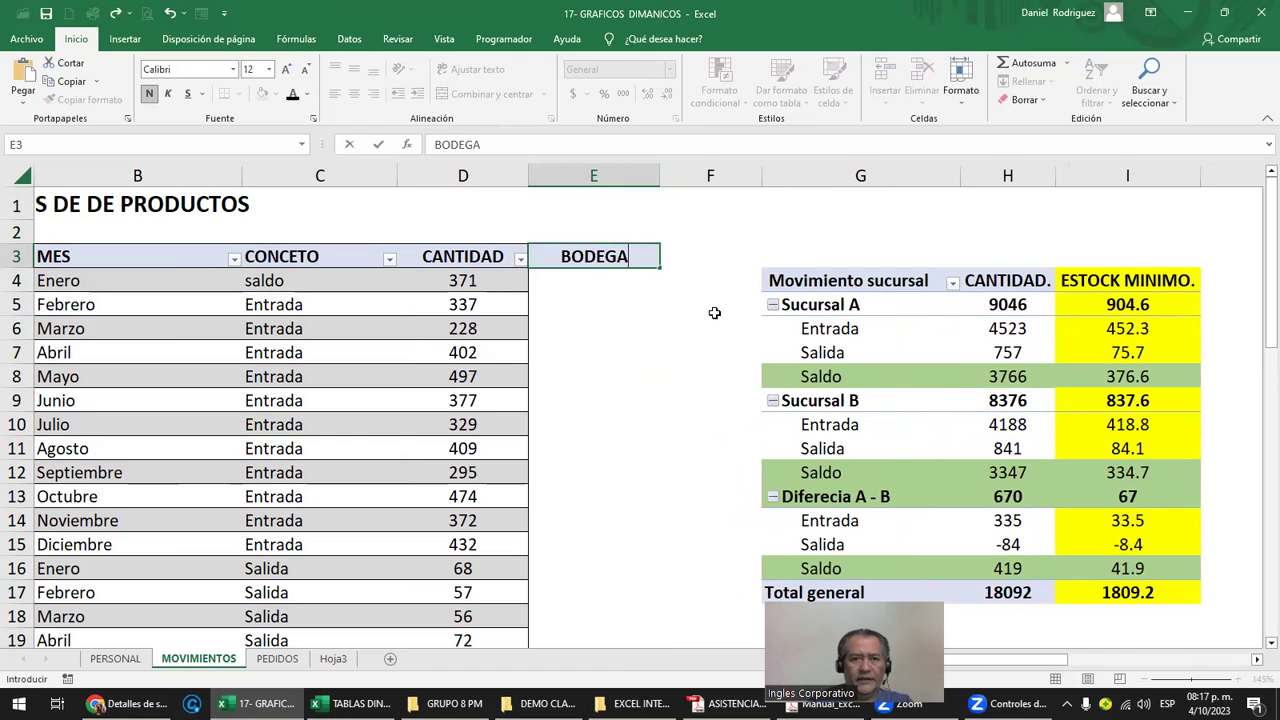
pyautogui.press('Return')
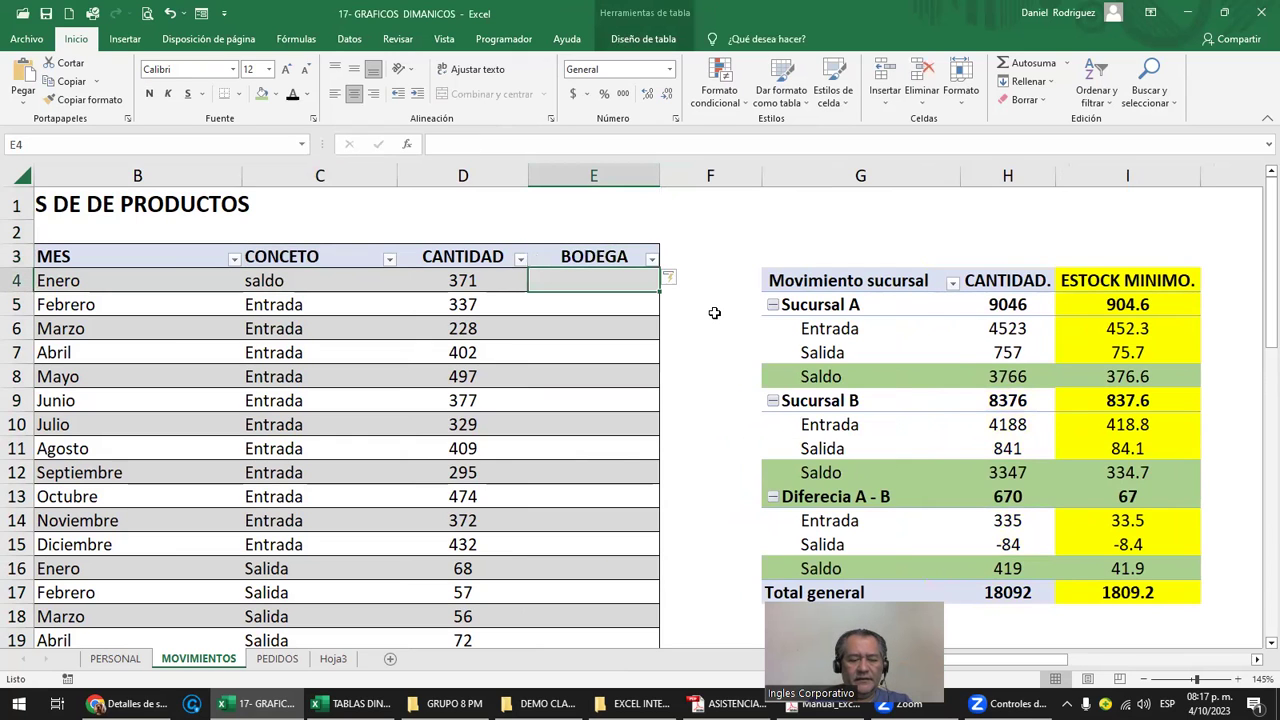
# Enter A, B and C in the first three BODEGA rows, leaving the rest blank
pyautogui.write('A')
pyautogui.press('Return')
pyautogui.write('B')
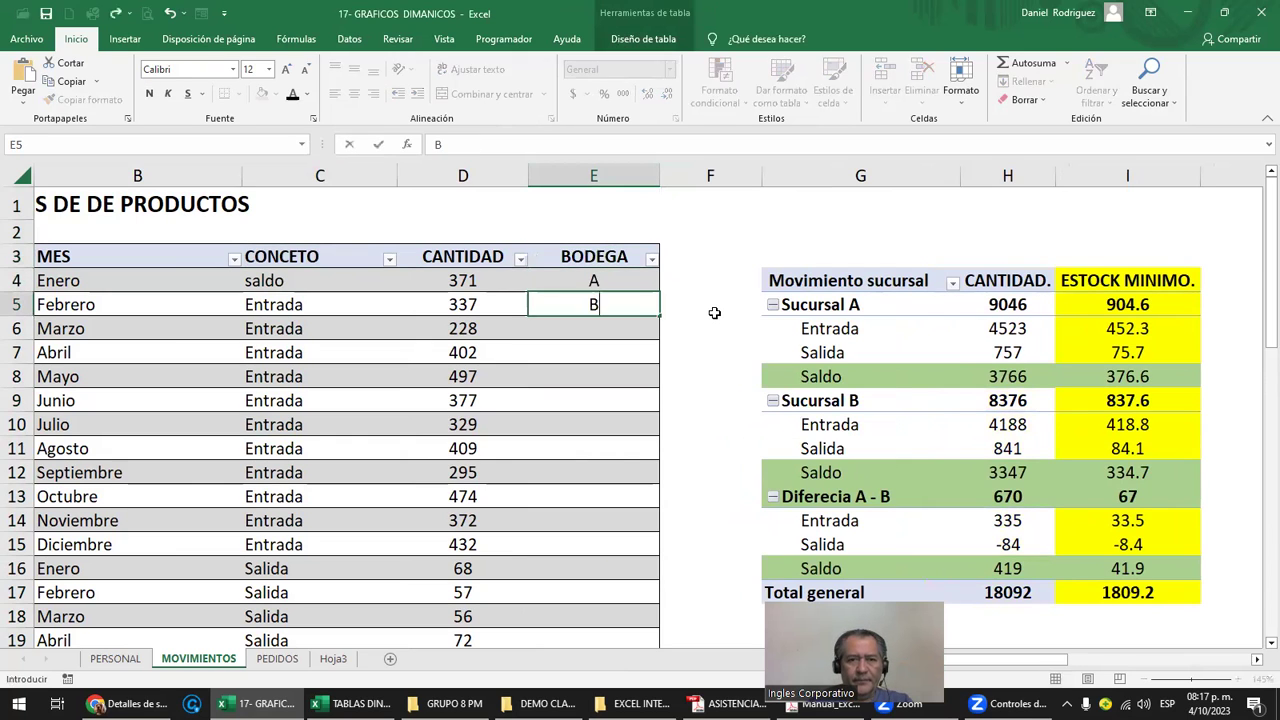
pyautogui.press('Return')
pyautogui.write('C')
pyautogui.press('Return')
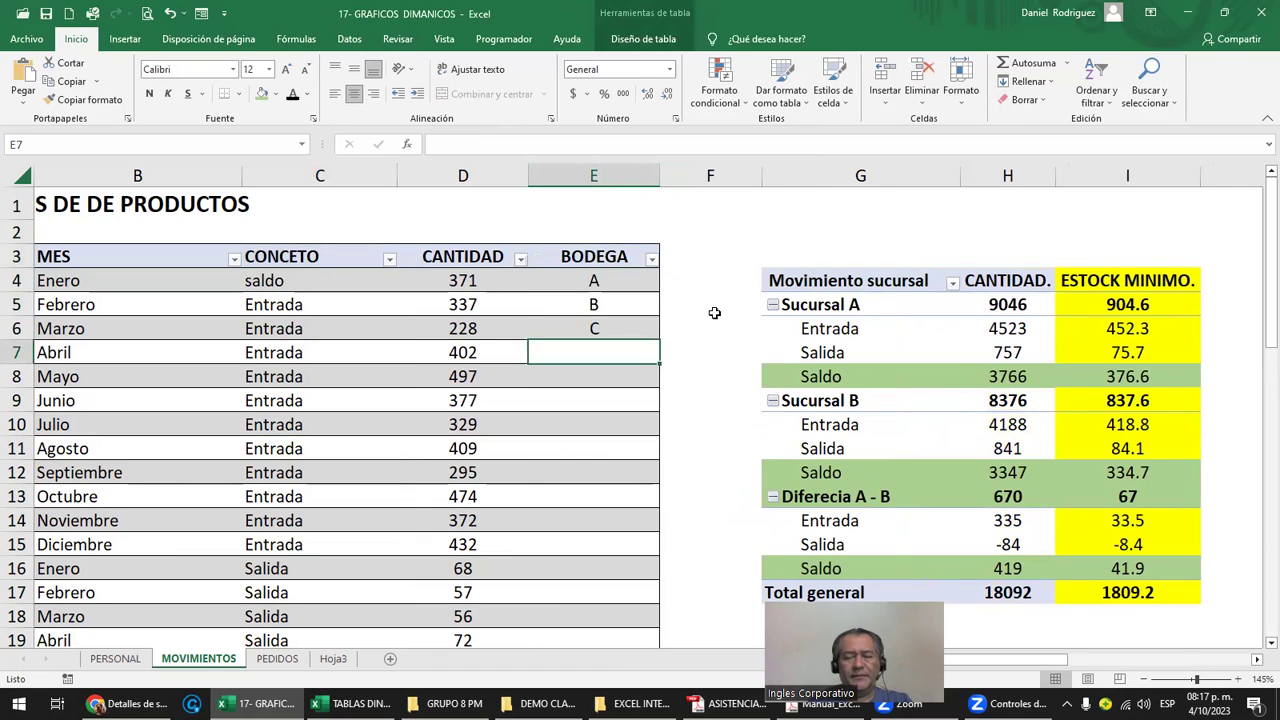
pyautogui.press('Return')
pyautogui.press('Return')
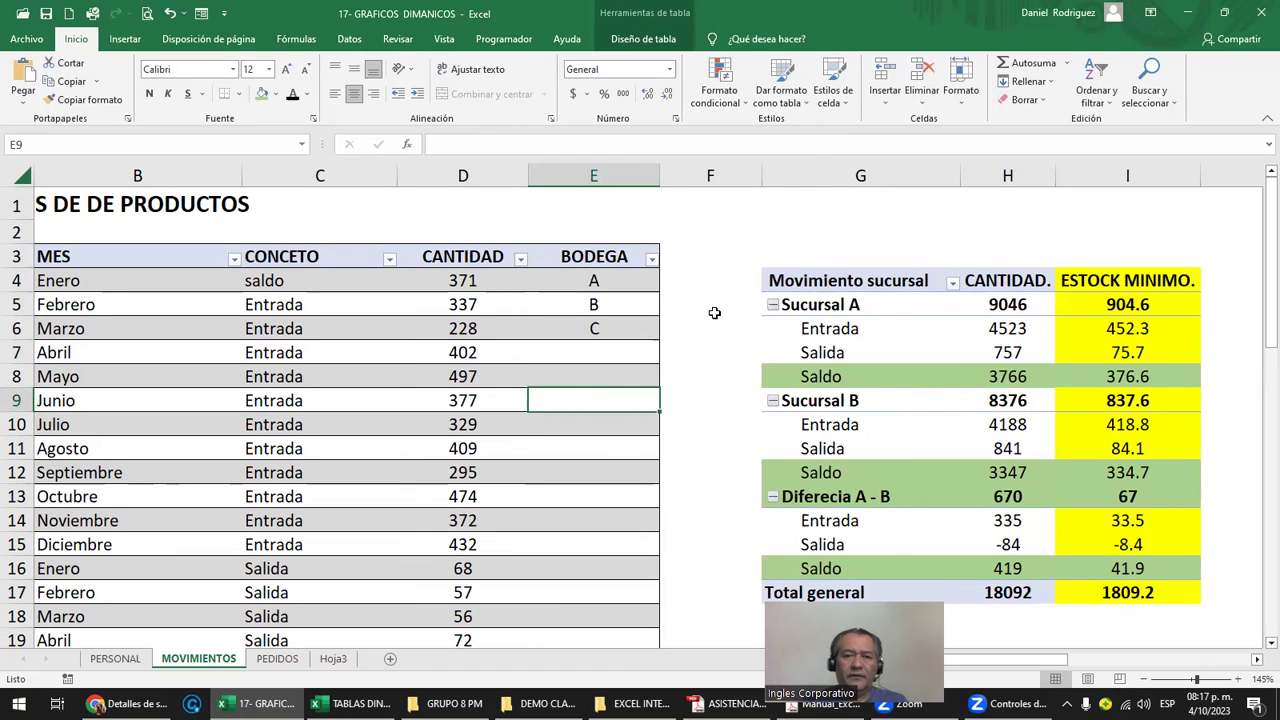
# Check the BODEGA filter values and select the blank cells in rows 7–8
pyautogui.click(597, 175)
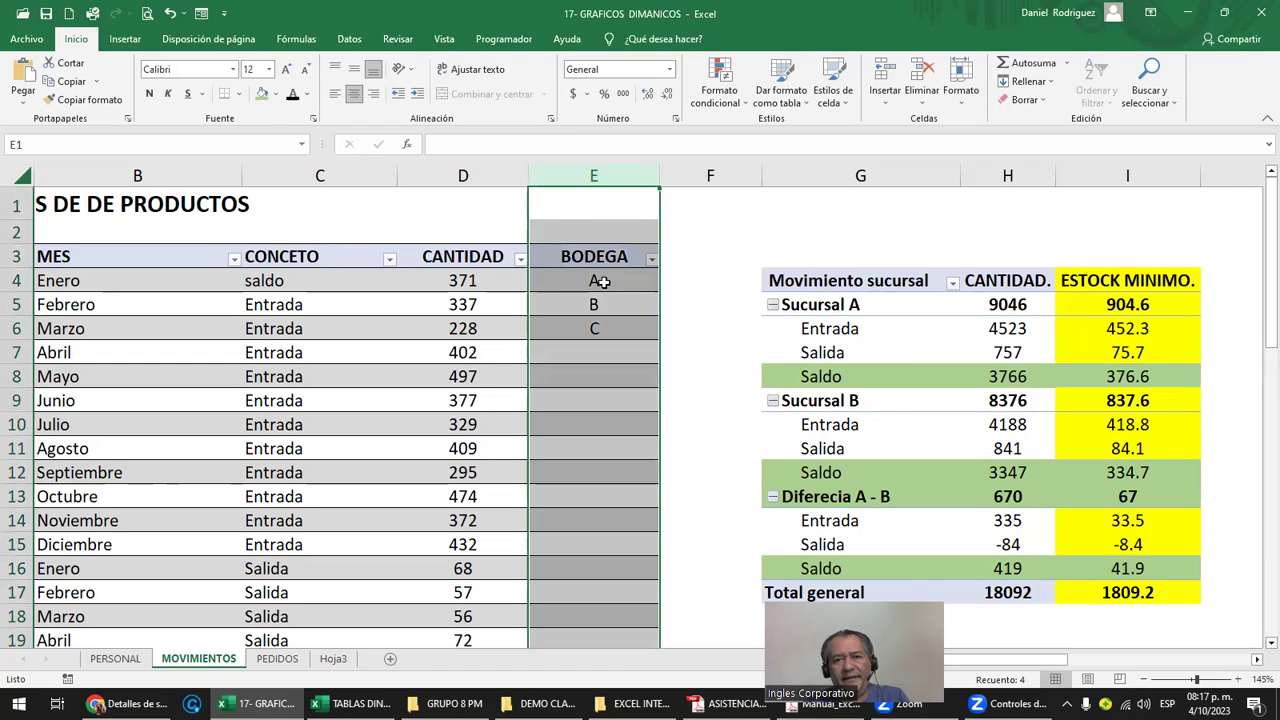
pyautogui.moveTo(600, 281); pyautogui.dragTo(606, 326)
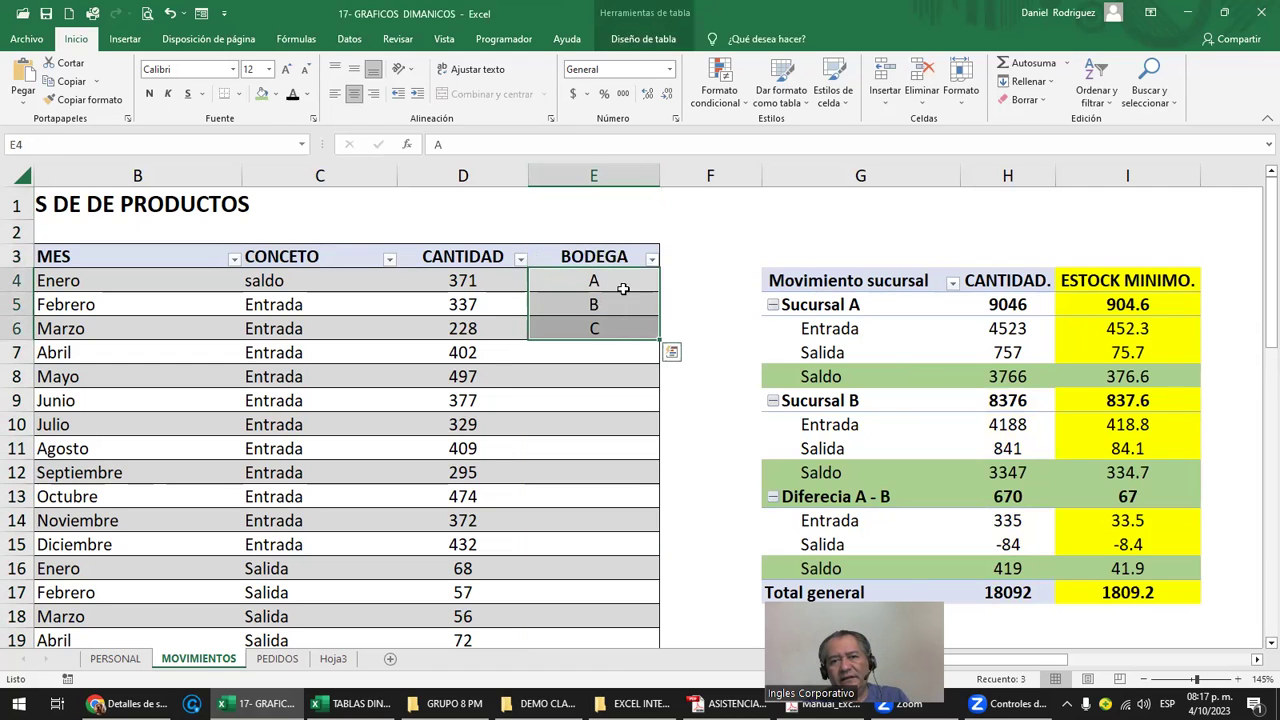
pyautogui.click(651, 259)
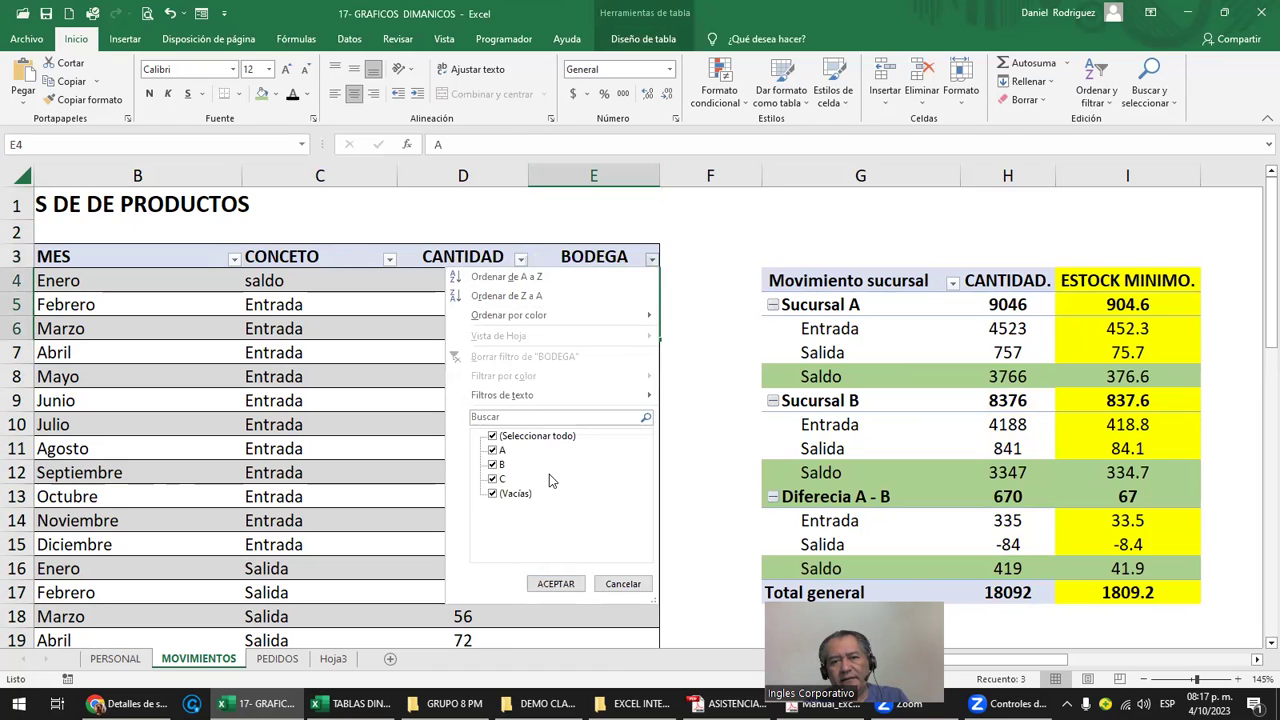
pyautogui.click(556, 583)
pyautogui.moveTo(600, 354); pyautogui.dragTo(607, 371)
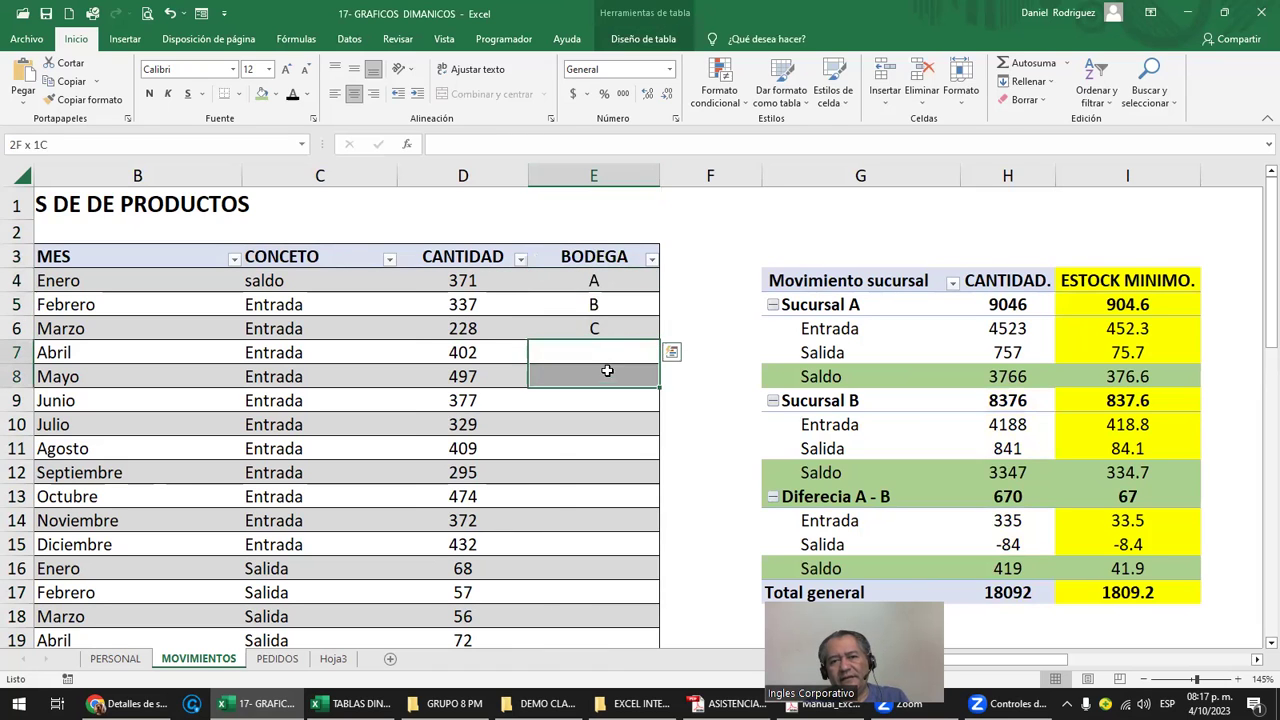
# Refresh the pivot table and accept the calculated-items warning so totals update to 10560 and 1056
pyautogui.rightClick(815, 283)
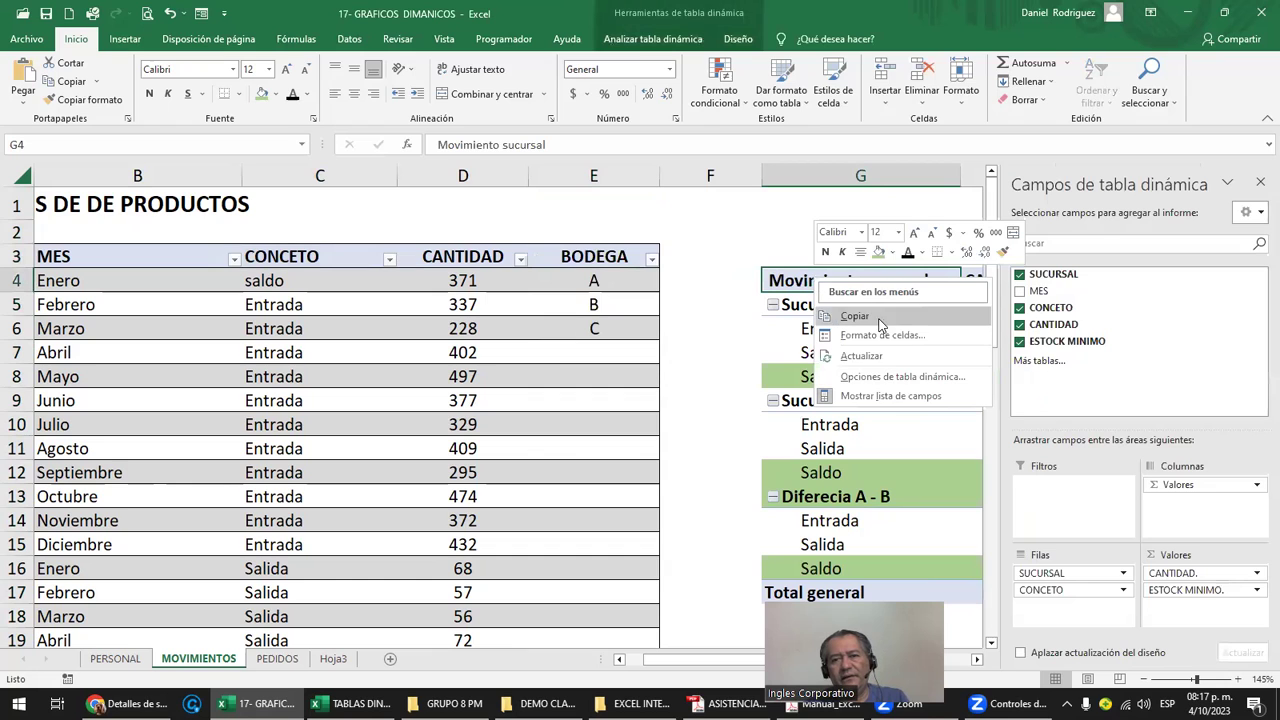
pyautogui.click(882, 355)
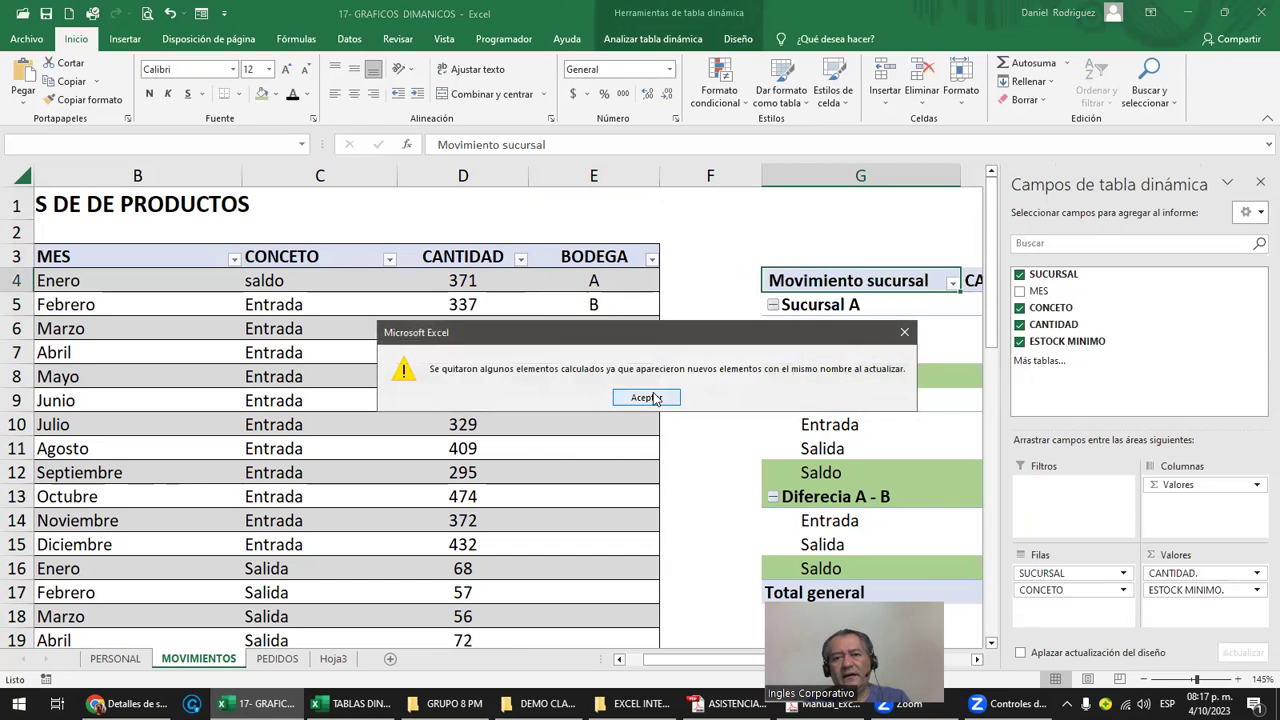
pyautogui.click(646, 398)
pyautogui.click(753, 228)
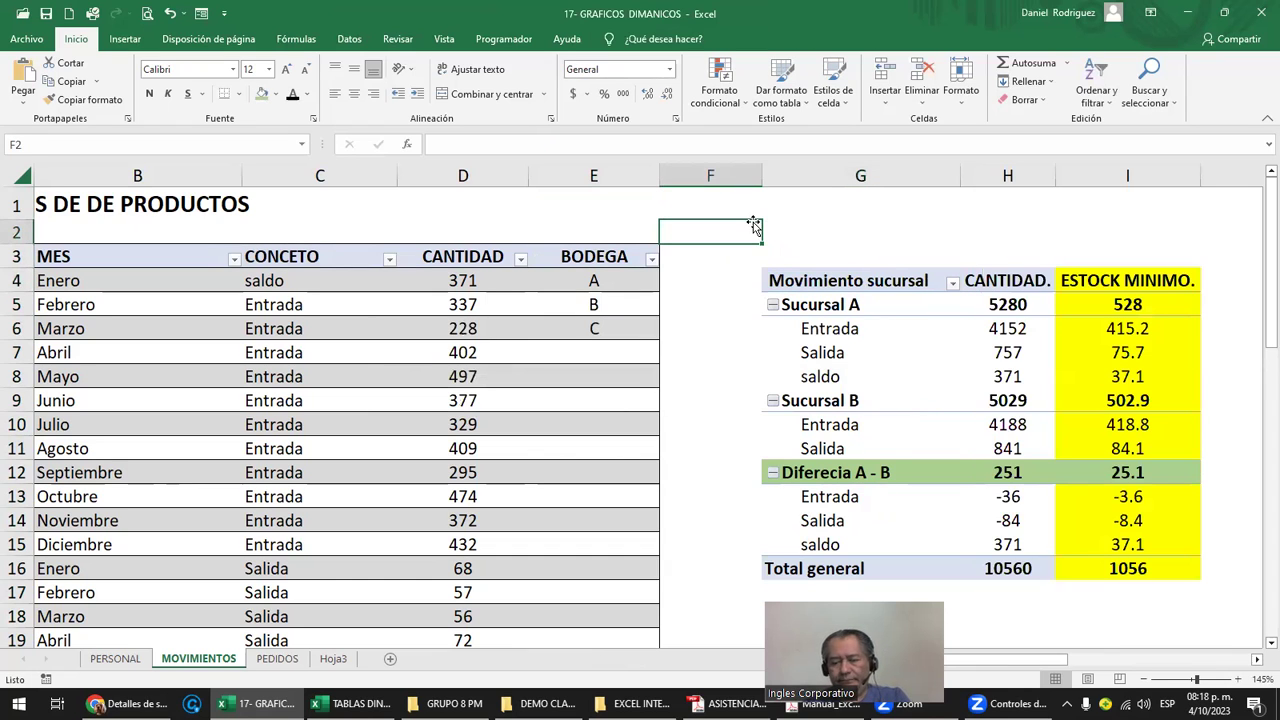
pyautogui.press('Right')
pyautogui.press('Right')
pyautogui.press('Right')
pyautogui.press('Right')
pyautogui.press('Right')
pyautogui.press('Right')
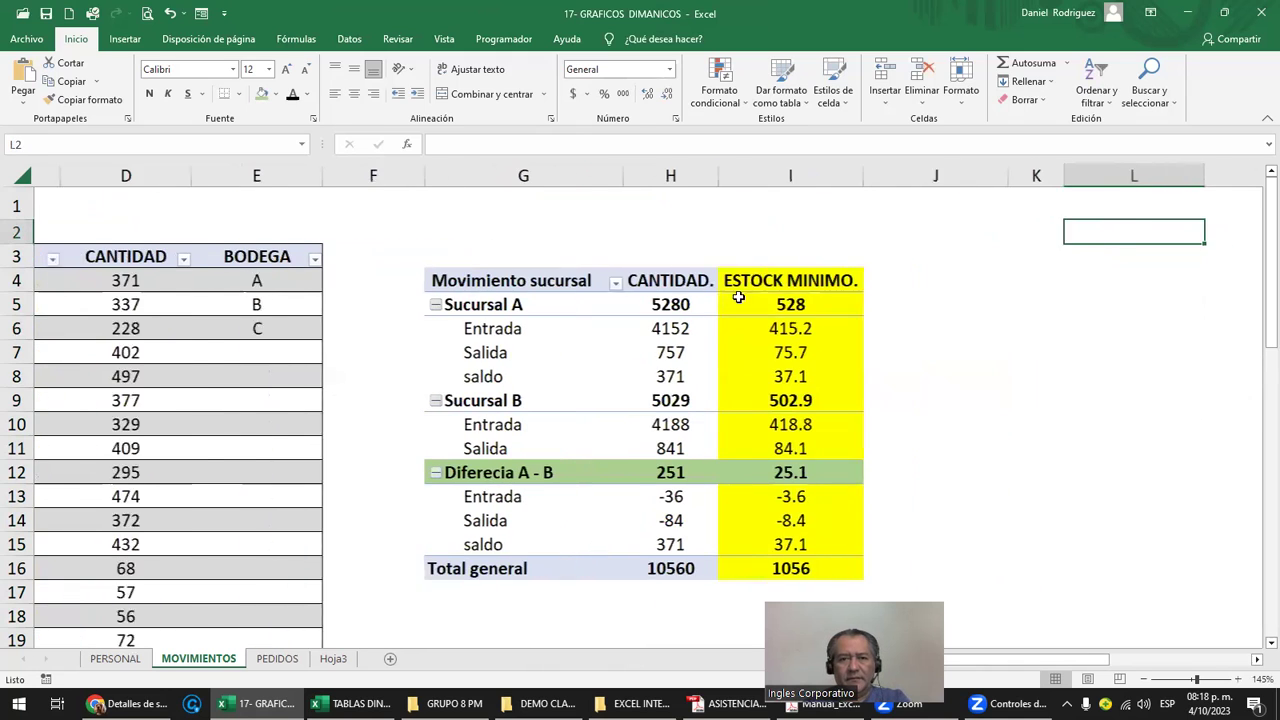
# Drop CONCETO from the pivot rows and check the new Sucursal A 5280 and Sucursal B 5029 totals
pyautogui.click(515, 278)
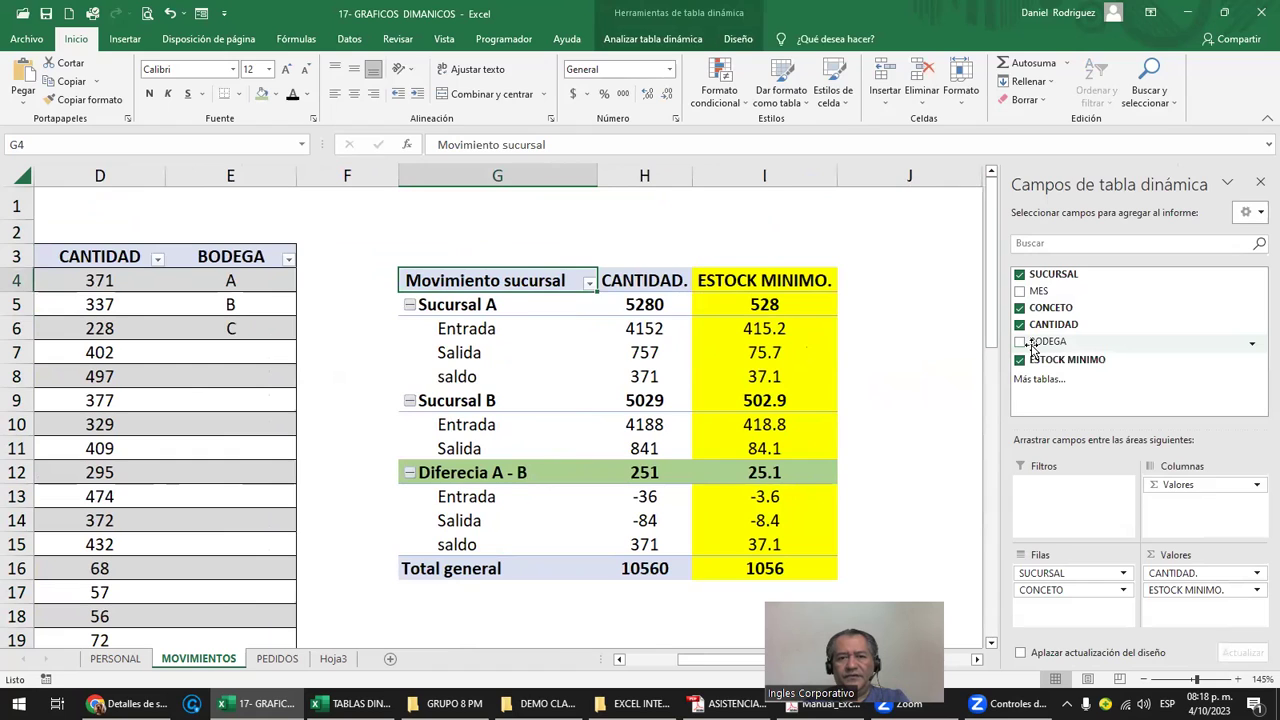
pyautogui.moveTo(1033, 345); pyautogui.dragTo(1077, 597)
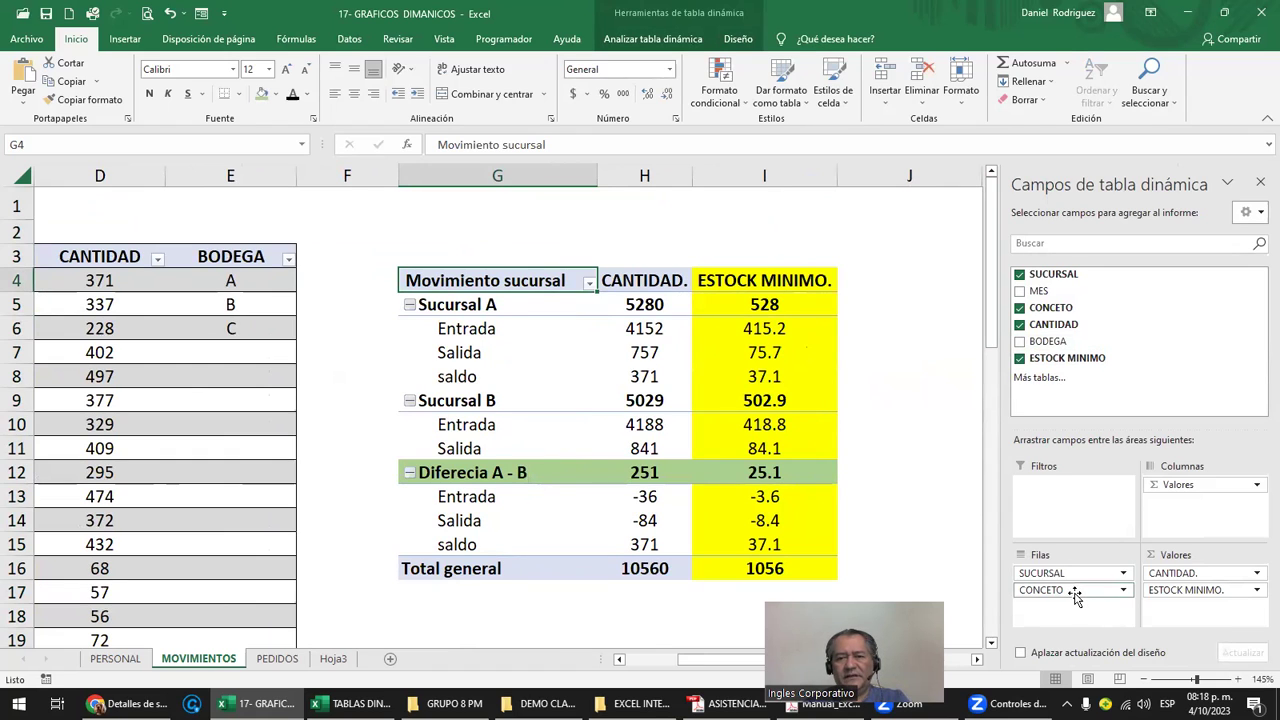
pyautogui.moveTo(1075, 590); pyautogui.dragTo(1170, 375)
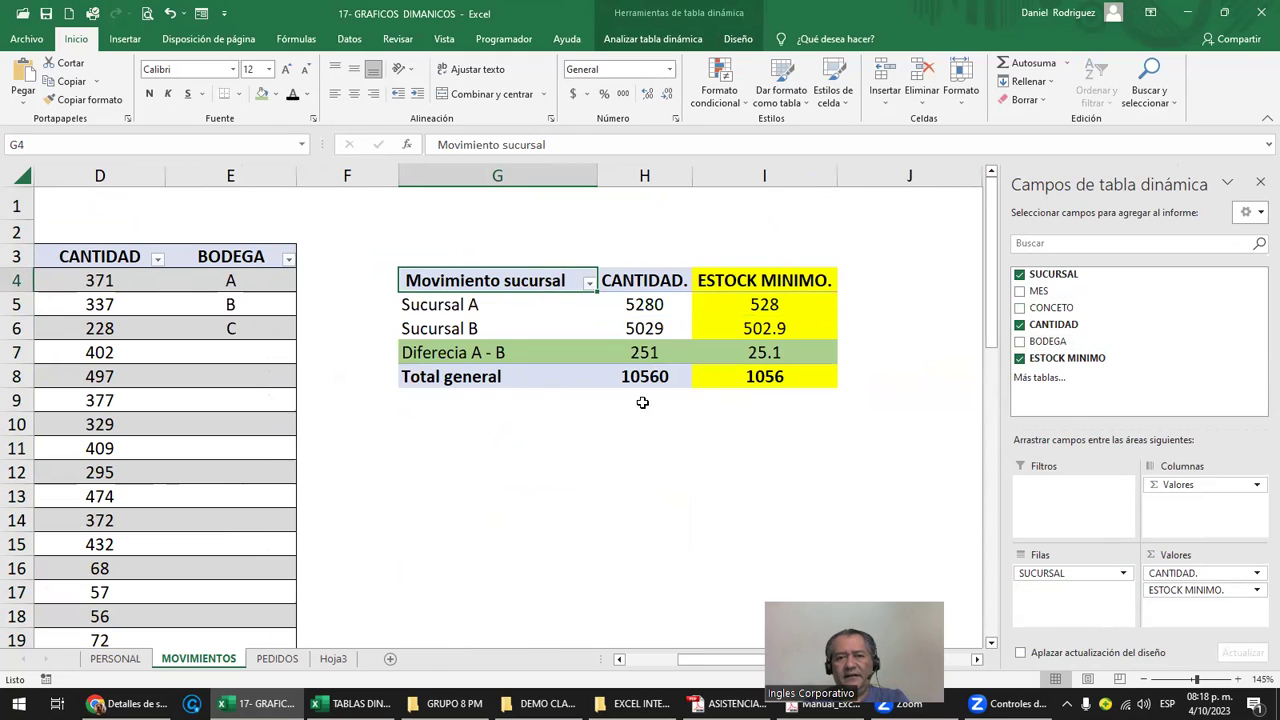
pyautogui.click(422, 310)
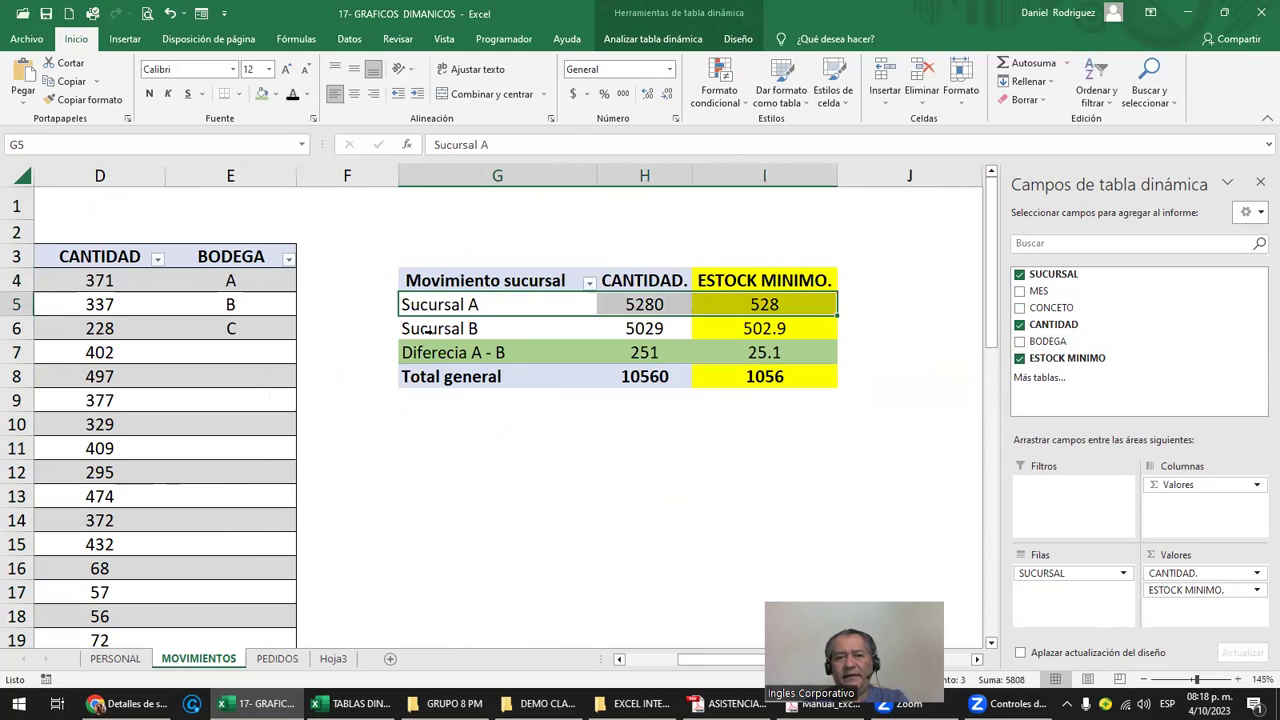
pyautogui.click(428, 331)
pyautogui.click(353, 262)
pyautogui.press('Left')
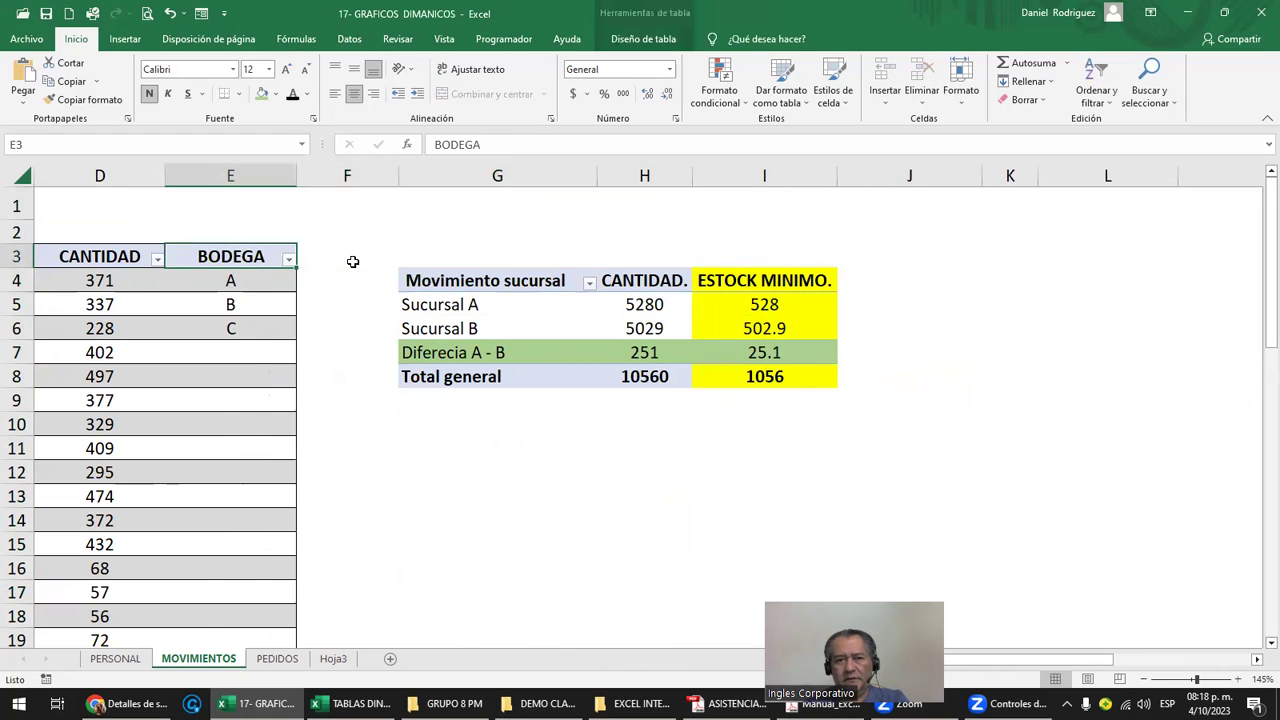
pyautogui.press('Left')
pyautogui.press('Left')
pyautogui.press('Left')
pyautogui.press('Left')
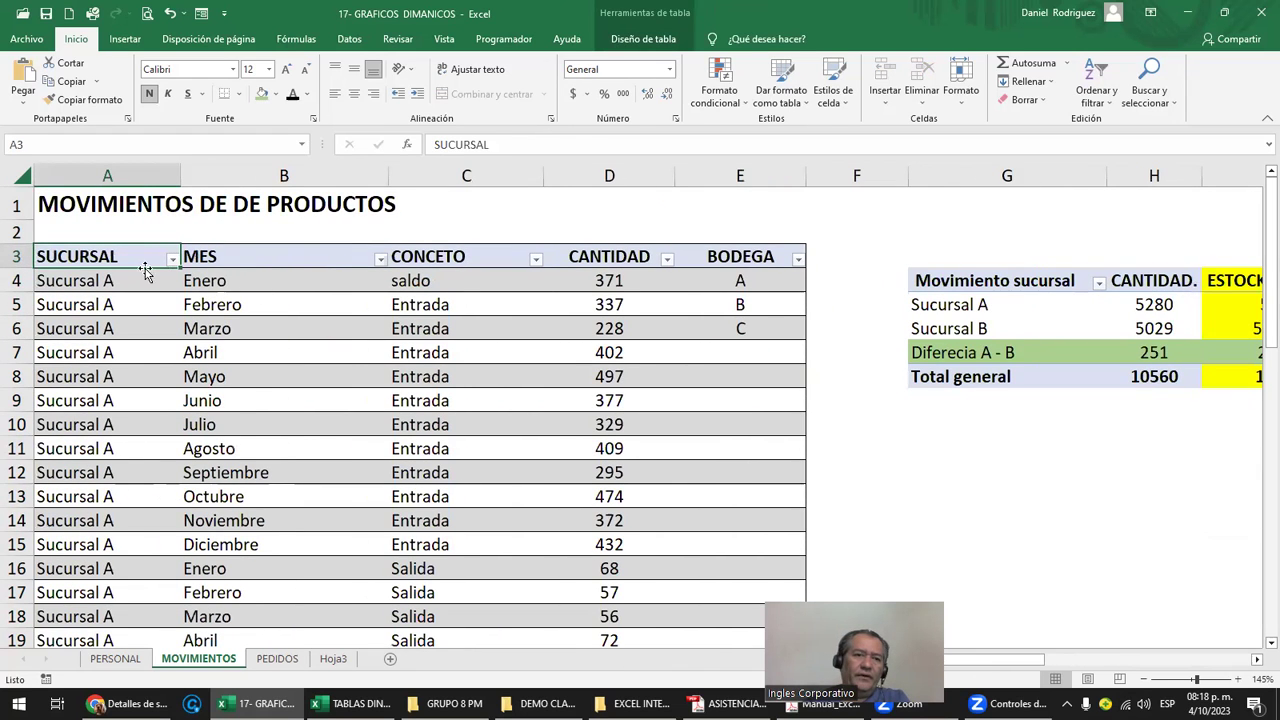
# Compare the Sucursal A source entries with the pivot's Diferecia A - B row (251, 25.1)
pyautogui.moveTo(135, 279); pyautogui.dragTo(130, 415)
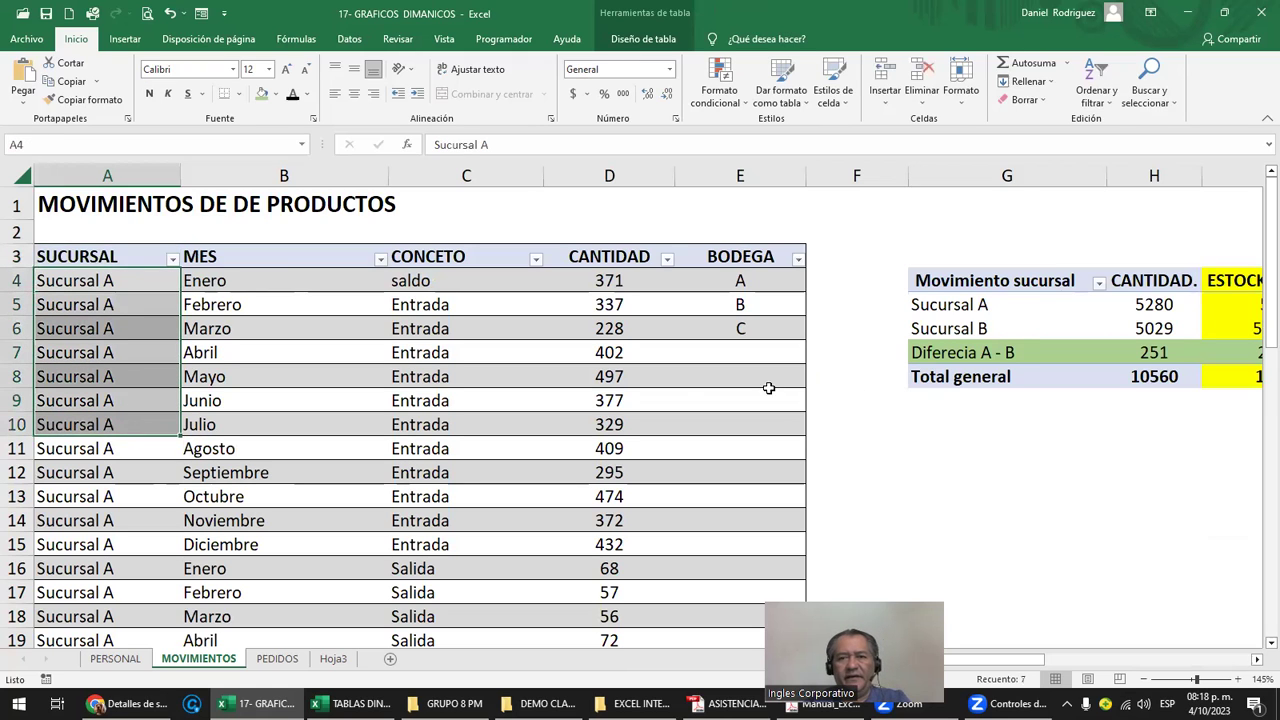
pyautogui.click(973, 428)
pyautogui.click(968, 355)
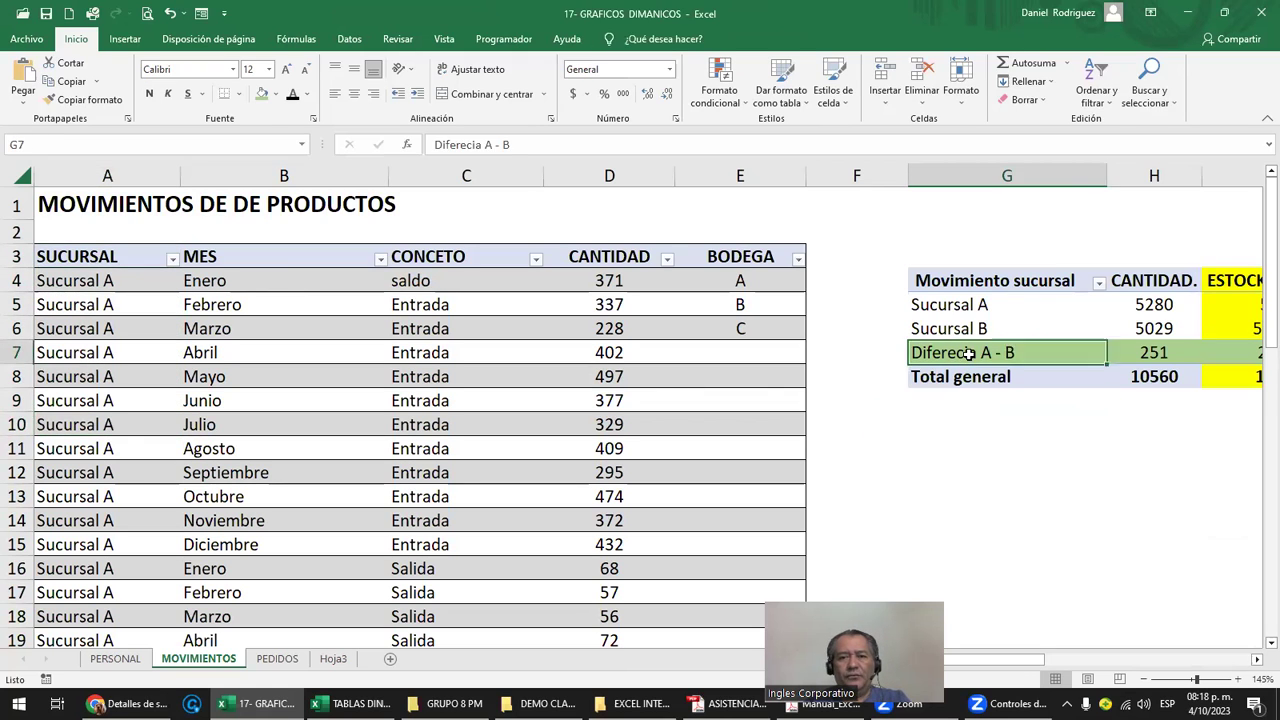
pyautogui.click(740, 358)
pyautogui.click(566, 426)
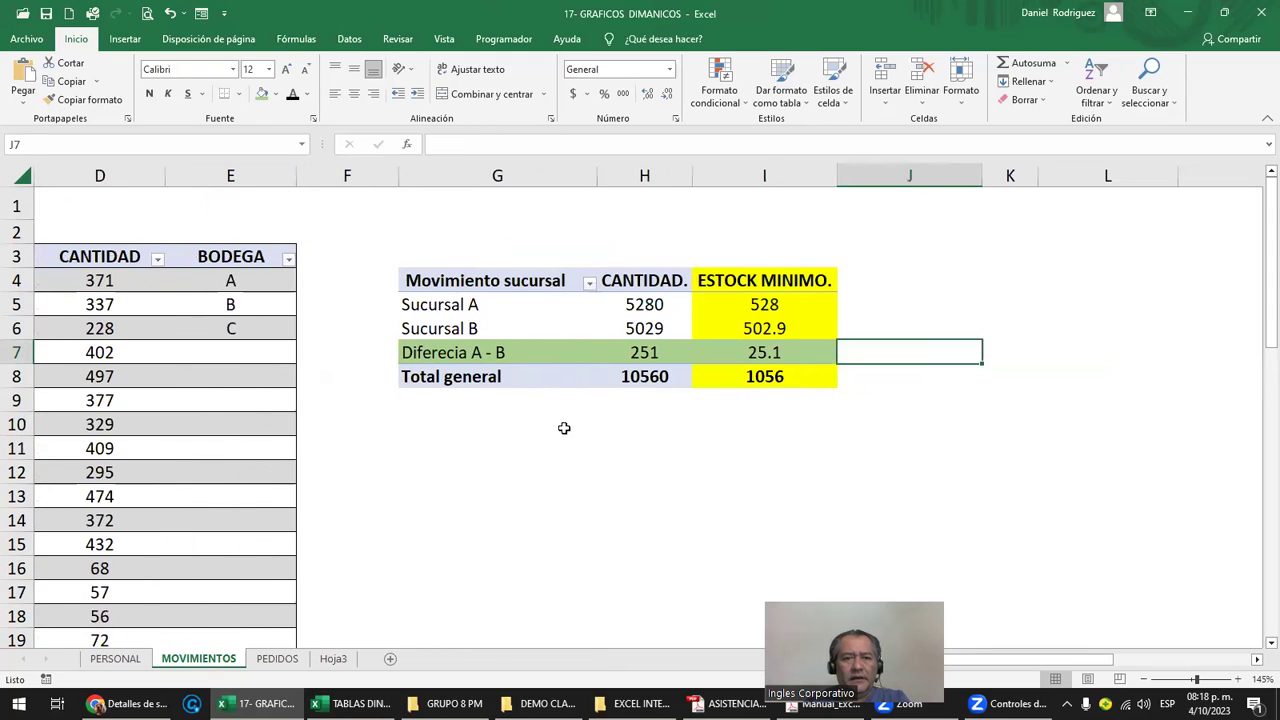
pyautogui.click(428, 352)
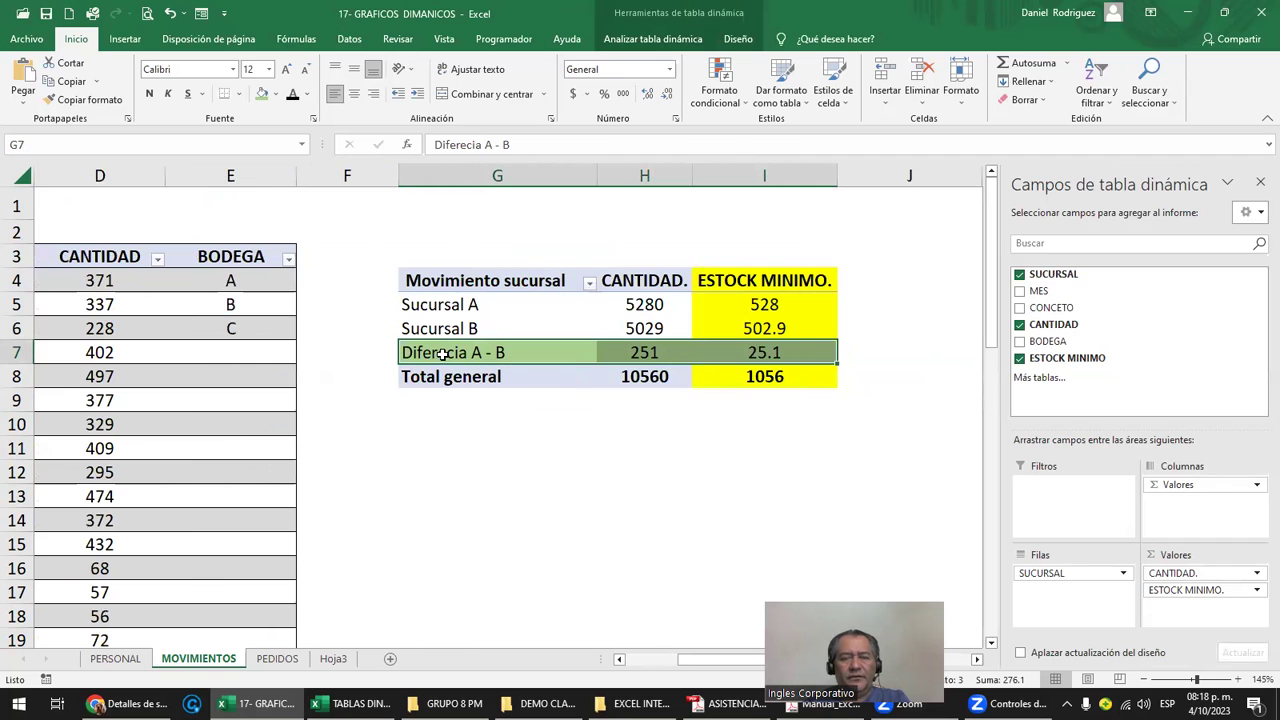
pyautogui.press('Left')
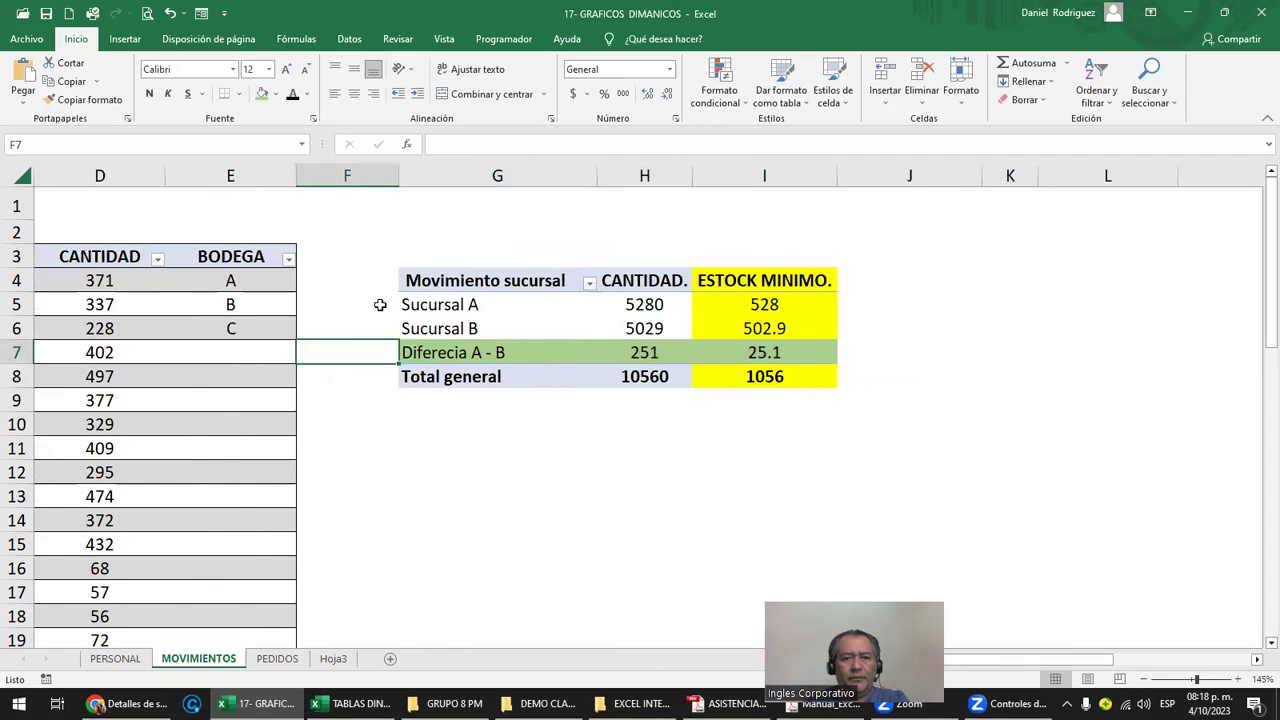
pyautogui.press('Home')
pyautogui.press('Right')
pyautogui.press('Right')
pyautogui.press('Right')
pyautogui.press('Right')
pyautogui.press('Right')
pyautogui.press('Right')
pyautogui.press('Right')
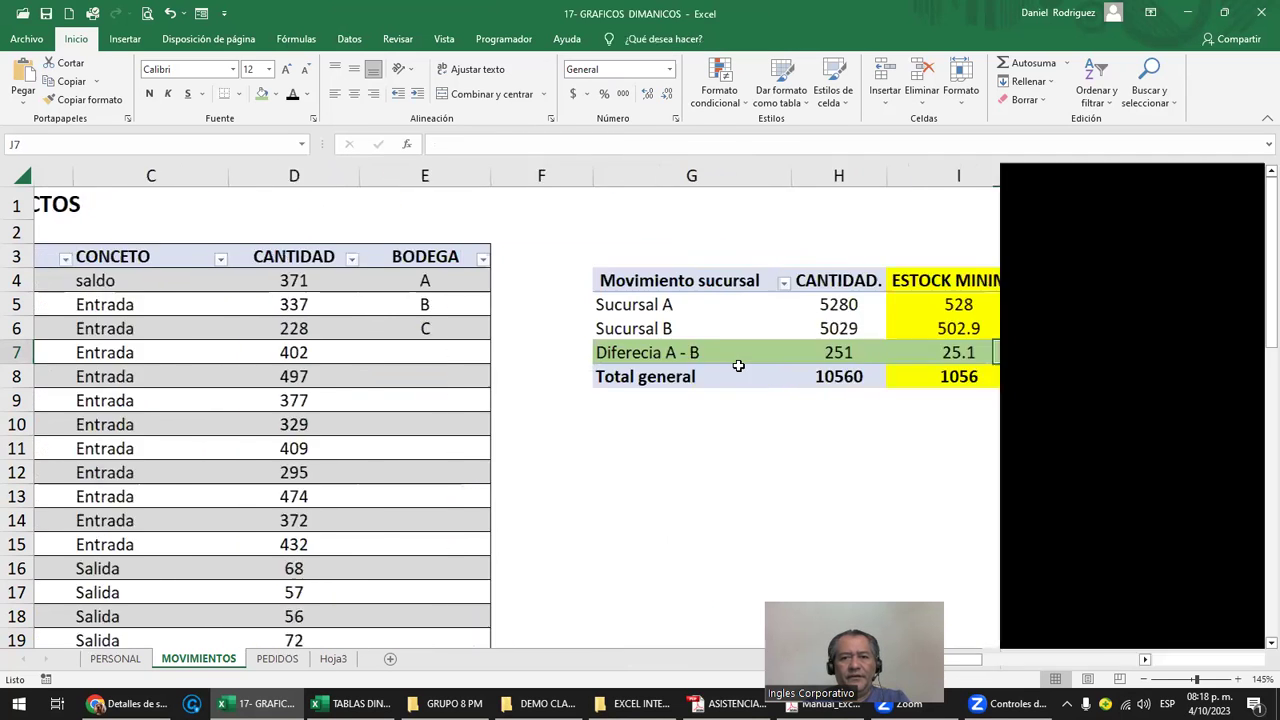
pyautogui.press('Right')
pyautogui.click(491, 284)
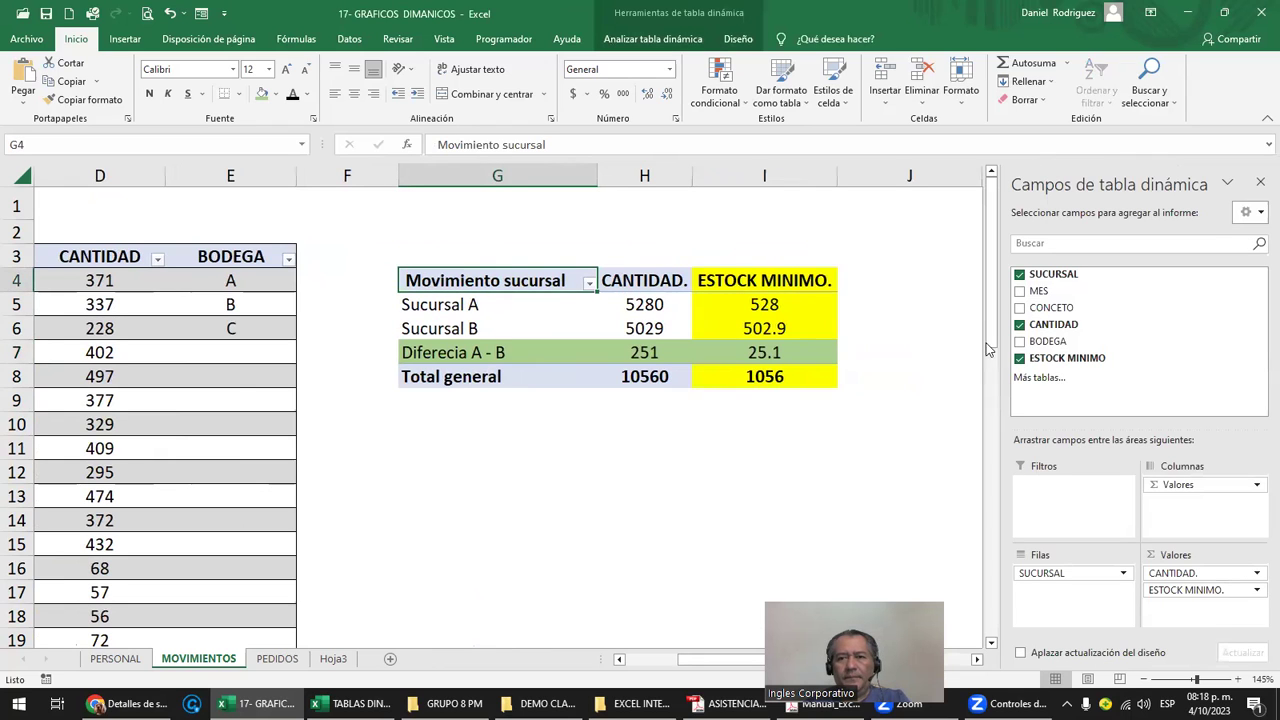
# Add BODEGA below SUCURSAL in rows, giving Sucursal A: A 371, B 337, C 228, (en blanco) 4344
pyautogui.moveTo(1045, 342)
pyautogui.mouseDown()
pyautogui.moveTo(1093, 575)
pyautogui.moveTo(1083, 593)
pyautogui.mouseUp()
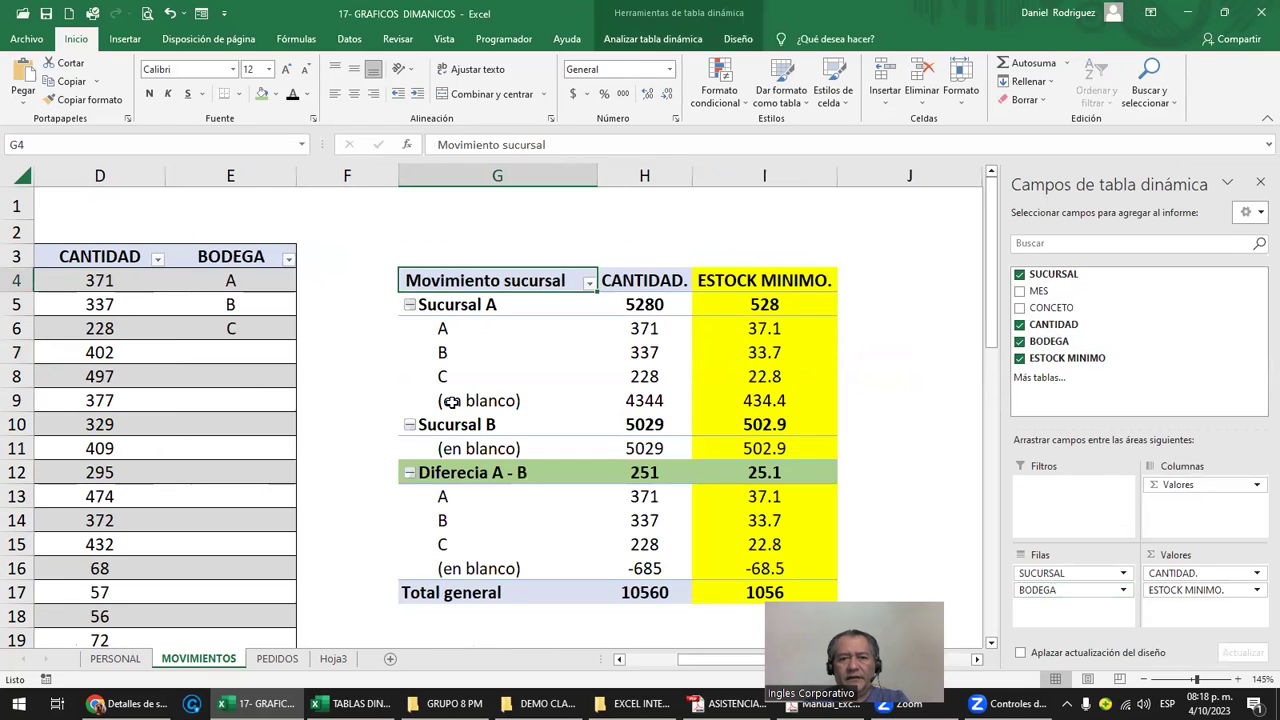
pyautogui.click(451, 401)
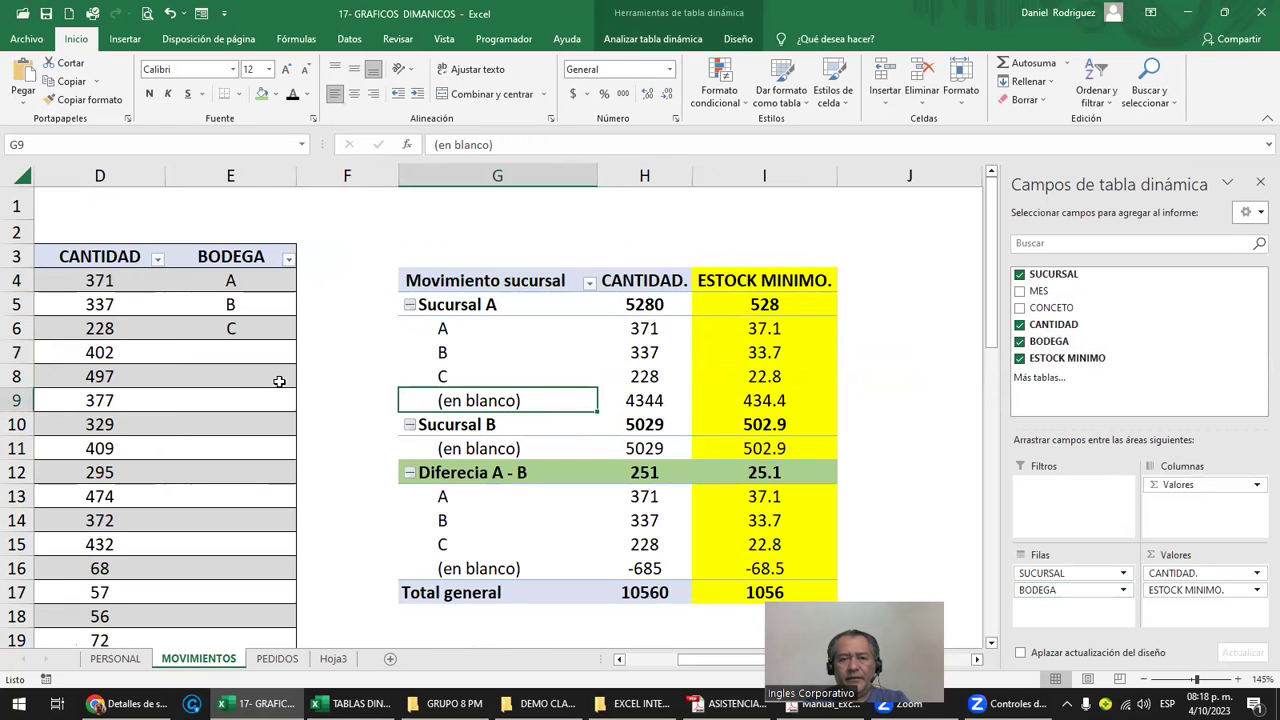
pyautogui.click(445, 330)
pyautogui.click(445, 354)
pyautogui.click(445, 375)
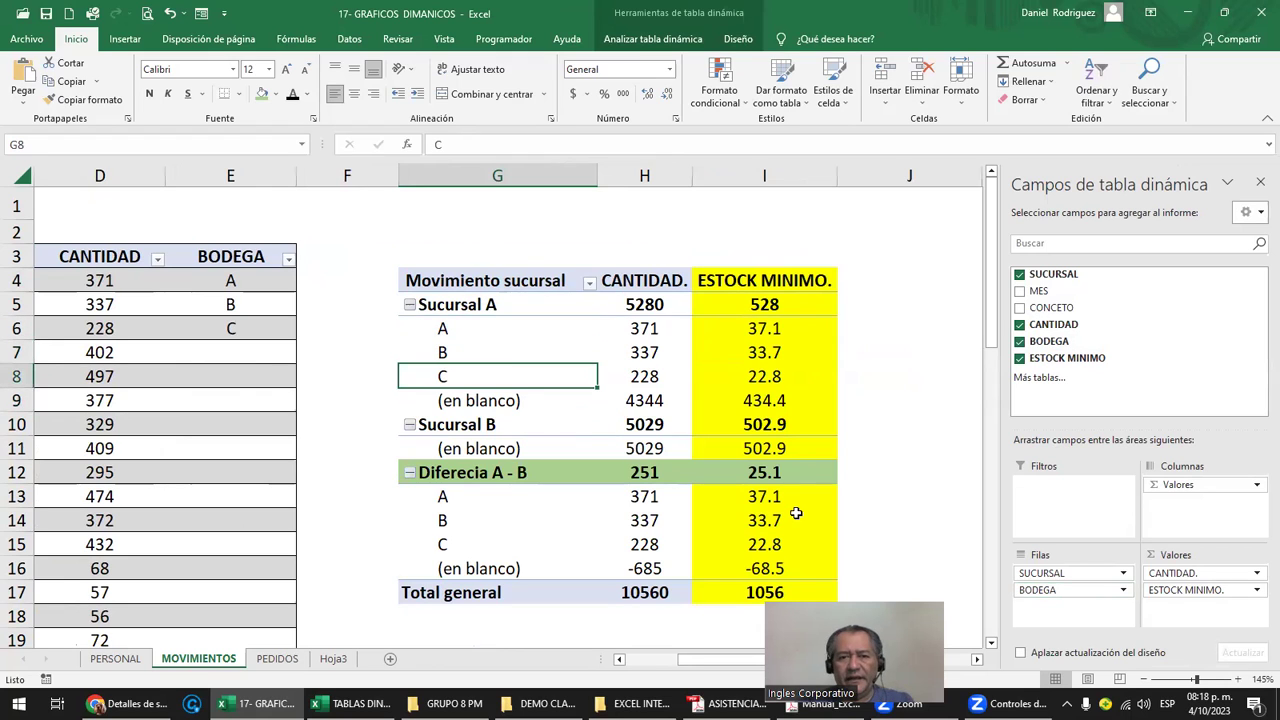
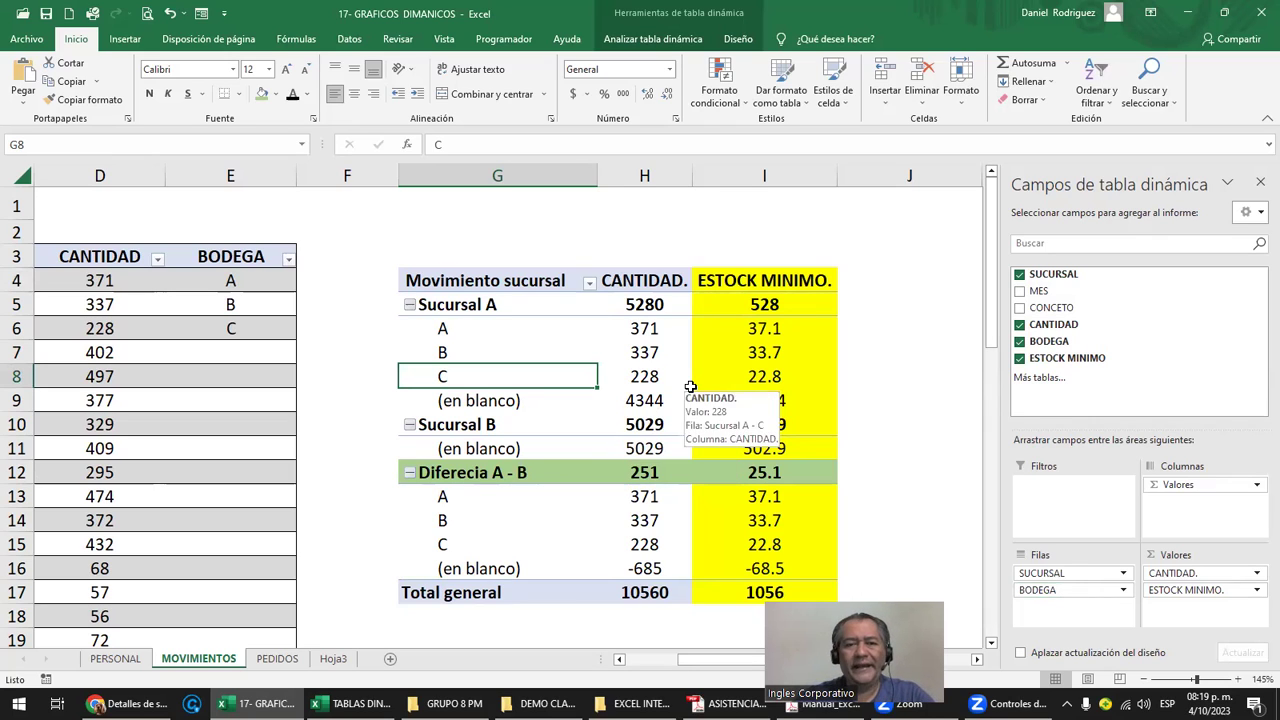
# Select a cell inside the Movimiento sucursal pivot table and show the Analizar tabla dinámica commands
pyautogui.click(446, 331)
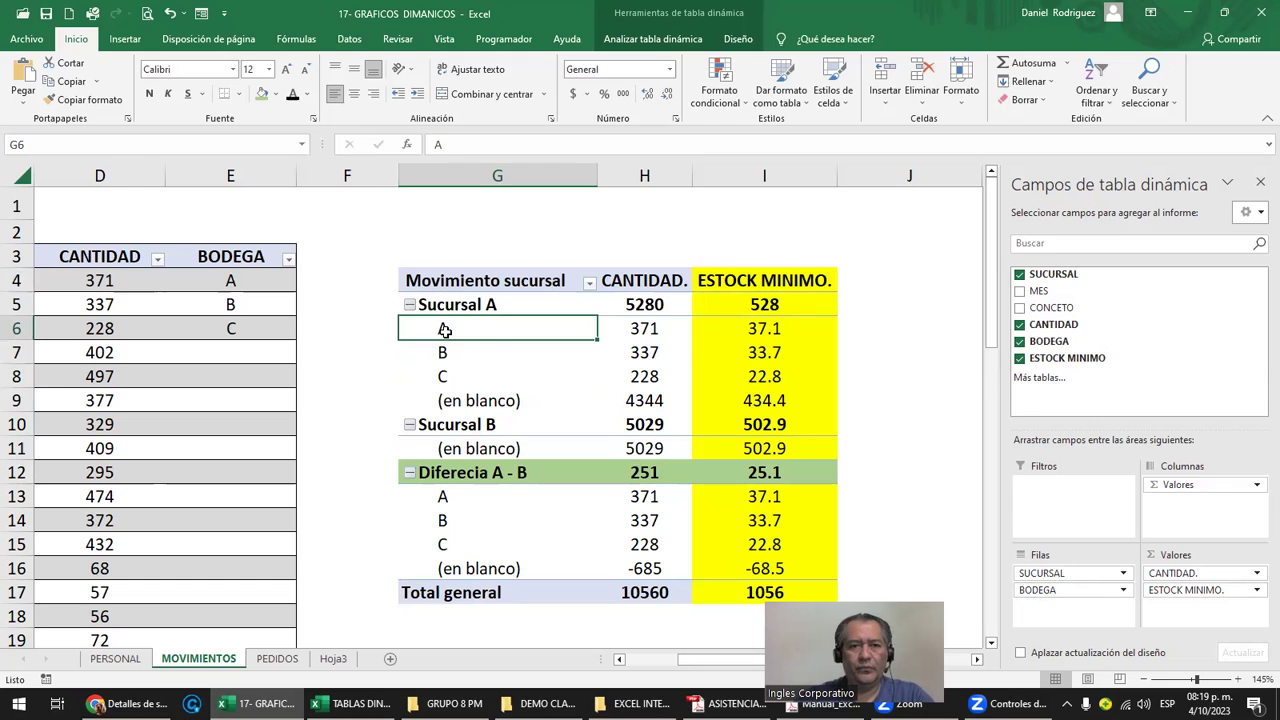
pyautogui.click(473, 277)
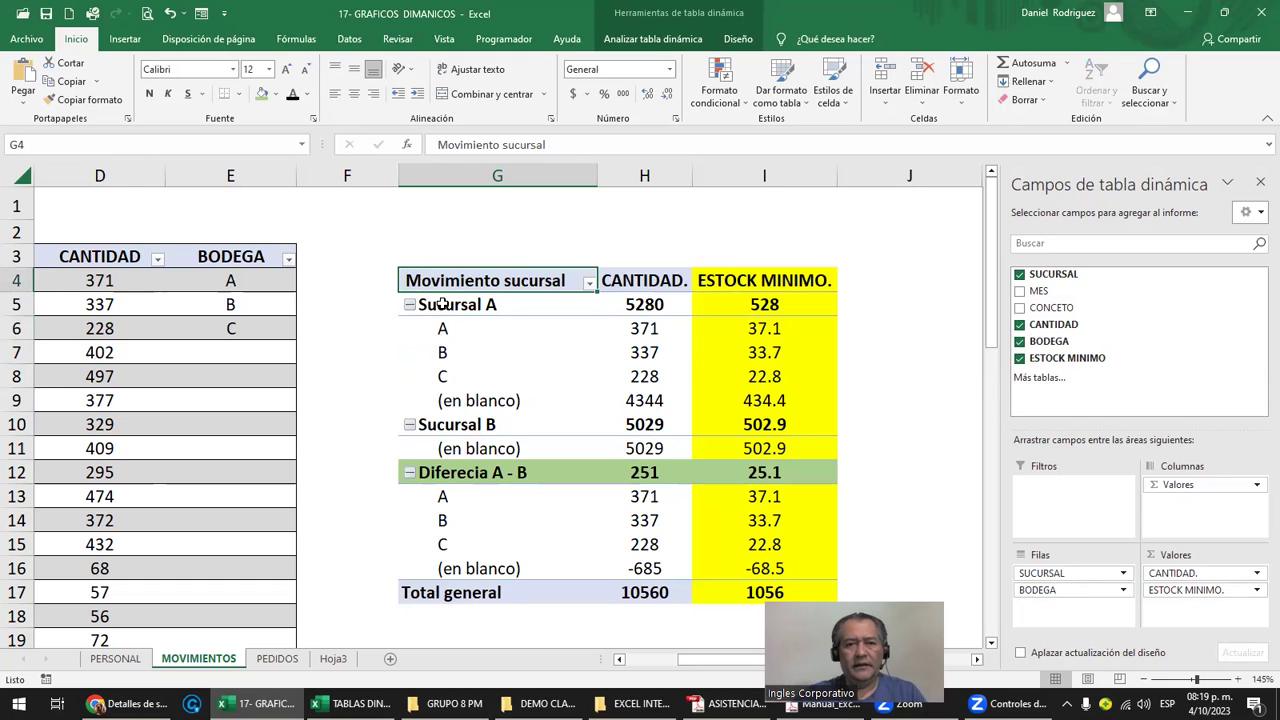
pyautogui.click(441, 303)
pyautogui.click(464, 335)
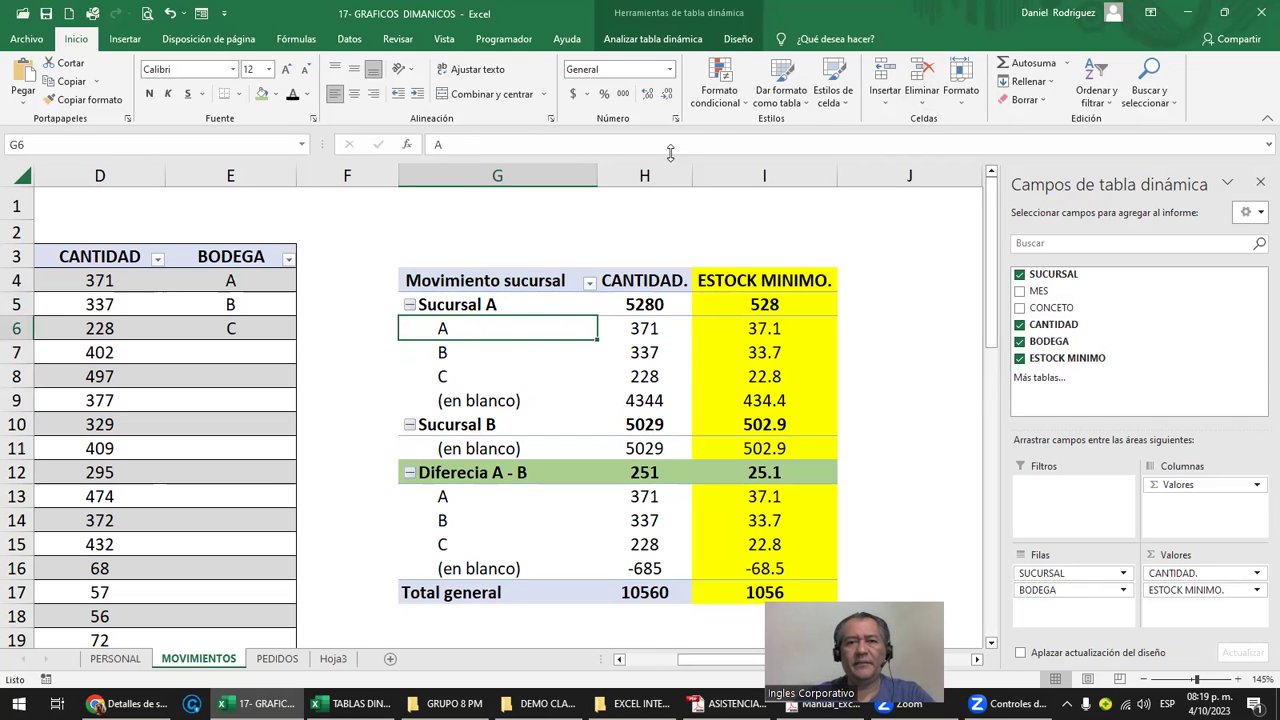
pyautogui.click(652, 39)
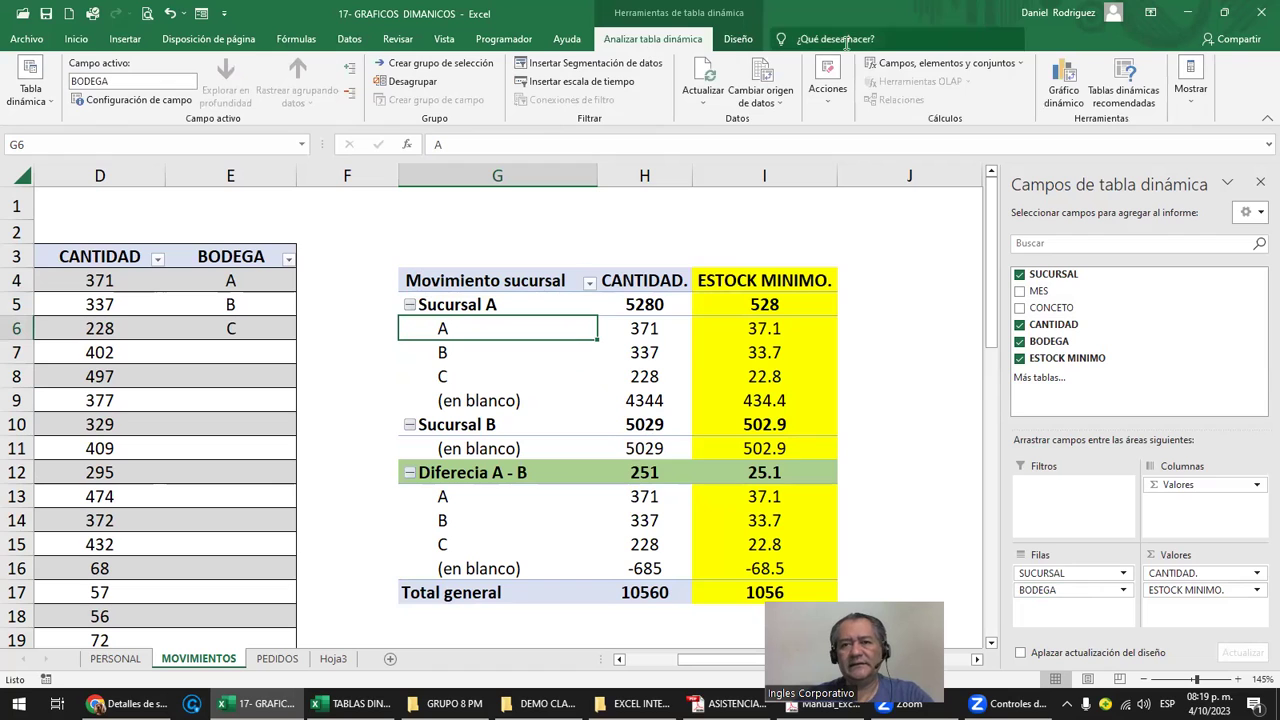
# Insert a calculated BODEGA item named ABC with formula =A+B+C
pyautogui.click(922, 64)
pyautogui.click(938, 104)
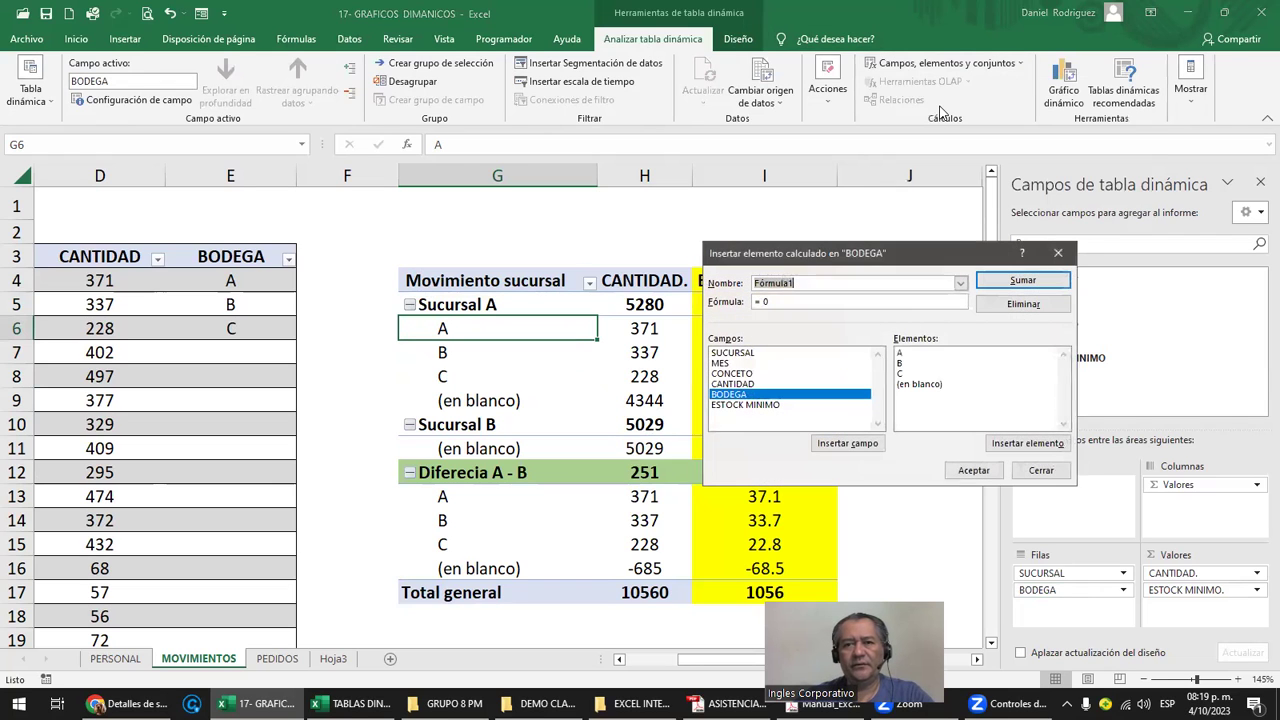
pyautogui.click(816, 284)
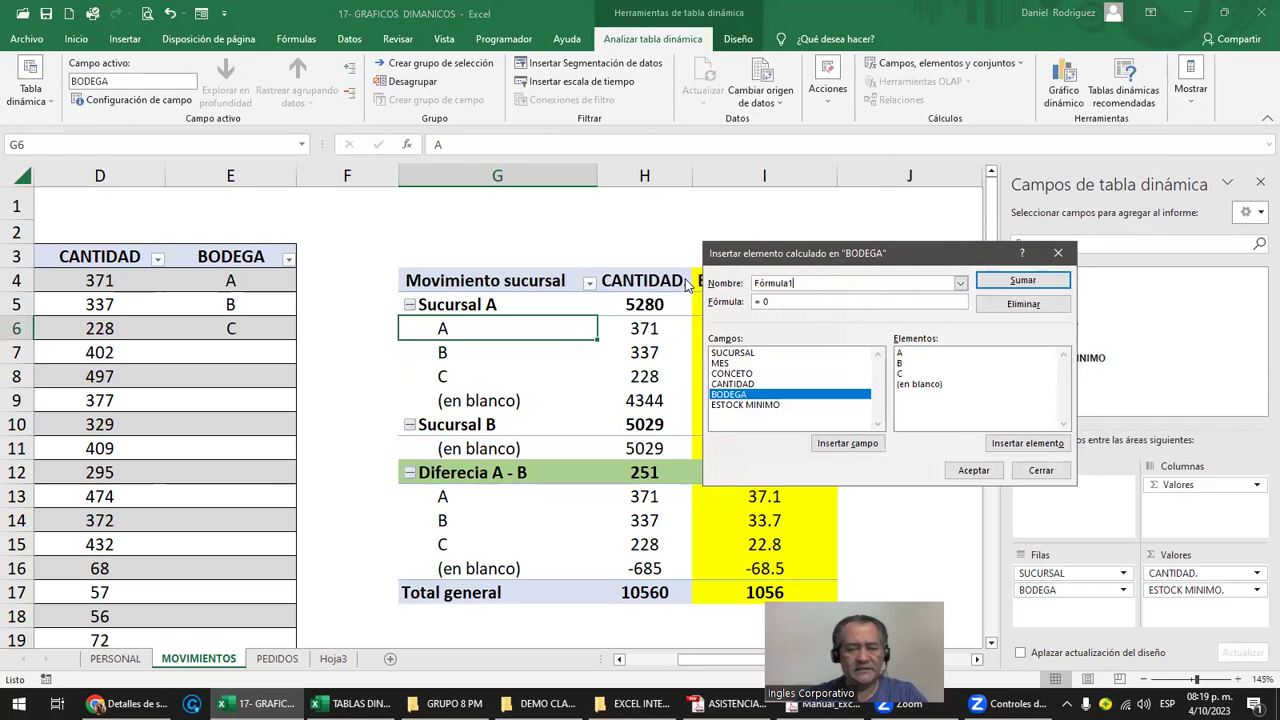
pyautogui.press('BackSpace')
pyautogui.press('BackSpace')
pyautogui.press('BackSpace')
pyautogui.press('BackSpace')
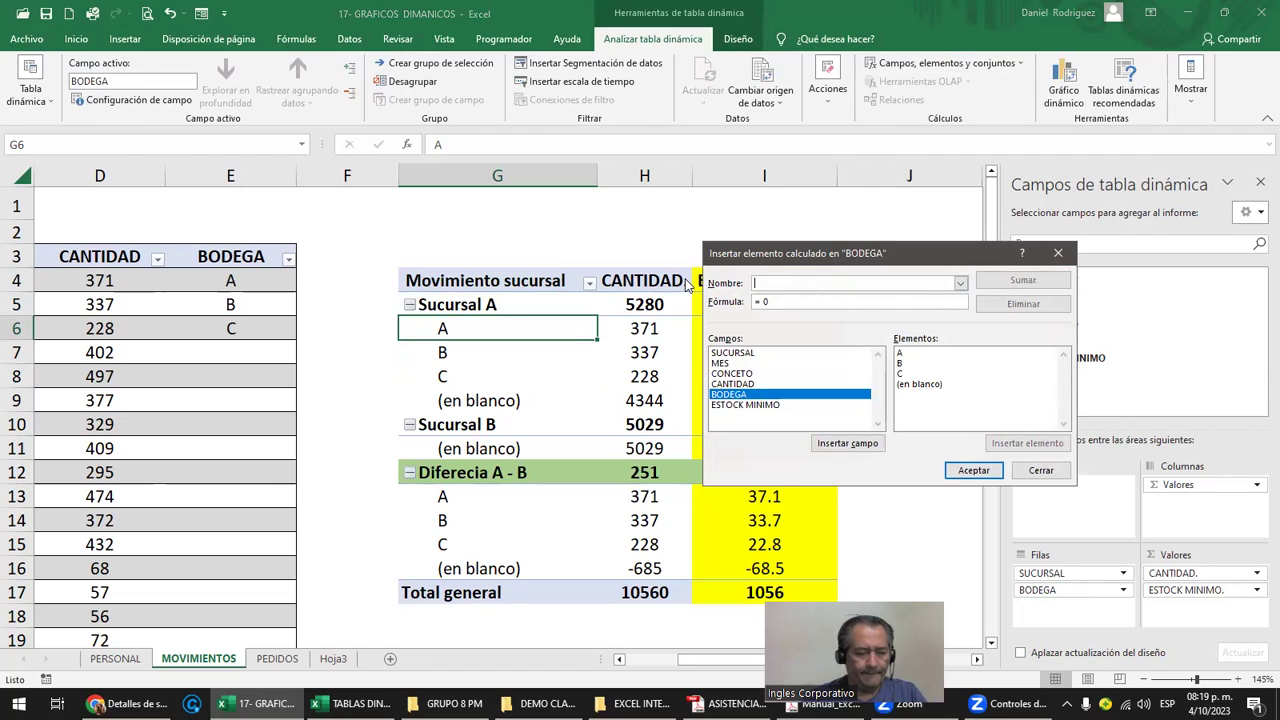
pyautogui.write('ABC')
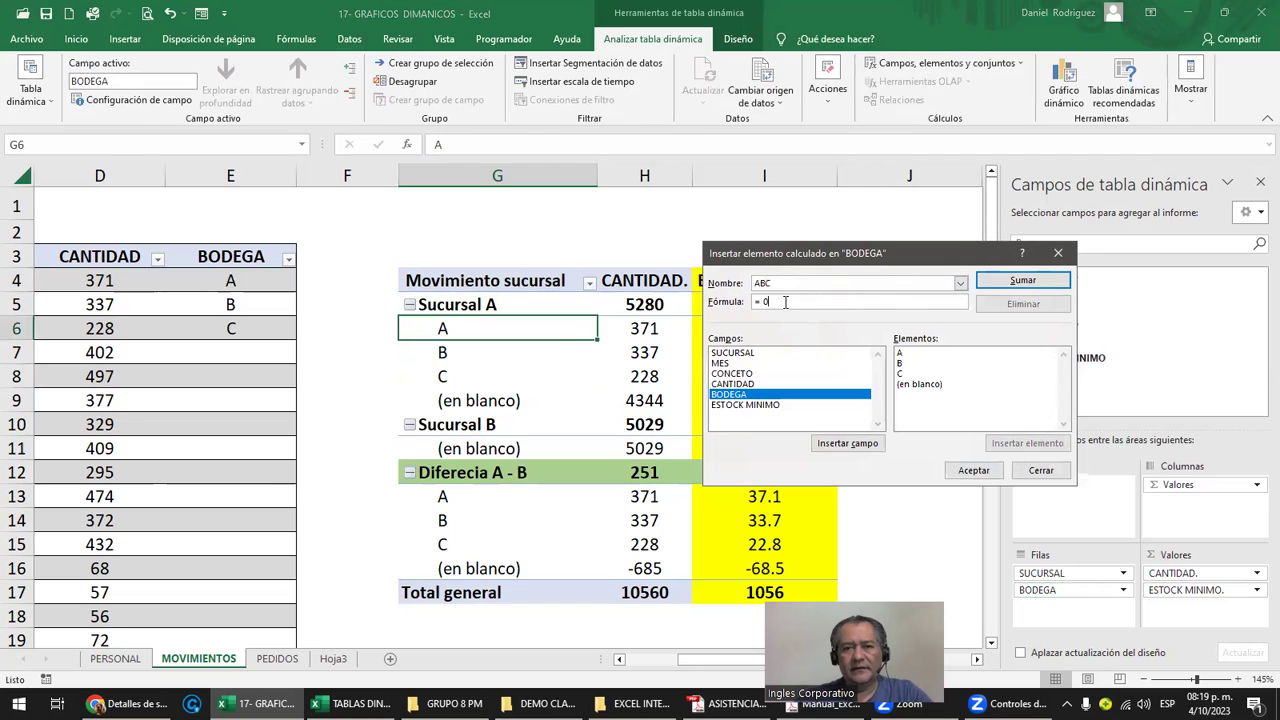
pyautogui.doubleClick(903, 355)
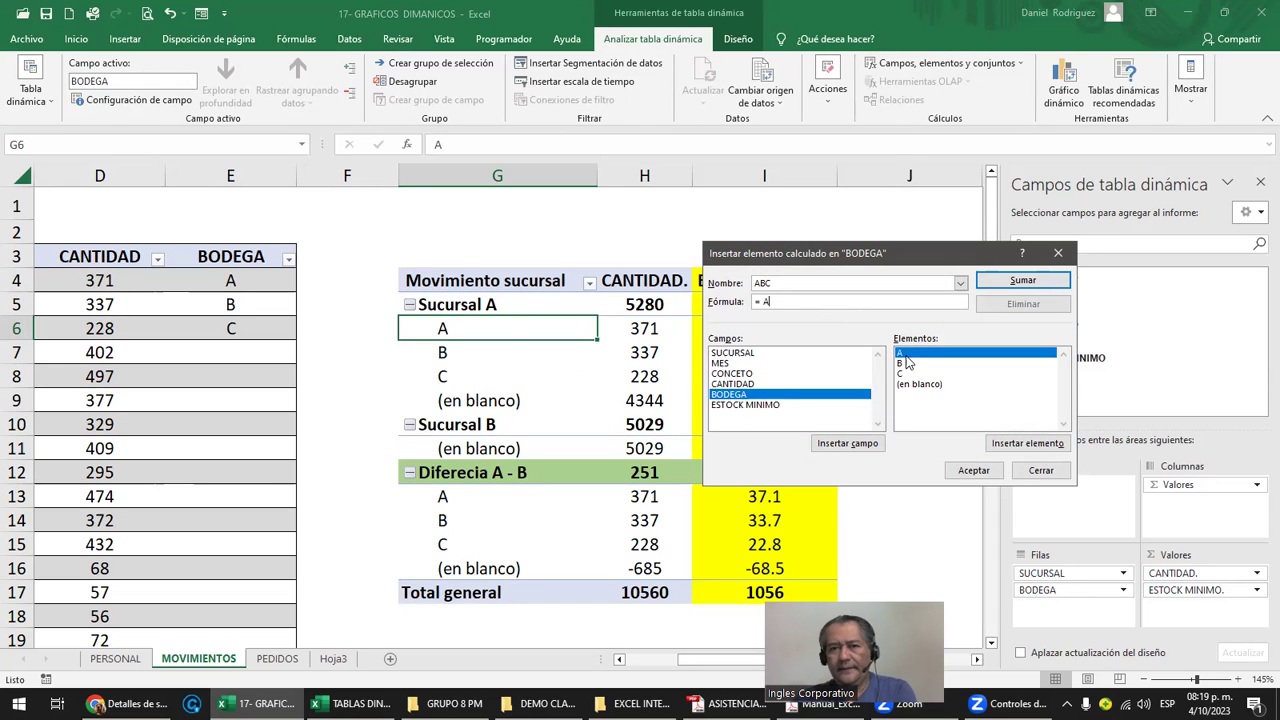
pyautogui.write('+')
pyautogui.doubleClick(906, 364)
pyautogui.write('+')
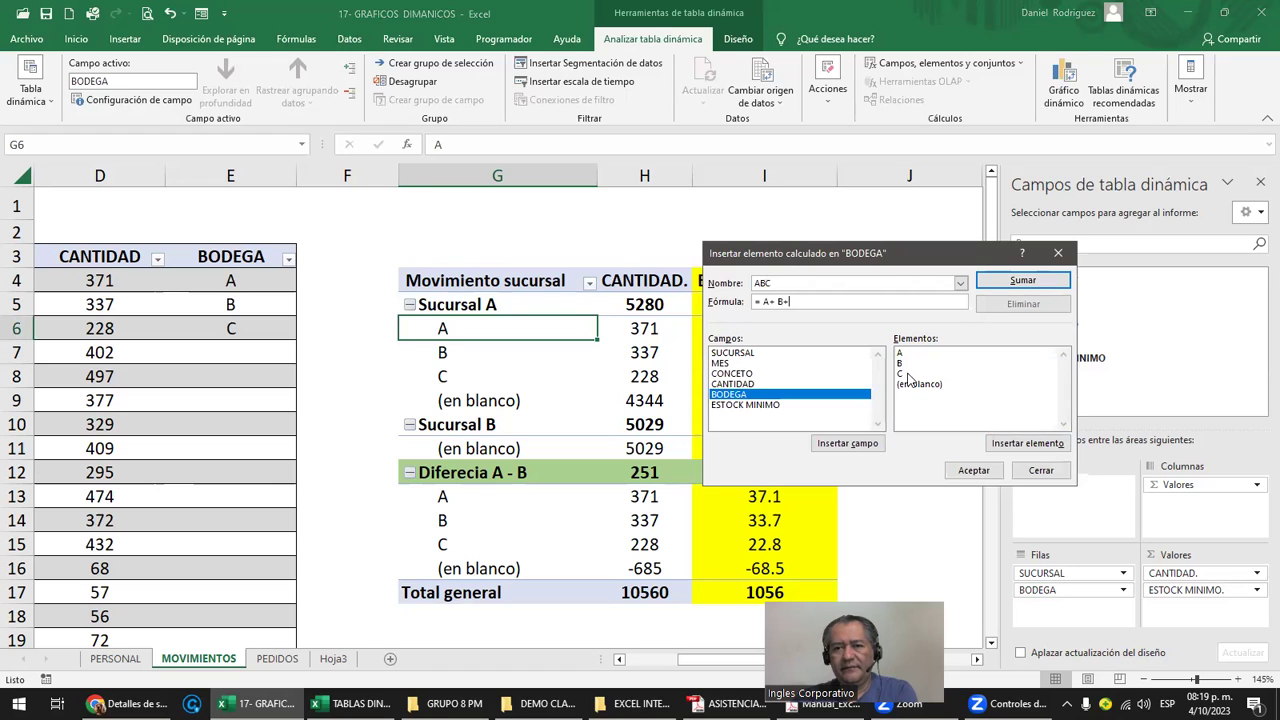
pyautogui.doubleClick(903, 374)
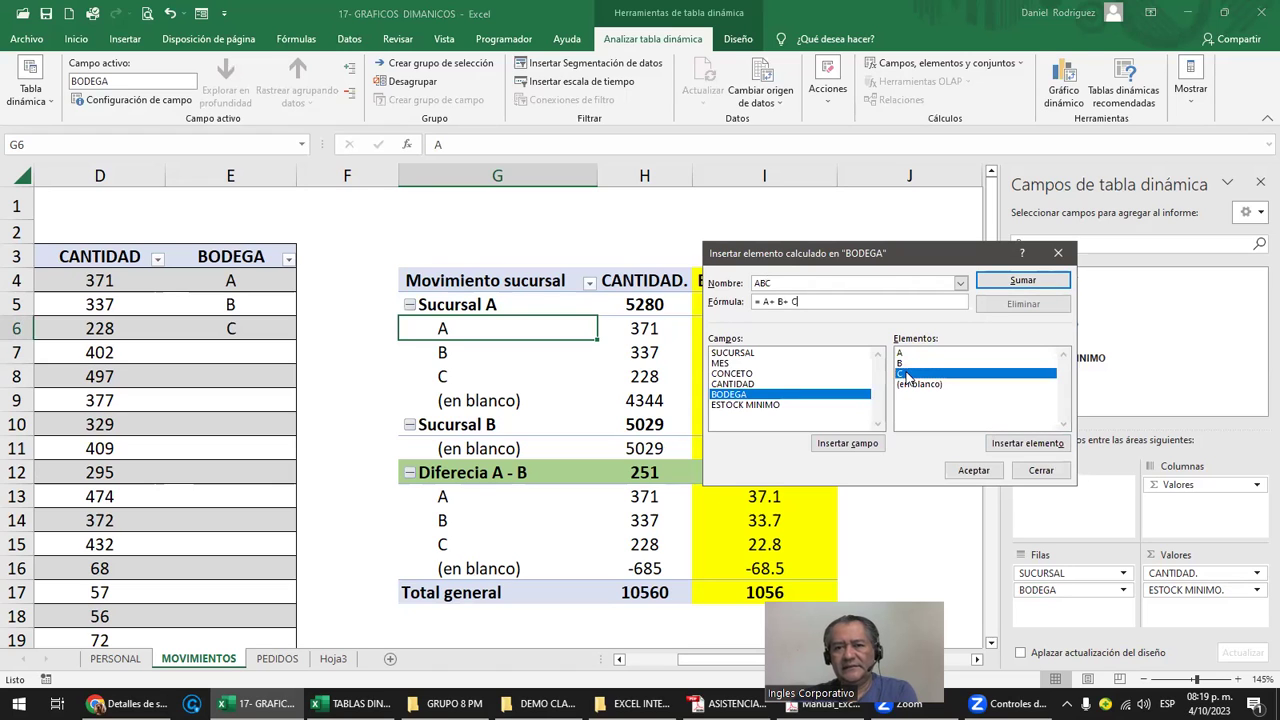
pyautogui.click(1022, 280)
pyautogui.click(973, 470)
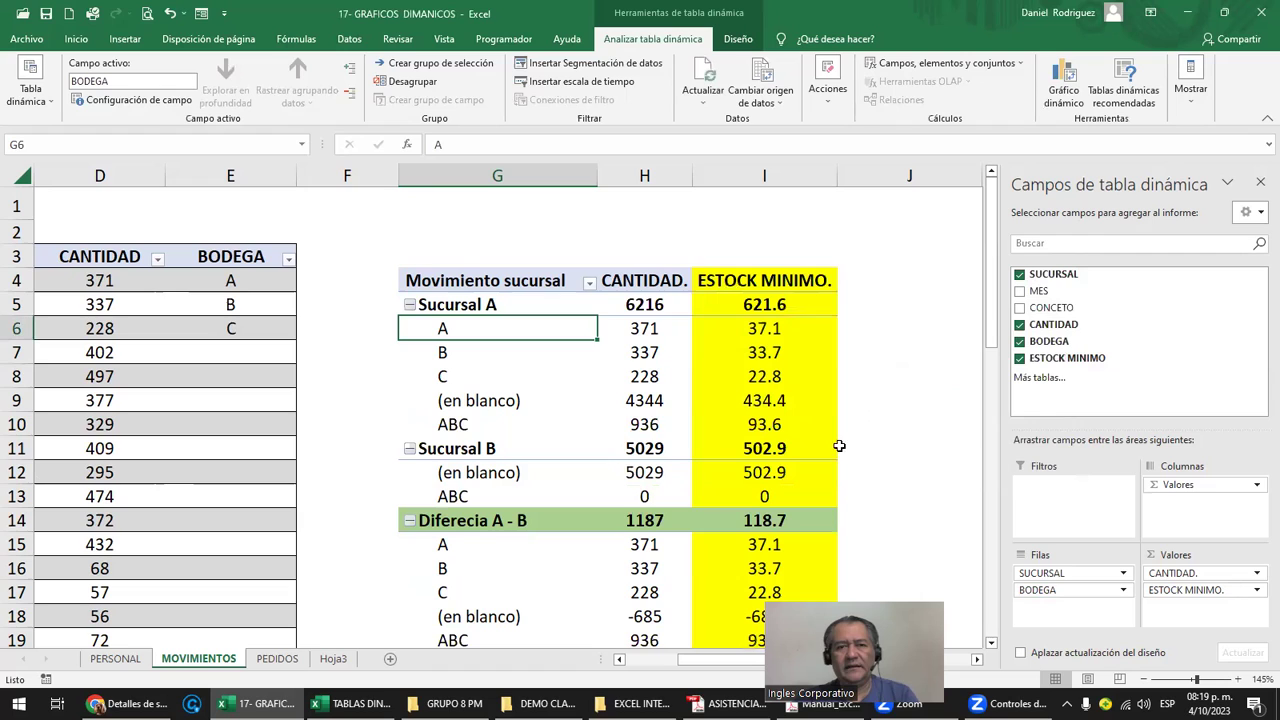
pyautogui.click(480, 376)
pyautogui.moveTo(470, 425); pyautogui.dragTo(745, 424)
pyautogui.click(648, 402)
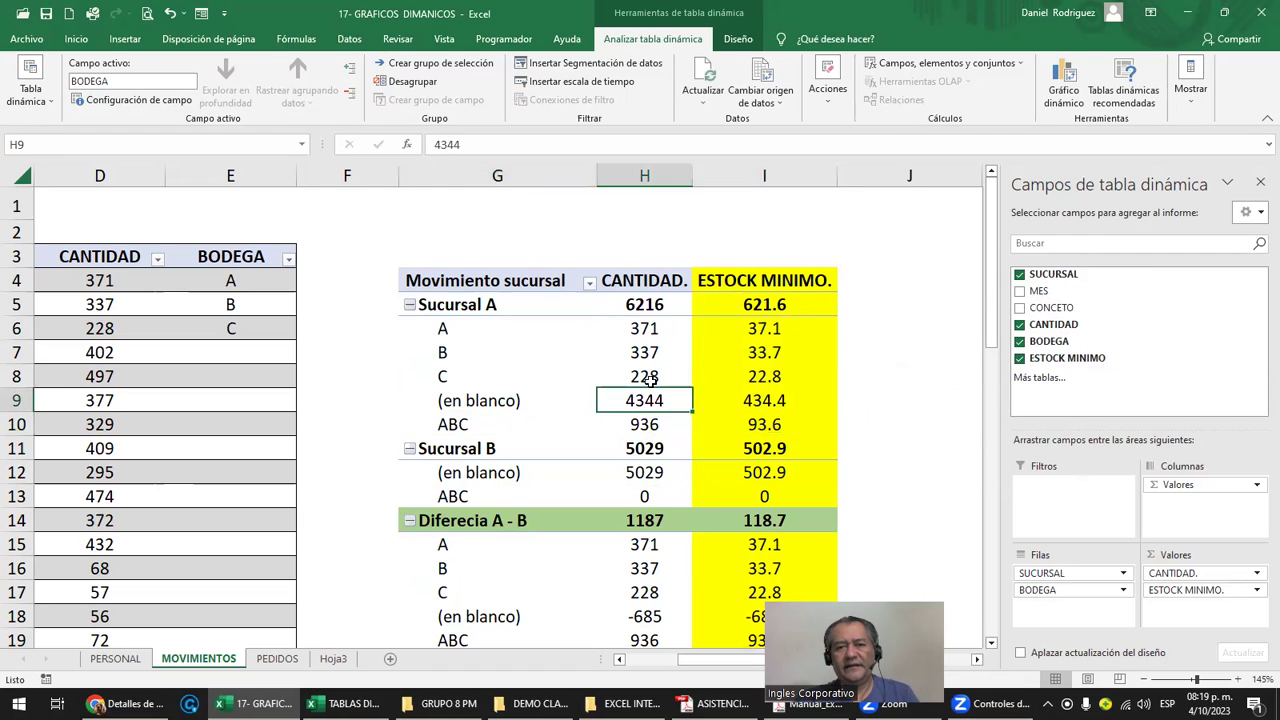
pyautogui.moveTo(650, 380); pyautogui.dragTo(648, 328)
pyautogui.keyDown('shift'); pyautogui.click(638, 425); pyautogui.keyUp('shift')
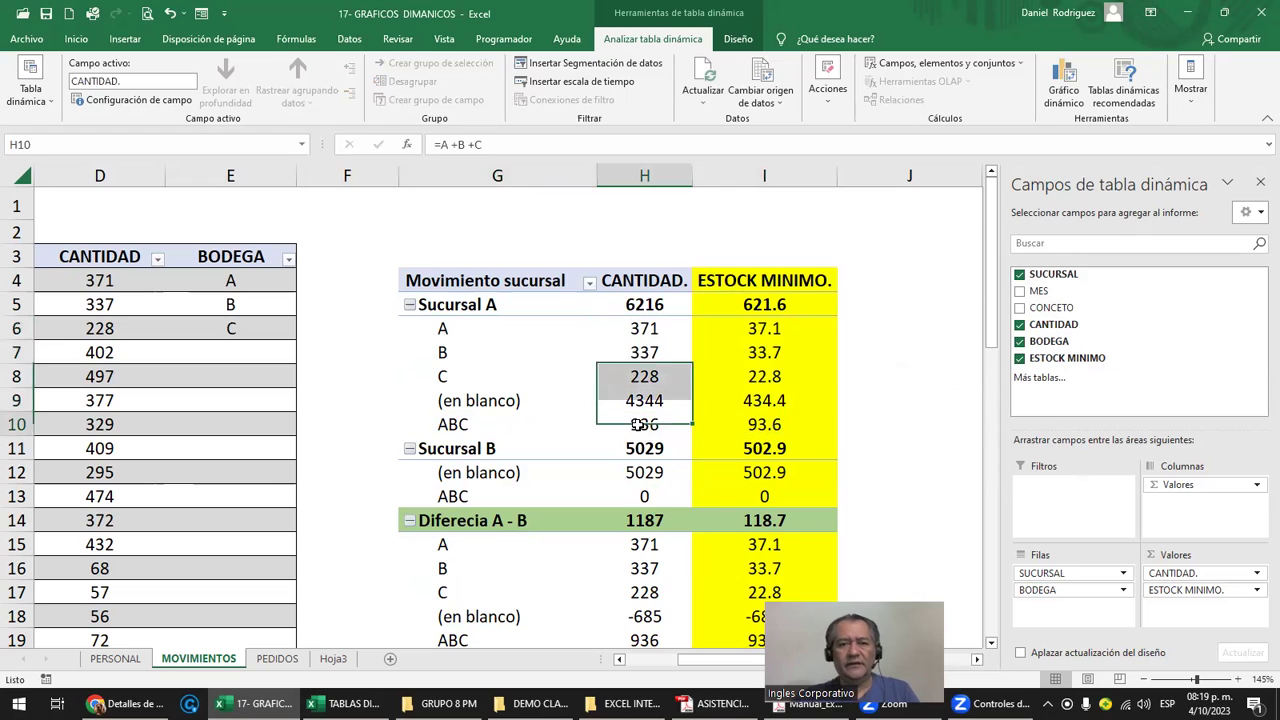
pyautogui.click(638, 425)
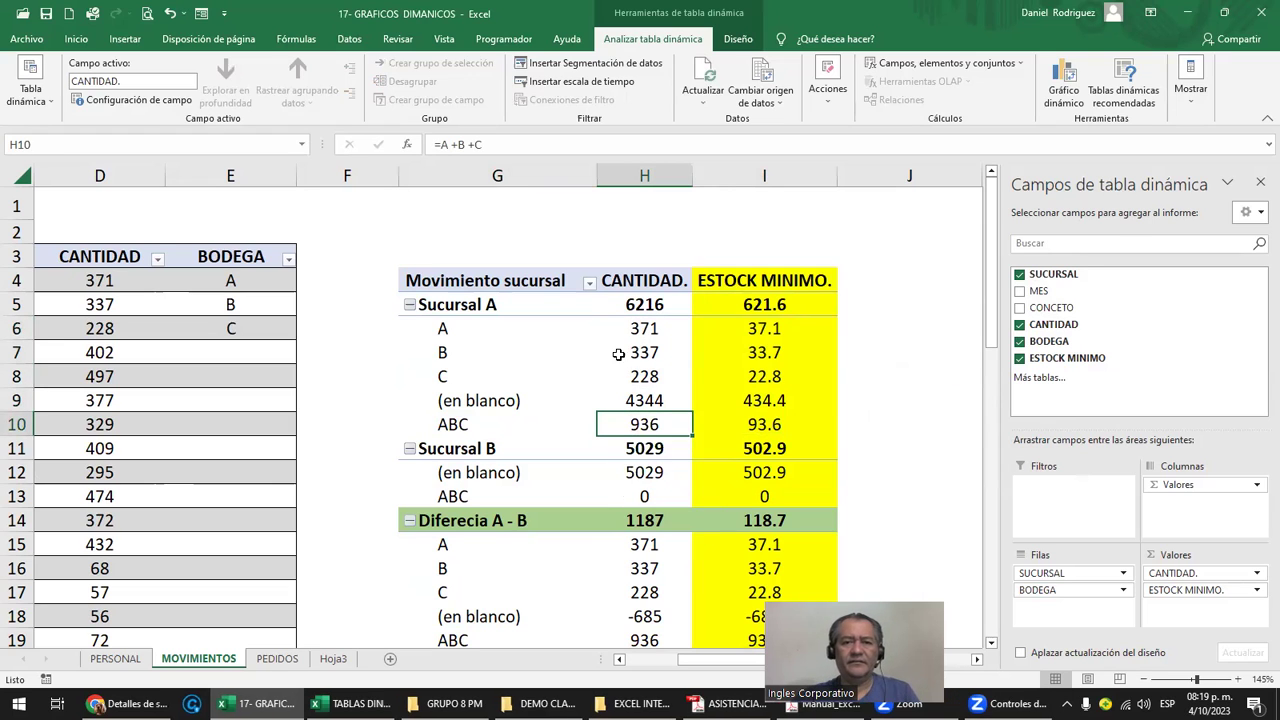
pyautogui.moveTo(652, 332); pyautogui.dragTo(652, 396)
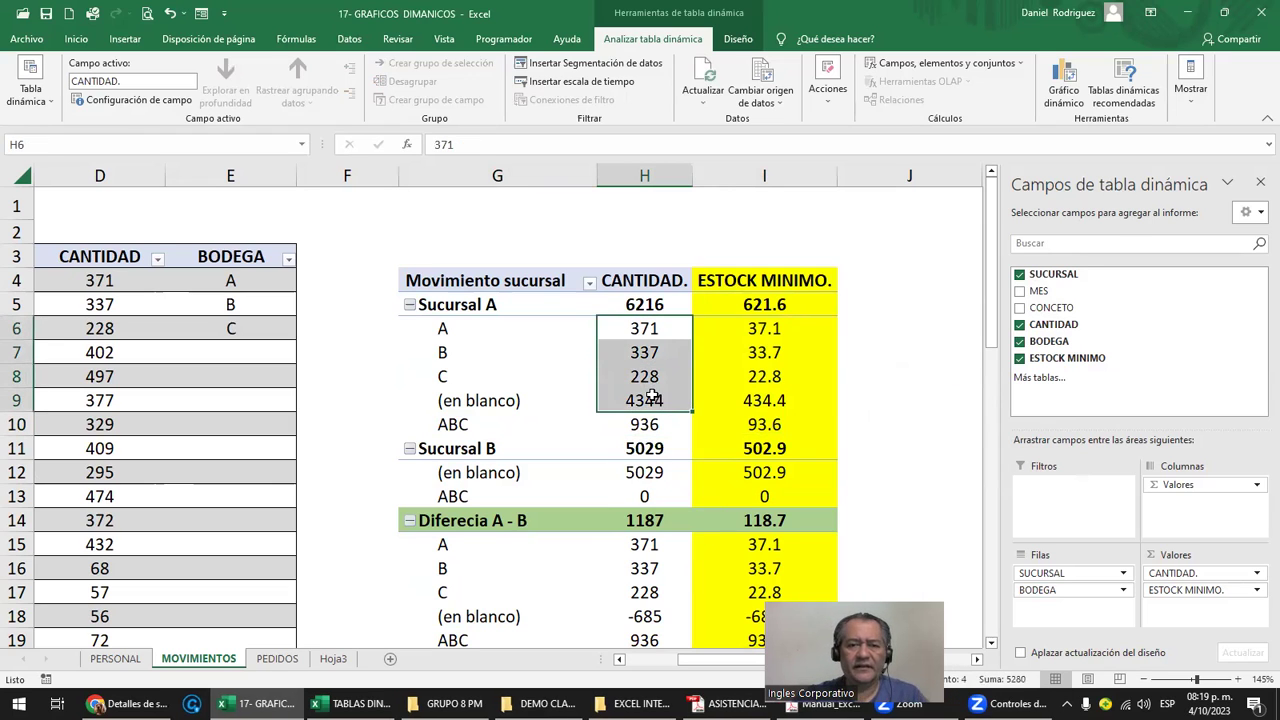
pyautogui.click(908, 402)
pyautogui.moveTo(463, 425); pyautogui.dragTo(721, 427)
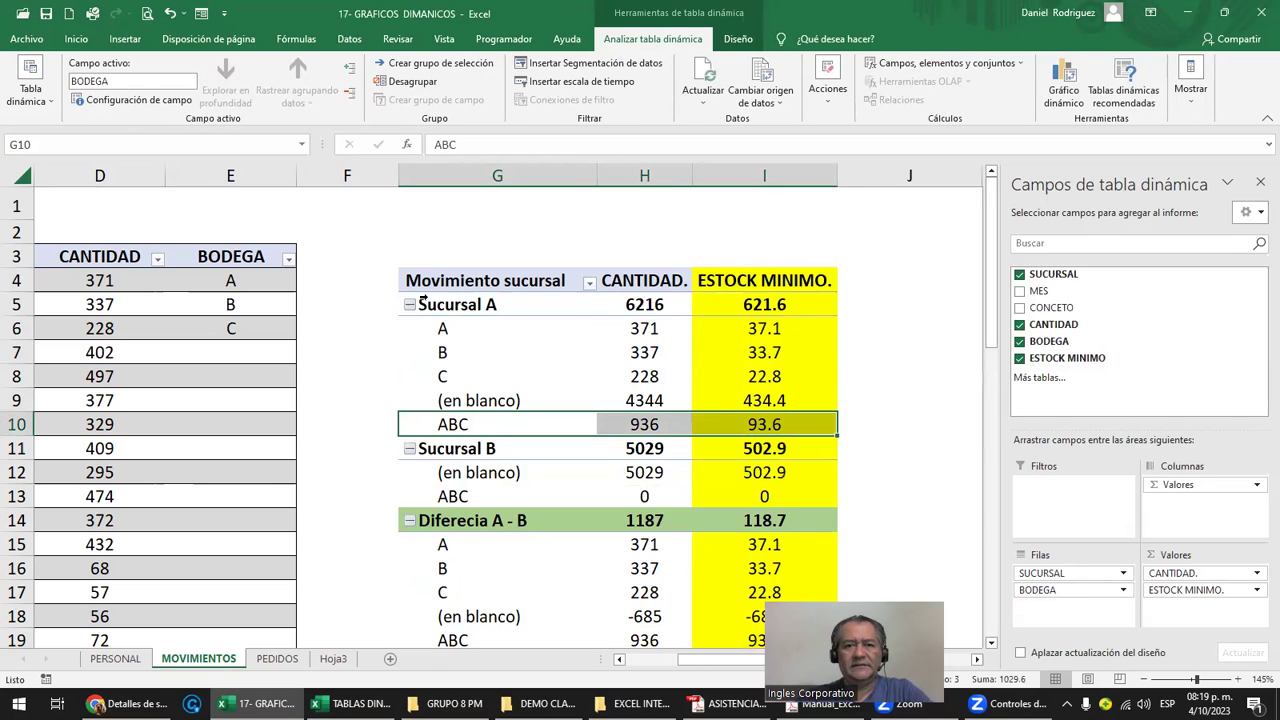
pyautogui.click(446, 283)
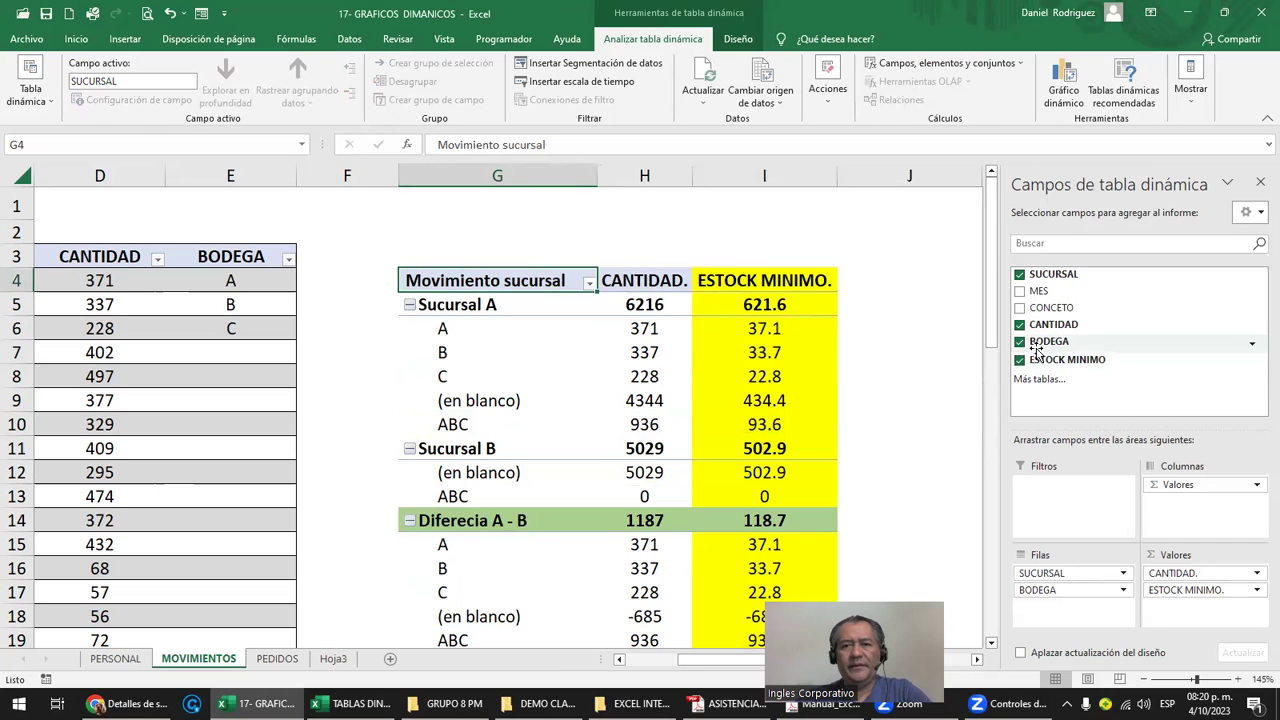
# Remove SUCURSAL from the pivot rows, leaving BODEGA items A, B, C, blank and ABC totalling 11245
pyautogui.moveTo(1040, 572); pyautogui.dragTo(1163, 360)
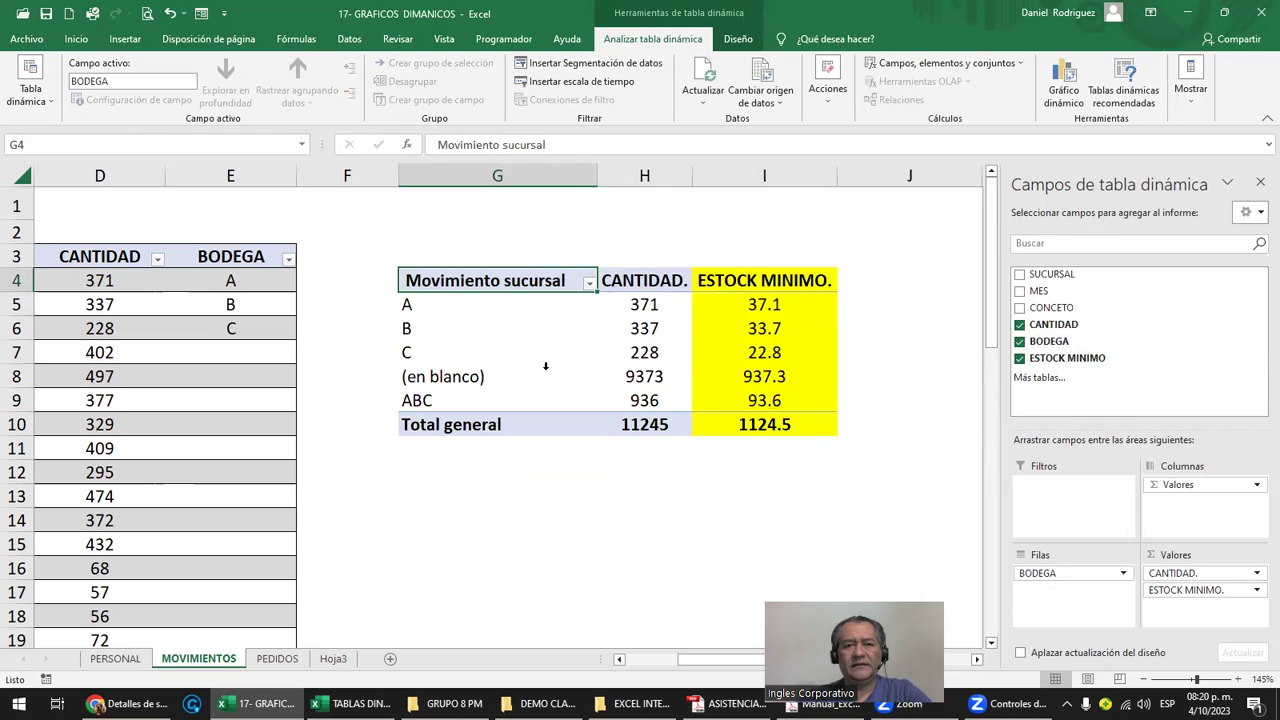
pyautogui.click(420, 400)
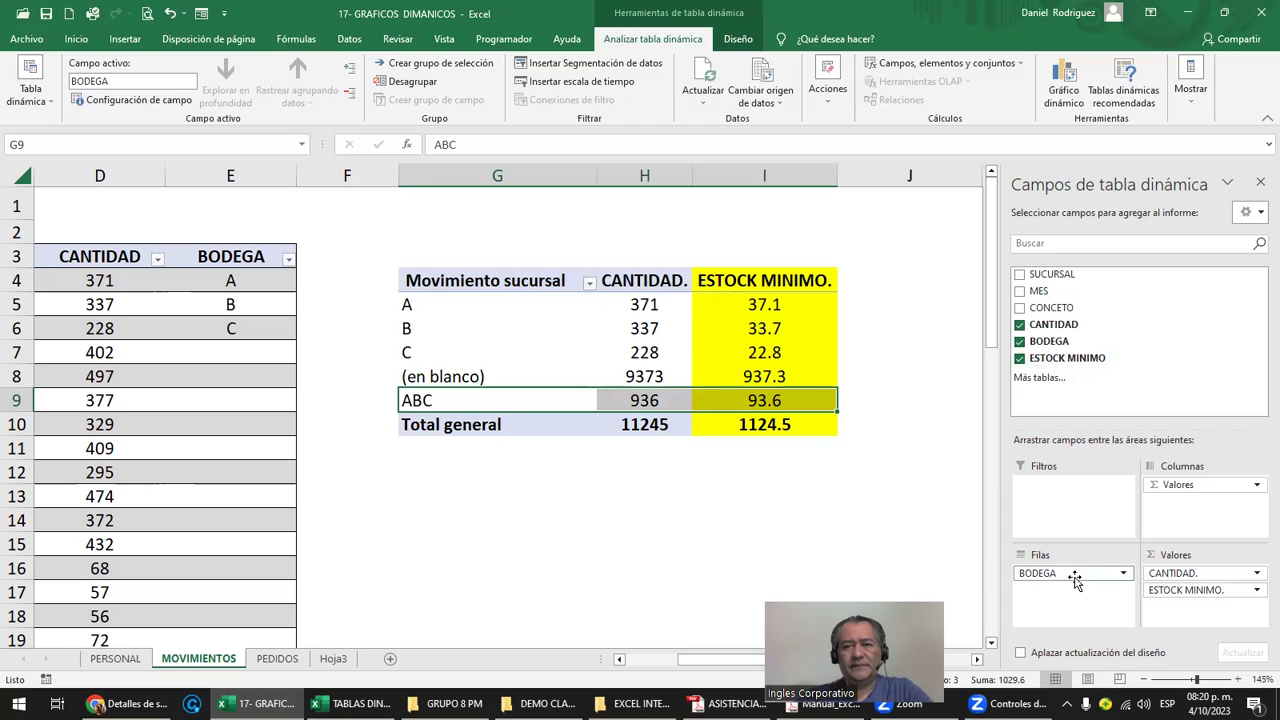
pyautogui.click(492, 280)
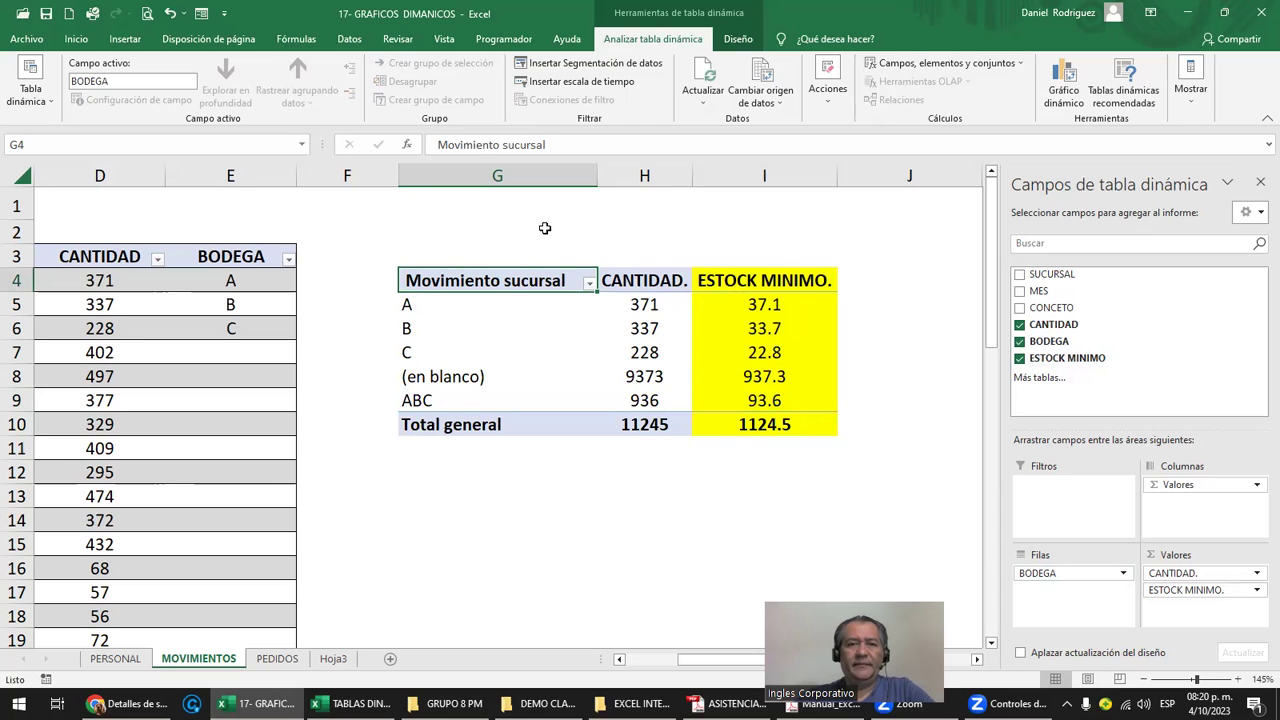
pyautogui.click(420, 401)
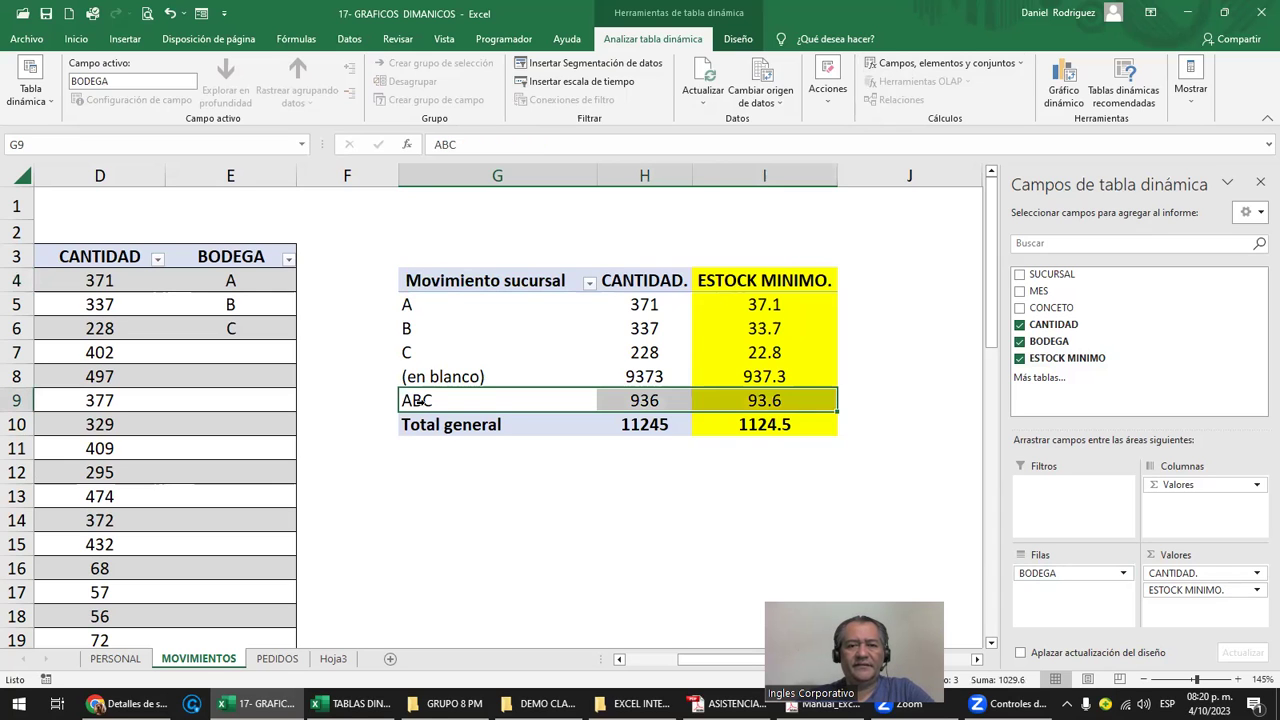
pyautogui.moveTo(232, 281); pyautogui.dragTo(240, 328)
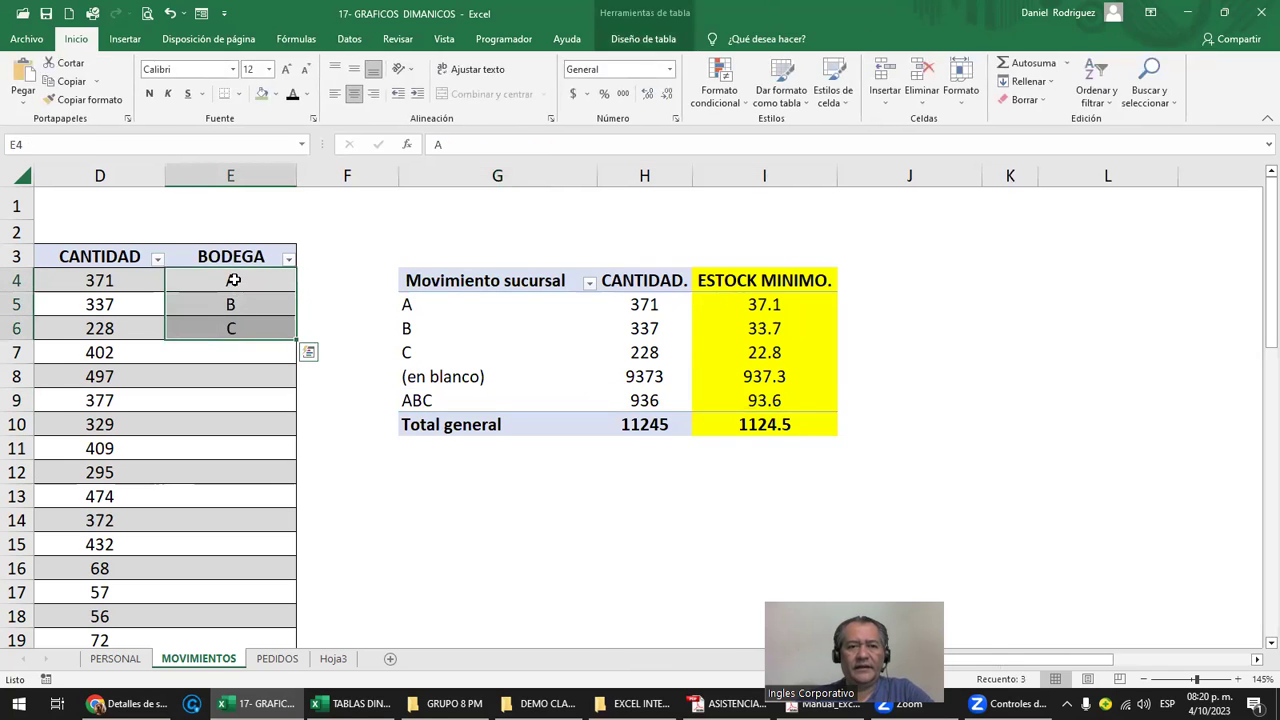
pyautogui.moveTo(233, 281); pyautogui.dragTo(240, 318)
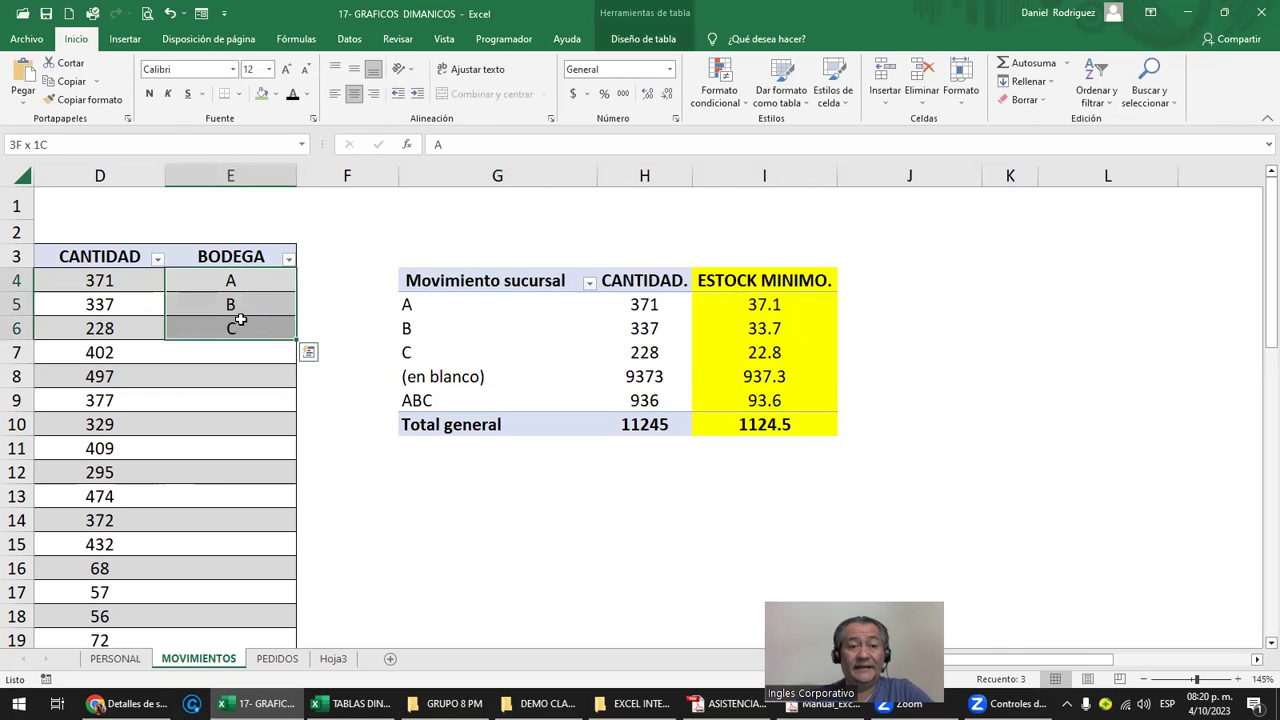
pyautogui.click(418, 400)
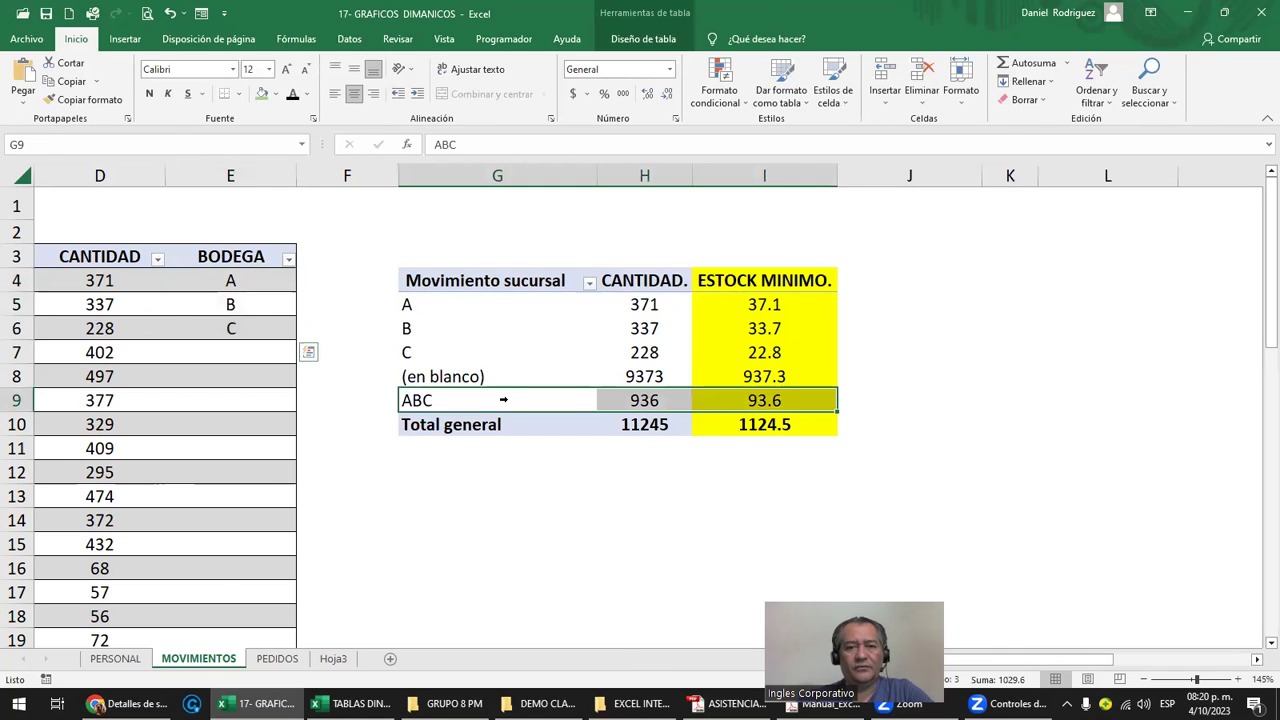
pyautogui.click(447, 304)
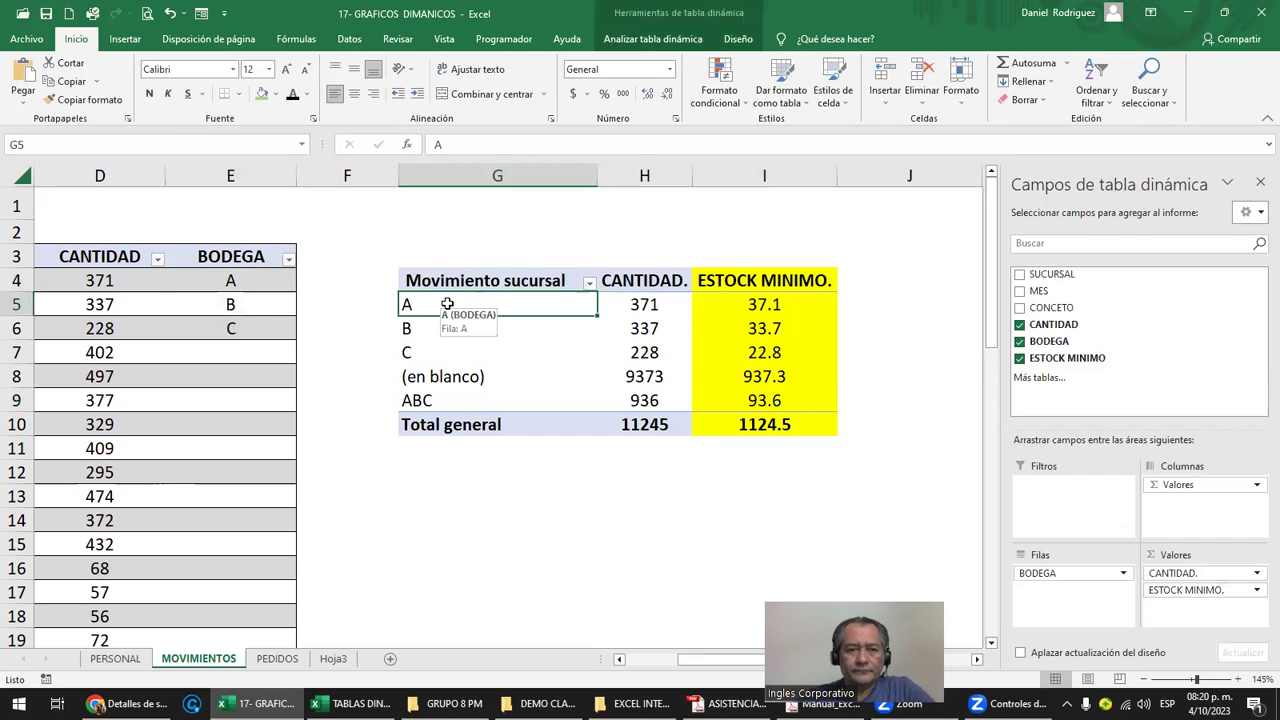
pyautogui.click(663, 45)
# Delete the calculated BODEGA item ABC, bringing the pivot total to 10309 CANTIDAD
pyautogui.click(928, 63)
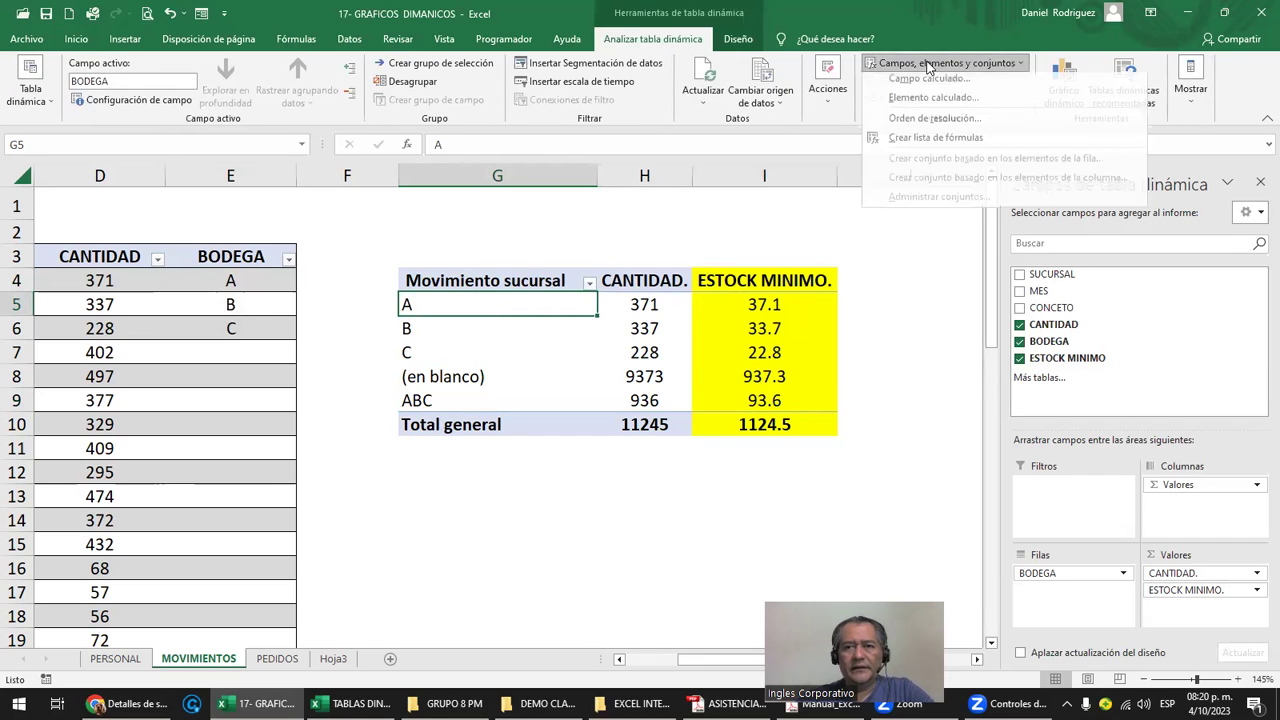
pyautogui.click(935, 97)
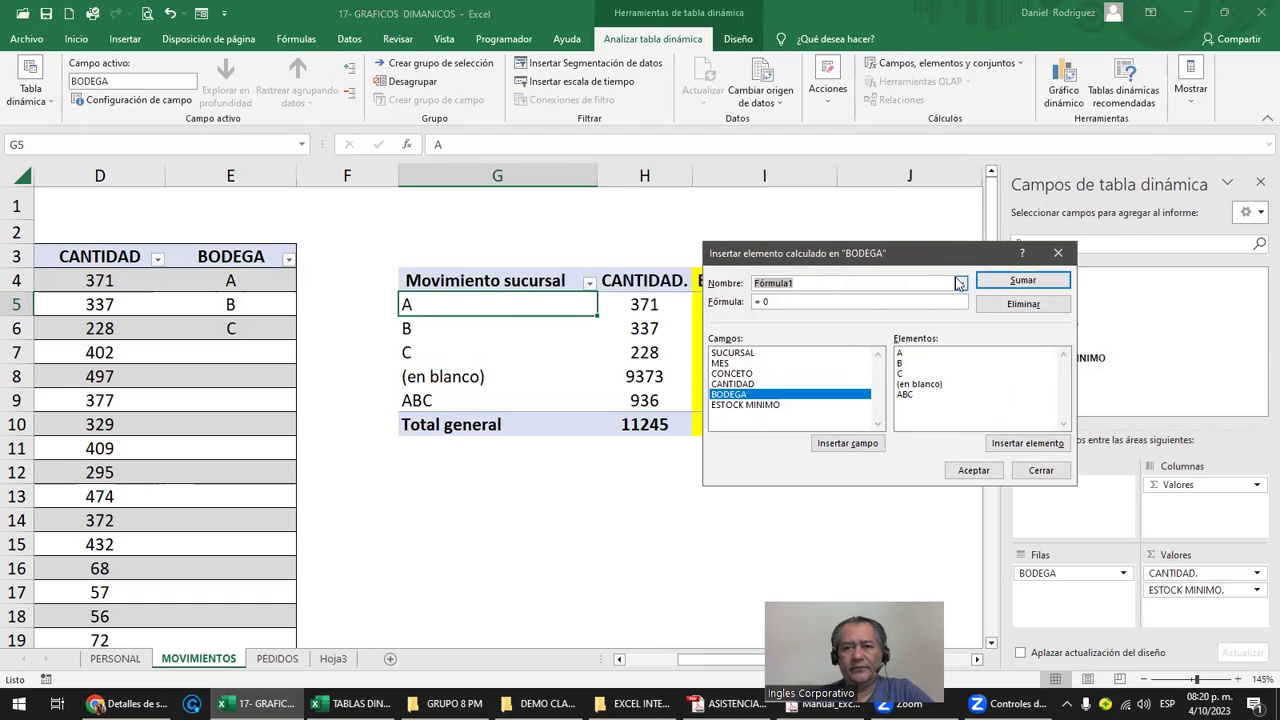
pyautogui.click(960, 284)
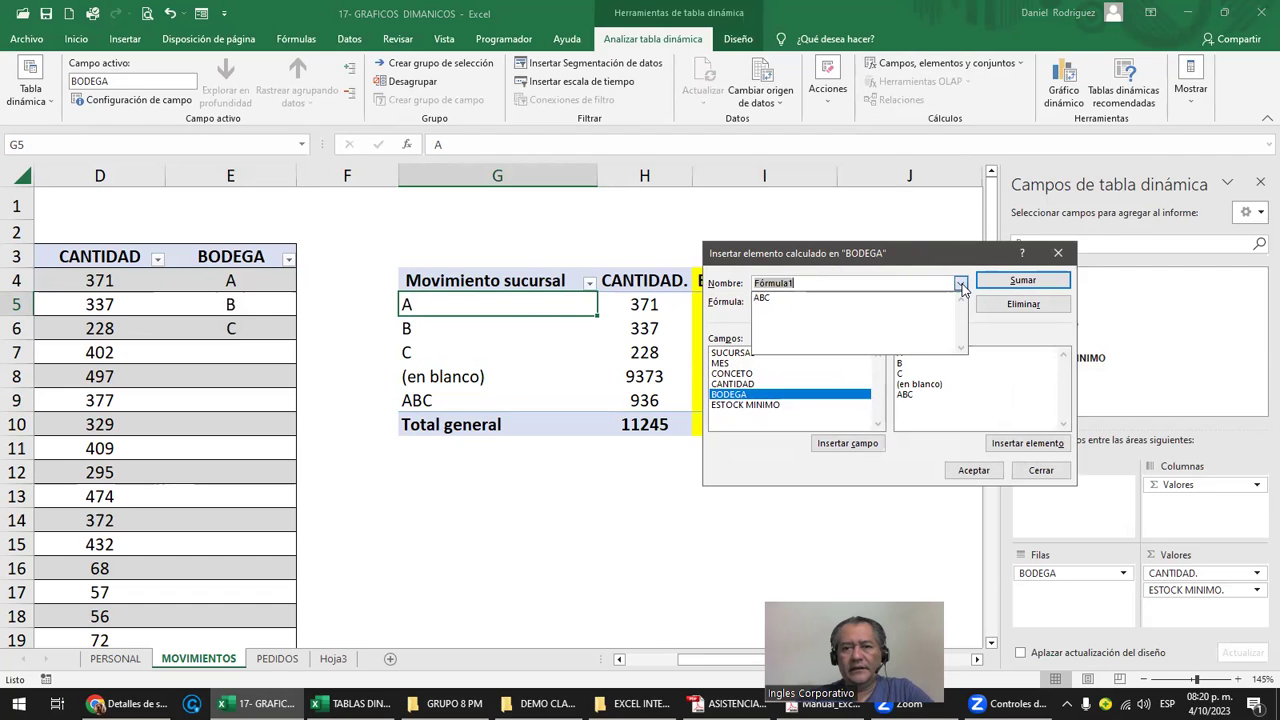
pyautogui.click(771, 297)
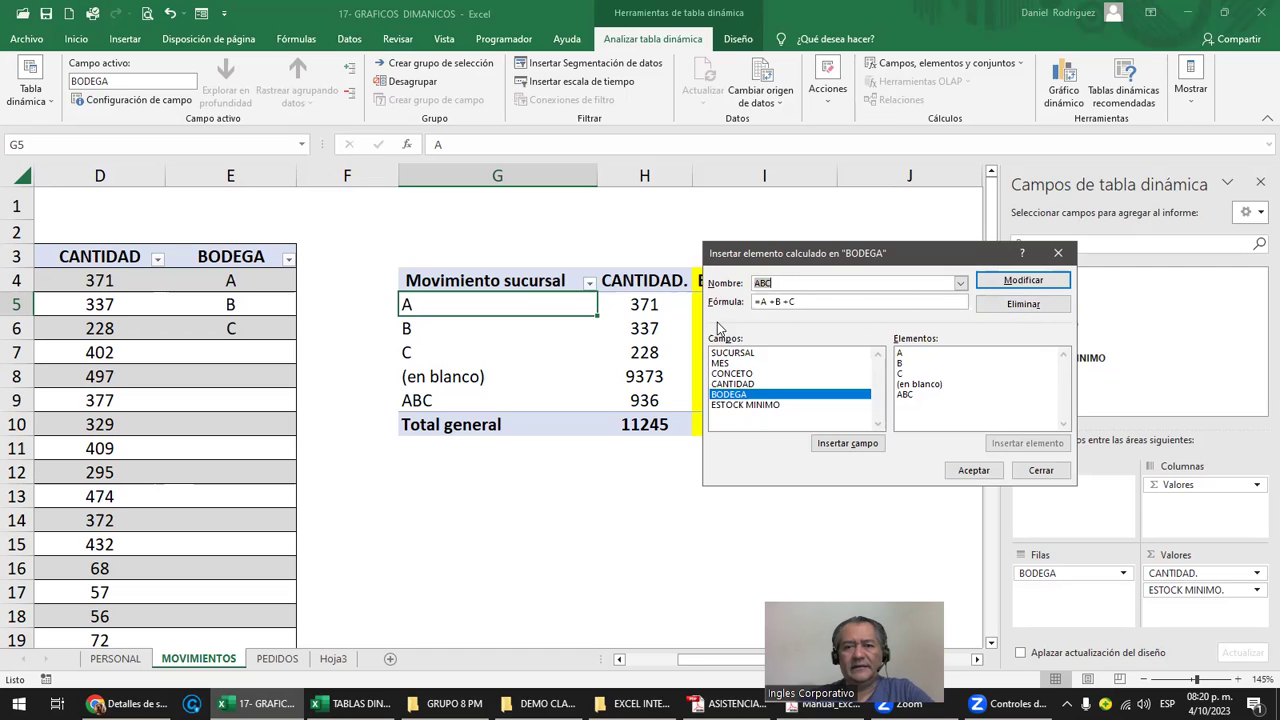
pyautogui.moveTo(797, 302); pyautogui.dragTo(754, 302)
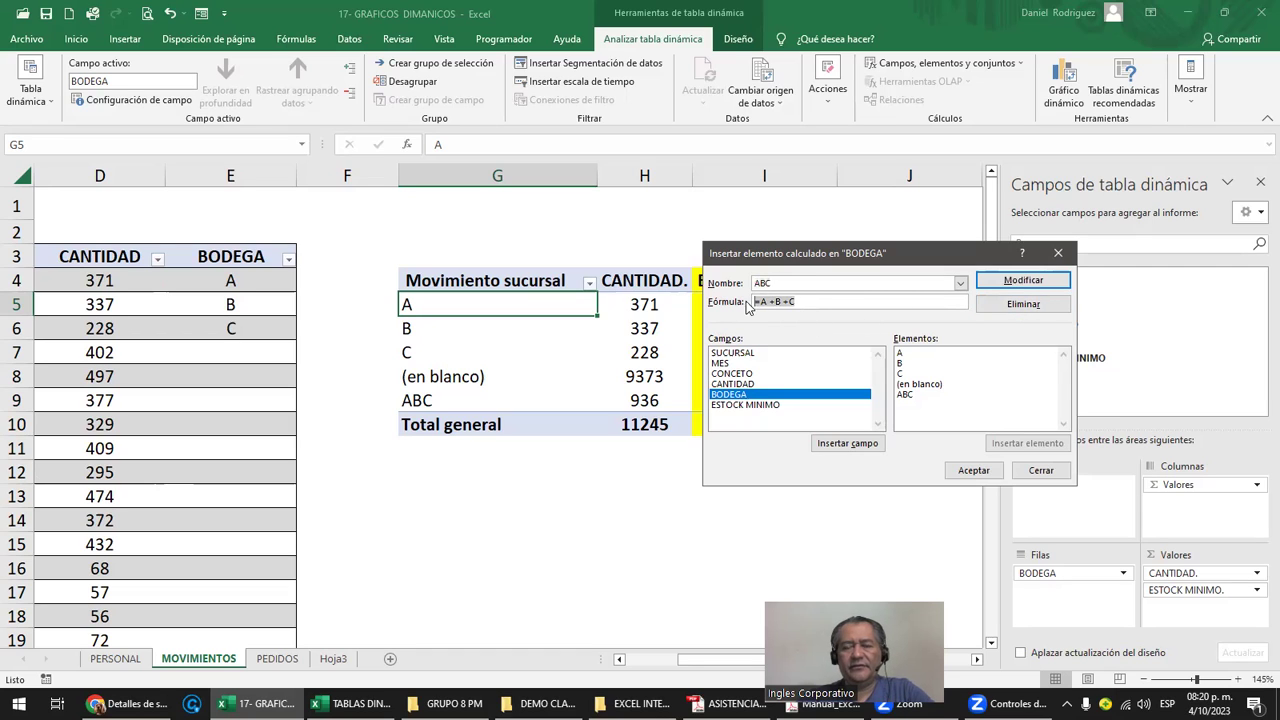
pyautogui.click(1013, 305)
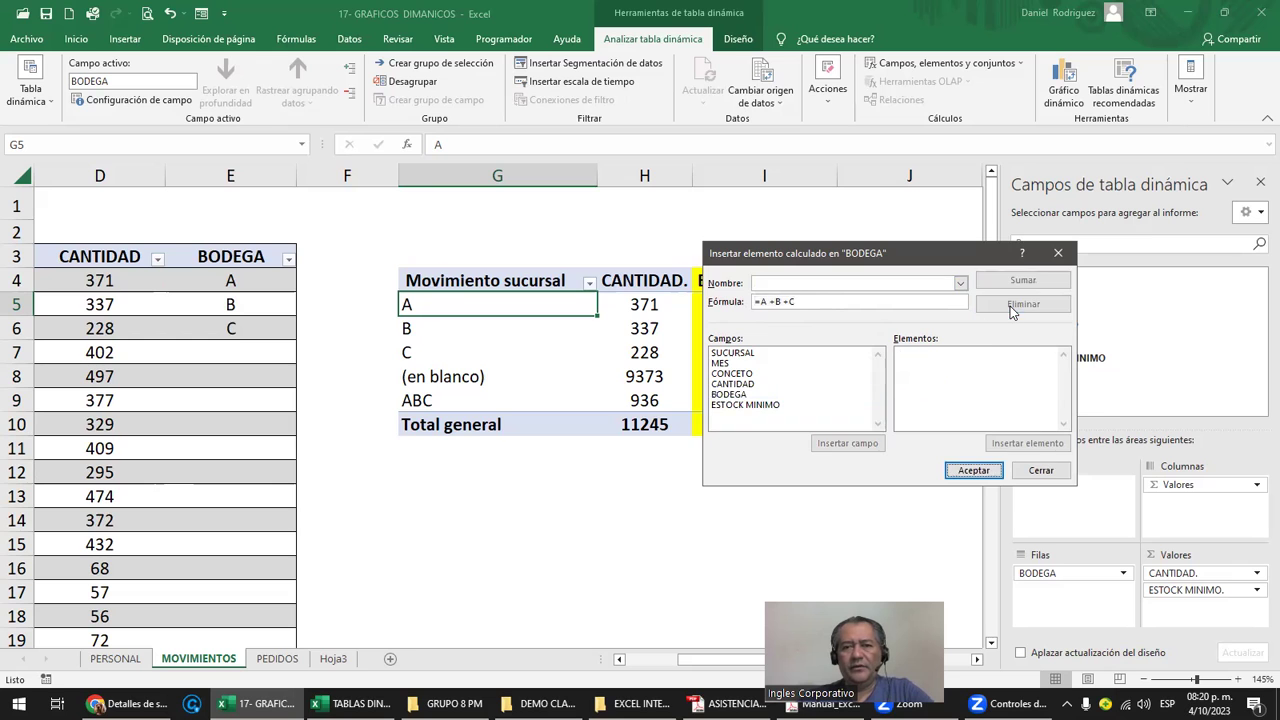
pyautogui.click(982, 470)
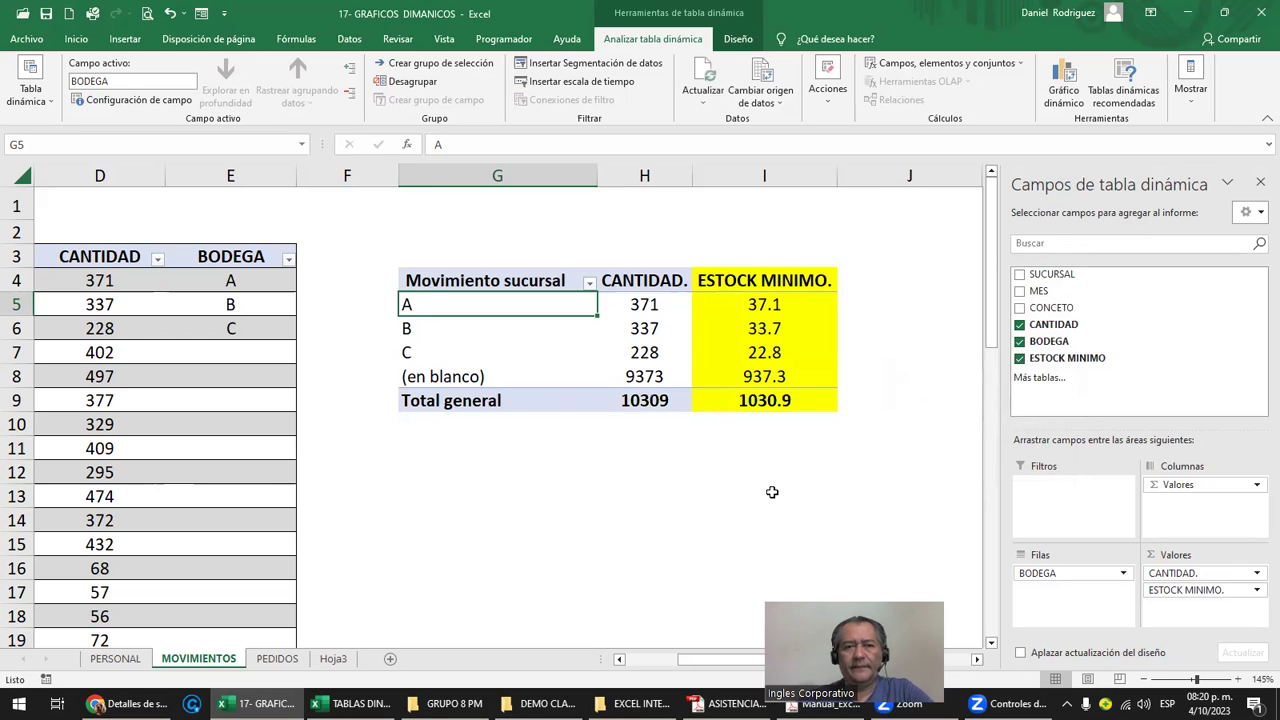
# Delete column E from the sheet and refresh the pivot table
pyautogui.click(230, 176)
pyautogui.rightClick(242, 177)
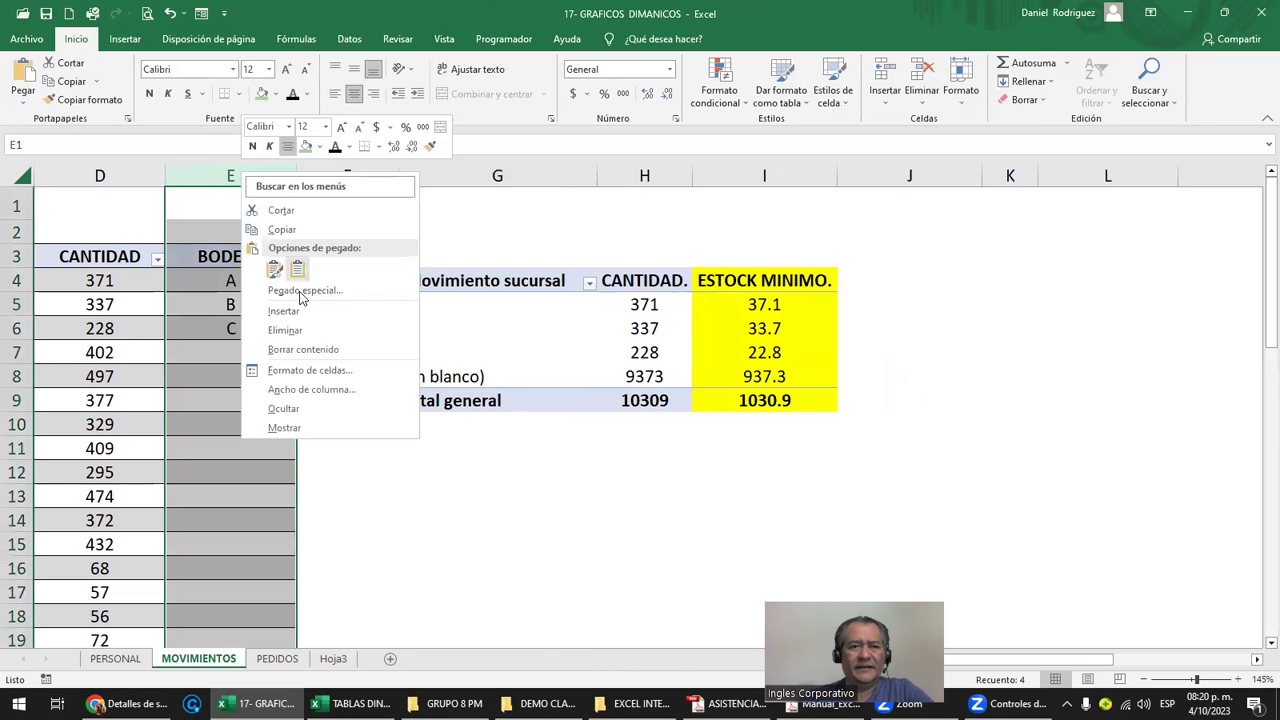
pyautogui.click(305, 331)
pyautogui.click(370, 449)
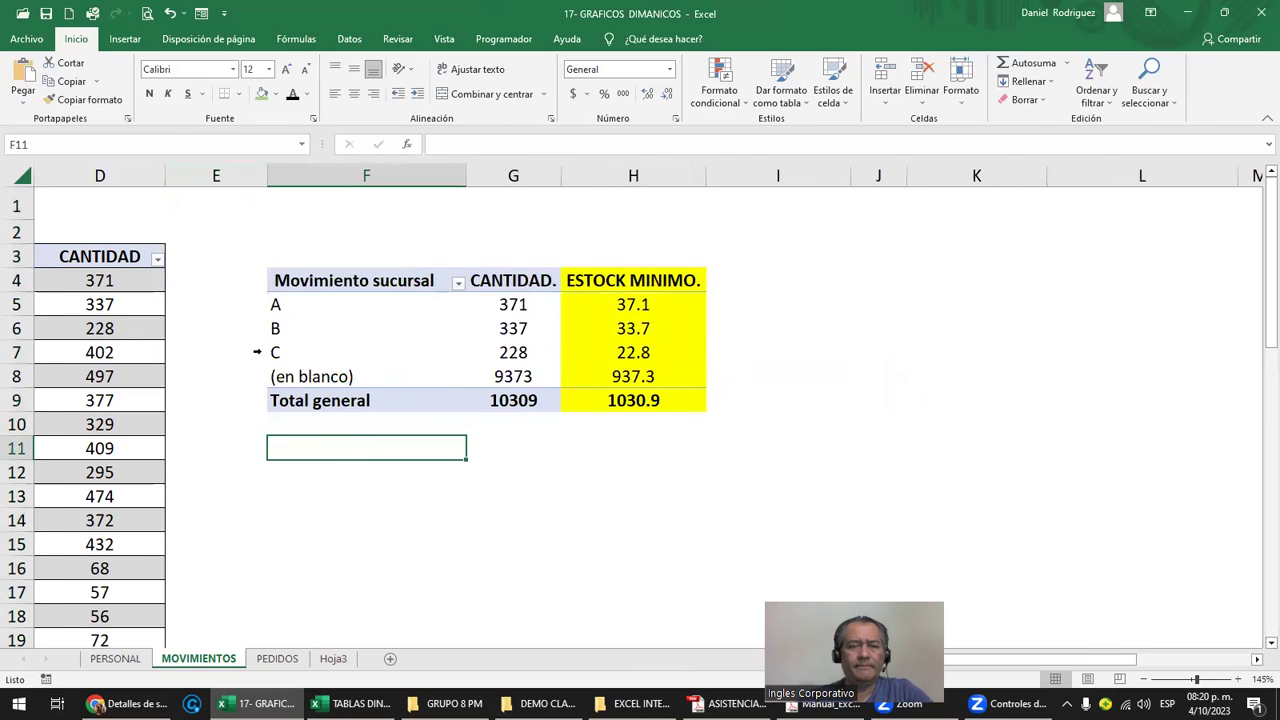
pyautogui.click(215, 284)
pyautogui.click(338, 287)
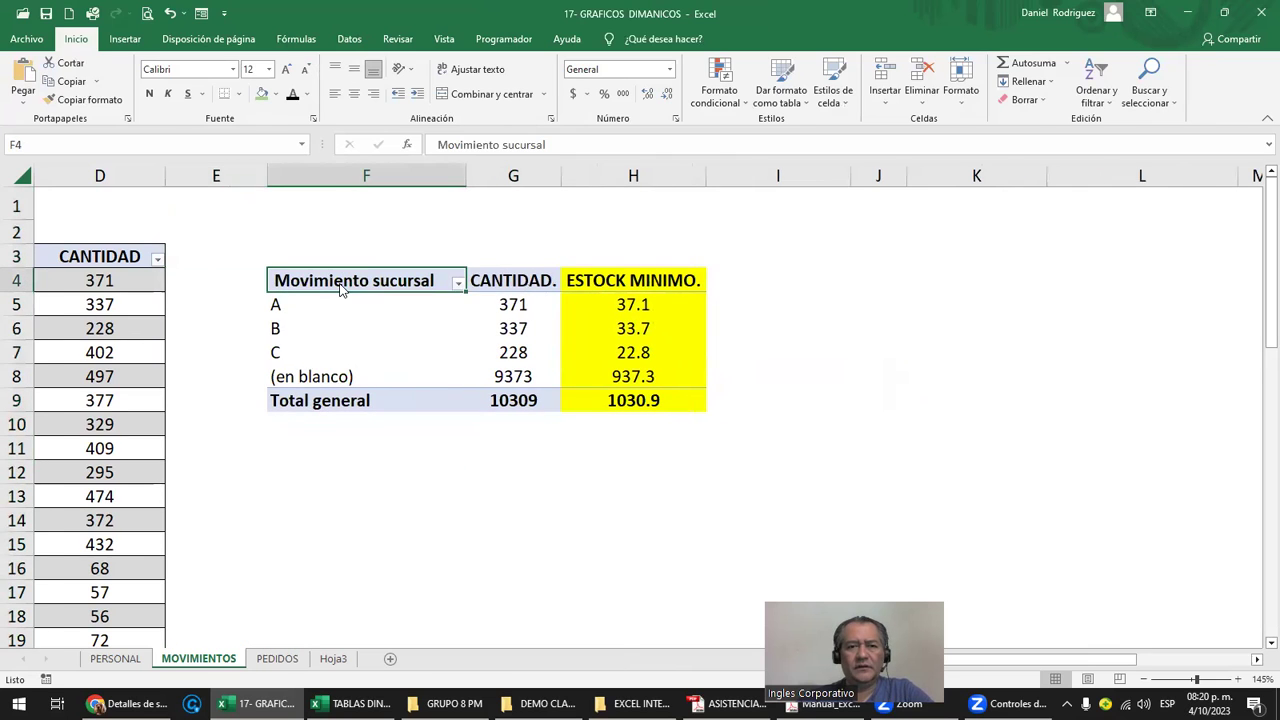
pyautogui.rightClick(340, 288)
pyautogui.click(418, 363)
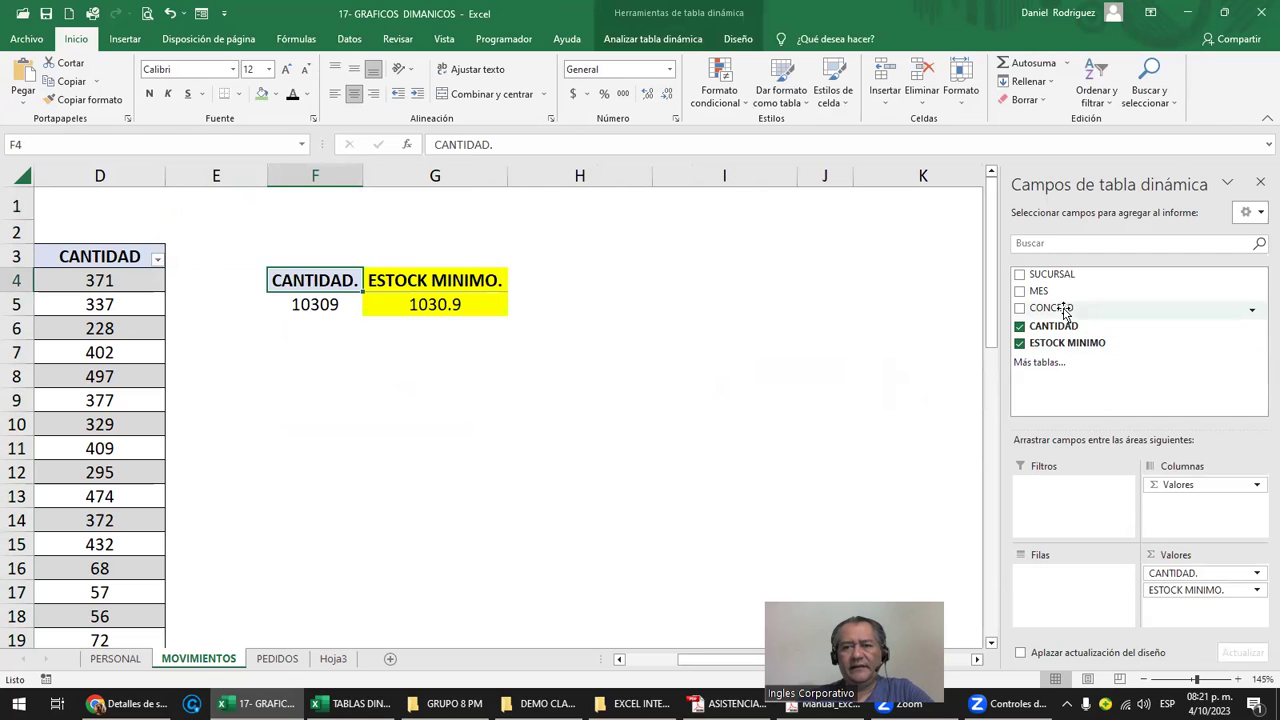
# Add SUCURSAL and then CONCETO as the pivot's row fields
pyautogui.moveTo(1057, 274)
pyautogui.mouseDown()
pyautogui.moveTo(1095, 507)
pyautogui.moveTo(1087, 597)
pyautogui.mouseUp()
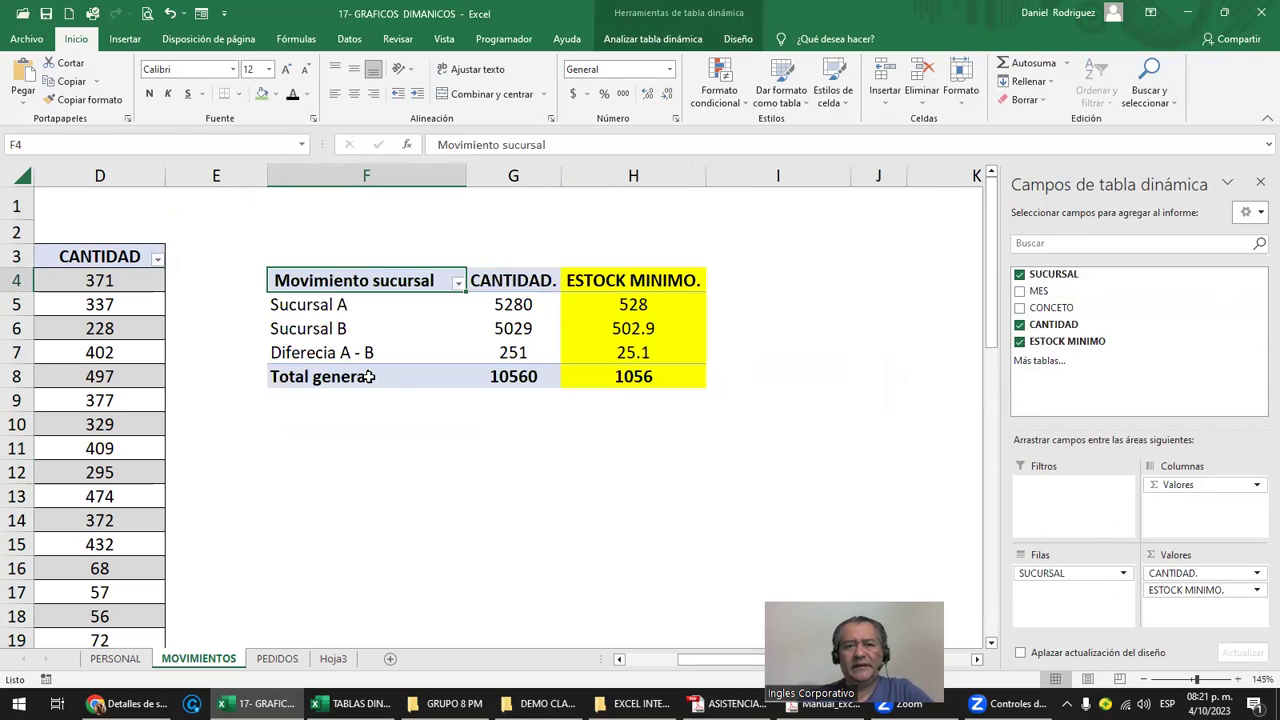
pyautogui.click(328, 354)
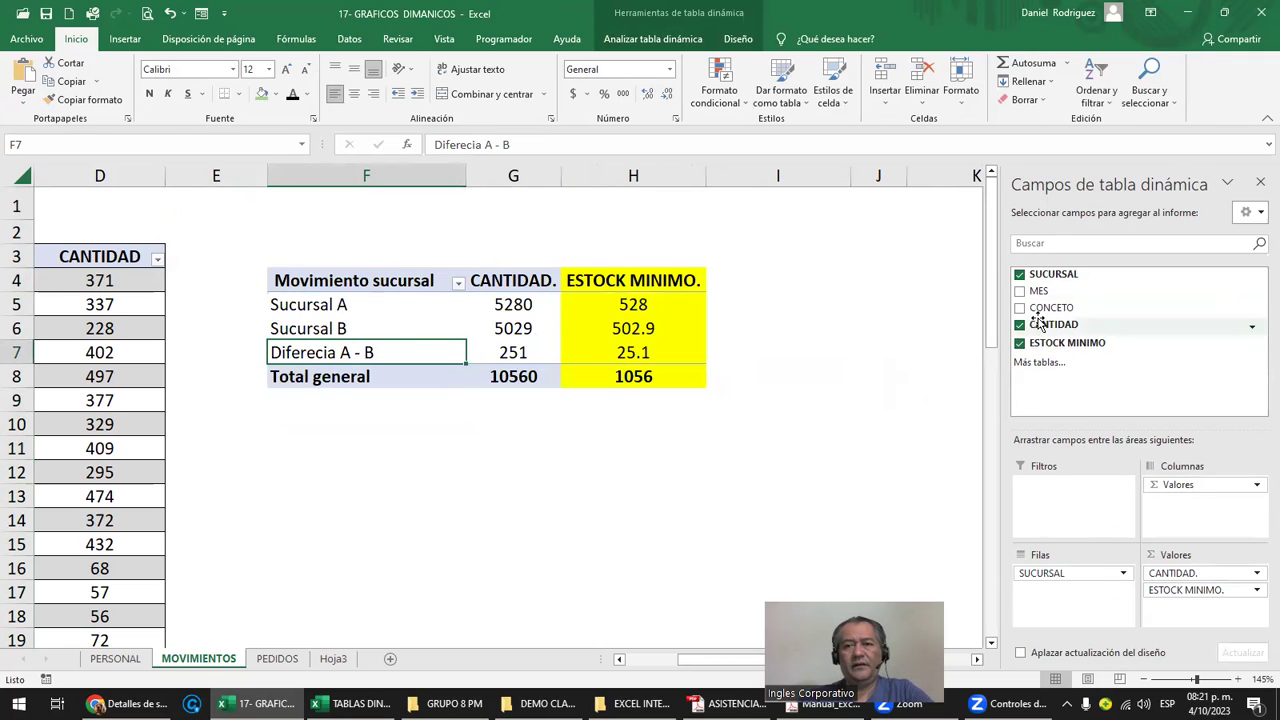
pyautogui.moveTo(1050, 307); pyautogui.dragTo(1079, 598)
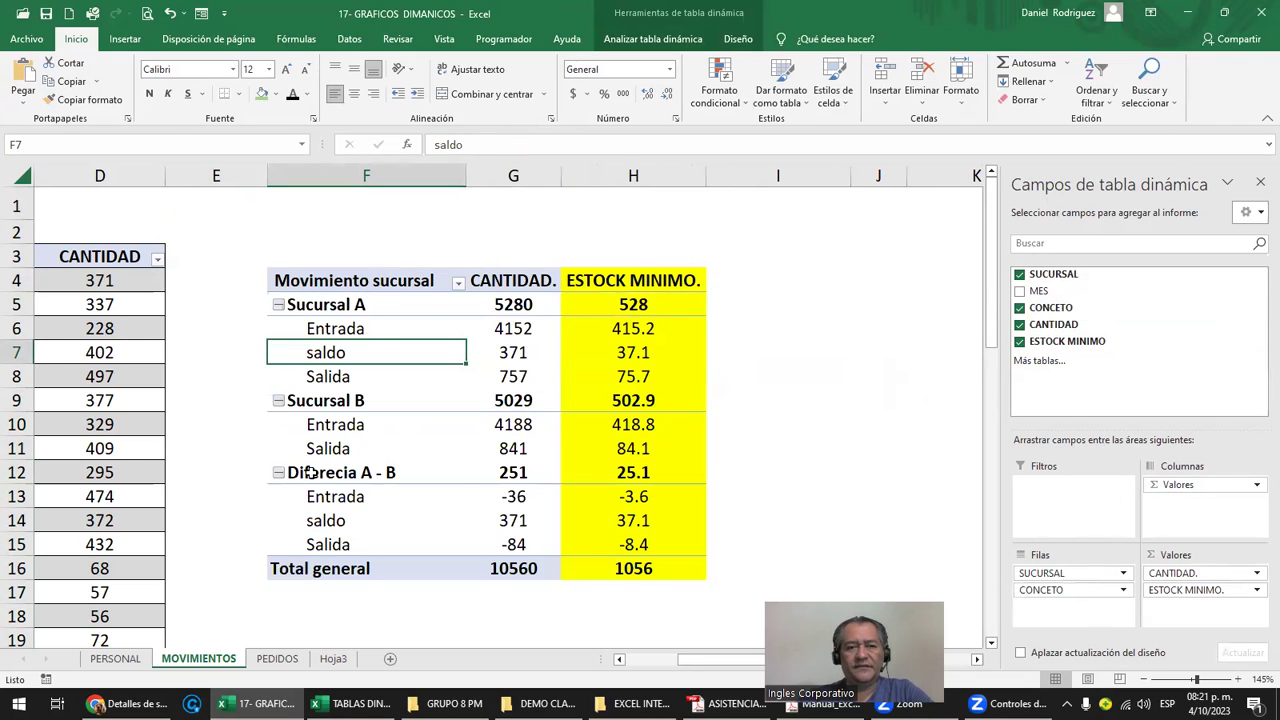
pyautogui.moveTo(345, 472); pyautogui.dragTo(655, 472)
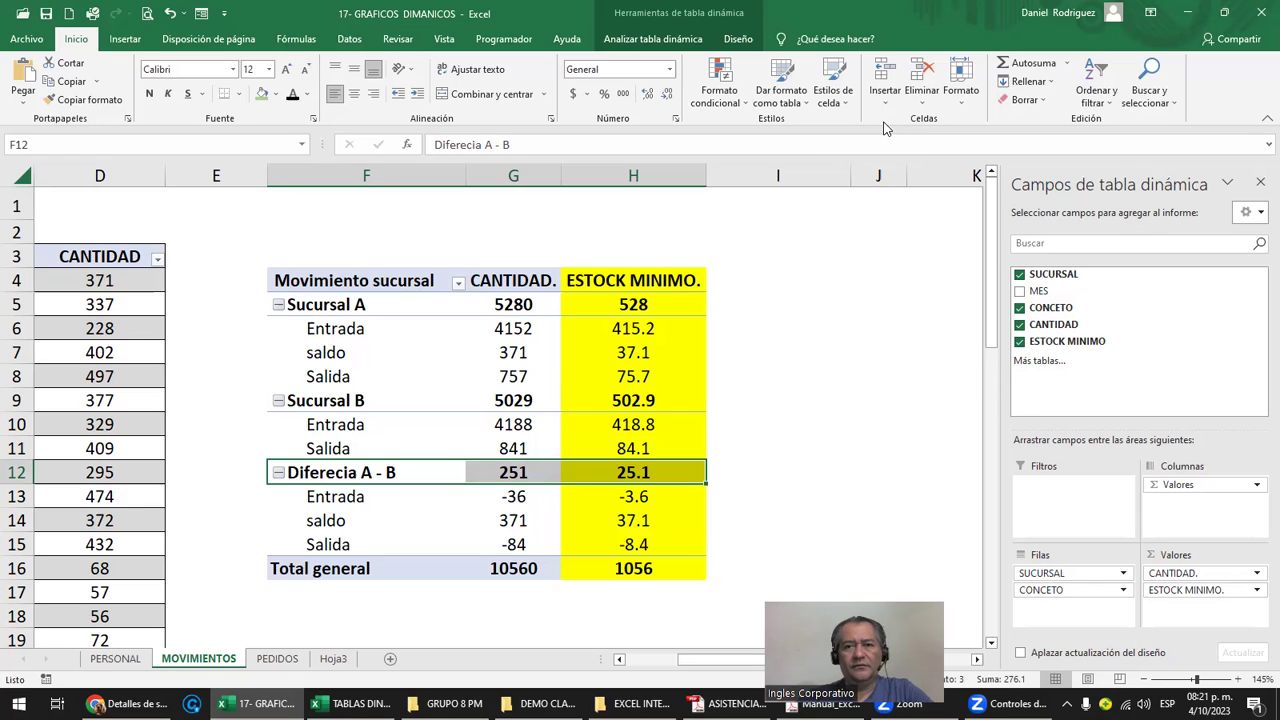
pyautogui.click(652, 38)
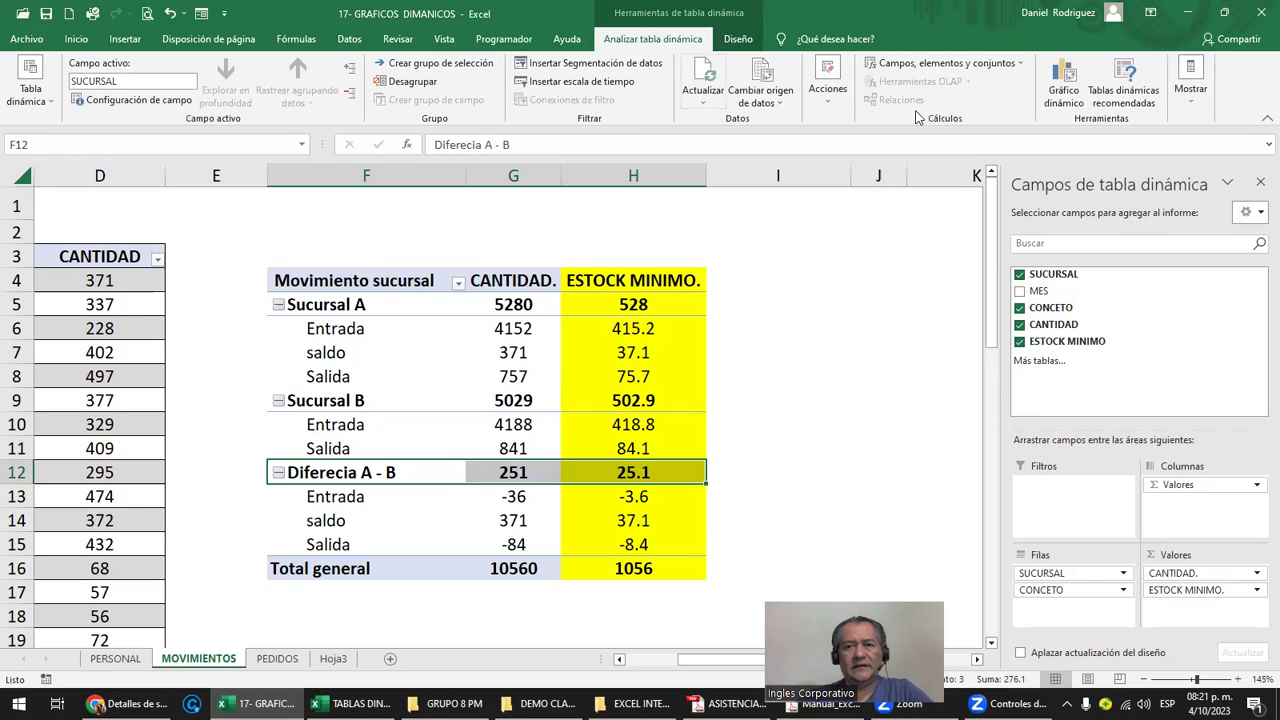
# Delete the calculated SUCURSAL item 'Diferecia A - B', leaving Sucursal A and B totalling 10309
pyautogui.click(957, 64)
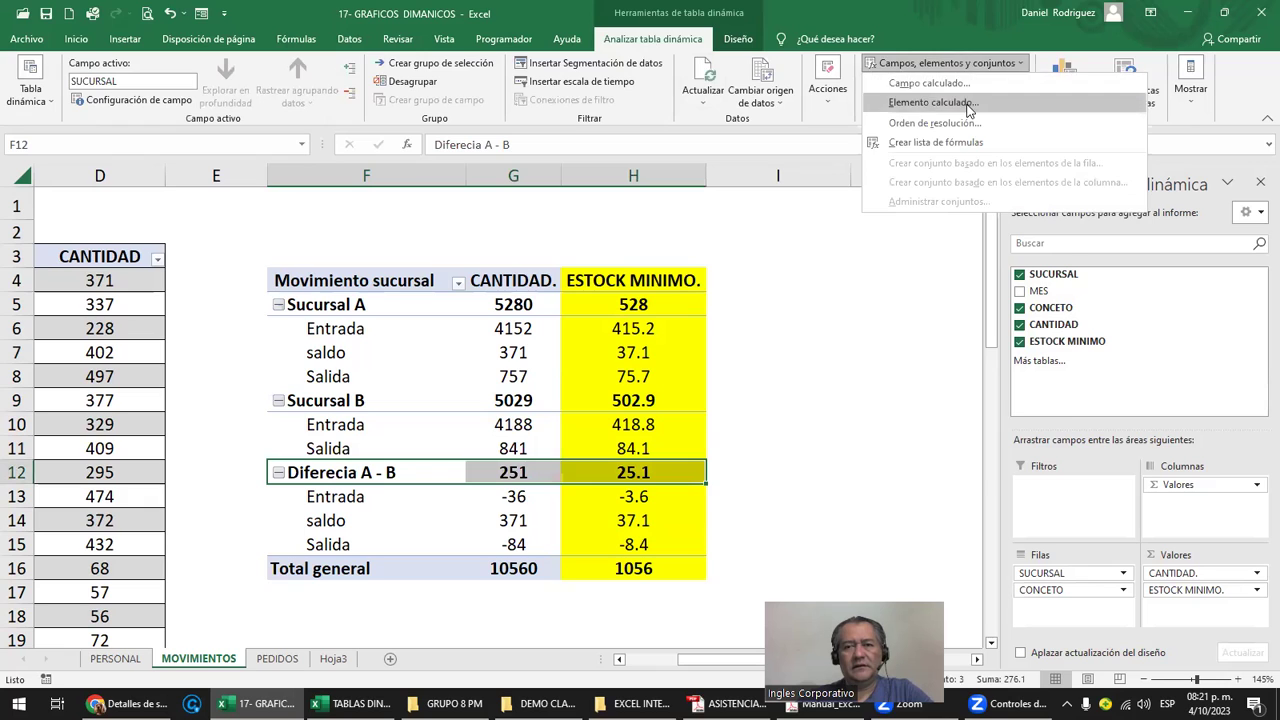
pyautogui.click(968, 104)
pyautogui.click(960, 283)
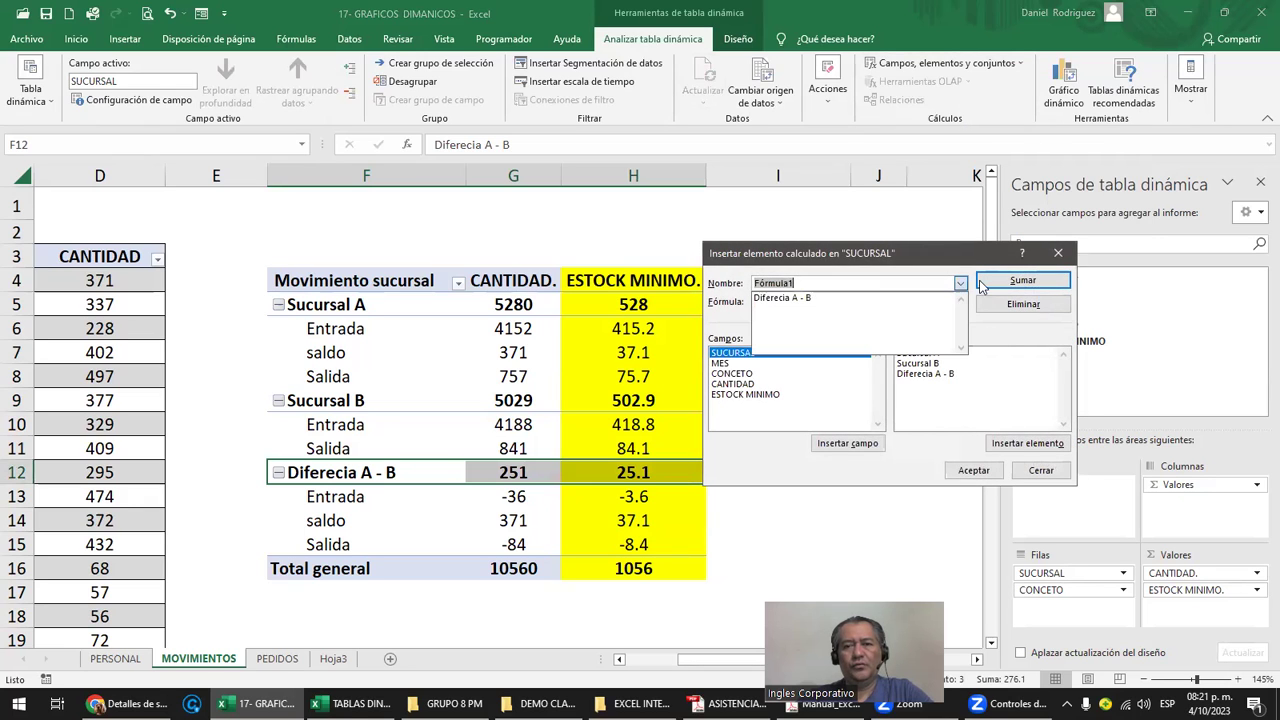
pyautogui.click(786, 299)
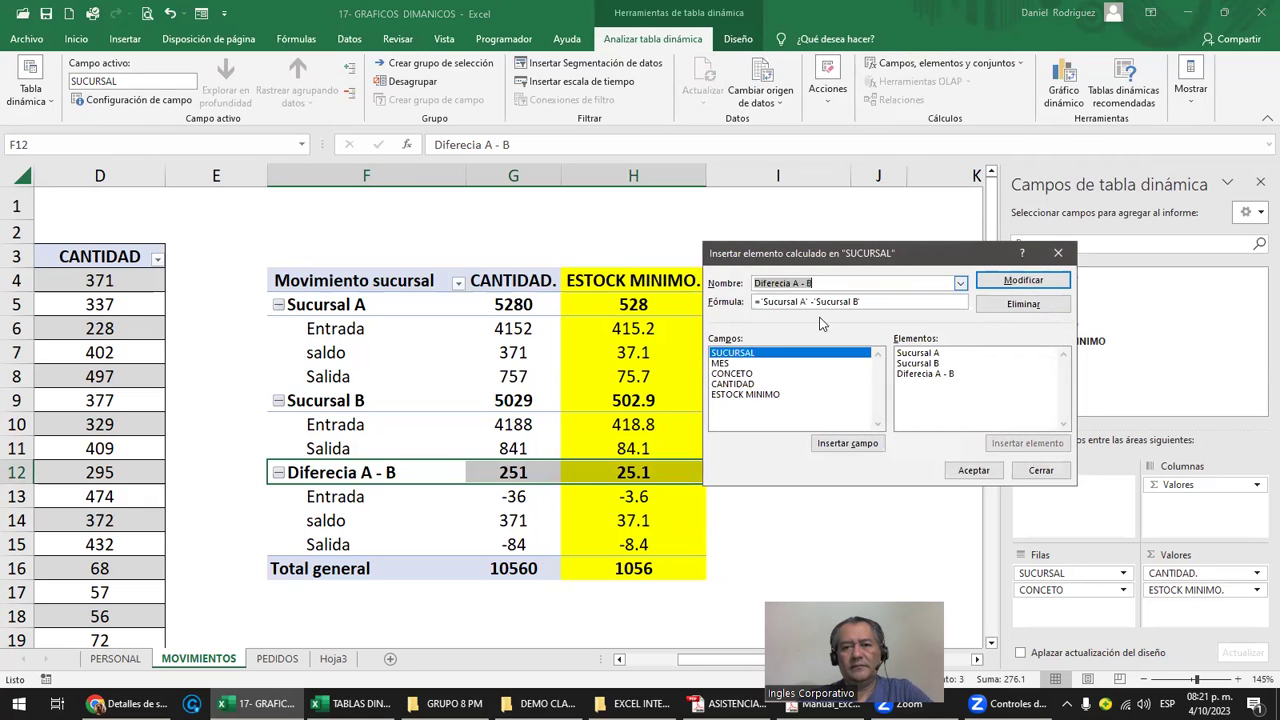
pyautogui.click(1018, 305)
pyautogui.click(974, 471)
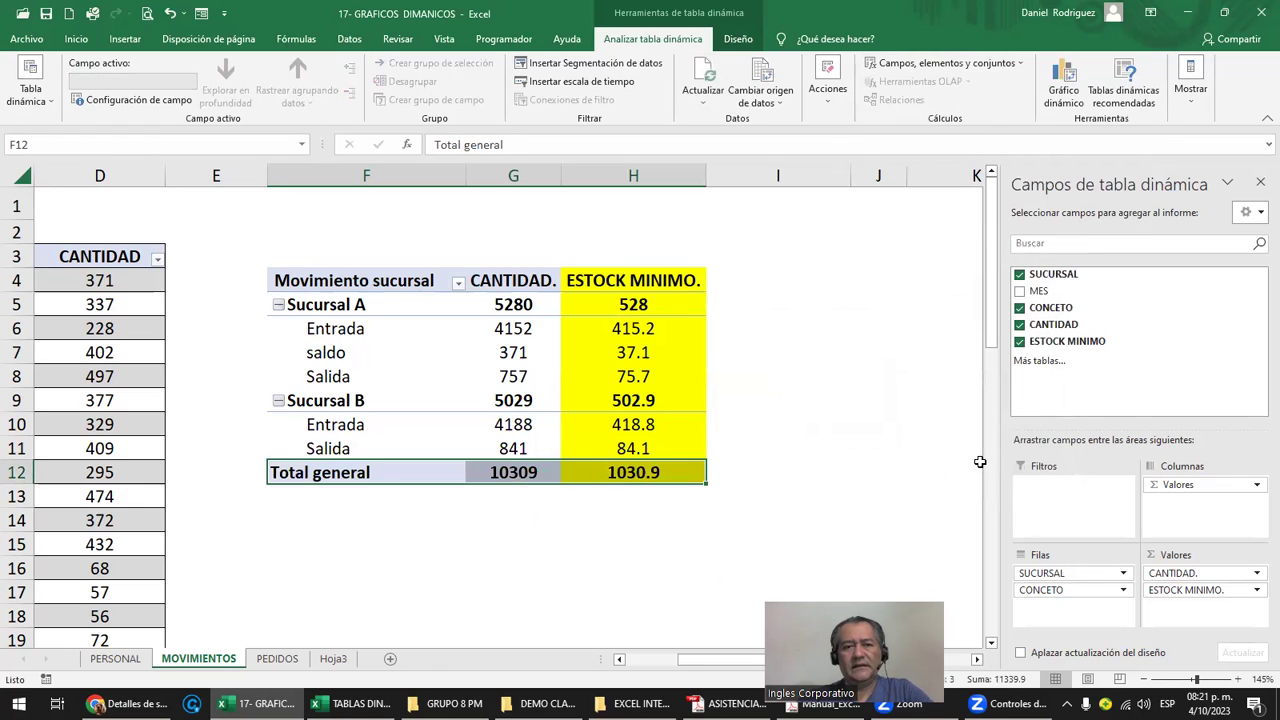
pyautogui.click(341, 376)
pyautogui.click(345, 353)
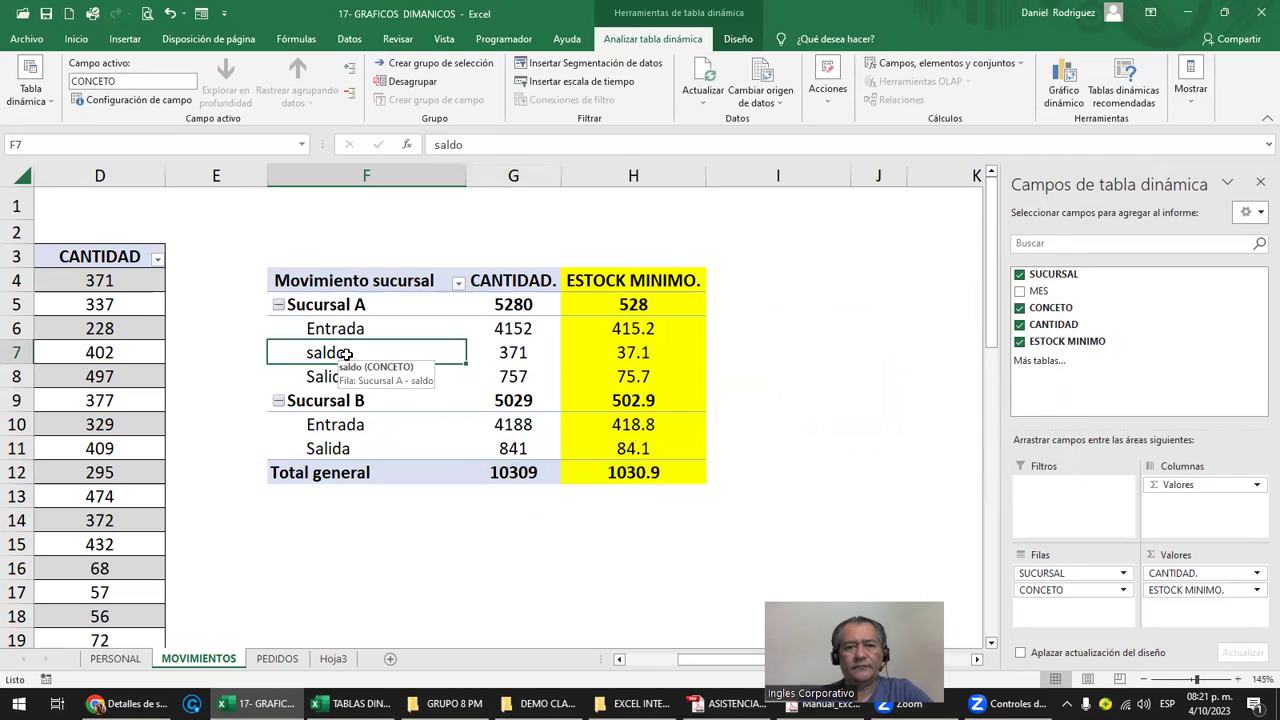
pyautogui.moveTo(345, 353); pyautogui.dragTo(590, 340)
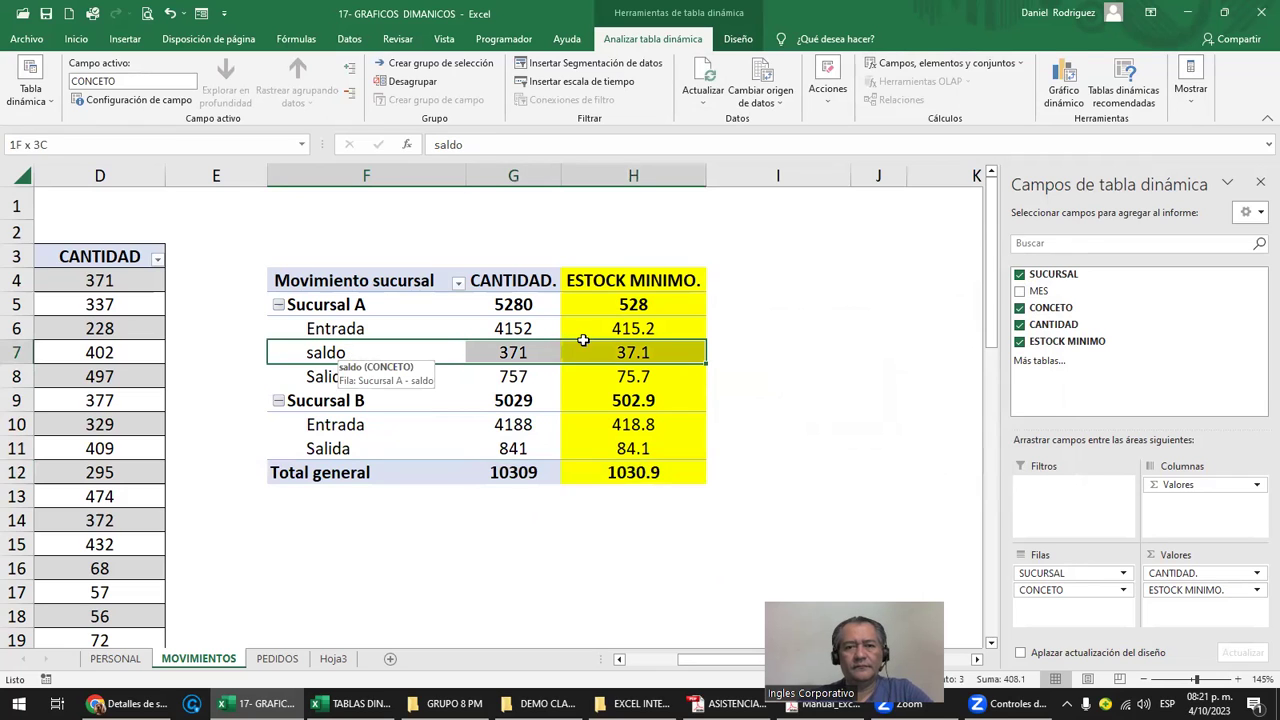
pyautogui.click(358, 328)
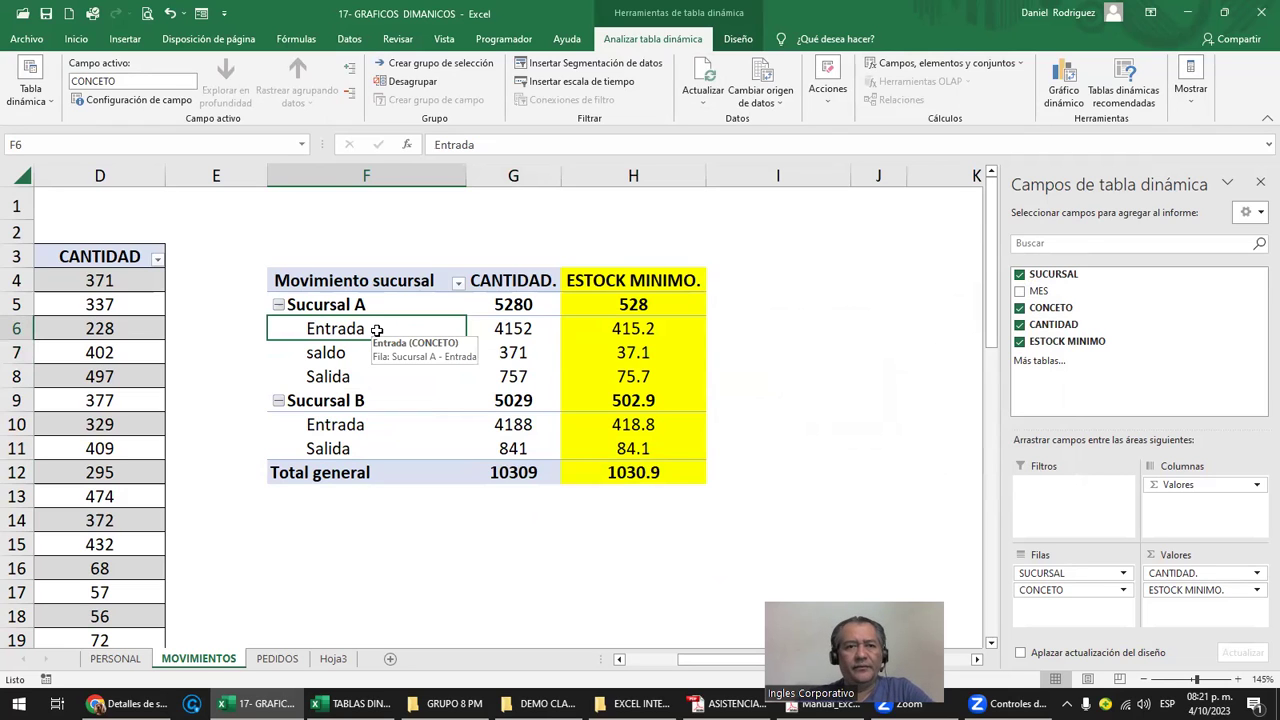
pyautogui.click(349, 39)
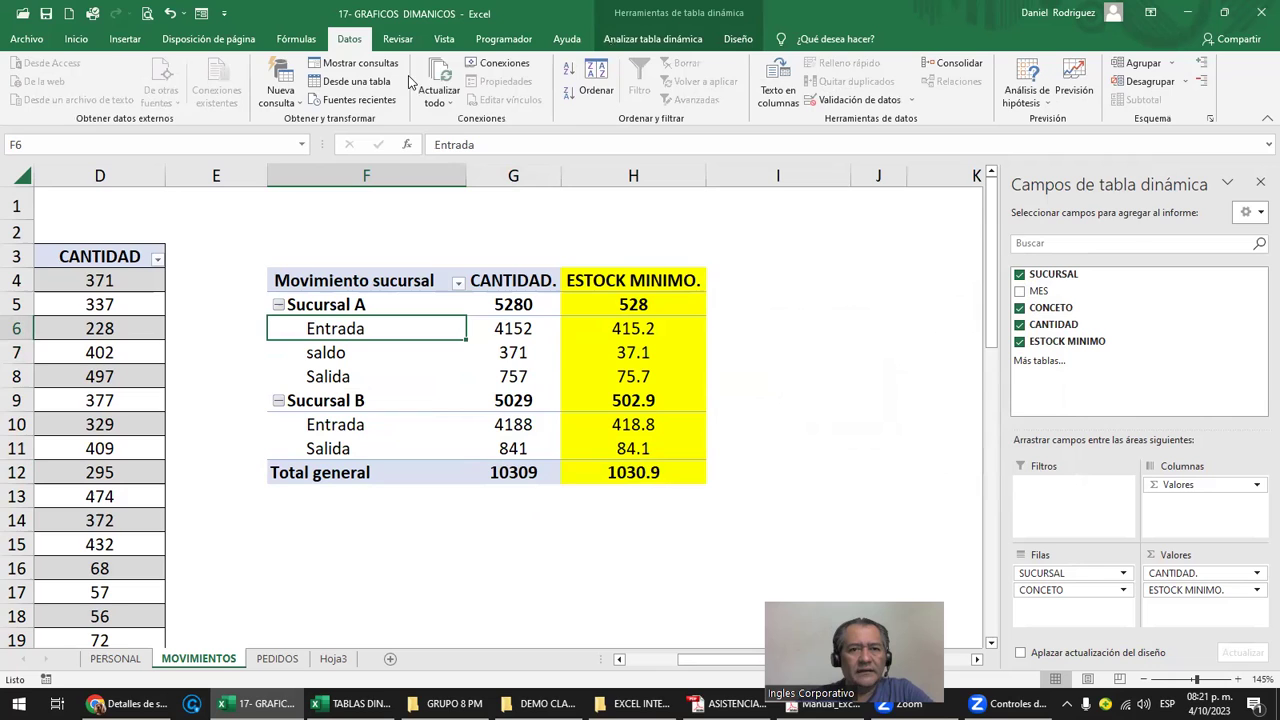
pyautogui.click(569, 94)
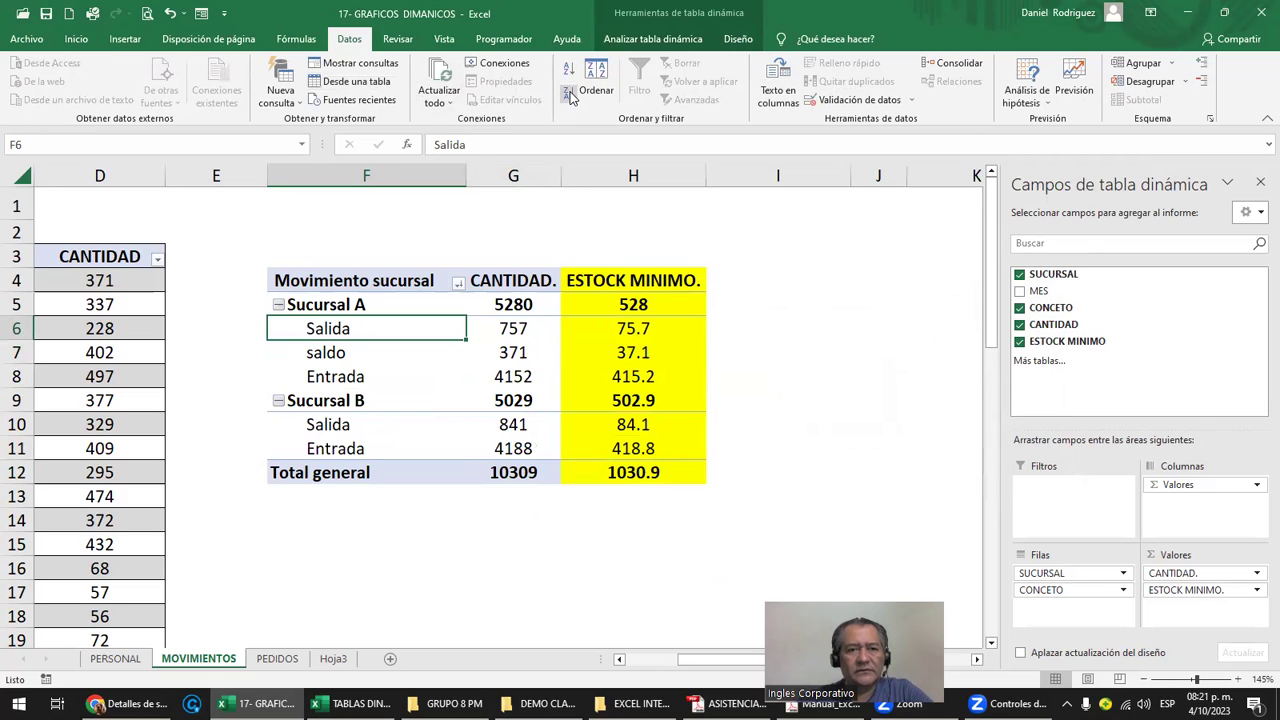
pyautogui.click(569, 68)
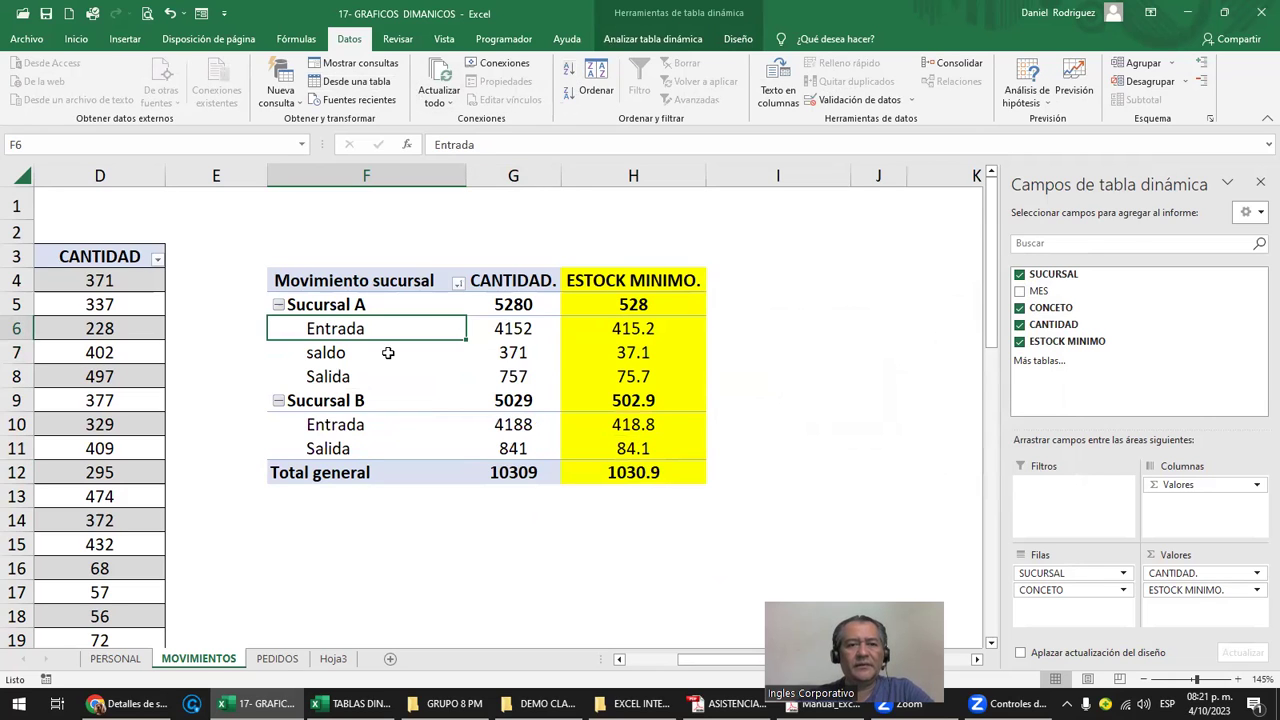
pyautogui.doubleClick(310, 330)
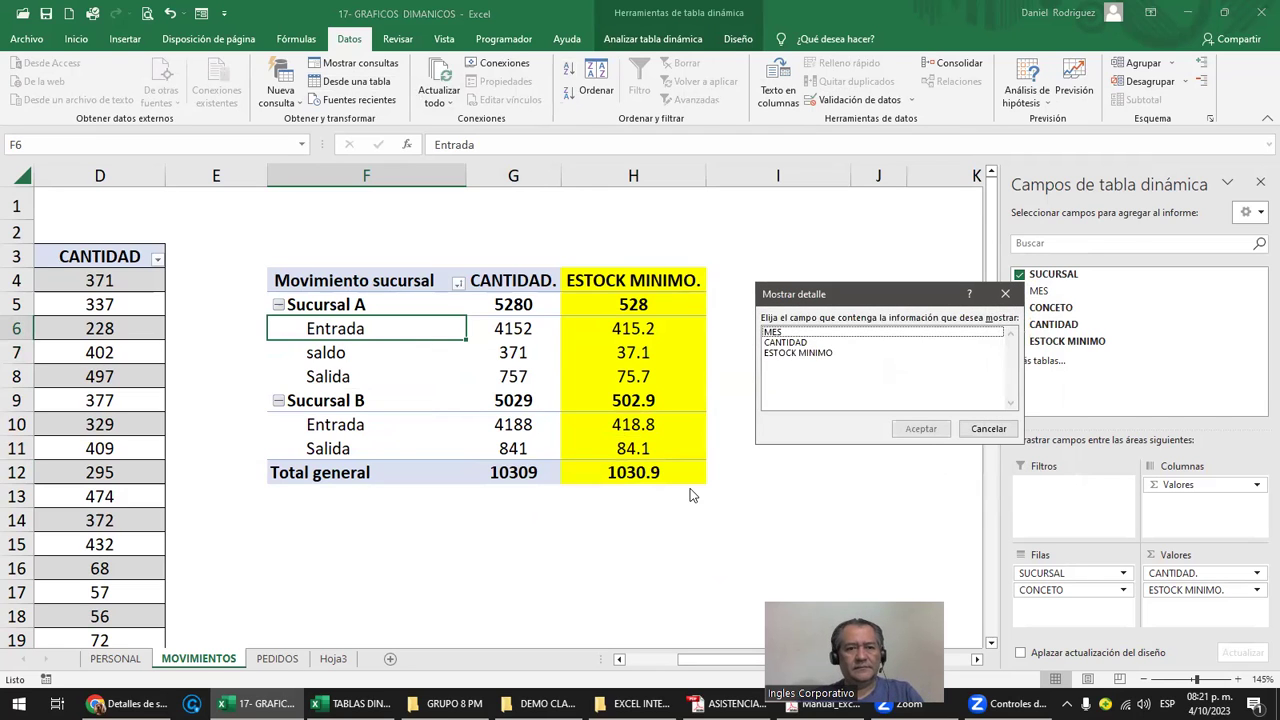
pyautogui.press('Escape')
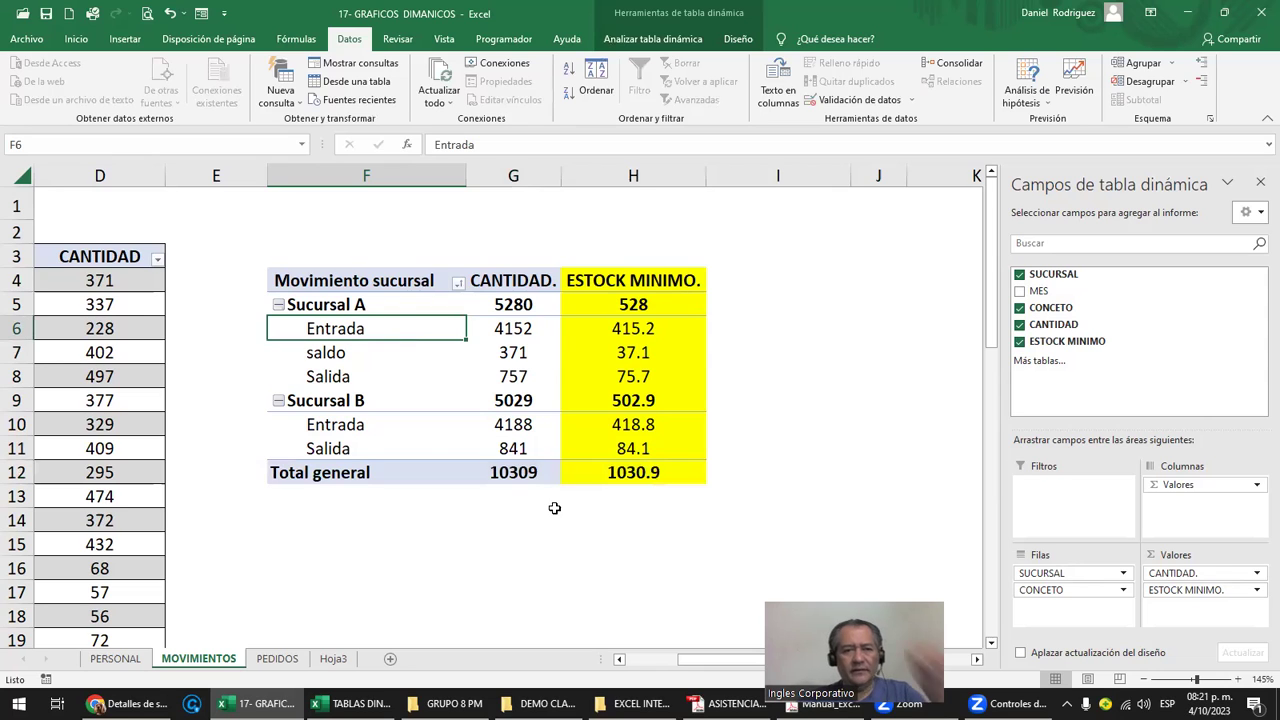
pyautogui.click(330, 353)
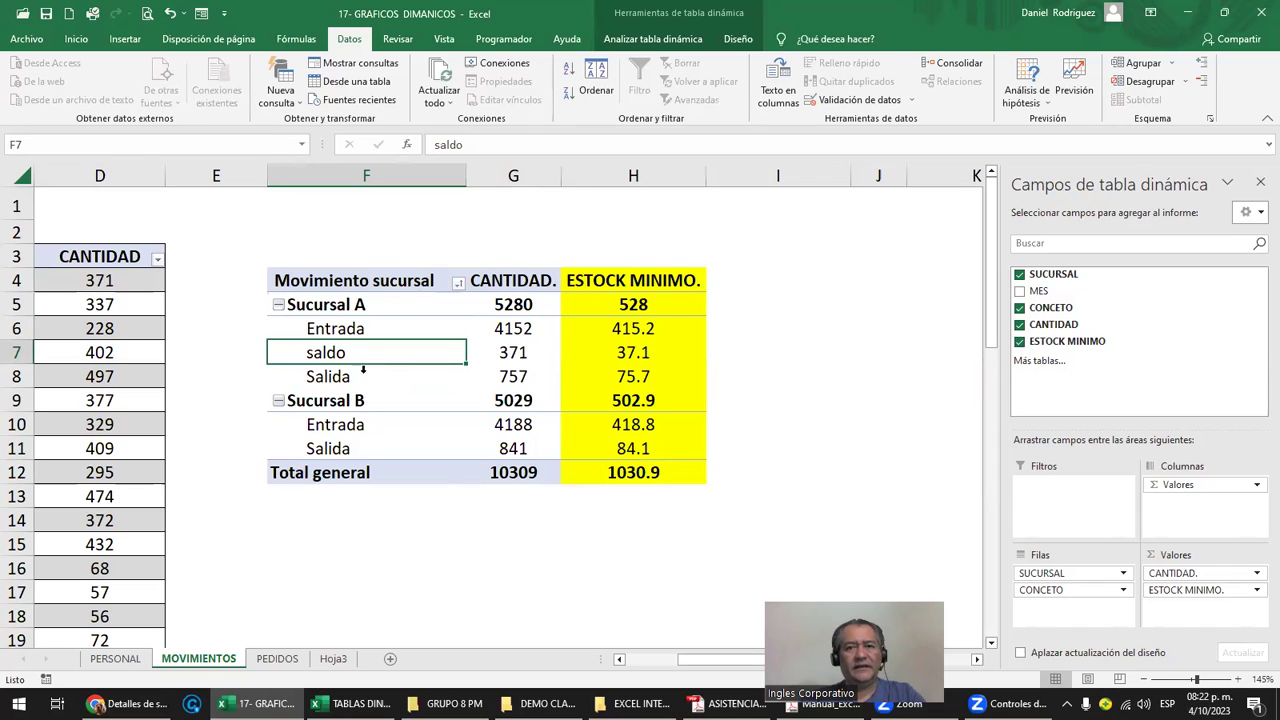
# Open the calculated item dialog for CONCETO, look through its items, then cancel without adding anything
pyautogui.click(664, 42)
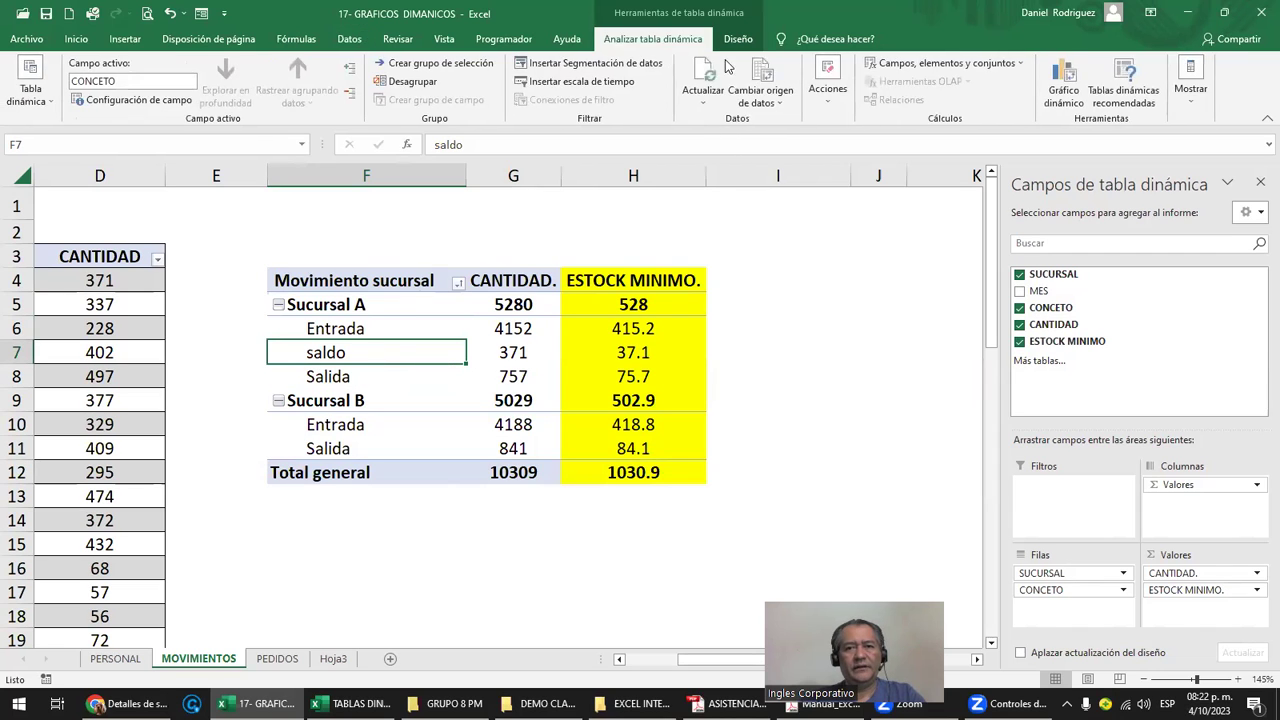
pyautogui.click(920, 63)
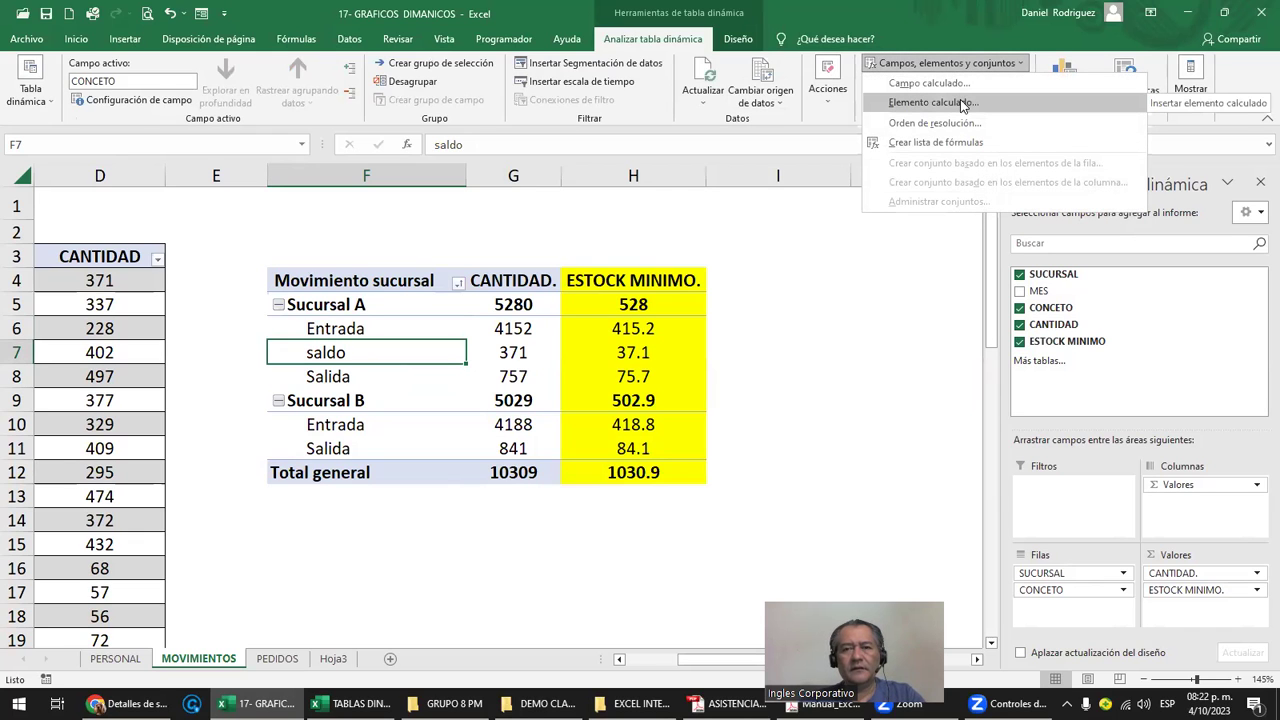
pyautogui.click(963, 103)
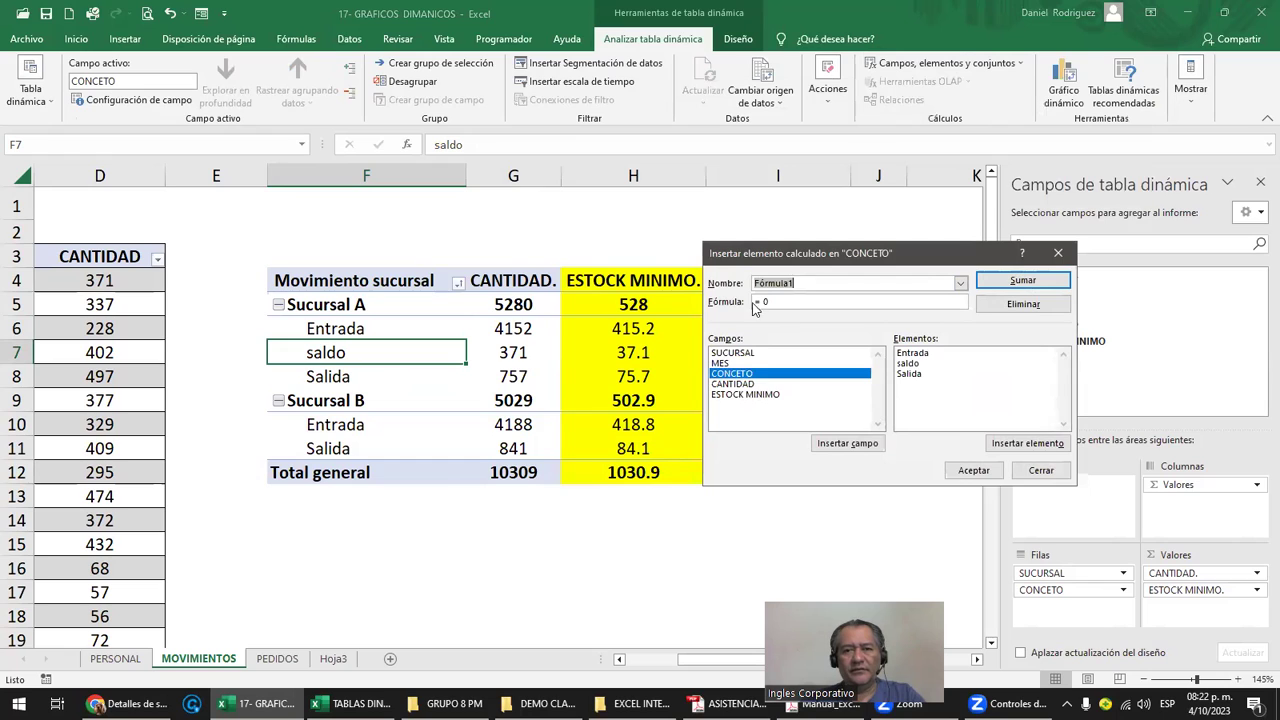
pyautogui.click(959, 285)
pyautogui.click(959, 285)
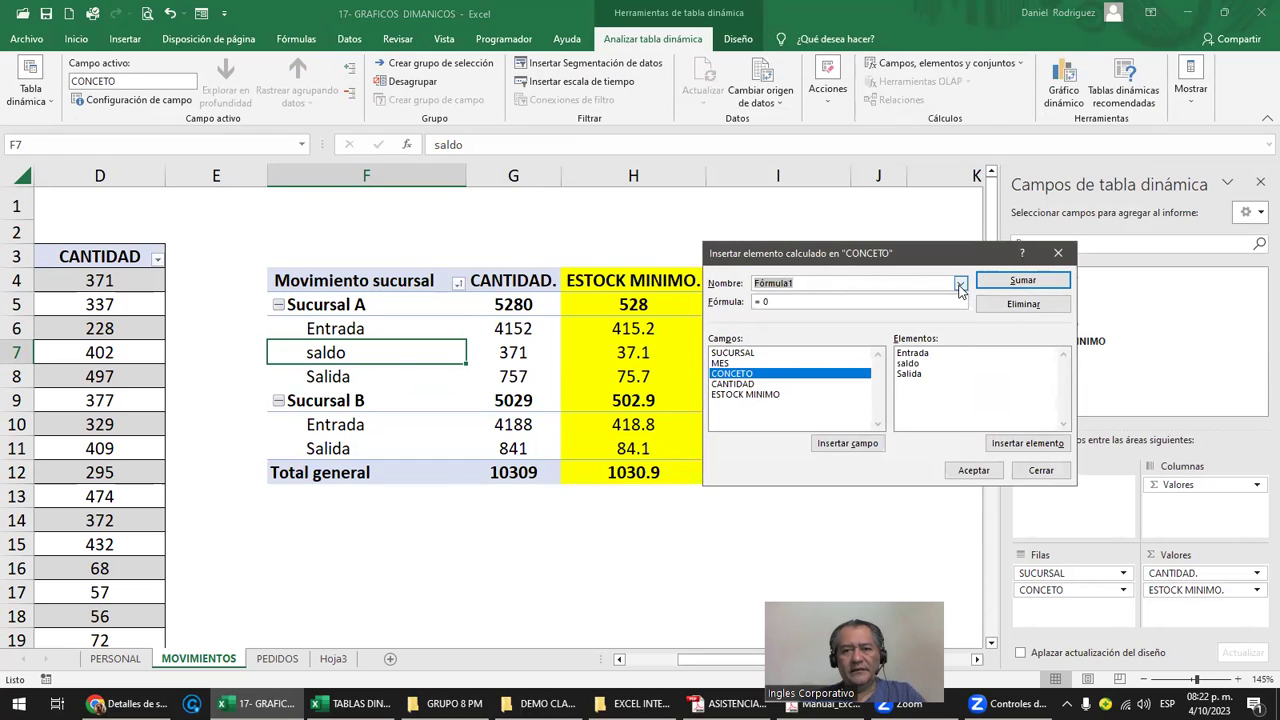
pyautogui.click(909, 365)
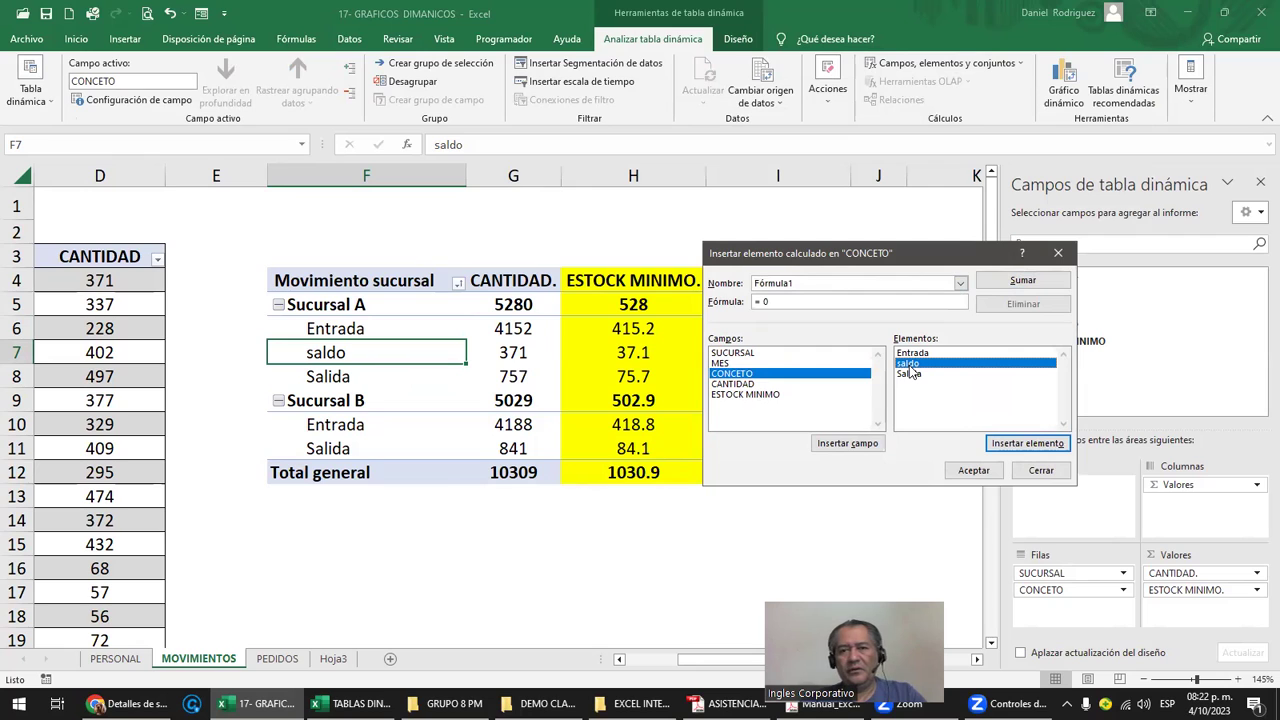
pyautogui.click(960, 285)
pyautogui.click(960, 285)
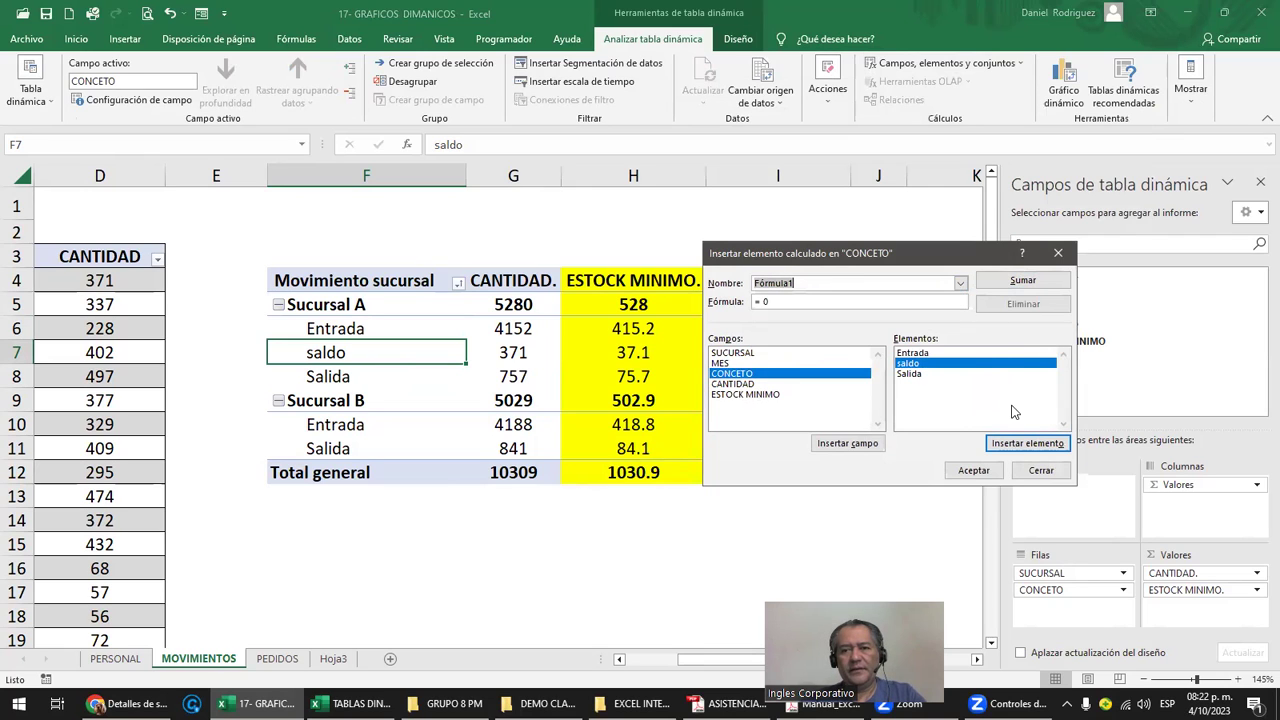
pyautogui.click(960, 392)
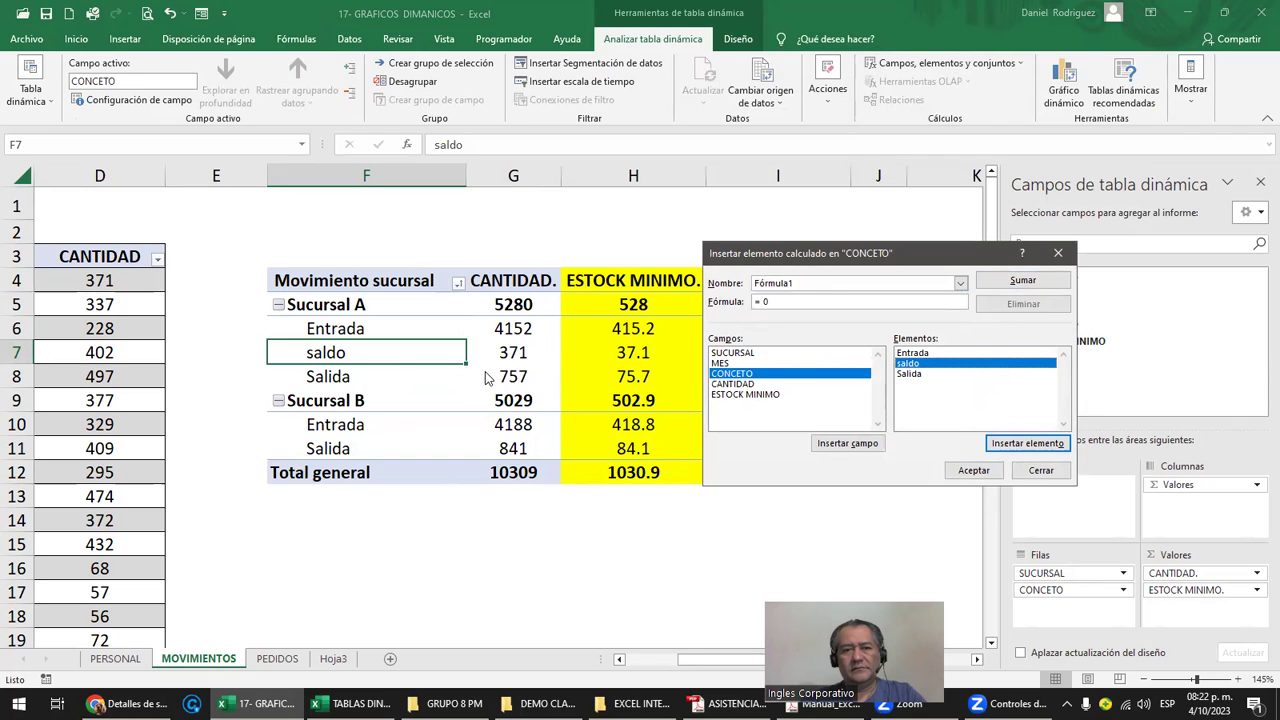
pyautogui.press('Escape')
# Copy Entrada from C5 into C4, replacing the saldo movement in the source data
pyautogui.click(183, 288)
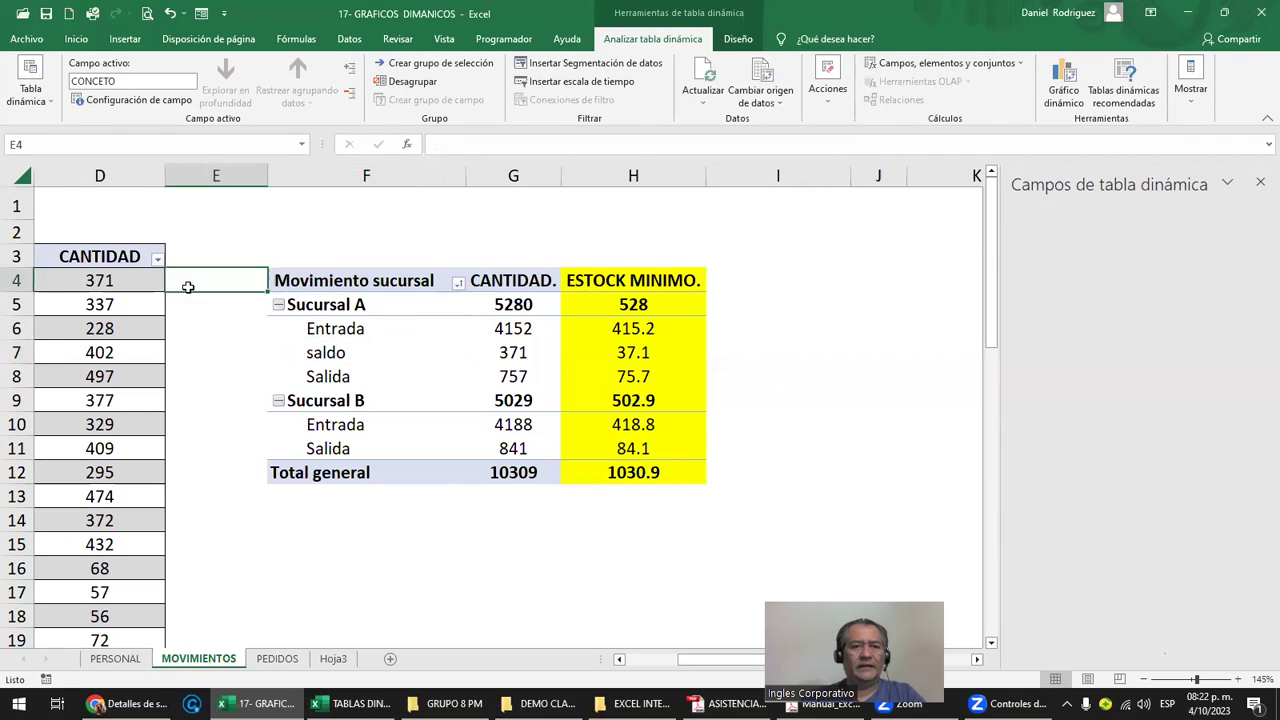
pyautogui.press('Left')
pyautogui.press('Left')
pyautogui.hscroll(-3, 187, 288)
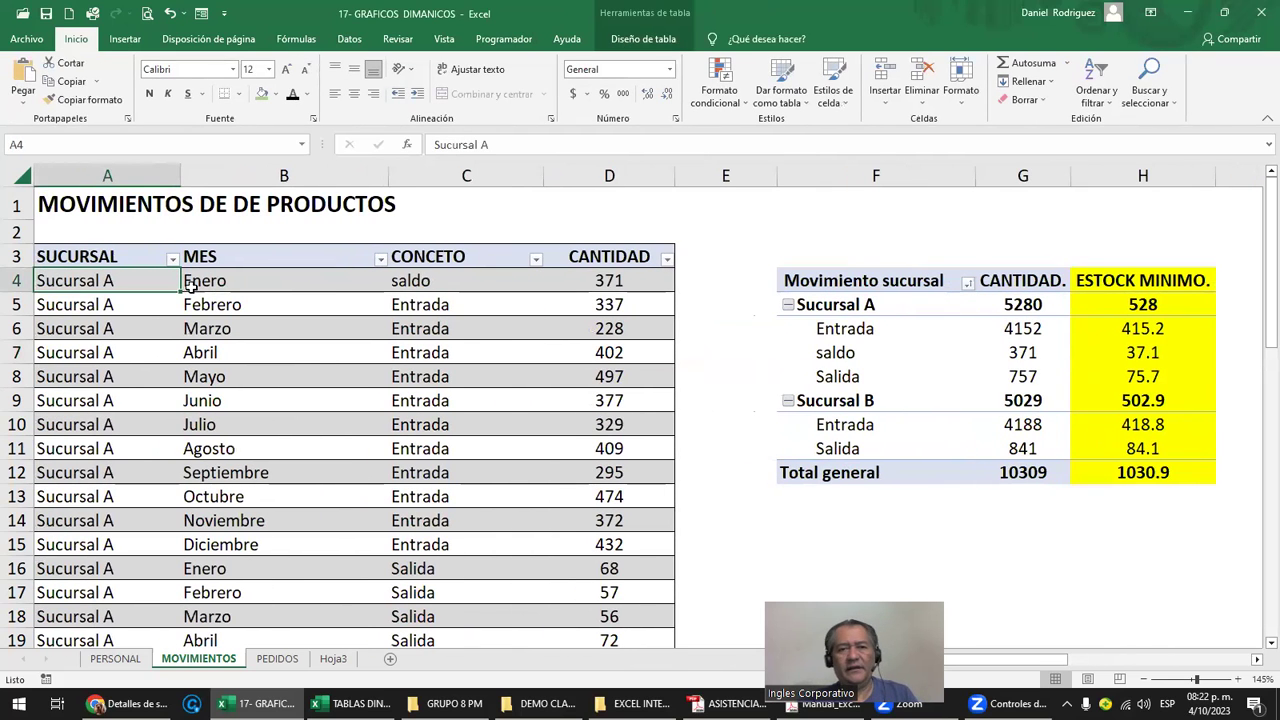
pyautogui.press('Down')
pyautogui.hotkey('ctrl', 'c')
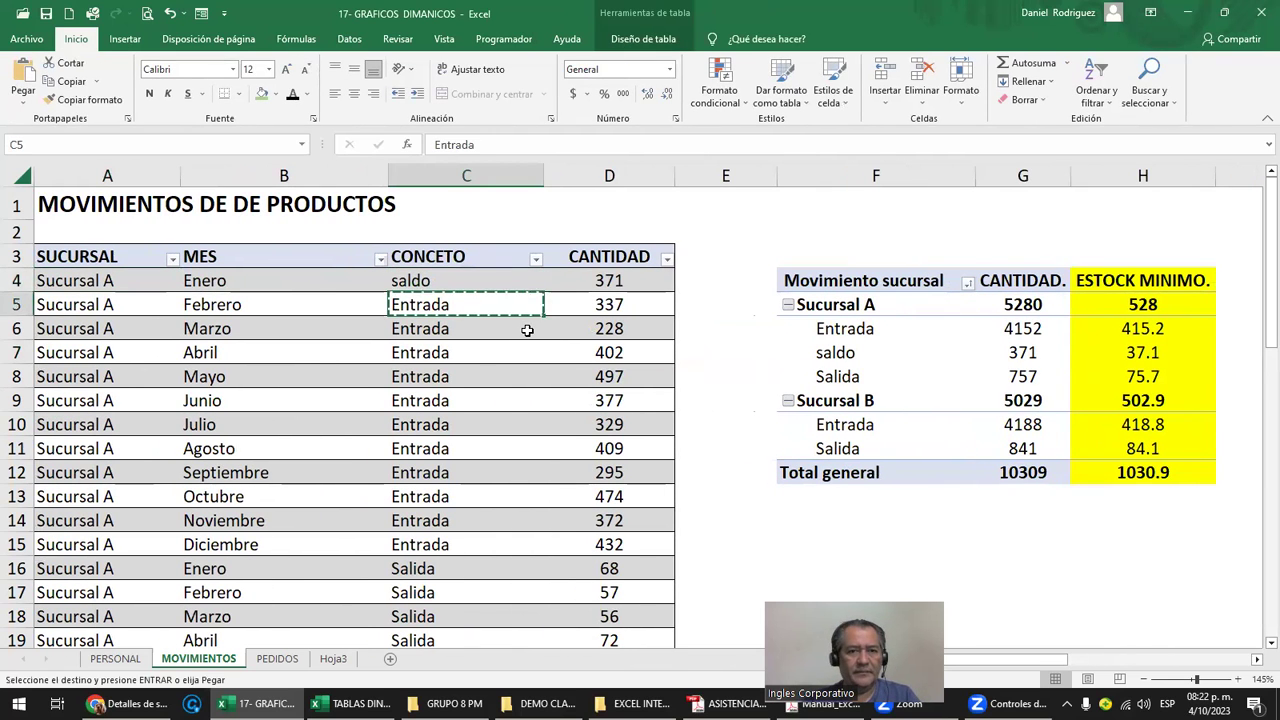
pyautogui.press('Up')
pyautogui.press('Return')
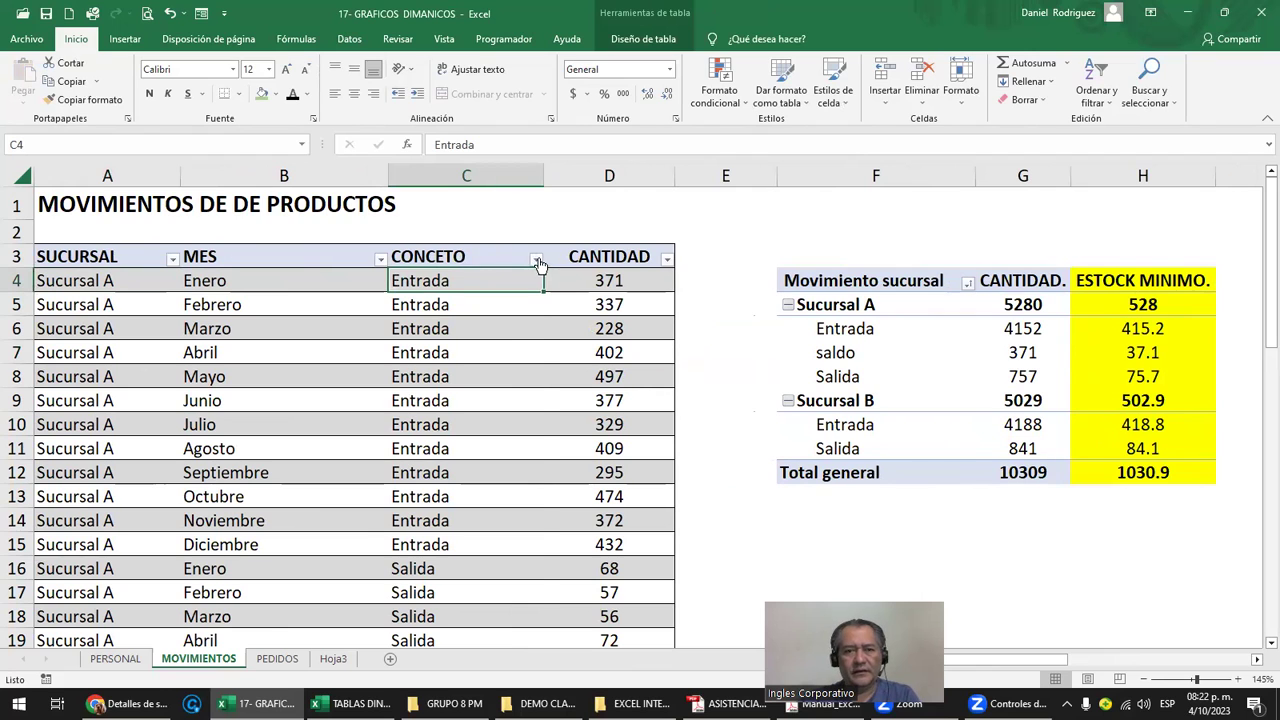
# Refresh the pivot table so Sucursal A's Entrada becomes 4523 and saldo disappears
pyautogui.click(536, 258)
pyautogui.click(537, 260)
pyautogui.click(900, 319)
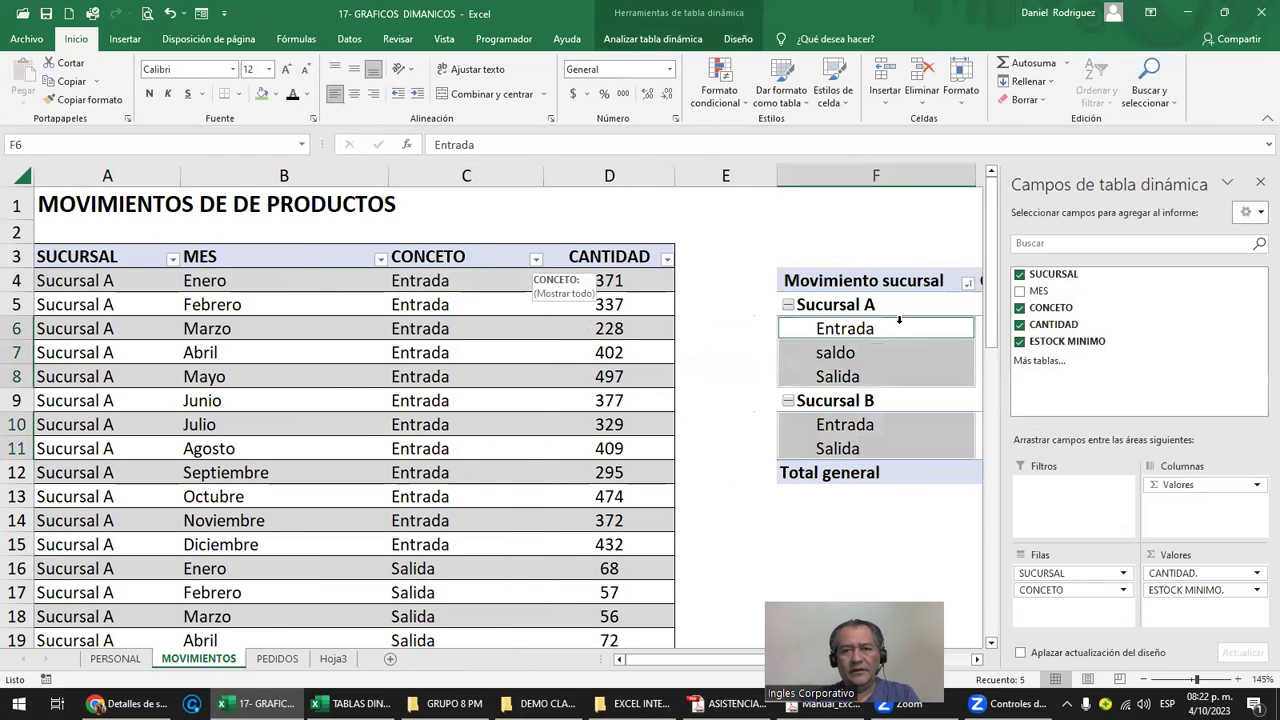
pyautogui.hscroll(2, 880, 390)
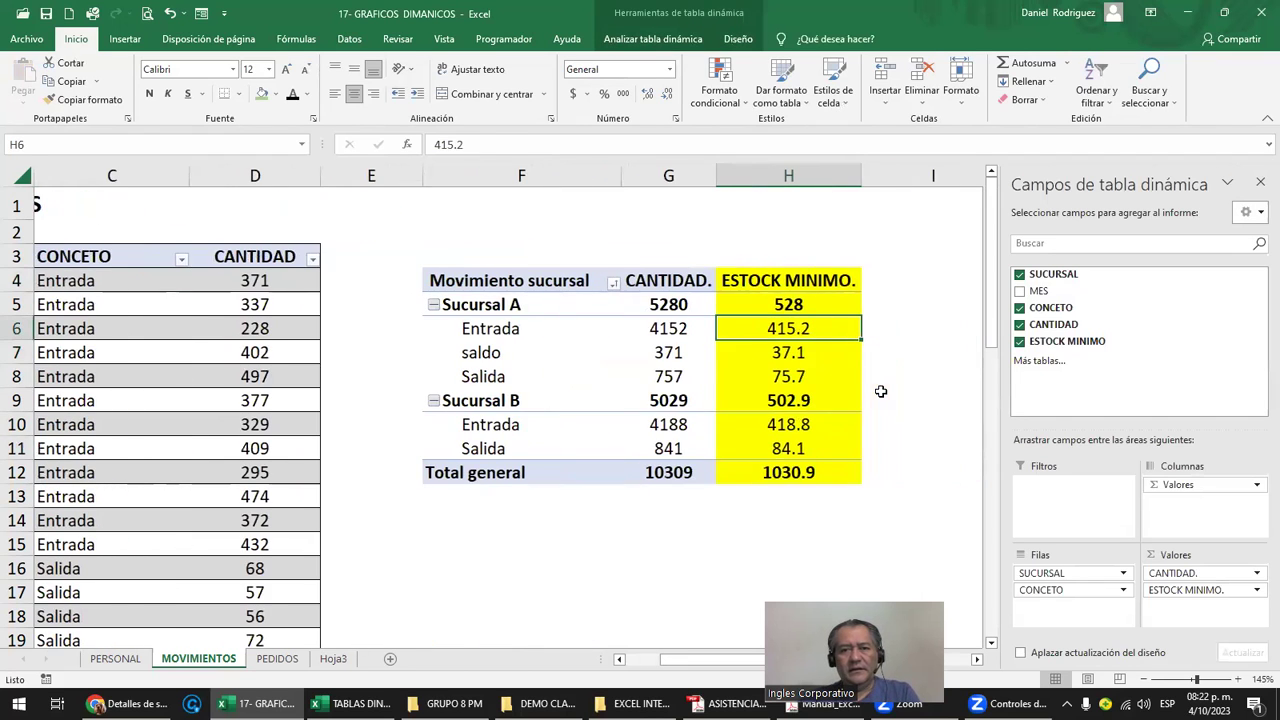
pyautogui.rightClick(559, 285)
pyautogui.click(624, 363)
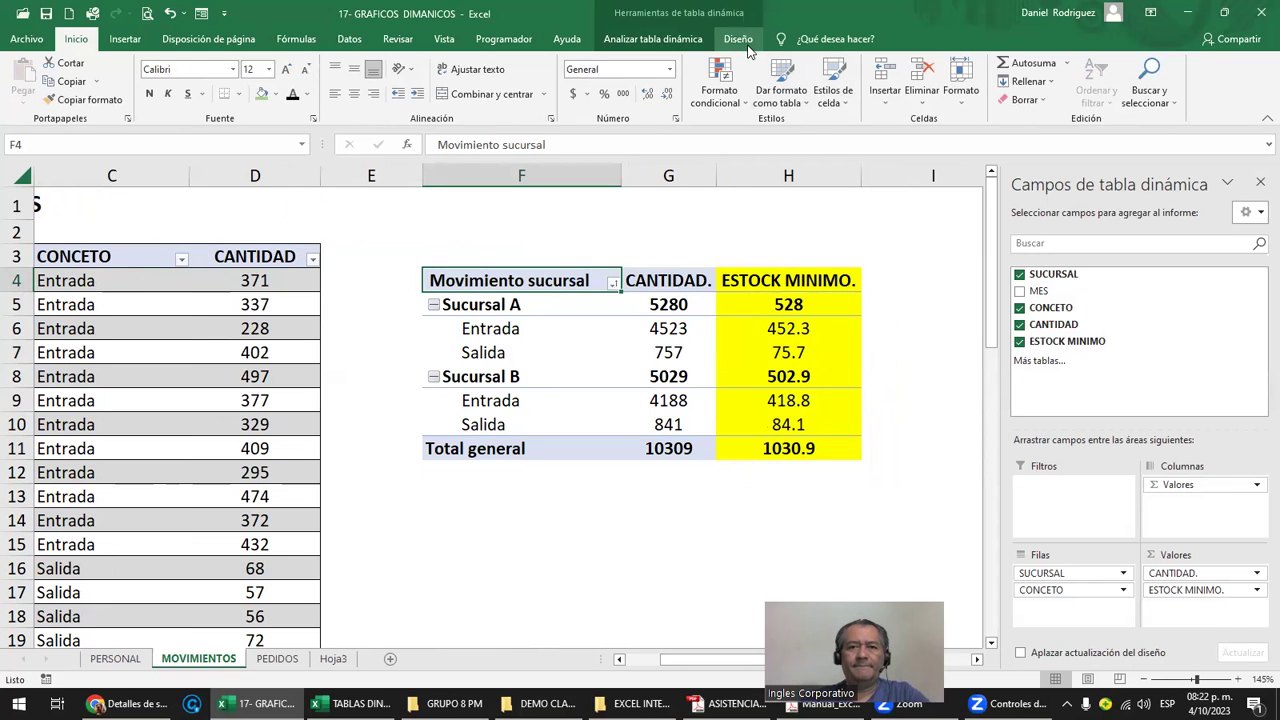
# Cancel the calculated item started for SUCURSAL and select the Entrada row under Sucursal A
pyautogui.click(678, 42)
pyautogui.click(945, 63)
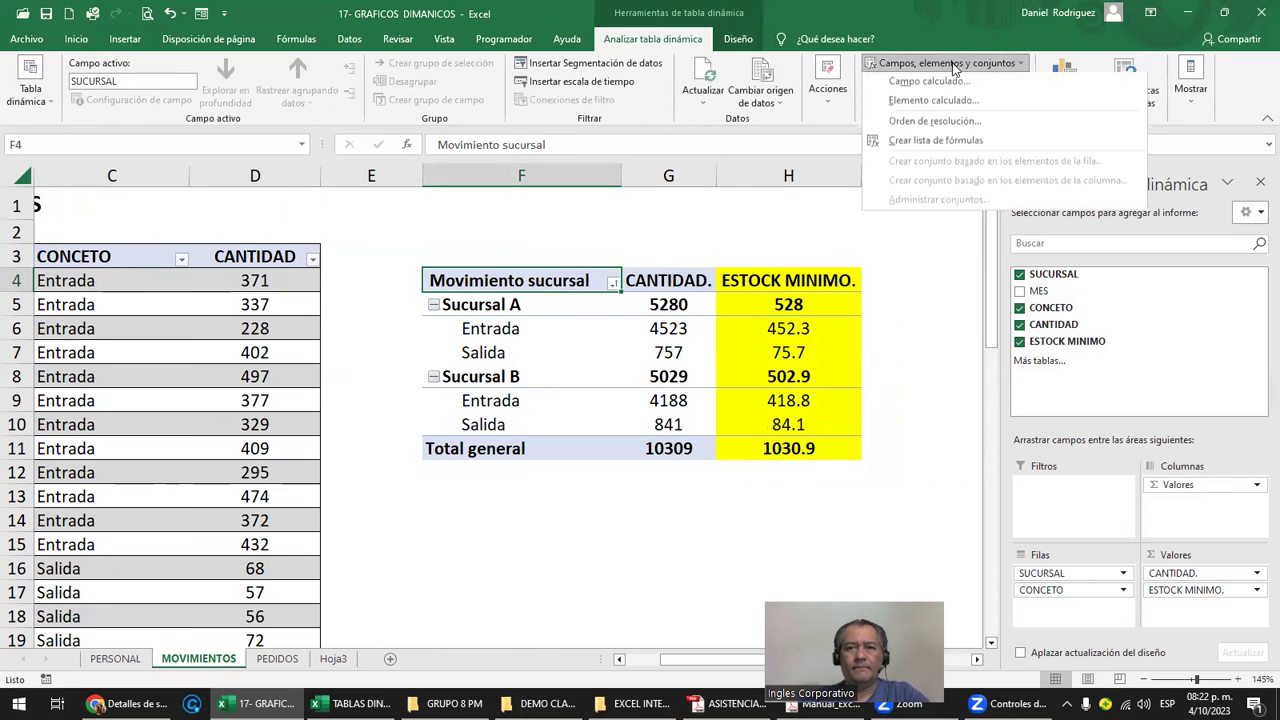
pyautogui.click(934, 103)
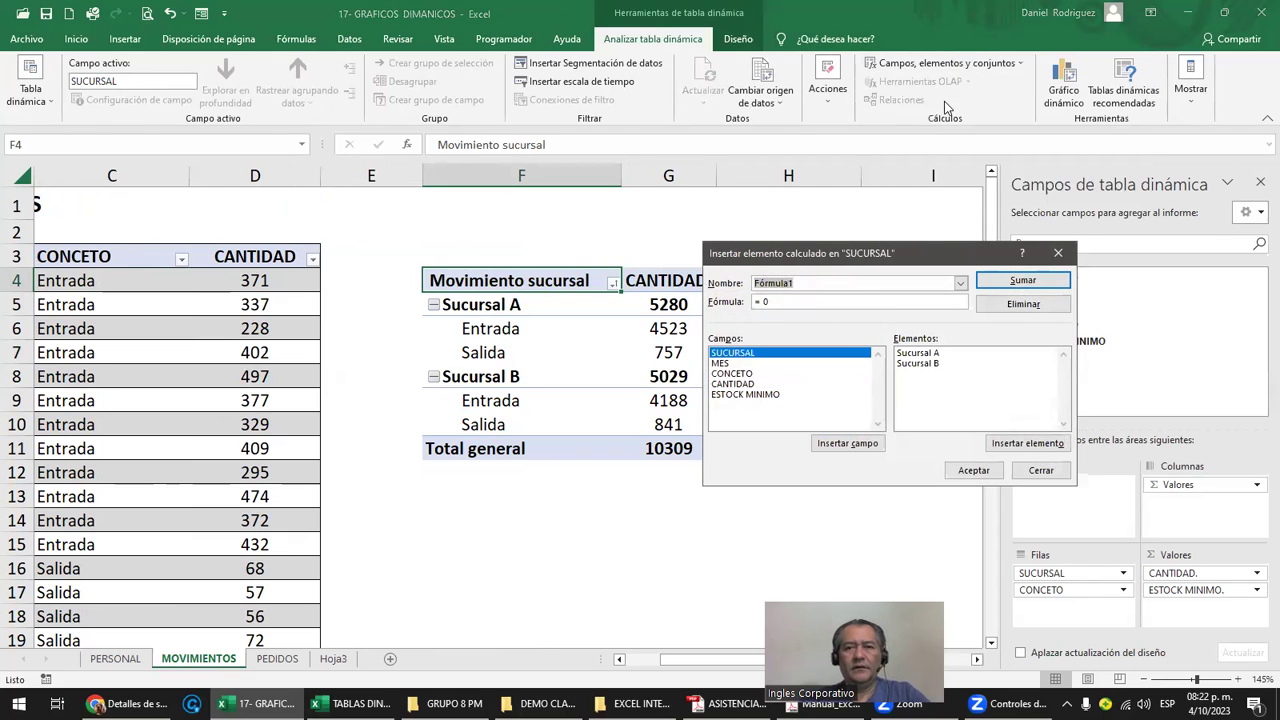
pyautogui.press('Escape')
pyautogui.click(497, 331)
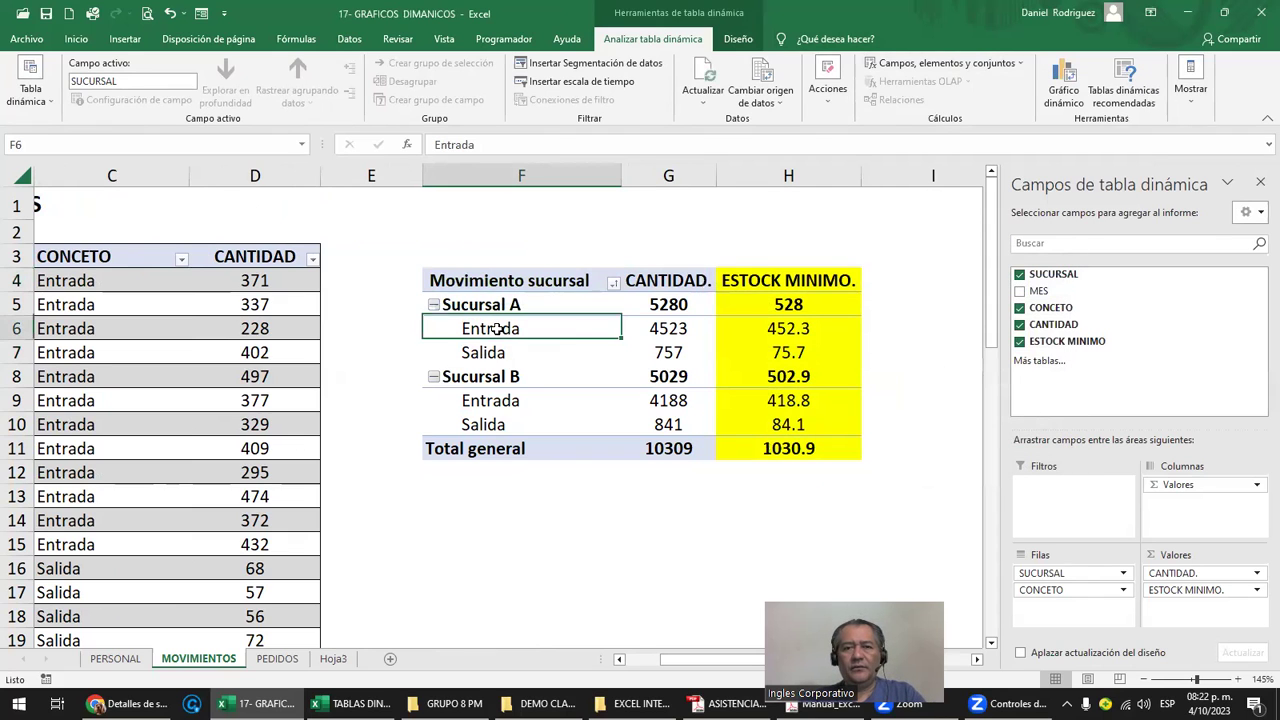
# Create a calculated CONCETO item named Diferencia with formula = Entrada - Salida
pyautogui.click(885, 65)
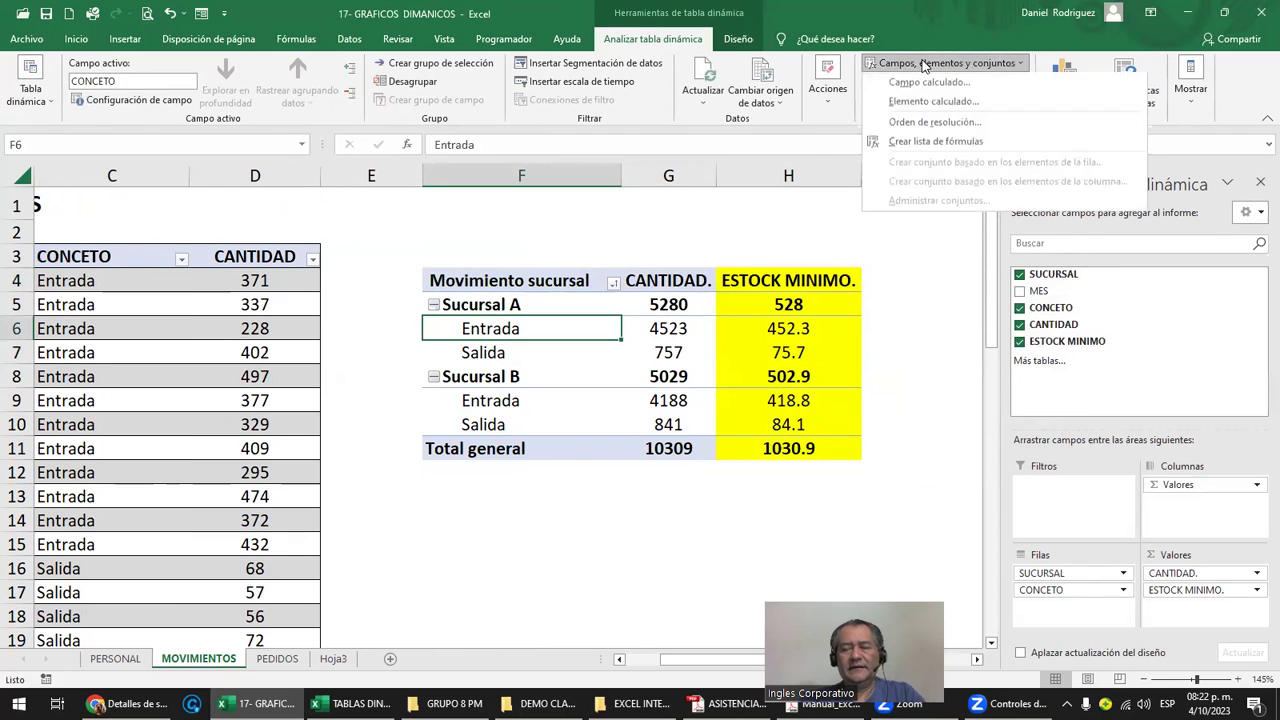
pyautogui.click(966, 105)
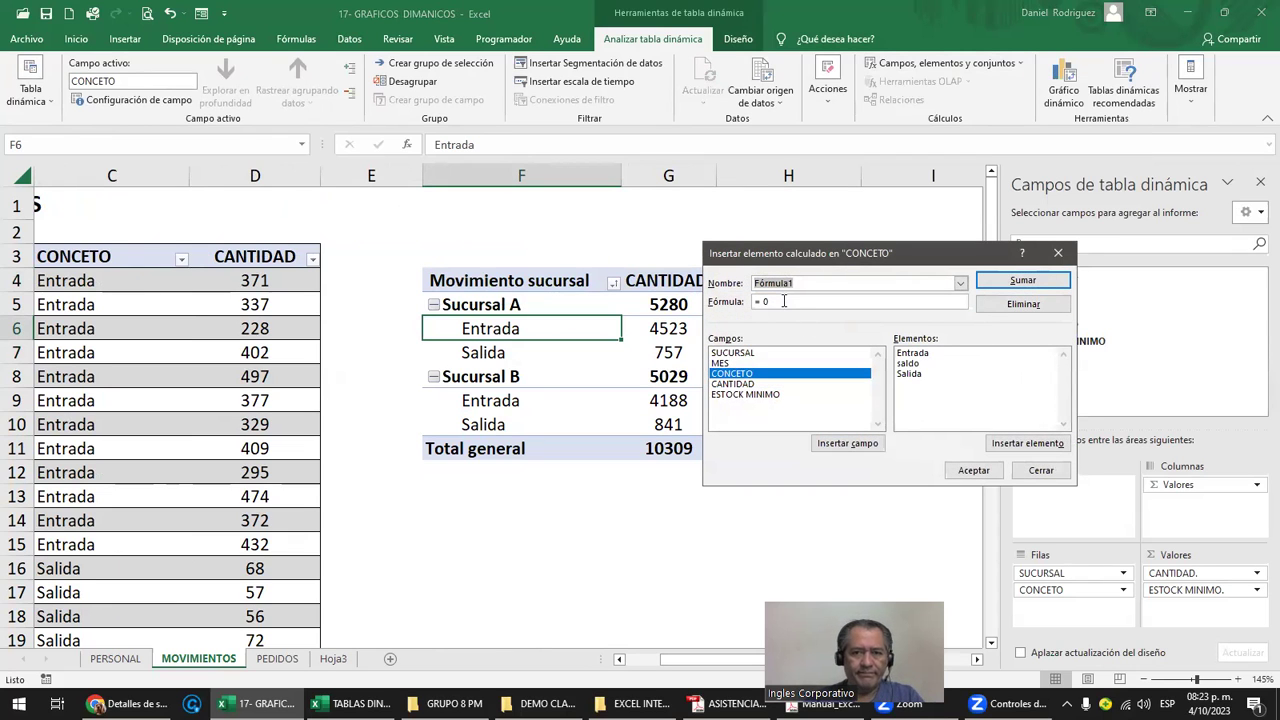
pyautogui.write('e')
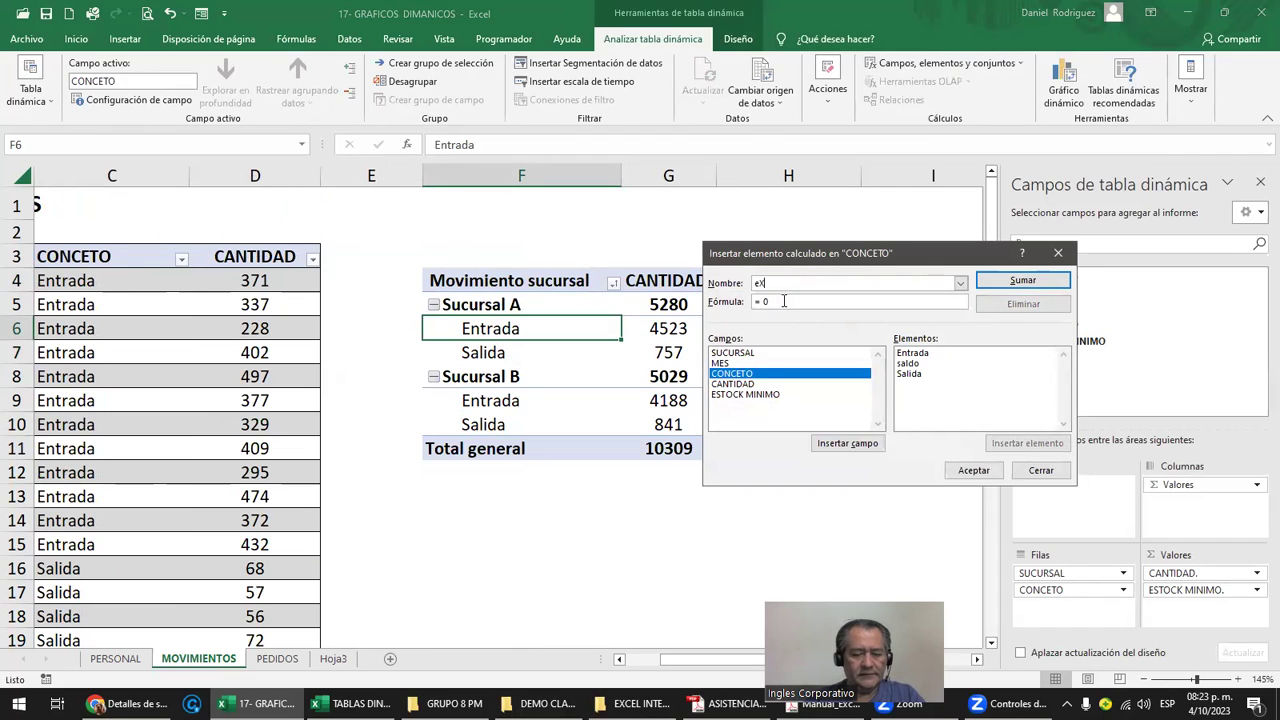
pyautogui.press('BackSpace')
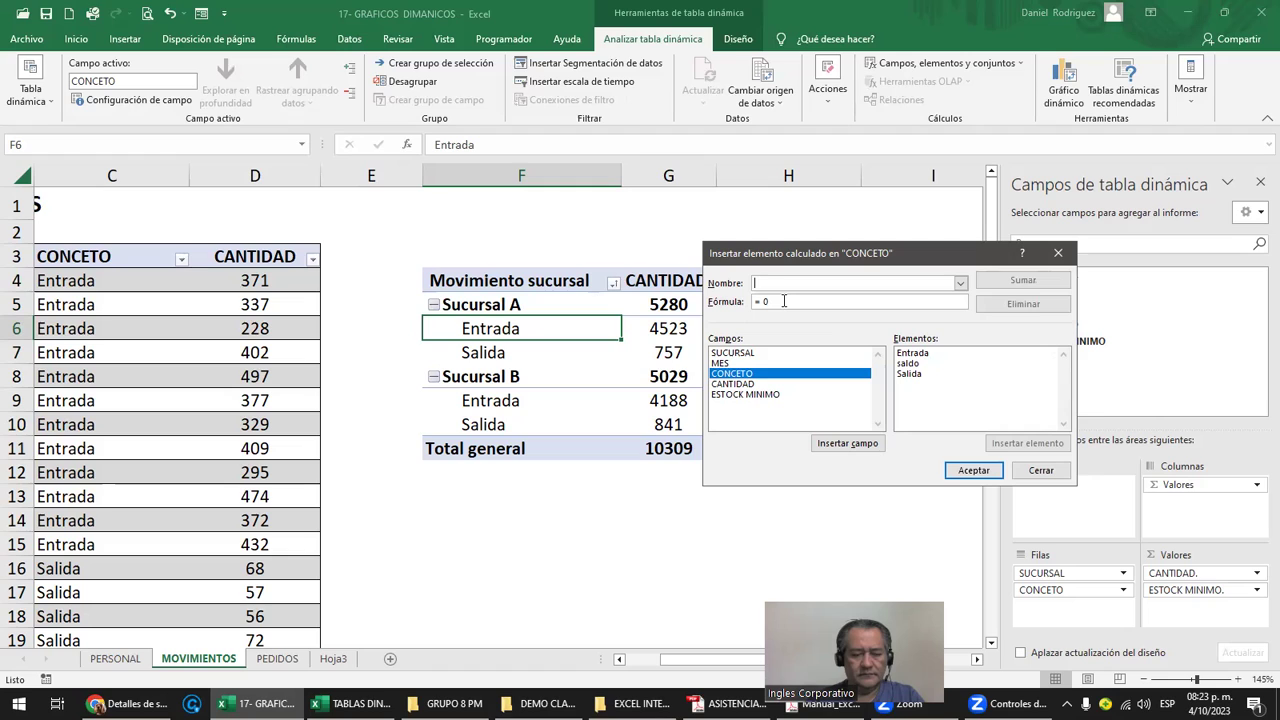
pyautogui.write('Diferencia')
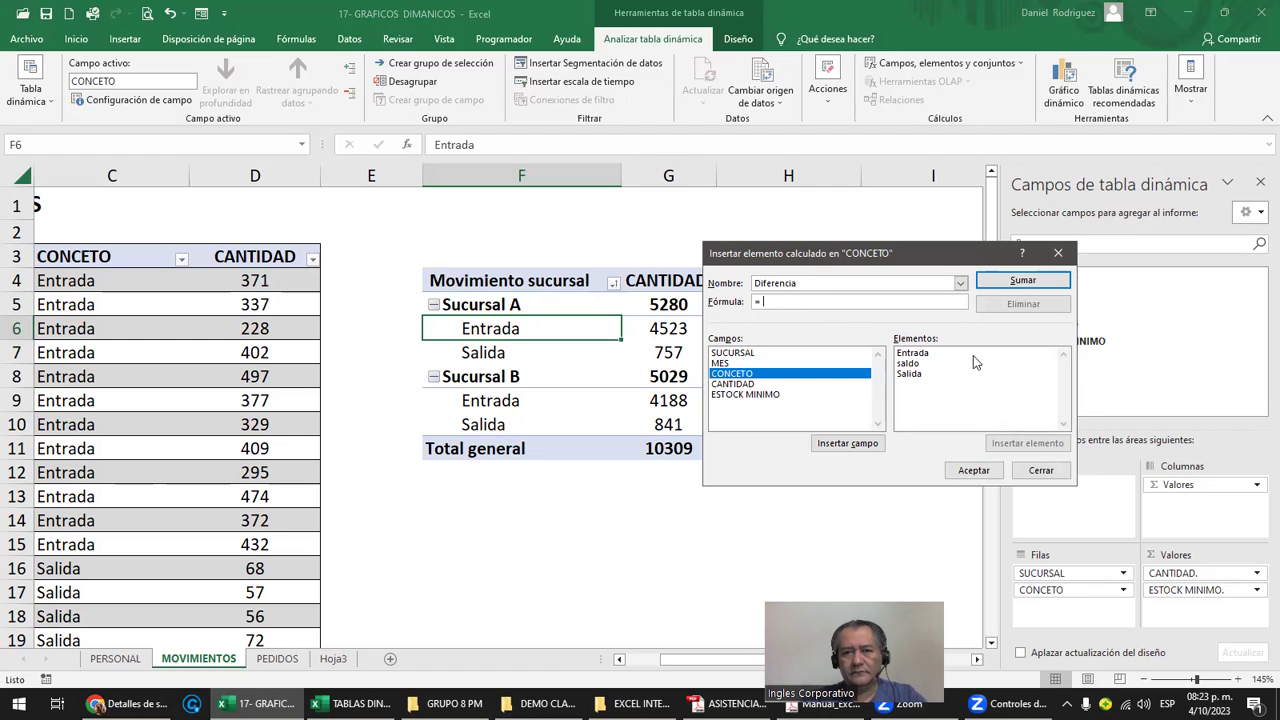
pyautogui.click(918, 353)
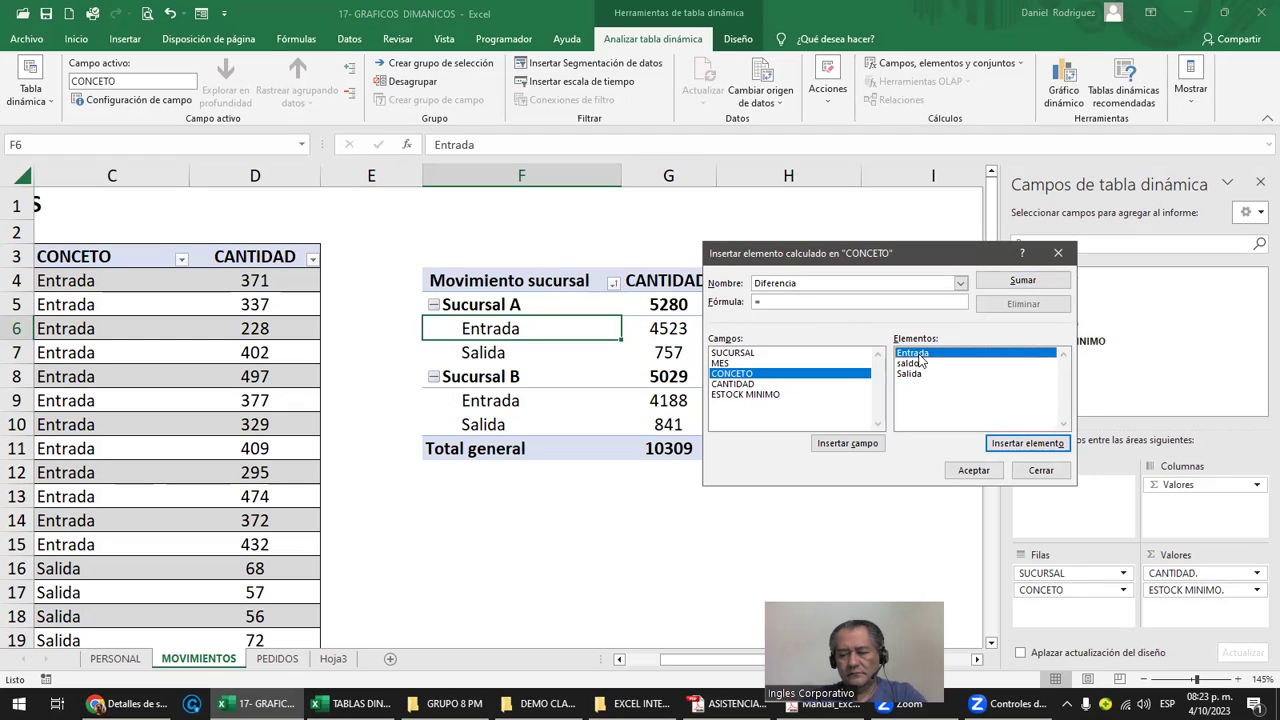
pyautogui.press('Return')
pyautogui.write('-')
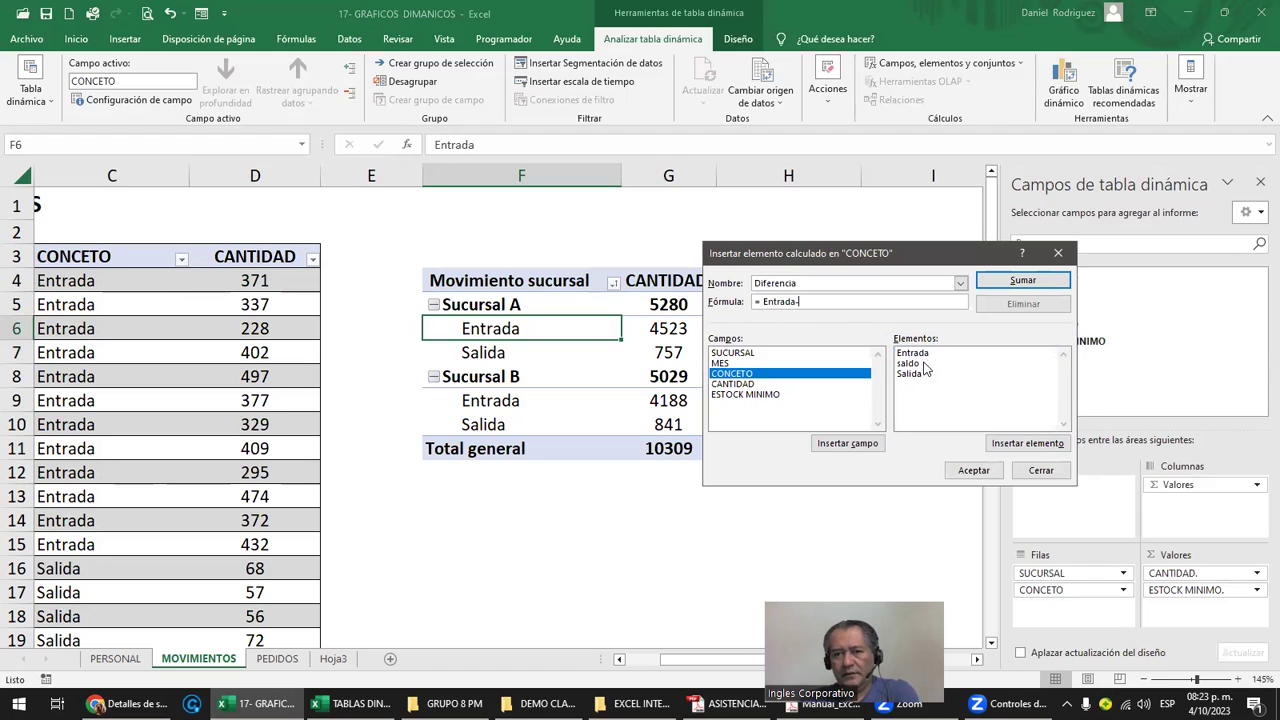
pyautogui.click(912, 375)
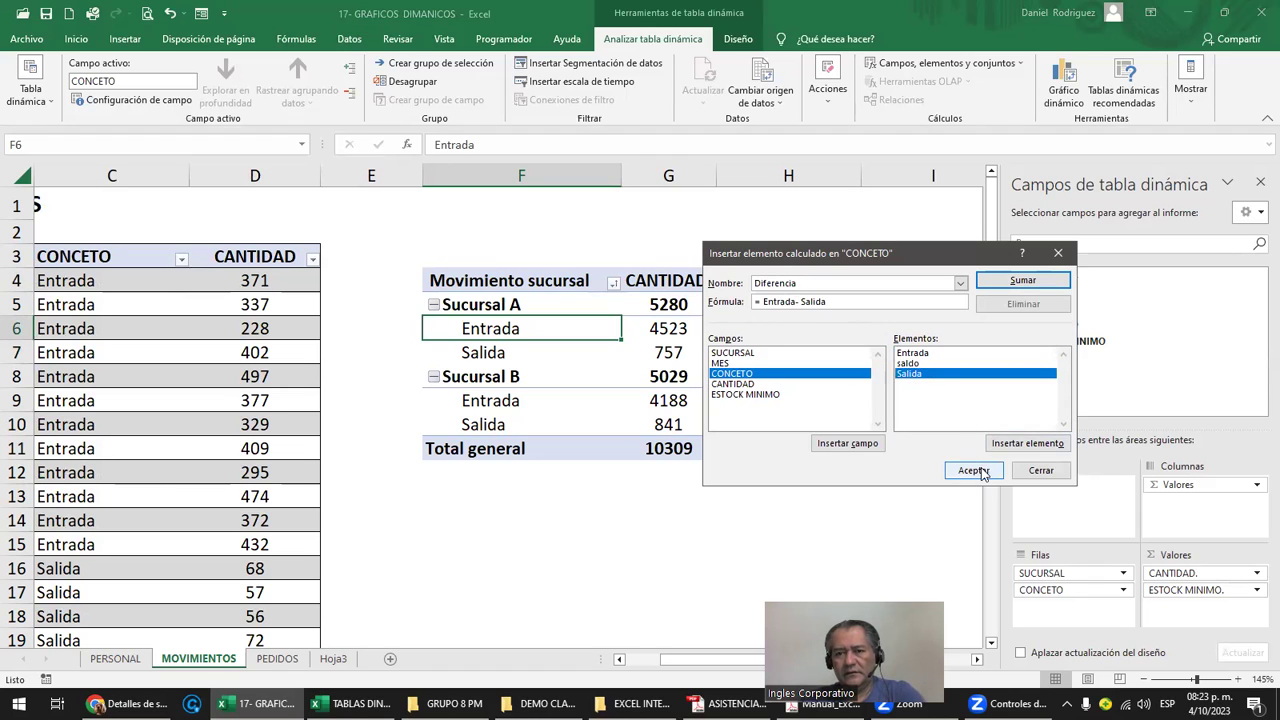
pyautogui.click(974, 470)
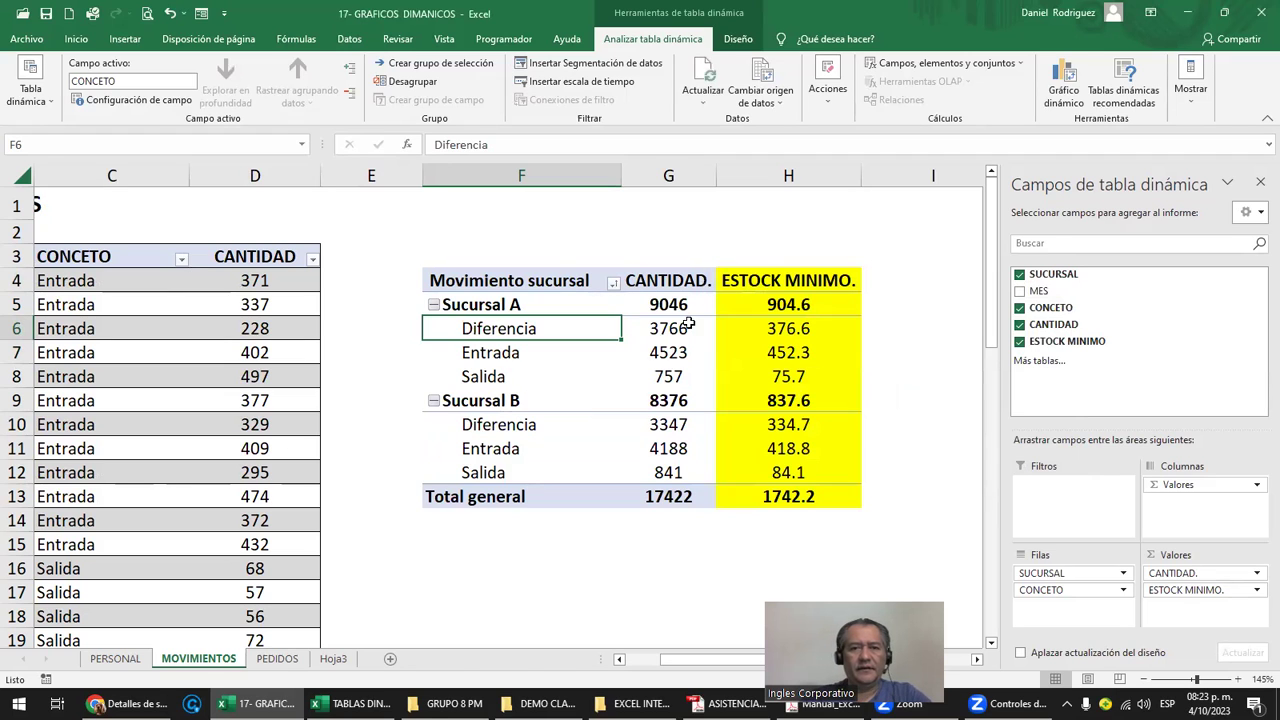
# Sort the CONCETO rows Z to A from the Diferencia label
pyautogui.keyDown('shift'); pyautogui.click(689, 326); pyautogui.keyUp('shift')
pyautogui.click(496, 333)
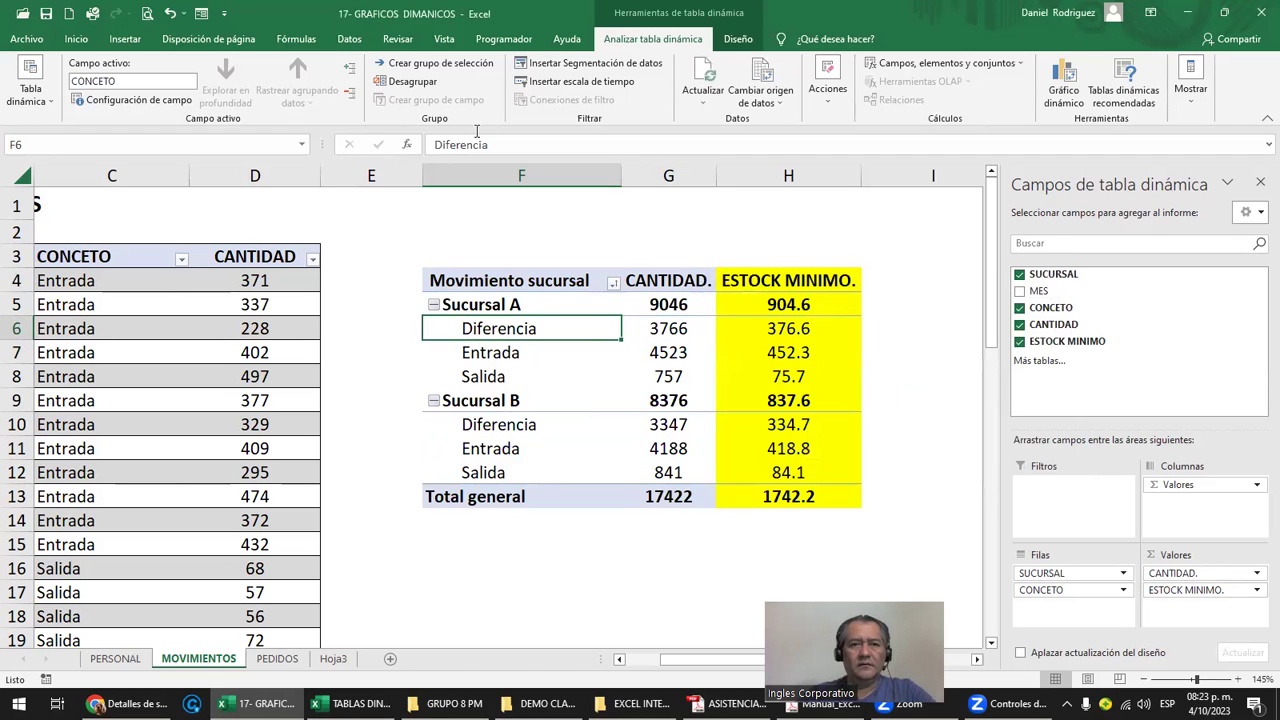
pyautogui.click(349, 39)
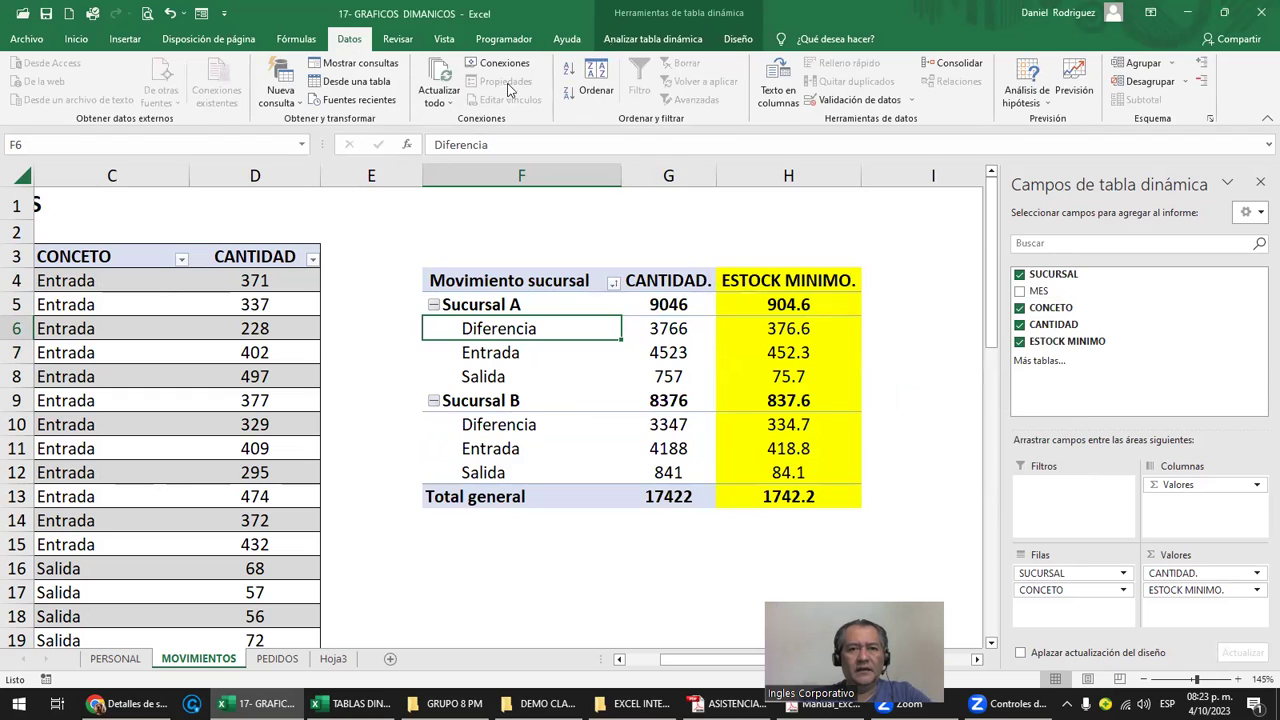
pyautogui.click(568, 96)
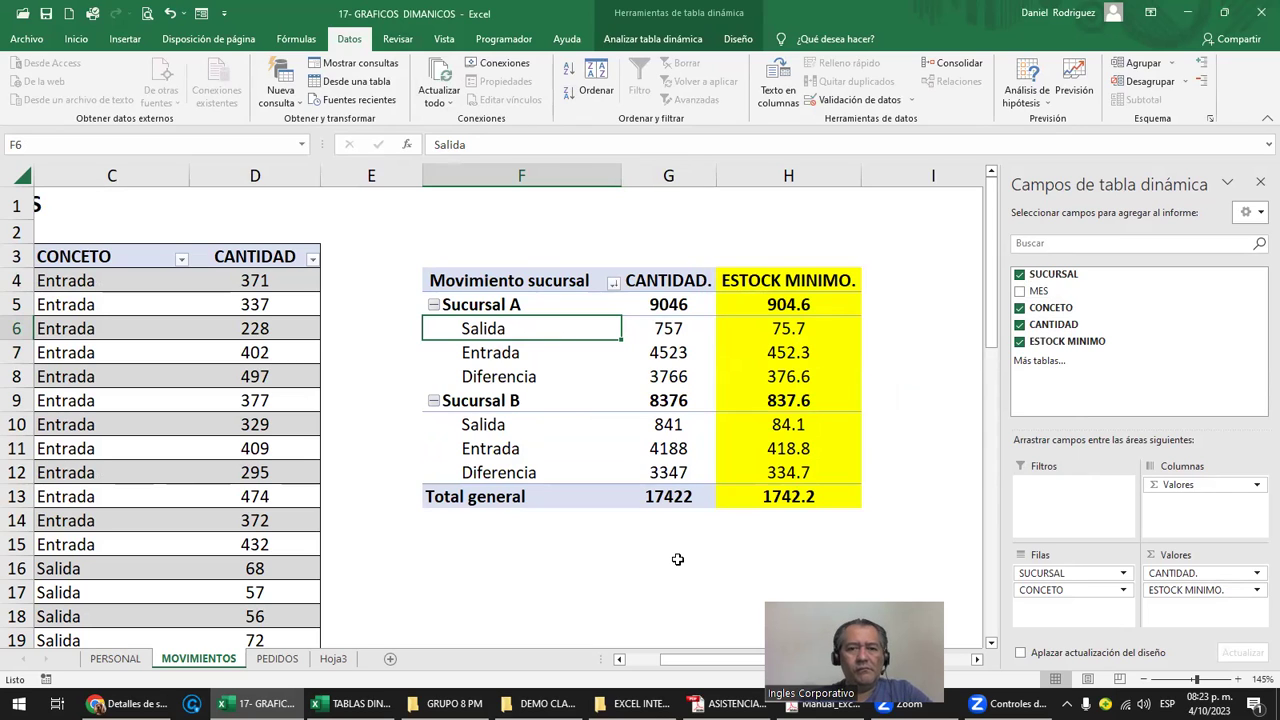
# Select the Sucursal A Diferencia item and show the pivot table analysis tools
pyautogui.click(607, 563)
pyautogui.click(521, 229)
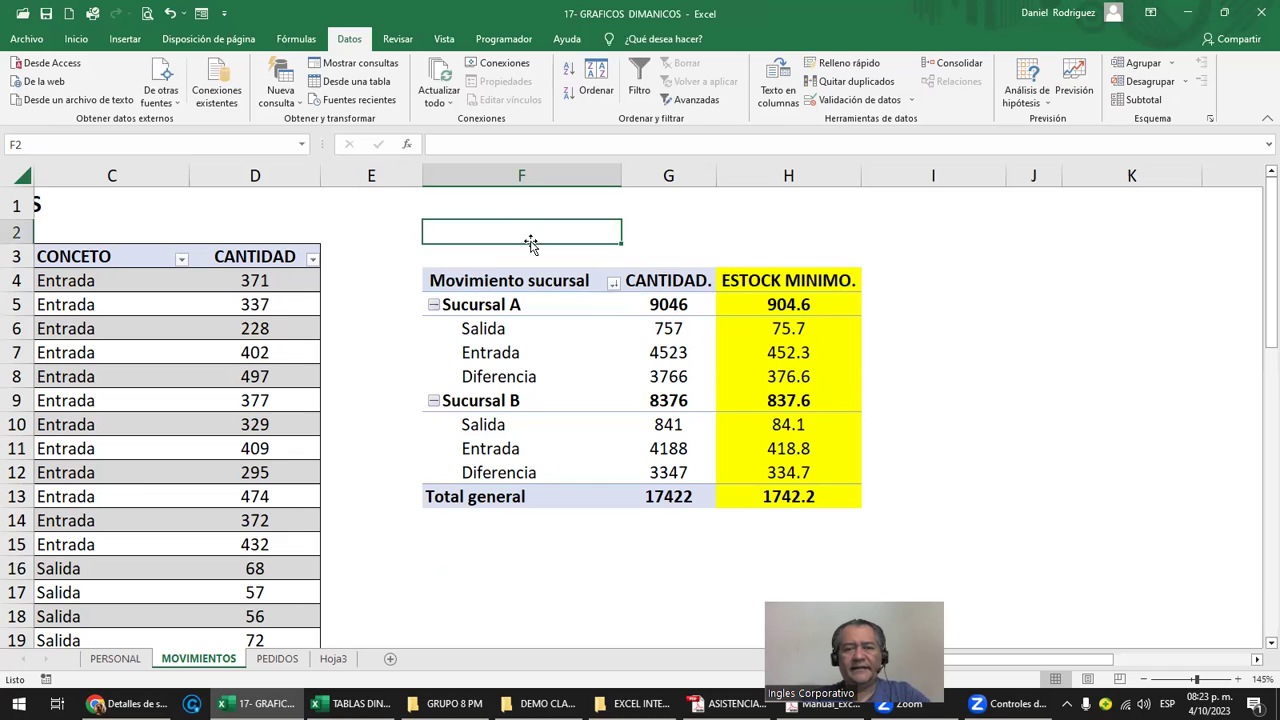
pyautogui.click(488, 260)
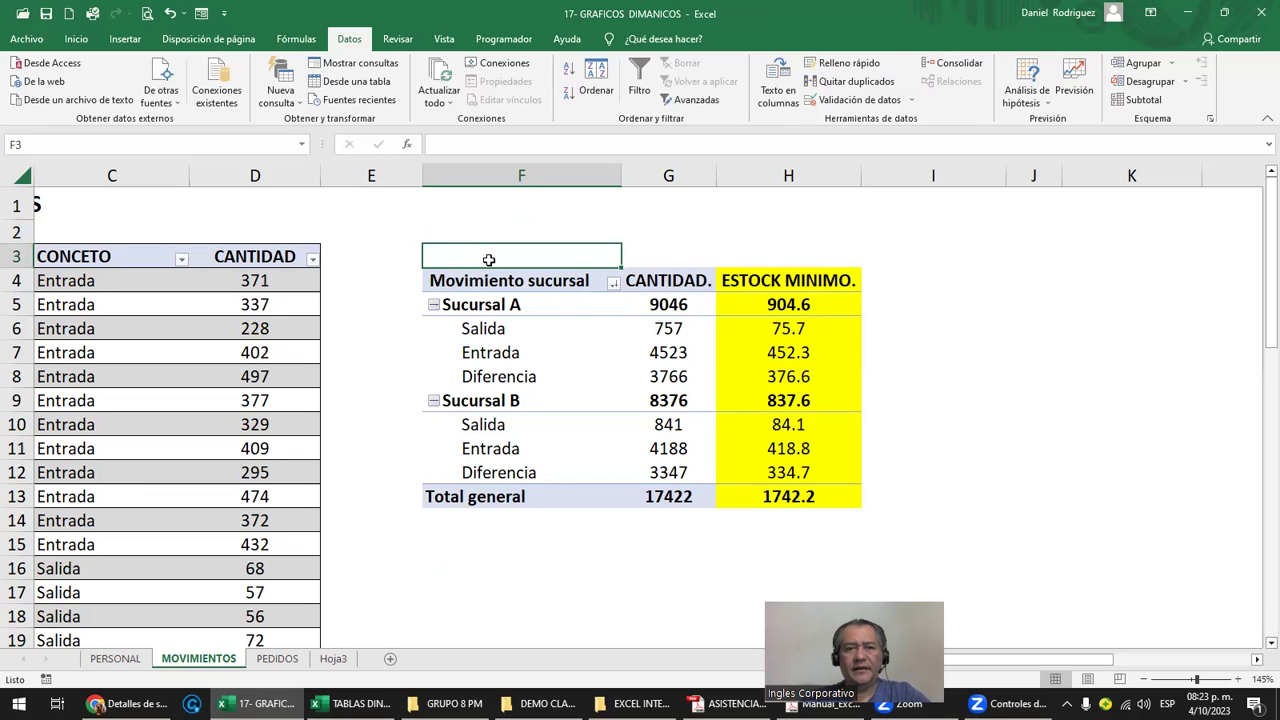
pyautogui.moveTo(527, 376); pyautogui.dragTo(809, 376)
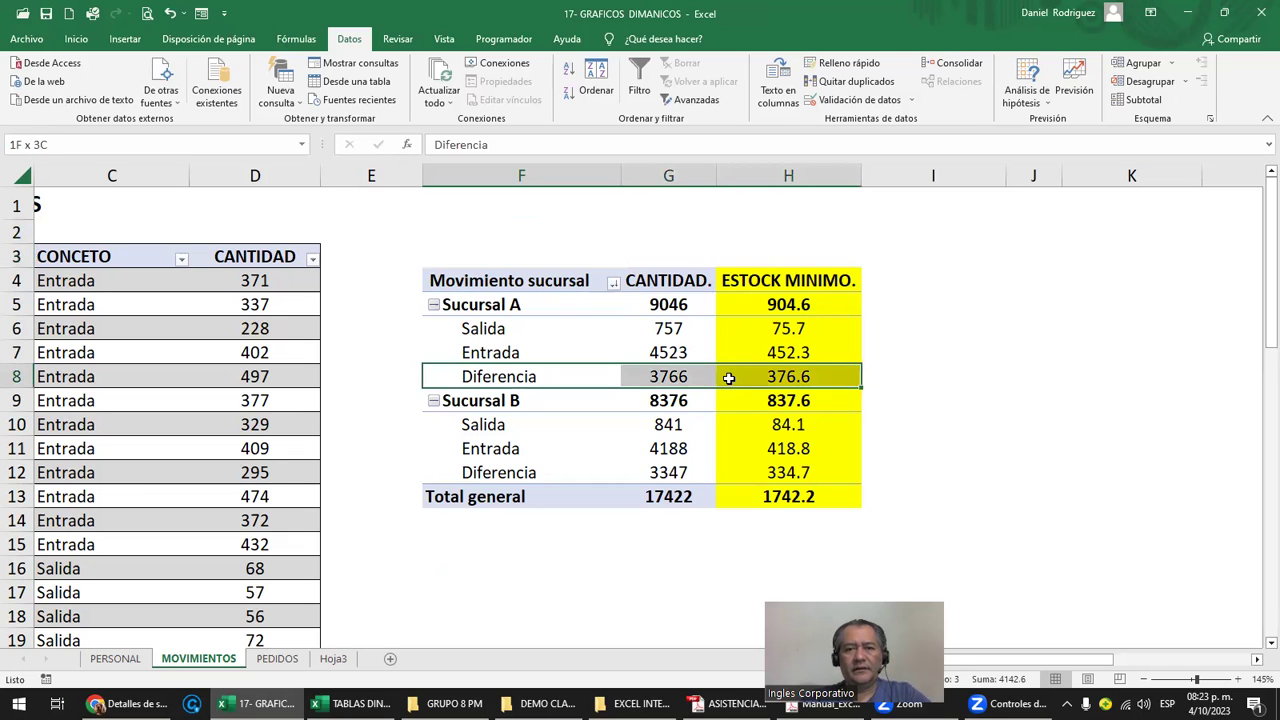
pyautogui.click(530, 376)
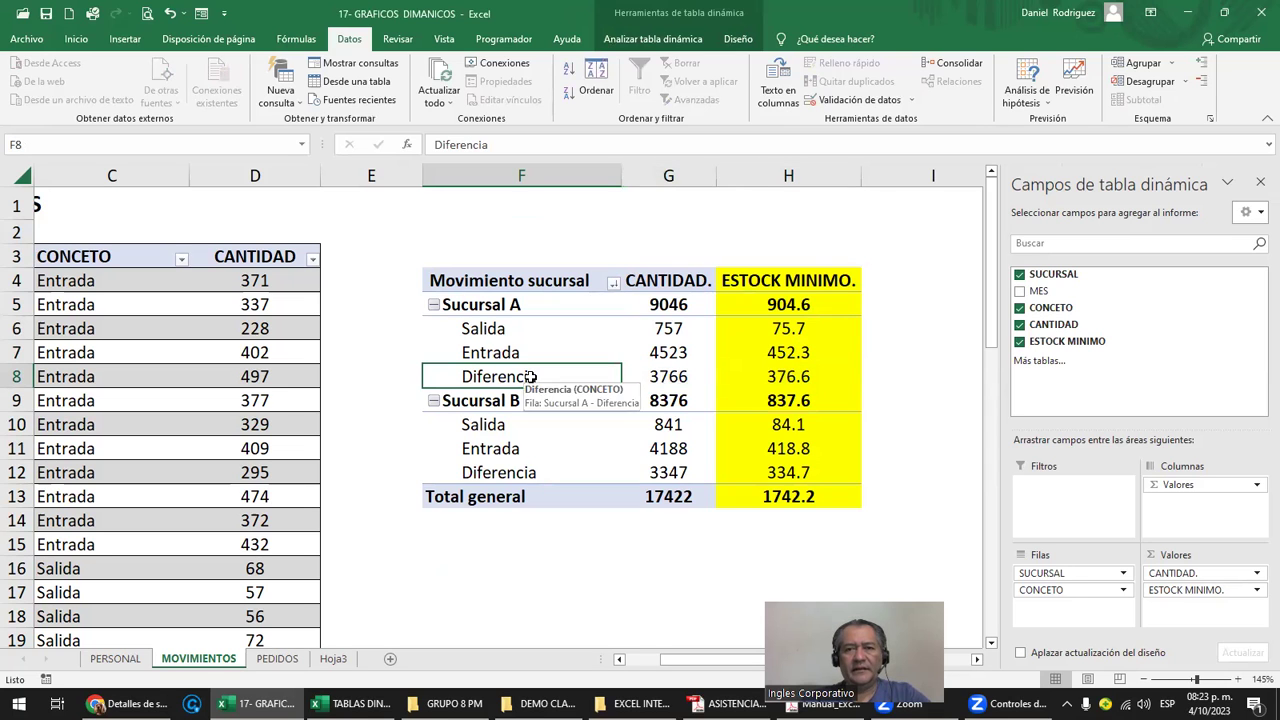
pyautogui.click(652, 38)
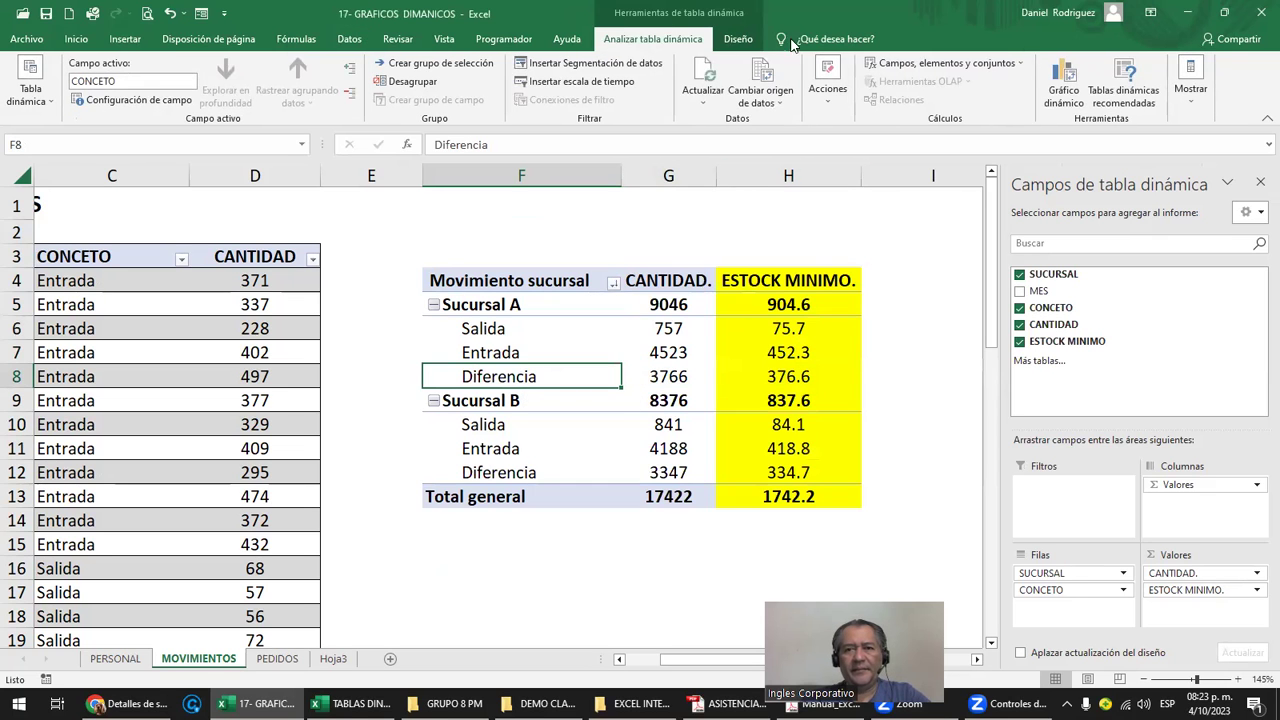
# Start a CONCETO calculated item with formula =saldo, then cancel it without adding it
pyautogui.click(884, 68)
pyautogui.click(920, 98)
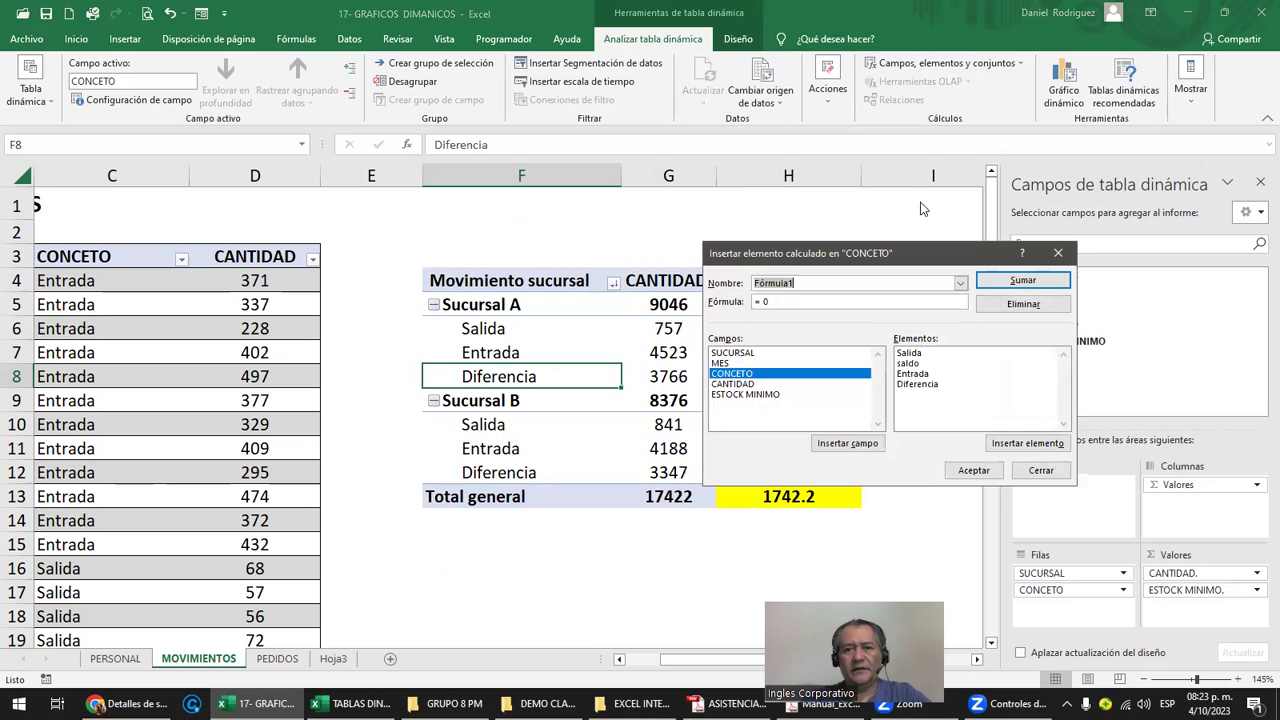
pyautogui.doubleClick(910, 364)
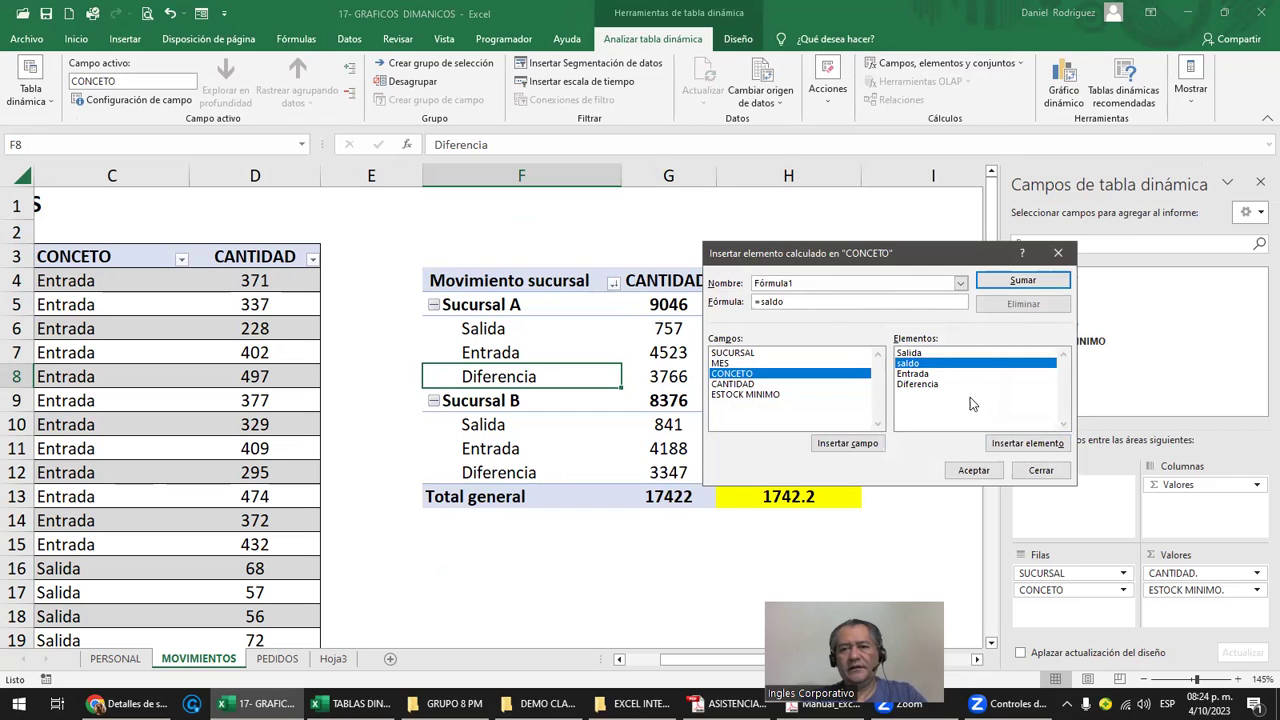
pyautogui.press('Escape')
# Leave the pivot area and go to the PEDIDOS orders sheet
pyautogui.click(588, 551)
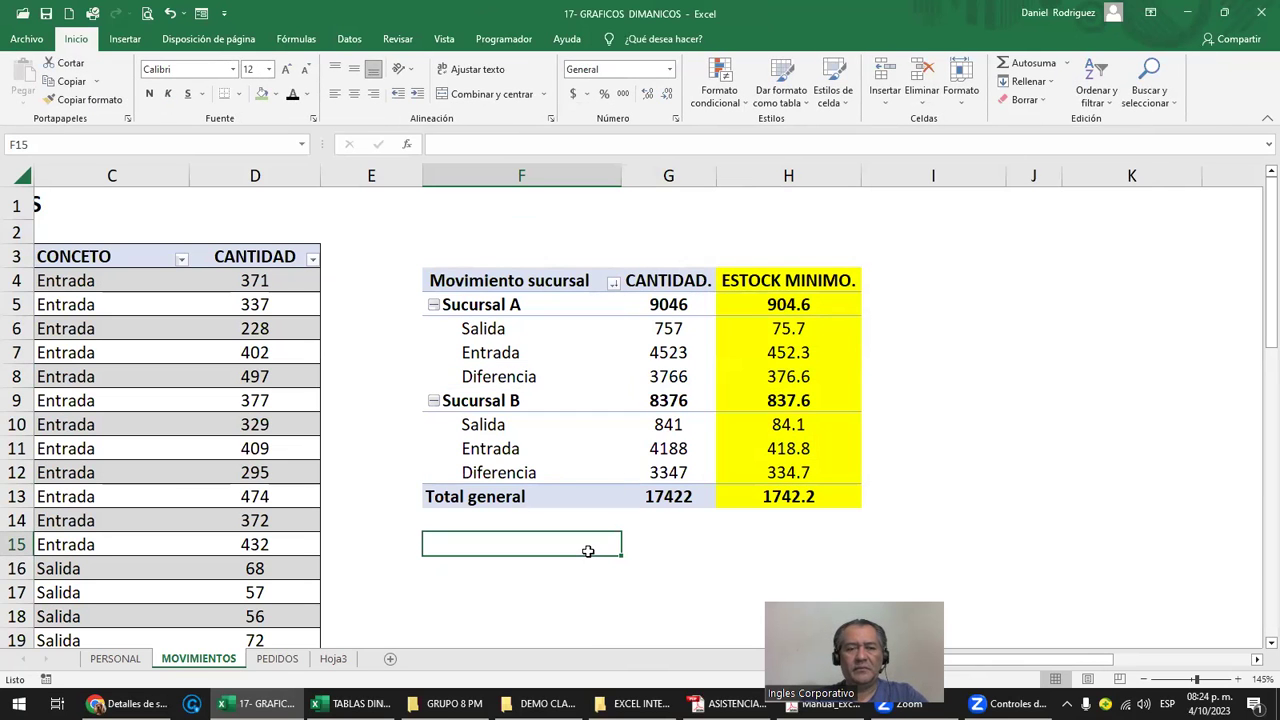
pyautogui.press('Left')
pyautogui.press('Left')
pyautogui.press('Left')
pyautogui.press('Left')
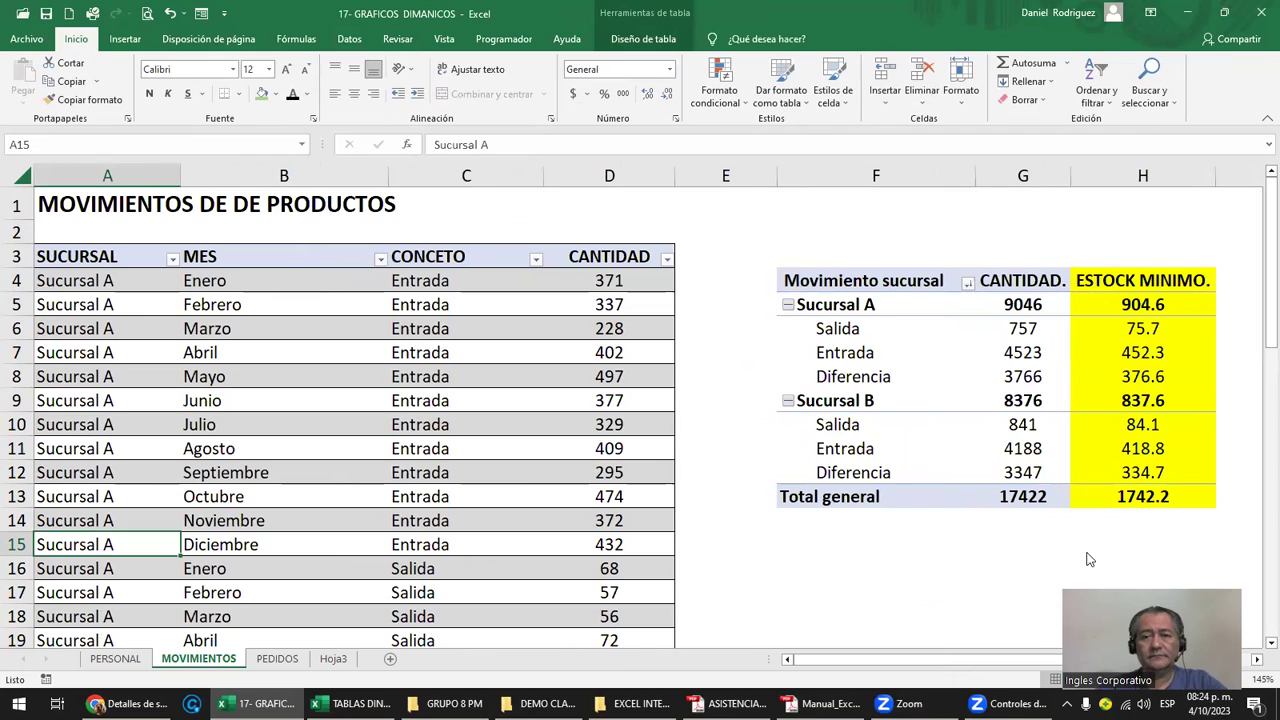
pyautogui.click(875, 552)
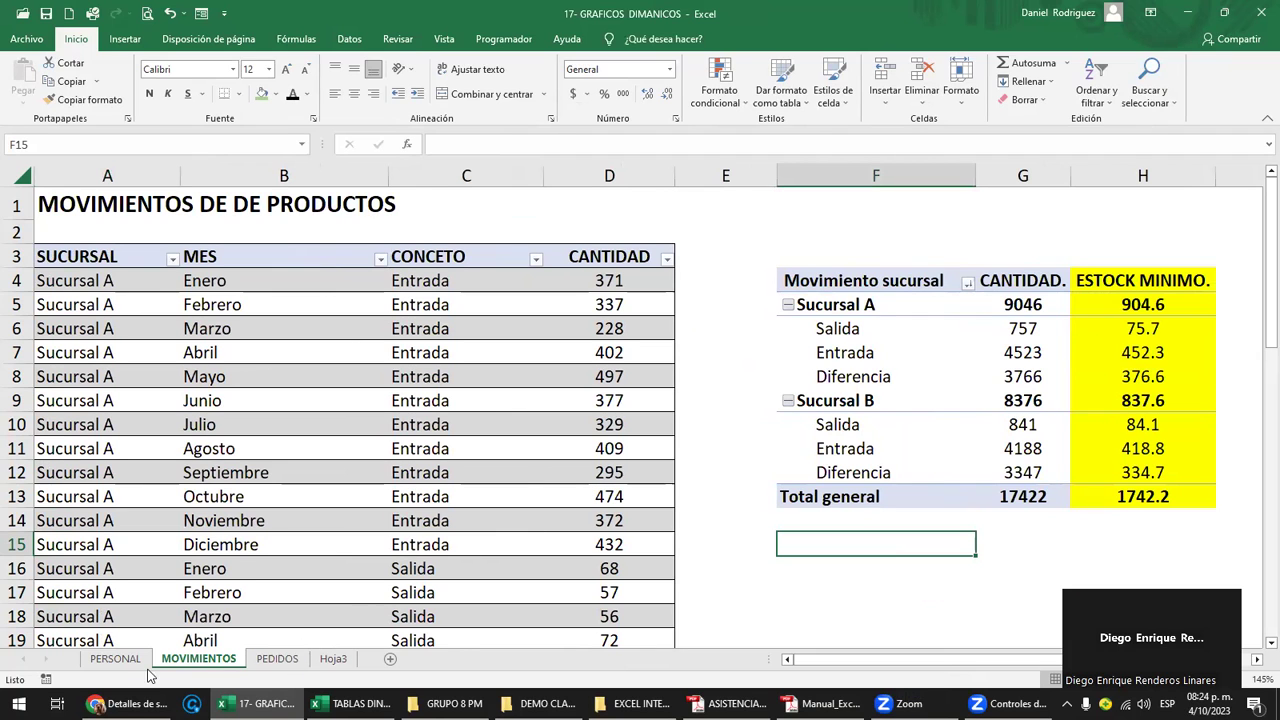
pyautogui.click(274, 660)
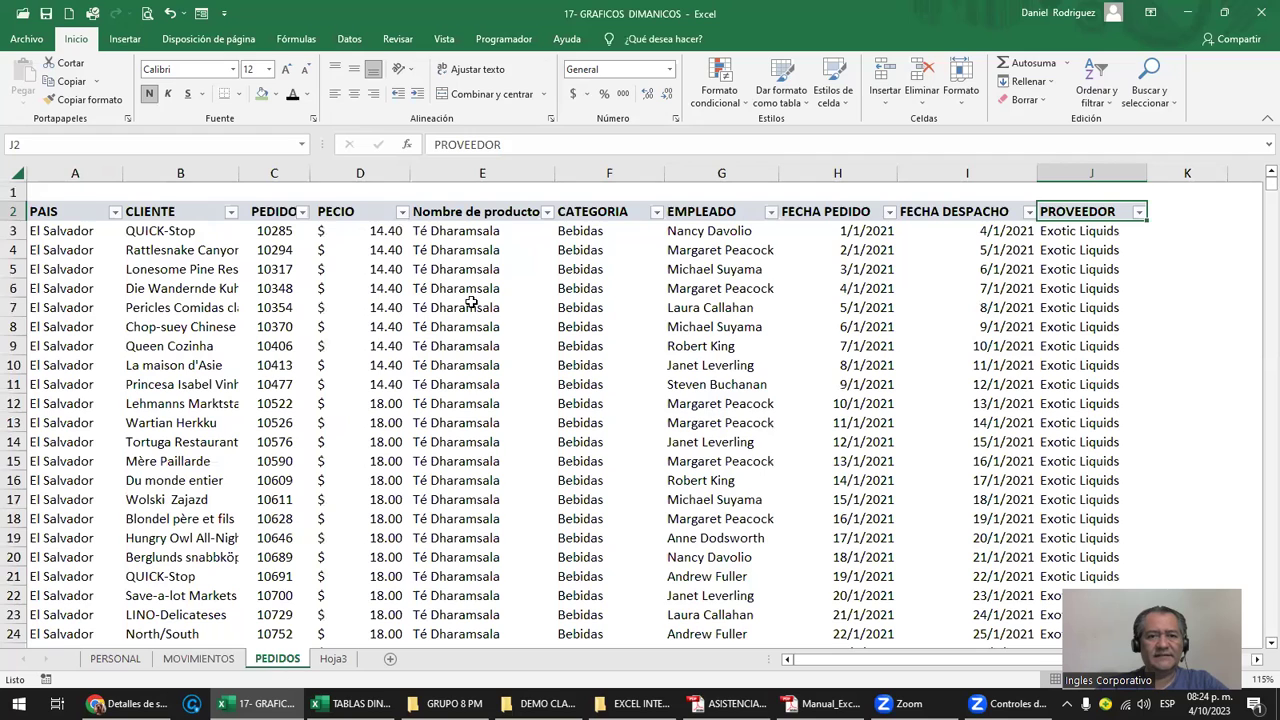
# Give the FECHA PEDIDO header (H2) yellow text and yellow fill, and fill FECHA DESPACHO (I2) yellow
pyautogui.click(467, 239)
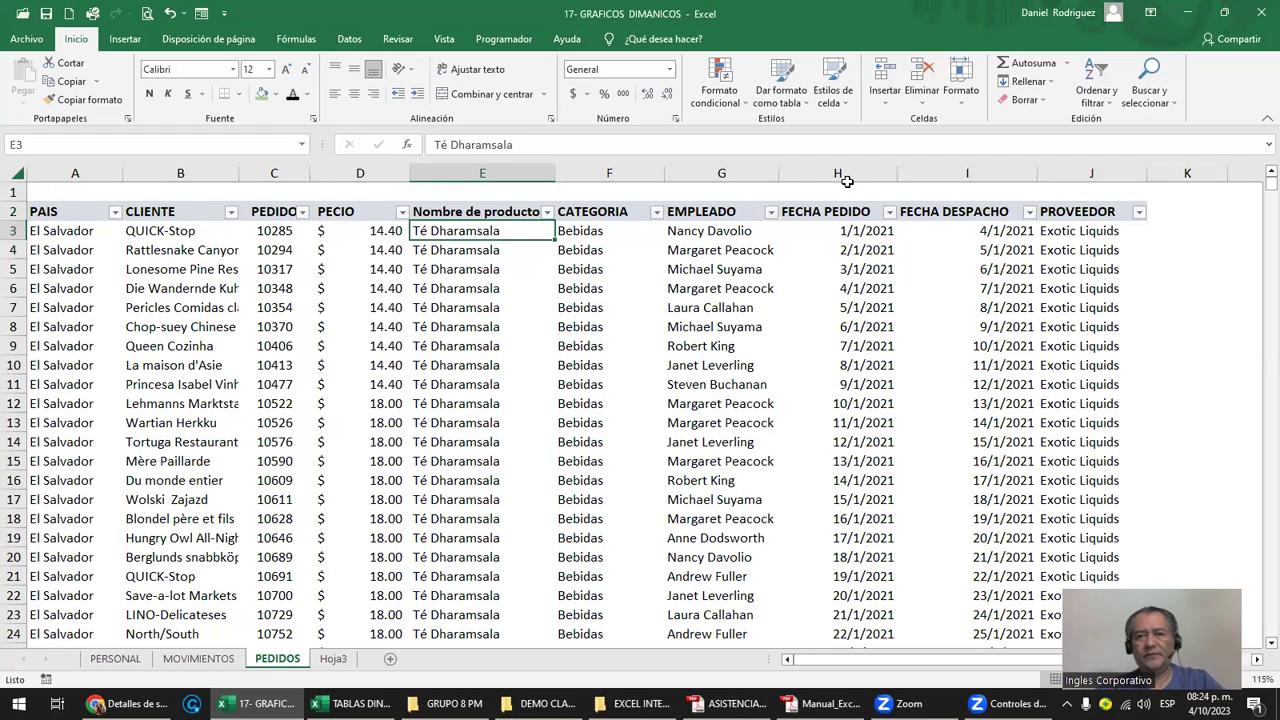
pyautogui.click(843, 208)
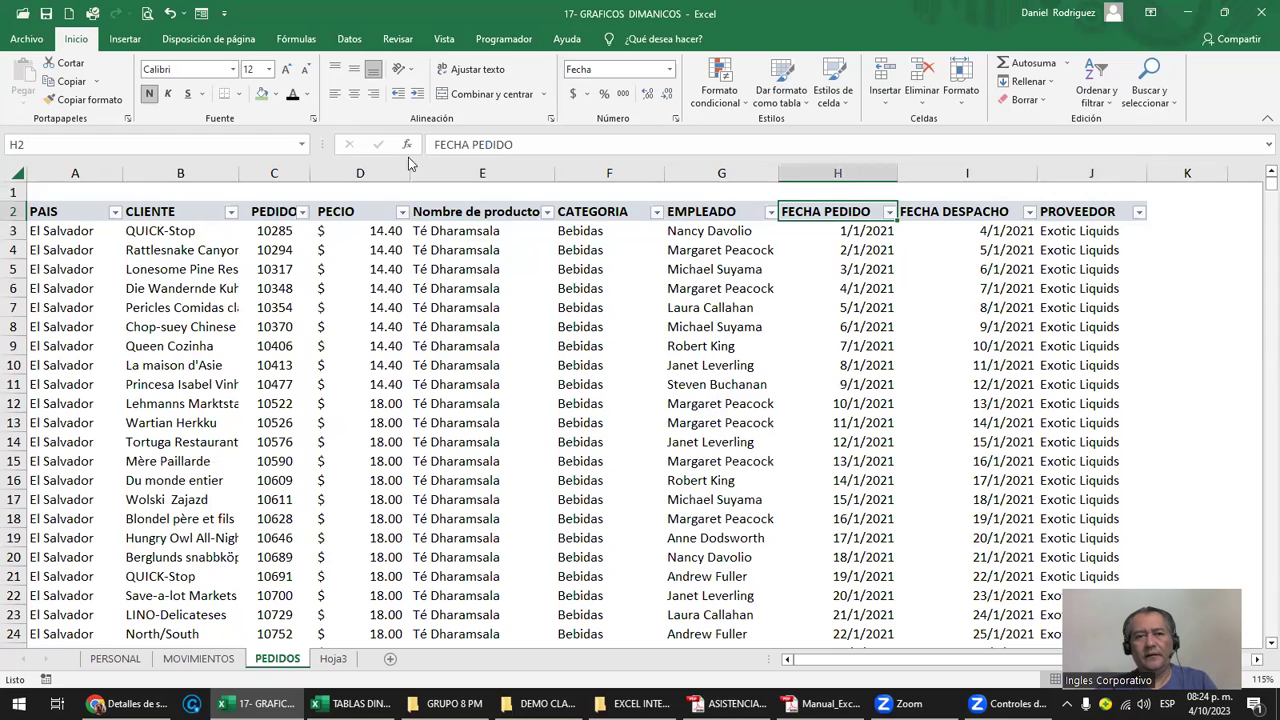
pyautogui.click(307, 94)
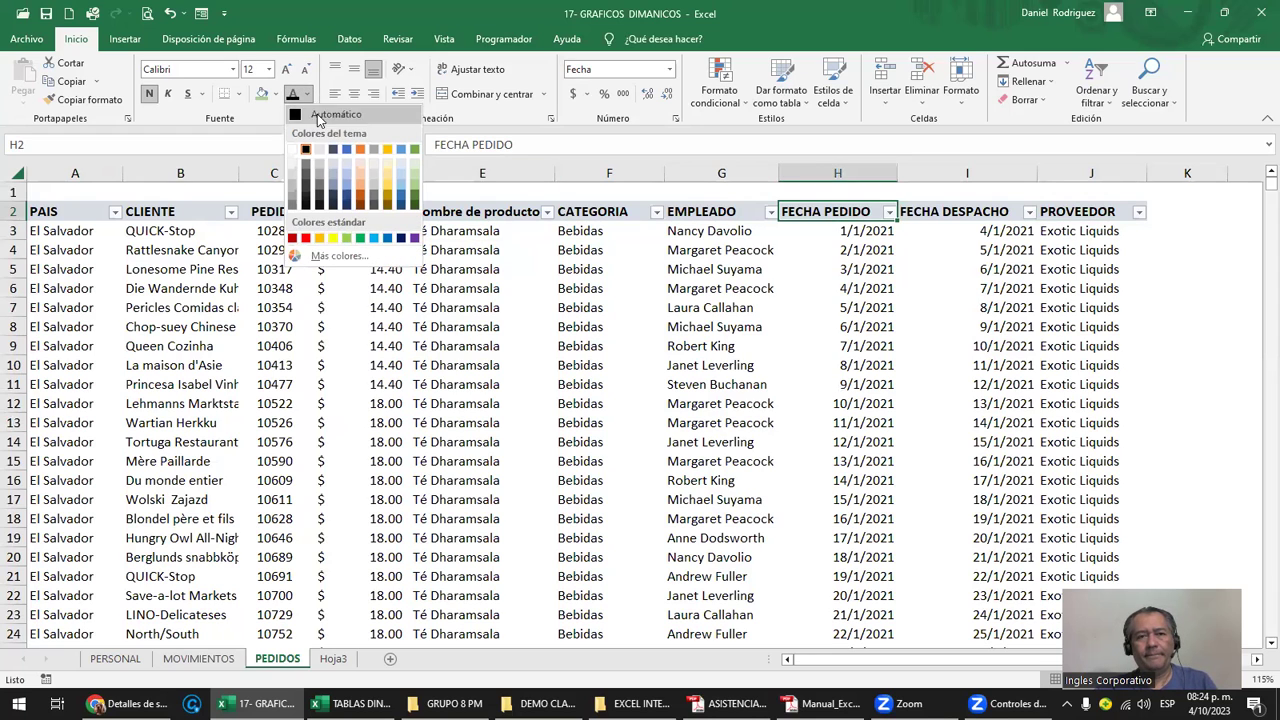
pyautogui.click(334, 238)
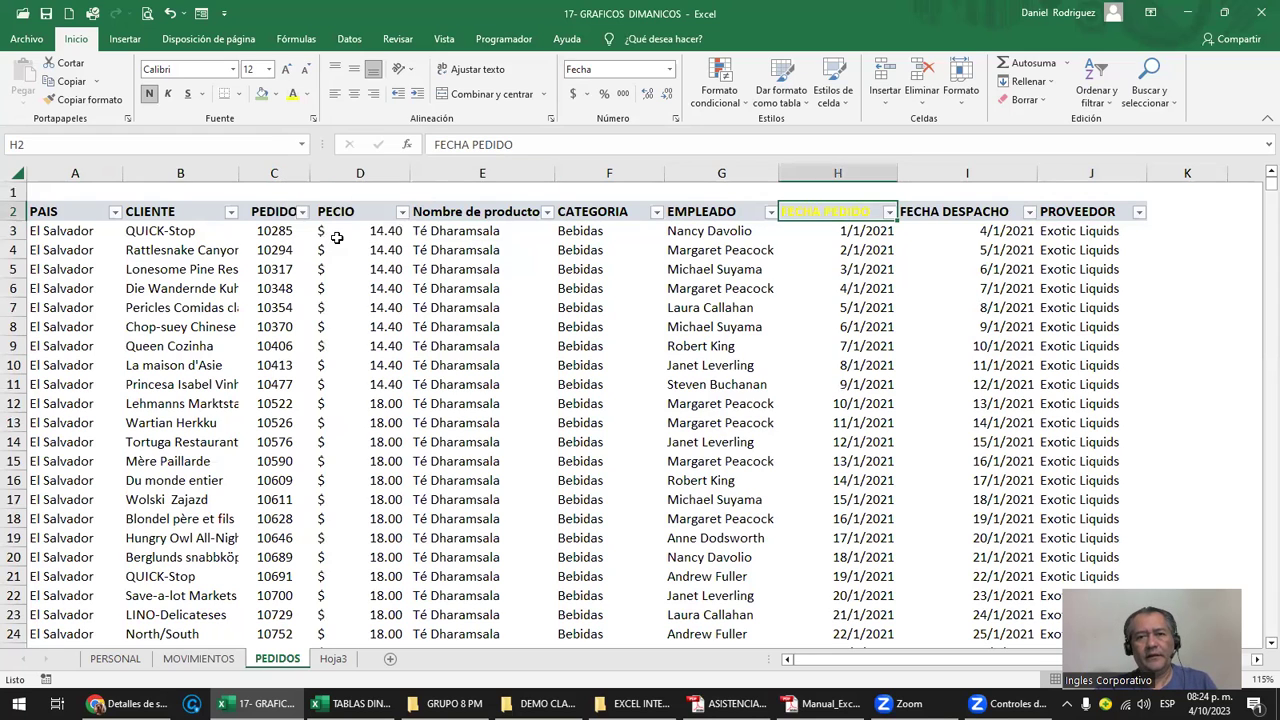
pyautogui.click(276, 94)
pyautogui.click(302, 219)
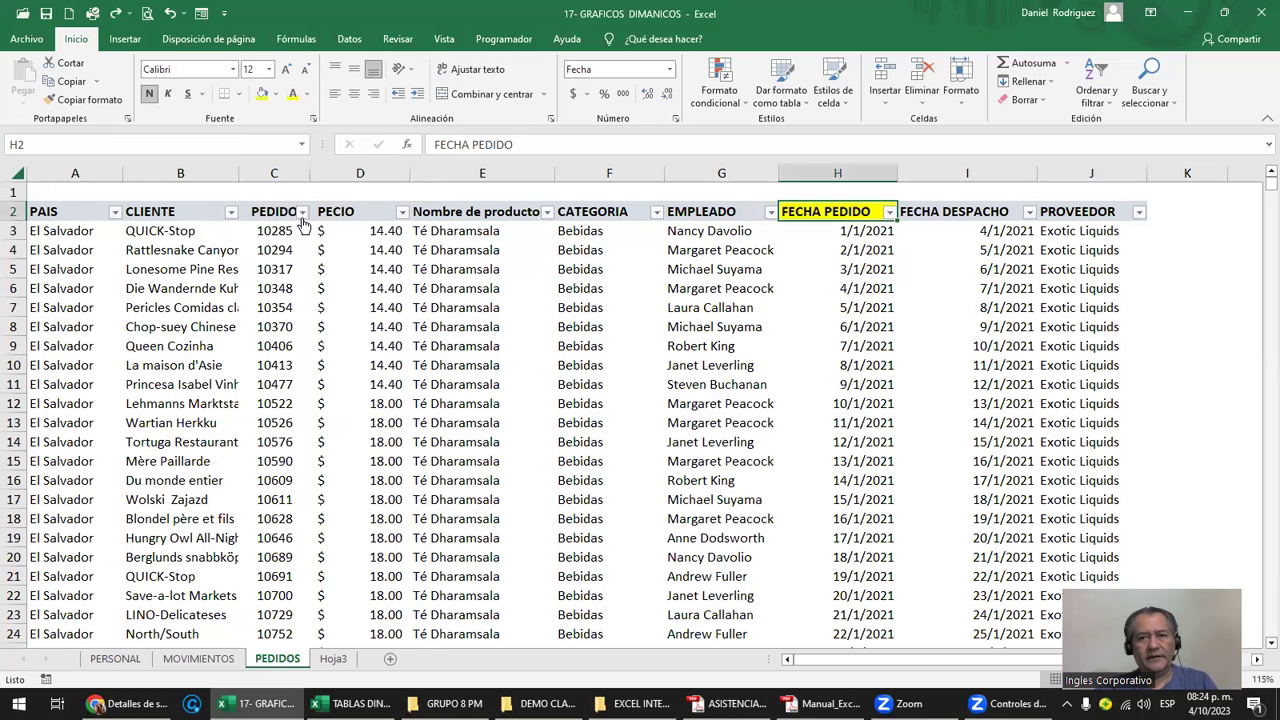
pyautogui.click(965, 214)
pyautogui.click(261, 93)
pyautogui.click(849, 231)
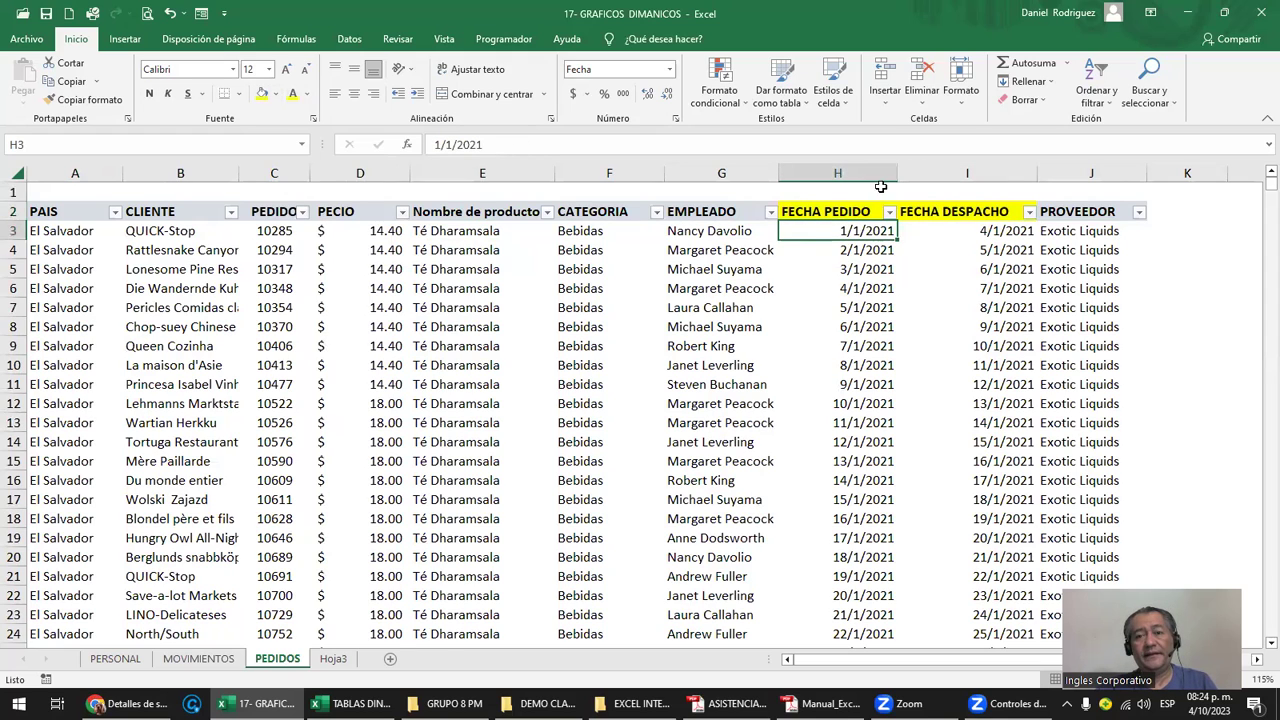
# Inspect the January 2021 dates in the FECHA PEDIDO filter and close it unchanged
pyautogui.click(889, 212)
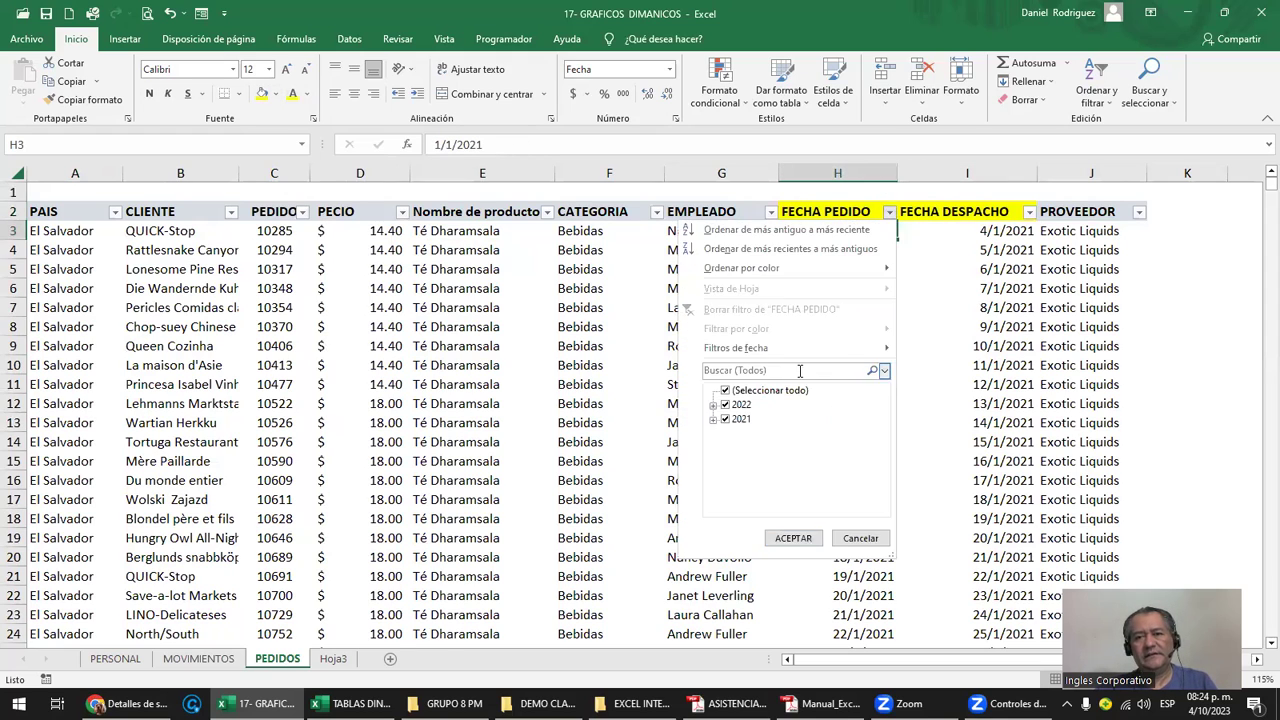
pyautogui.click(713, 420)
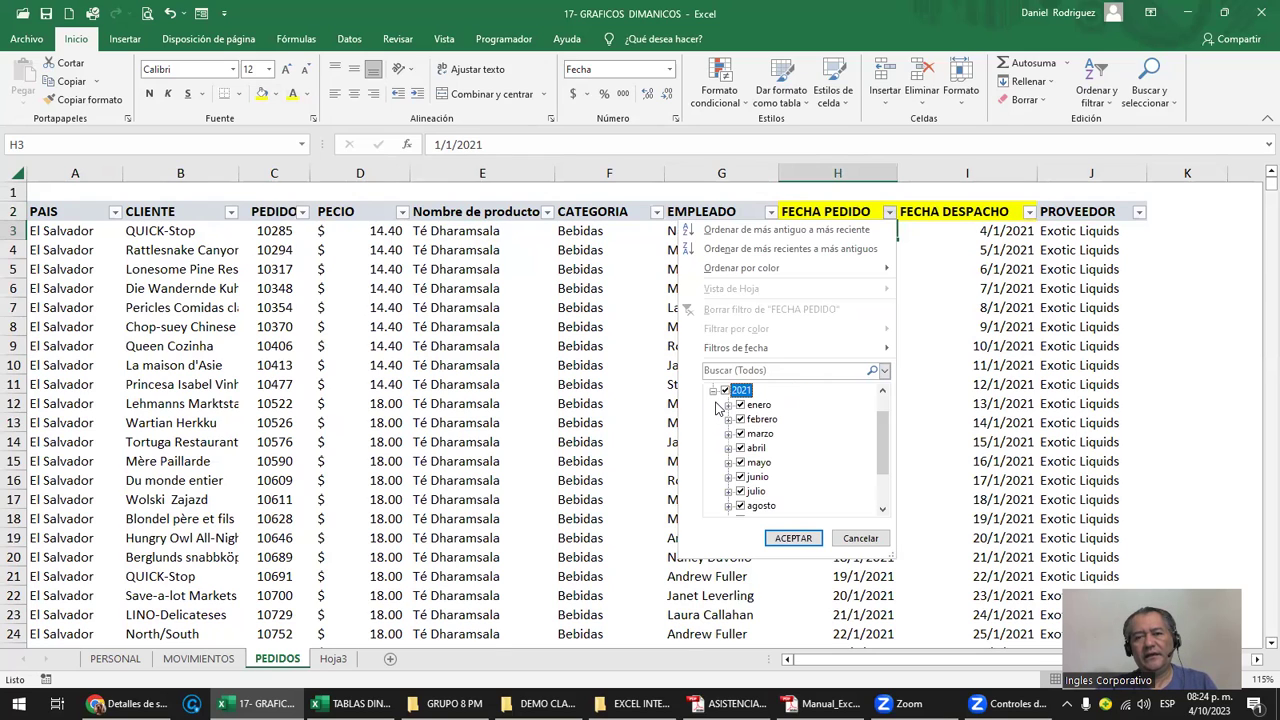
pyautogui.click(729, 405)
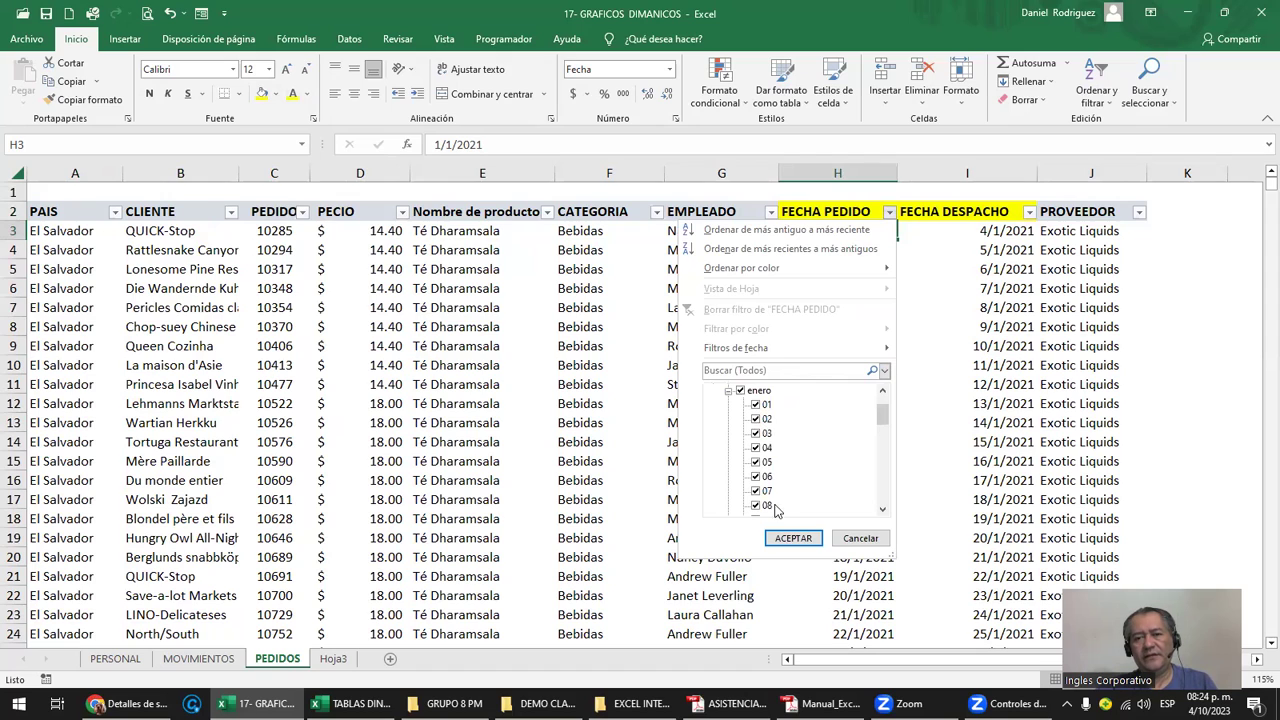
pyautogui.click(862, 540)
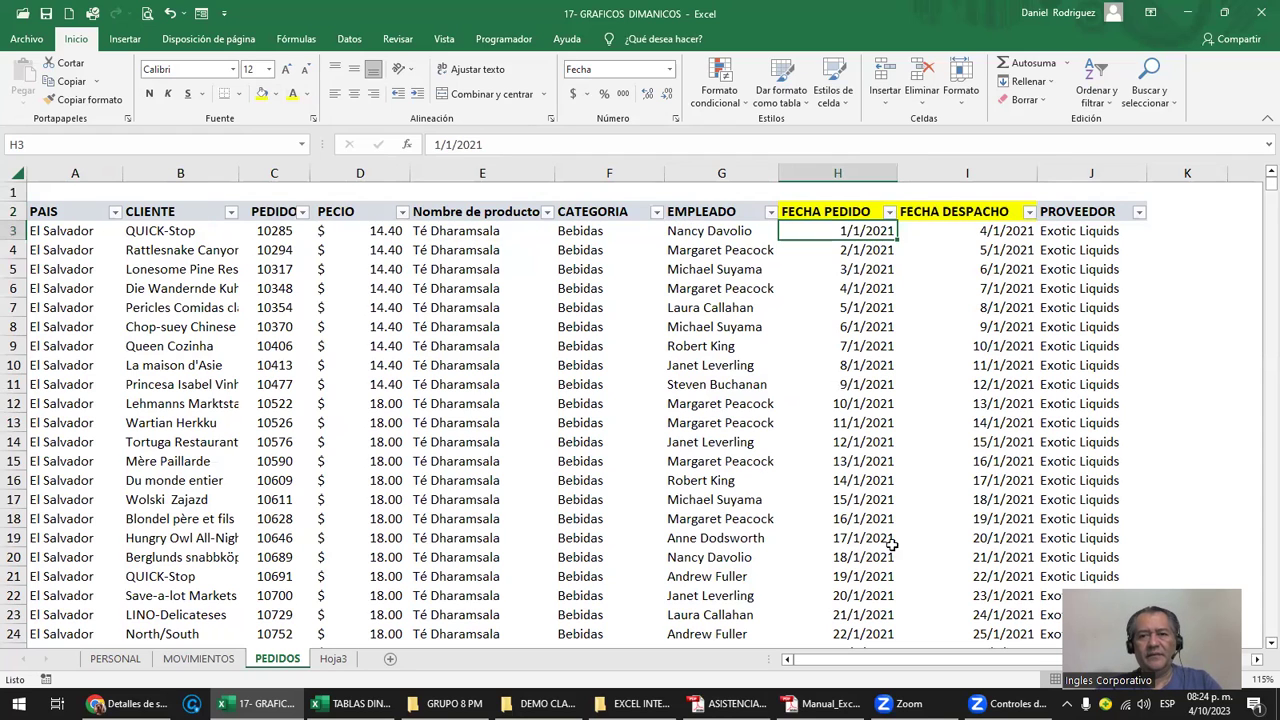
# Go over the headers: FECHA PEDIDO, FECHA DESPACHO, PAIS, CLIENTE, PEDIDO, PECIO, product name, CATEGORIA
pyautogui.click(860, 211)
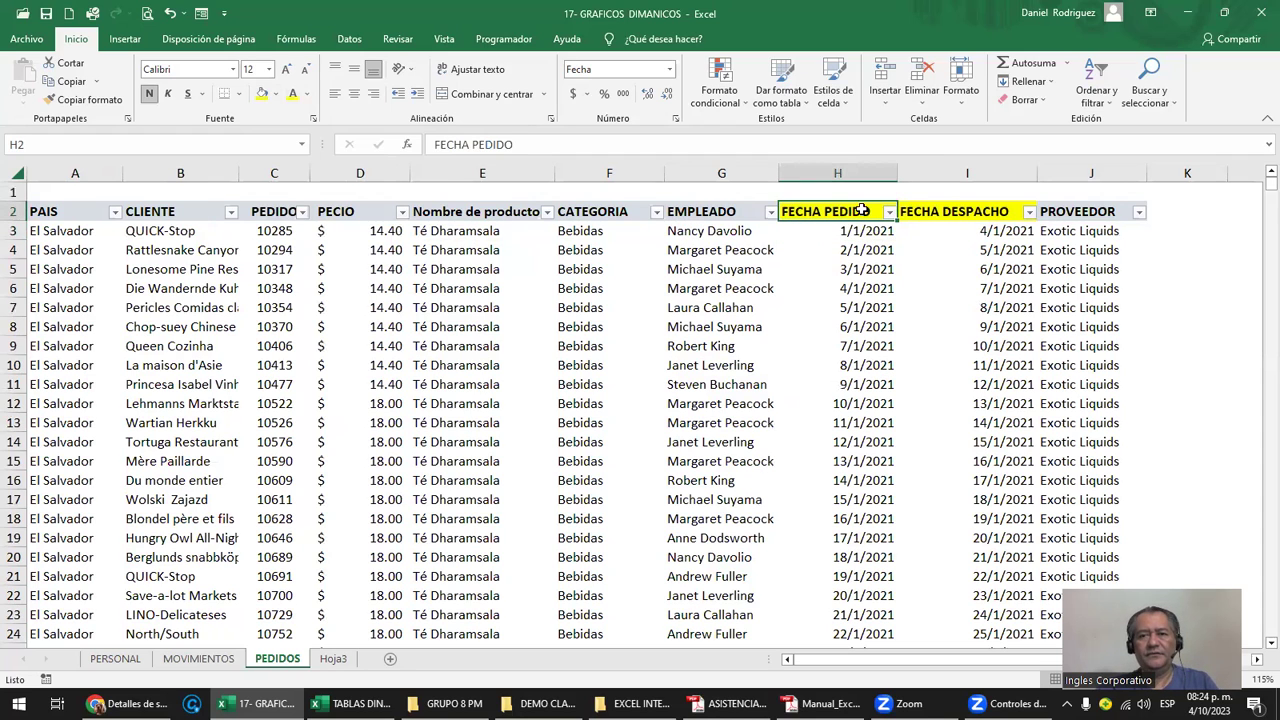
pyautogui.click(945, 211)
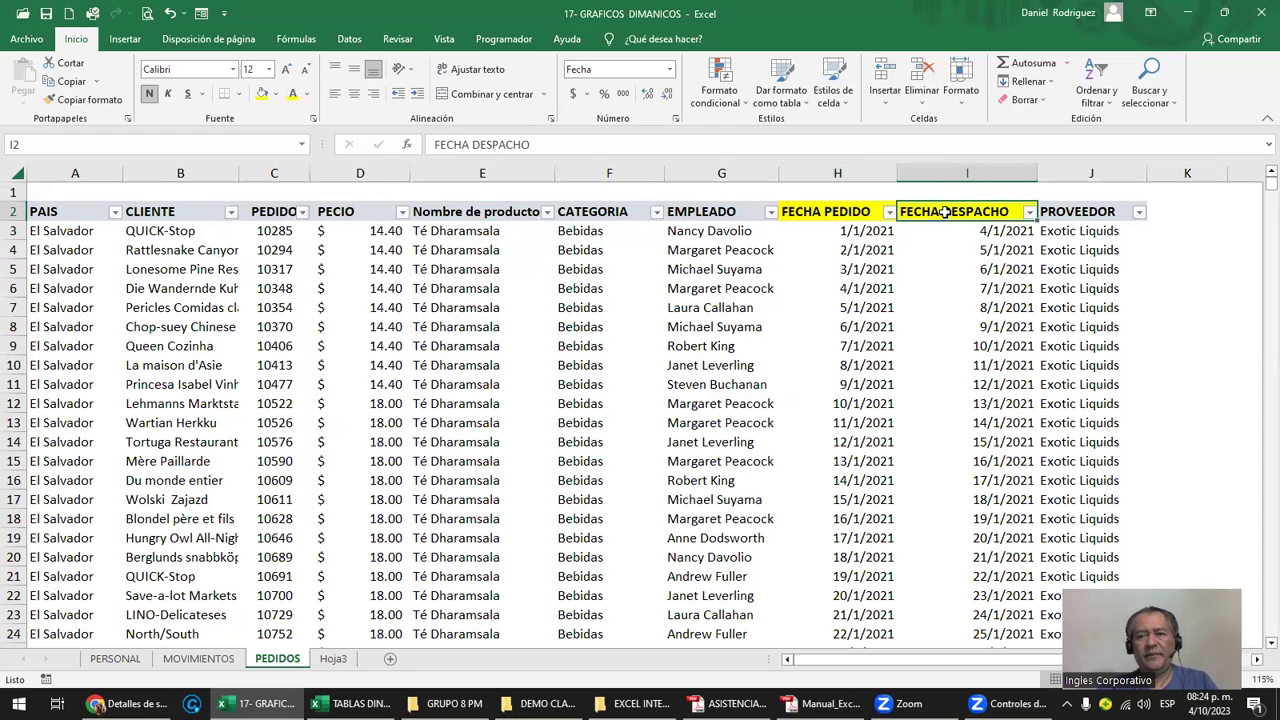
pyautogui.click(49, 210)
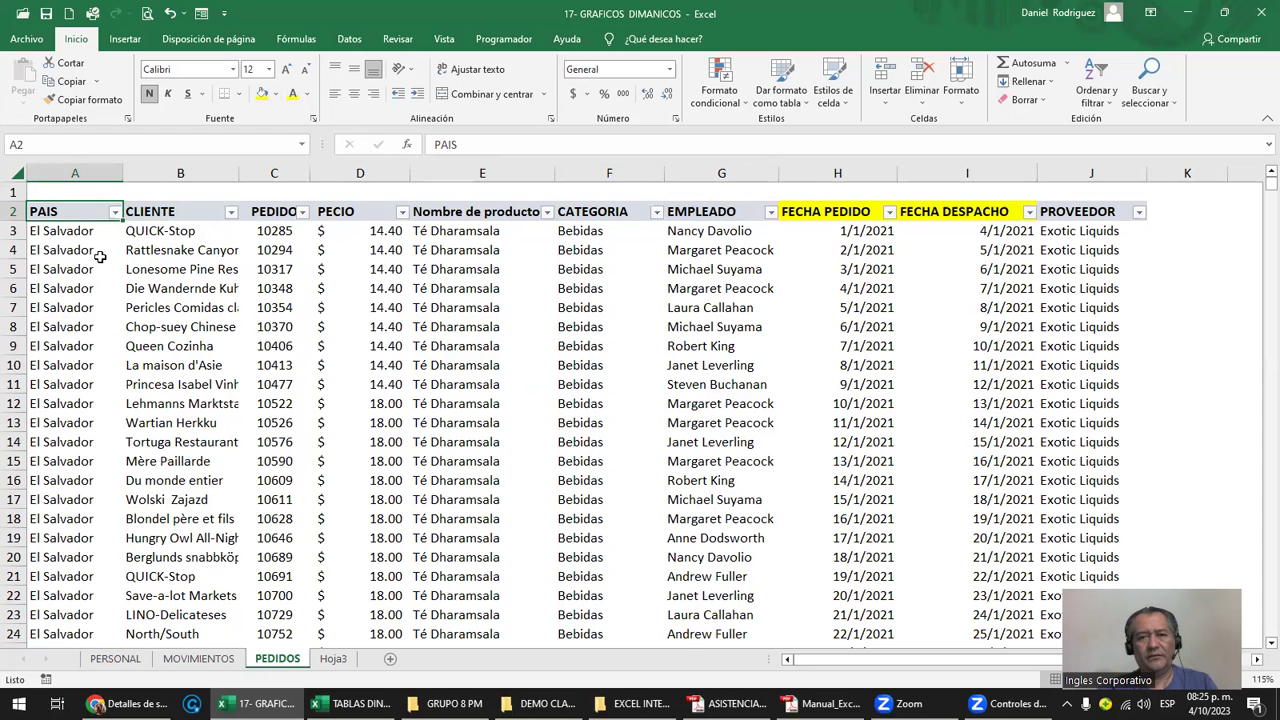
pyautogui.click(75, 172)
pyautogui.click(171, 172)
pyautogui.click(270, 172)
pyautogui.click(360, 172)
pyautogui.click(482, 172)
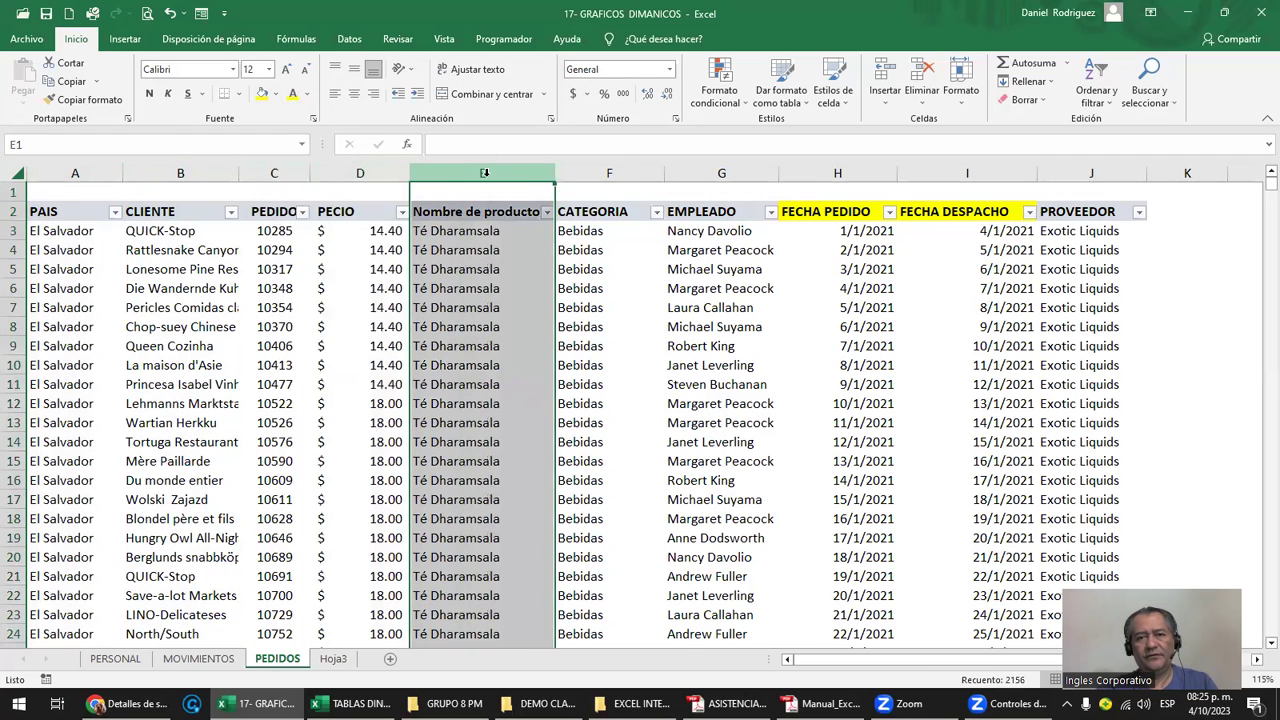
pyautogui.click(596, 175)
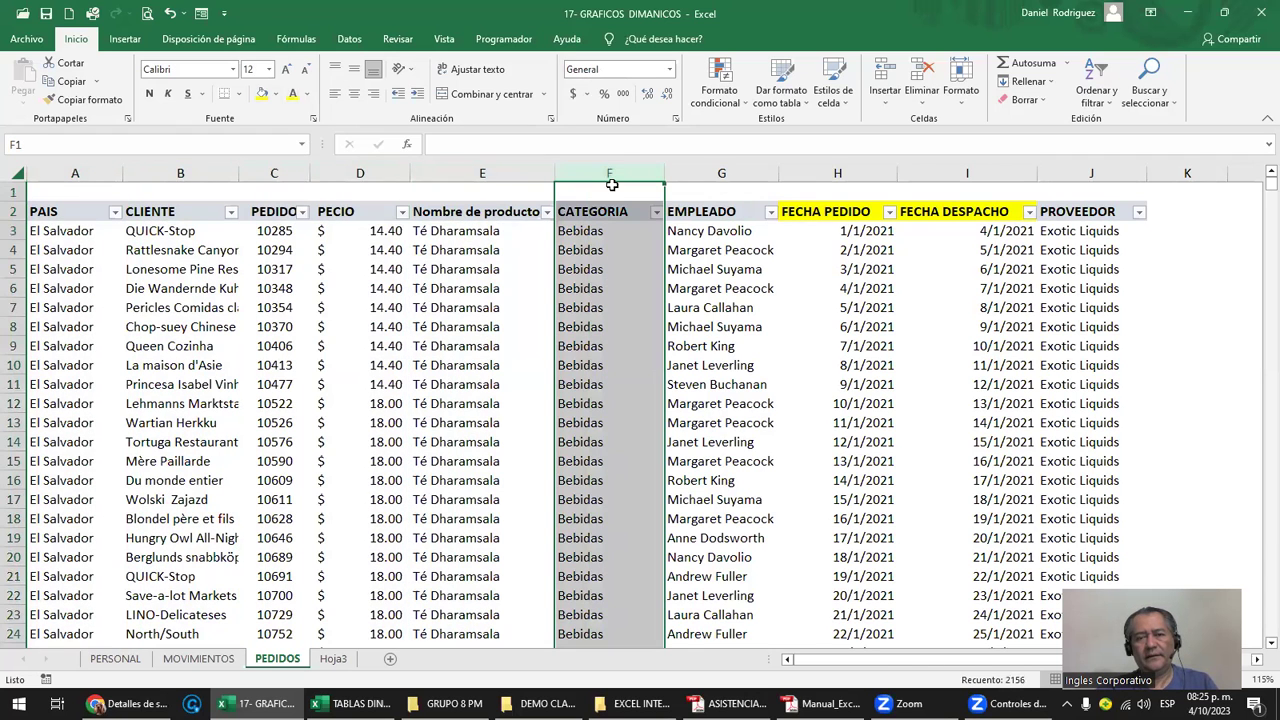
pyautogui.click(76, 212)
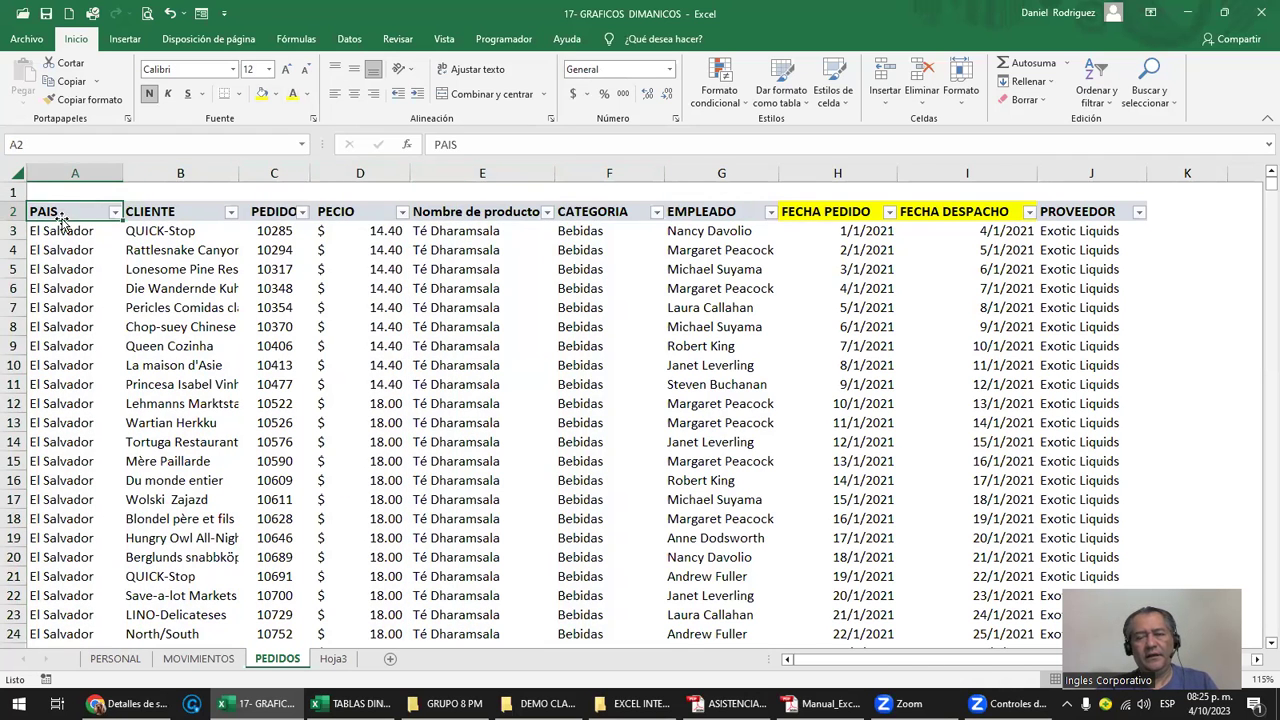
# Check the PAIS filter list, then launch table creation on A2 with Ctrl+T
pyautogui.click(115, 213)
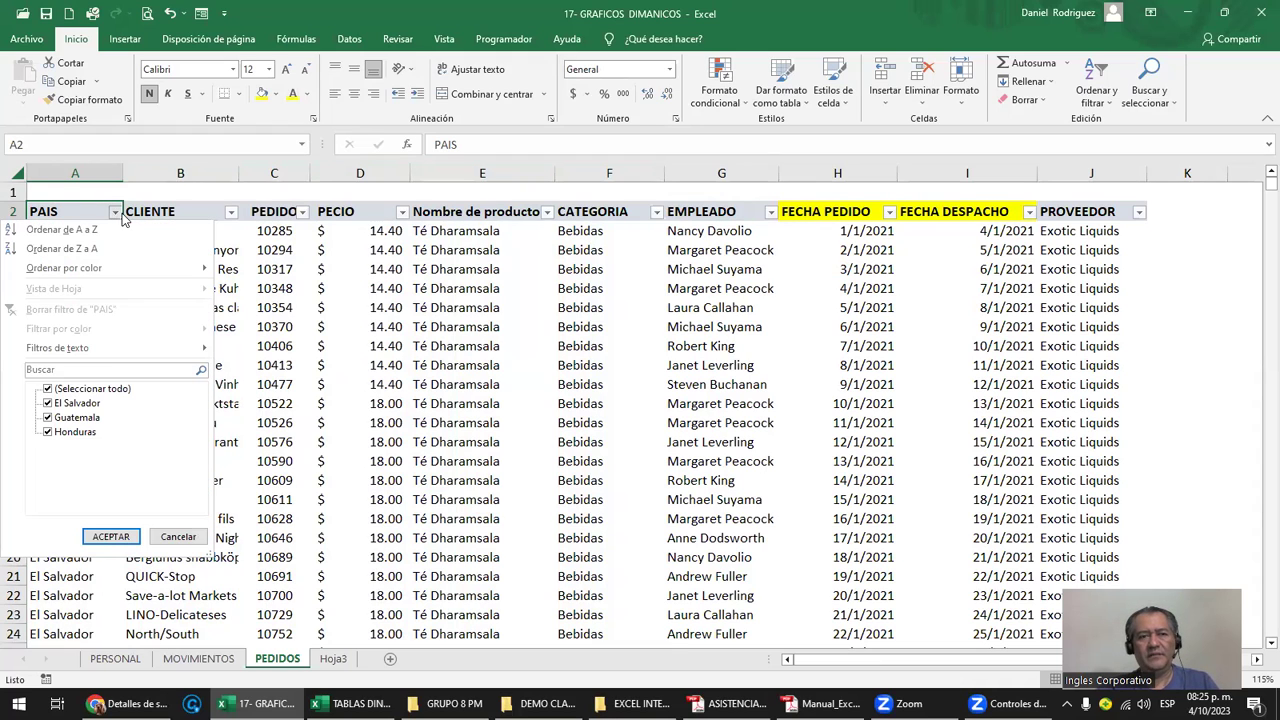
pyautogui.press('Escape')
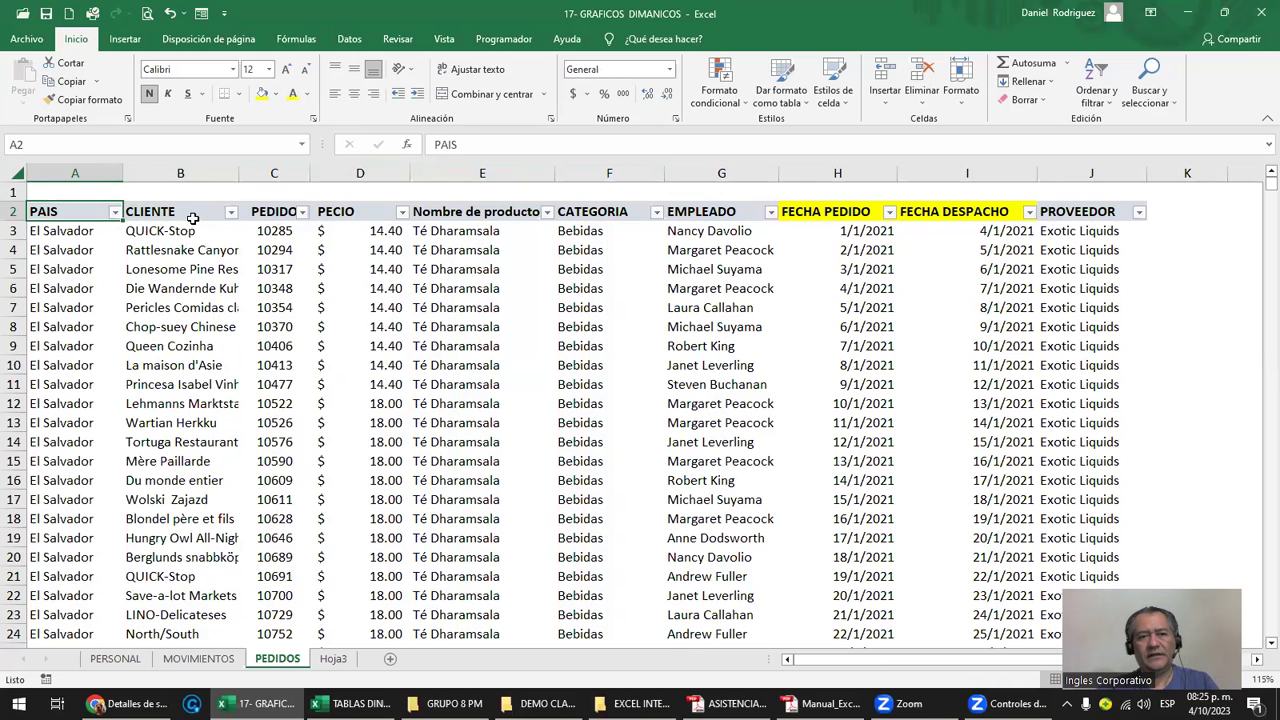
pyautogui.click(193, 218)
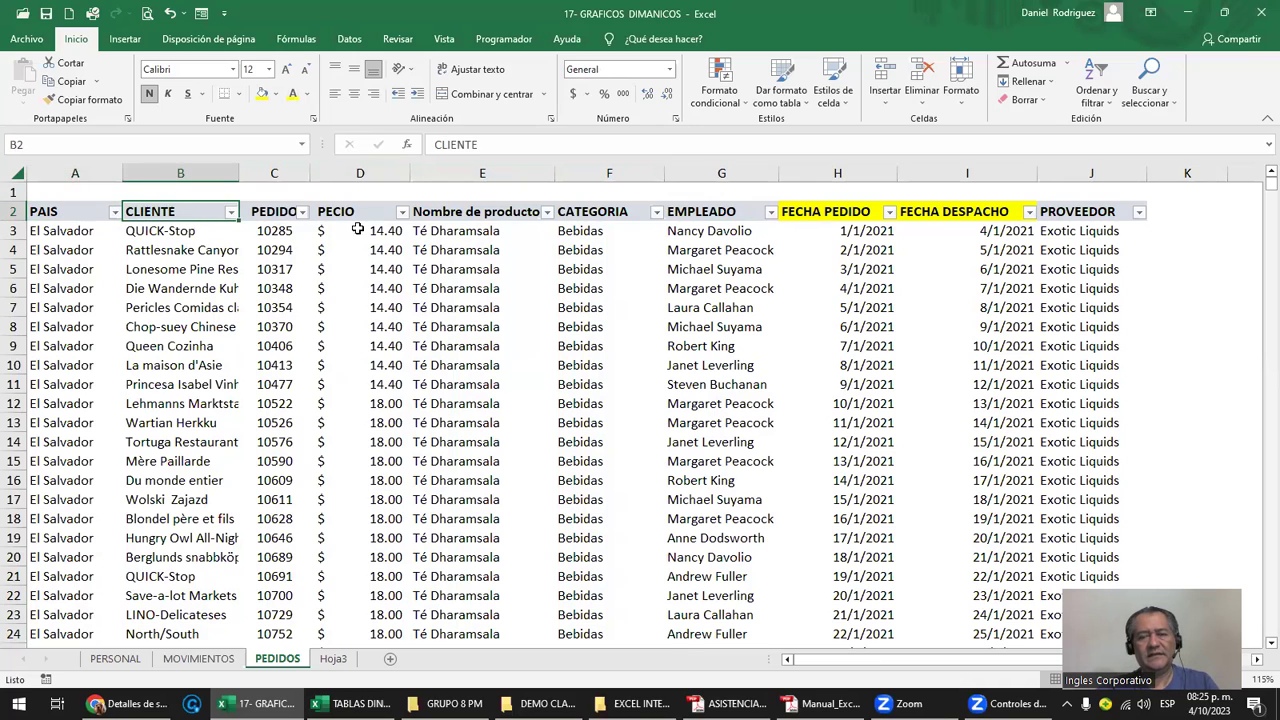
pyautogui.click(1089, 173)
pyautogui.click(967, 173)
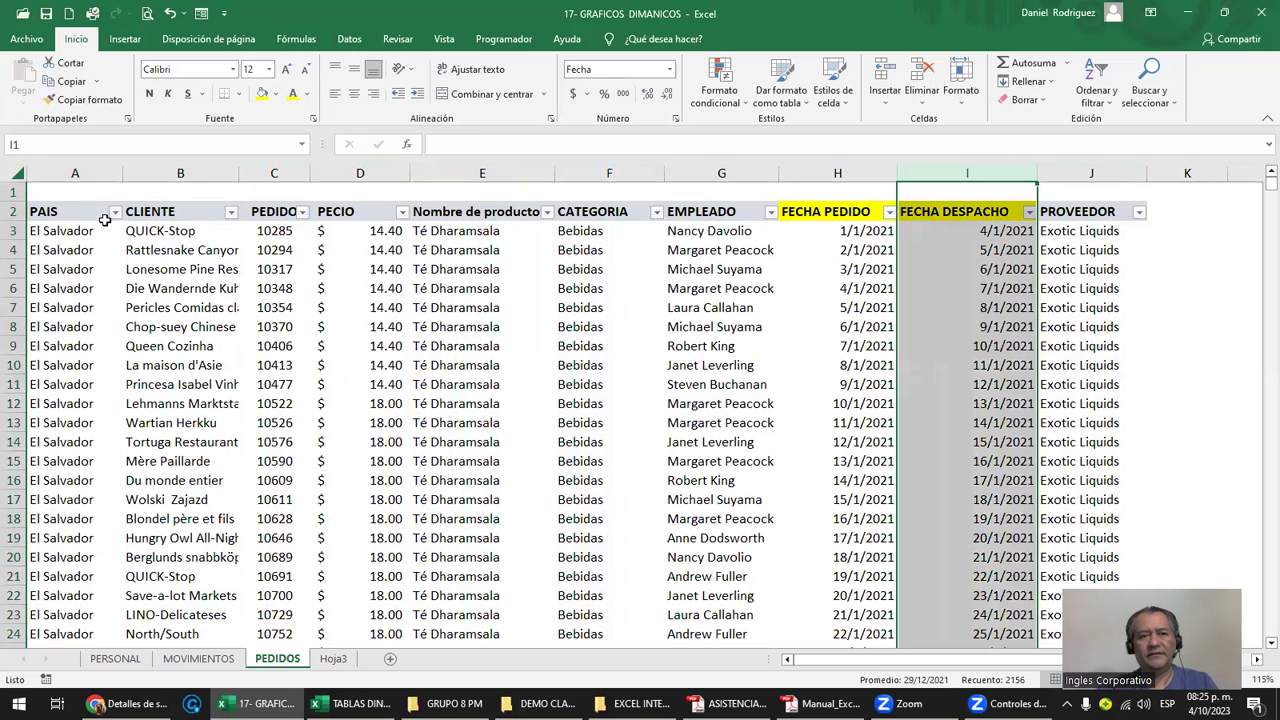
pyautogui.click(85, 216)
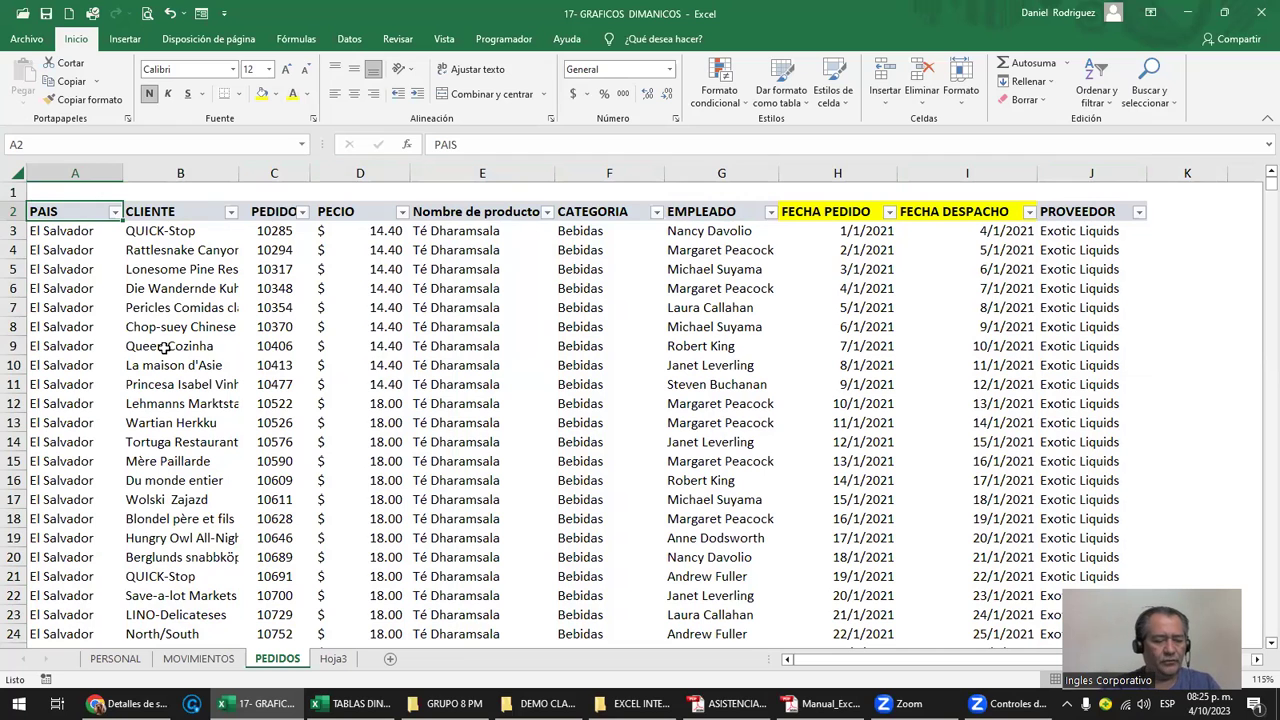
pyautogui.hotkey('ctrl', 't')
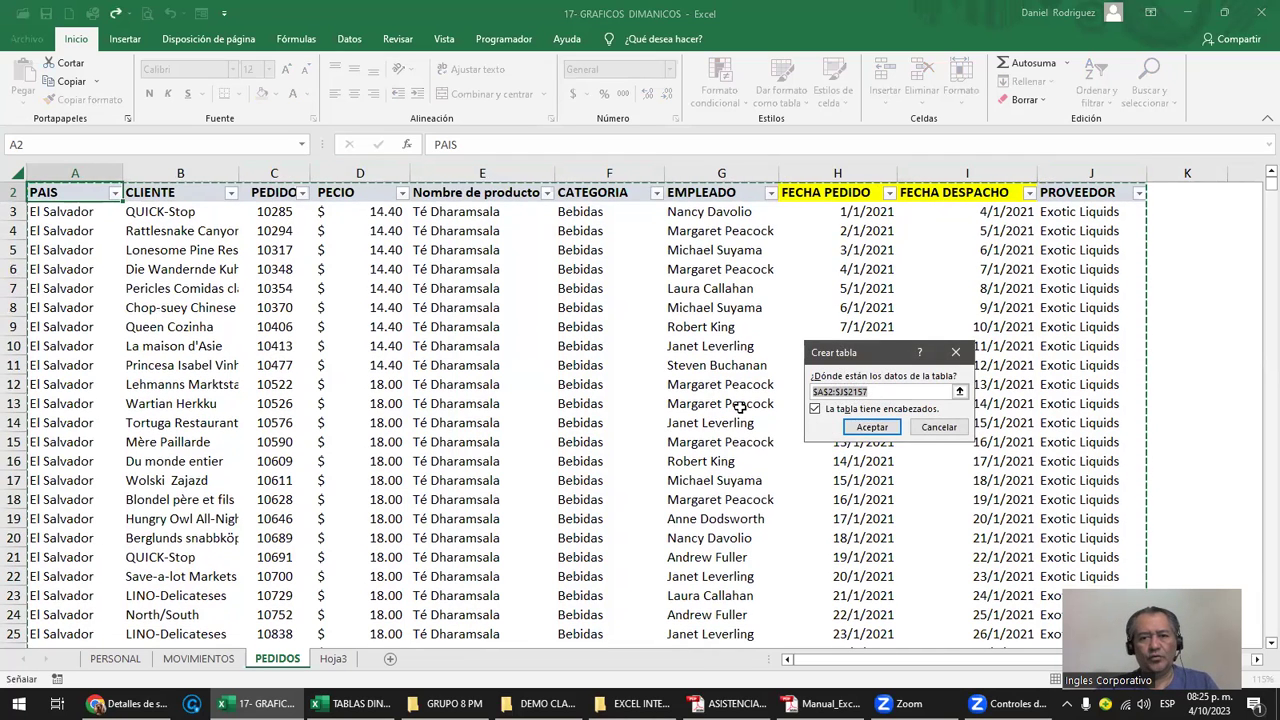
# Confirm the table and name it PEDIDOS
pyautogui.click(866, 427)
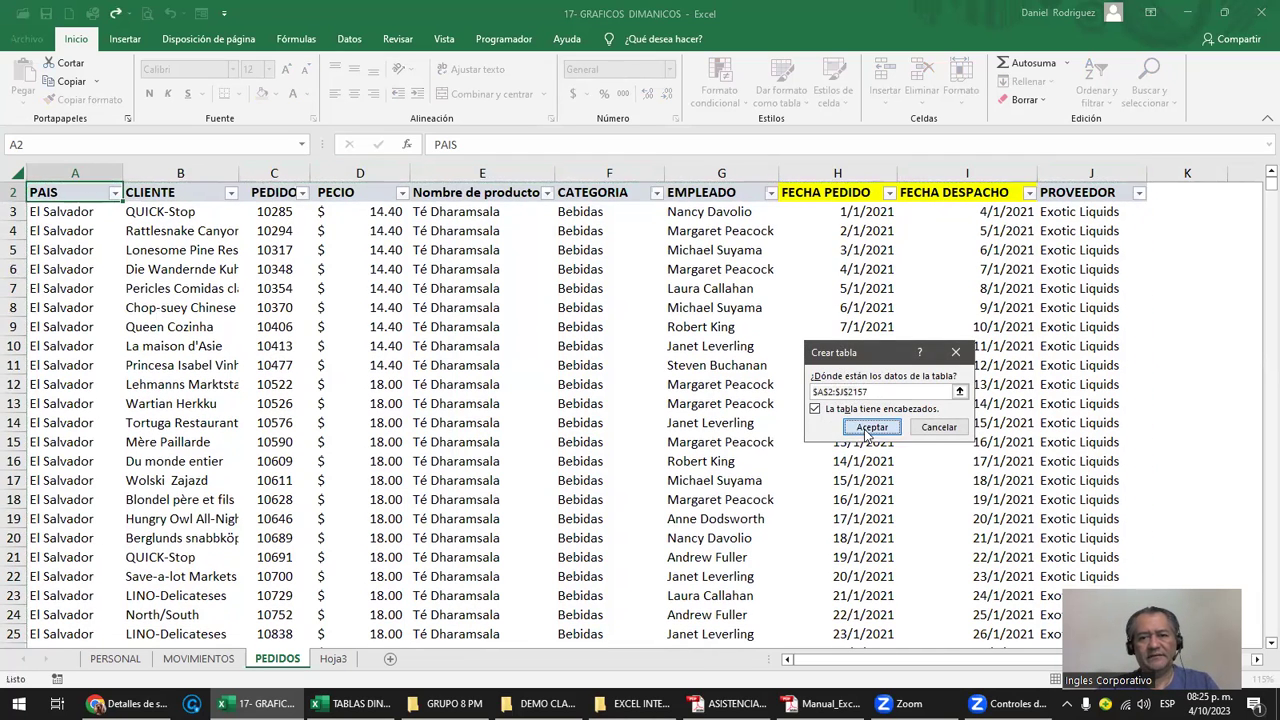
pyautogui.click(48, 81)
pyautogui.write('PEDIDOS')
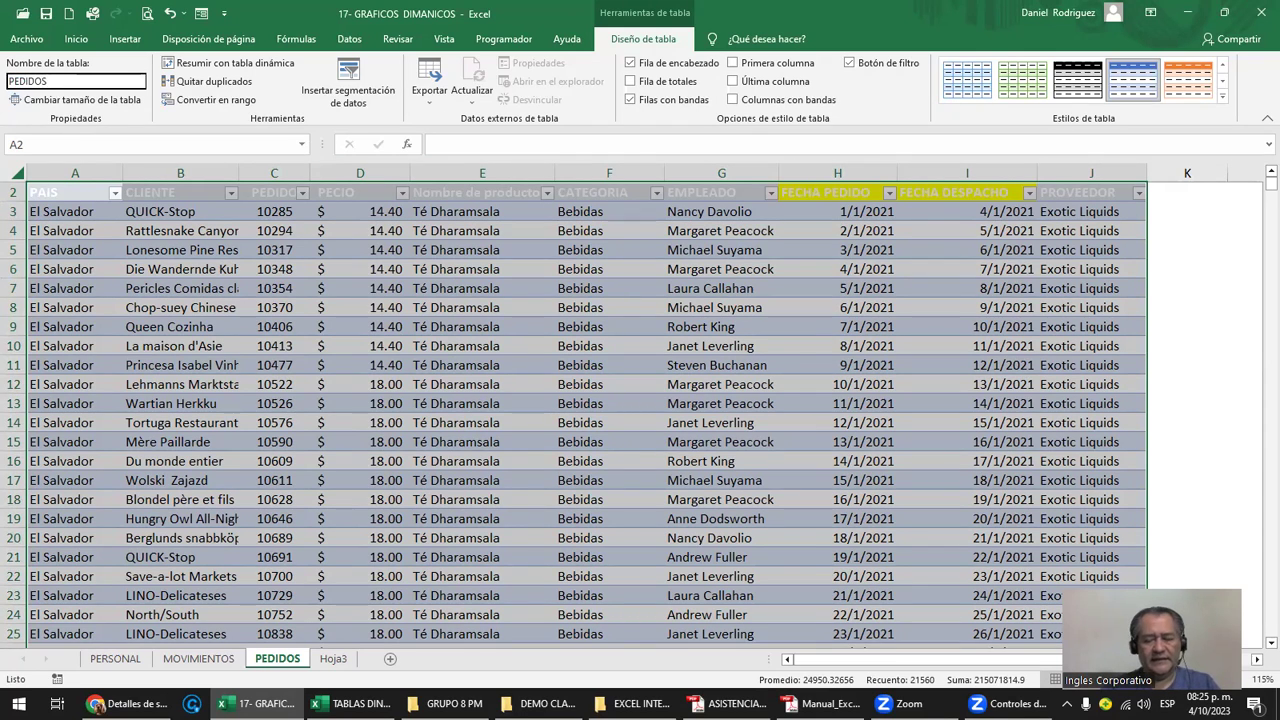
pyautogui.press('Return')
# Set the table's header row font colour to black
pyautogui.click(559, 346)
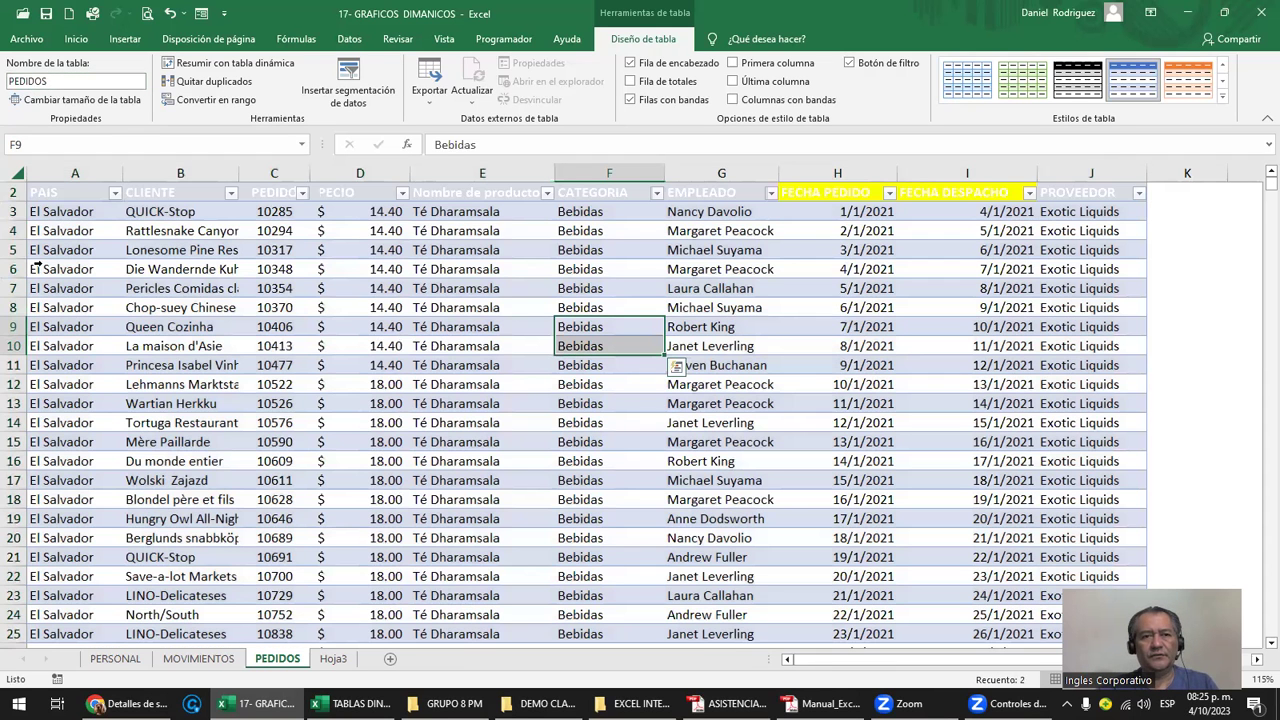
pyautogui.click(12, 191)
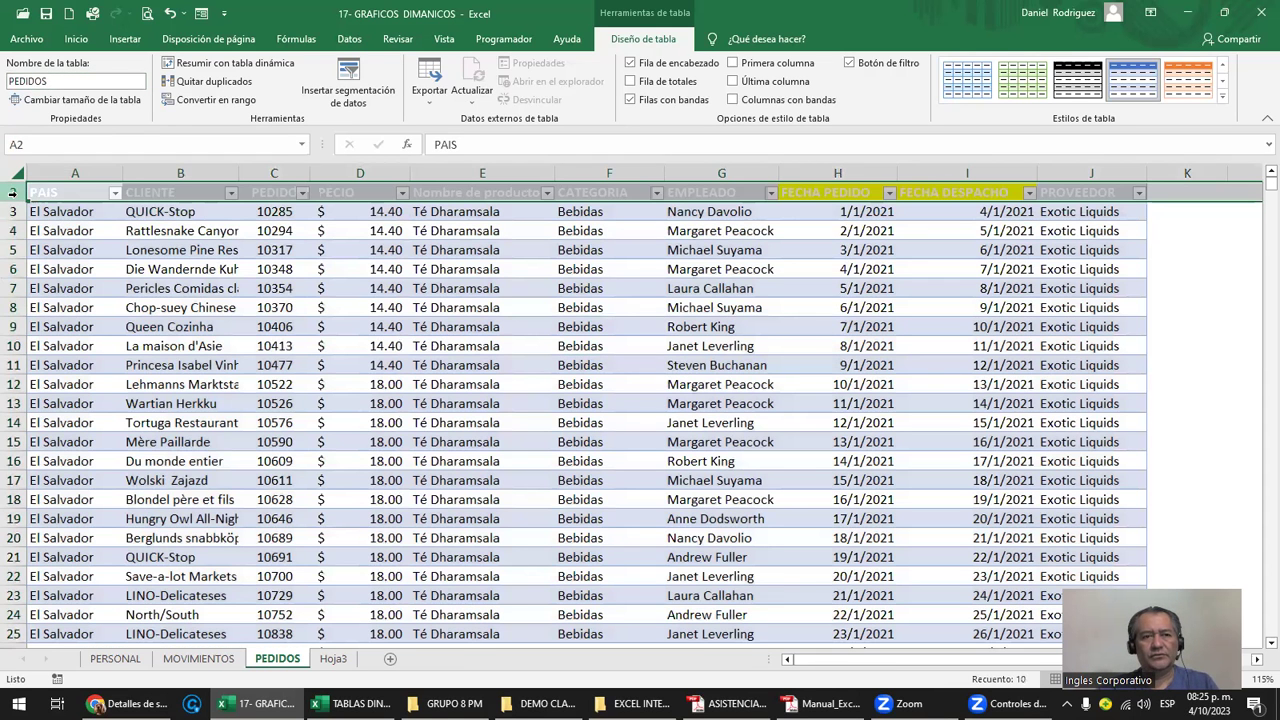
pyautogui.click(76, 39)
pyautogui.click(308, 95)
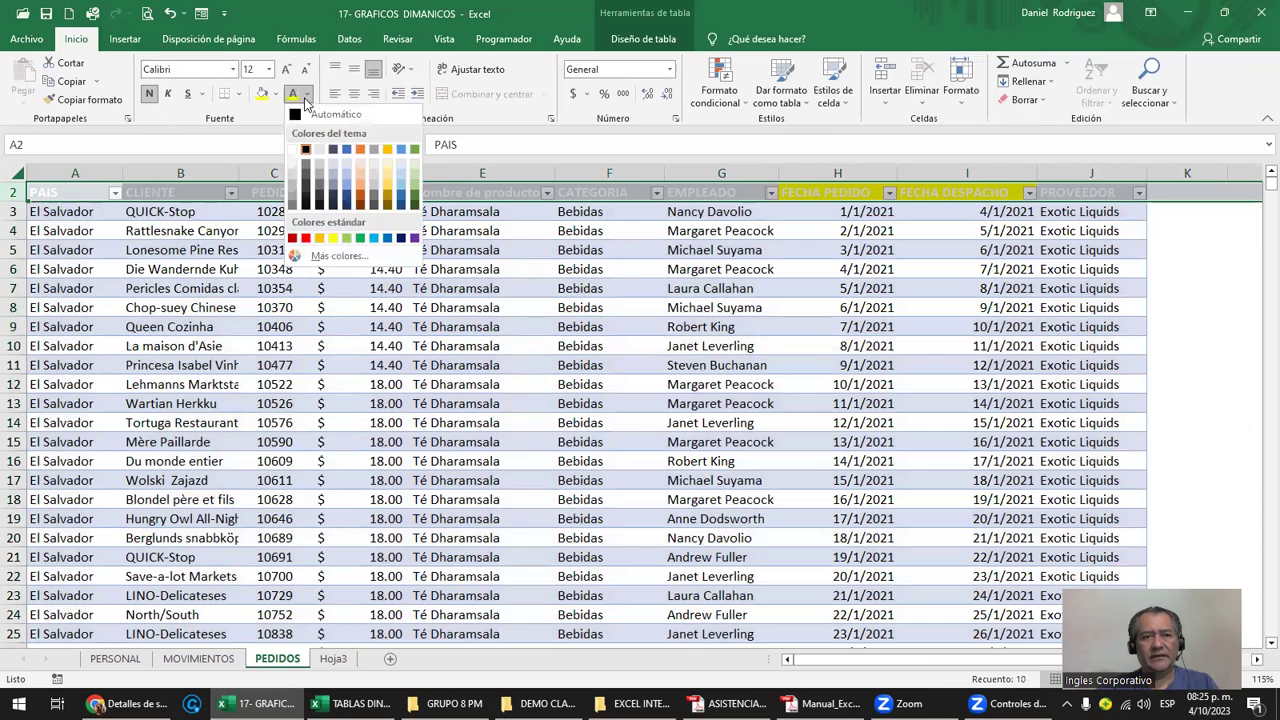
pyautogui.click(296, 128)
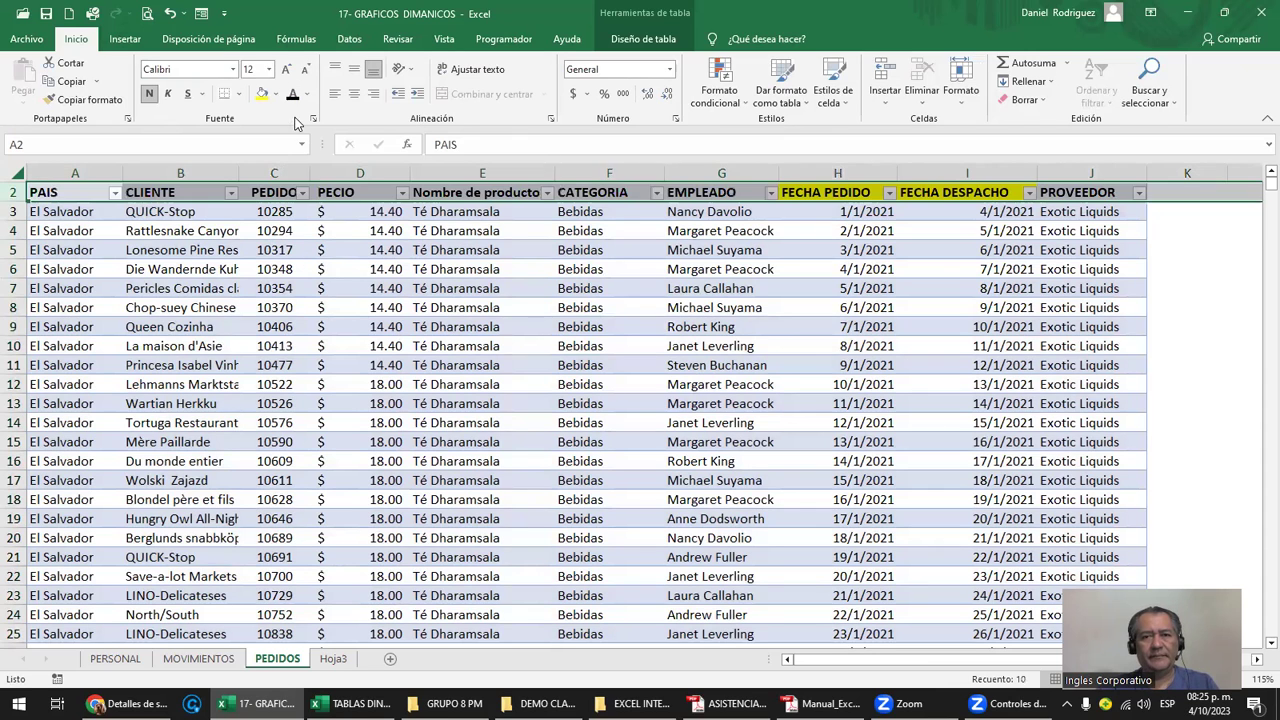
pyautogui.click(1184, 285)
pyautogui.press('Right')
# Start a pivot table from the PEDIDOS table, located at cell L3
pyautogui.press('Right')
pyautogui.press('Right')
pyautogui.press('Right')
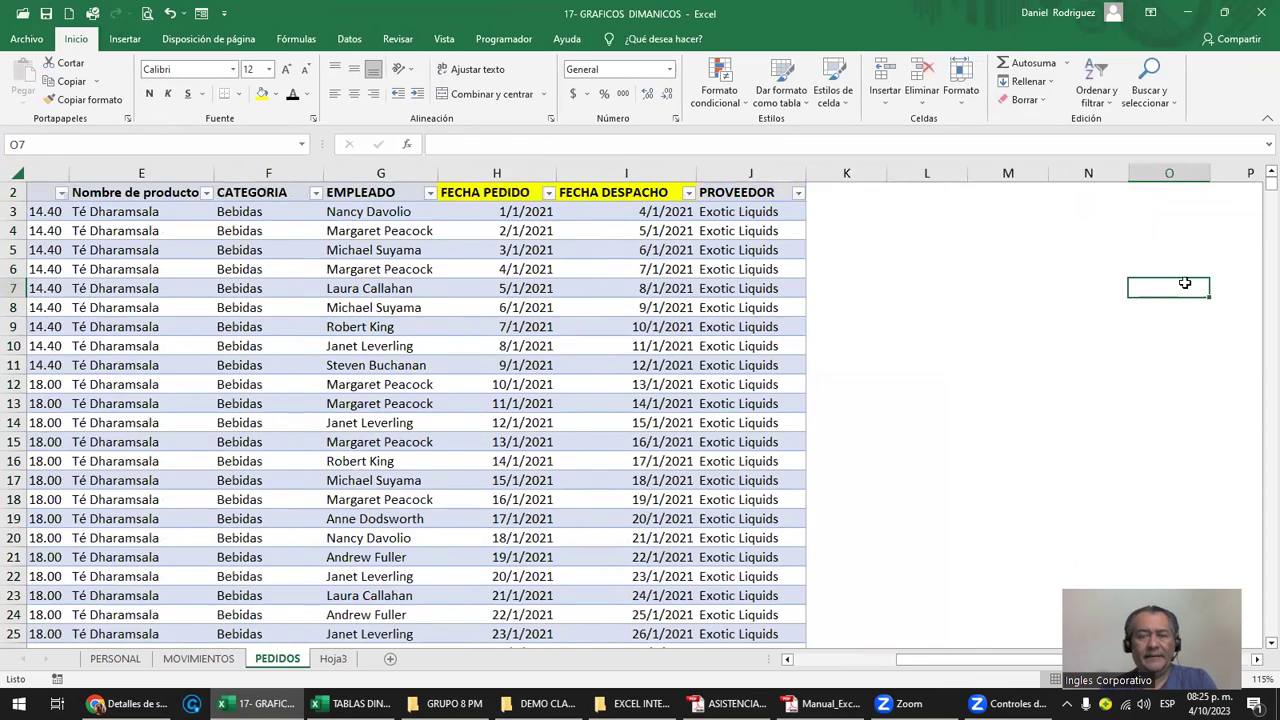
pyautogui.press('Right')
pyautogui.press('Right')
pyautogui.press('Right')
pyautogui.scroll(1, 1100, 300)
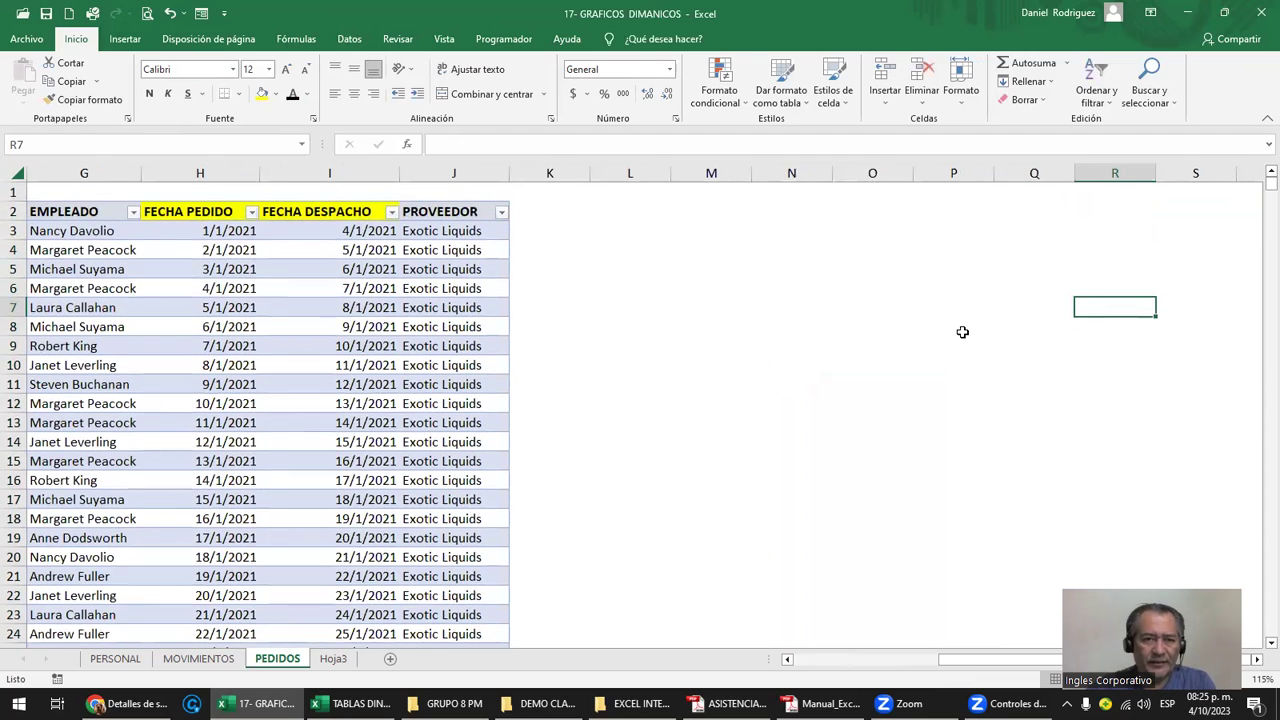
pyautogui.click(628, 226)
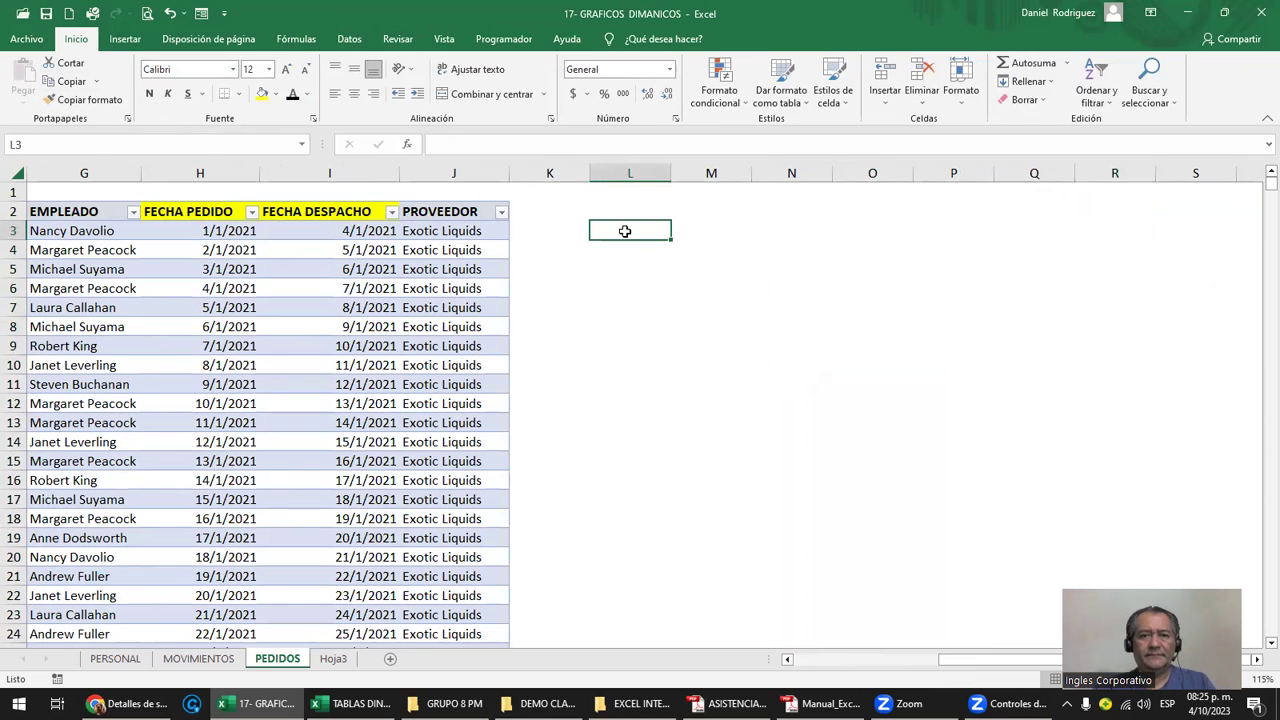
pyautogui.click(124, 39)
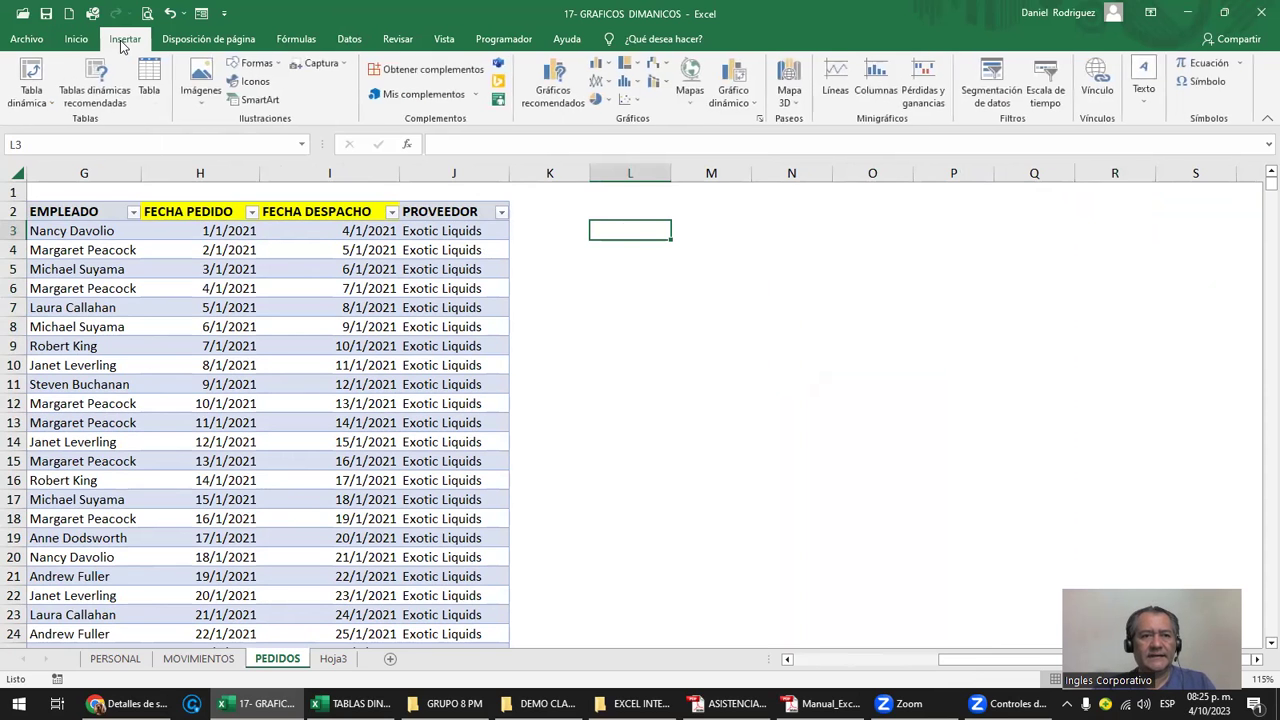
pyautogui.click(24, 92)
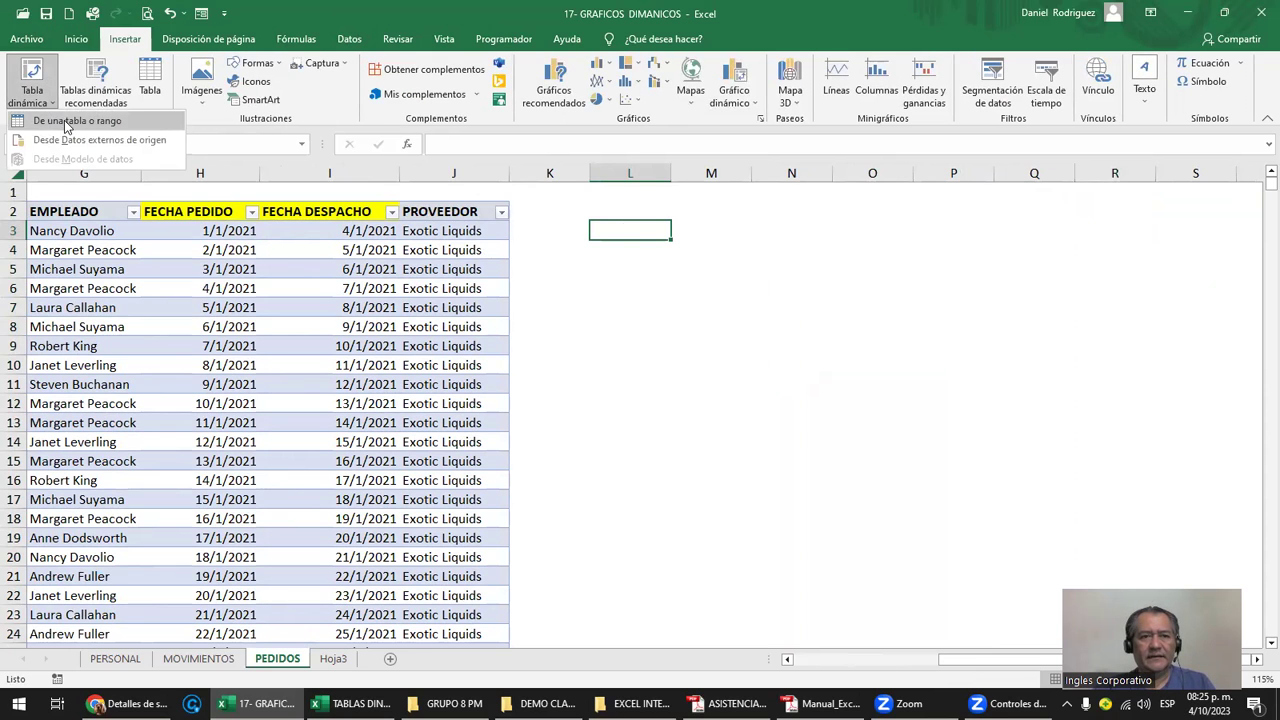
pyautogui.click(67, 121)
pyautogui.write('PEDIDOS')
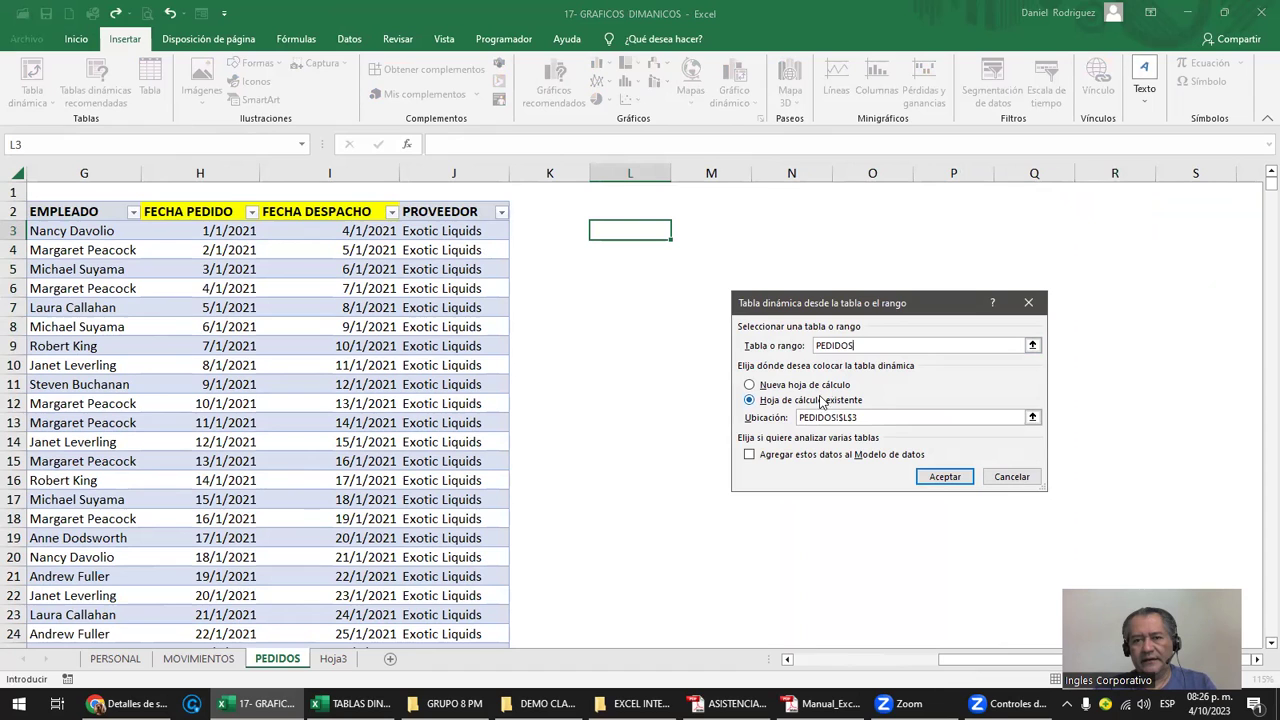
# Create the pivot at L3 with PAIS in rows and Suma de PECIO as values
pyautogui.click(941, 479)
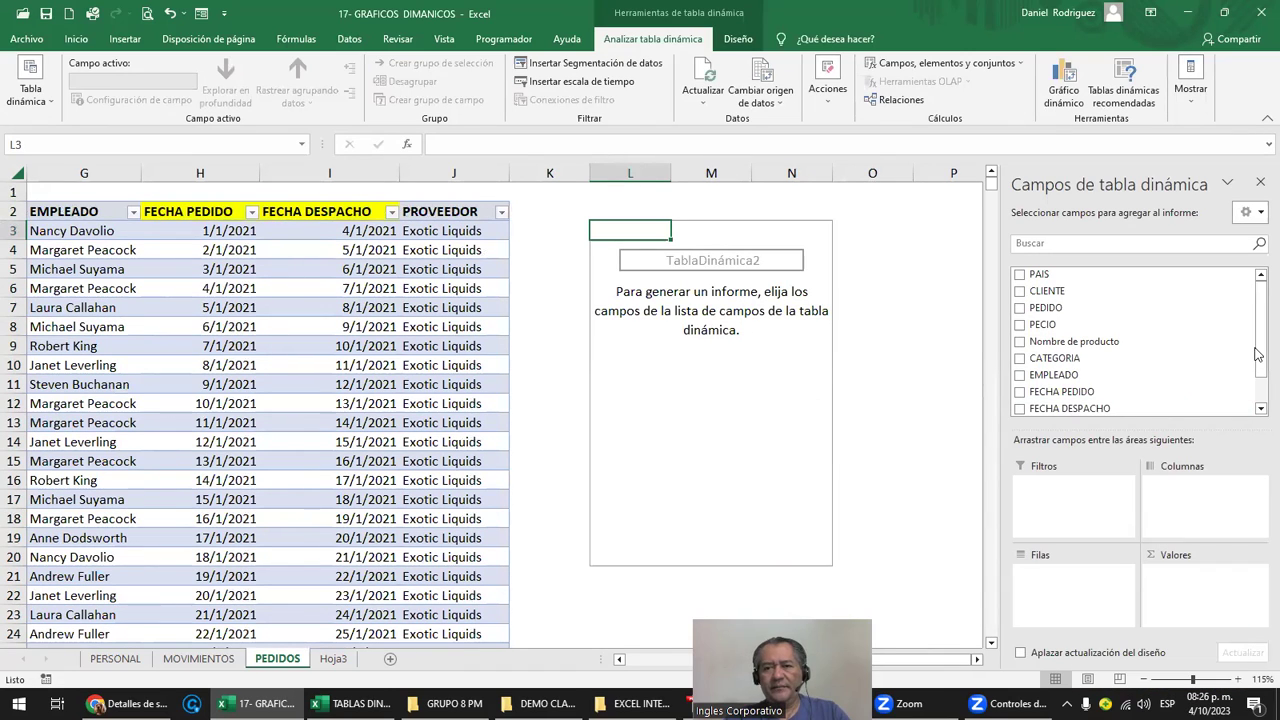
pyautogui.moveTo(1258, 349)
pyautogui.mouseDown()
pyautogui.moveTo(1258, 373)
pyautogui.moveTo(1258, 322)
pyautogui.mouseUp()
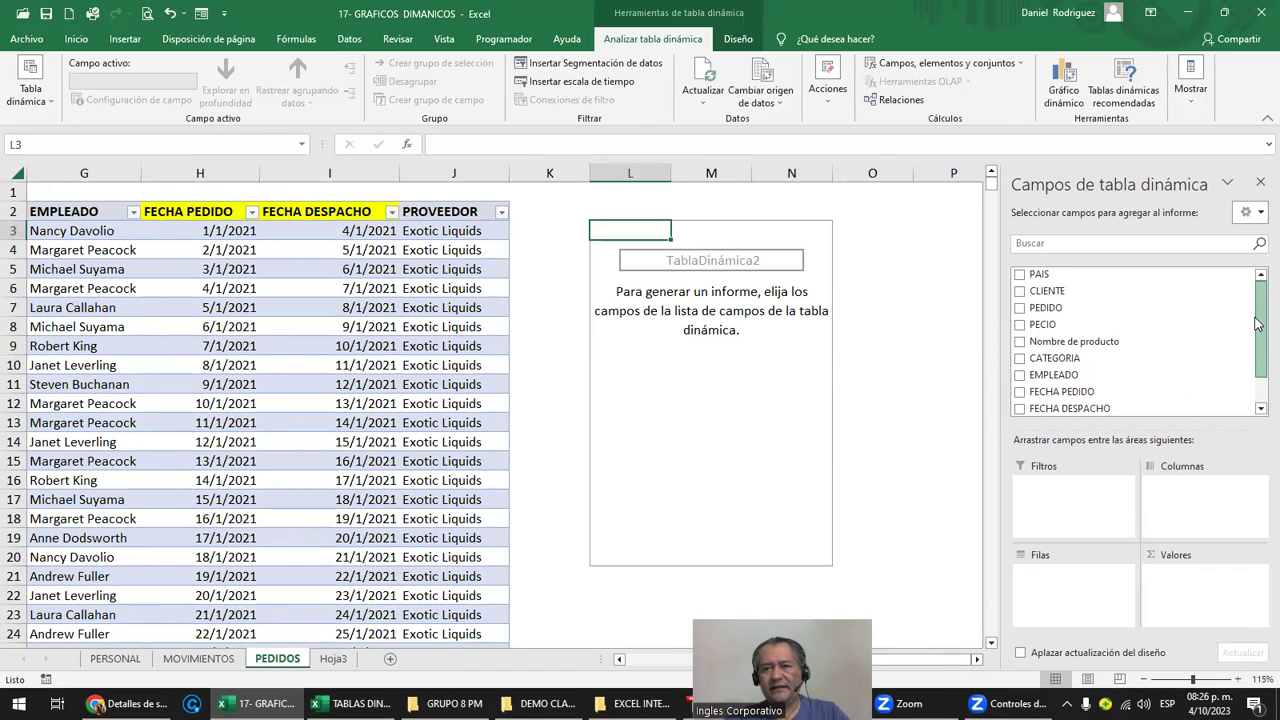
pyautogui.moveTo(1040, 276)
pyautogui.mouseDown()
pyautogui.moveTo(1067, 444)
pyautogui.moveTo(1062, 590)
pyautogui.mouseUp()
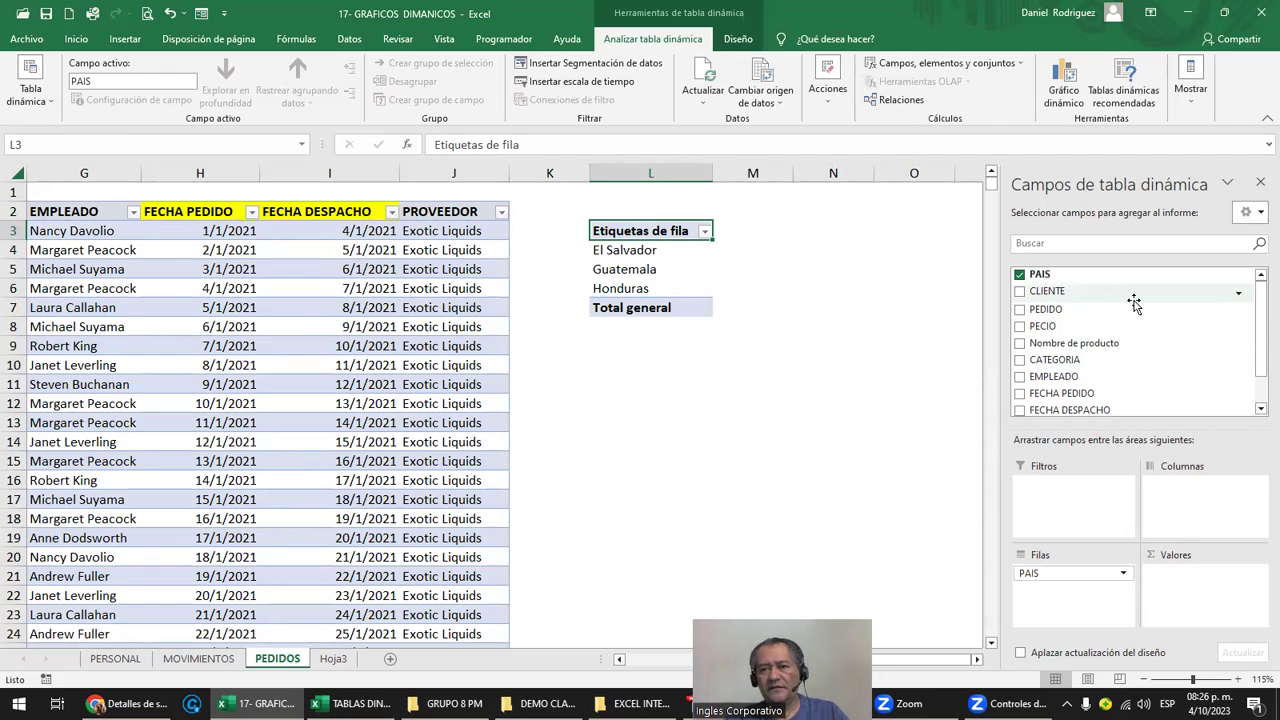
pyautogui.moveTo(1257, 318); pyautogui.dragTo(1257, 335)
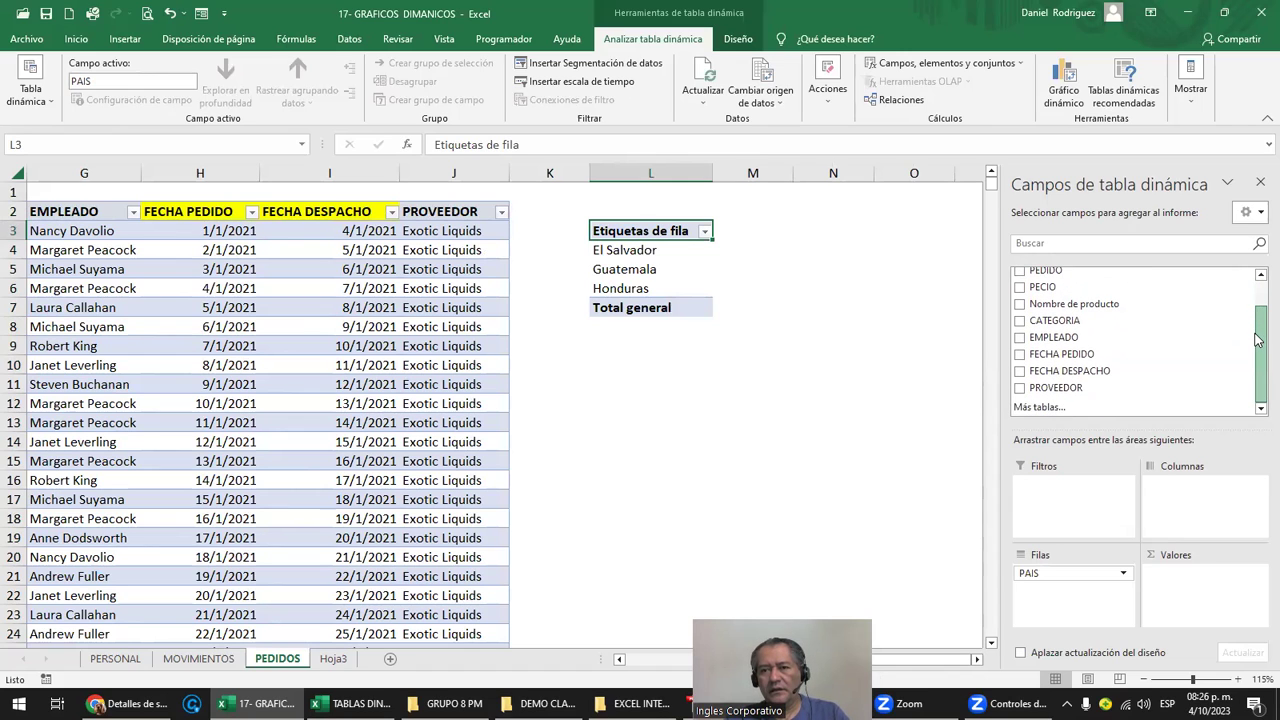
pyautogui.moveTo(1258, 330); pyautogui.dragTo(1258, 312)
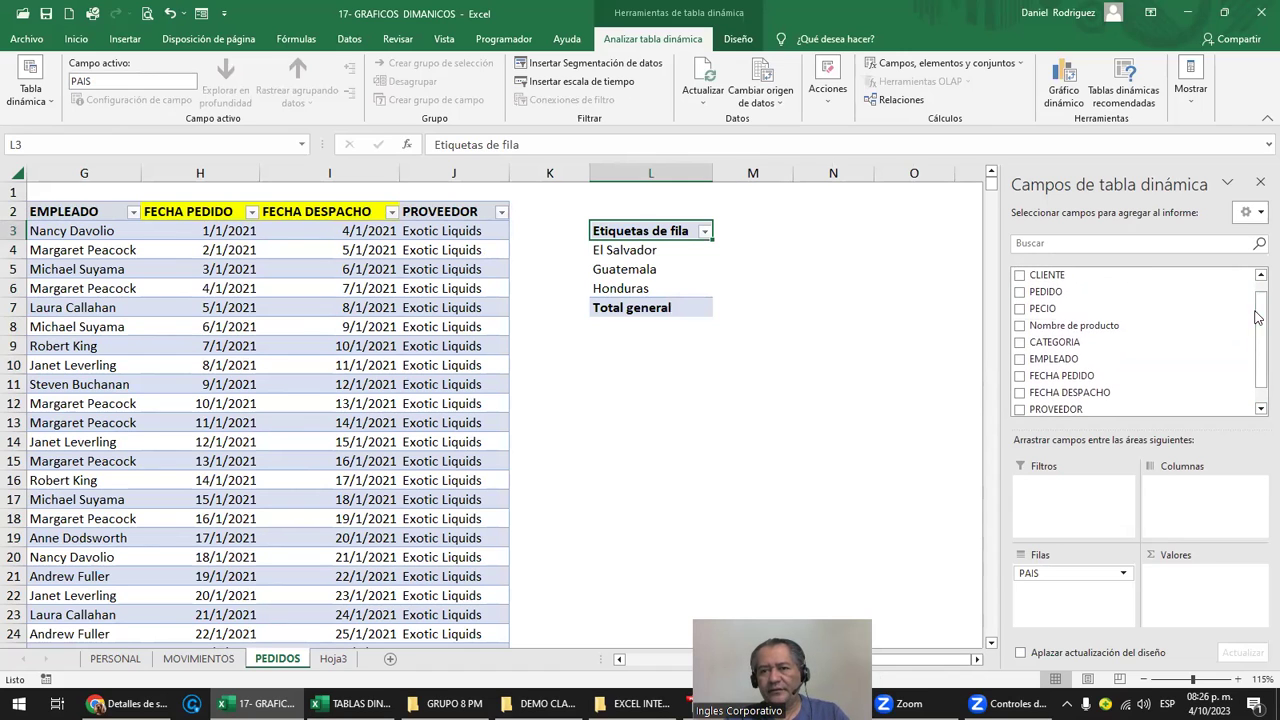
pyautogui.moveTo(1045, 306)
pyautogui.mouseDown()
pyautogui.moveTo(1196, 542)
pyautogui.moveTo(1203, 594)
pyautogui.mouseUp()
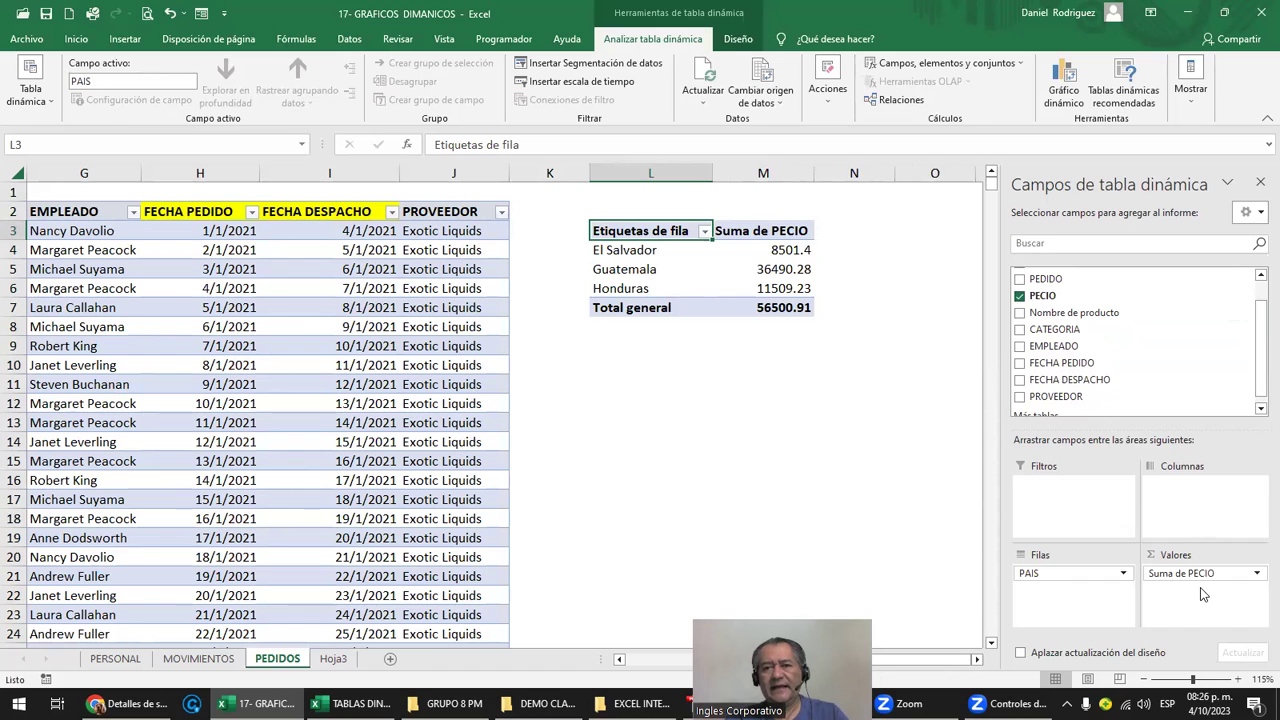
# Format Suma de PECIO values as Moneda currency via Value Field Settings
pyautogui.click(1197, 573)
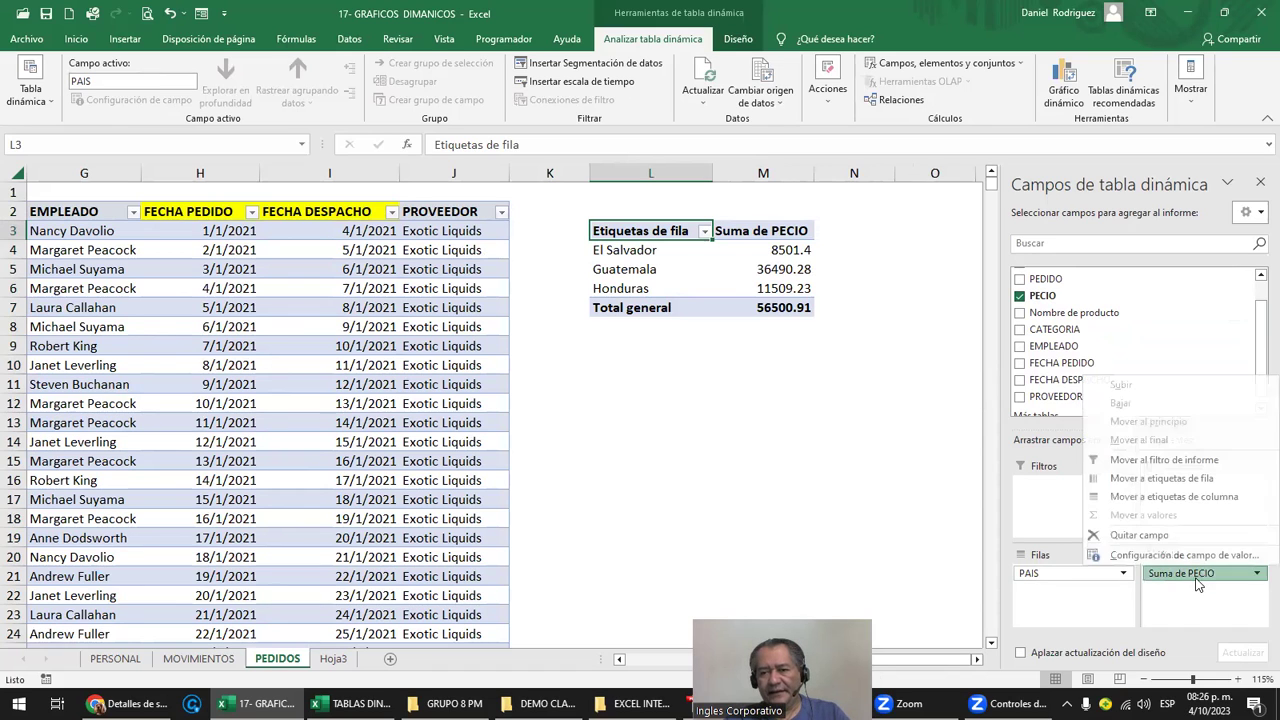
pyautogui.click(1146, 556)
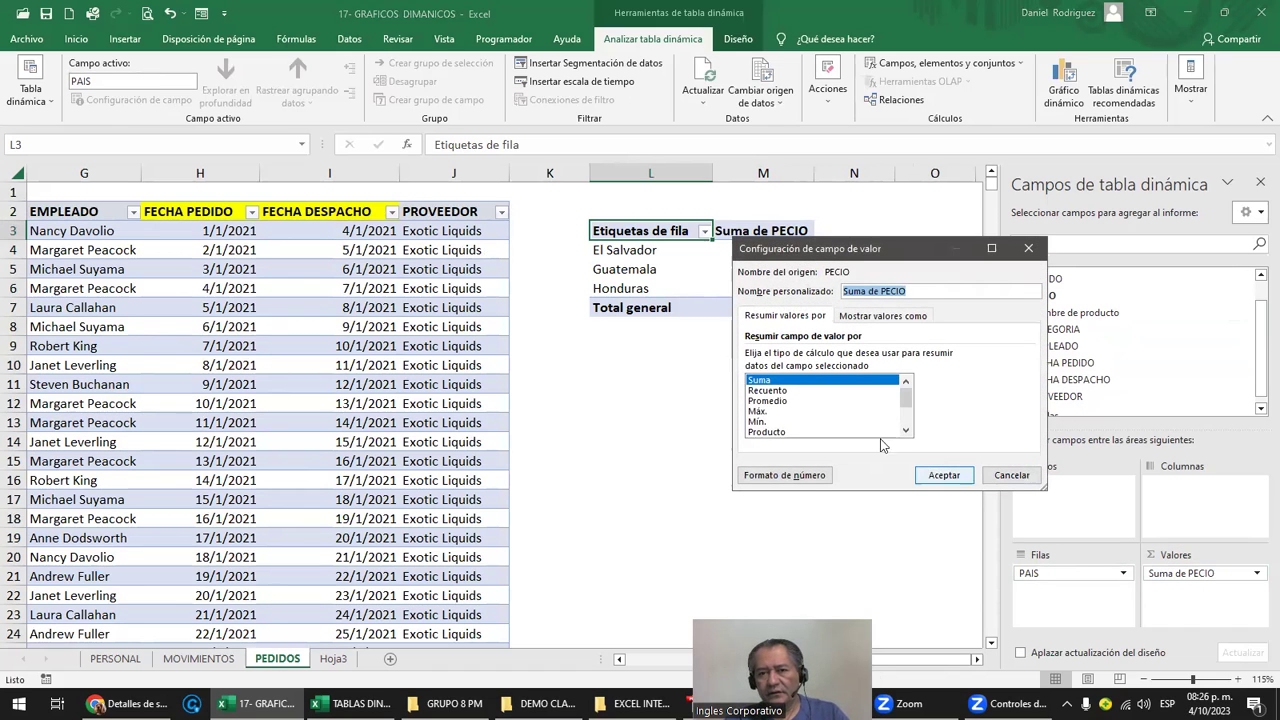
pyautogui.click(791, 478)
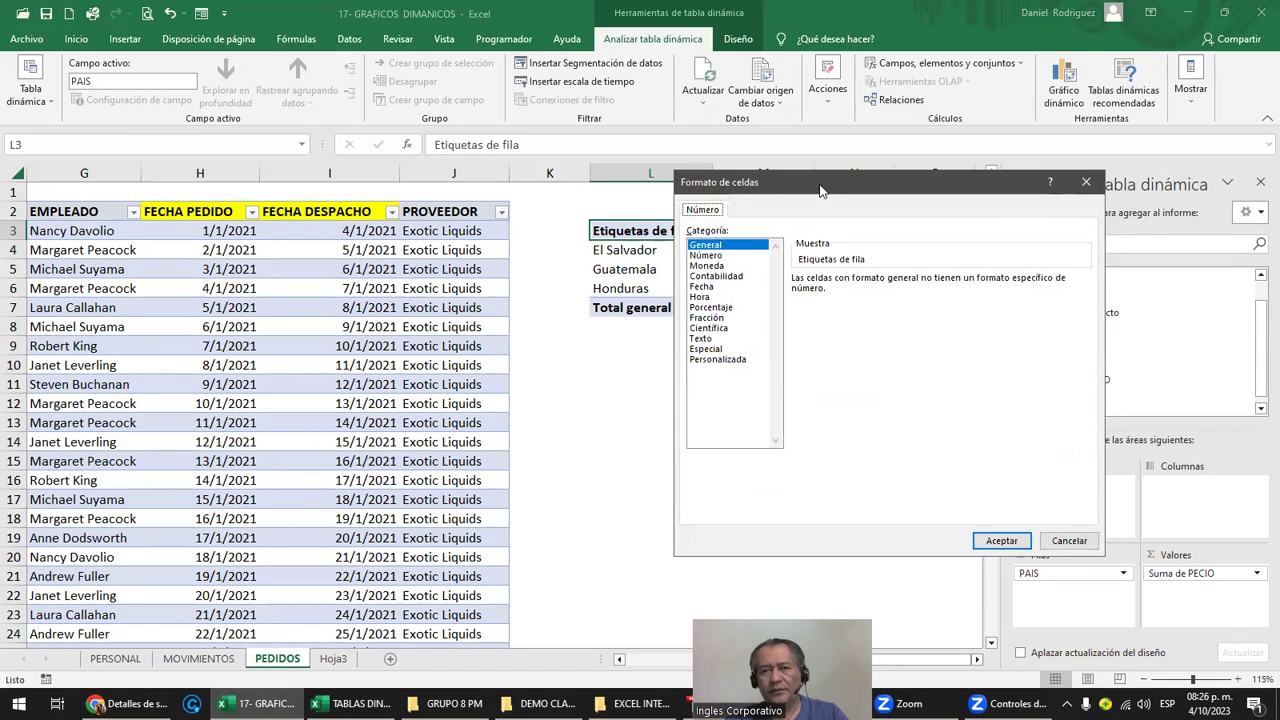
pyautogui.moveTo(800, 195); pyautogui.dragTo(254, 220)
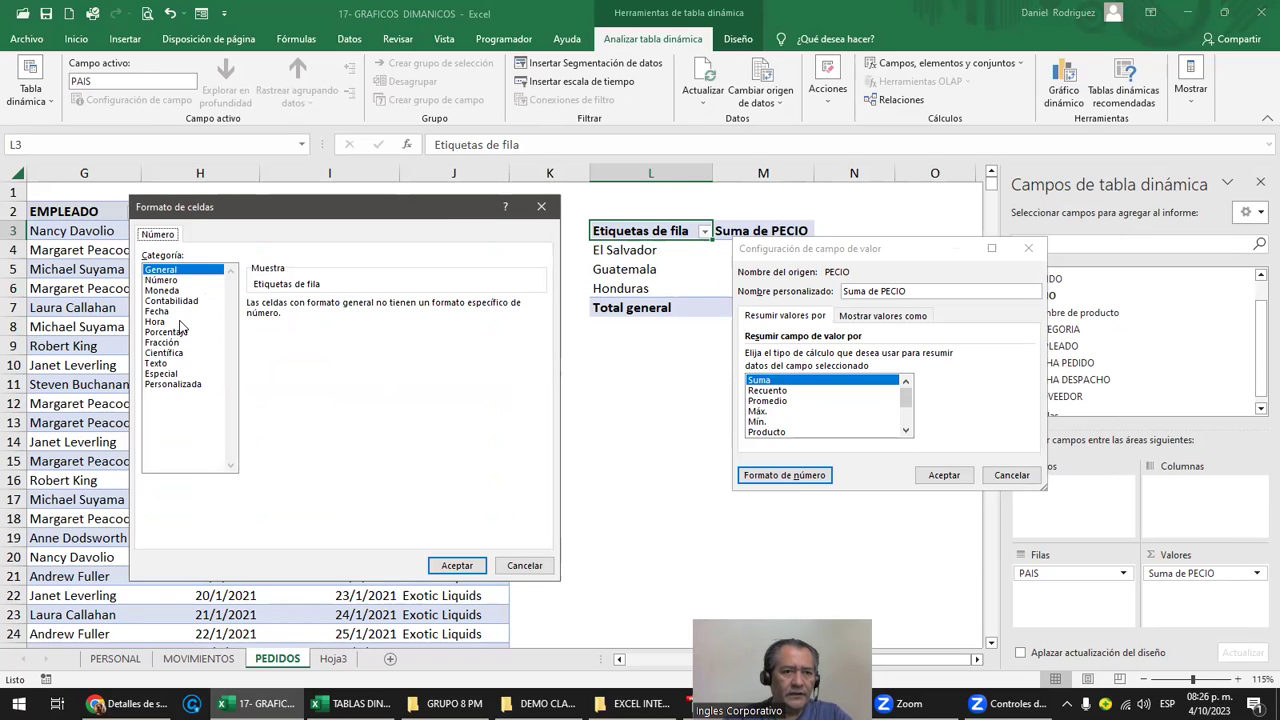
pyautogui.click(164, 291)
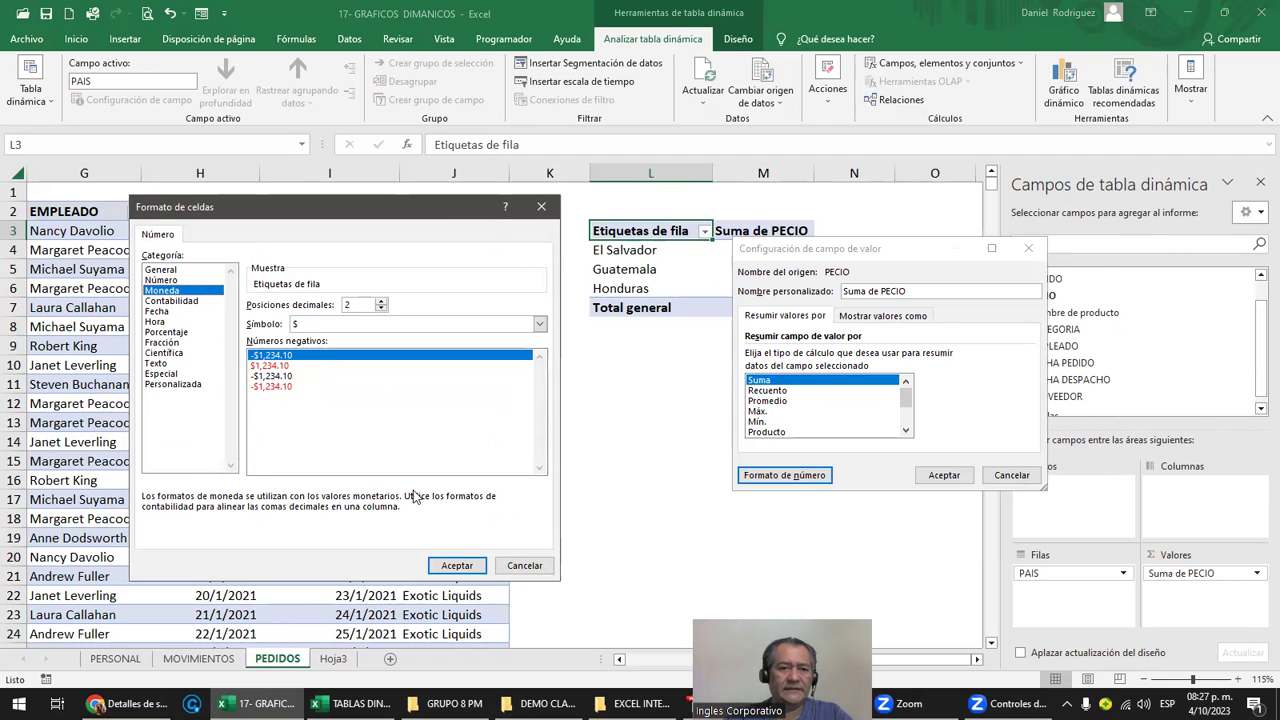
pyautogui.click(458, 568)
pyautogui.click(952, 477)
# Widen column M so currency totals like $56,500.91 display fully
pyautogui.moveTo(814, 173); pyautogui.dragTo(880, 173)
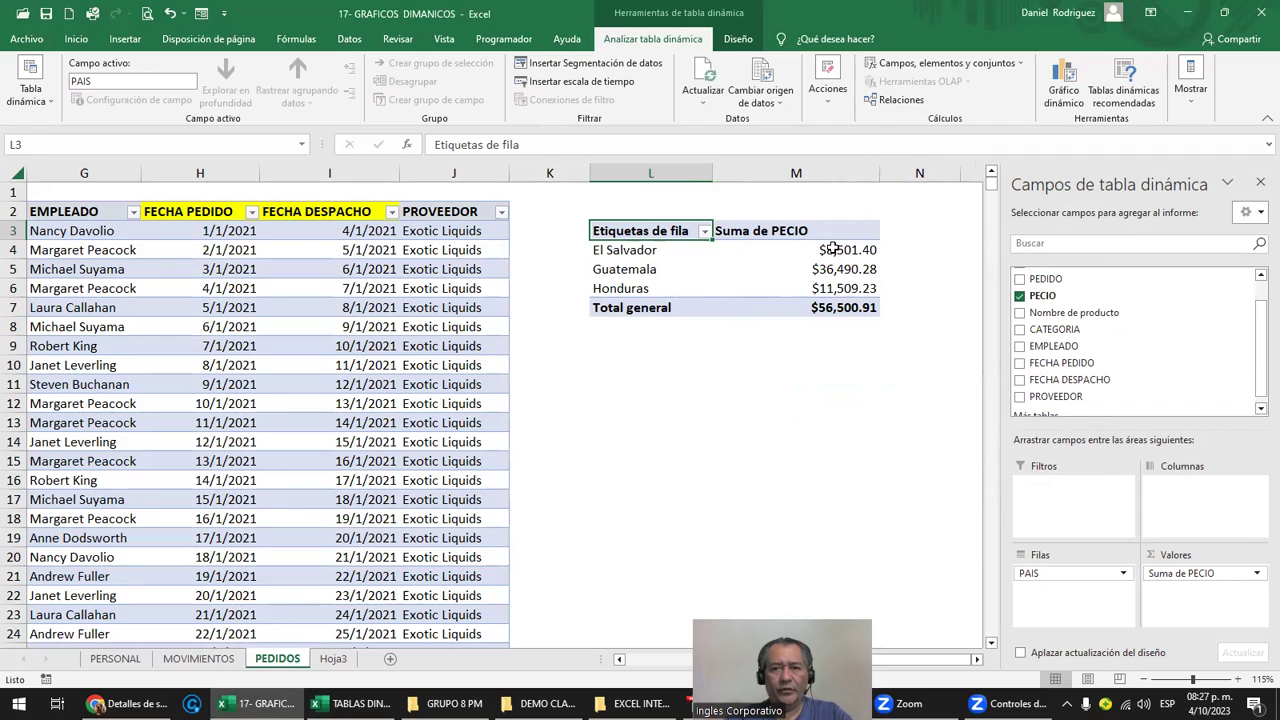
pyautogui.moveTo(830, 250); pyautogui.dragTo(830, 307)
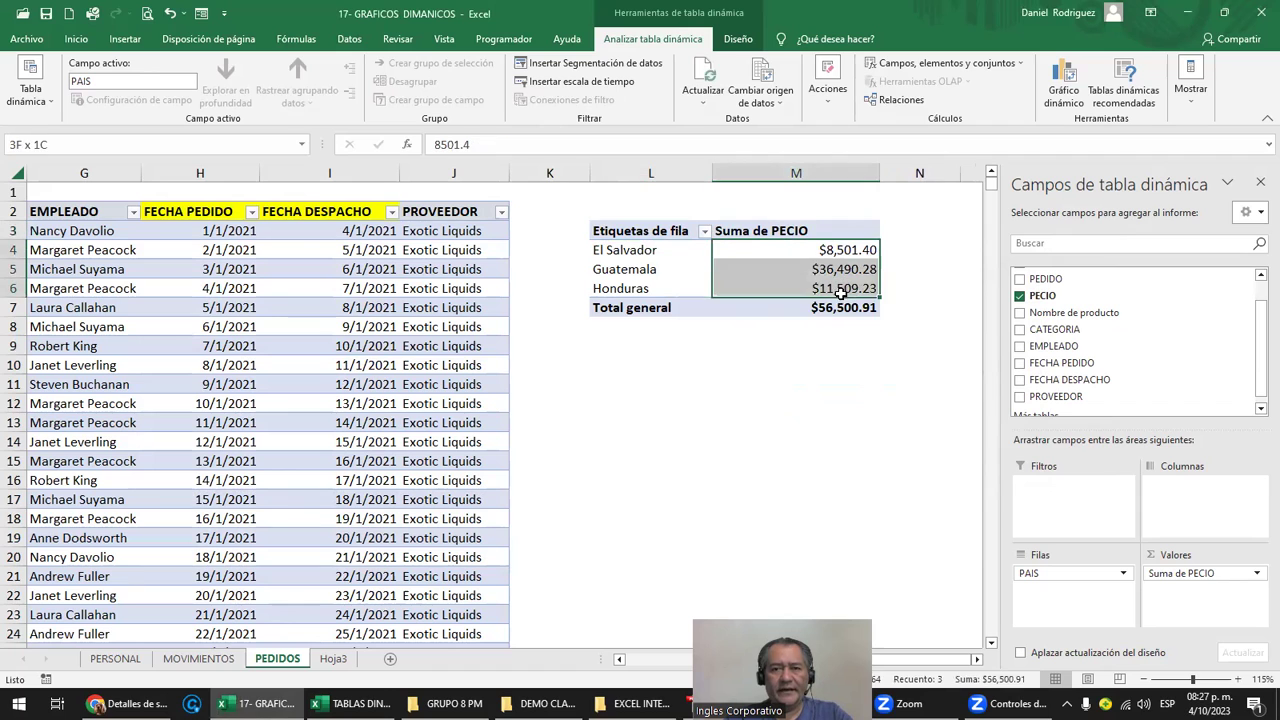
pyautogui.click(74, 40)
pyautogui.click(796, 480)
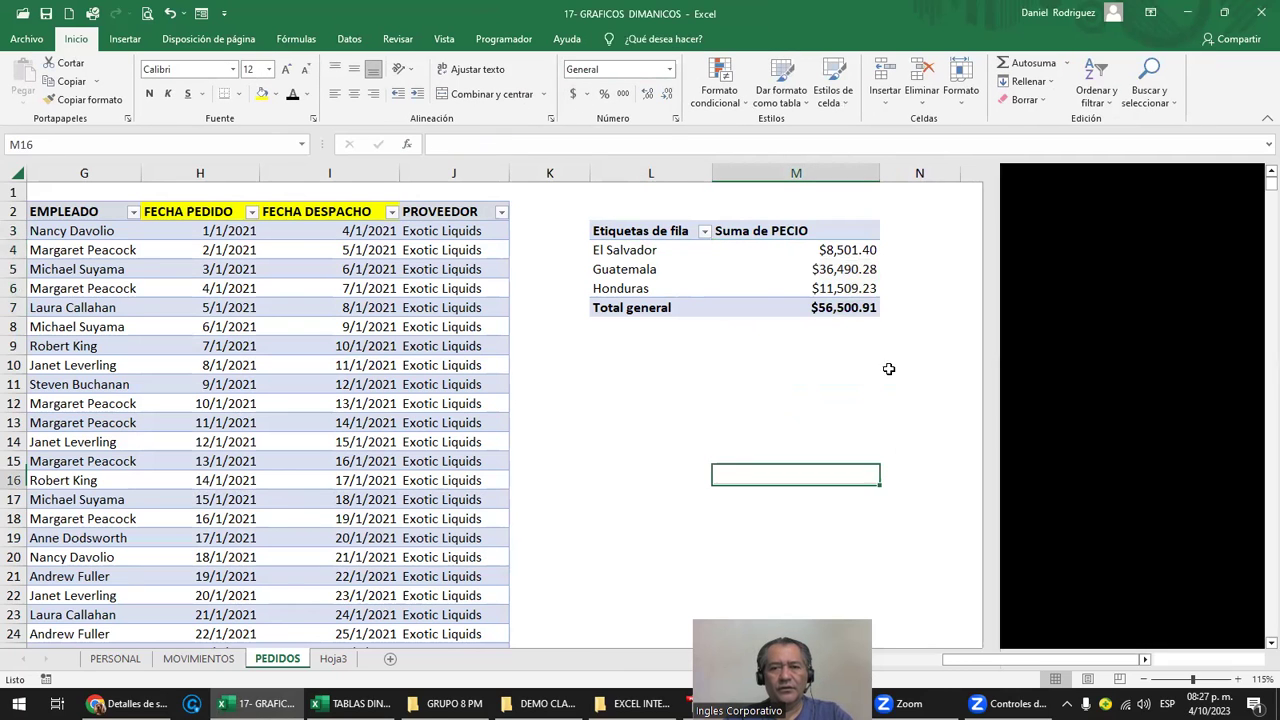
pyautogui.click(796, 250)
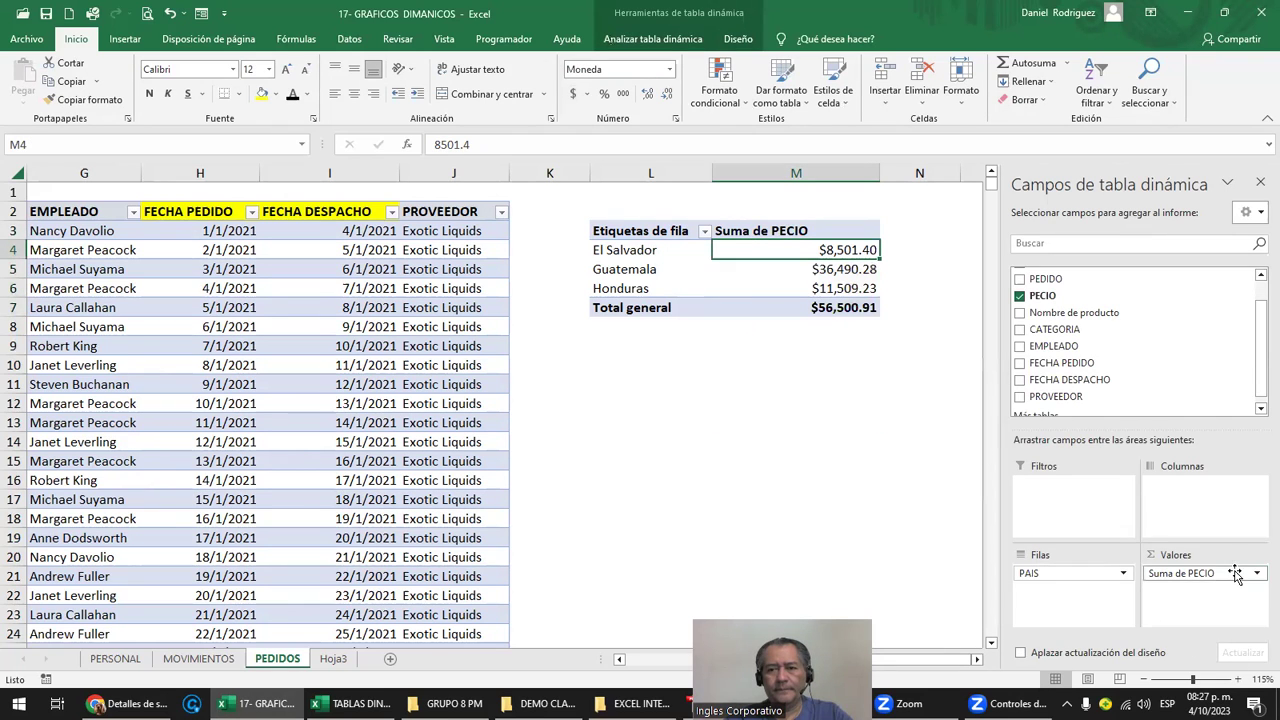
pyautogui.click(1236, 576)
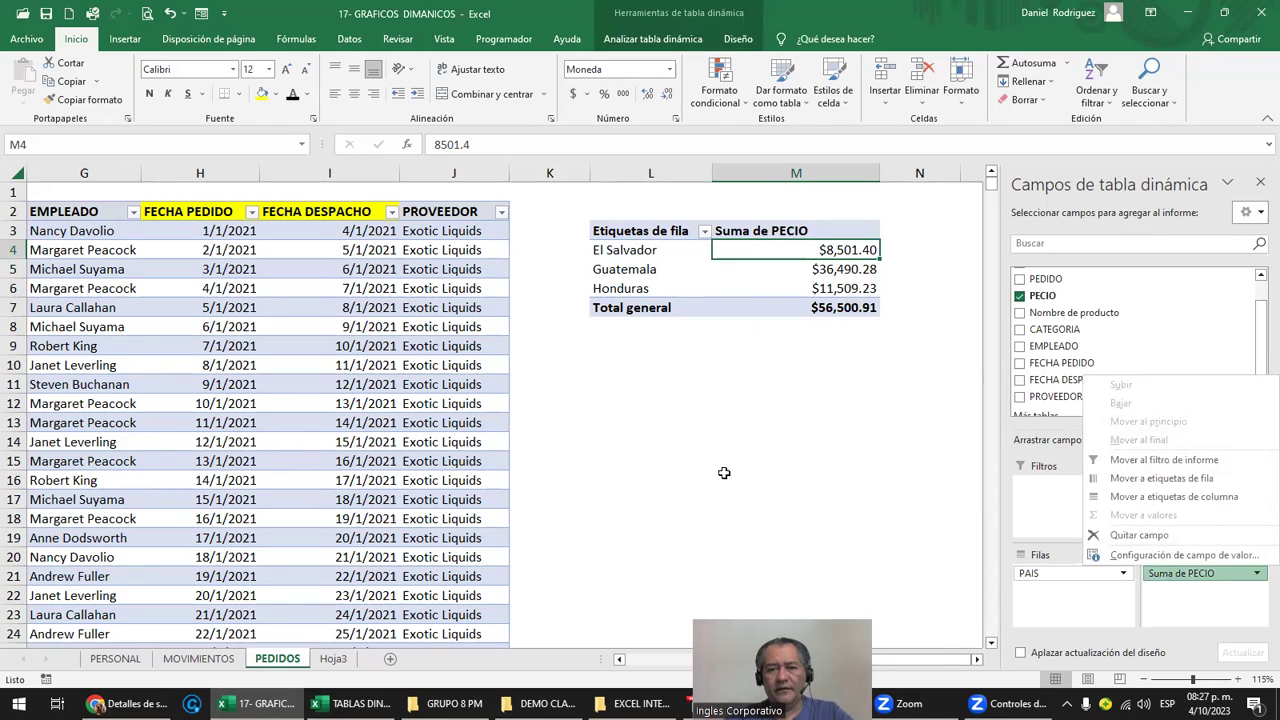
pyautogui.click(726, 479)
# Make topic '6- Formato de valores.' red, then return to 17- GRAFICOS DINAMICOS
pyautogui.click(350, 703)
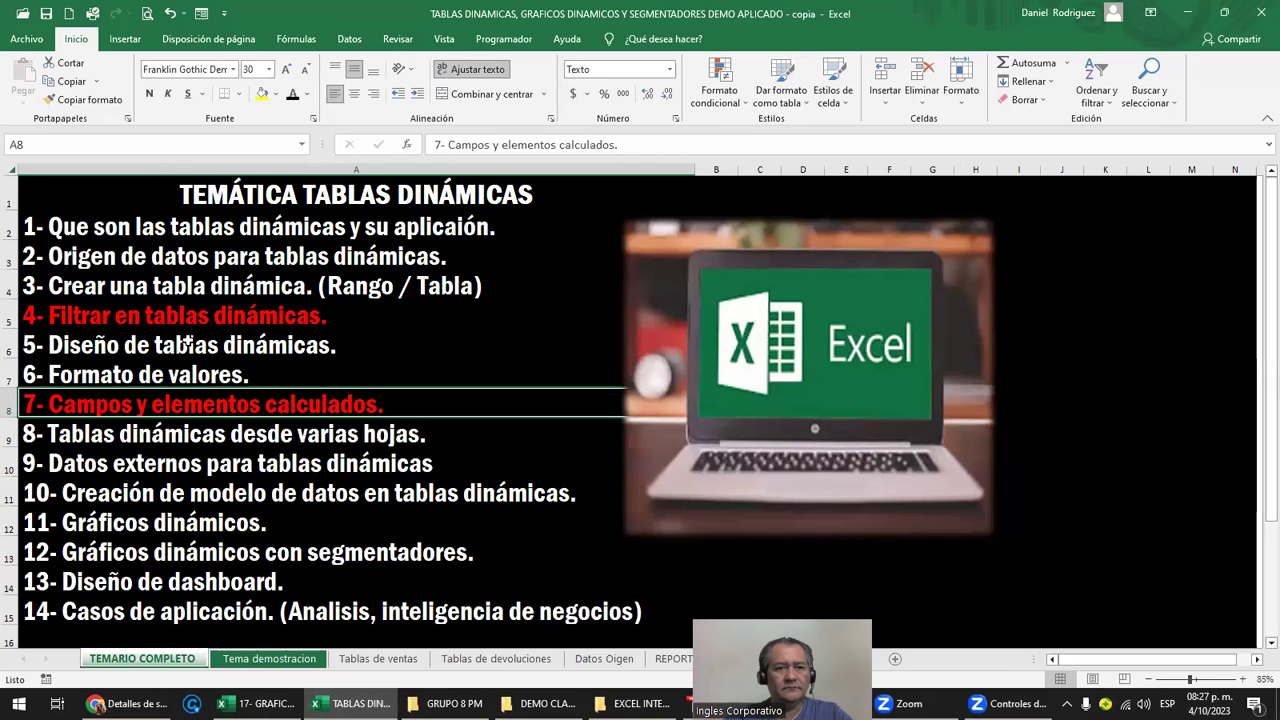
pyautogui.click(170, 374)
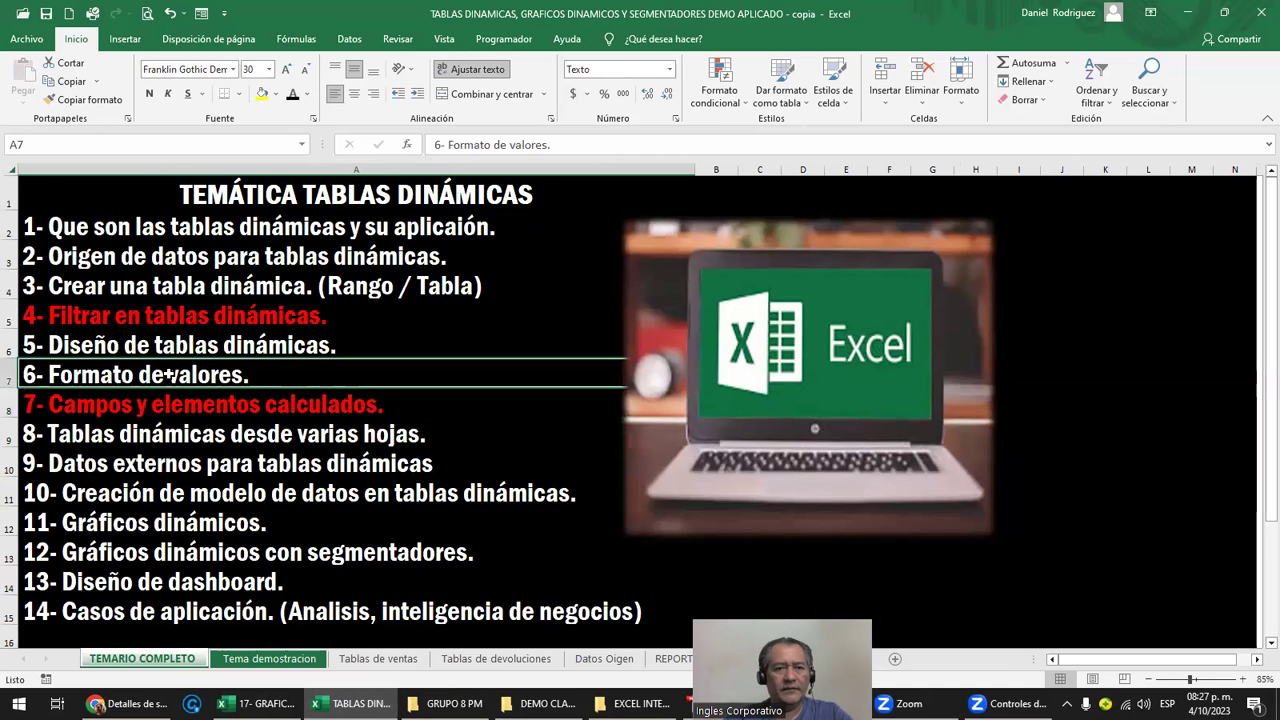
pyautogui.click(261, 94)
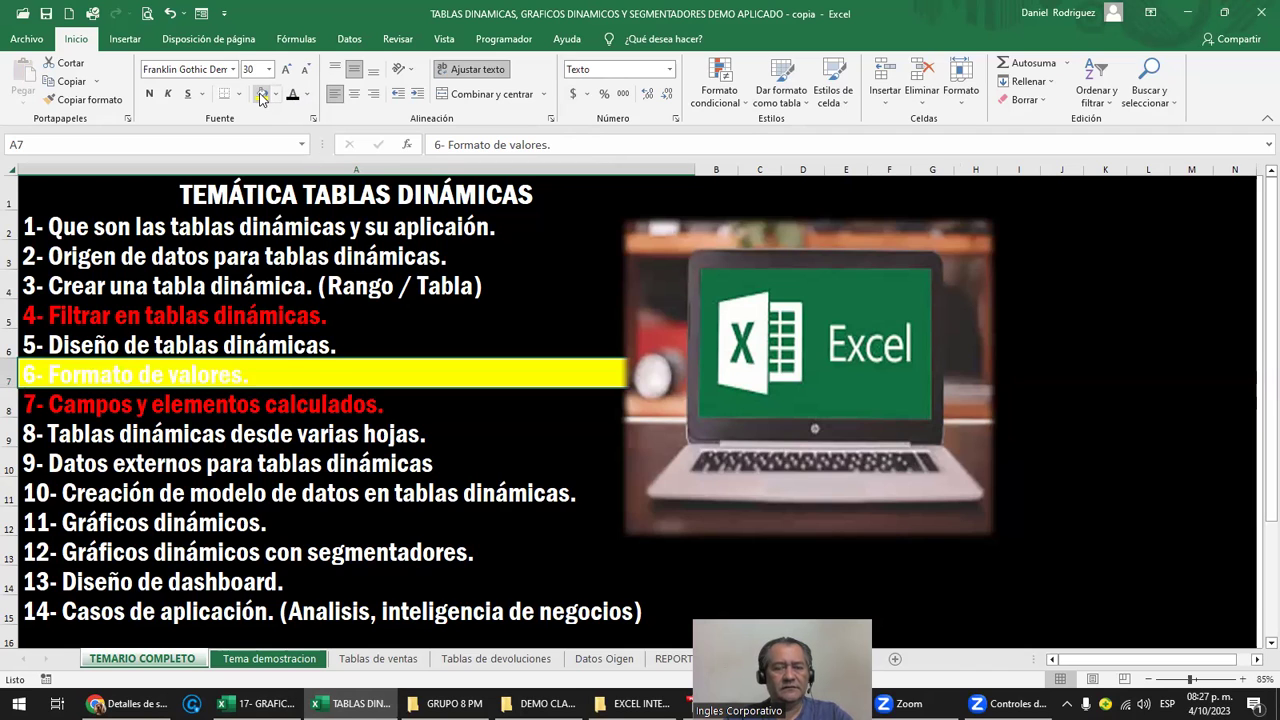
pyautogui.hotkey('ctrl', 'z')
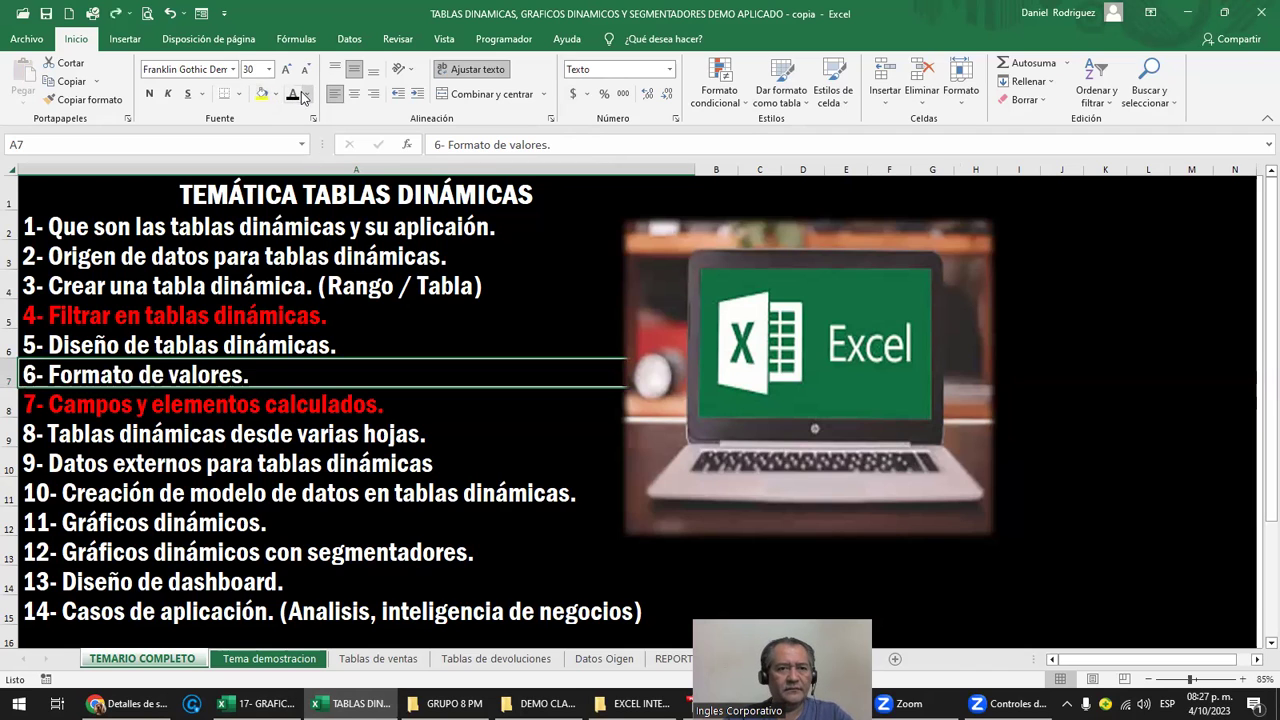
pyautogui.click(306, 94)
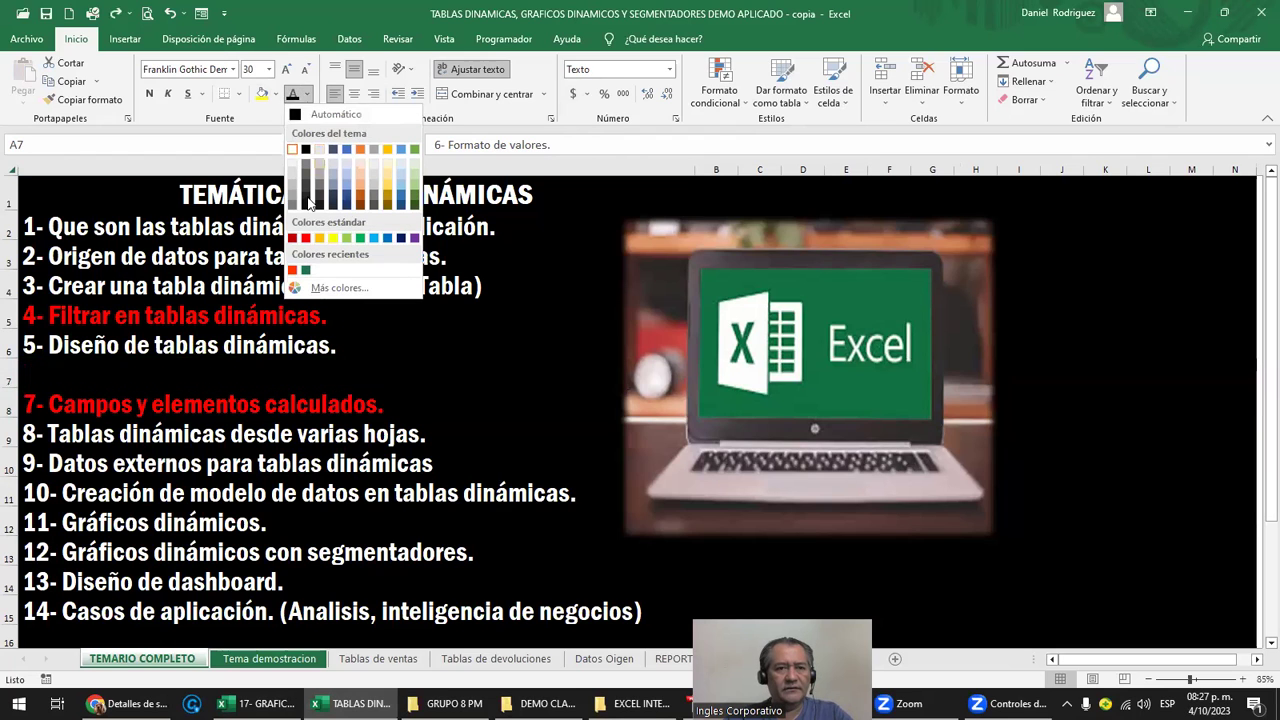
pyautogui.click(305, 238)
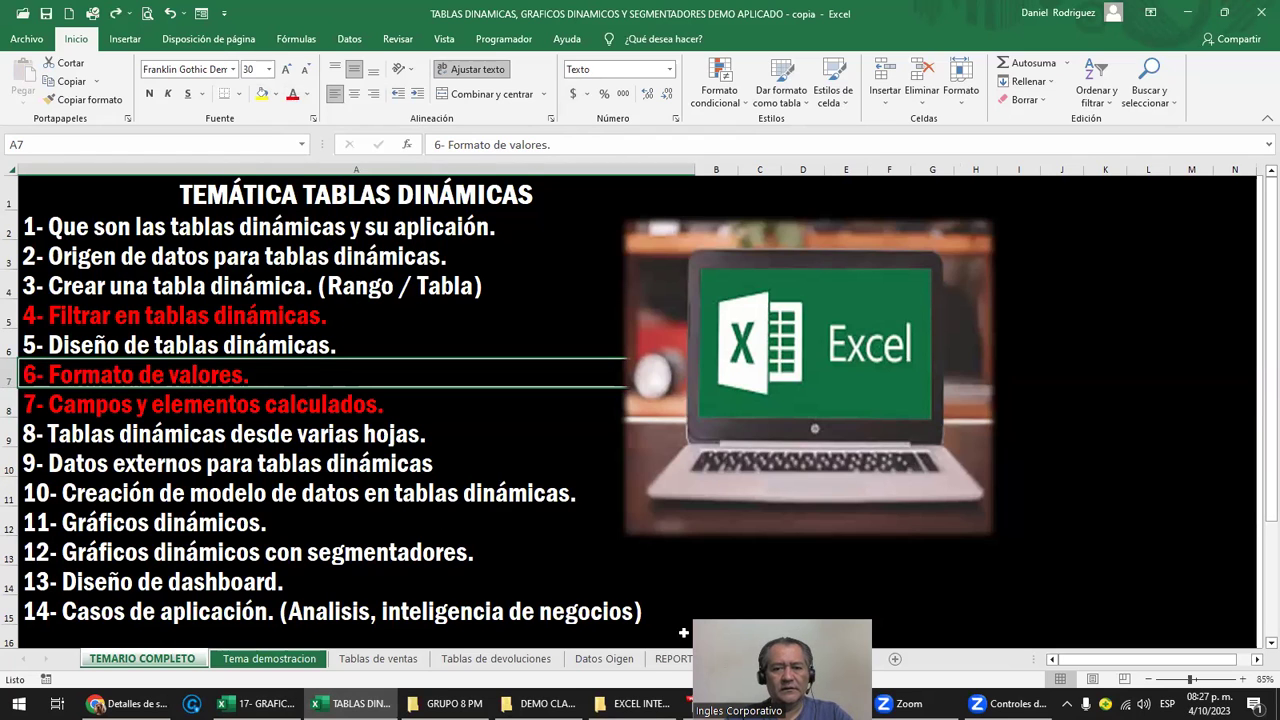
pyautogui.click(258, 703)
pyautogui.click(778, 324)
# Widen column M and copy the L3:M7 pivot table to cell L14
pyautogui.scroll(1, 778, 321)
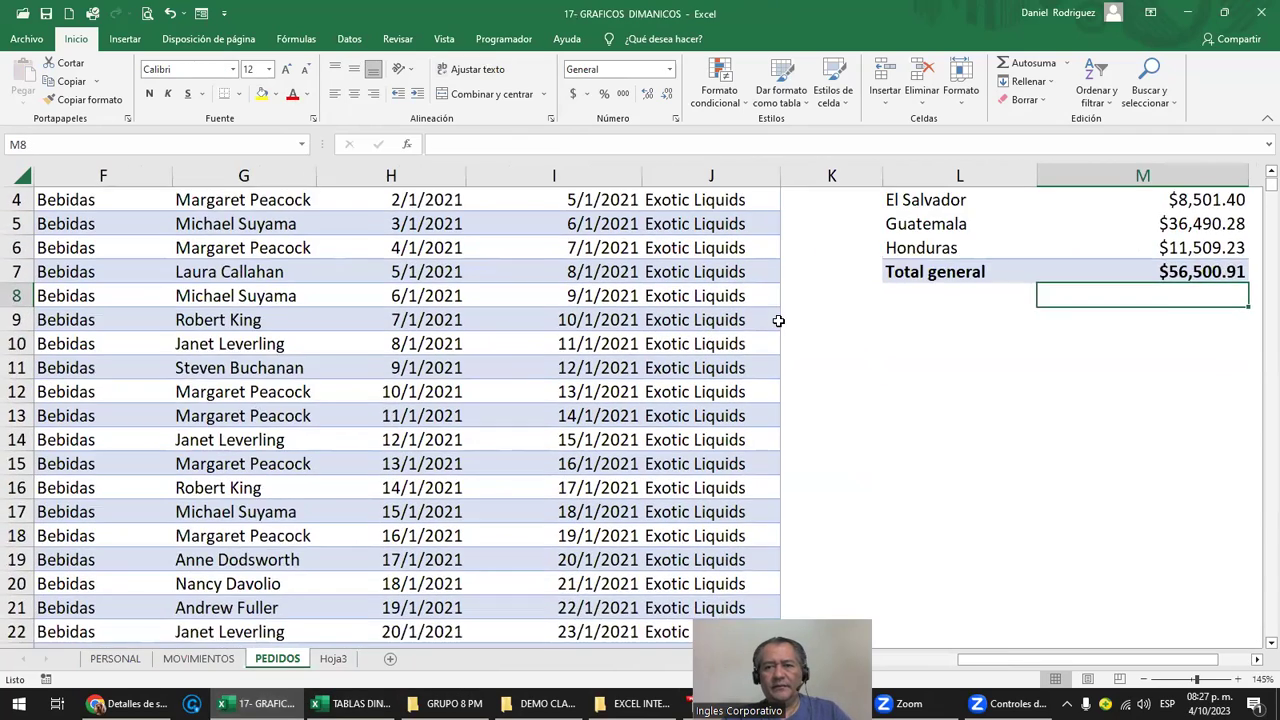
pyautogui.scroll(1, 777, 320)
pyautogui.press('Right')
pyautogui.press('Right')
pyautogui.press('Right')
pyautogui.press('Right')
pyautogui.press('Right')
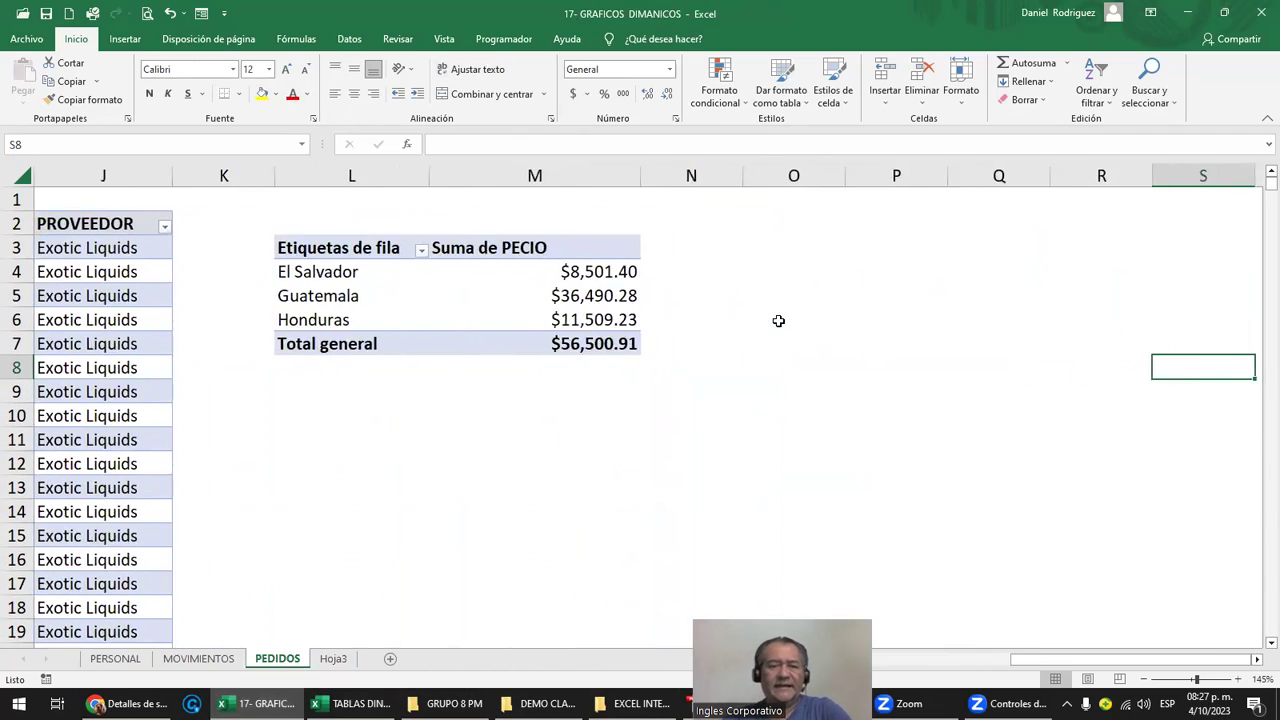
pyautogui.press('Right')
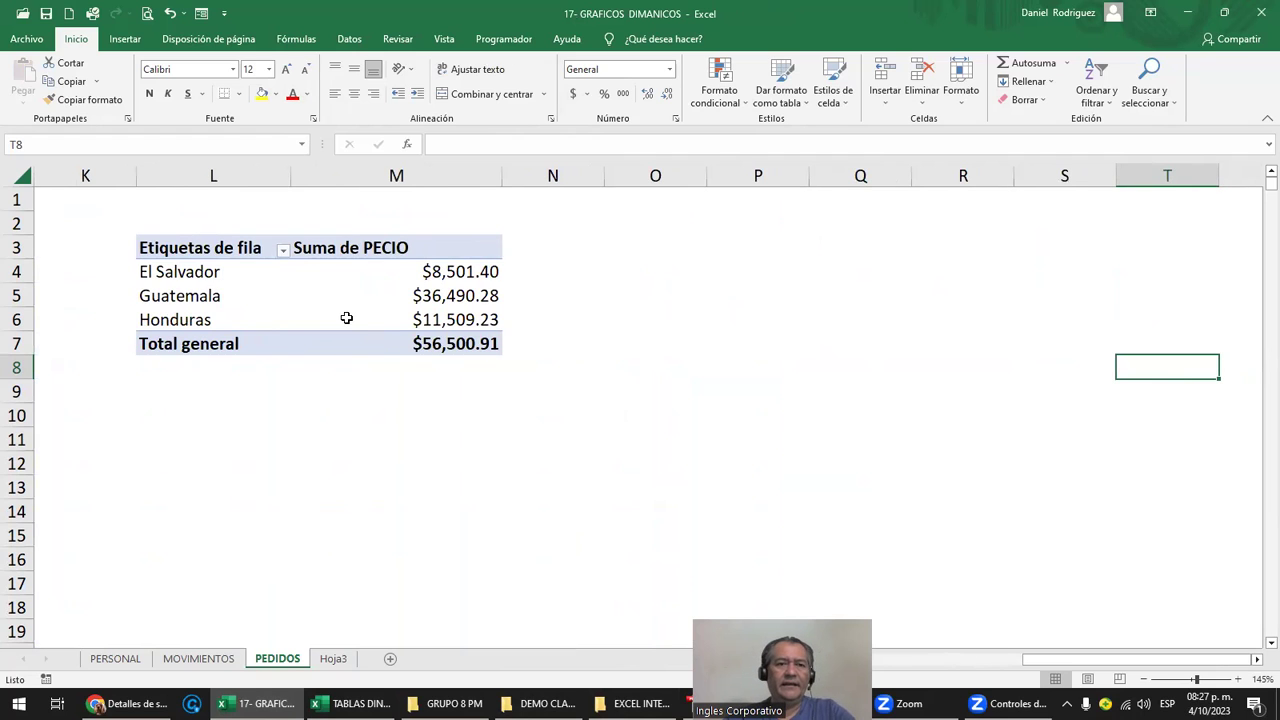
pyautogui.click(207, 248)
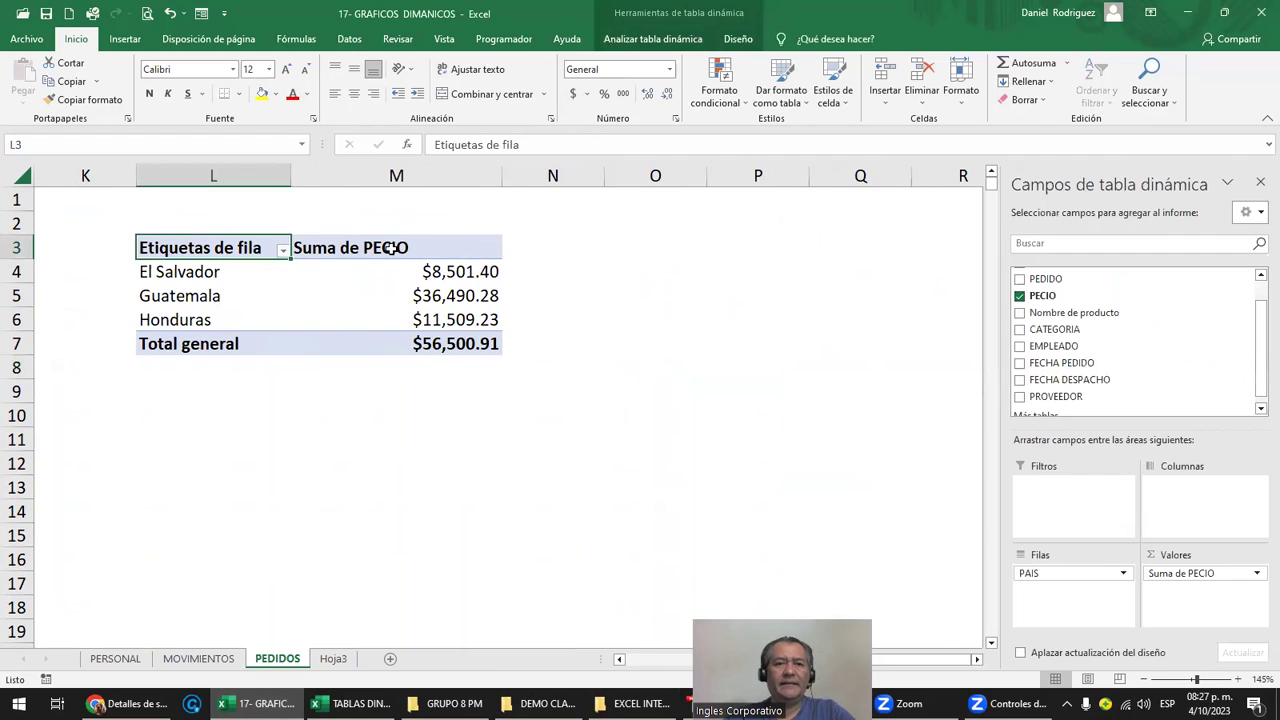
pyautogui.moveTo(426, 318)
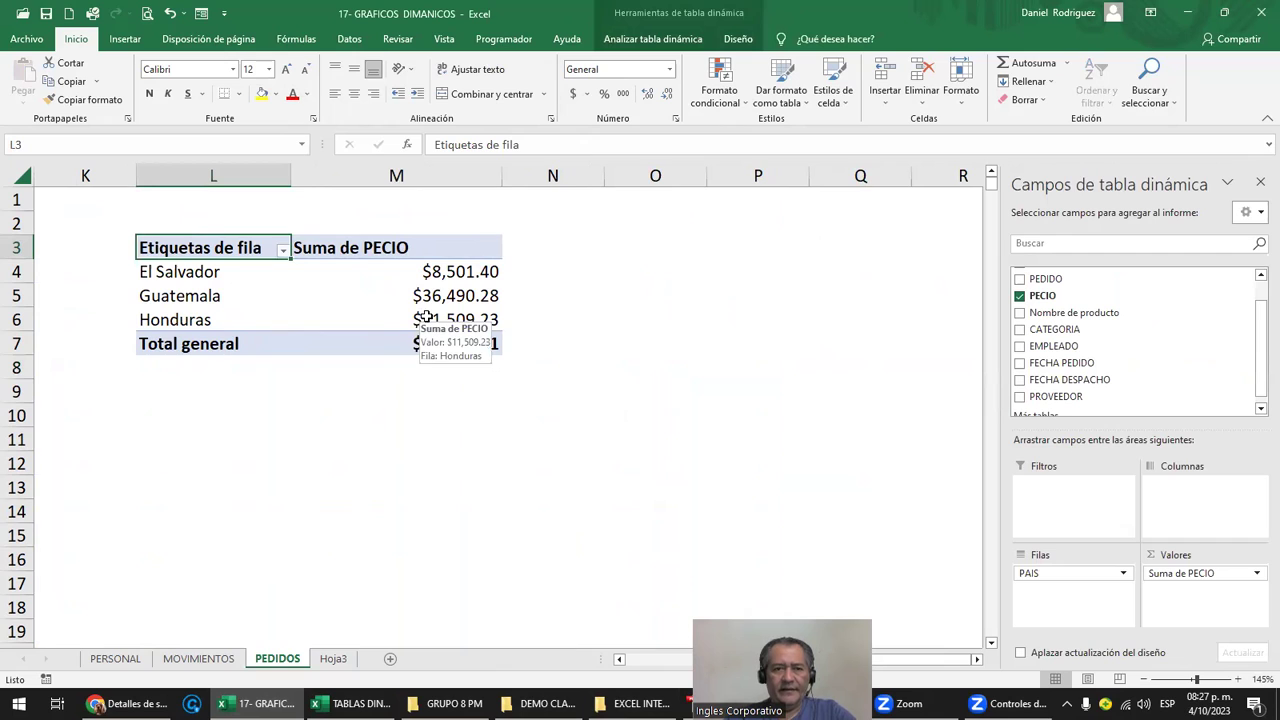
pyautogui.moveTo(502, 176); pyautogui.dragTo(532, 176)
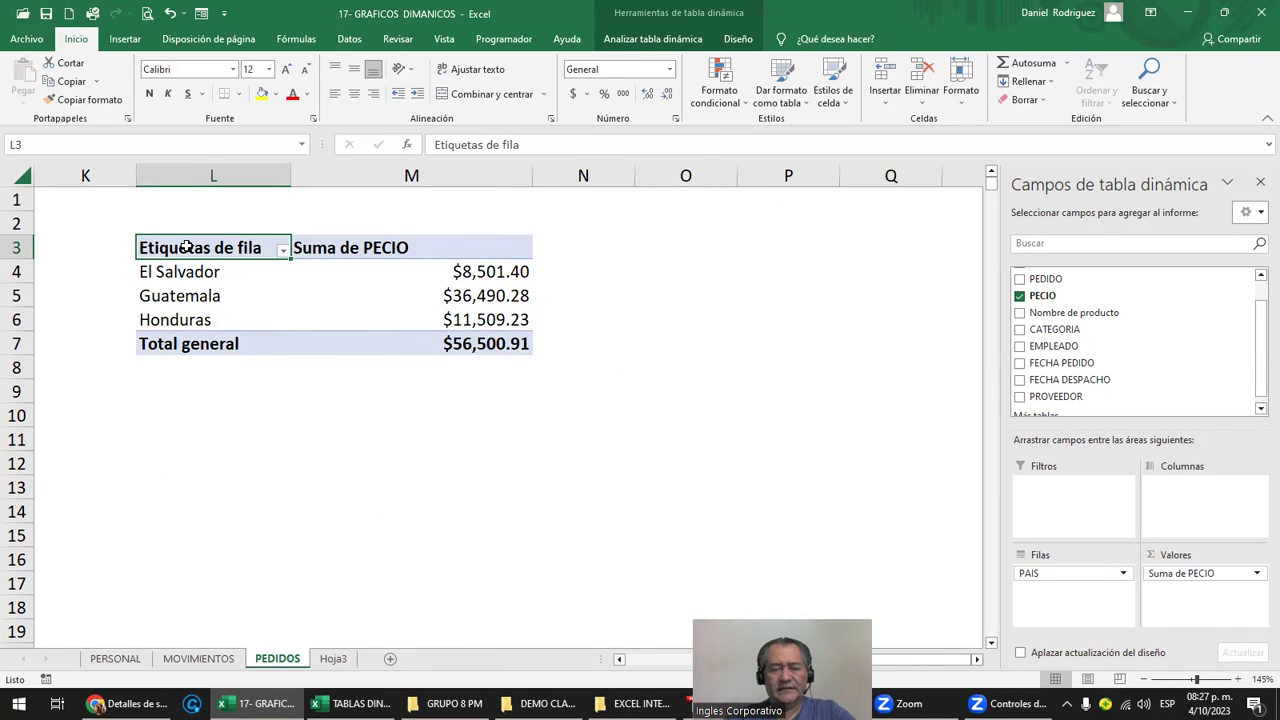
pyautogui.moveTo(182, 244); pyautogui.dragTo(480, 343)
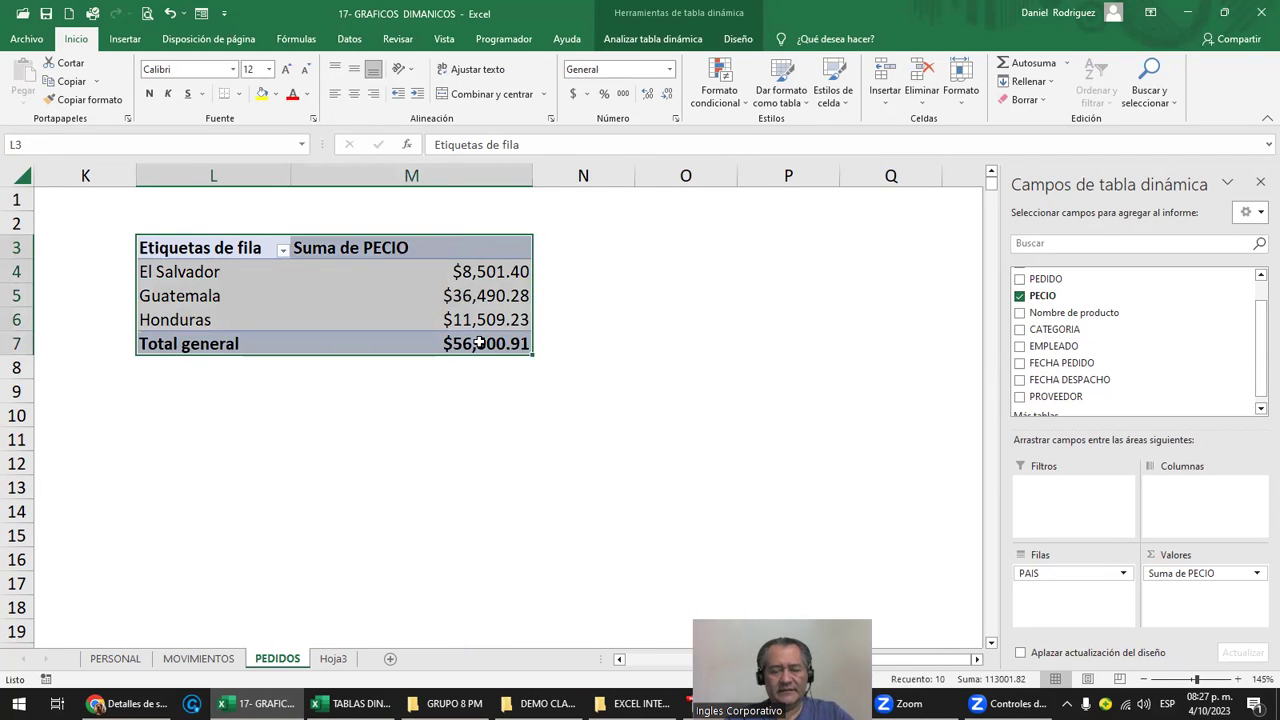
pyautogui.hotkey('ctrl', 'c')
pyautogui.click(211, 513)
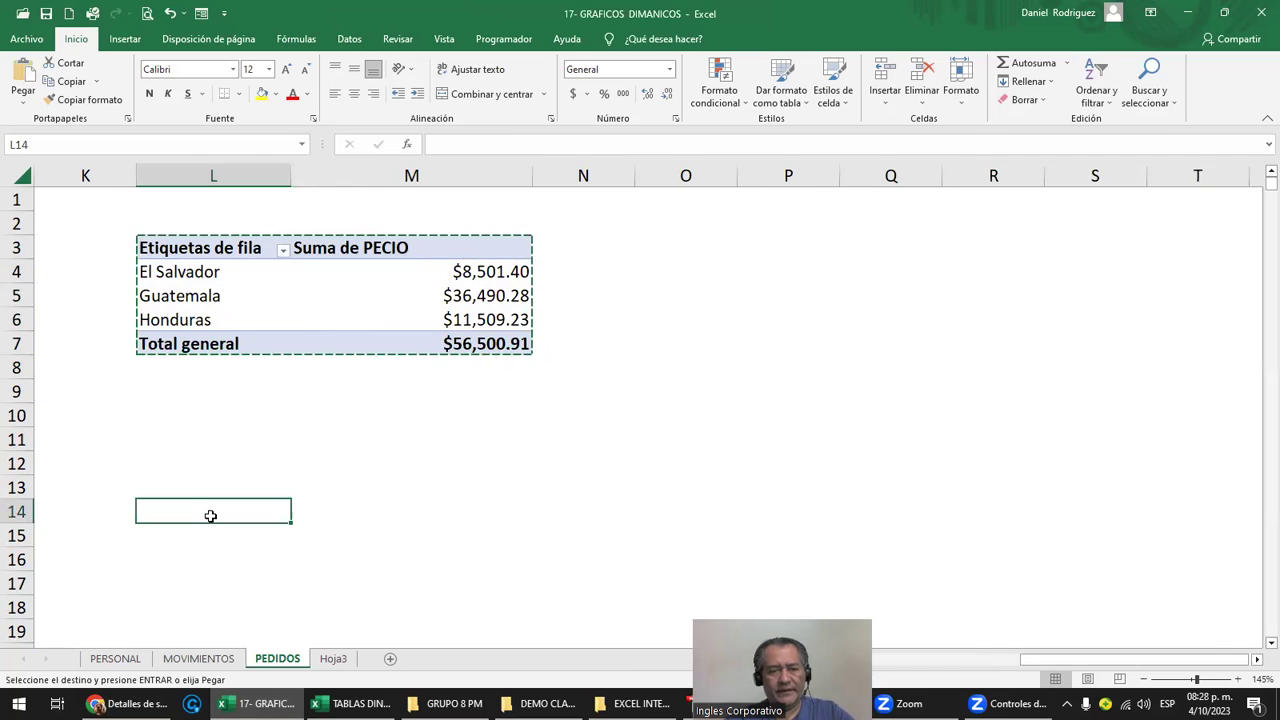
pyautogui.hotkey('ctrl', 'v')
pyautogui.scroll(-1, 500, 490)
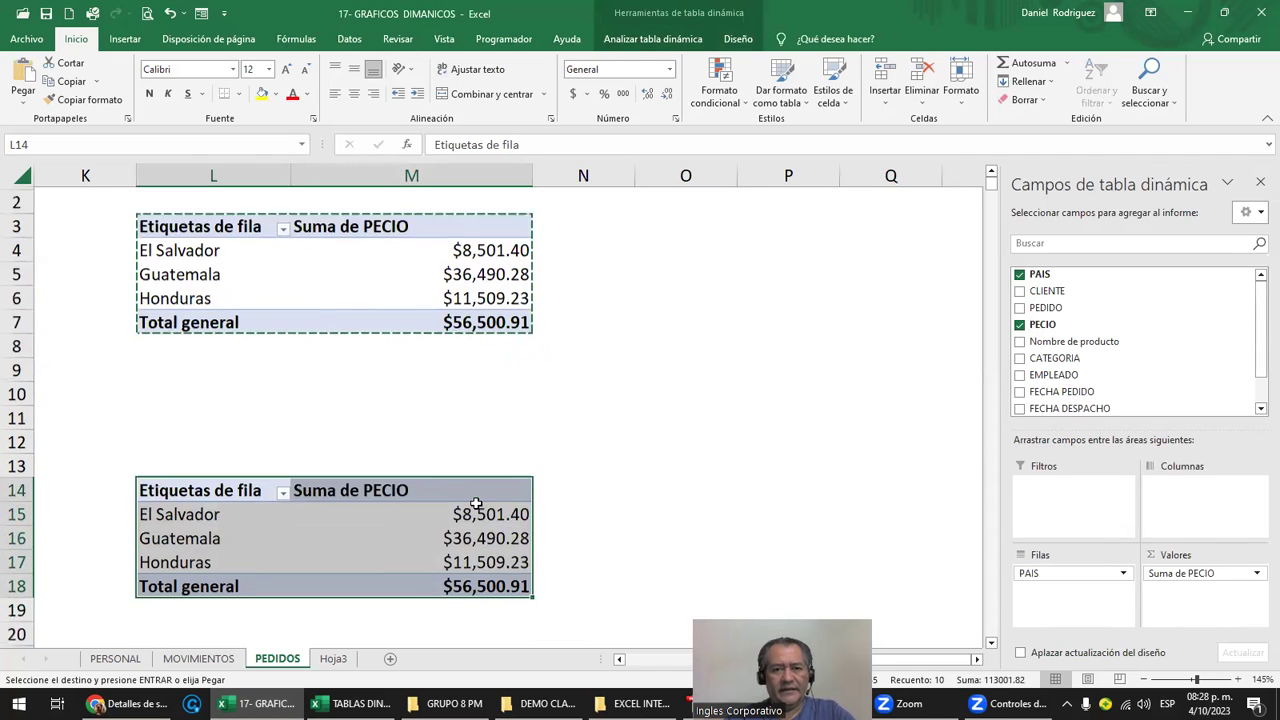
pyautogui.click(580, 417)
pyautogui.click(240, 442)
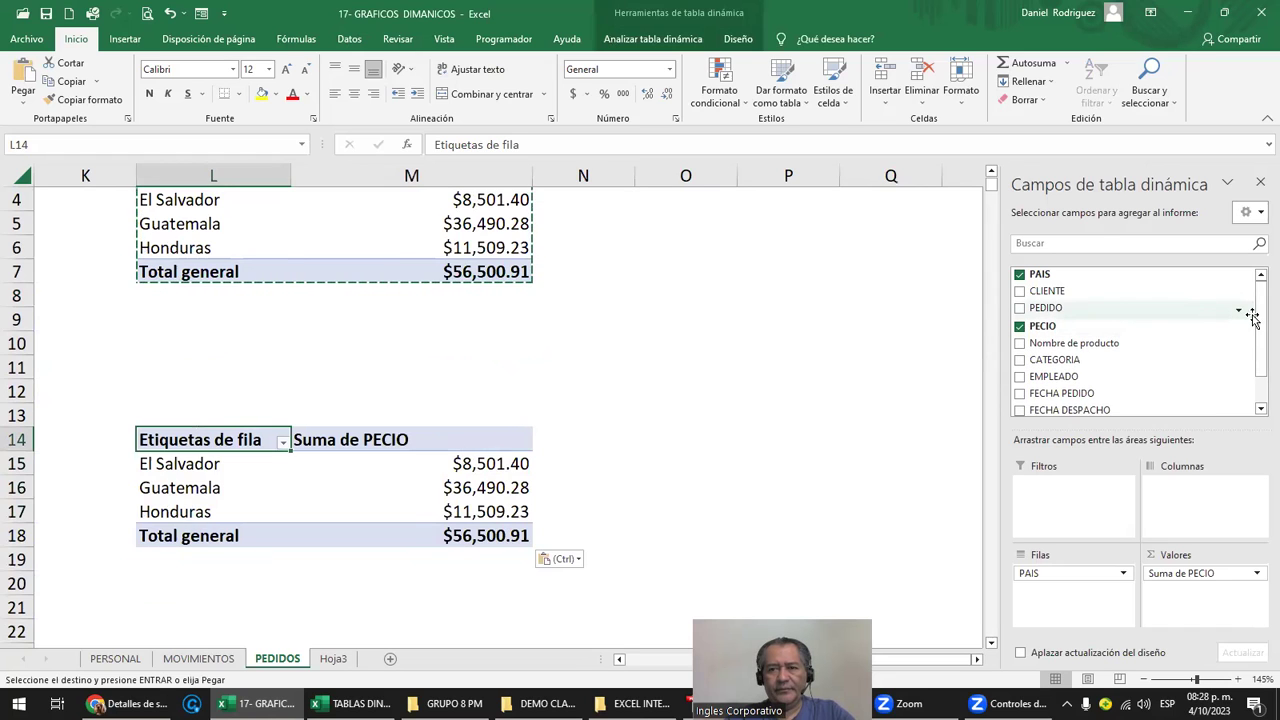
# Place CATEGORIA in the copied pivot's rows and PAIS in its columns
pyautogui.moveTo(1088, 360); pyautogui.dragTo(1090, 598)
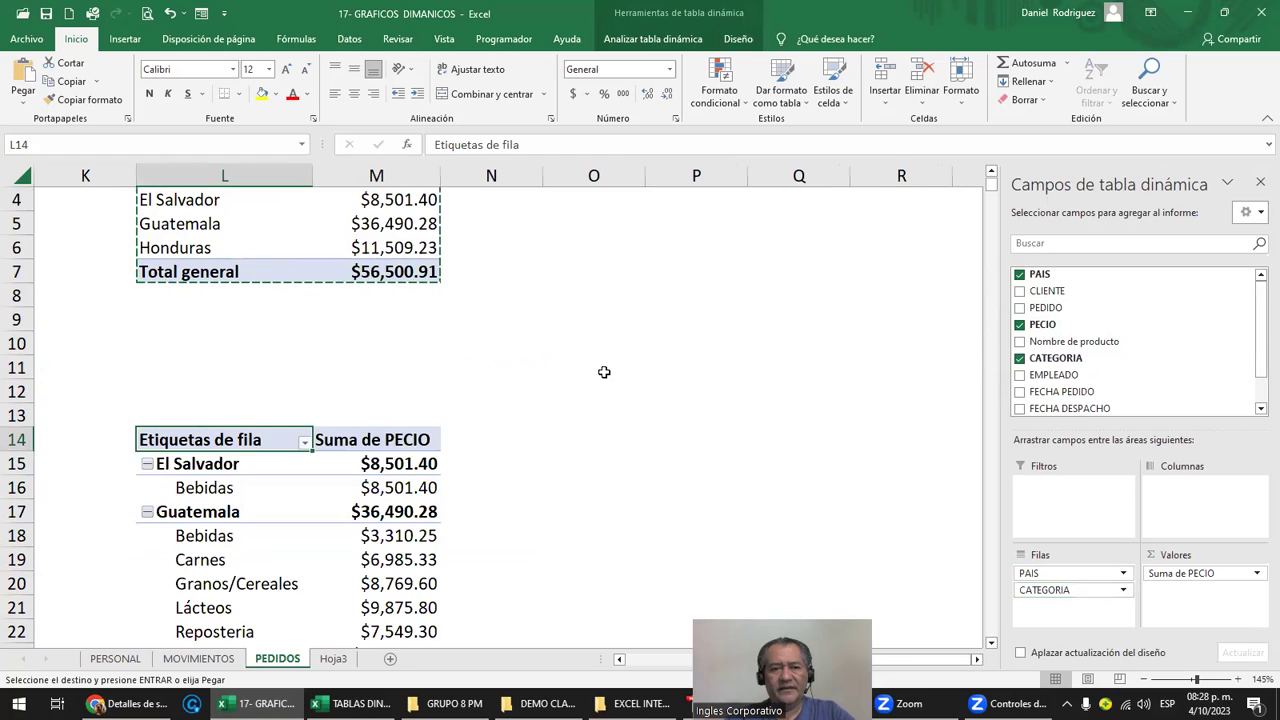
pyautogui.scroll(-2, 610, 402)
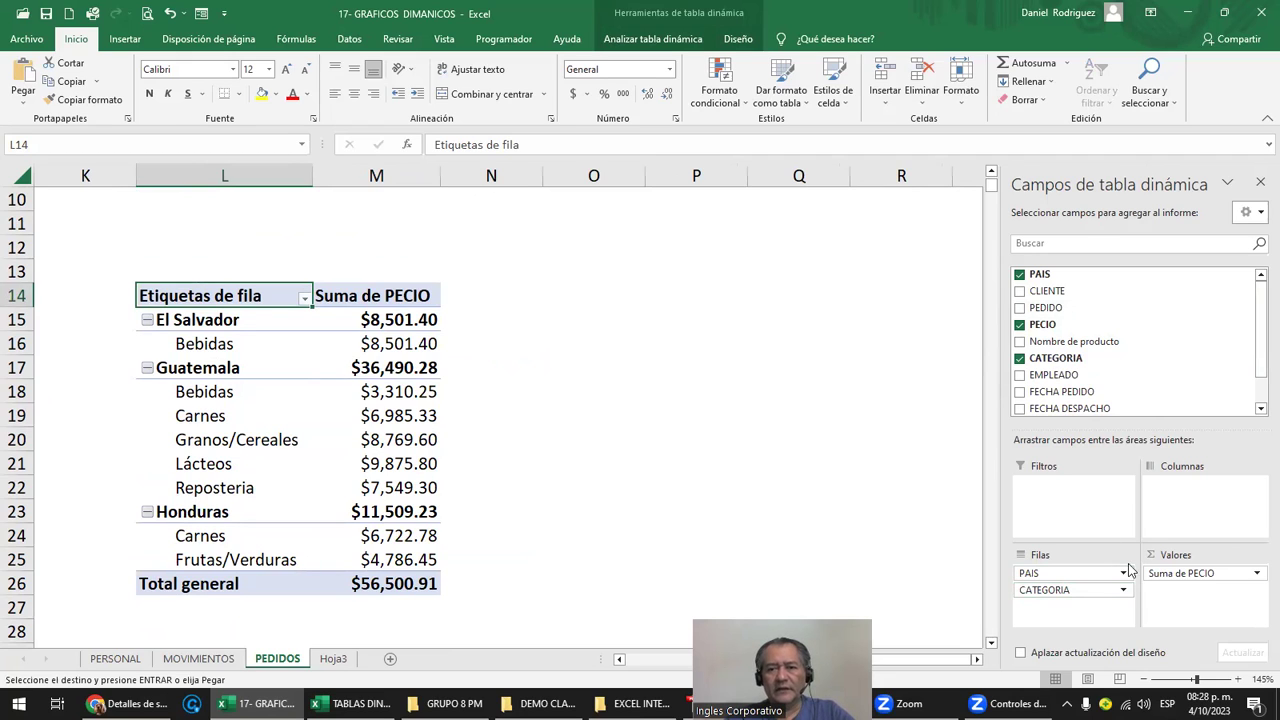
pyautogui.moveTo(1092, 590); pyautogui.dragTo(1210, 515)
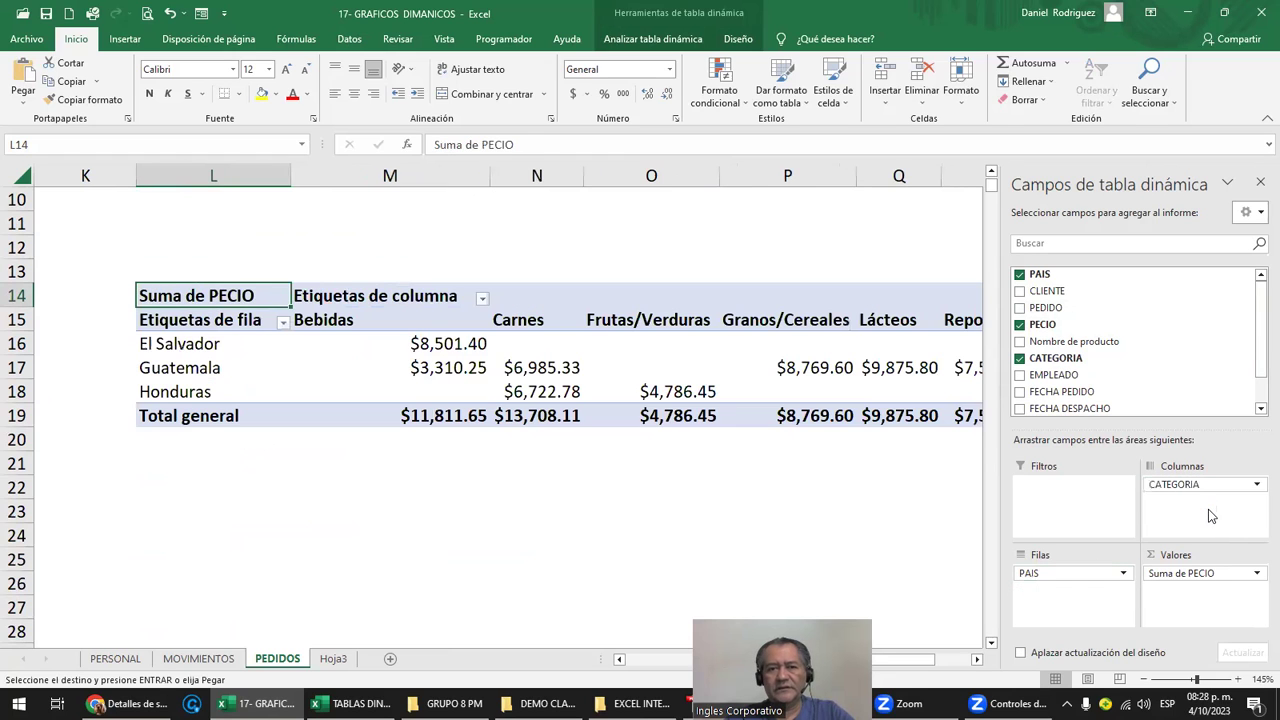
pyautogui.click(613, 444)
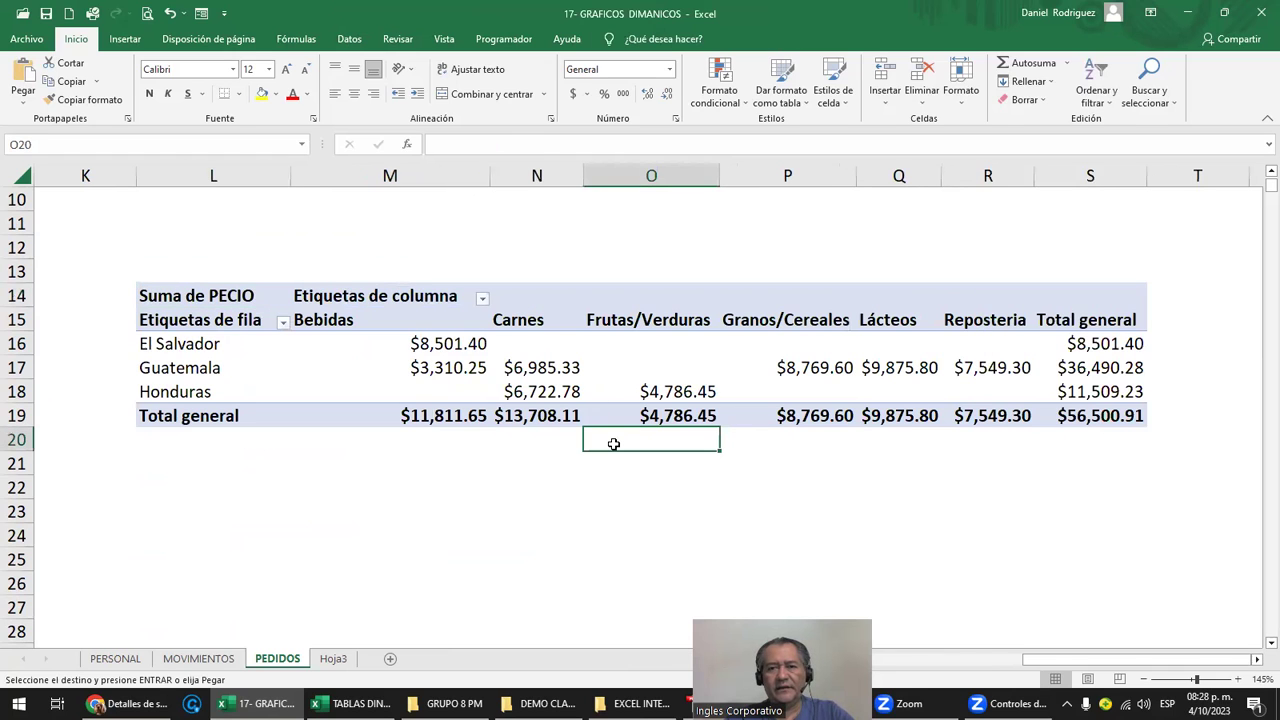
pyautogui.click(165, 318)
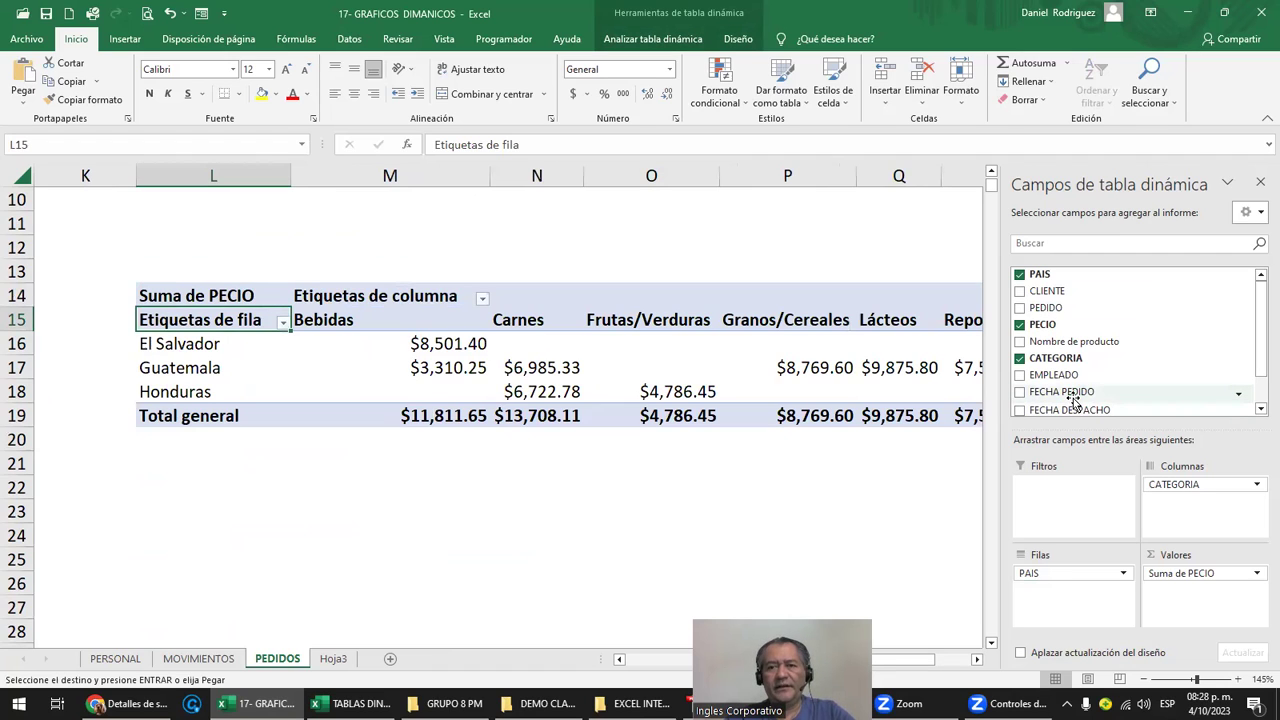
pyautogui.moveTo(1072, 398); pyautogui.dragTo(1203, 493)
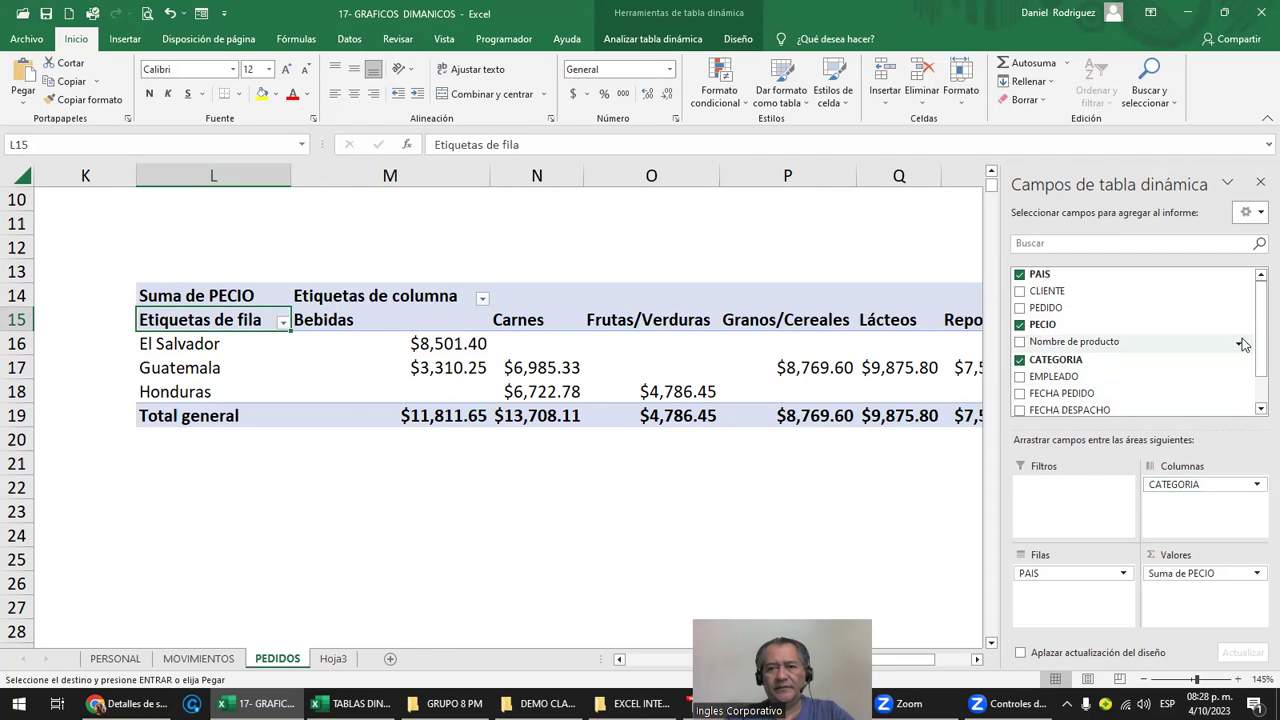
pyautogui.moveTo(1257, 323)
pyautogui.mouseDown()
pyautogui.moveTo(1257, 345)
pyautogui.moveTo(1257, 307)
pyautogui.mouseUp()
pyautogui.moveTo(1211, 486)
pyautogui.mouseDown()
pyautogui.moveTo(1066, 607)
pyautogui.moveTo(1060, 590)
pyautogui.moveTo(1192, 514)
pyautogui.mouseUp()
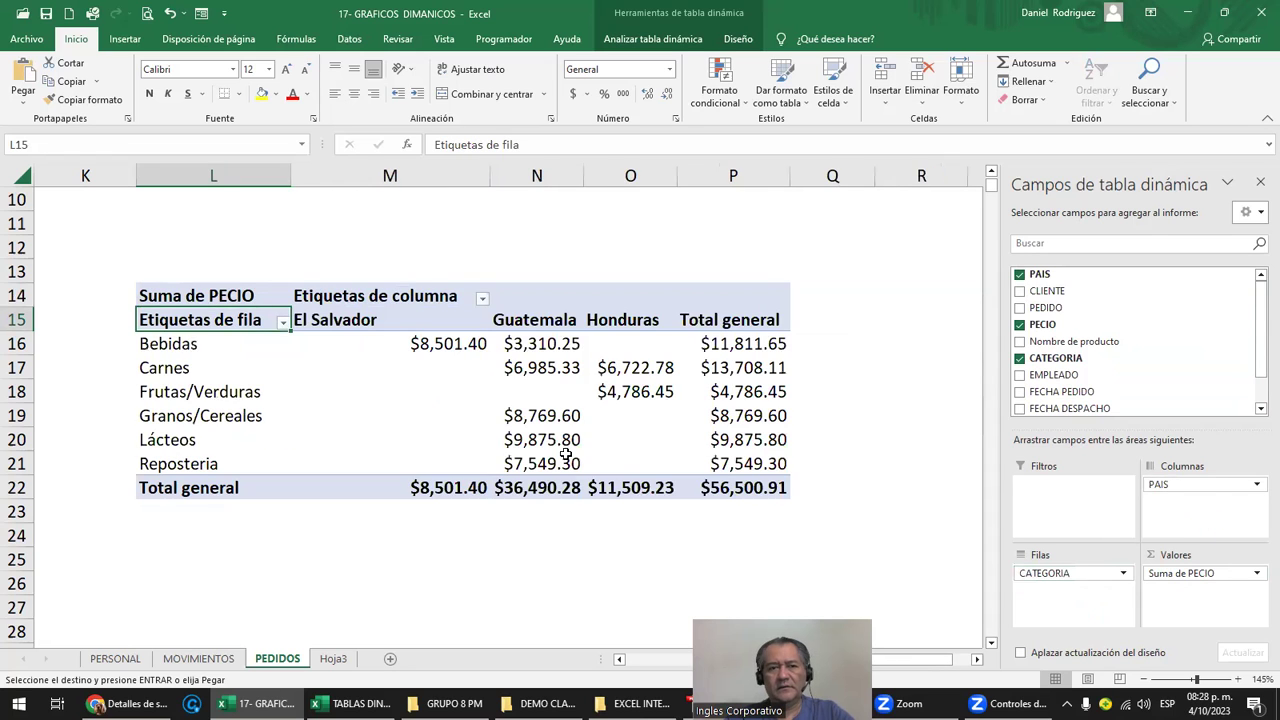
# Select the Bebidas–Reposteria labels and country columns to review the reshaped pivot
pyautogui.moveTo(185, 346); pyautogui.dragTo(202, 459)
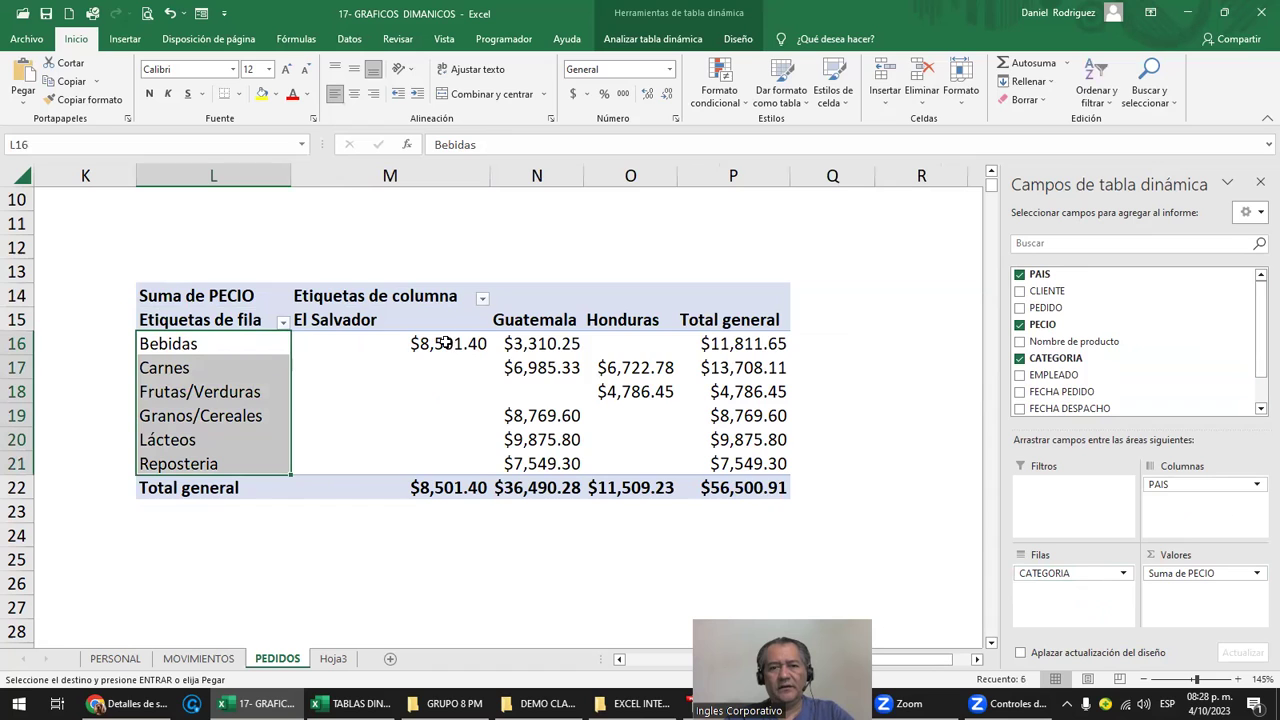
pyautogui.moveTo(360, 326)
pyautogui.mouseDown()
pyautogui.moveTo(649, 497)
pyautogui.moveTo(724, 488)
pyautogui.mouseUp()
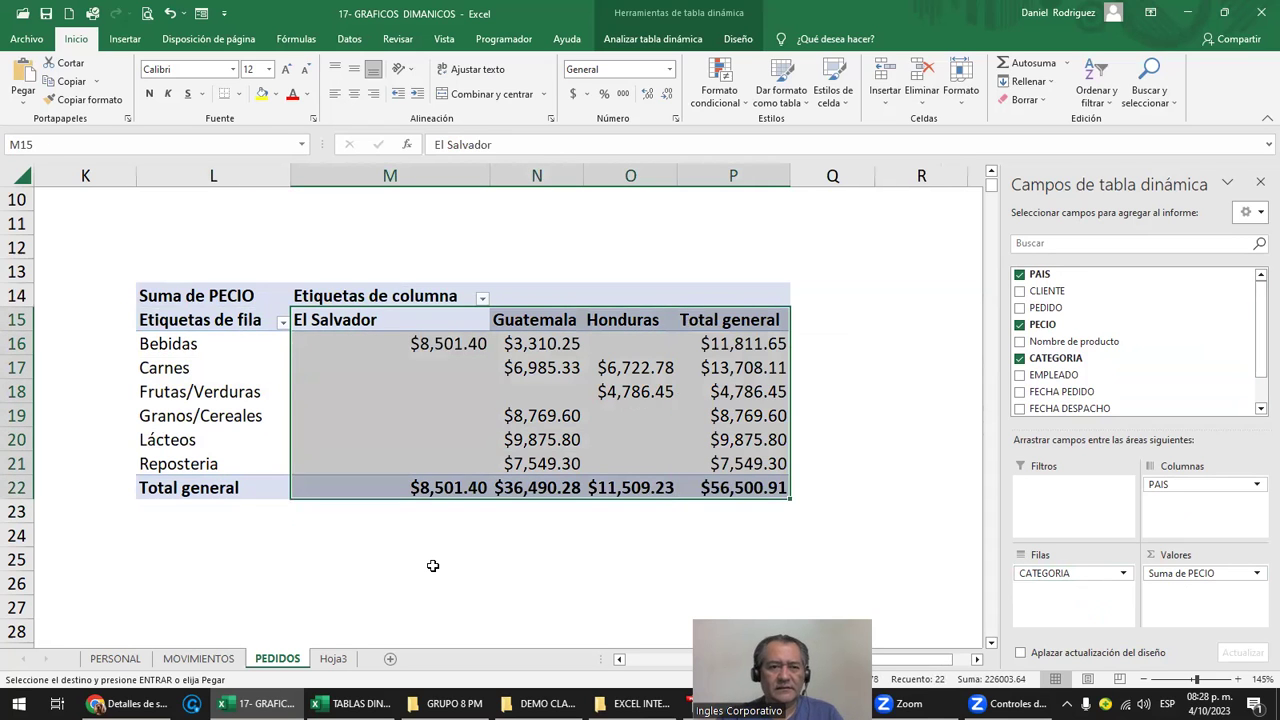
pyautogui.click(319, 603)
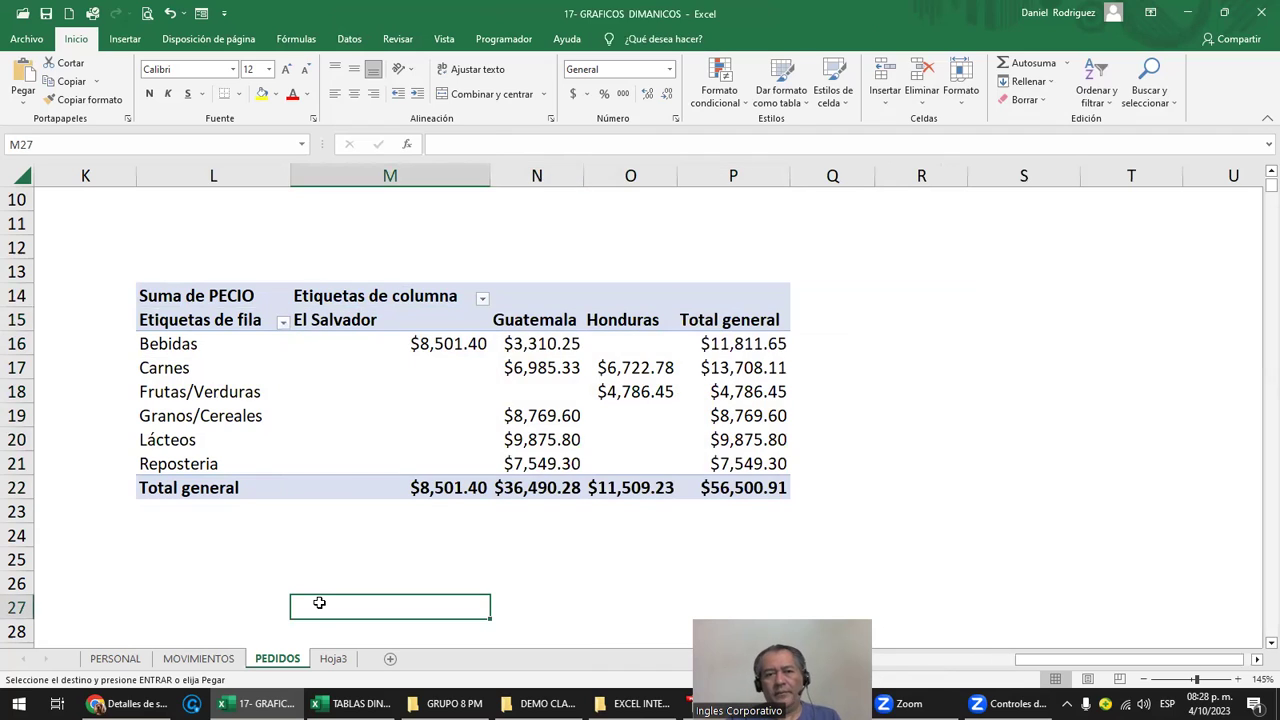
pyautogui.click(407, 344)
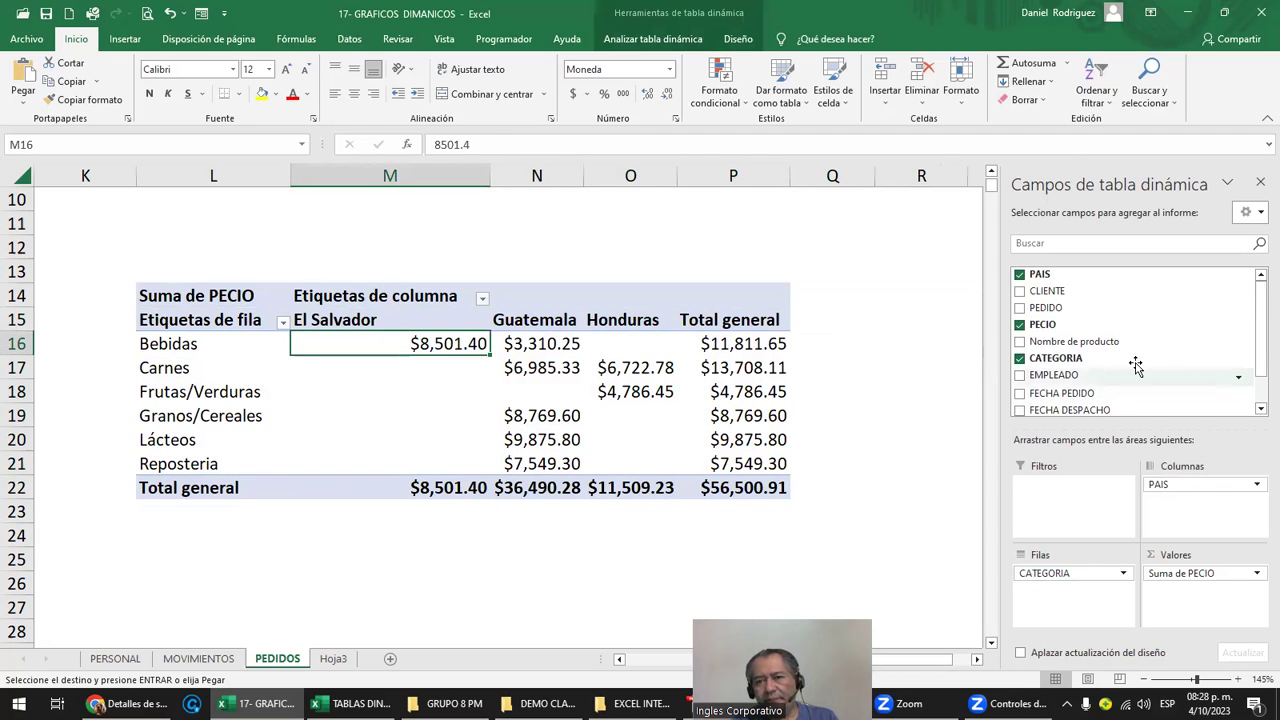
pyautogui.scroll(-1, 1200, 340)
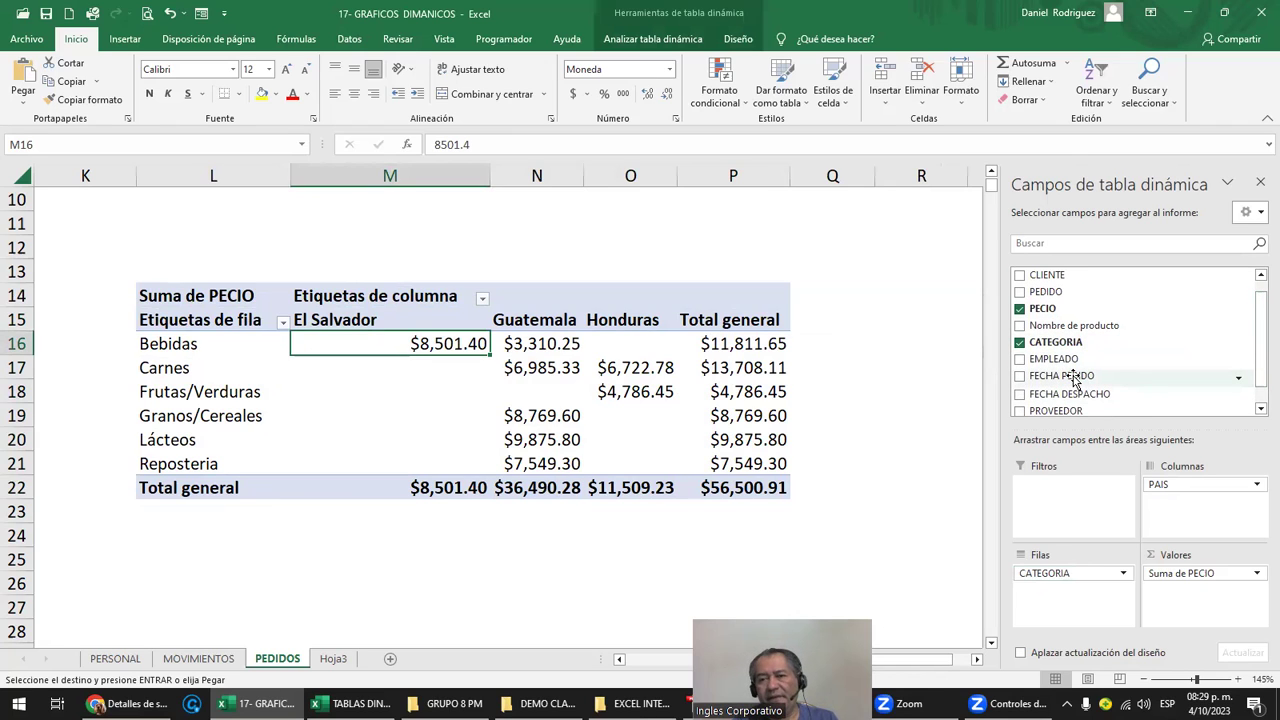
# Add FECHA PEDIDO to the pivot rows, expand Bebidas 2021 to months, then collapse it
pyautogui.moveTo(1075, 378); pyautogui.dragTo(1085, 590)
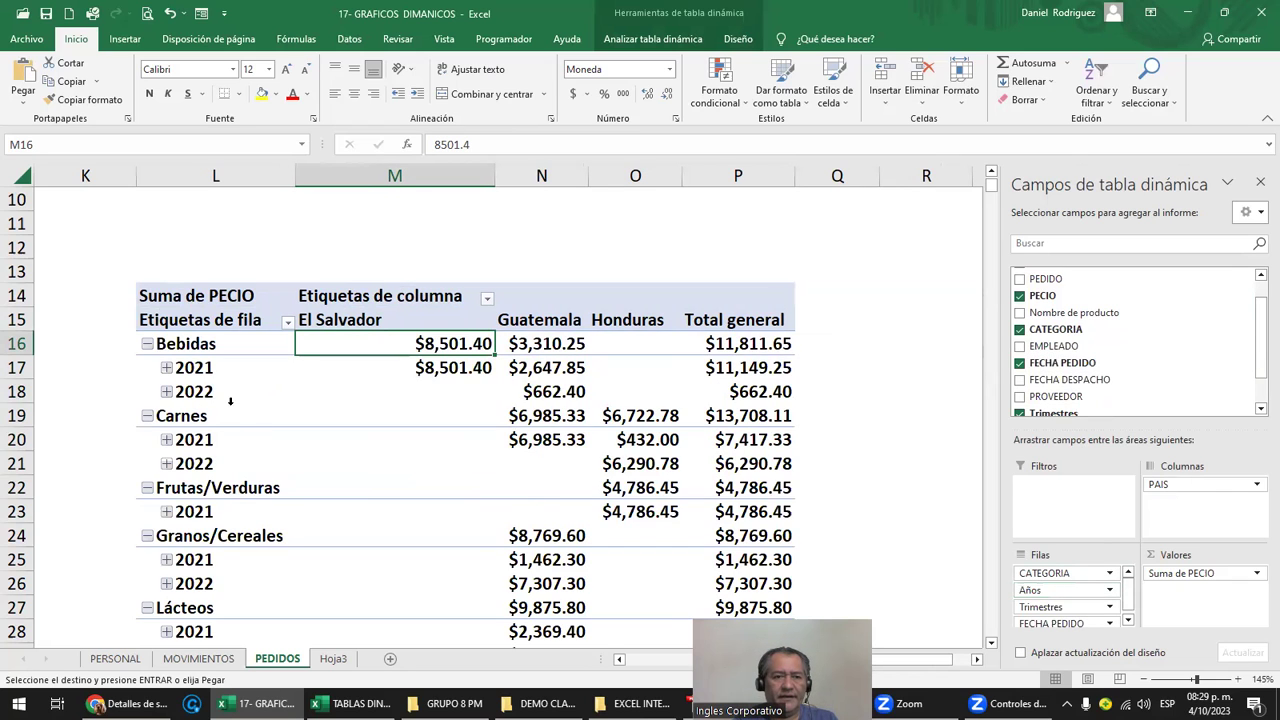
pyautogui.click(166, 368)
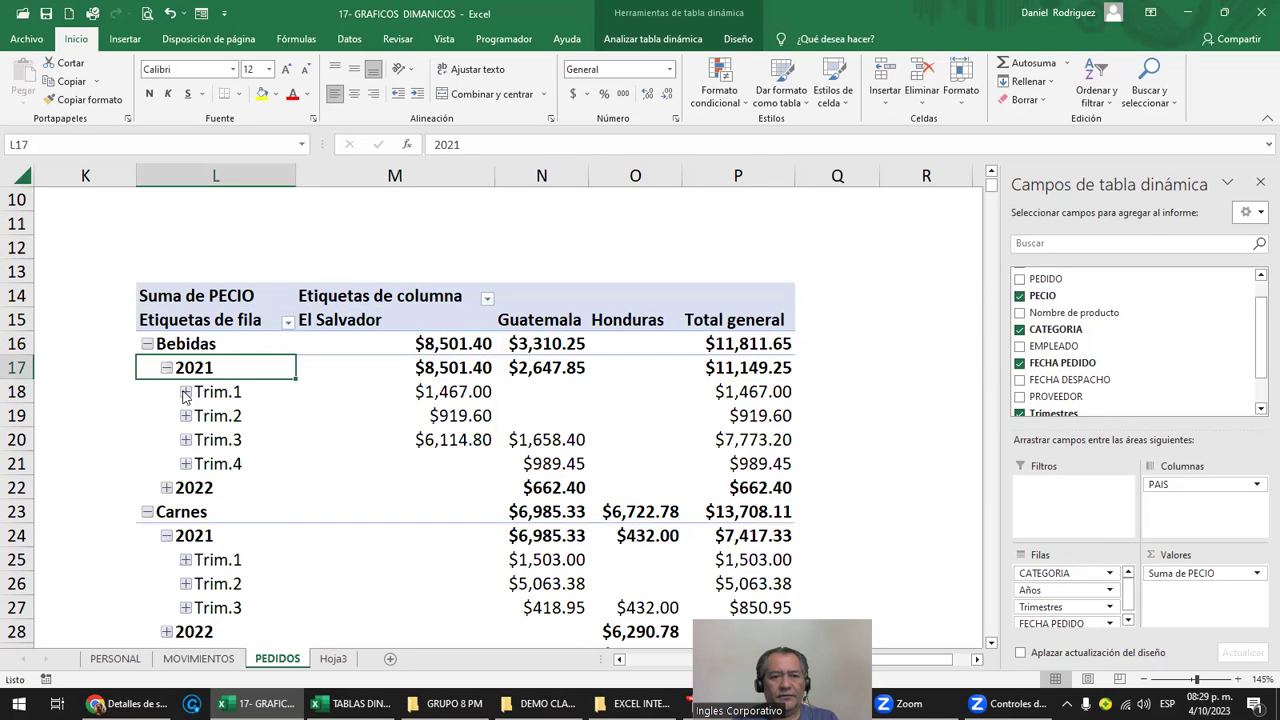
pyautogui.click(185, 392)
pyautogui.moveTo(186, 370); pyautogui.dragTo(246, 455)
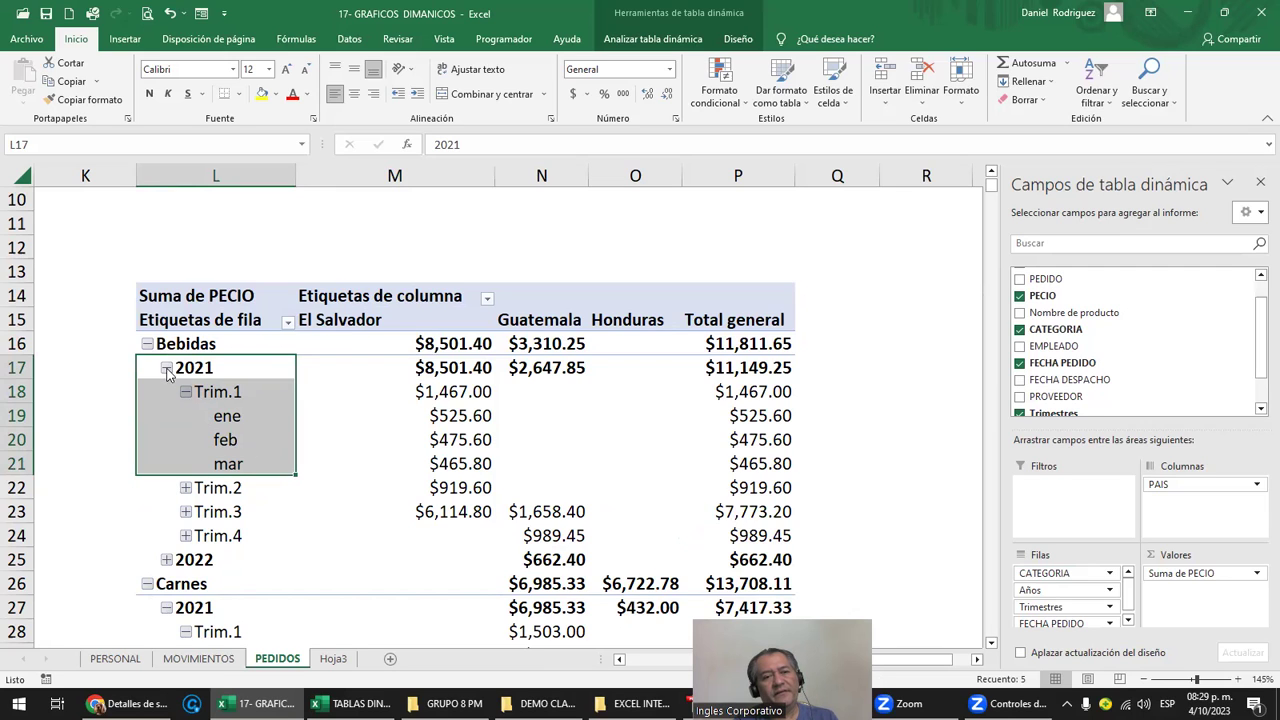
pyautogui.click(167, 369)
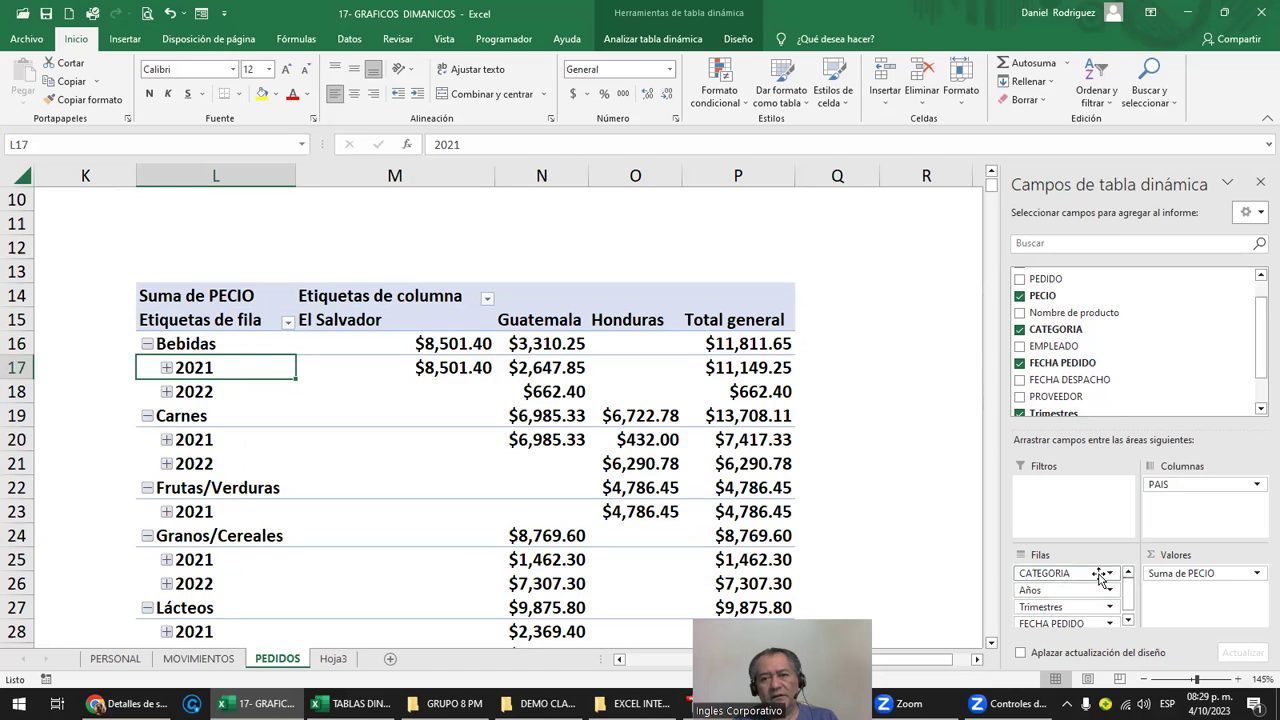
# Remove Años, Trimestres and FECHA PEDIDO from Filas, then select the value cells M16:P22
pyautogui.scroll(-1, 1108, 577)
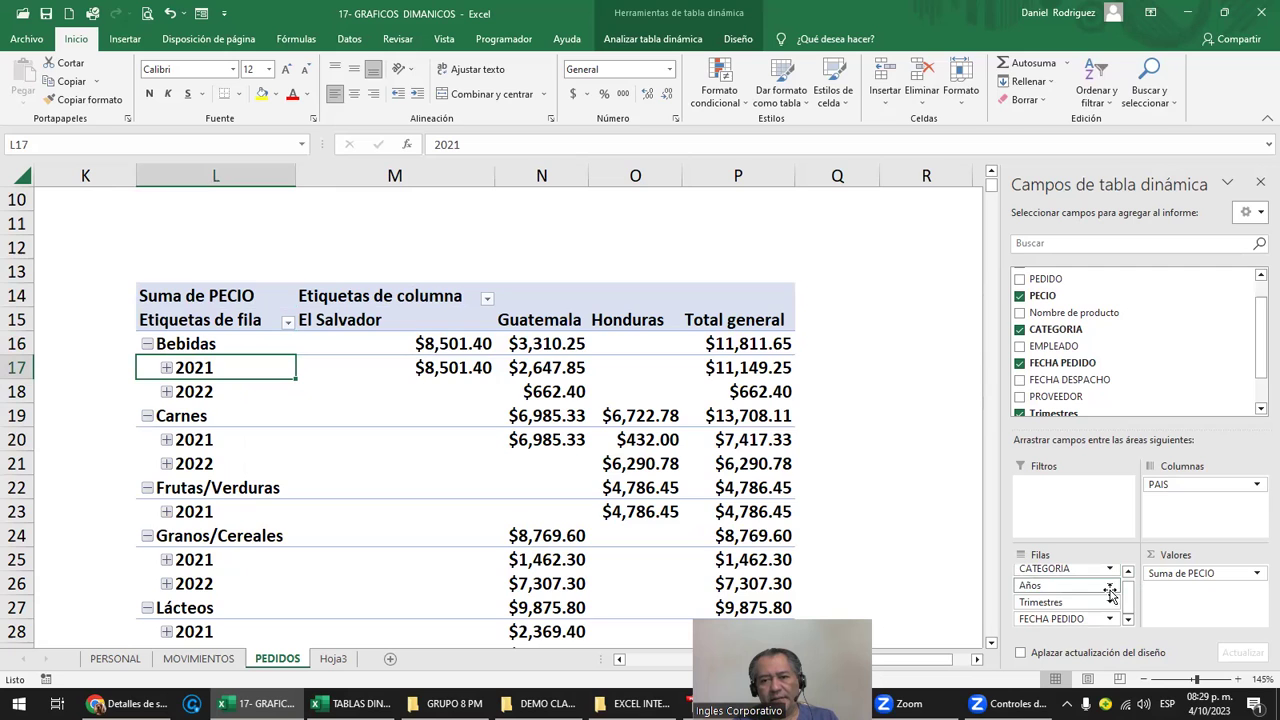
pyautogui.moveTo(1100, 588); pyautogui.dragTo(1160, 400)
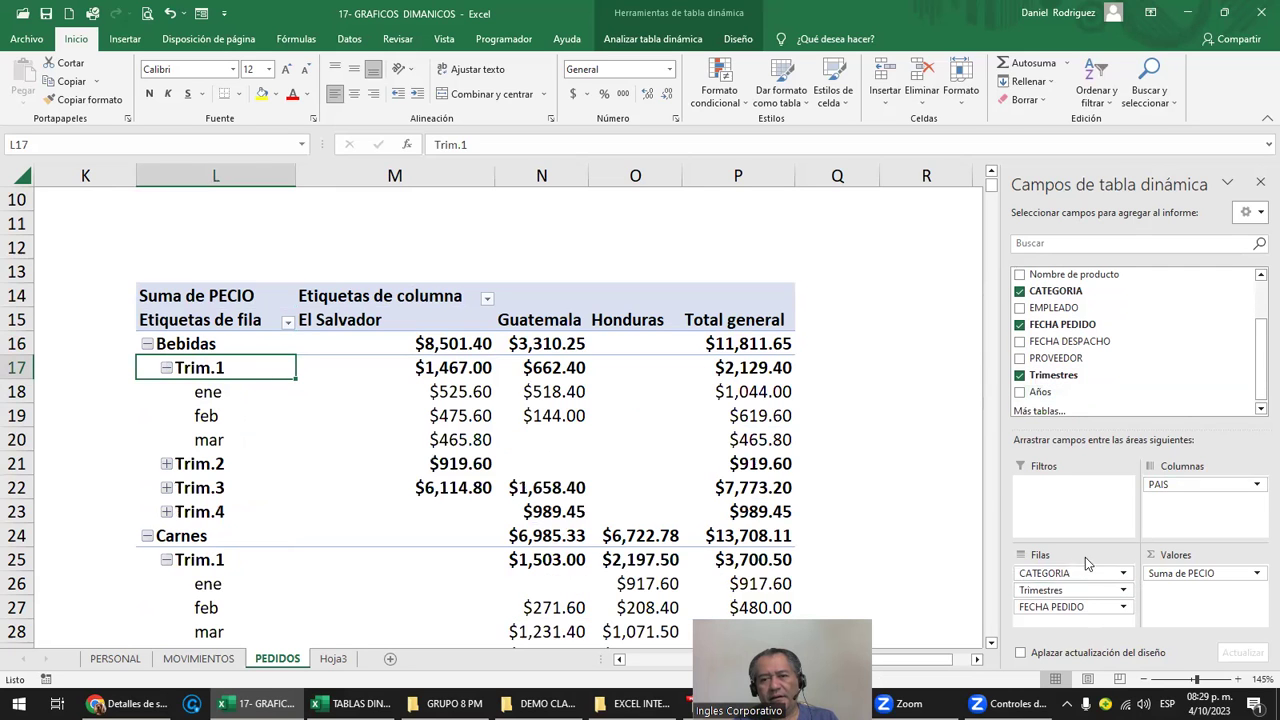
pyautogui.moveTo(1078, 590); pyautogui.dragTo(1152, 418)
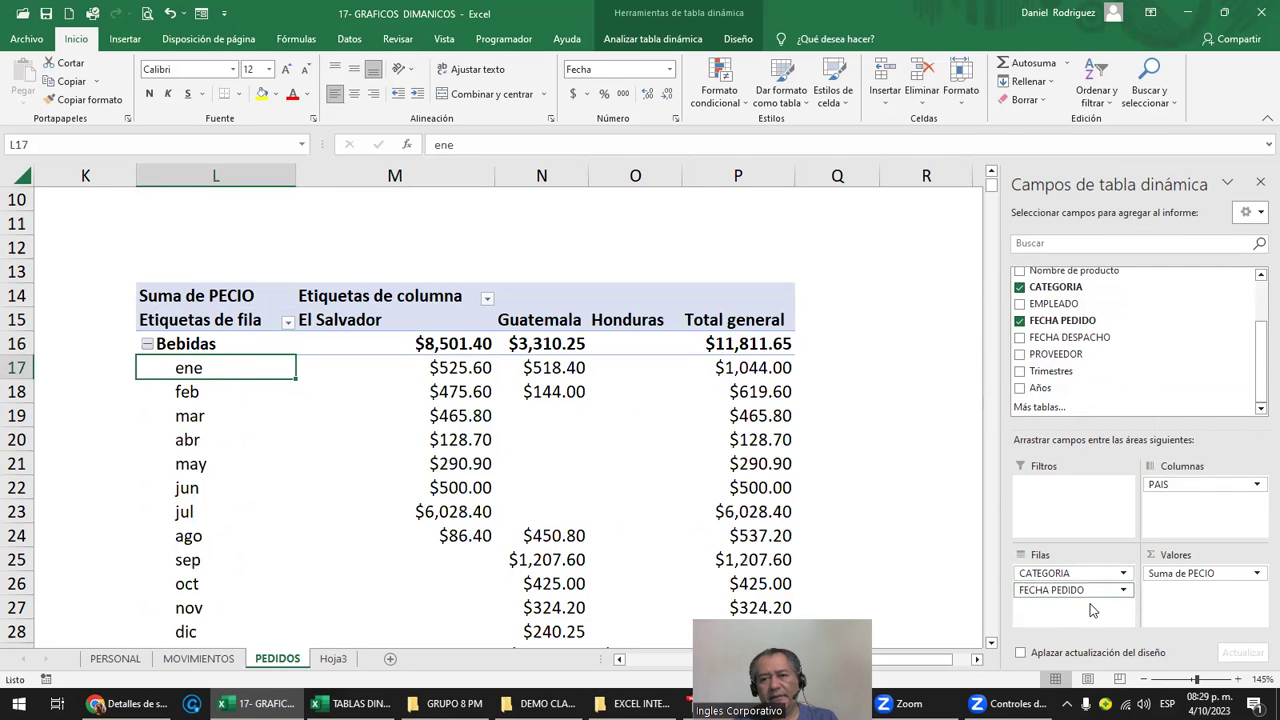
pyautogui.moveTo(1080, 590); pyautogui.dragTo(1153, 370)
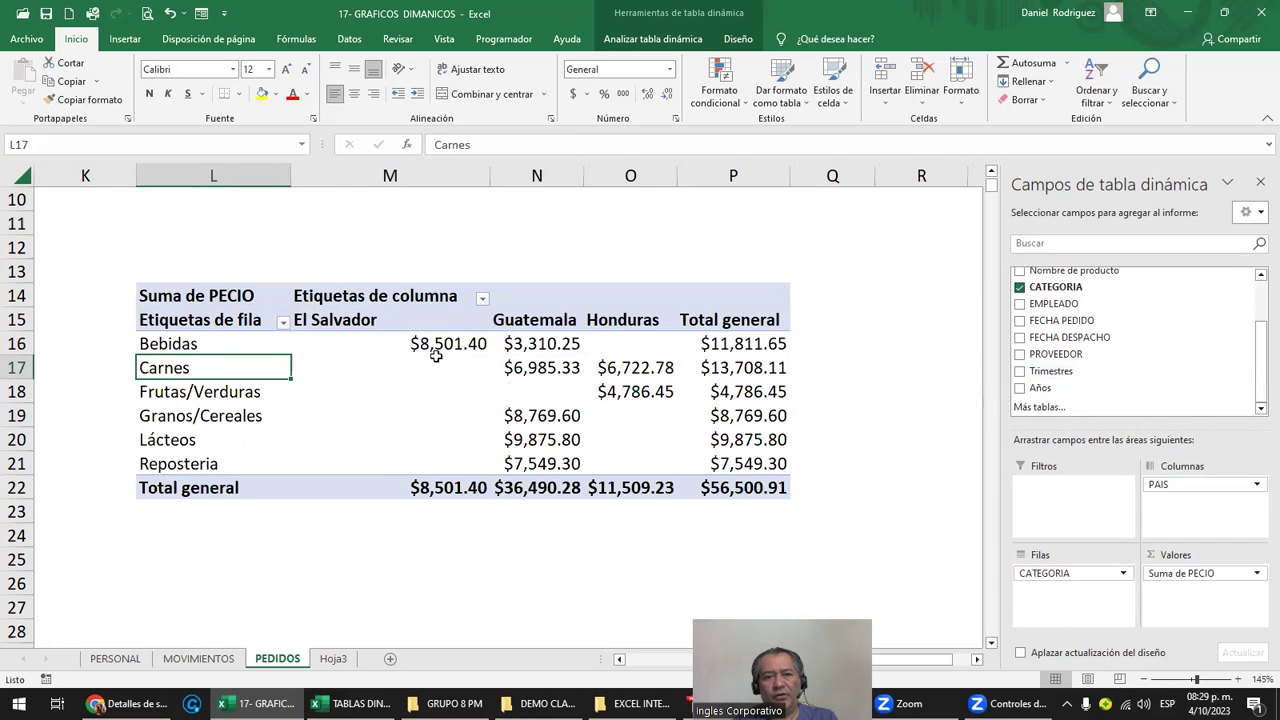
pyautogui.moveTo(370, 343); pyautogui.dragTo(780, 490)
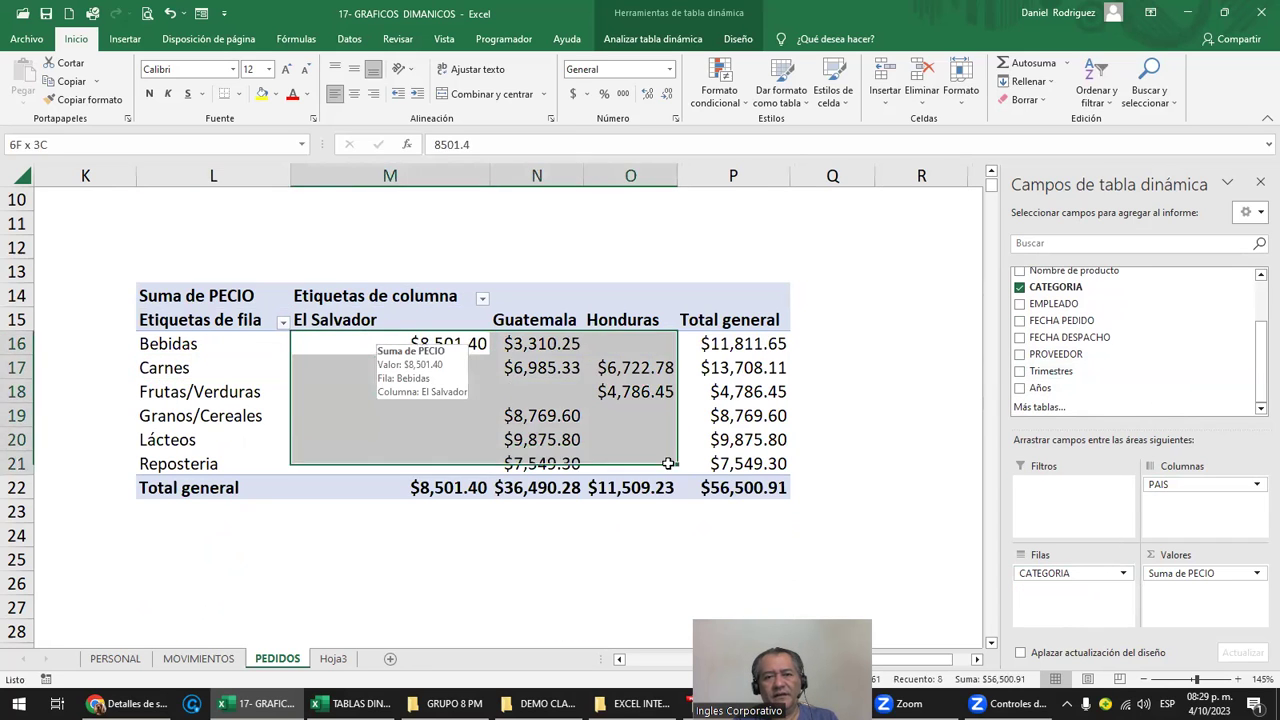
# Center-align the pivot's money values in M16:P22
pyautogui.click(354, 93)
pyautogui.click(550, 233)
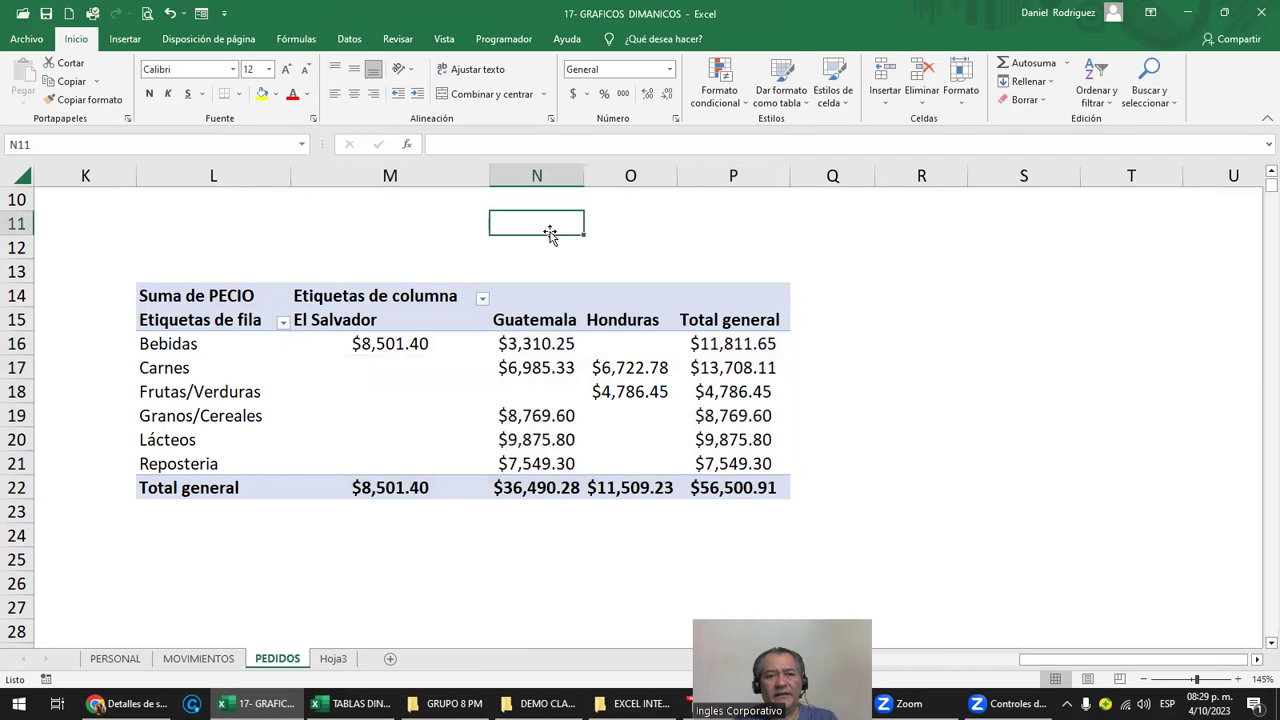
pyautogui.click(240, 554)
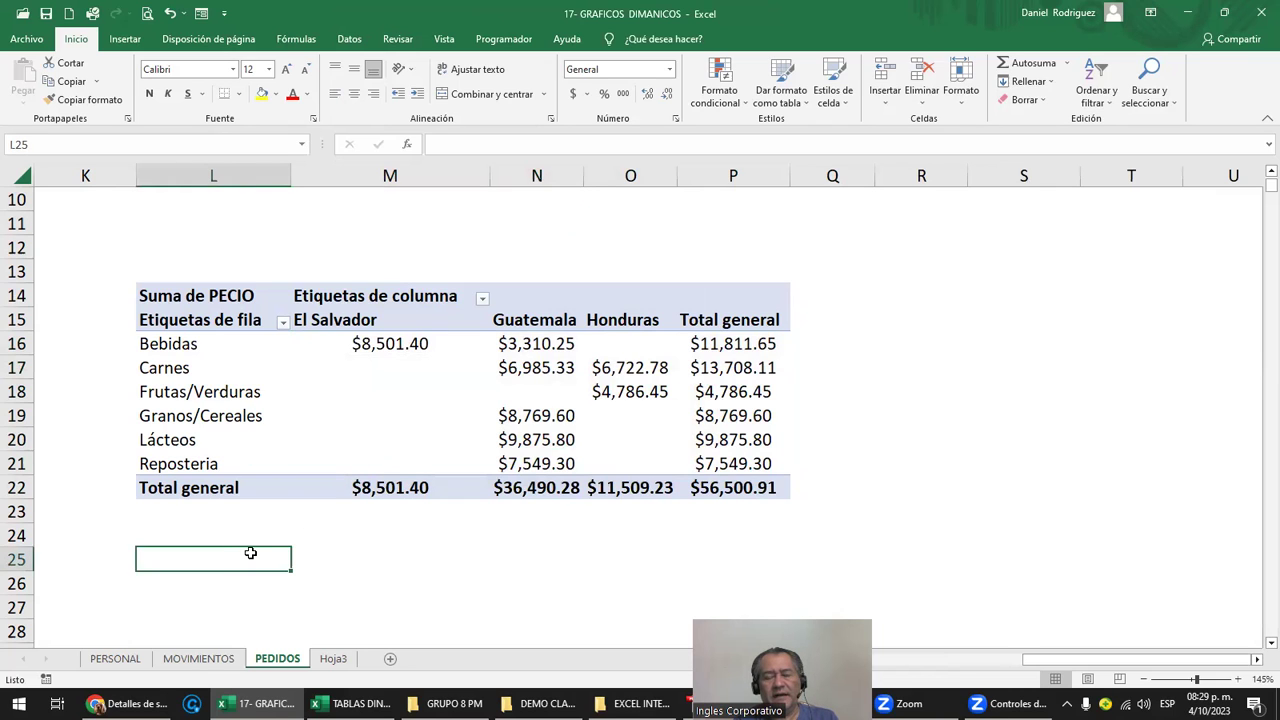
pyautogui.scroll(2, 250, 553)
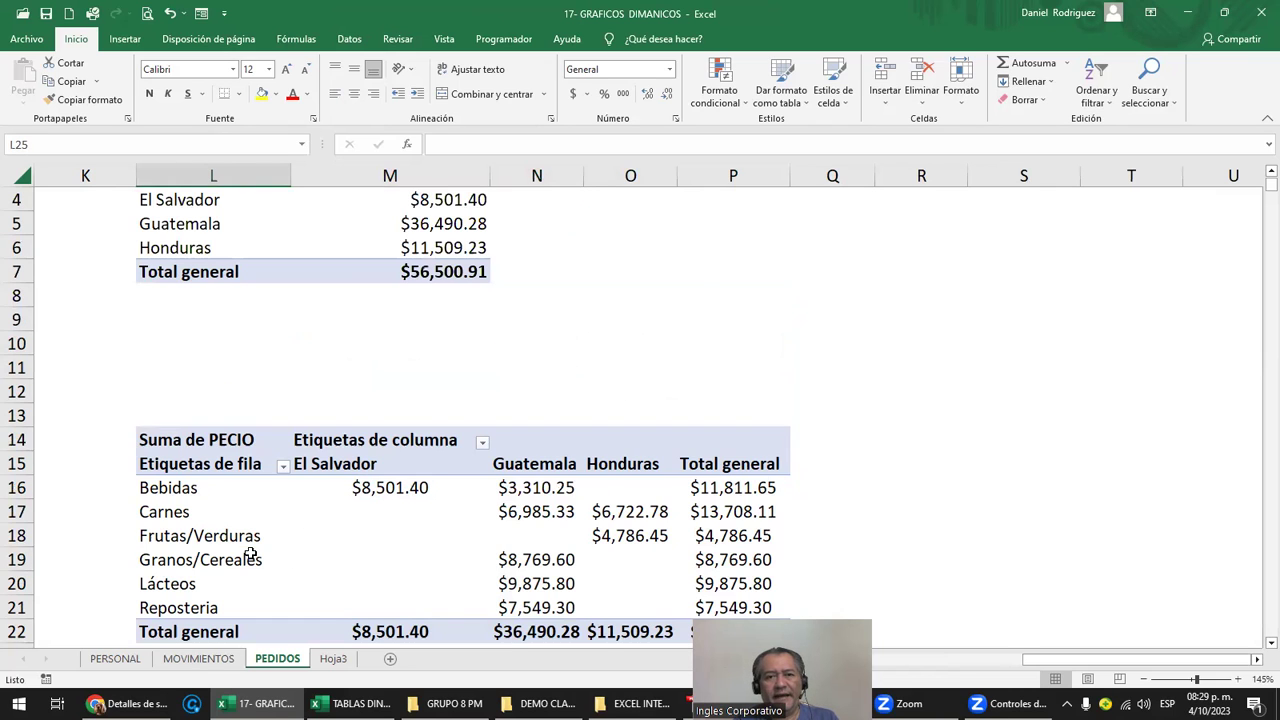
pyautogui.click(884, 446)
pyautogui.scroll(-1, 903, 470)
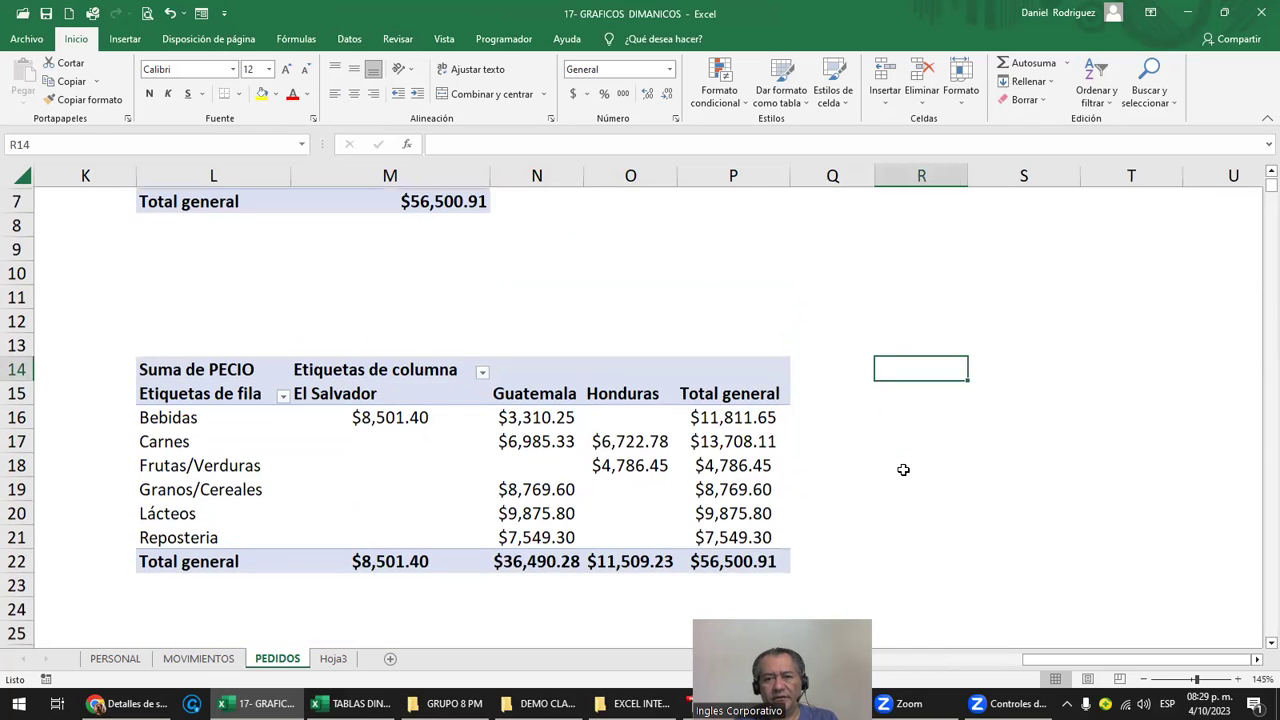
pyautogui.scroll(-1, 903, 470)
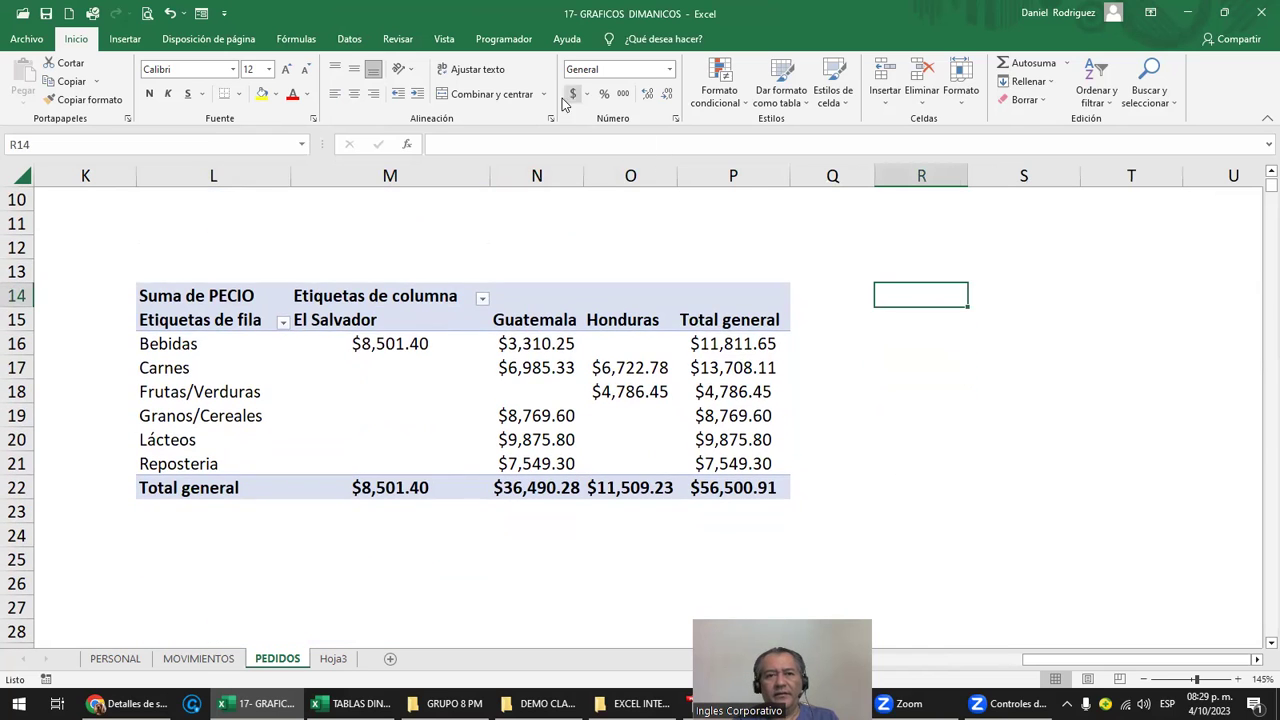
# Bring up the Insertar Segmentación de datos field list for the copied pivot
pyautogui.click(521, 301)
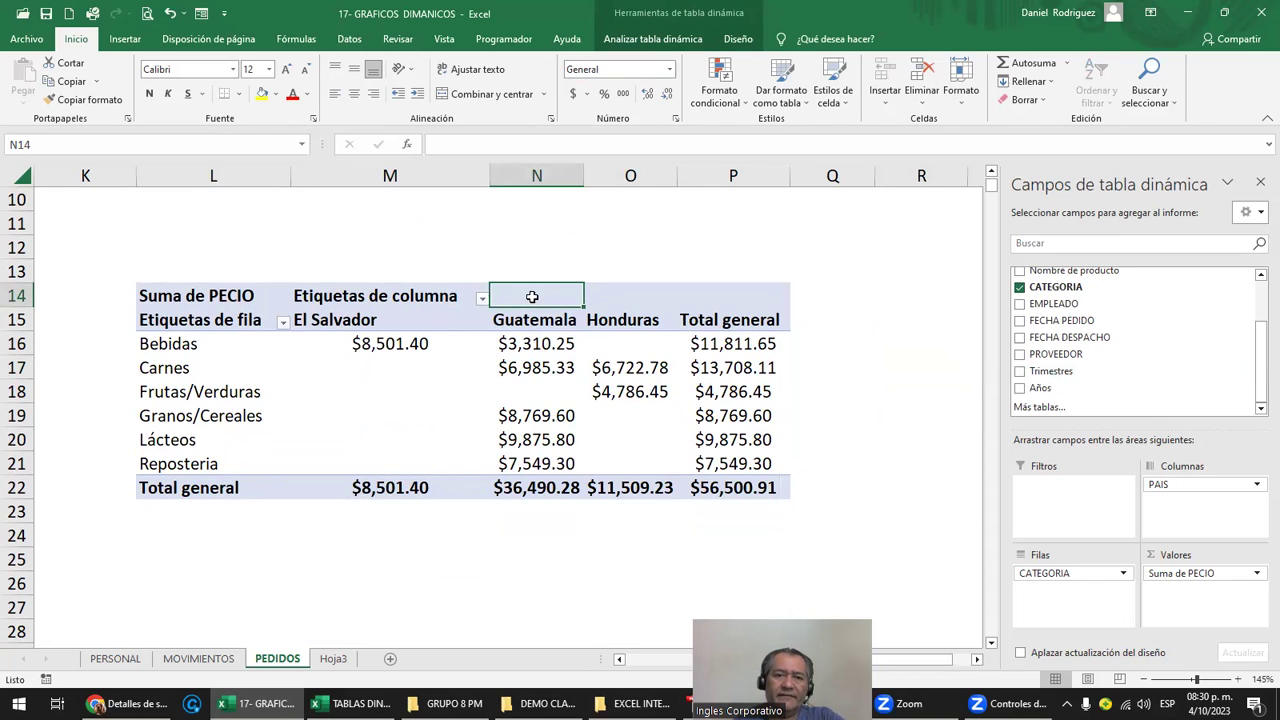
pyautogui.click(637, 37)
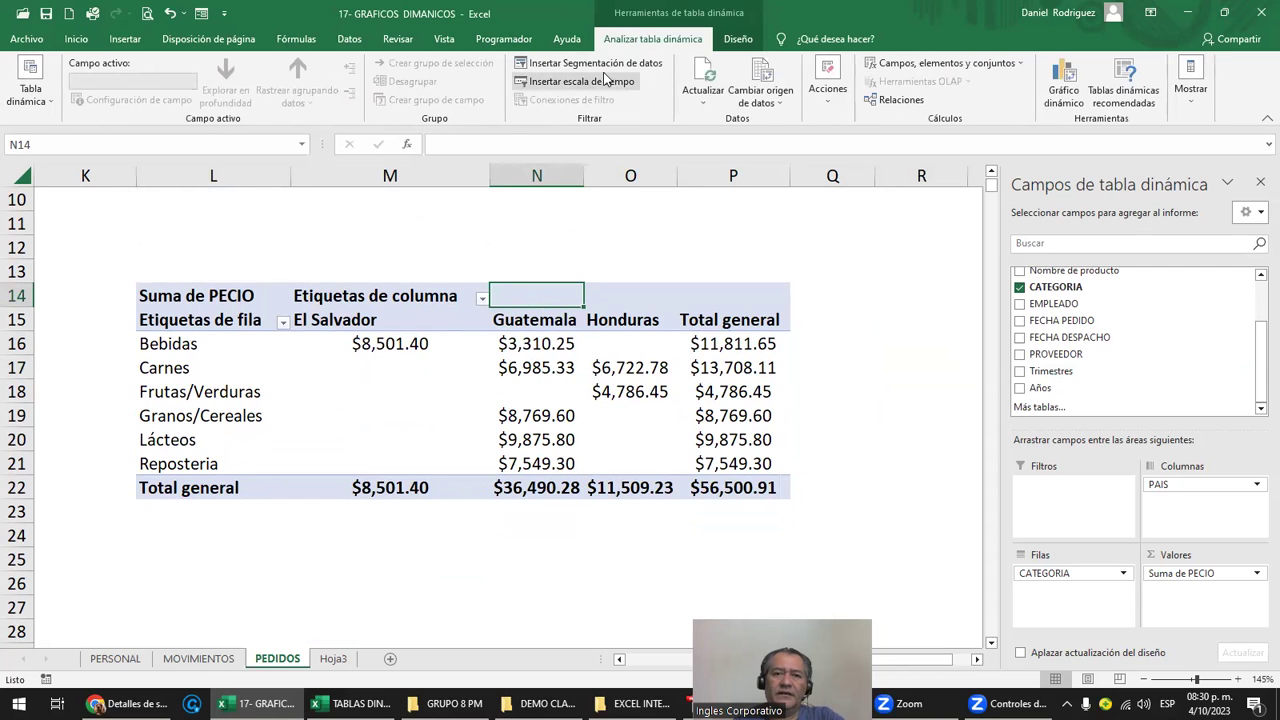
pyautogui.click(605, 66)
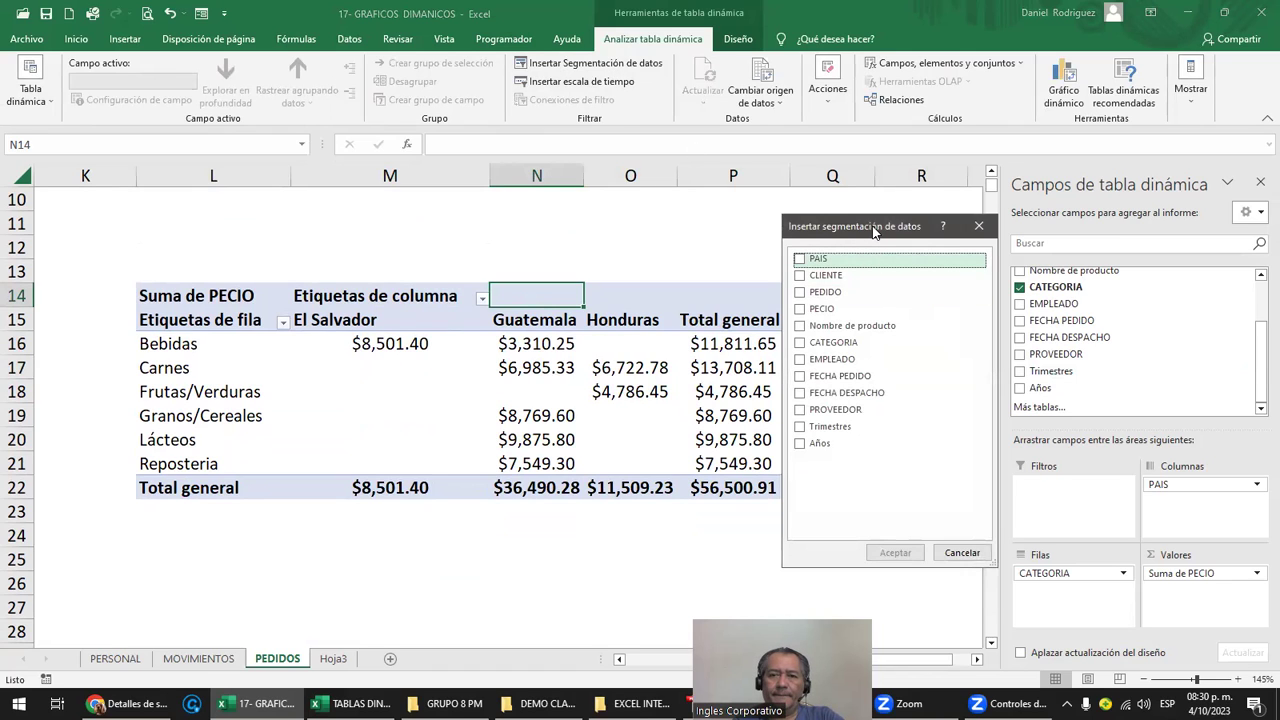
# Dismiss the slicer field list, hide the fields pane and select the Total general header cell
pyautogui.moveTo(873, 228); pyautogui.dragTo(736, 226)
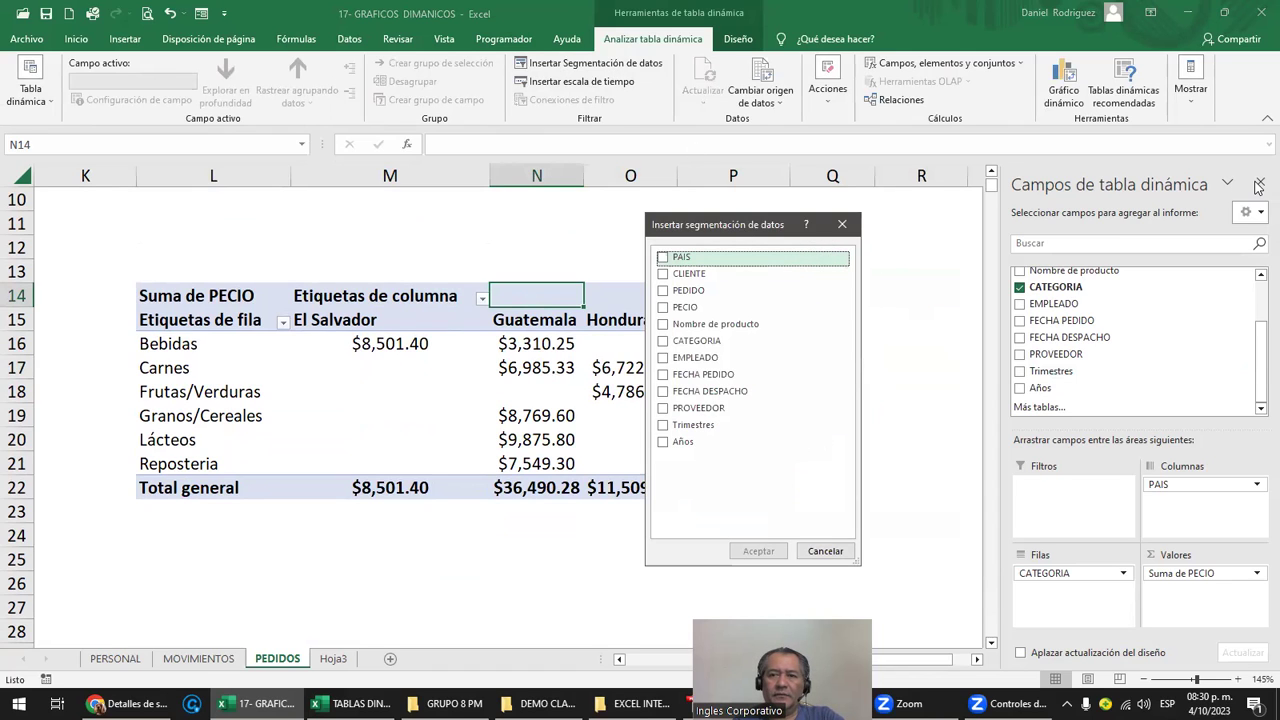
pyautogui.click(842, 224)
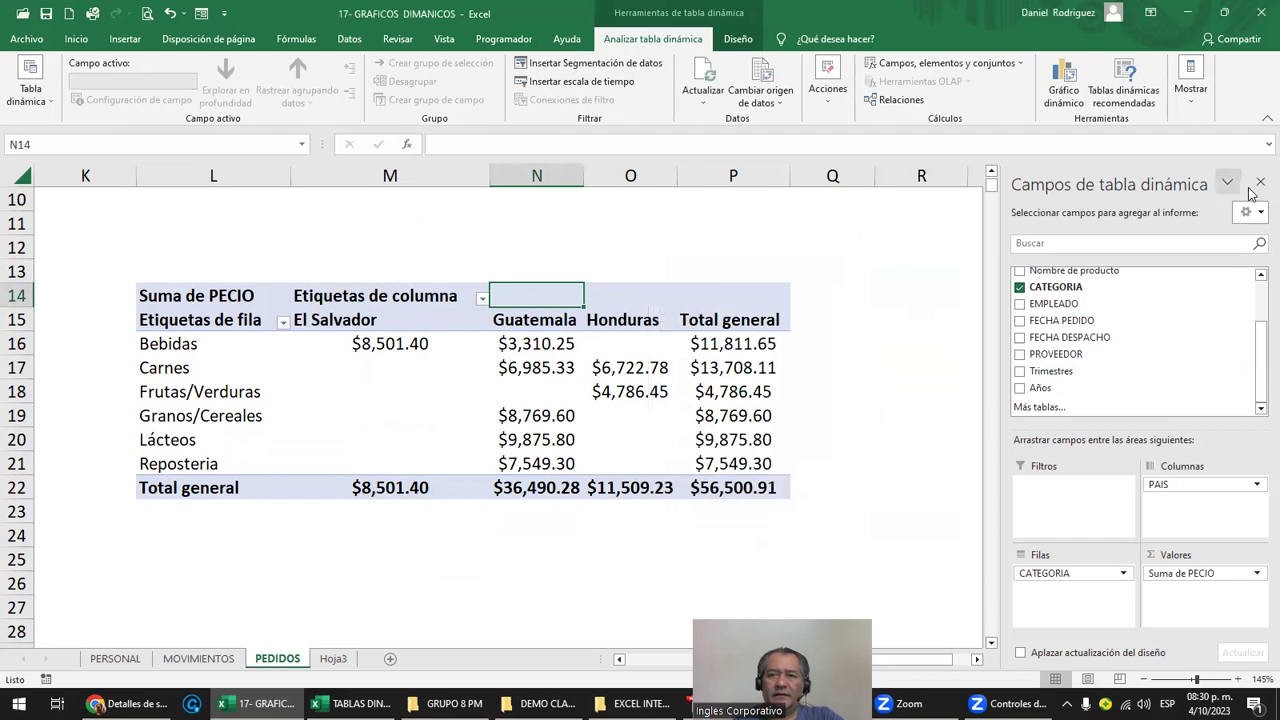
pyautogui.click(1260, 182)
pyautogui.click(931, 293)
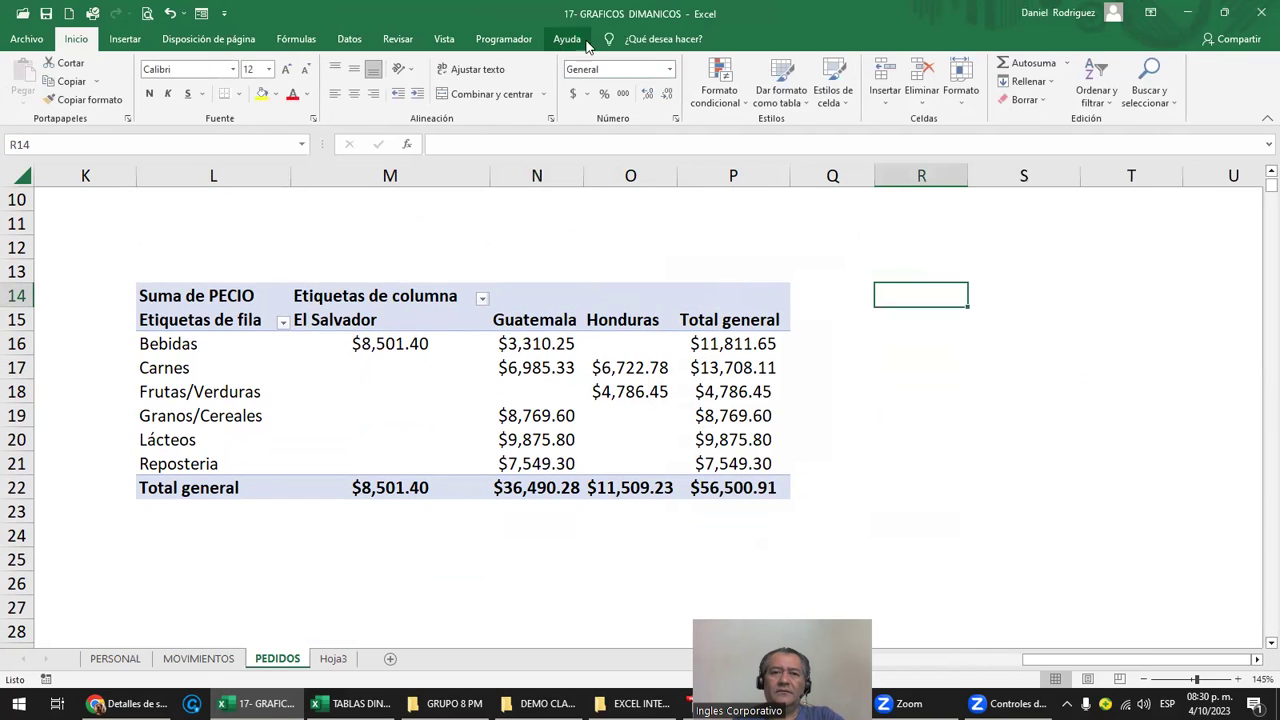
pyautogui.click(688, 298)
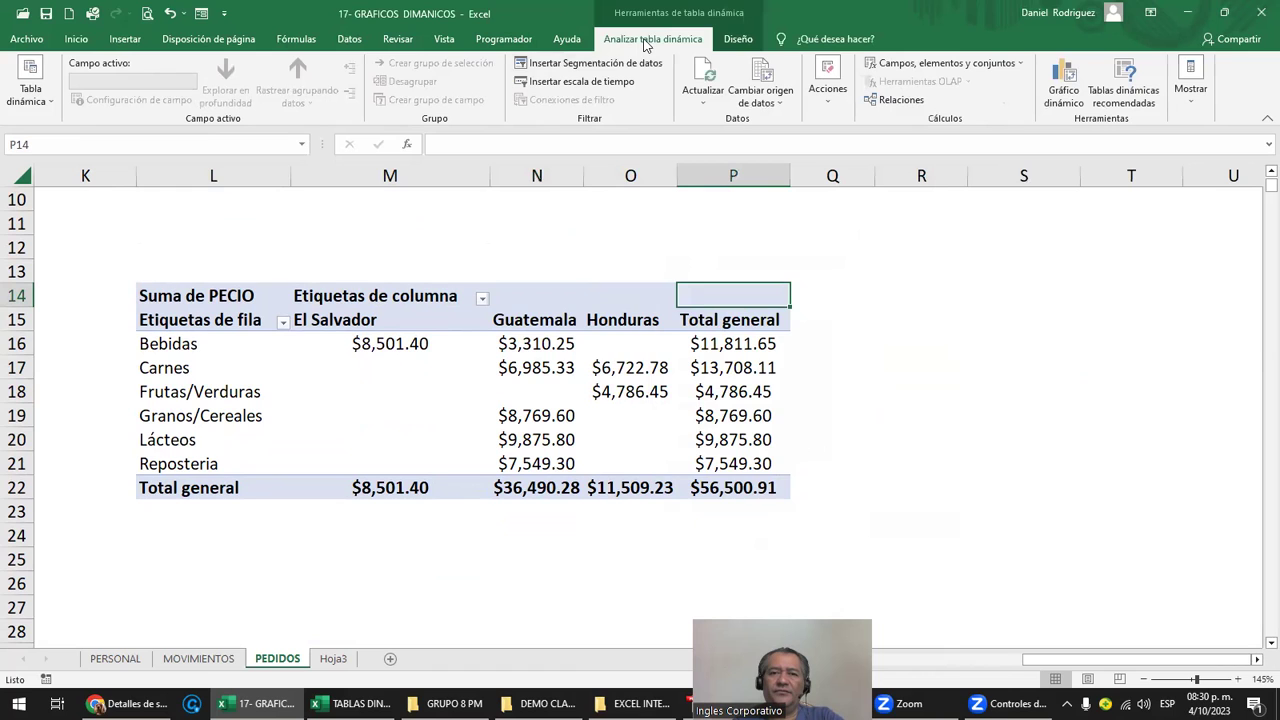
# Create slicers for FECHA PEDIDO and PAIS from the Insertar segmentación de datos list
pyautogui.click(588, 63)
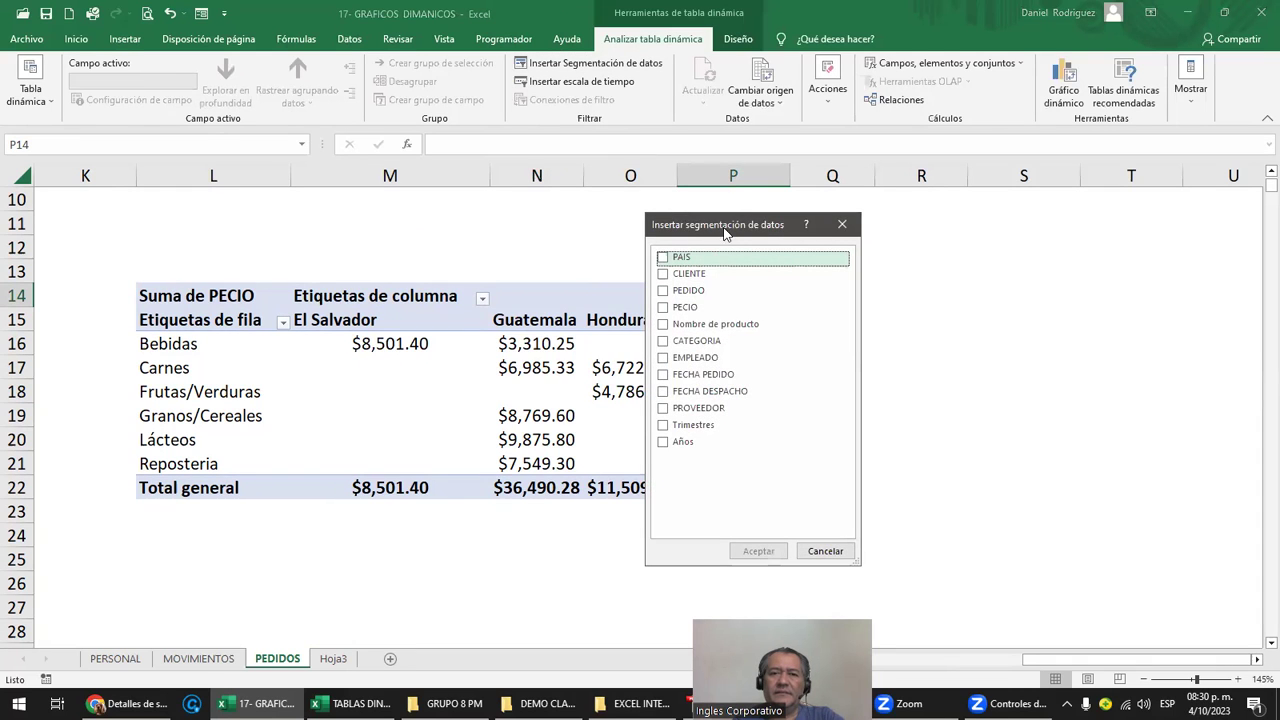
pyautogui.moveTo(707, 233); pyautogui.dragTo(545, 255)
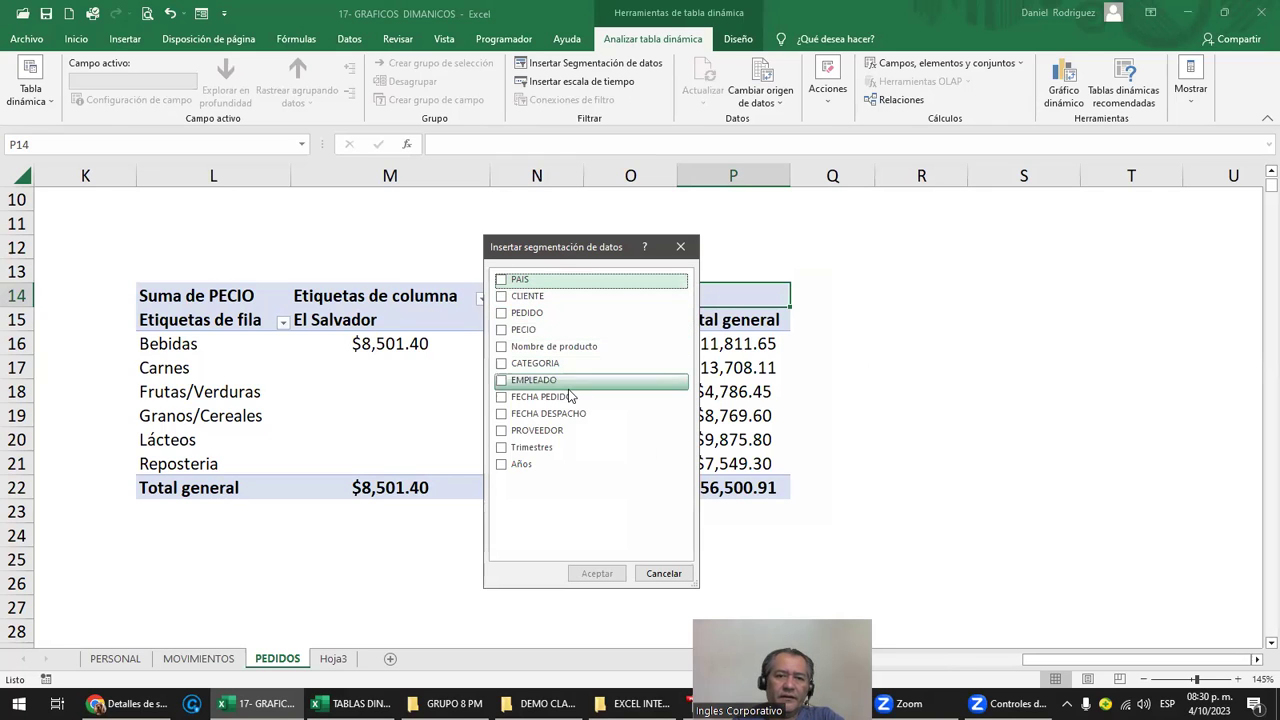
pyautogui.click(503, 398)
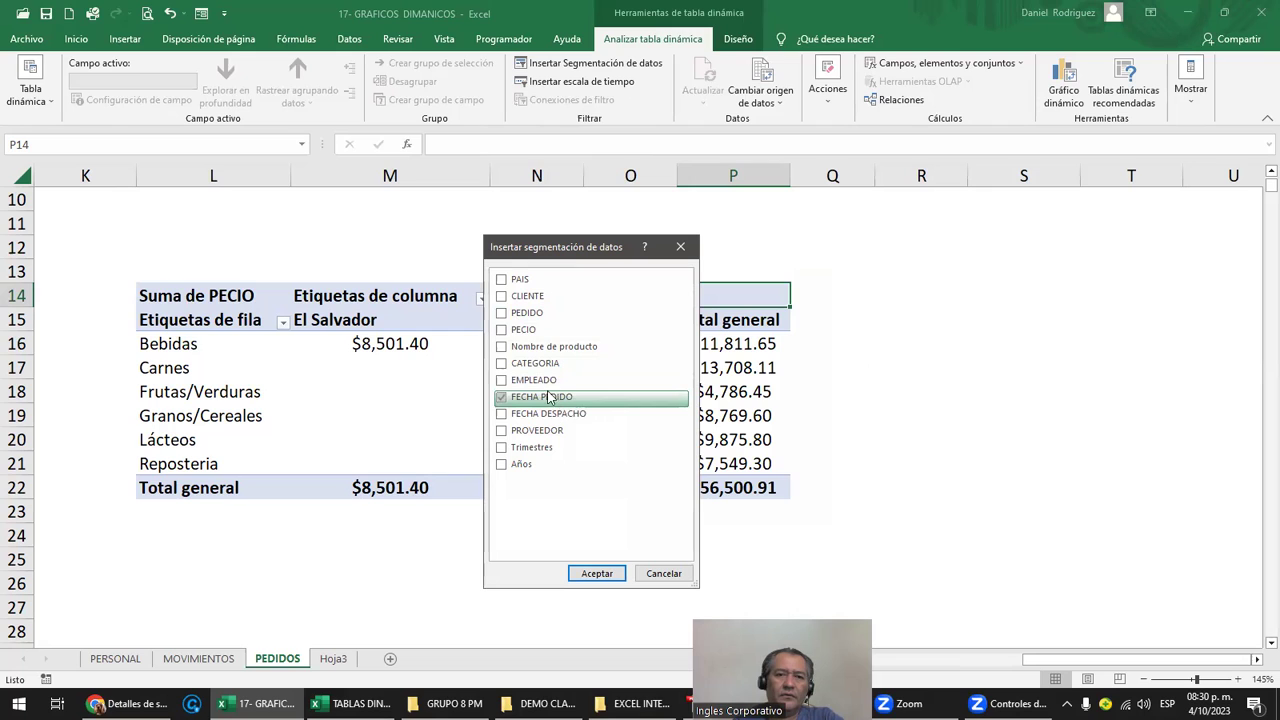
pyautogui.click(502, 280)
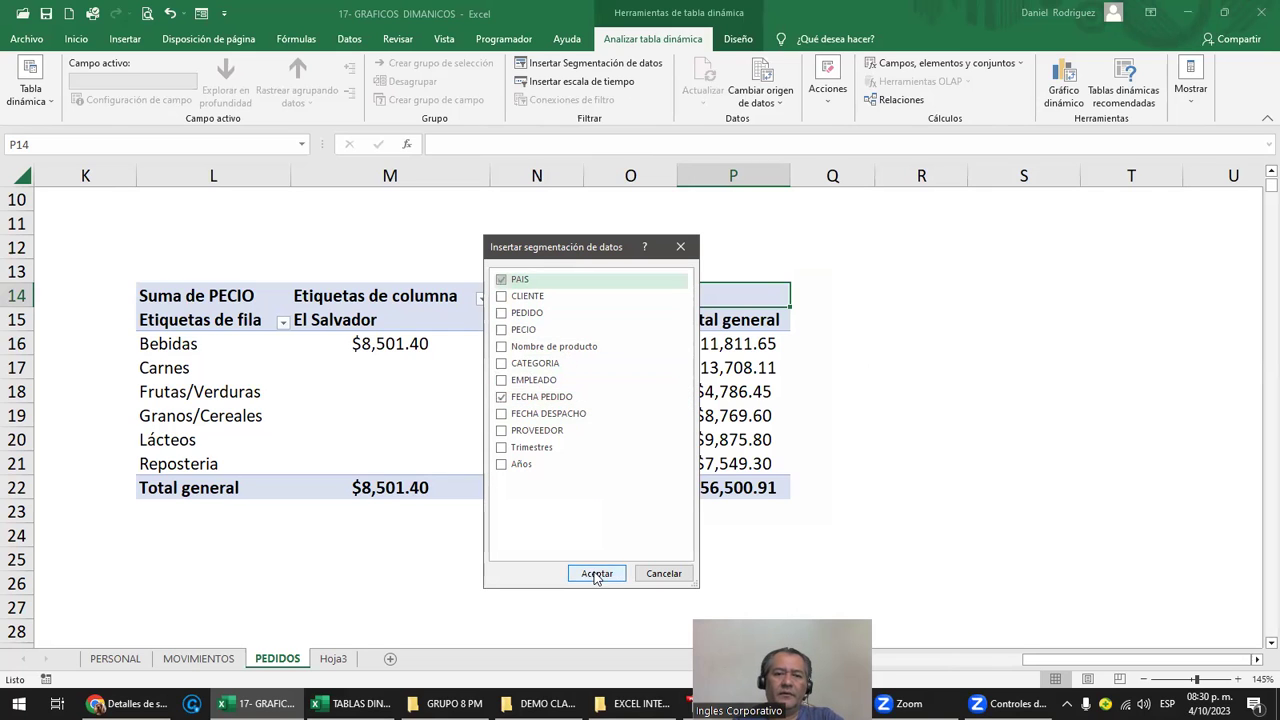
pyautogui.click(596, 574)
# Place the PAIS and FECHA PEDIDO slicers side by side right of the table, PAIS shortened to three countries
pyautogui.moveTo(685, 328)
pyautogui.mouseDown()
pyautogui.moveTo(905, 304)
pyautogui.moveTo(1032, 398)
pyautogui.mouseUp()
pyautogui.moveTo(665, 265); pyautogui.dragTo(914, 255)
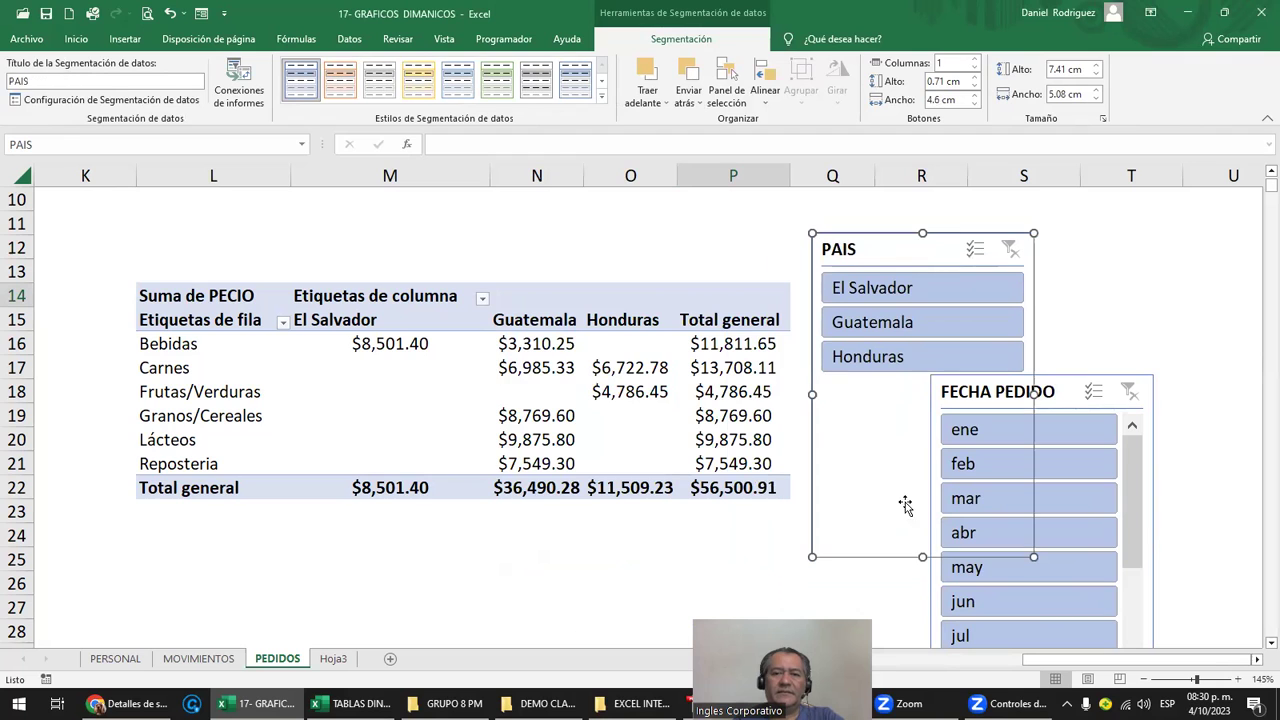
pyautogui.moveTo(922, 557); pyautogui.dragTo(900, 402)
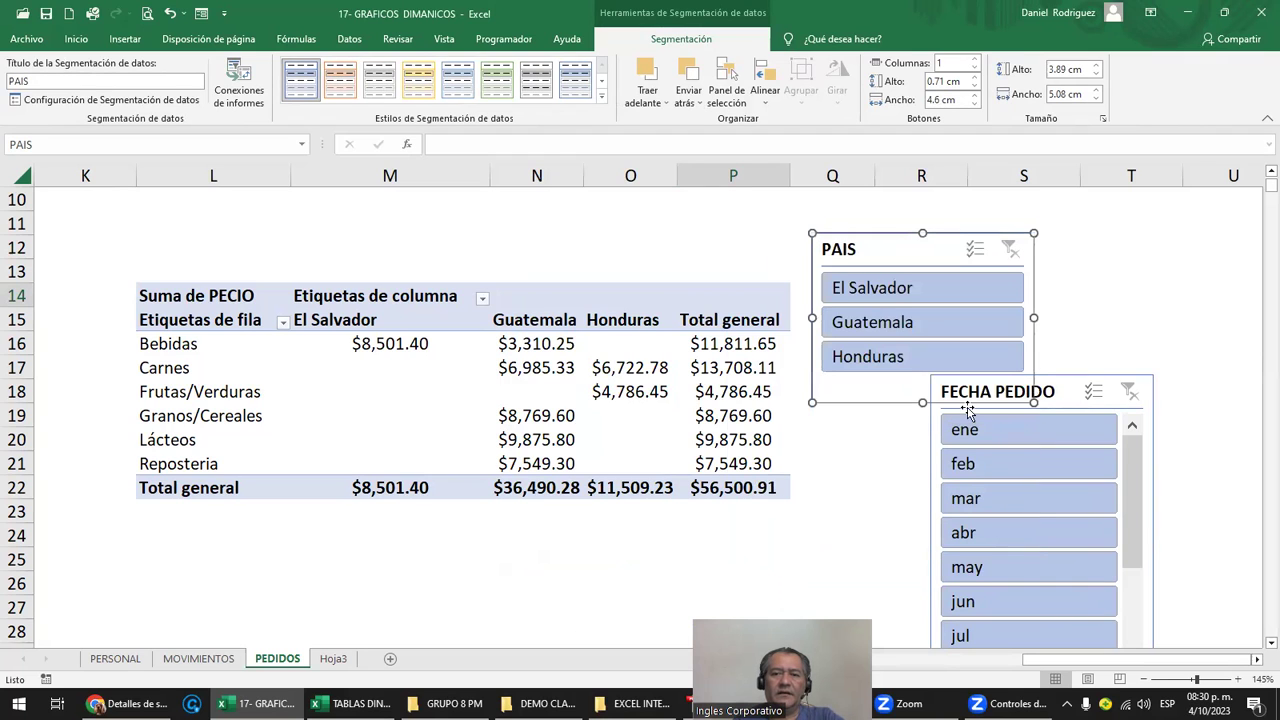
pyautogui.moveTo(1058, 398)
pyautogui.mouseDown()
pyautogui.moveTo(1022, 442)
pyautogui.moveTo(942, 431)
pyautogui.moveTo(1074, 371)
pyautogui.moveTo(1187, 251)
pyautogui.mouseUp()
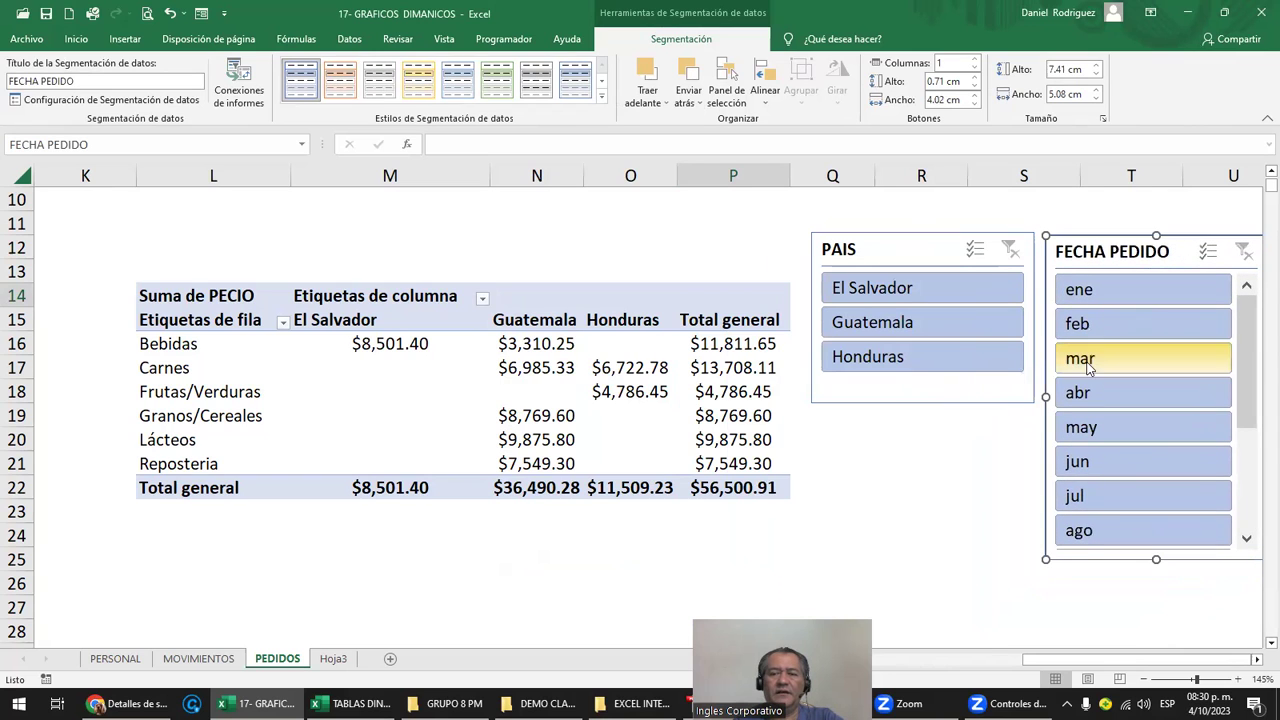
pyautogui.click(935, 466)
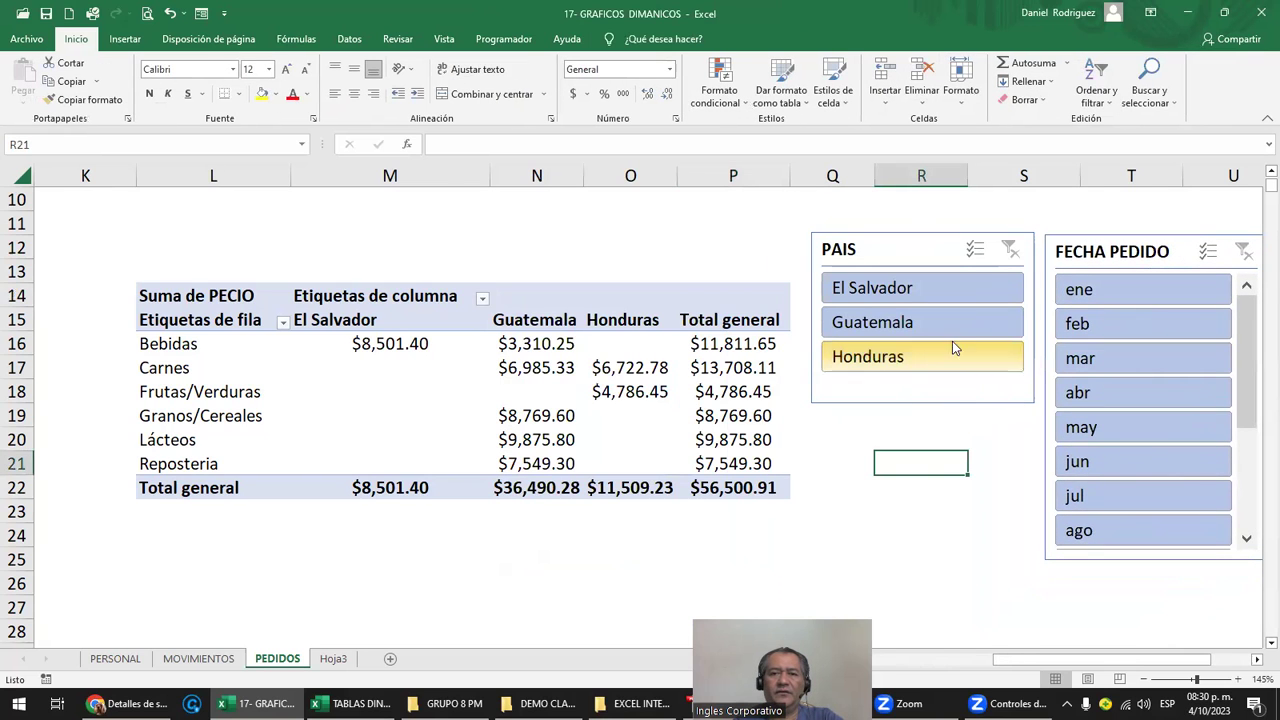
# Test filtering by ene through may and El Salvador, then clear both slicer filters
pyautogui.click(1087, 295)
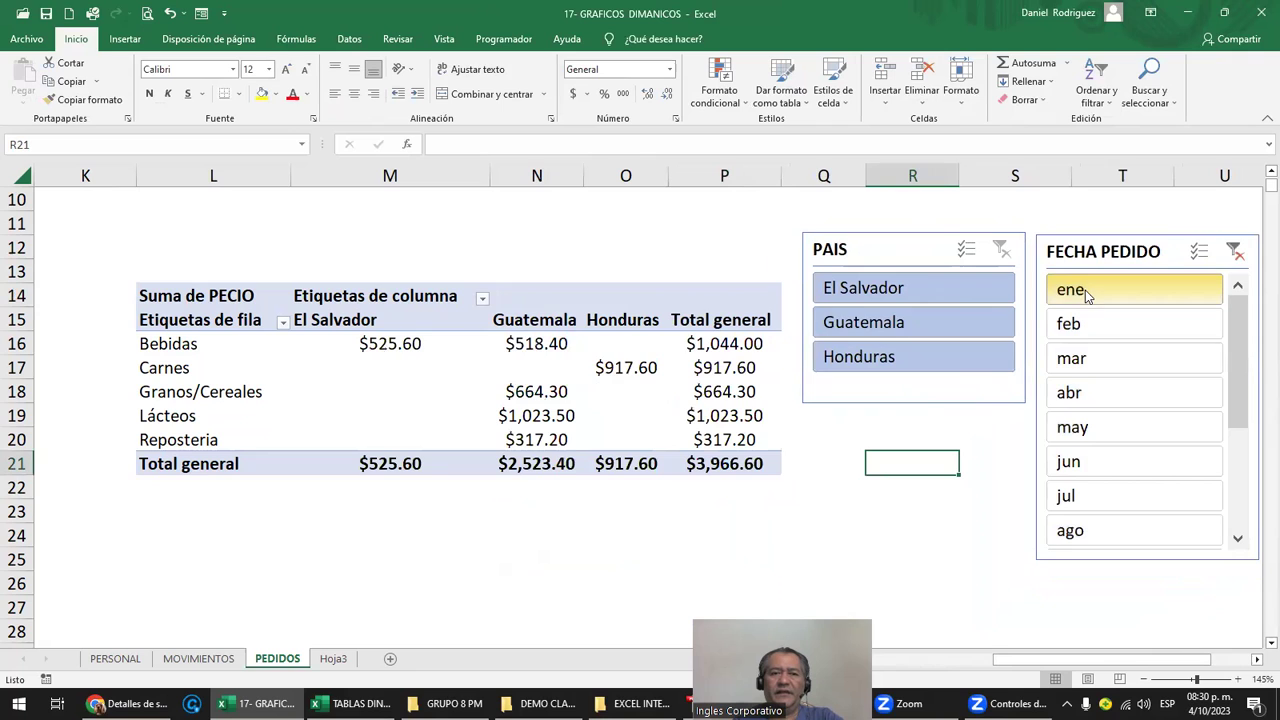
pyautogui.click(1100, 325)
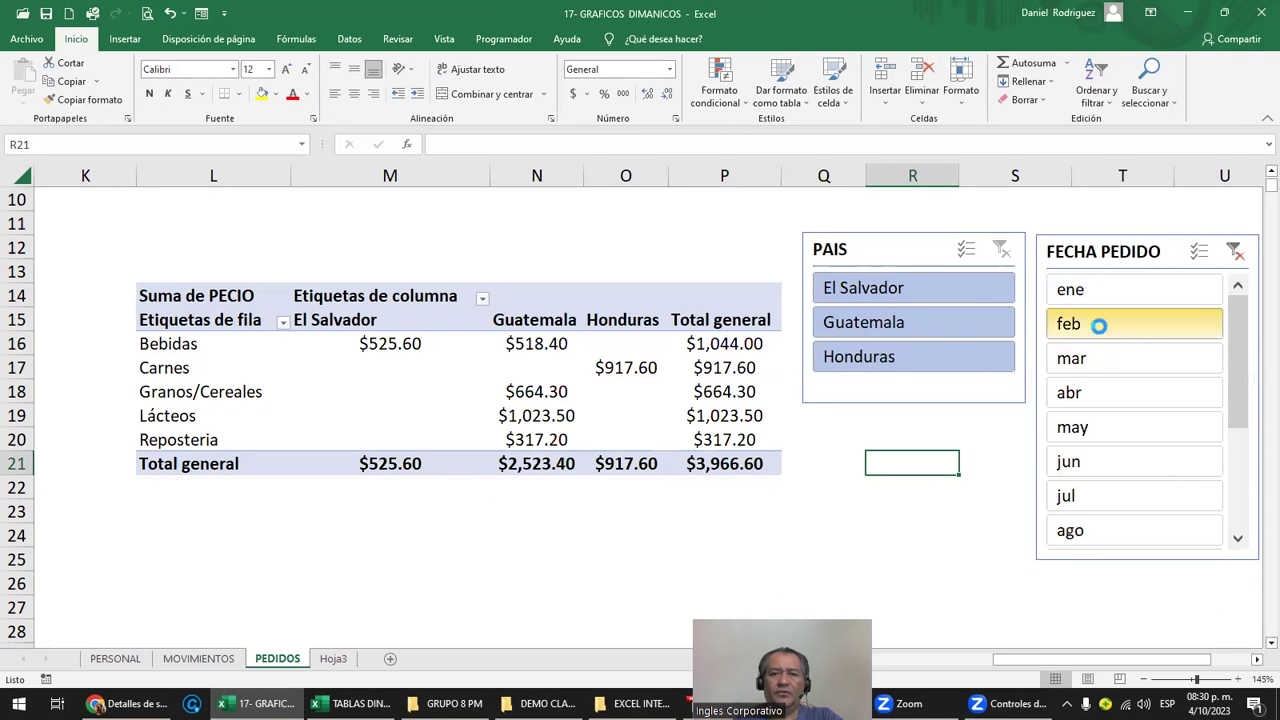
pyautogui.click(1100, 358)
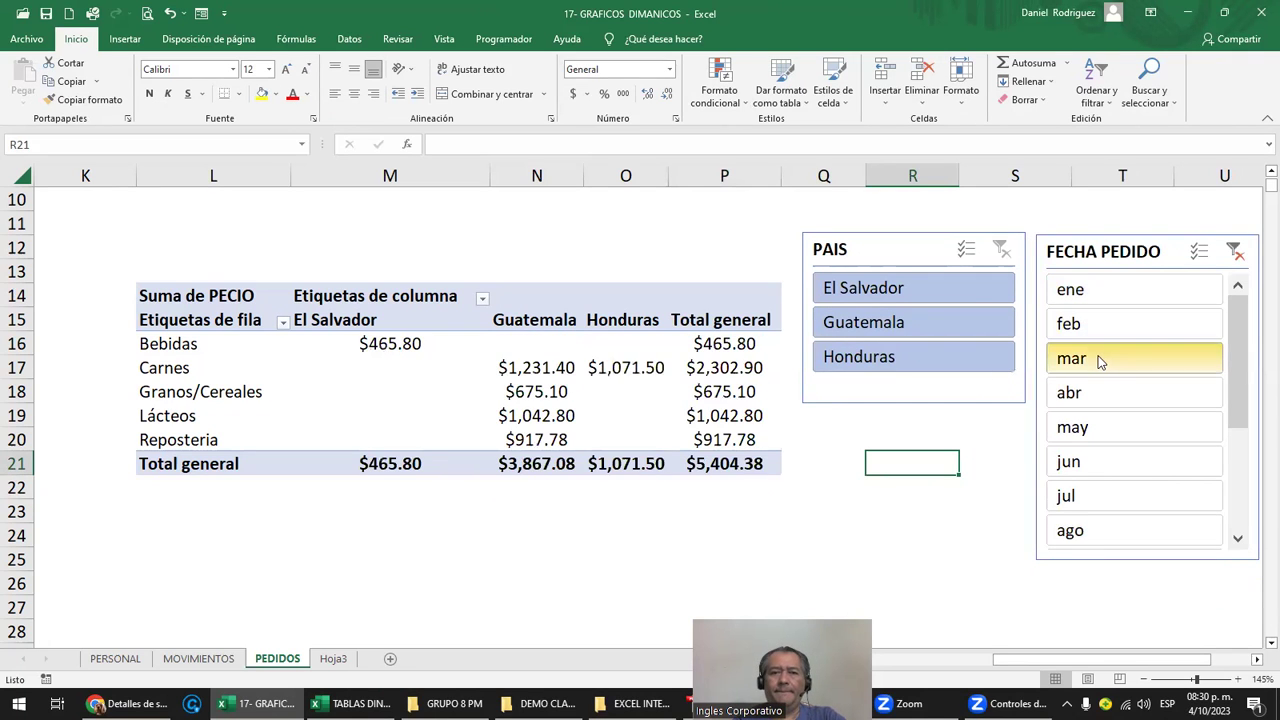
pyautogui.click(1100, 395)
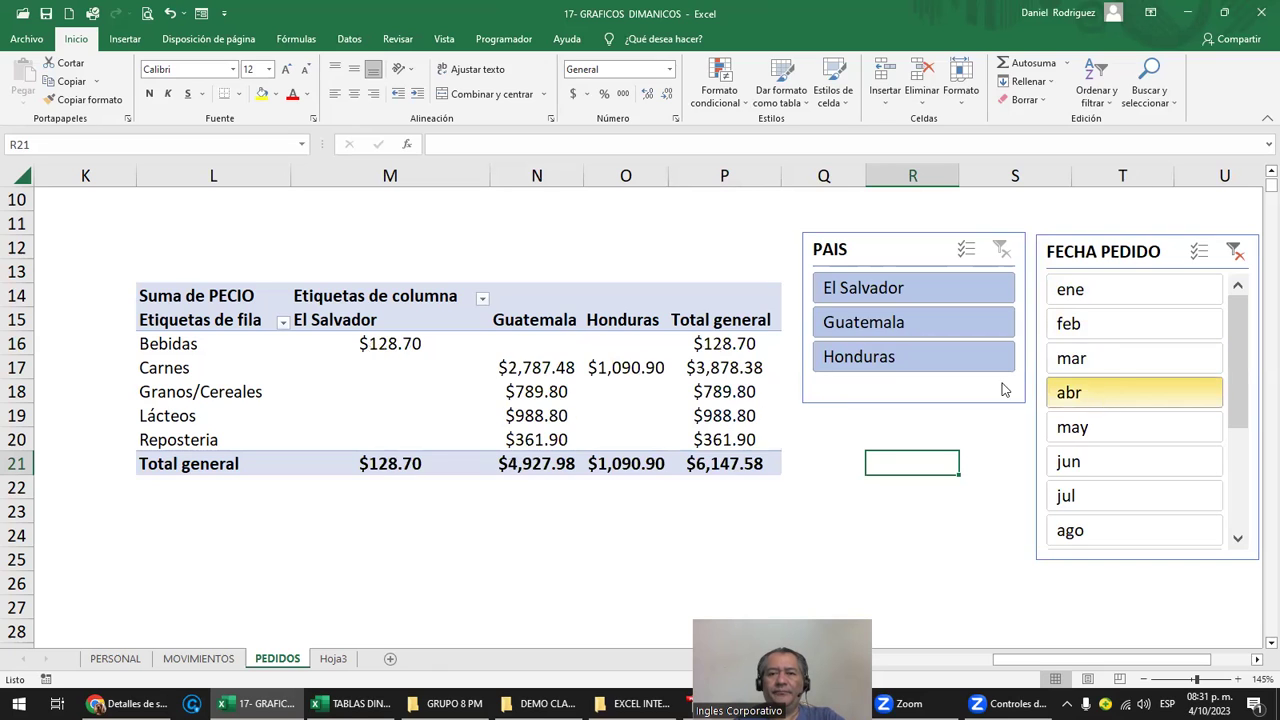
pyautogui.click(832, 293)
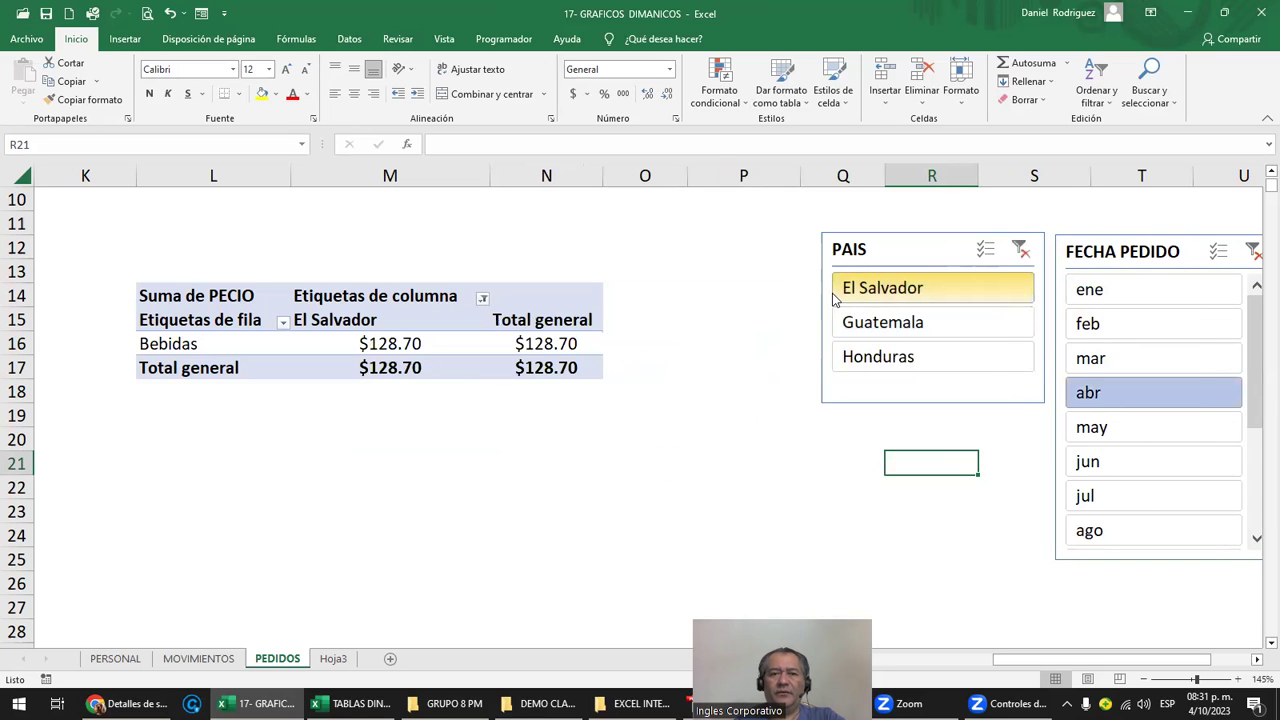
pyautogui.click(1113, 438)
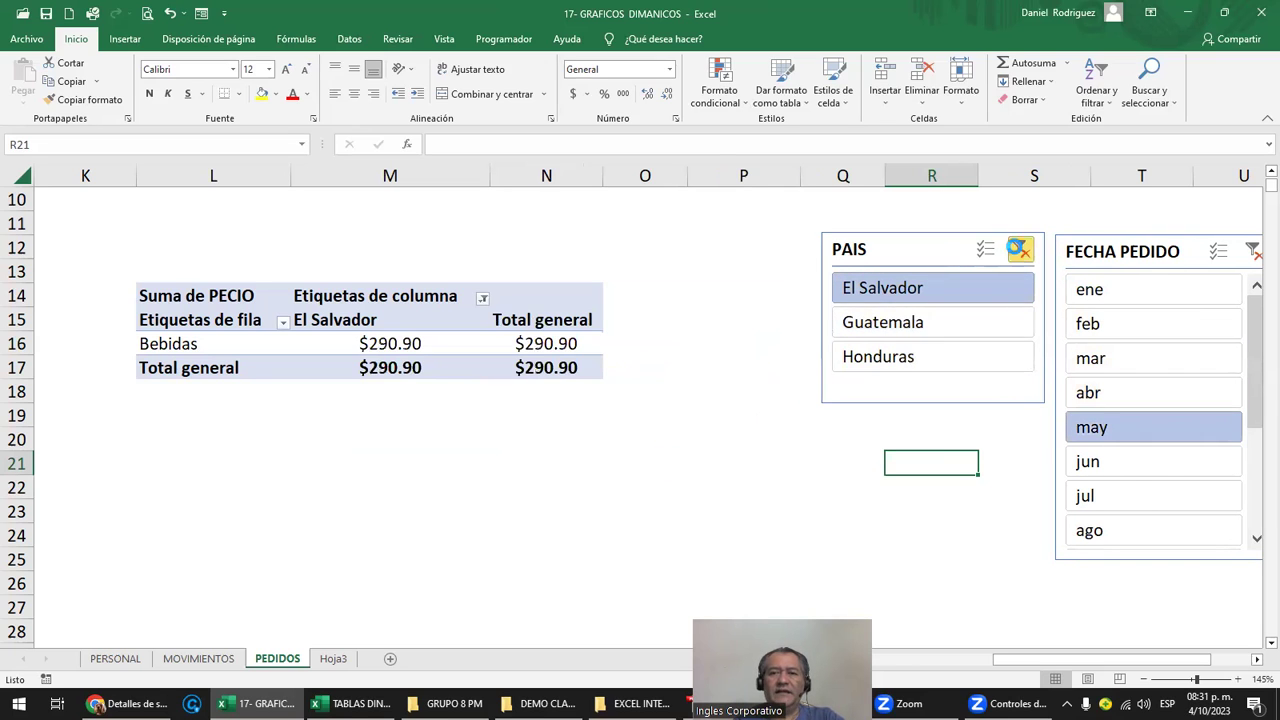
pyautogui.click(1020, 249)
pyautogui.click(1234, 253)
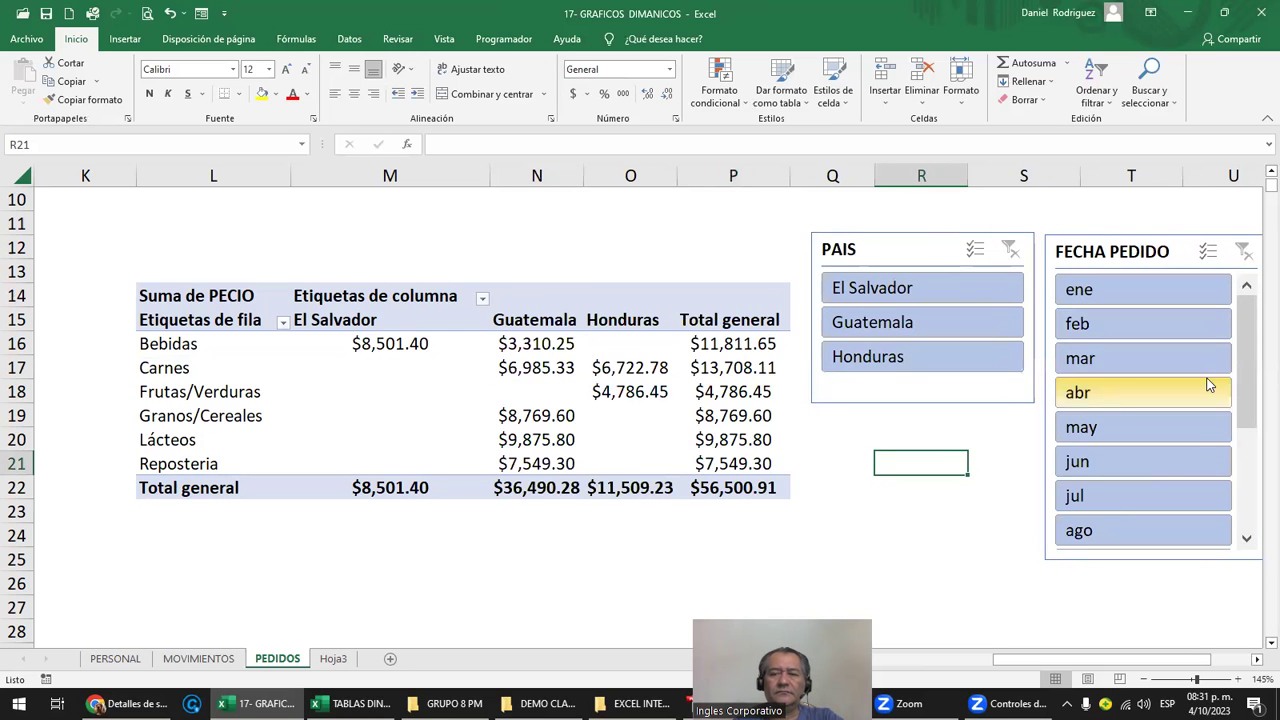
# Resize the FECHA PEDIDO slicer and scroll across the sheet to review the layout
pyautogui.moveTo(1246, 366); pyautogui.dragTo(1257, 478)
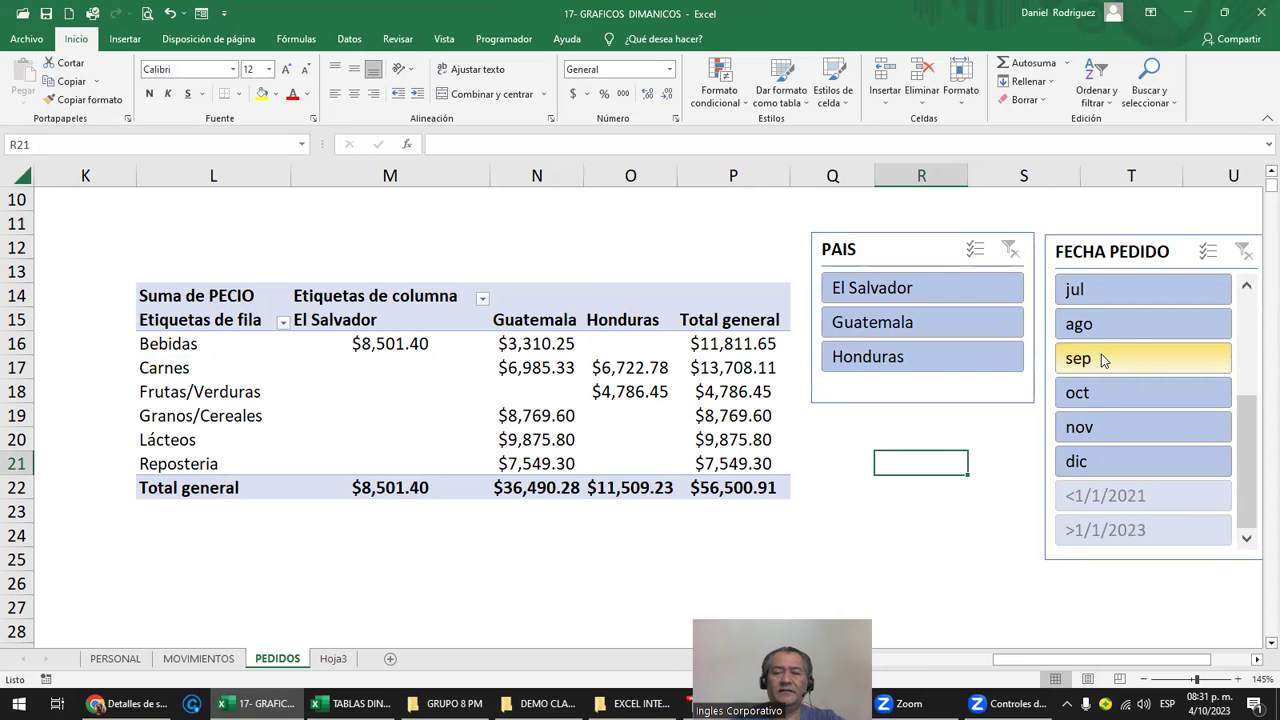
pyautogui.scroll(2, 1101, 358)
pyautogui.scroll(1, 1101, 358)
pyautogui.scroll(-2, 922, 368)
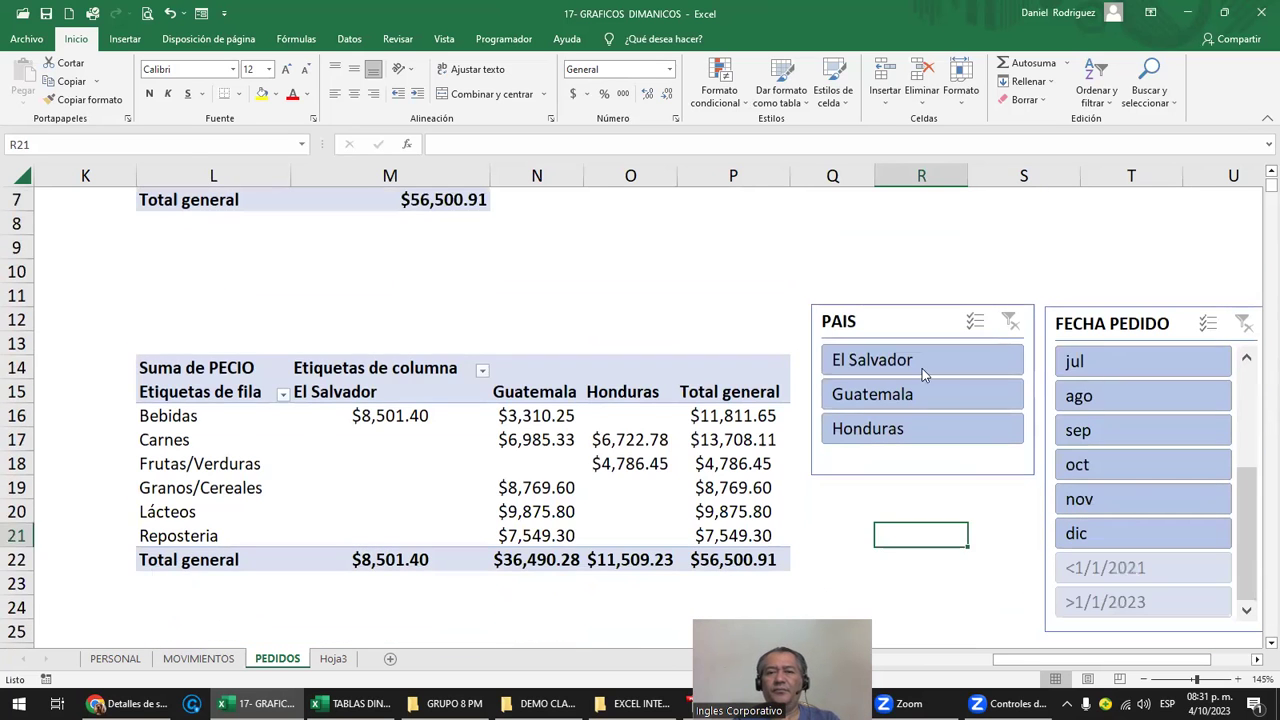
pyautogui.click(708, 316)
pyautogui.keyDown('ctrl'); pyautogui.scroll(-2, 712, 318); pyautogui.keyUp('ctrl')
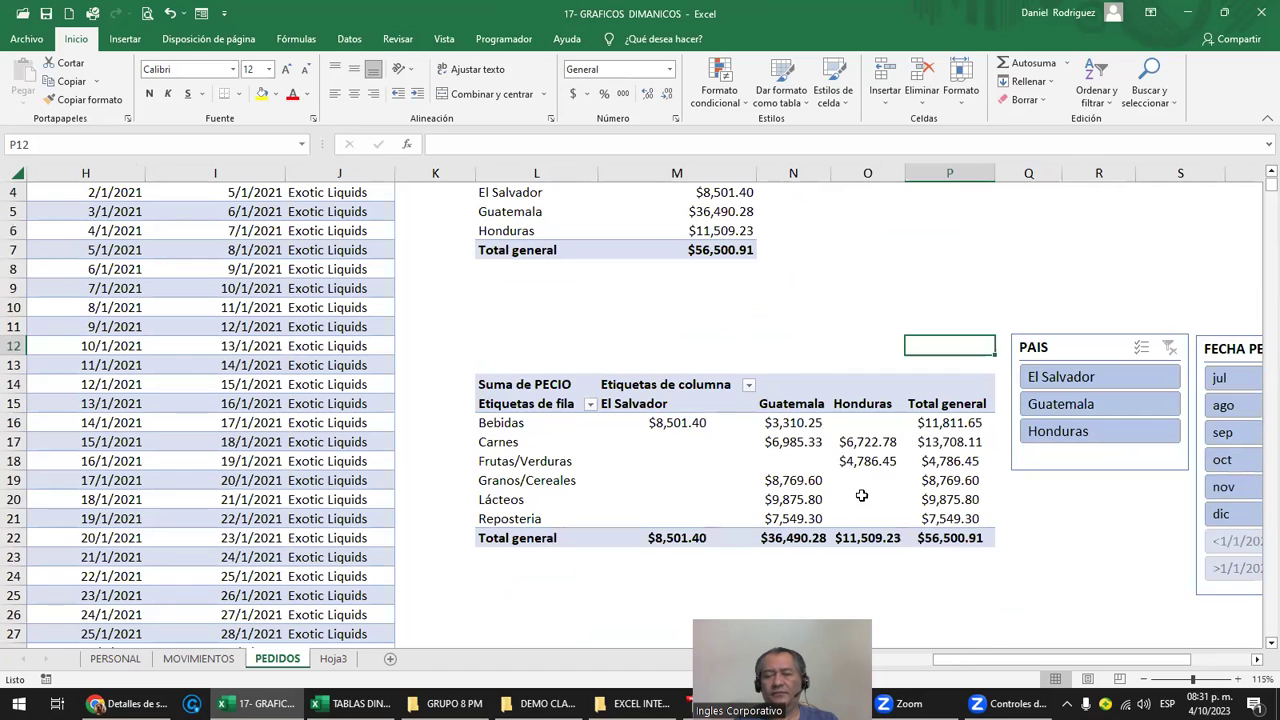
pyautogui.press('Right')
pyautogui.hscroll(5, 861, 497)
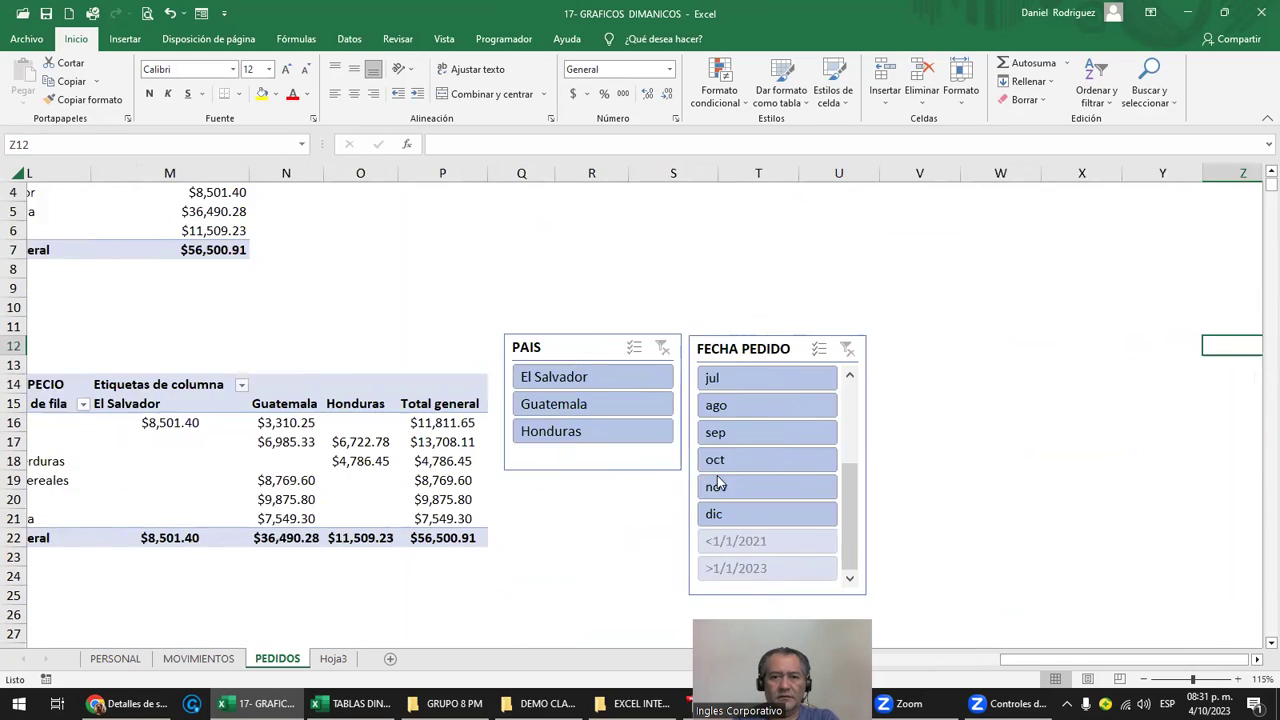
# Give the FECHA PEDIDO slicer a grey style after trying orange and blue ones
pyautogui.click(672, 352)
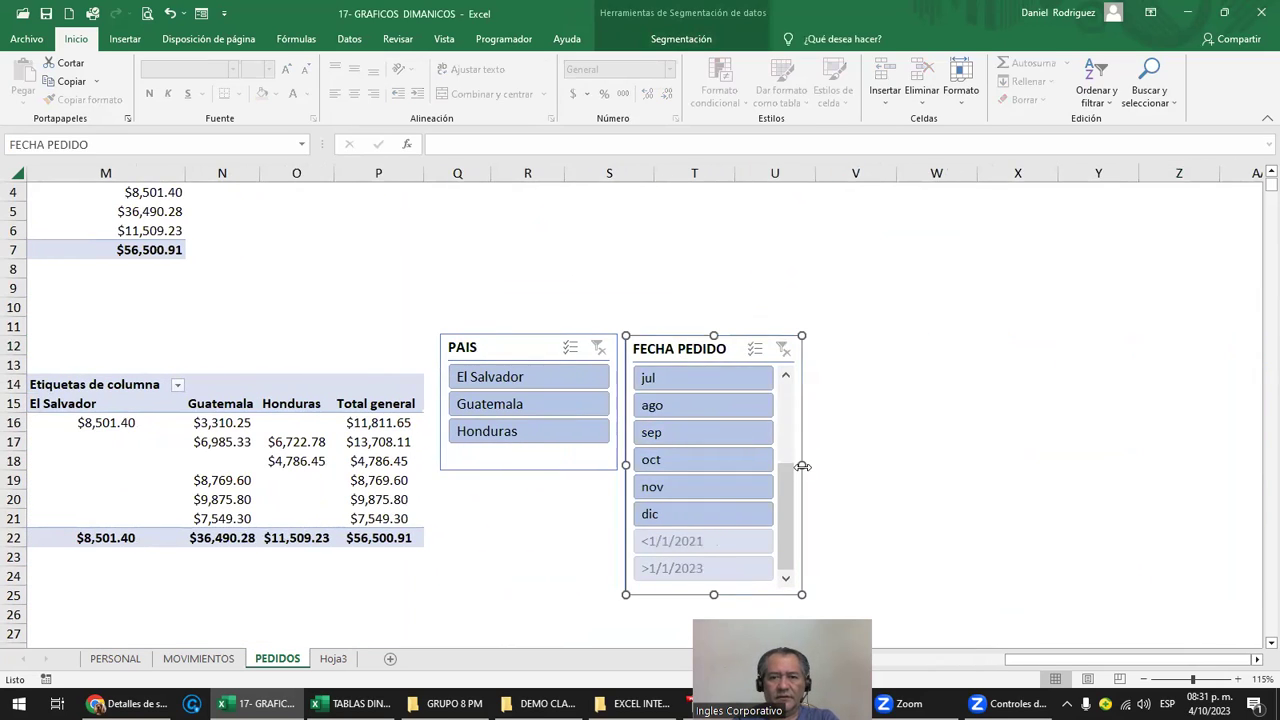
pyautogui.moveTo(805, 463); pyautogui.dragTo(811, 463)
pyautogui.click(678, 42)
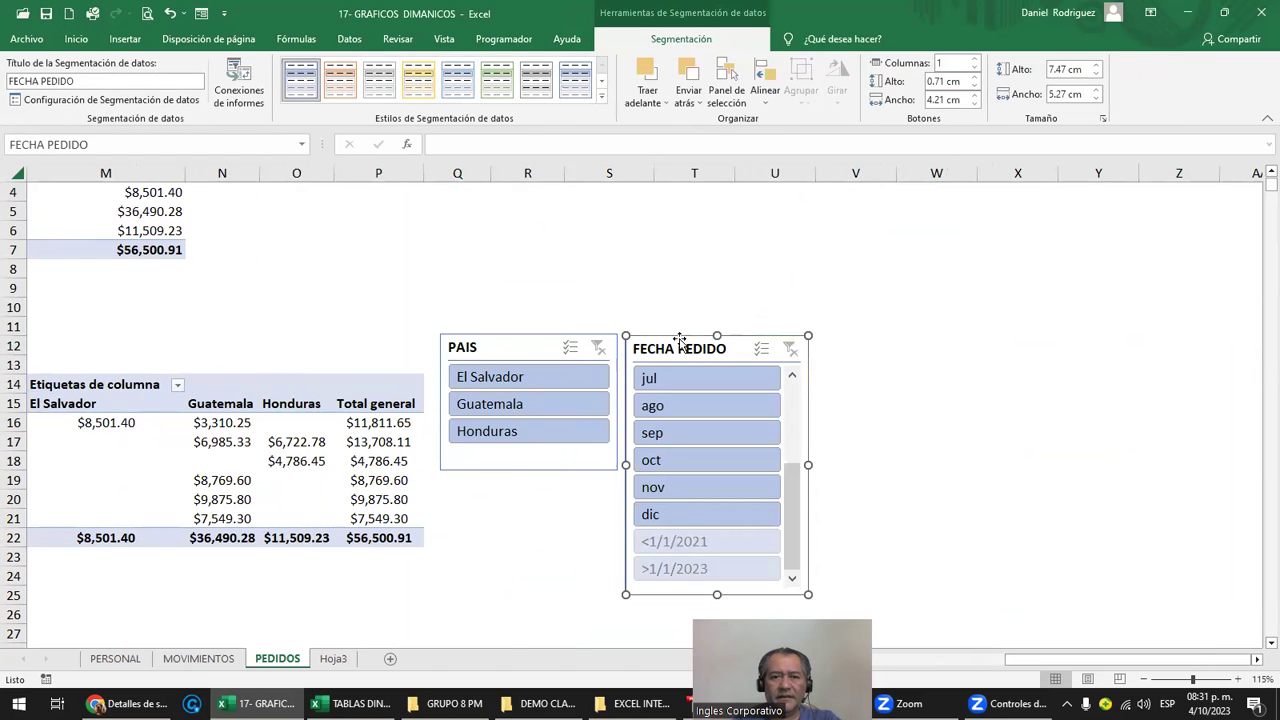
pyautogui.click(20, 82)
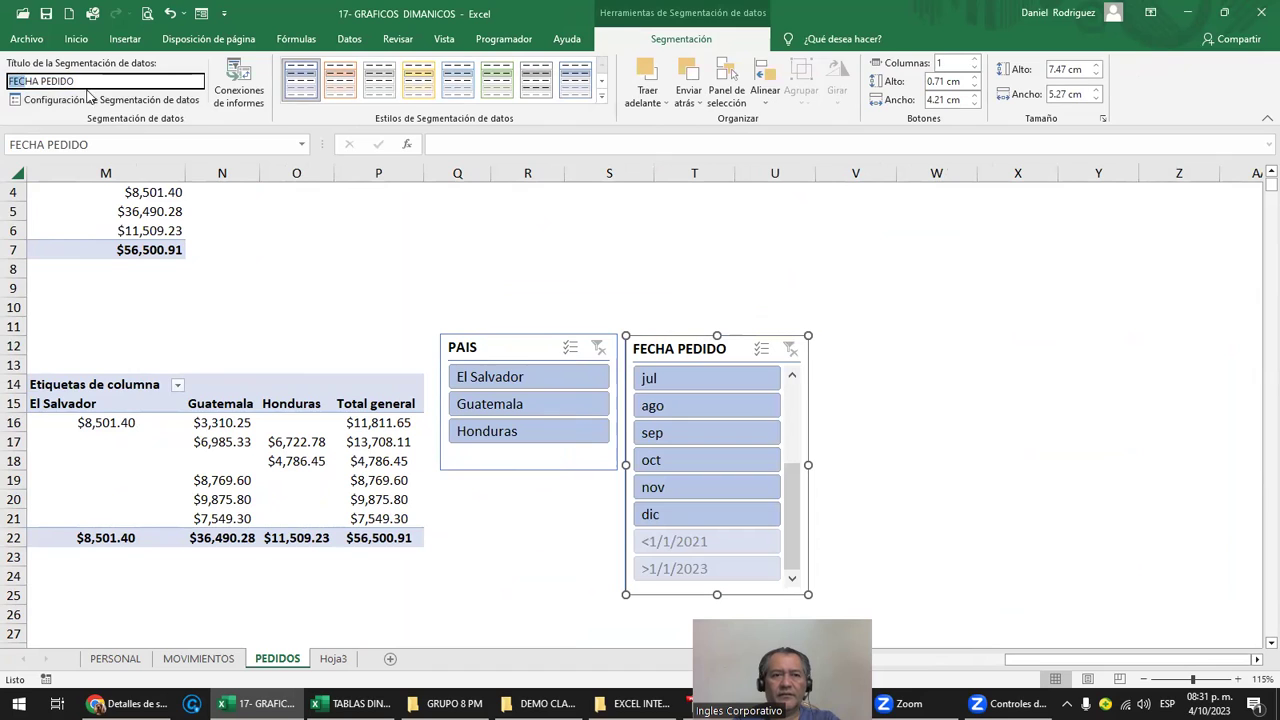
pyautogui.click(340, 80)
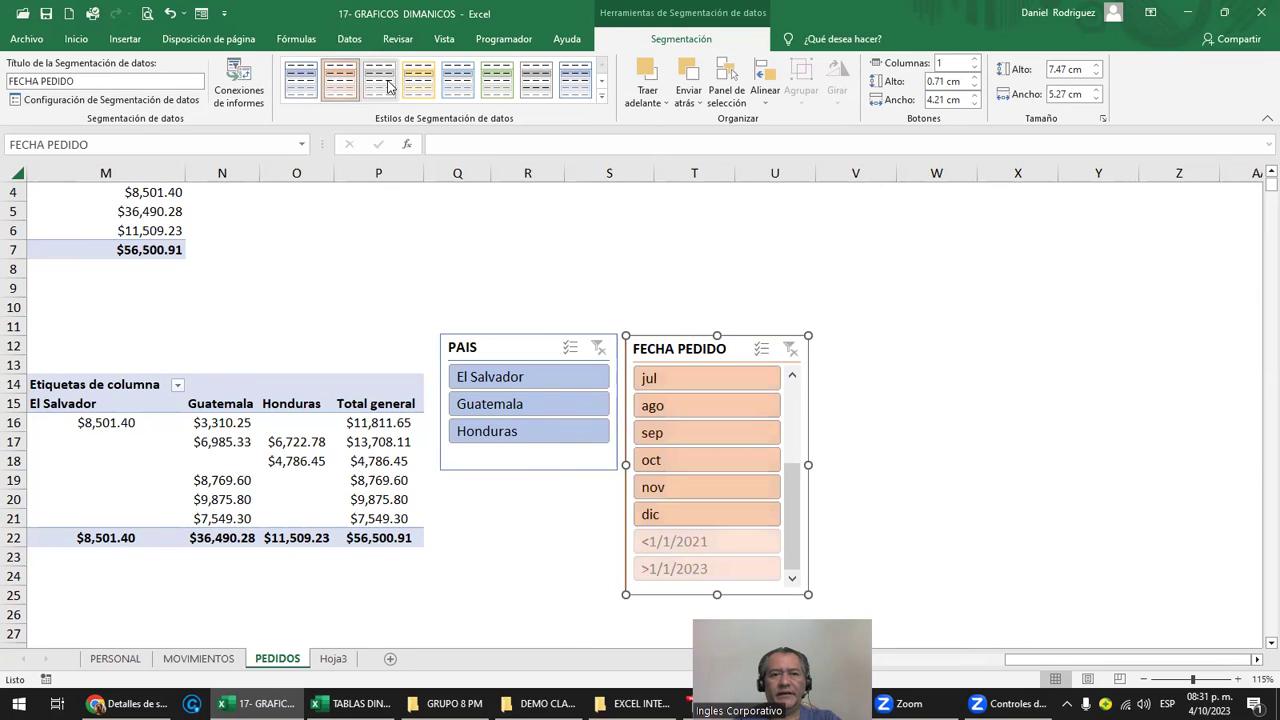
pyautogui.click(457, 80)
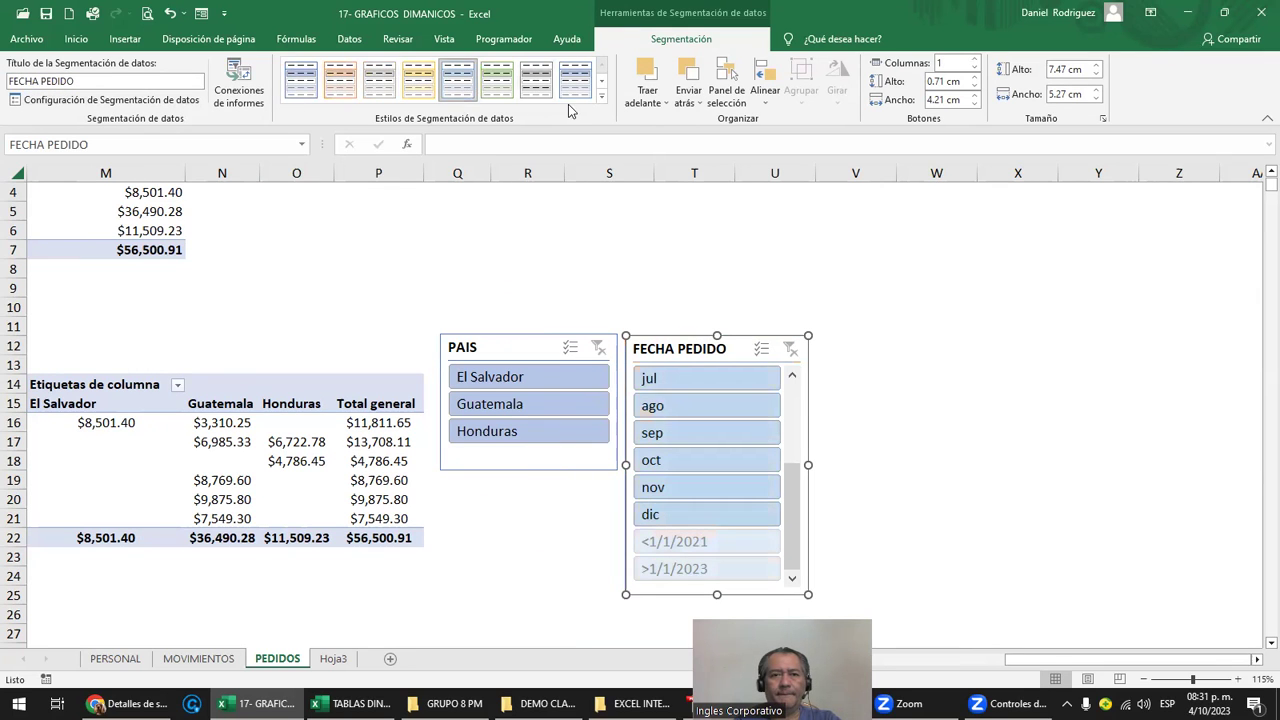
pyautogui.click(545, 88)
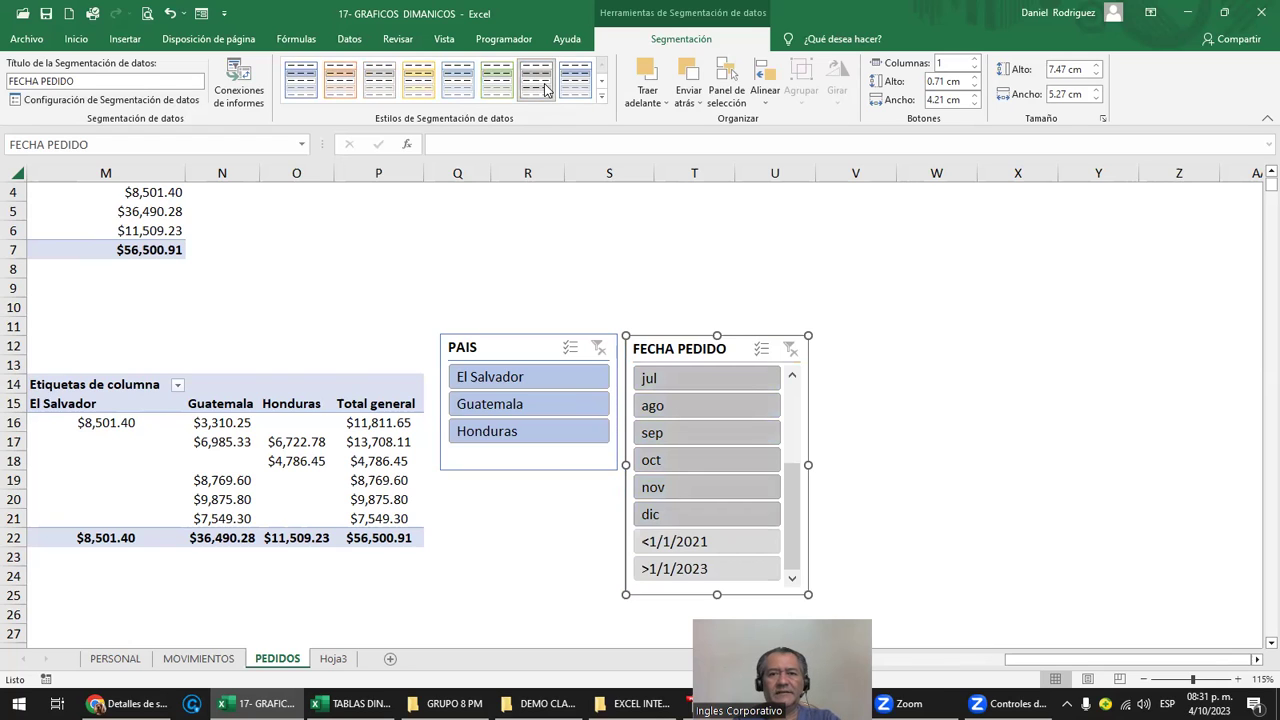
# Set the date slicer to 3 columns, widen it for full labels and reduce its height
pyautogui.click(972, 59)
pyautogui.click(972, 59)
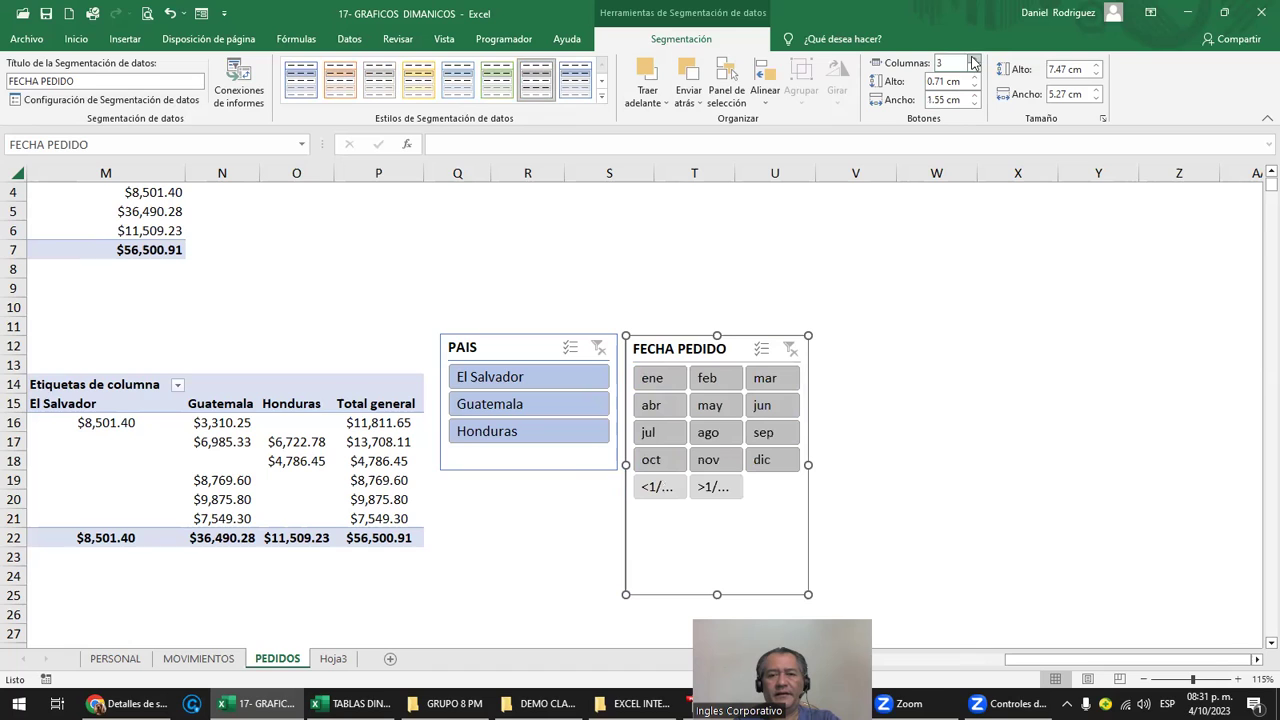
pyautogui.moveTo(808, 463); pyautogui.dragTo(882, 463)
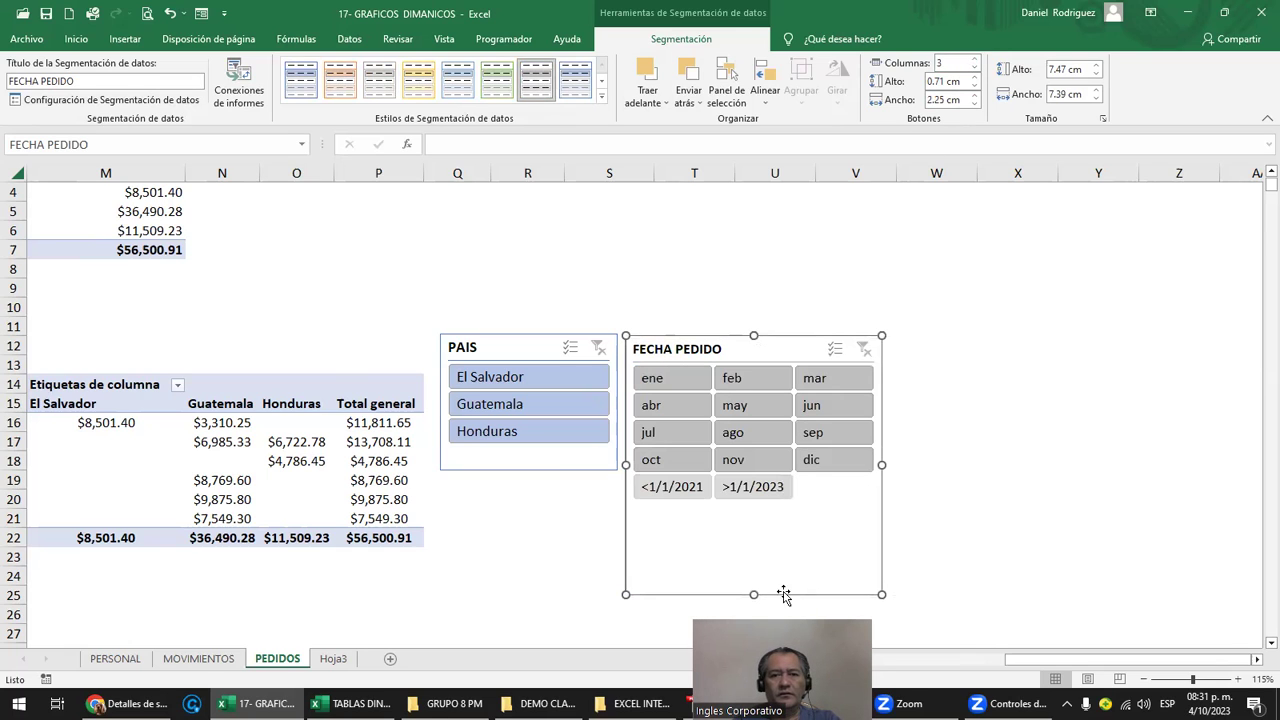
pyautogui.moveTo(754, 594); pyautogui.dragTo(741, 521)
# Try several date filters, then filter the pivot to dic orders only
pyautogui.click(771, 495)
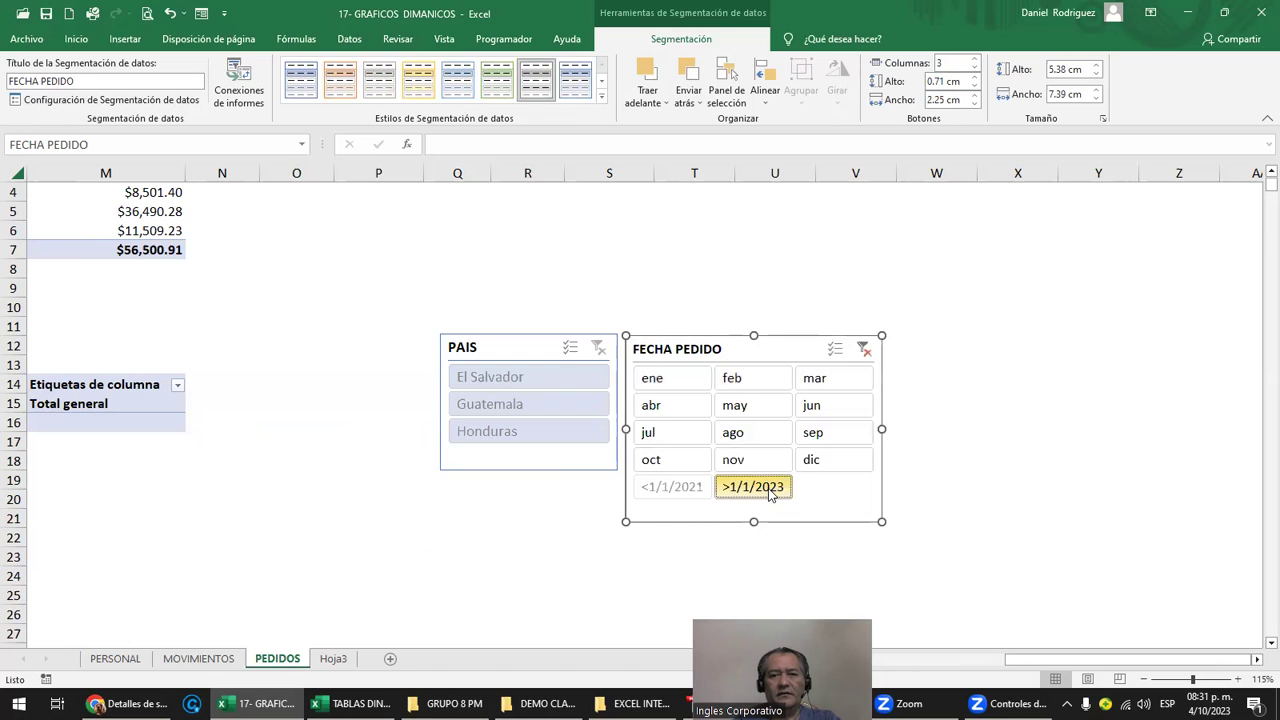
pyautogui.click(680, 488)
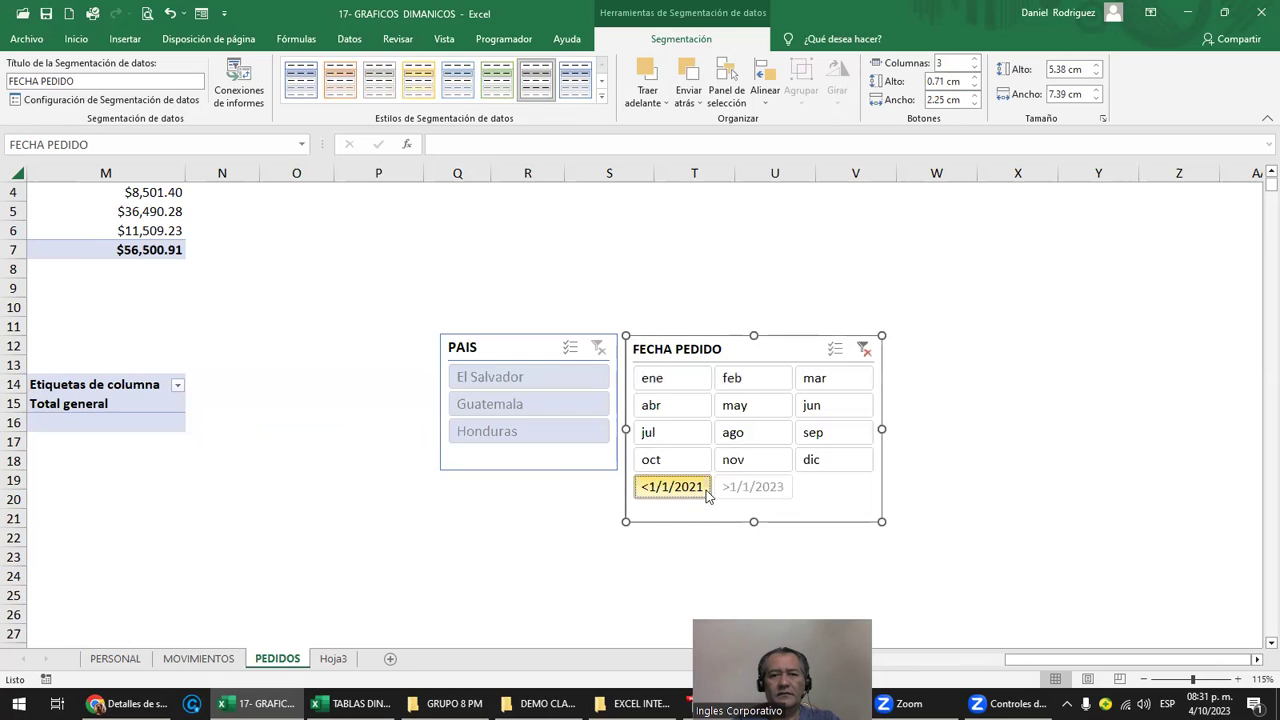
pyautogui.click(683, 377)
pyautogui.click(457, 266)
pyautogui.press('Left')
pyautogui.press('Left')
pyautogui.press('Left')
pyautogui.press('Left')
pyautogui.press('Left')
pyautogui.press('Left')
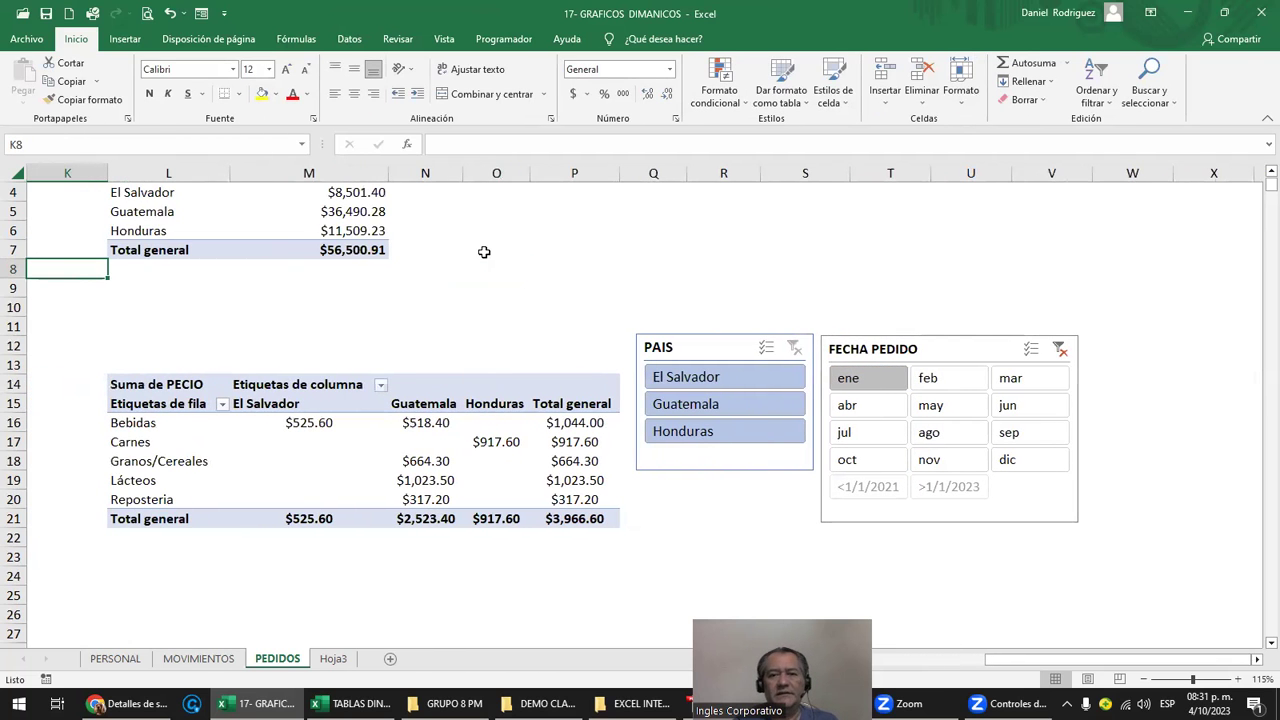
pyautogui.click(778, 515)
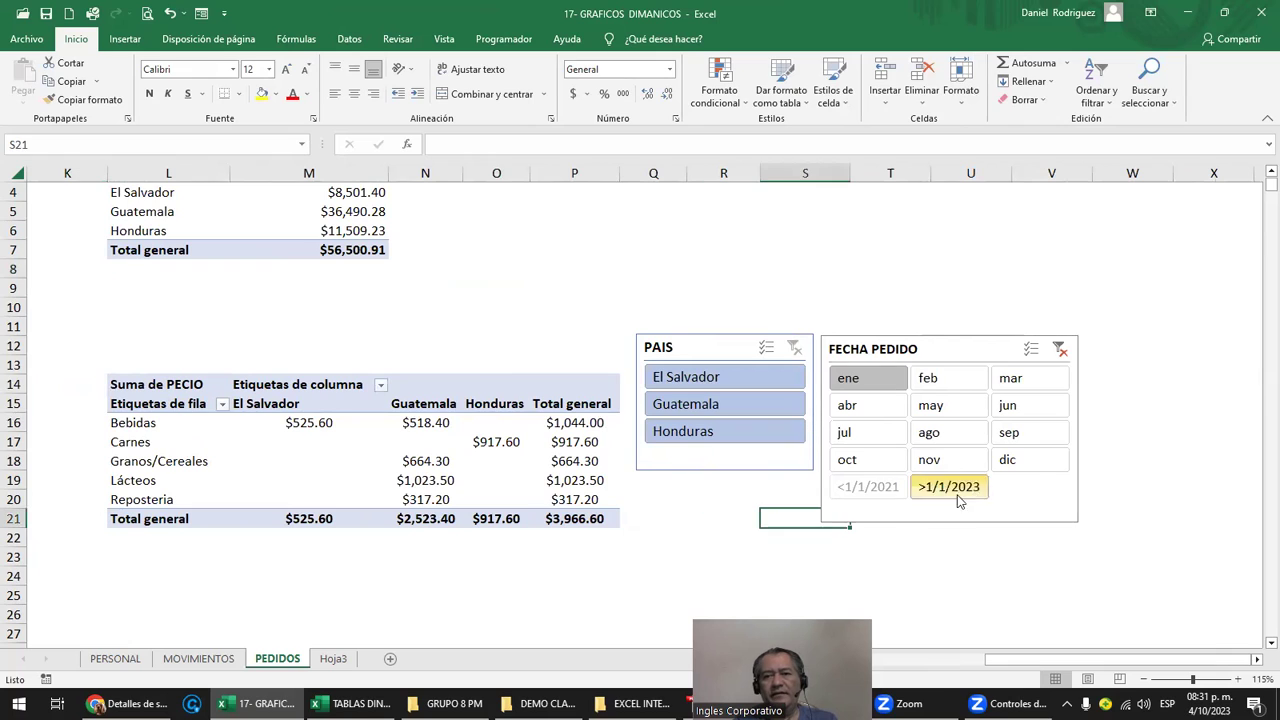
pyautogui.click(1030, 465)
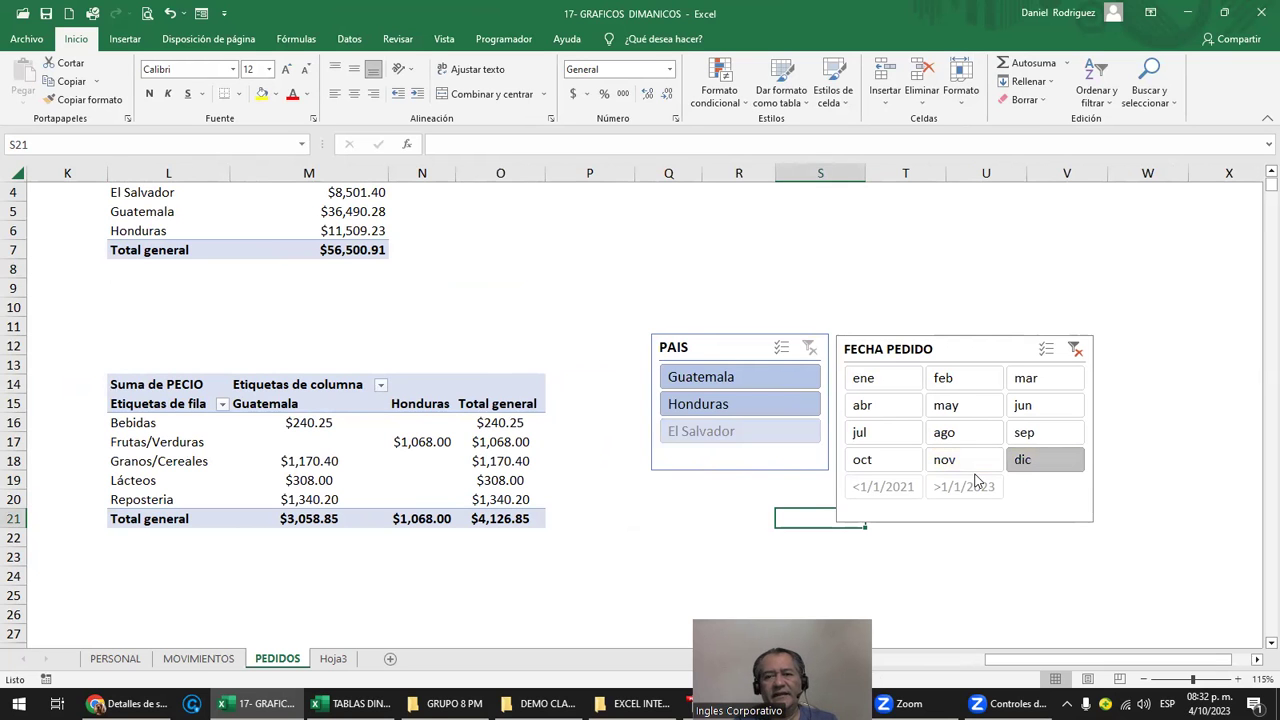
# Widen the source table's FECHA PEDIDO column so the dates fit
pyautogui.click(524, 324)
pyautogui.press('Left')
pyautogui.press('Left')
pyautogui.press('Home')
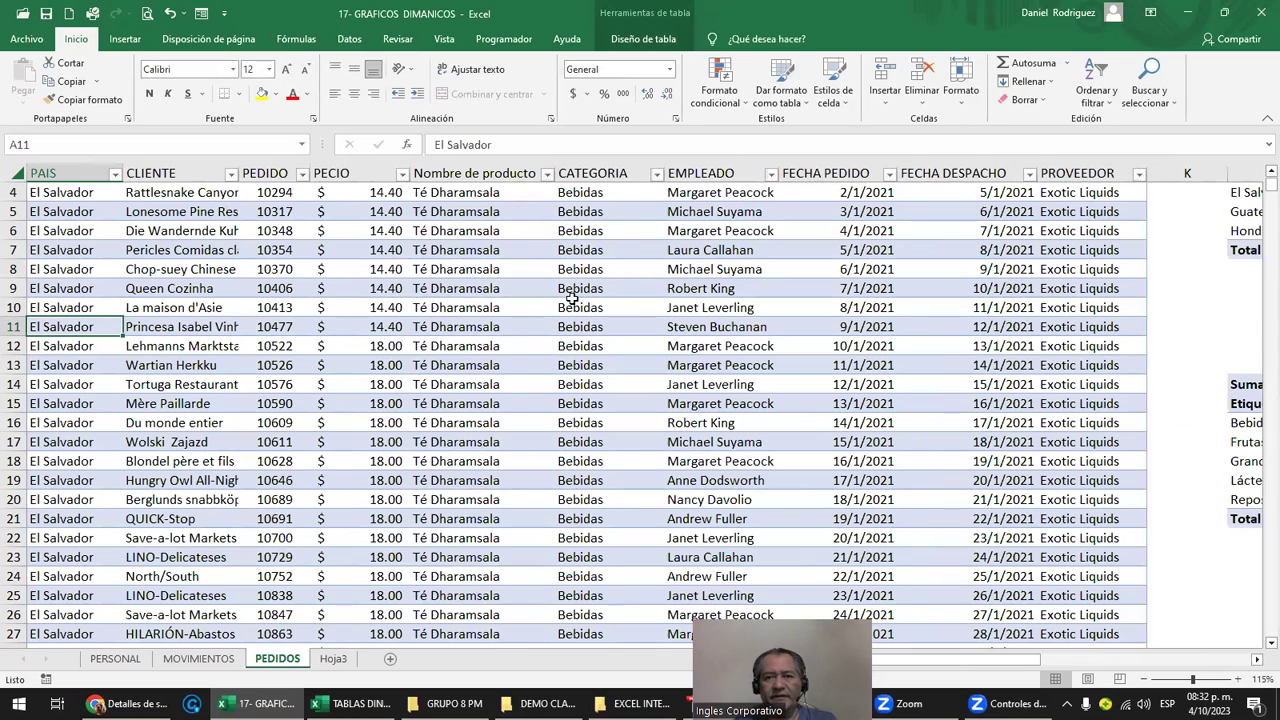
pyautogui.moveTo(900, 164); pyautogui.dragTo(948, 164)
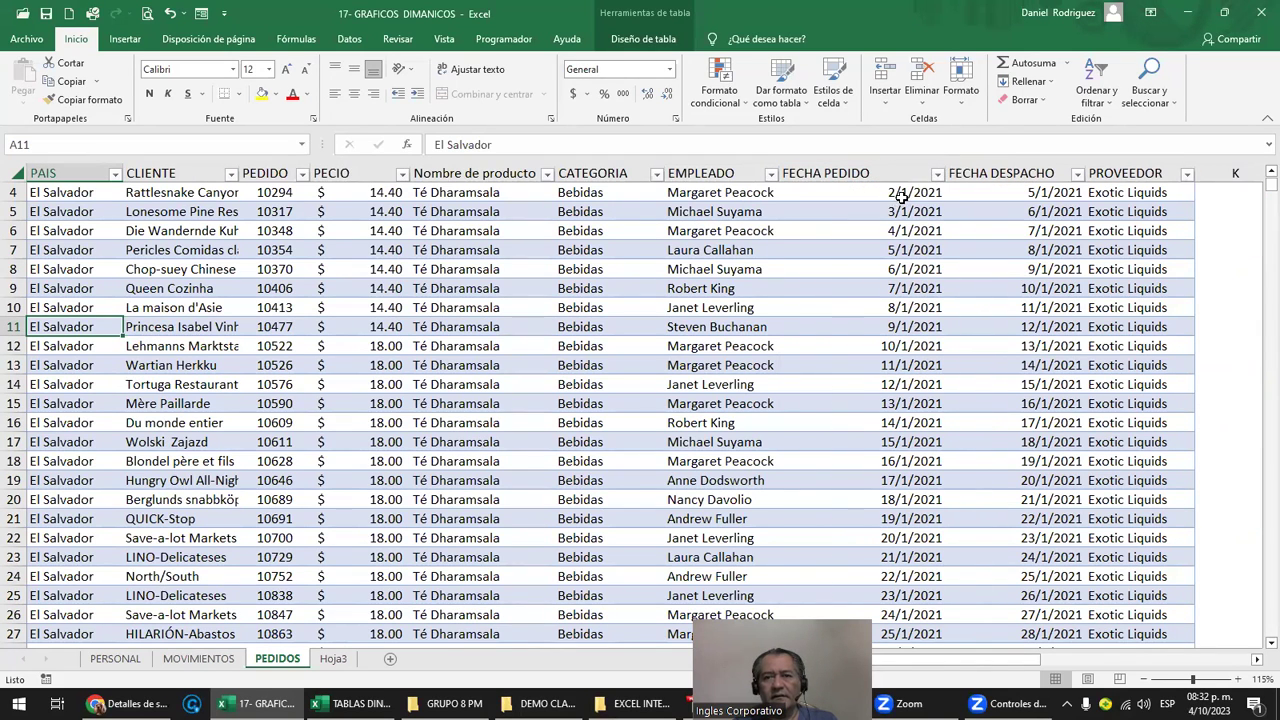
# Nudge the FECHA PEDIDO slicer slightly right and bring up the Analizar tabla dinámica tools
pyautogui.press('Right')
pyautogui.press('Right')
pyautogui.press('Right')
pyautogui.press('Right')
pyautogui.press('Right')
pyautogui.press('Right')
pyautogui.press('Right')
pyautogui.press('Right')
pyautogui.press('Right')
pyautogui.press('Right')
pyautogui.press('Right')
pyautogui.press('Right')
pyautogui.press('Right')
pyautogui.press('Right')
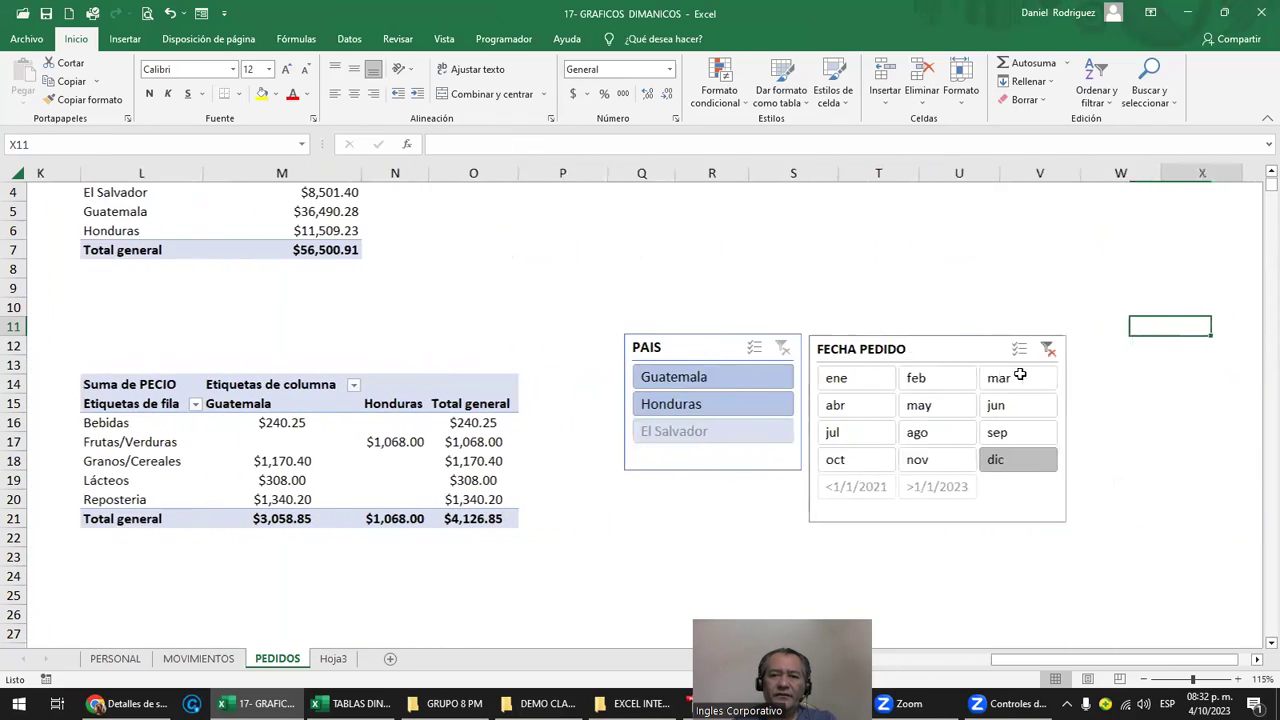
pyautogui.press('Right')
pyautogui.click(887, 352)
pyautogui.moveTo(887, 352); pyautogui.dragTo(900, 360)
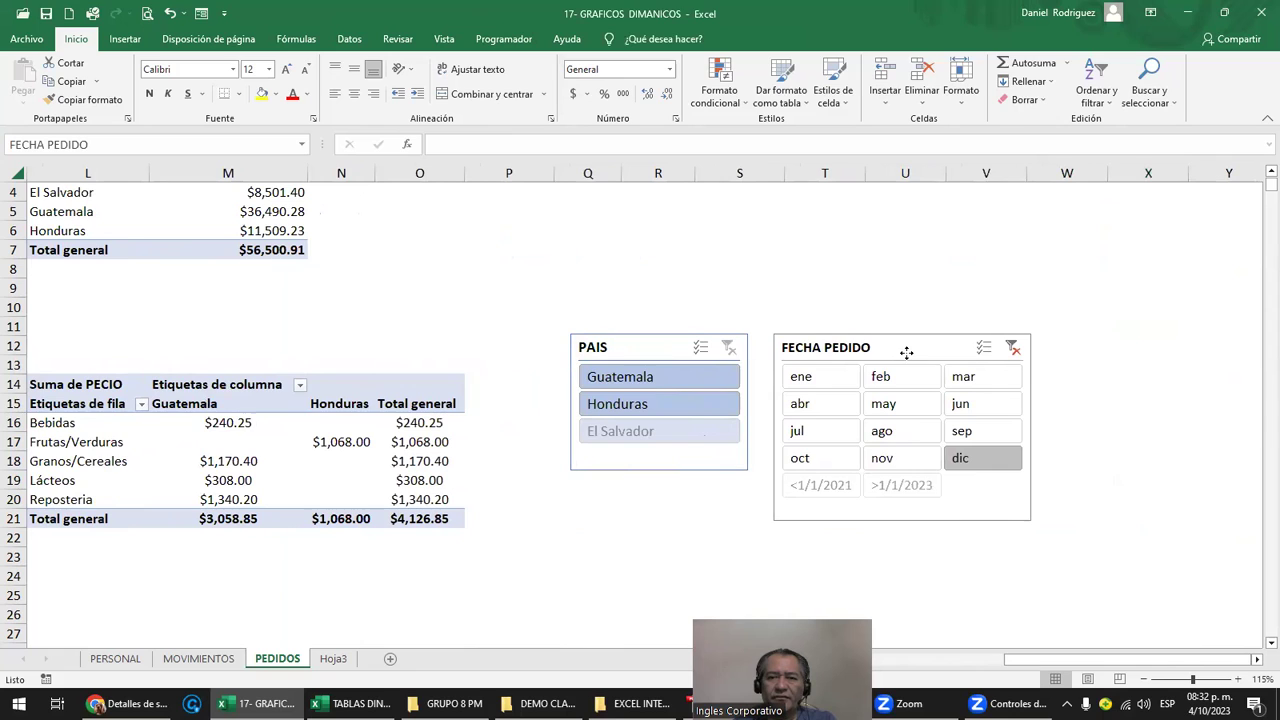
pyautogui.click(393, 384)
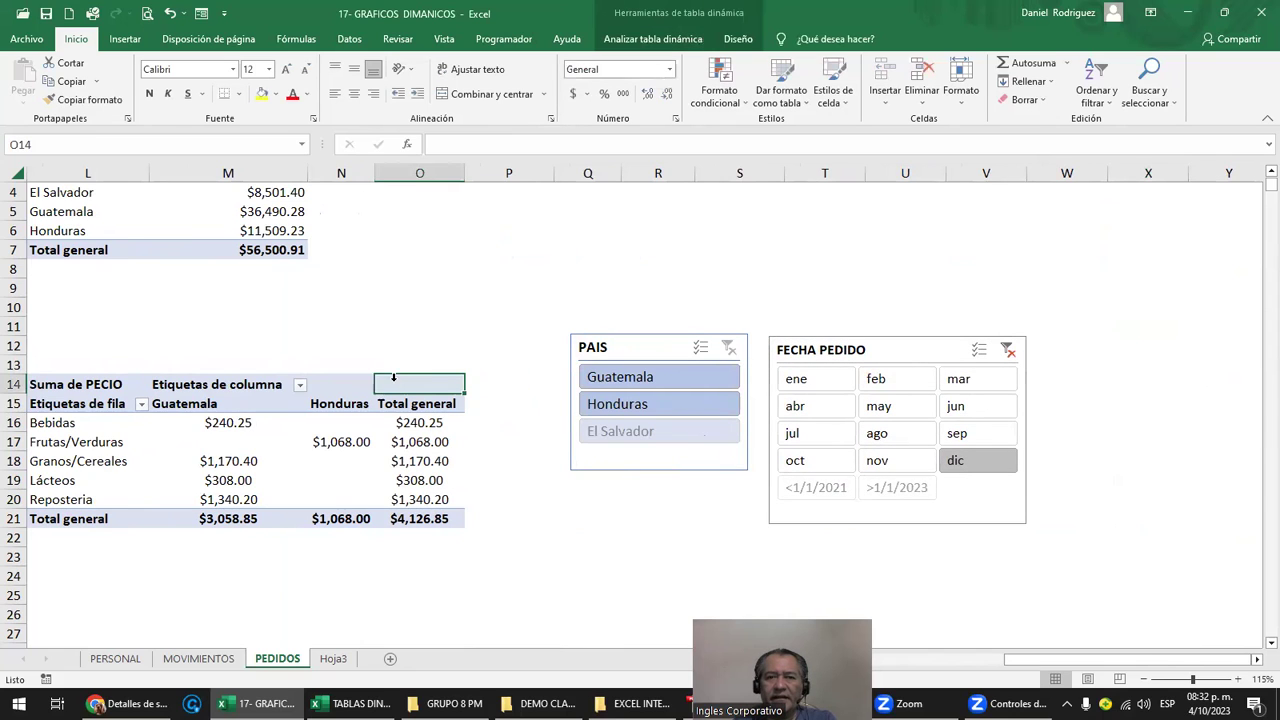
pyautogui.click(666, 44)
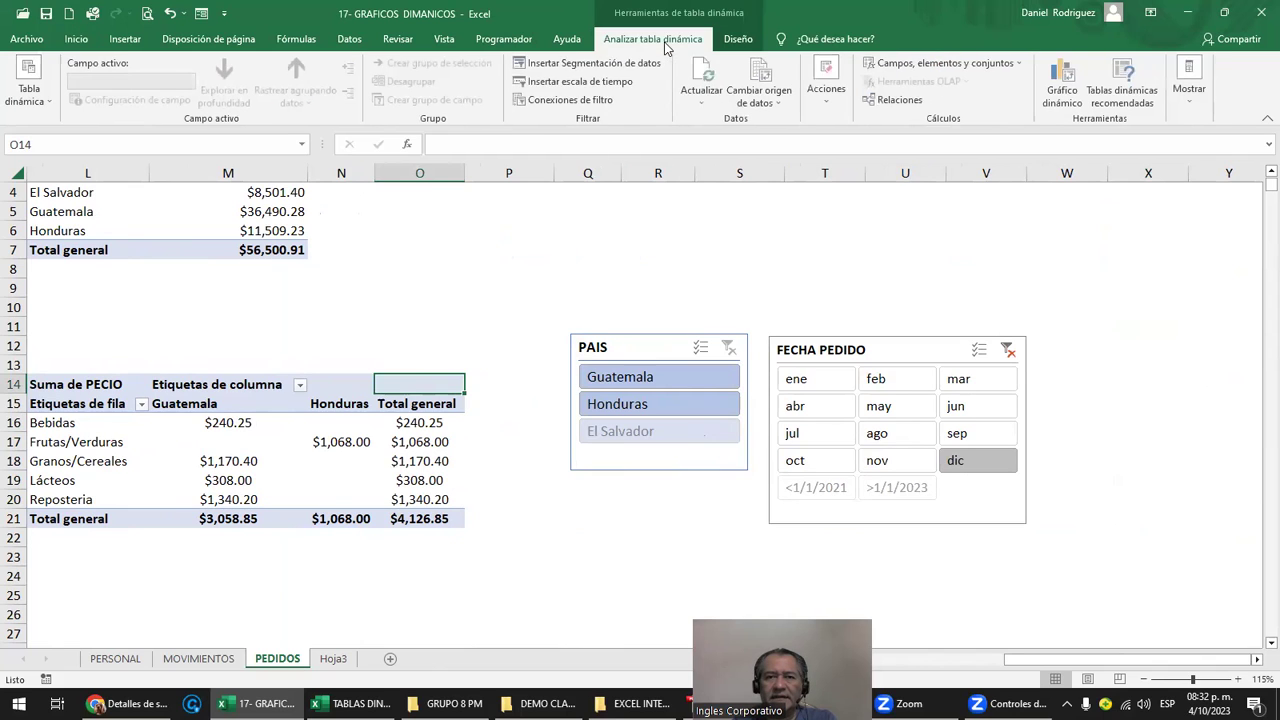
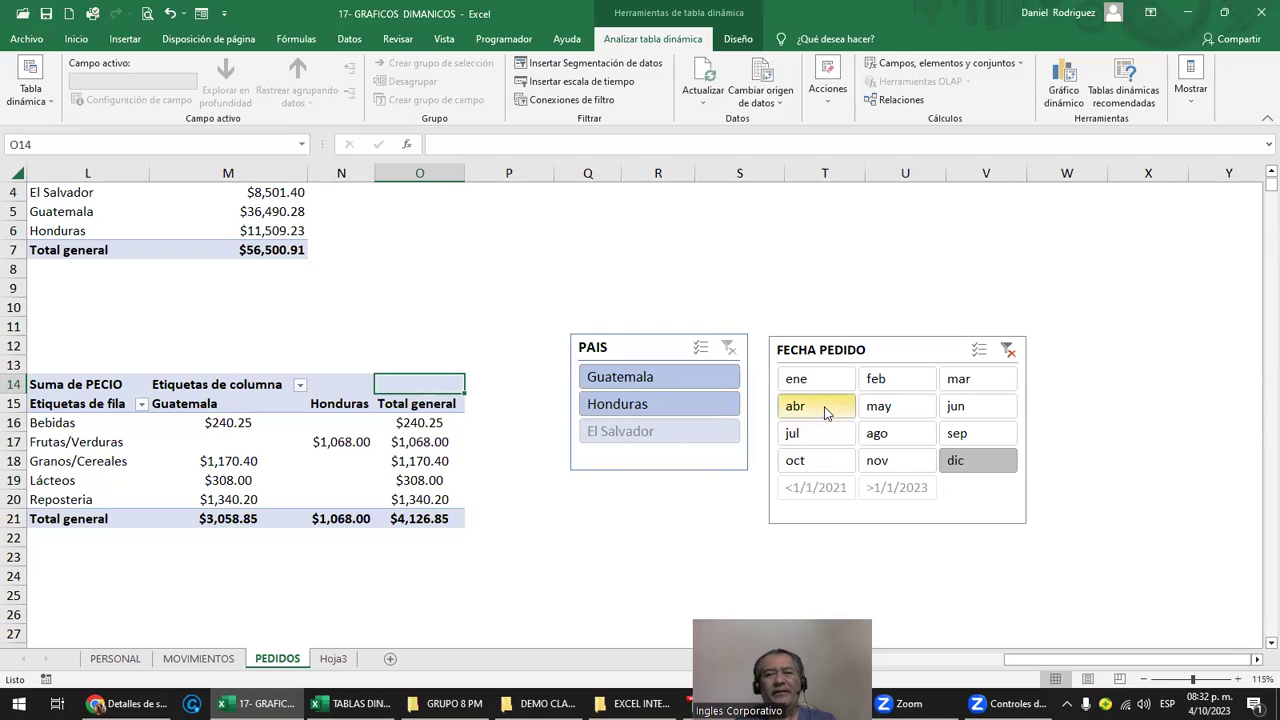
# Switch the FECHA PEDIDO month slicer from December to feb, giving a $4,292.92 total
pyautogui.click(802, 379)
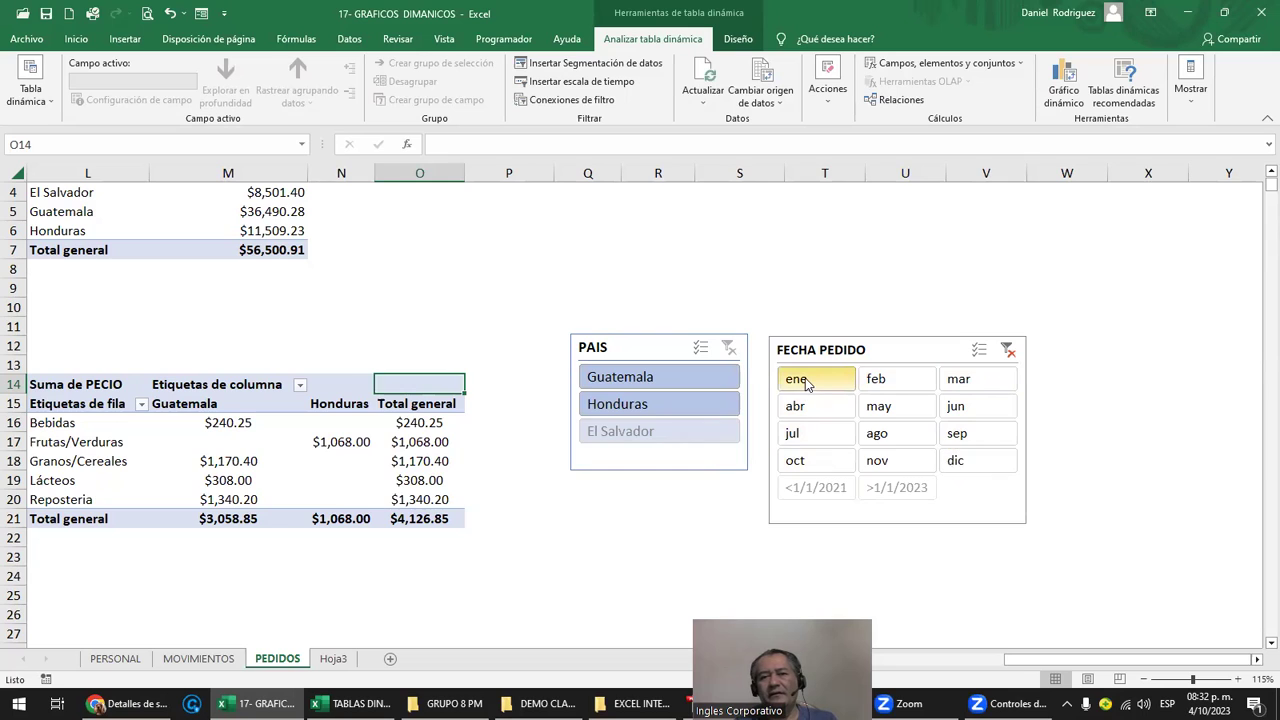
pyautogui.click(858, 381)
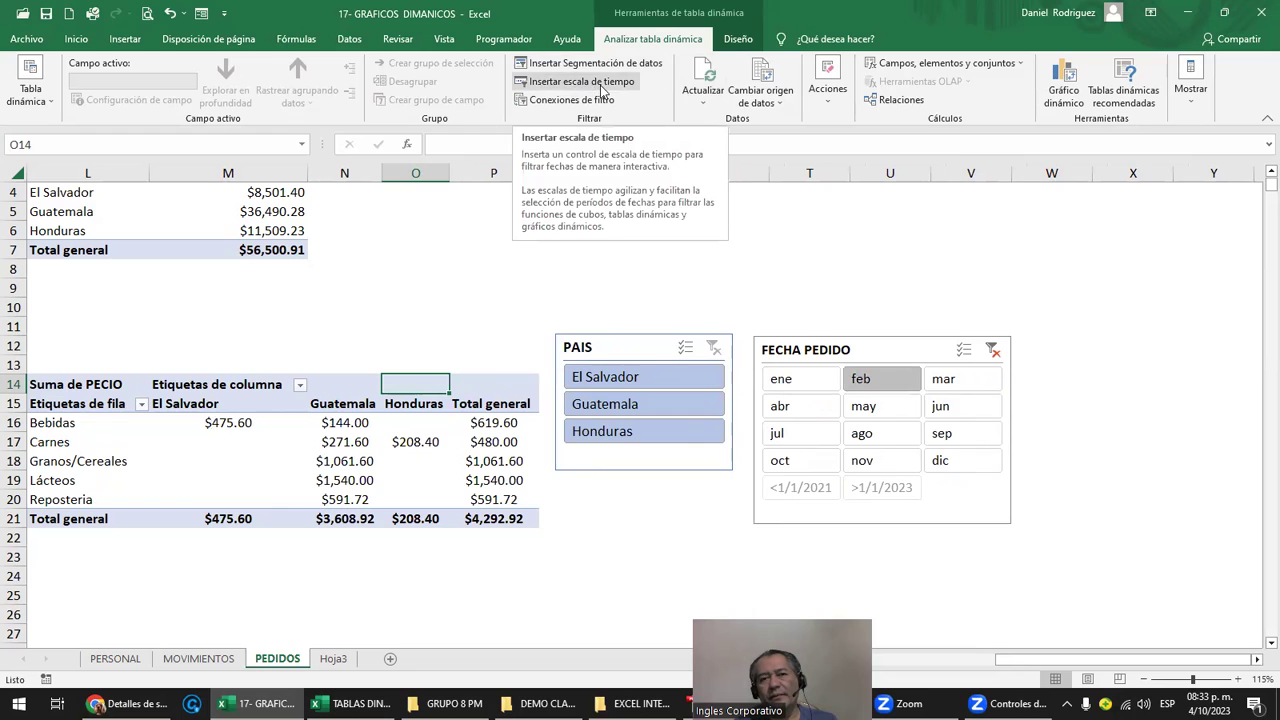
# Insert a FECHA PEDIDO timeline for the pivot table and drag it beneath the month slicer
pyautogui.click(612, 82)
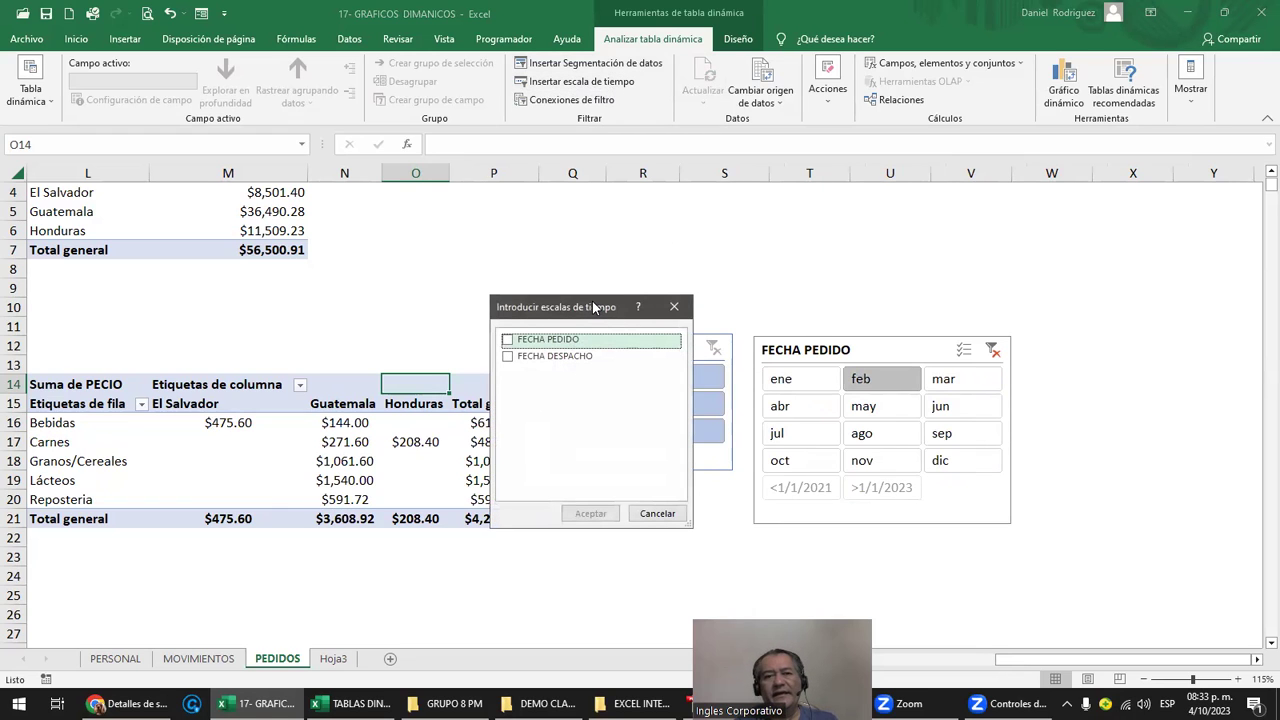
pyautogui.moveTo(593, 307); pyautogui.dragTo(688, 260)
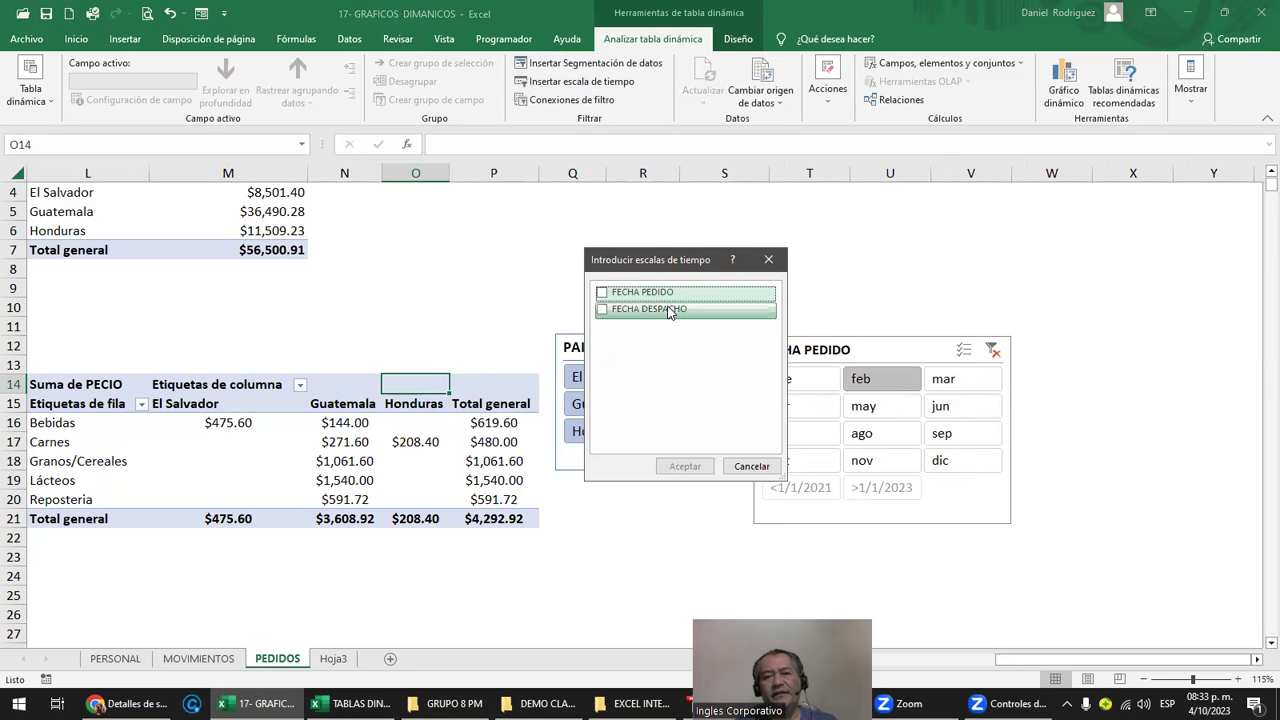
pyautogui.click(604, 294)
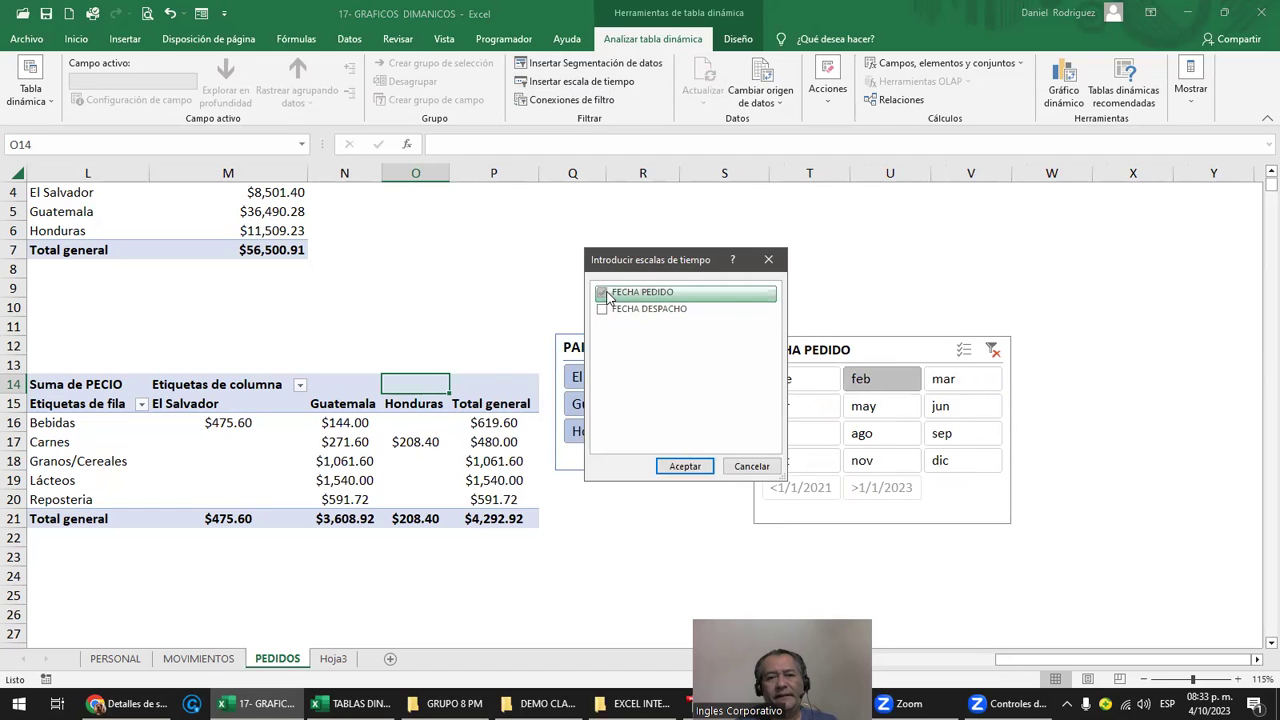
pyautogui.click(685, 466)
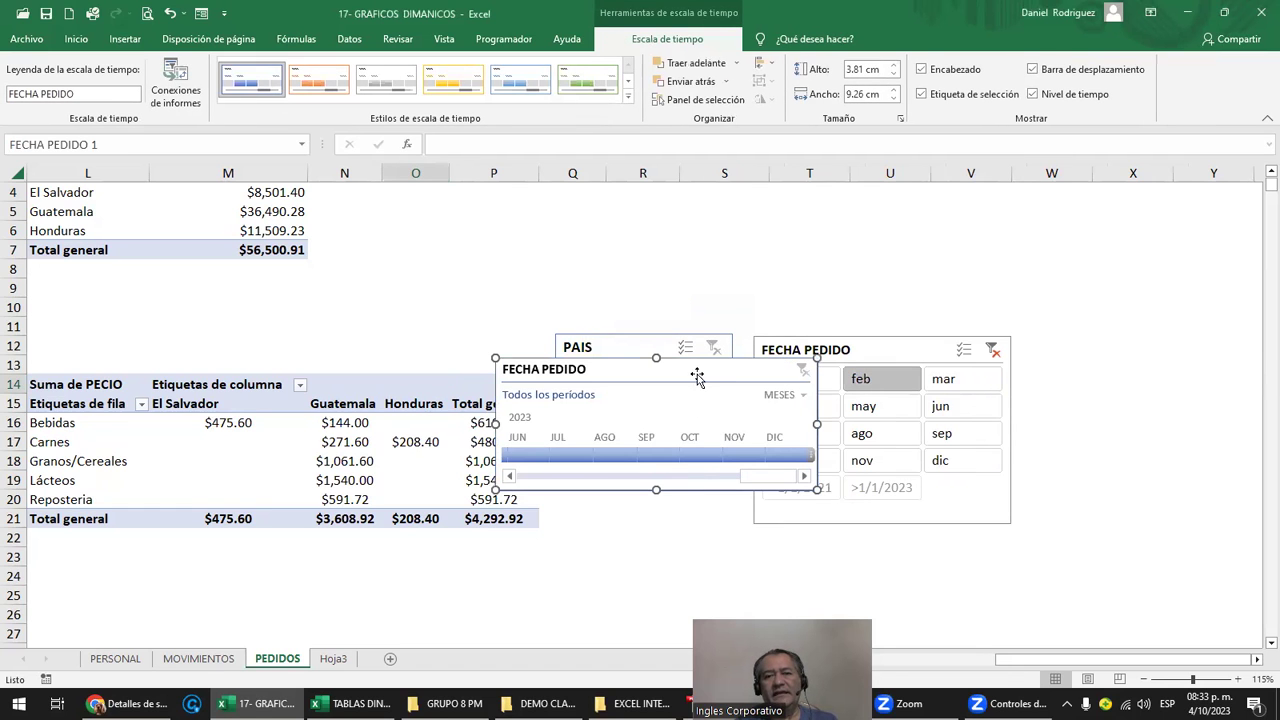
pyautogui.moveTo(746, 366)
pyautogui.mouseDown()
pyautogui.moveTo(932, 516)
pyautogui.moveTo(955, 551)
pyautogui.mouseUp()
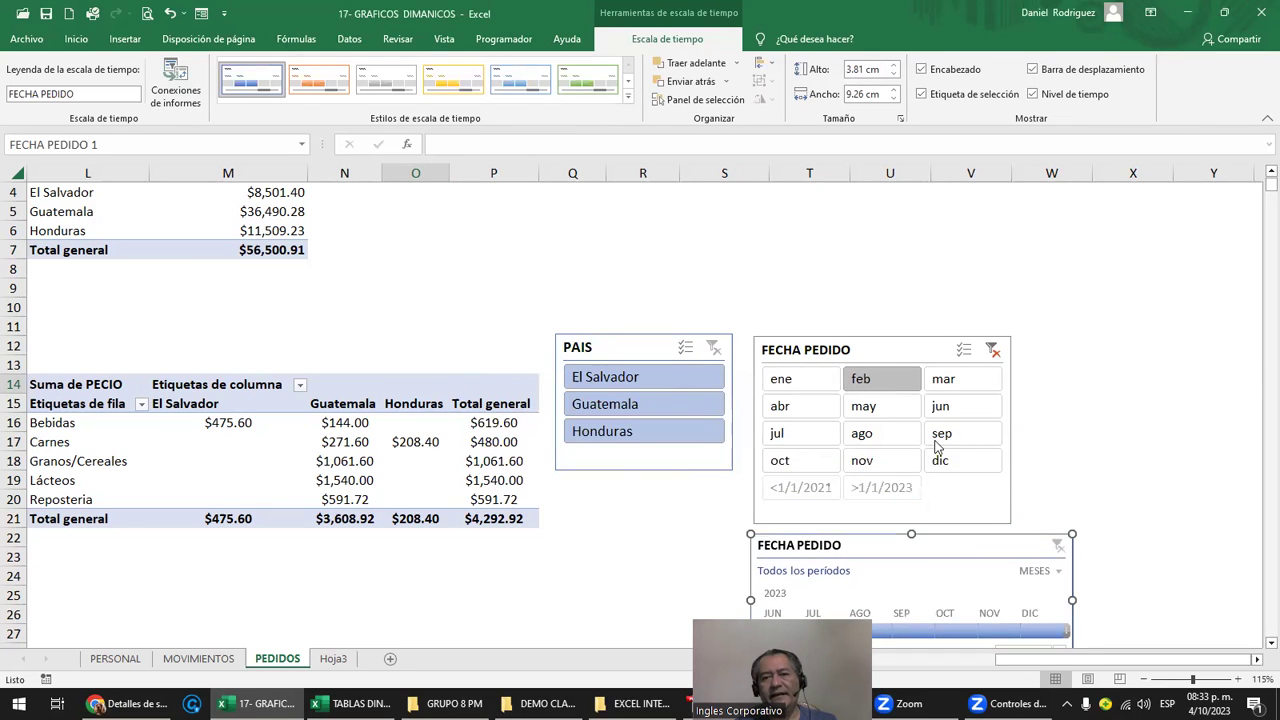
pyautogui.click(1050, 417)
# Inspect the month slicer's format options and the pivot table's analysis options
pyautogui.scroll(-1, 1050, 417)
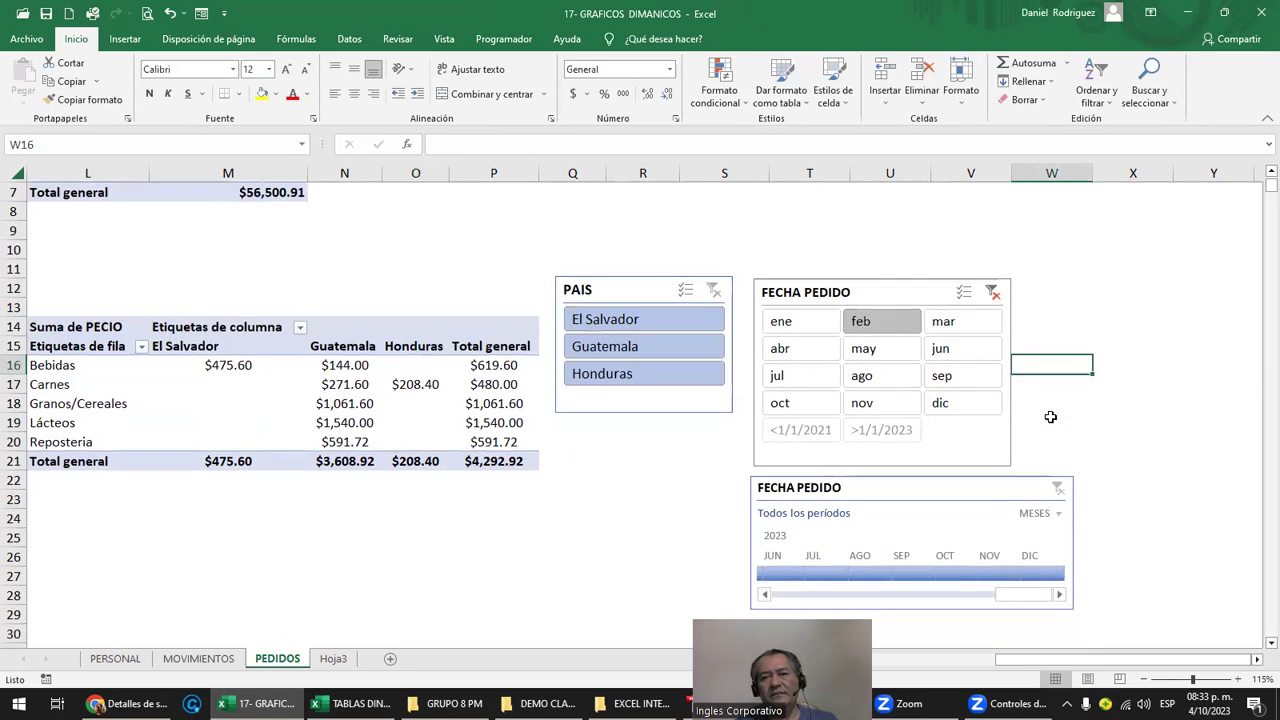
pyautogui.click(870, 293)
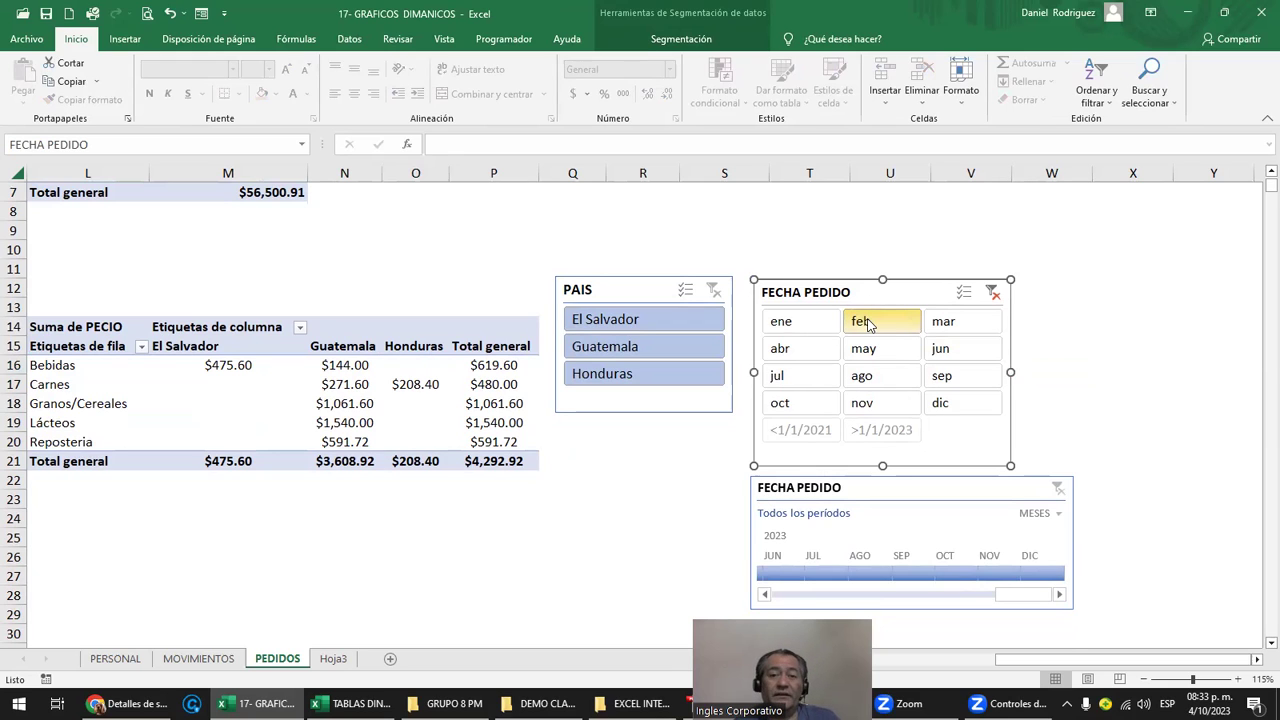
pyautogui.click(866, 322)
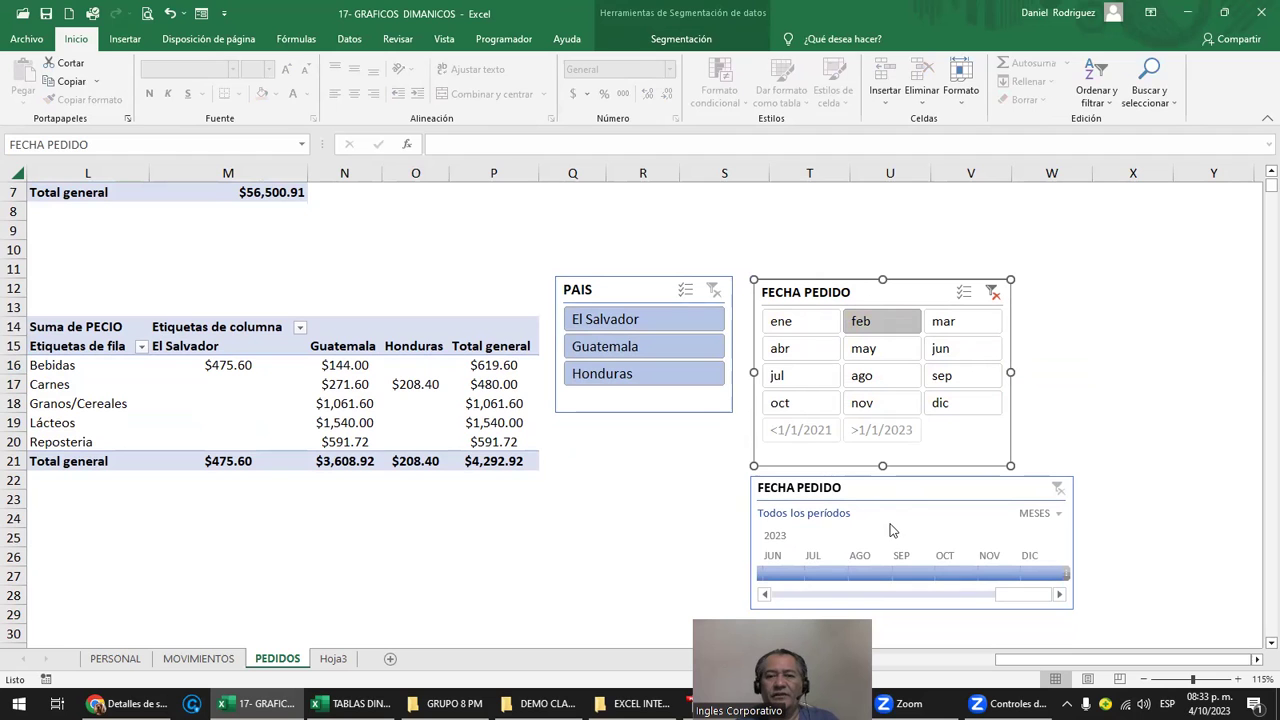
pyautogui.click(681, 38)
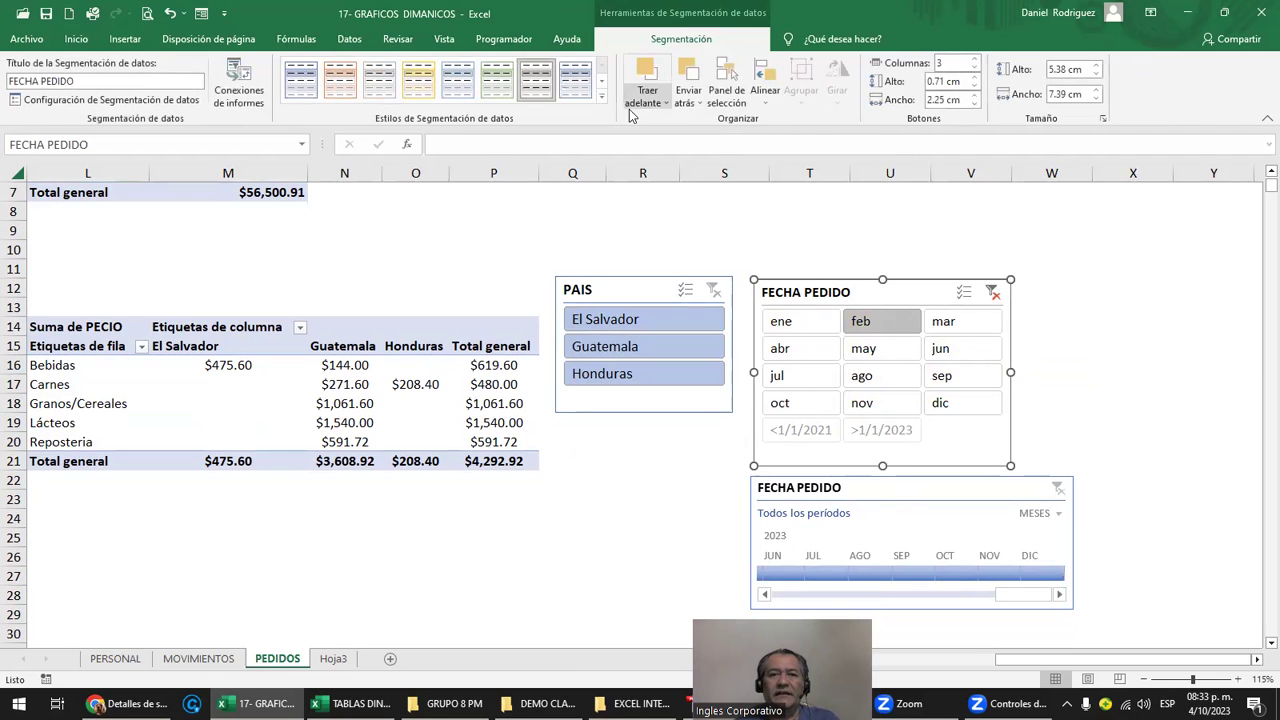
pyautogui.click(466, 335)
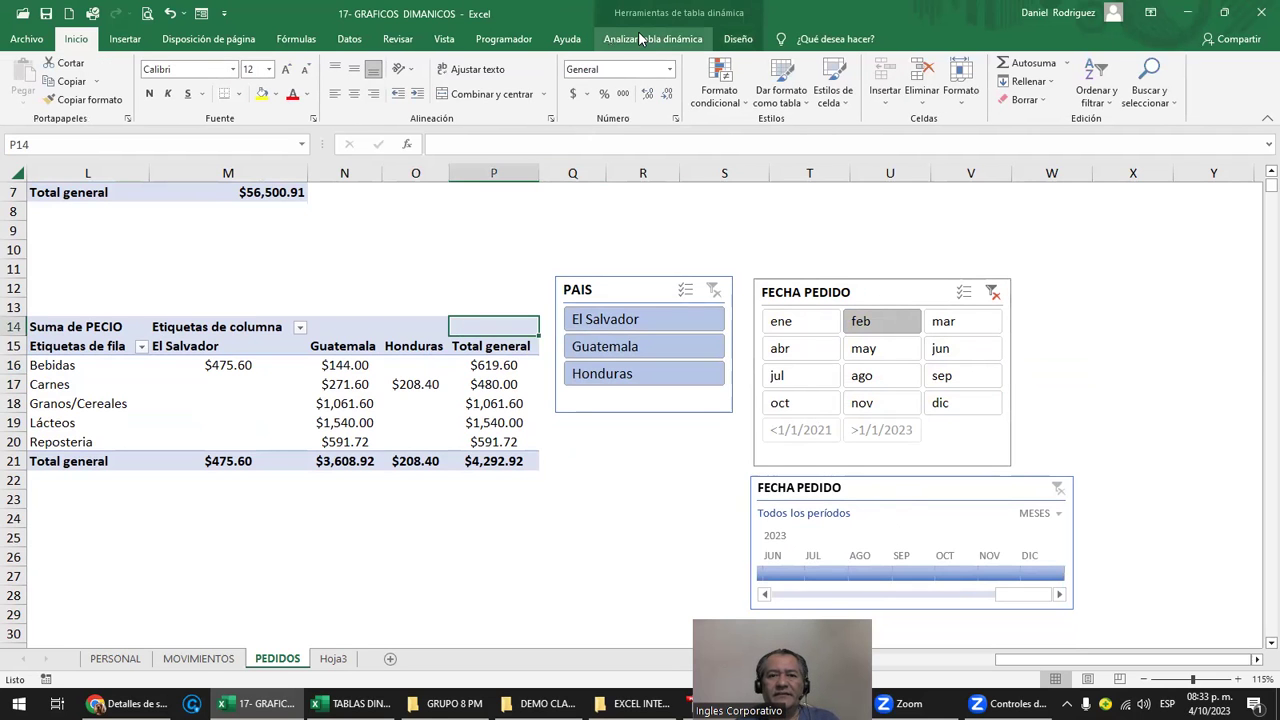
pyautogui.click(640, 40)
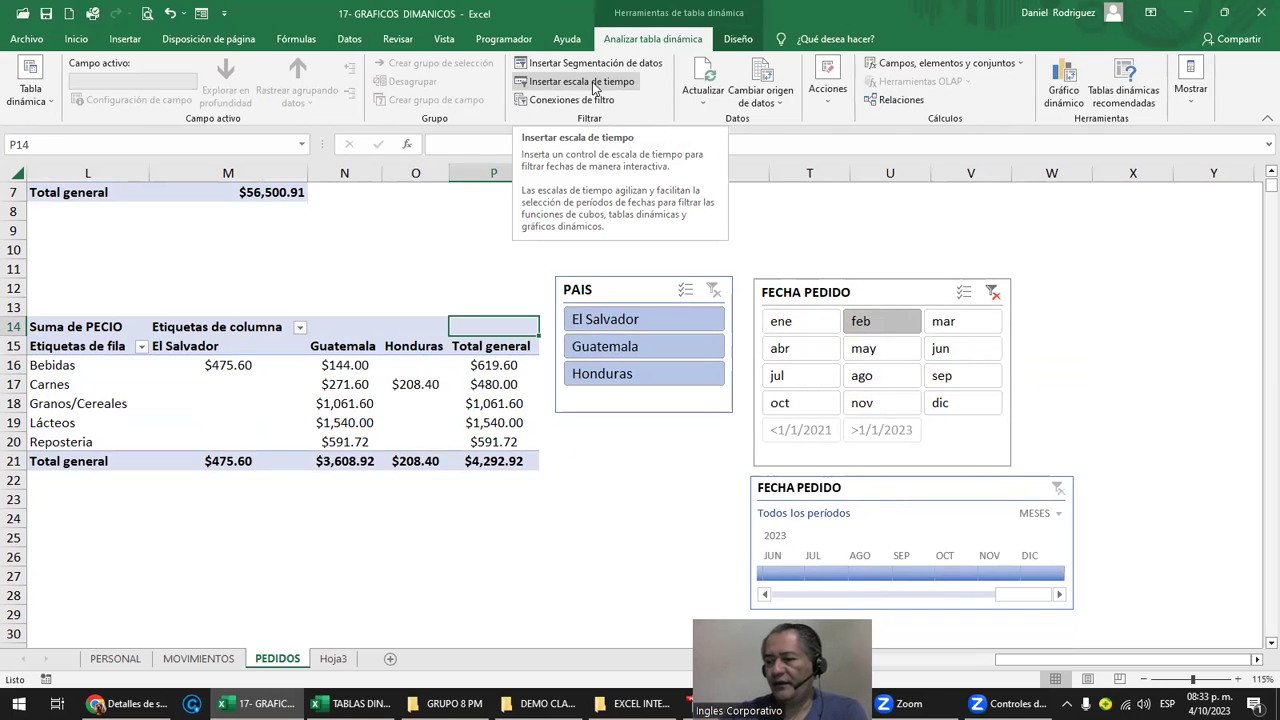
# Dismiss the pivot table error and delete the FECHA PEDIDO month slicer
pyautogui.click(870, 288)
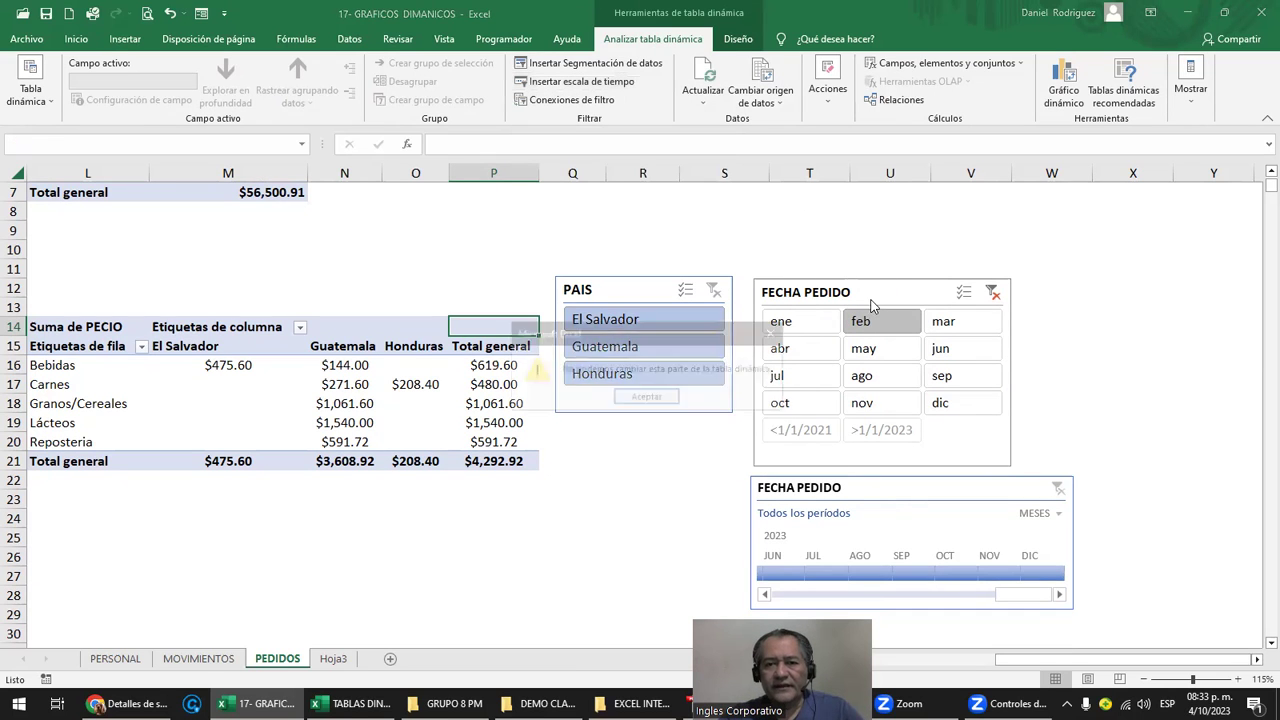
pyautogui.press('Return')
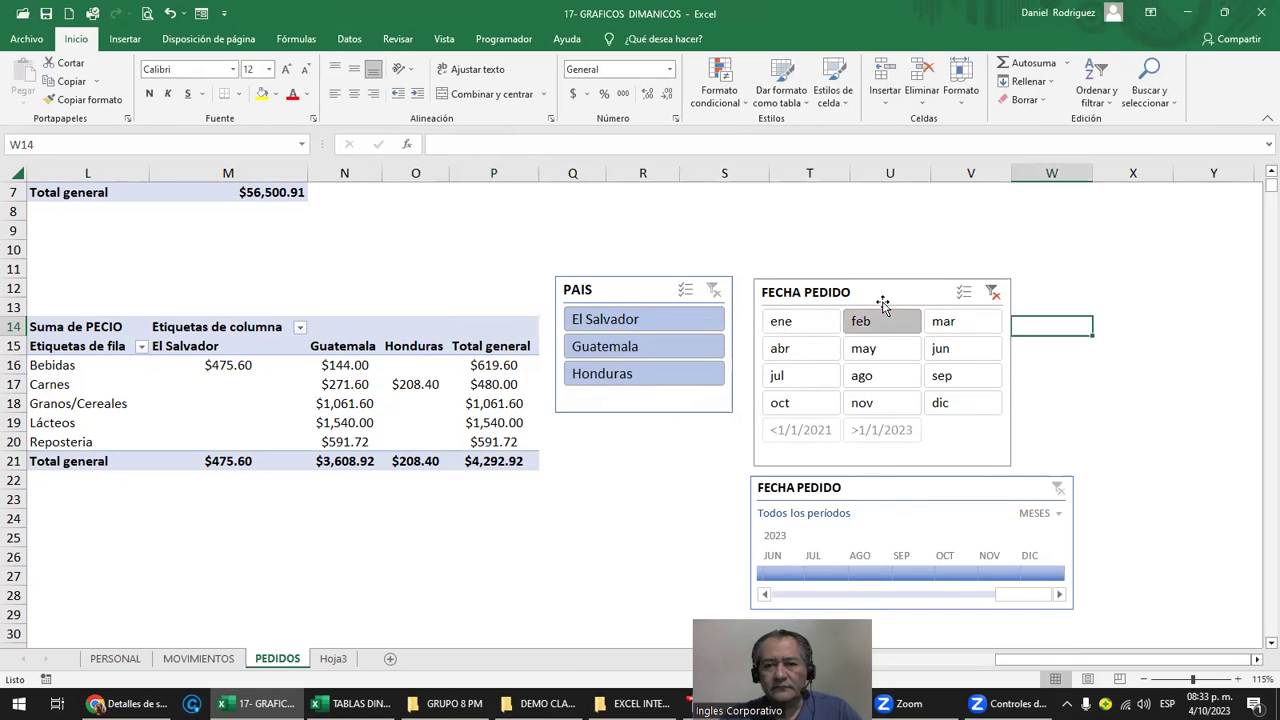
pyautogui.click(883, 303)
pyautogui.press('Delete')
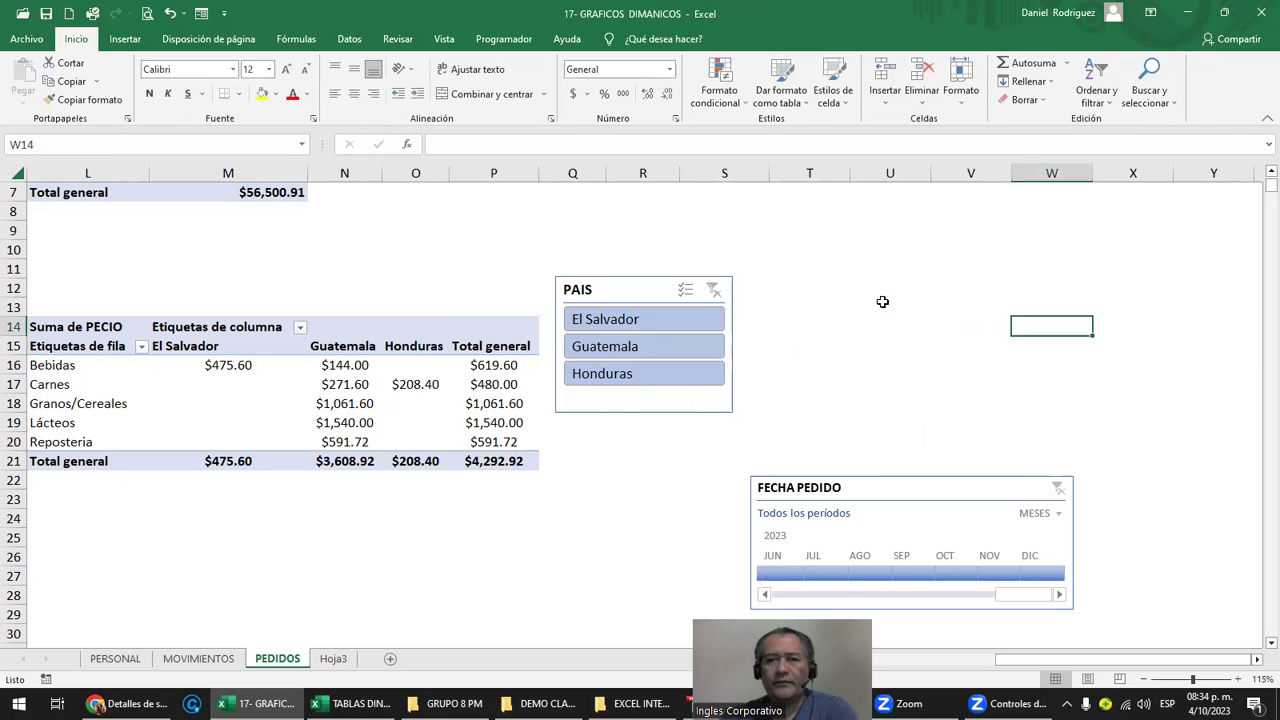
# Move the timeline under the PAIS slicer, widen it, and switch it to AÑOS
pyautogui.moveTo(866, 488); pyautogui.dragTo(673, 441)
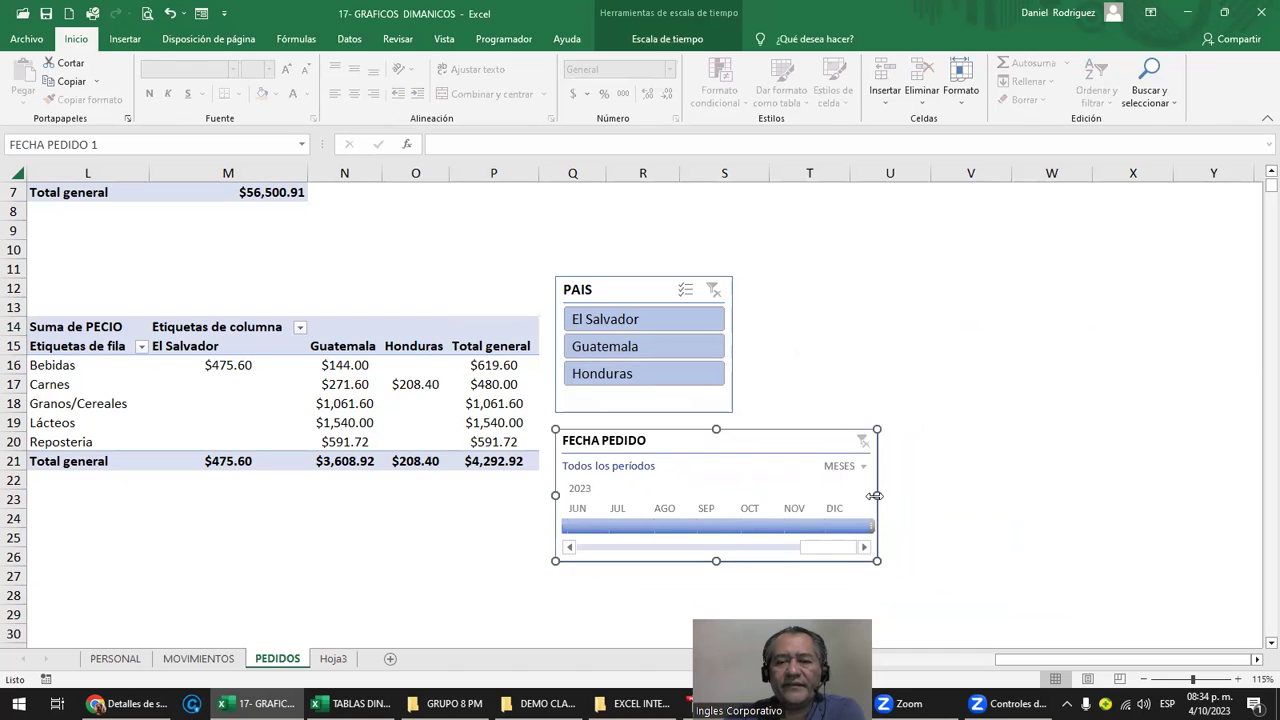
pyautogui.moveTo(875, 495); pyautogui.dragTo(1100, 495)
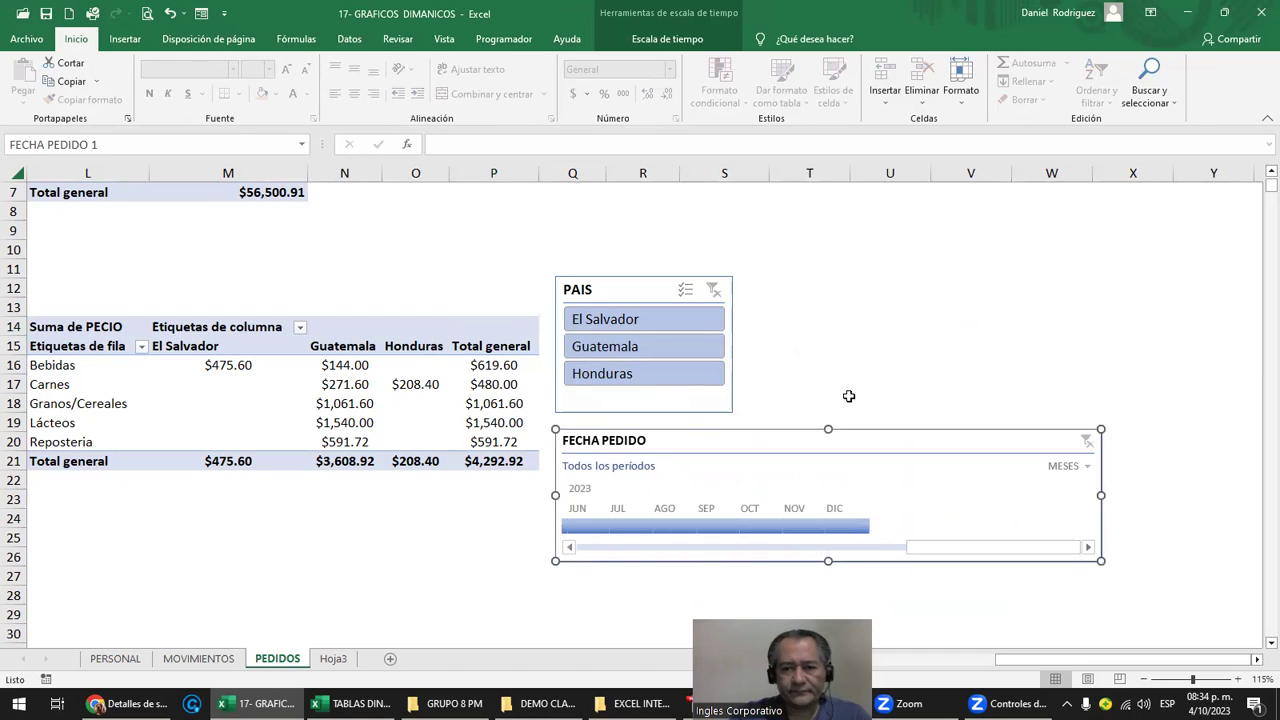
pyautogui.click(1088, 468)
pyautogui.click(1092, 488)
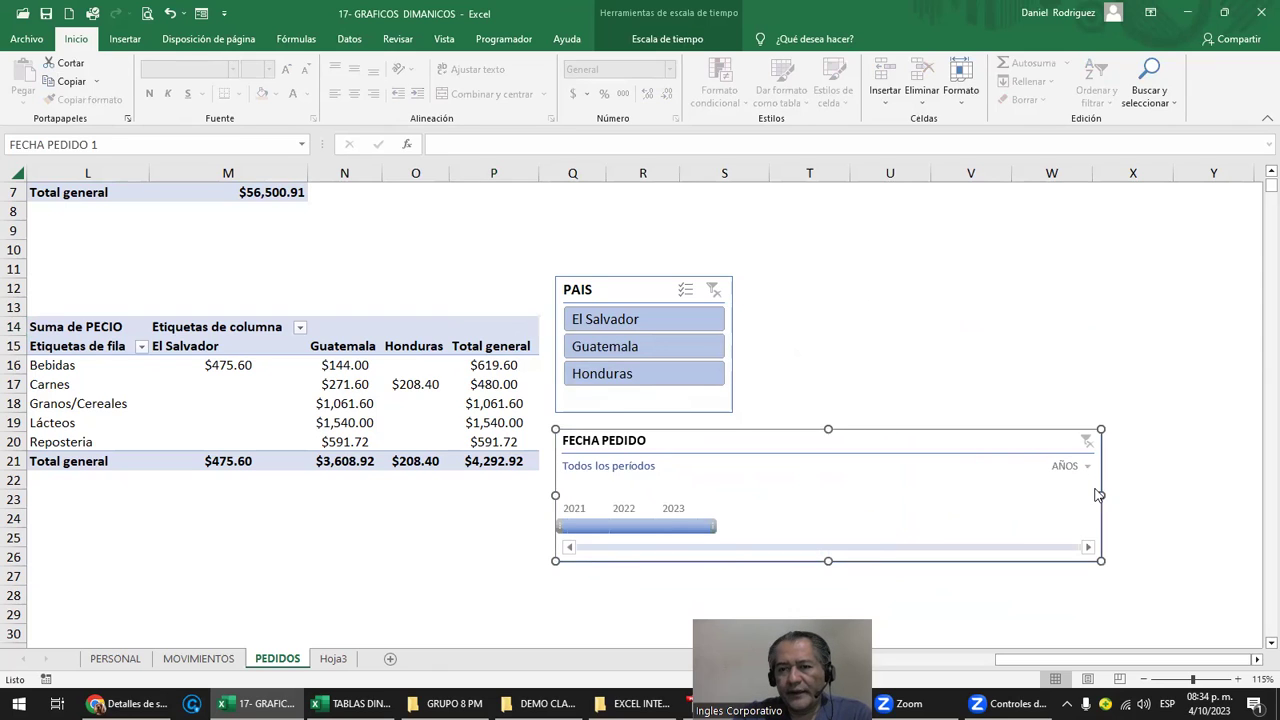
# Try each year bar, settling the pivot filter on 2021 ($32,383.13)
pyautogui.click(585, 528)
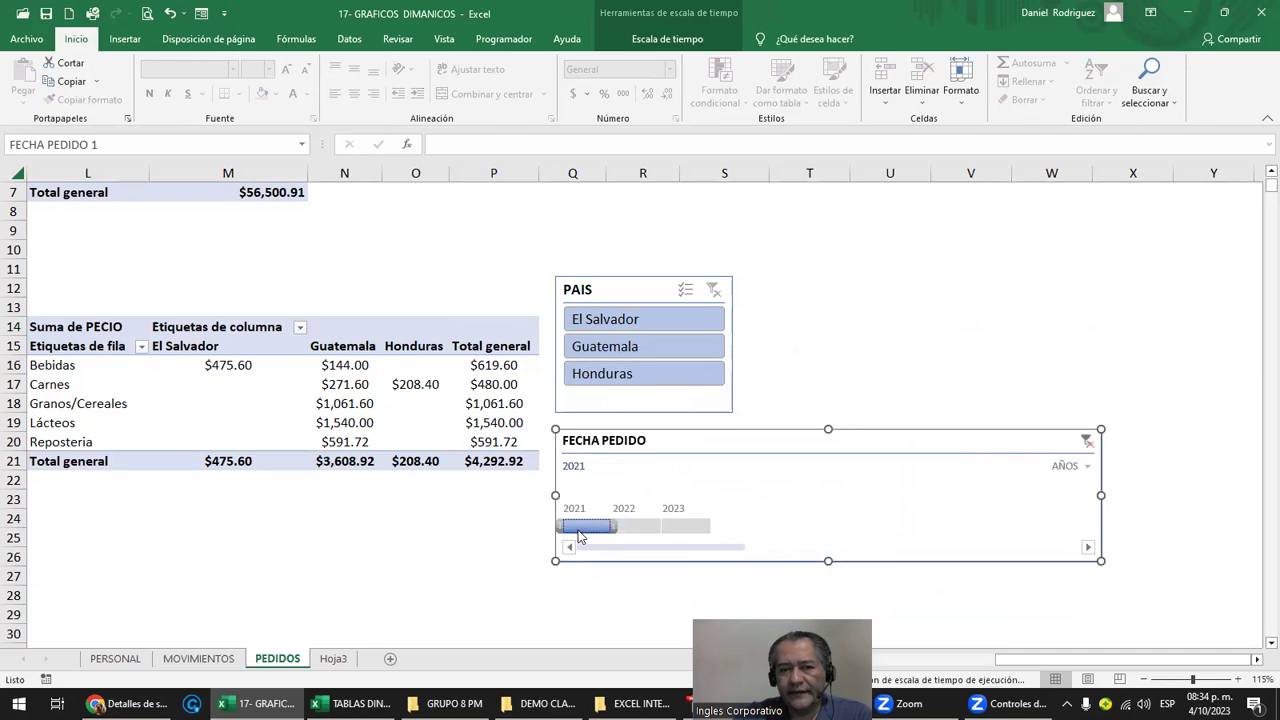
pyautogui.click(632, 528)
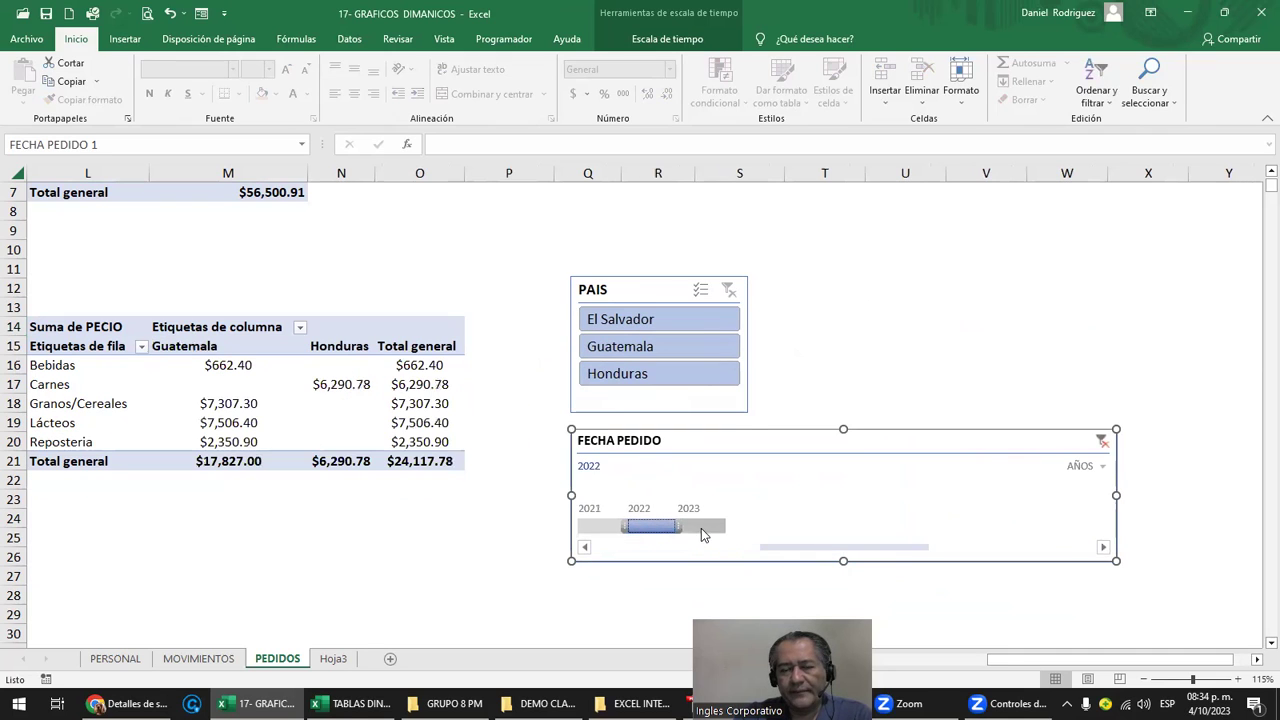
pyautogui.click(701, 528)
pyautogui.click(641, 525)
pyautogui.click(600, 527)
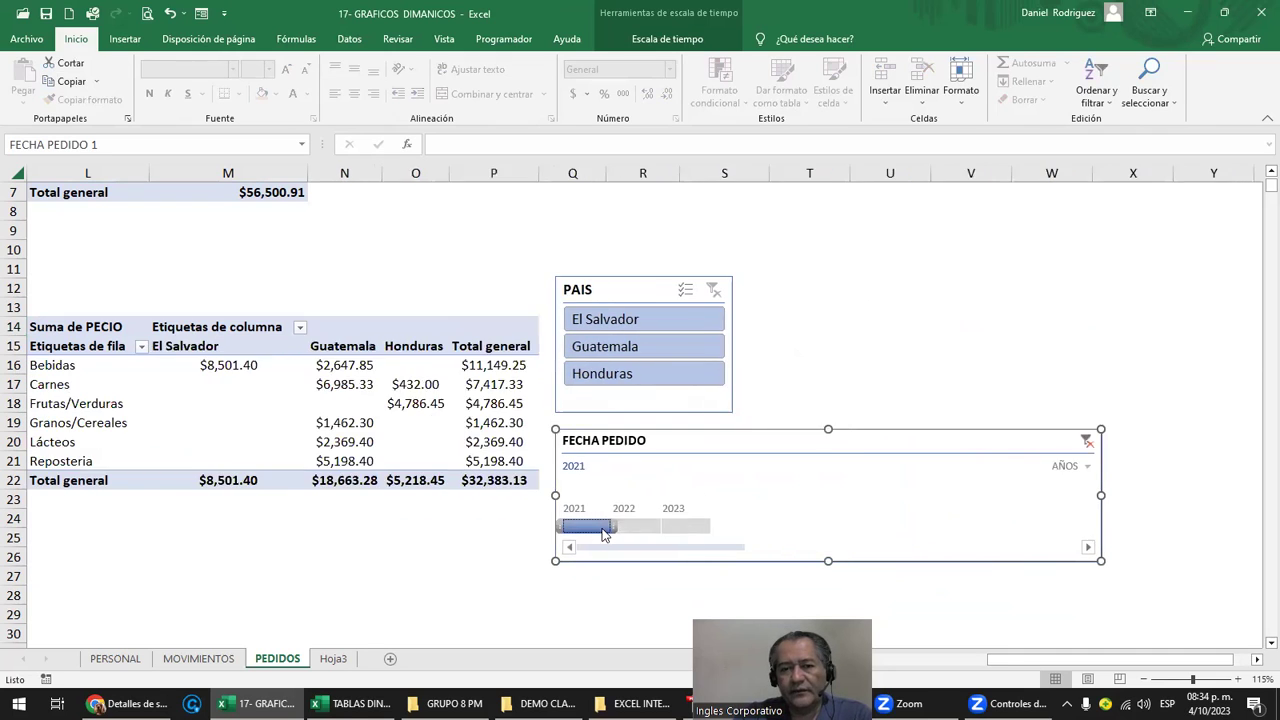
pyautogui.click(1090, 467)
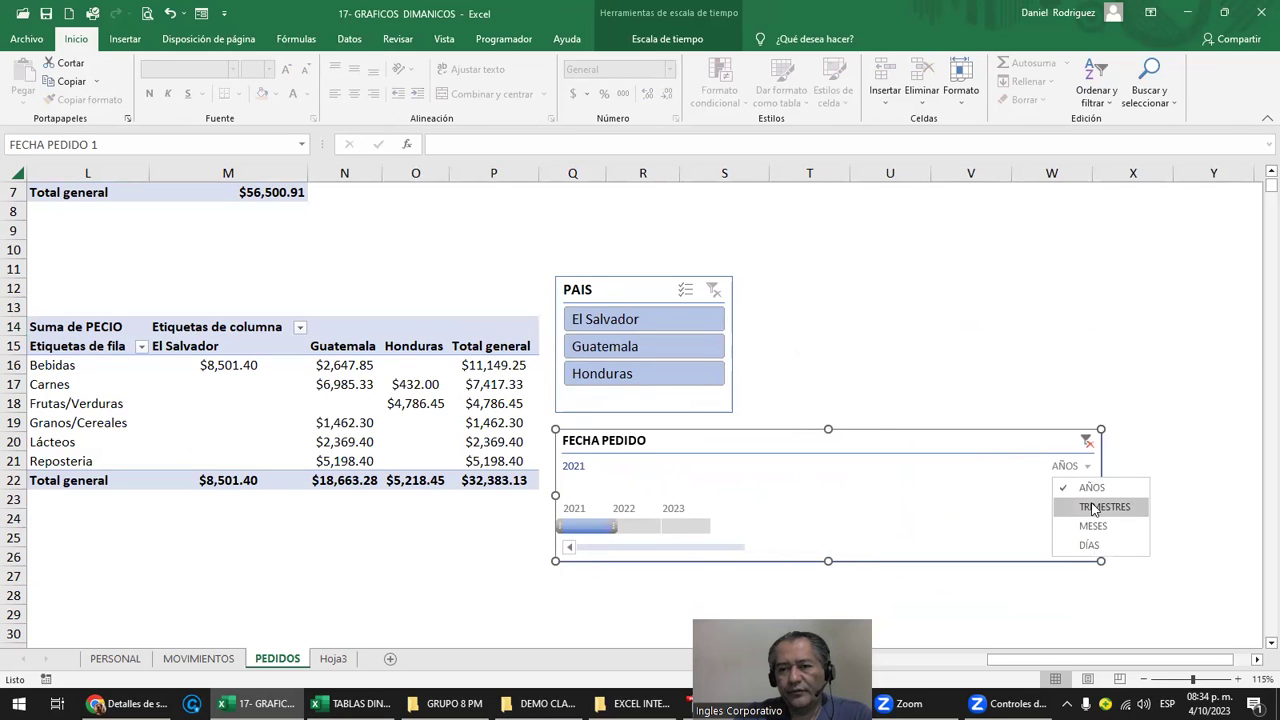
# Show the timeline by TRIMESTRES and try the 4T and 1T 2021 quarter filters
pyautogui.click(1095, 507)
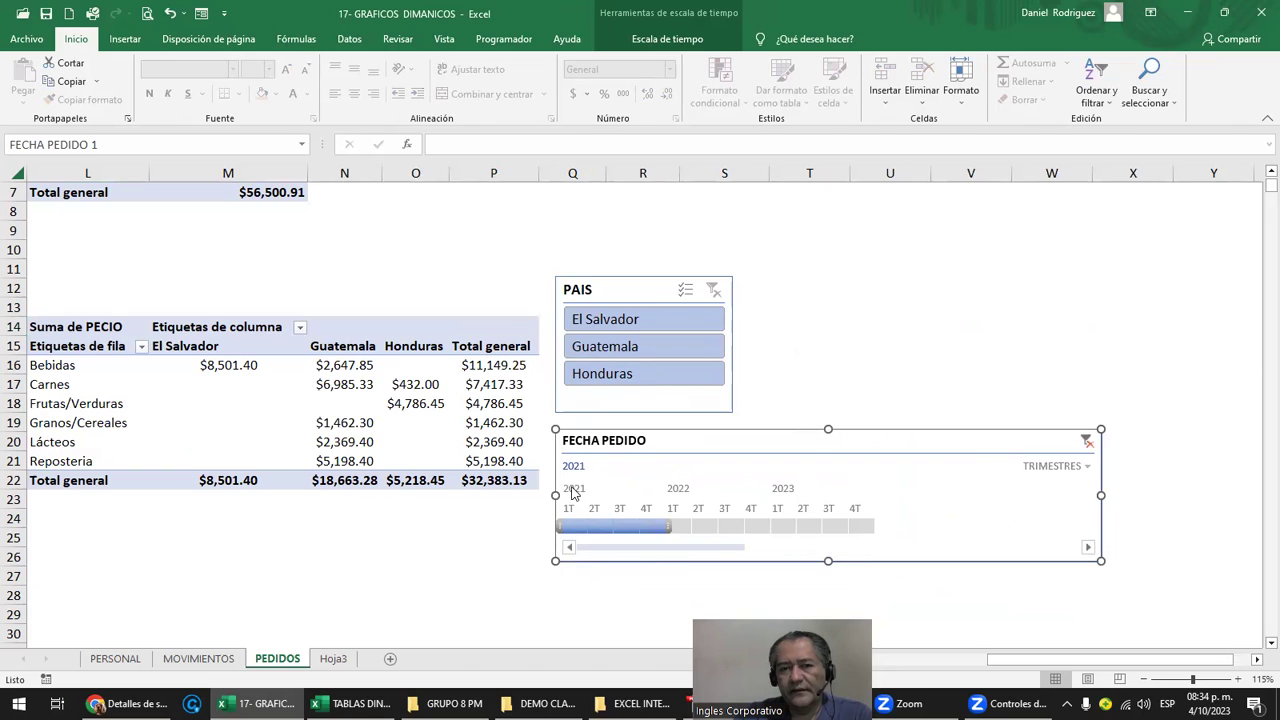
pyautogui.click(647, 527)
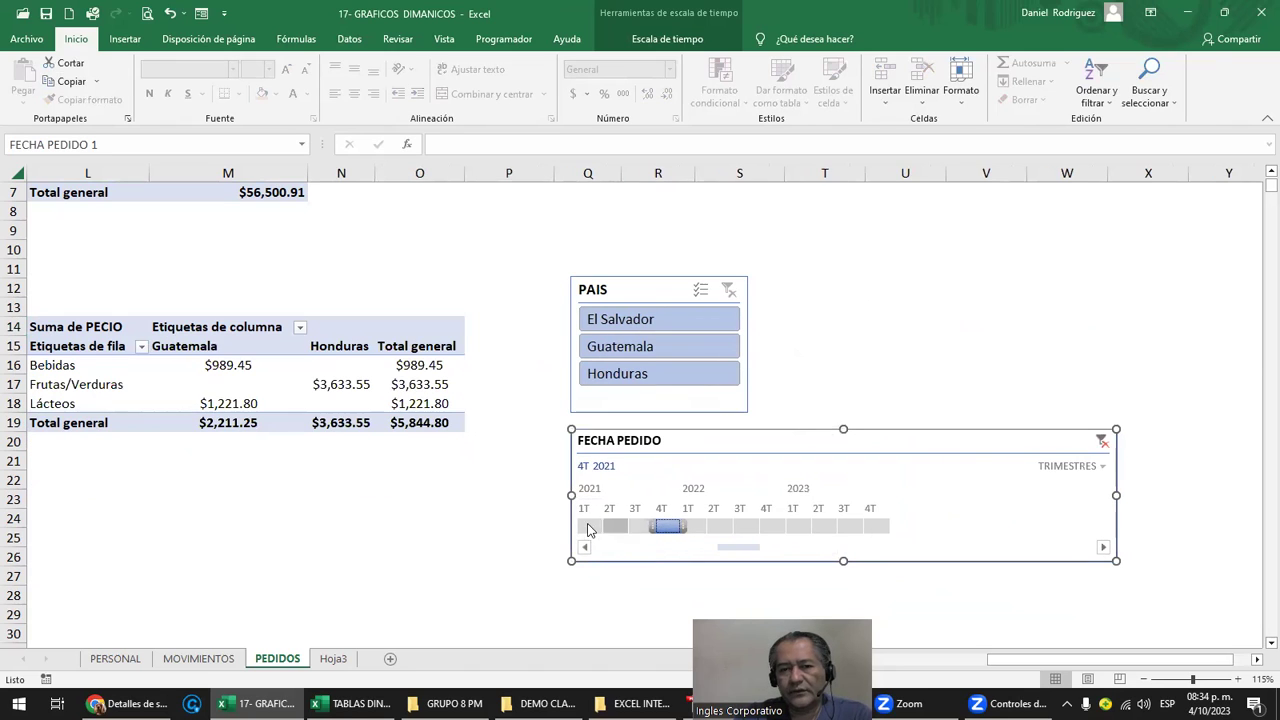
pyautogui.click(602, 527)
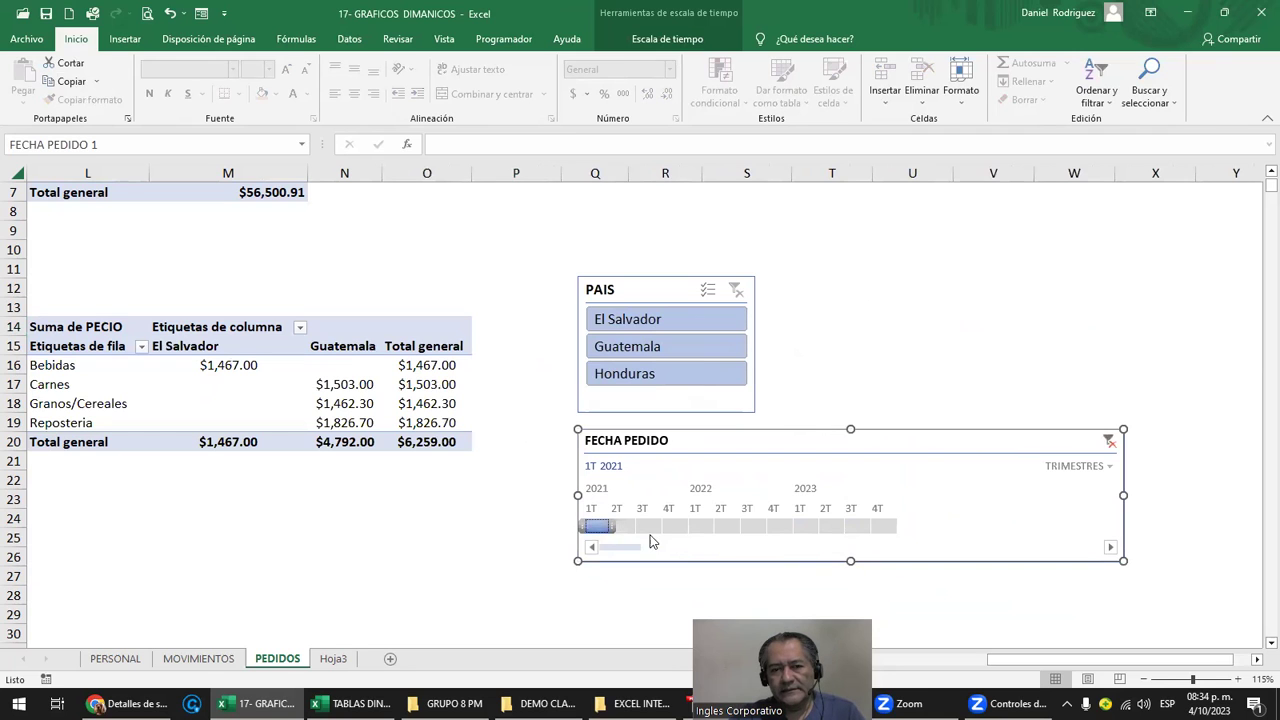
pyautogui.scroll(1, 652, 541)
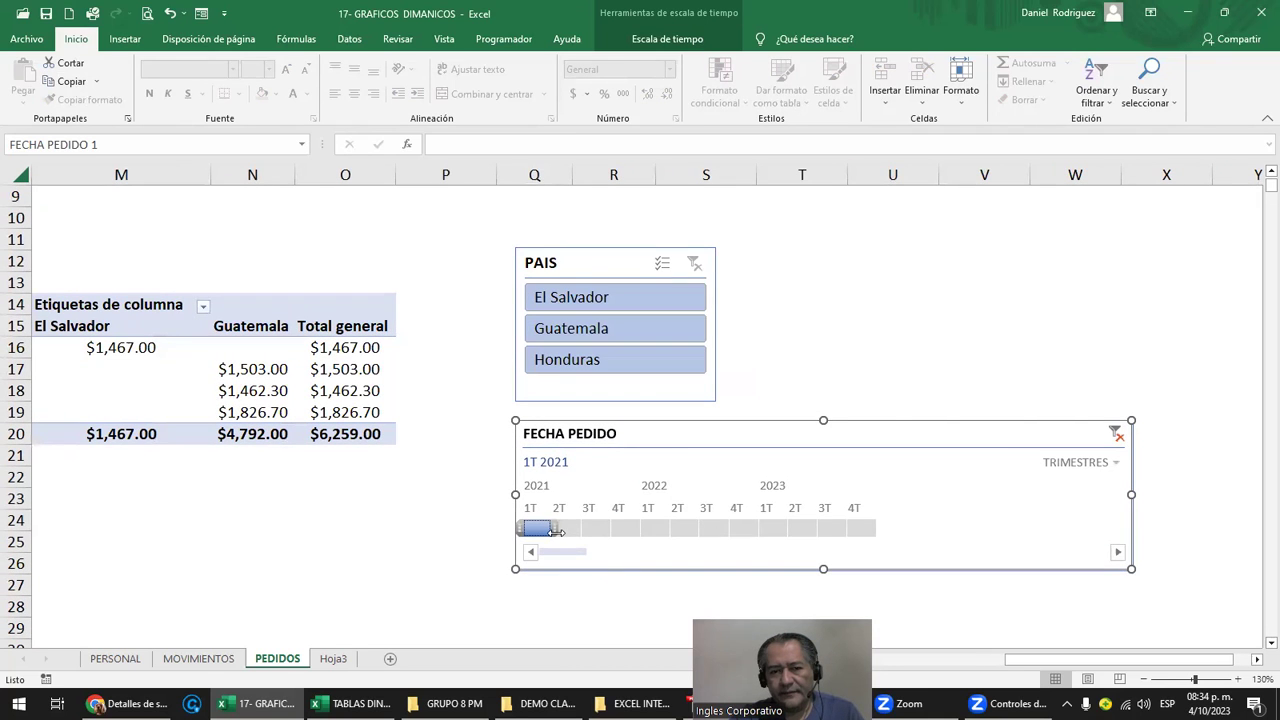
pyautogui.moveTo(561, 532)
pyautogui.mouseDown()
pyautogui.moveTo(641, 538)
pyautogui.moveTo(522, 520)
pyautogui.mouseUp()
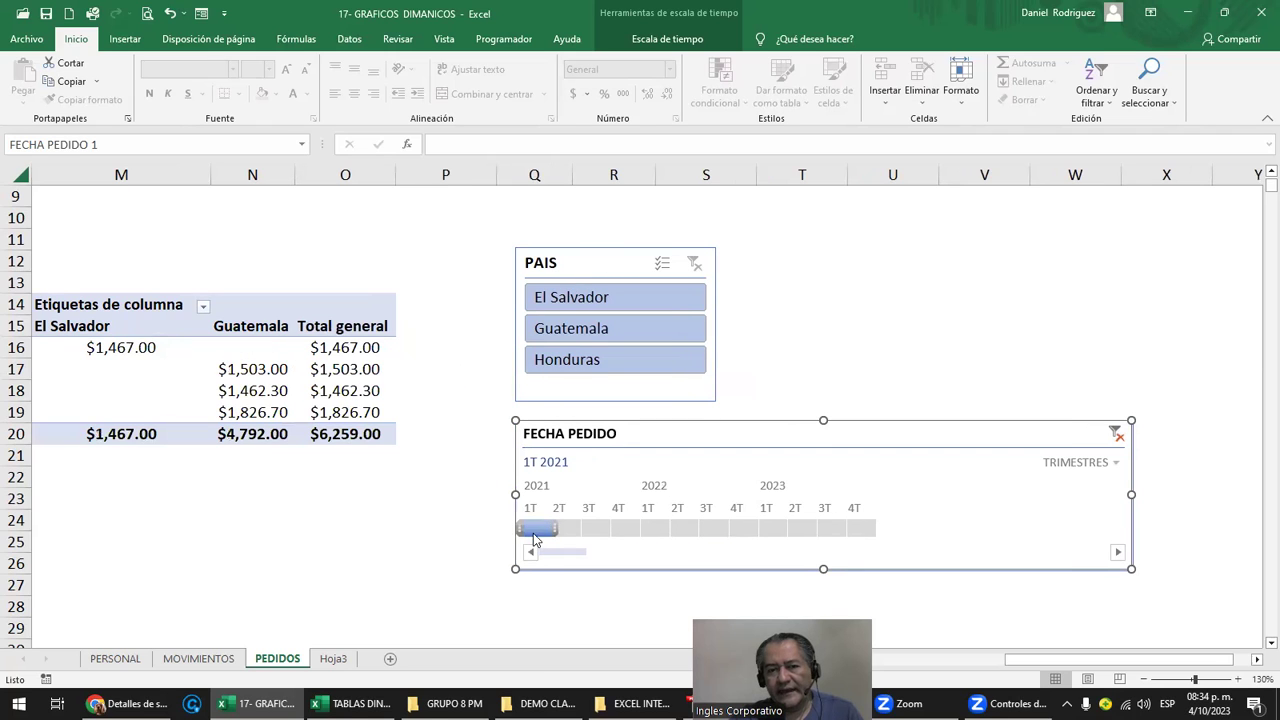
# Adjust the quarter selection, settling on 1T 2021 with a $6,259.00 total
pyautogui.click(624, 528)
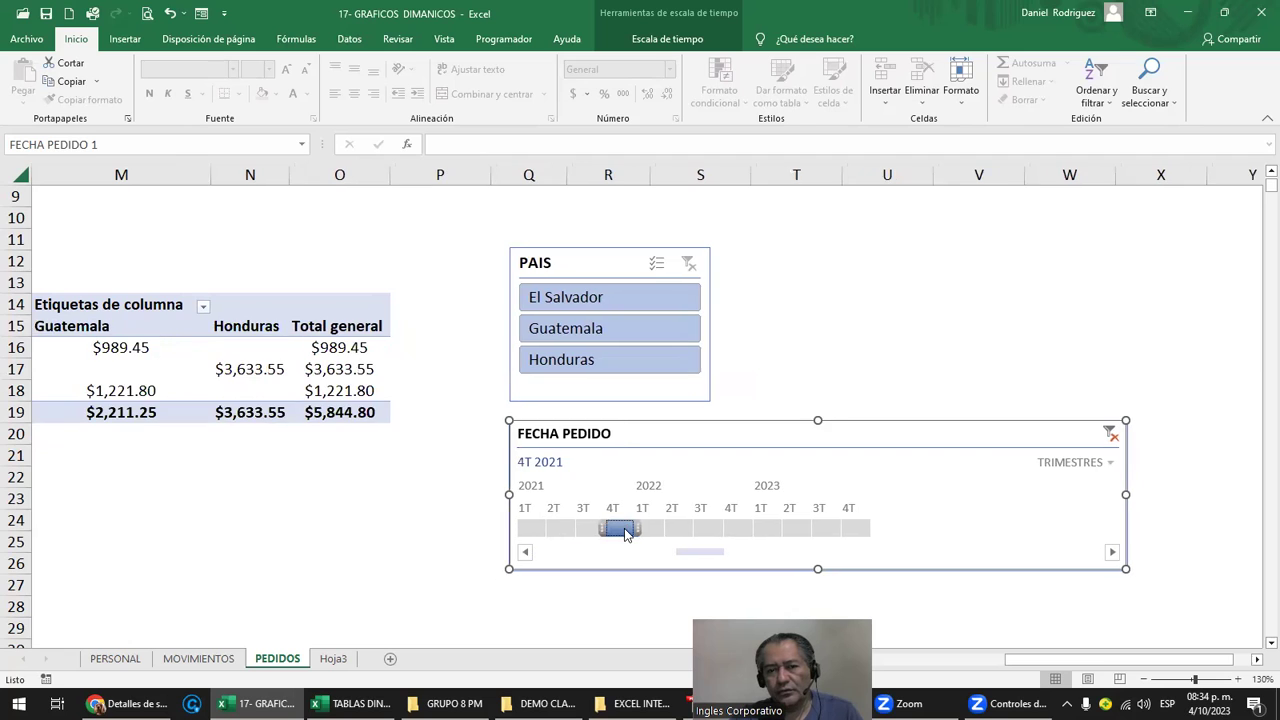
pyautogui.click(532, 528)
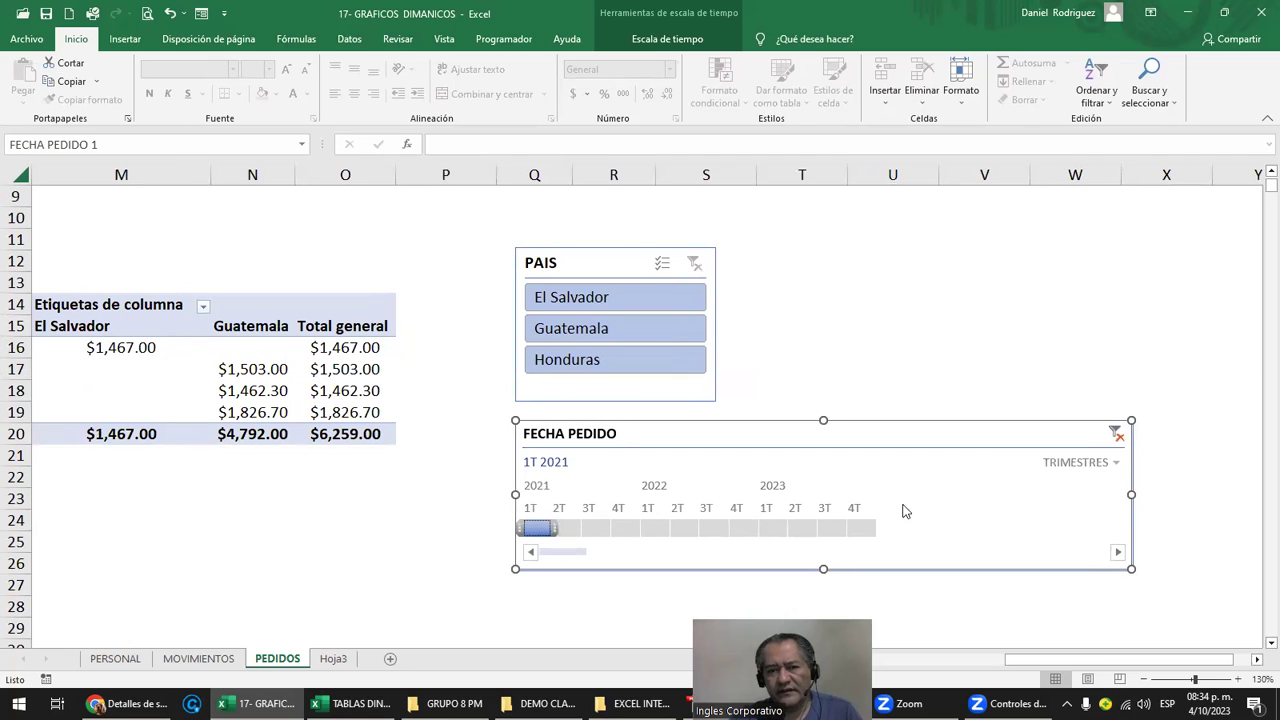
pyautogui.keyDown('shift'); pyautogui.click(600, 532); pyautogui.keyUp('shift')
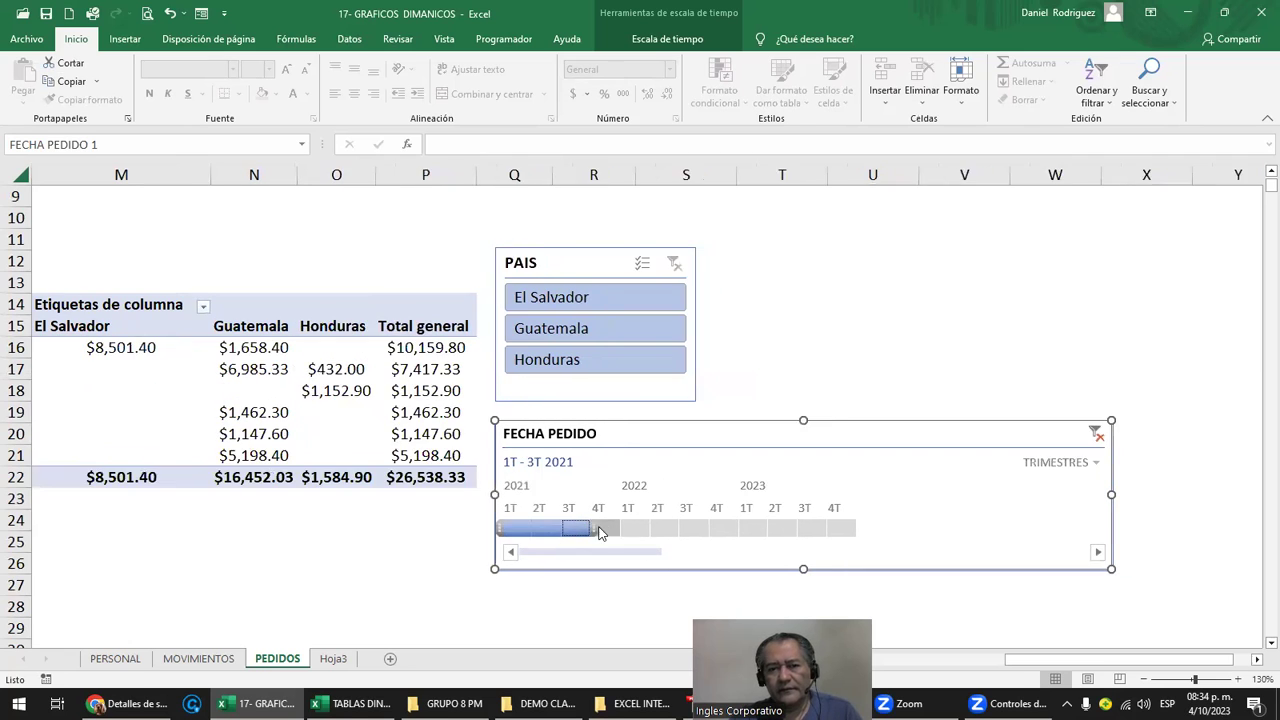
pyautogui.click(612, 530)
pyautogui.moveTo(610, 535); pyautogui.dragTo(525, 532)
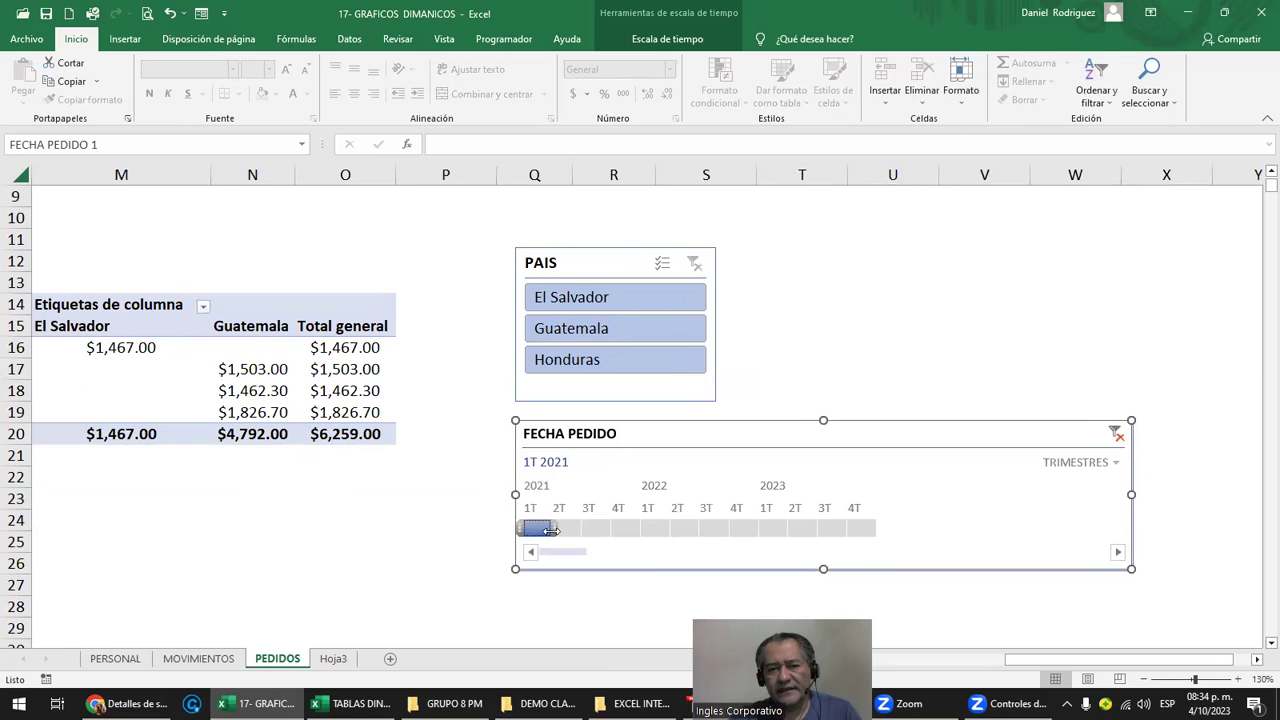
pyautogui.moveTo(551, 530)
pyautogui.mouseDown()
pyautogui.moveTo(578, 531)
pyautogui.moveTo(556, 534)
pyautogui.mouseUp()
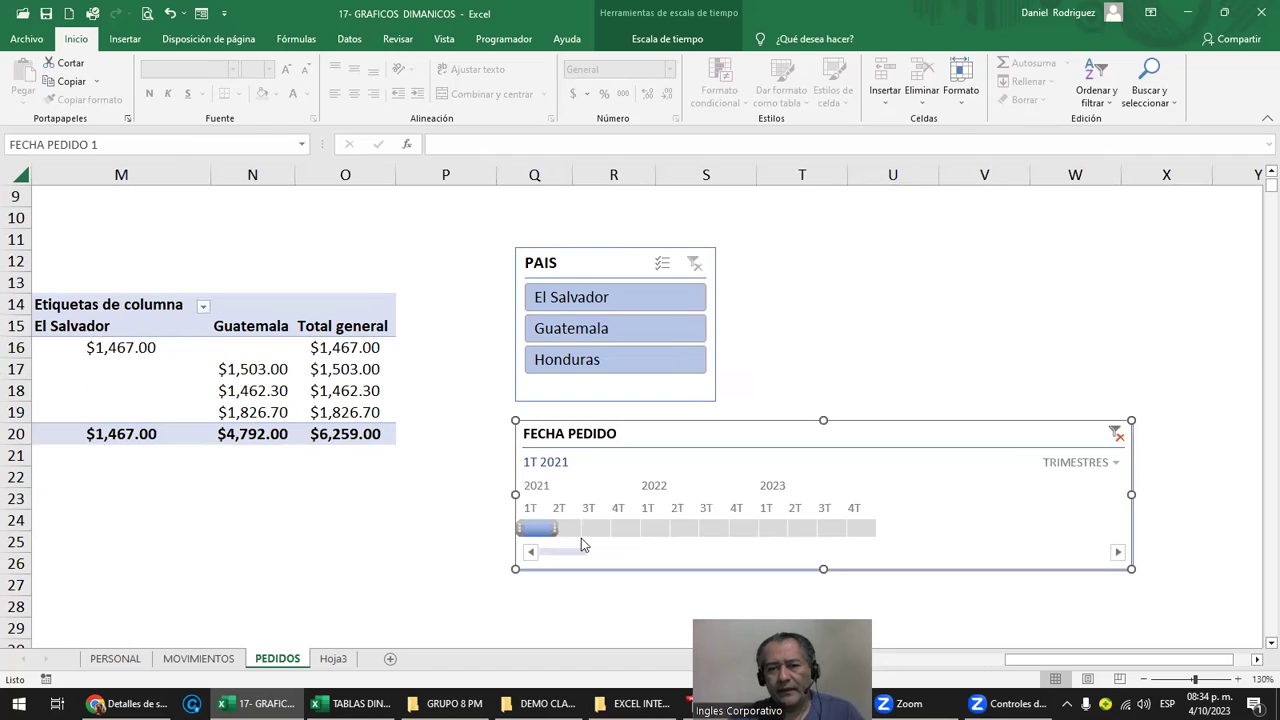
pyautogui.click(1114, 463)
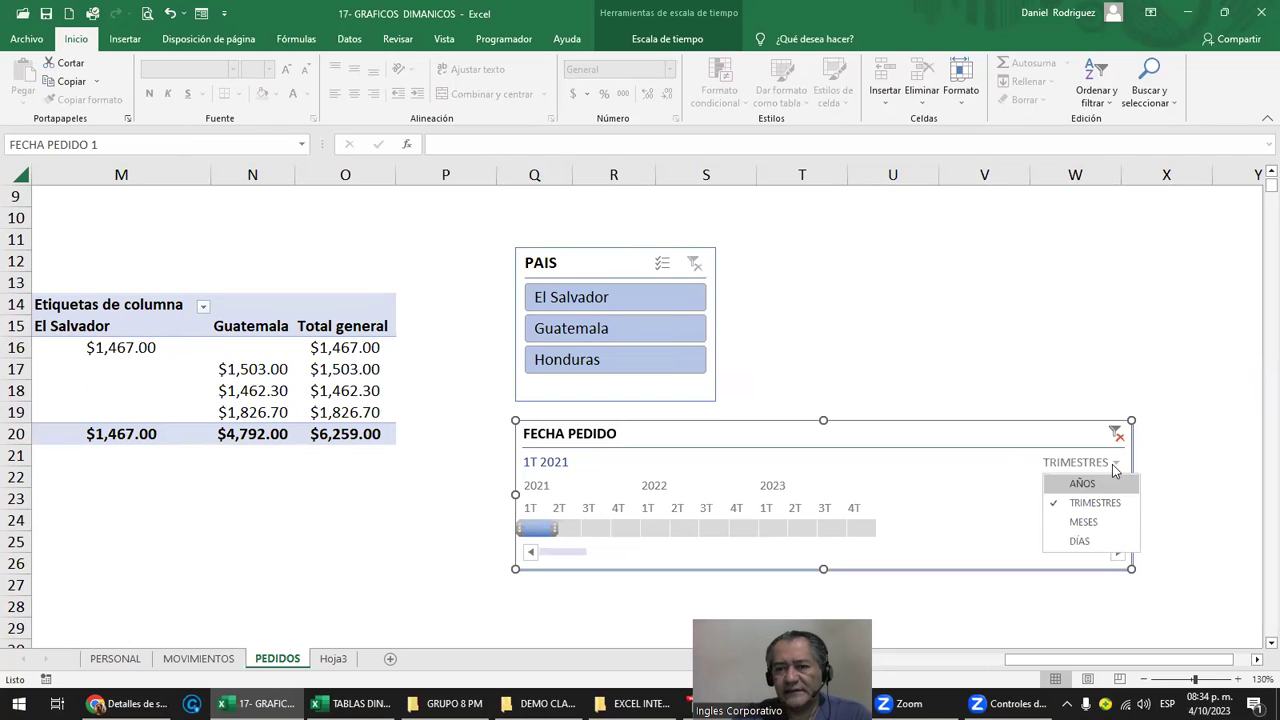
# Show the timeline by MESES and filter through abr, may, jun, ending on jul 2021
pyautogui.click(1090, 521)
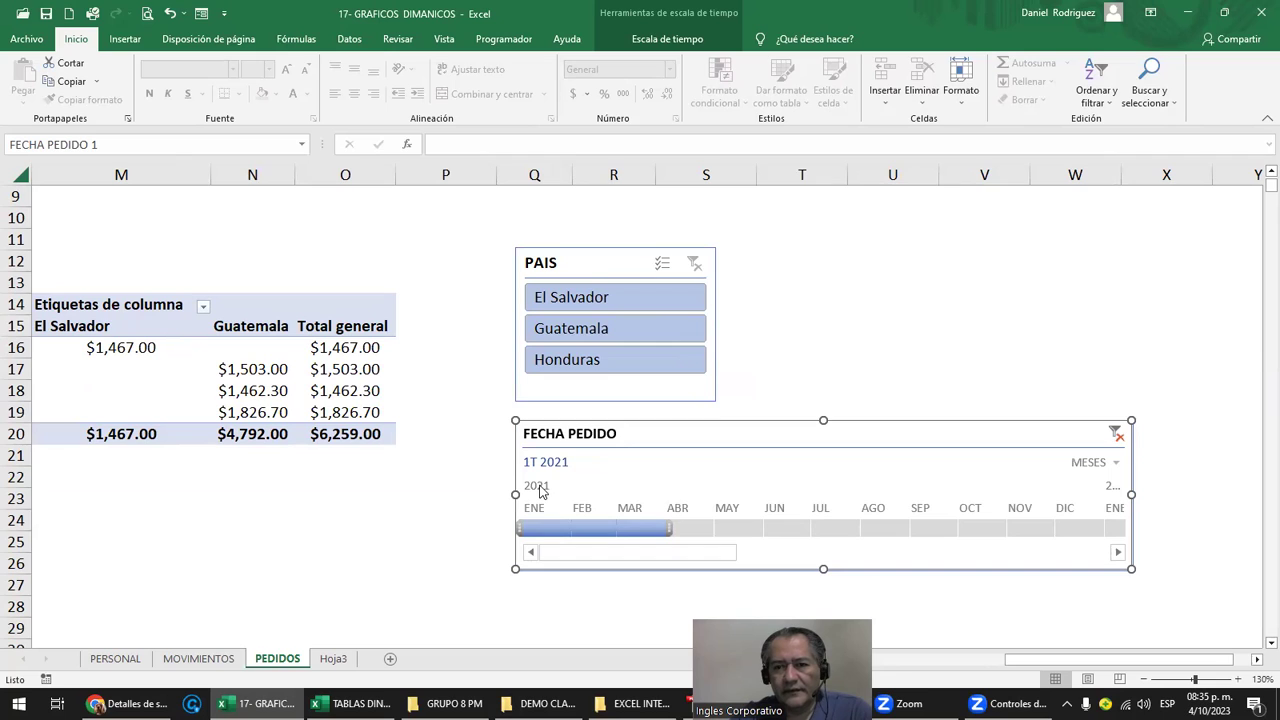
pyautogui.click(700, 530)
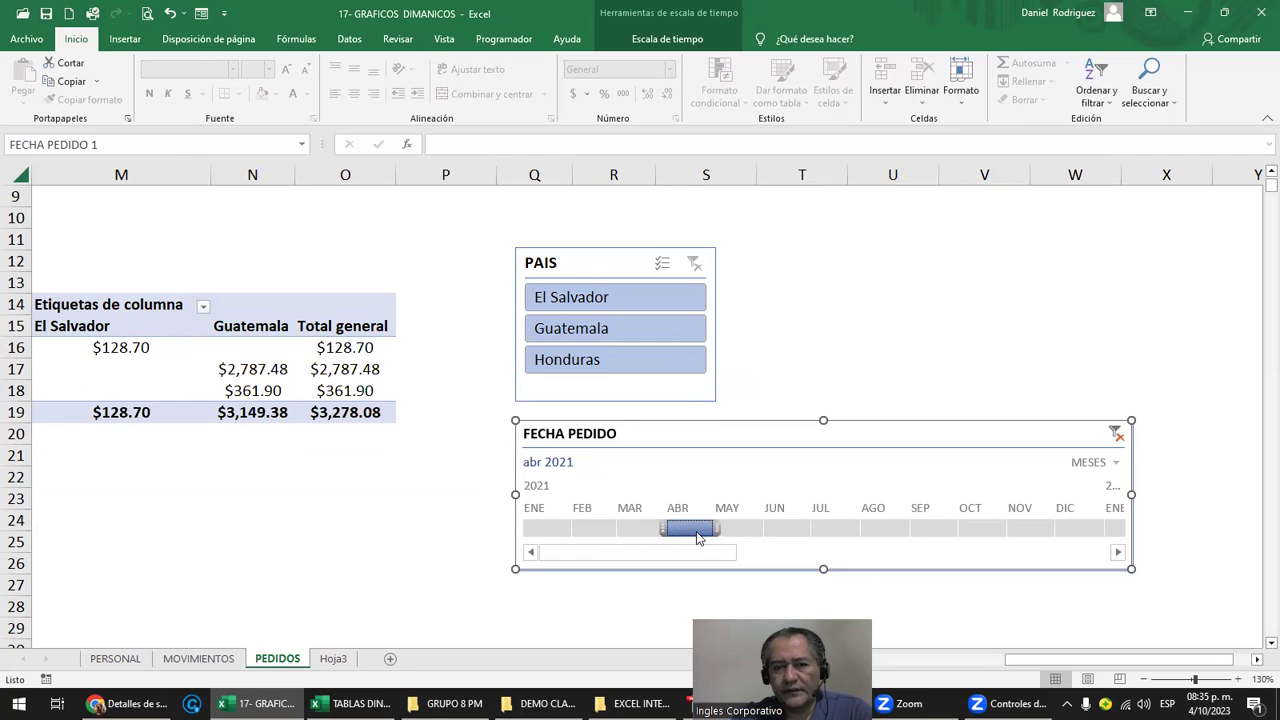
pyautogui.click(744, 530)
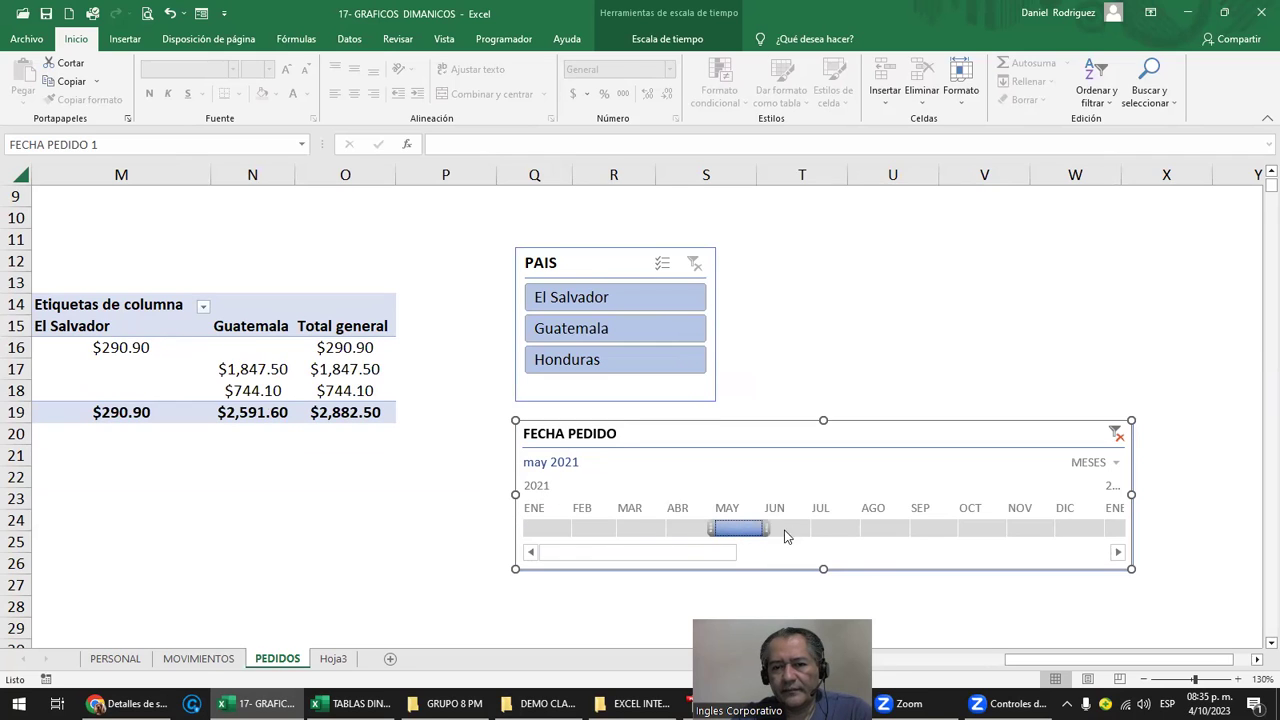
pyautogui.click(785, 530)
pyautogui.click(829, 525)
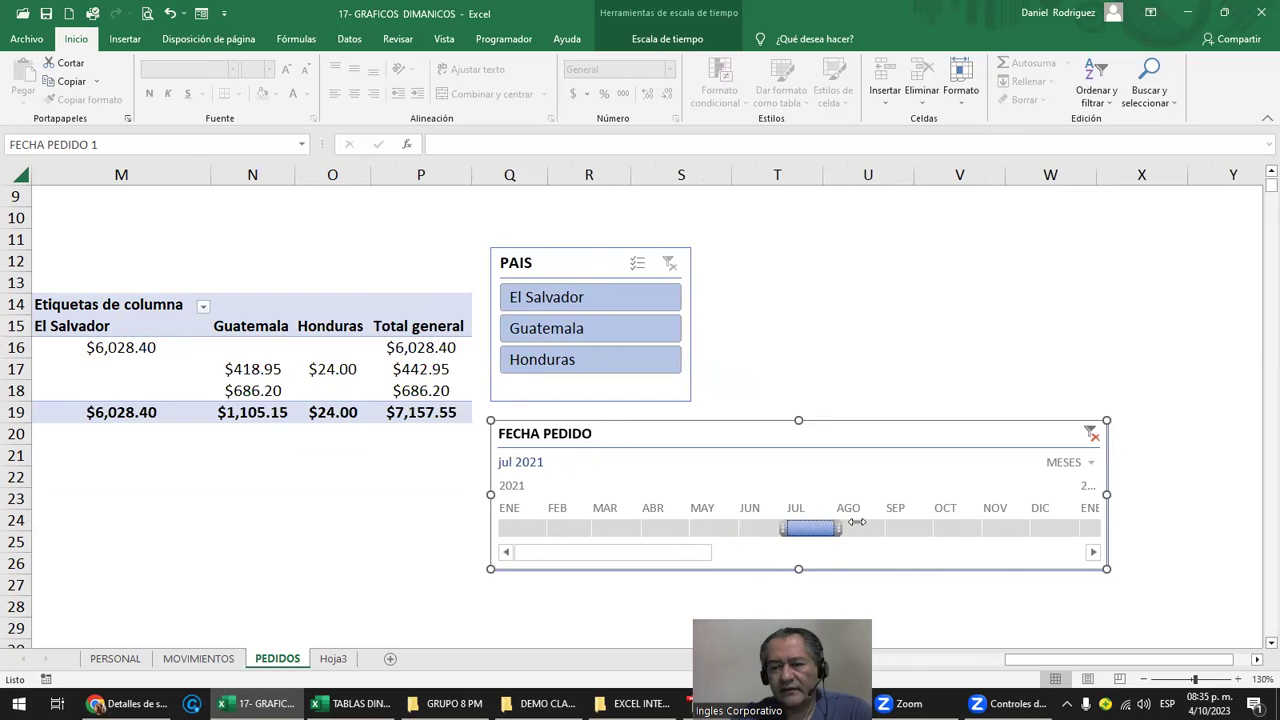
# Scroll the timeline forward to reveal later months
pyautogui.click(1093, 554)
pyautogui.click(1093, 554)
pyautogui.click(1093, 554)
pyautogui.click(1093, 554)
pyautogui.click(1089, 462)
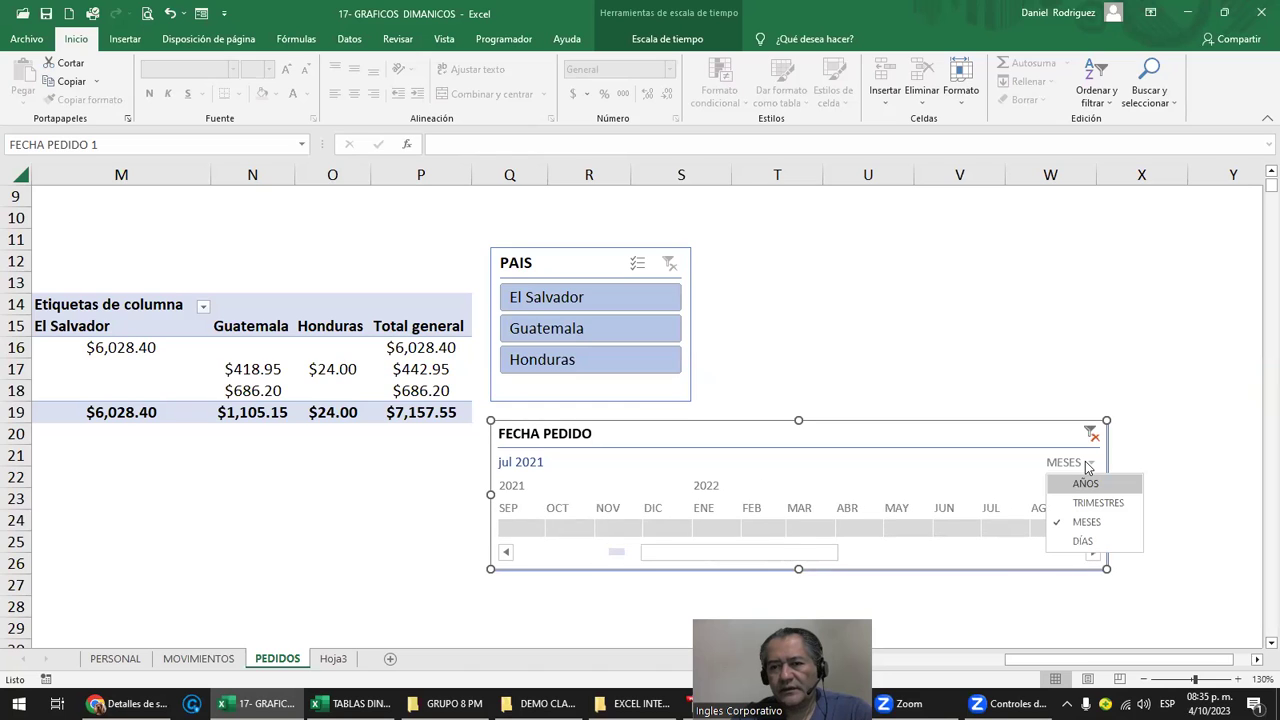
# Show the timeline by DÍAS, scroll to January 2021, and filter to 1 ene 2021
pyautogui.click(1088, 545)
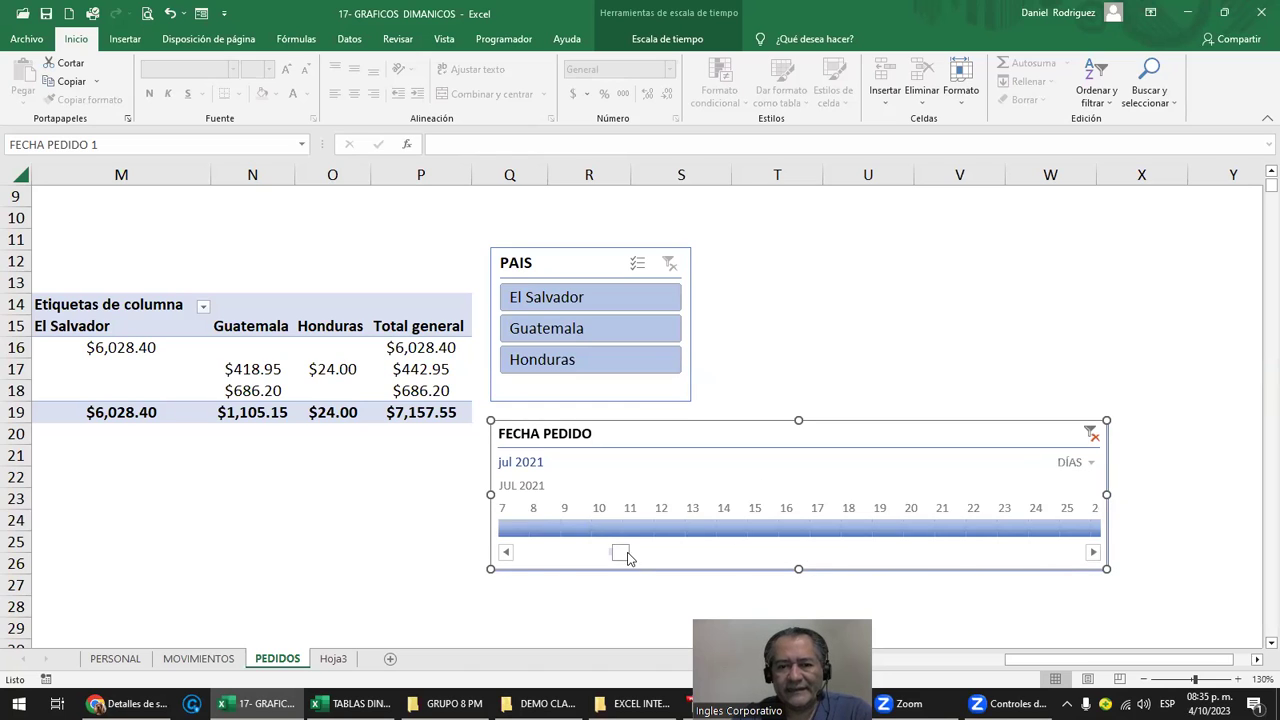
pyautogui.moveTo(628, 558); pyautogui.dragTo(518, 556)
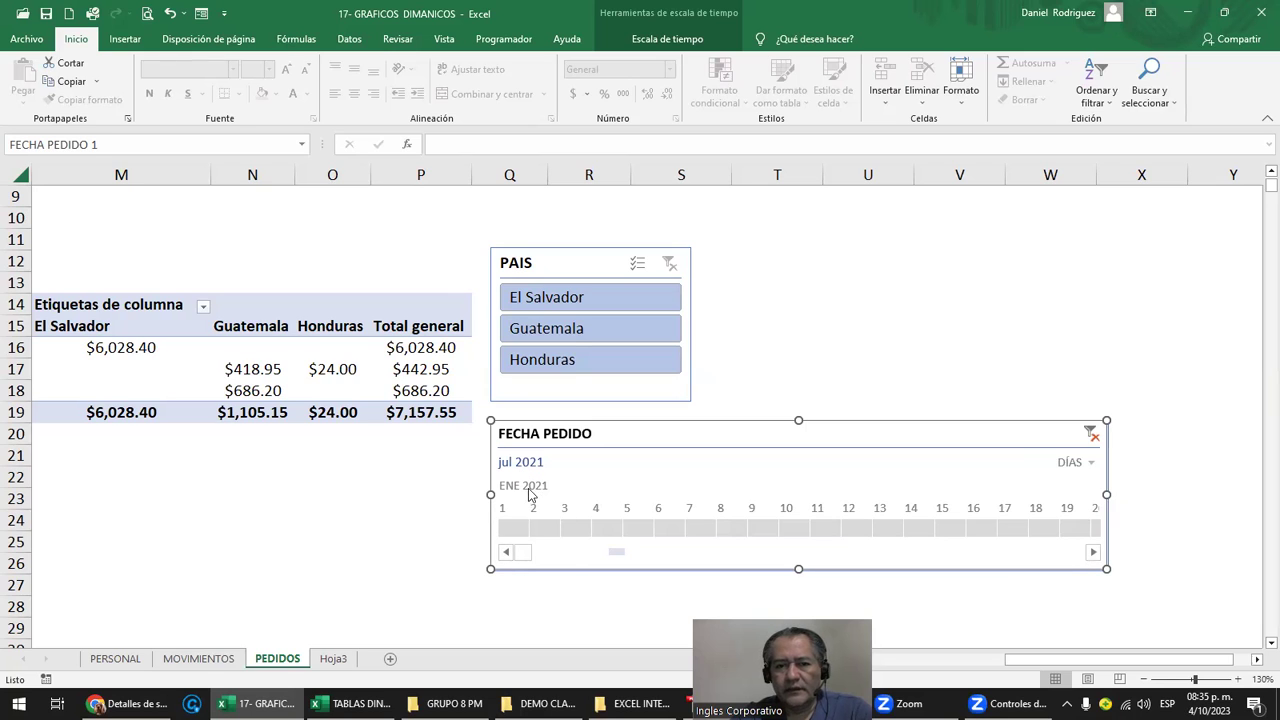
pyautogui.click(524, 526)
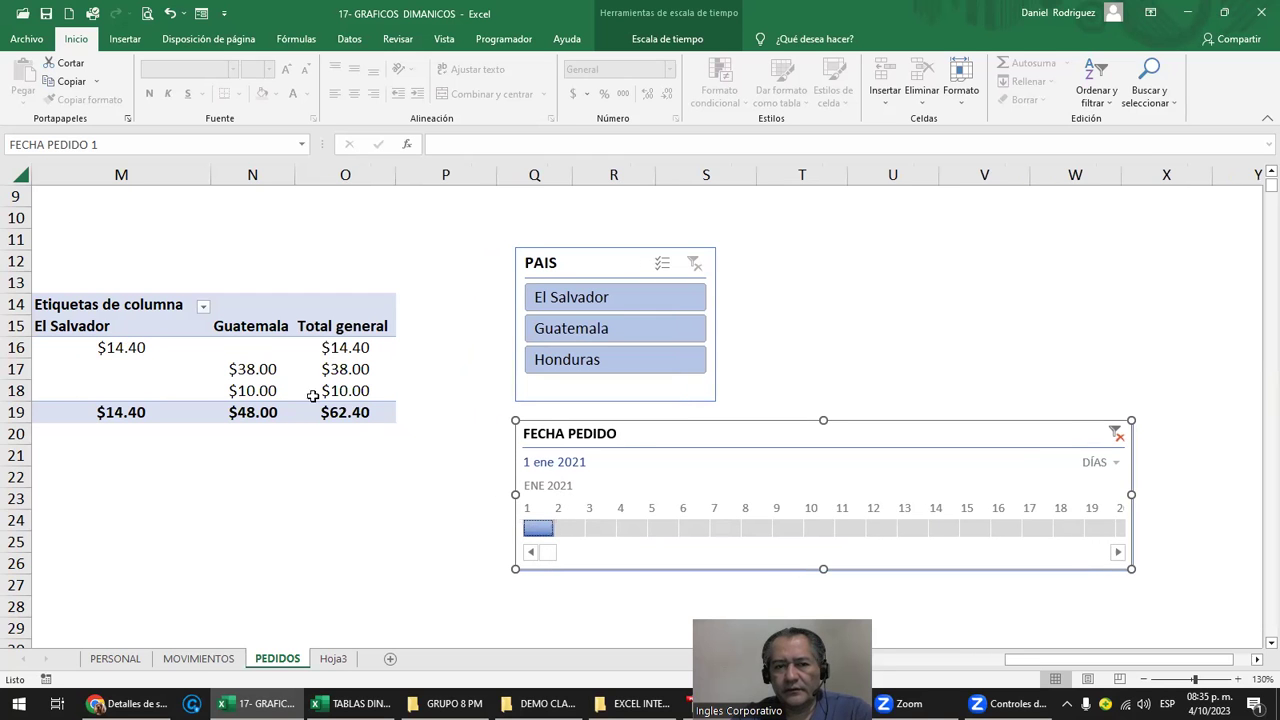
# Move the cell cursor left to the source data on row 25 and back
pyautogui.click(375, 539)
pyautogui.press('Left')
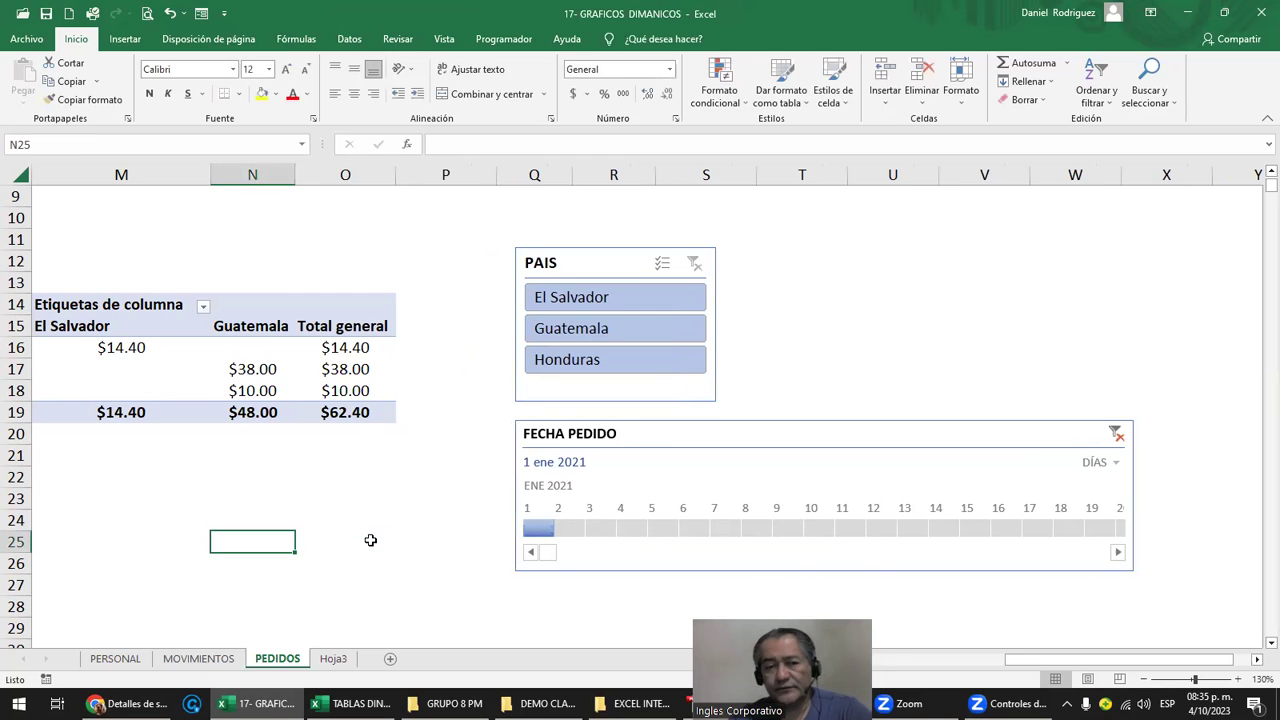
pyautogui.press('Left')
pyautogui.press('Home')
pyautogui.press('Right')
pyautogui.press('Right')
pyautogui.press('Right')
pyautogui.press('Right')
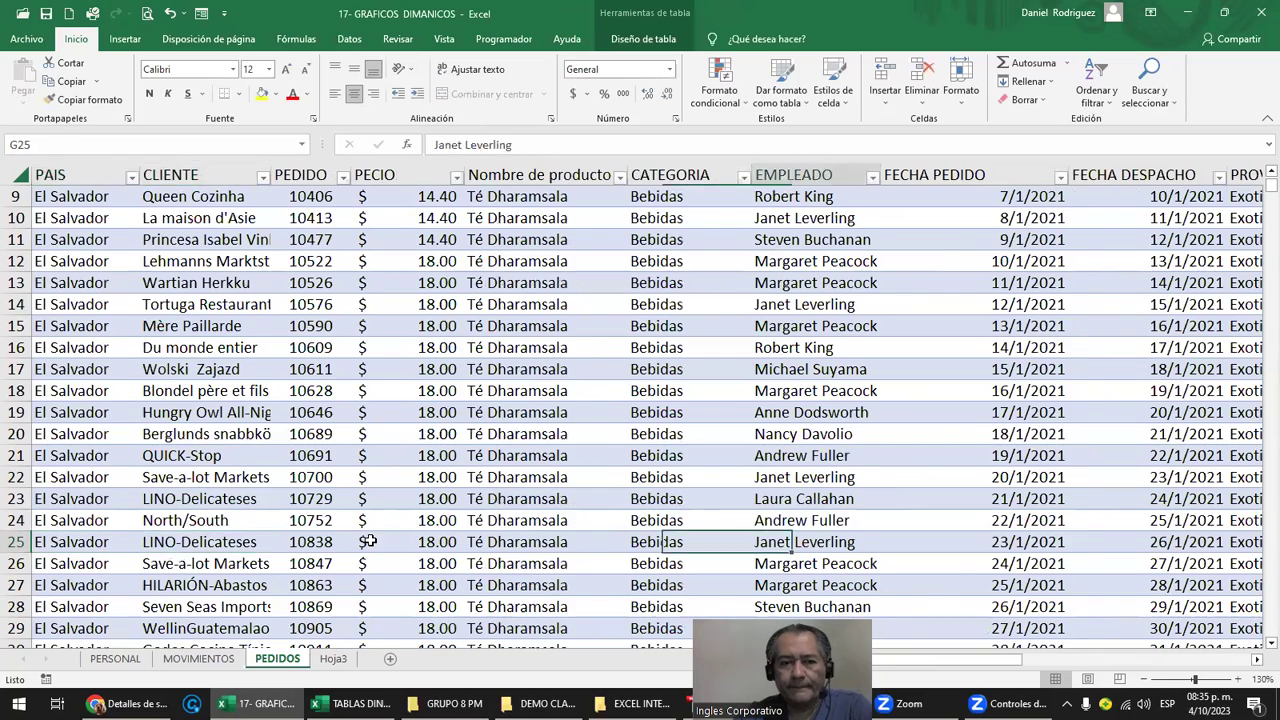
pyautogui.press('Right')
pyautogui.press('Right')
pyautogui.press('Right')
pyautogui.press('Right')
pyautogui.press('Right')
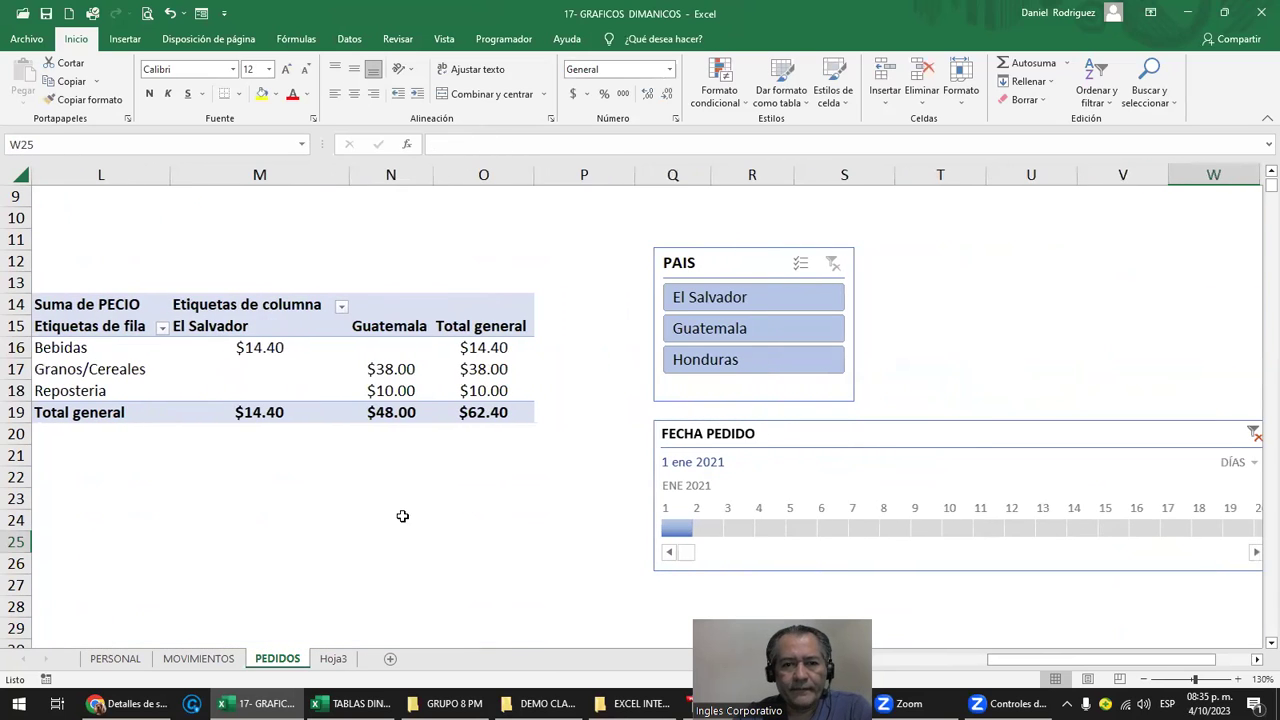
pyautogui.moveTo(677, 528)
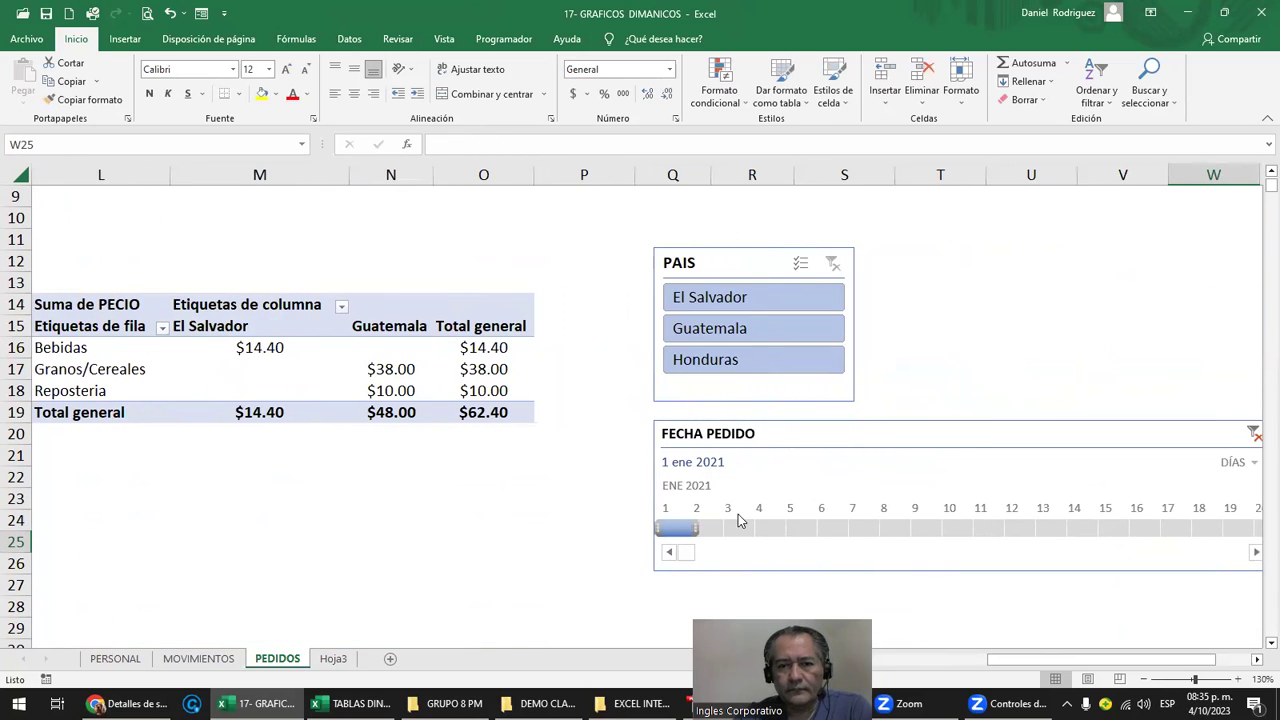
# Filter to January days 3, 5, 6, 7, 8, ending on 11 ene 2021 ($43.60)
pyautogui.click(735, 530)
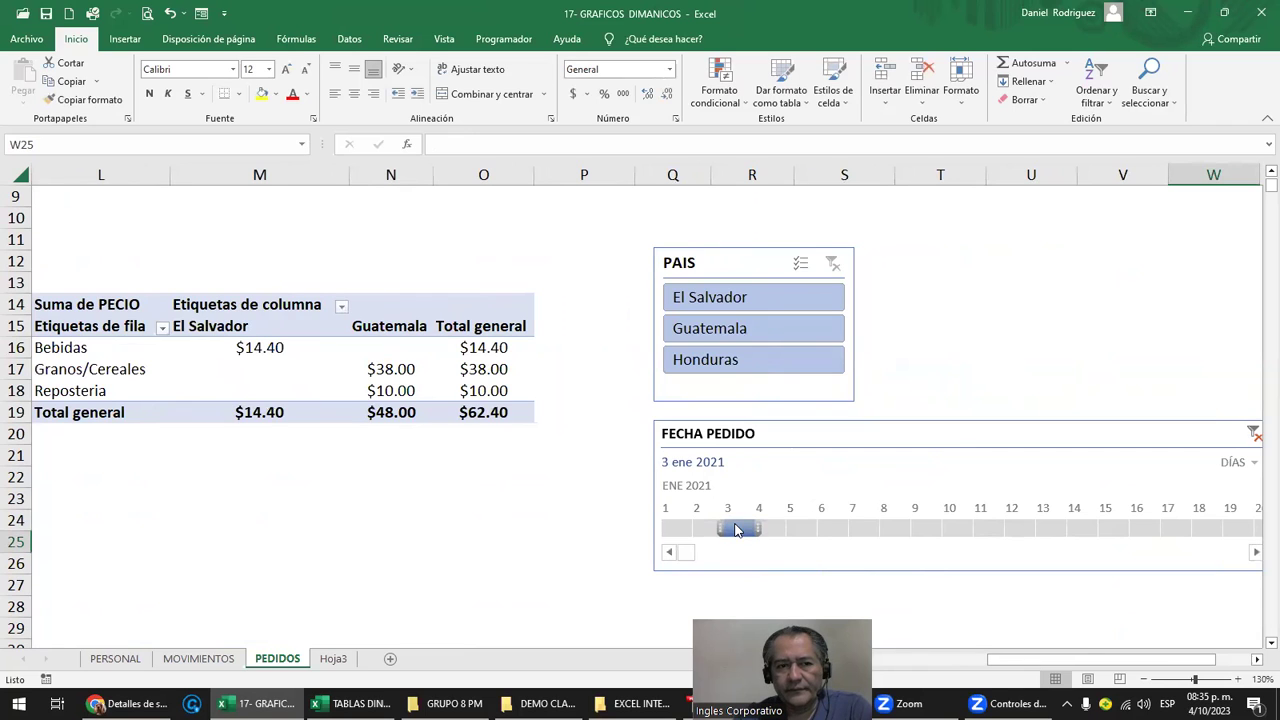
pyautogui.click(791, 527)
pyautogui.click(838, 527)
pyautogui.click(862, 528)
pyautogui.click(894, 529)
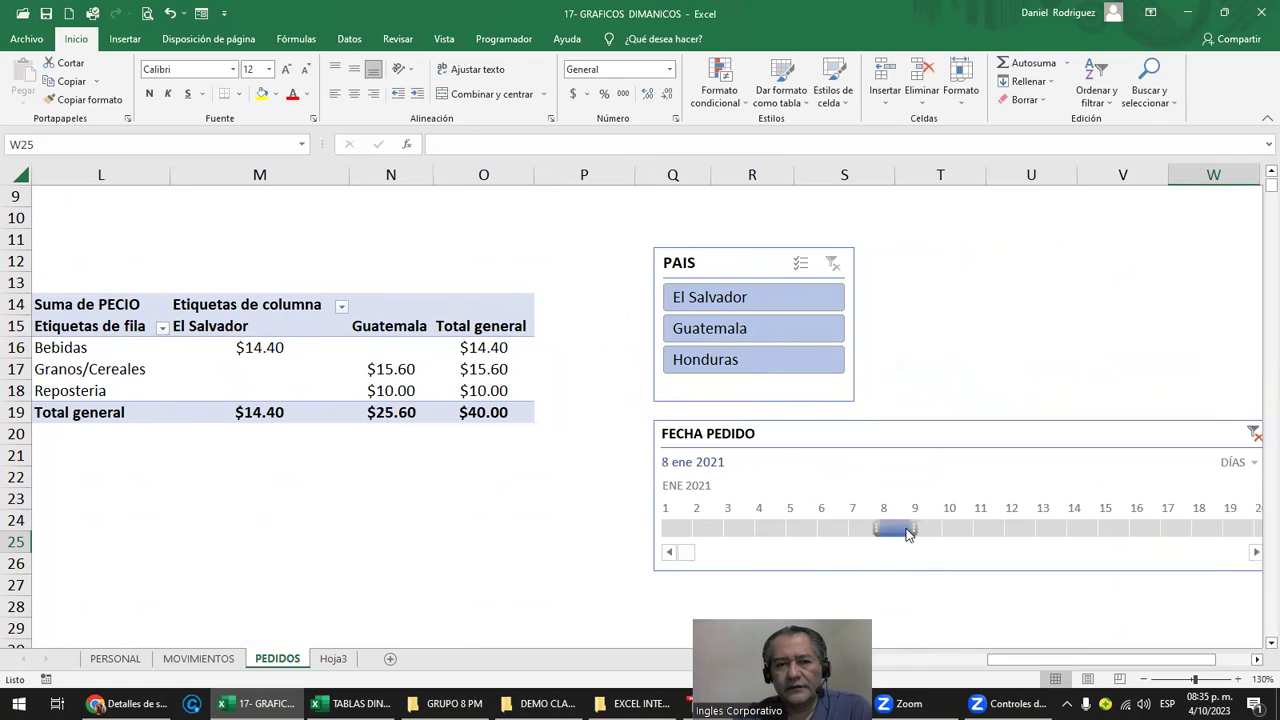
pyautogui.click(988, 531)
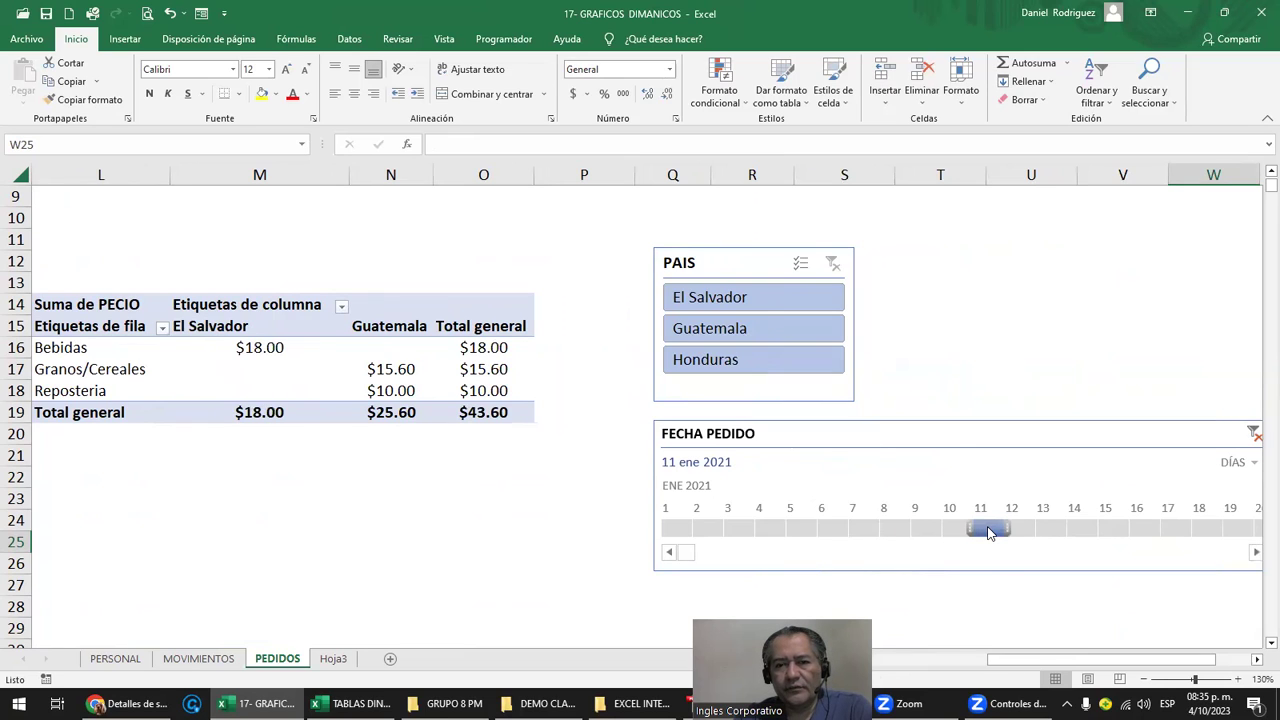
# Switch the timeline back to TRIMESTRES and deselect it on an empty cell
pyautogui.click(1240, 464)
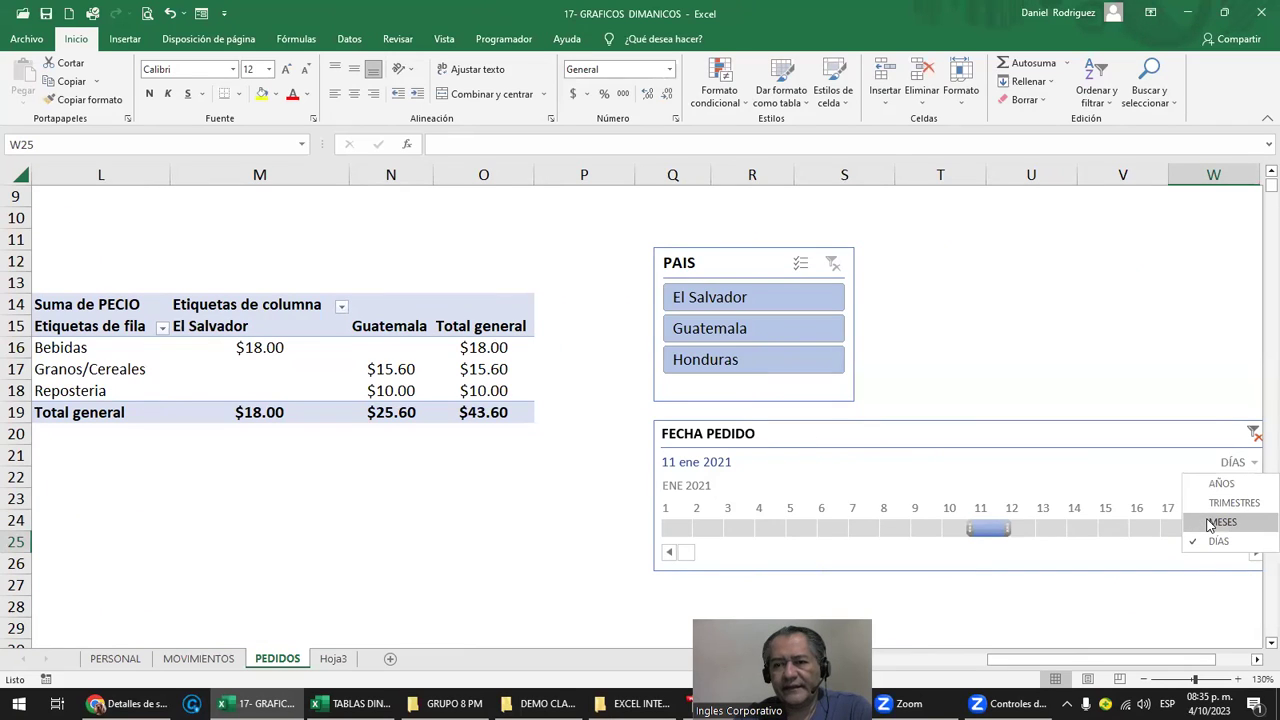
pyautogui.click(1216, 504)
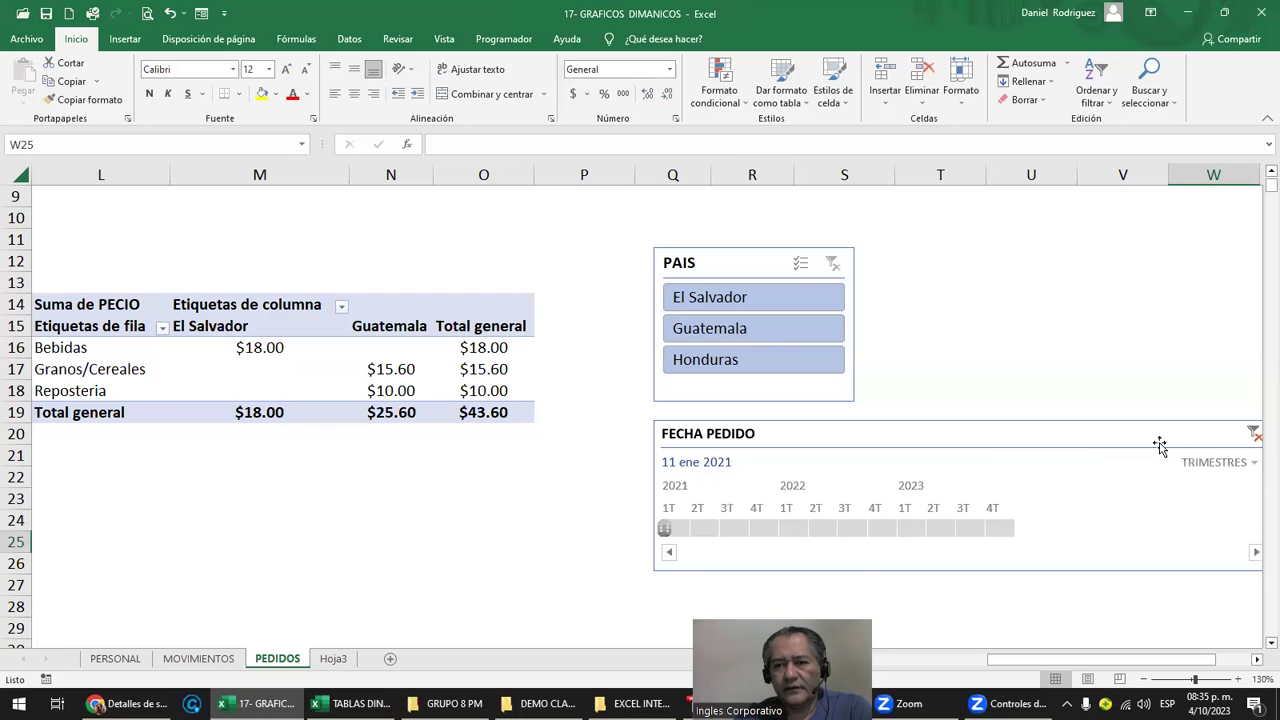
pyautogui.click(1086, 375)
pyautogui.press('Right')
pyautogui.press('Right')
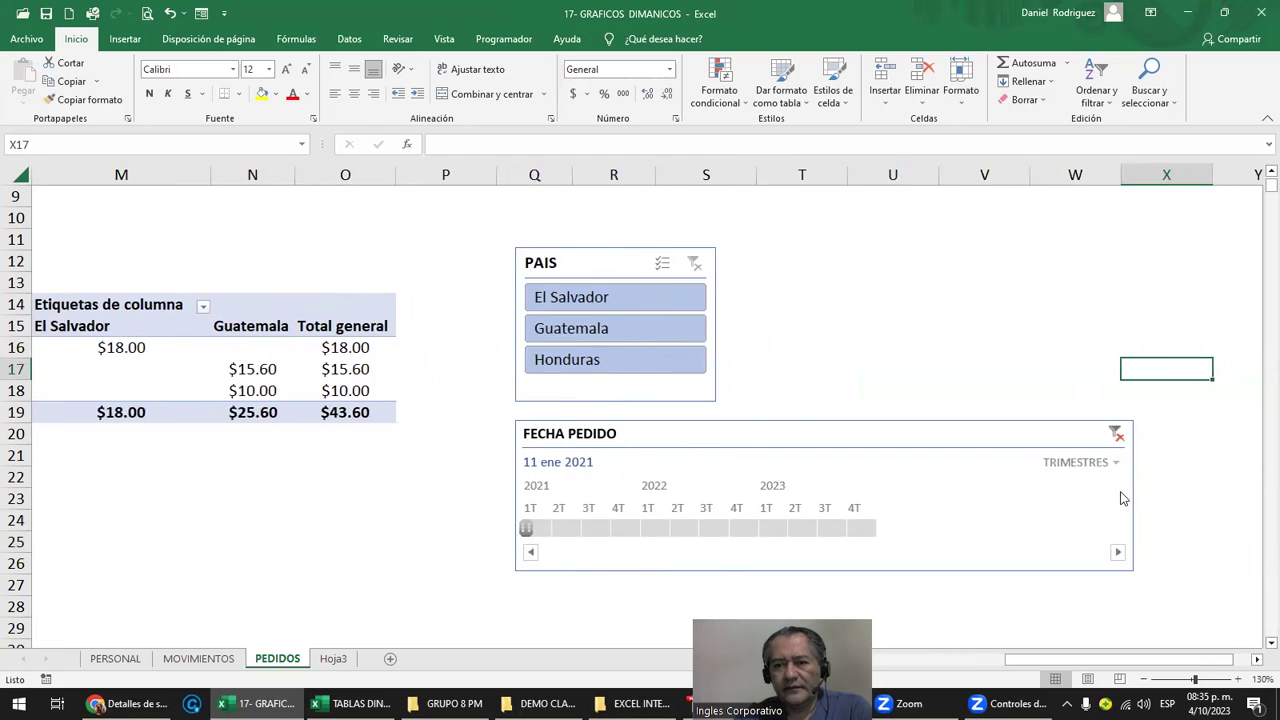
pyautogui.click(1150, 595)
# Narrow the timeline and filter the pivot table to 1T 2022 ($7,404.90)
pyautogui.click(1030, 440)
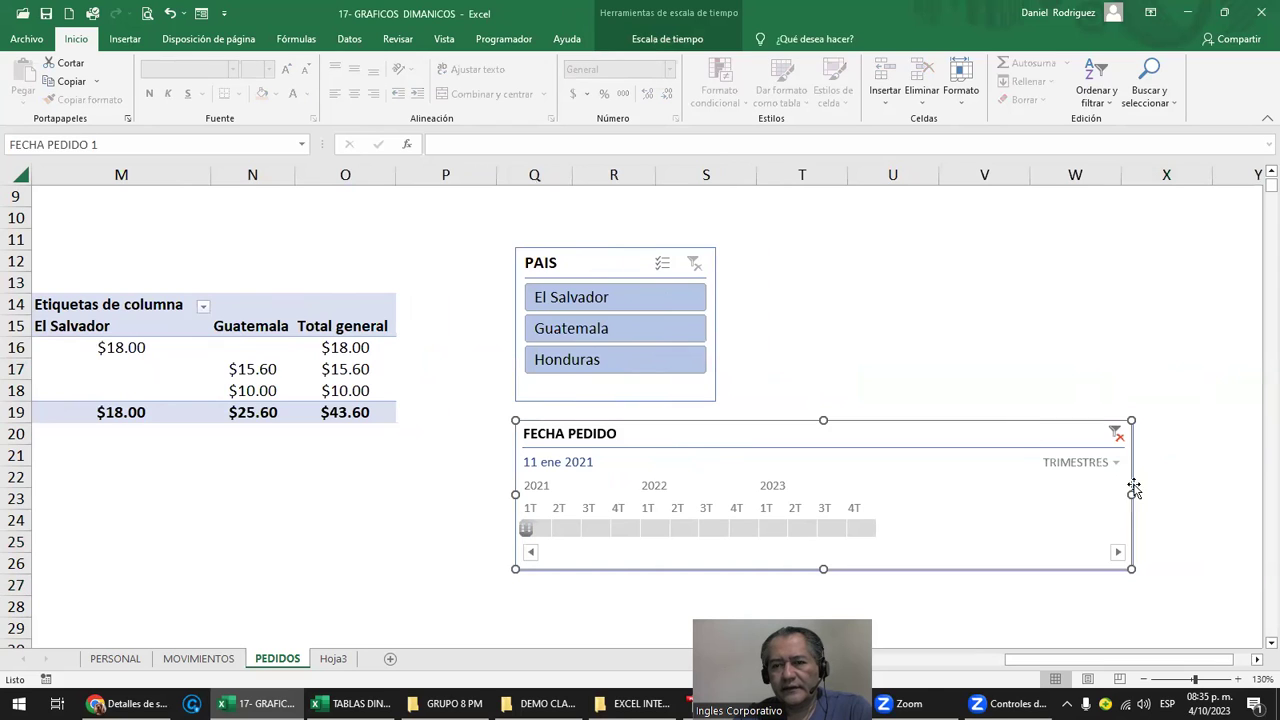
pyautogui.moveTo(1131, 494); pyautogui.dragTo(945, 496)
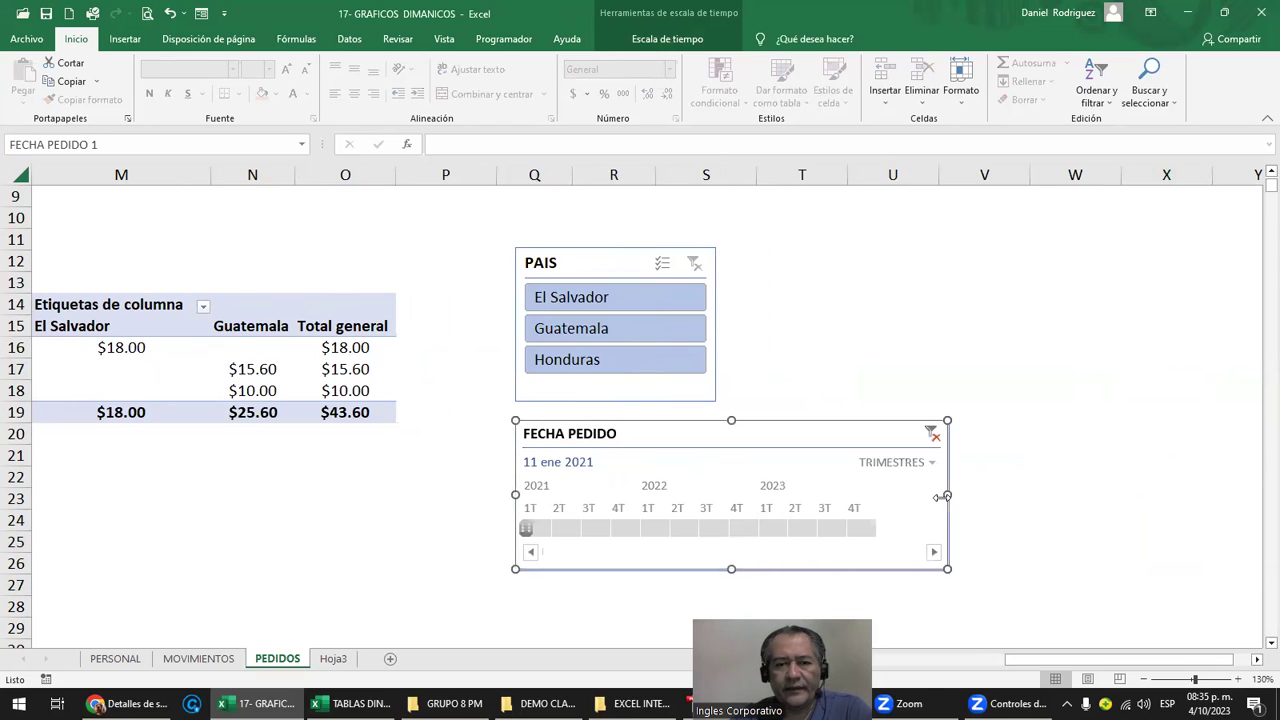
pyautogui.click(534, 532)
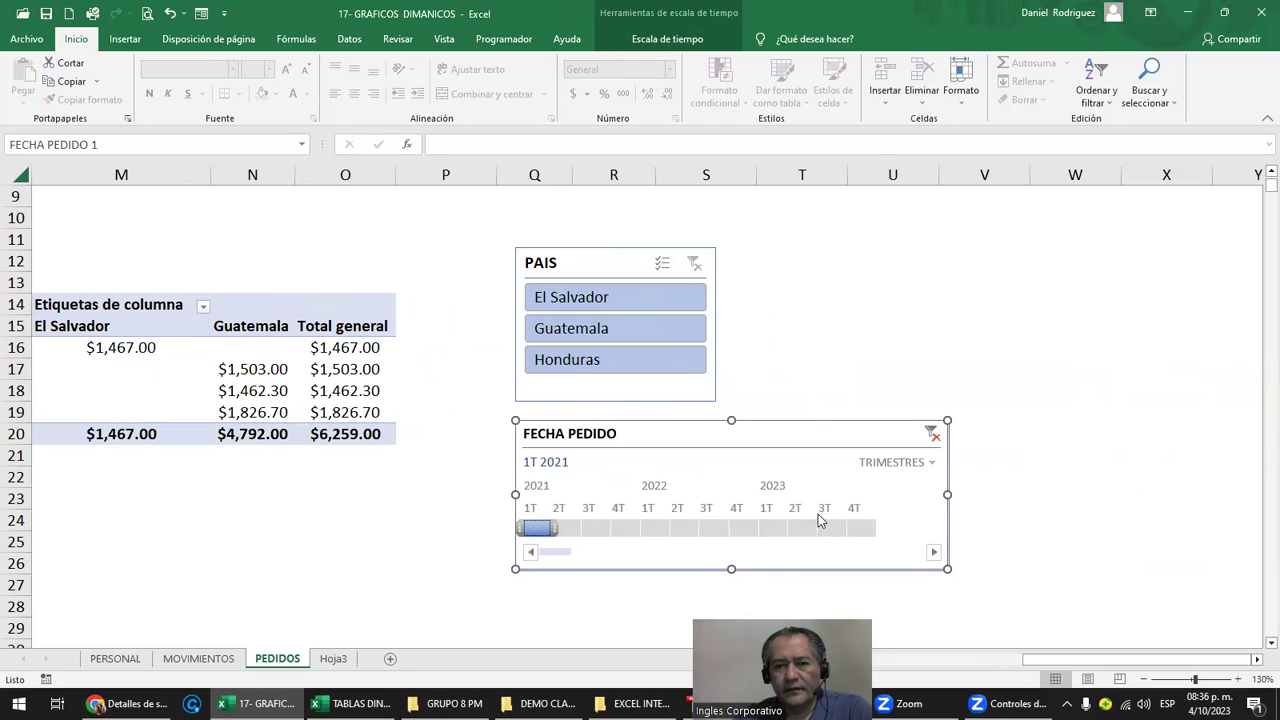
pyautogui.click(772, 528)
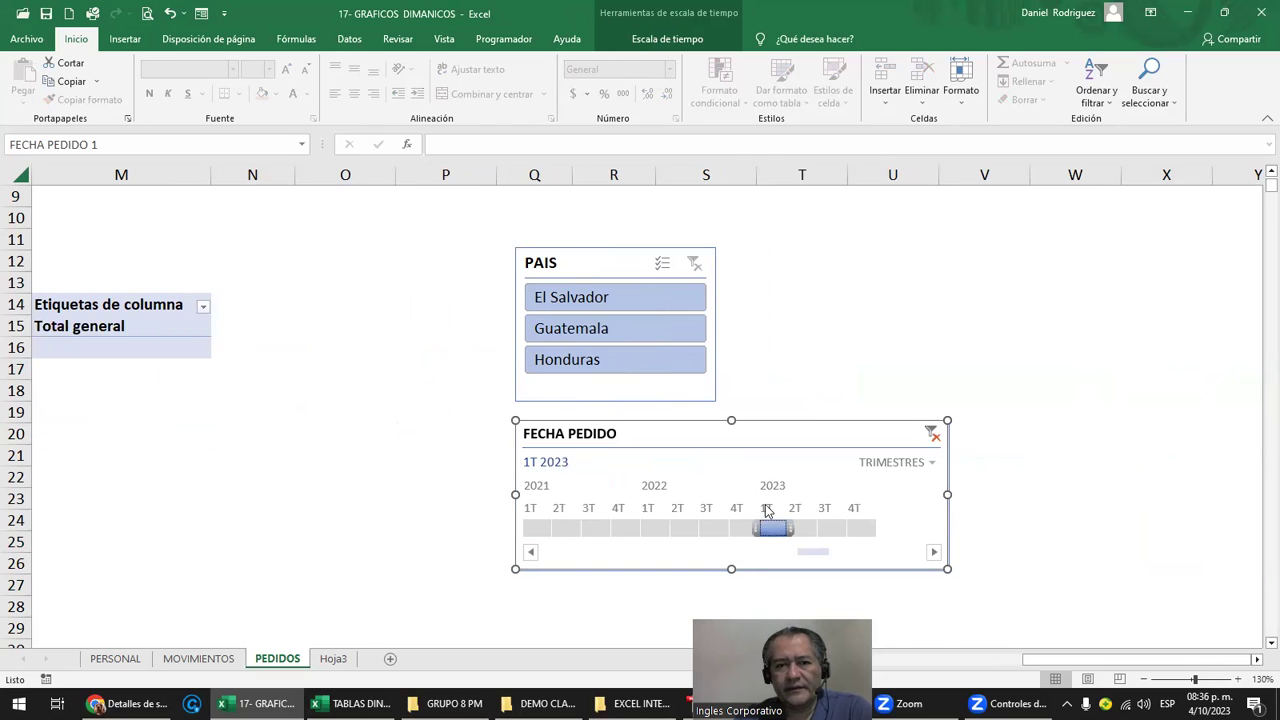
pyautogui.click(650, 530)
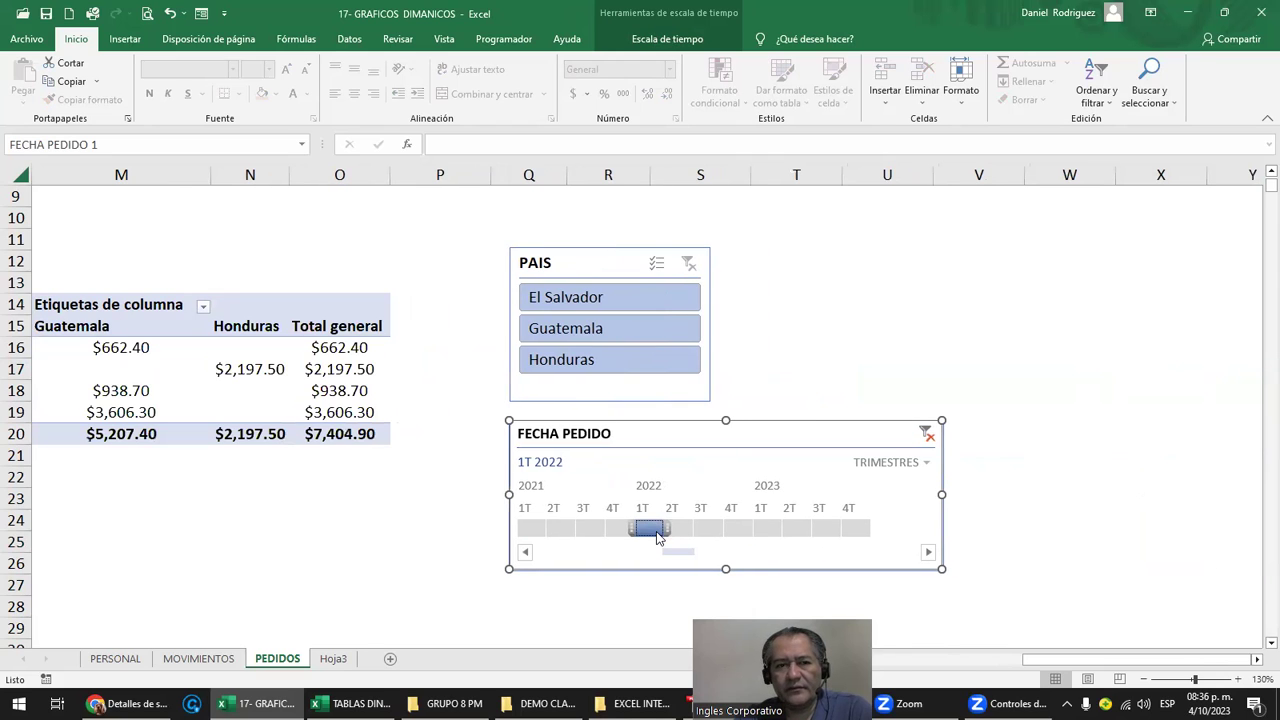
# Bring the full pivot table into view, finishing with cell L13 selected
pyautogui.click(405, 516)
pyautogui.press('Left')
pyautogui.press('Left')
pyautogui.press('Left')
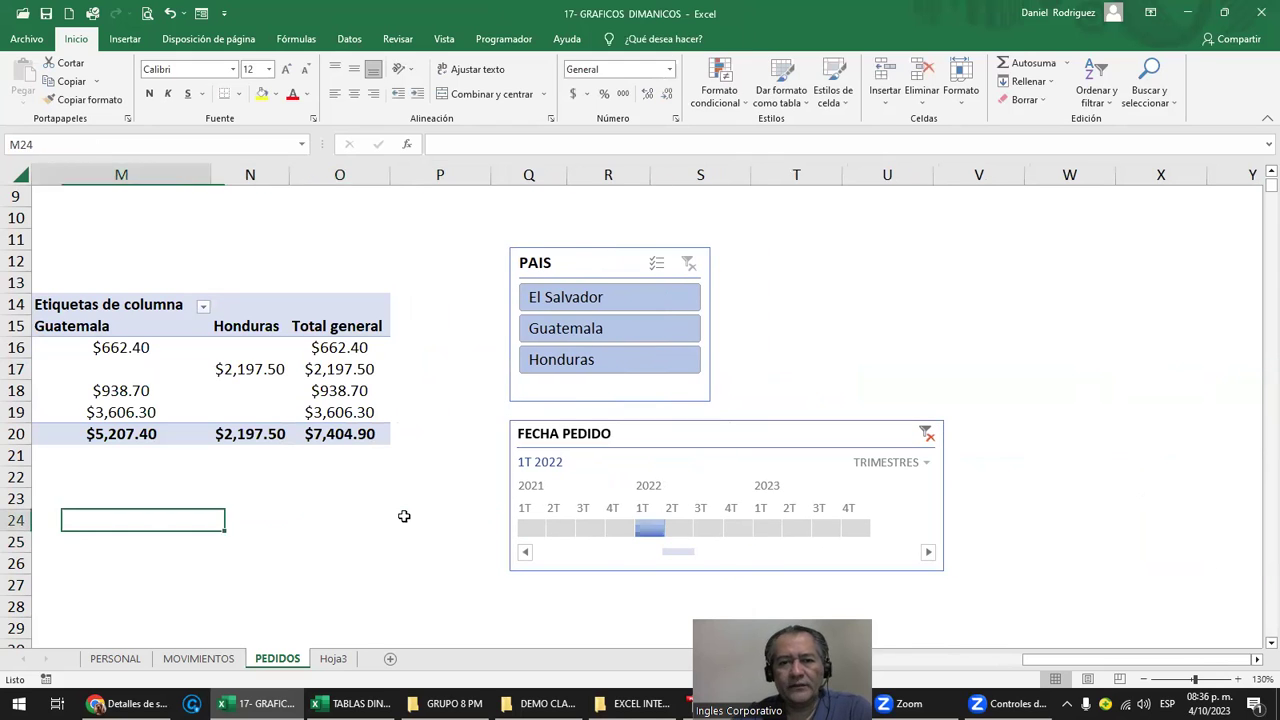
pyautogui.press('Left')
pyautogui.press('Left')
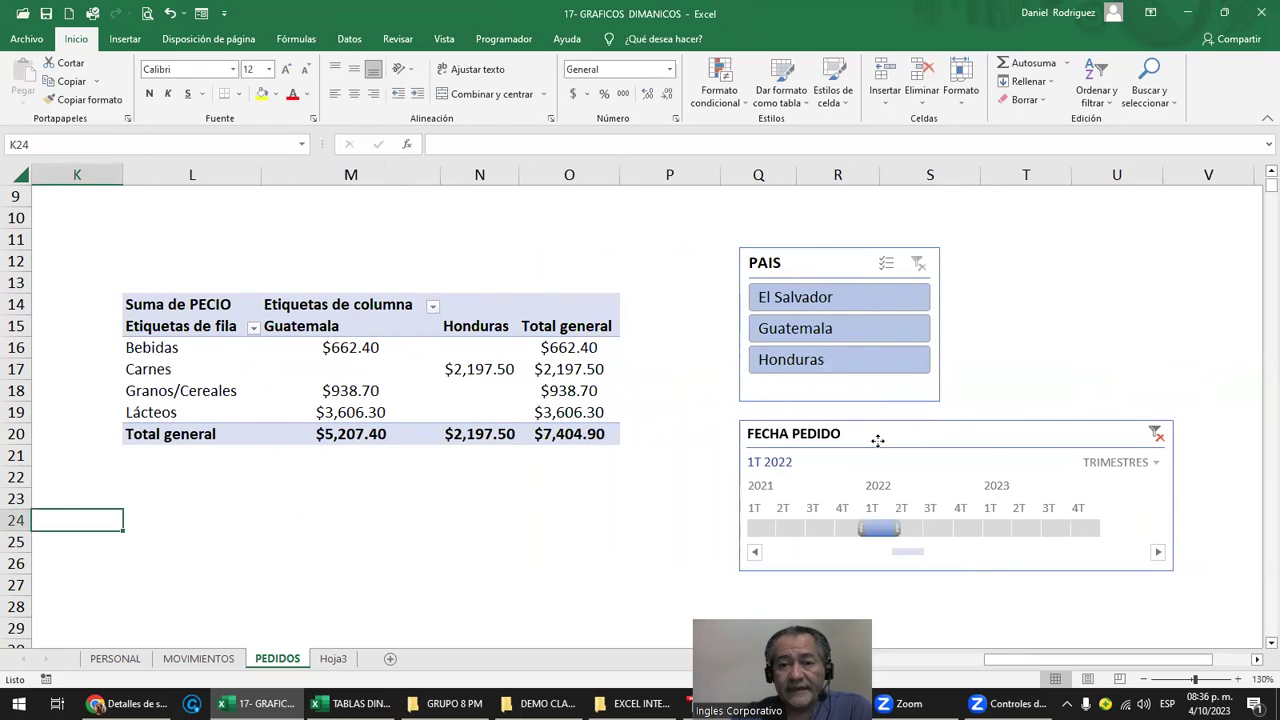
pyautogui.click(877, 440)
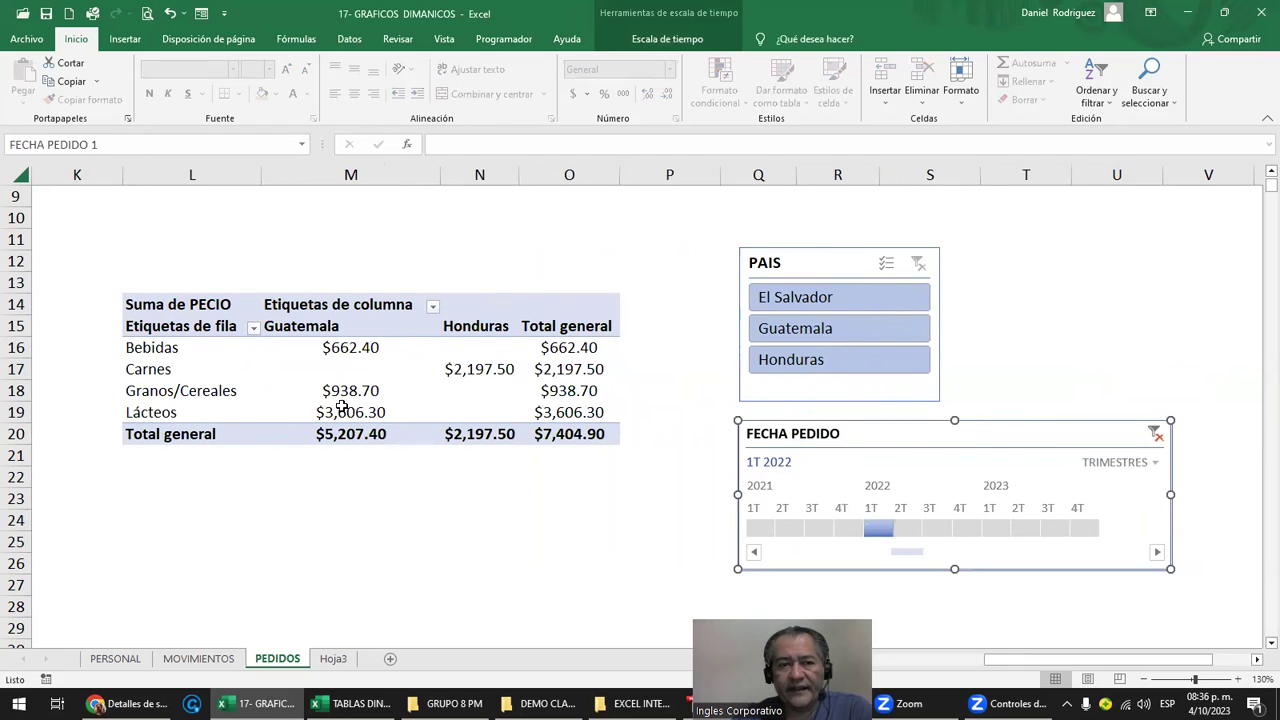
pyautogui.click(210, 279)
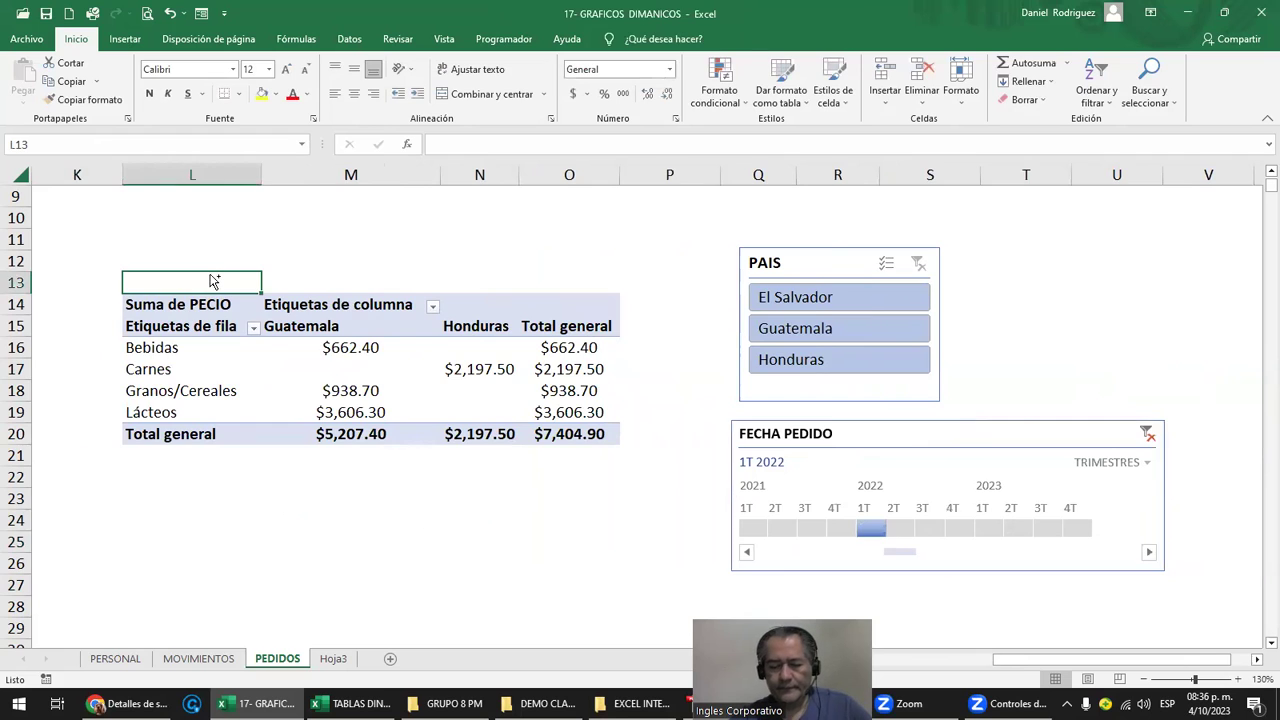
# Inspect the 2021 enero dates in the FECHA PEDIDO column filter without changing it
pyautogui.hotkey('ctrl', 'Home')
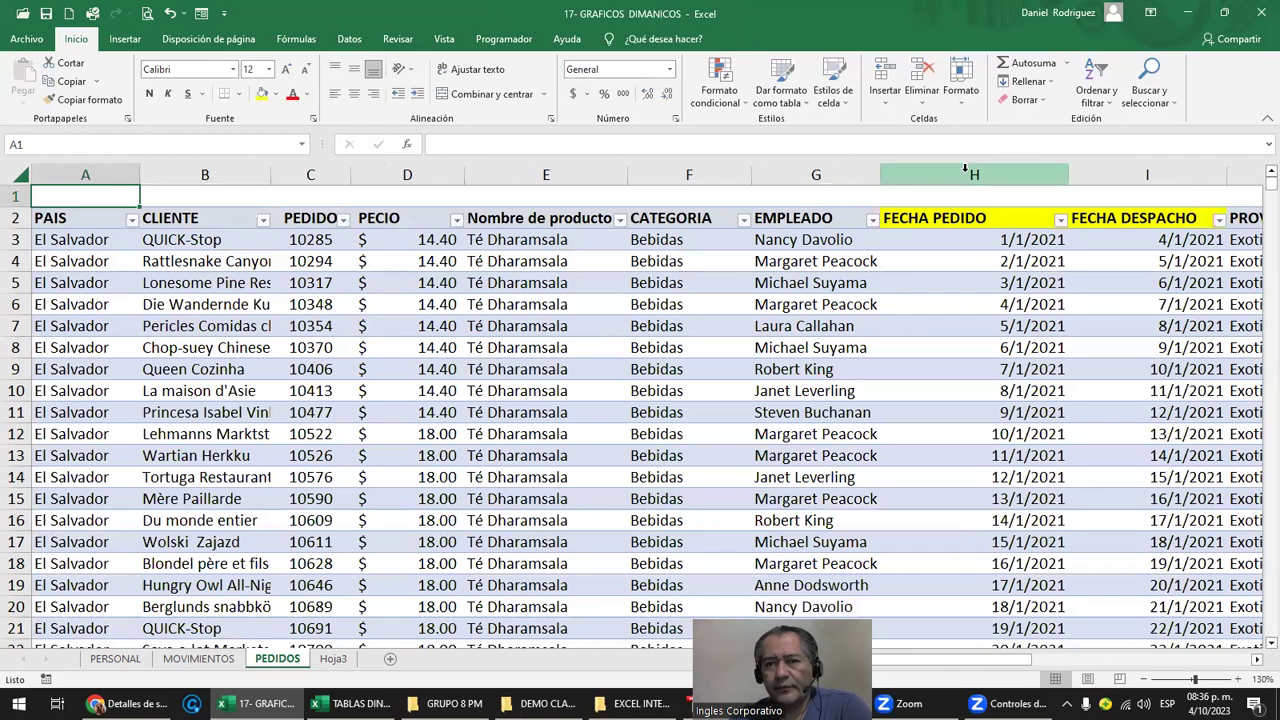
pyautogui.click(962, 170)
pyautogui.click(1059, 221)
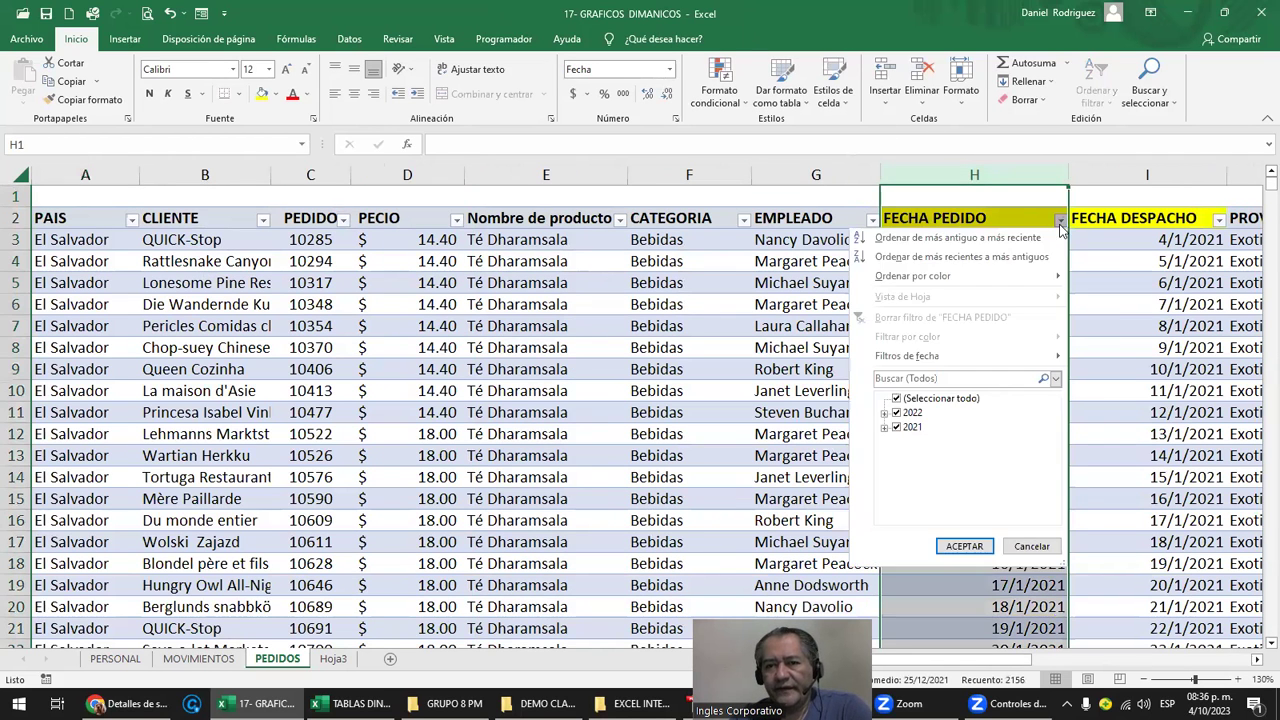
pyautogui.click(884, 426)
pyautogui.click(899, 441)
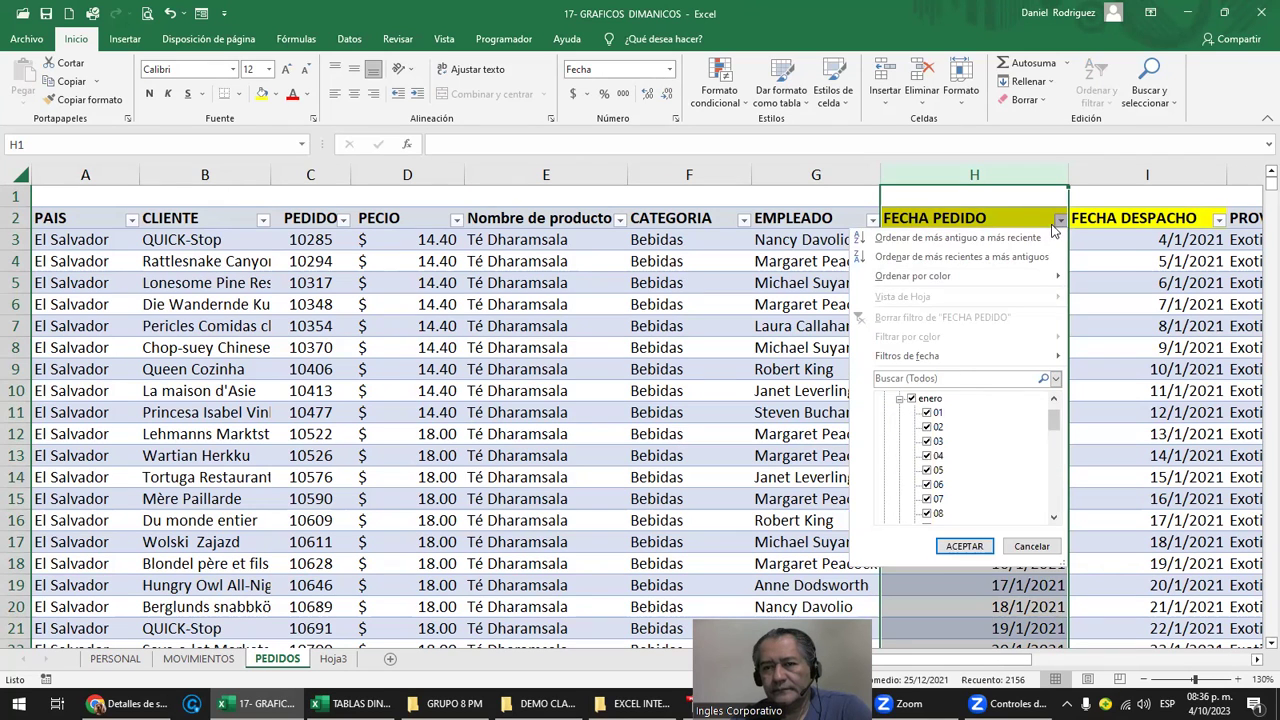
pyautogui.click(1056, 224)
# Scroll right until both PECIO pivot tables show Guatemala $5,207.40 and Honduras $2,197.50
pyautogui.click(1001, 170)
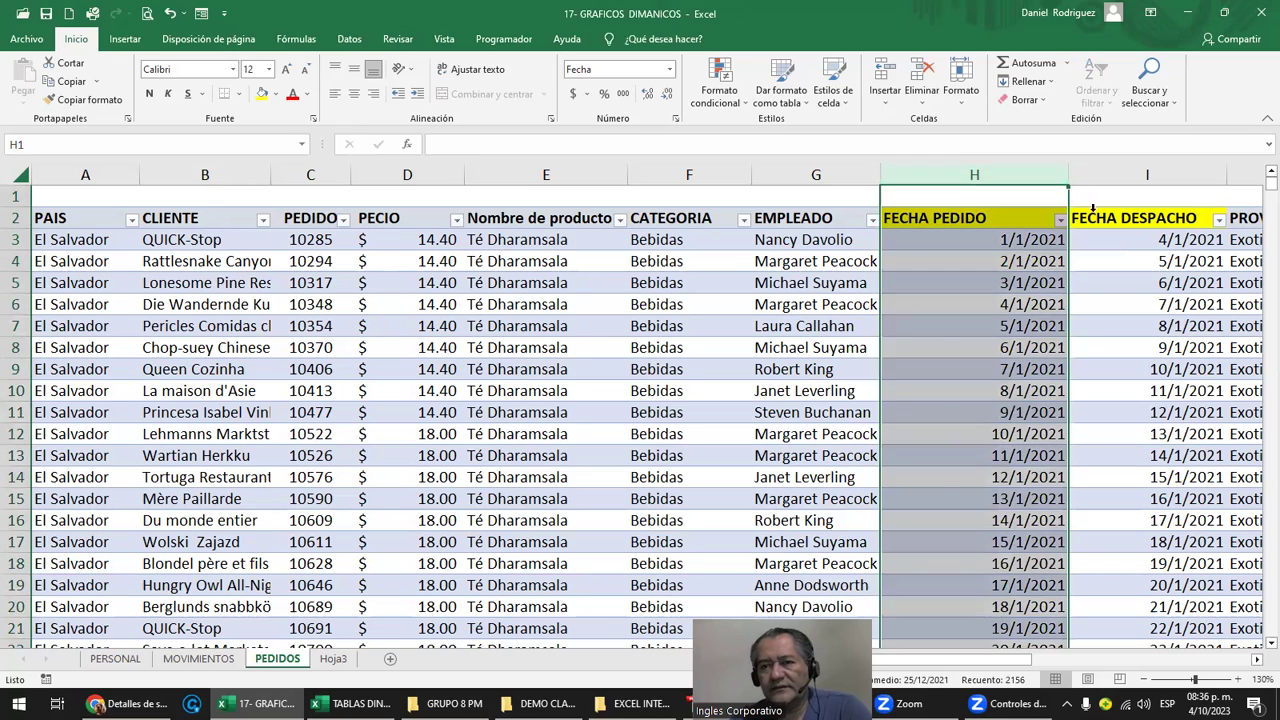
pyautogui.click(1114, 196)
pyautogui.press('Right')
pyautogui.press('Right')
pyautogui.press('Right')
pyautogui.hscroll(2, 855, 218)
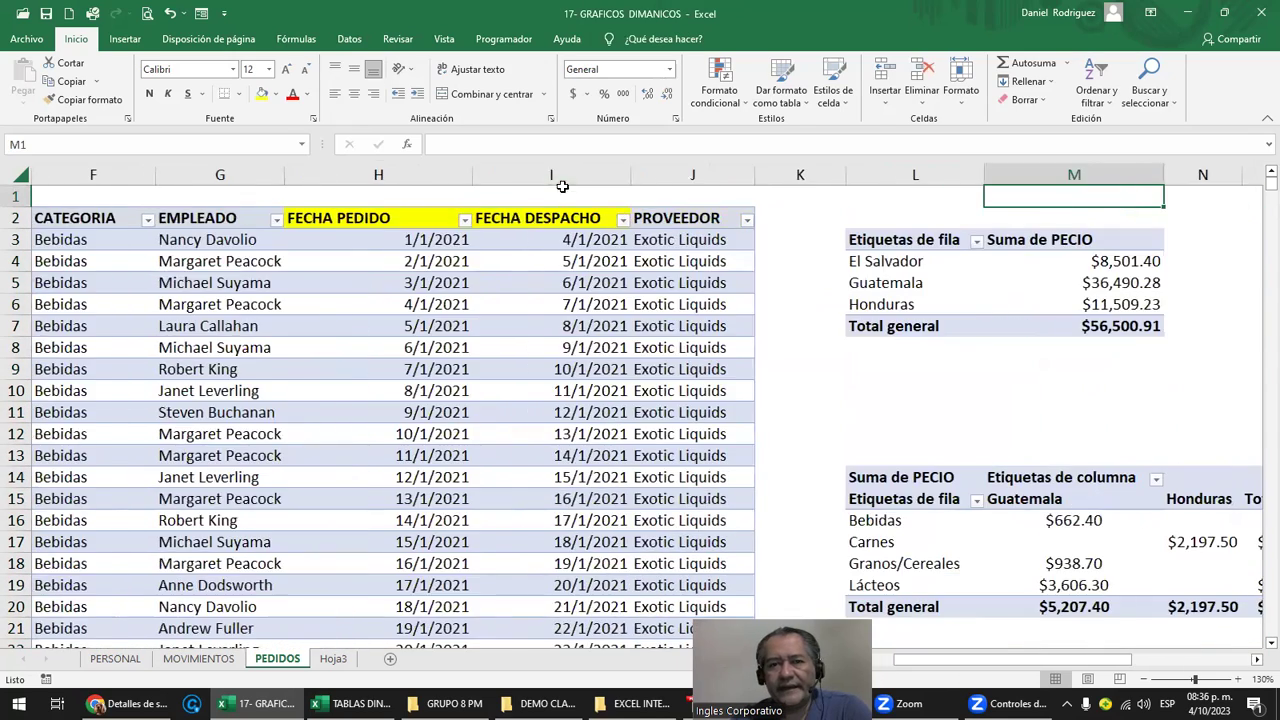
pyautogui.click(555, 176)
# Move the PAIS slicer and FECHA PEDIDO timeline up beside the pivot tables
pyautogui.click(851, 406)
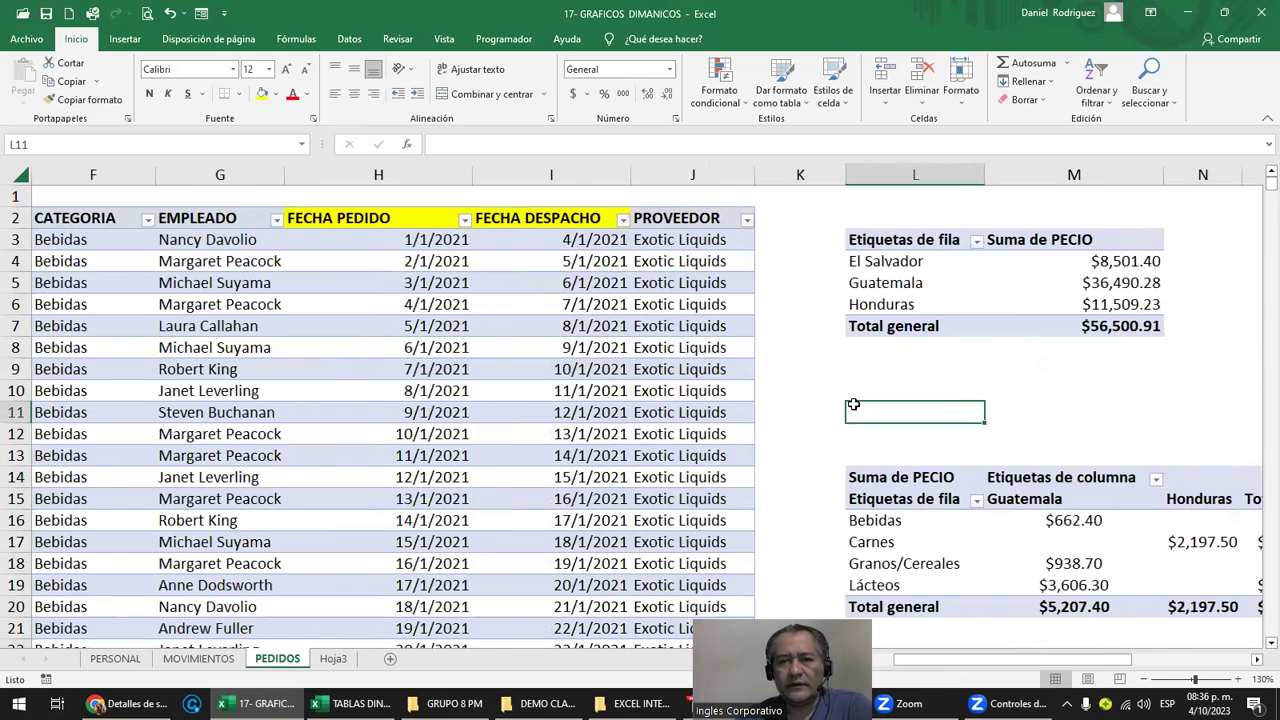
pyautogui.press('Right')
pyautogui.press('Right')
pyautogui.press('Right')
pyautogui.press('Right')
pyautogui.press('Right')
pyautogui.press('Right')
pyautogui.press('Right')
pyautogui.press('Right')
pyautogui.press('Right')
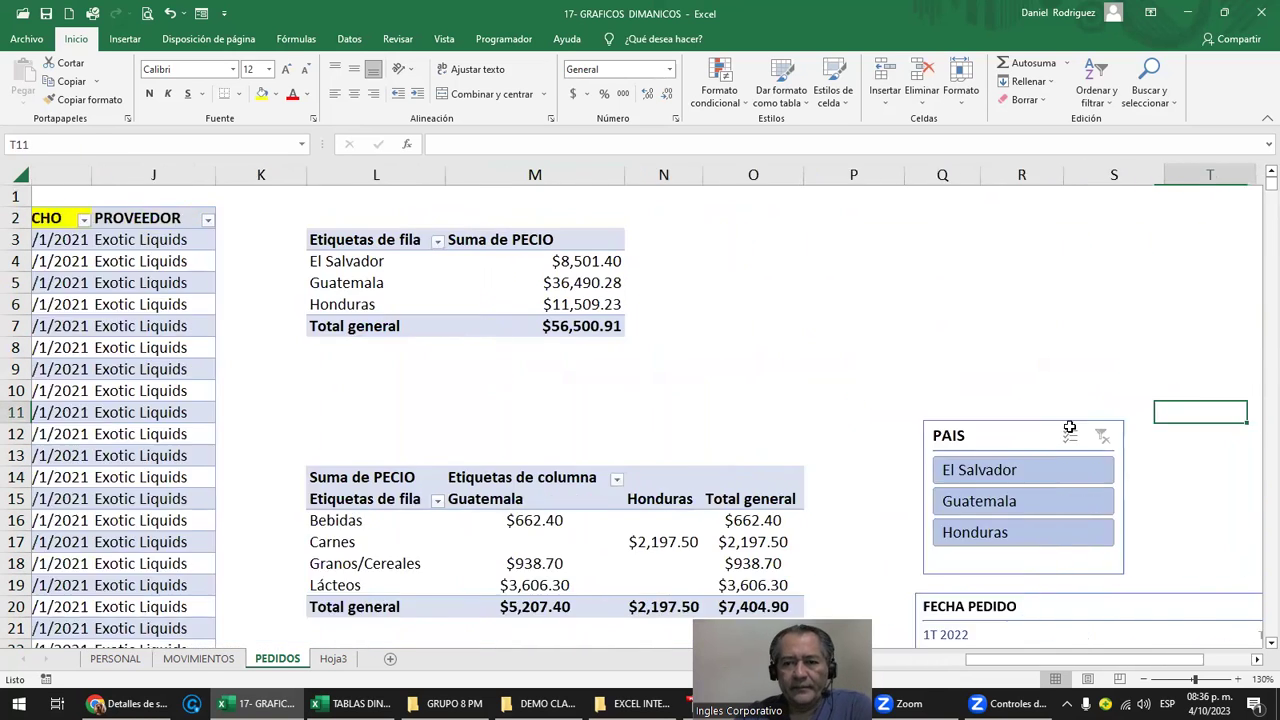
pyautogui.moveTo(805, 422); pyautogui.dragTo(797, 264)
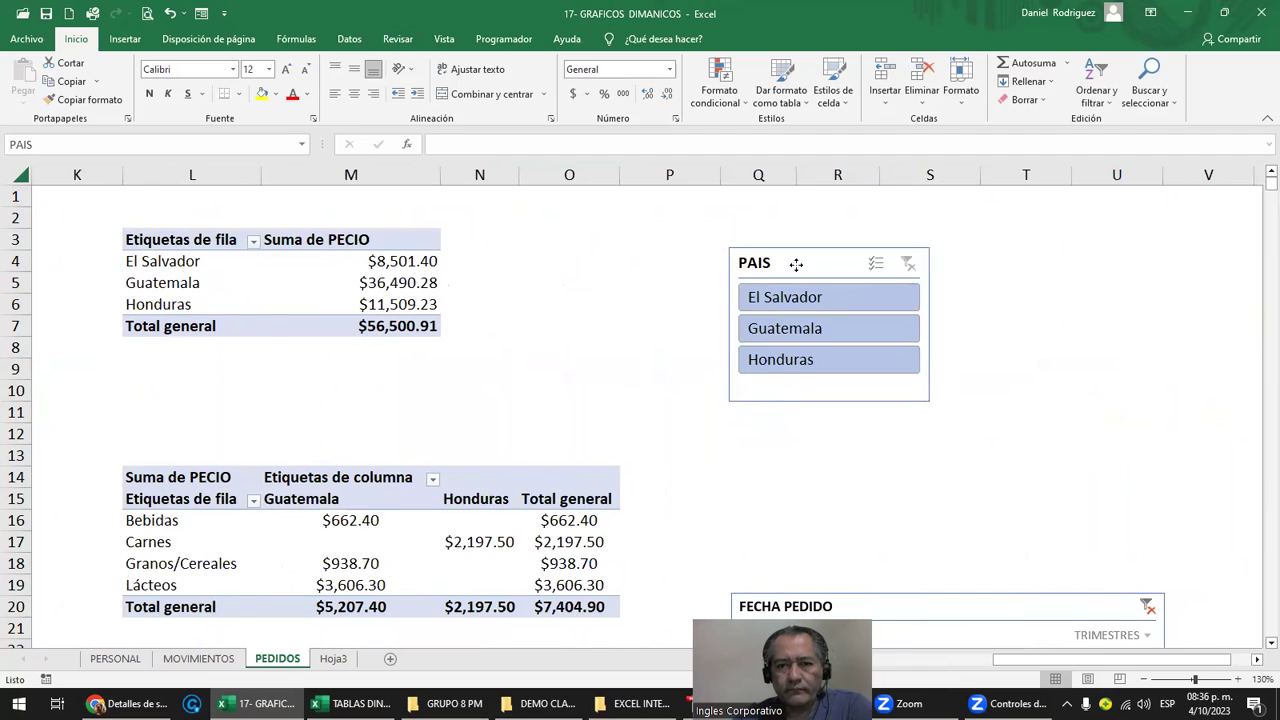
pyautogui.moveTo(940, 612); pyautogui.dragTo(932, 446)
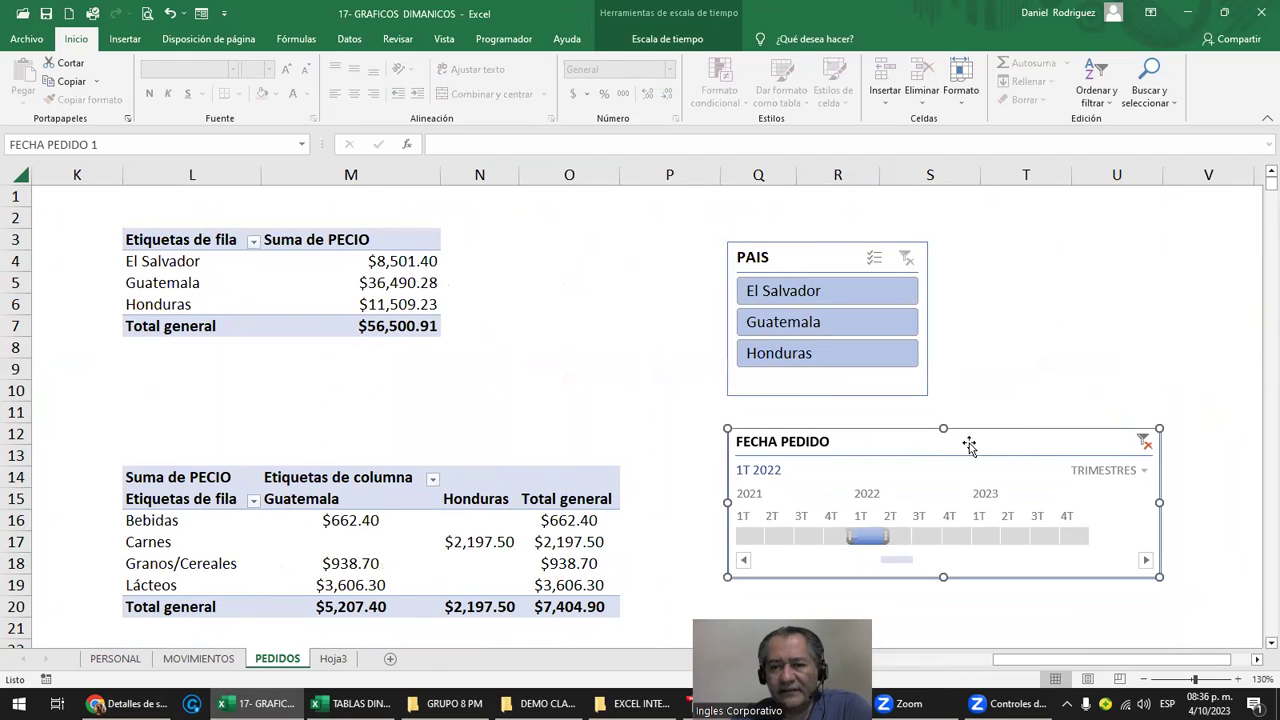
# Filter the lower pivot table to Guatemala via the PAIS slicer, totaling $5,207.40
pyautogui.click(825, 262)
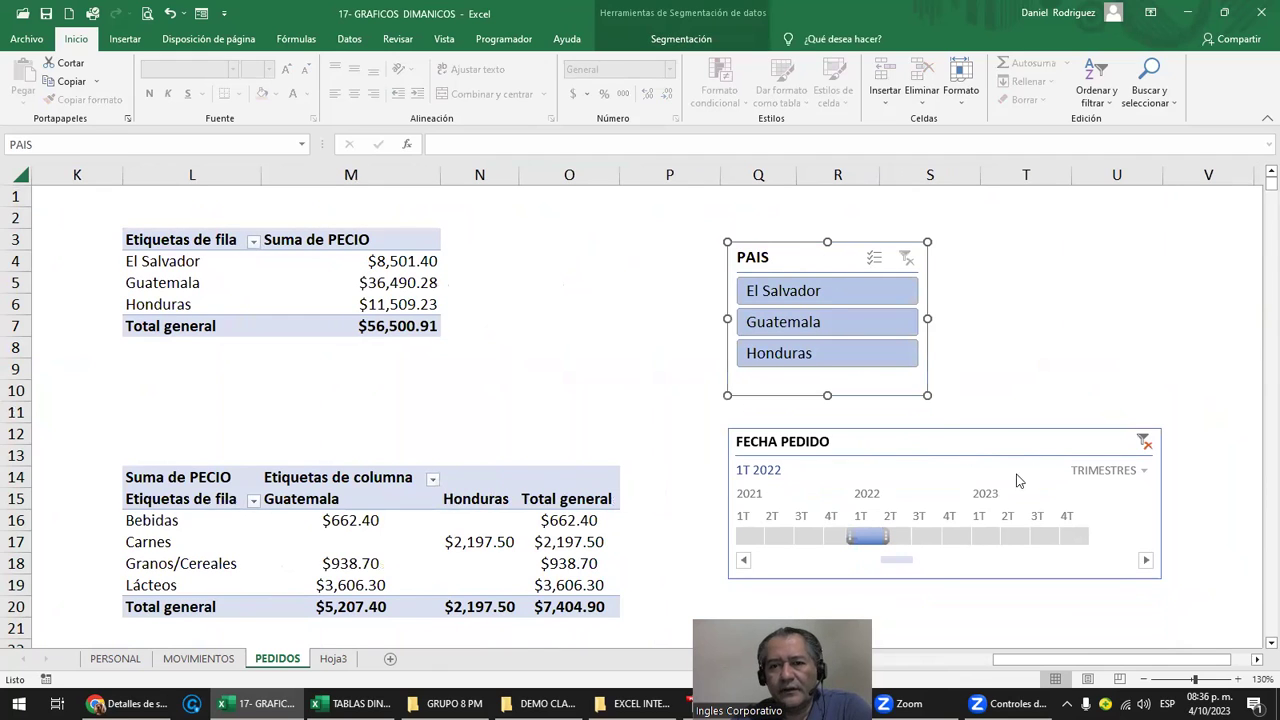
pyautogui.click(988, 441)
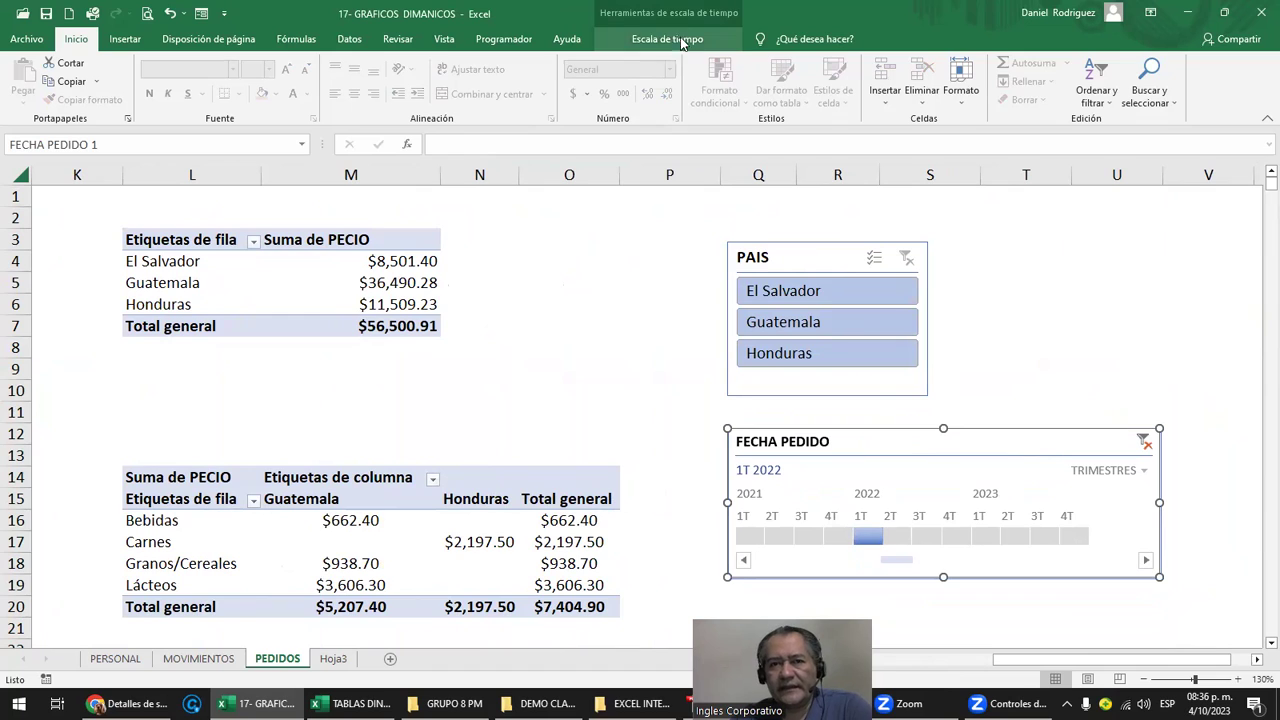
pyautogui.click(787, 253)
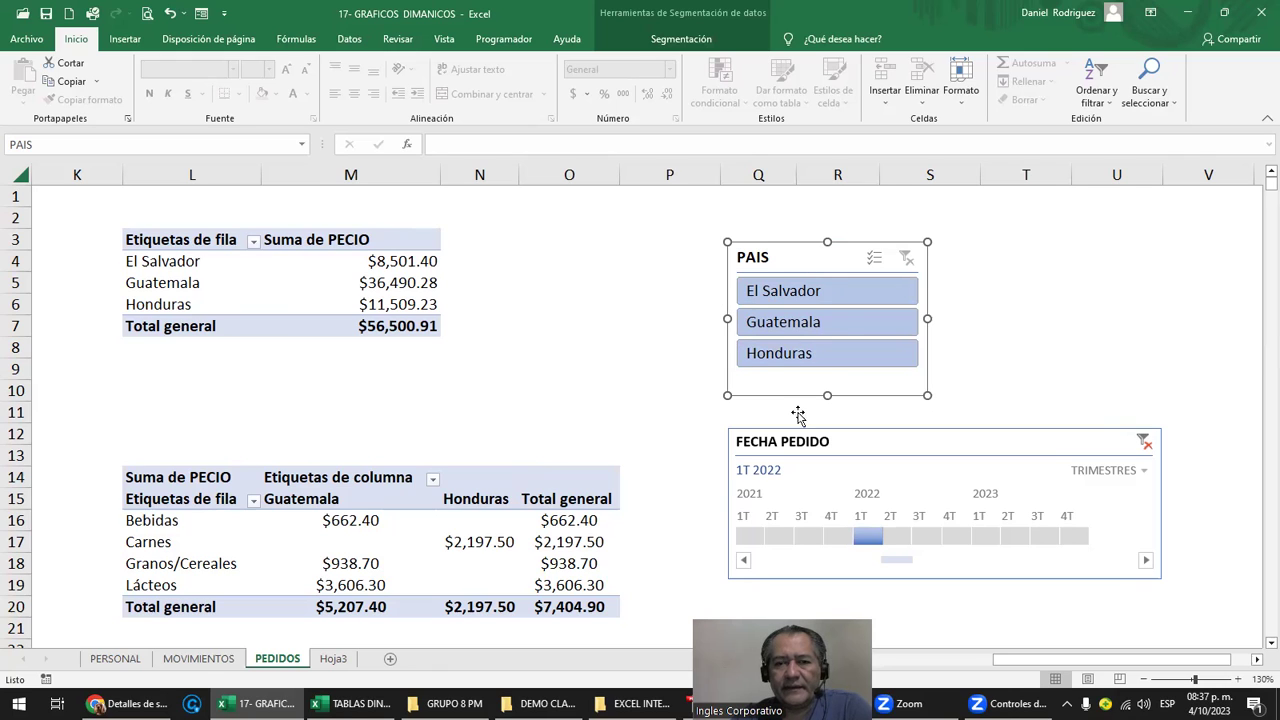
pyautogui.click(837, 297)
pyautogui.click(829, 322)
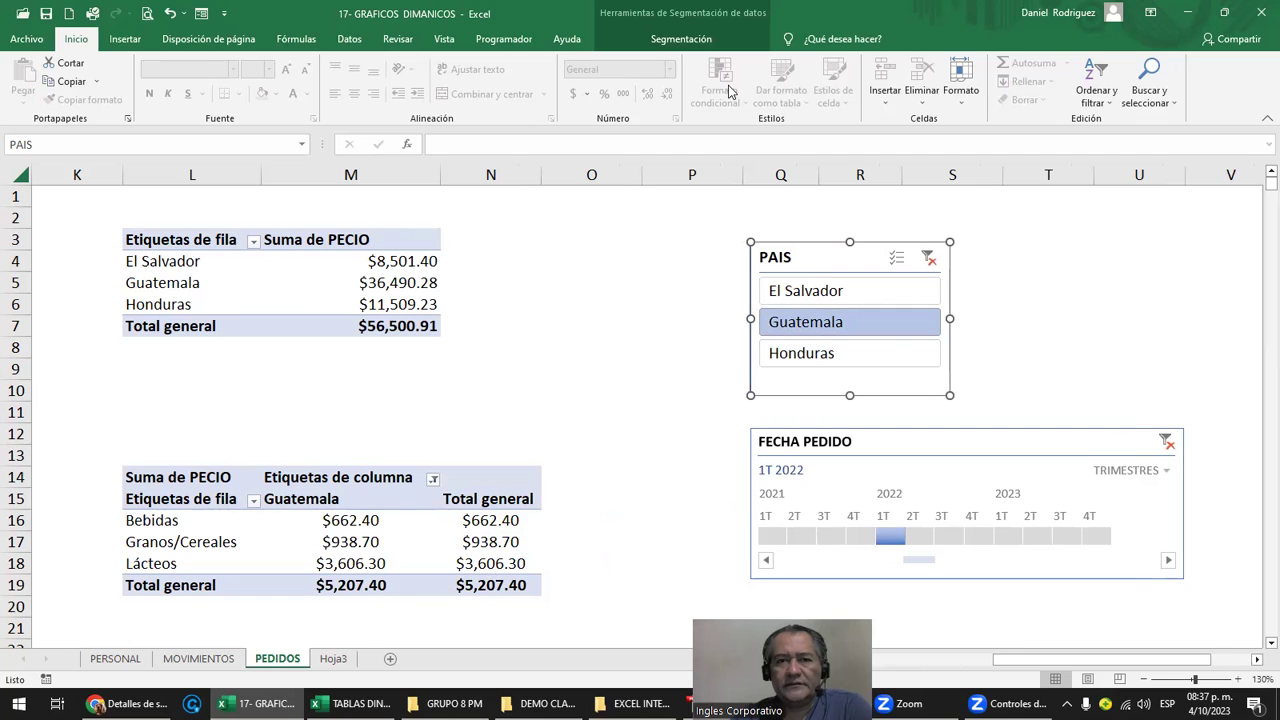
# Connect the PAIS slicer to TablaDinámica2 in addition to the first pivot table
pyautogui.click(692, 42)
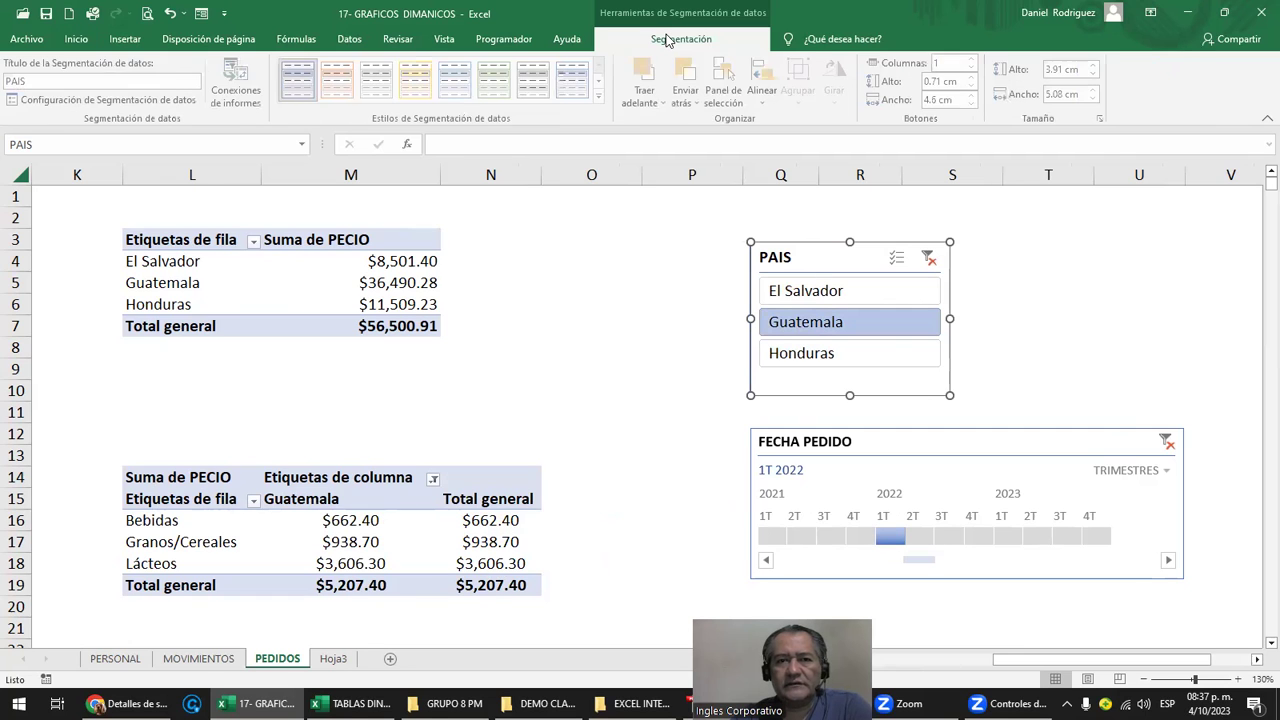
pyautogui.click(246, 98)
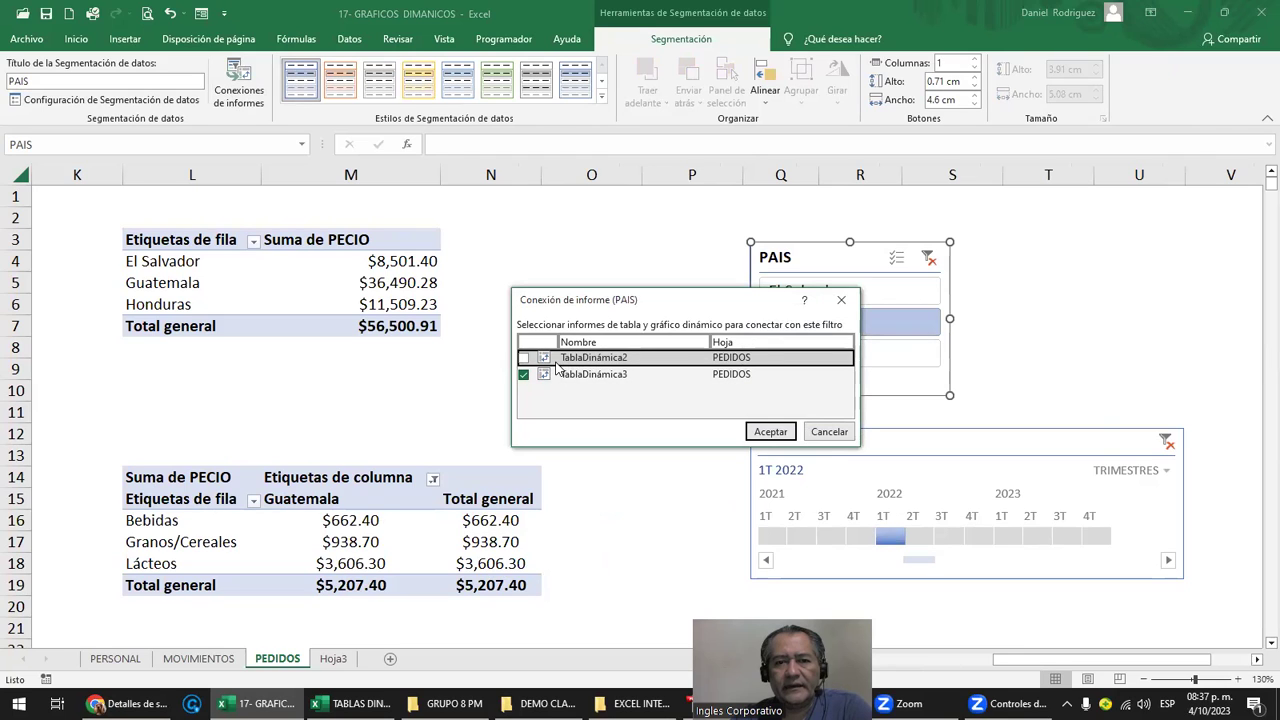
pyautogui.click(523, 358)
pyautogui.click(765, 432)
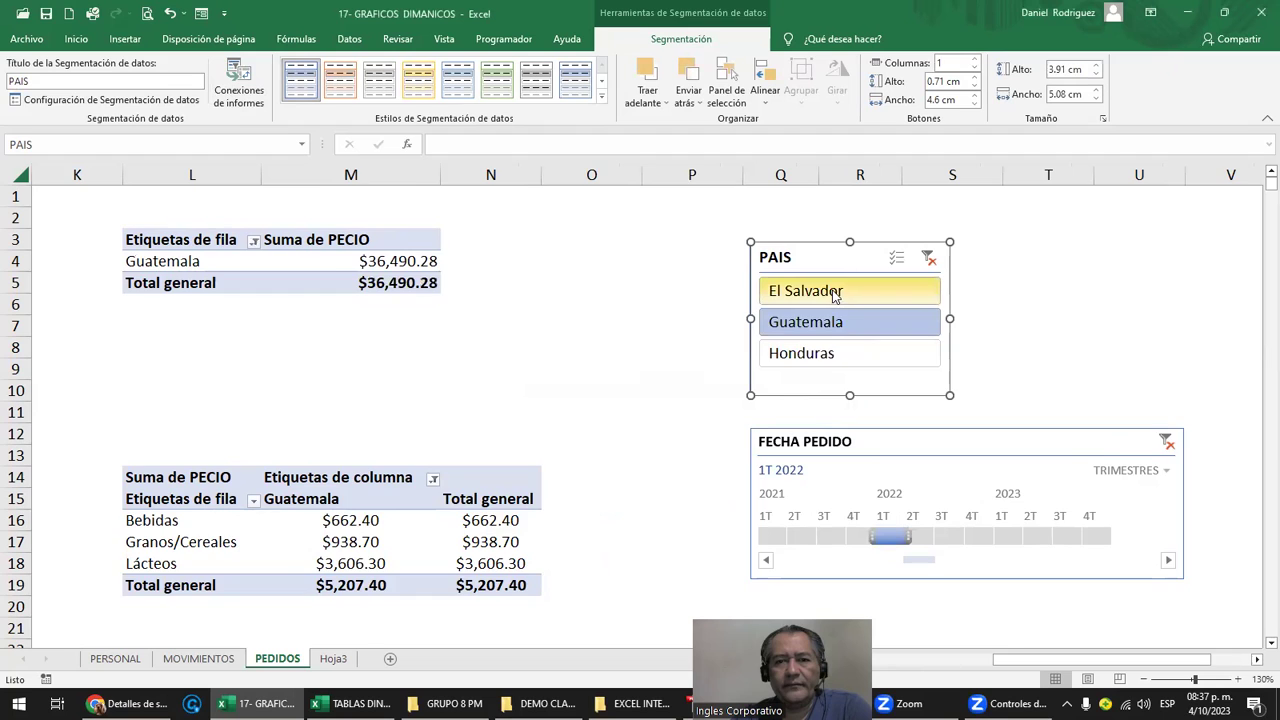
# Test the slicer with El Salvador, Honduras and Guatemala, then clear the country filter
pyautogui.click(835, 291)
pyautogui.click(805, 354)
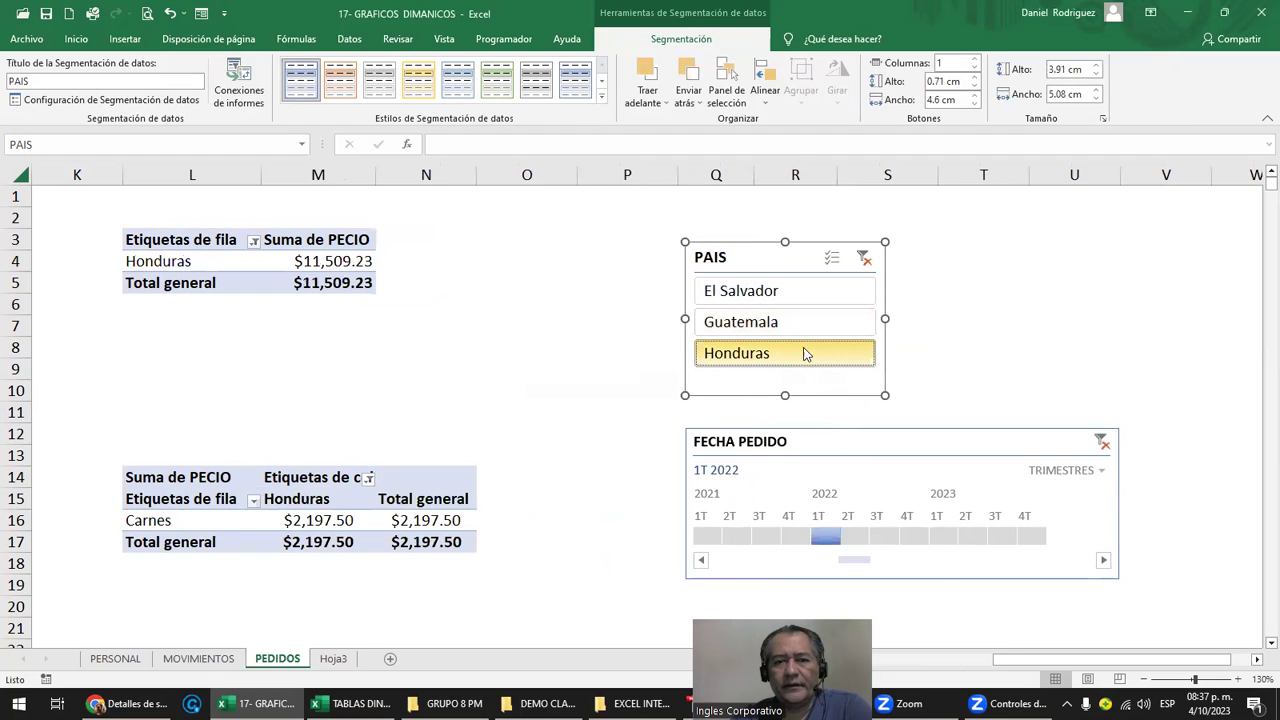
pyautogui.click(806, 322)
pyautogui.click(806, 291)
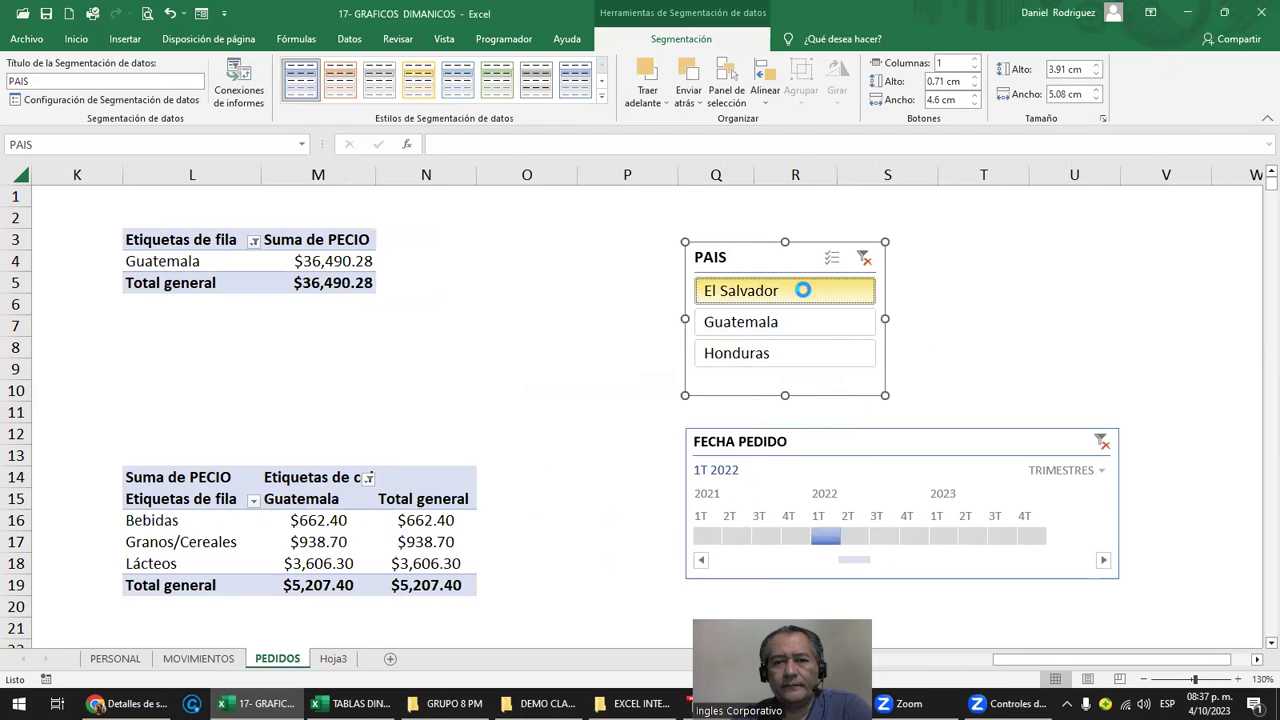
pyautogui.click(861, 260)
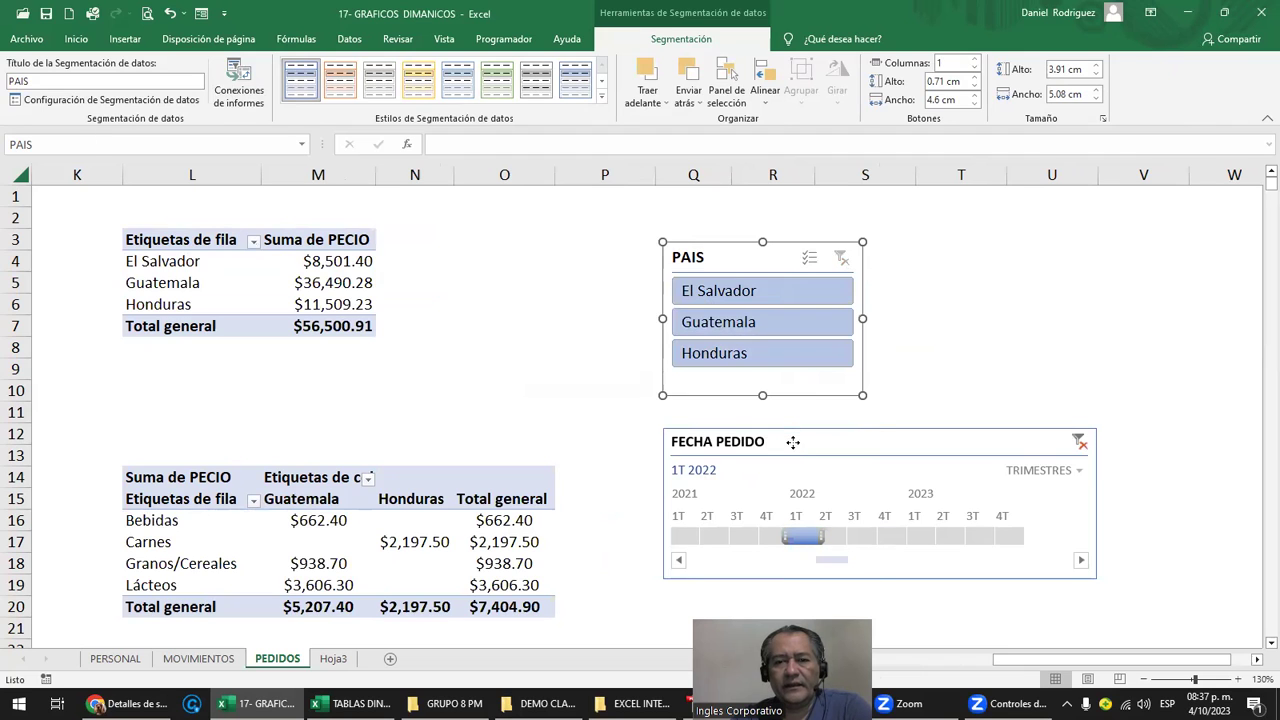
pyautogui.click(792, 442)
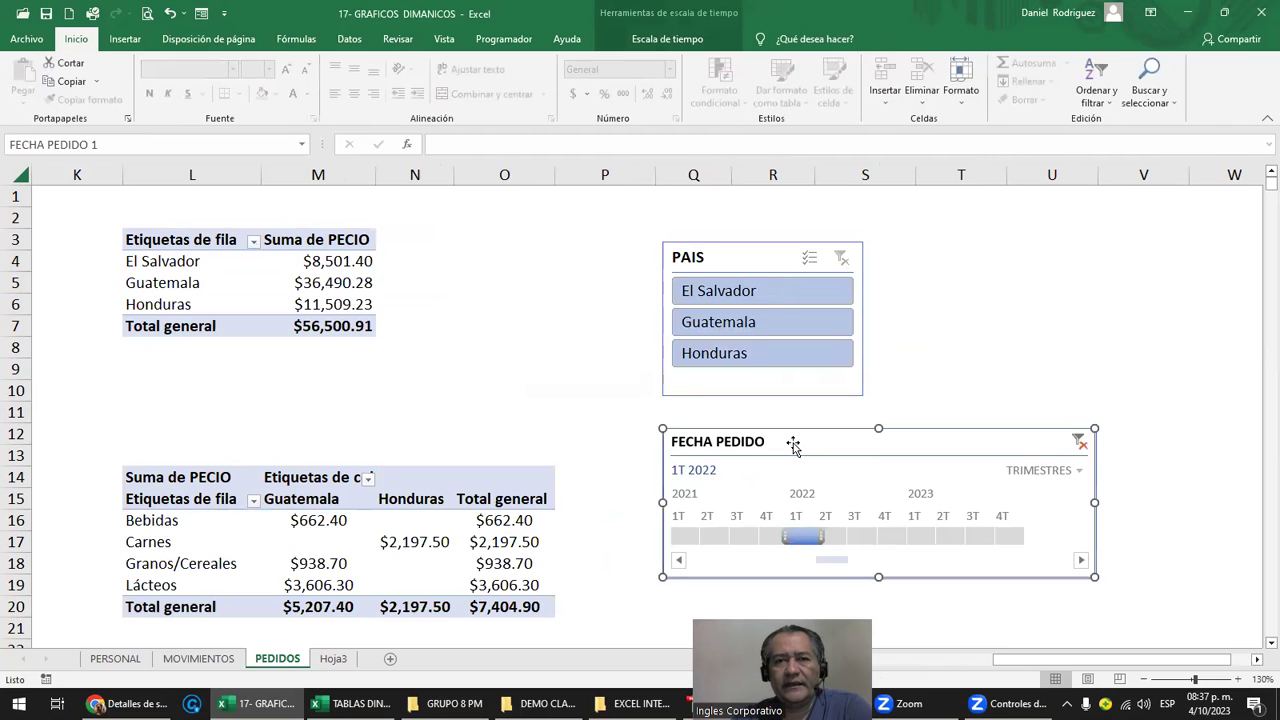
# Try yellow and gray styles on the timeline, settling back on the blue style
pyautogui.click(673, 42)
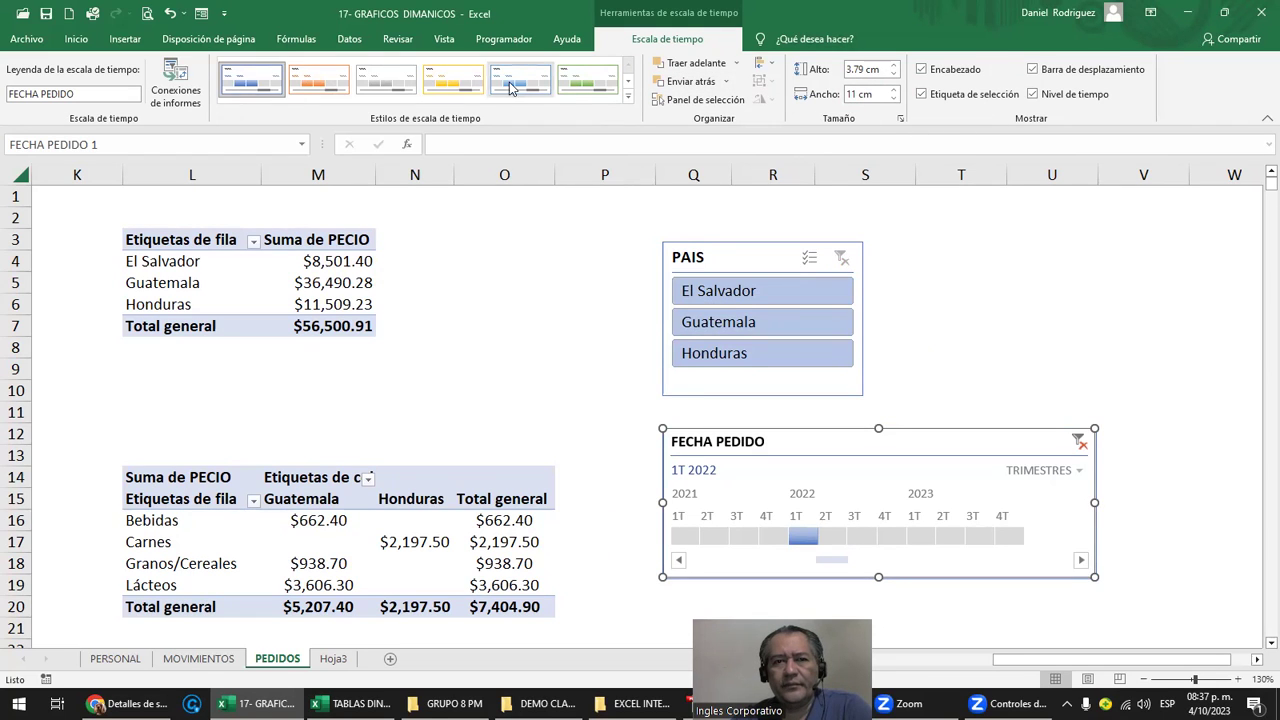
pyautogui.click(442, 88)
pyautogui.click(391, 88)
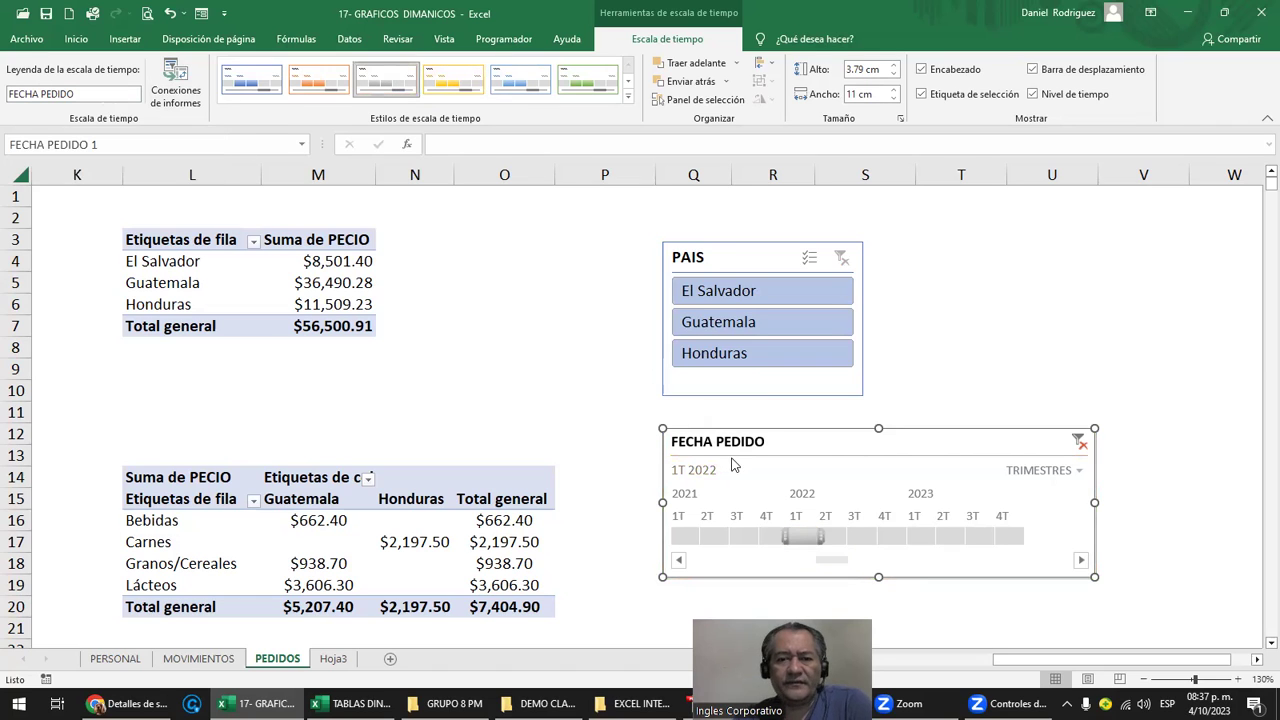
pyautogui.click(264, 93)
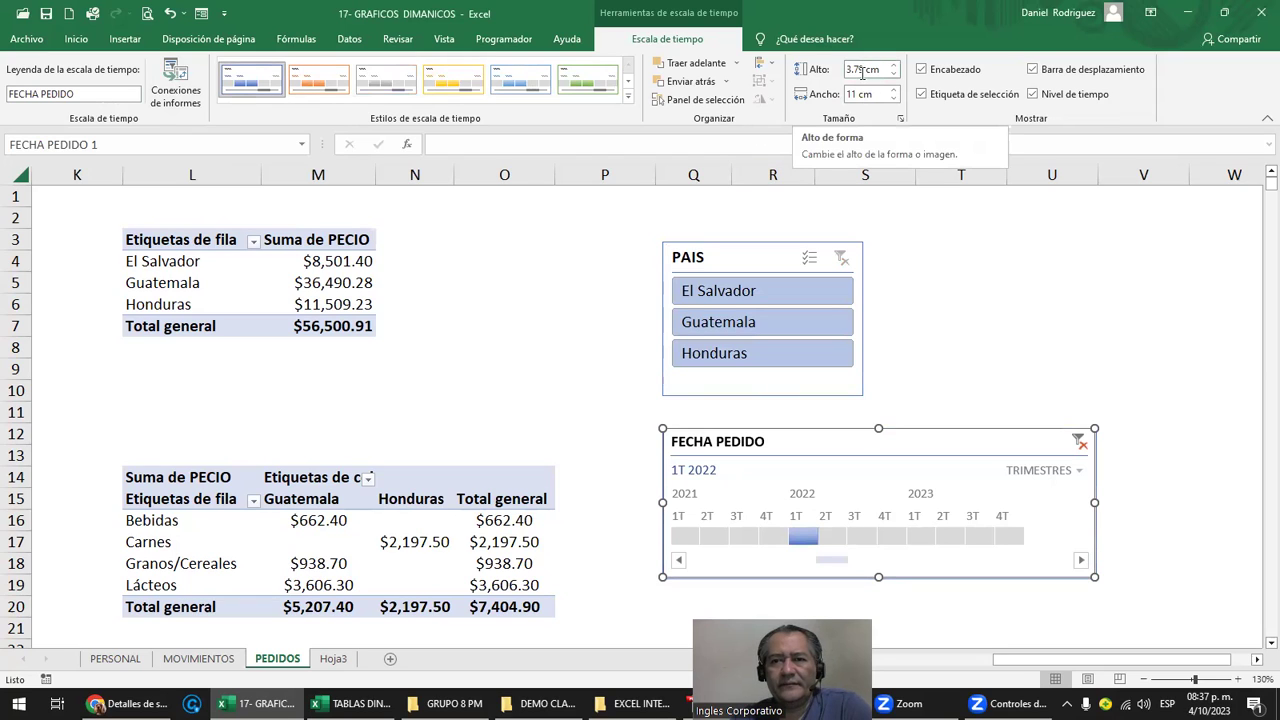
# Toggle the timeline's FECHA PEDIDO header and selection label, leaving both displayed
pyautogui.click(923, 70)
pyautogui.click(923, 70)
pyautogui.click(923, 70)
pyautogui.click(923, 70)
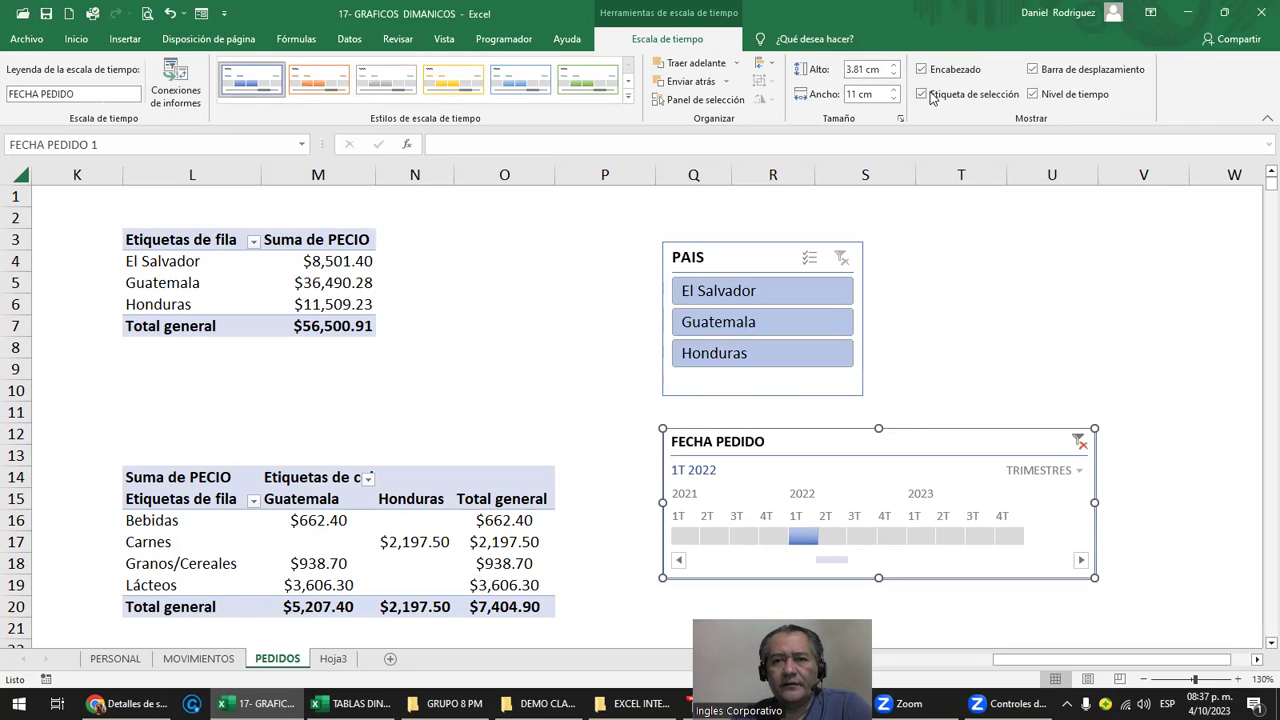
pyautogui.click(930, 96)
pyautogui.click(930, 96)
pyautogui.click(930, 96)
pyautogui.click(930, 96)
pyautogui.click(930, 96)
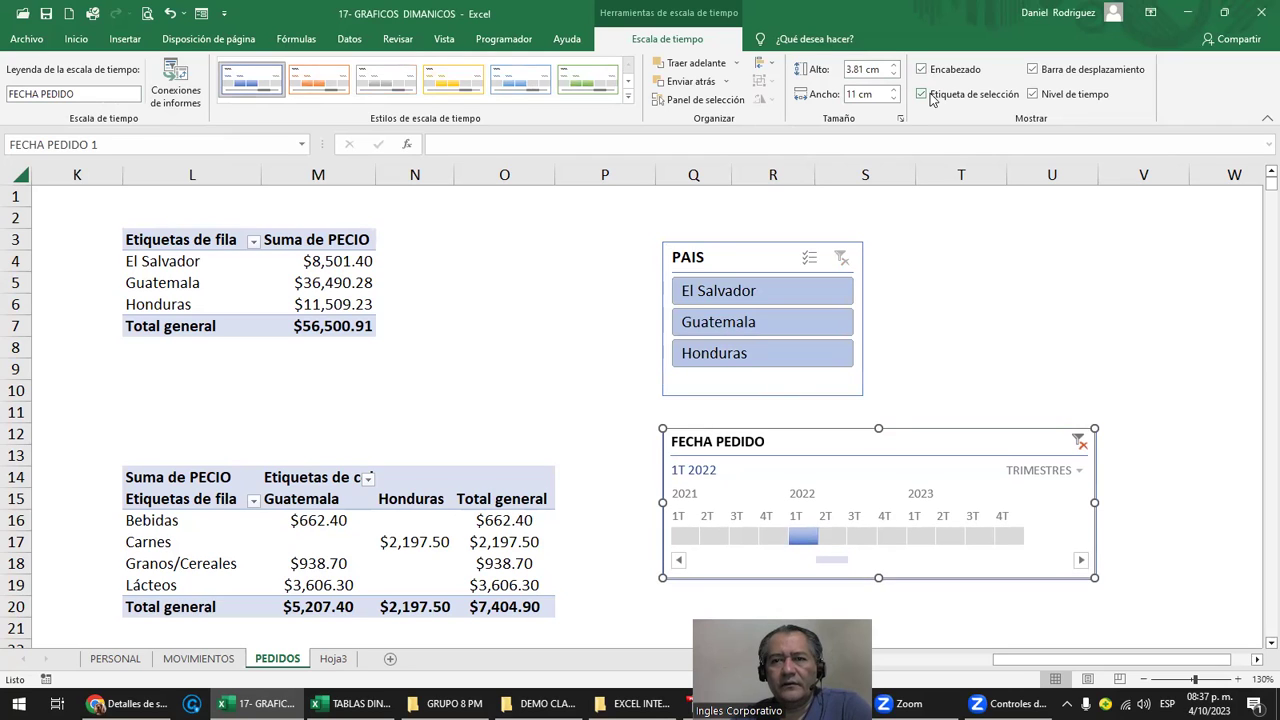
# Toggle the timeline's time level option off and on, leaving it displayed
pyautogui.click(1045, 97)
pyautogui.click(1047, 97)
pyautogui.click(1047, 97)
pyautogui.click(1047, 97)
pyautogui.click(1047, 97)
pyautogui.click(1047, 97)
pyautogui.click(1047, 97)
pyautogui.click(1047, 97)
pyautogui.click(1047, 97)
pyautogui.click(1047, 97)
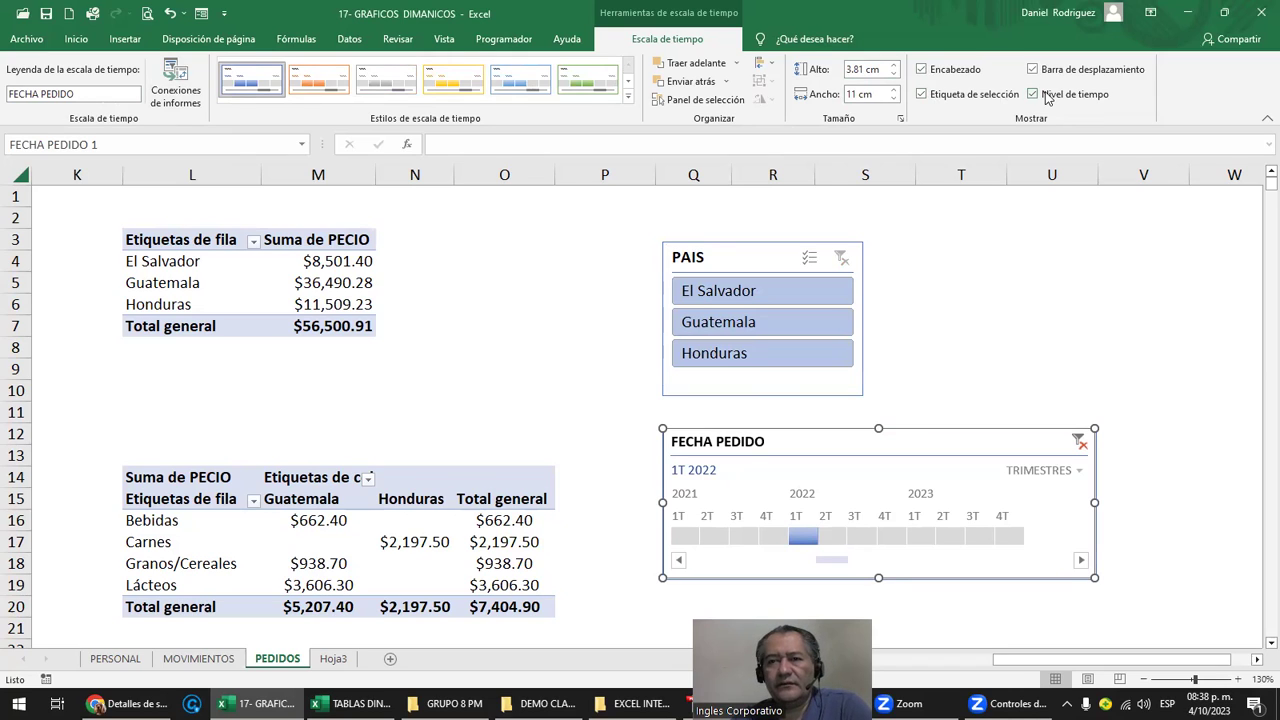
# Hide and reshow the timeline's scrollbar, leaving it displayed
pyautogui.click(1035, 70)
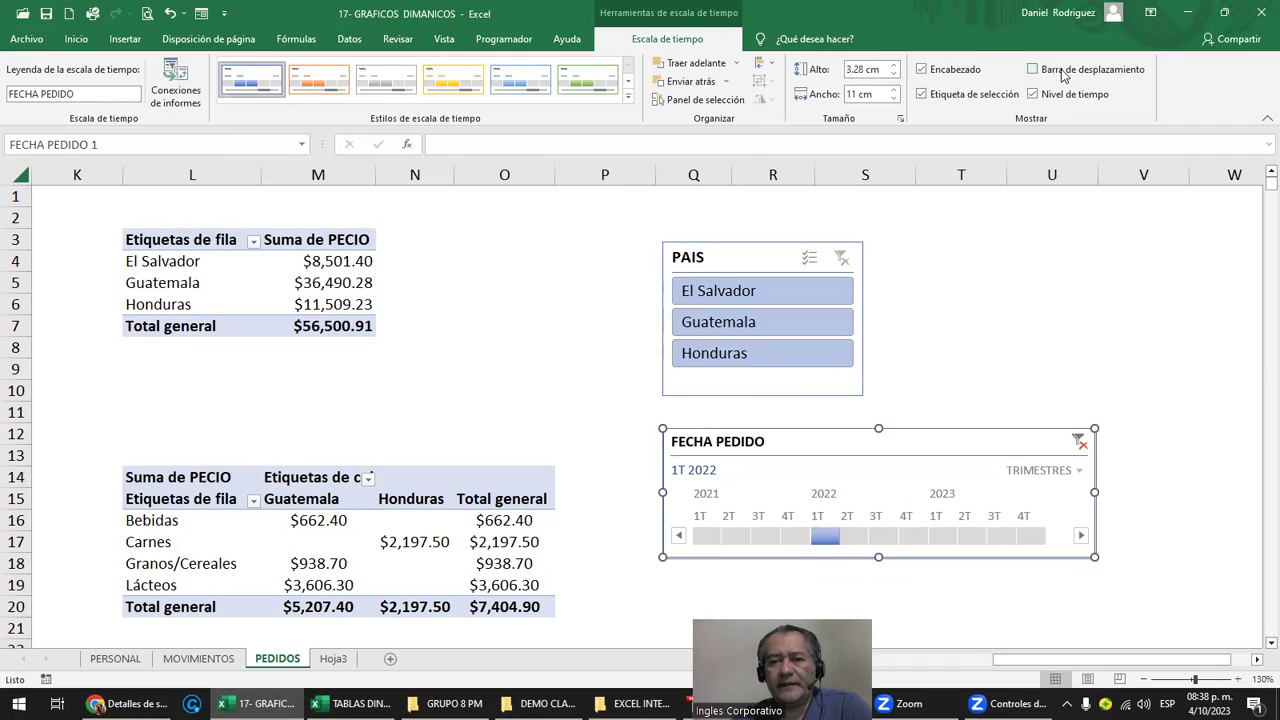
pyautogui.click(1062, 73)
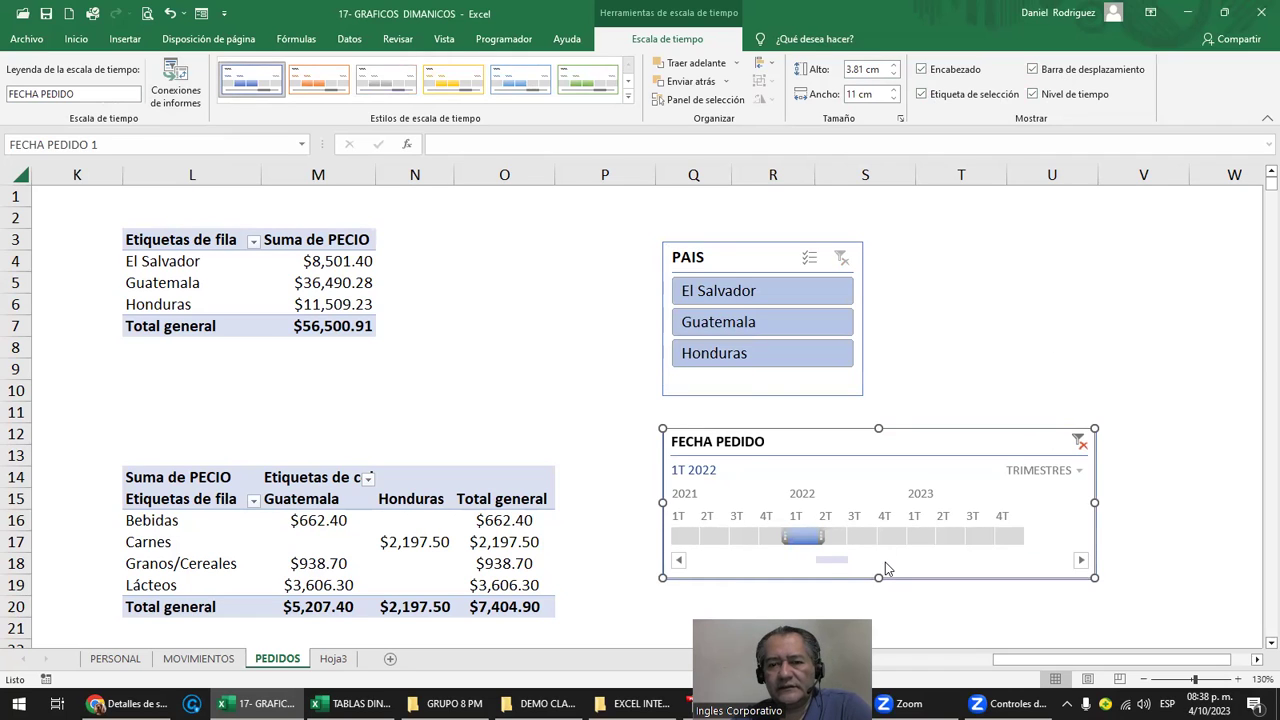
pyautogui.click(1036, 70)
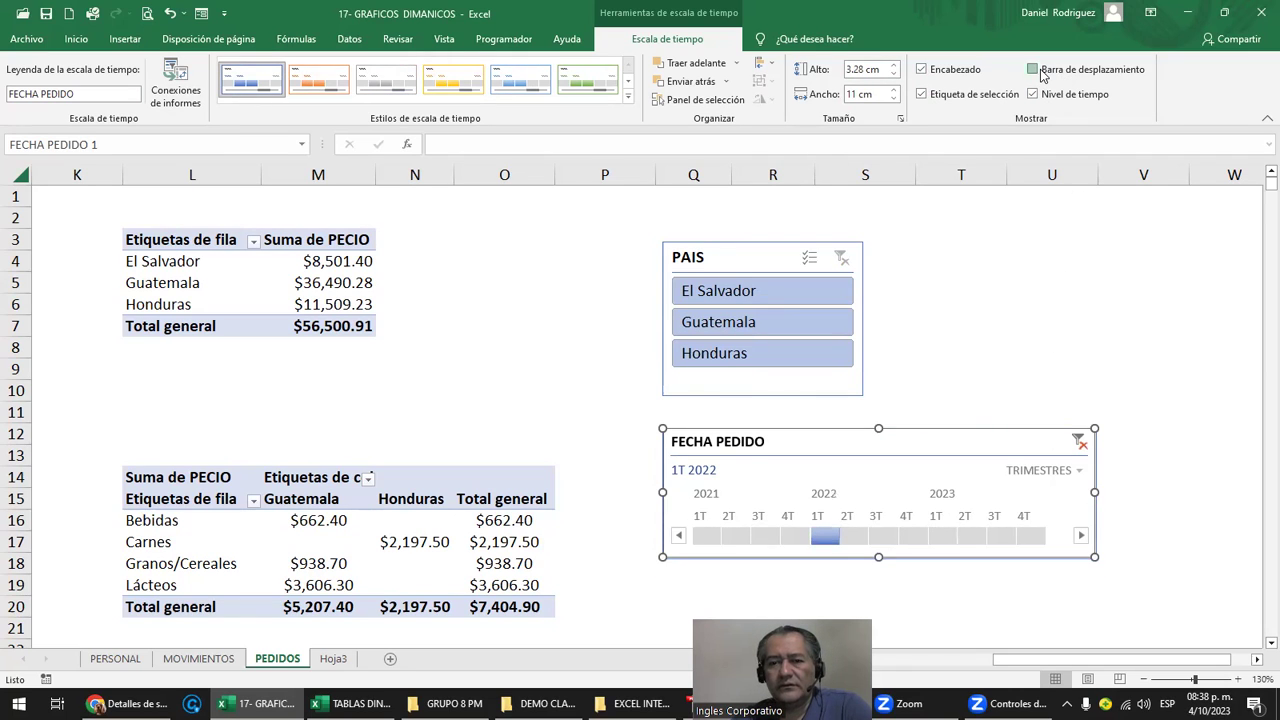
pyautogui.click(1043, 76)
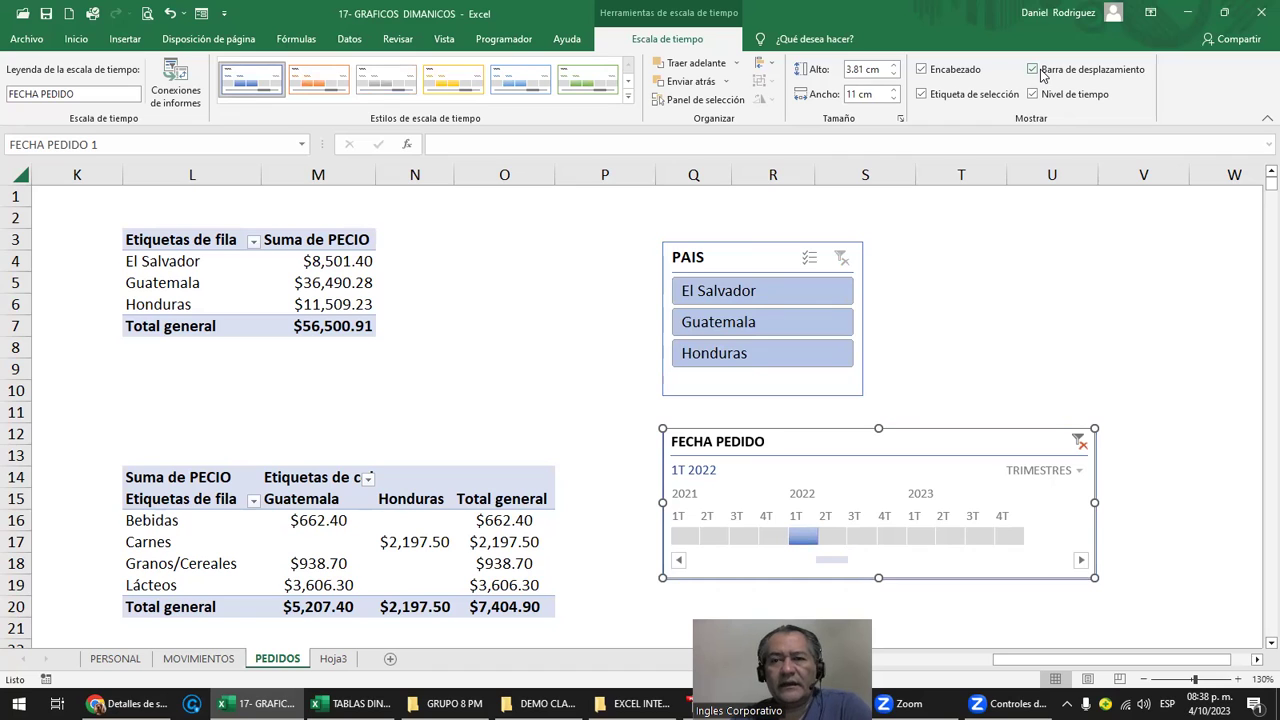
# Link the FECHA PEDIDO timeline to both pivot tables and set it to months
pyautogui.click(172, 87)
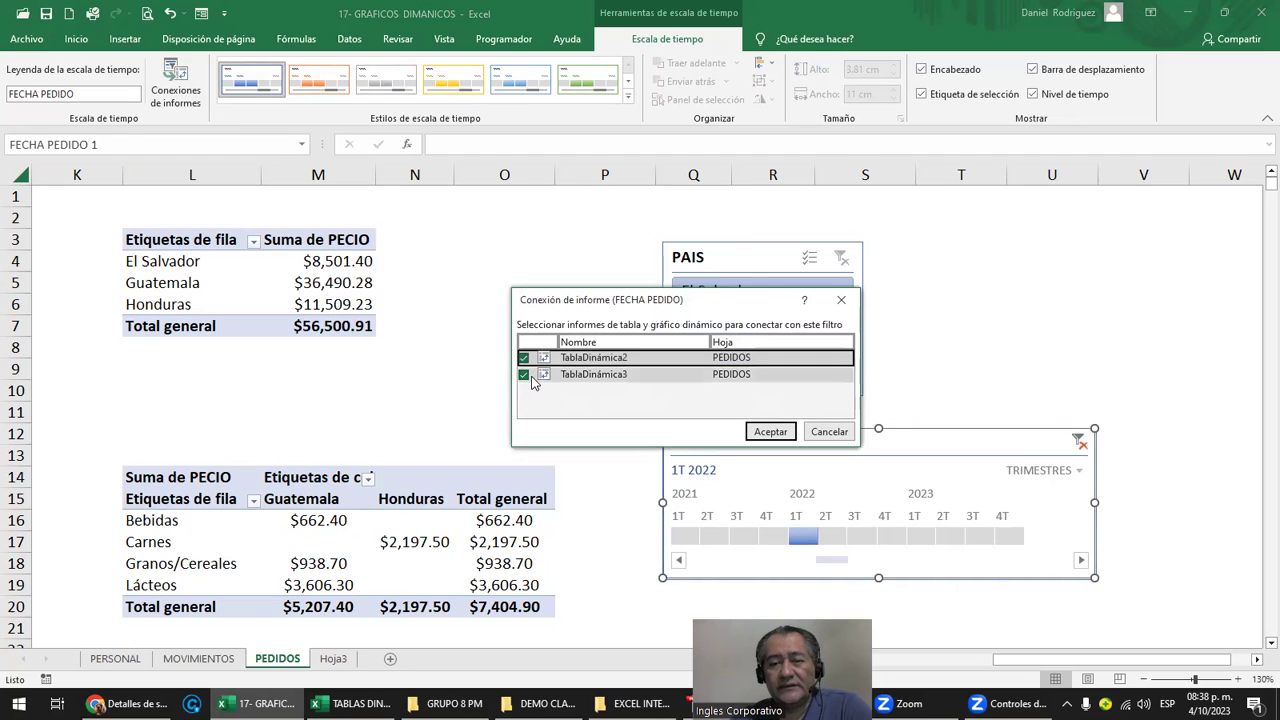
pyautogui.click(757, 432)
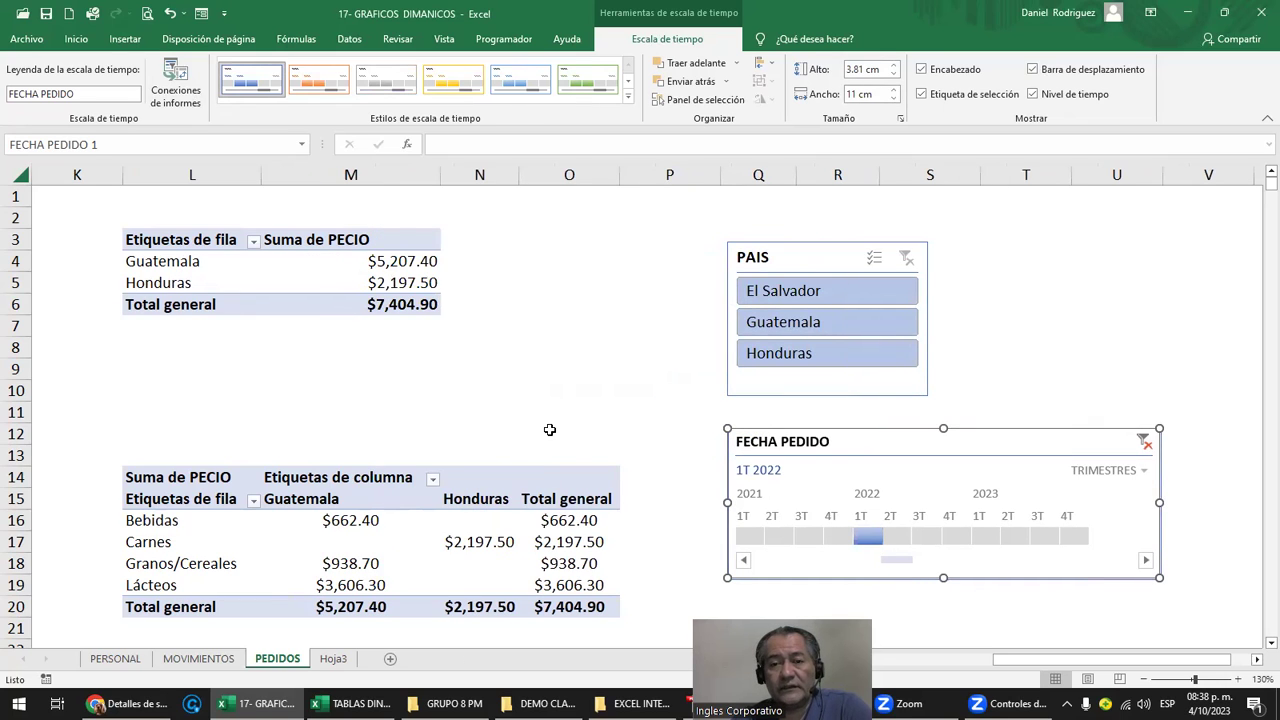
pyautogui.moveTo(803, 537)
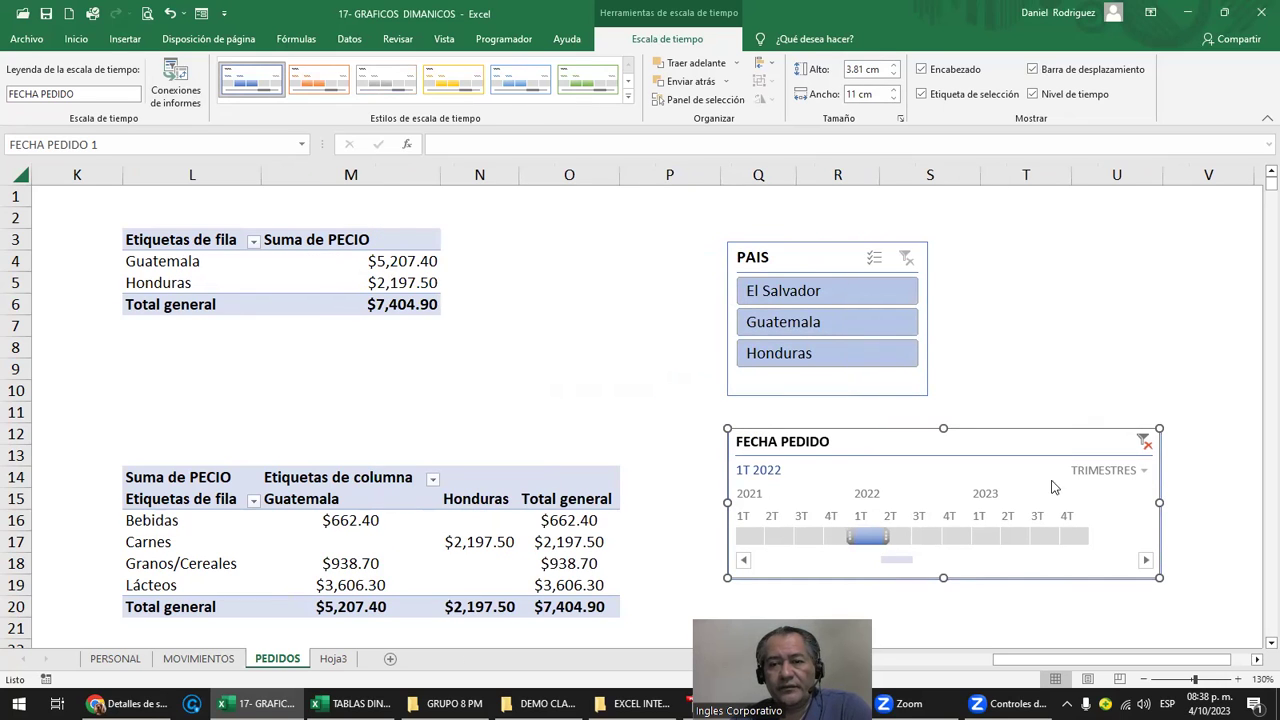
pyautogui.click(1127, 470)
pyautogui.click(1104, 527)
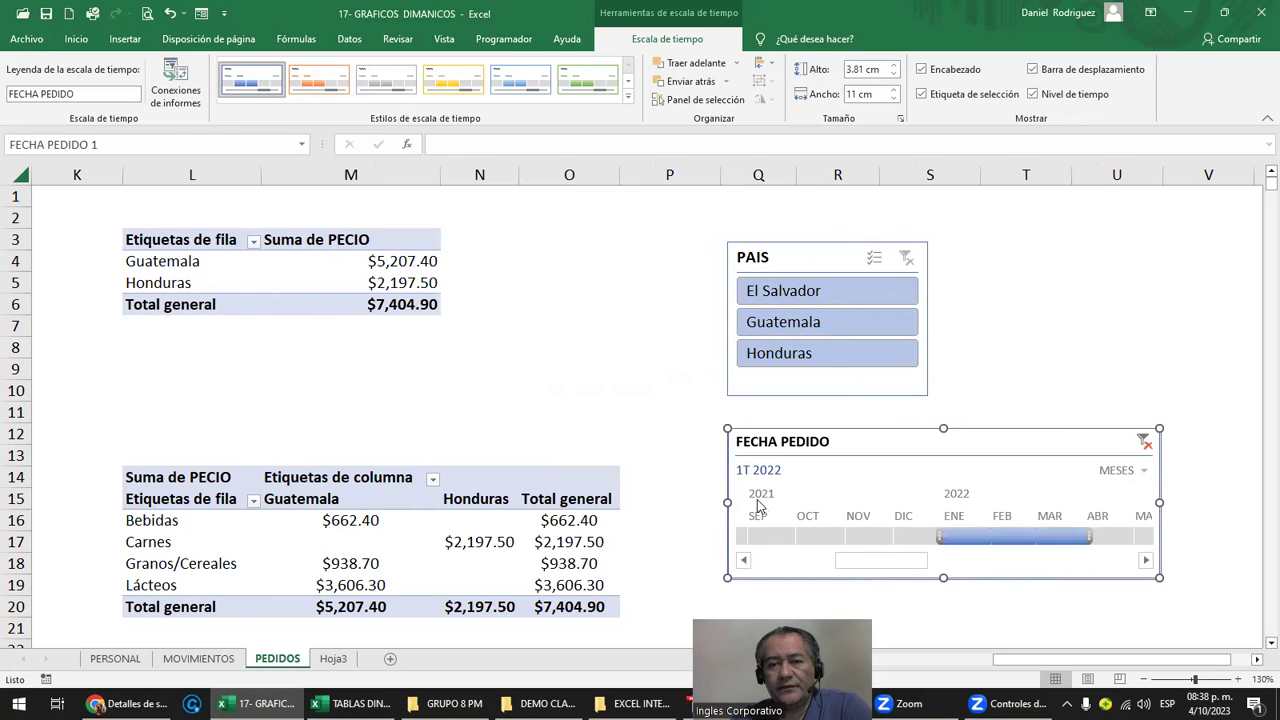
# Filter the pivots to December 2021, then switch the timeline to days
pyautogui.click(903, 537)
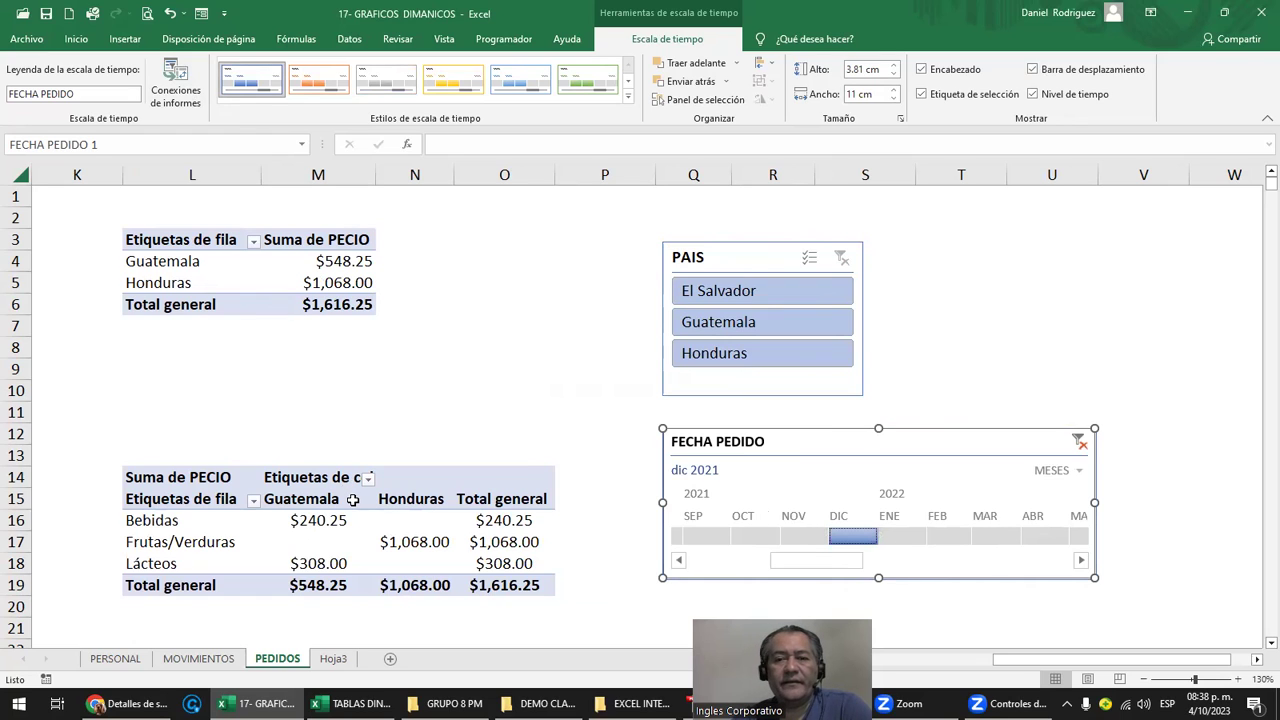
pyautogui.moveTo(853, 537)
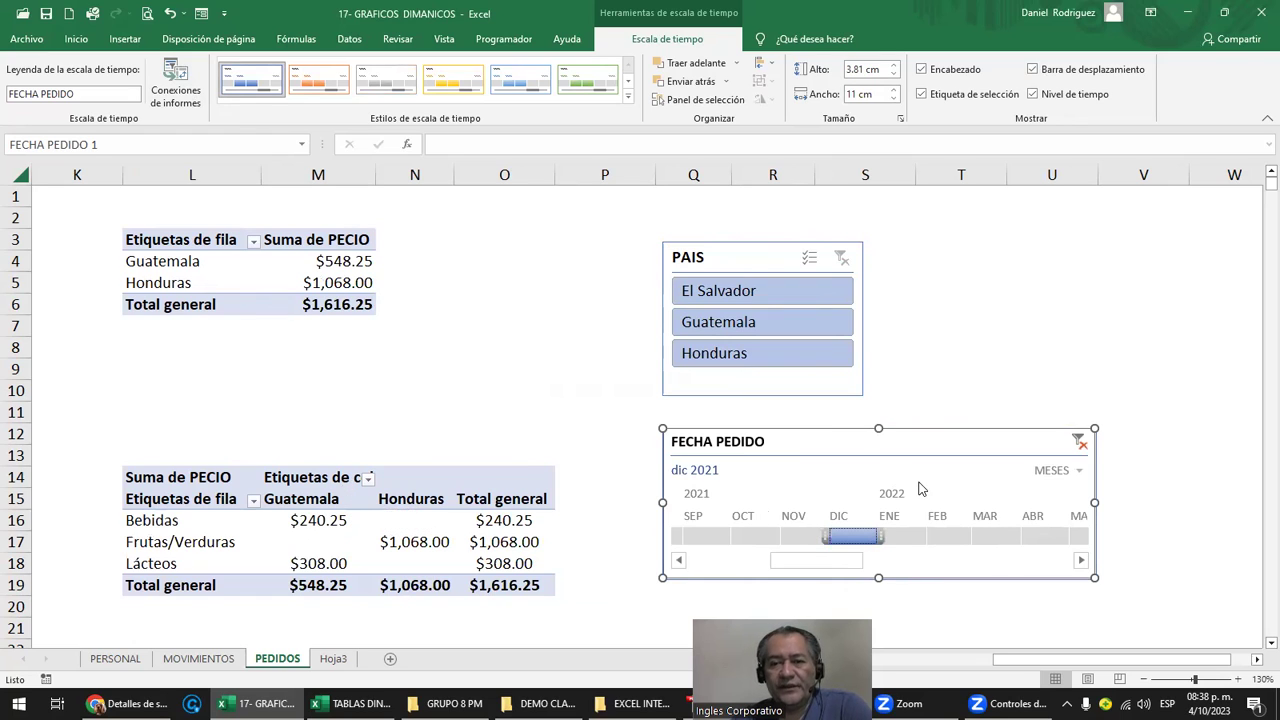
pyautogui.click(1077, 472)
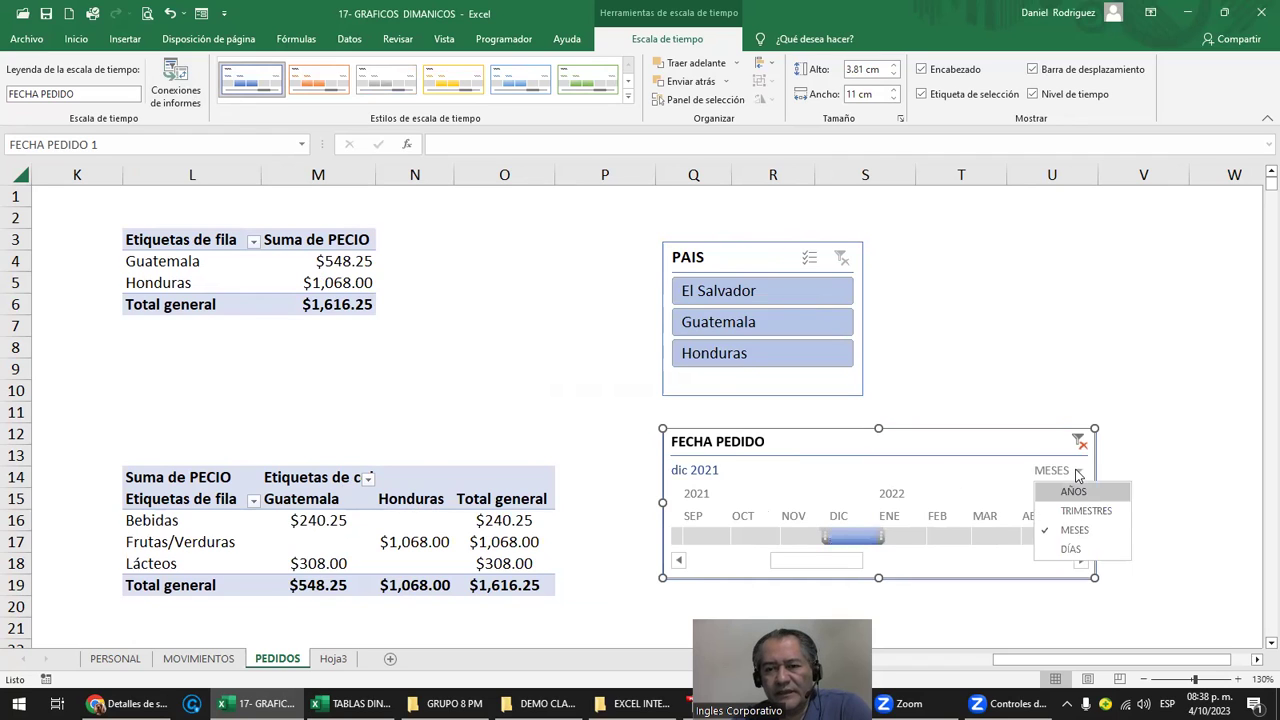
pyautogui.click(1085, 546)
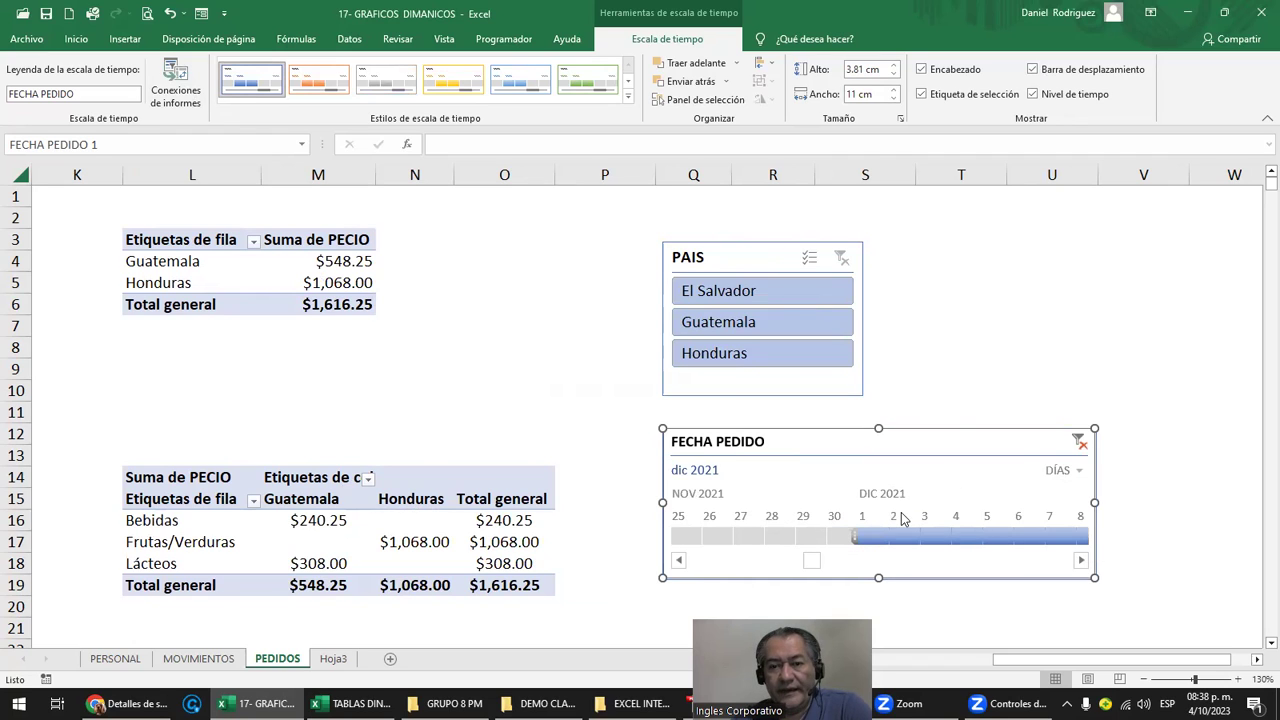
# Scroll the timeline to late December and filter to 24, then 25 December 2021
pyautogui.click(1081, 563)
pyautogui.click(1081, 563)
pyautogui.click(1080, 563)
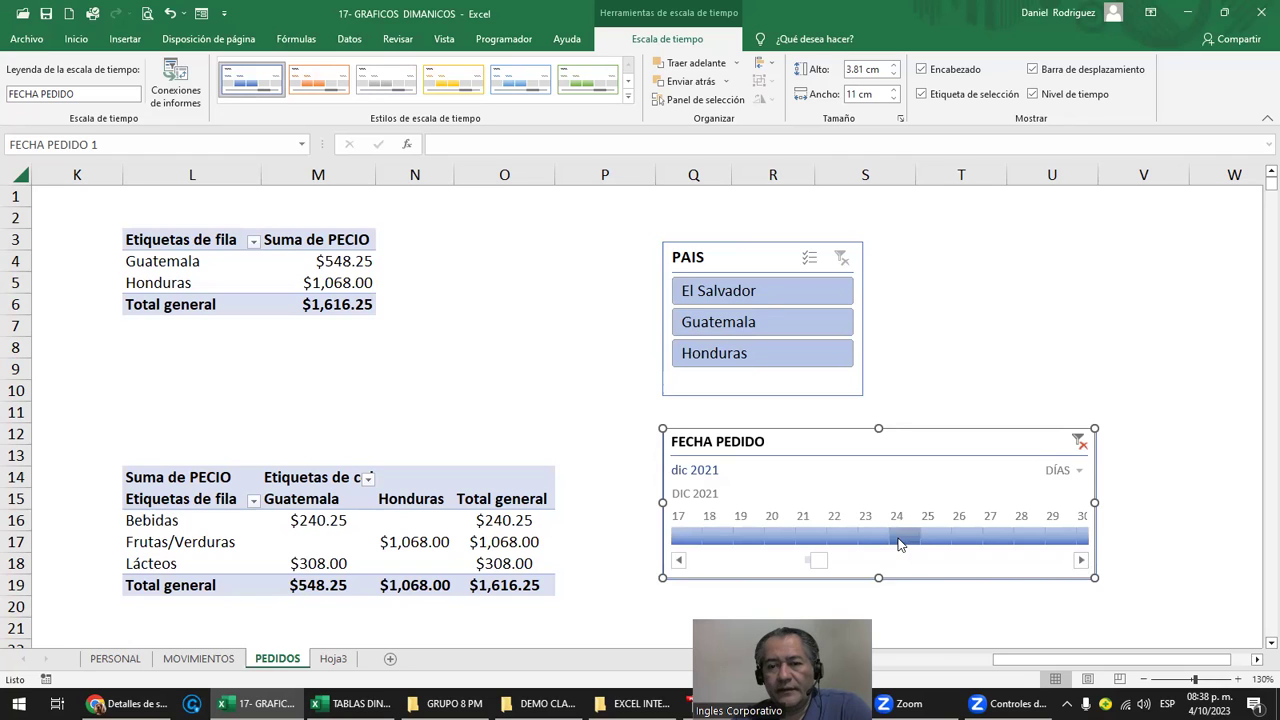
pyautogui.click(898, 540)
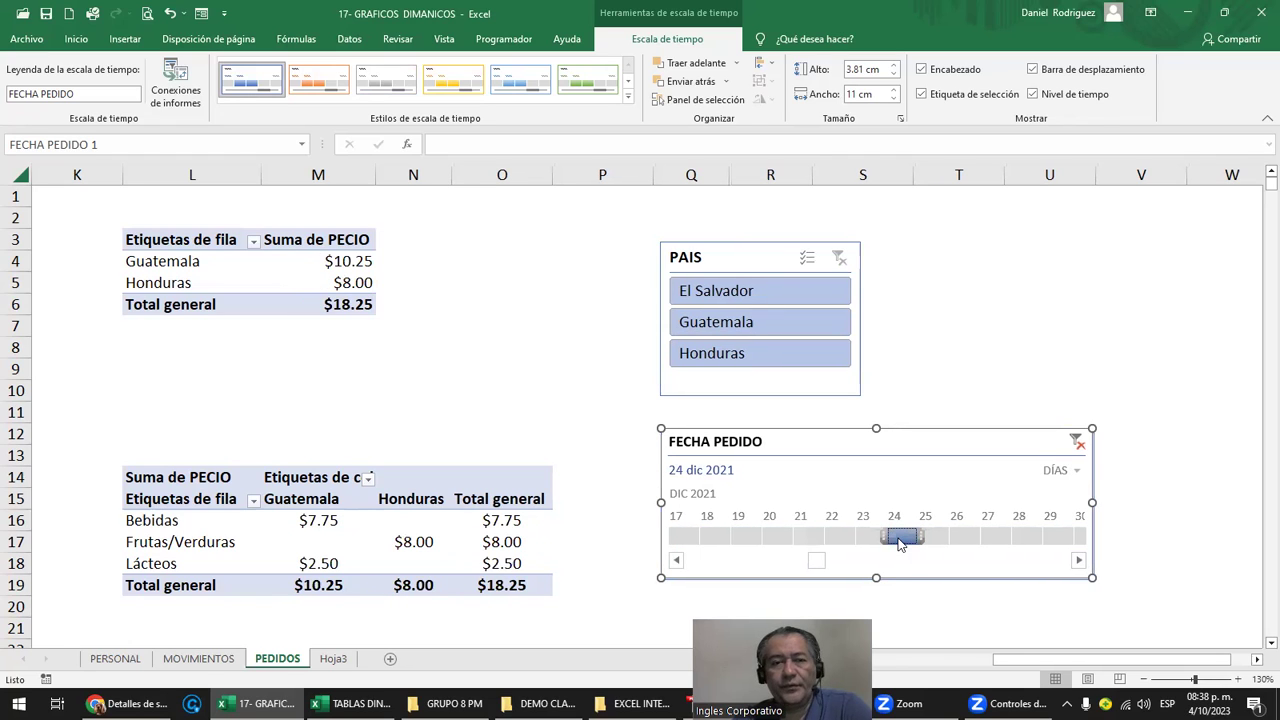
pyautogui.click(928, 537)
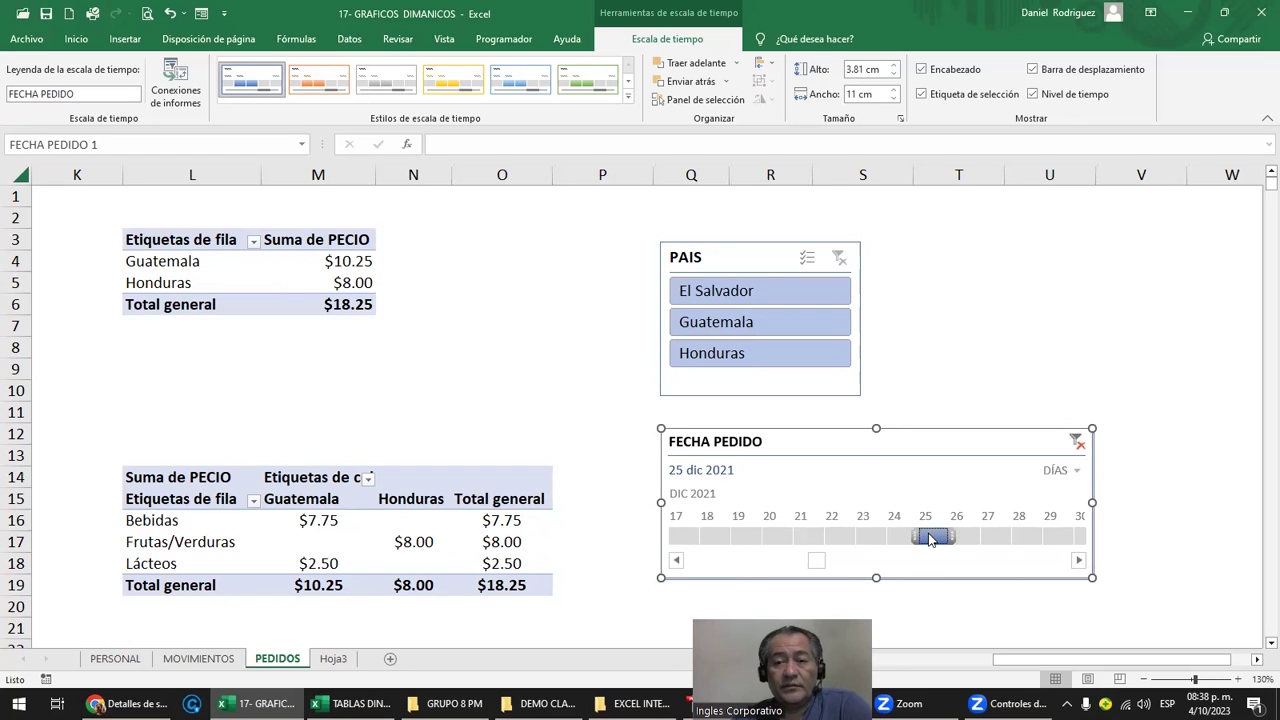
# Compare totals for 31 December 2021 and 1 January 2022, ending on 1 January
pyautogui.click(1079, 561)
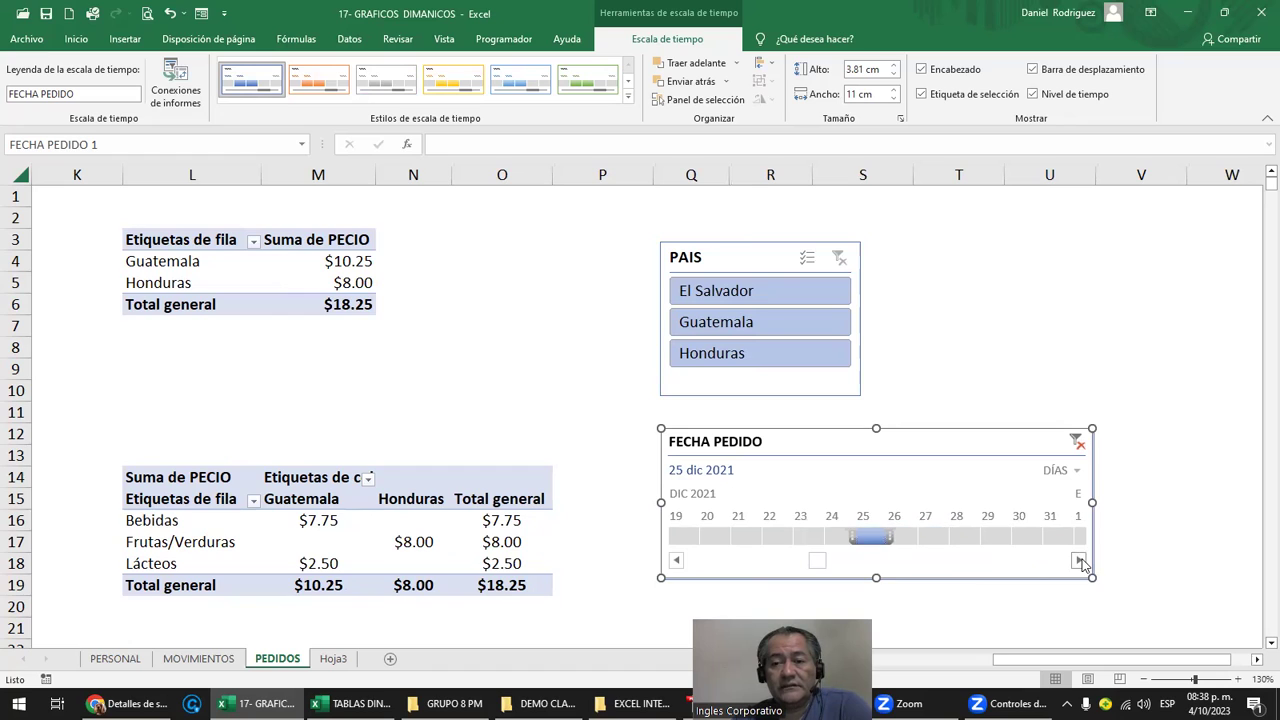
pyautogui.click(1079, 561)
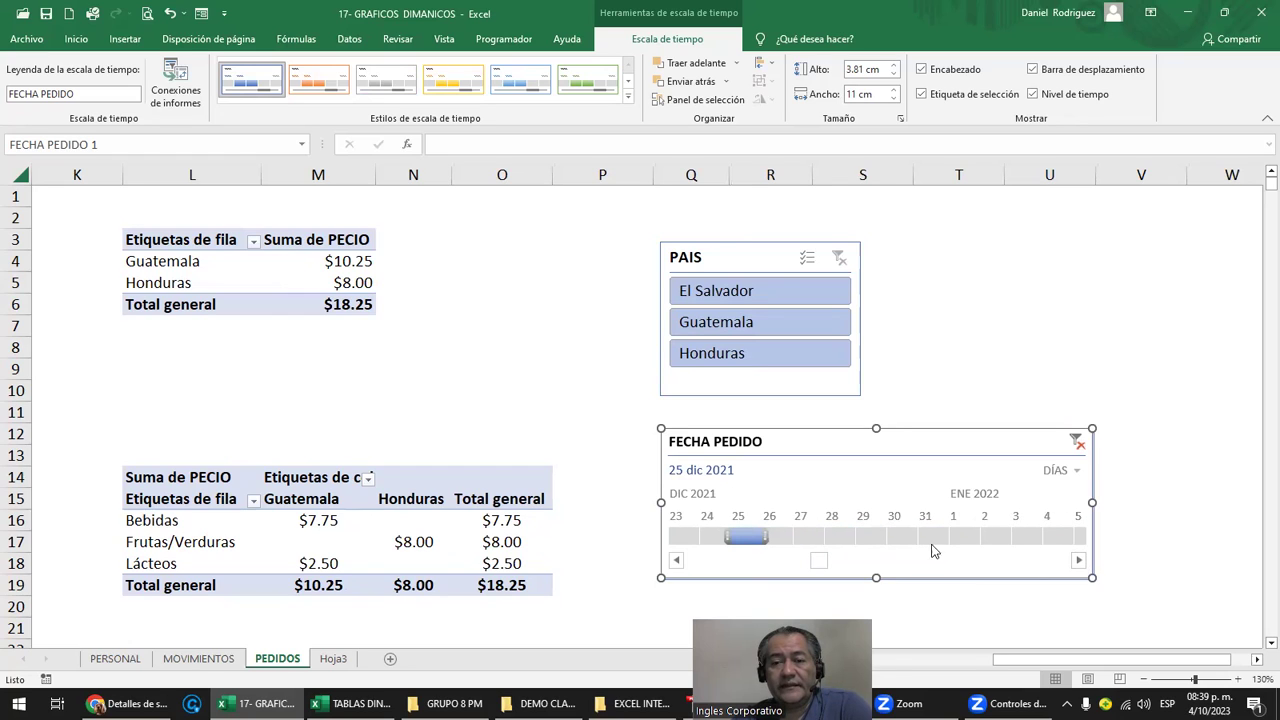
pyautogui.click(930, 543)
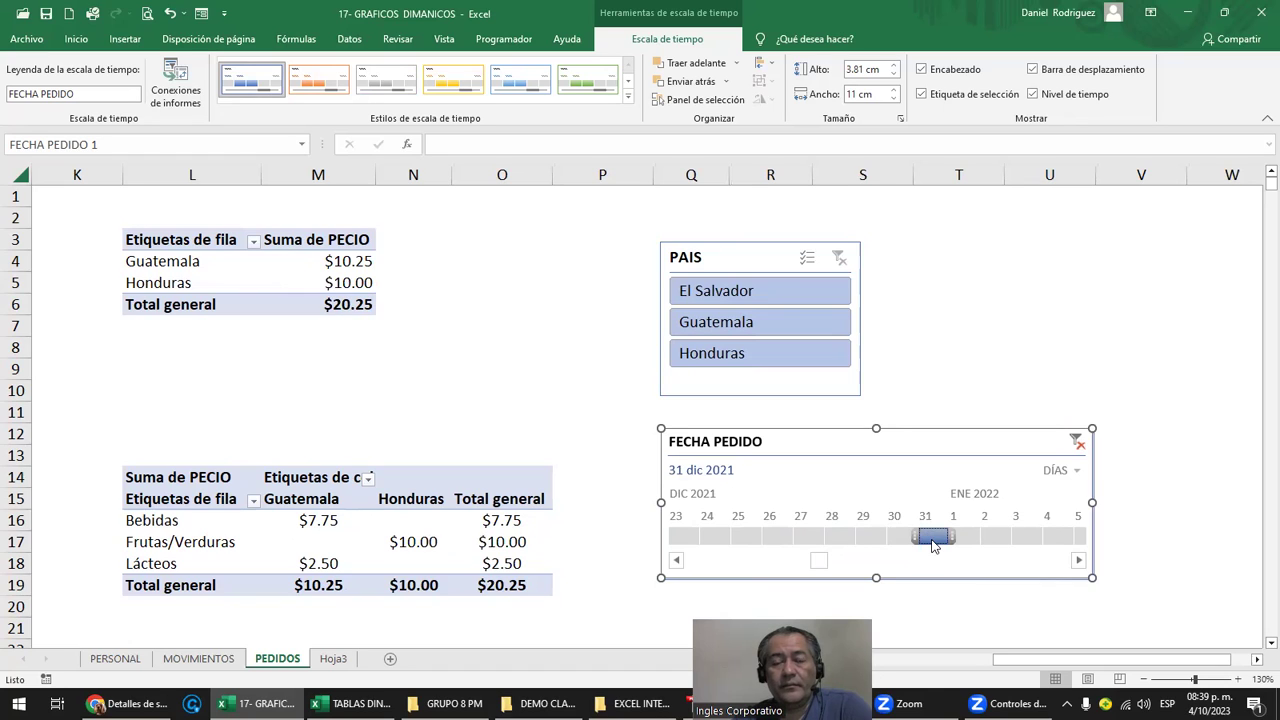
pyautogui.click(960, 538)
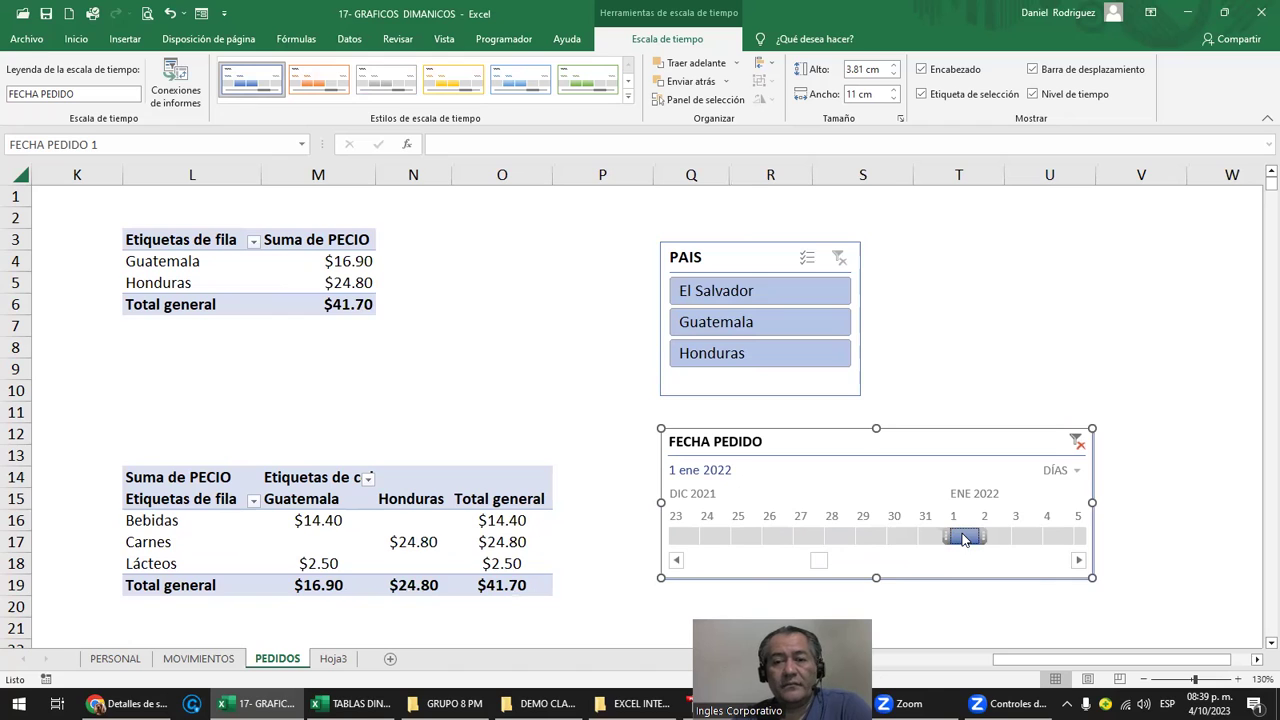
pyautogui.click(932, 540)
pyautogui.click(962, 538)
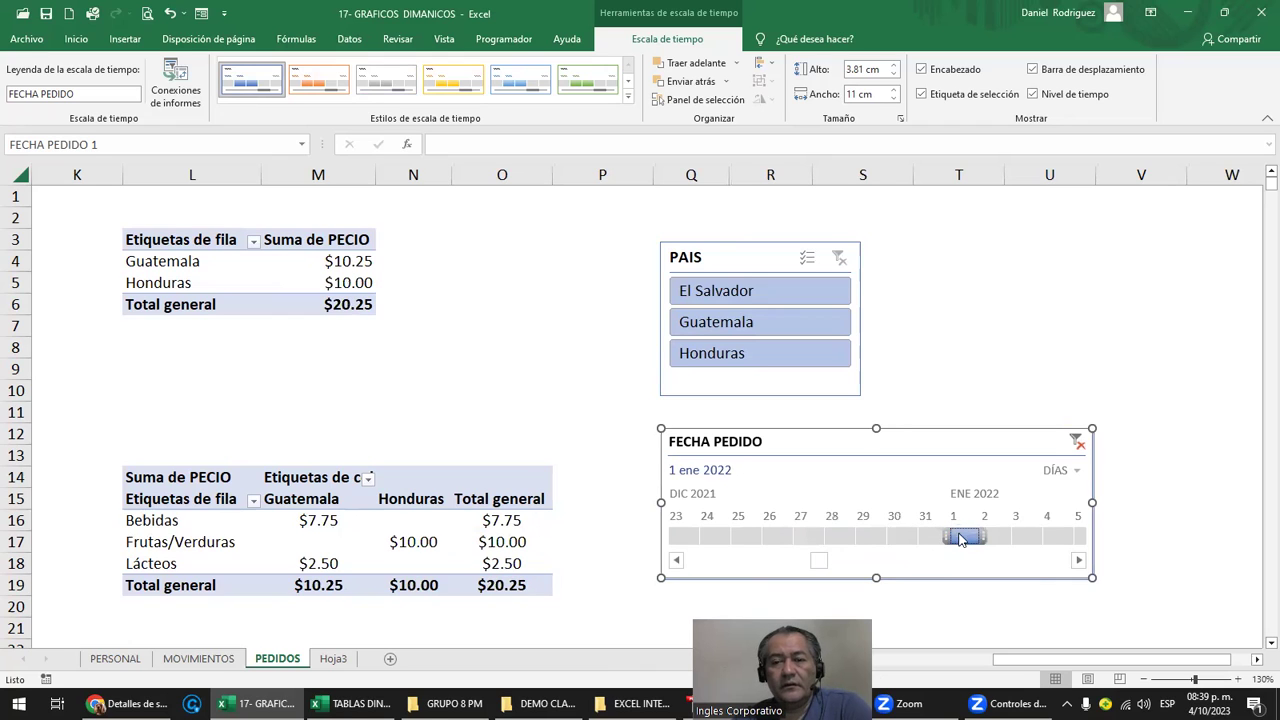
pyautogui.click(932, 540)
pyautogui.click(962, 536)
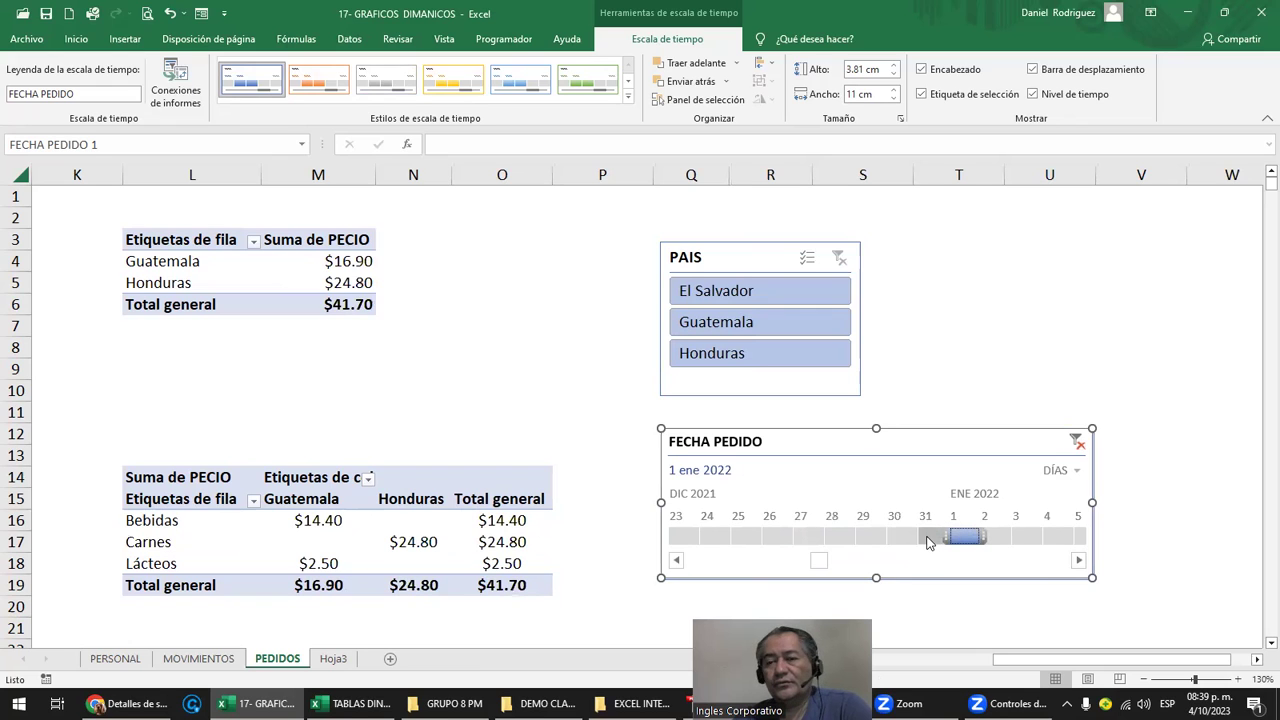
# Clear the date filter and set the timeline to group by years
pyautogui.click(1076, 443)
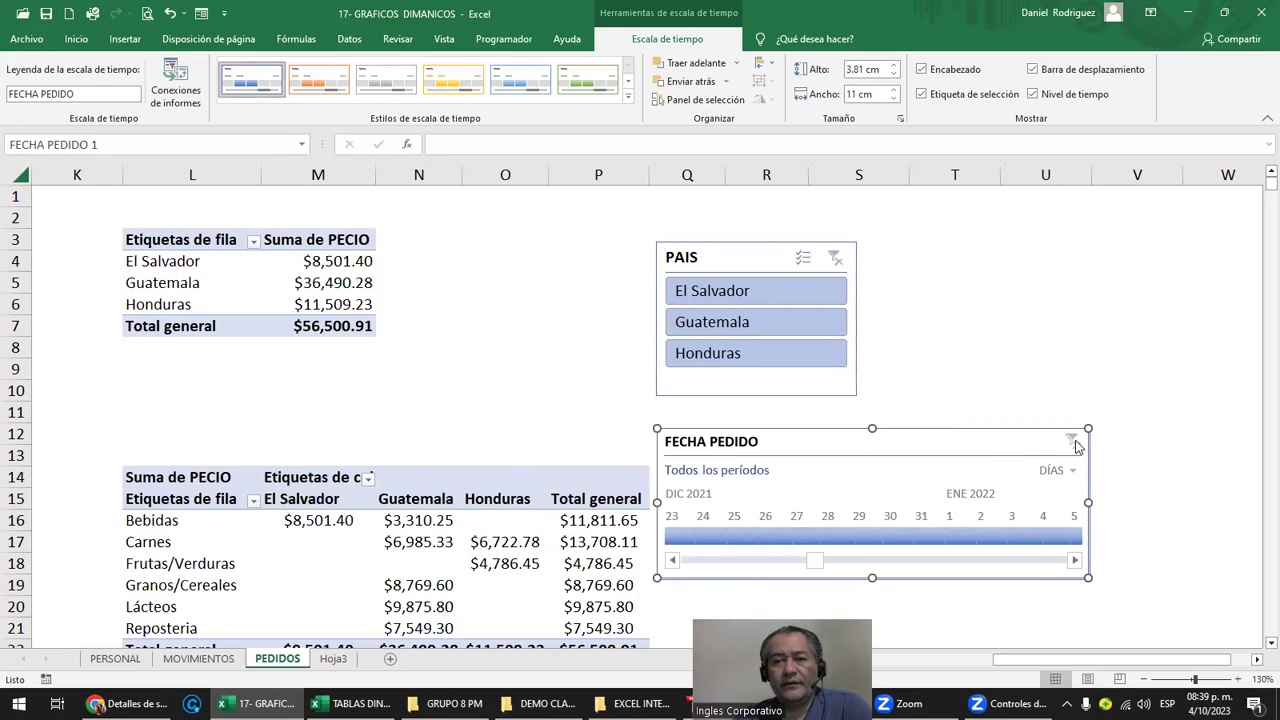
pyautogui.click(1070, 470)
pyautogui.click(1080, 488)
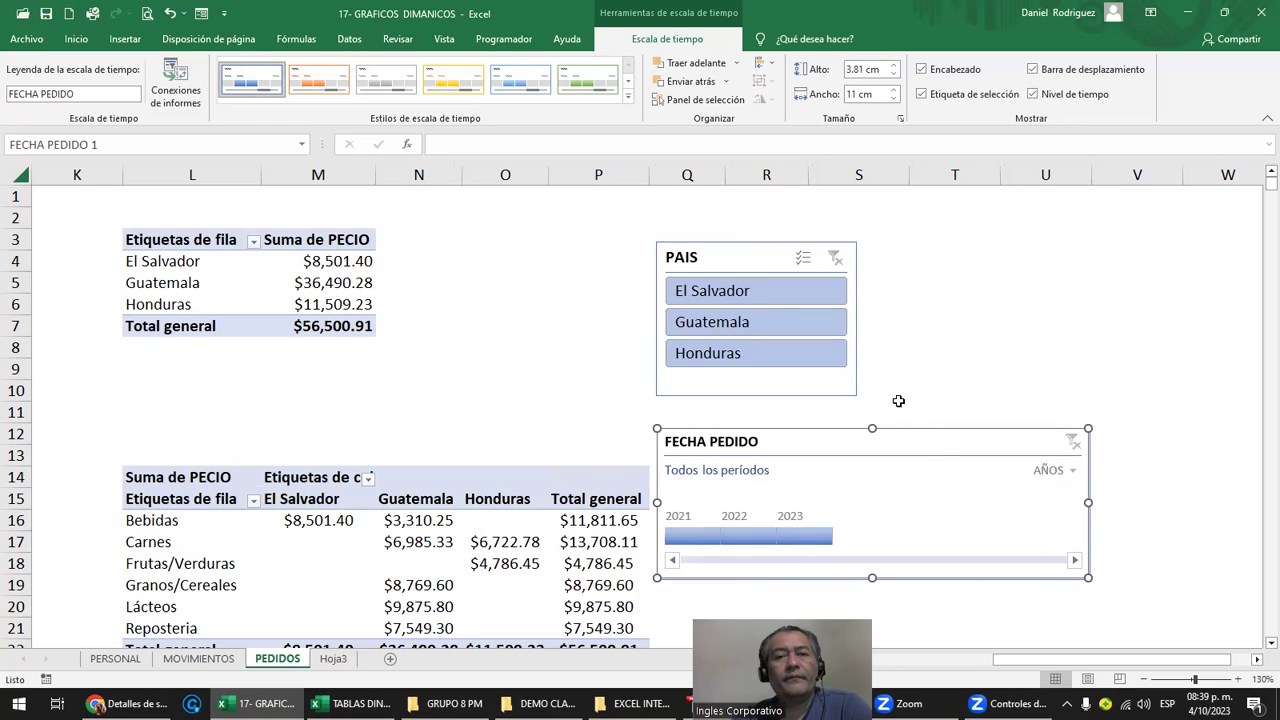
# Shift the timeline and PAIS slicer slightly right, then return to the worksheet cells
pyautogui.moveTo(788, 440); pyautogui.dragTo(837, 447)
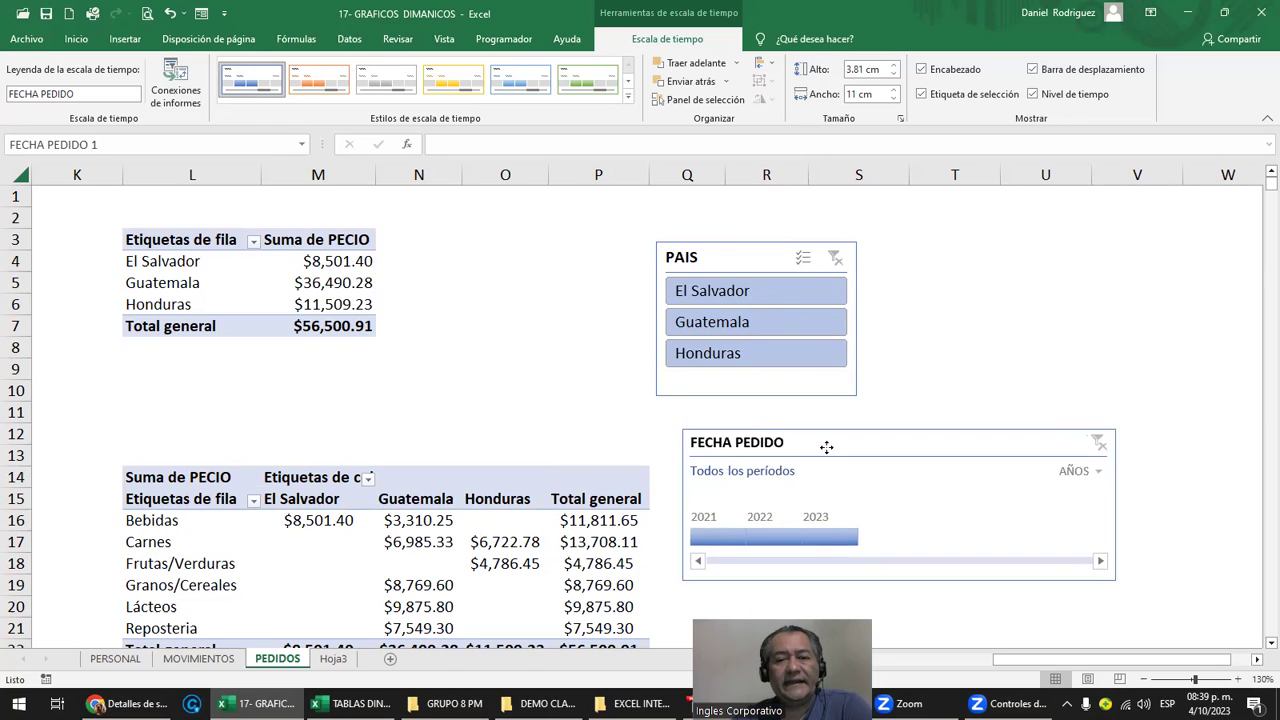
pyautogui.moveTo(740, 262); pyautogui.dragTo(792, 276)
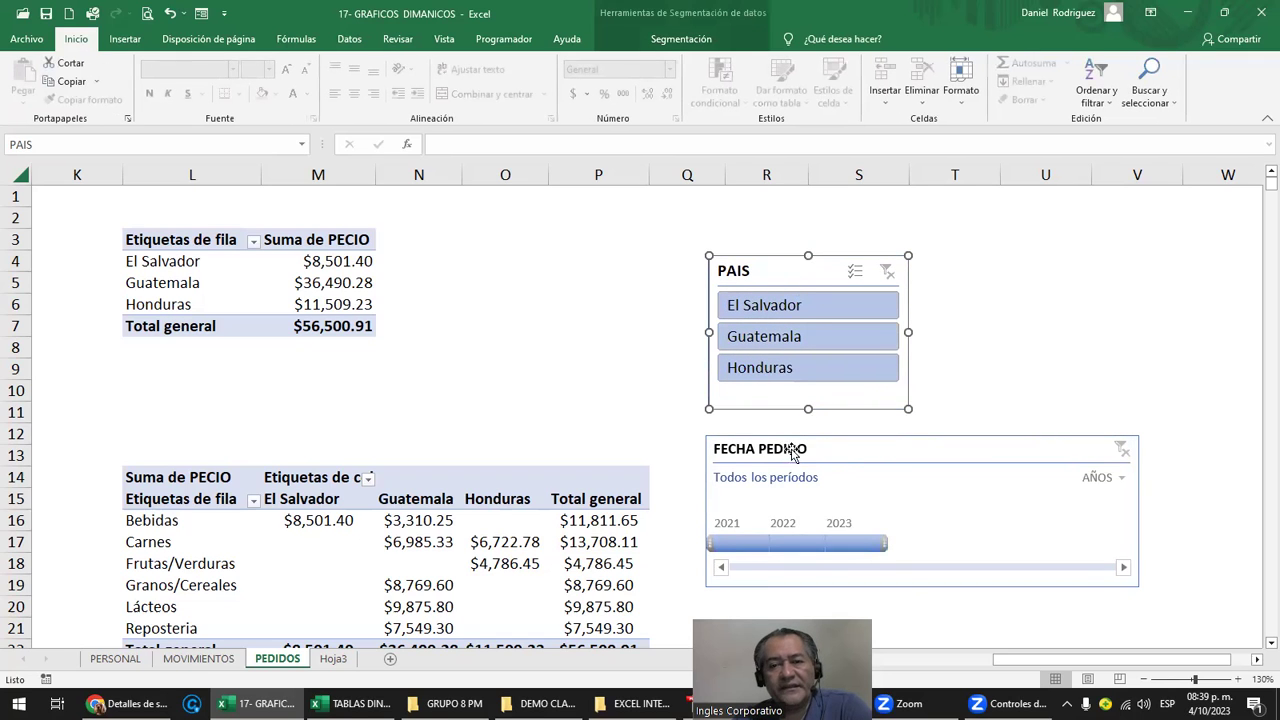
pyautogui.click(556, 330)
pyautogui.press('Left')
pyautogui.press('Left')
pyautogui.press('Left')
pyautogui.press('Left')
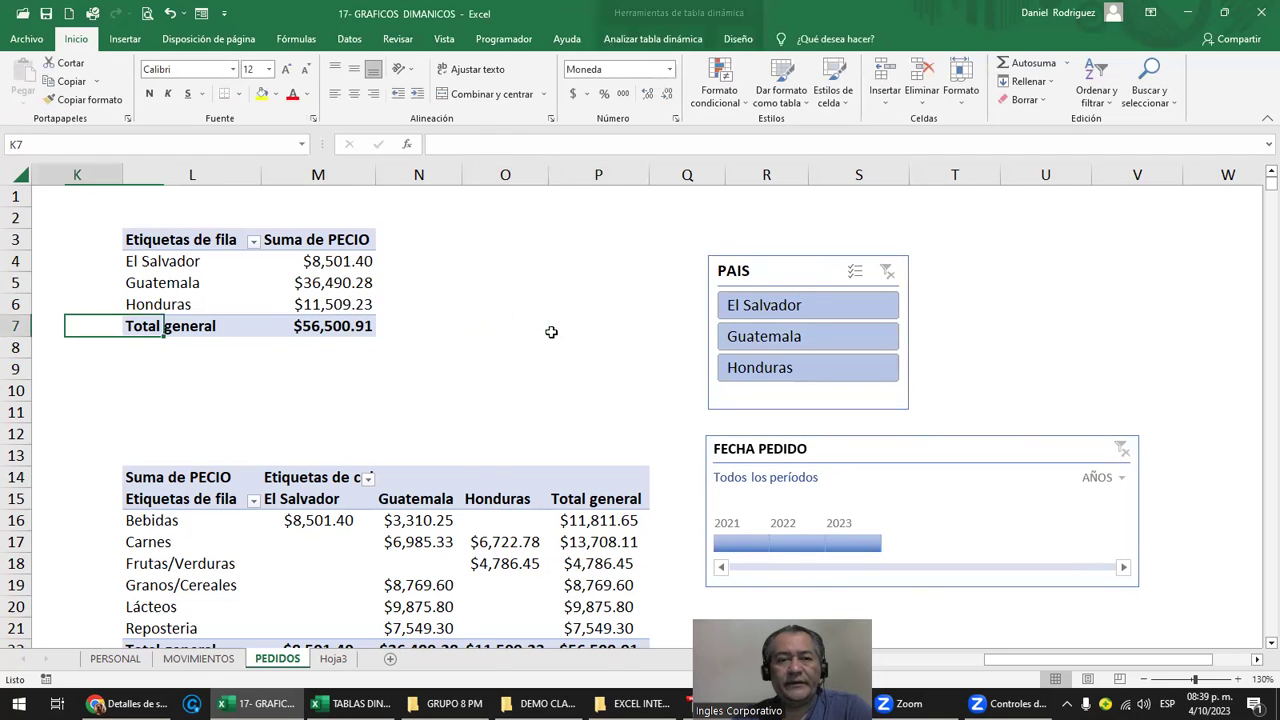
pyautogui.press('Left')
pyautogui.press('Left')
pyautogui.press('Left')
pyautogui.click(880, 175)
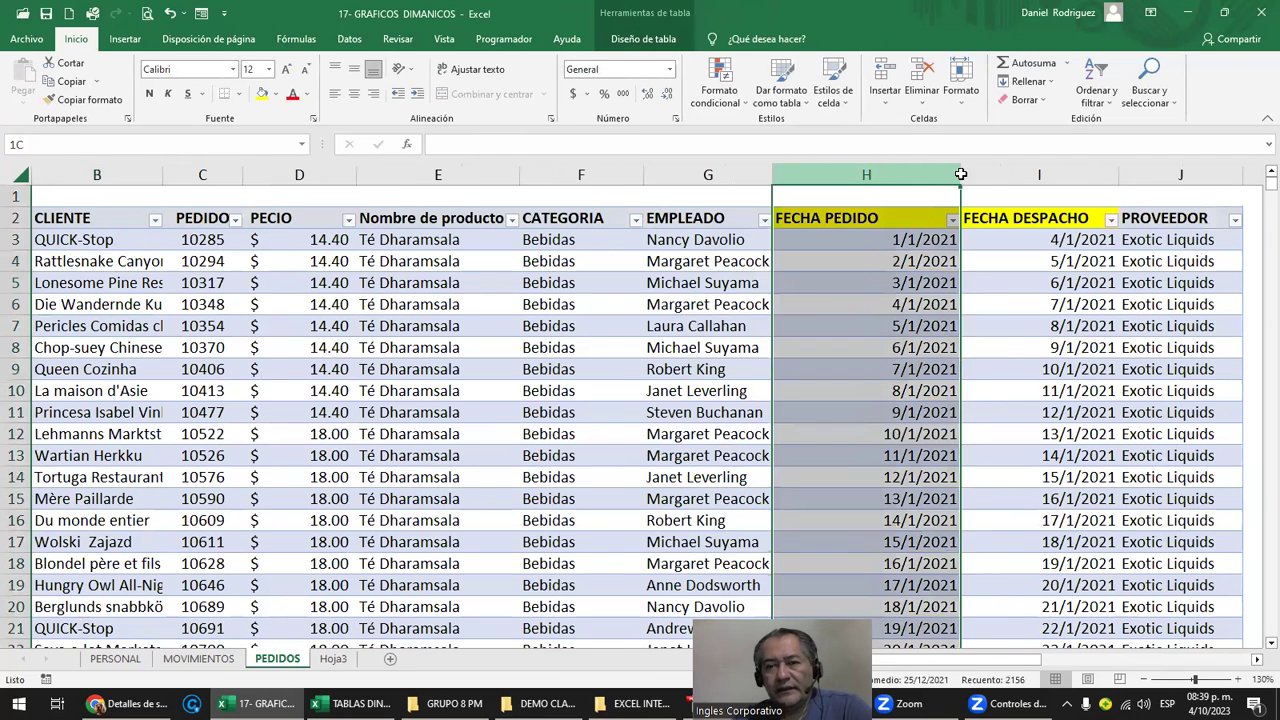
pyautogui.moveTo(960, 174); pyautogui.dragTo(988, 174)
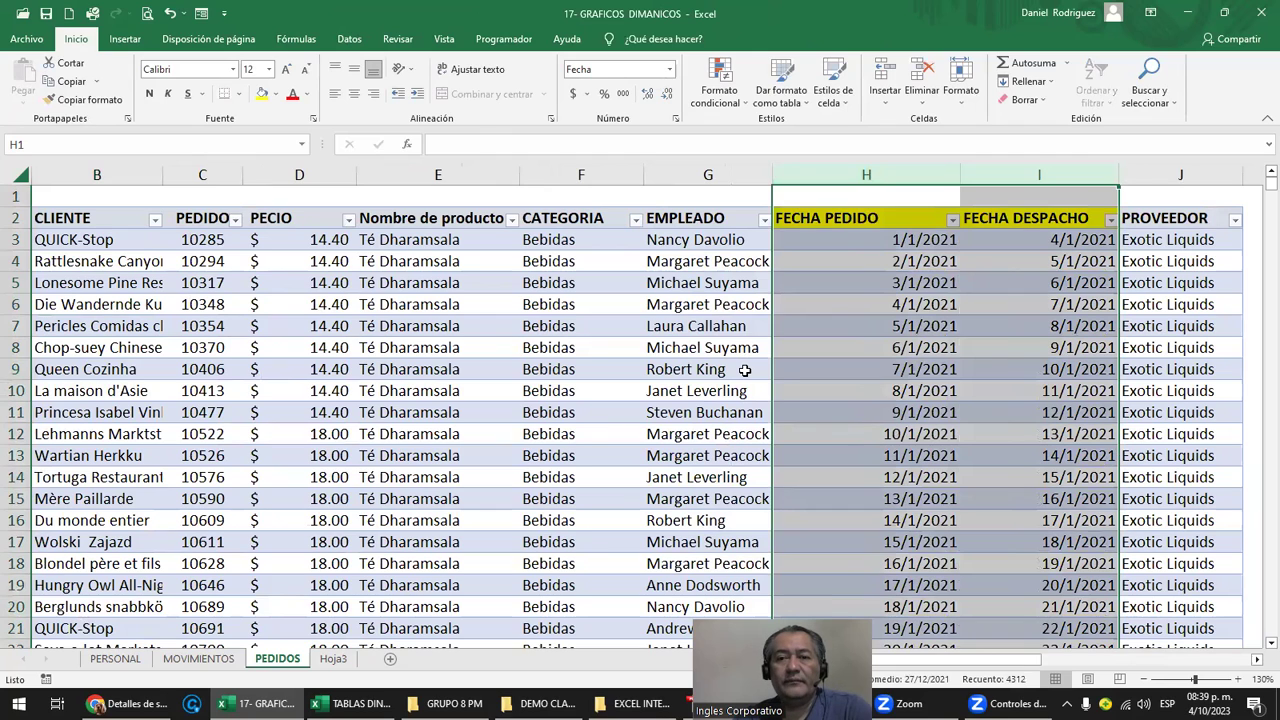
pyautogui.click(1022, 240)
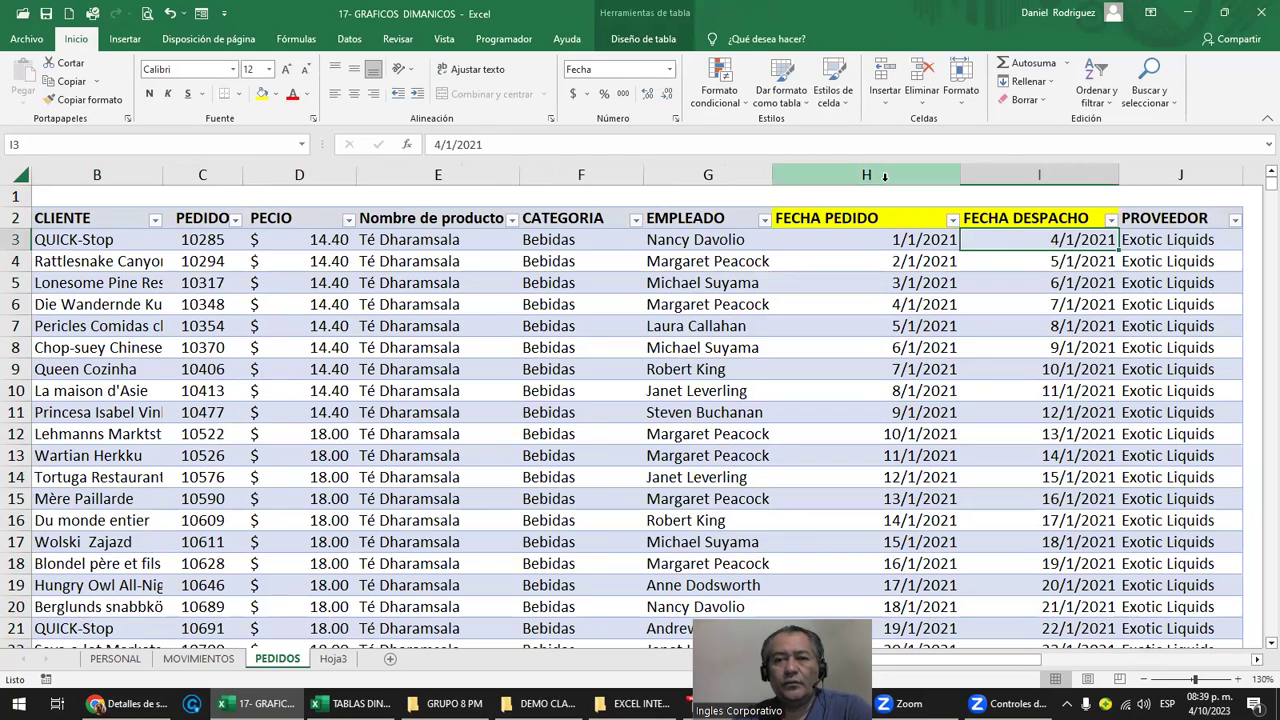
pyautogui.click(875, 175)
pyautogui.click(1008, 172)
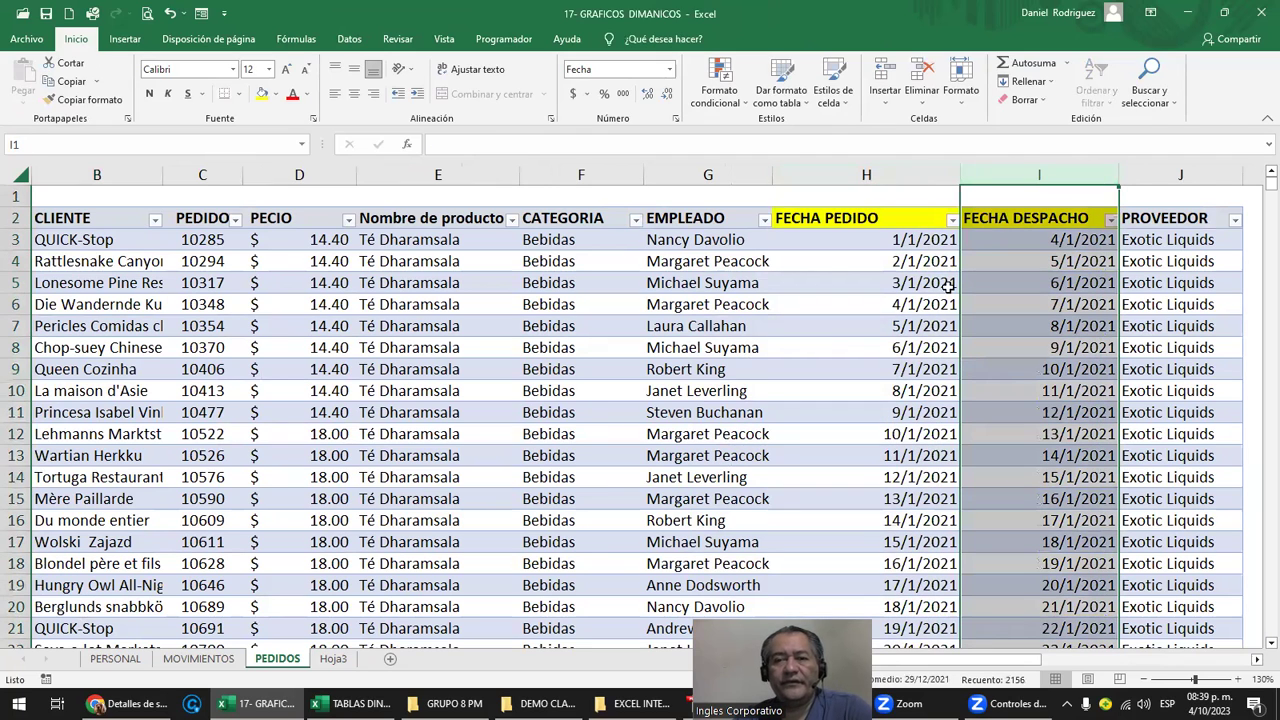
pyautogui.click(198, 659)
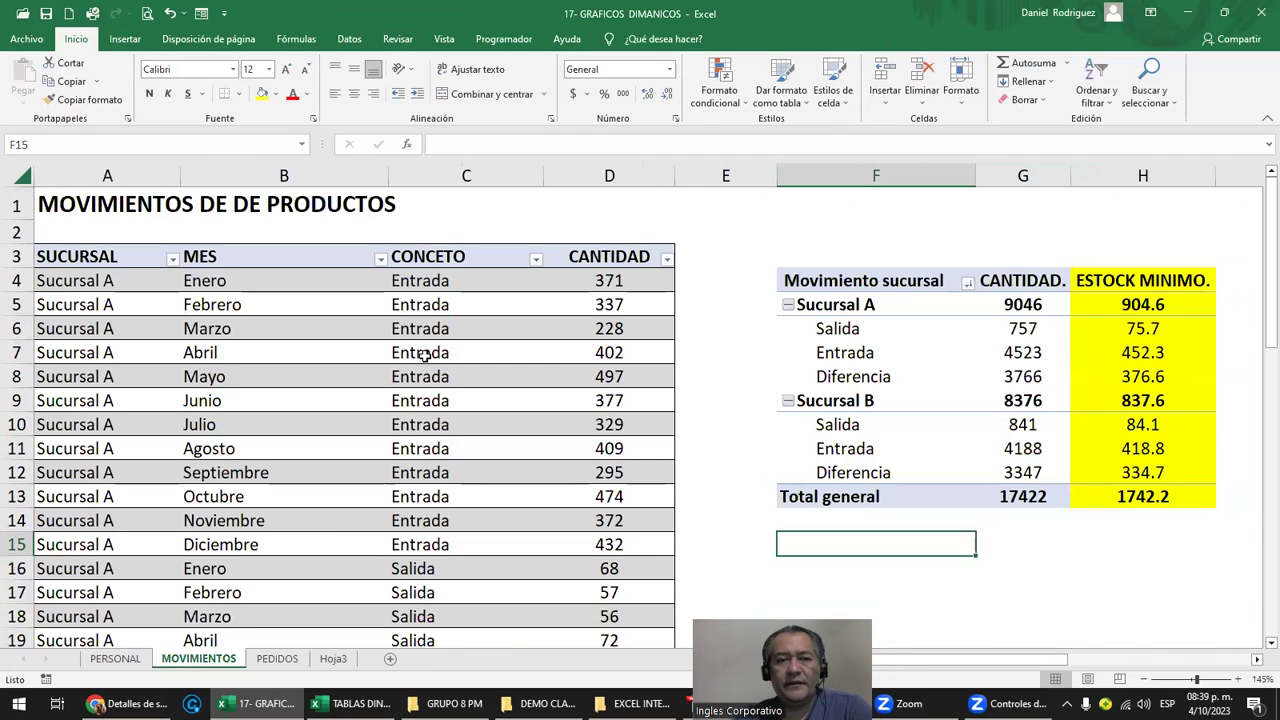
pyautogui.click(432, 262)
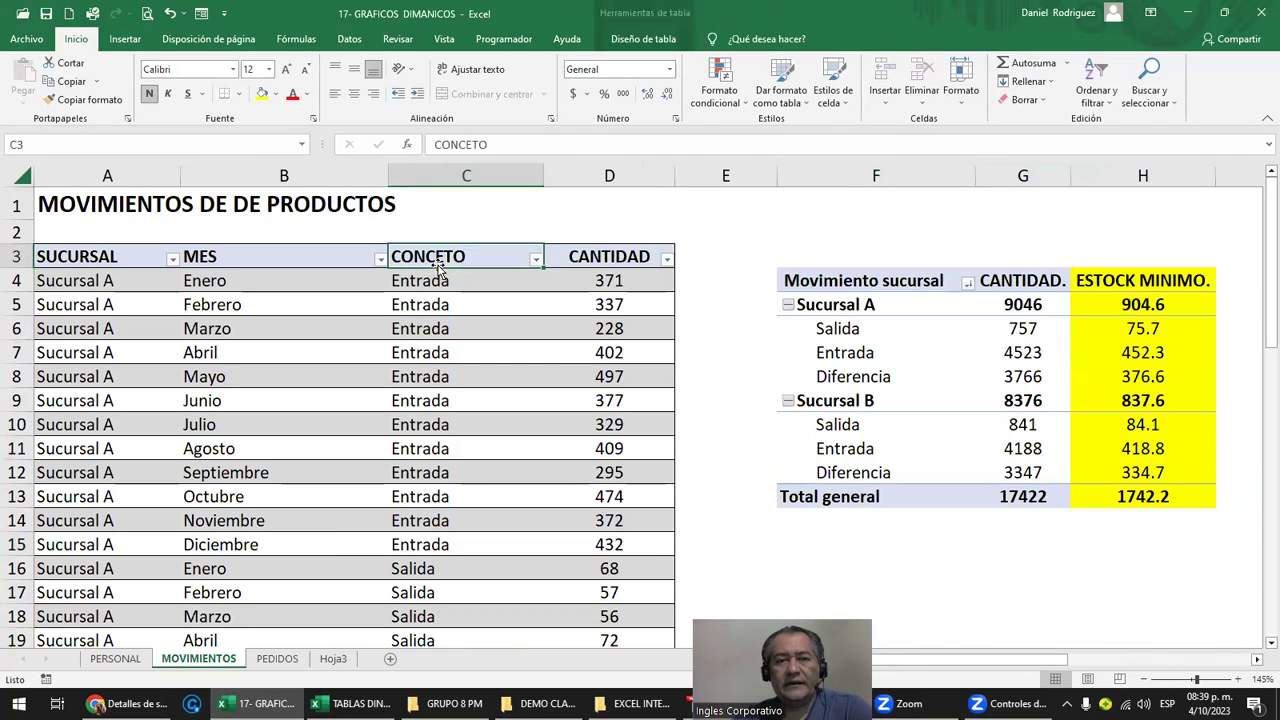
pyautogui.click(323, 258)
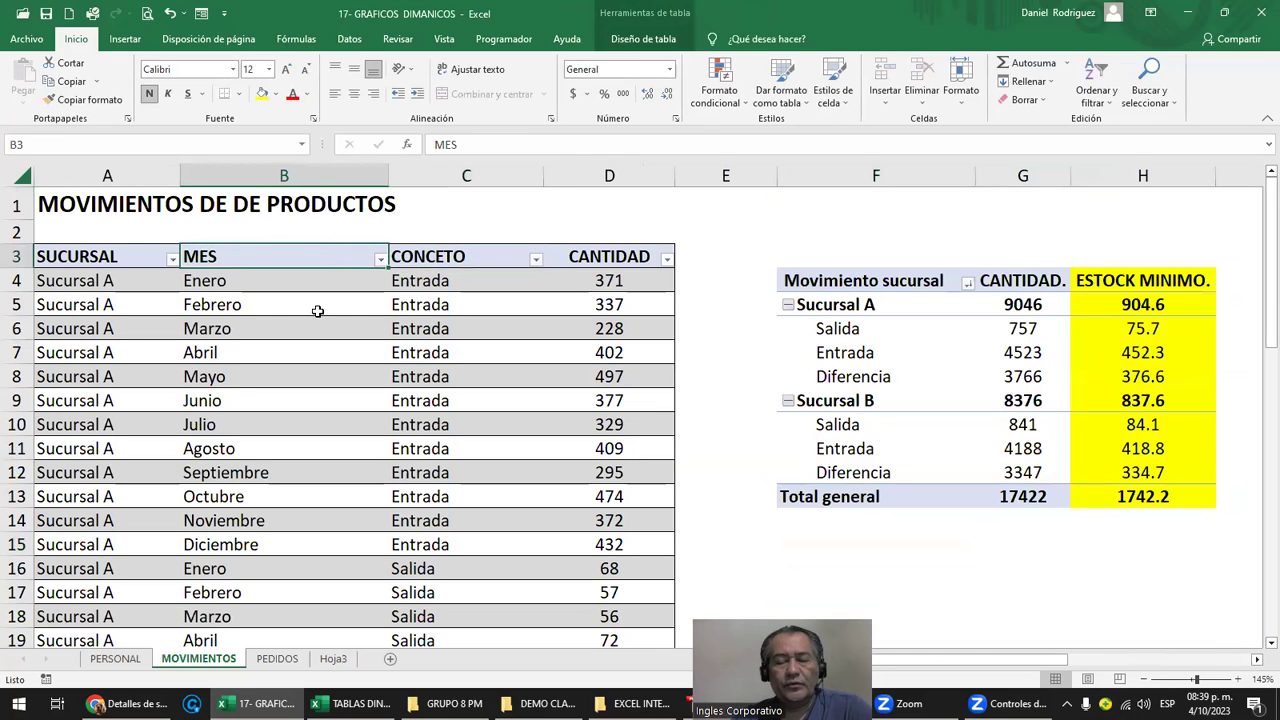
pyautogui.click(635, 40)
pyautogui.click(902, 283)
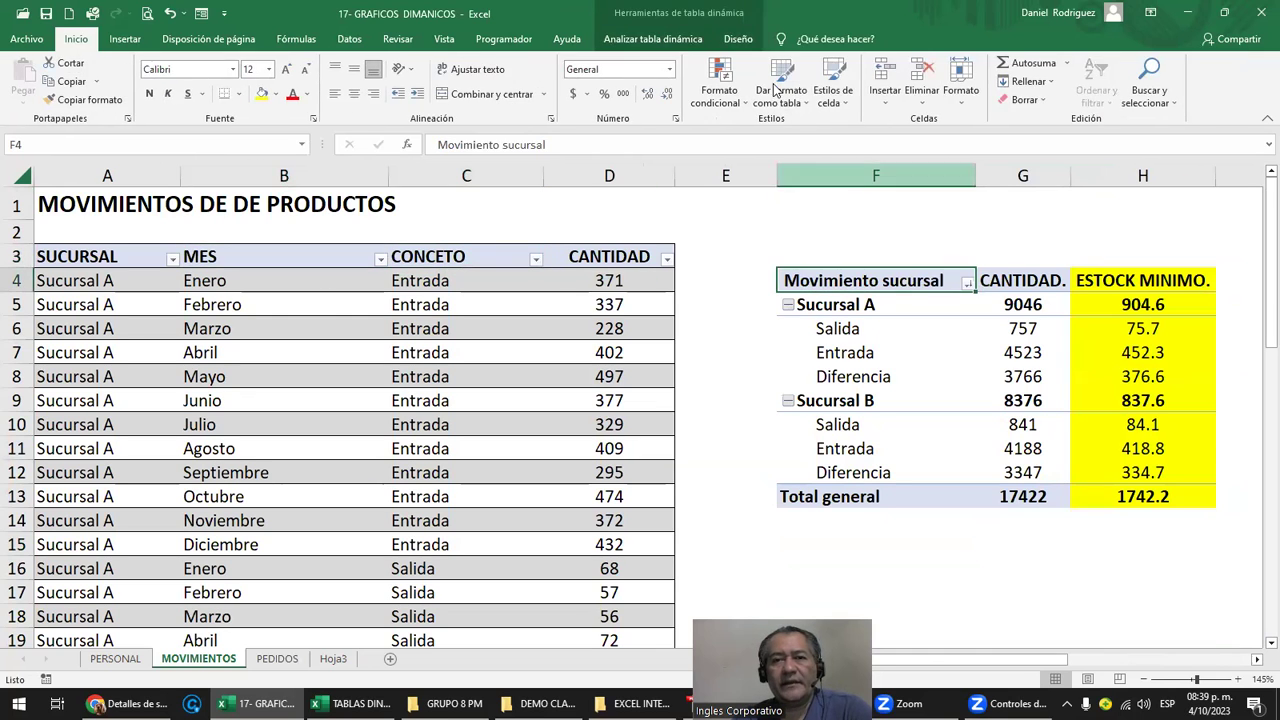
pyautogui.click(670, 42)
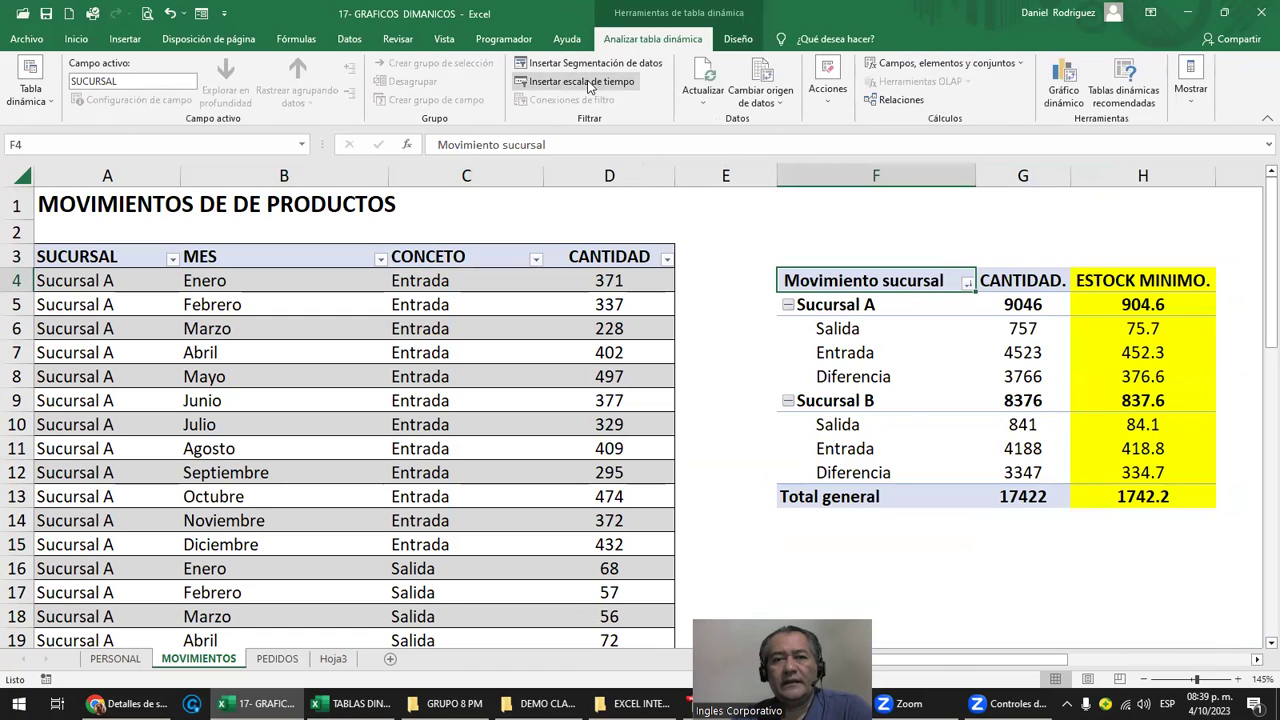
pyautogui.click(590, 84)
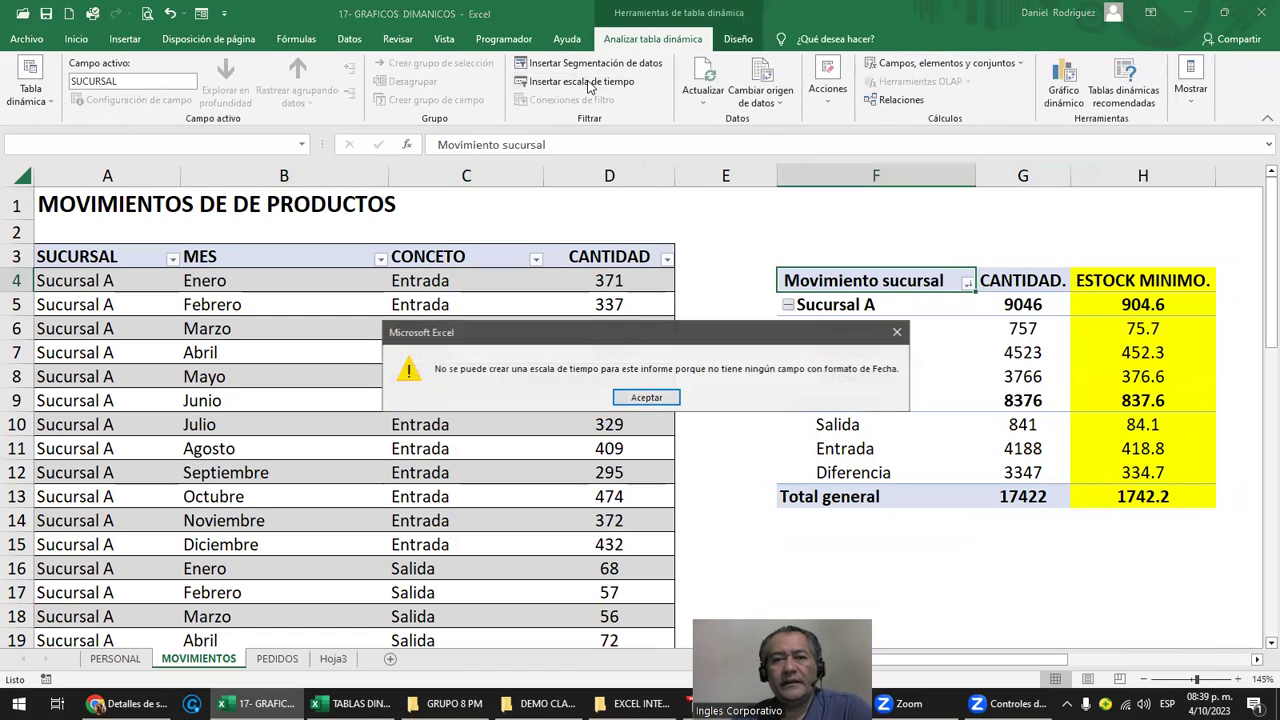
pyautogui.click(645, 397)
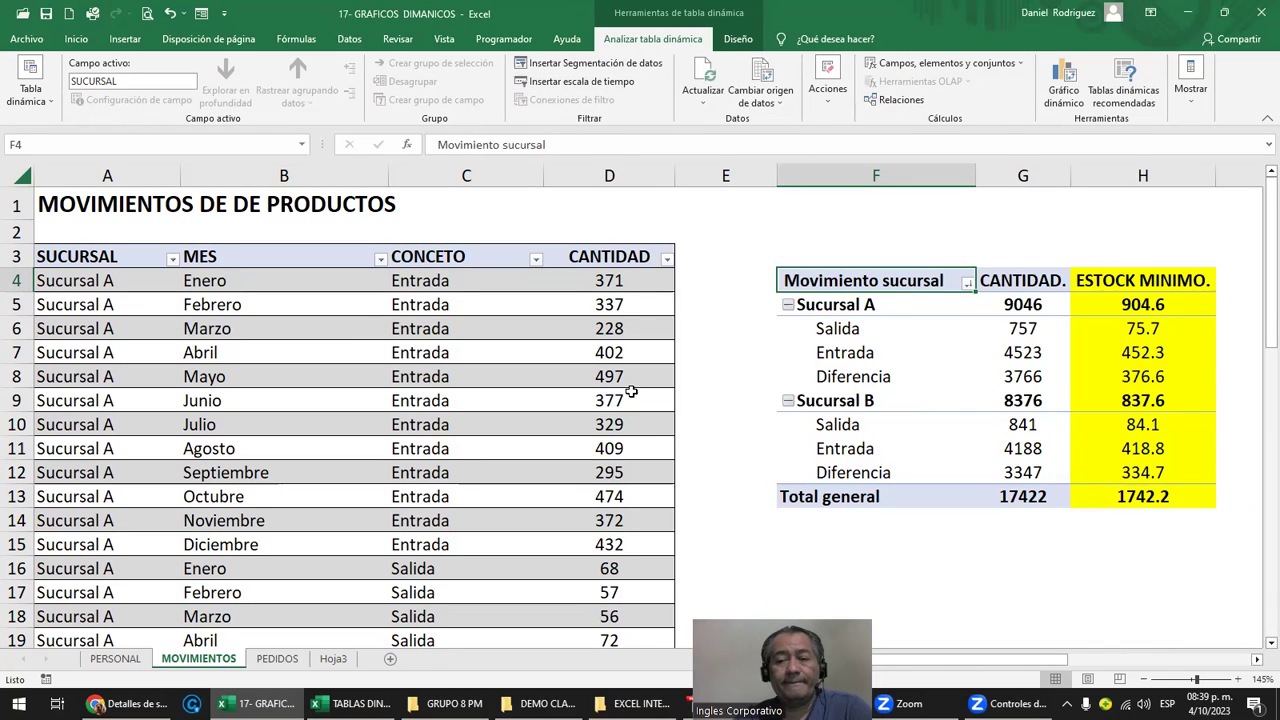
pyautogui.click(957, 543)
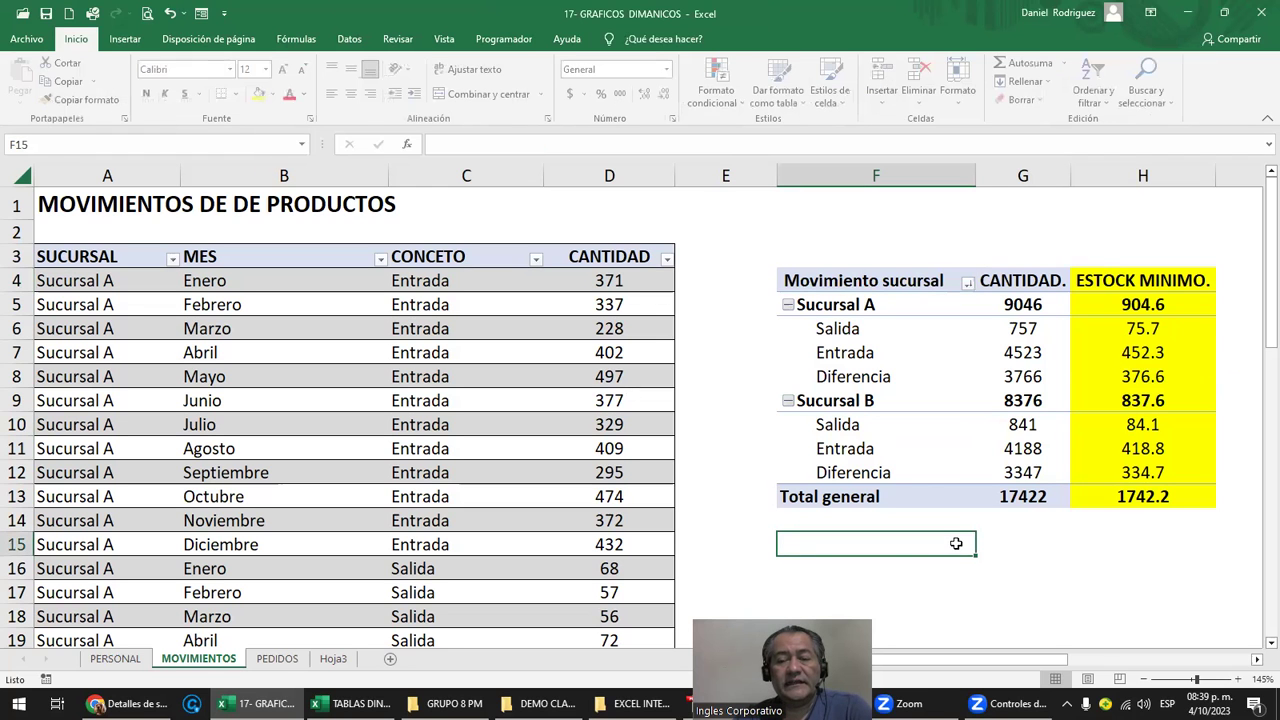
pyautogui.click(290, 658)
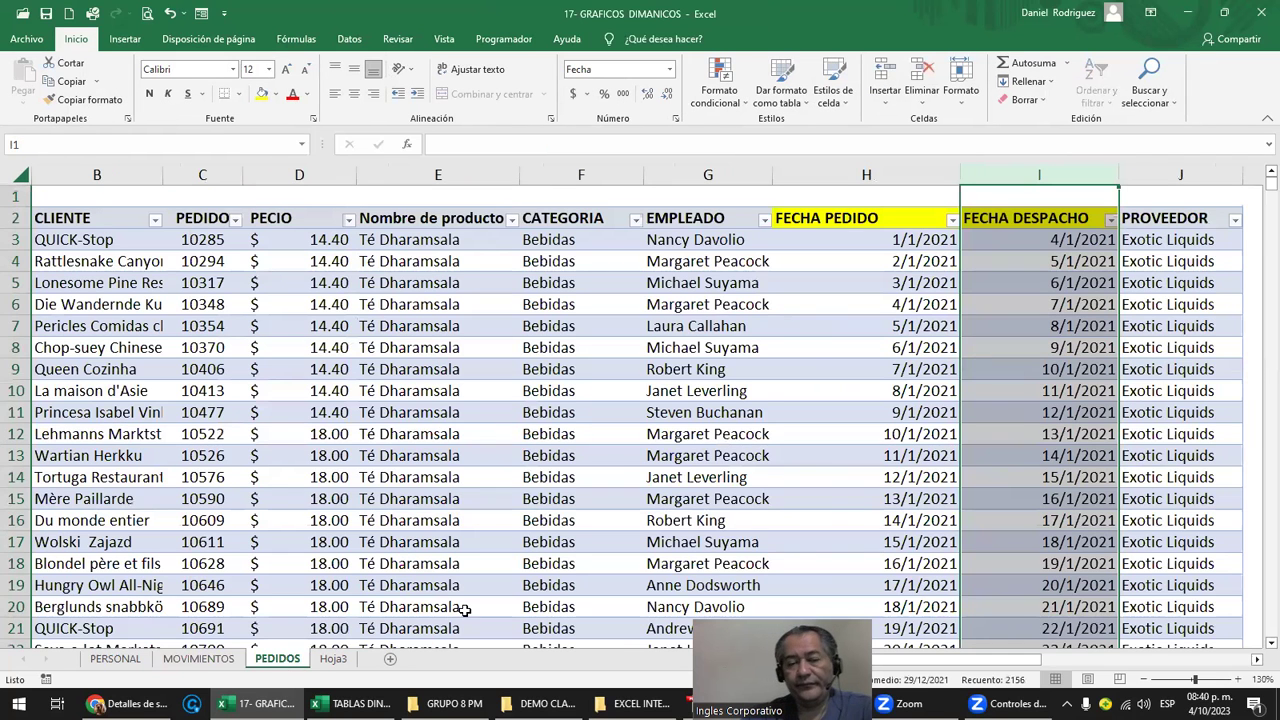
pyautogui.click(333, 658)
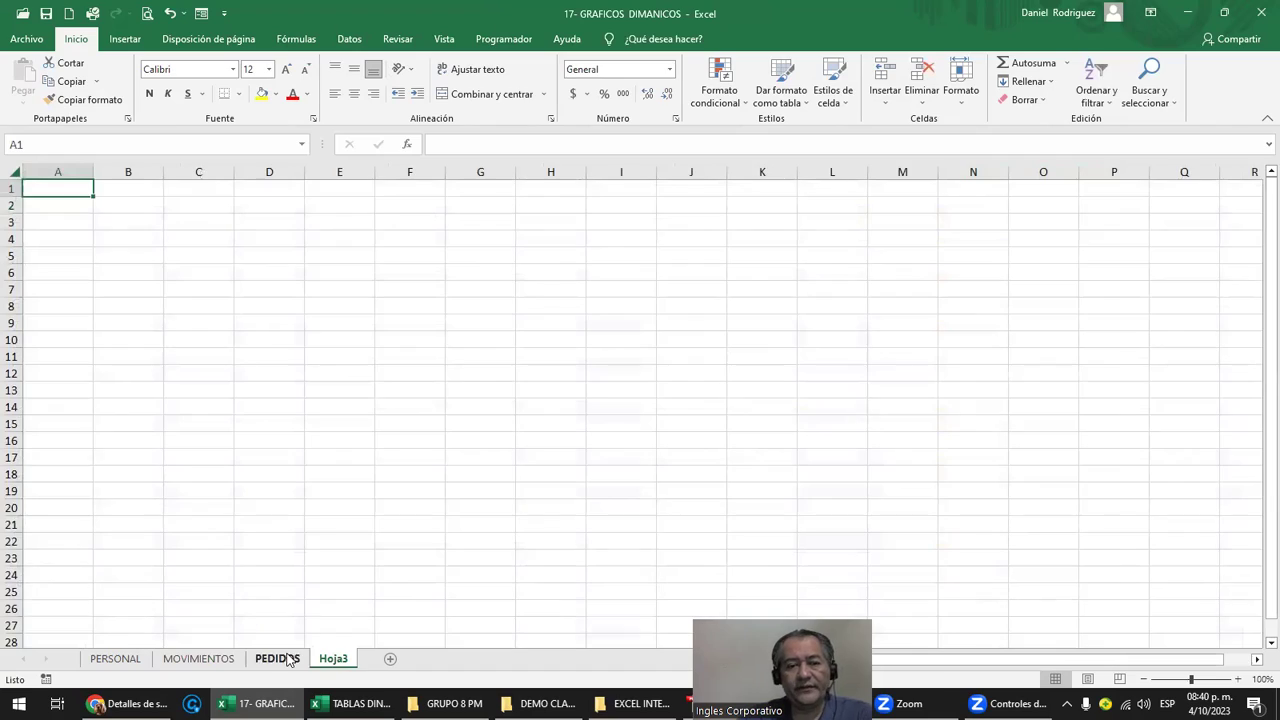
pyautogui.click(288, 658)
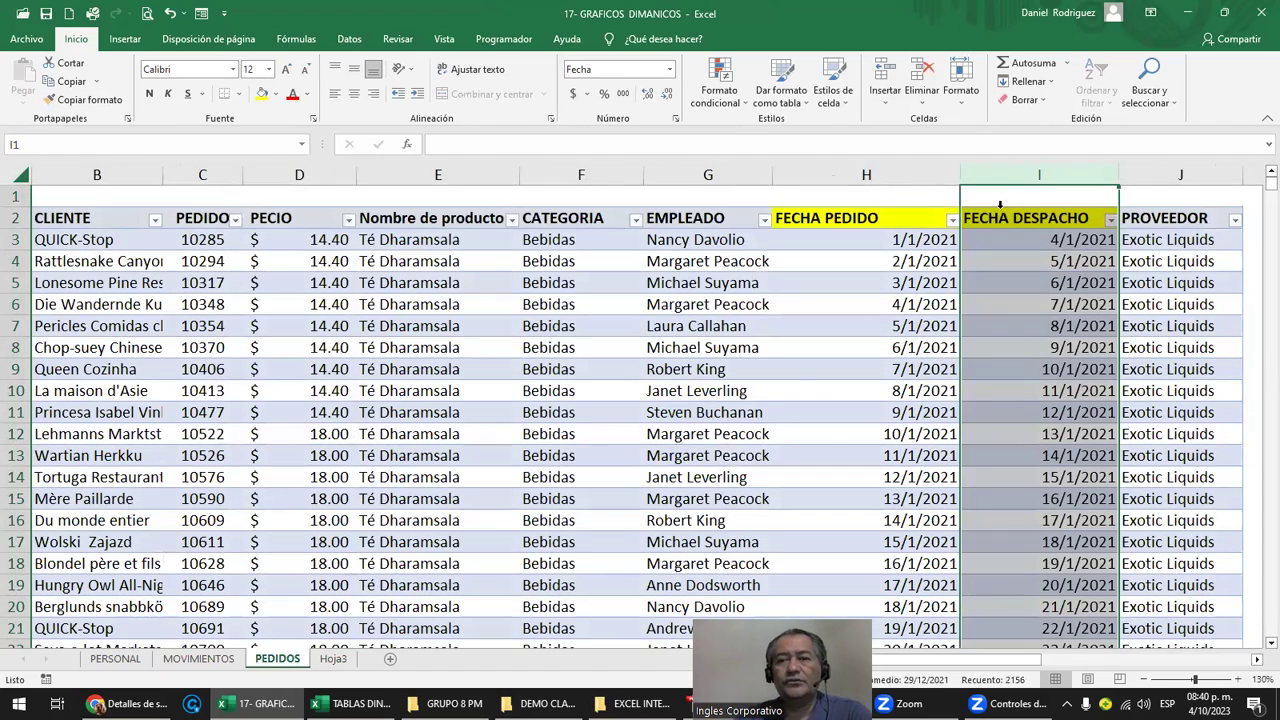
pyautogui.click(1003, 190)
pyautogui.press('Right')
pyautogui.press('Right')
pyautogui.press('Right')
pyautogui.press('Right')
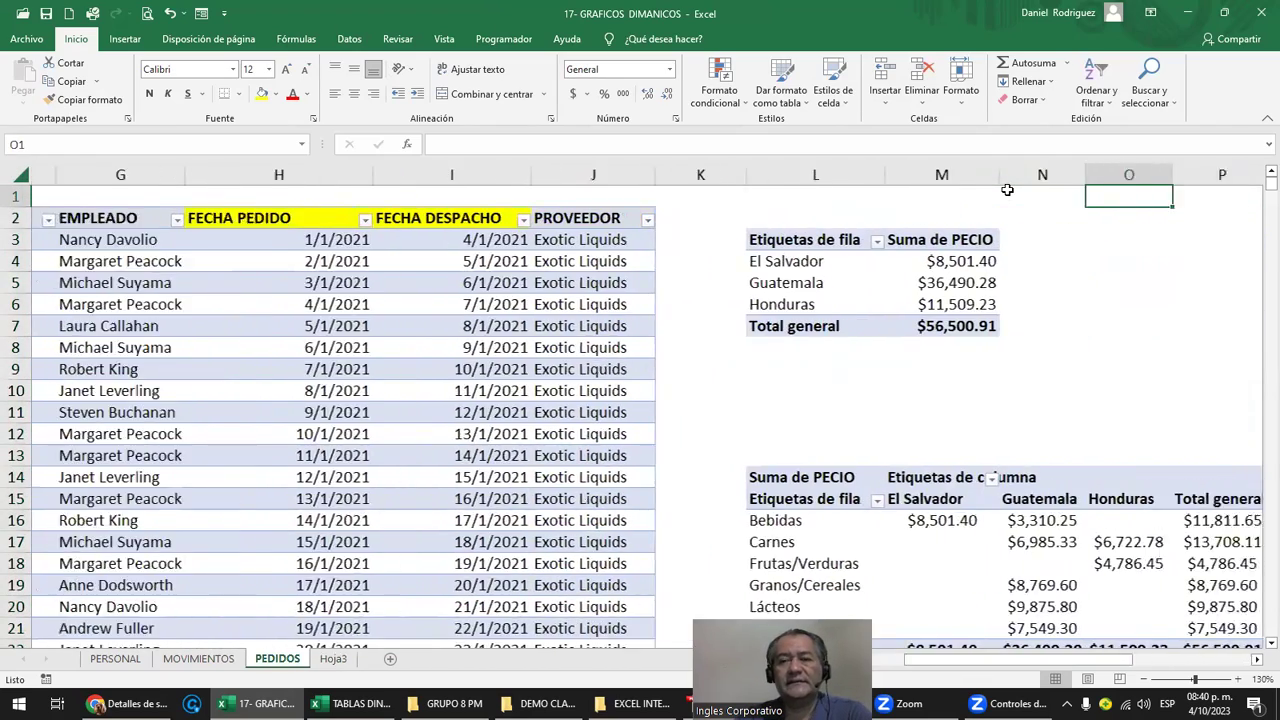
pyautogui.press('Right')
pyautogui.press('Right')
pyautogui.press('Right')
pyautogui.press('Right')
pyautogui.press('Right')
pyautogui.press('Right')
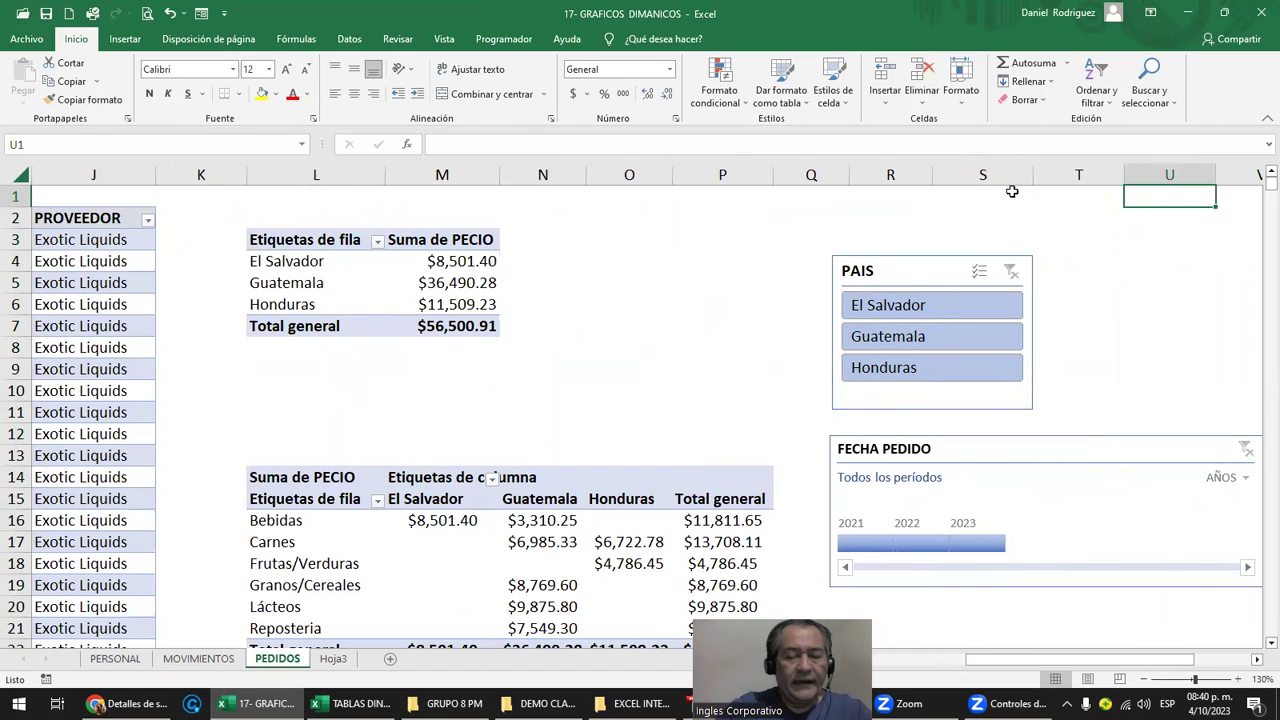
pyautogui.click(223, 348)
pyautogui.press('Left')
pyautogui.press('Left')
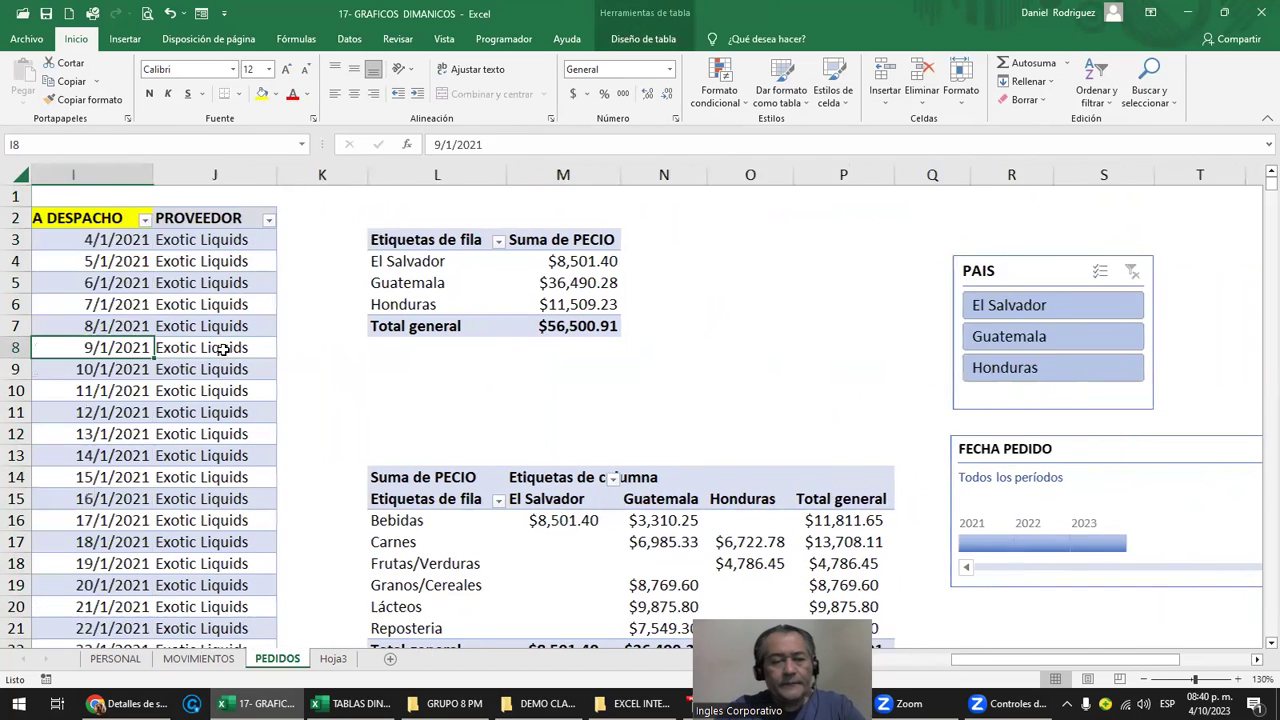
pyautogui.press('Left')
pyautogui.press('Left')
pyautogui.press('Left')
pyautogui.click(464, 219)
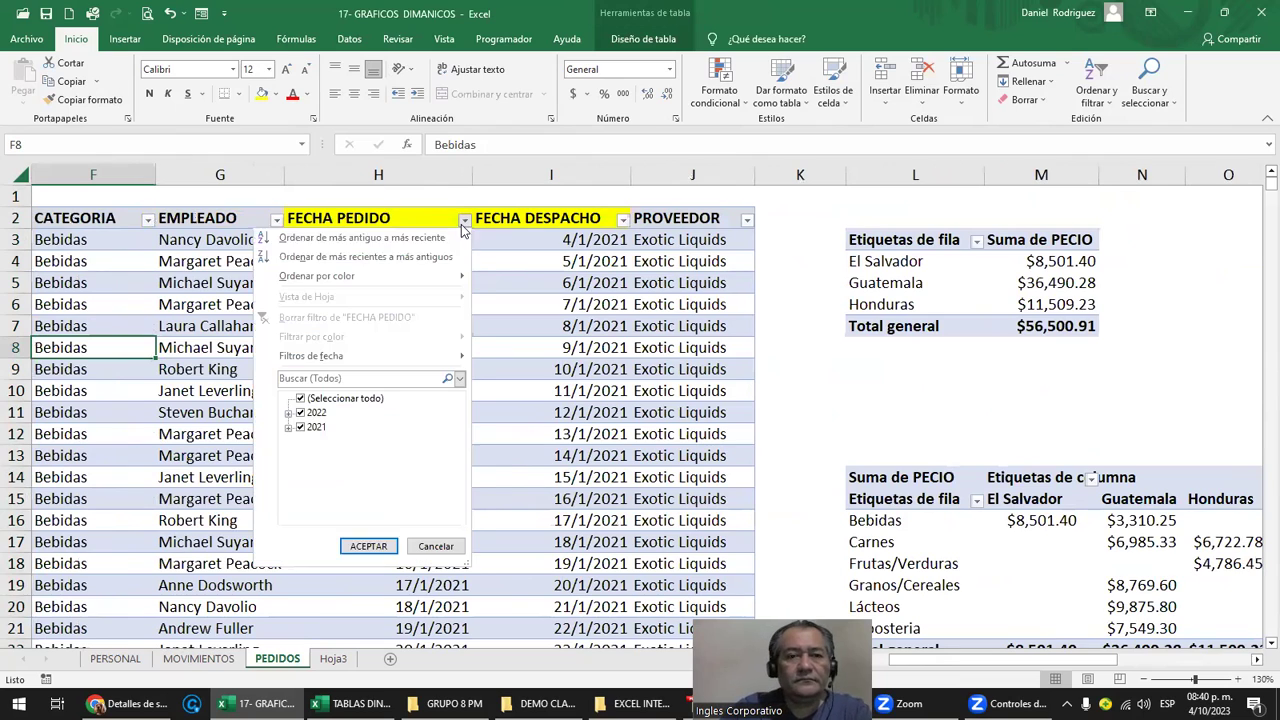
pyautogui.click(288, 413)
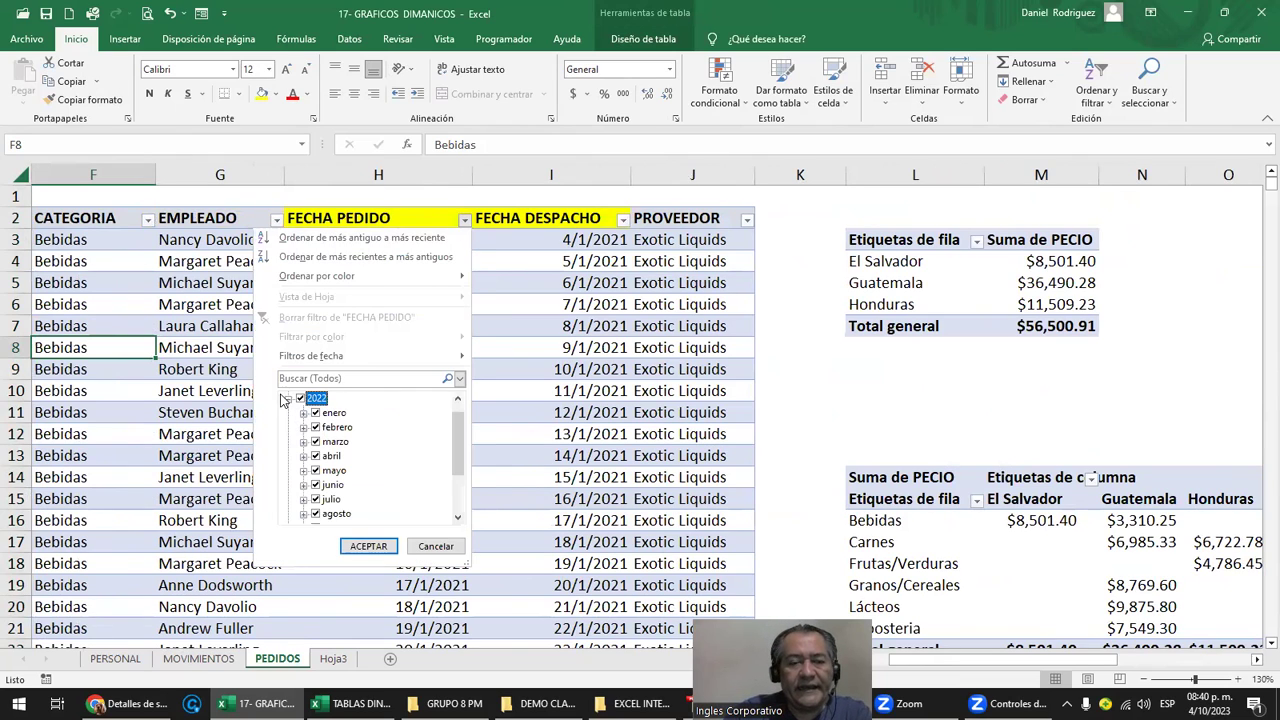
pyautogui.moveTo(316, 412)
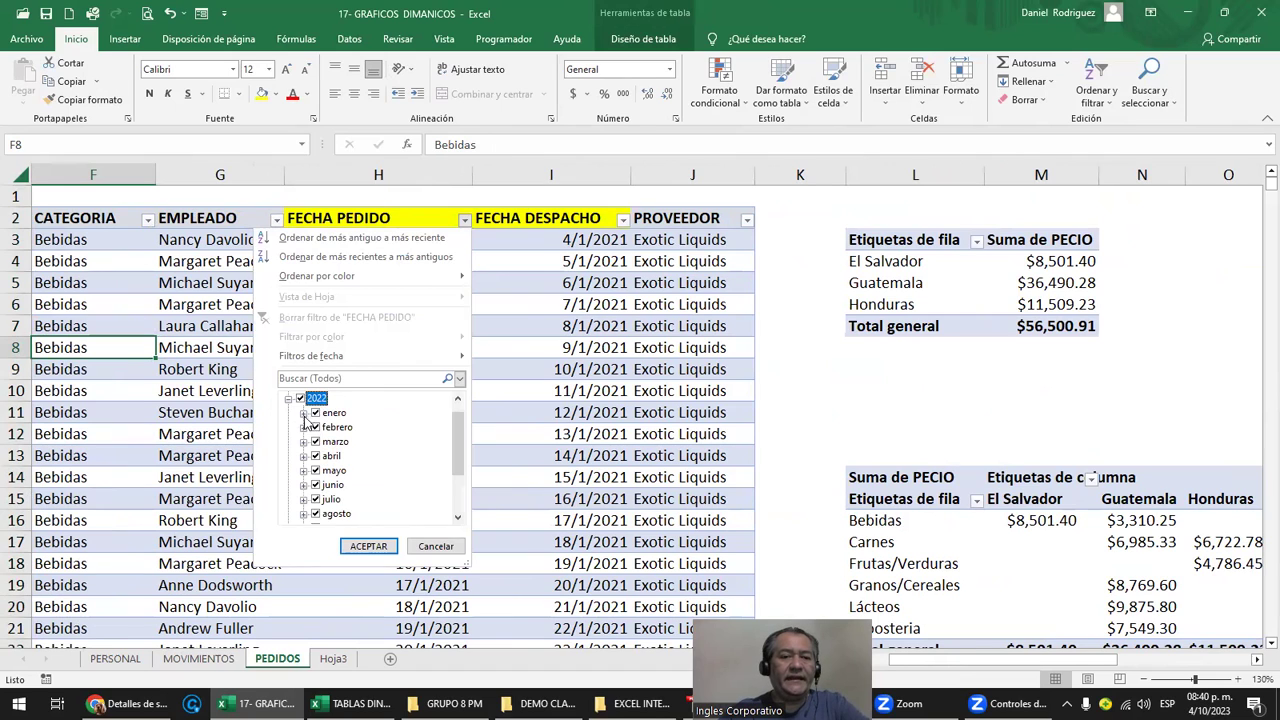
pyautogui.click(303, 413)
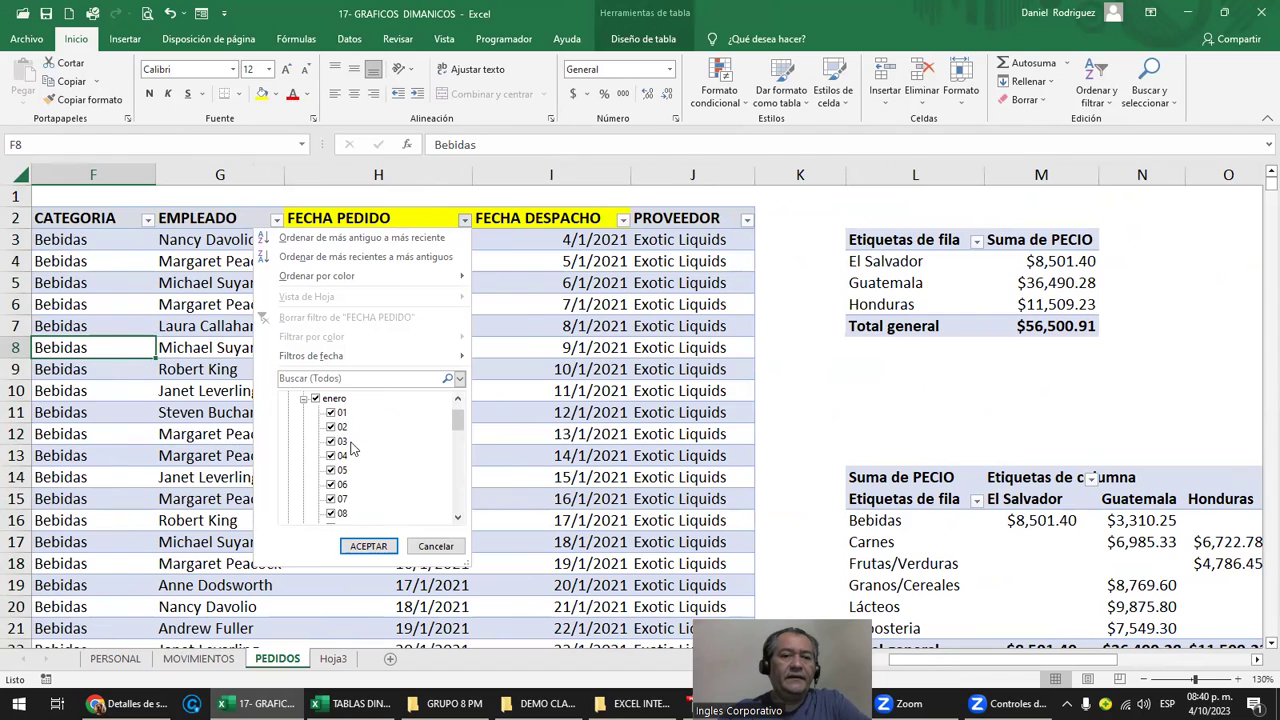
pyautogui.click(303, 399)
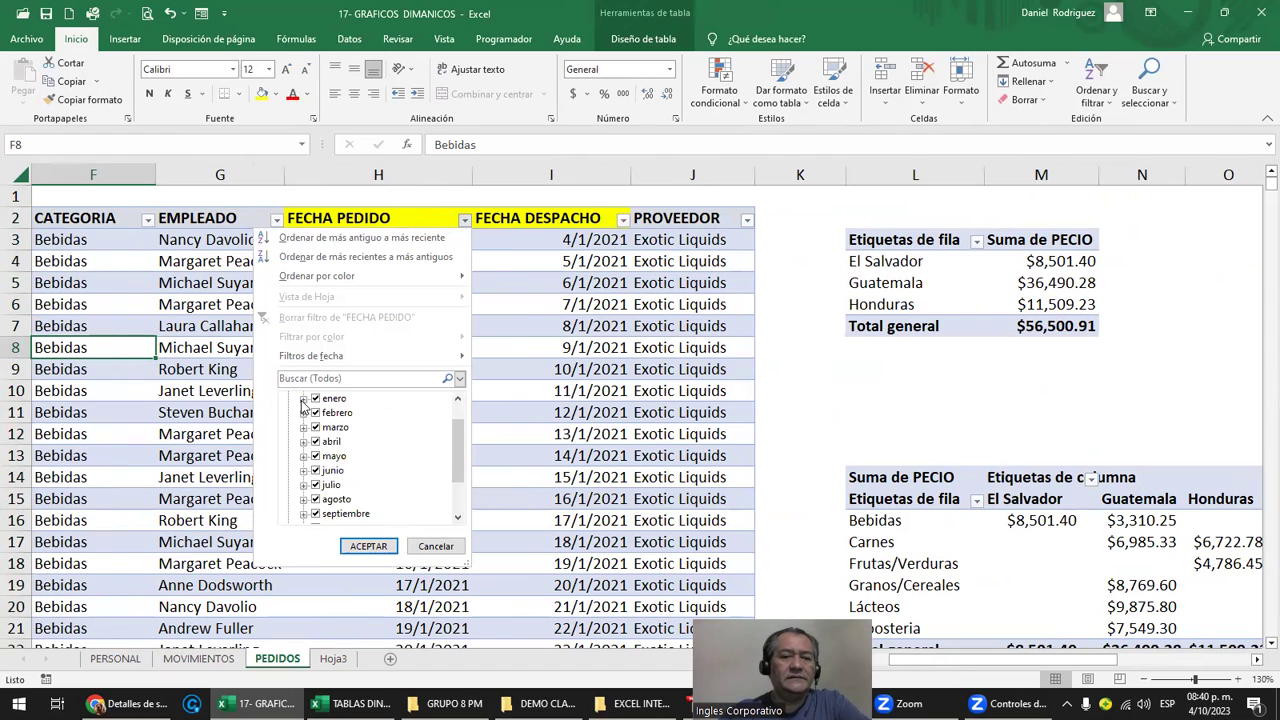
pyautogui.click(303, 399)
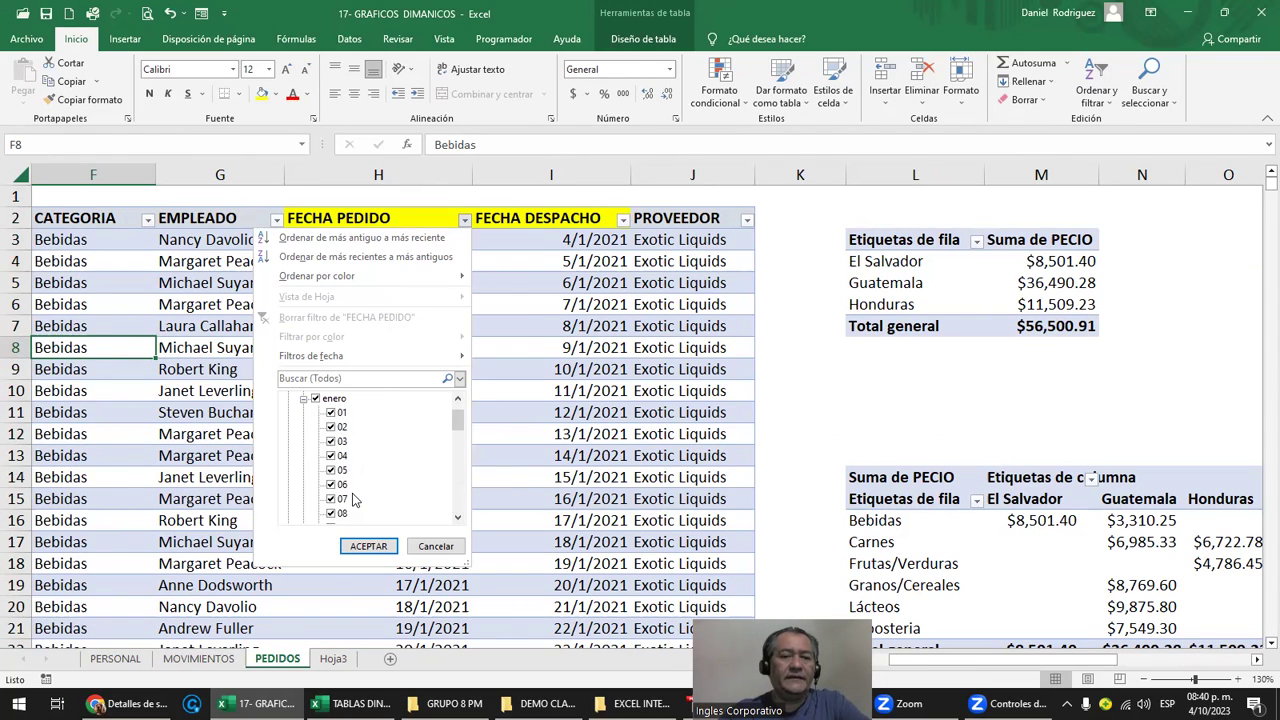
pyautogui.click(303, 399)
pyautogui.scroll(1, 298, 404)
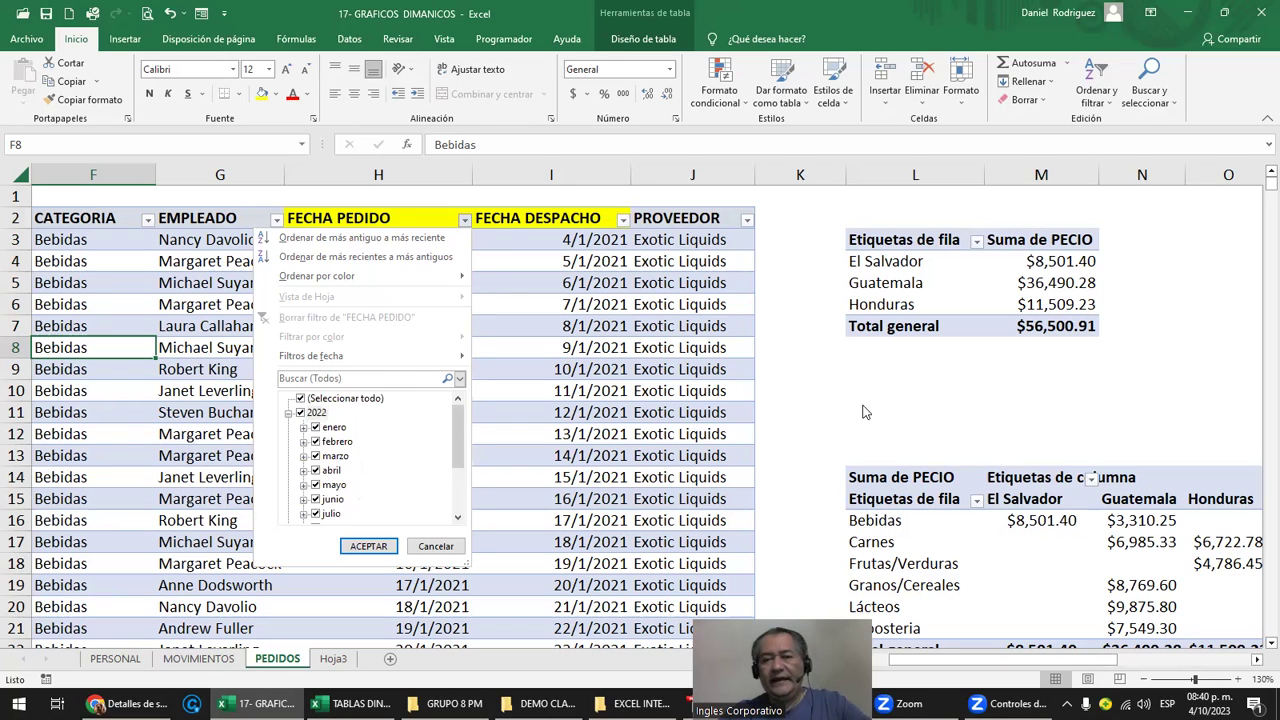
pyautogui.press('Escape')
pyautogui.press('Right')
pyautogui.press('Right')
pyautogui.press('Right')
pyautogui.press('Right')
pyautogui.press('Right')
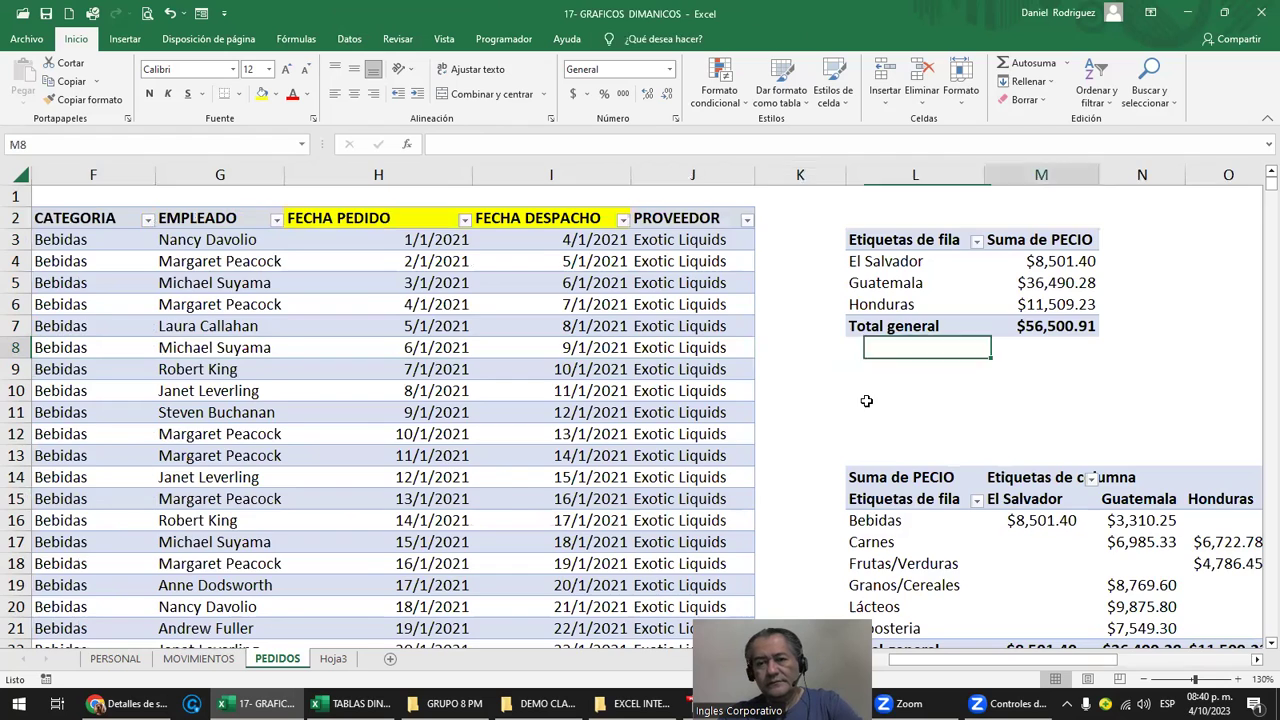
pyautogui.press('Right')
pyautogui.press('Right')
pyautogui.press('Right')
pyautogui.press('Right')
pyautogui.press('Right')
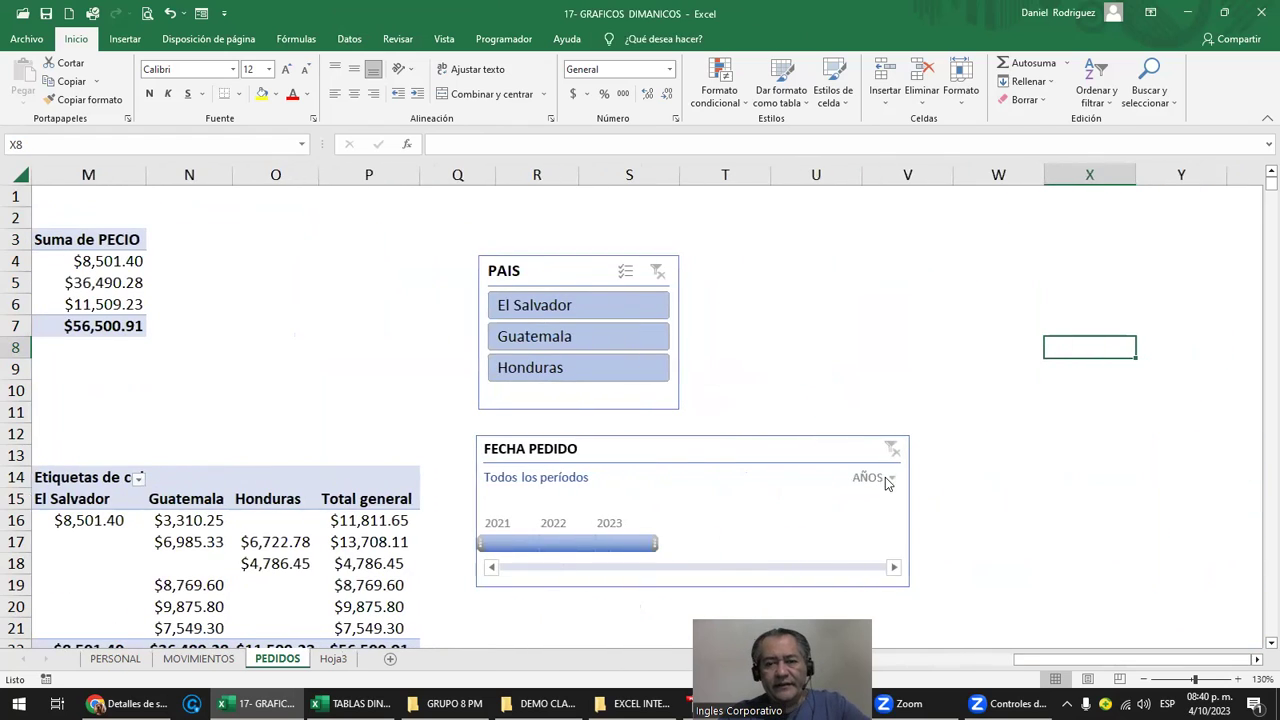
# Check the timeline's AÑOS level list, then select an empty cell beside the pivots
pyautogui.click(891, 479)
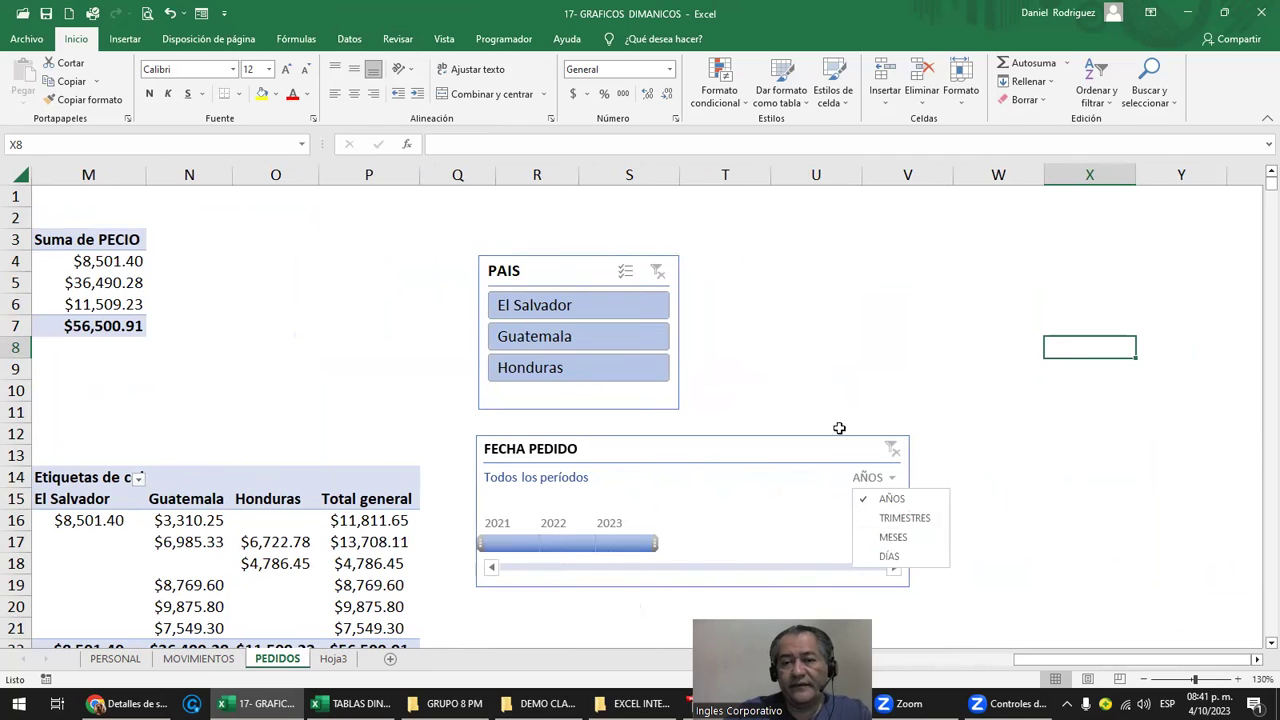
pyautogui.click(817, 387)
pyautogui.press('Left')
pyautogui.press('Left')
pyautogui.press('Left')
pyautogui.press('Left')
pyautogui.press('Left')
pyautogui.press('Left')
pyautogui.press('Left')
pyautogui.press('Left')
pyautogui.press('Left')
pyautogui.press('Left')
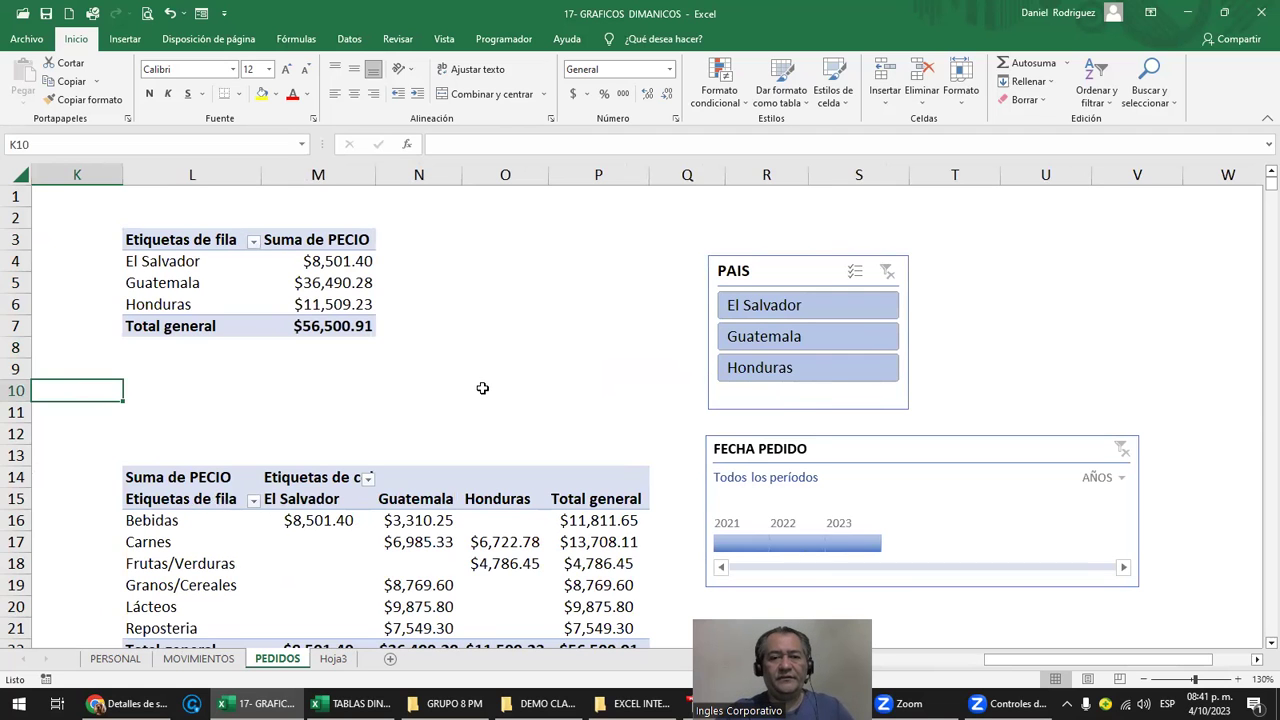
pyautogui.keyDown('ctrl'); pyautogui.scroll(-1, 482, 388); pyautogui.keyUp('ctrl')
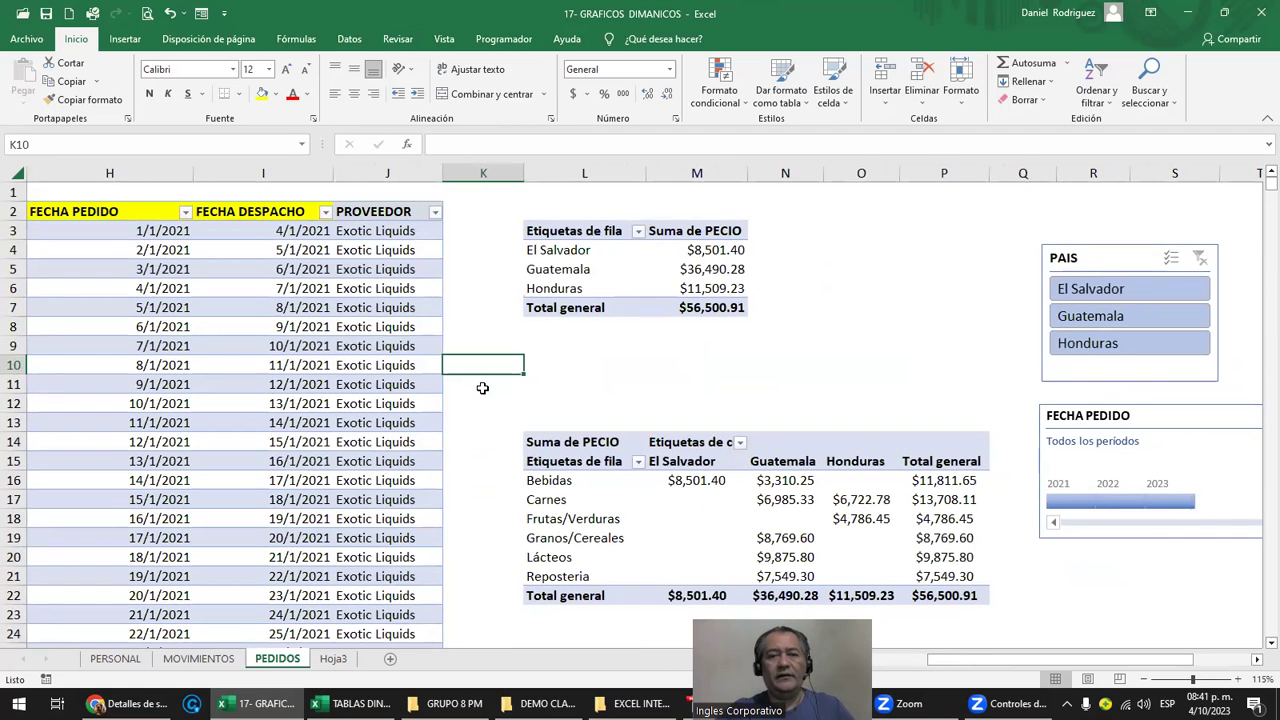
pyautogui.click(620, 364)
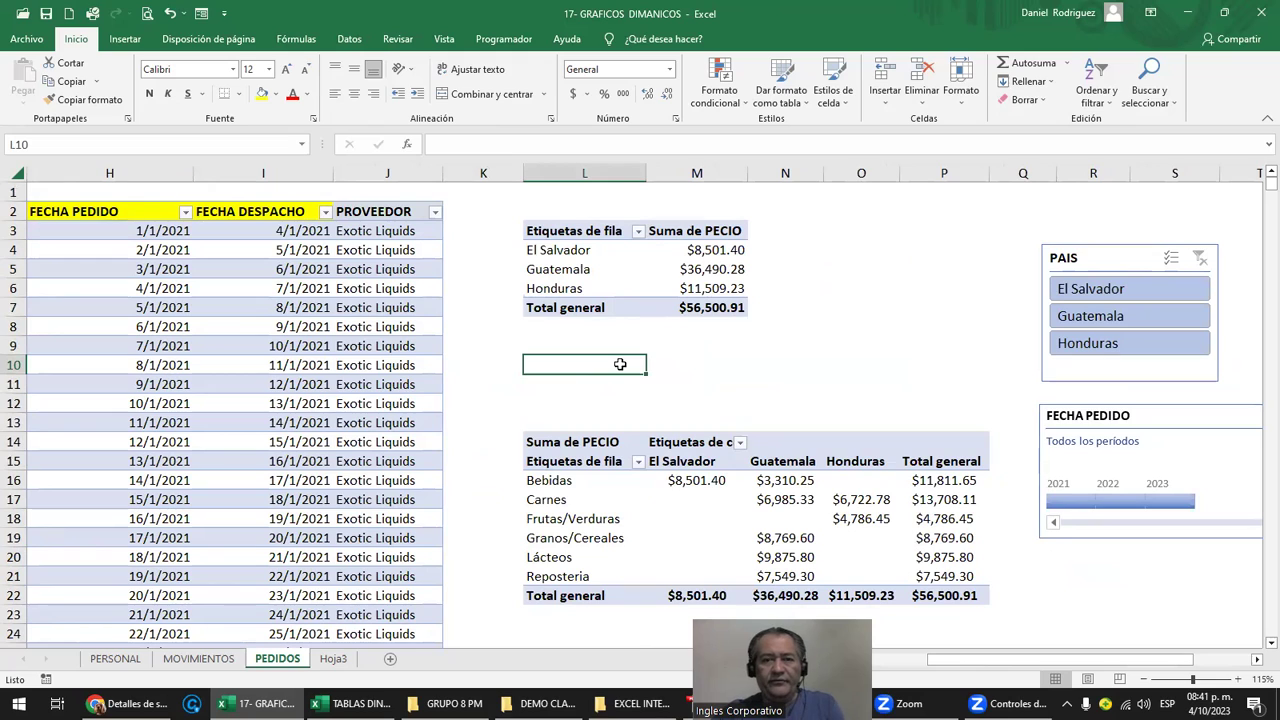
# Select the country totals pivot range L3:M7
pyautogui.click(717, 481)
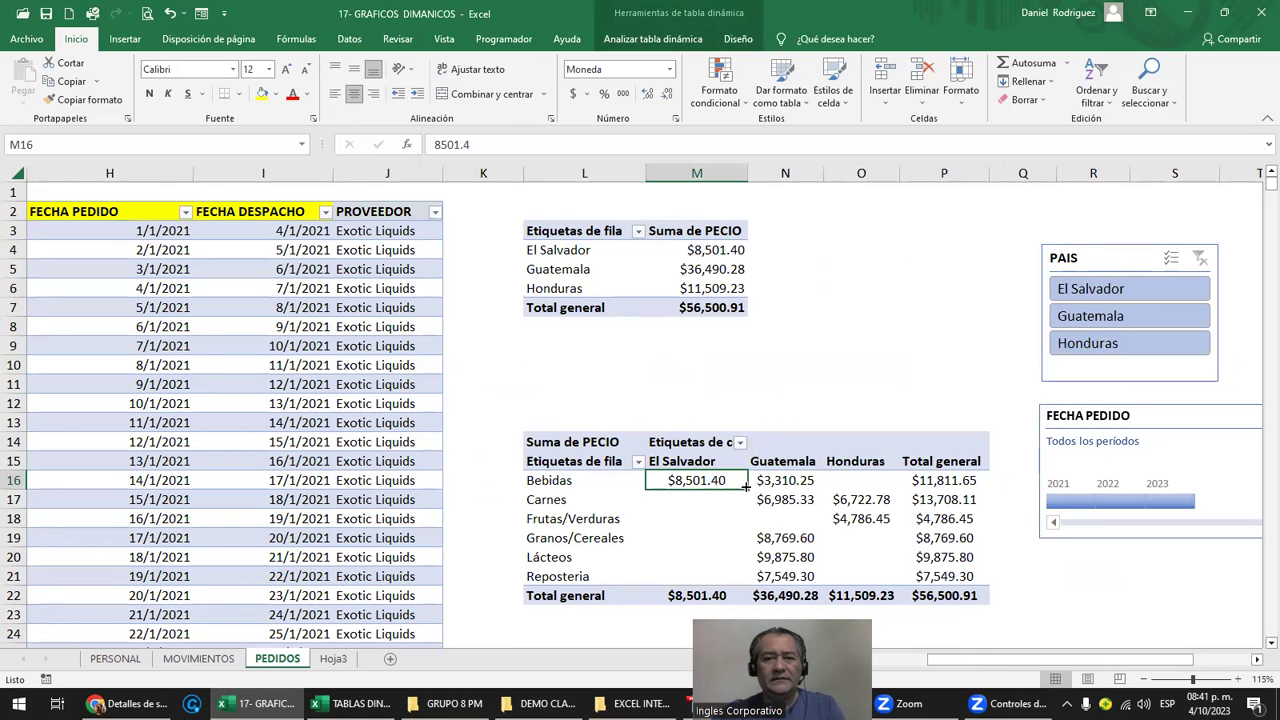
pyautogui.scroll(-2, 745, 486)
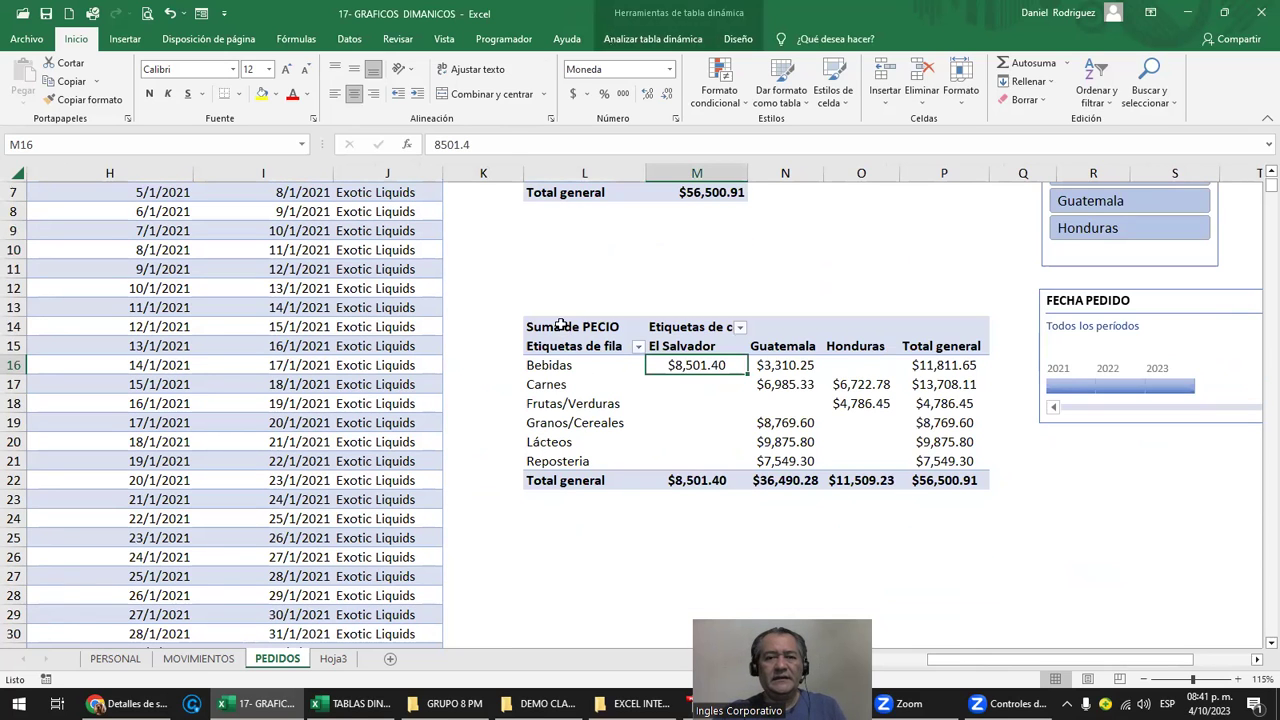
pyautogui.click(562, 326)
pyautogui.scroll(2, 663, 314)
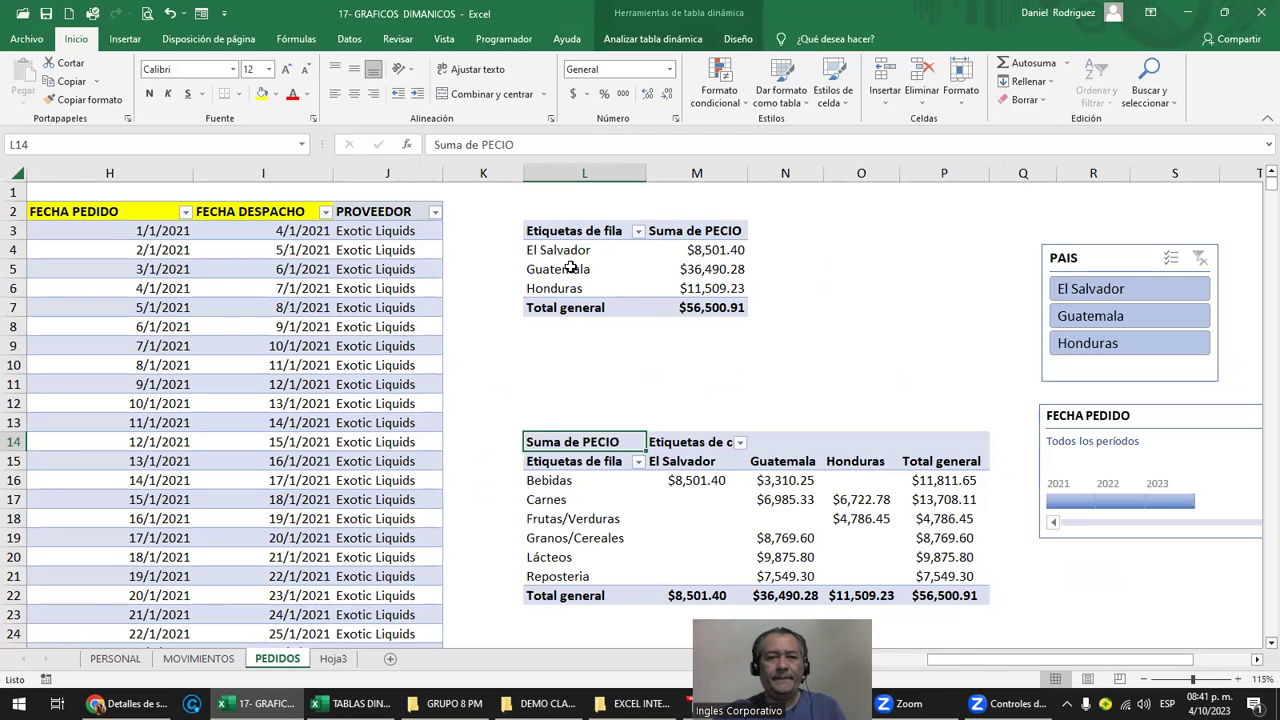
pyautogui.moveTo(551, 231); pyautogui.dragTo(705, 310)
# Copy the country totals pivot and paste it at cell L30
pyautogui.hotkey('ctrl', 'c')
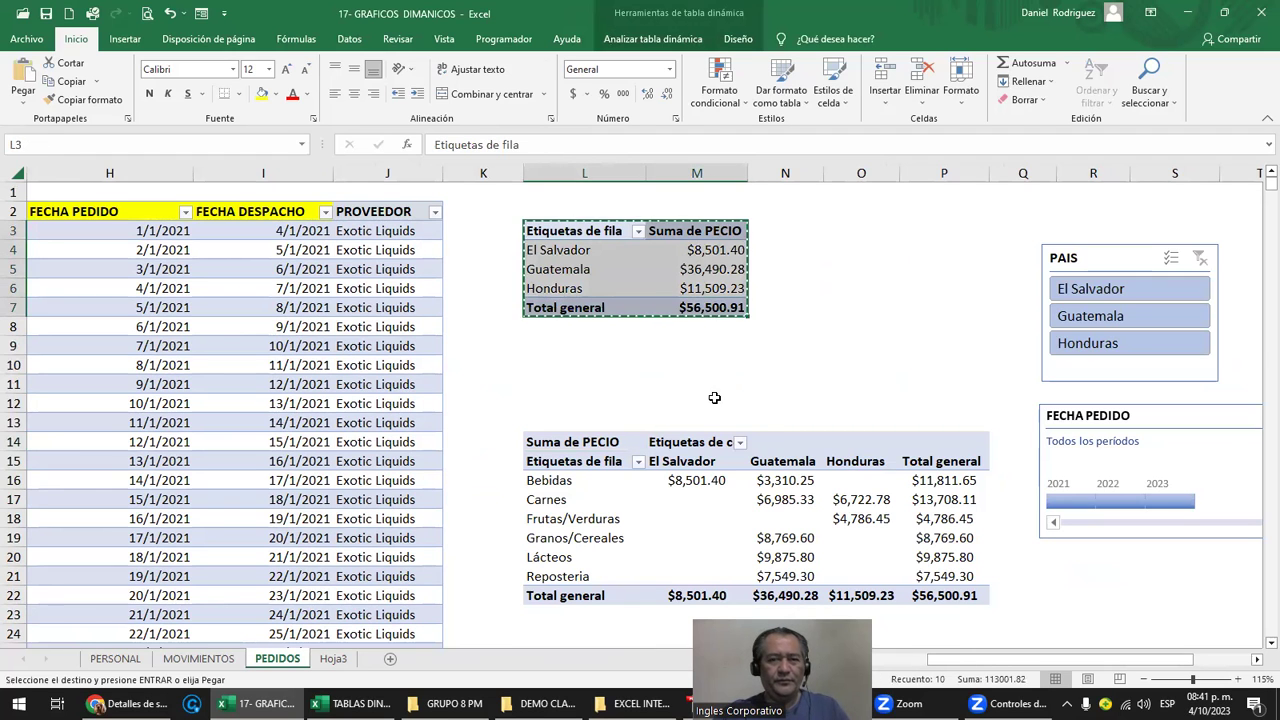
pyautogui.scroll(-1, 700, 405)
pyautogui.scroll(-4, 721, 411)
pyautogui.click(603, 458)
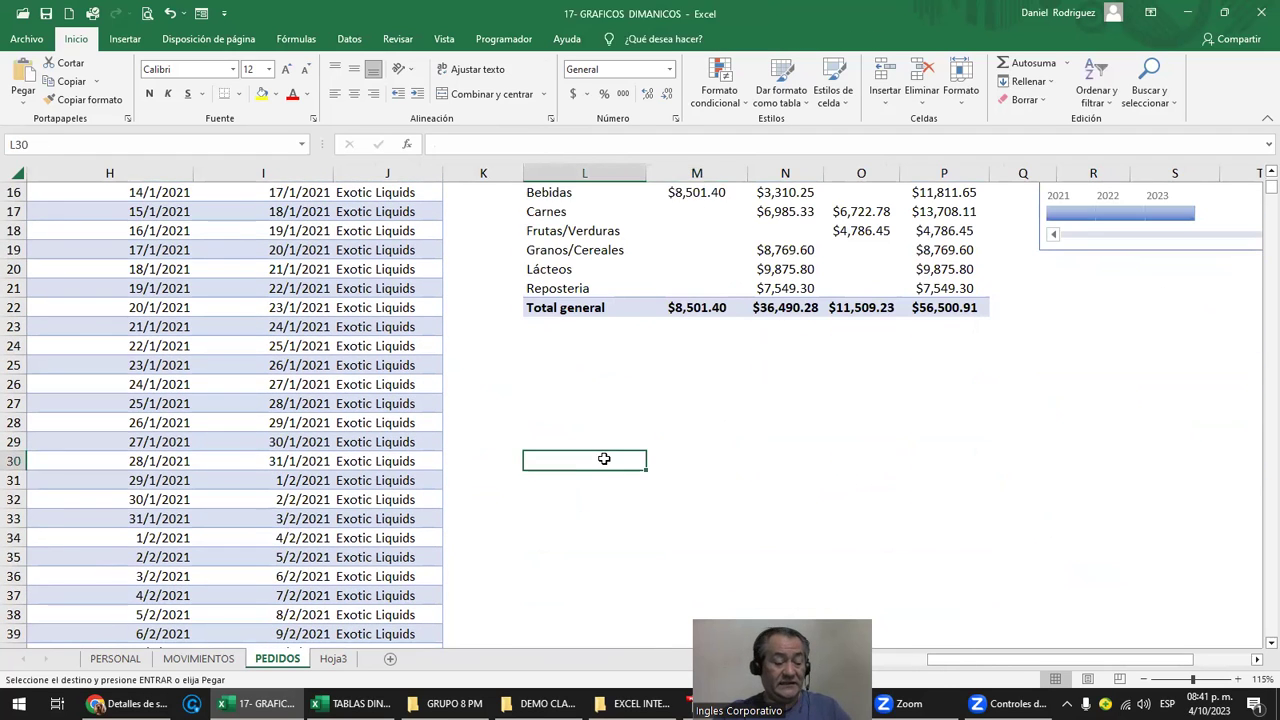
pyautogui.hotkey('ctrl', 'v')
pyautogui.moveTo(600, 480); pyautogui.dragTo(600, 519)
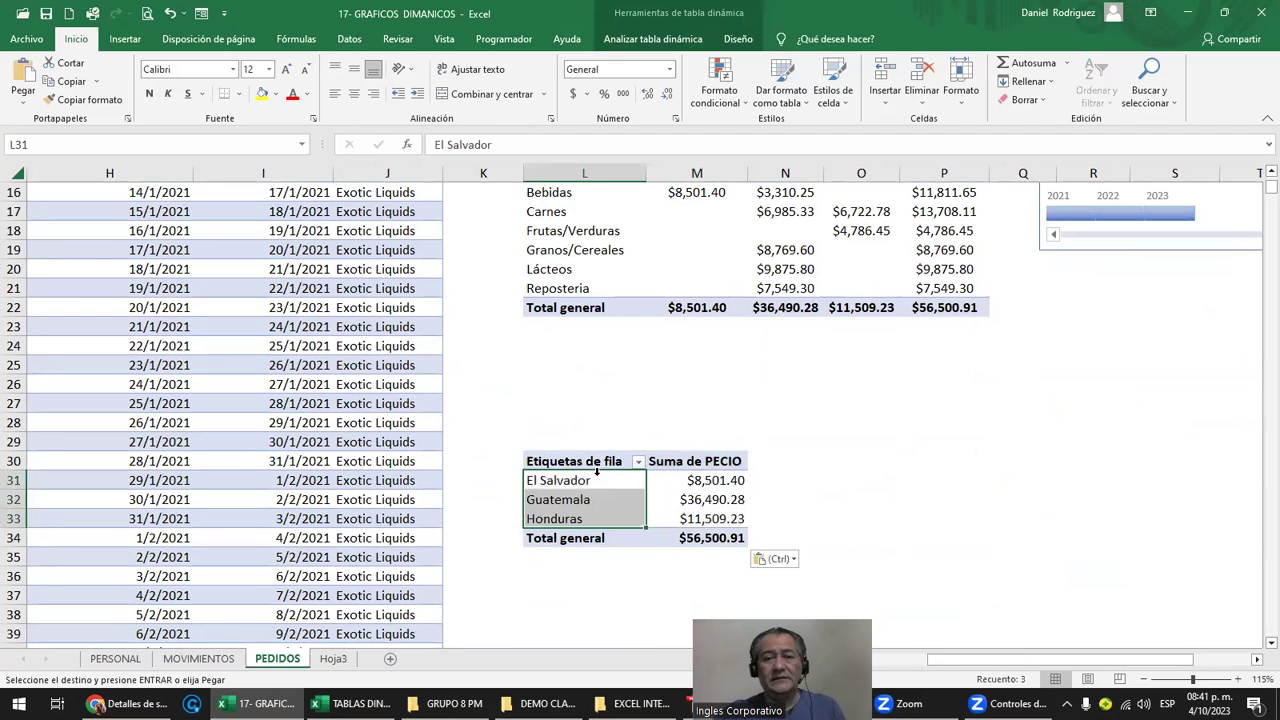
# Show the PivotTable Fields list for the copied pivot at L30
pyautogui.click(656, 40)
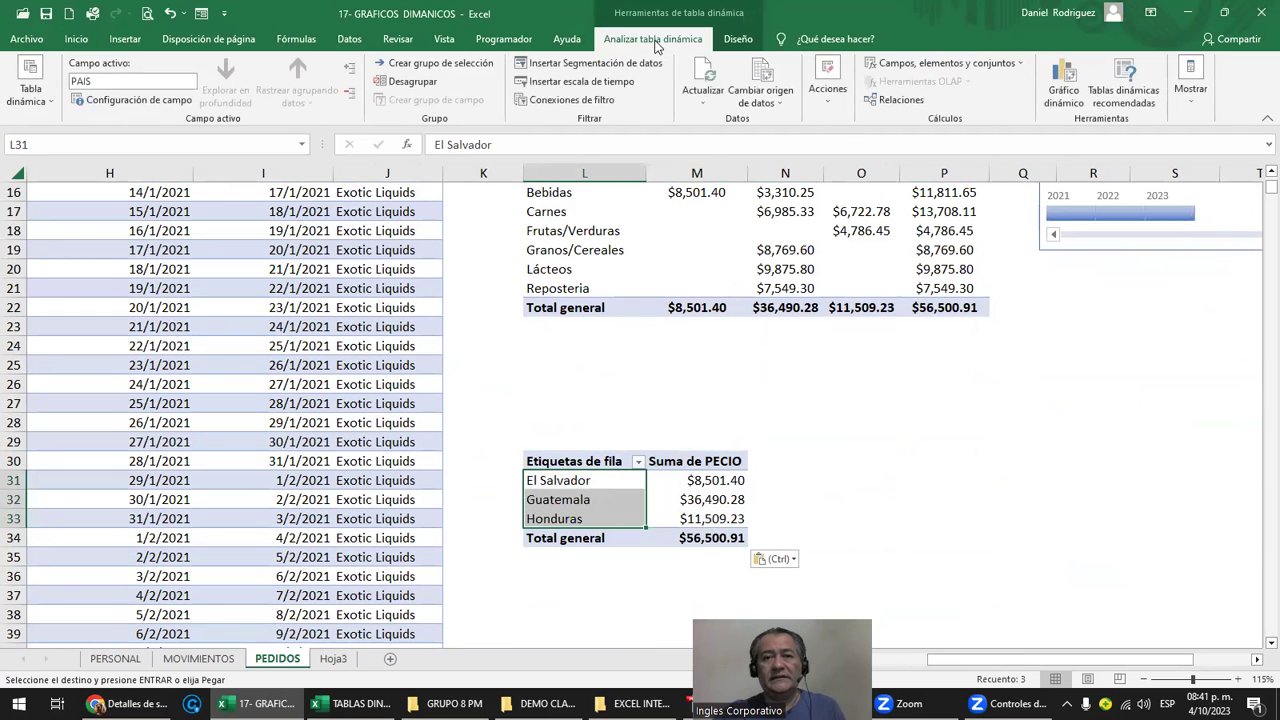
pyautogui.click(1190, 88)
pyautogui.click(1156, 158)
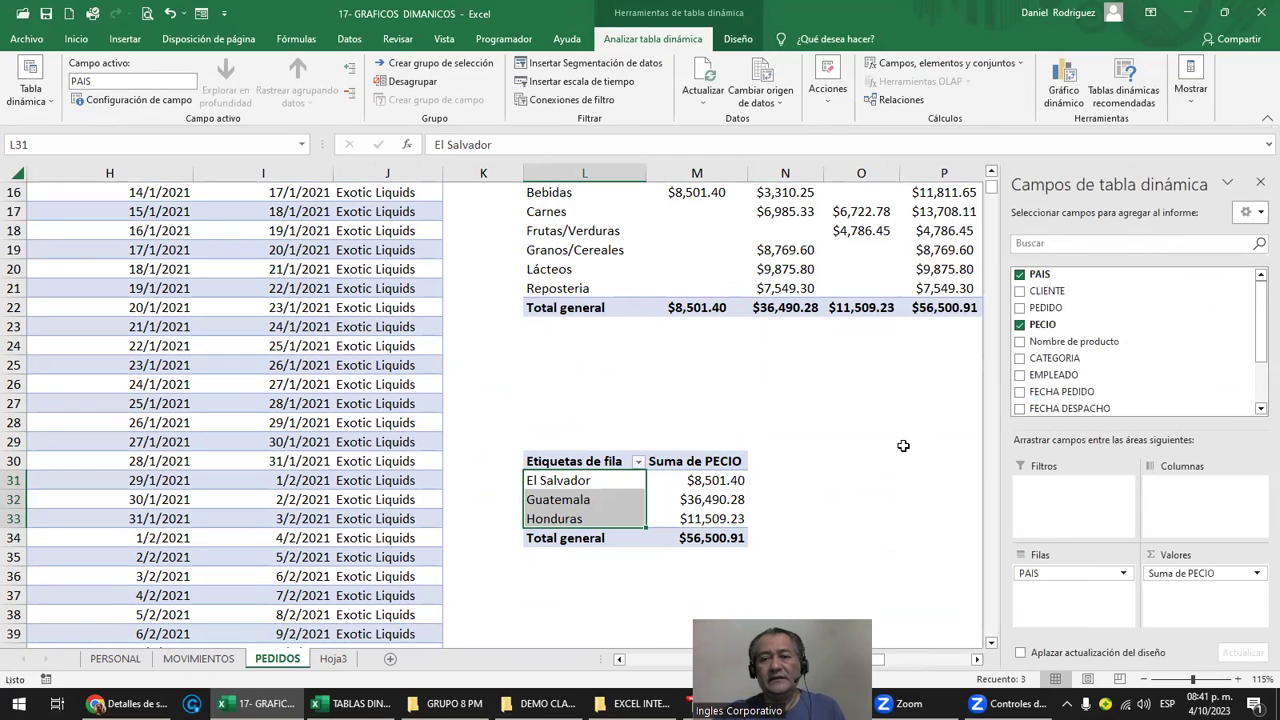
pyautogui.click(903, 443)
pyautogui.click(661, 460)
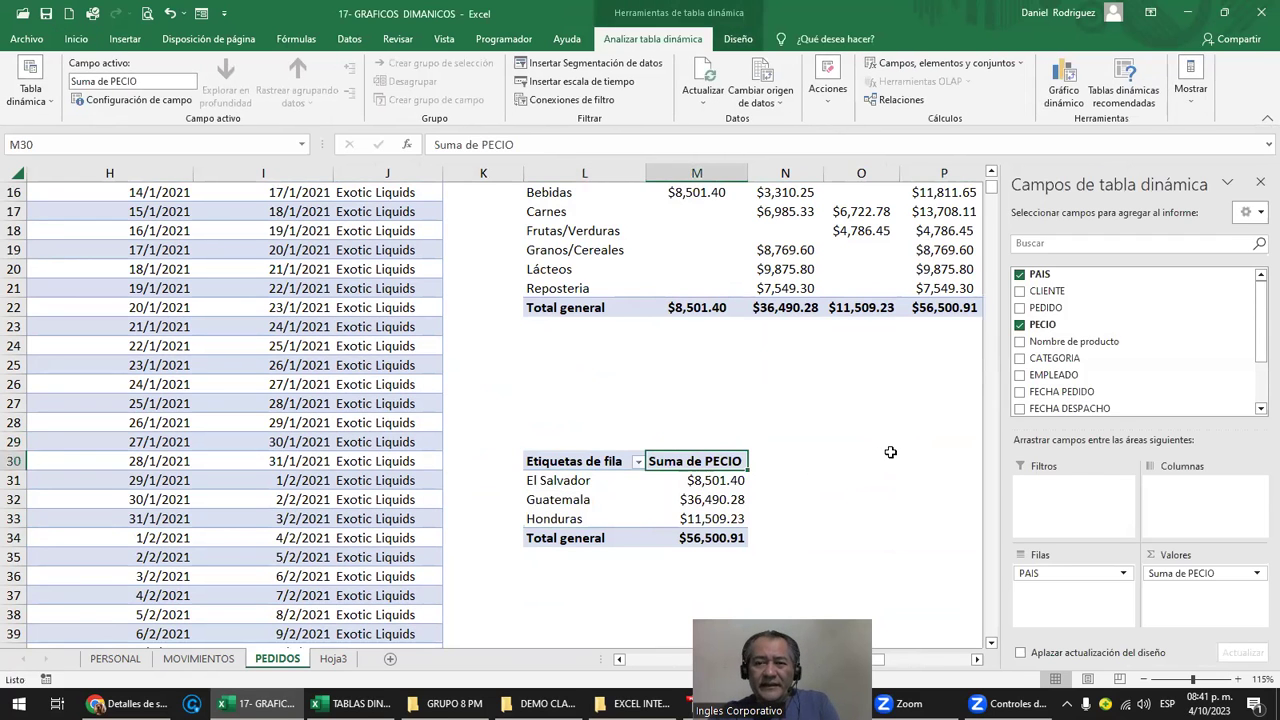
pyautogui.scroll(-2, 890, 452)
pyautogui.moveTo(1258, 337); pyautogui.dragTo(1258, 358)
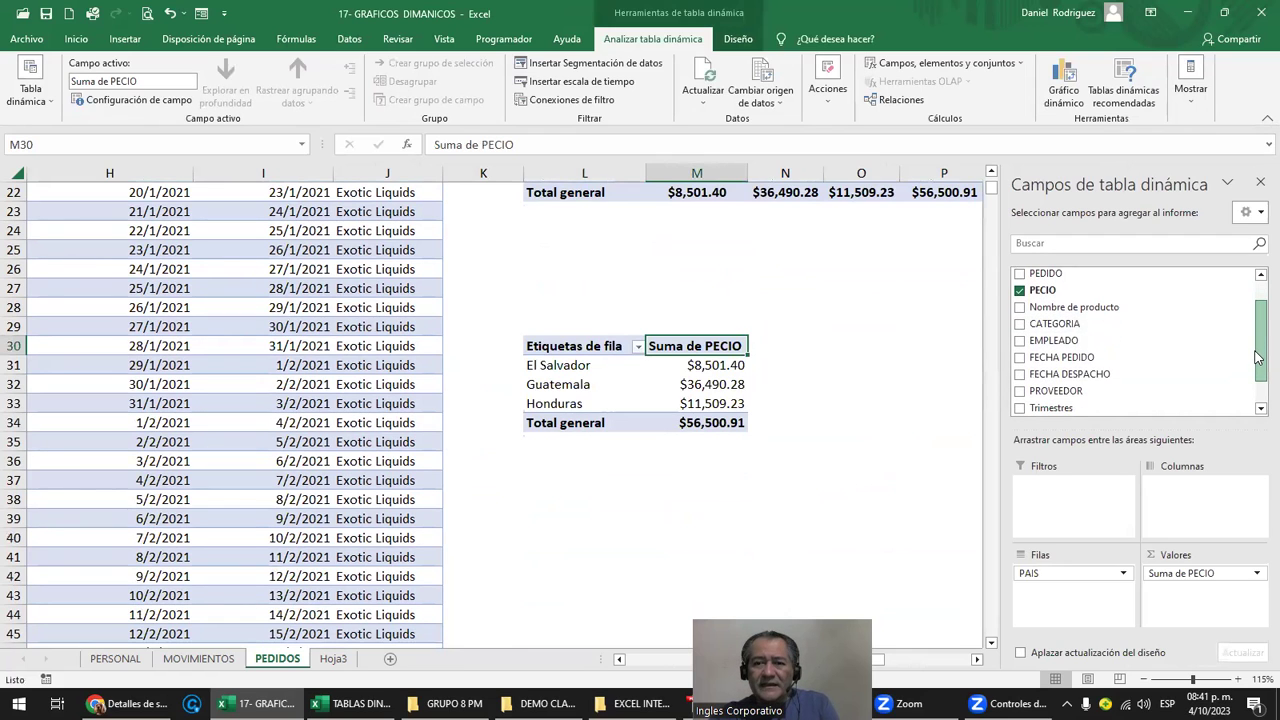
# Add PROVEEDOR and FECHA PEDIDO to the copied pivot's rows
pyautogui.click(1020, 391)
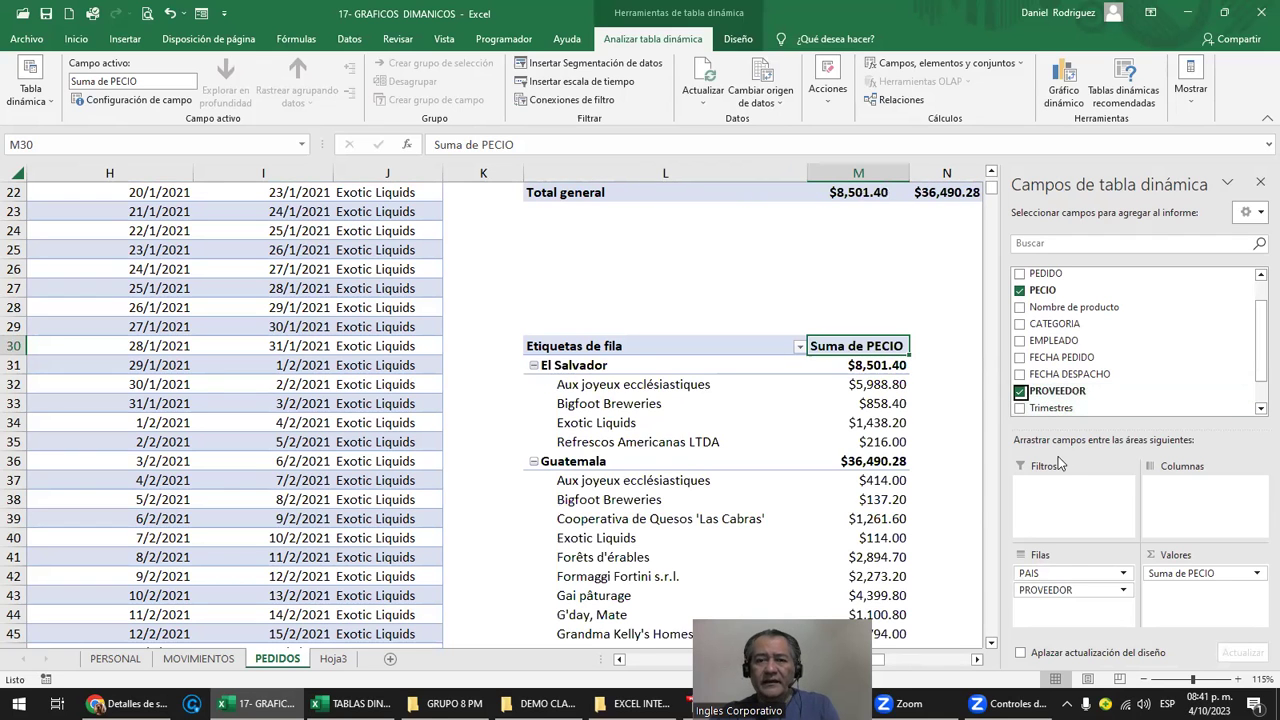
pyautogui.scroll(-2, 788, 410)
pyautogui.scroll(-2, 788, 410)
pyautogui.scroll(-3, 789, 410)
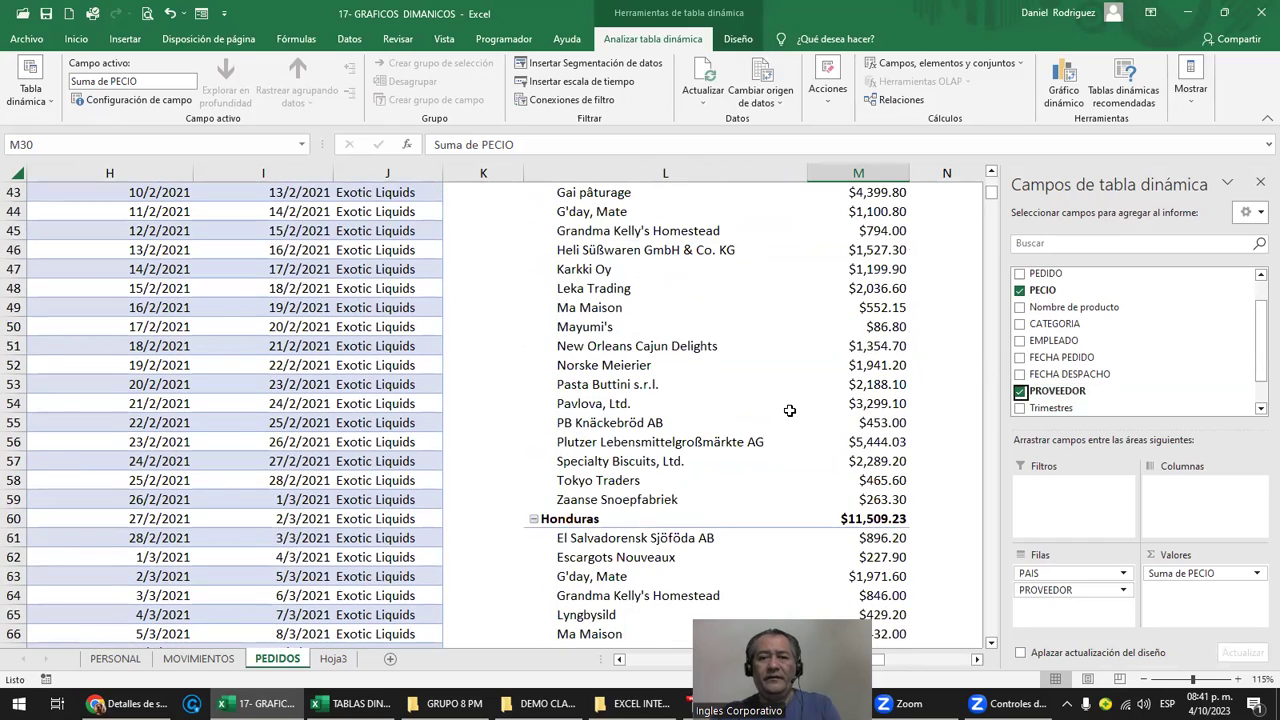
pyautogui.scroll(2, 789, 410)
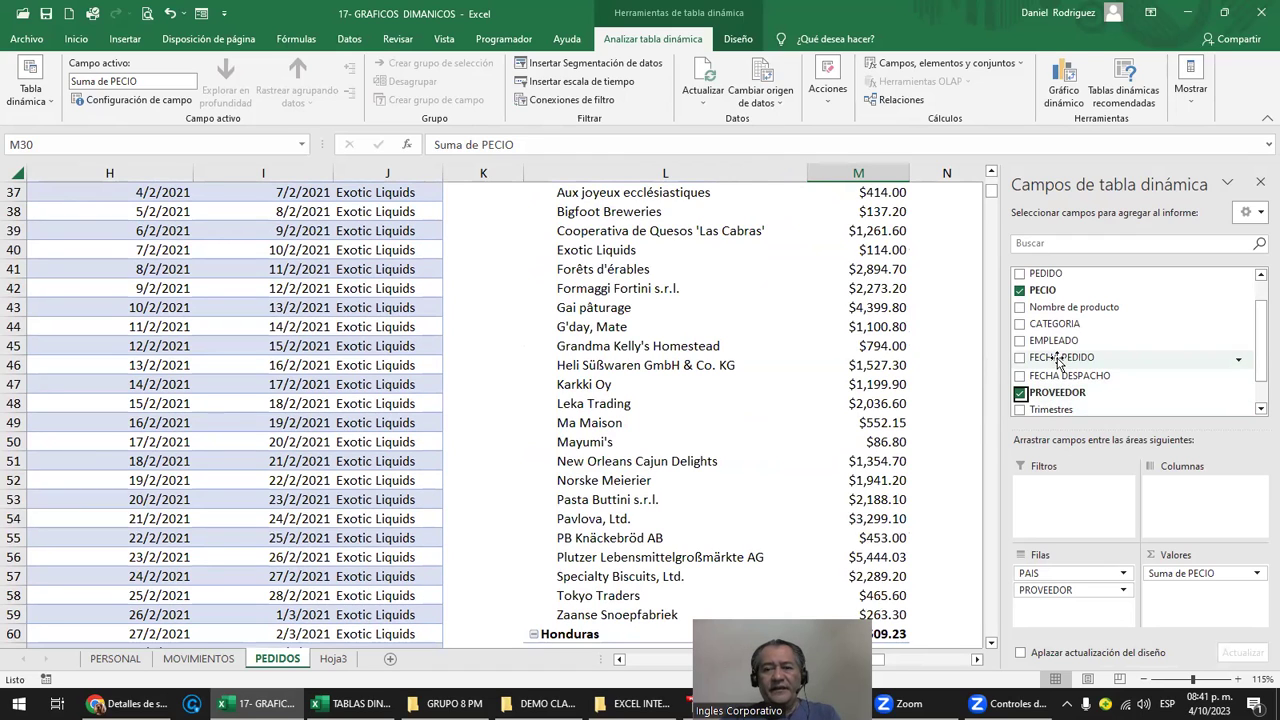
pyautogui.moveTo(1058, 362); pyautogui.dragTo(1105, 605)
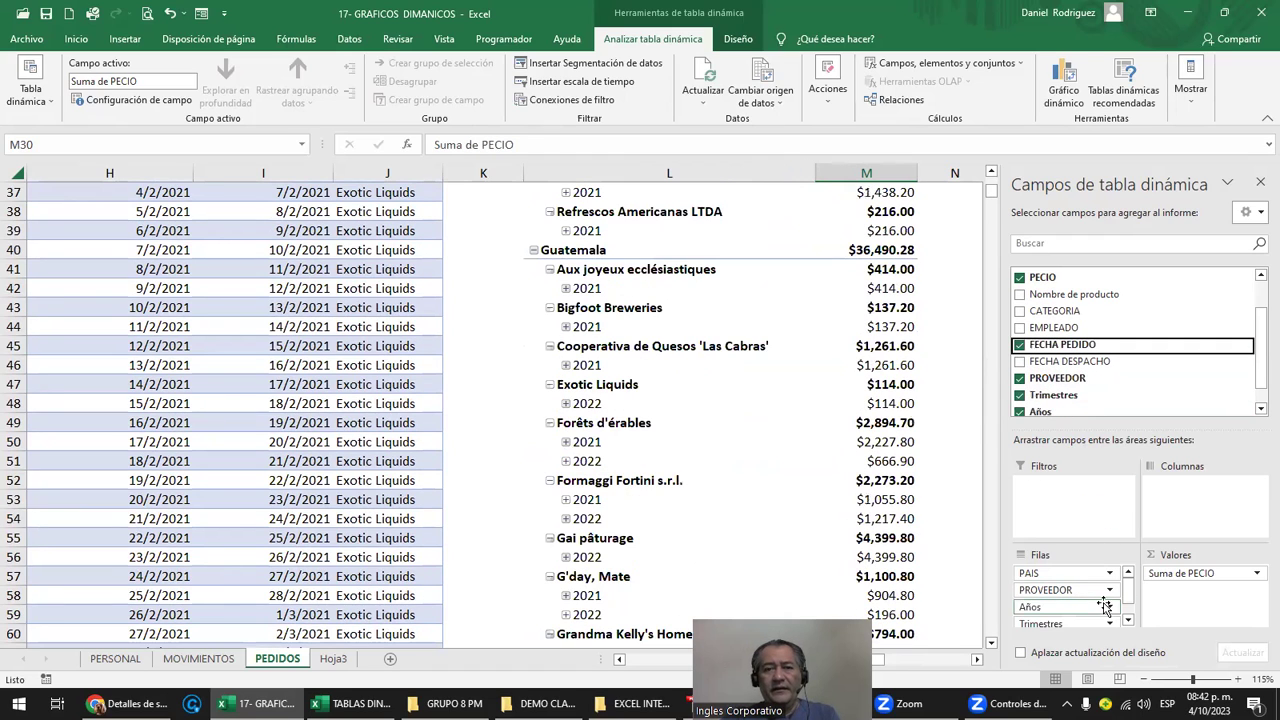
# Remove Trimestres, Años and FECHA PEDIDO from the pivot's row fields
pyautogui.scroll(2, 626, 329)
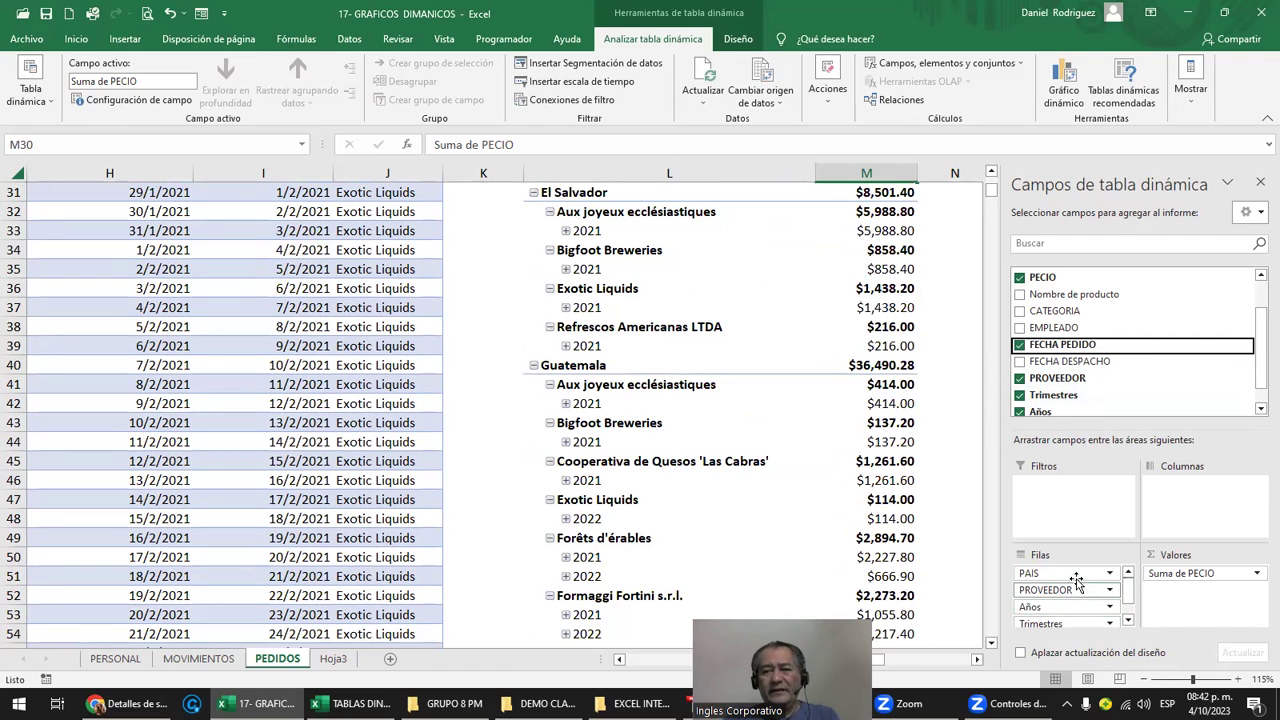
pyautogui.scroll(-1, 1105, 610)
pyautogui.click(1108, 606)
pyautogui.moveTo(1108, 606); pyautogui.dragTo(1150, 385)
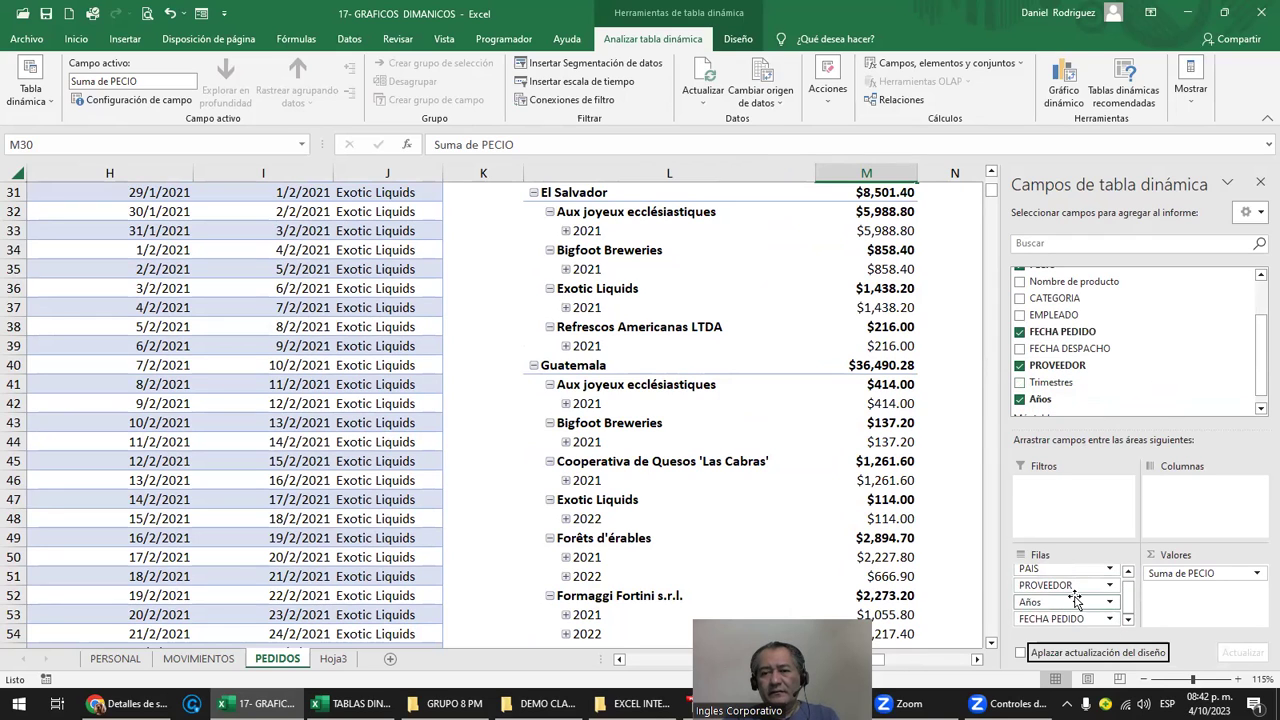
pyautogui.click(1072, 604)
pyautogui.click(1058, 565)
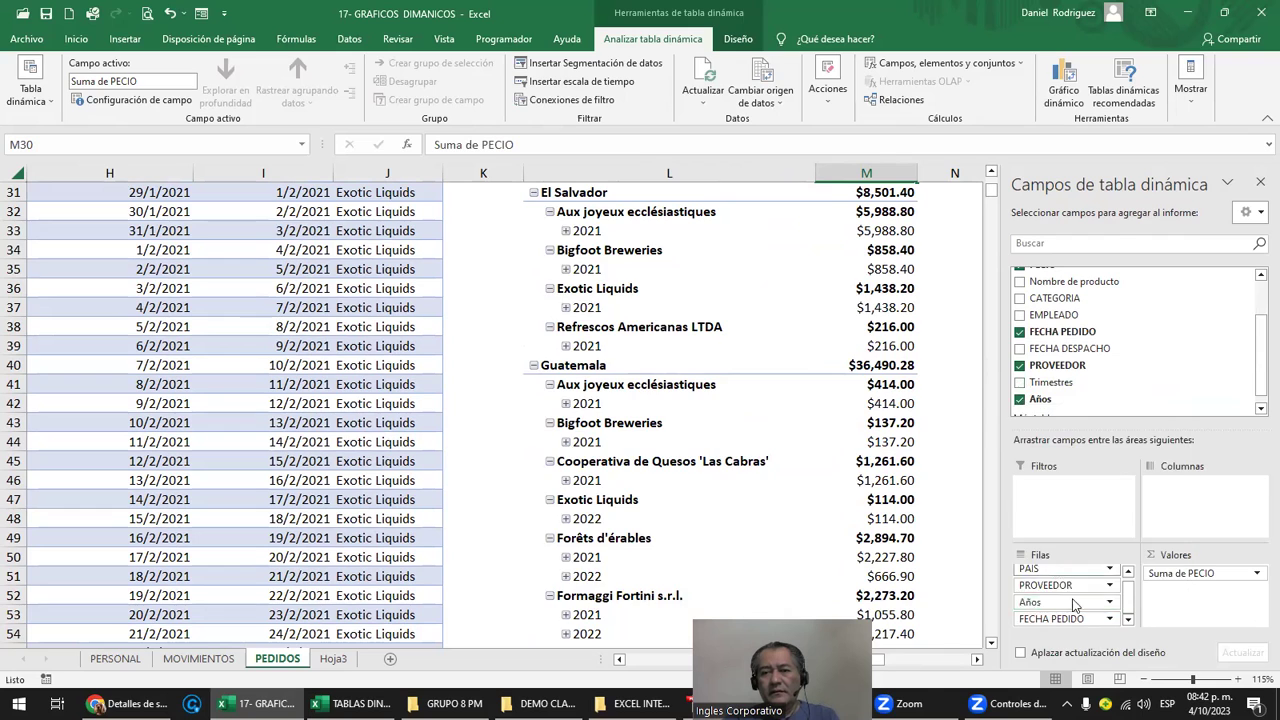
pyautogui.click(1072, 607)
pyautogui.click(1058, 565)
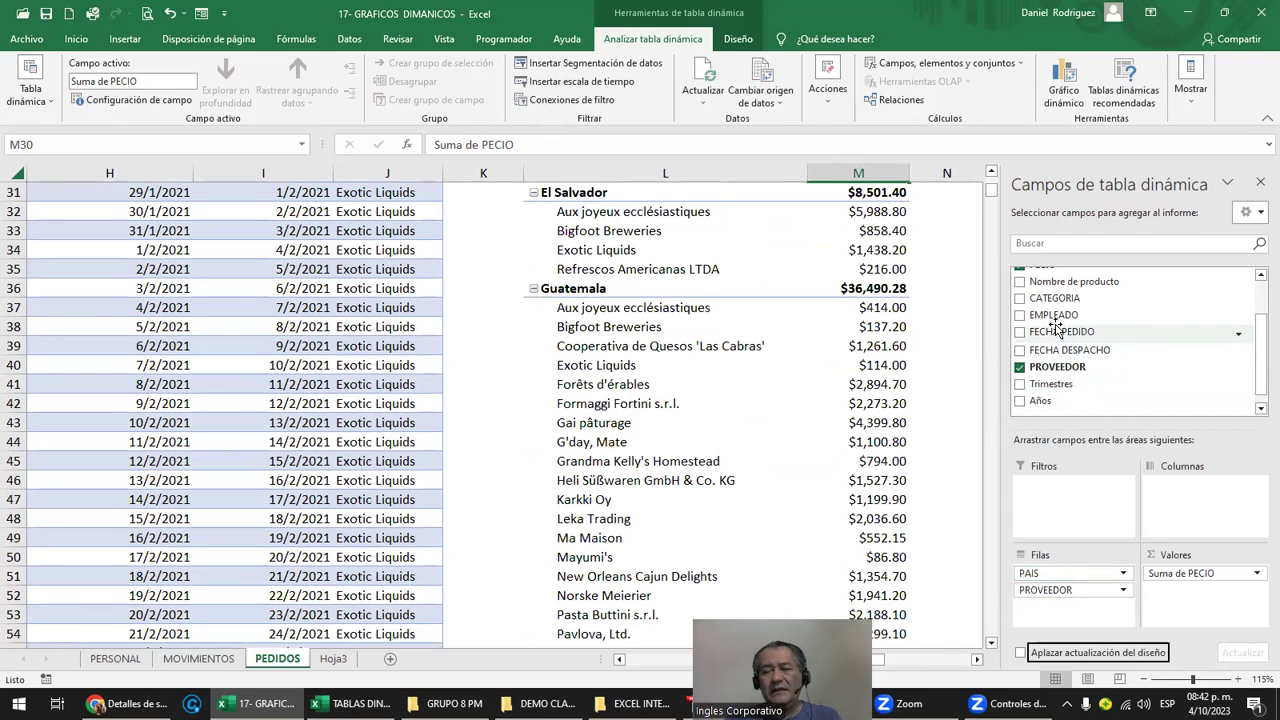
# Nest Nombre de producto under PROVEEDOR as the third row level
pyautogui.moveTo(1068, 282); pyautogui.dragTo(1087, 614)
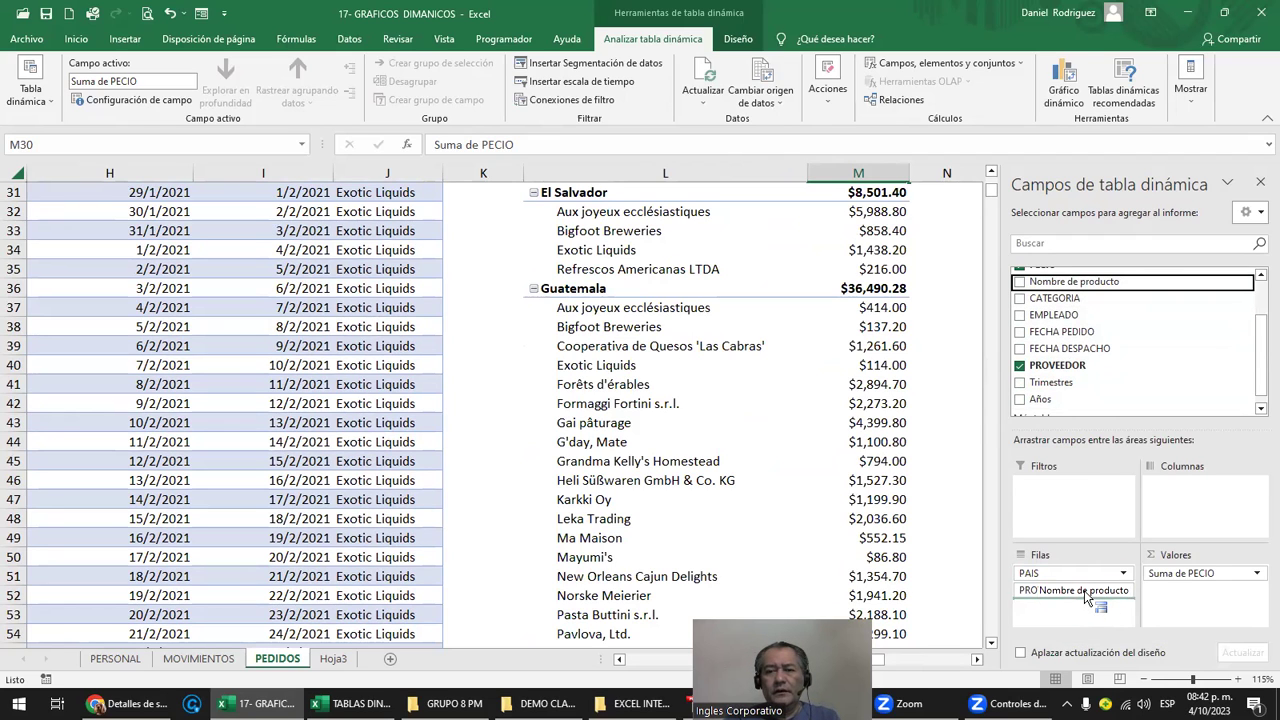
pyautogui.moveTo(1087, 614); pyautogui.dragTo(1075, 617)
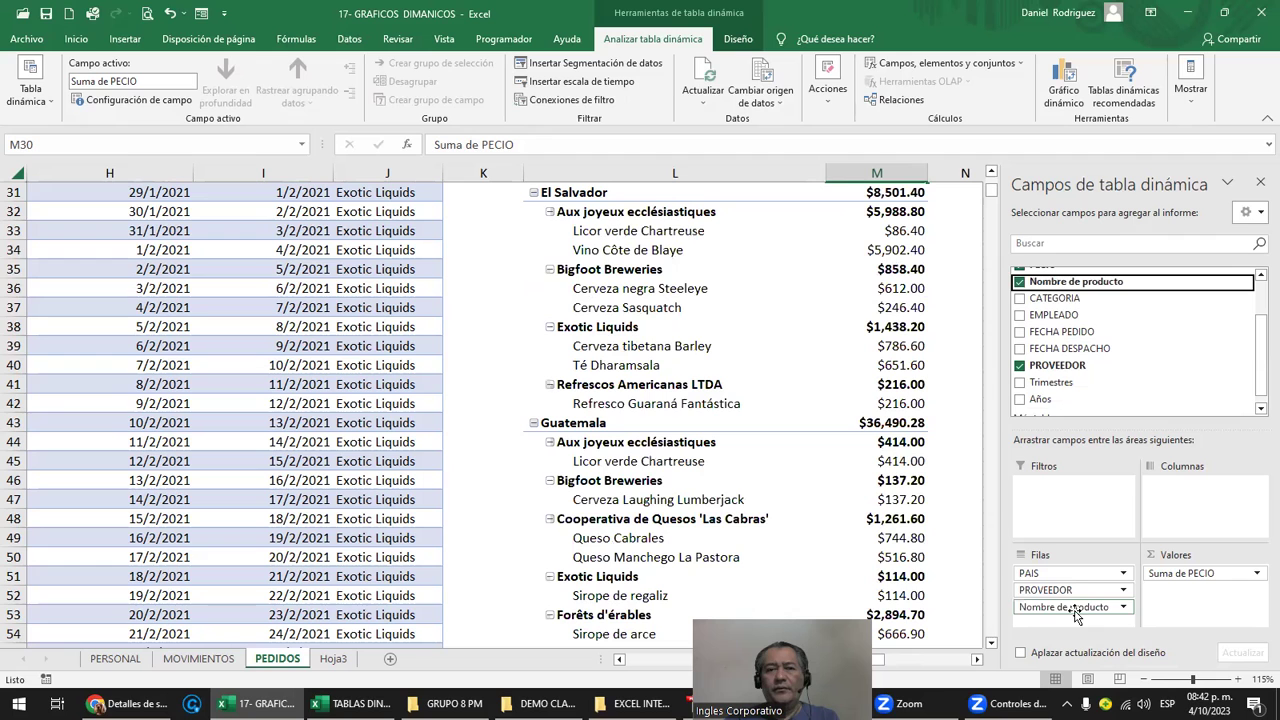
pyautogui.scroll(1, 900, 280)
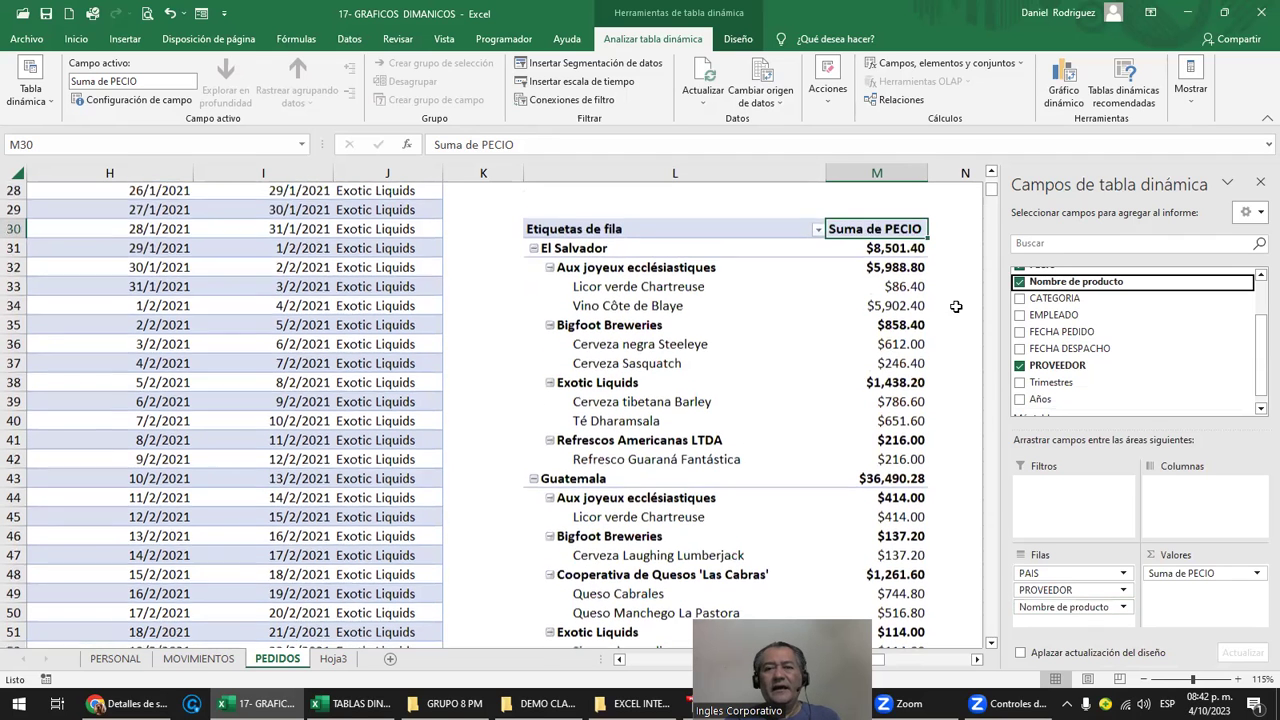
pyautogui.click(680, 231)
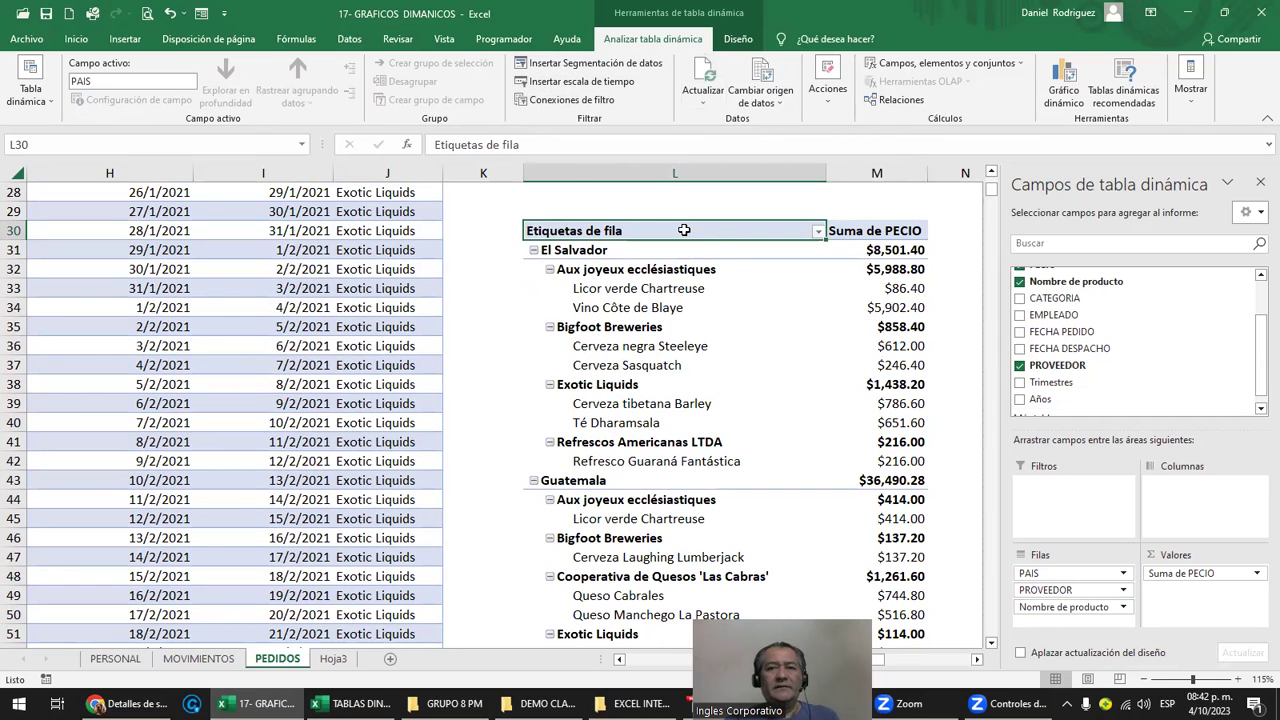
# Try banded rows, banded columns and header styling on the pivot, leaving each unchanged
pyautogui.click(737, 40)
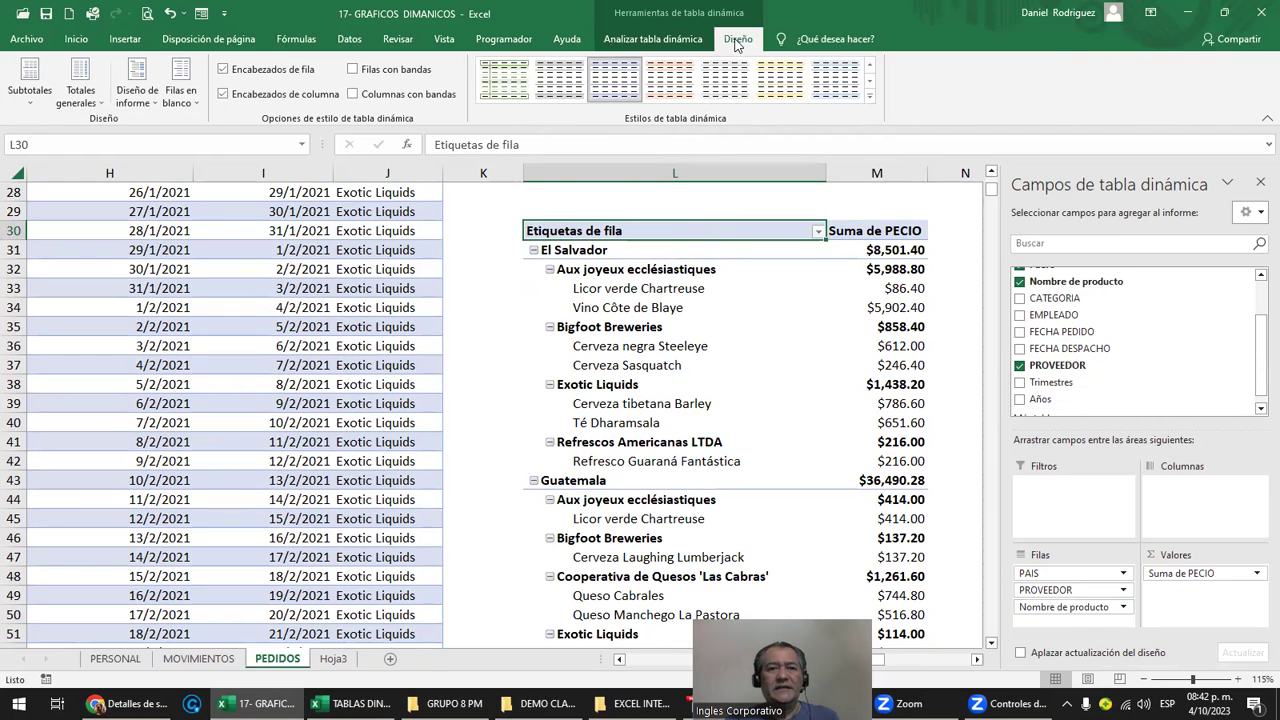
pyautogui.click(377, 72)
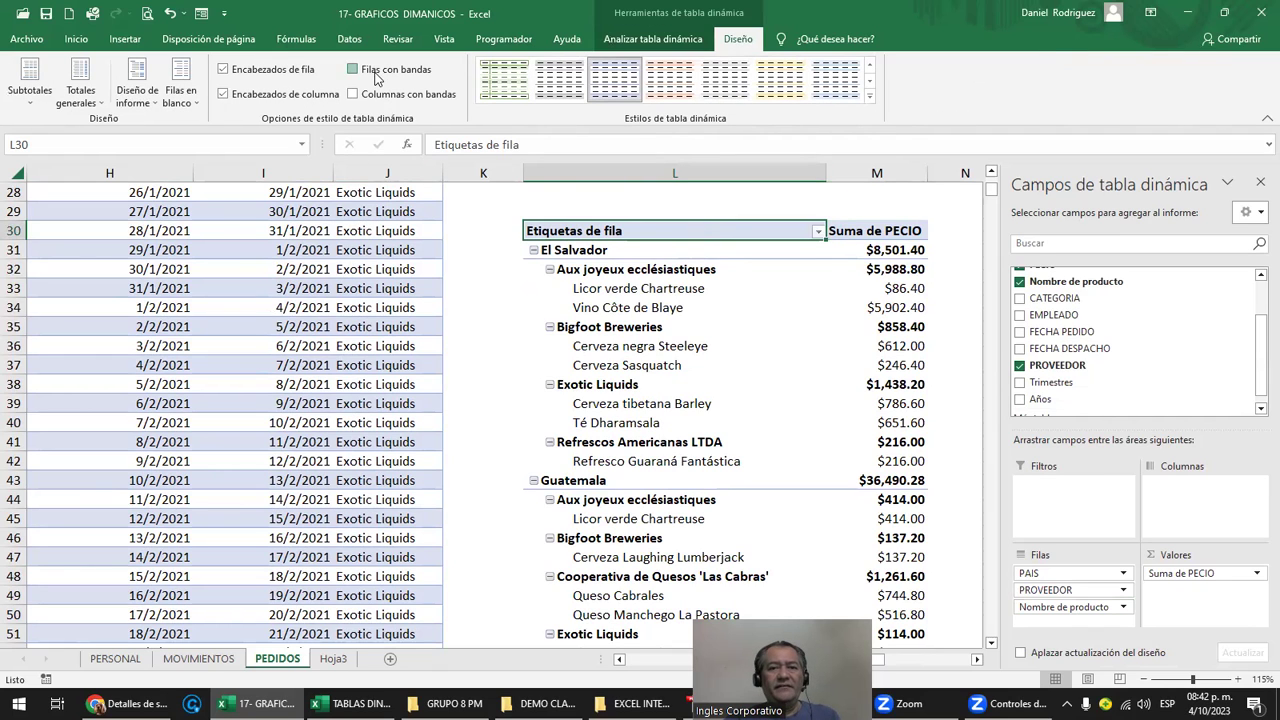
pyautogui.click(377, 78)
pyautogui.click(386, 100)
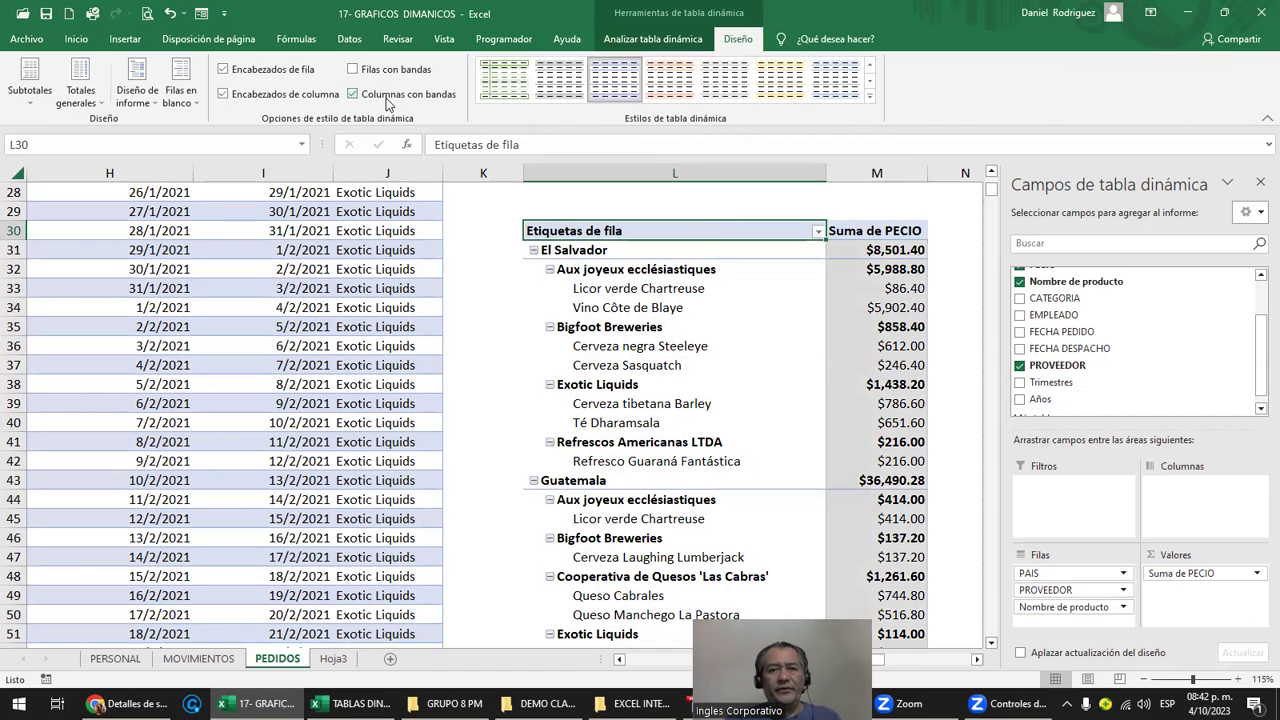
pyautogui.click(386, 104)
pyautogui.click(223, 93)
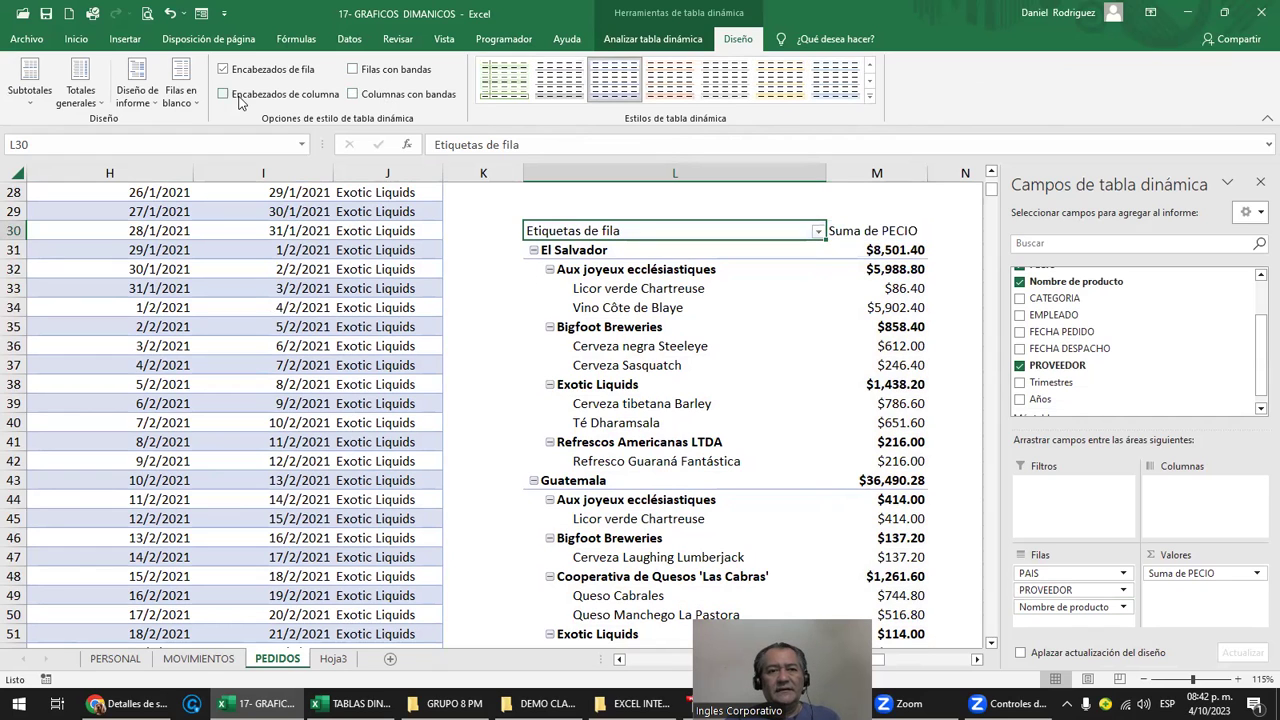
pyautogui.click(223, 93)
pyautogui.click(250, 72)
pyautogui.click(250, 72)
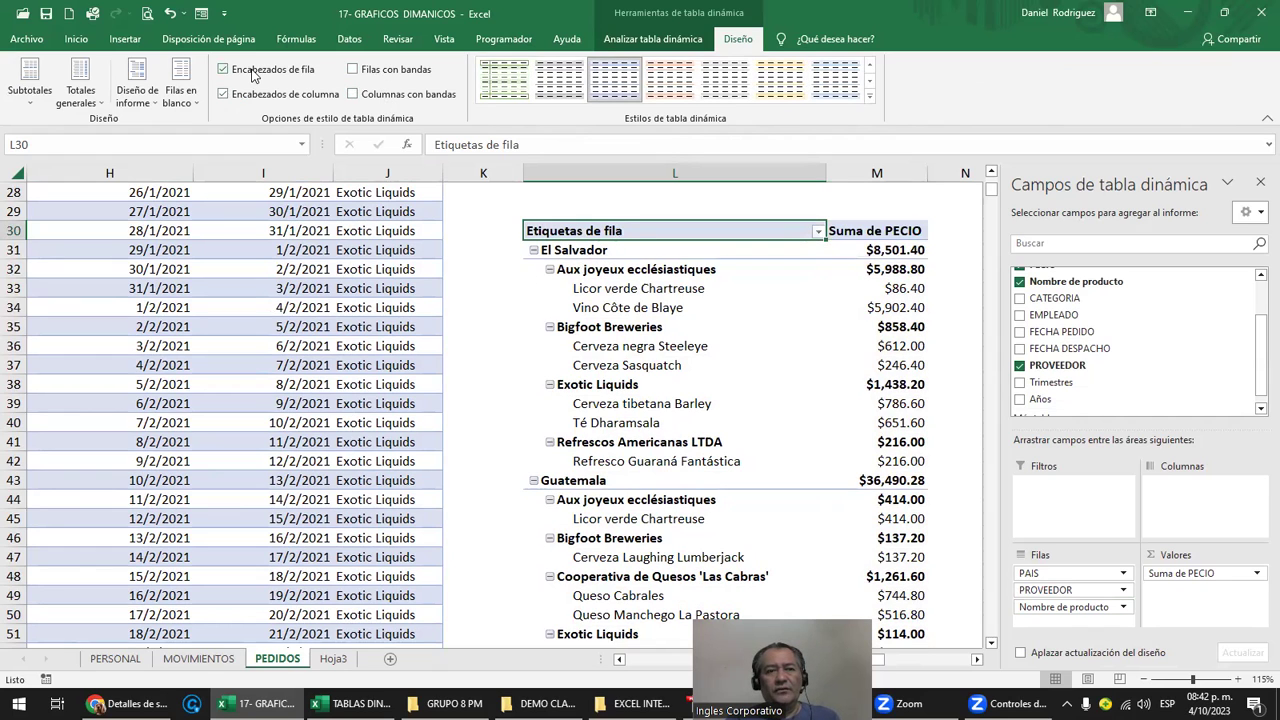
# Try hidden and bottom subtotals, then show subtotals at the top of each group
pyautogui.click(30, 92)
pyautogui.click(52, 140)
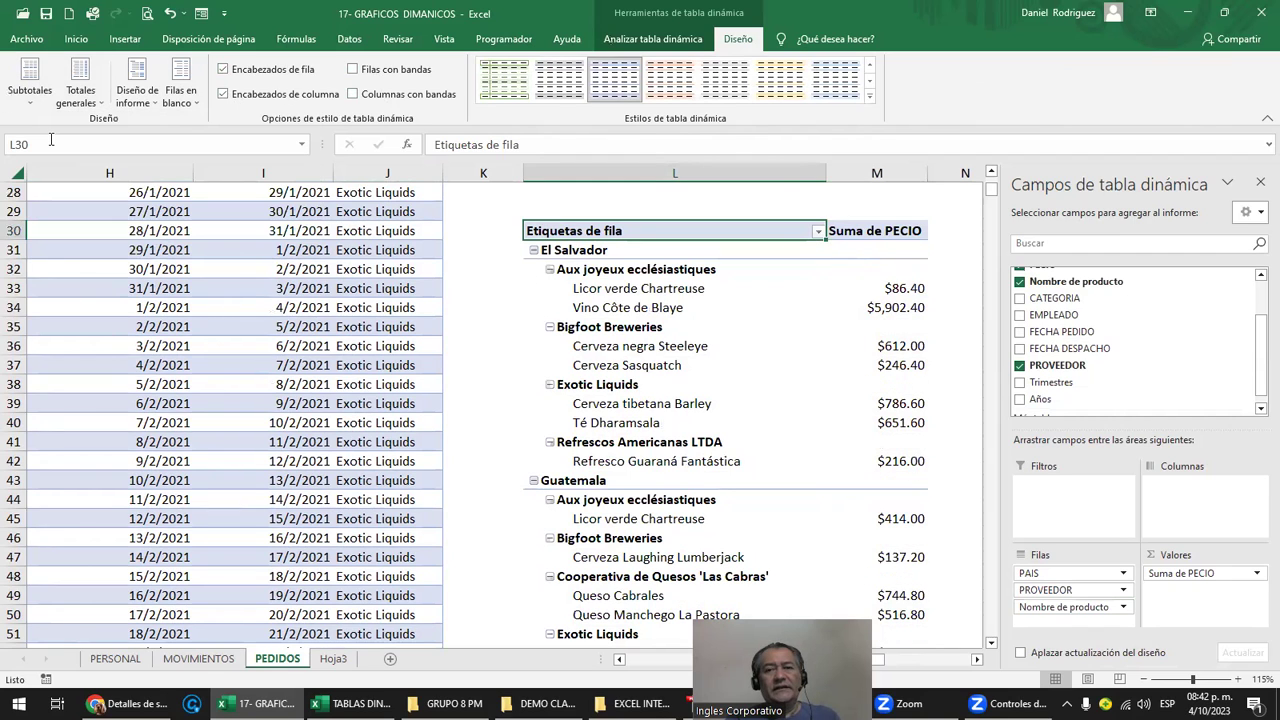
pyautogui.click(46, 108)
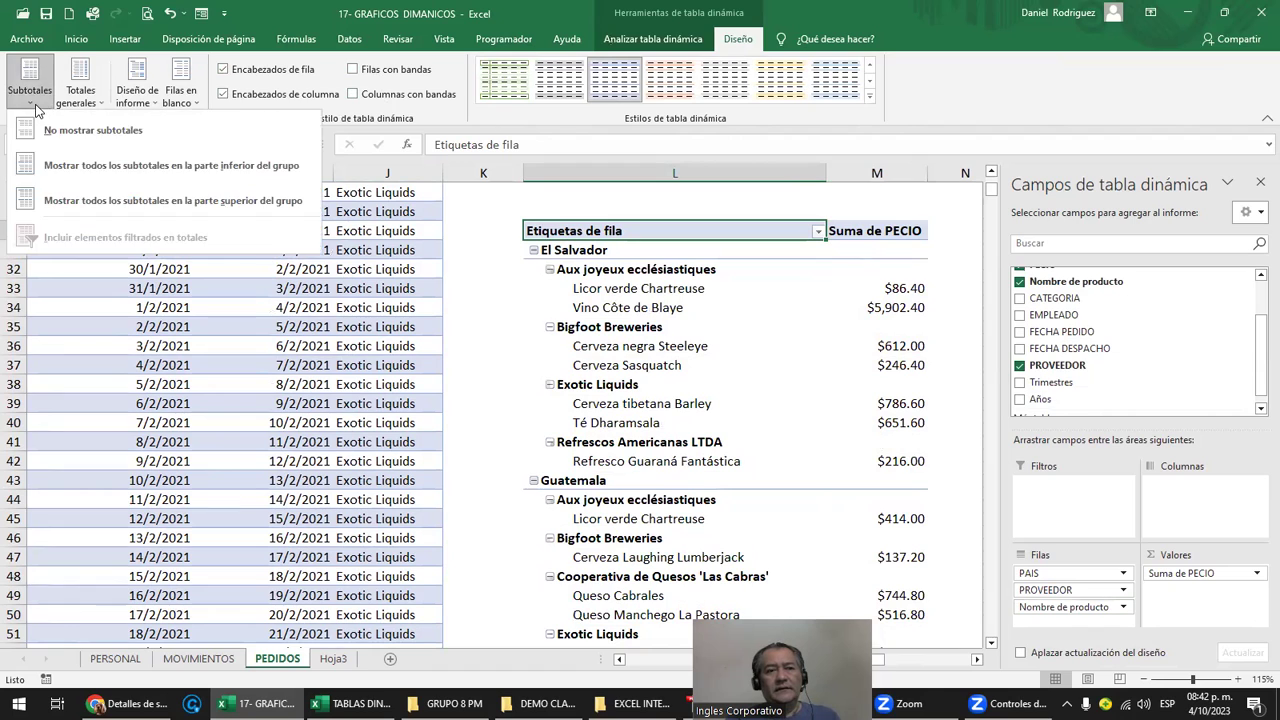
pyautogui.click(208, 173)
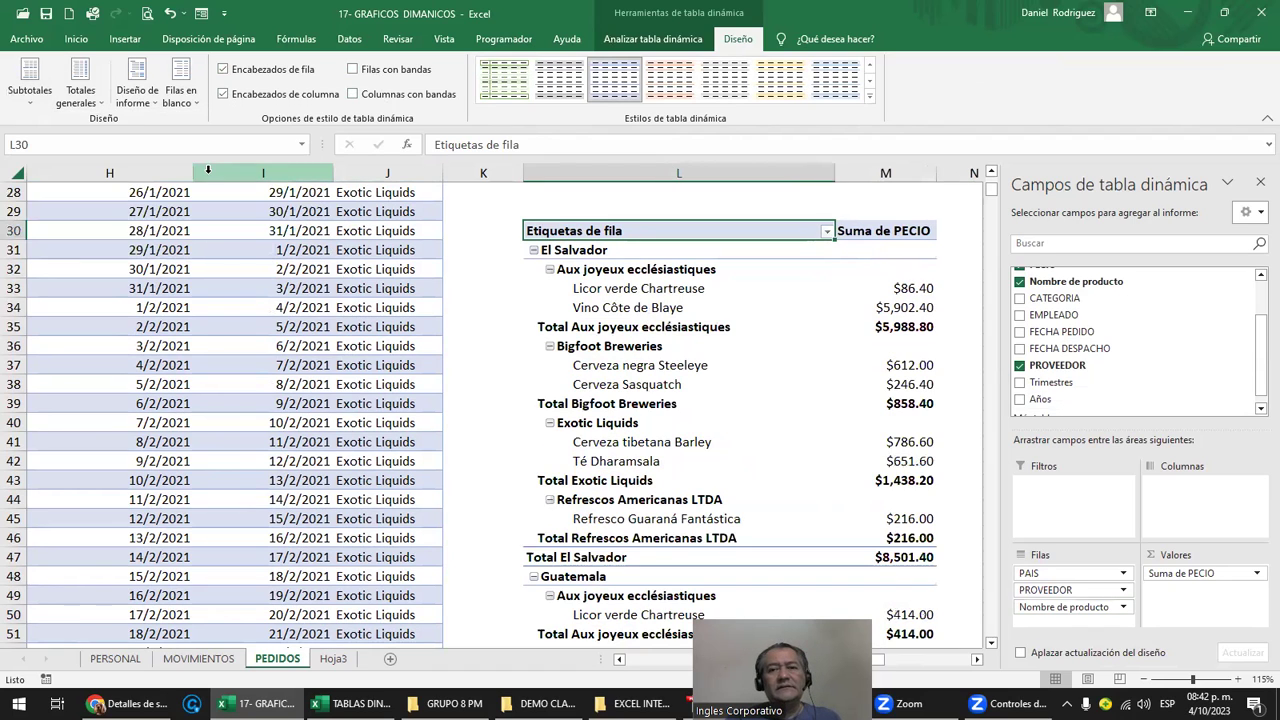
pyautogui.moveTo(576, 328); pyautogui.dragTo(862, 326)
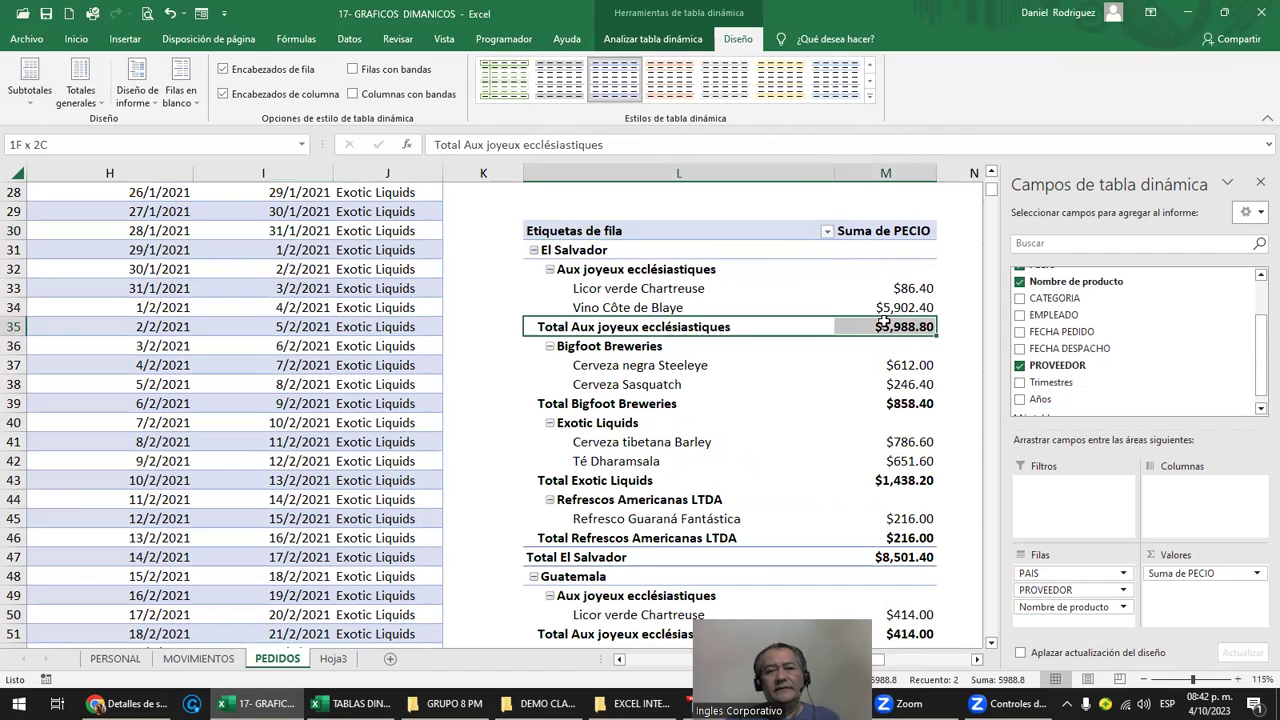
pyautogui.click(30, 82)
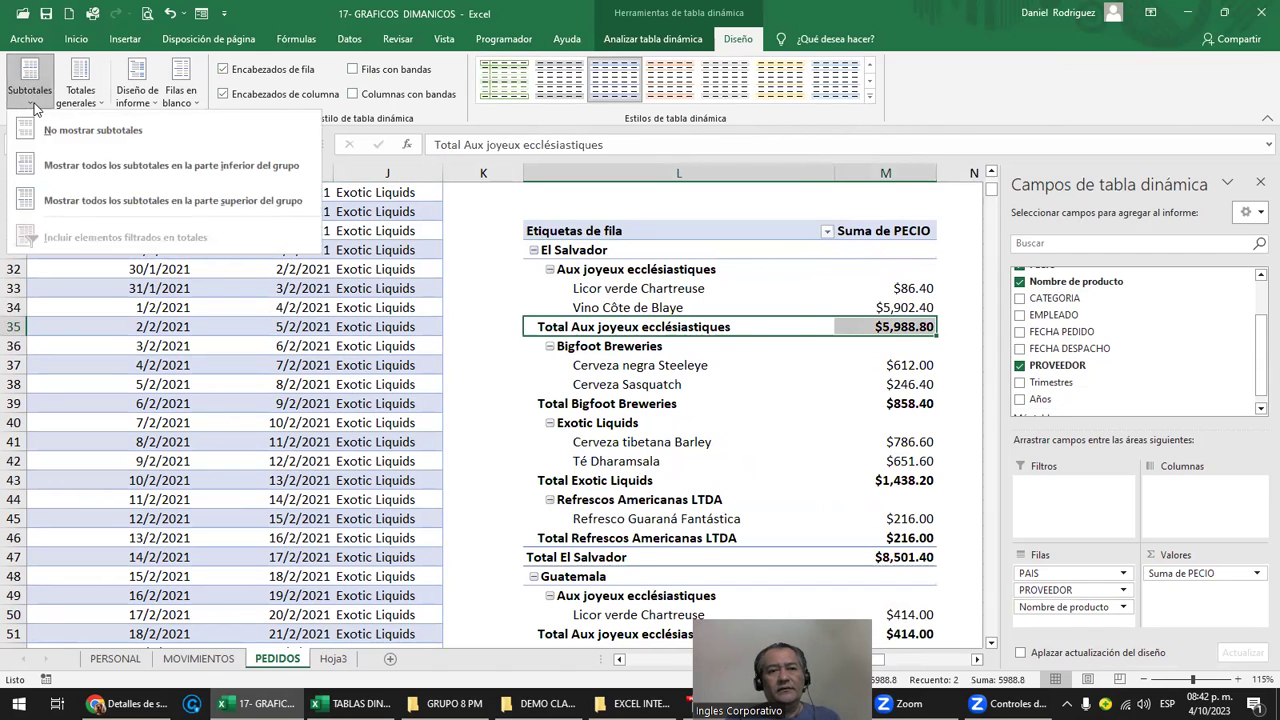
pyautogui.click(162, 206)
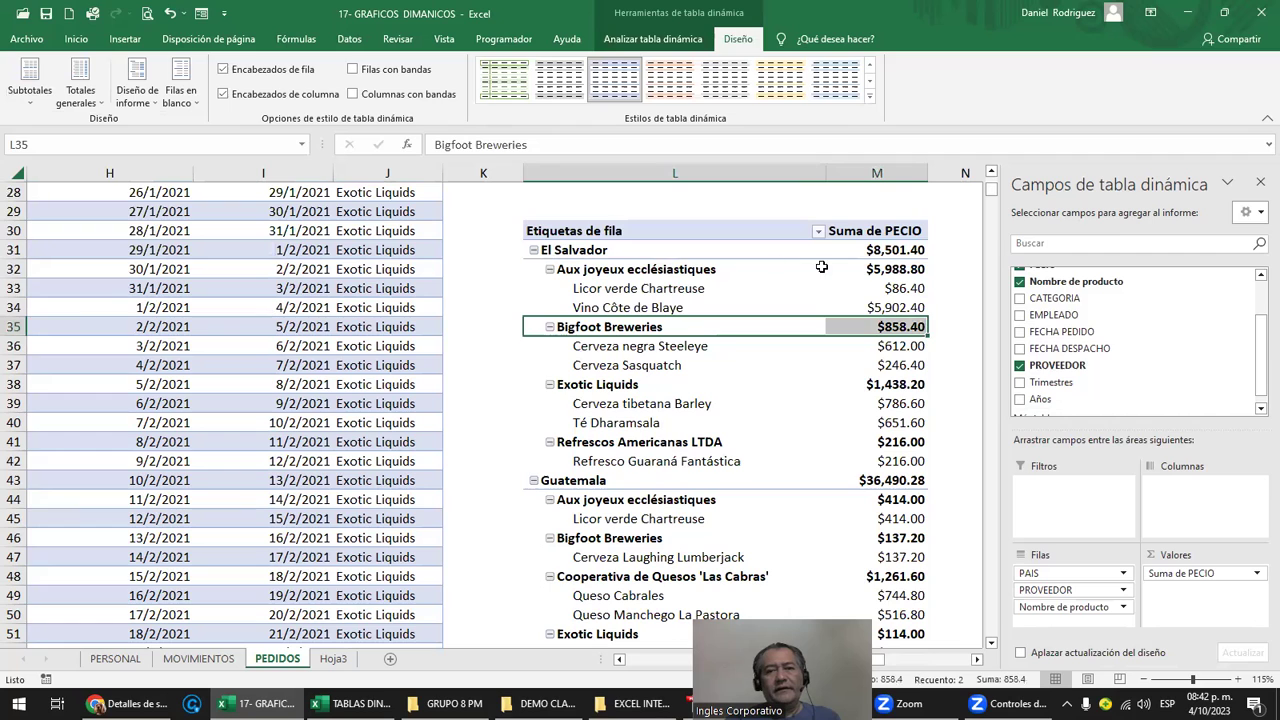
# Turn the pivot's grand totals off for rows and columns and check the result
pyautogui.moveTo(896, 250); pyautogui.dragTo(640, 252)
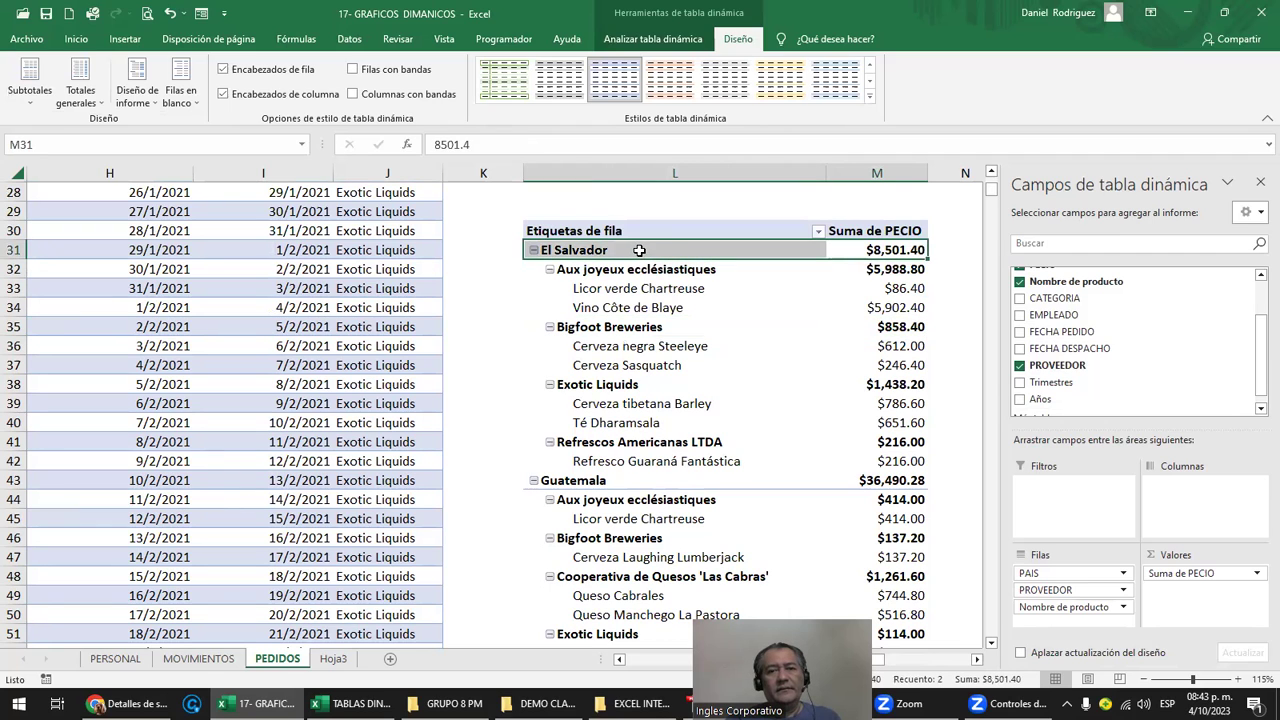
pyautogui.click(85, 108)
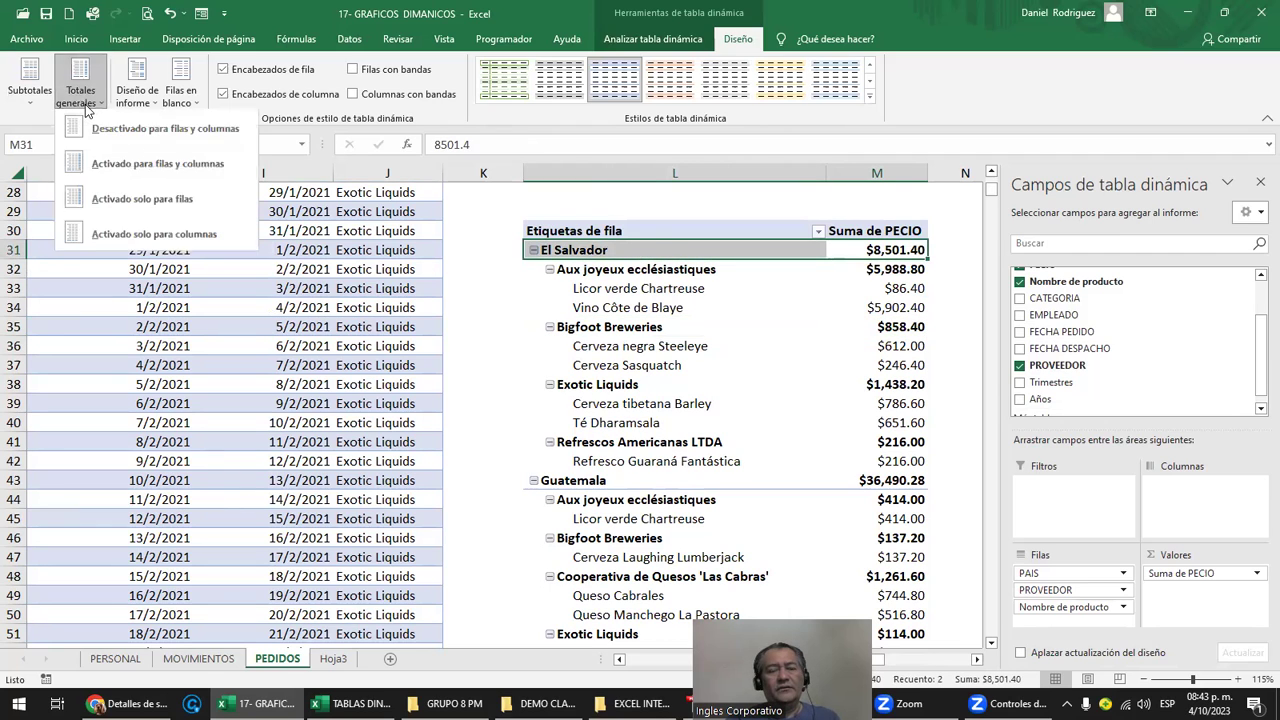
pyautogui.click(38, 104)
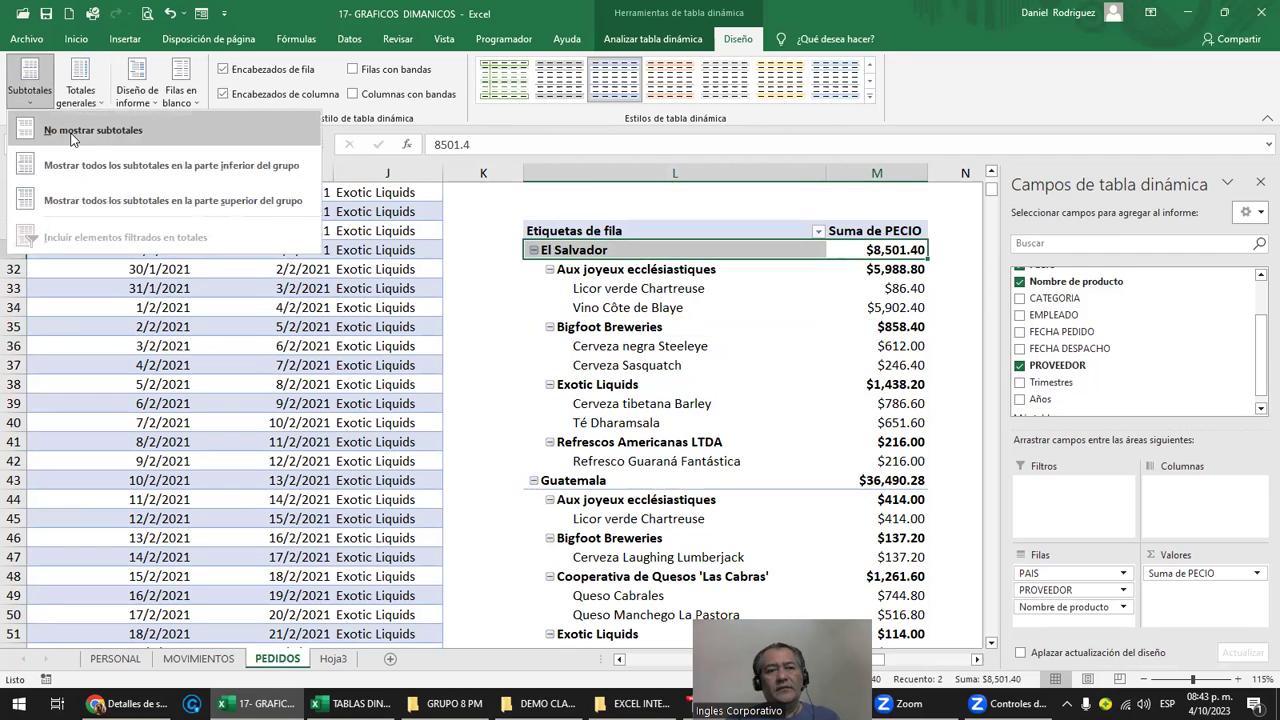
pyautogui.click(81, 100)
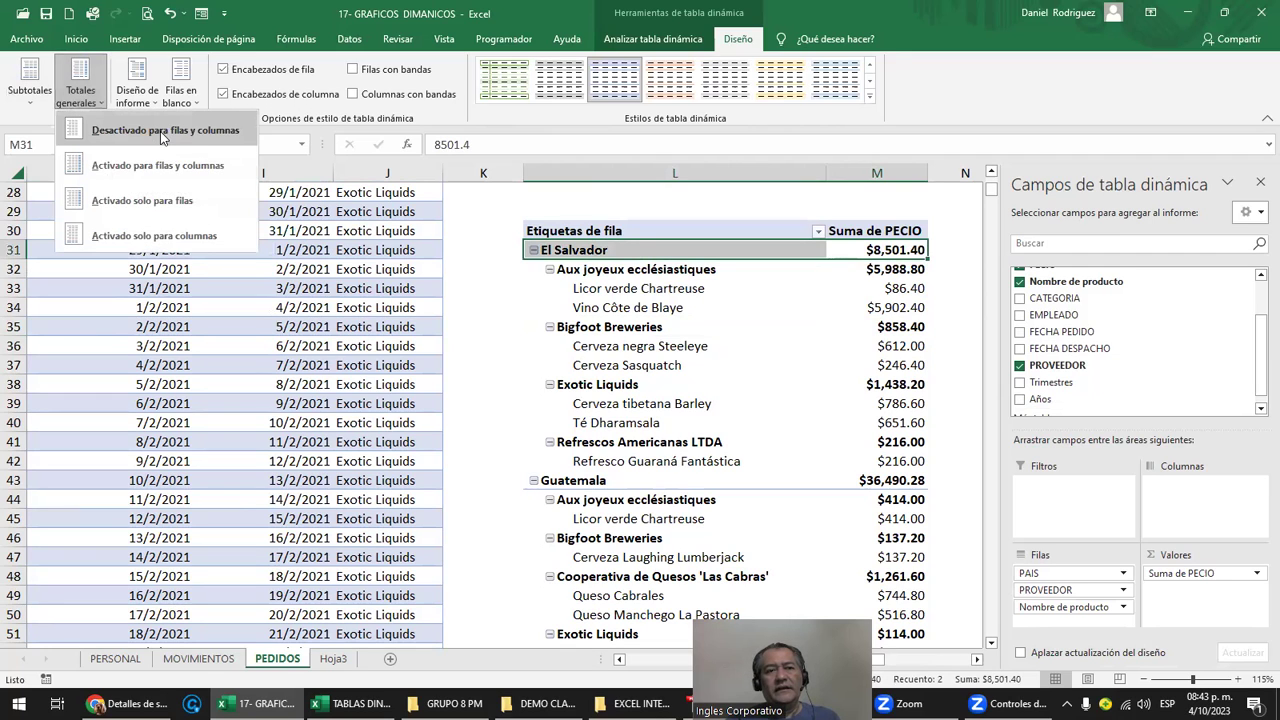
pyautogui.click(197, 133)
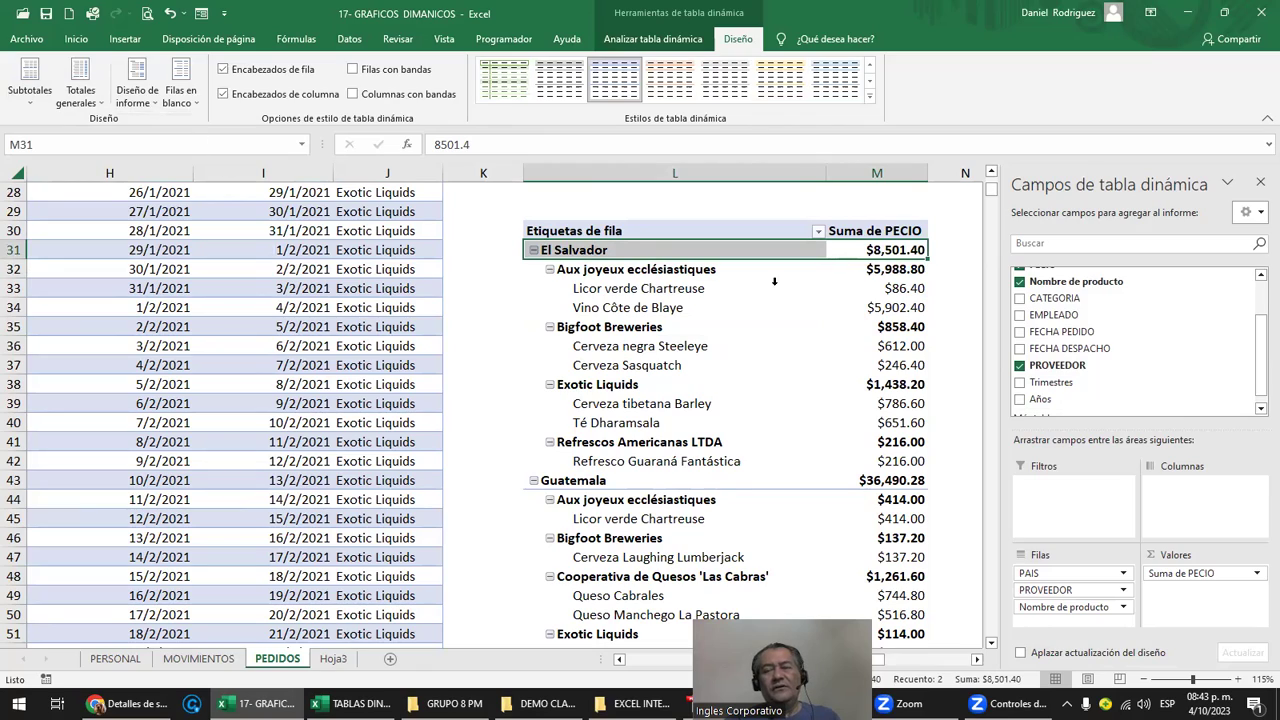
pyautogui.scroll(-4, 860, 378)
pyautogui.scroll(-5, 860, 378)
pyautogui.scroll(-5, 858, 382)
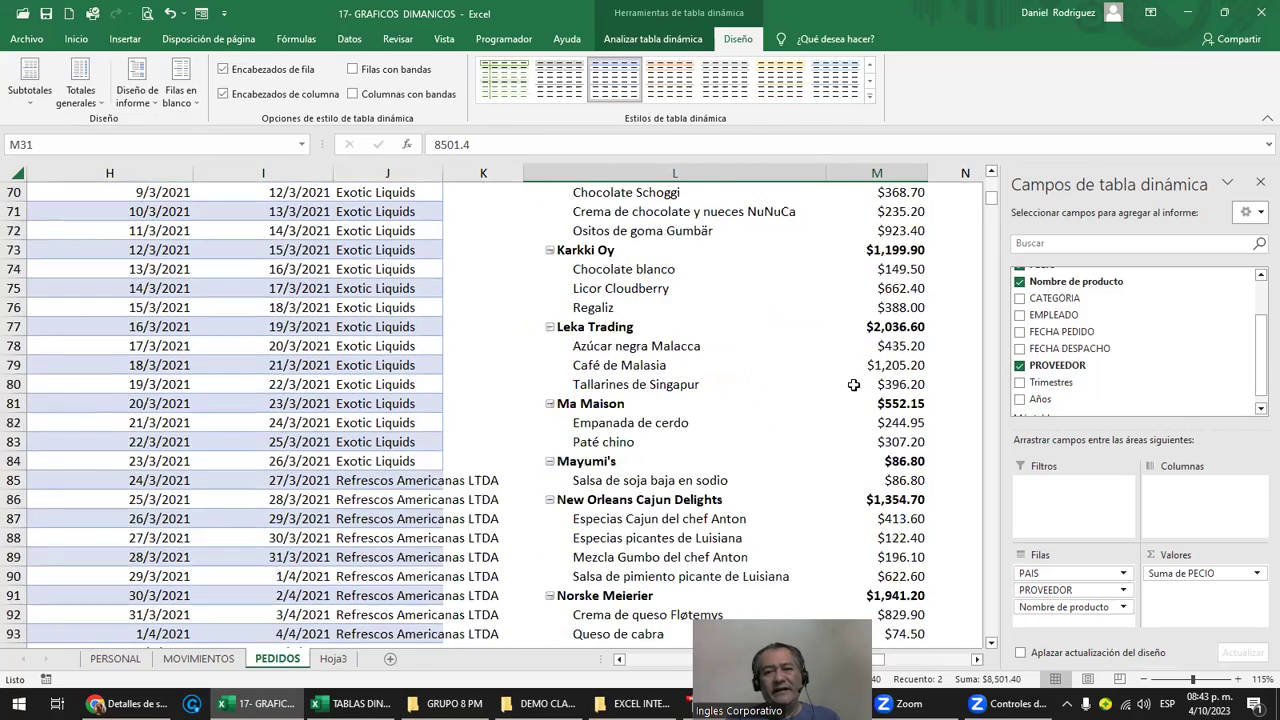
pyautogui.scroll(-10, 855, 386)
pyautogui.scroll(-10, 850, 390)
pyautogui.scroll(-4, 848, 393)
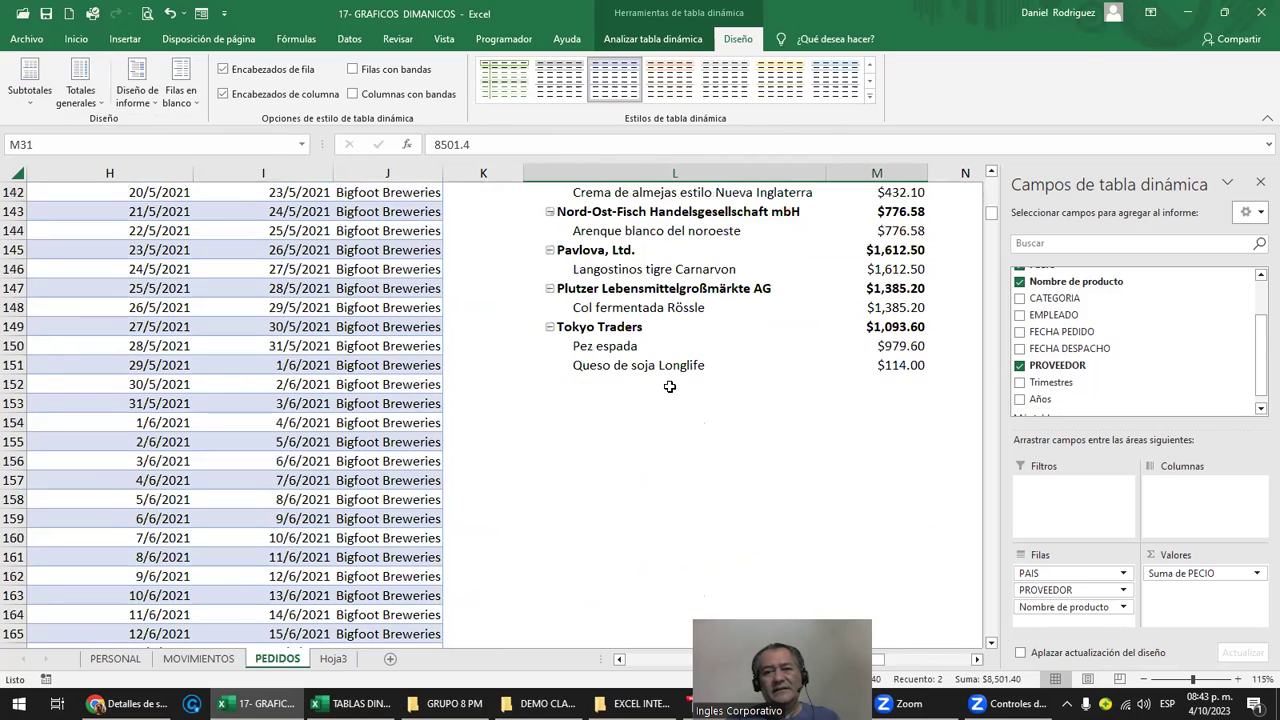
pyautogui.click(669, 386)
pyautogui.click(690, 270)
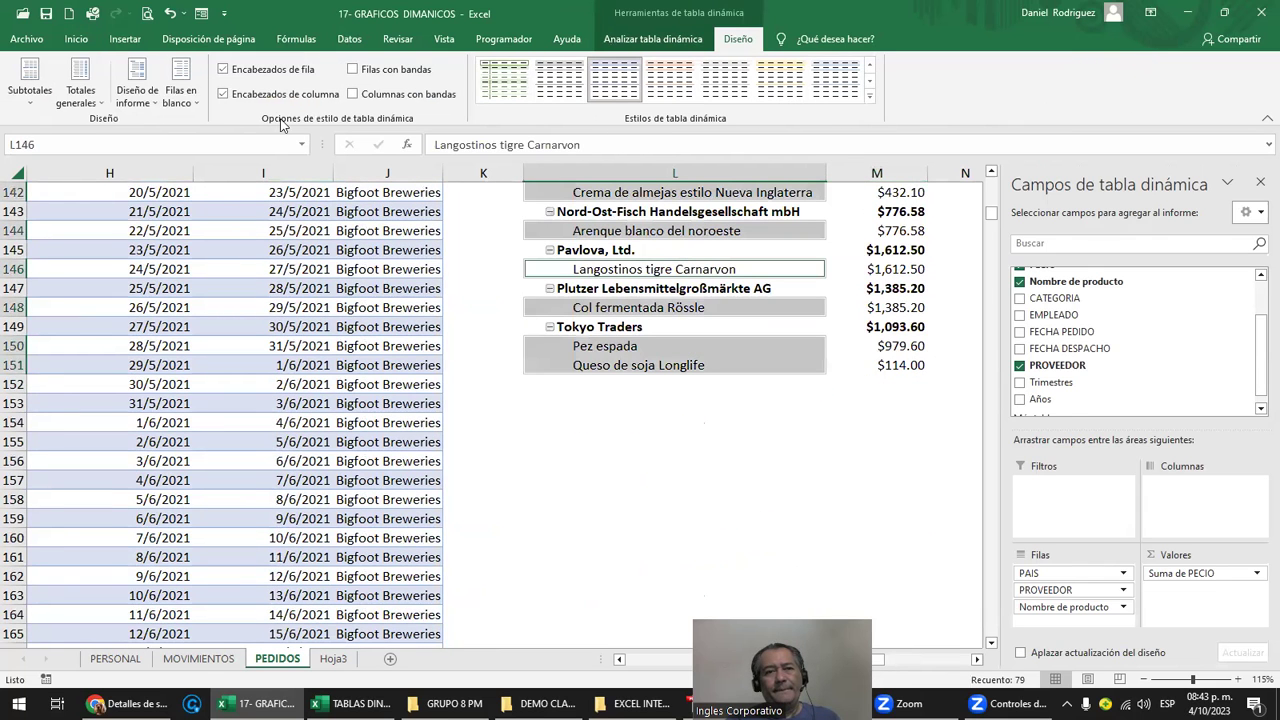
# Cycle the grand total options, ending with grand totals shown for columns only
pyautogui.click(80, 85)
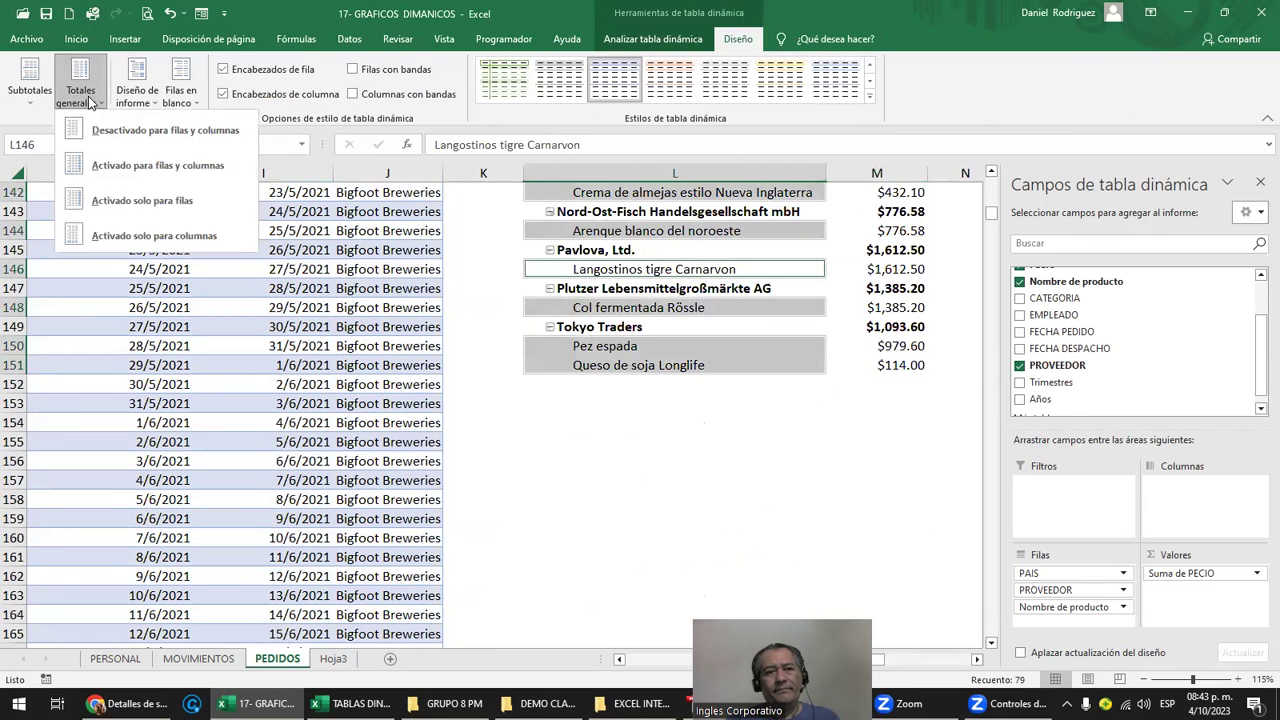
pyautogui.click(147, 166)
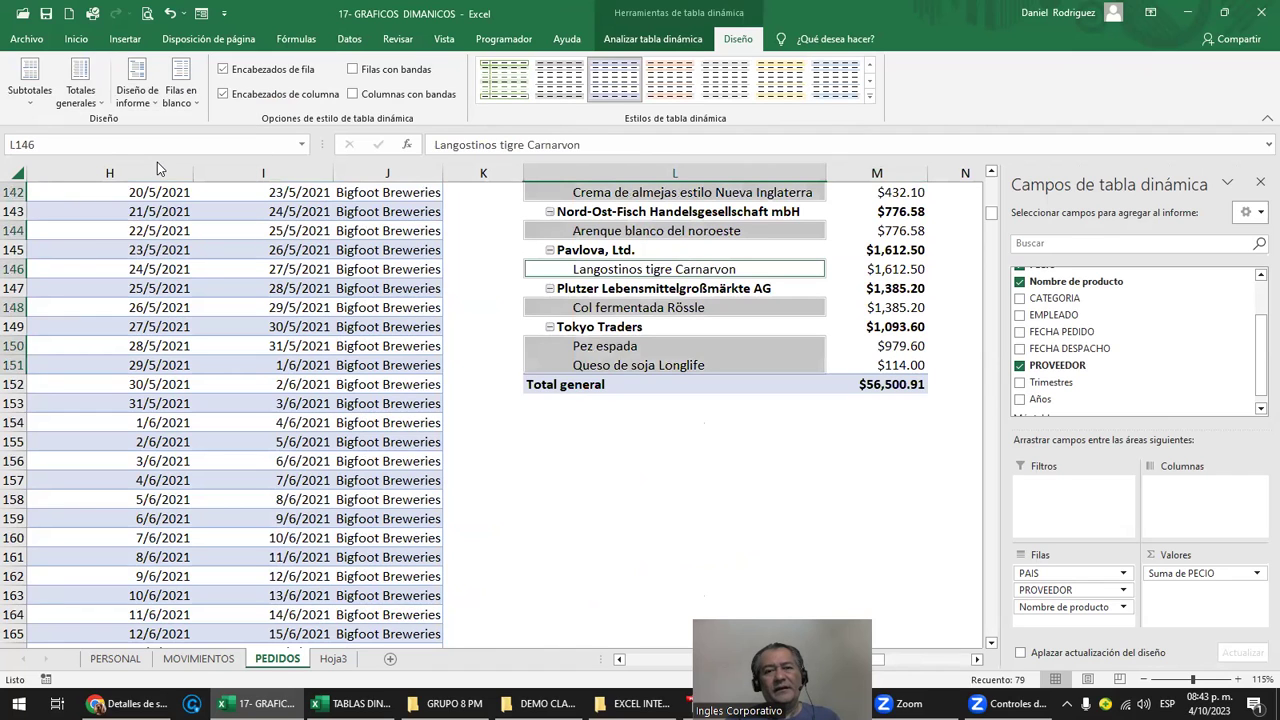
pyautogui.click(98, 100)
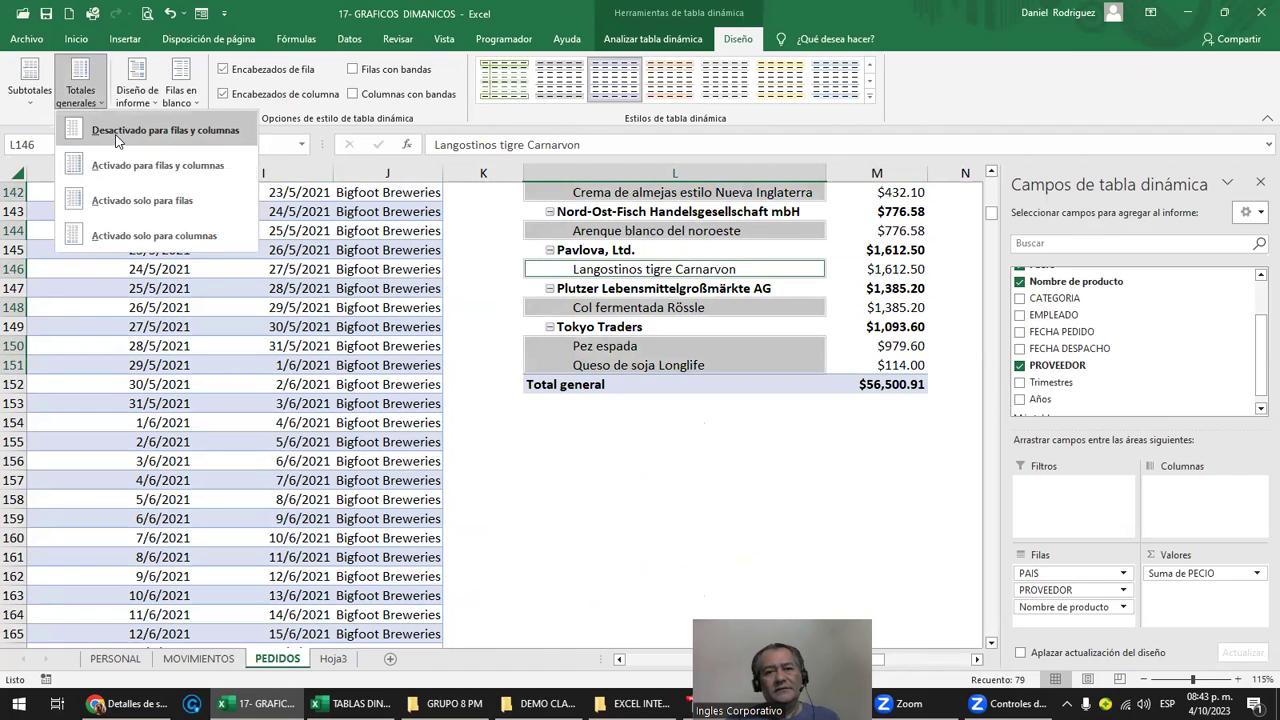
pyautogui.click(120, 130)
pyautogui.click(97, 92)
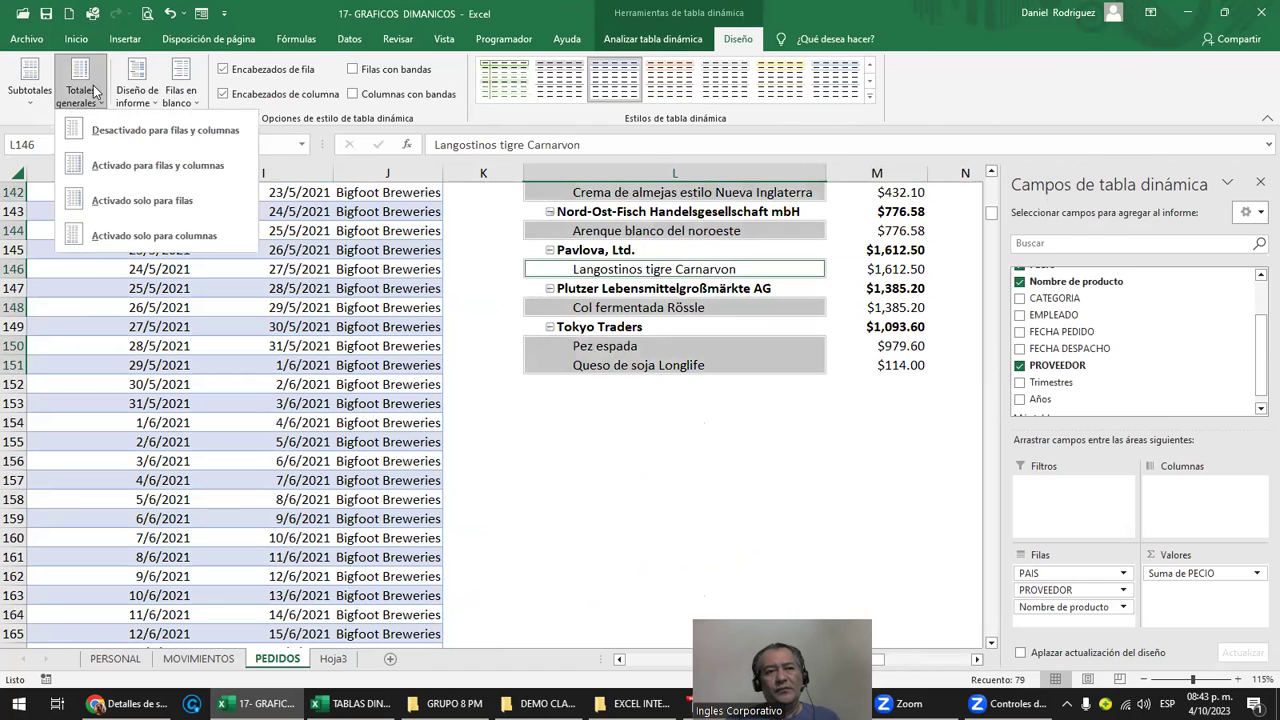
pyautogui.click(157, 205)
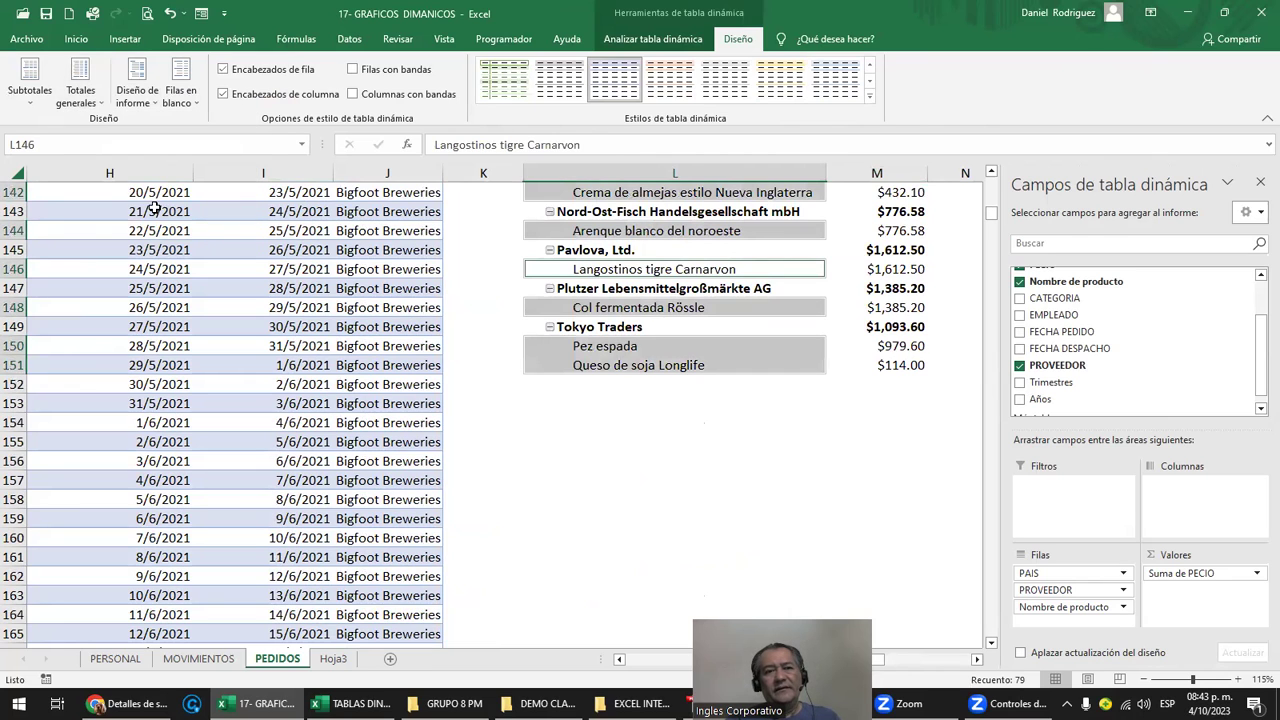
pyautogui.click(80, 85)
pyautogui.click(168, 233)
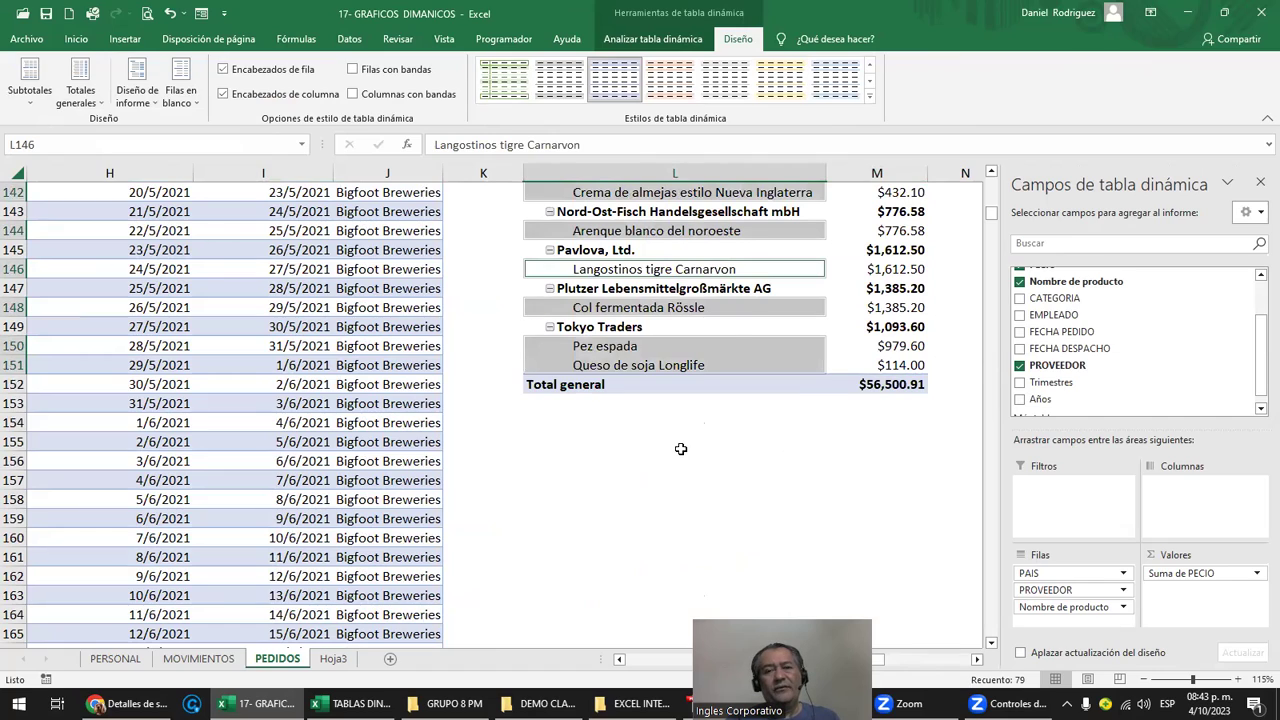
pyautogui.scroll(7, 680, 449)
pyautogui.scroll(3, 680, 449)
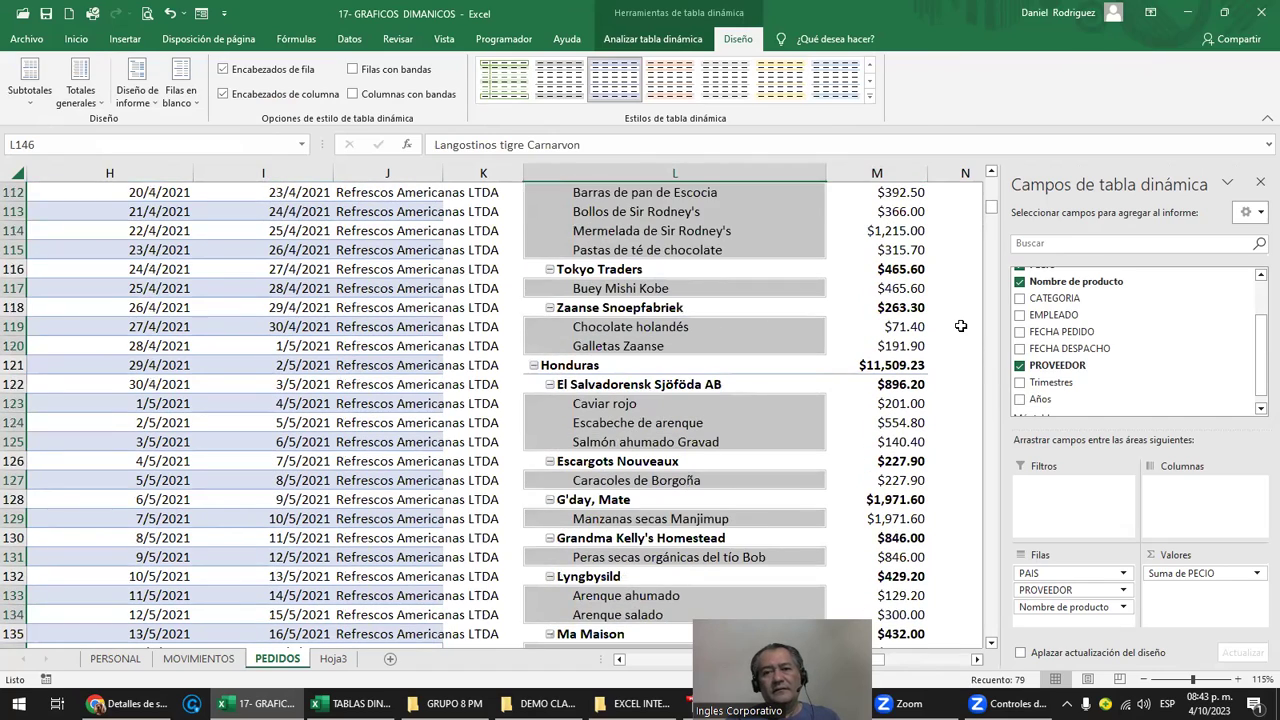
pyautogui.click(960, 326)
pyautogui.keyDown('ctrl'); pyautogui.scroll(-1, 960, 326); pyautogui.keyUp('ctrl')
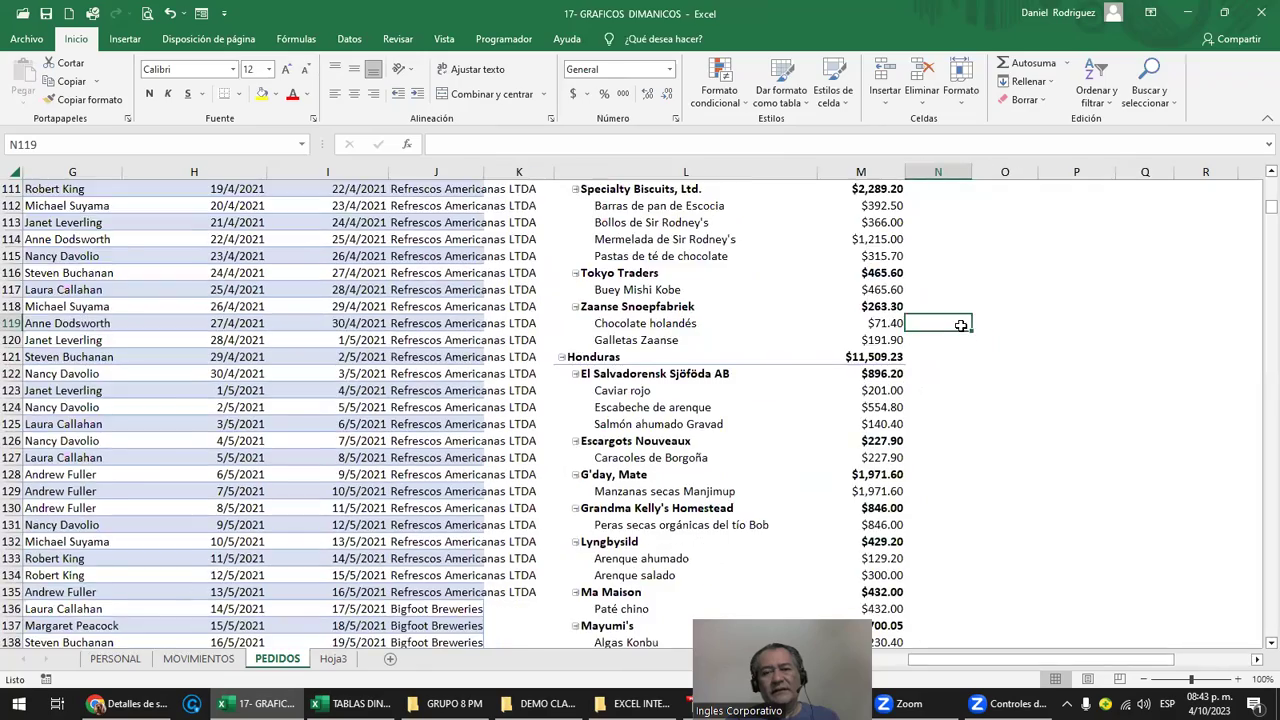
pyautogui.scroll(5, 960, 326)
pyautogui.scroll(4, 960, 326)
pyautogui.scroll(6, 960, 326)
pyautogui.scroll(3, 960, 326)
pyautogui.scroll(4, 960, 326)
pyautogui.scroll(4, 960, 326)
pyautogui.scroll(7, 955, 328)
pyautogui.scroll(-2, 944, 330)
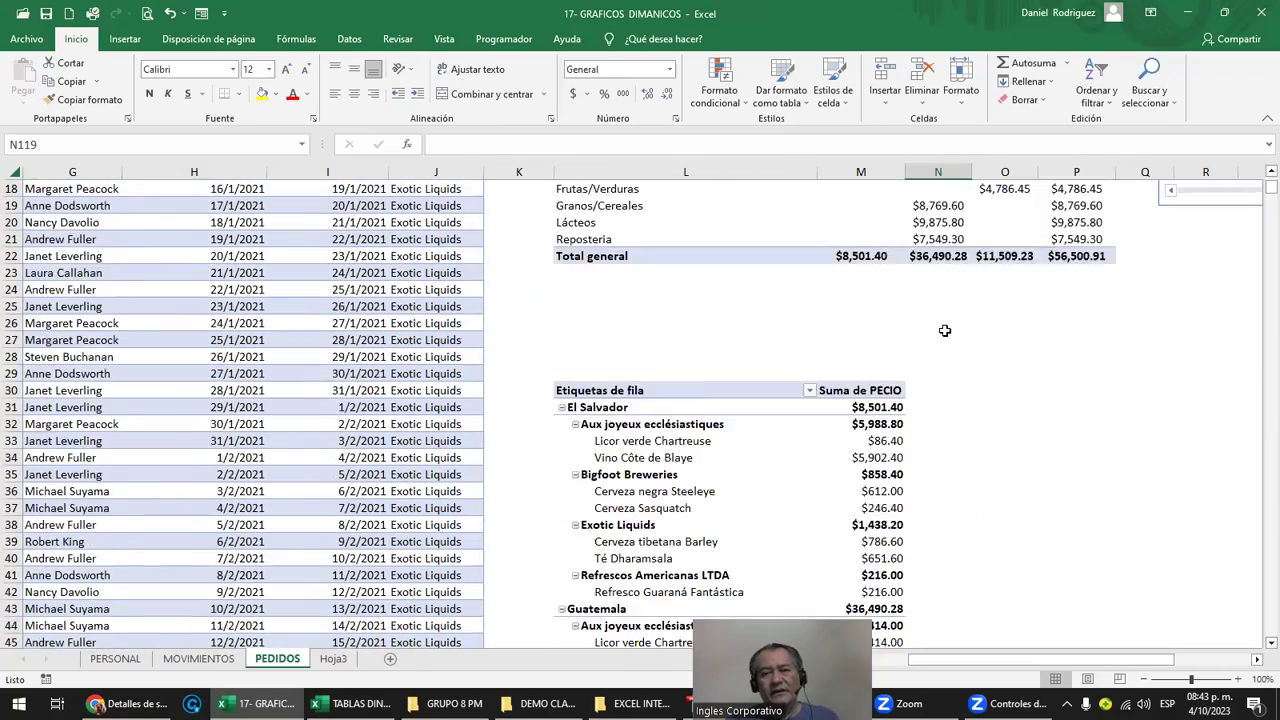
pyautogui.scroll(-2, 944, 330)
pyautogui.click(731, 289)
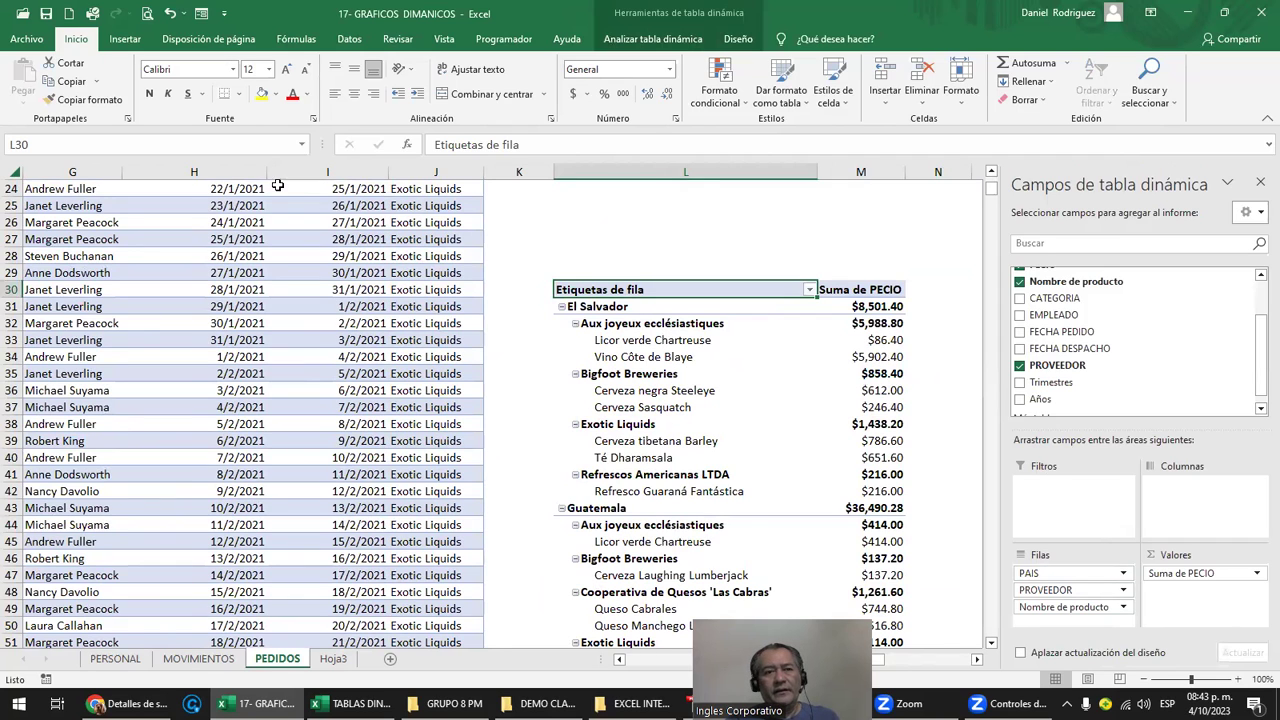
pyautogui.click(741, 42)
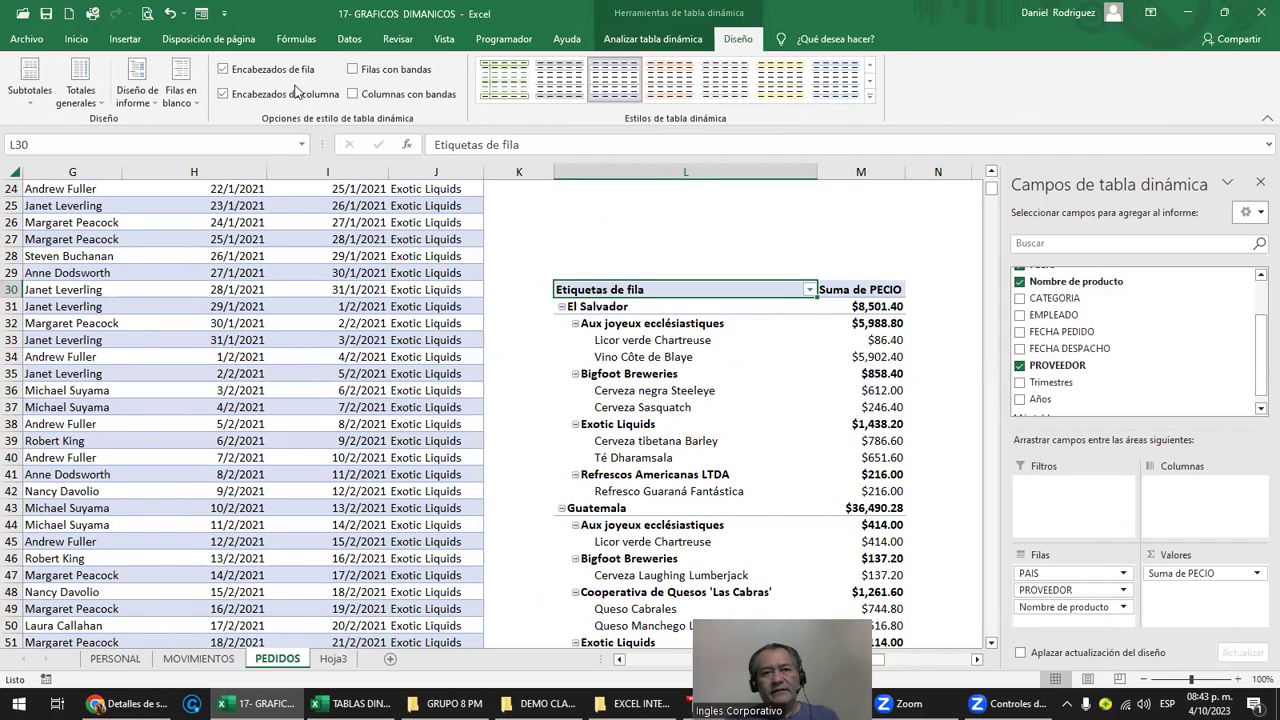
# Change the L30 pivot from compact to outline layout, then collapse and re-expand Aux joyeux ecclésiastiques
pyautogui.click(148, 98)
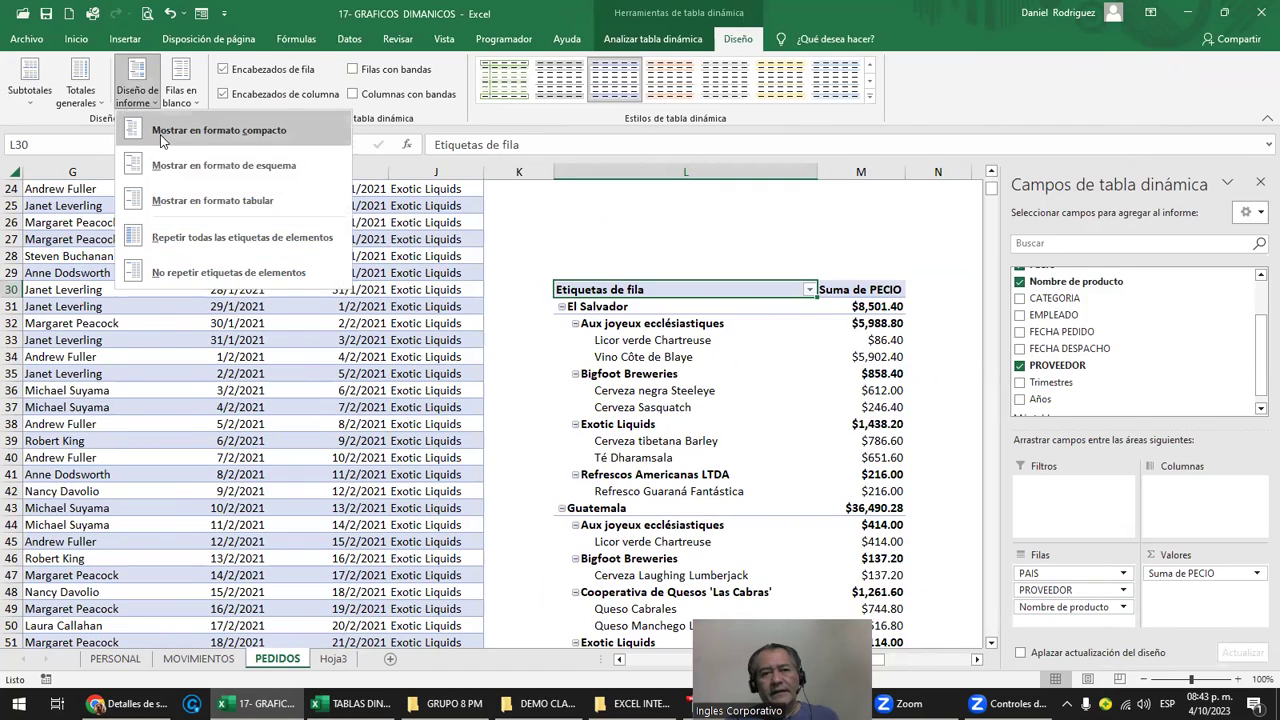
pyautogui.click(165, 140)
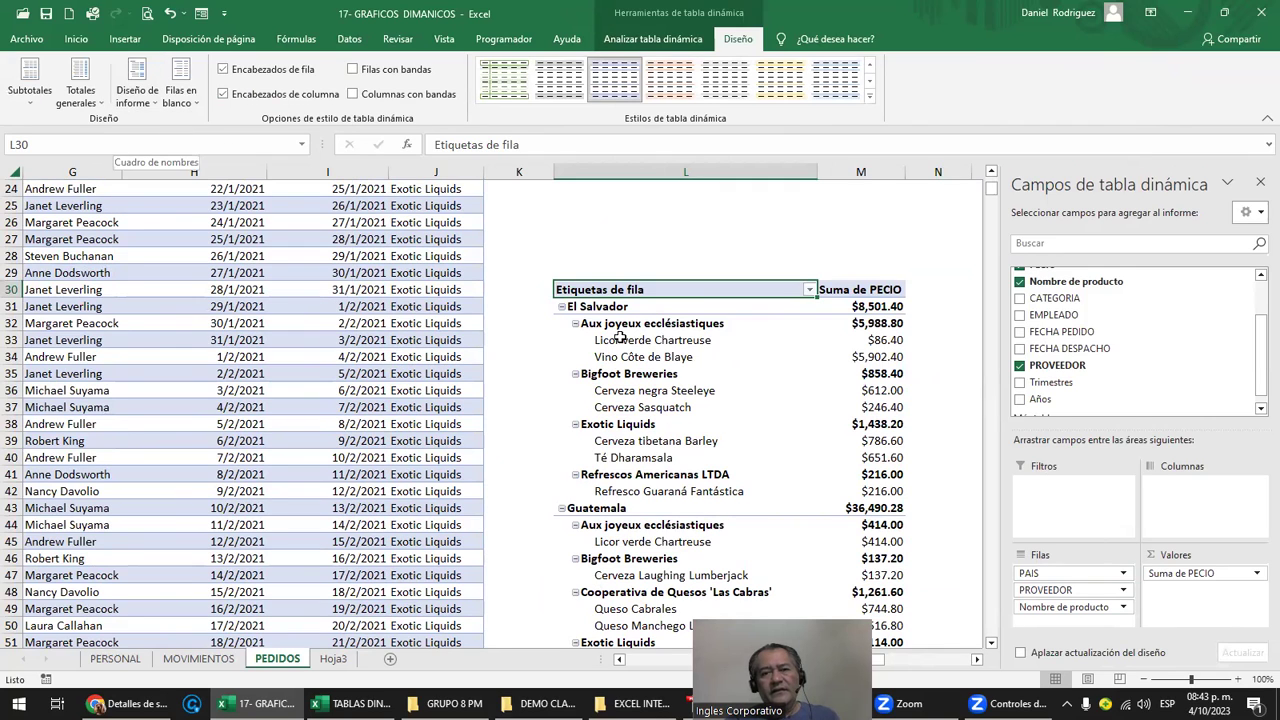
pyautogui.click(137, 88)
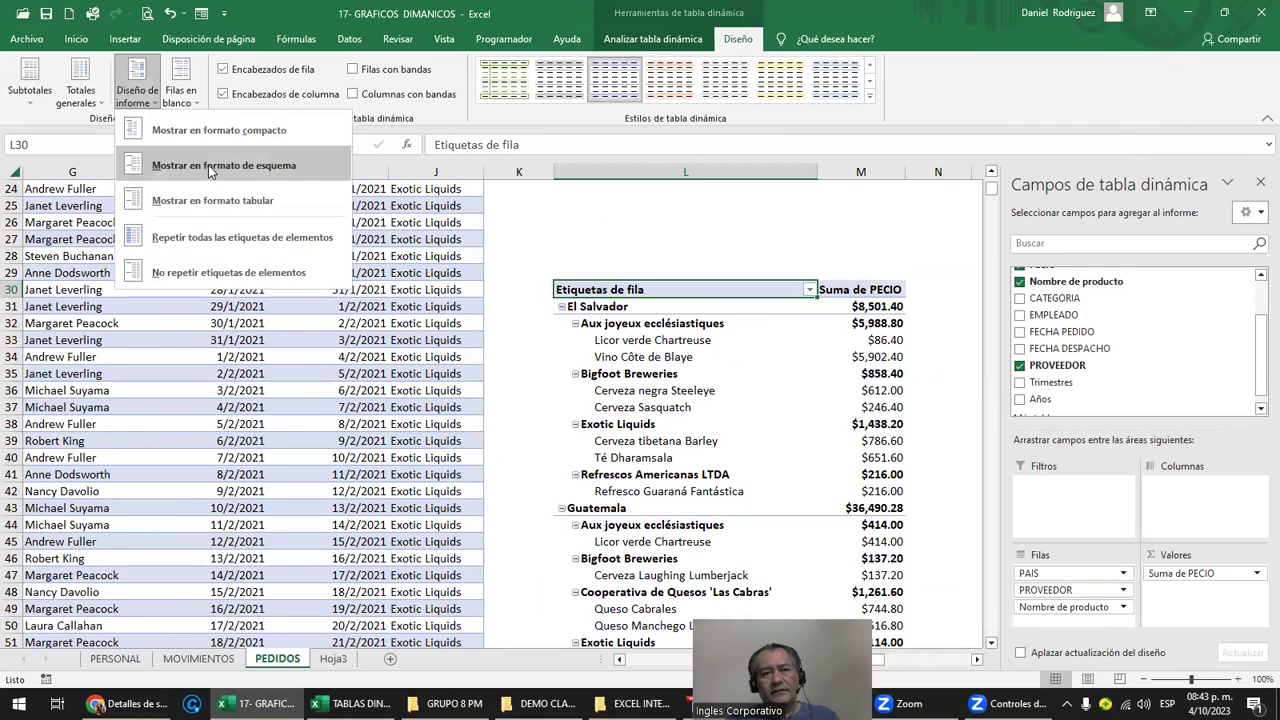
pyautogui.click(207, 165)
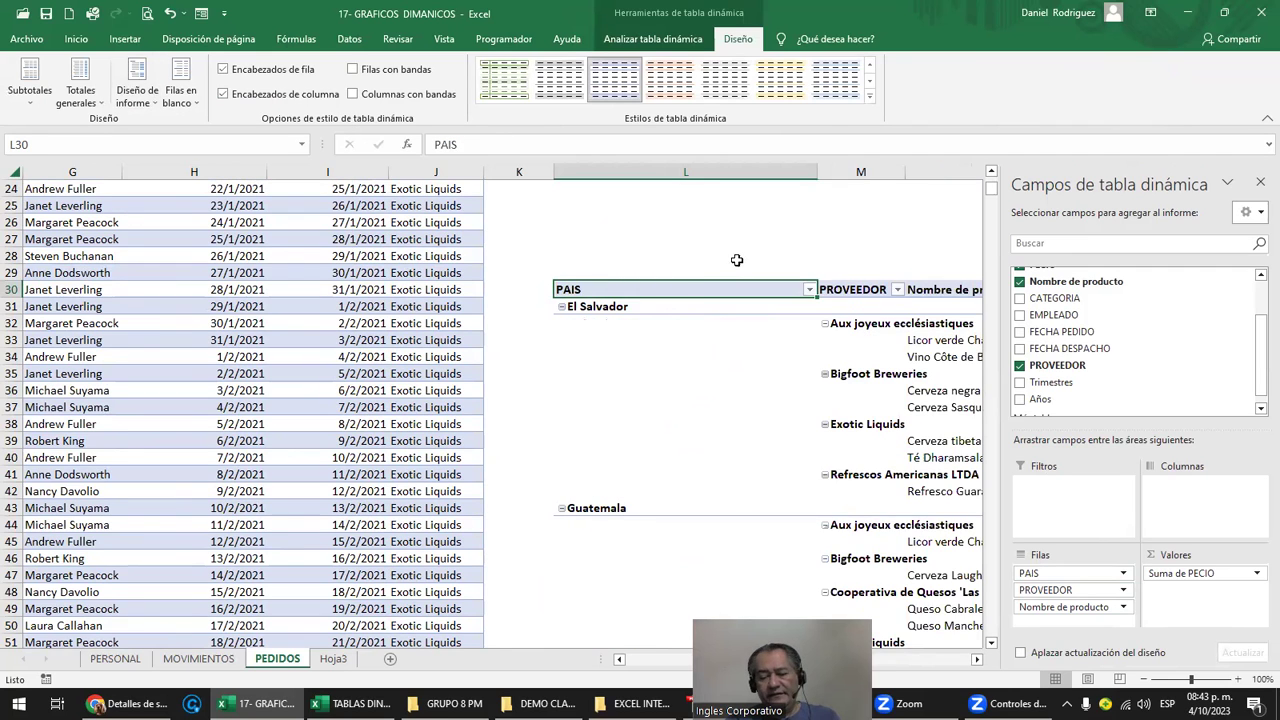
pyautogui.press('Right')
pyautogui.press('Right')
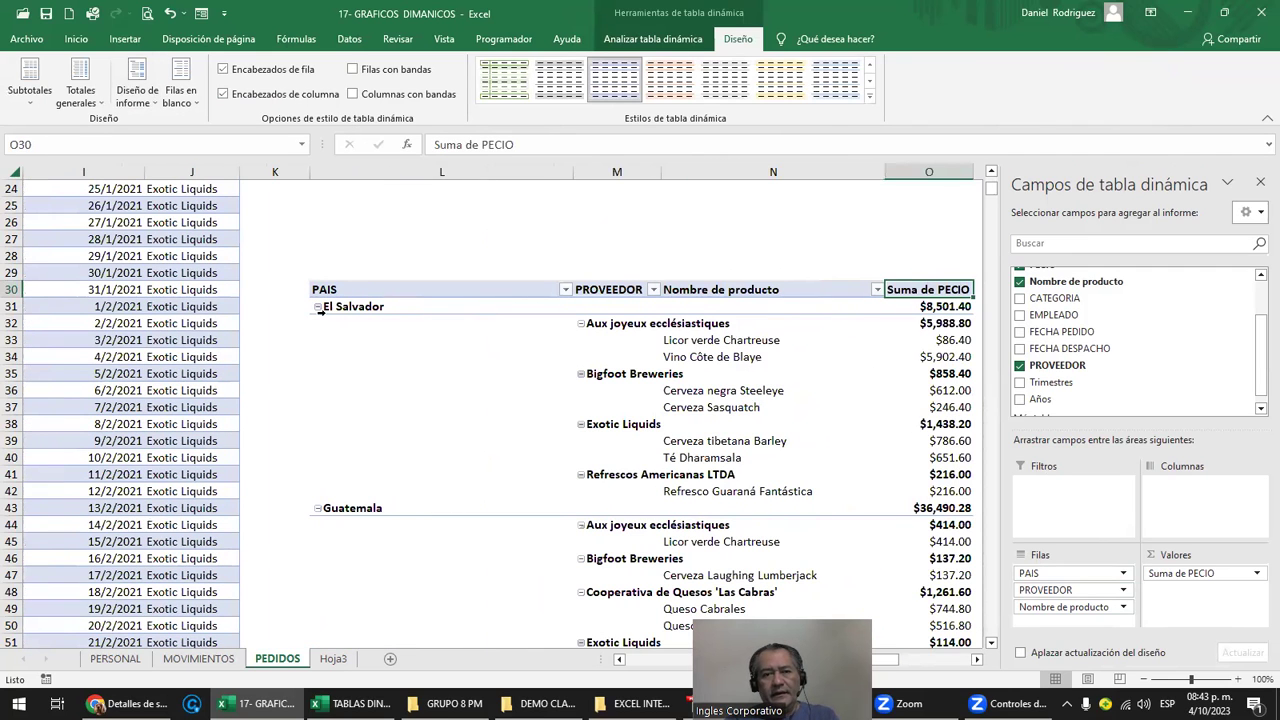
pyautogui.press('Right')
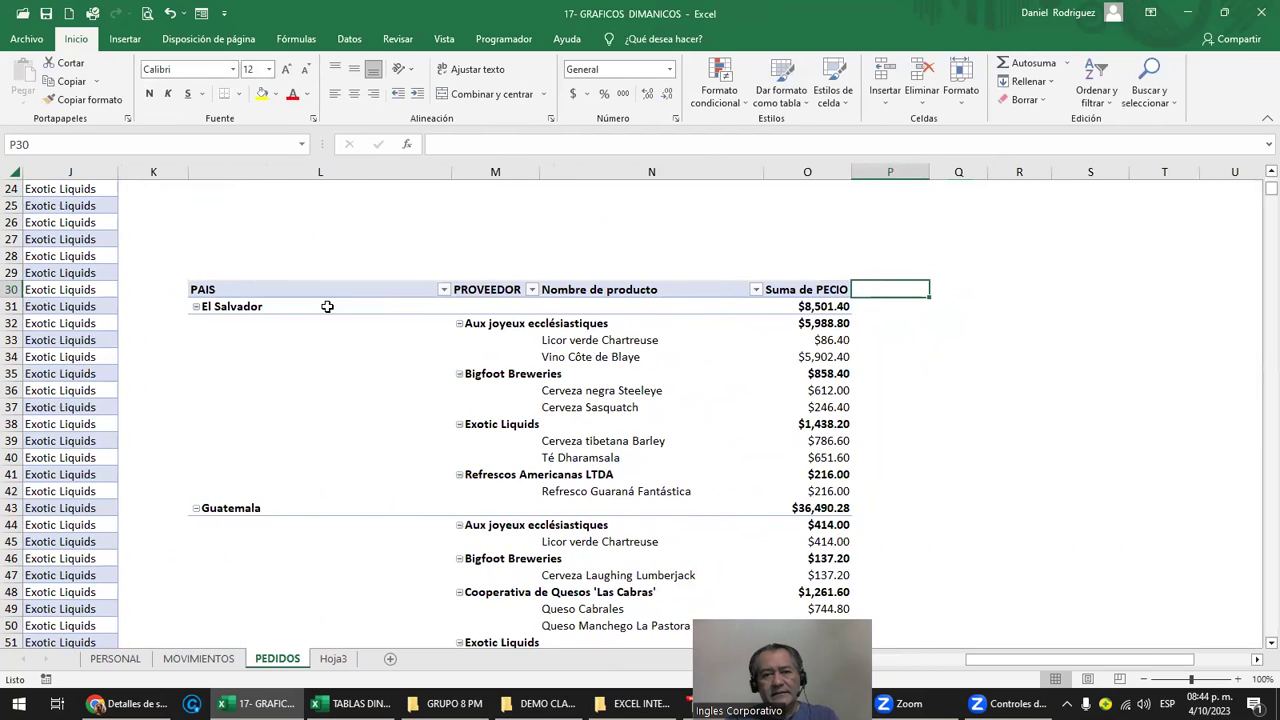
pyautogui.click(459, 324)
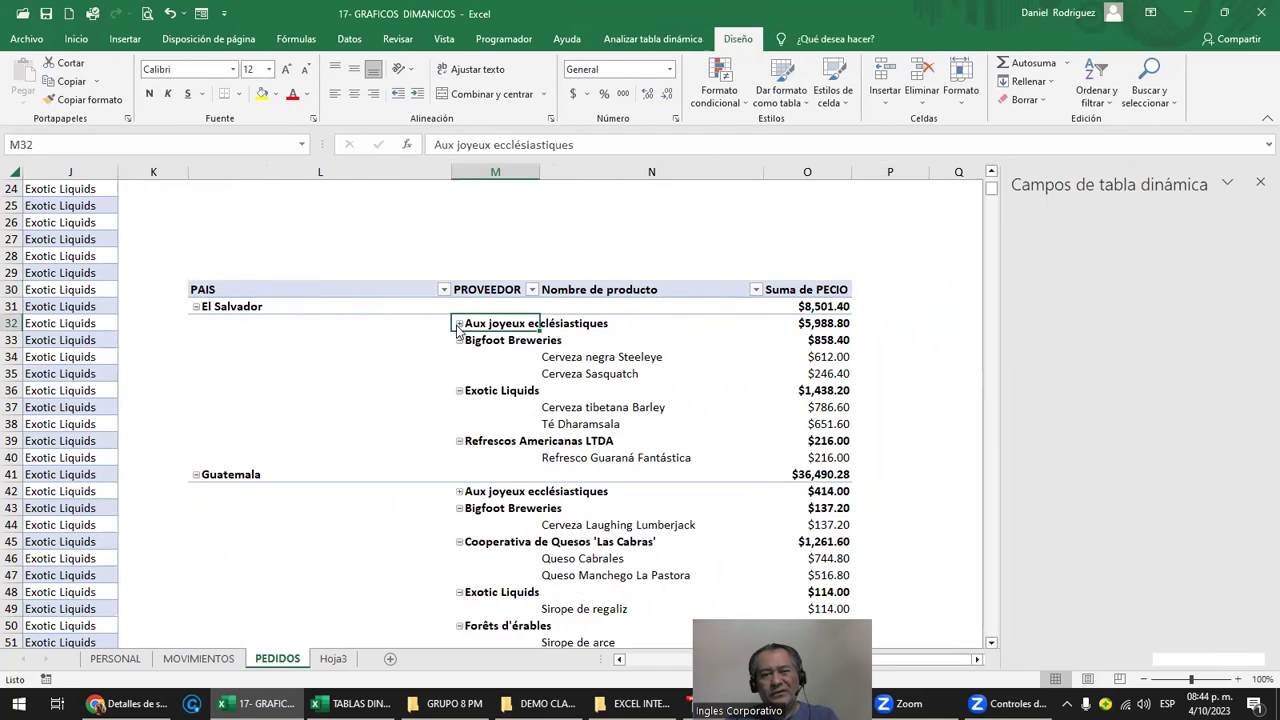
pyautogui.click(459, 324)
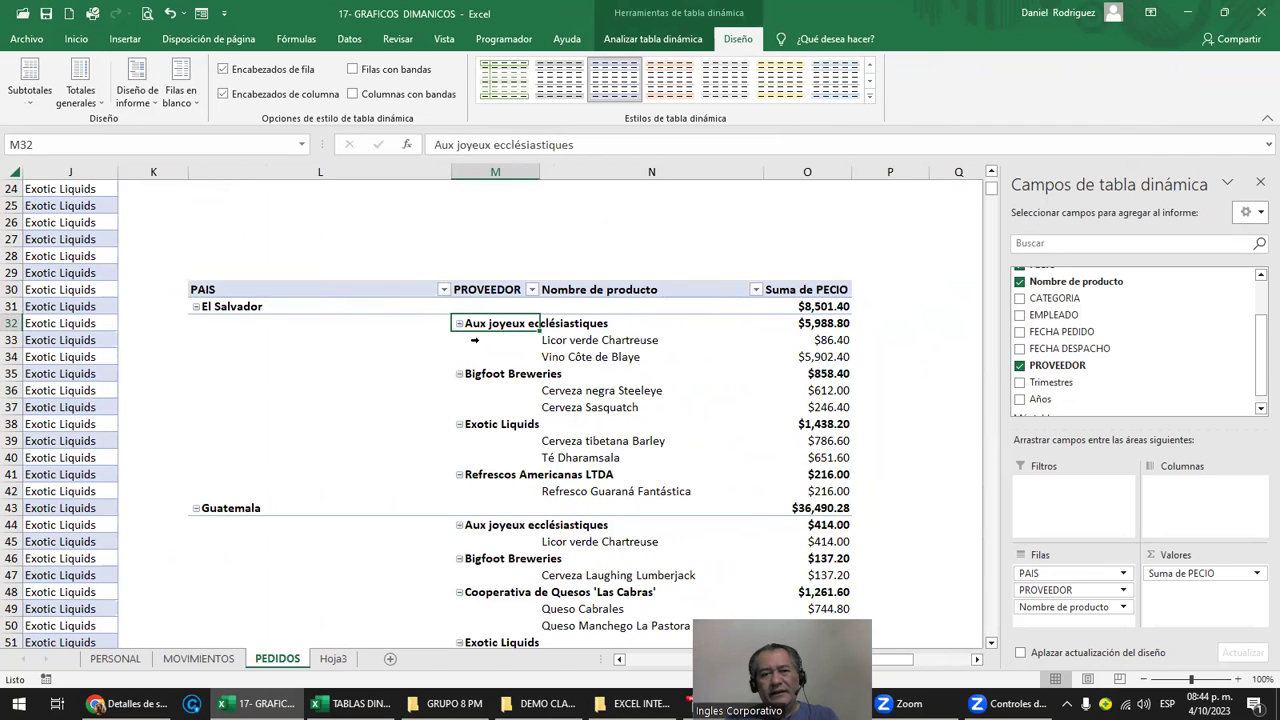
# Show the pivot in tabular layout and widen column M for full supplier names
pyautogui.click(137, 92)
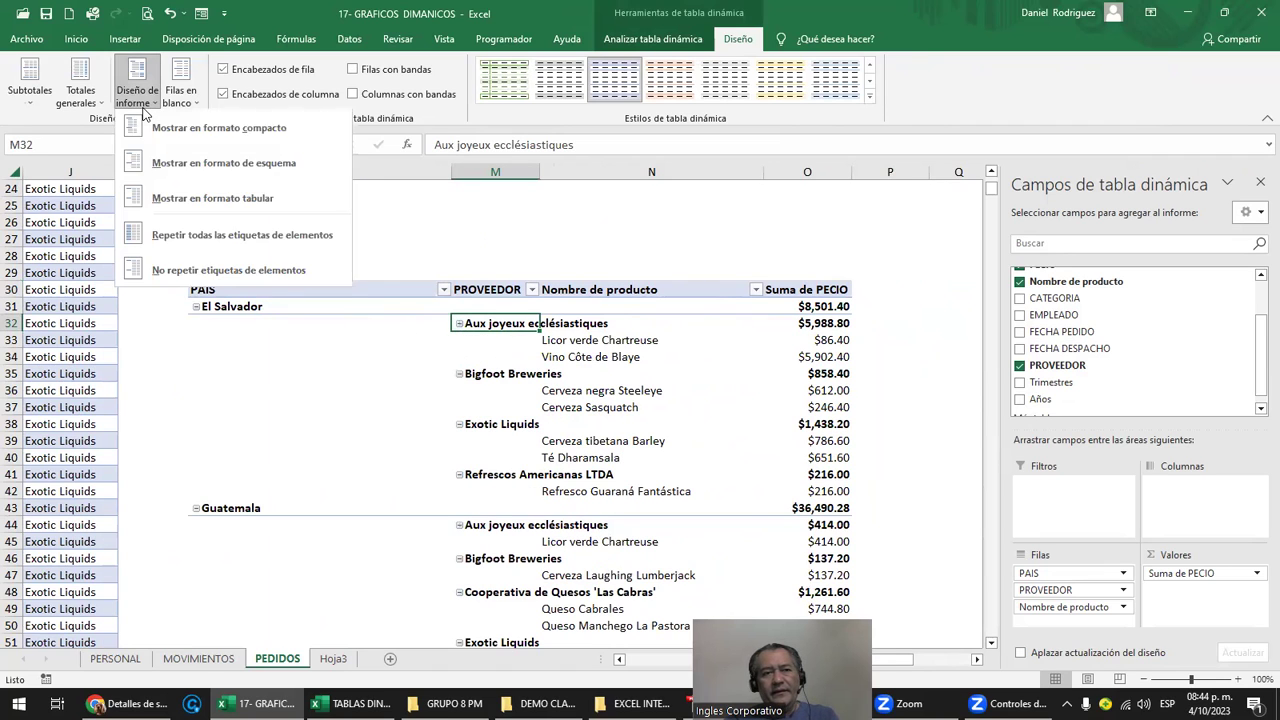
pyautogui.click(228, 201)
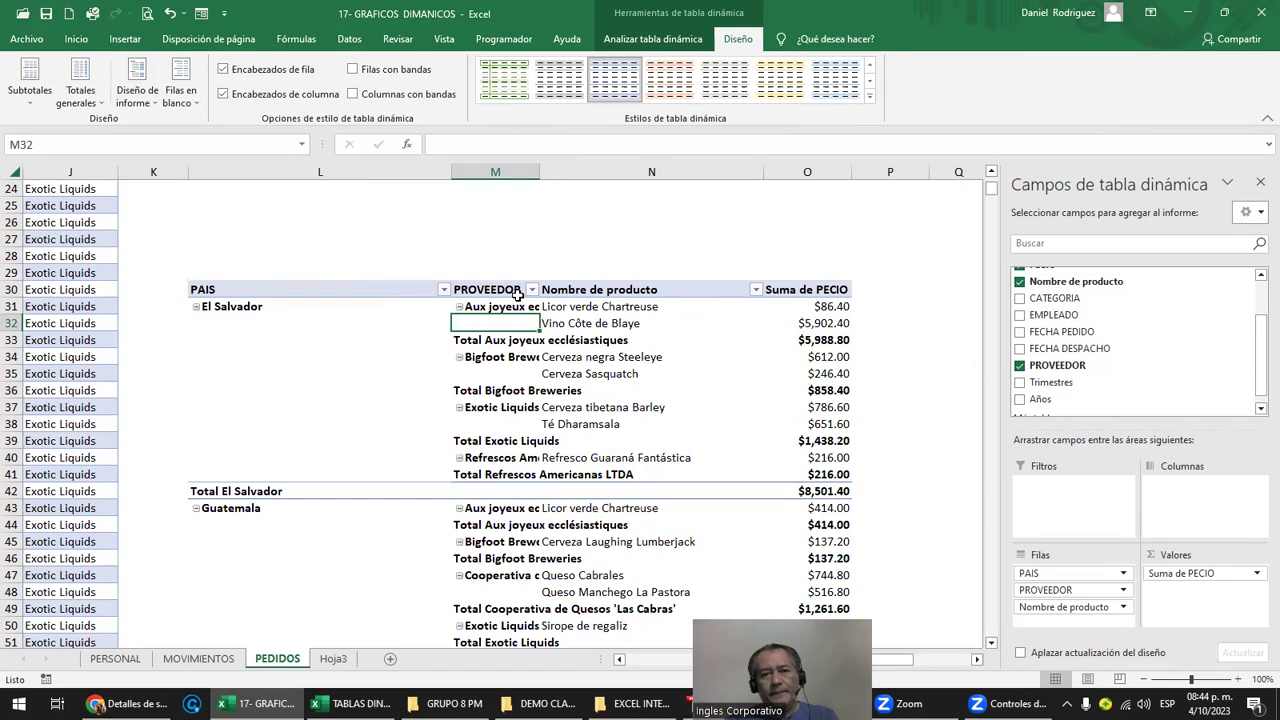
pyautogui.moveTo(539, 173); pyautogui.dragTo(646, 171)
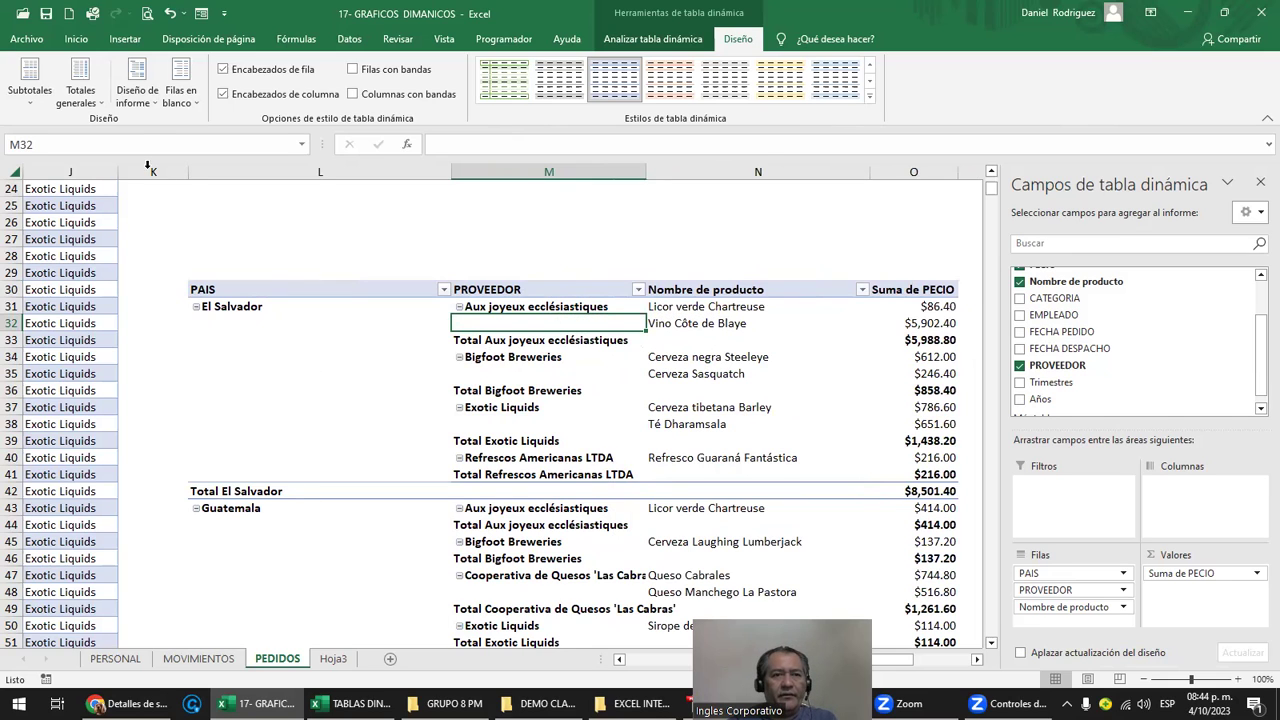
# Try repeating all item labels, then set the pivot to not repeat item labels
pyautogui.click(137, 88)
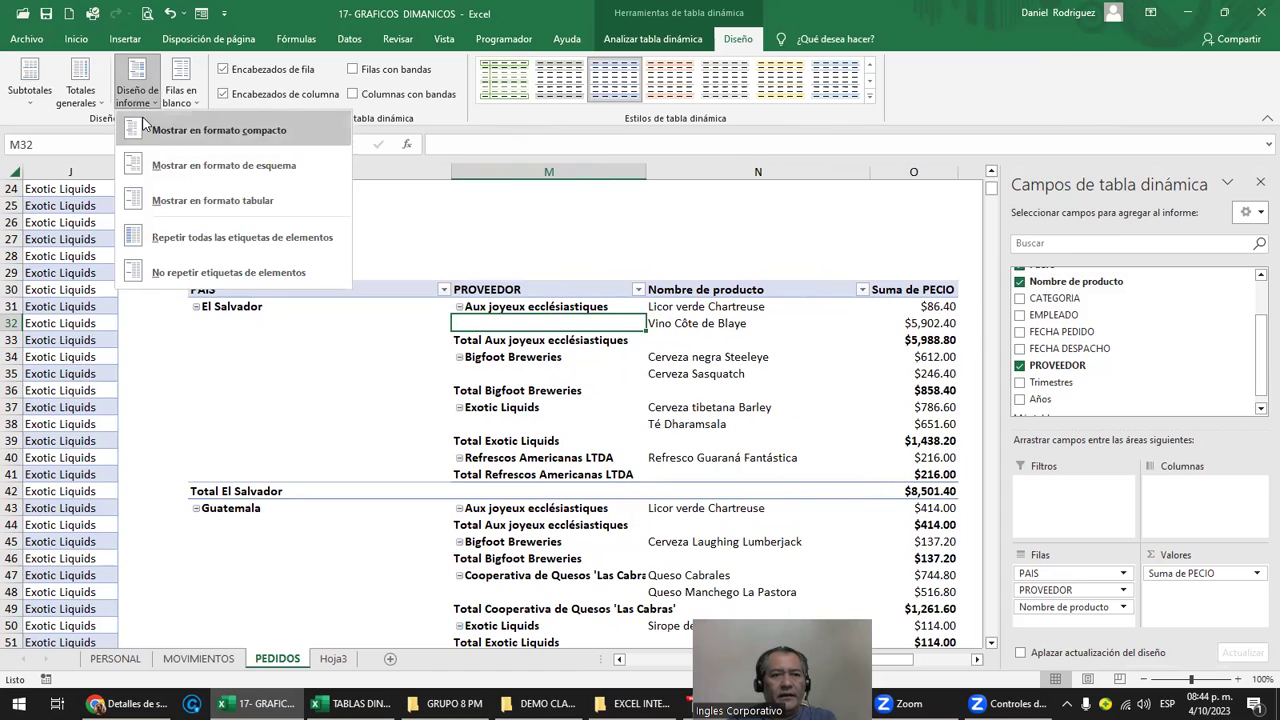
pyautogui.click(212, 240)
pyautogui.moveTo(234, 325); pyautogui.dragTo(250, 457)
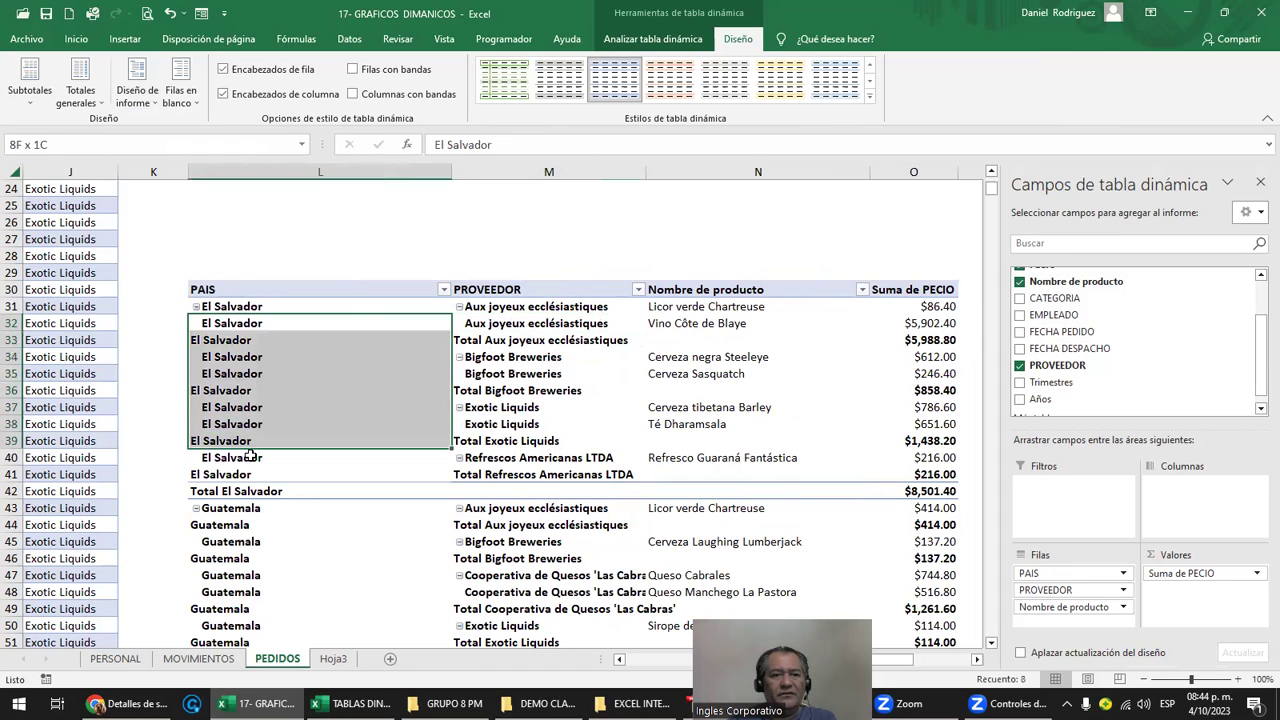
pyautogui.click(152, 104)
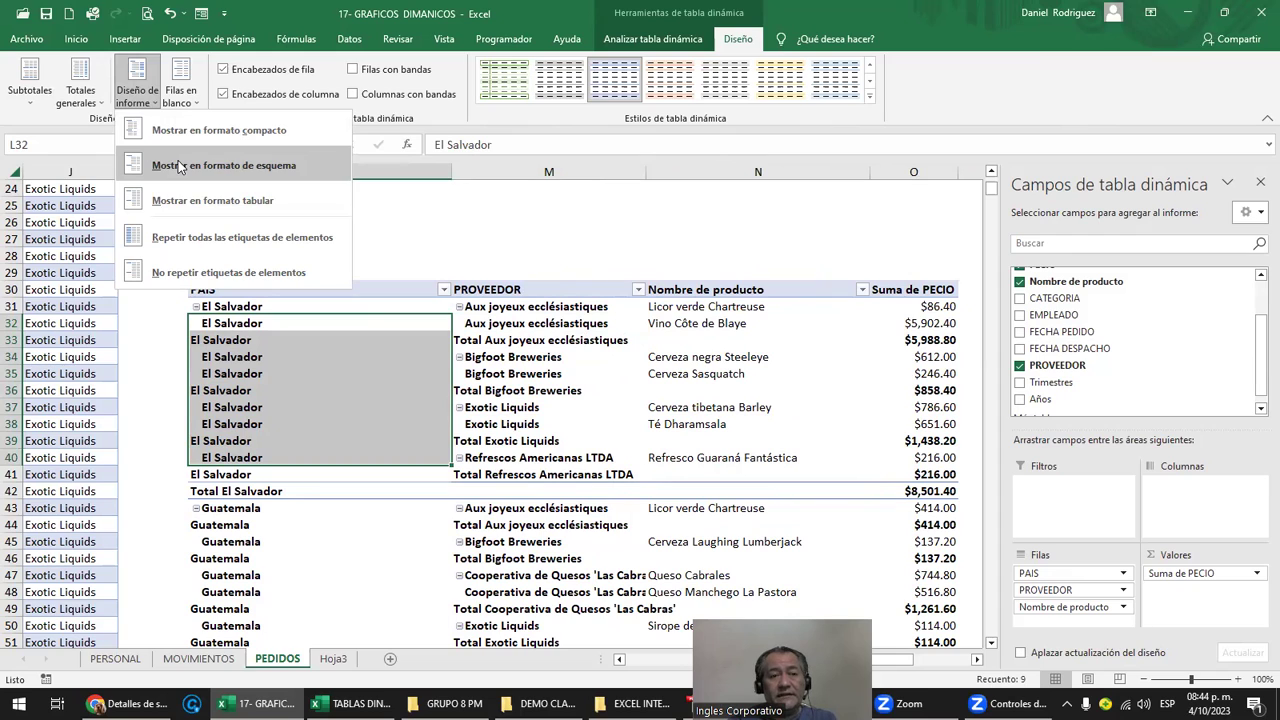
pyautogui.click(205, 238)
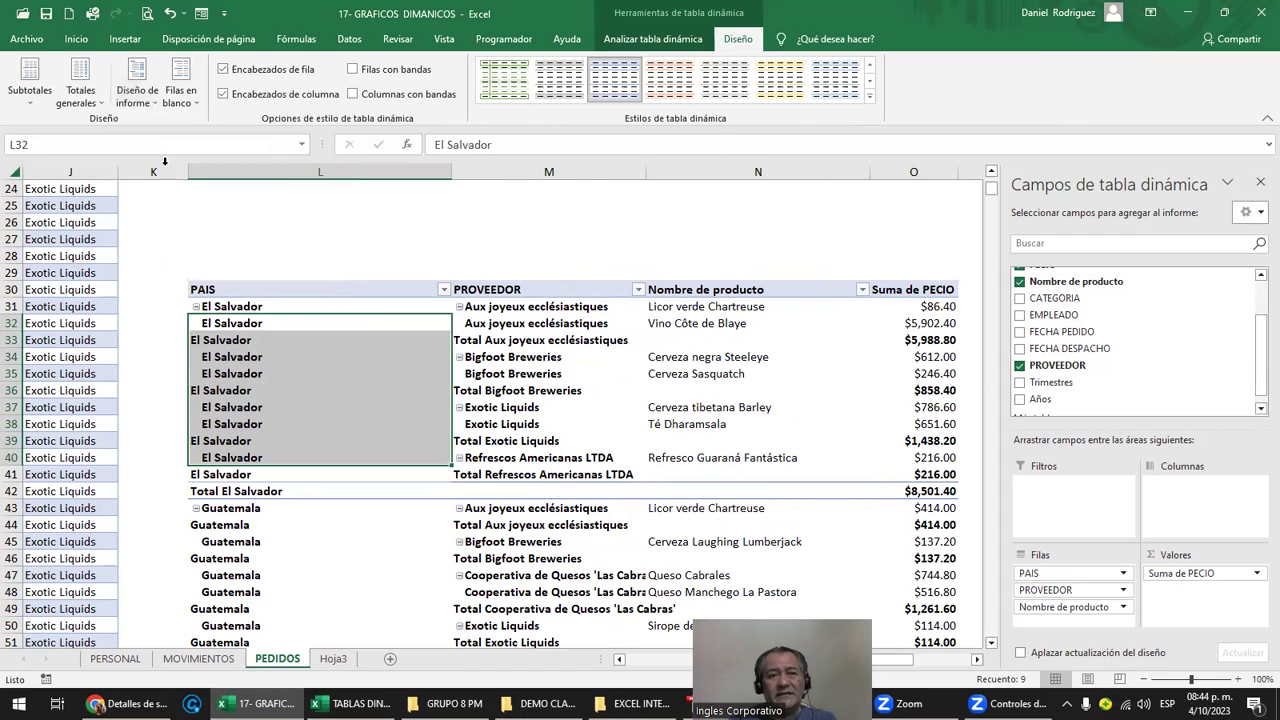
pyautogui.click(142, 100)
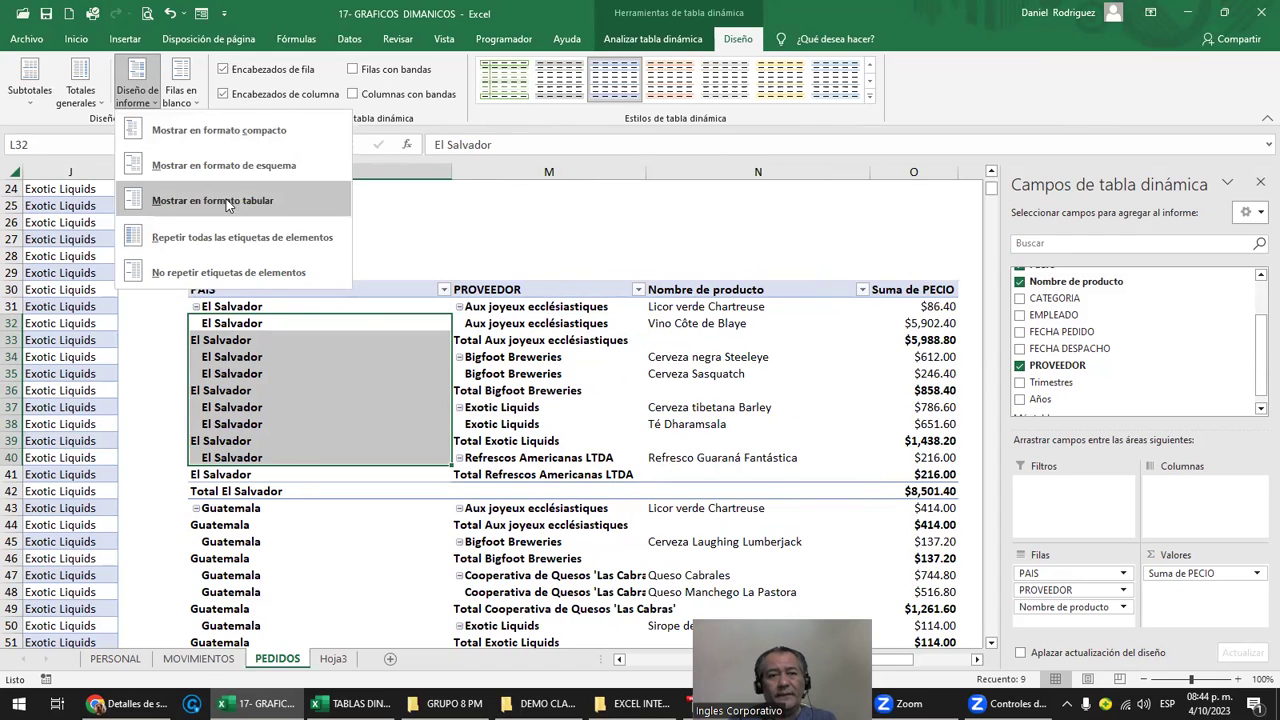
pyautogui.click(212, 272)
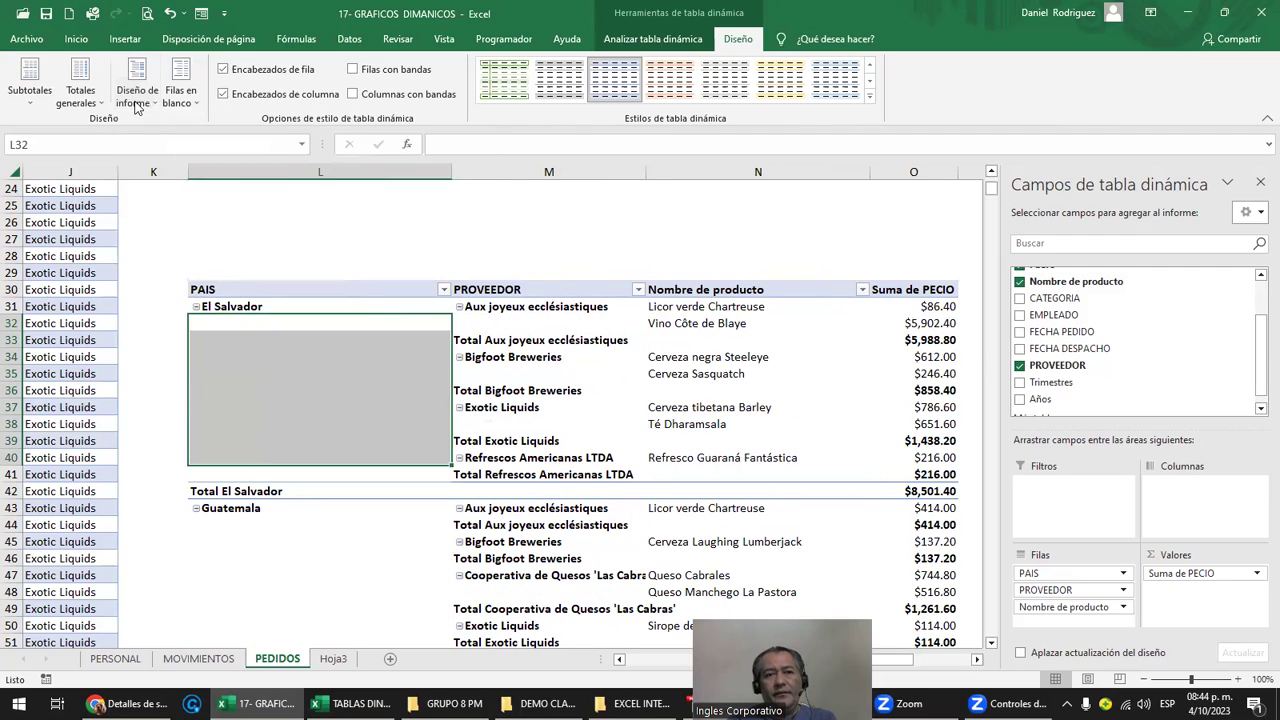
pyautogui.click(181, 97)
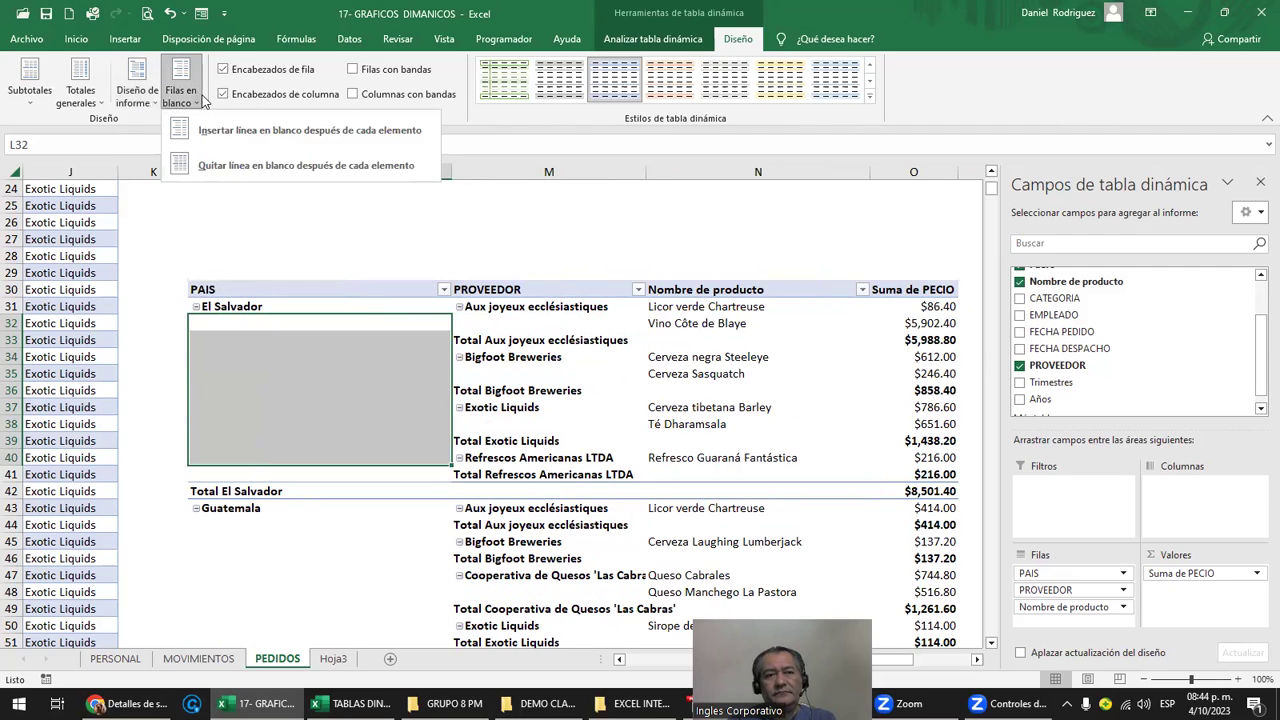
# Insert a blank line after each item and inspect the El Salvador block
pyautogui.click(238, 165)
pyautogui.click(198, 102)
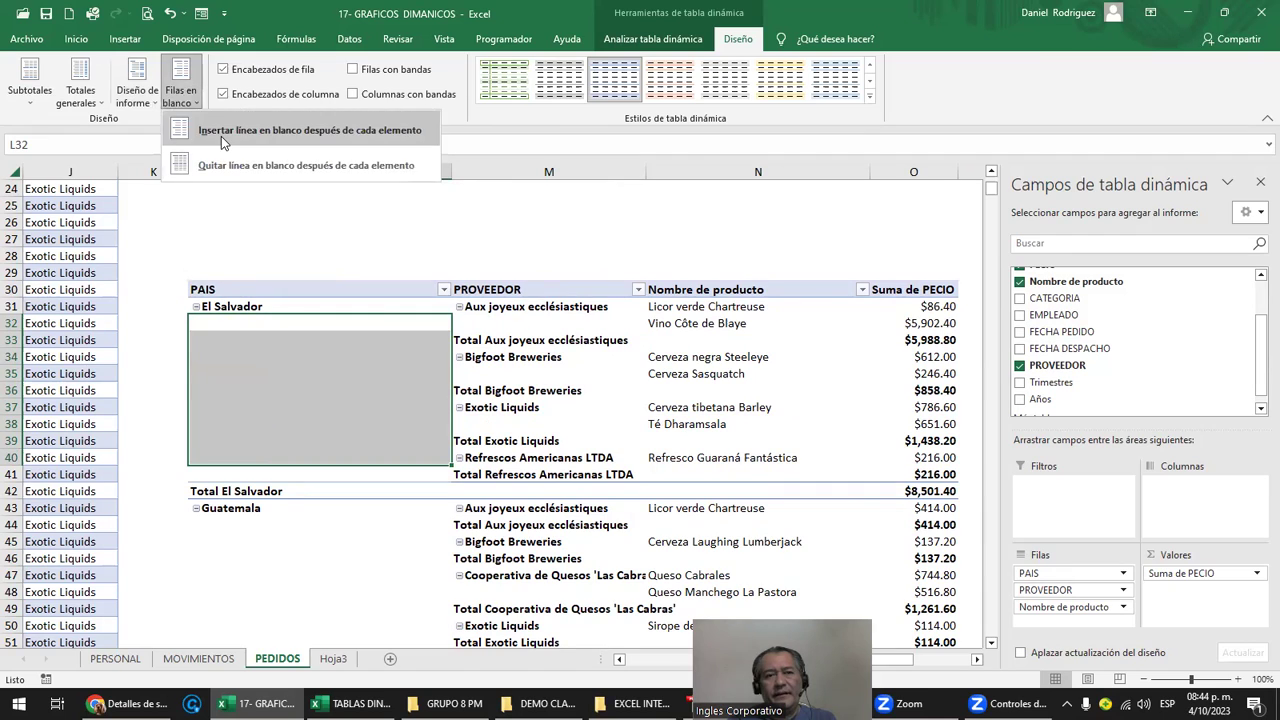
pyautogui.click(221, 136)
pyautogui.click(437, 525)
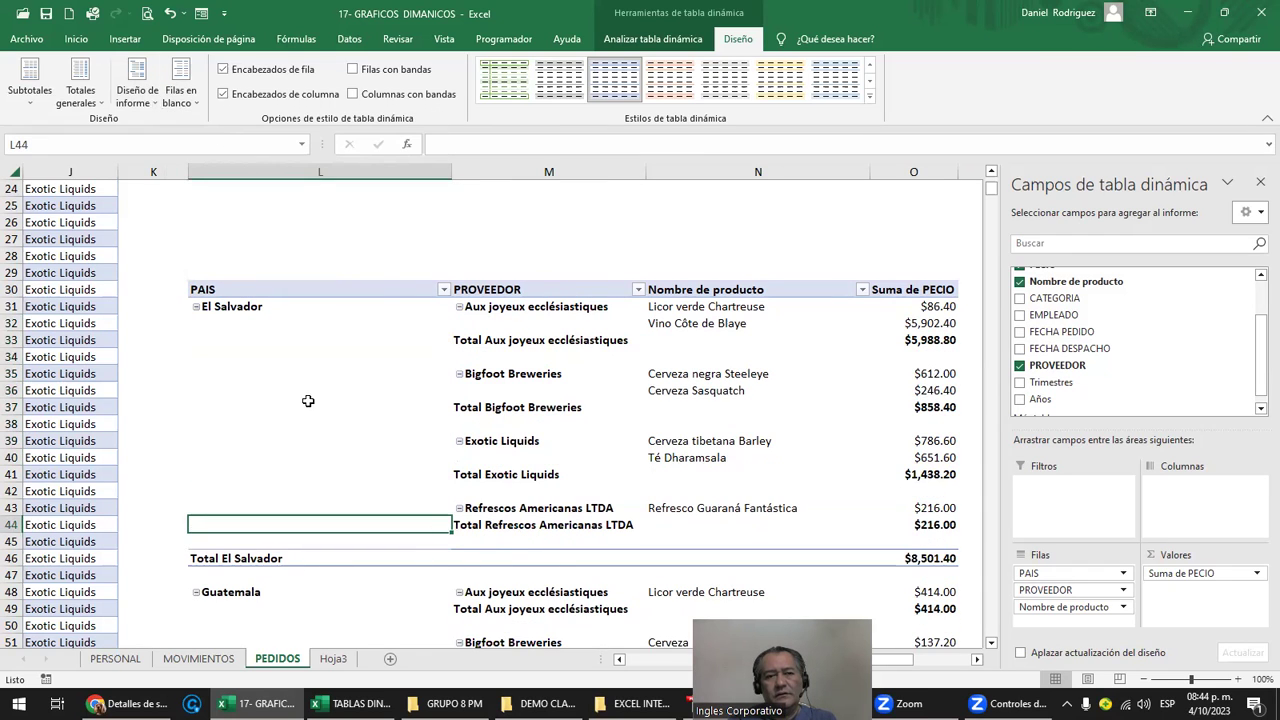
pyautogui.moveTo(266, 308); pyautogui.dragTo(924, 518)
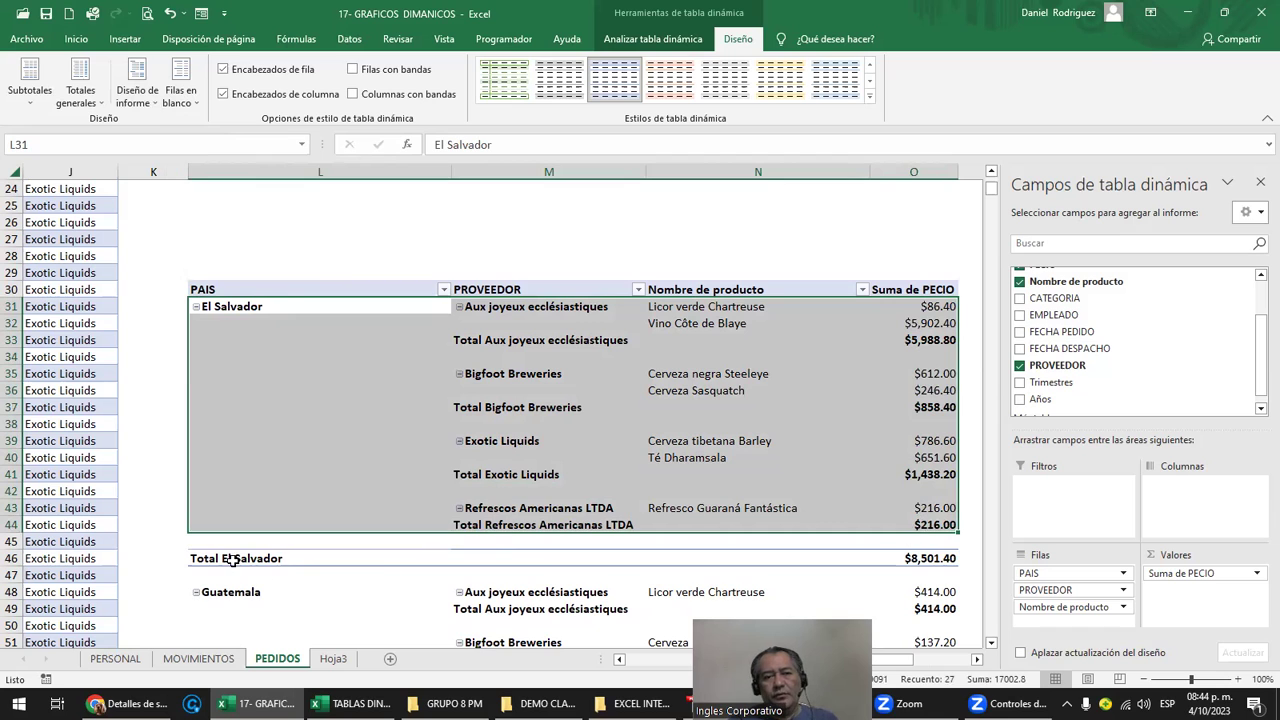
pyautogui.scroll(-1, 270, 550)
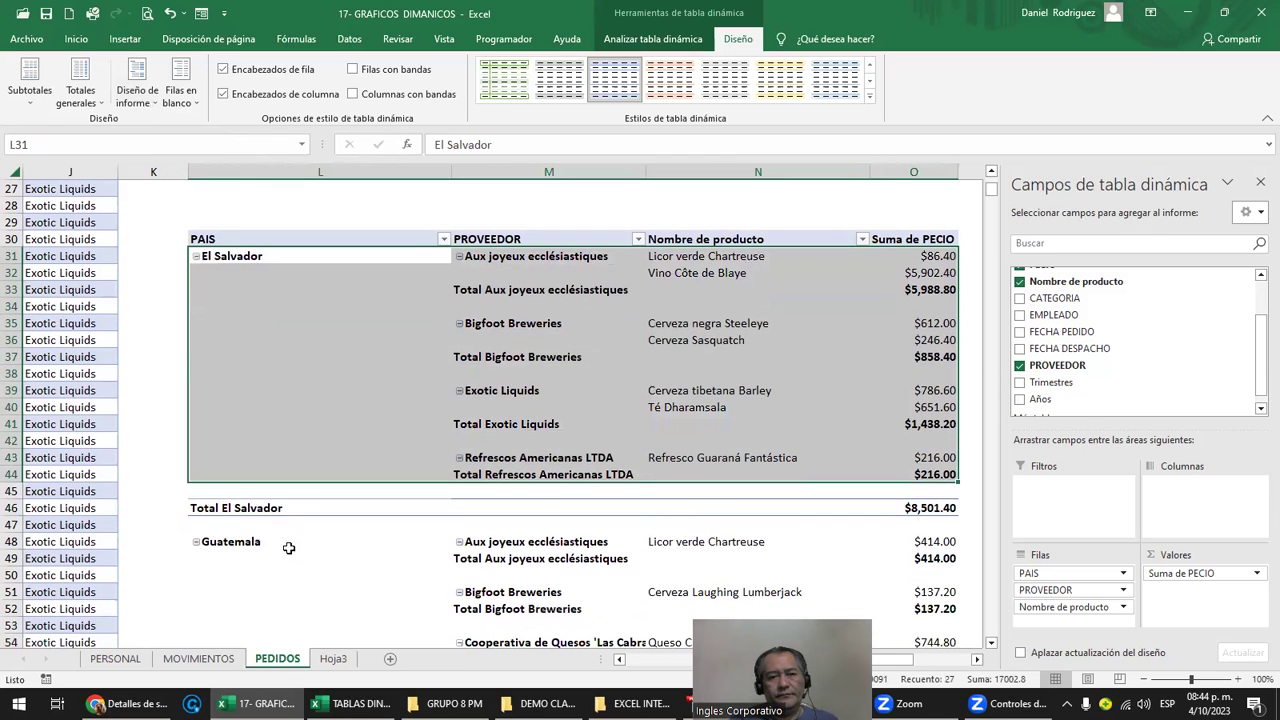
pyautogui.click(853, 529)
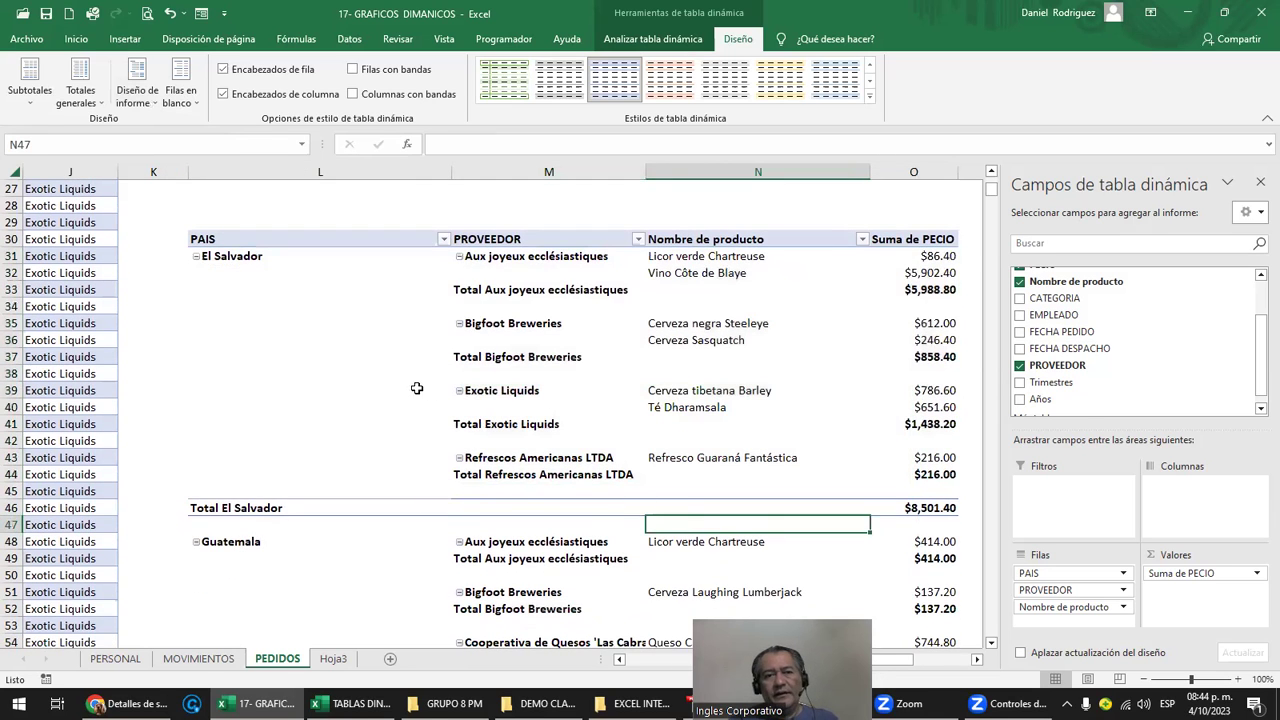
# Remove the blank lines between groups, then insert a blank line after each item again
pyautogui.click(186, 108)
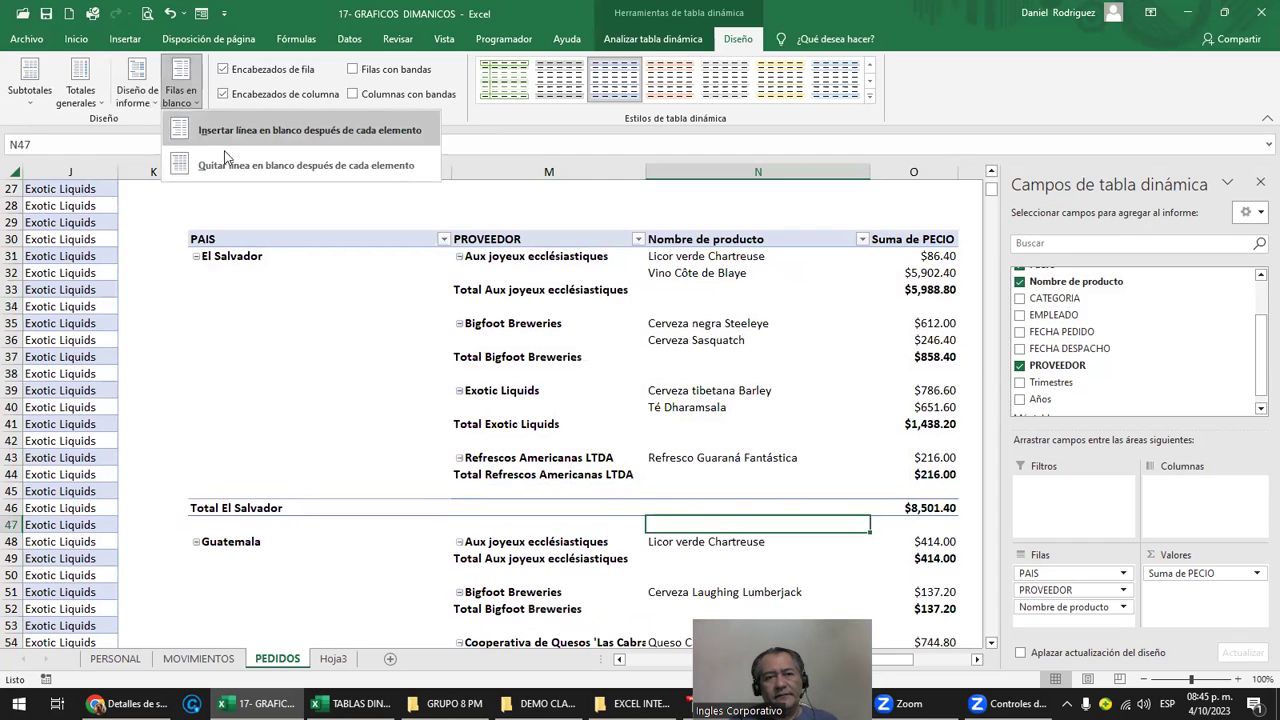
pyautogui.click(227, 163)
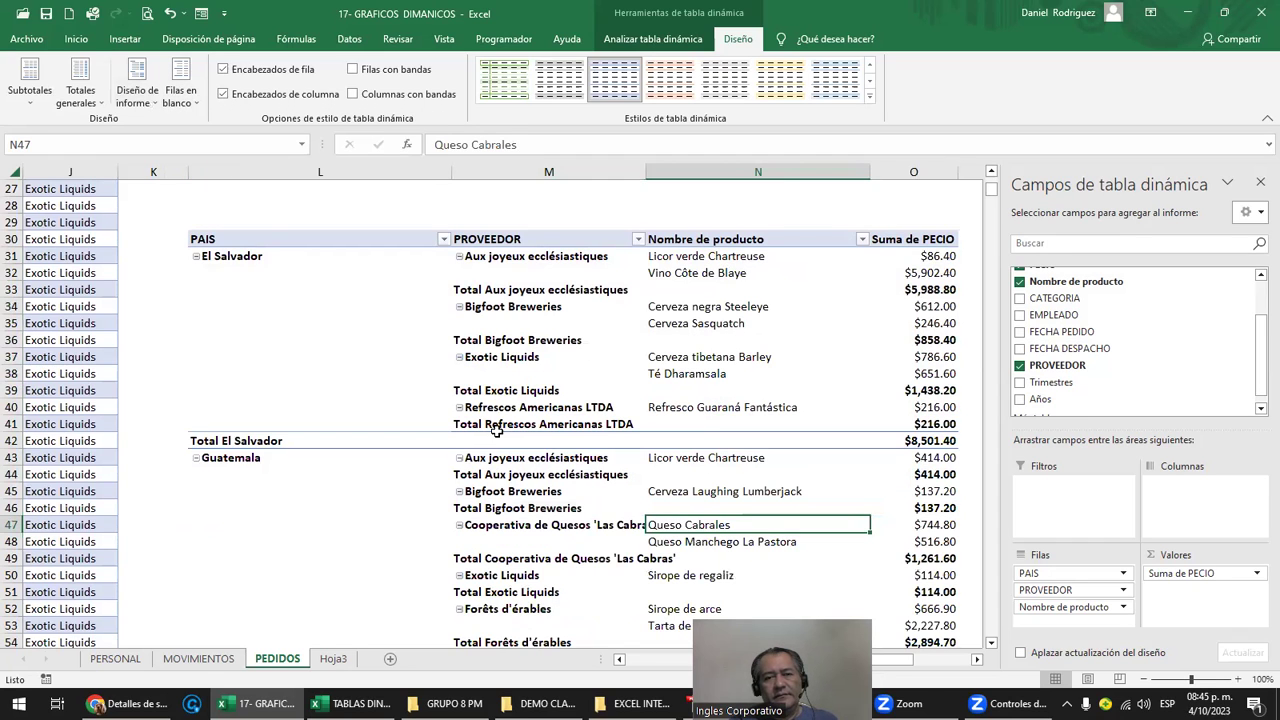
pyautogui.click(181, 95)
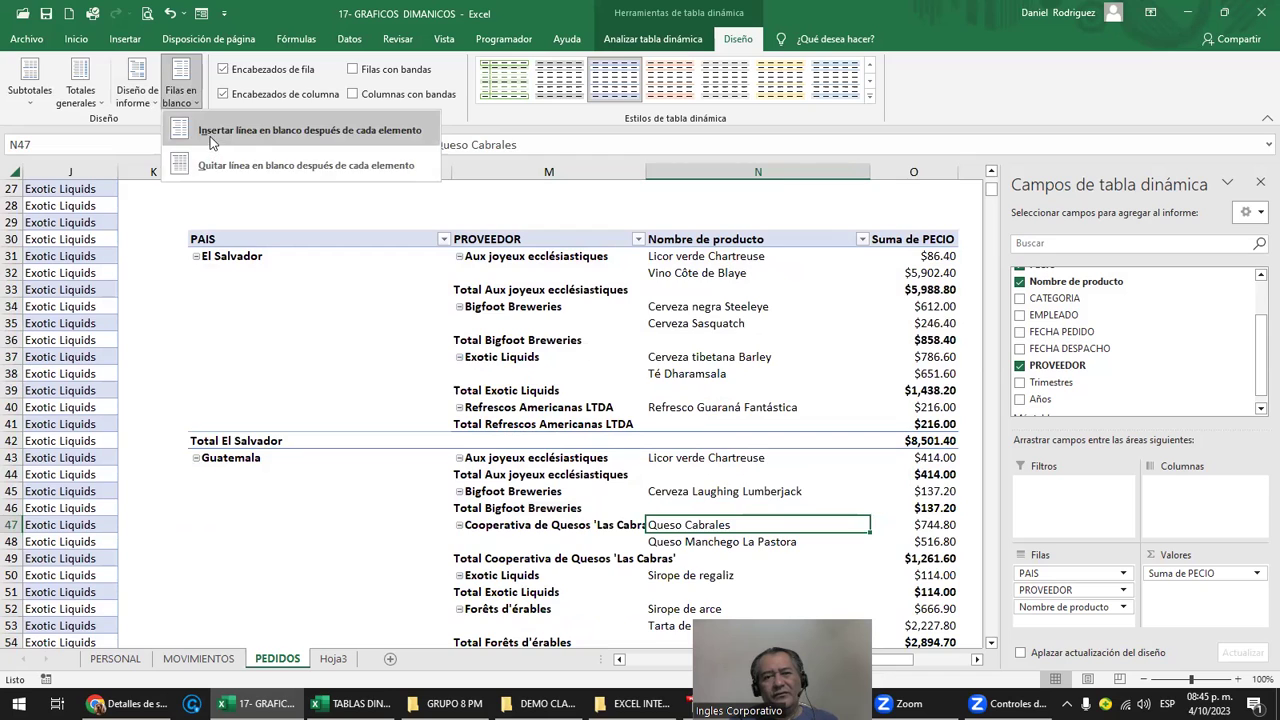
pyautogui.click(212, 143)
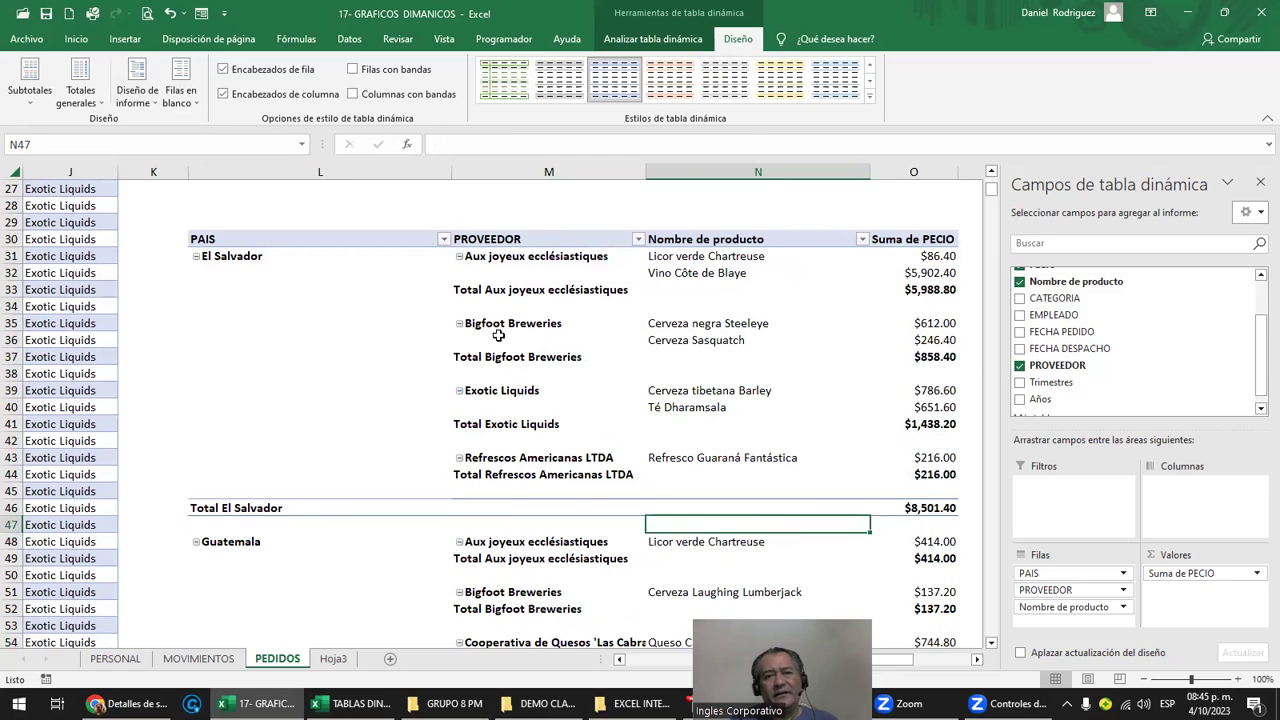
pyautogui.click(574, 308)
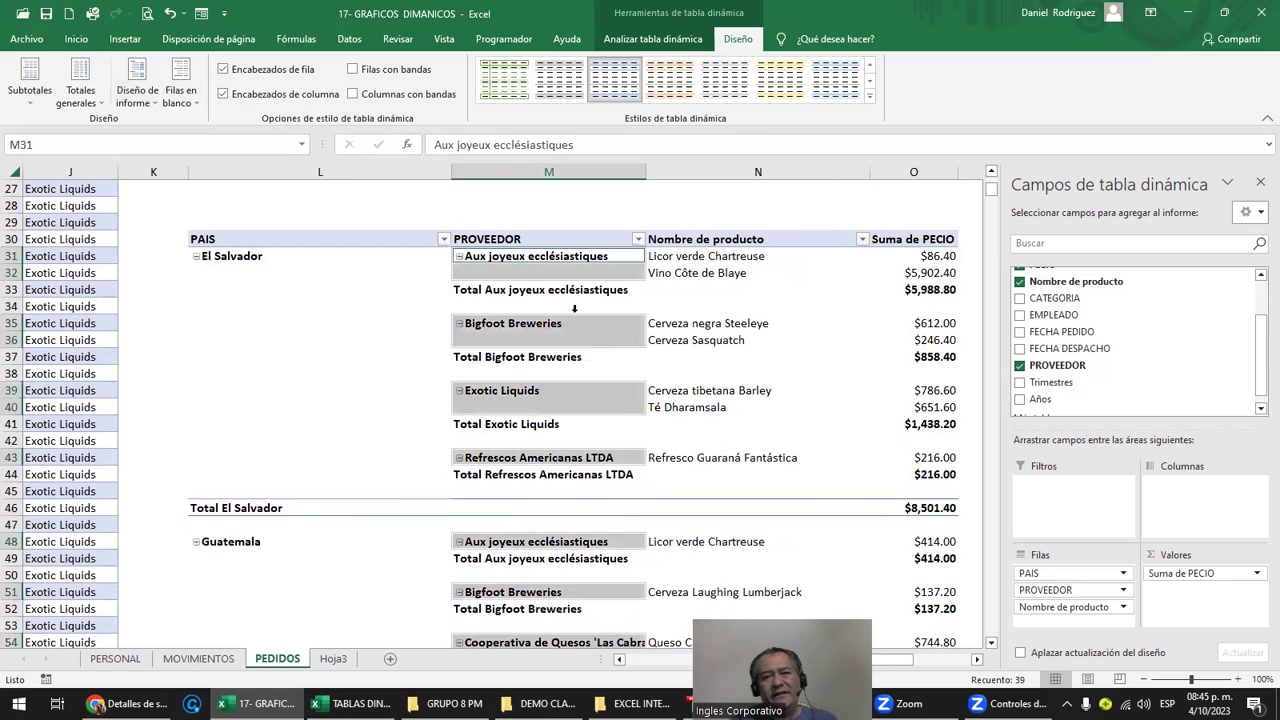
pyautogui.click(249, 314)
pyautogui.click(550, 306)
pyautogui.click(550, 306)
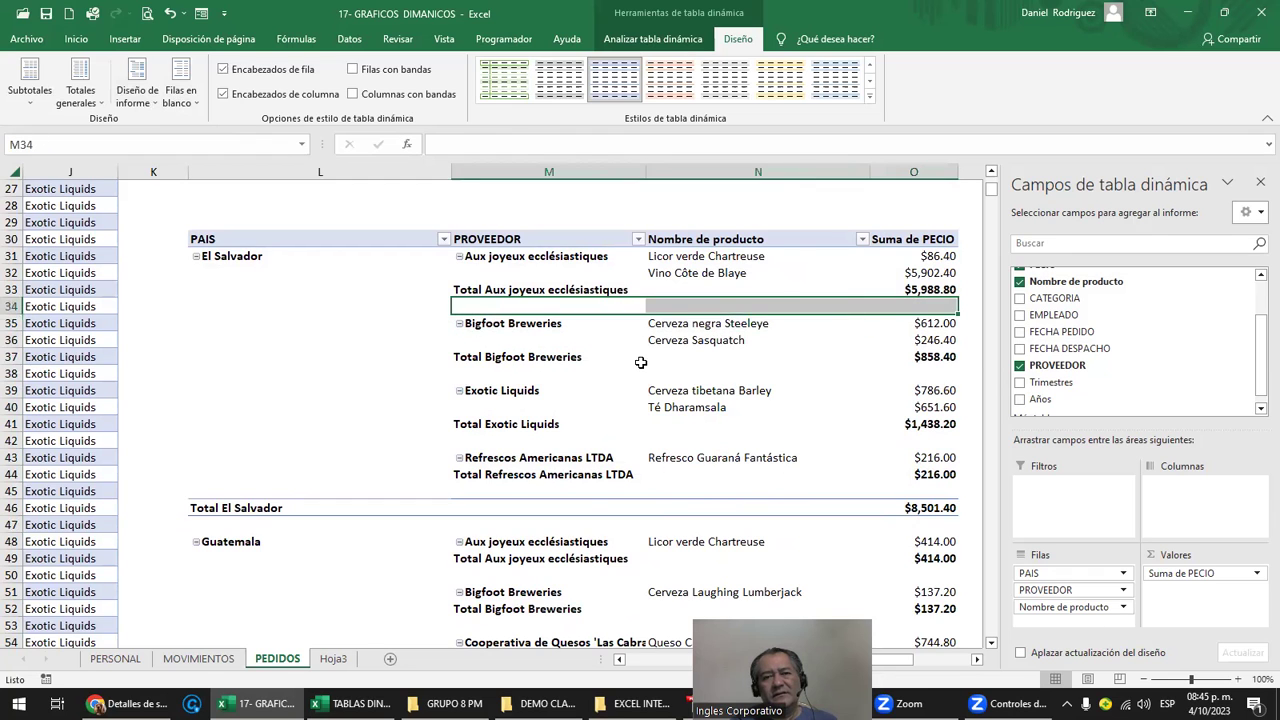
pyautogui.click(505, 514)
pyautogui.scroll(-2, 520, 508)
pyautogui.scroll(-2, 537, 500)
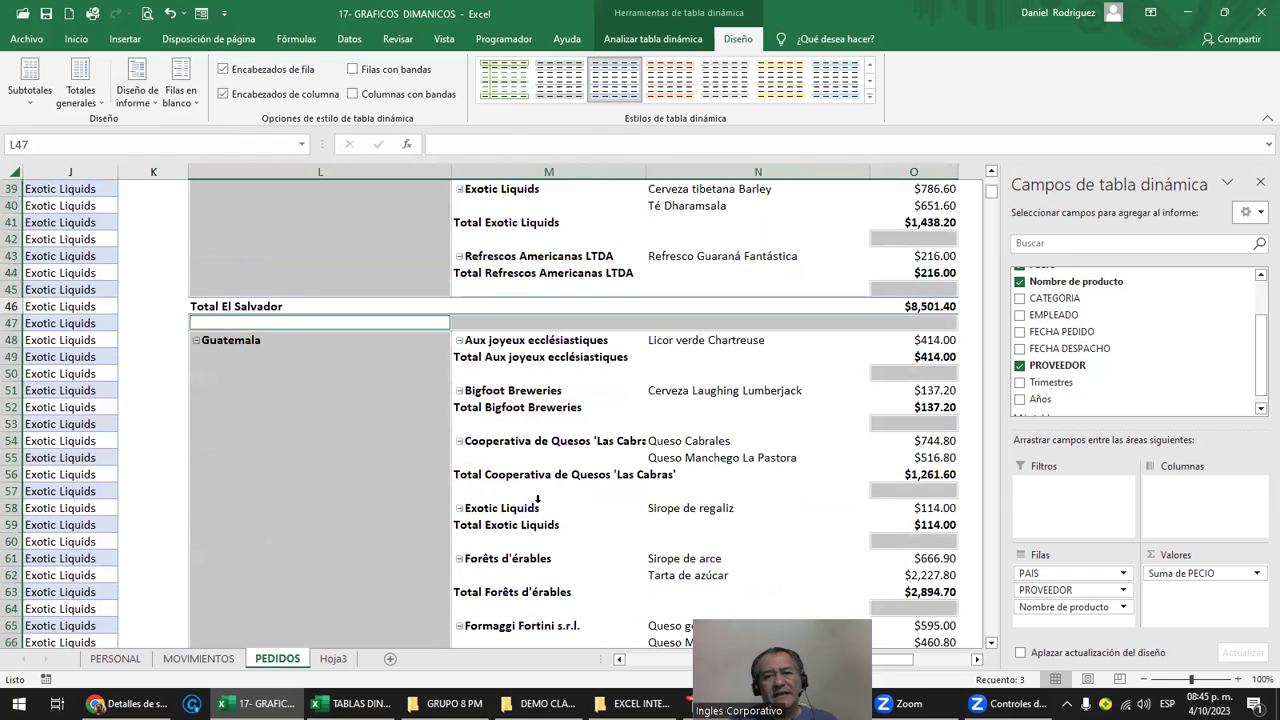
pyautogui.click(281, 459)
pyautogui.scroll(-1, 288, 440)
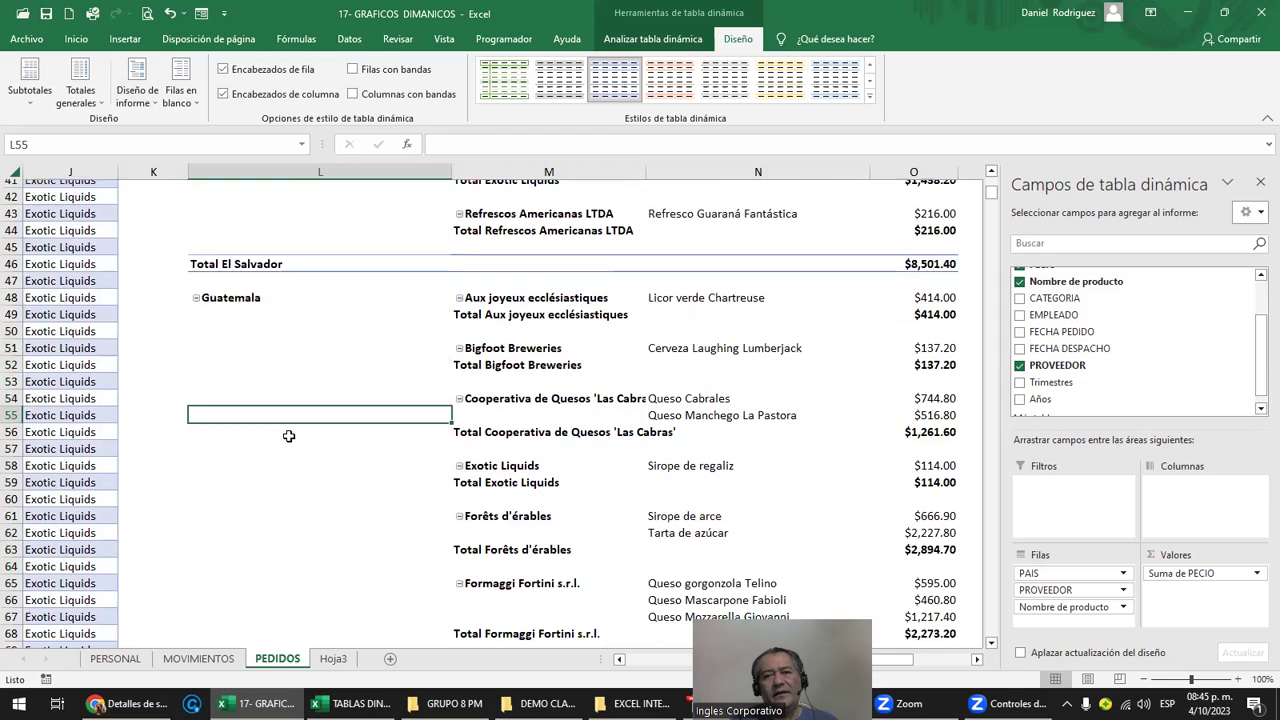
# Close the PivotTable Fields pane and scroll back up to the pivot
pyautogui.click(1260, 181)
pyautogui.scroll(1, 991, 389)
pyautogui.scroll(2, 995, 389)
pyautogui.keyDown('ctrl'); pyautogui.scroll(1, 995, 389); pyautogui.keyUp('ctrl')
pyautogui.scroll(2, 995, 389)
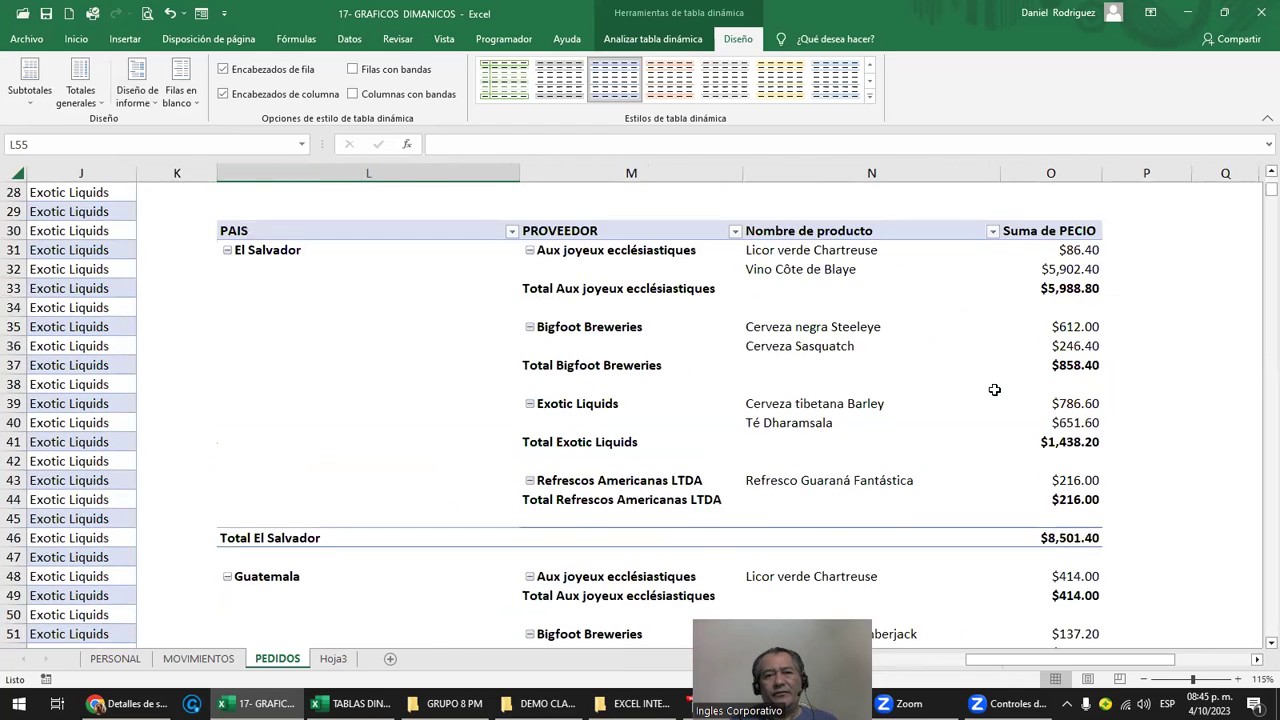
pyautogui.scroll(1, 495, 333)
# Collapse the El Salvador, Guatemala and Honduras groups to their country totals
pyautogui.click(228, 310)
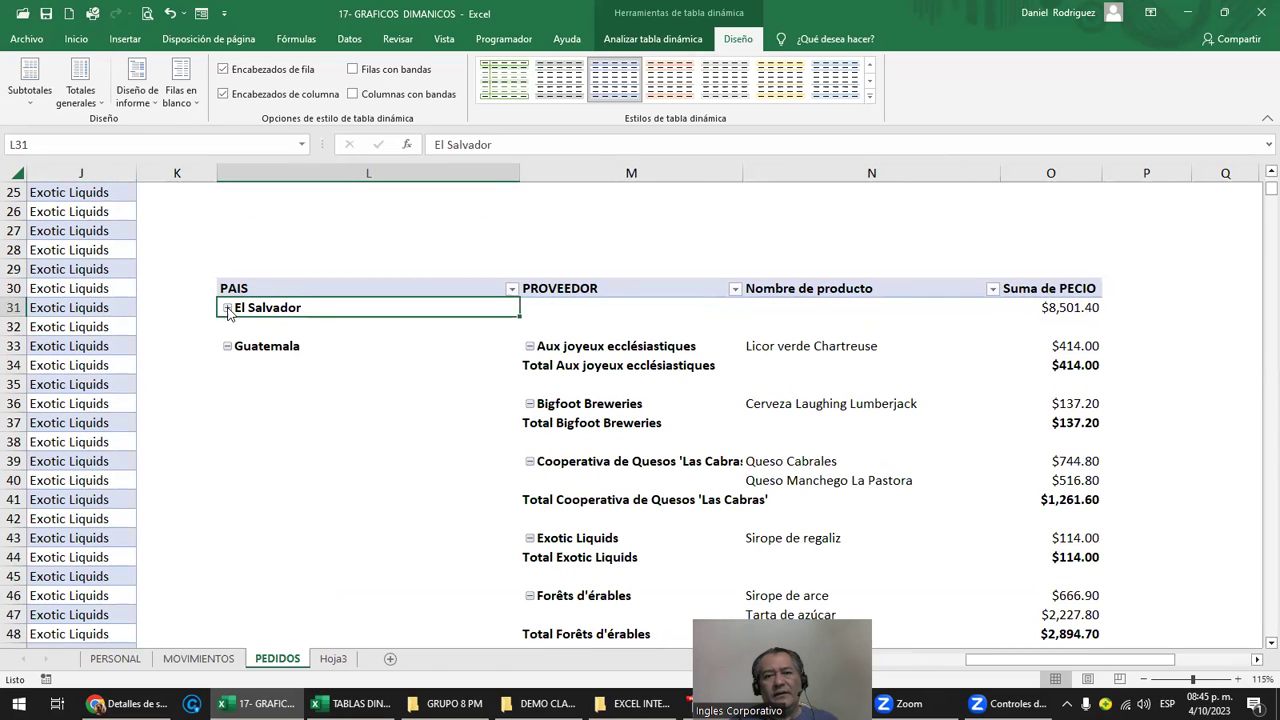
pyautogui.click(227, 346)
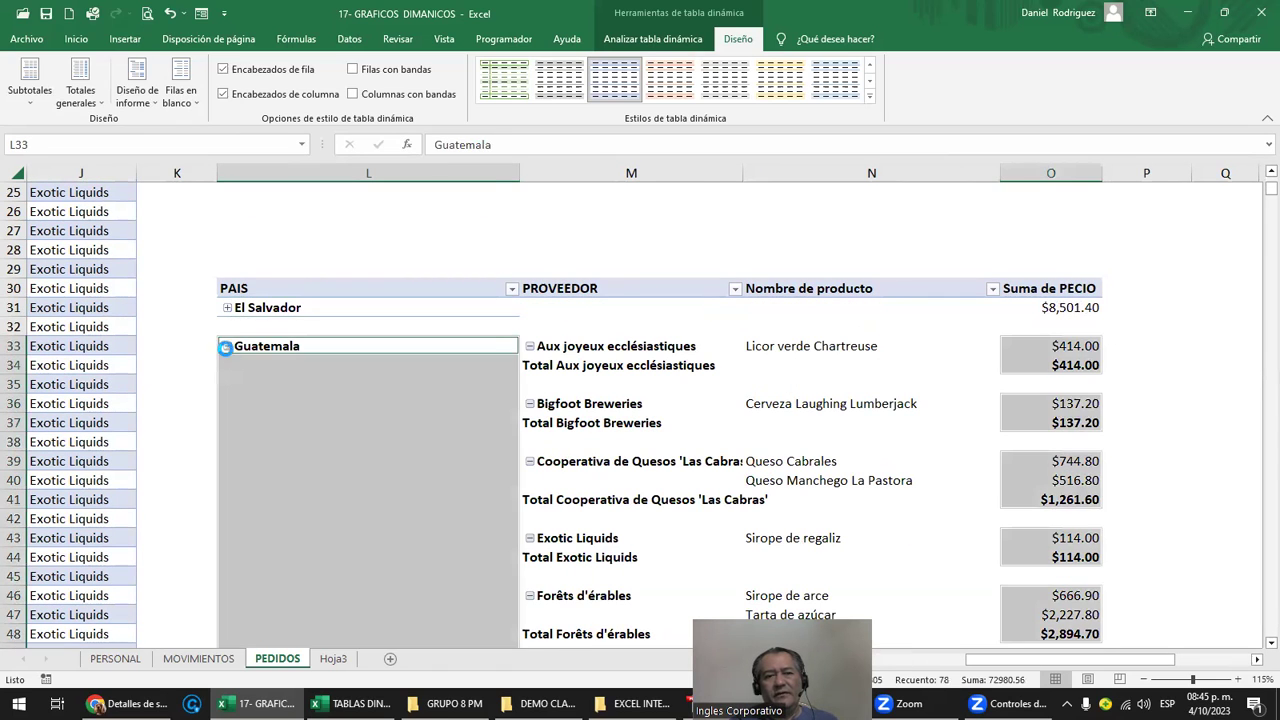
pyautogui.click(227, 346)
pyautogui.click(227, 386)
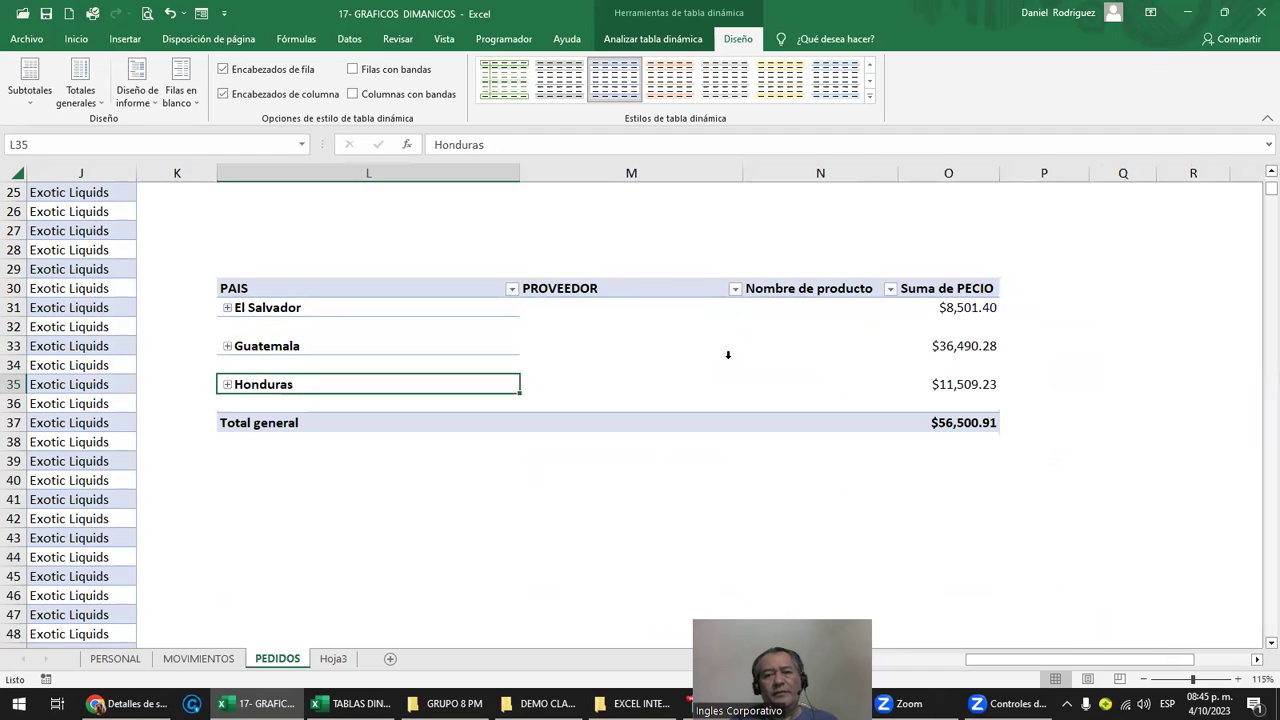
# Expand El Salvador to review Aux joyeux ecclésiastiques' products and subtotal, then collapse it
pyautogui.click(227, 308)
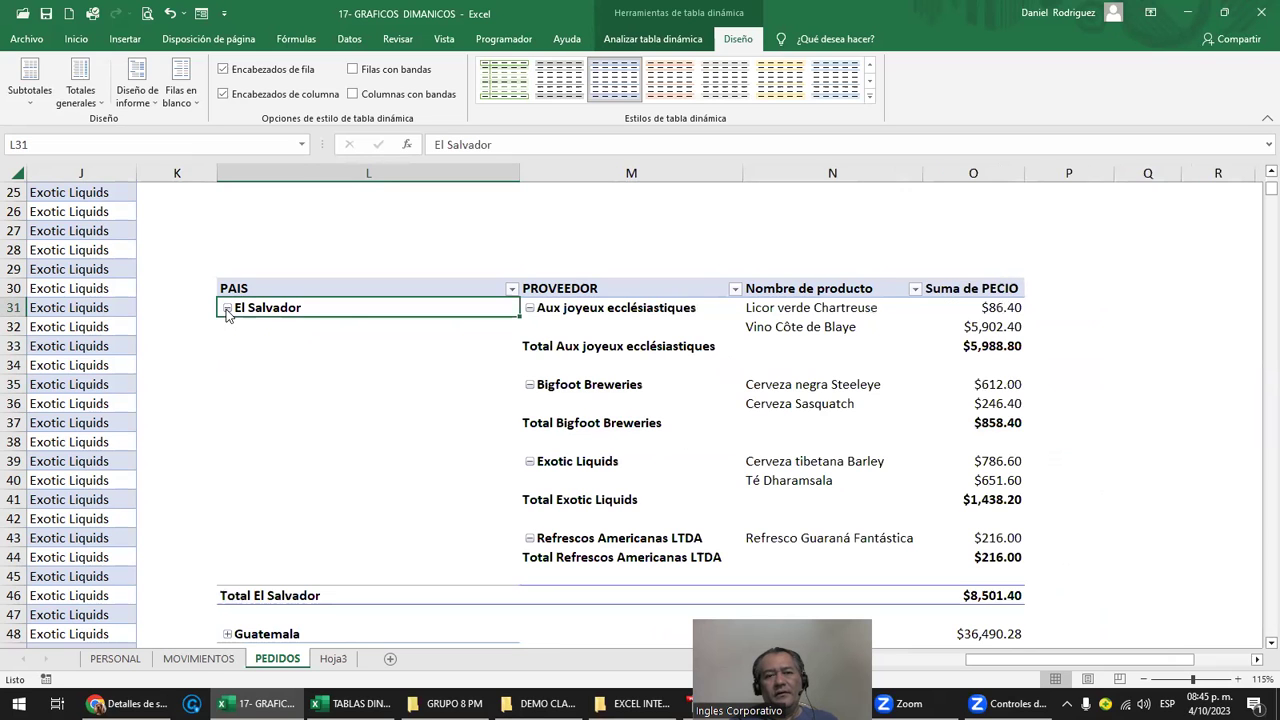
pyautogui.click(587, 306)
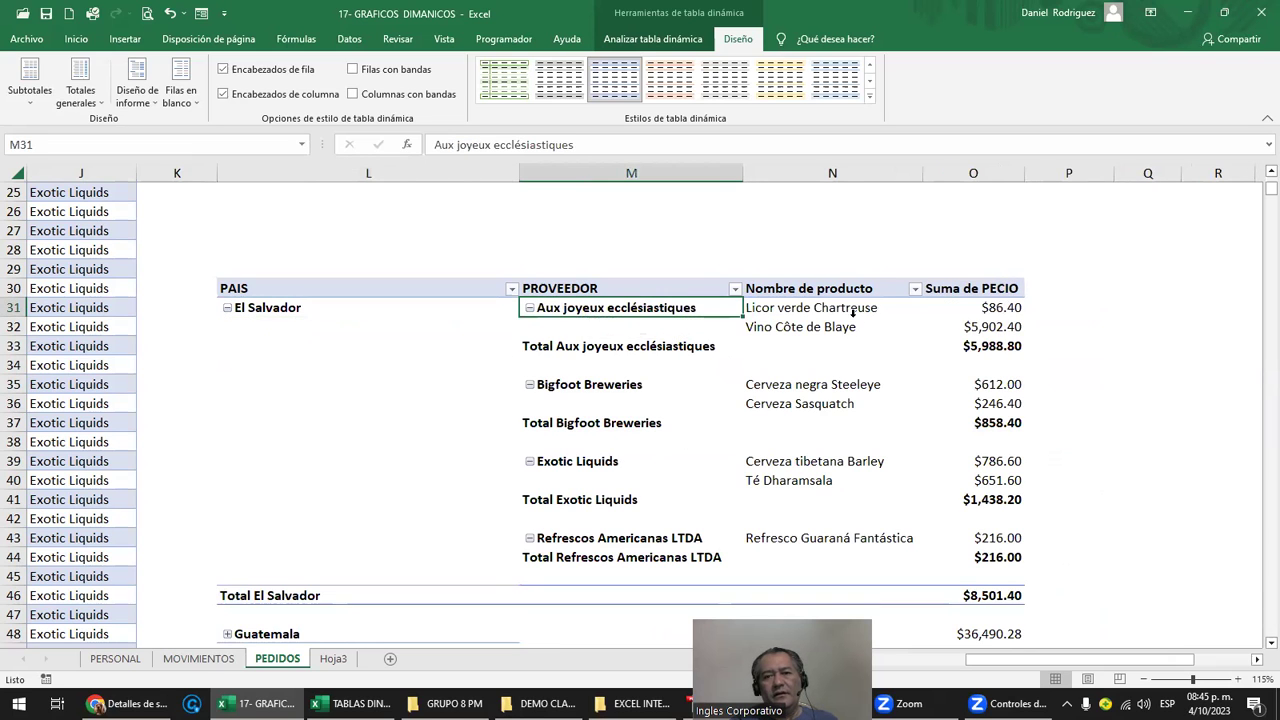
pyautogui.moveTo(846, 309); pyautogui.dragTo(850, 329)
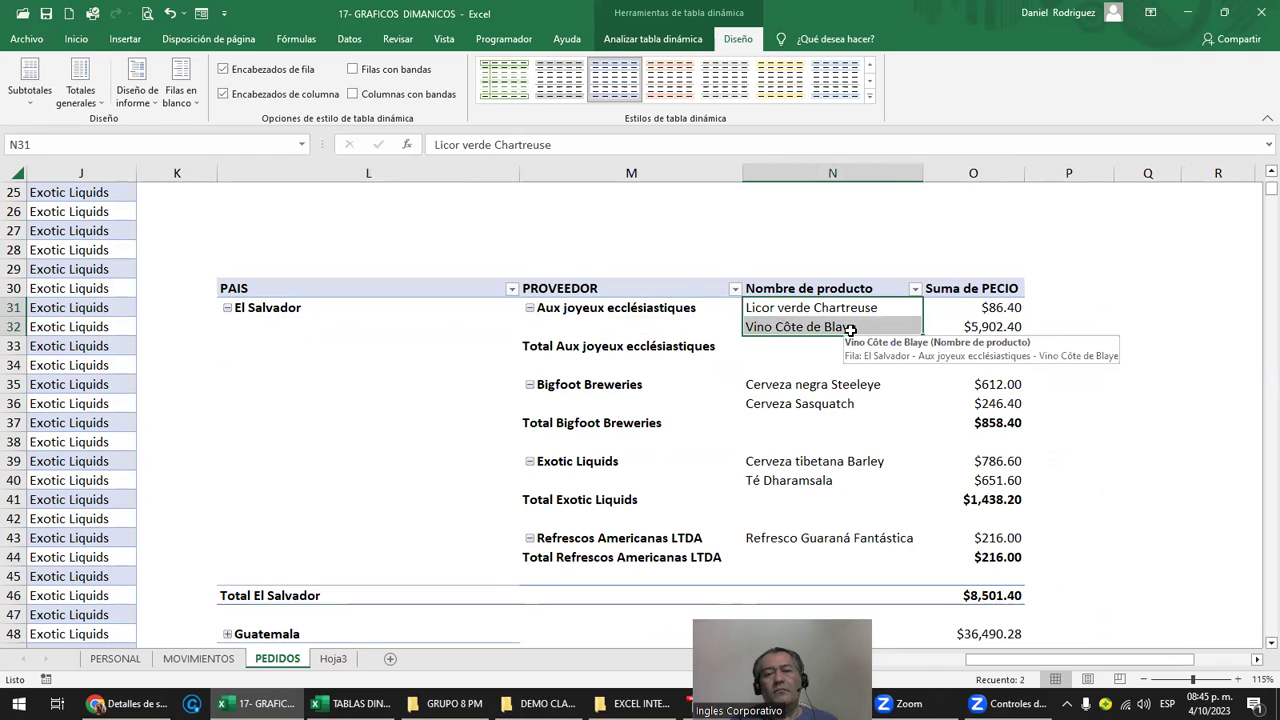
pyautogui.click(642, 353)
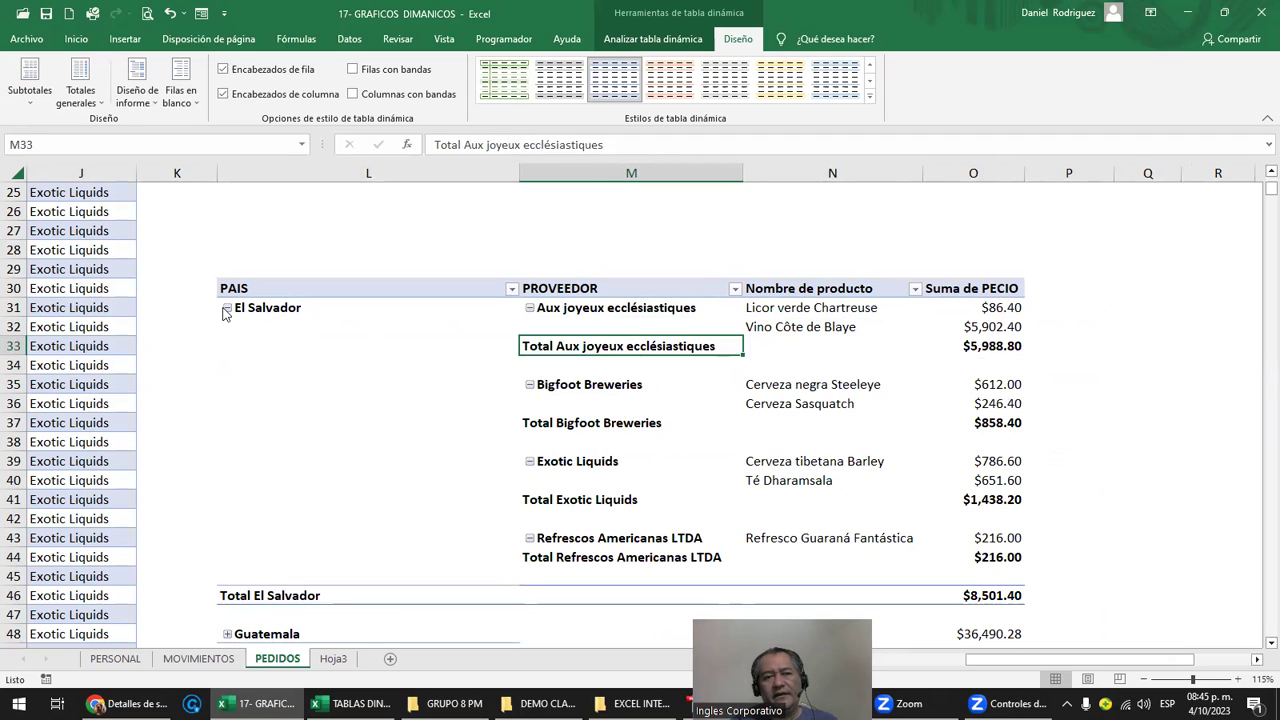
pyautogui.click(227, 309)
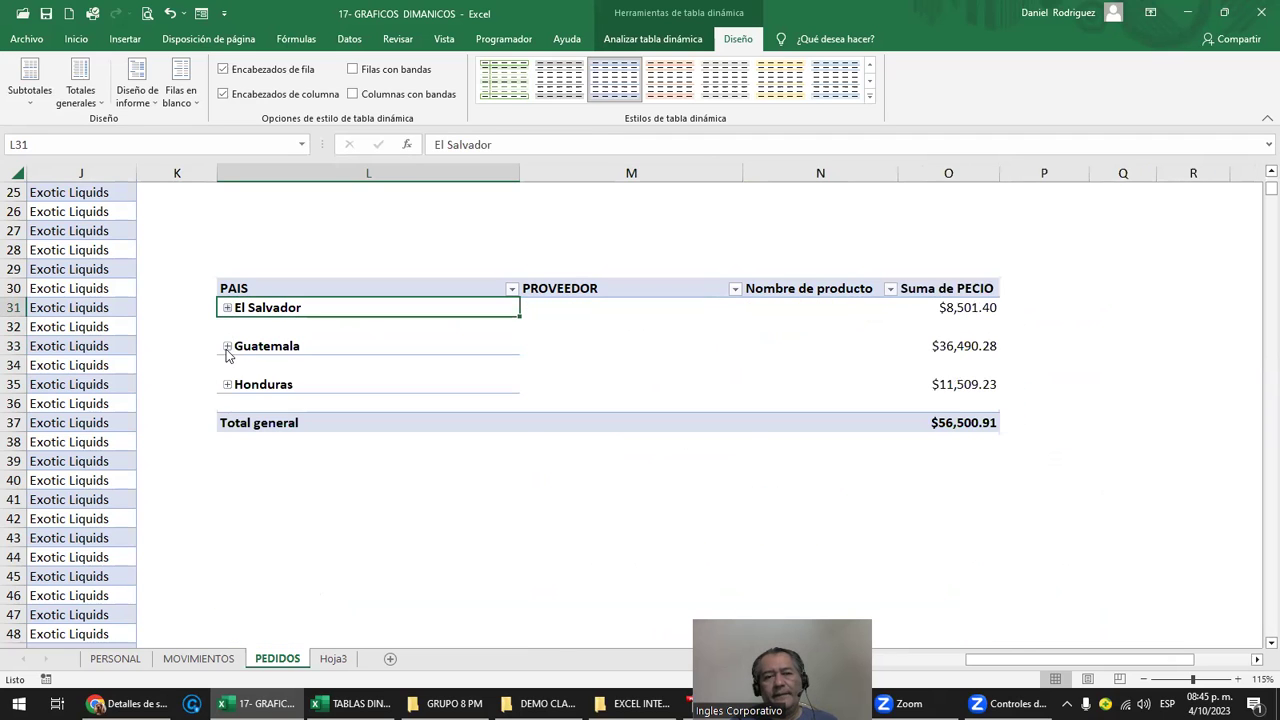
# Expand Guatemala and El Salvador again to list their suppliers and products
pyautogui.click(227, 347)
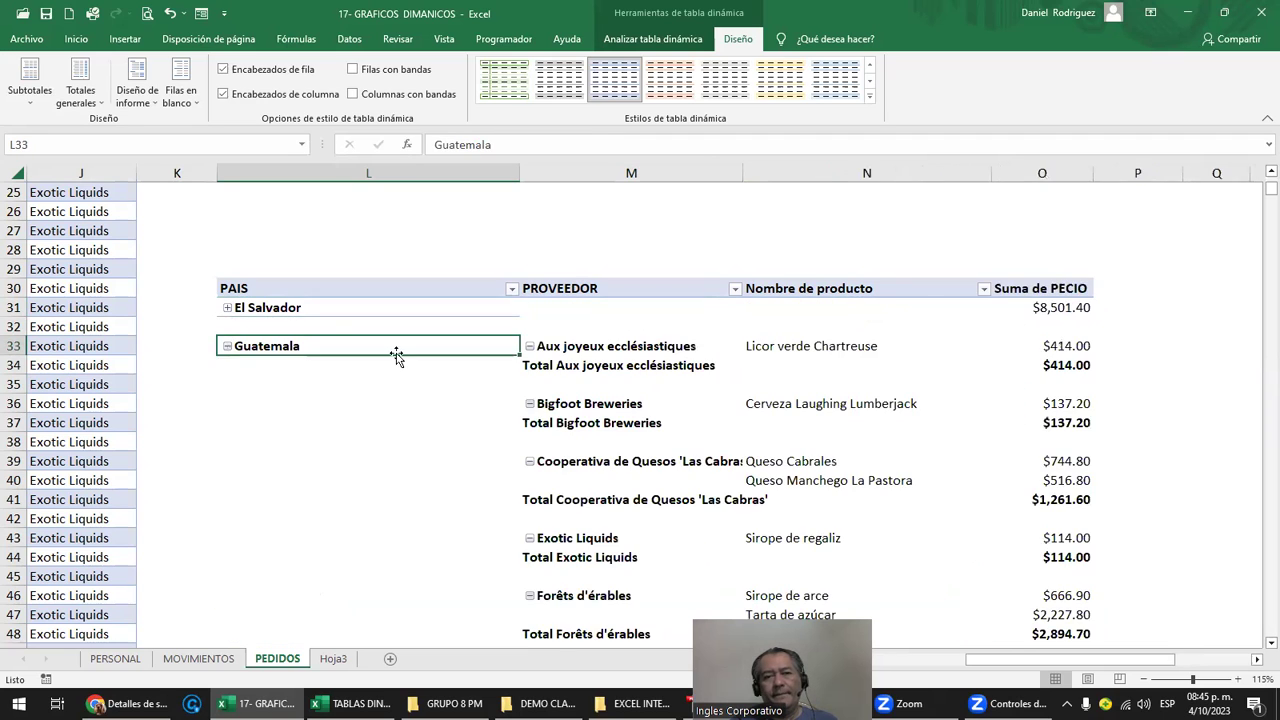
pyautogui.click(620, 348)
pyautogui.moveTo(820, 348); pyautogui.dragTo(822, 362)
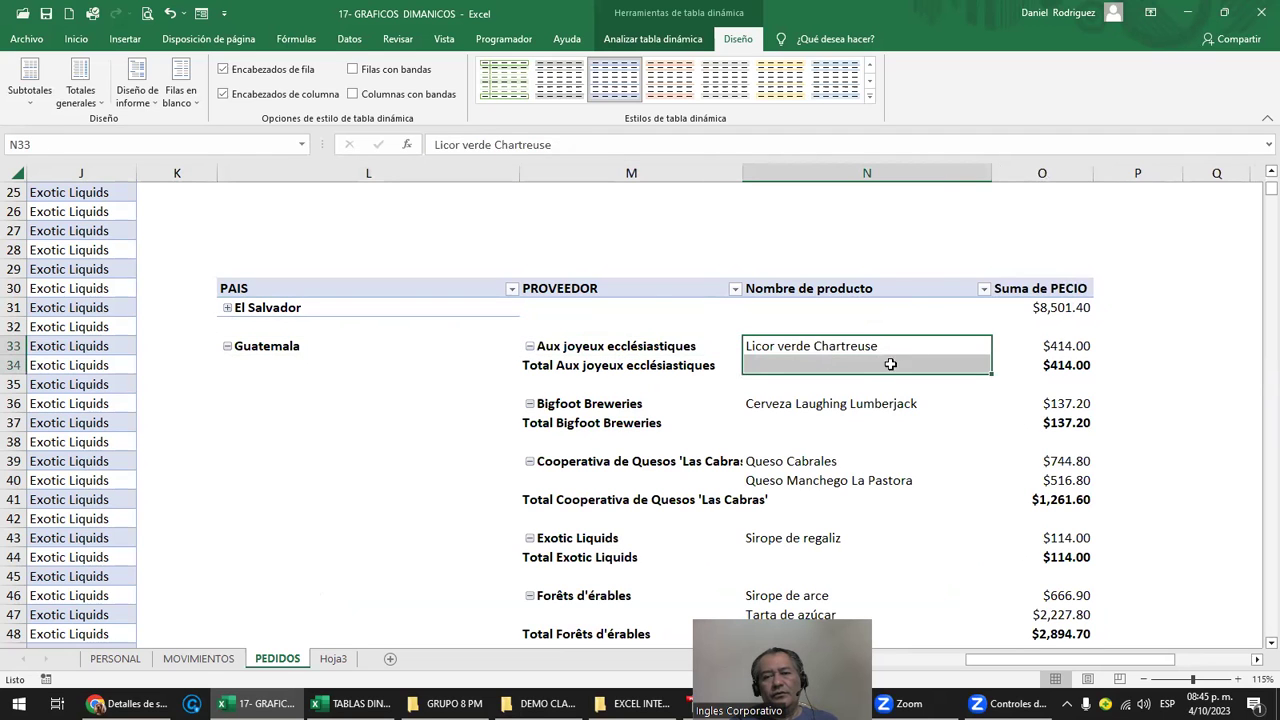
pyautogui.scroll(-1, 888, 365)
pyautogui.scroll(1, 884, 373)
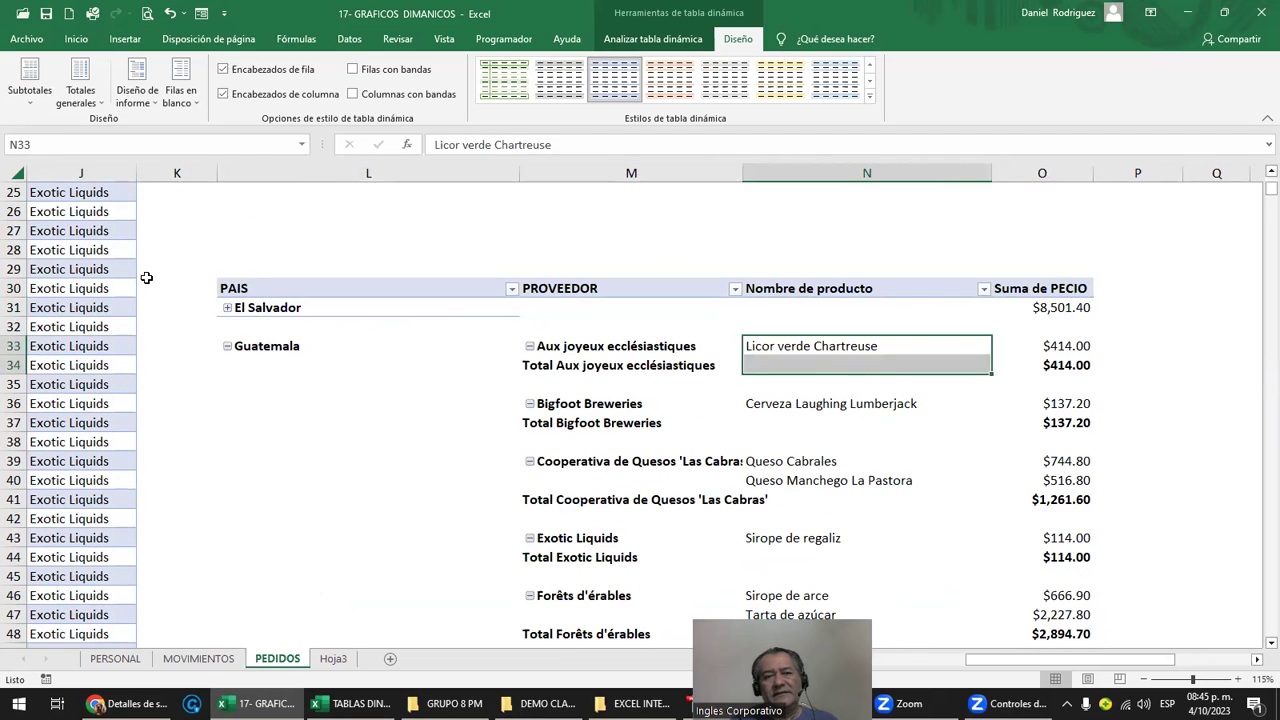
pyautogui.click(227, 309)
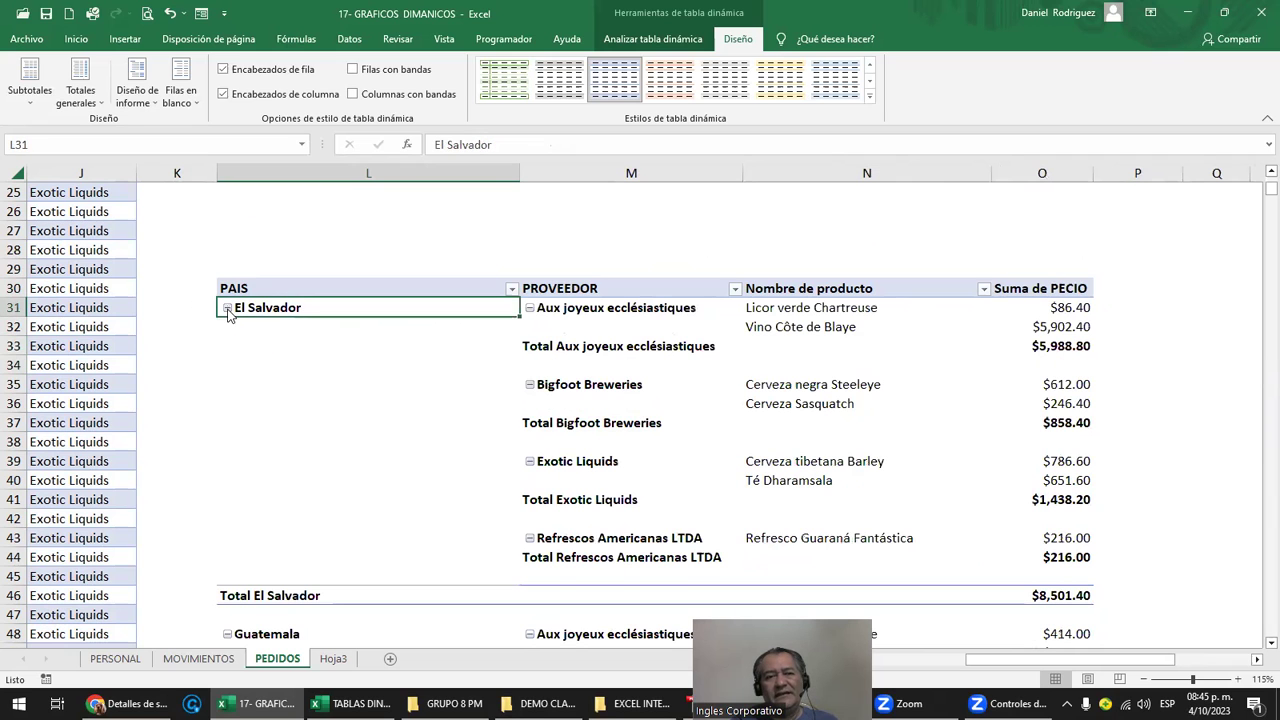
pyautogui.click(500, 247)
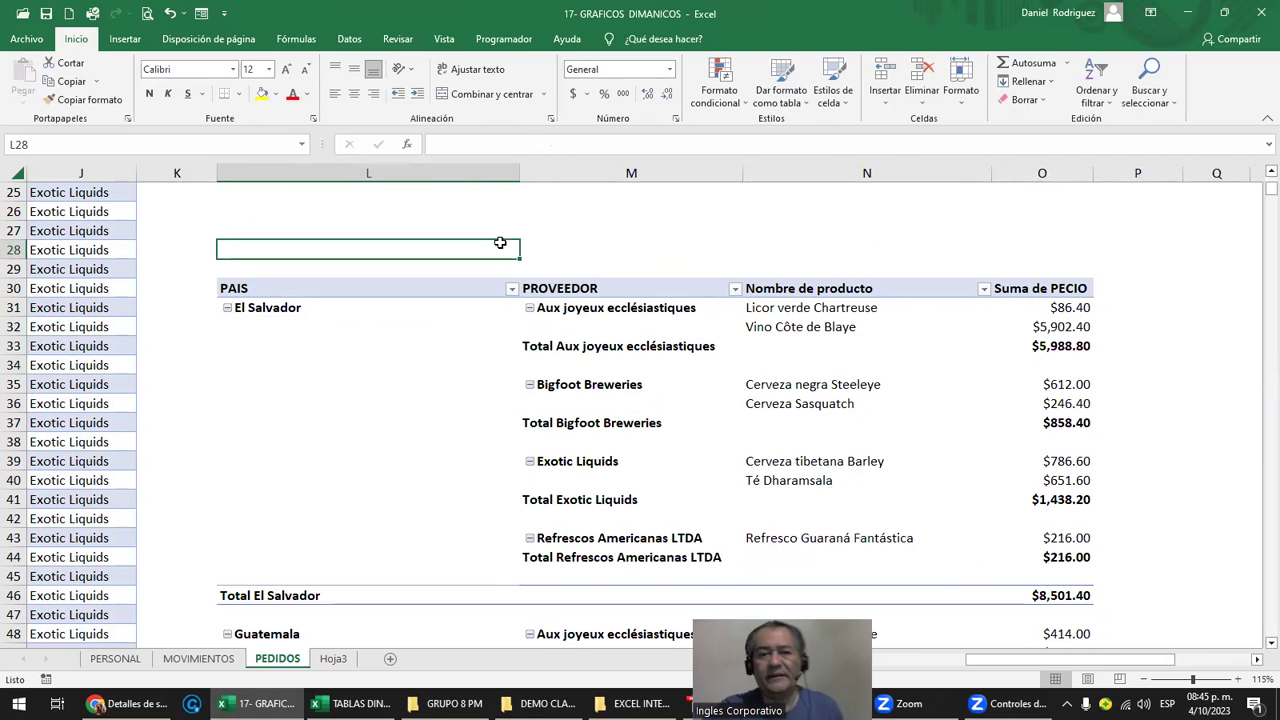
pyautogui.scroll(1, 521, 315)
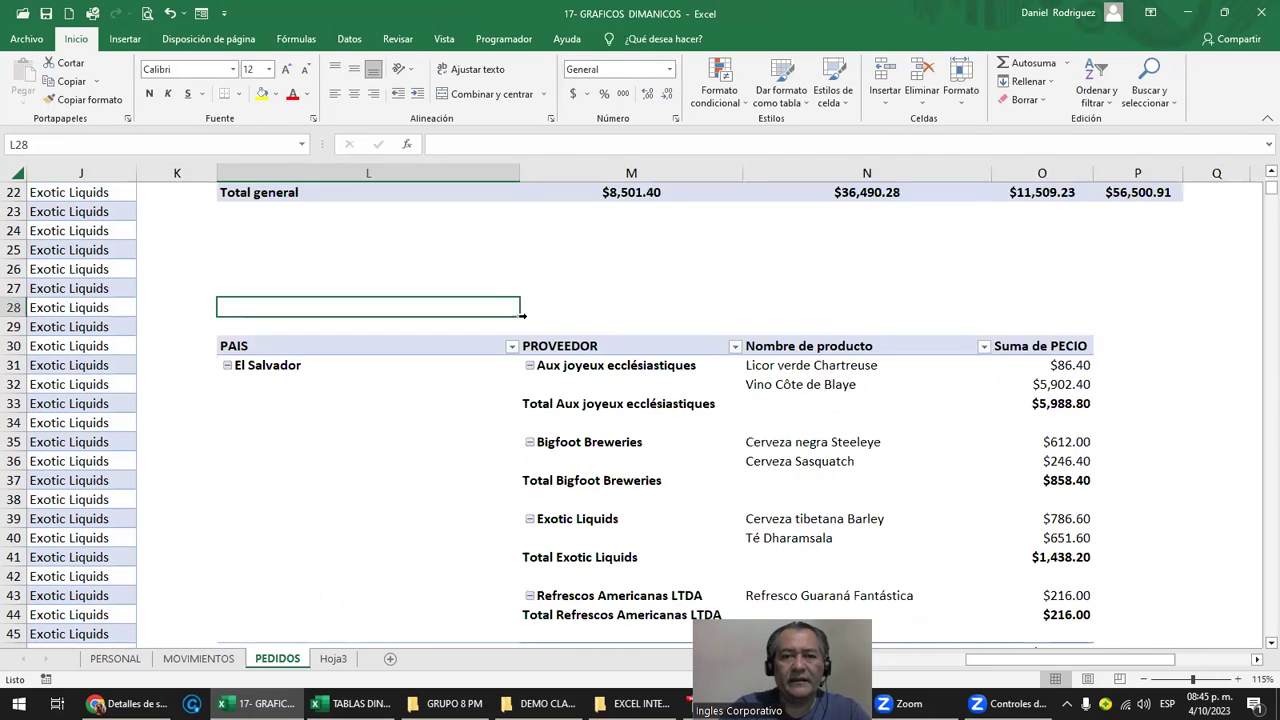
pyautogui.scroll(4, 521, 315)
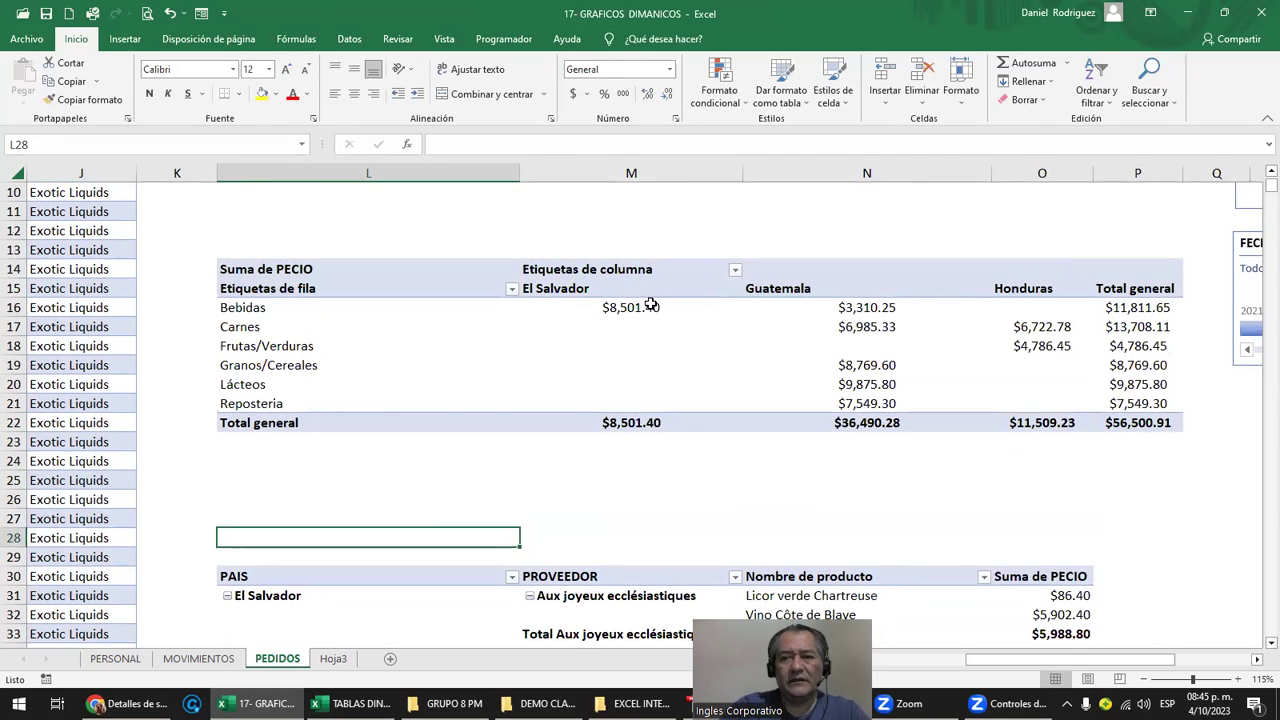
pyautogui.scroll(2, 663, 298)
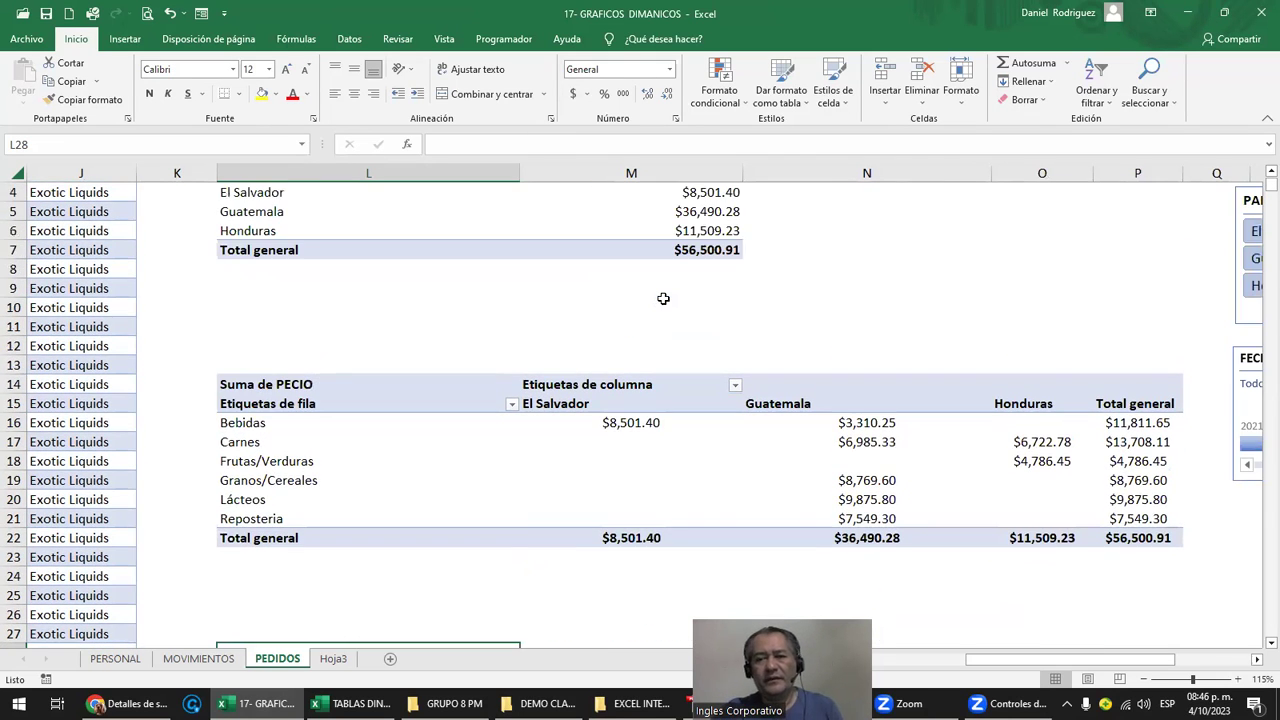
pyautogui.click(1054, 290)
# Connect the PAIS slicer to TablaDinámica3 and TablaDinámica4 as well
pyautogui.keyDown('ctrl'); pyautogui.scroll(-1, 1054, 291); pyautogui.keyUp('ctrl')
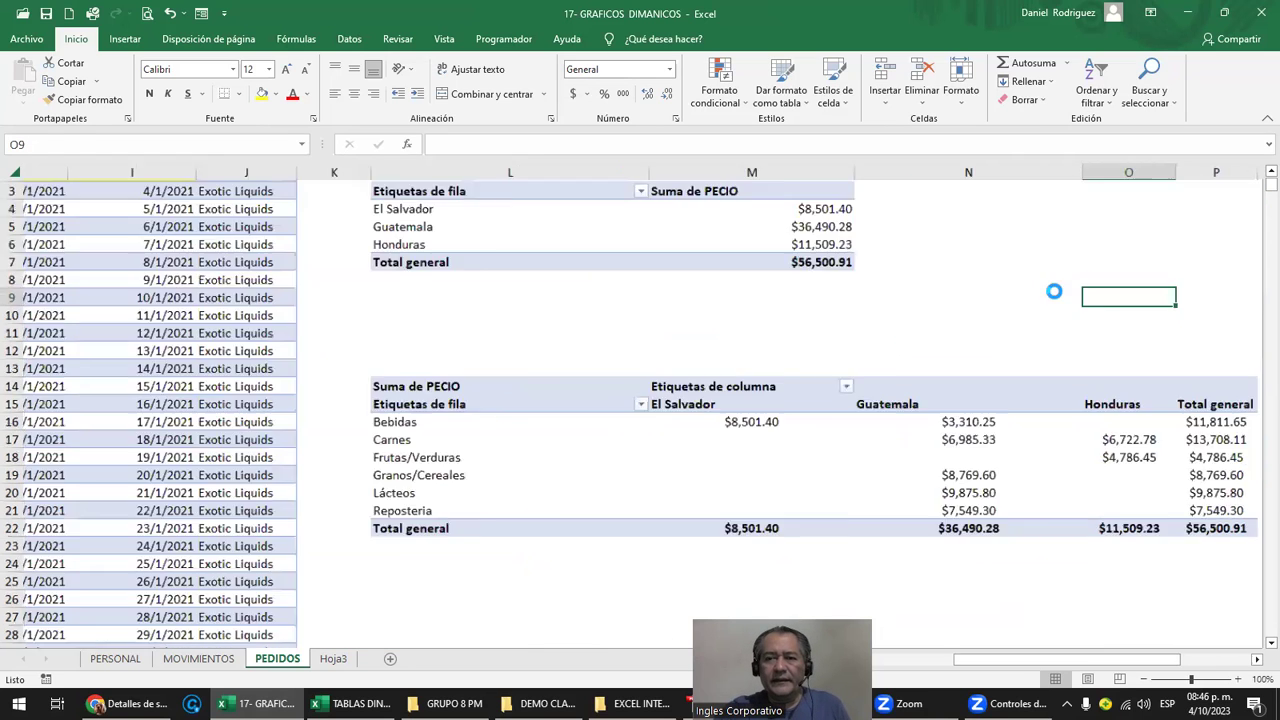
pyautogui.keyDown('ctrl'); pyautogui.scroll(-2, 1054, 291); pyautogui.keyUp('ctrl')
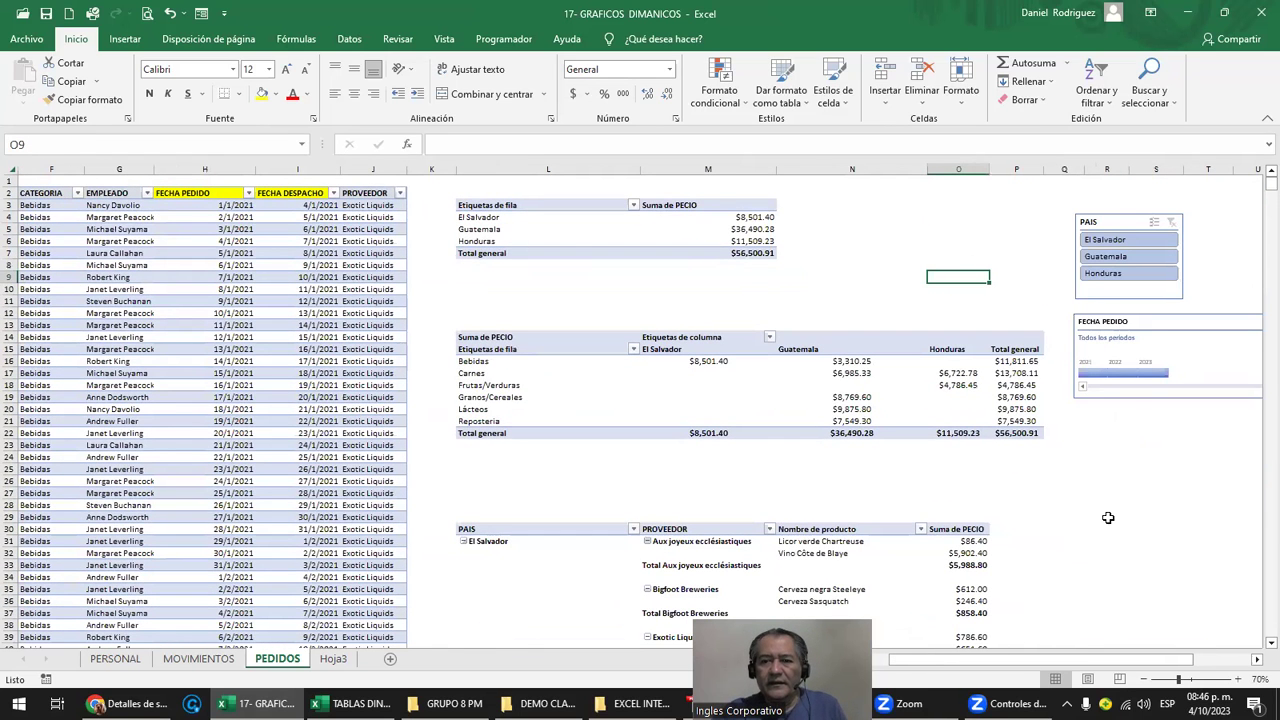
pyautogui.click(1111, 221)
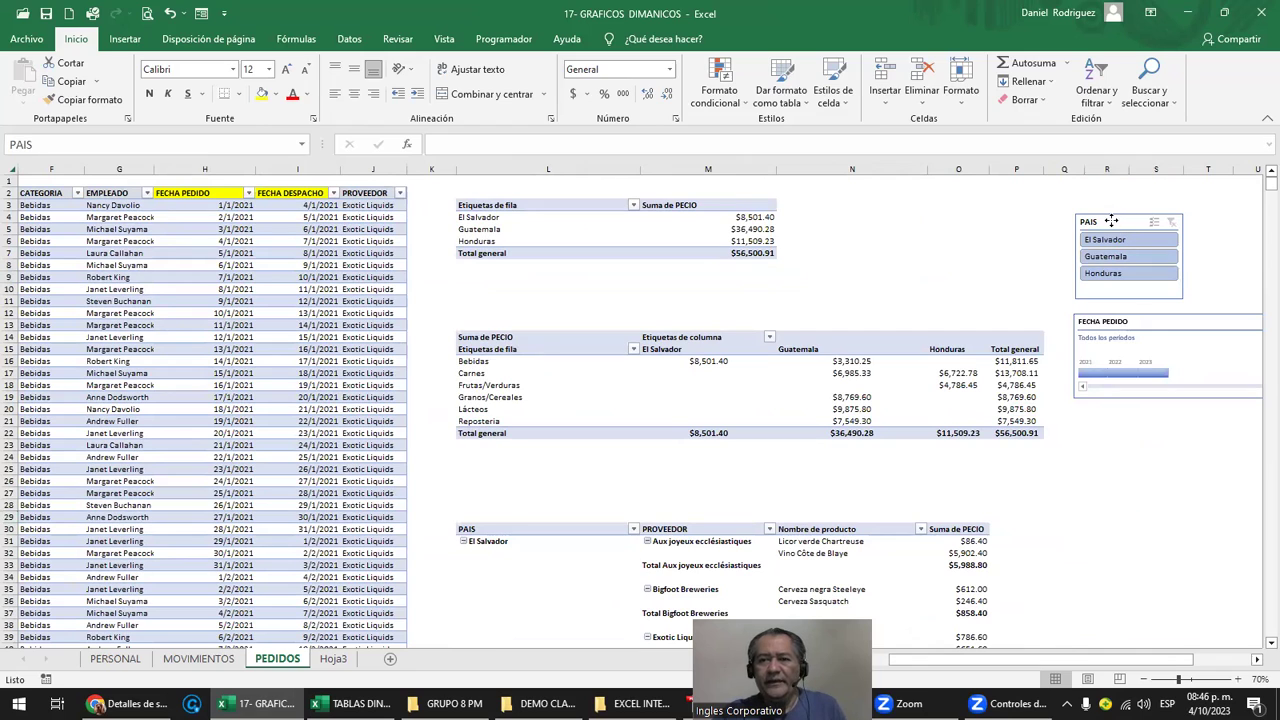
pyautogui.click(684, 43)
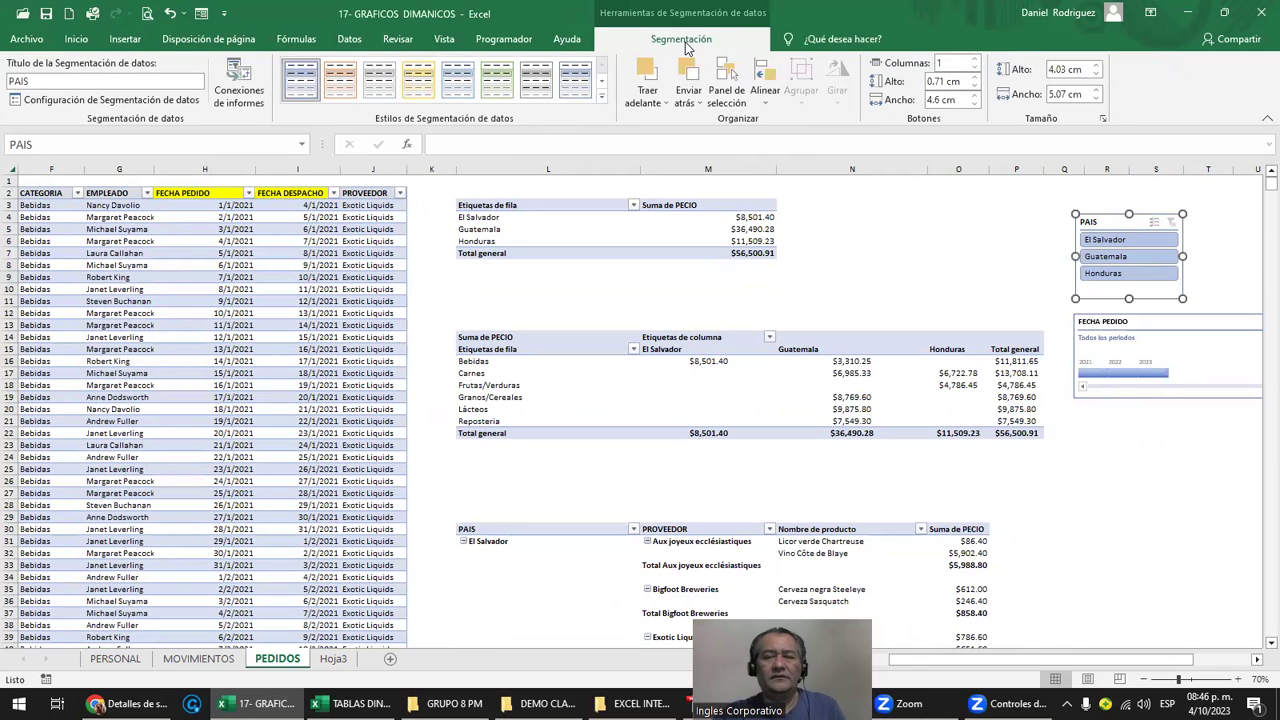
pyautogui.click(238, 85)
pyautogui.click(523, 375)
pyautogui.click(523, 391)
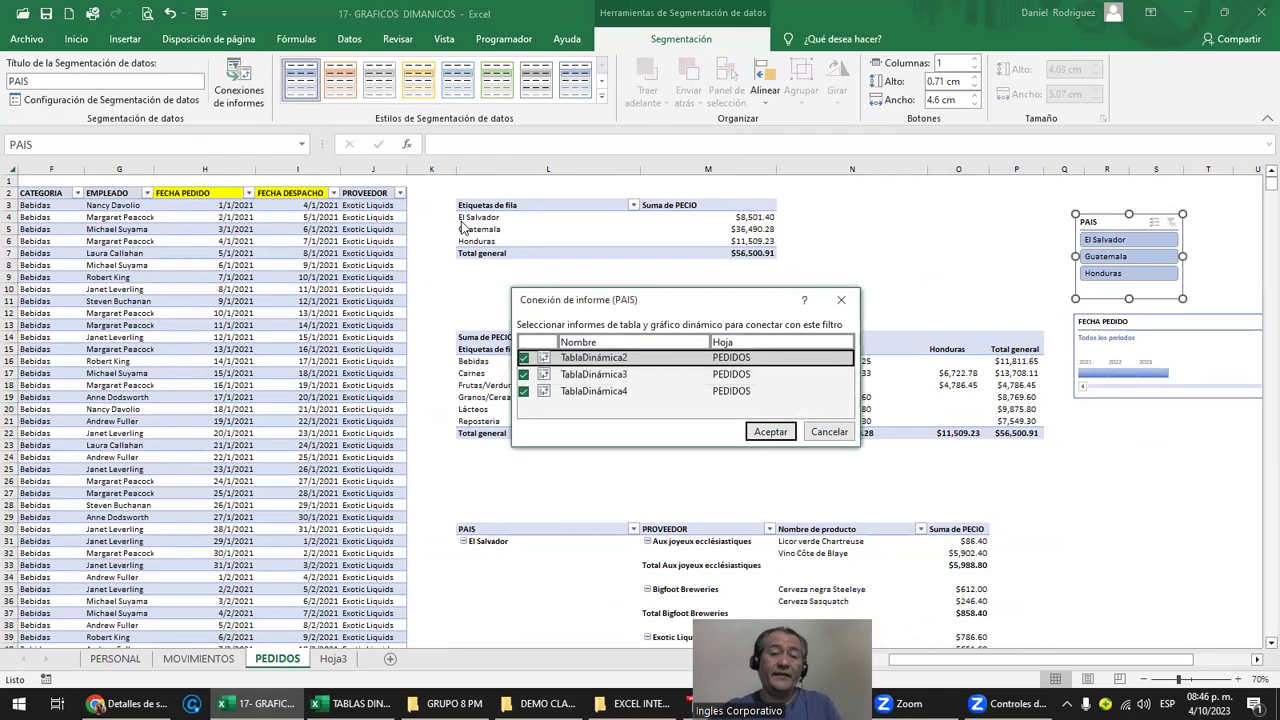
pyautogui.click(777, 432)
# Connect the FECHA PEDIDO timeline to all pivot tables
pyautogui.click(1192, 330)
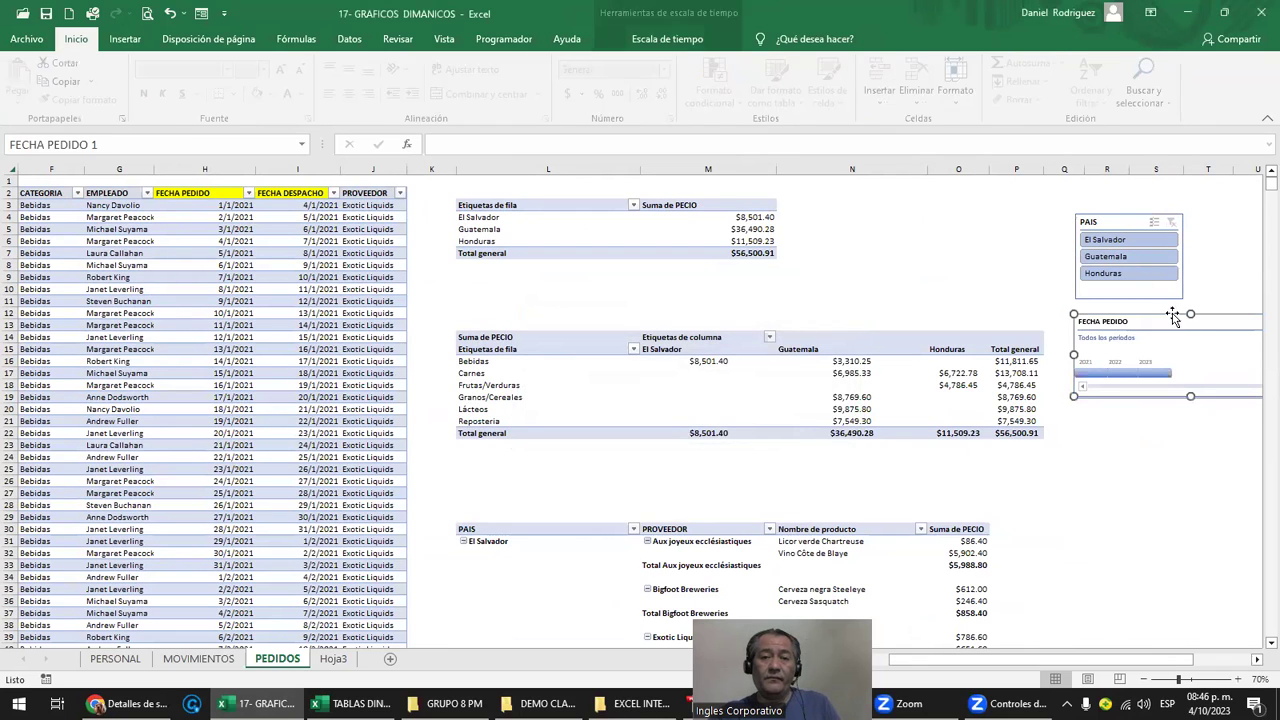
pyautogui.click(668, 39)
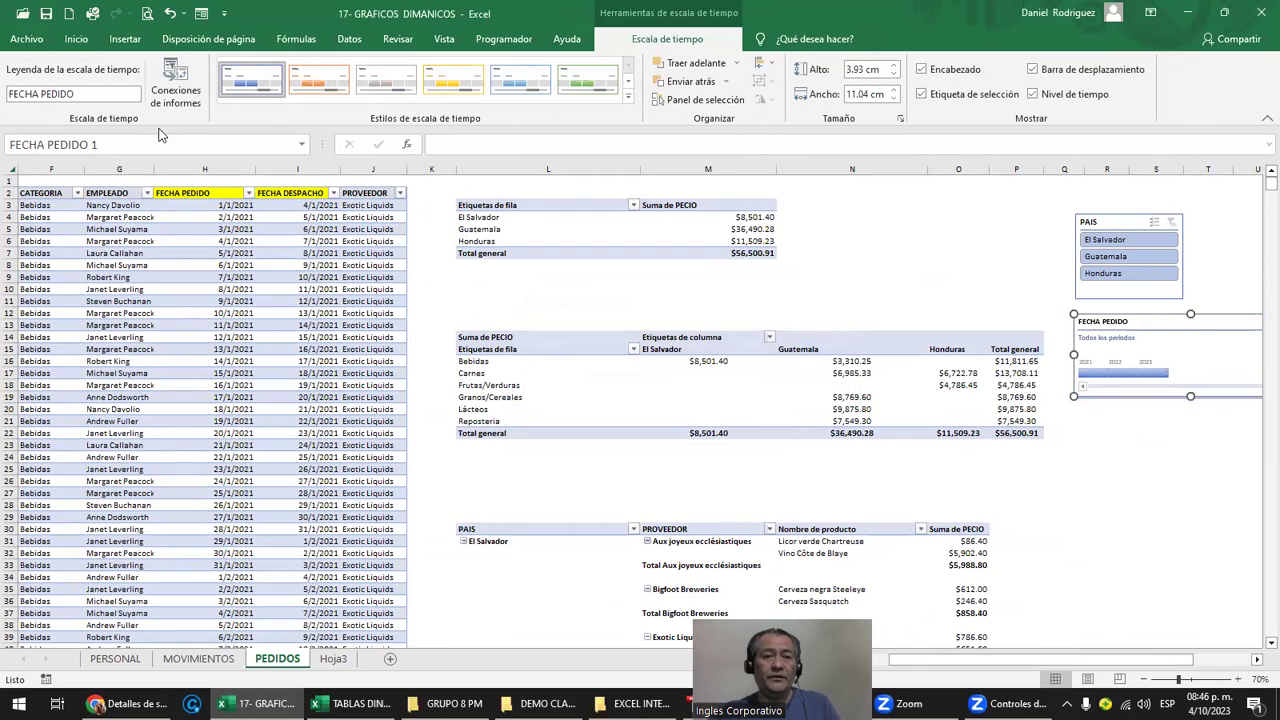
pyautogui.click(175, 90)
pyautogui.click(772, 432)
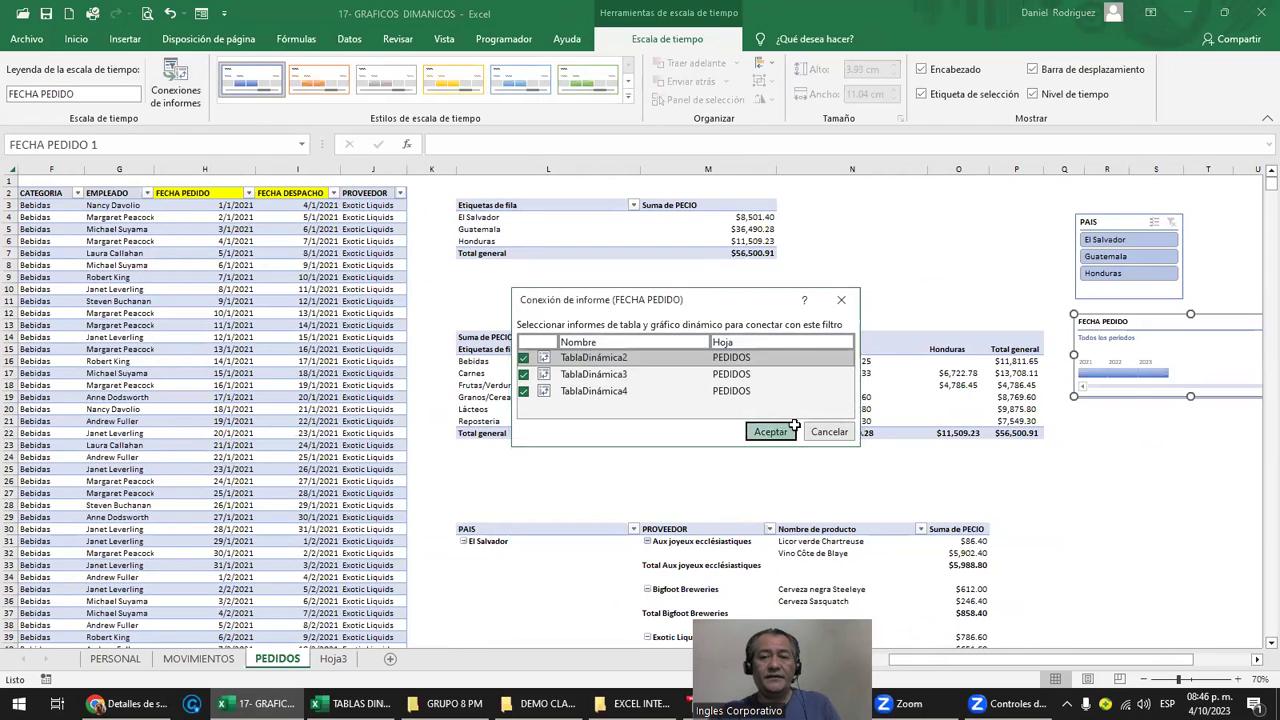
# Test the slicer with Honduras, Guatemala and El Salvador, then clear the country filter
pyautogui.click(1141, 275)
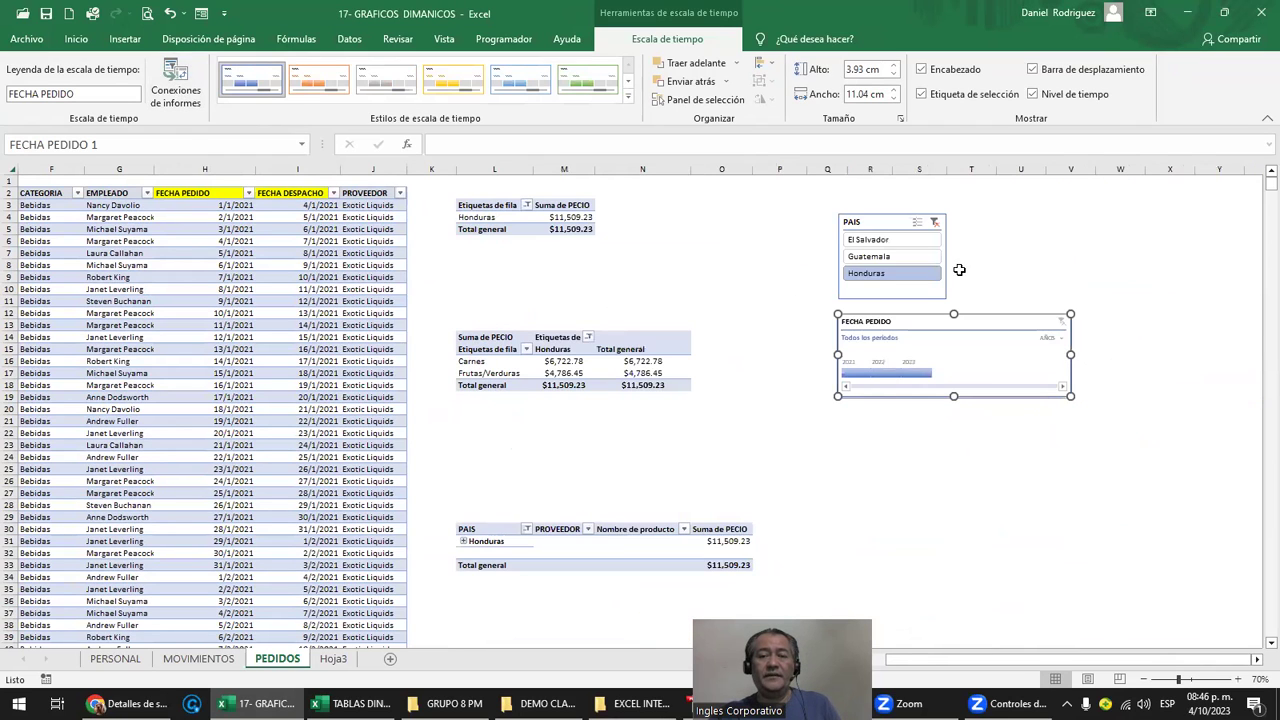
pyautogui.click(880, 256)
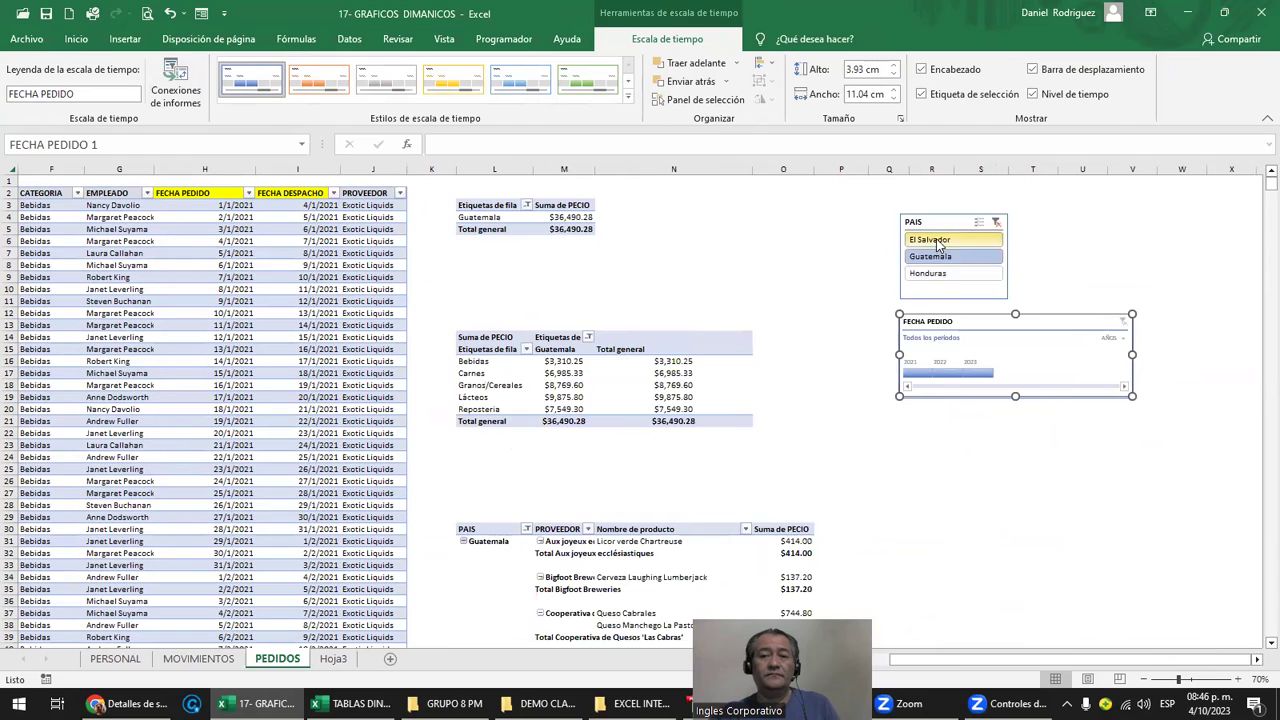
pyautogui.click(940, 241)
pyautogui.click(996, 221)
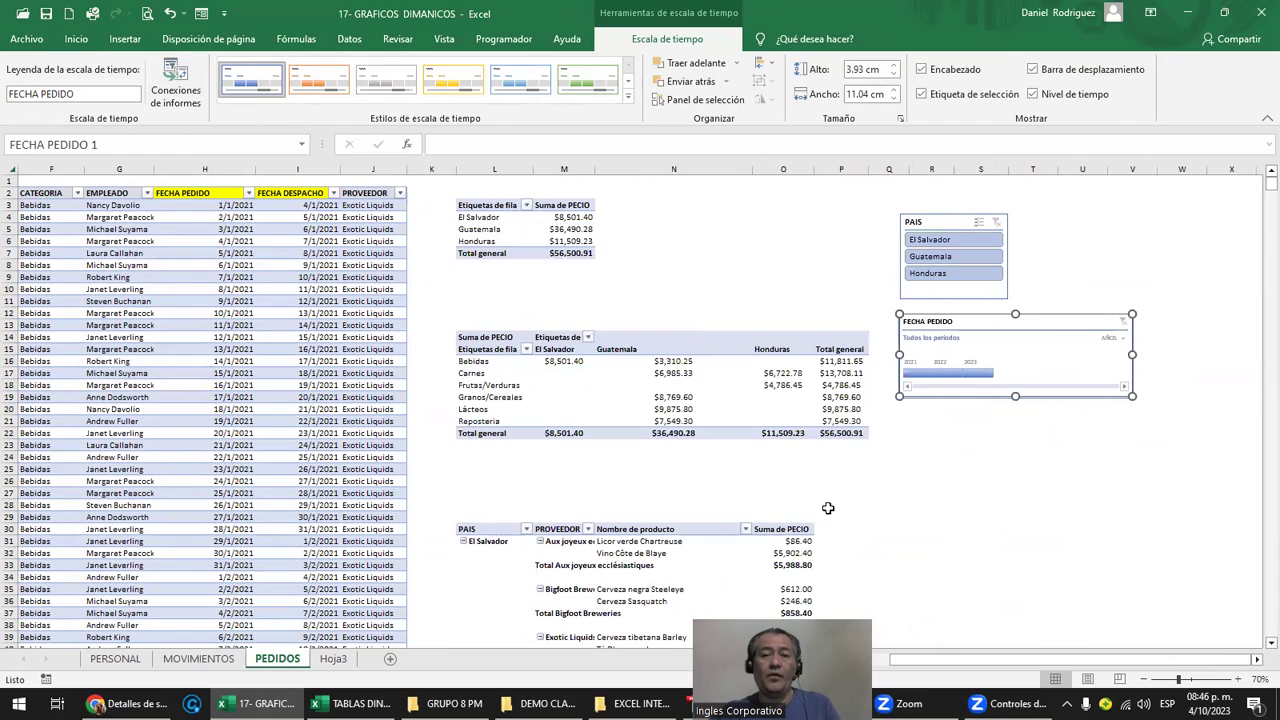
pyautogui.click(890, 490)
pyautogui.keyDown('ctrl'); pyautogui.scroll(1, 890, 490); pyautogui.keyUp('ctrl')
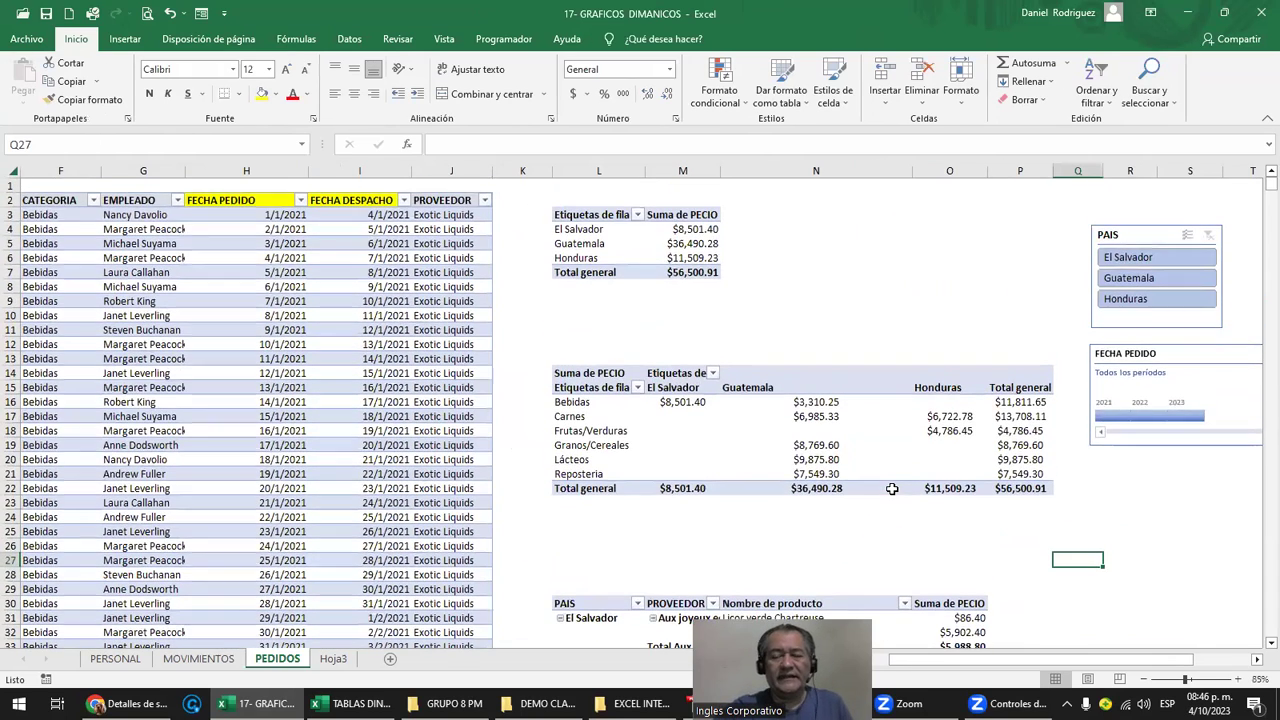
# Enter the heading GRAFICOS DINAMICOS in cell Y5
pyautogui.press('Right')
pyautogui.press('Right')
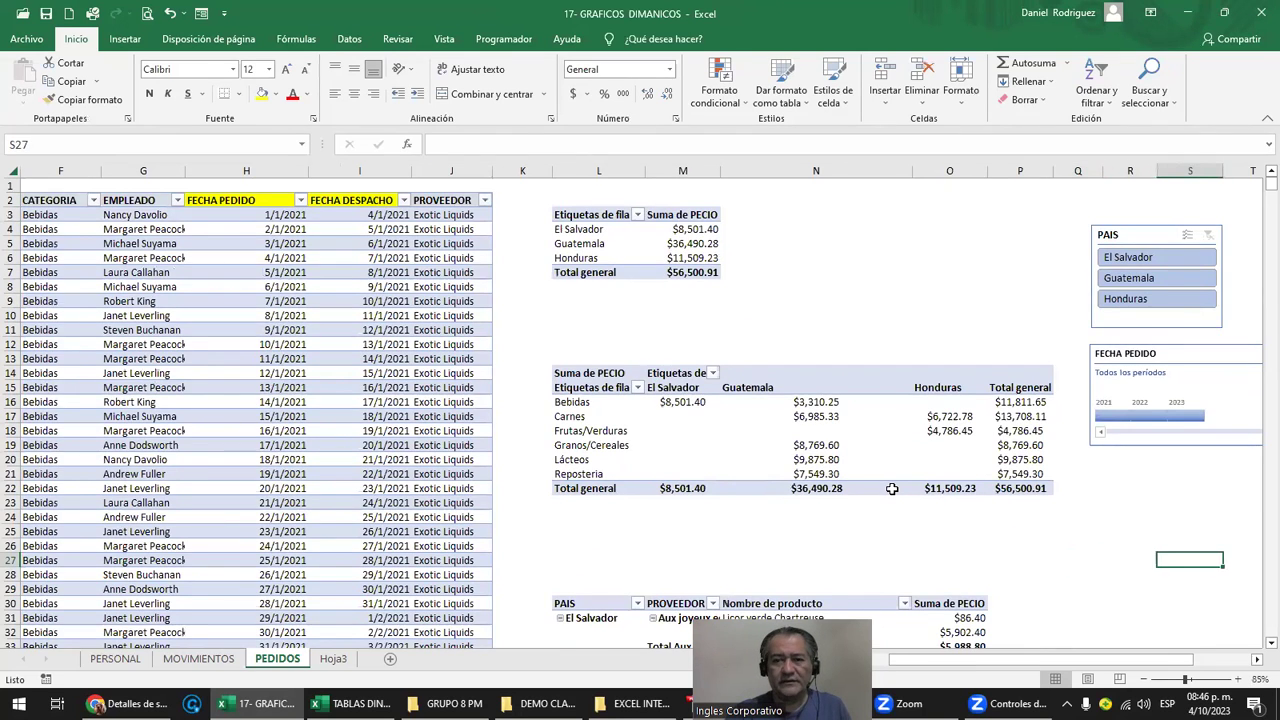
pyautogui.press('Right')
pyautogui.press('Right')
pyautogui.press('Right')
pyautogui.press('Right')
pyautogui.press('Right')
pyautogui.press('Right')
pyautogui.press('Right')
pyautogui.press('Right')
pyautogui.press('Right')
pyautogui.press('Right')
pyautogui.press('Right')
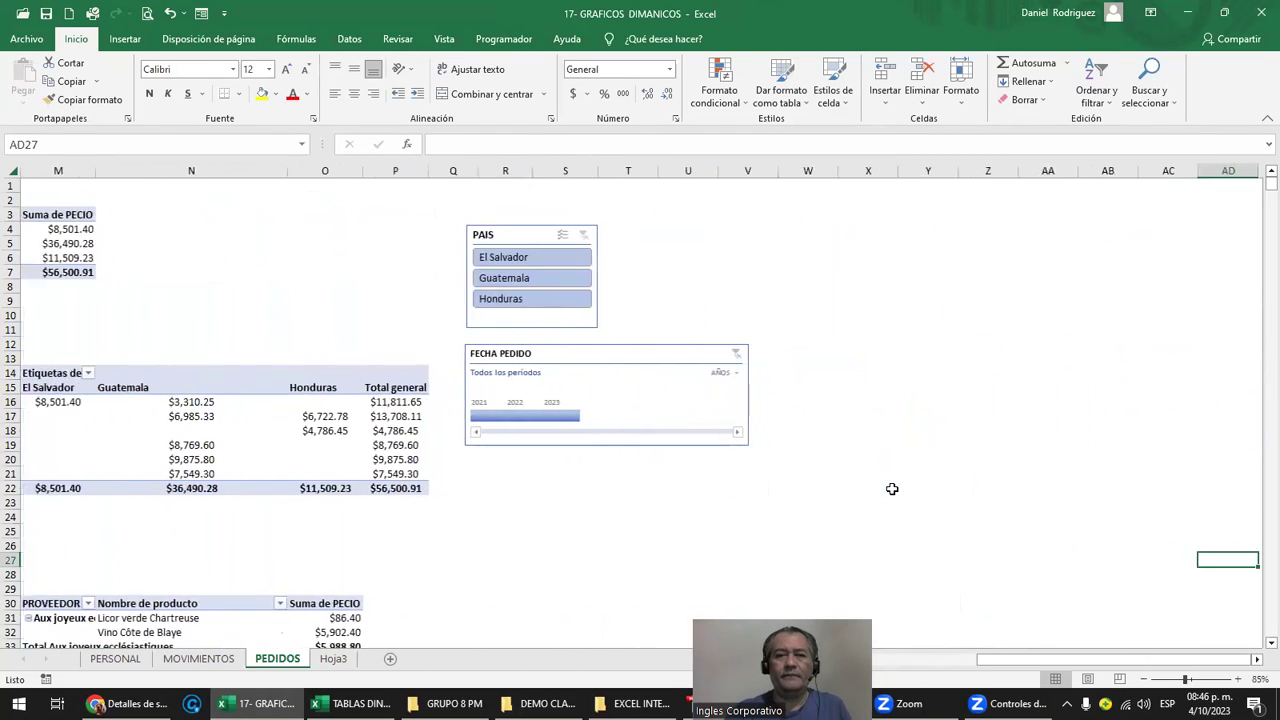
pyautogui.press('Right')
pyautogui.press('Right')
pyautogui.press('Right')
pyautogui.press('Right')
pyautogui.press('Right')
pyautogui.press('Right')
pyautogui.press('Right')
pyautogui.press('Right')
pyautogui.press('Right')
pyautogui.press('Right')
pyautogui.press('Right')
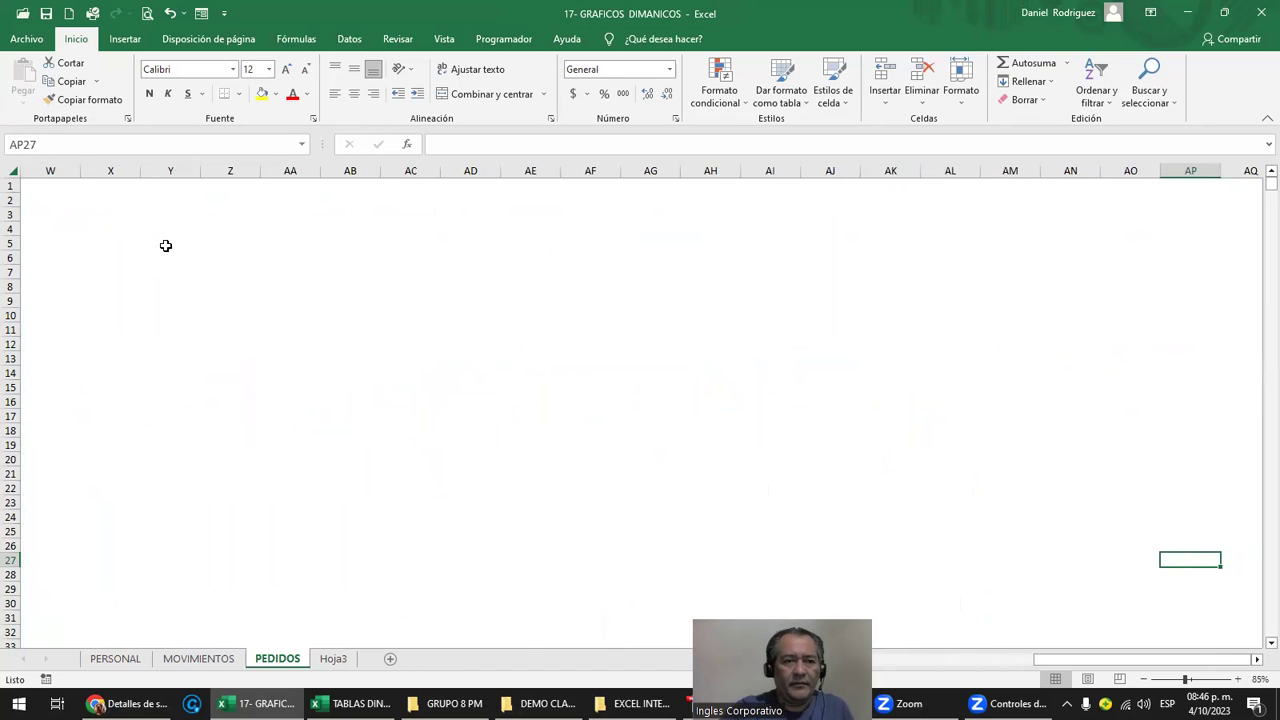
pyautogui.click(166, 245)
pyautogui.keyDown('ctrl'); pyautogui.scroll(2, 166, 245); pyautogui.keyUp('ctrl')
pyautogui.keyDown('ctrl'); pyautogui.scroll(2, 166, 245); pyautogui.keyUp('ctrl')
pyautogui.press('Left')
pyautogui.press('Right')
pyautogui.write('GRAFICOS')
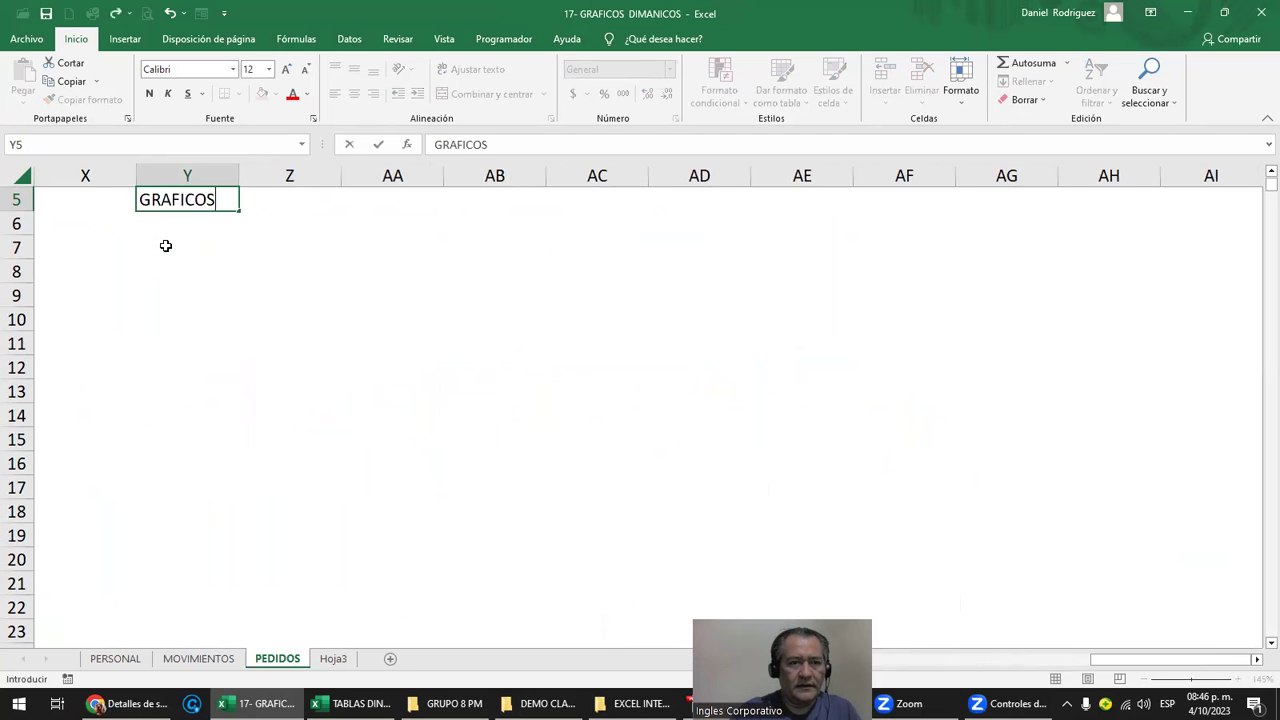
pyautogui.write(' DINA')
pyautogui.write('MI')
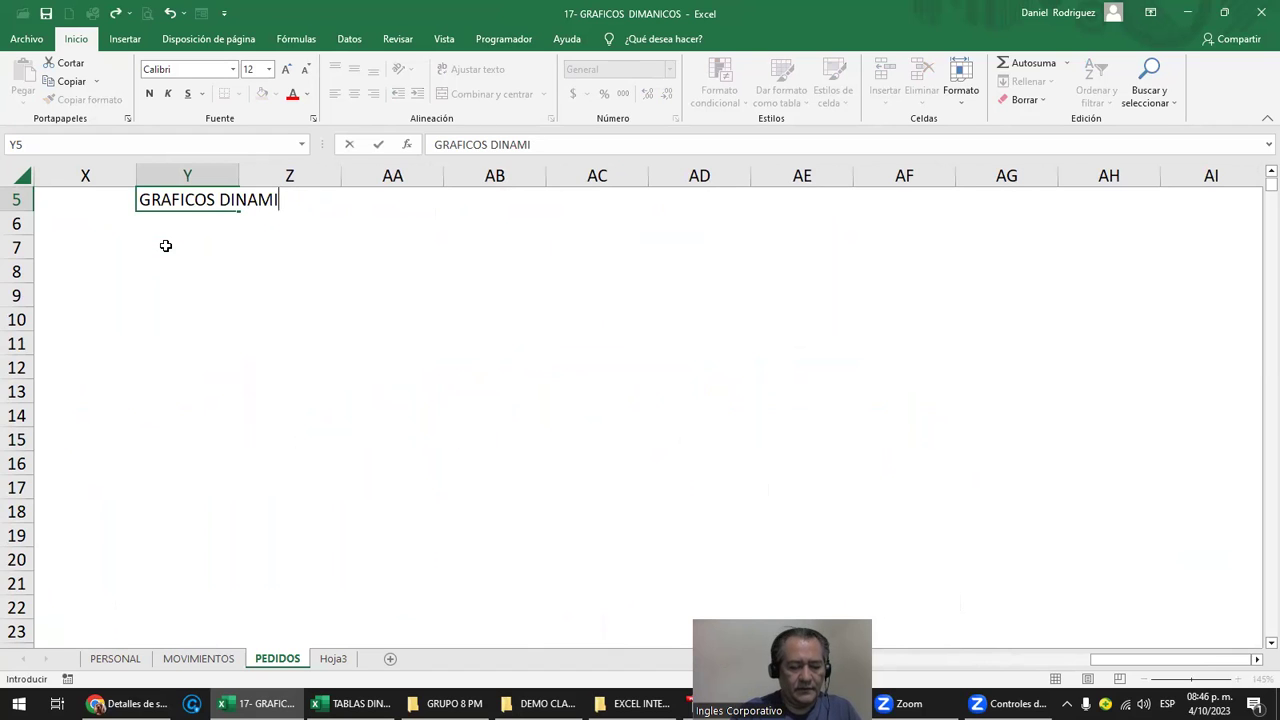
pyautogui.write('CSOOS')
pyautogui.press('Return')
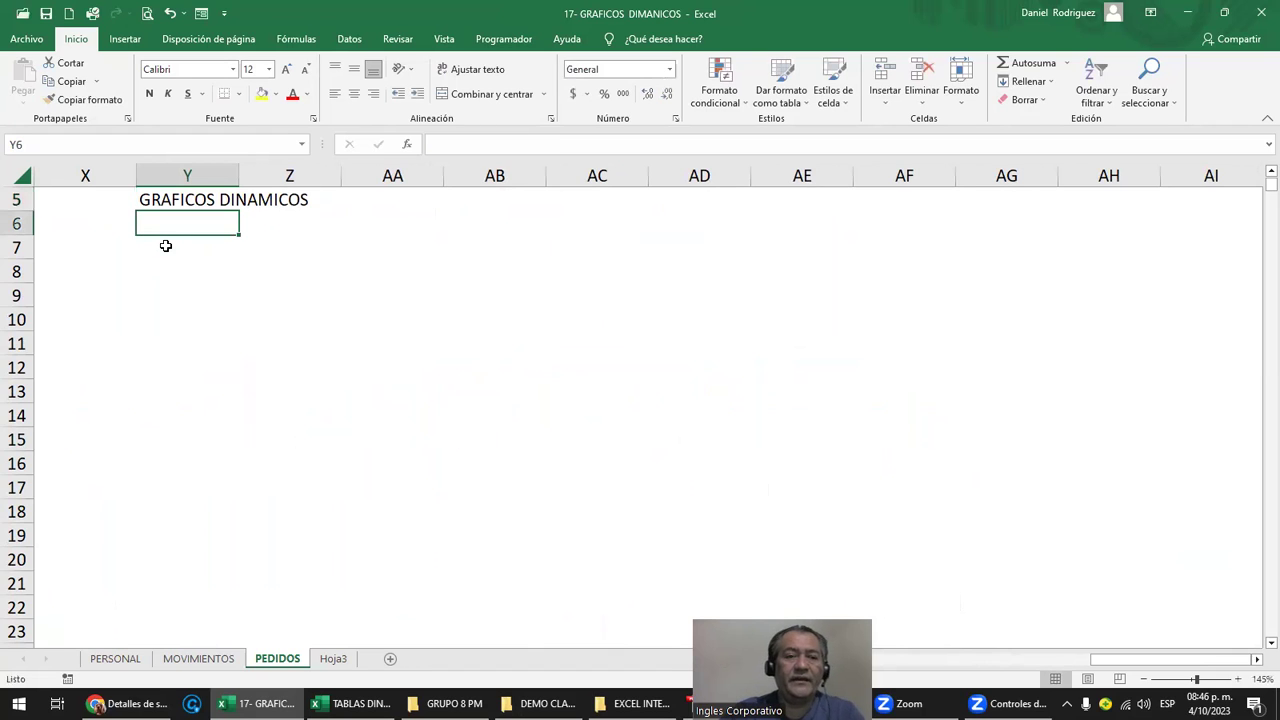
# Move back across the sheet so the pivot tables, slicer and timeline are in view
pyautogui.press('Left')
pyautogui.press('Left')
pyautogui.press('Left')
pyautogui.press('Left')
pyautogui.press('Left')
pyautogui.press('Left')
pyautogui.press('Left')
pyautogui.press('Left')
pyautogui.press('Up')
pyautogui.press('Up')
pyautogui.press('Up')
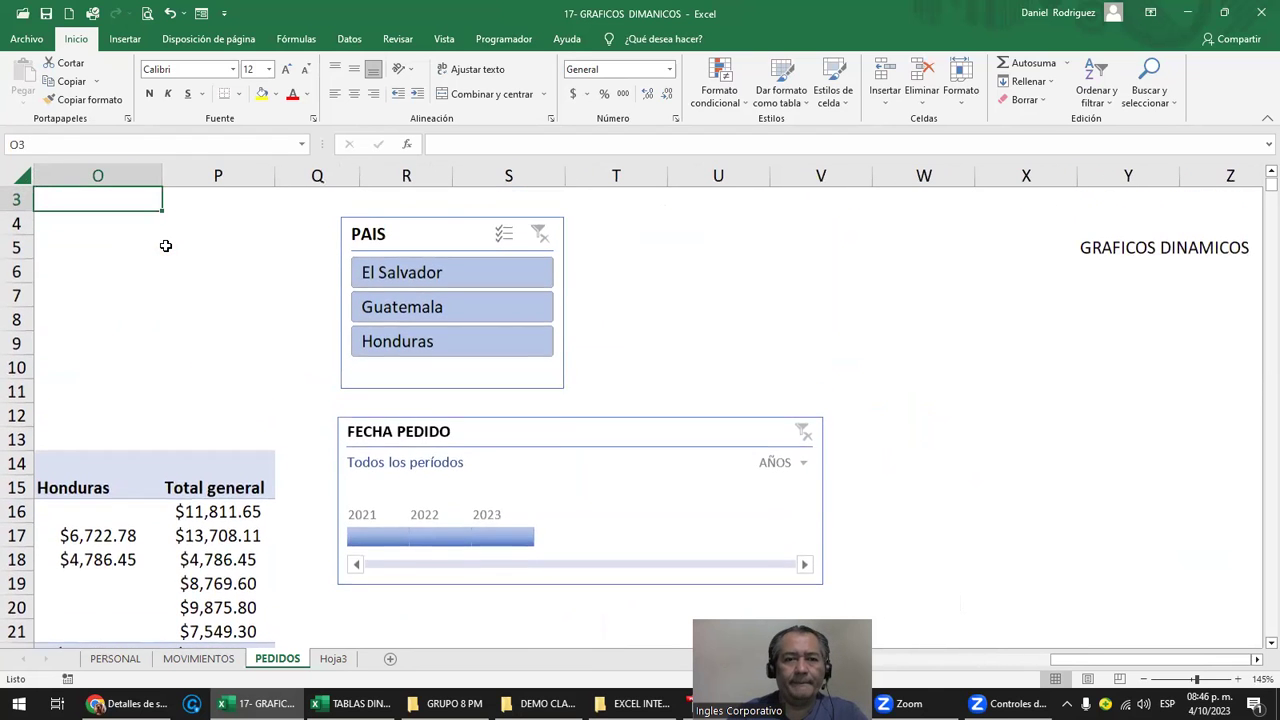
pyautogui.press('Up')
pyautogui.press('Up')
pyautogui.press('Left')
pyautogui.press('Left')
pyautogui.press('Left')
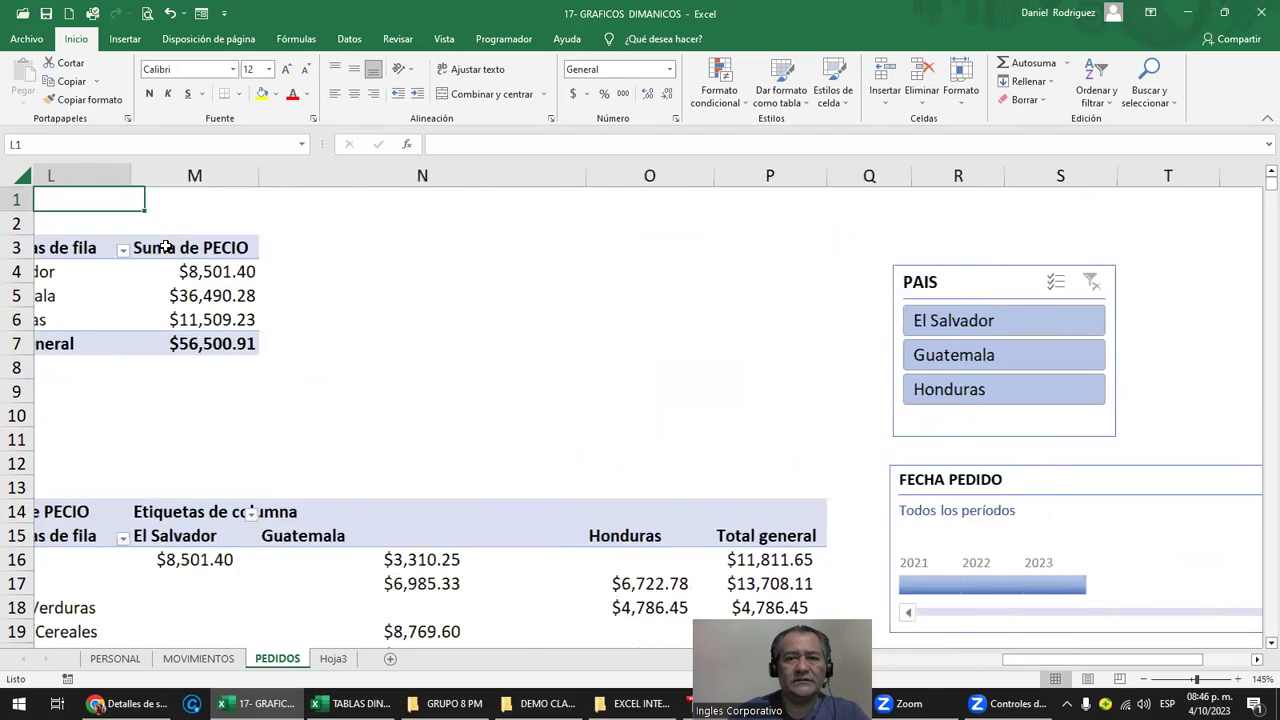
pyautogui.press('Right')
pyautogui.press('Right')
pyautogui.press('Right')
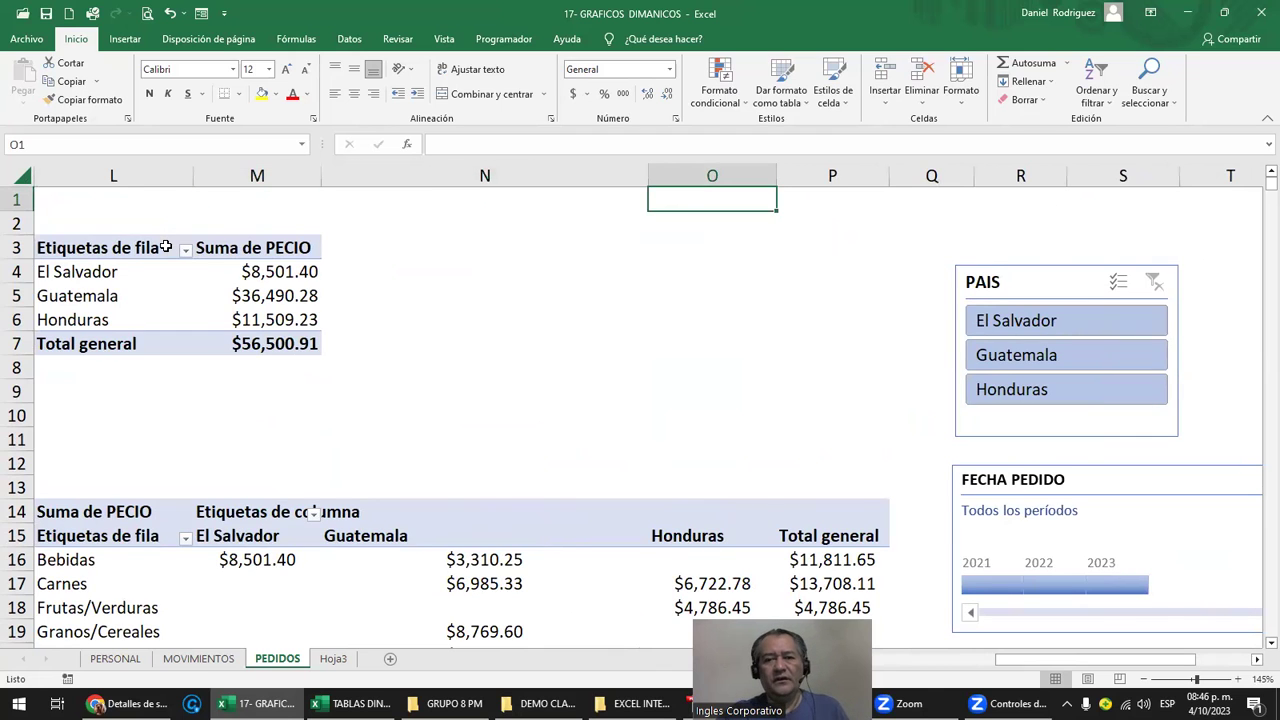
pyautogui.scroll(-1, 177, 250)
pyautogui.scroll(-1, 177, 250)
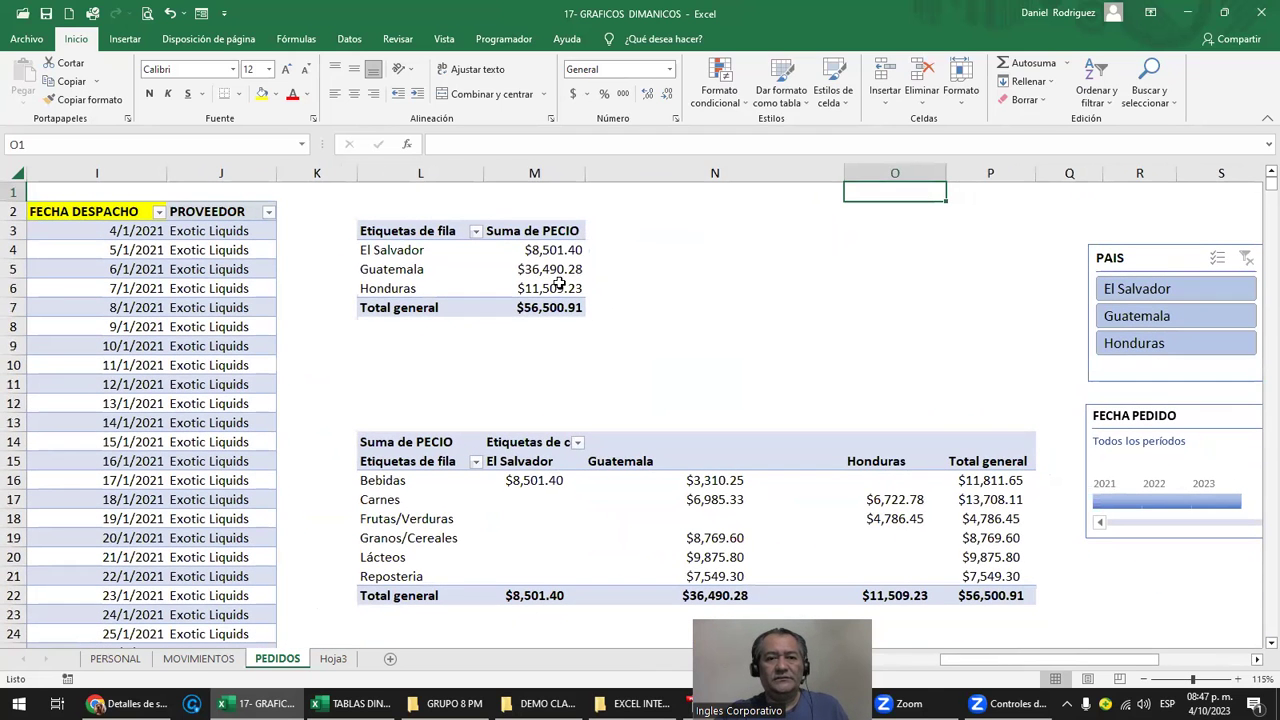
pyautogui.click(670, 264)
pyautogui.press('Right')
pyautogui.press('Right')
pyautogui.press('Right')
pyautogui.press('Right')
pyautogui.press('Right')
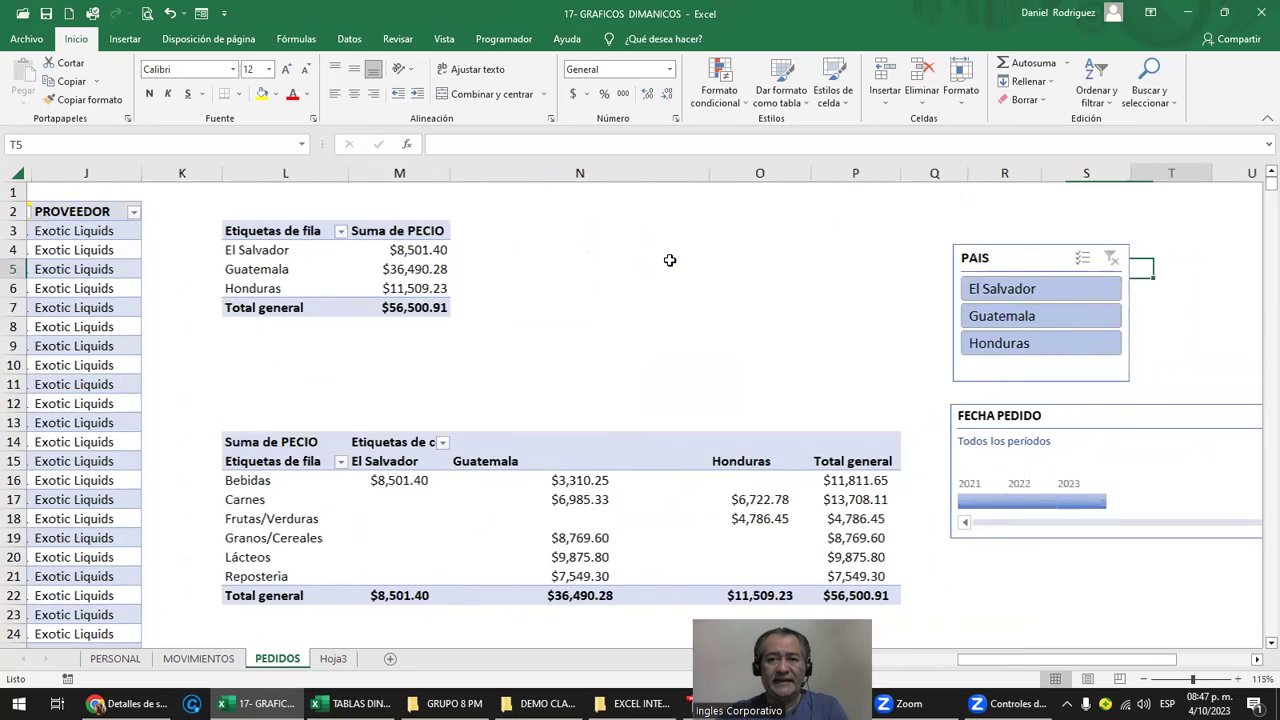
pyautogui.press('Right')
pyautogui.press('Right')
pyautogui.press('Right')
pyautogui.press('Right')
pyautogui.press('Right')
pyautogui.press('Right')
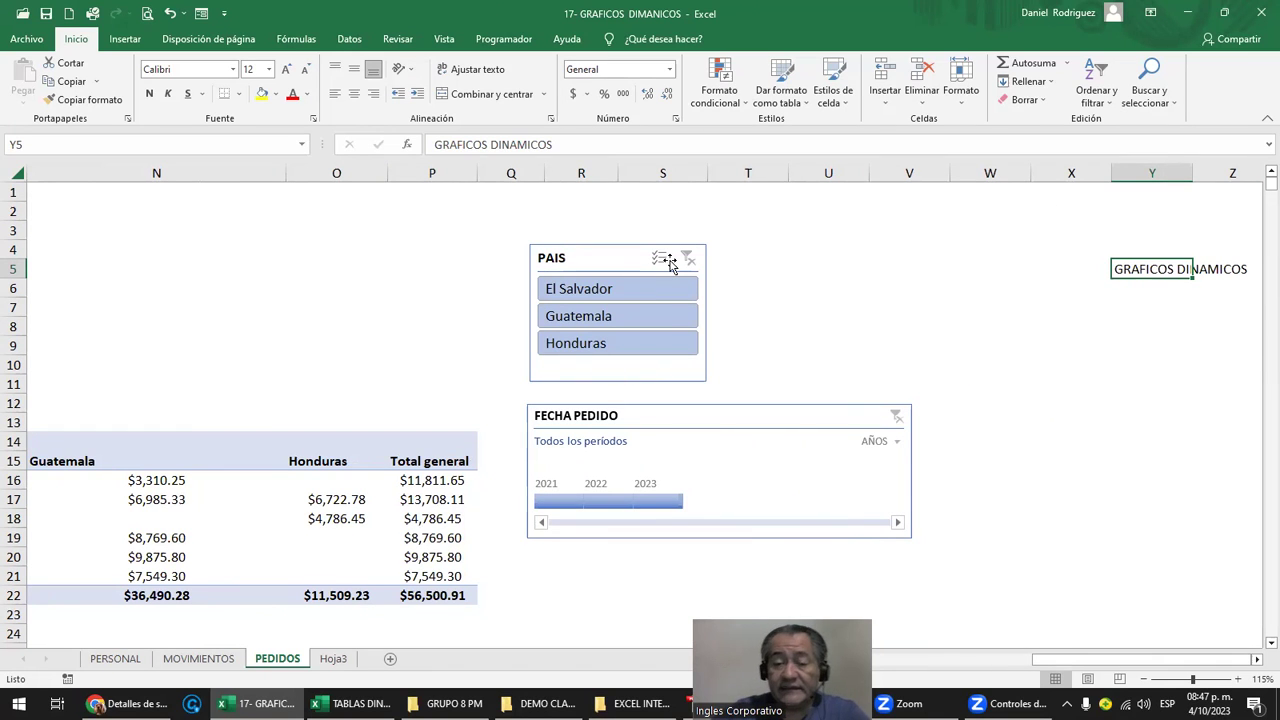
pyautogui.press('Left')
pyautogui.press('Left')
pyautogui.press('Left')
pyautogui.press('Left')
pyautogui.press('Left')
pyautogui.press('Left')
pyautogui.press('Left')
pyautogui.press('Left')
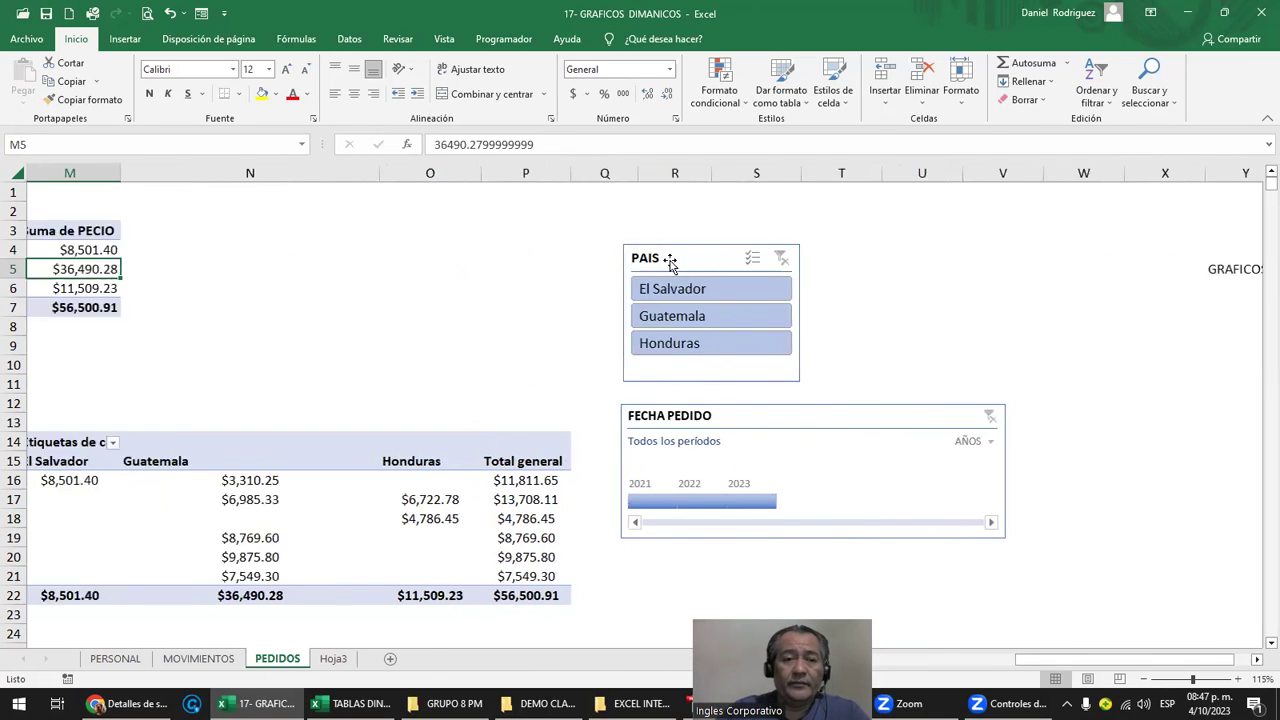
pyautogui.press('Left')
pyautogui.press('Left')
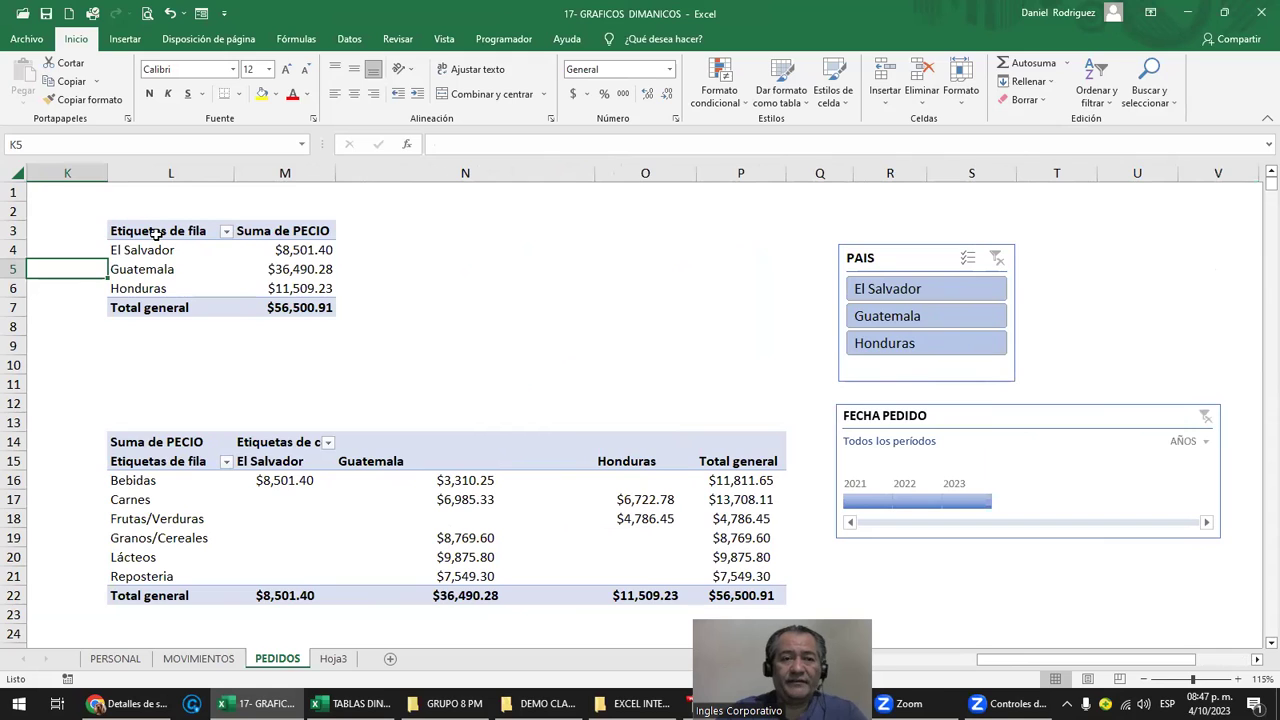
# From cell L3 of the country pivot table, start a Columnas agrupadas pivot chart
pyautogui.click(151, 232)
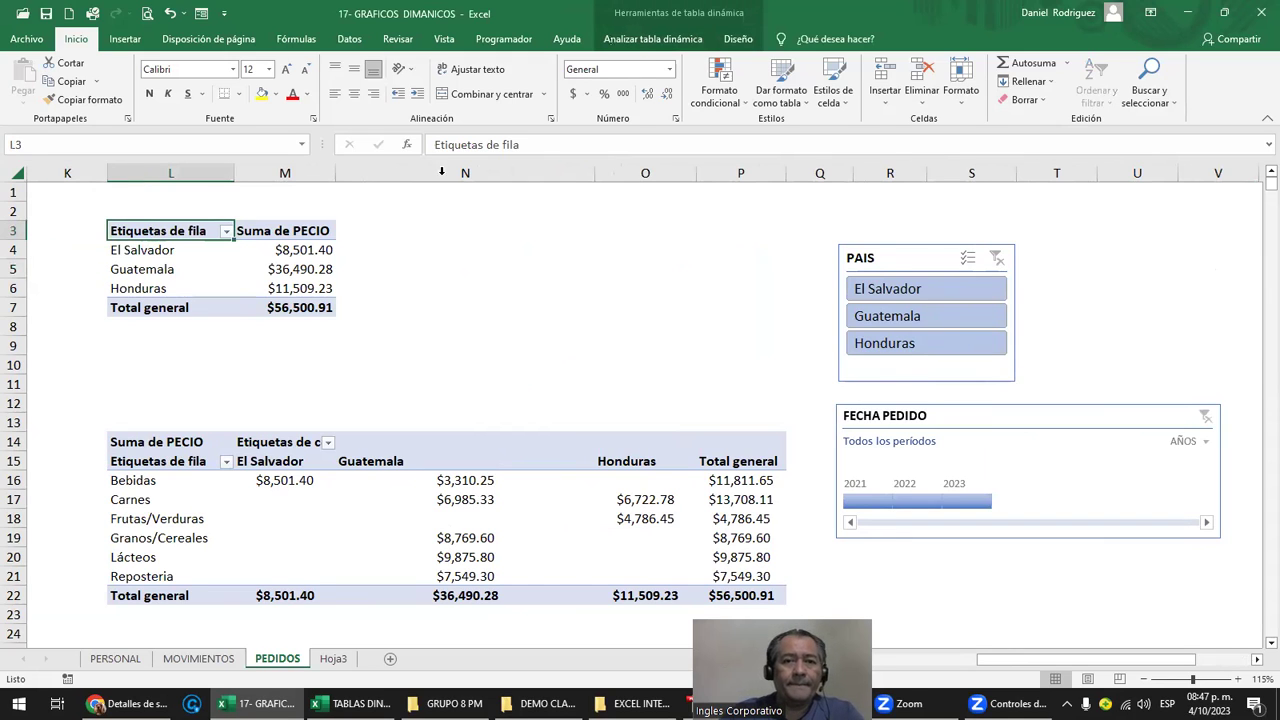
pyautogui.click(126, 42)
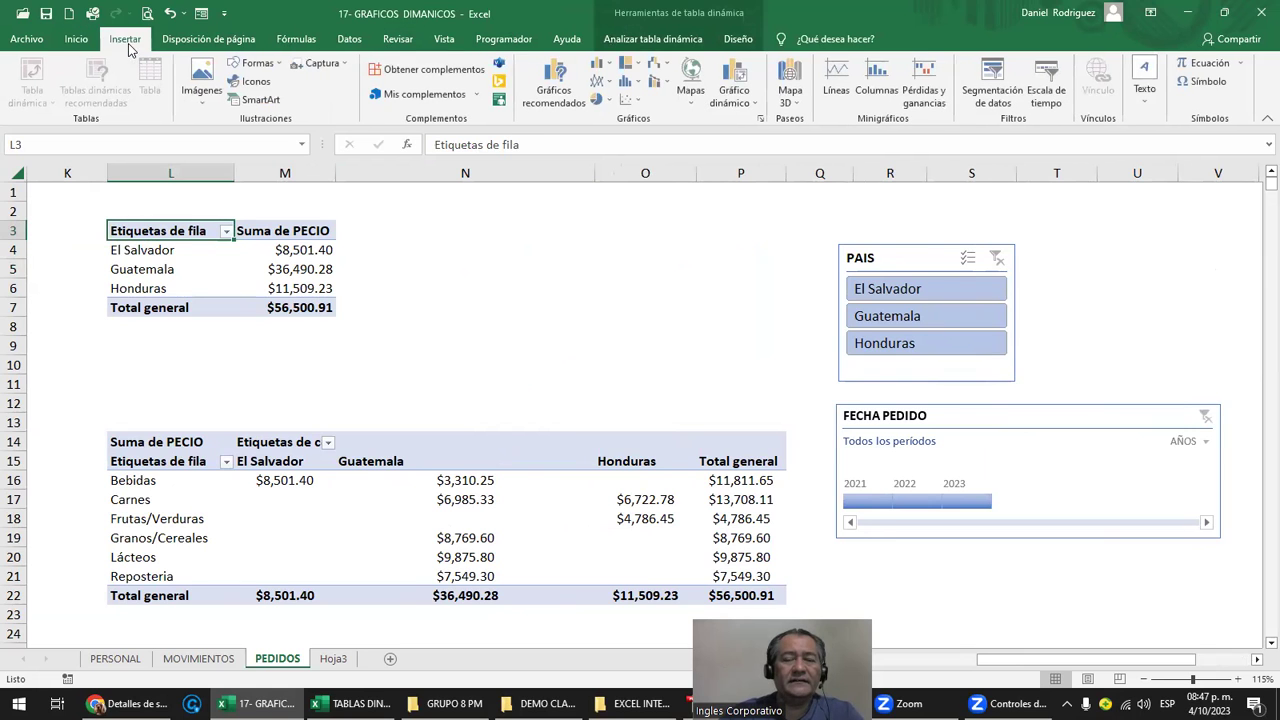
pyautogui.click(736, 100)
pyautogui.click(756, 124)
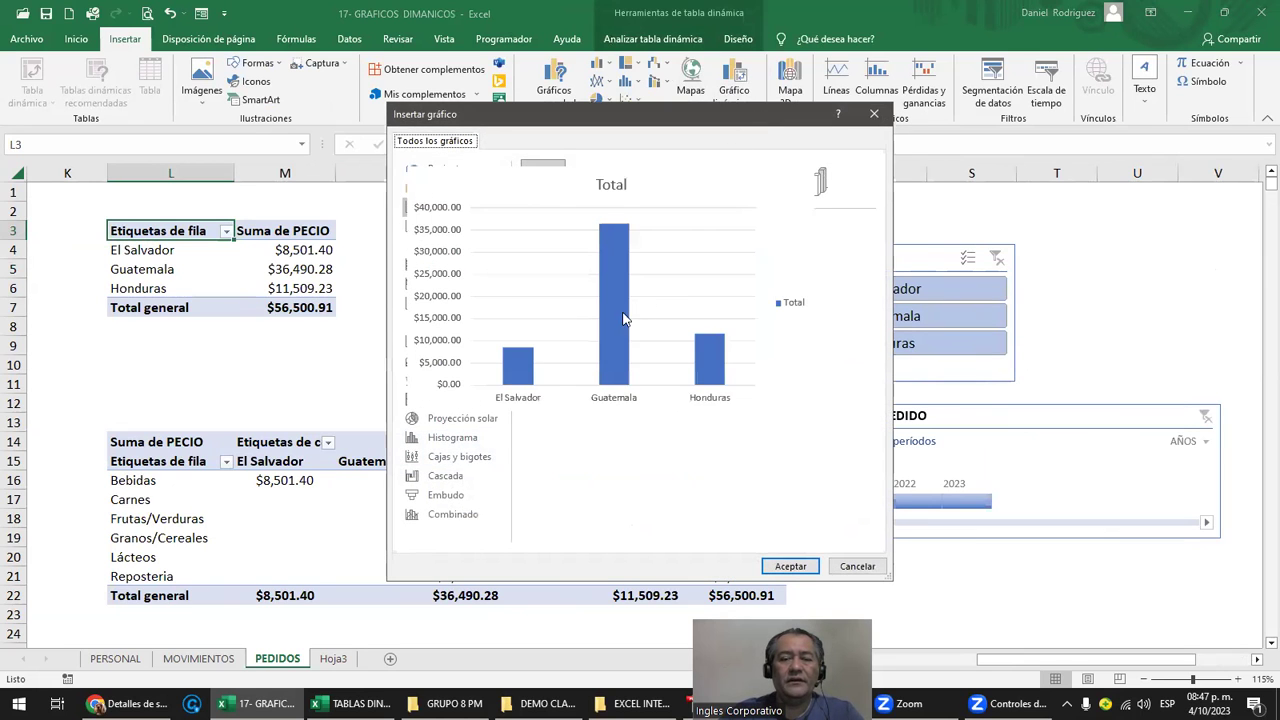
pyautogui.moveTo(543, 180)
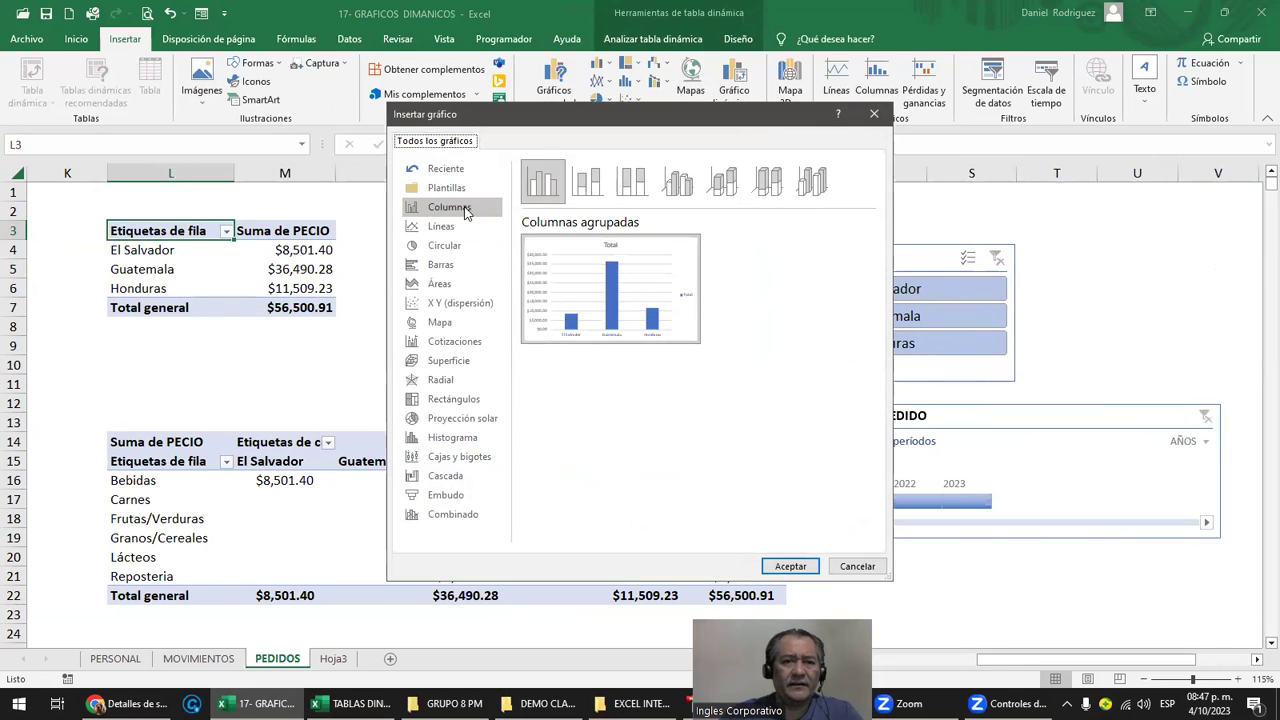
# Insert the clustered column chart, fit it above the lower pivot table, and move the PAIS slicer right
pyautogui.click(790, 566)
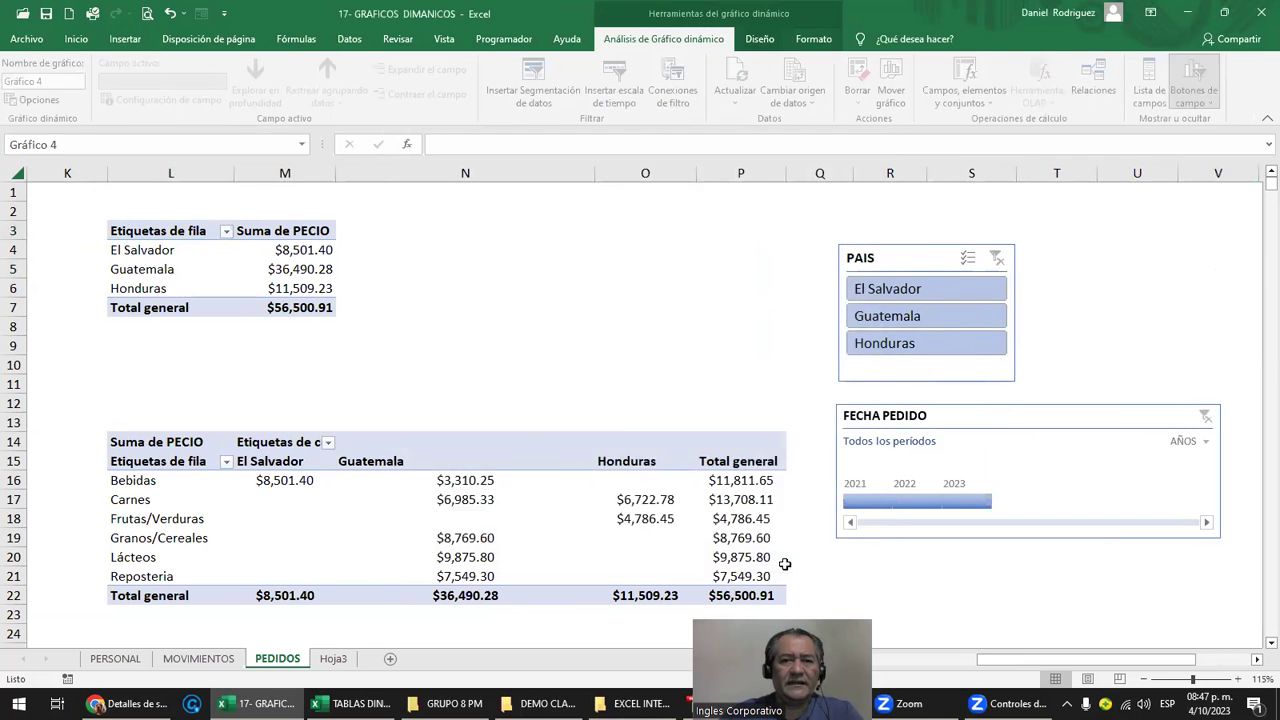
pyautogui.moveTo(712, 370); pyautogui.dragTo(692, 276)
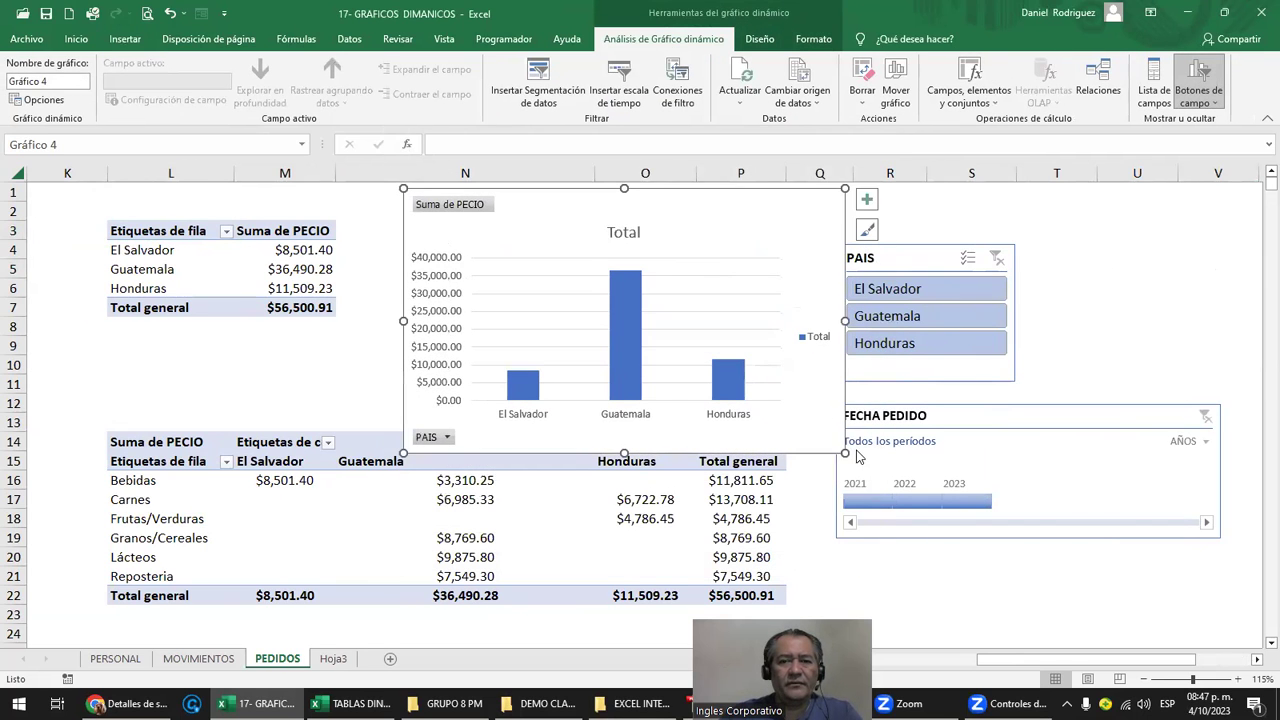
pyautogui.moveTo(845, 453); pyautogui.dragTo(806, 389)
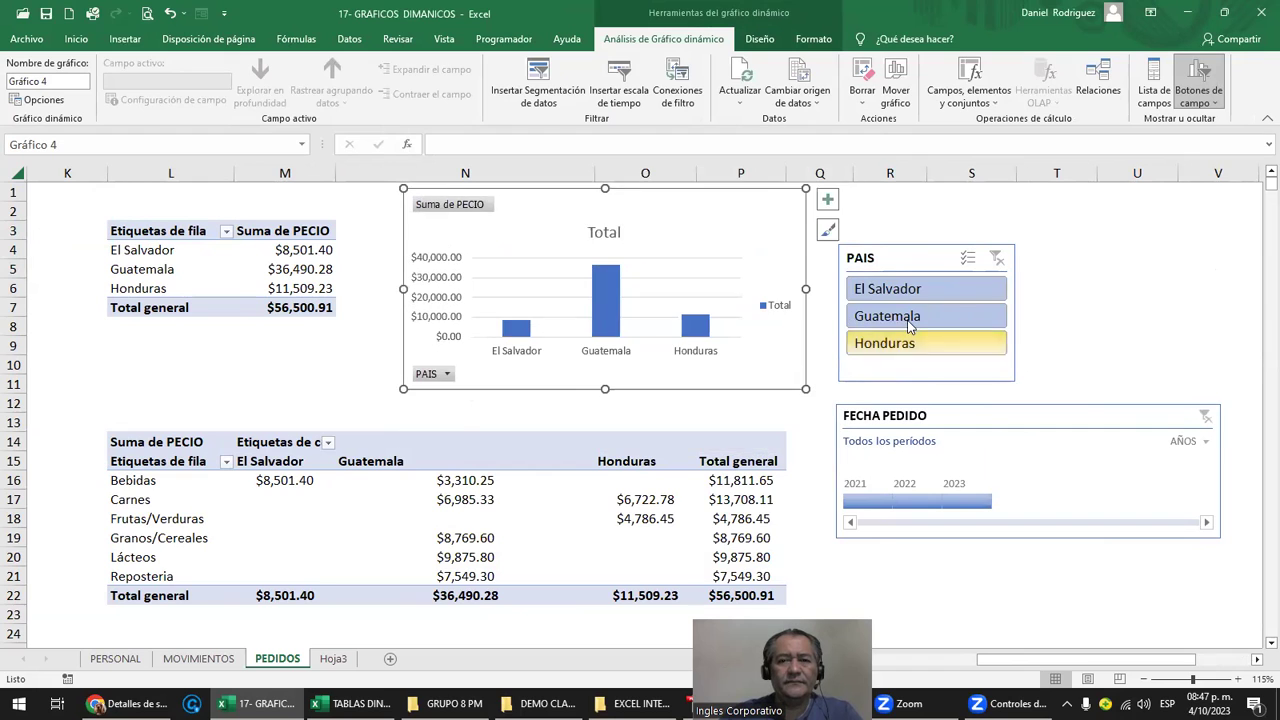
pyautogui.moveTo(913, 265); pyautogui.dragTo(967, 268)
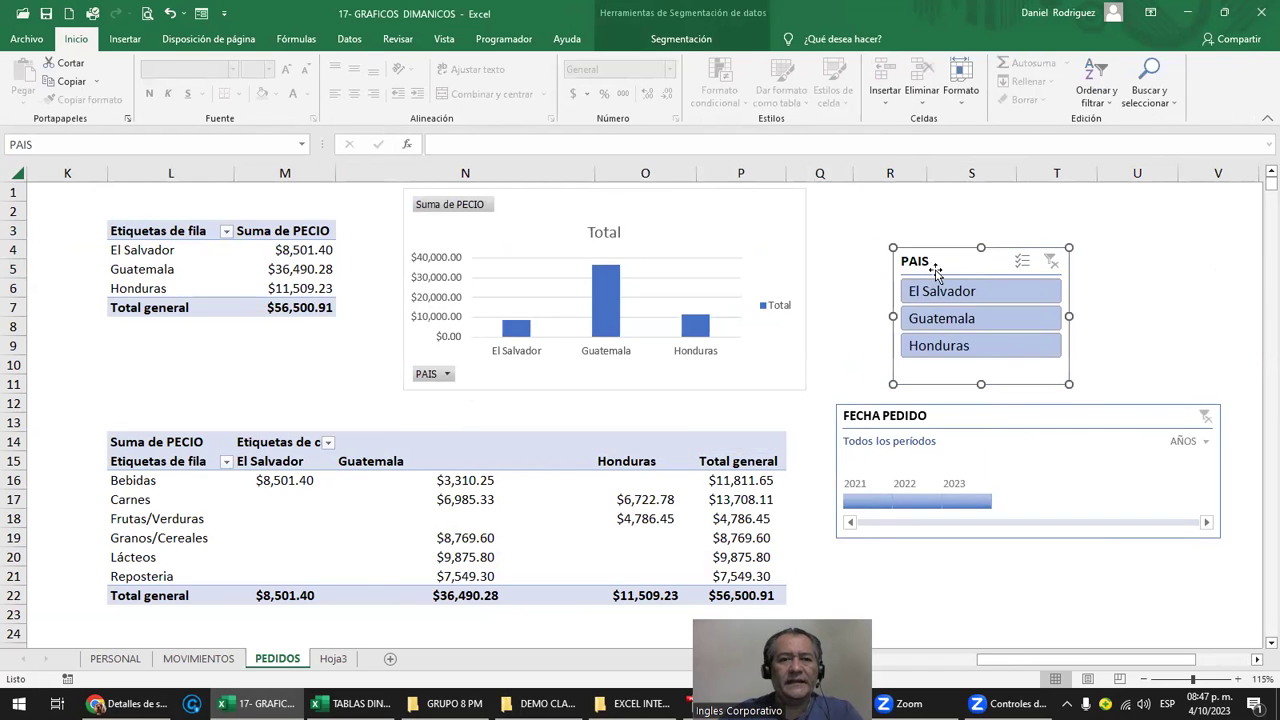
pyautogui.click(272, 233)
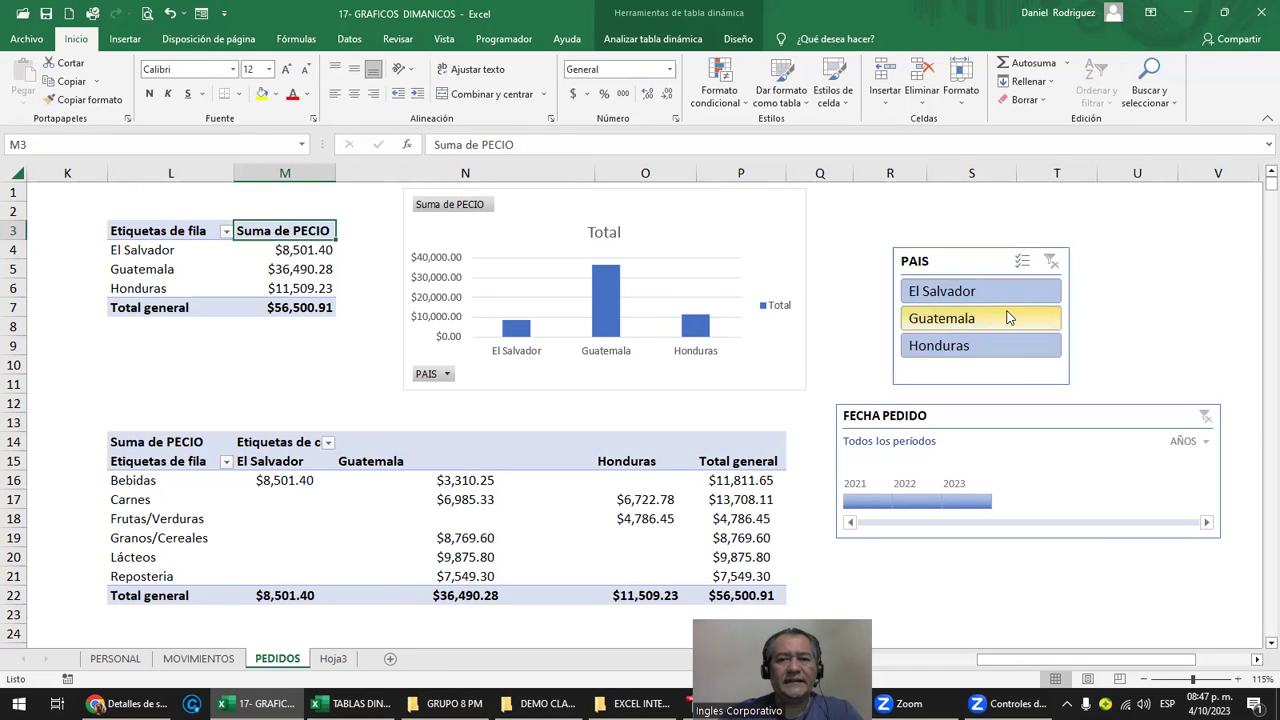
# Filter the chart by El Salvador, then Honduras, then clear the PAIS filter
pyautogui.click(972, 292)
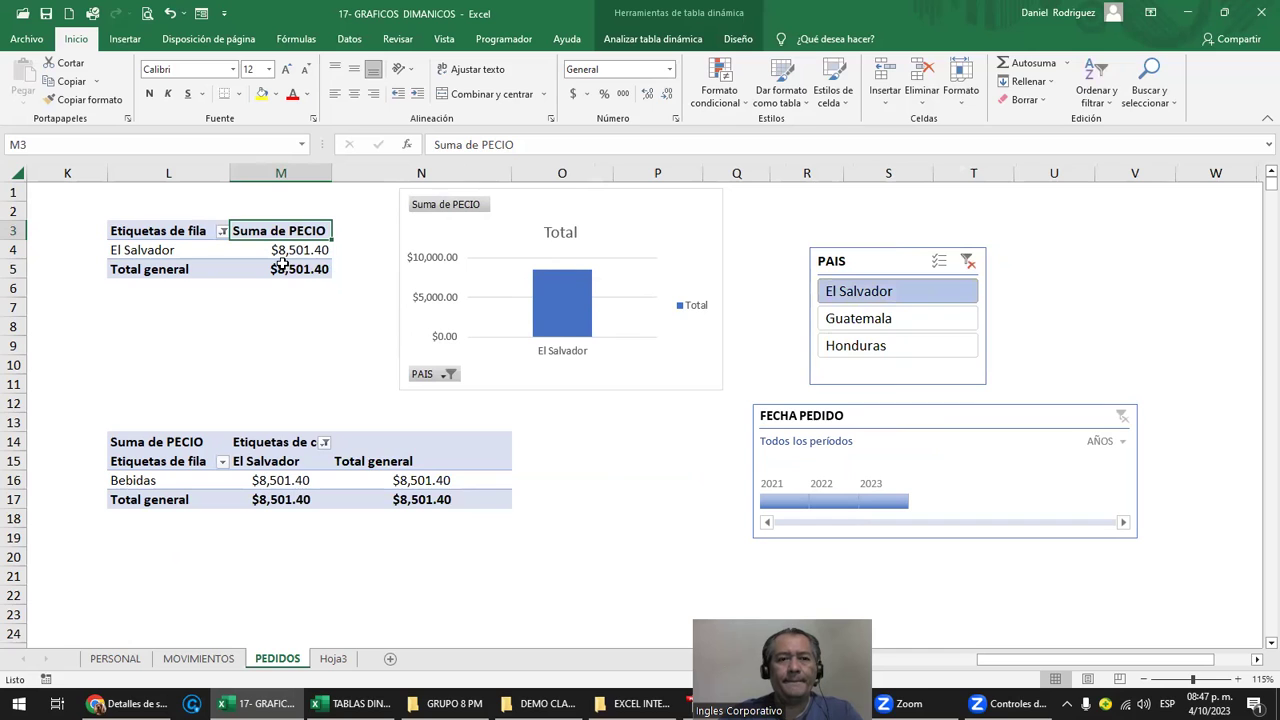
pyautogui.click(452, 242)
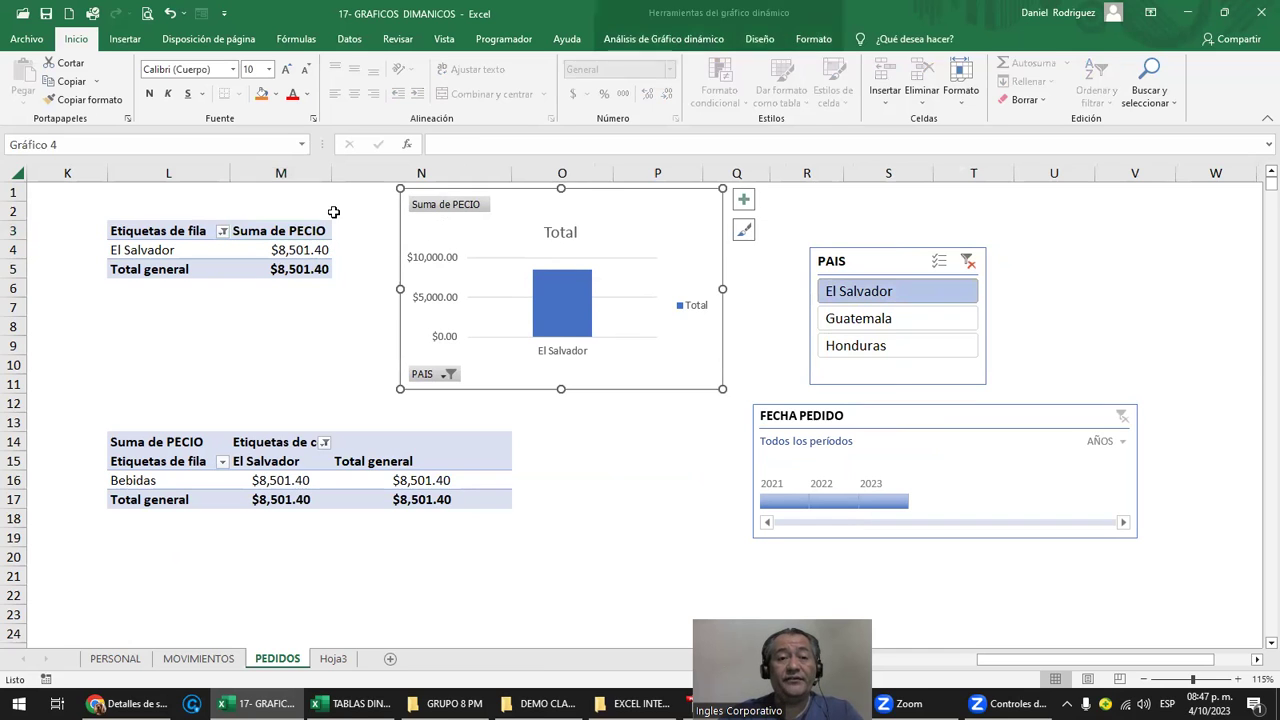
pyautogui.click(908, 345)
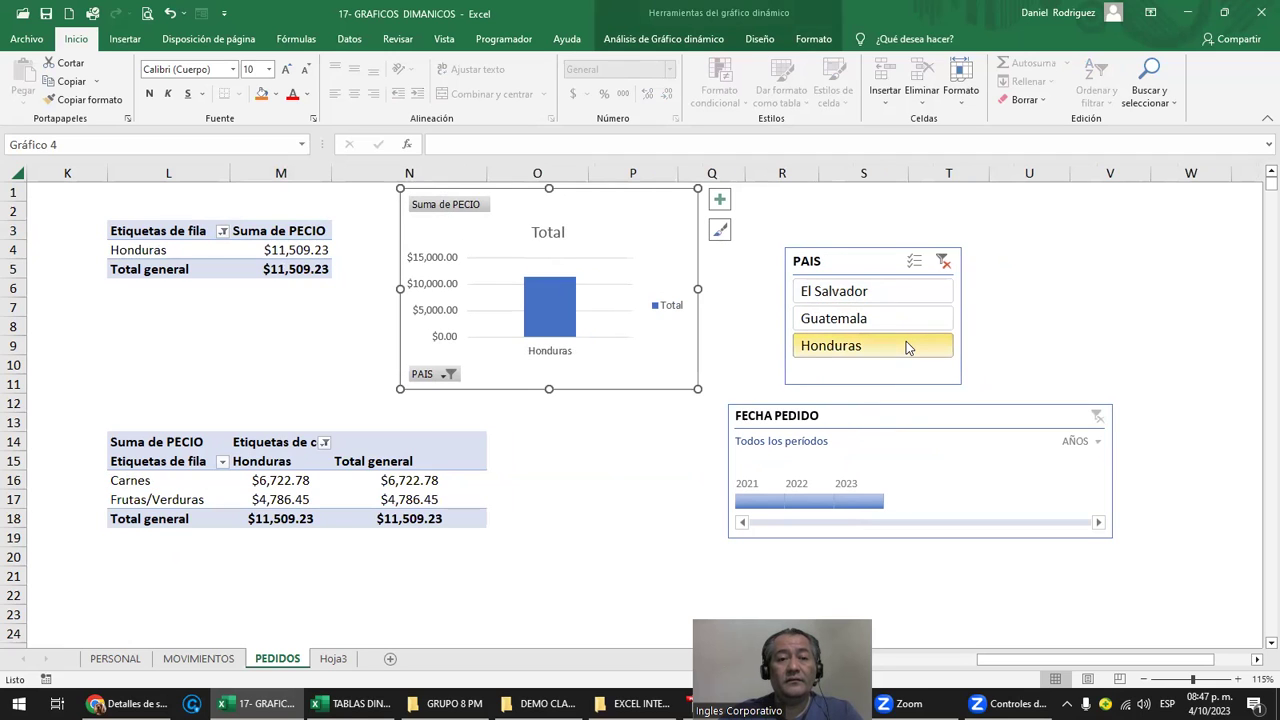
pyautogui.click(943, 261)
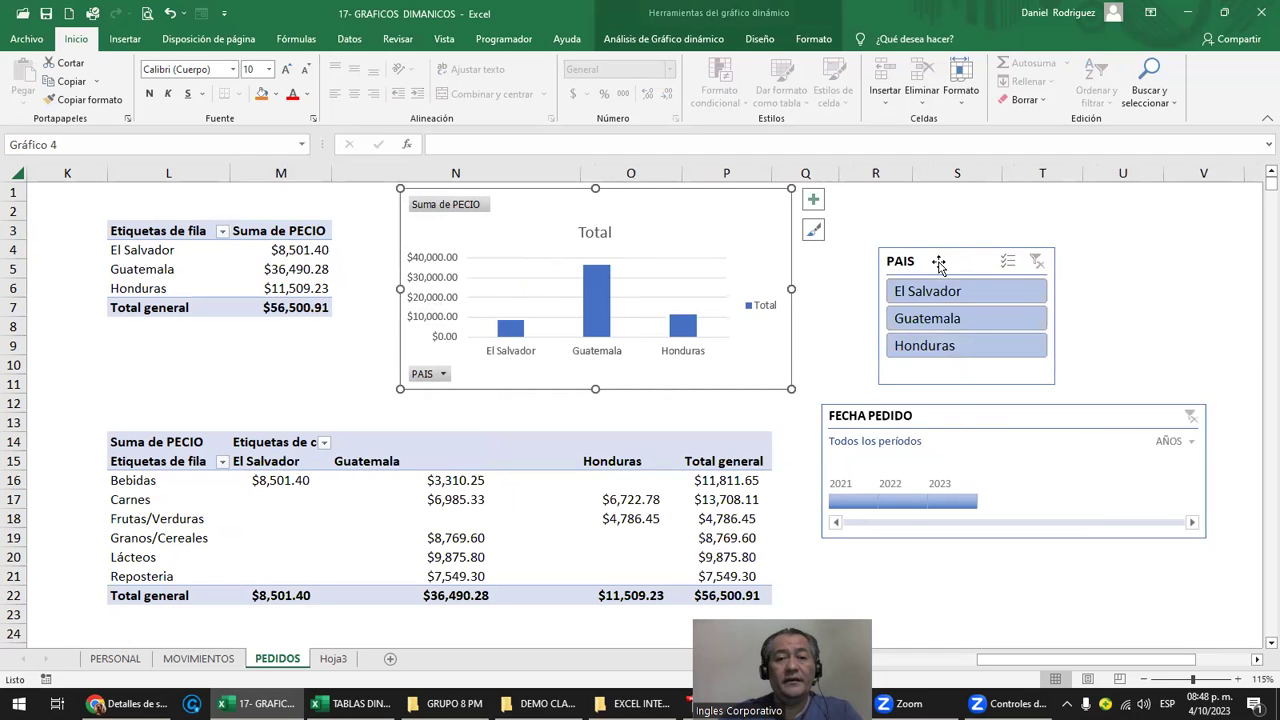
pyautogui.moveTo(795, 389); pyautogui.dragTo(802, 391)
pyautogui.click(1085, 350)
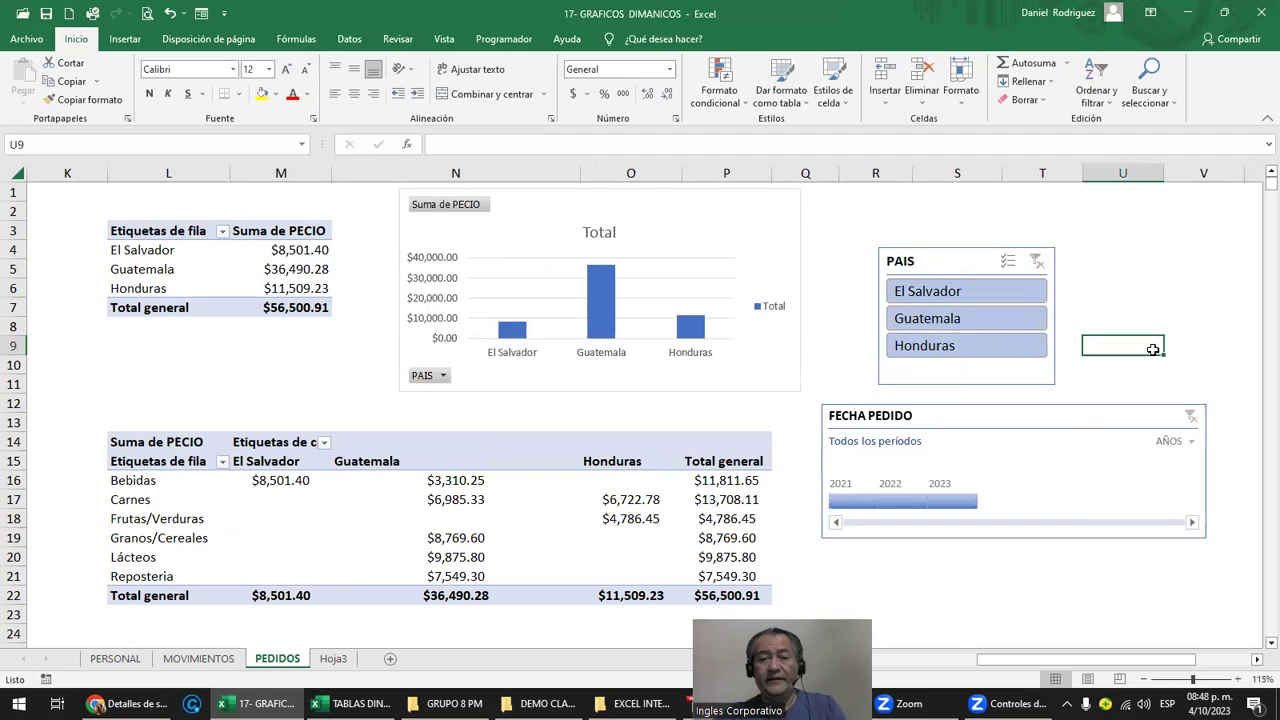
pyautogui.press('Right')
pyautogui.press('Right')
pyautogui.press('Right')
pyautogui.press('Right')
pyautogui.press('Right')
pyautogui.press('Right')
pyautogui.press('Right')
pyautogui.press('Right')
pyautogui.press('Right')
pyautogui.press('Right')
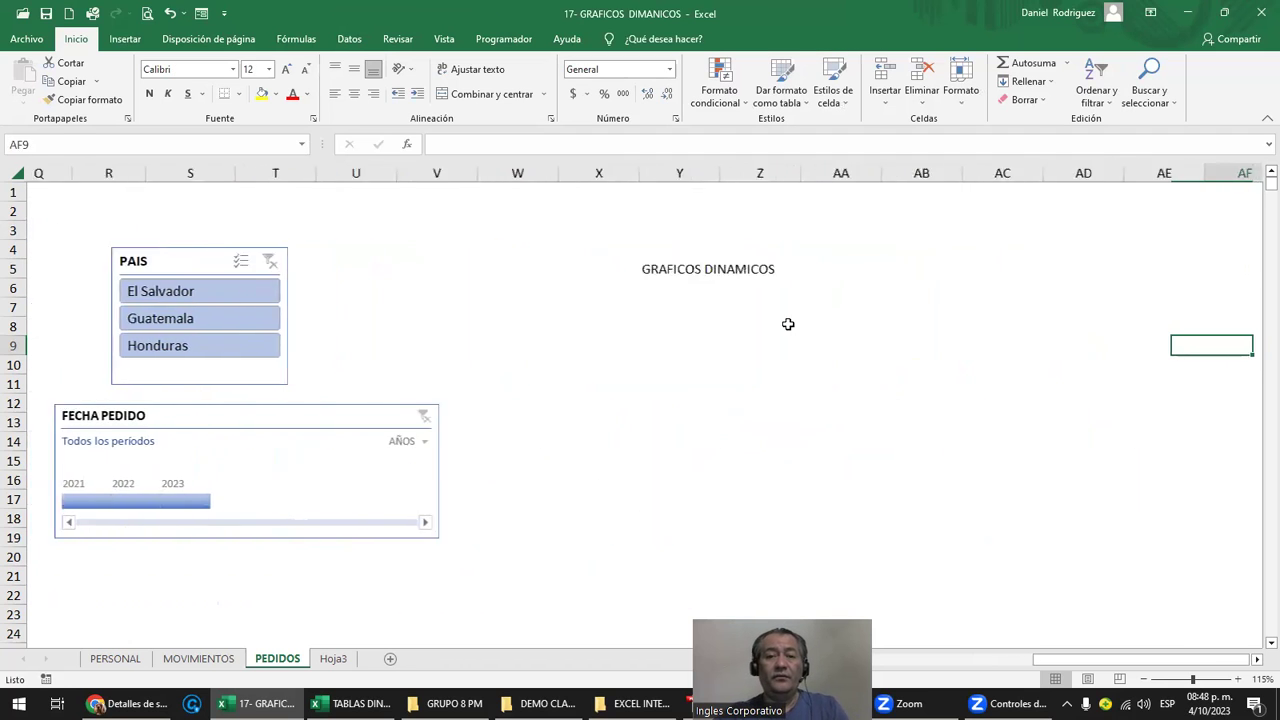
pyautogui.press('Right')
pyautogui.press('Right')
# Move the GRAFICOS DINAMICOS heading from Y5 to Y2
pyautogui.click(593, 263)
pyautogui.hotkey('ctrl', 'c')
pyautogui.press('Up')
pyautogui.press('Up')
pyautogui.press('Up')
pyautogui.press('Return')
pyautogui.press('Down')
pyautogui.press('Down')
pyautogui.press('Down')
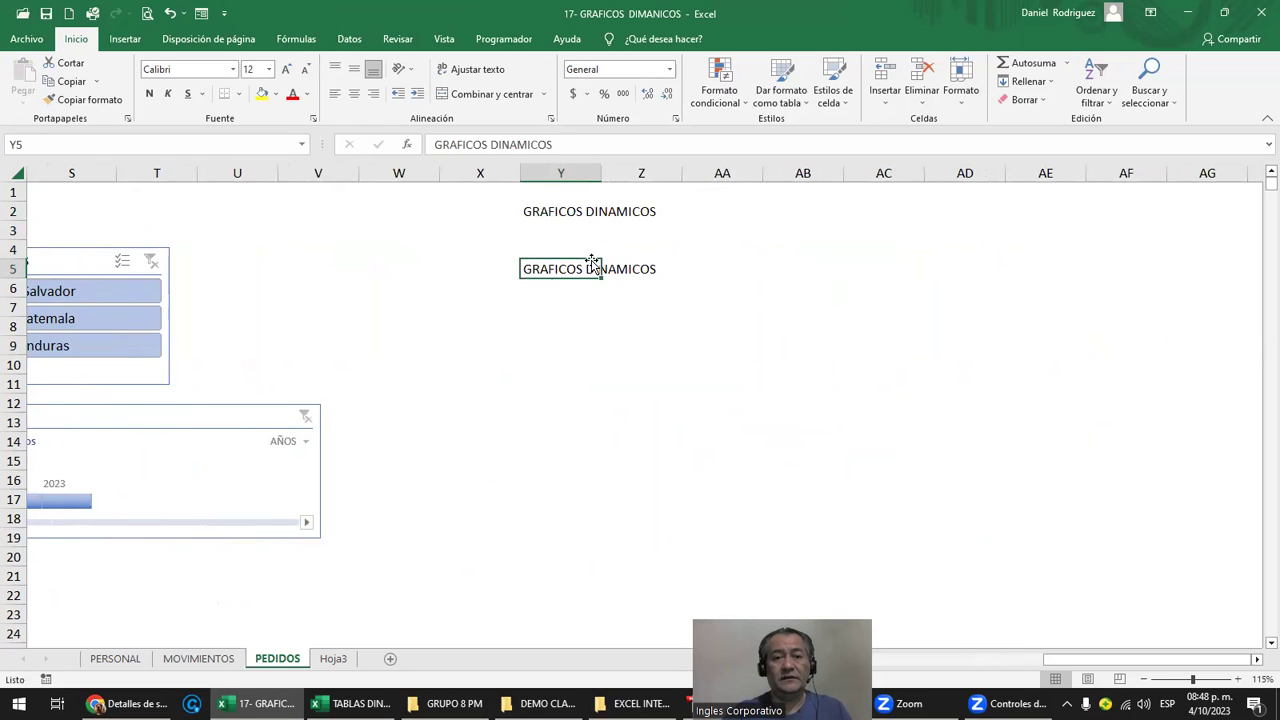
pyautogui.press('Delete')
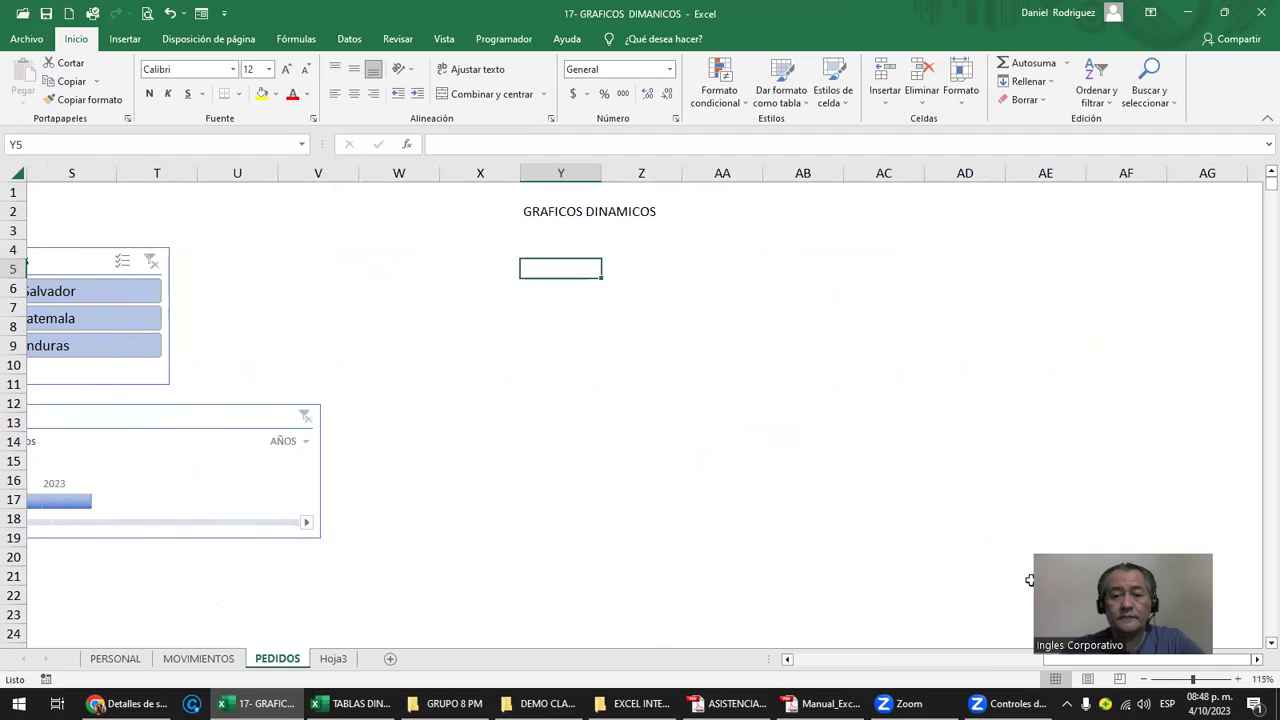
pyautogui.click(1030, 580)
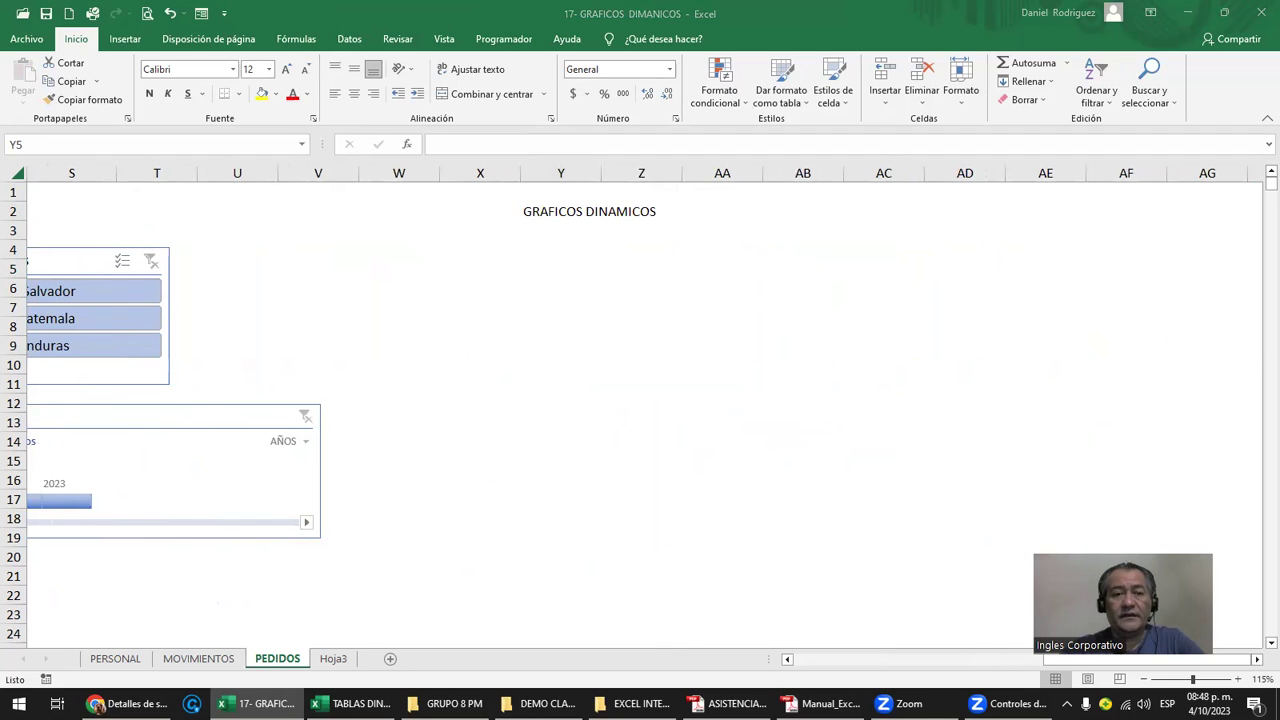
# Show the manual's '19. Graficas dinámicos I' chapter in Adobe Reader at fit-width zoom
pyautogui.hotkey('alt', 'Tab')
pyautogui.click(316, 343)
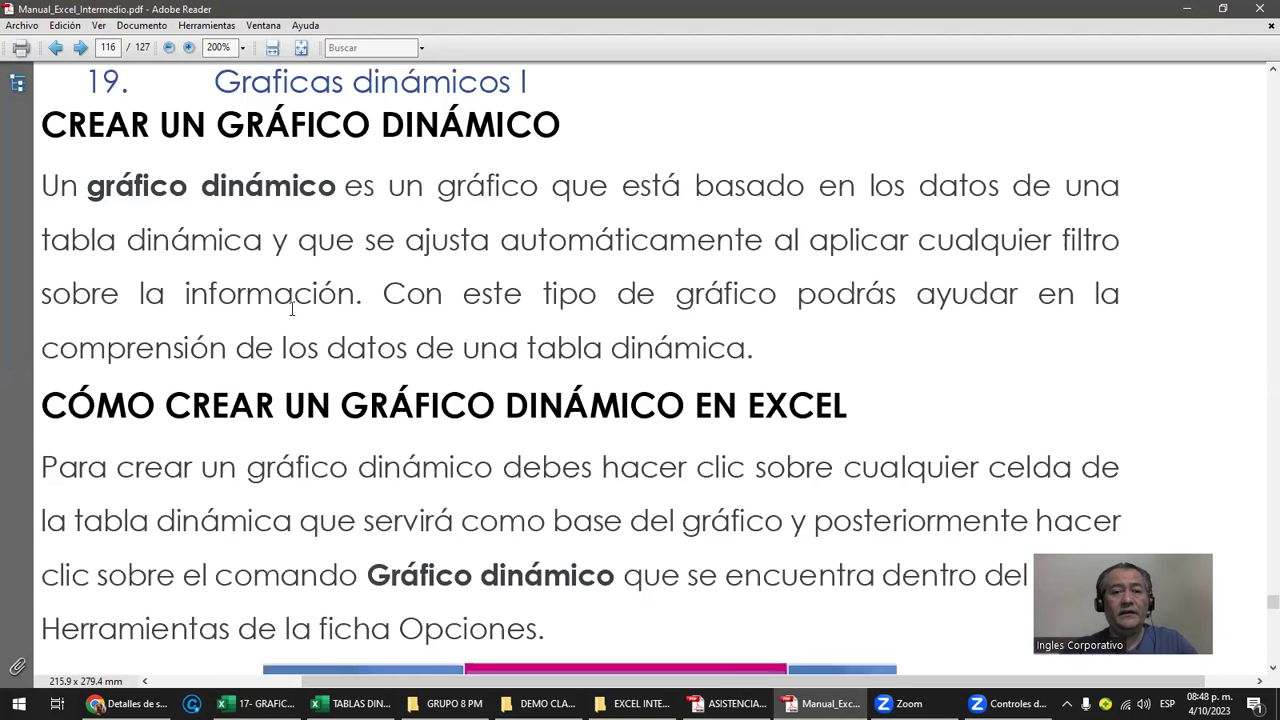
pyautogui.hotkey('ctrl', '2')
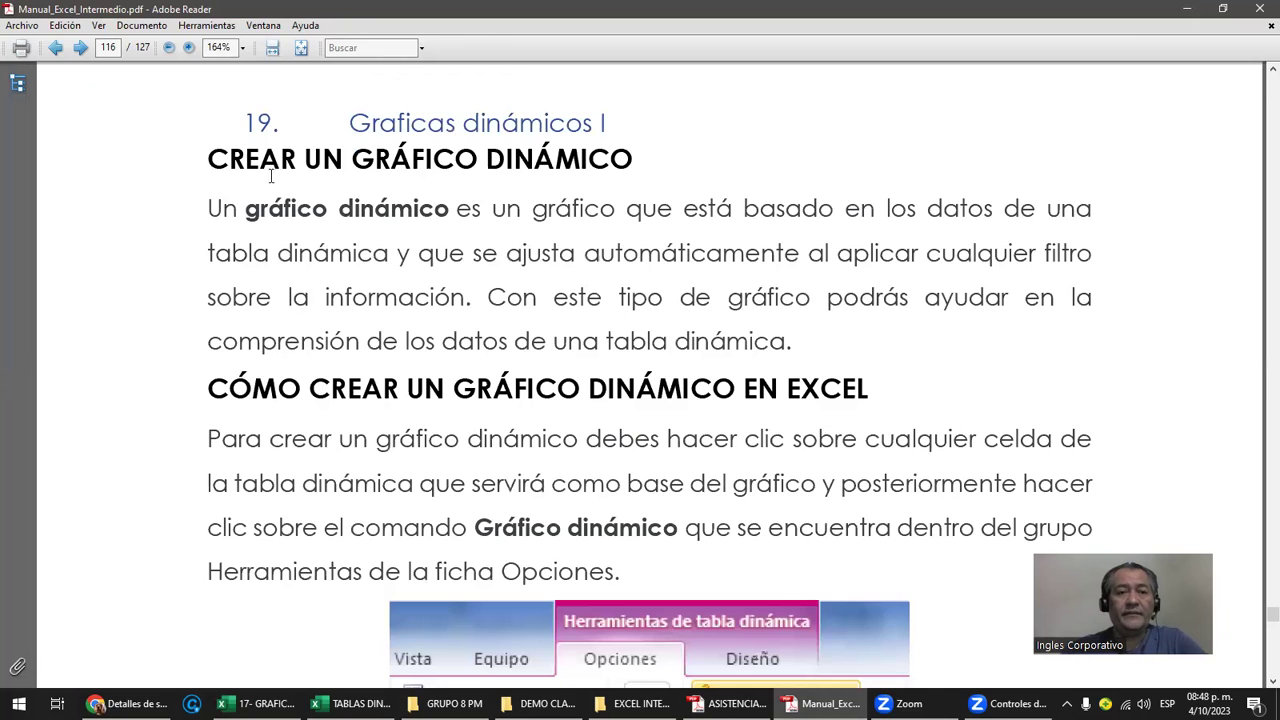
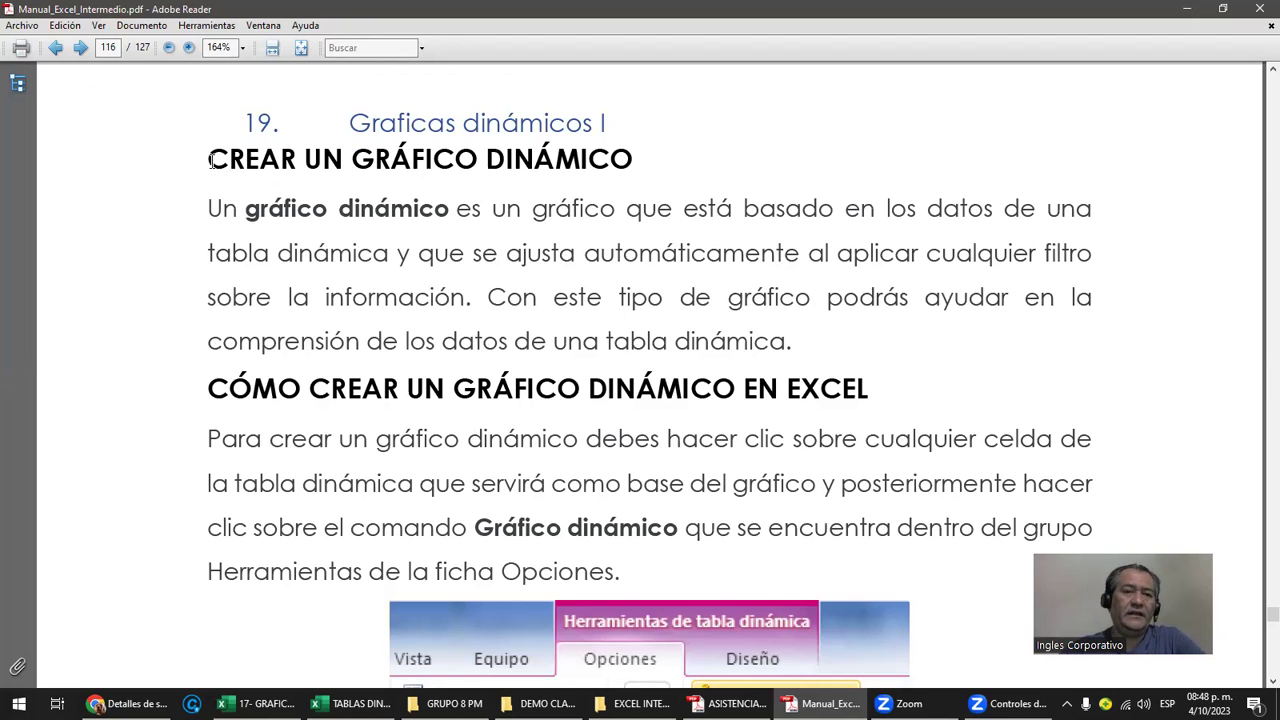
# Scroll down through the Excel manual's pivot chart filtering pages
pyautogui.scroll(-1, 324, 270)
pyautogui.scroll(-3, 322, 240)
pyautogui.scroll(-3, 323, 274)
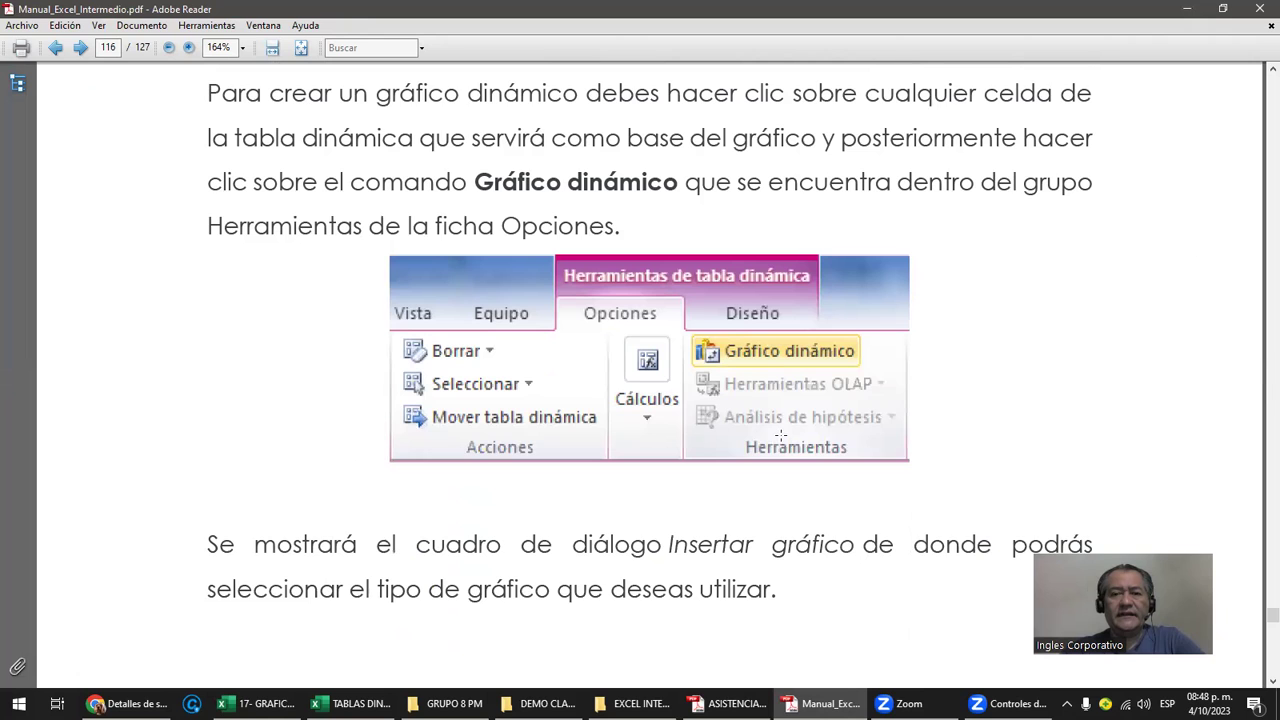
pyautogui.scroll(-2, 781, 434)
pyautogui.scroll(-4, 781, 434)
pyautogui.scroll(-6, 781, 434)
pyautogui.scroll(-4, 783, 438)
pyautogui.scroll(-5, 783, 441)
pyautogui.scroll(-3, 783, 441)
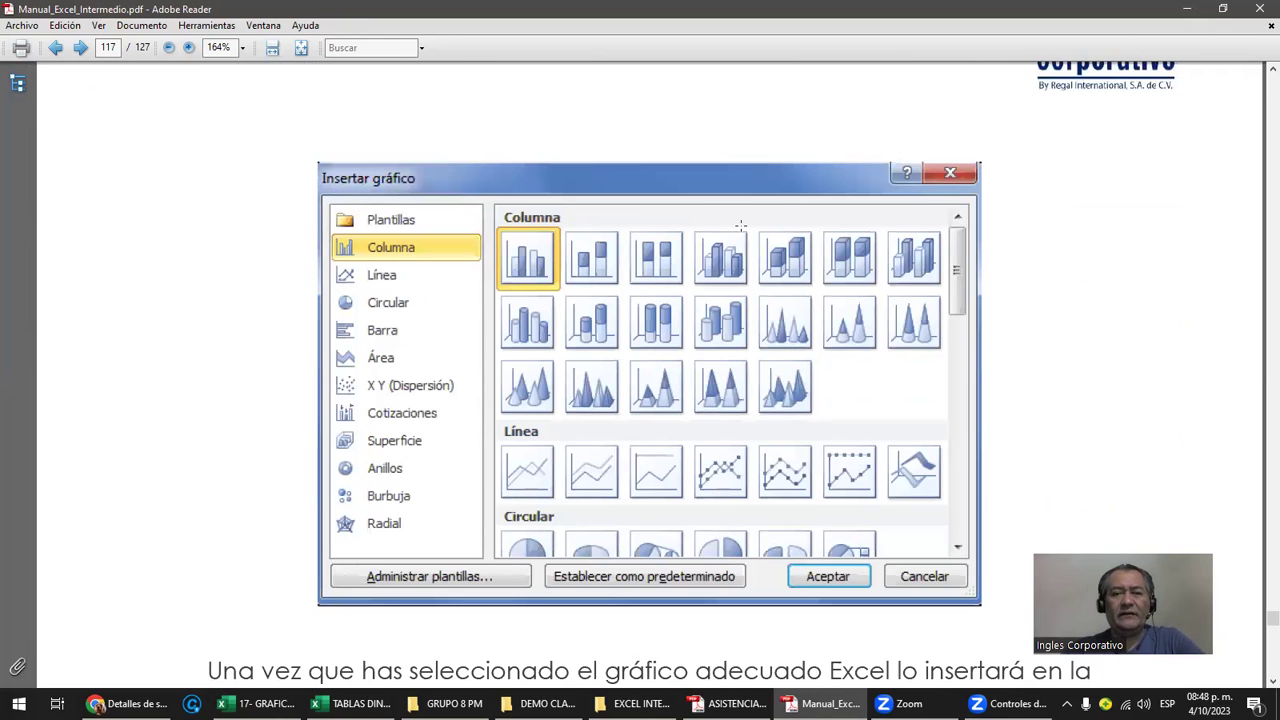
pyautogui.scroll(-6, 563, 472)
pyautogui.scroll(-3, 563, 472)
pyautogui.scroll(-3, 563, 472)
pyautogui.scroll(-5, 562, 472)
pyautogui.scroll(-3, 562, 472)
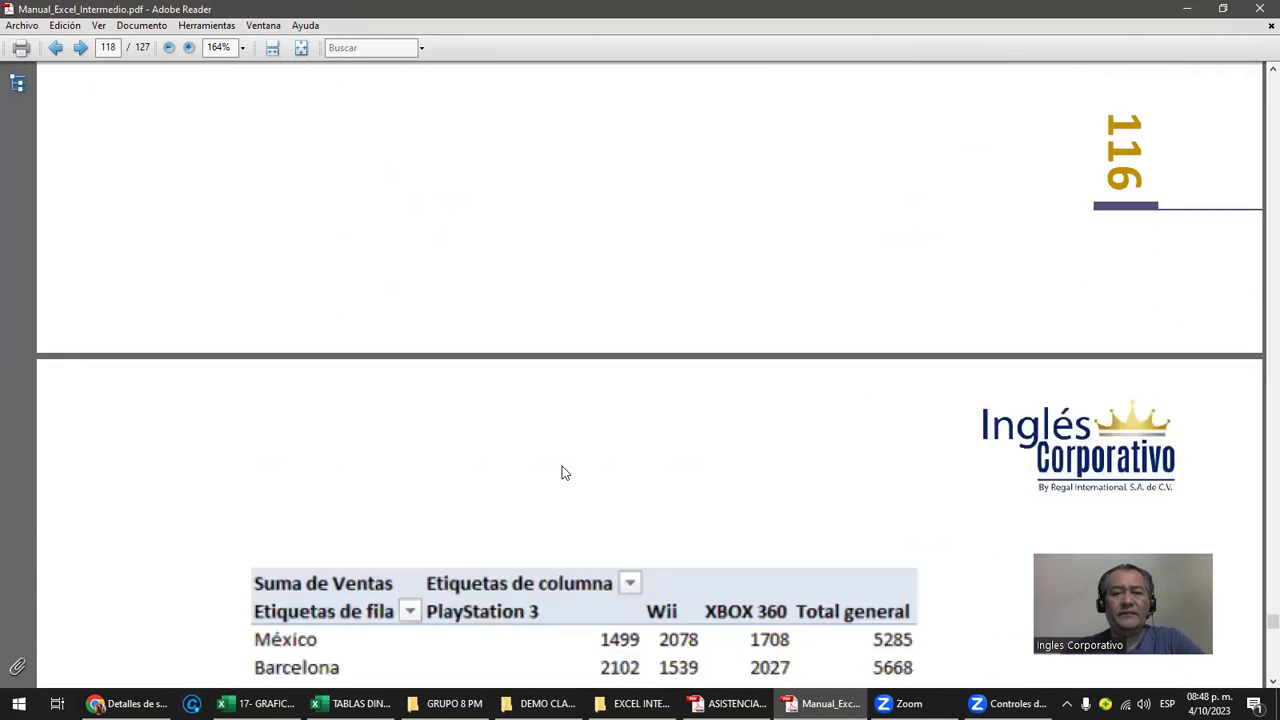
pyautogui.scroll(-2, 562, 472)
pyautogui.scroll(-3, 562, 467)
pyautogui.scroll(-2, 562, 467)
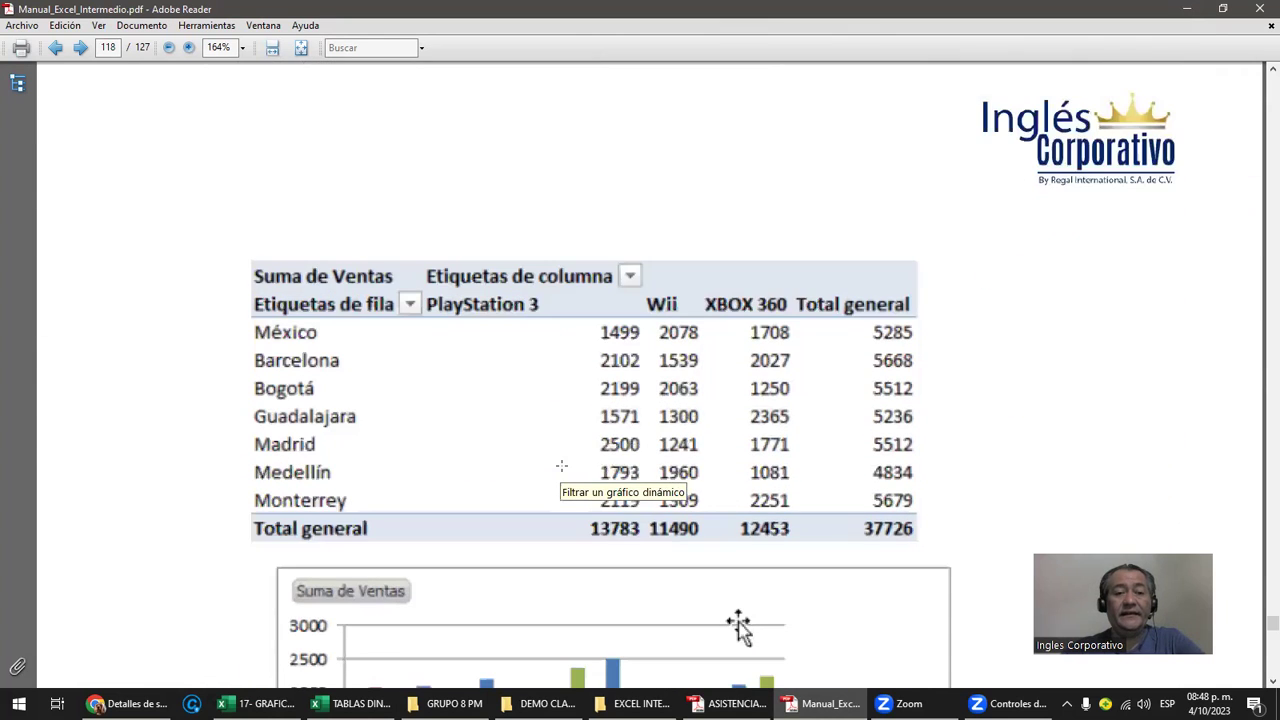
pyautogui.scroll(-1, 562, 466)
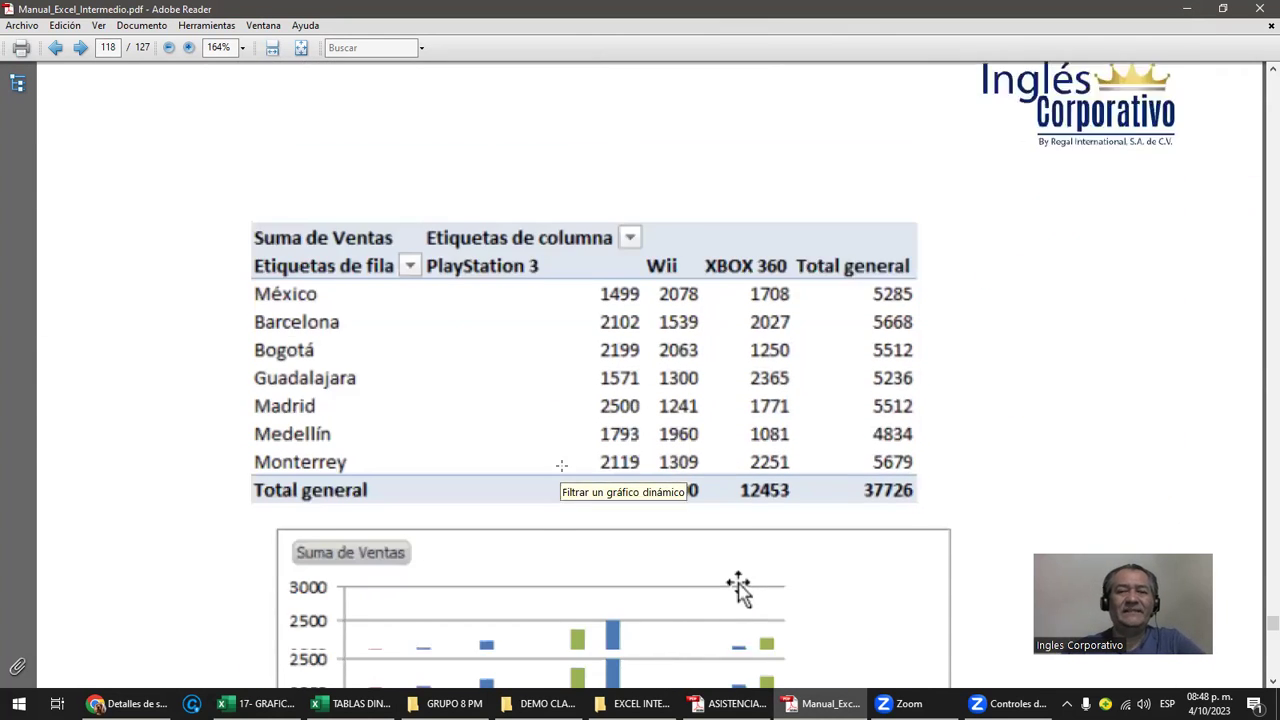
pyautogui.scroll(-5, 562, 466)
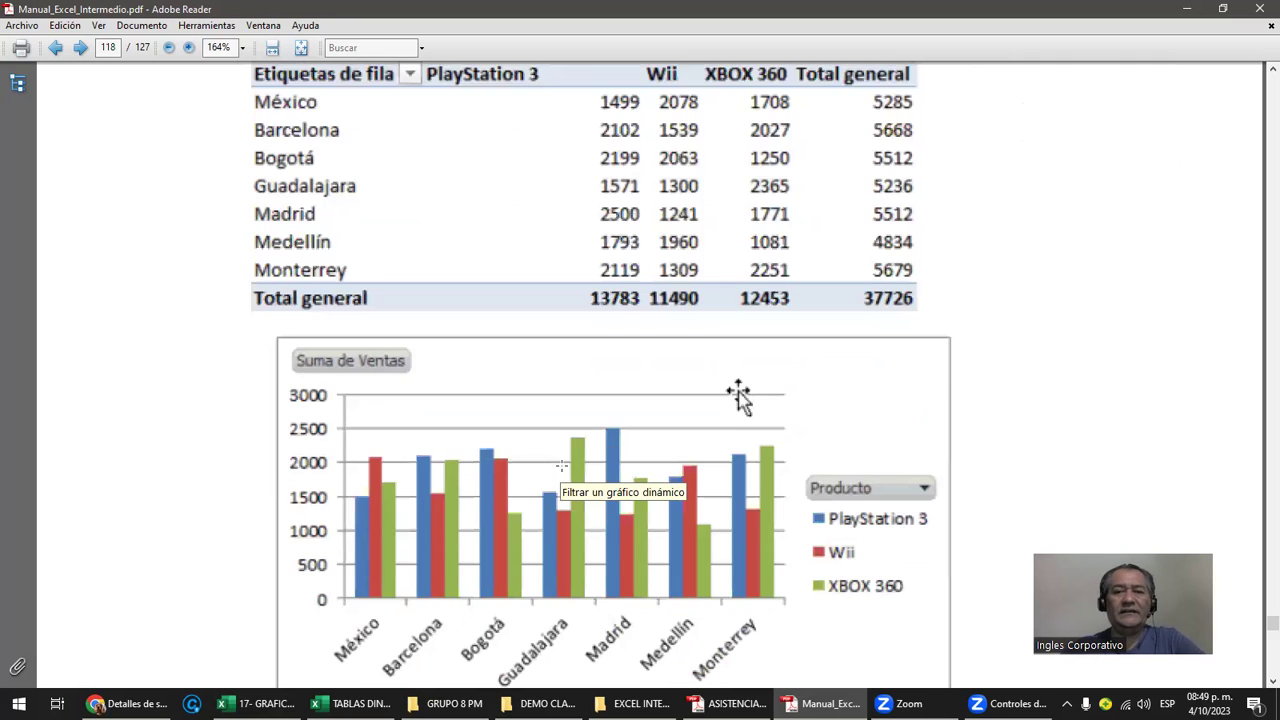
pyautogui.scroll(-3, 562, 466)
pyautogui.scroll(-4, 562, 466)
pyautogui.scroll(-6, 563, 472)
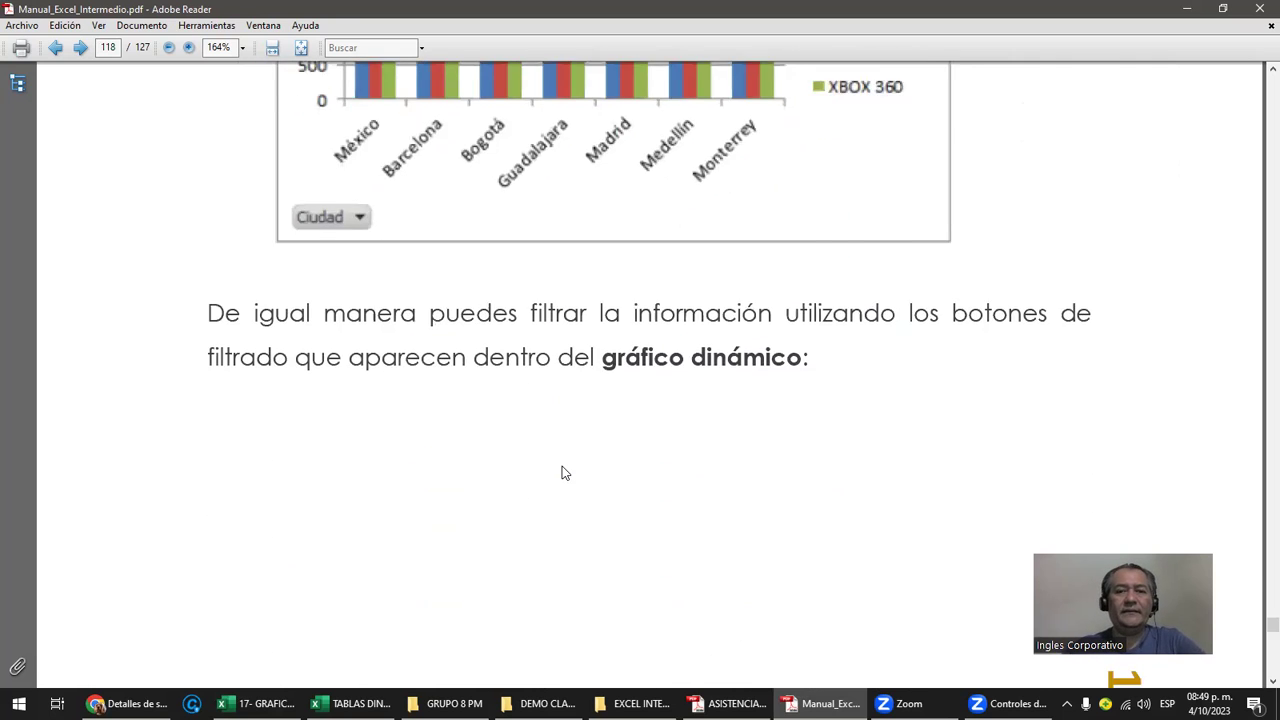
pyautogui.scroll(-5, 563, 472)
pyautogui.scroll(-3, 563, 472)
pyautogui.scroll(-5, 563, 472)
pyautogui.scroll(-7, 563, 472)
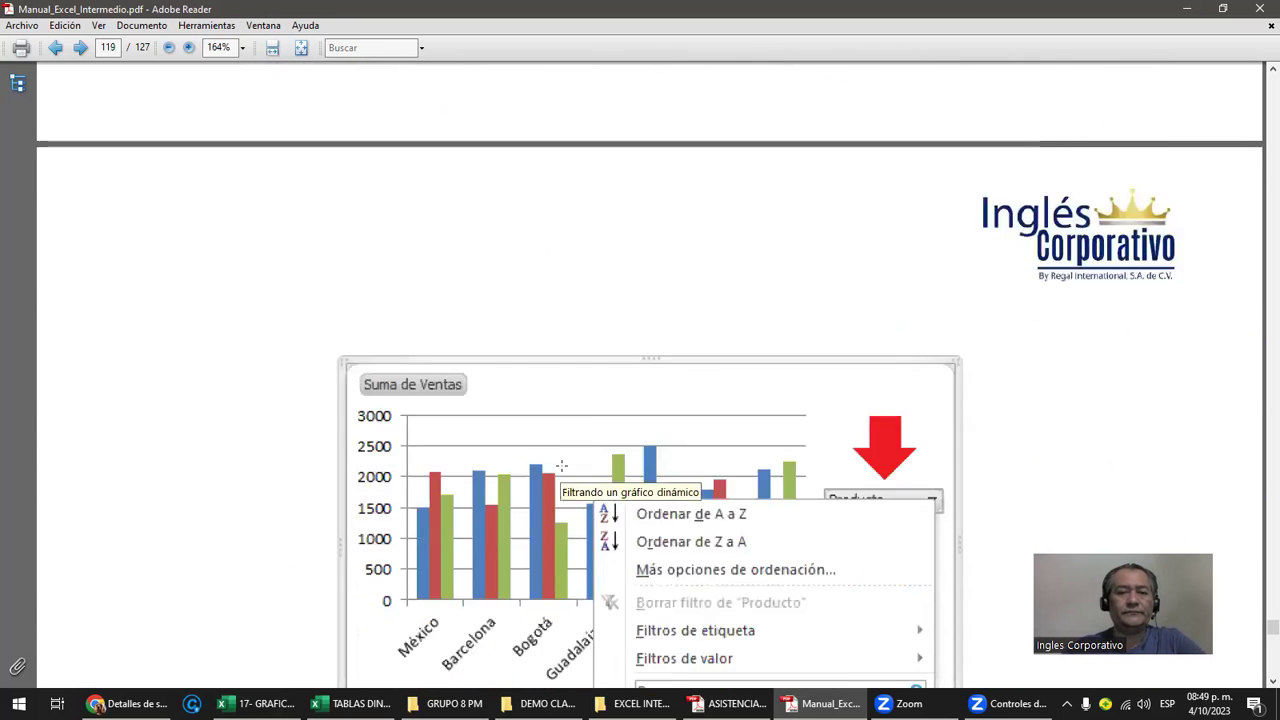
pyautogui.scroll(-9, 562, 466)
pyautogui.scroll(-7, 562, 466)
pyautogui.scroll(-6, 562, 470)
pyautogui.scroll(-3, 562, 472)
pyautogui.scroll(-8, 562, 472)
pyautogui.scroll(-8, 562, 472)
pyautogui.scroll(-2, 562, 472)
# Scroll back up slightly, then minimize the manual and ASISTENCIA.pdf windows
pyautogui.scroll(12, 562, 472)
pyautogui.scroll(8, 563, 472)
pyautogui.scroll(9, 563, 468)
pyautogui.scroll(3, 563, 466)
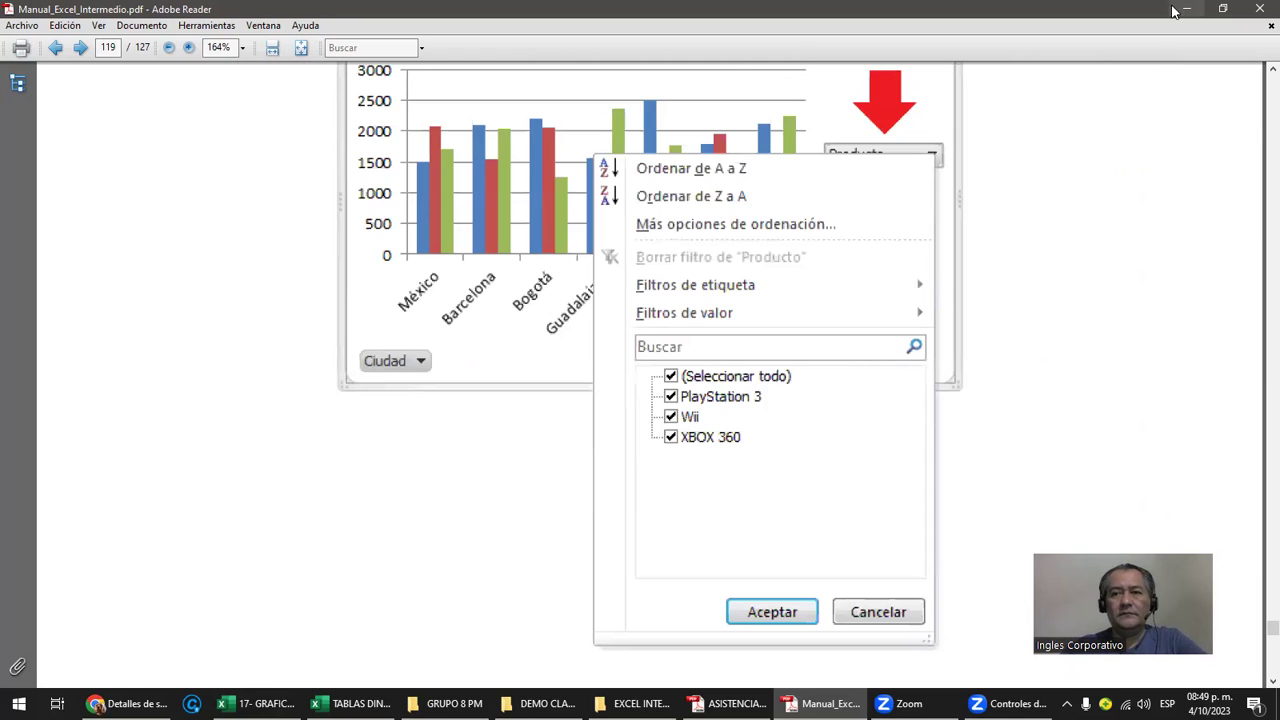
pyautogui.click(1185, 9)
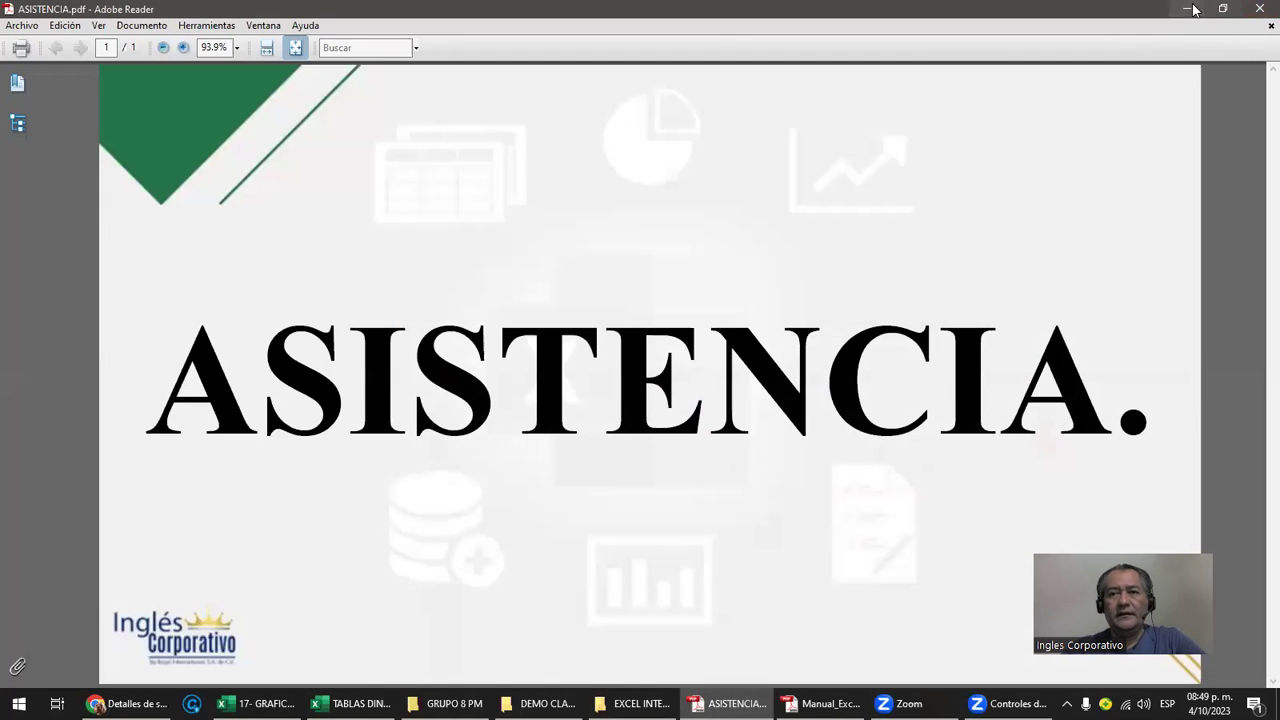
pyautogui.click(1190, 9)
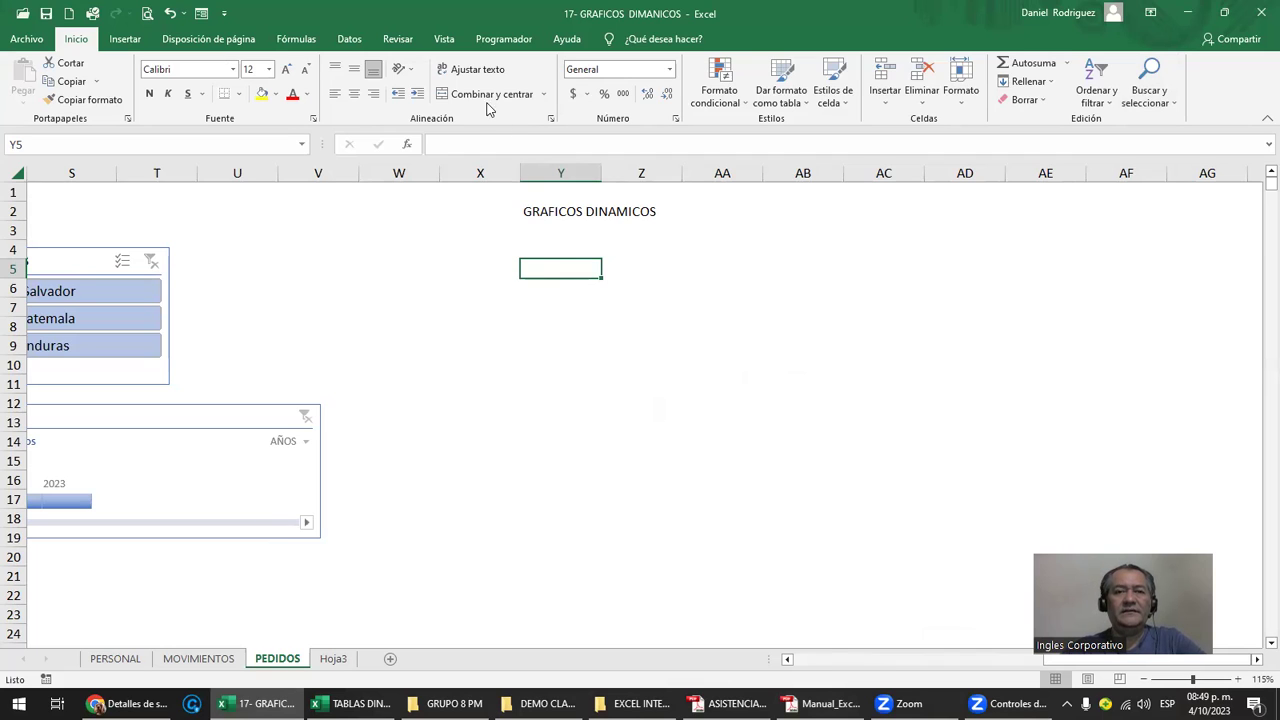
# Create a pivot chart from table PEDIDOS at existing location PEDIDOS!$Y$5
pyautogui.click(119, 40)
pyautogui.click(744, 100)
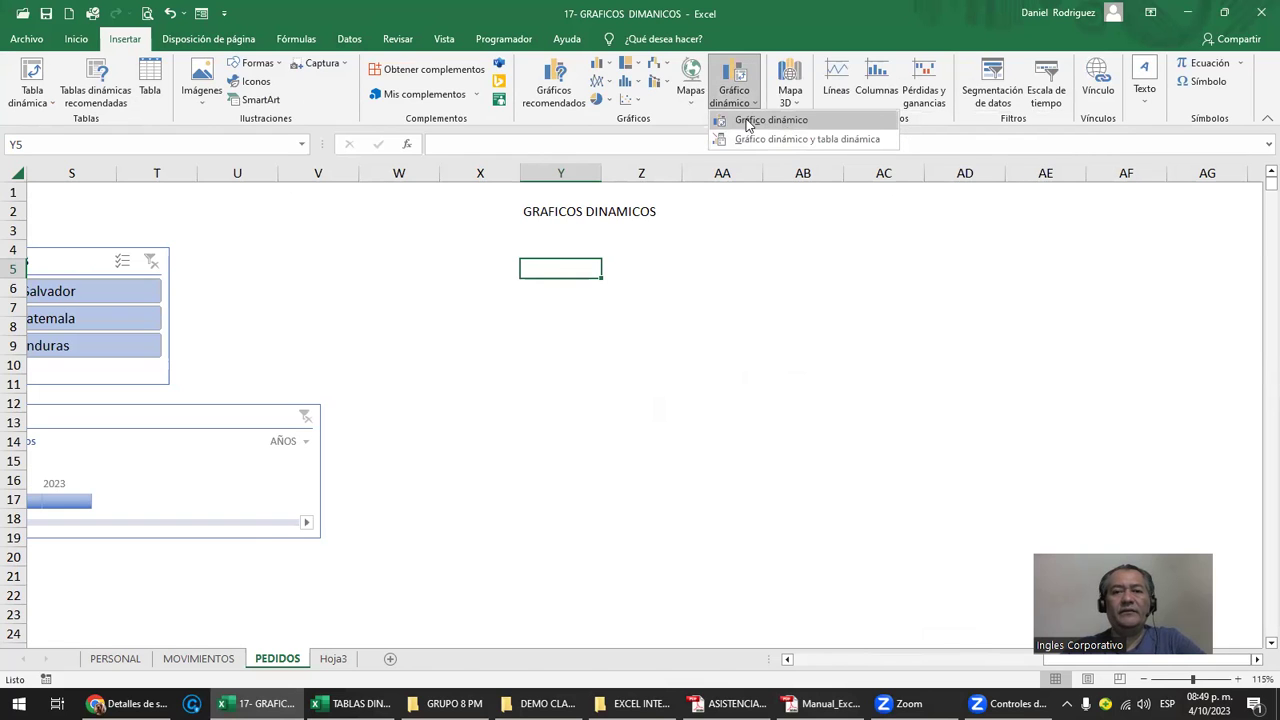
pyautogui.click(758, 121)
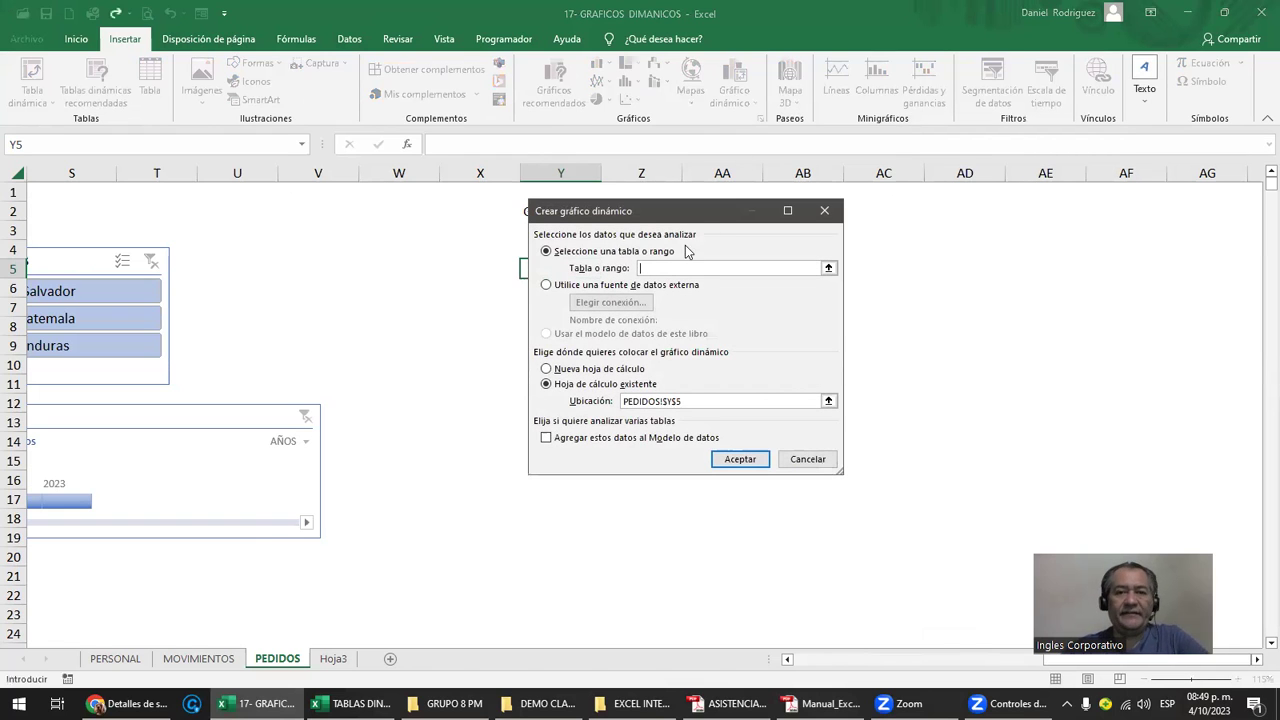
pyautogui.moveTo(698, 218); pyautogui.dragTo(952, 219)
pyautogui.write('PEDIDOS')
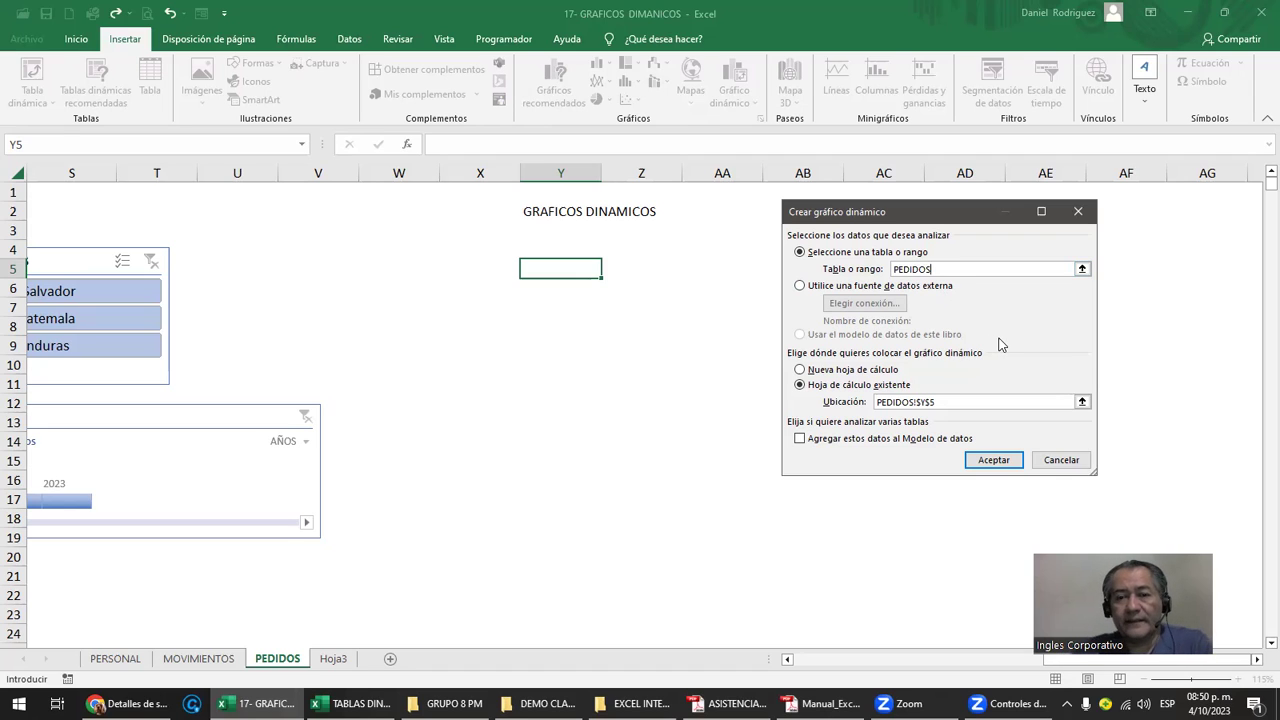
pyautogui.click(940, 268)
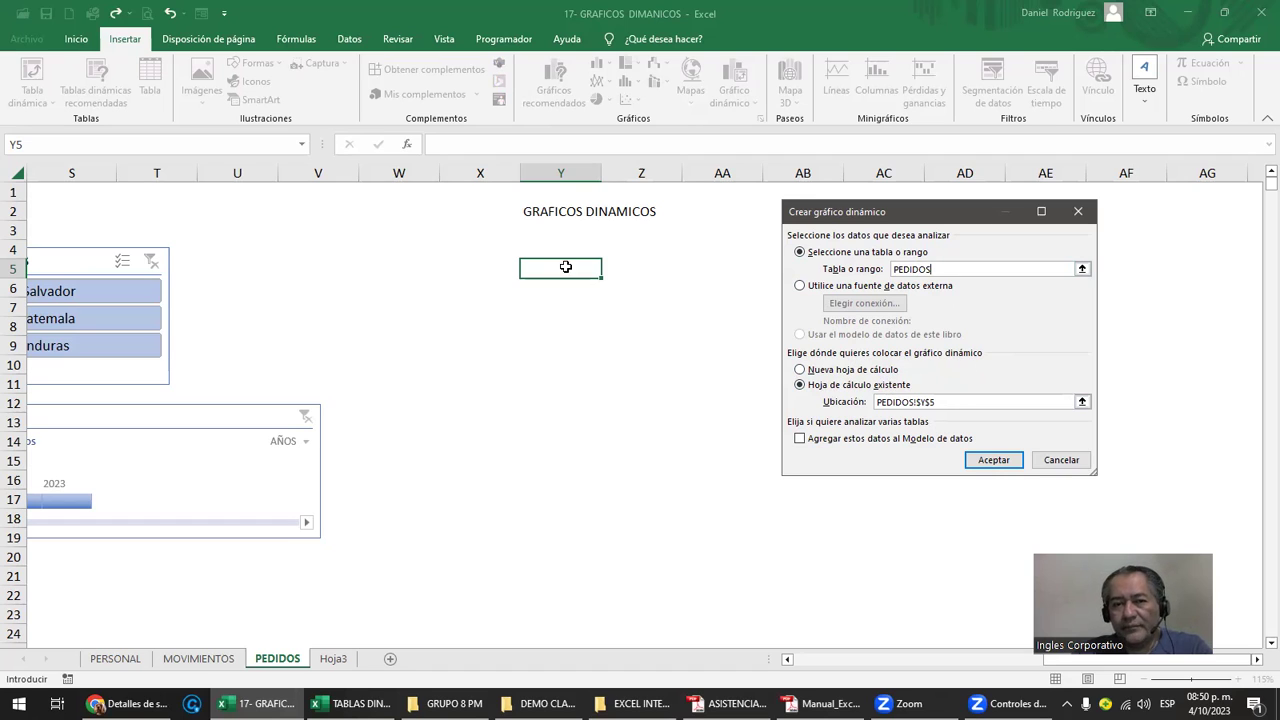
pyautogui.click(983, 459)
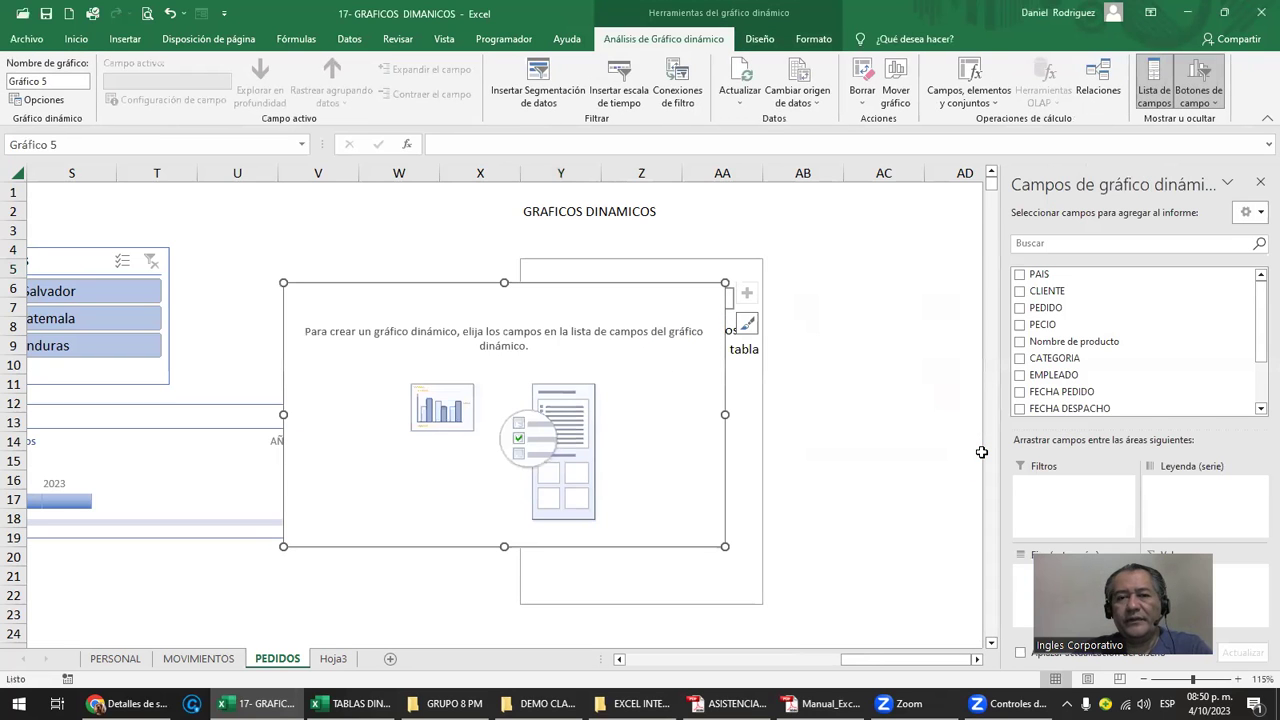
# Drag the empty pivot chart beside the TablaDinámica5 placeholder and reselect it
pyautogui.moveTo(607, 290); pyautogui.dragTo(763, 343)
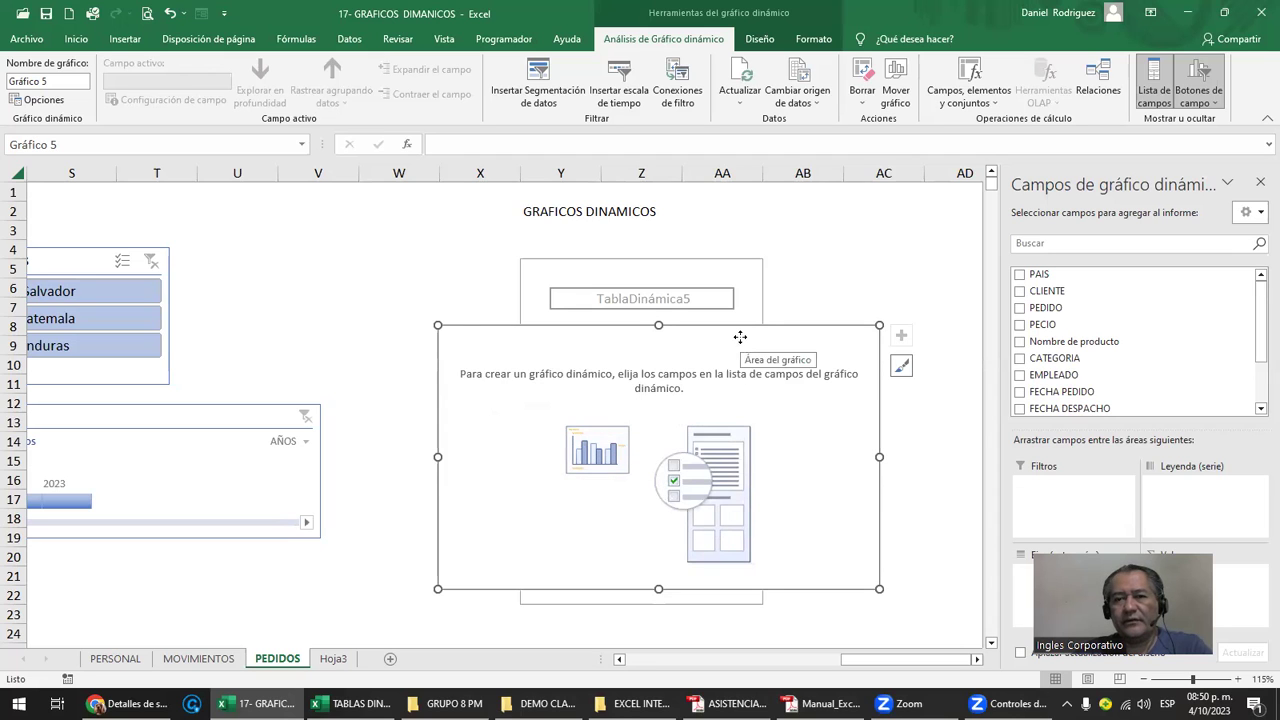
pyautogui.moveTo(871, 314); pyautogui.dragTo(893, 320)
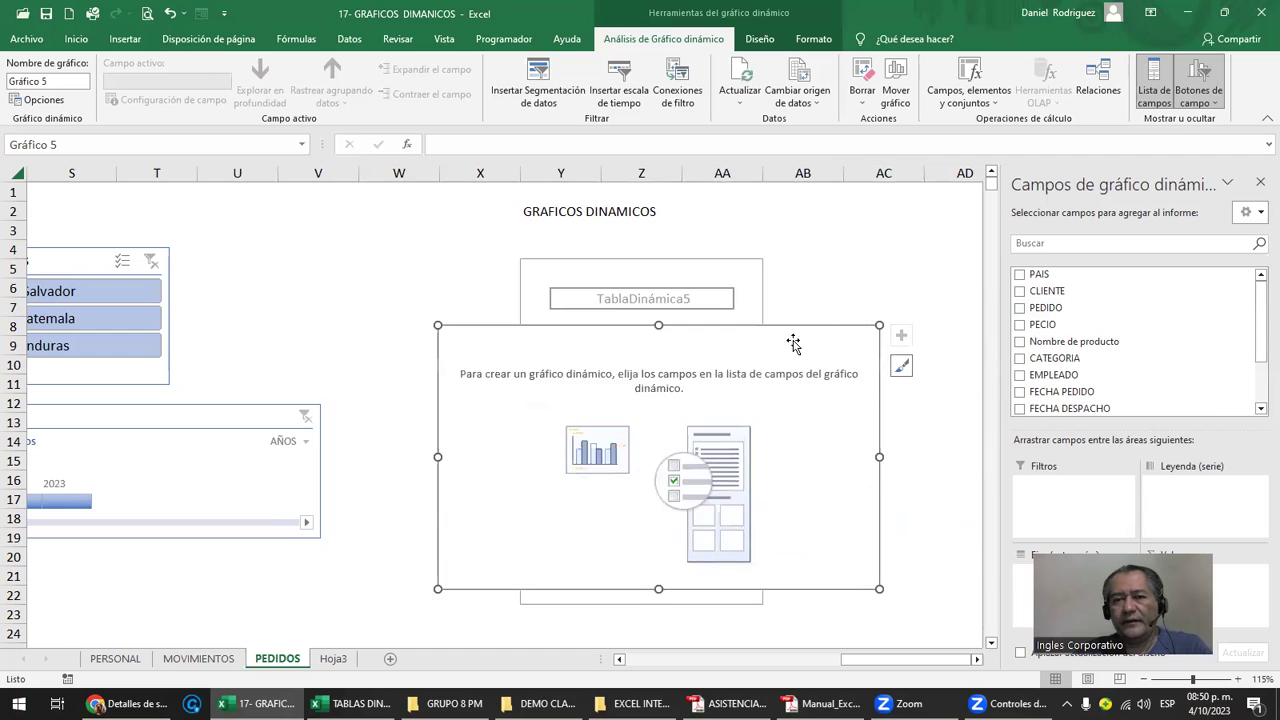
pyautogui.moveTo(793, 343); pyautogui.dragTo(894, 329)
pyautogui.click(848, 255)
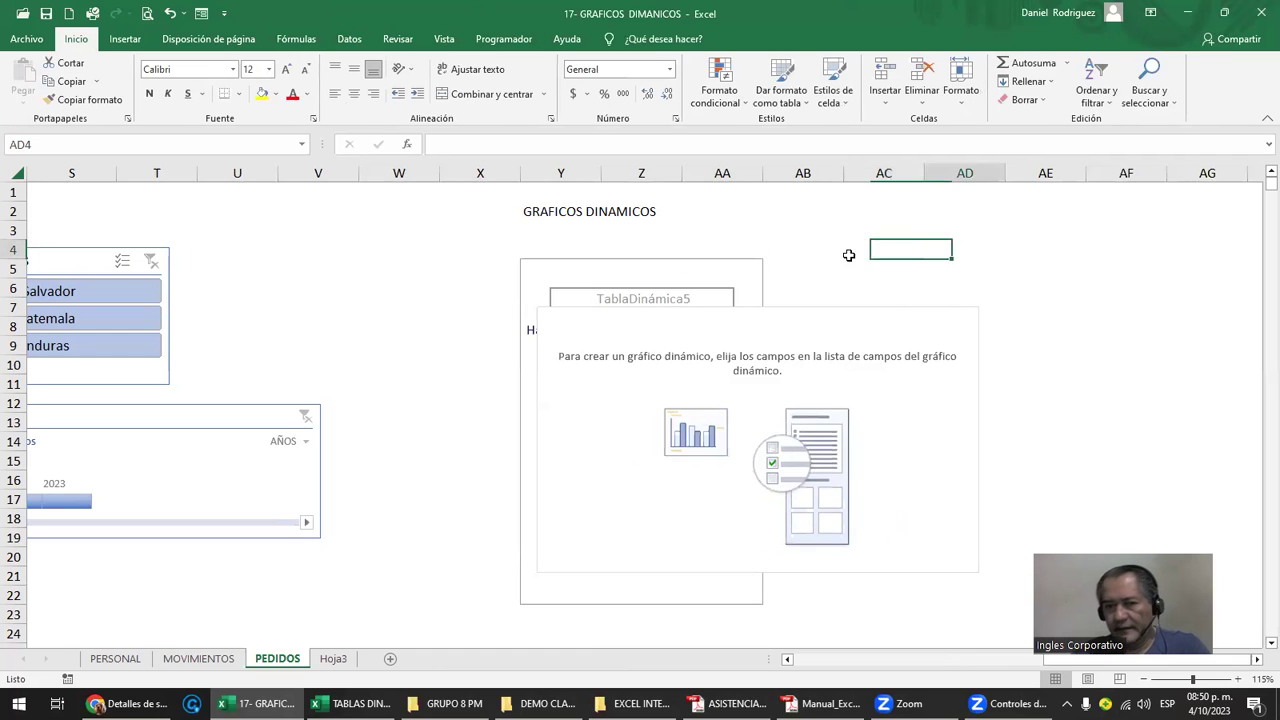
pyautogui.hscroll(2, 760, 300)
pyautogui.moveTo(674, 334)
pyautogui.mouseDown()
pyautogui.moveTo(828, 290)
pyautogui.moveTo(966, 273)
pyautogui.mouseUp()
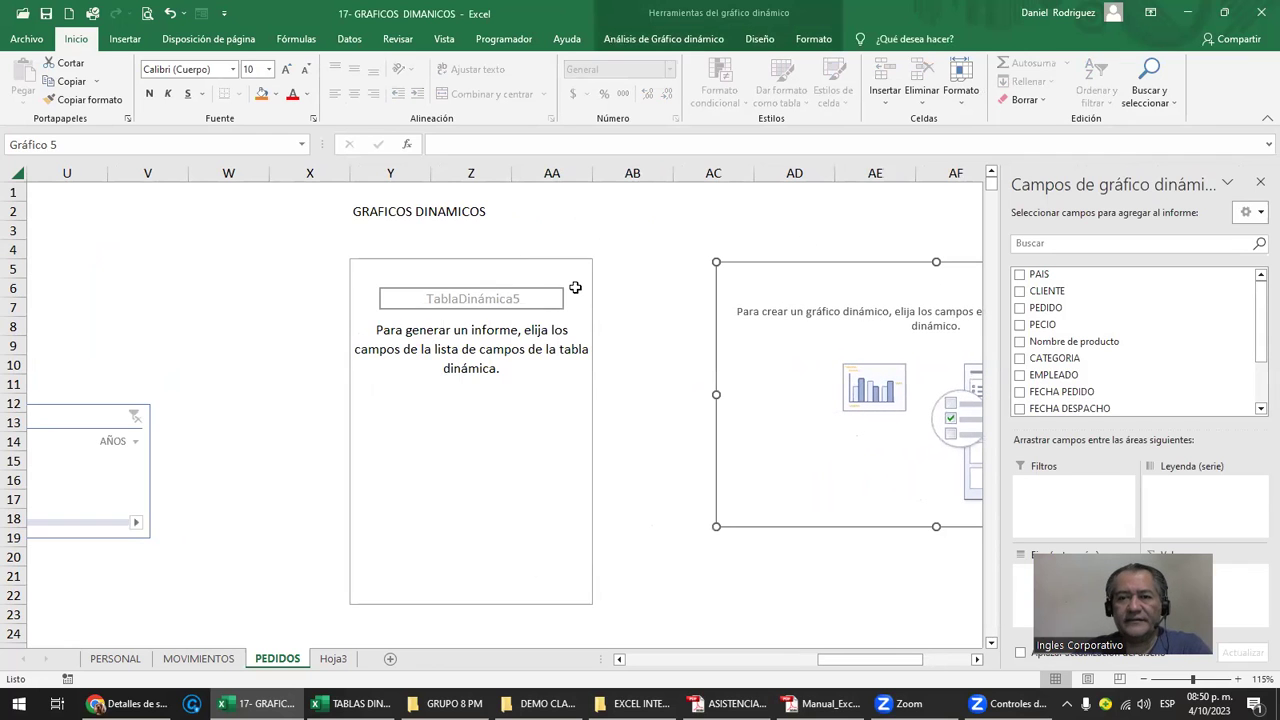
pyautogui.click(532, 271)
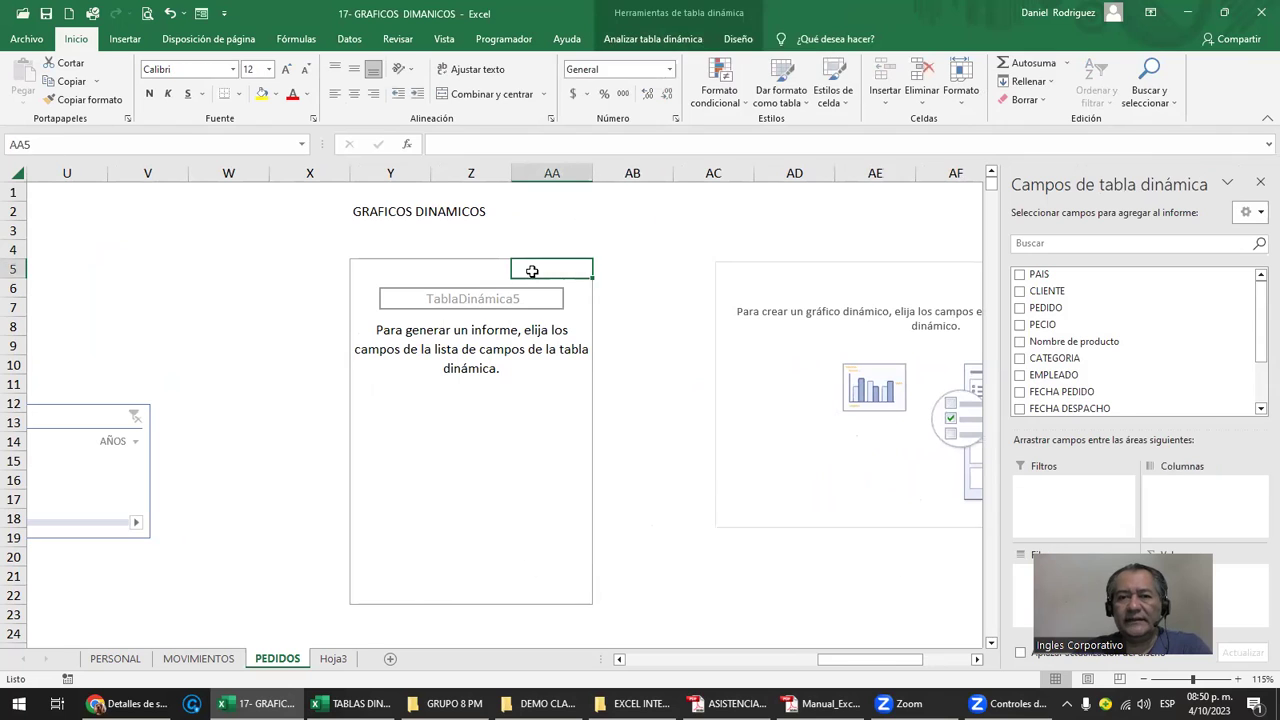
pyautogui.click(783, 285)
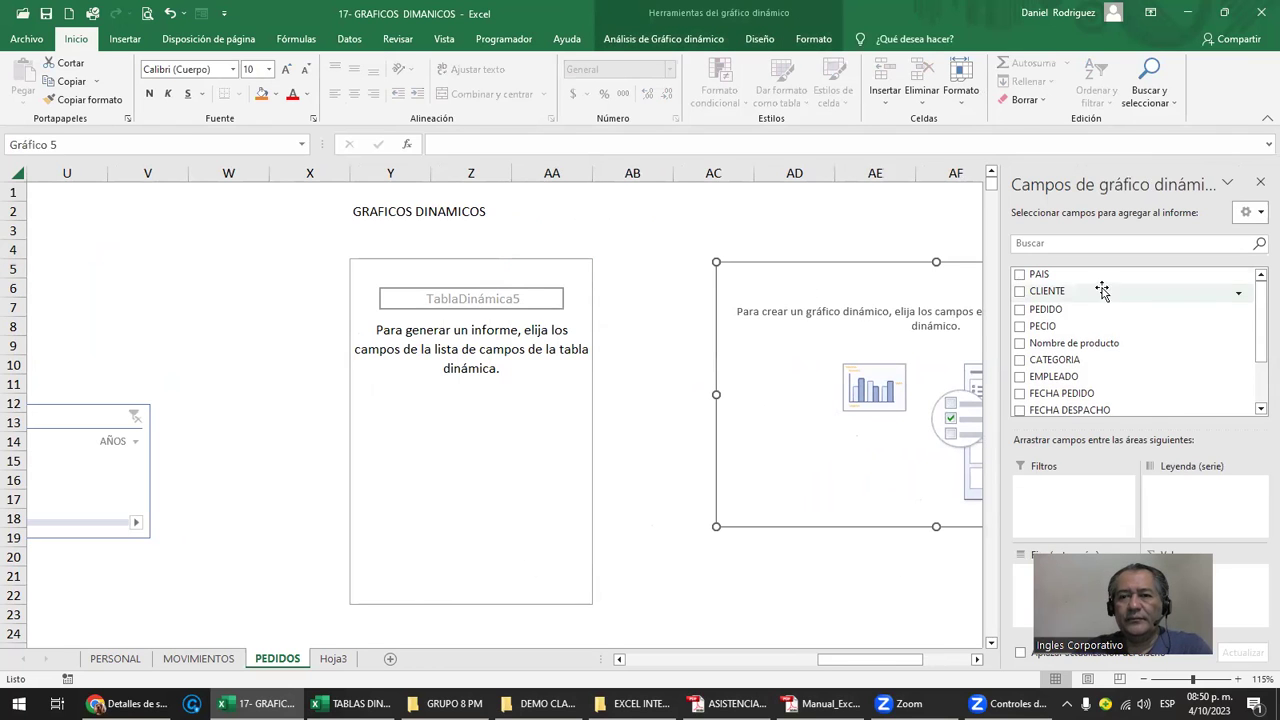
pyautogui.click(805, 232)
pyautogui.press('Right')
pyautogui.press('Right')
pyautogui.press('Right')
pyautogui.press('Right')
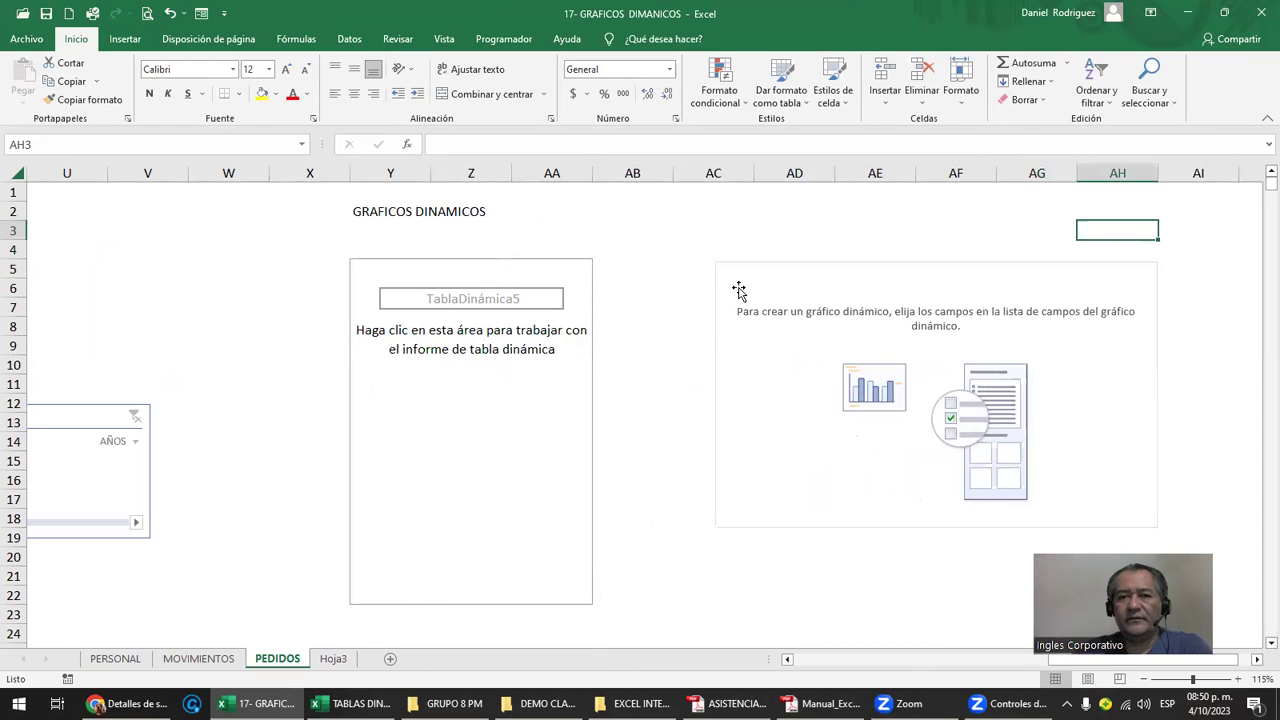
pyautogui.press('Right')
pyautogui.press('Right')
pyautogui.press('Right')
pyautogui.press('Right')
pyautogui.click(740, 285)
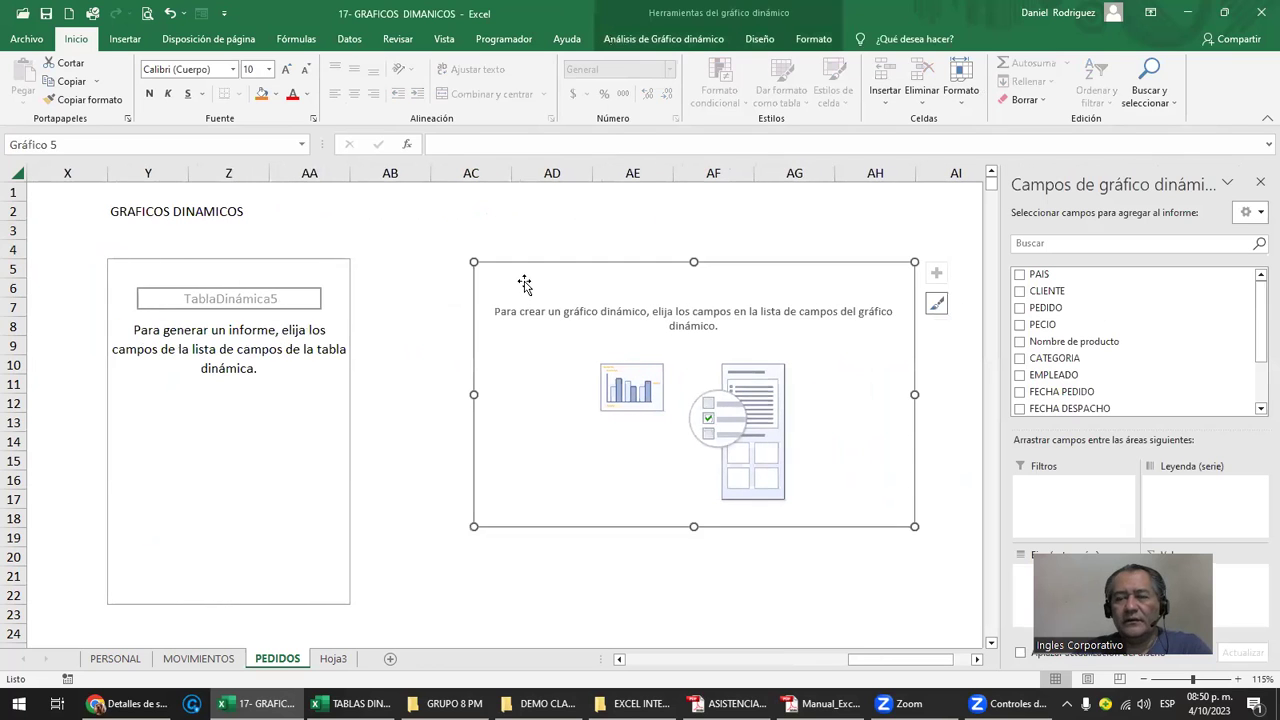
# Put PAIS on the category axis and PEDIDO in Valores to chart Suma de PEDIDO
pyautogui.moveTo(1035, 274)
pyautogui.mouseDown()
pyautogui.moveTo(1051, 544)
pyautogui.moveTo(1027, 580)
pyautogui.mouseUp()
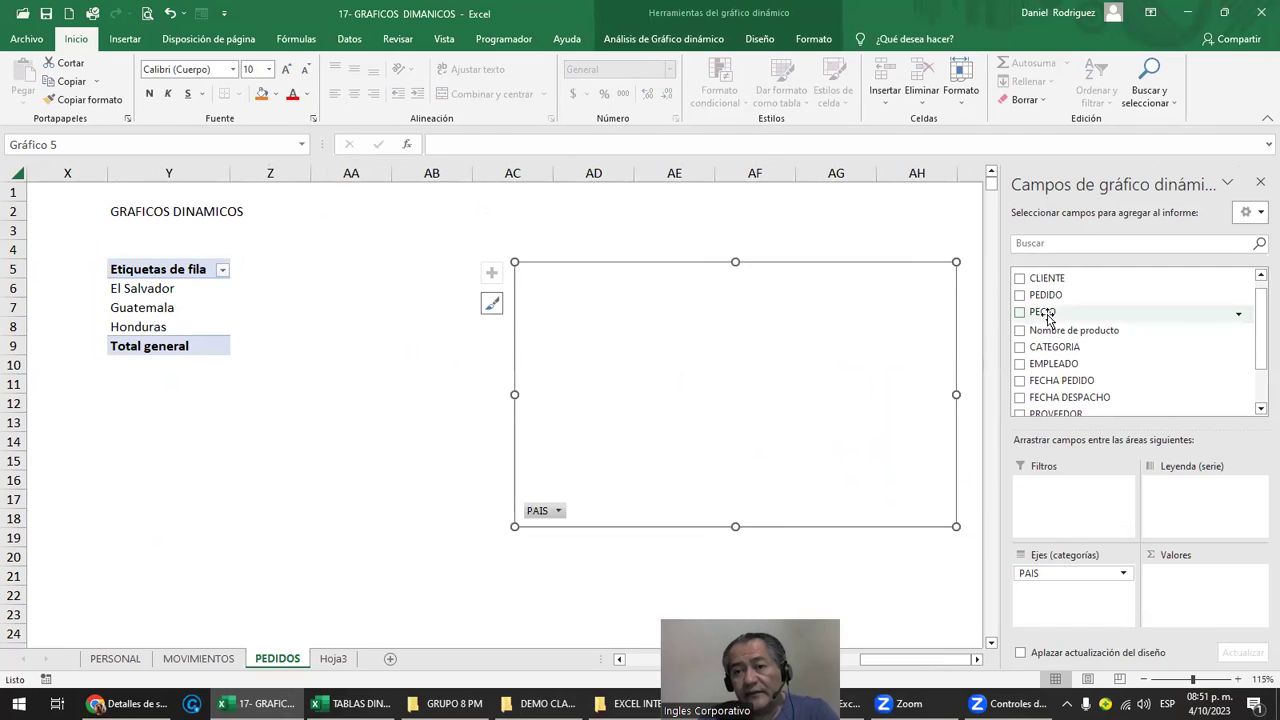
pyautogui.click(1122, 331)
pyautogui.scroll(-1, 1258, 330)
pyautogui.scroll(-1, 1258, 332)
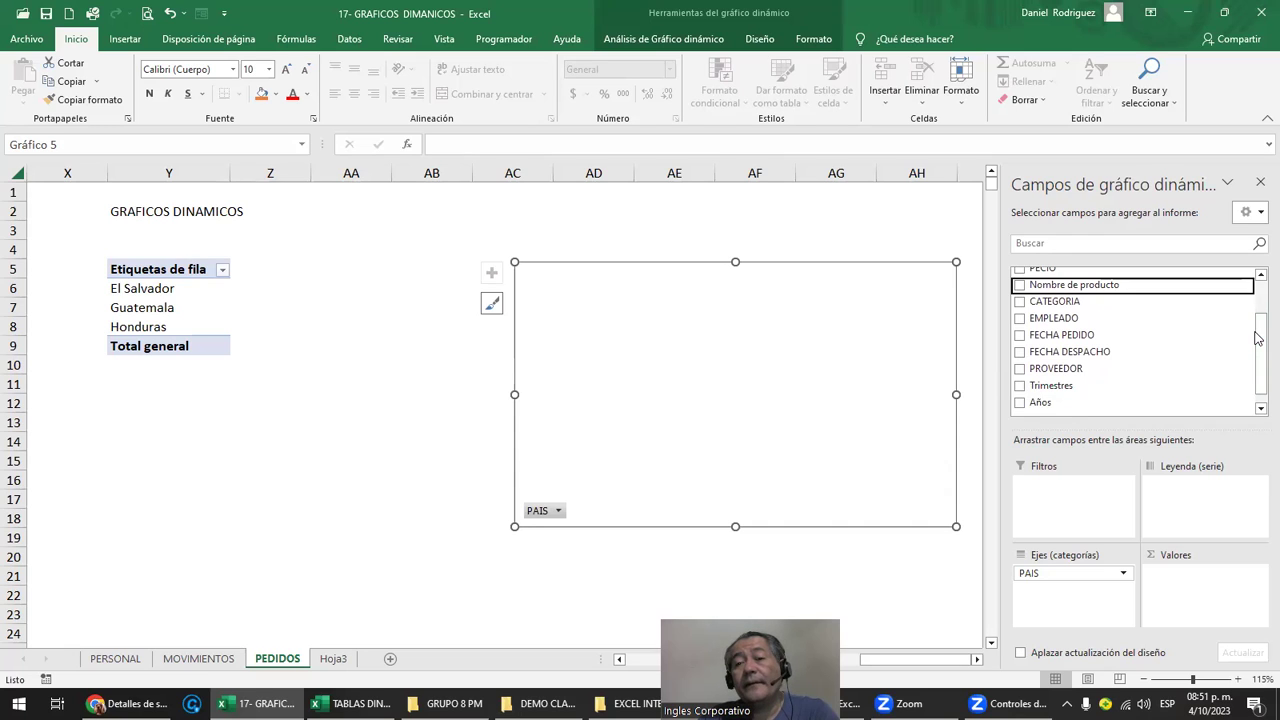
pyautogui.scroll(1, 1147, 350)
pyautogui.scroll(1, 1147, 350)
pyautogui.moveTo(1045, 324)
pyautogui.mouseDown()
pyautogui.moveTo(1212, 597)
pyautogui.moveTo(1100, 336)
pyautogui.moveTo(1212, 591)
pyautogui.mouseUp()
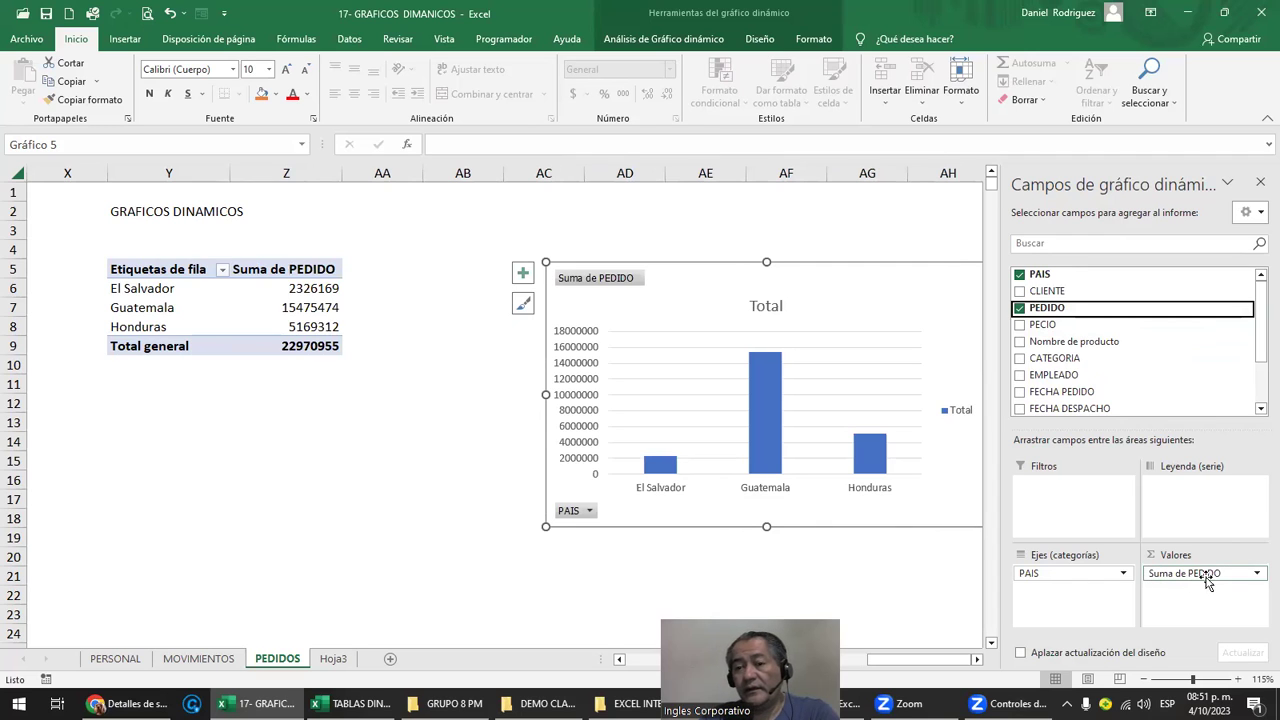
pyautogui.click(1256, 574)
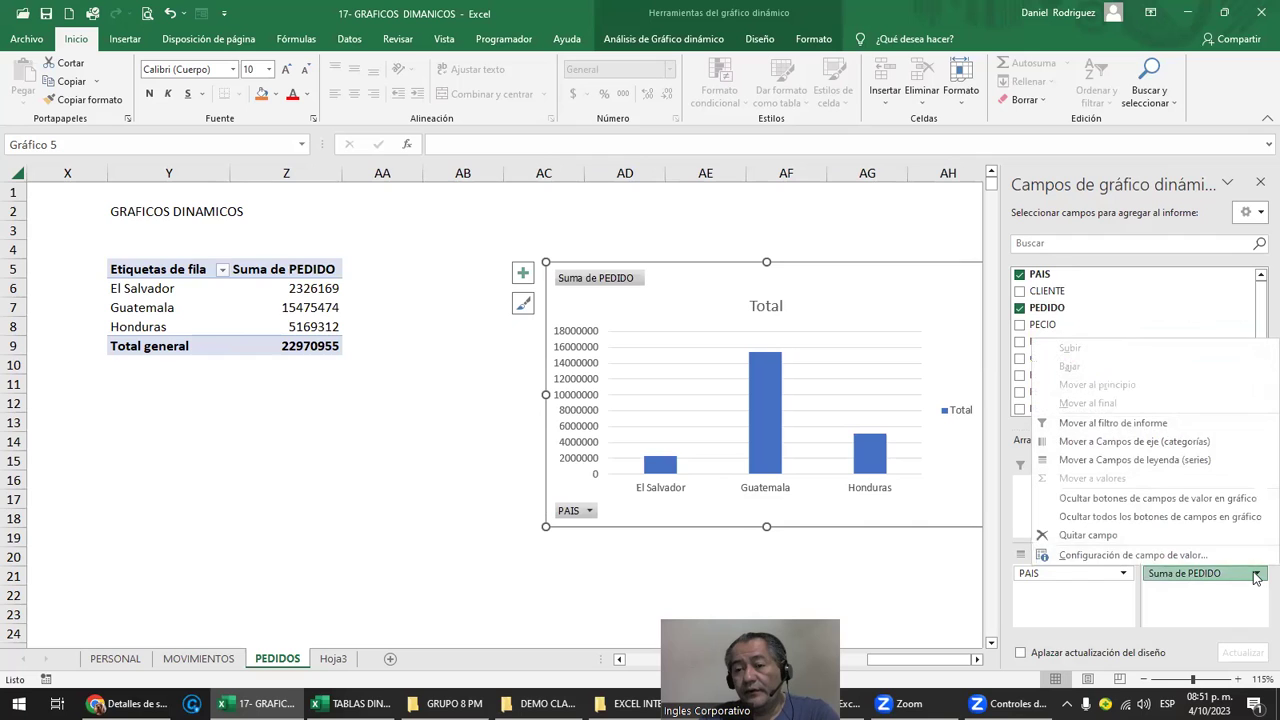
# Summarize PEDIDO by Recuento instead of Suma and move the chart up beside the table
pyautogui.click(1130, 556)
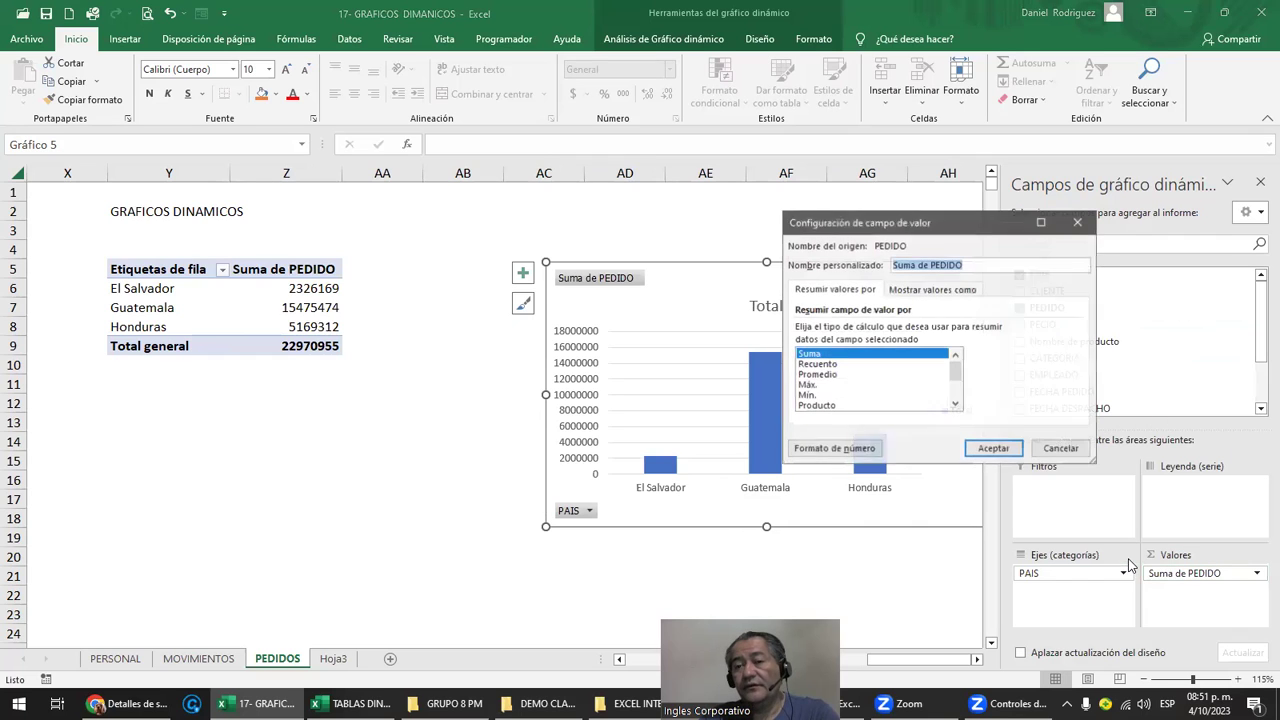
pyautogui.click(826, 365)
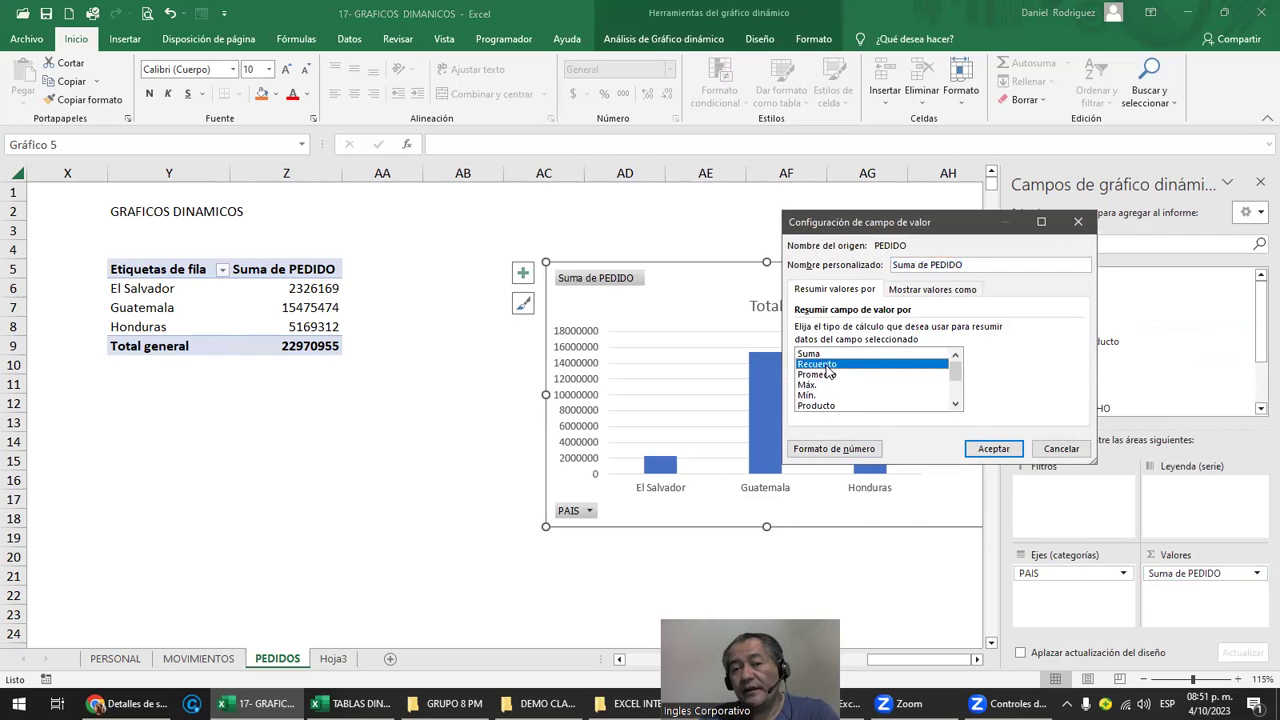
pyautogui.click(990, 449)
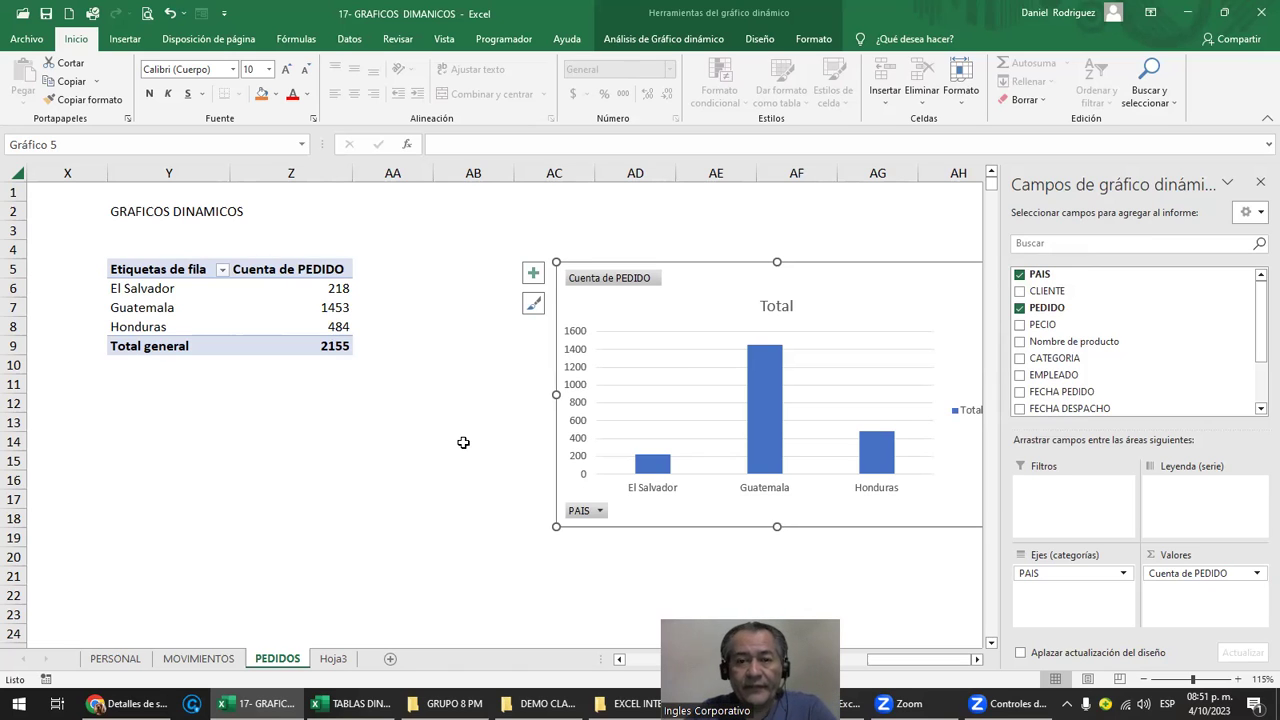
pyautogui.moveTo(695, 279); pyautogui.dragTo(595, 248)
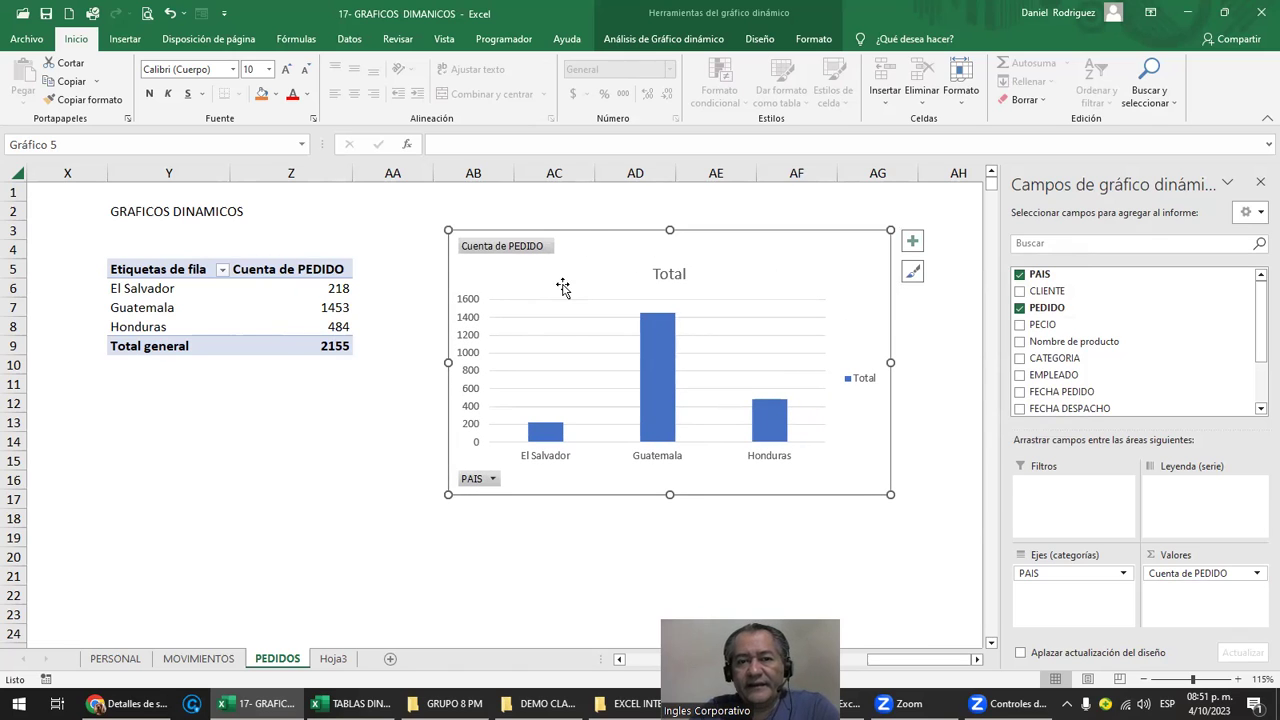
# Delete the pivot table range Y5:Z9, then undo the deletion
pyautogui.click(146, 270)
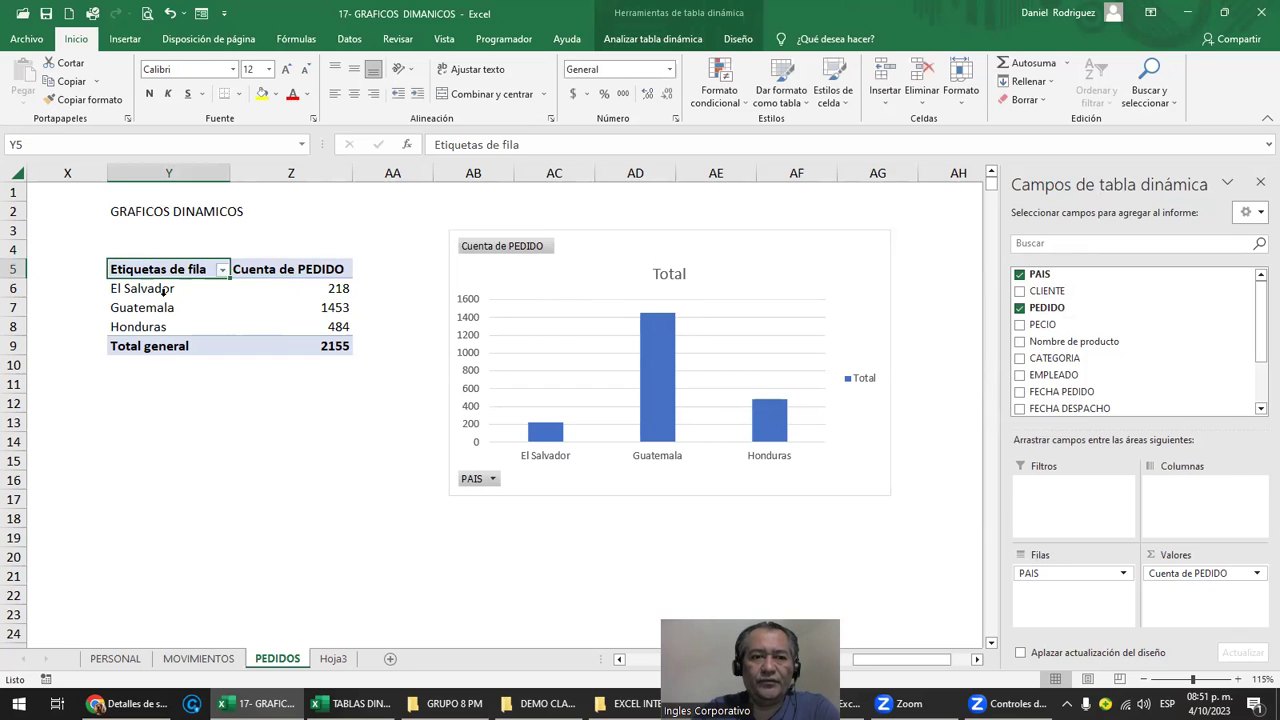
pyautogui.moveTo(149, 266); pyautogui.dragTo(339, 344)
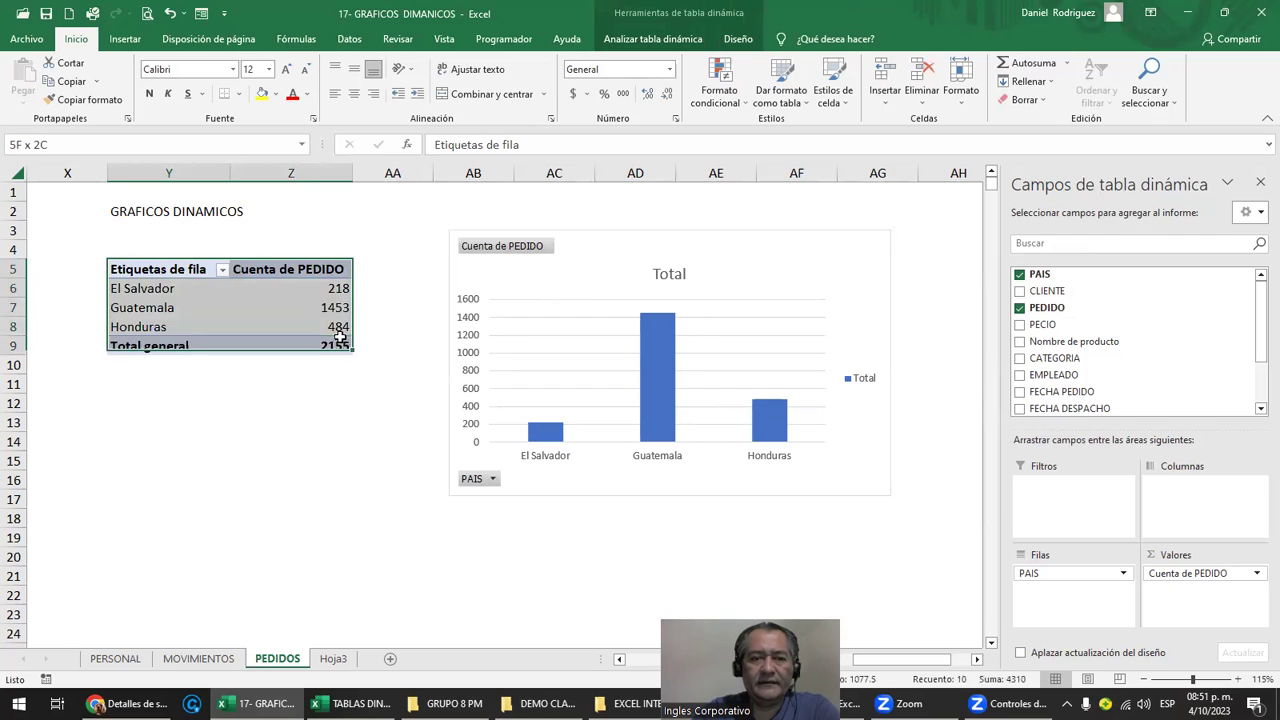
pyautogui.press('Delete')
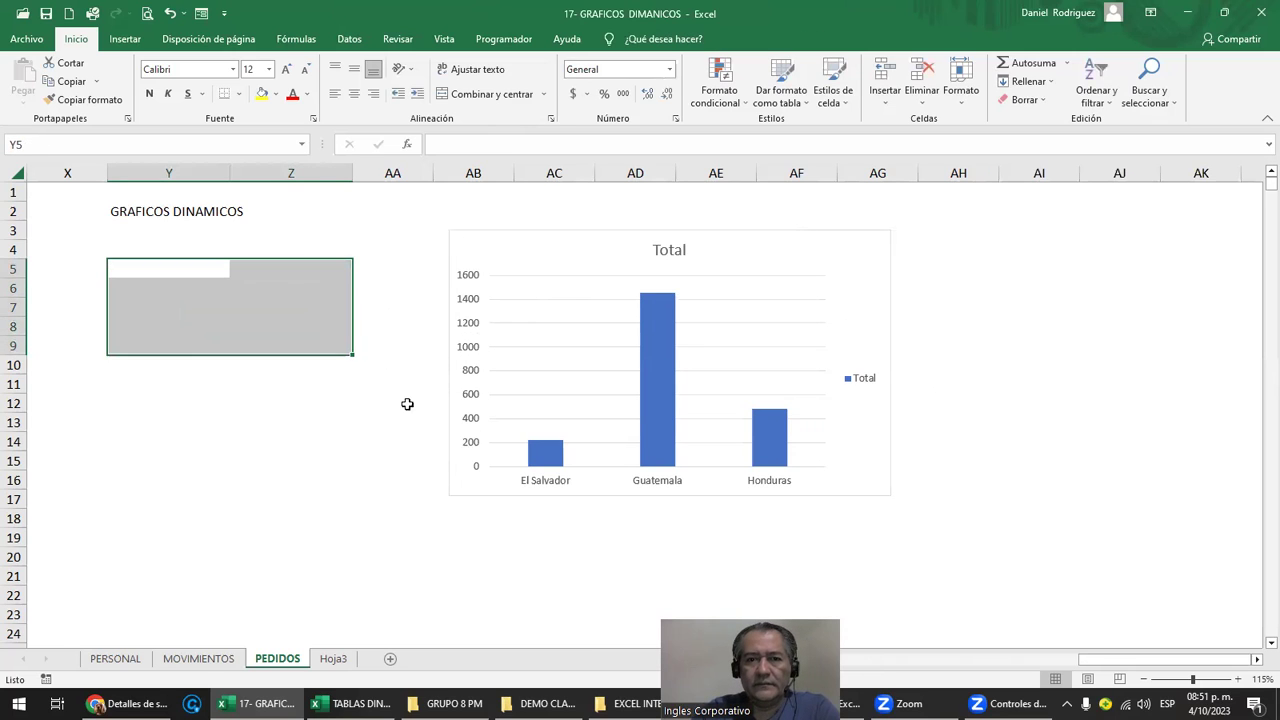
pyautogui.click(384, 454)
pyautogui.click(558, 272)
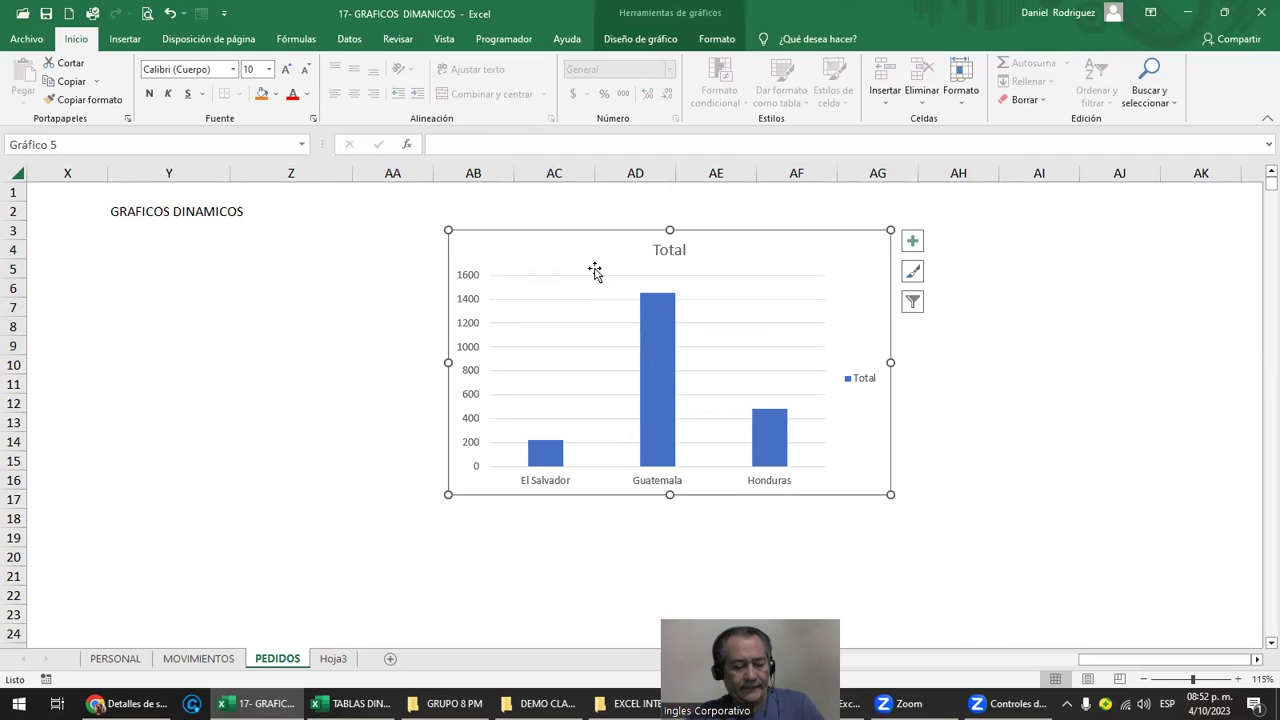
pyautogui.hotkey('ctrl', 'z')
# Delete the pivot chart, keeping the Cuenta de PEDIDO pivot table
pyautogui.click(323, 478)
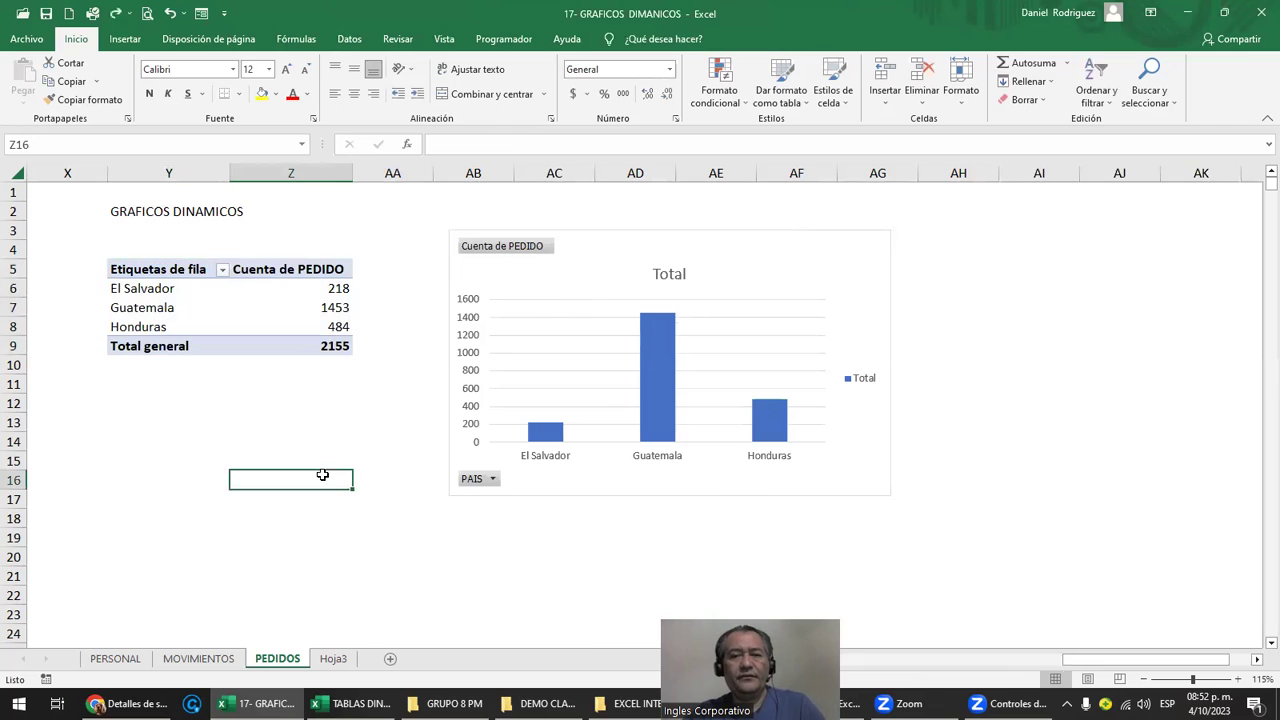
pyautogui.click(658, 255)
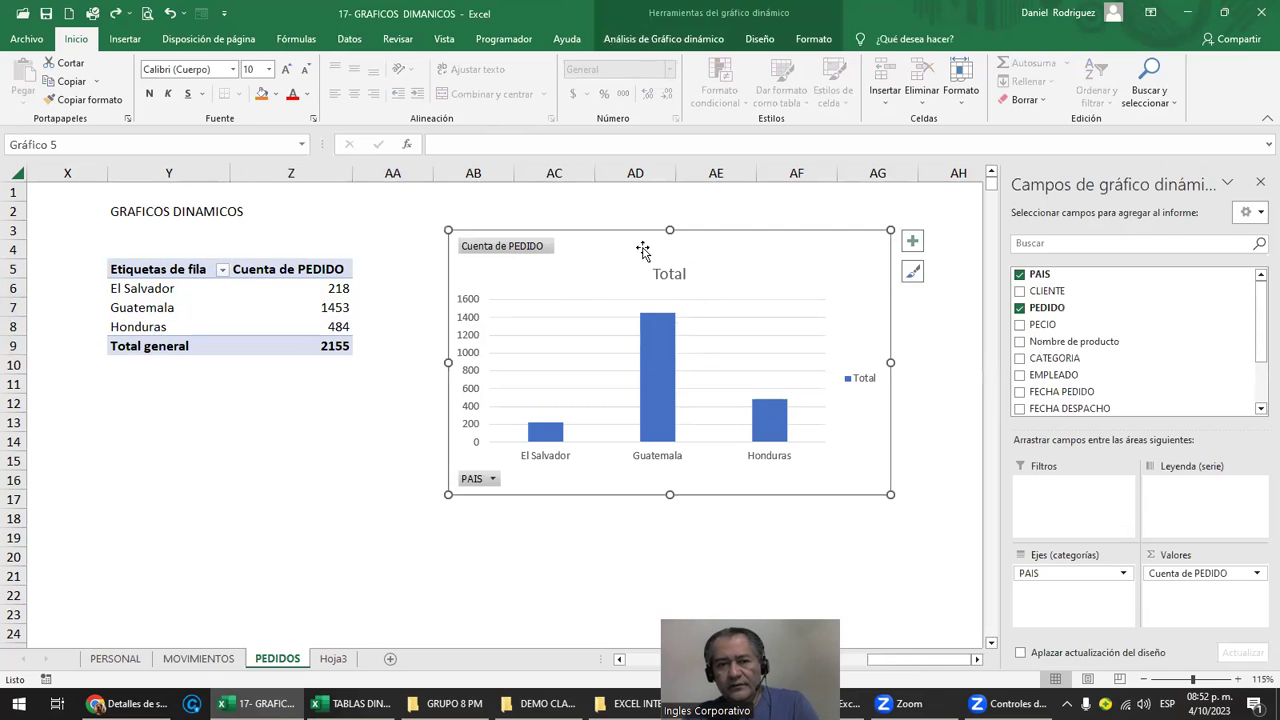
pyautogui.press('Delete')
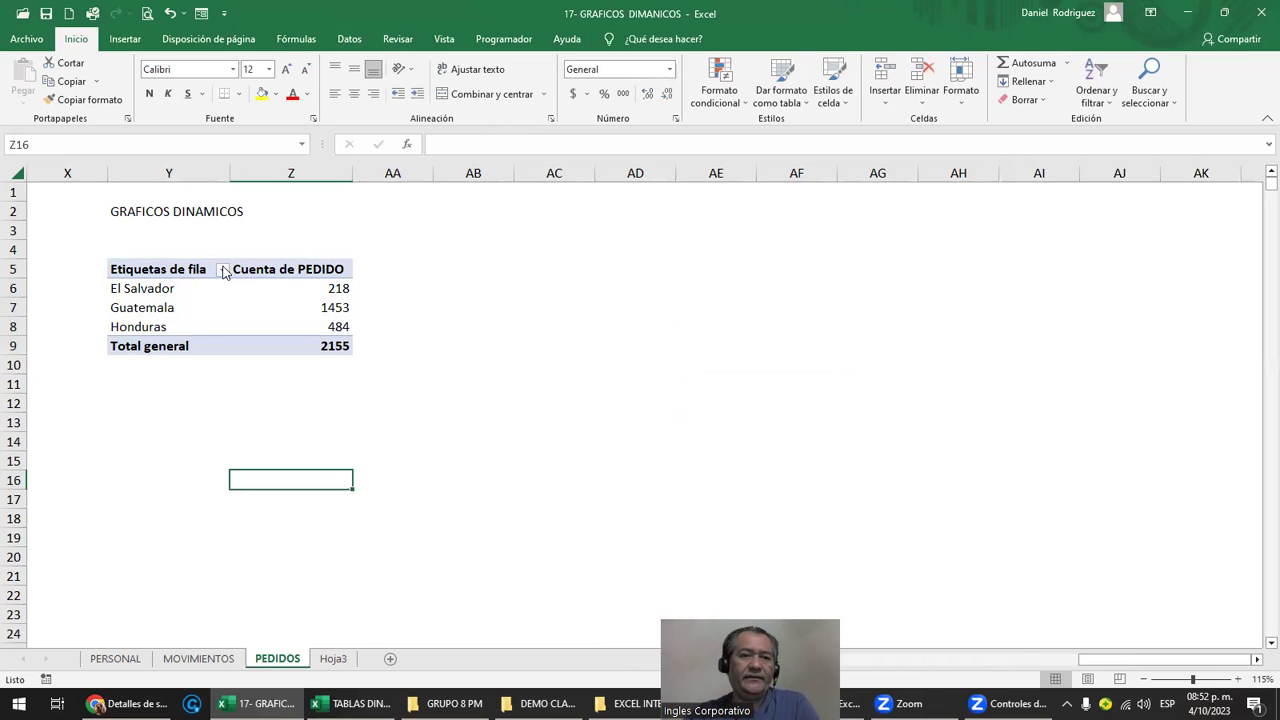
pyautogui.click(163, 272)
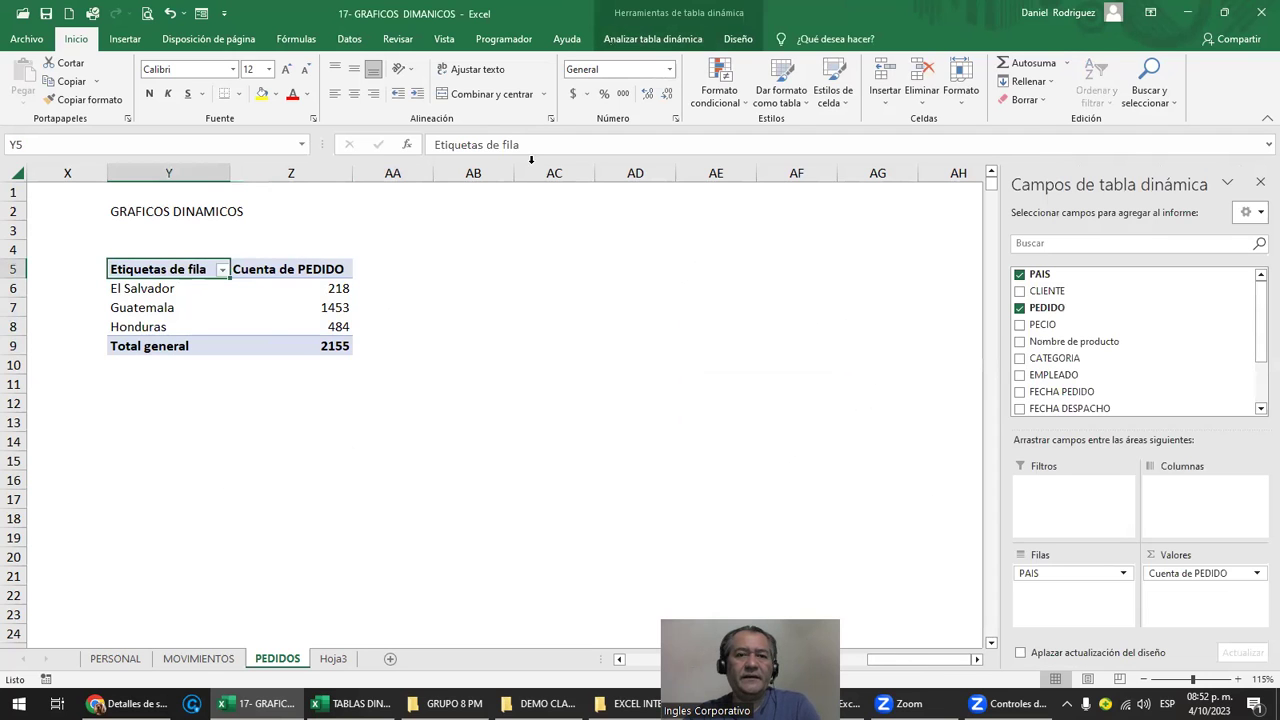
# Insert a Columnas agrupadas pivot chart from the Cuenta de PEDIDO pivot table
pyautogui.click(125, 39)
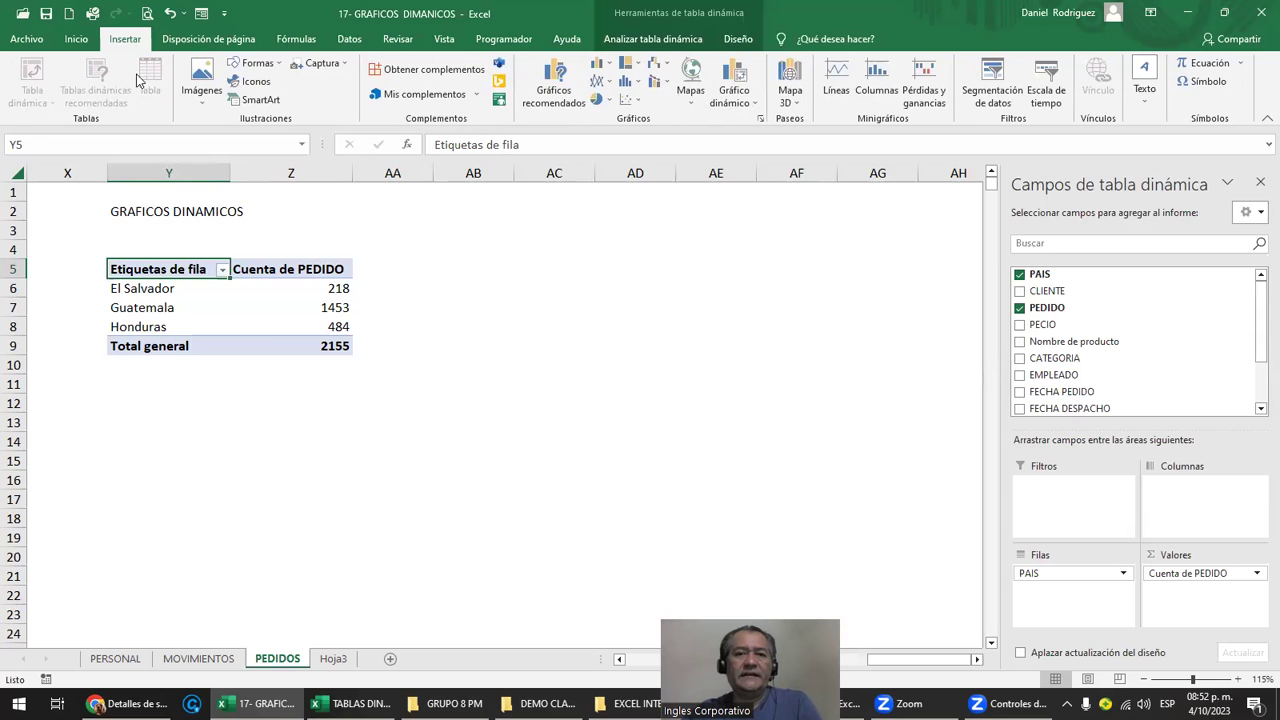
pyautogui.click(748, 93)
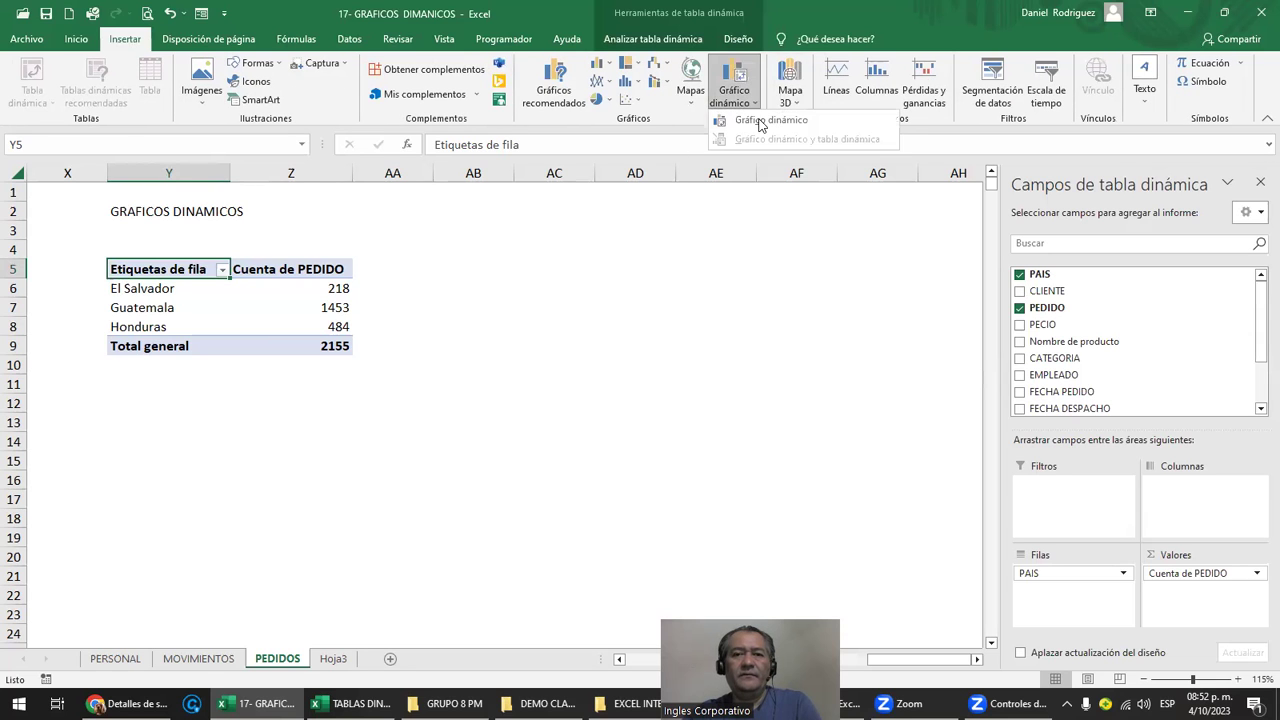
pyautogui.click(757, 120)
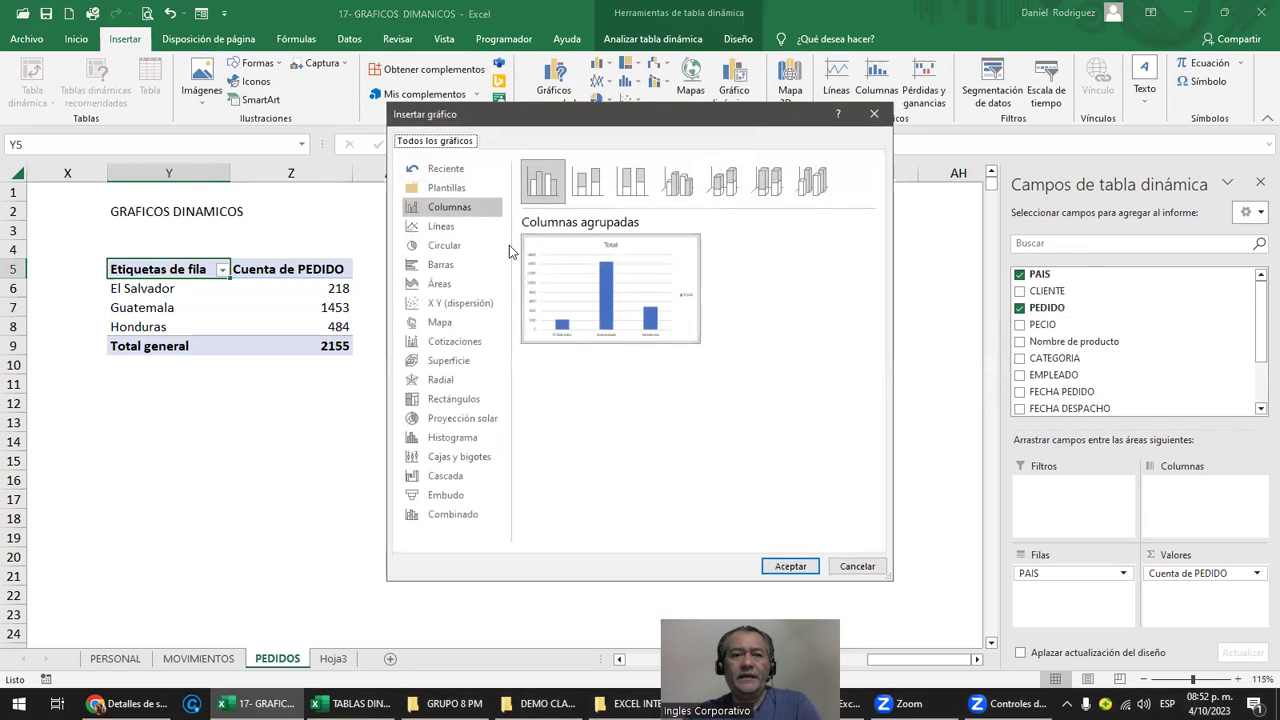
pyautogui.click(447, 228)
pyautogui.click(450, 209)
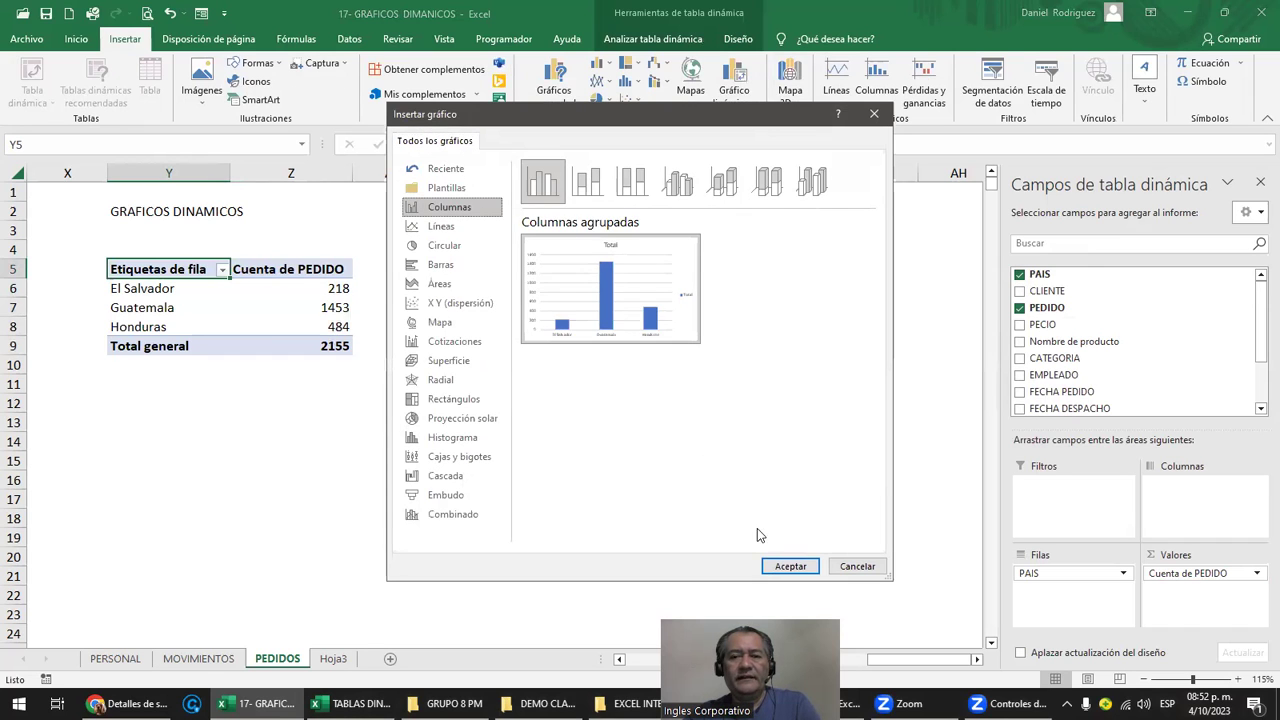
pyautogui.click(790, 566)
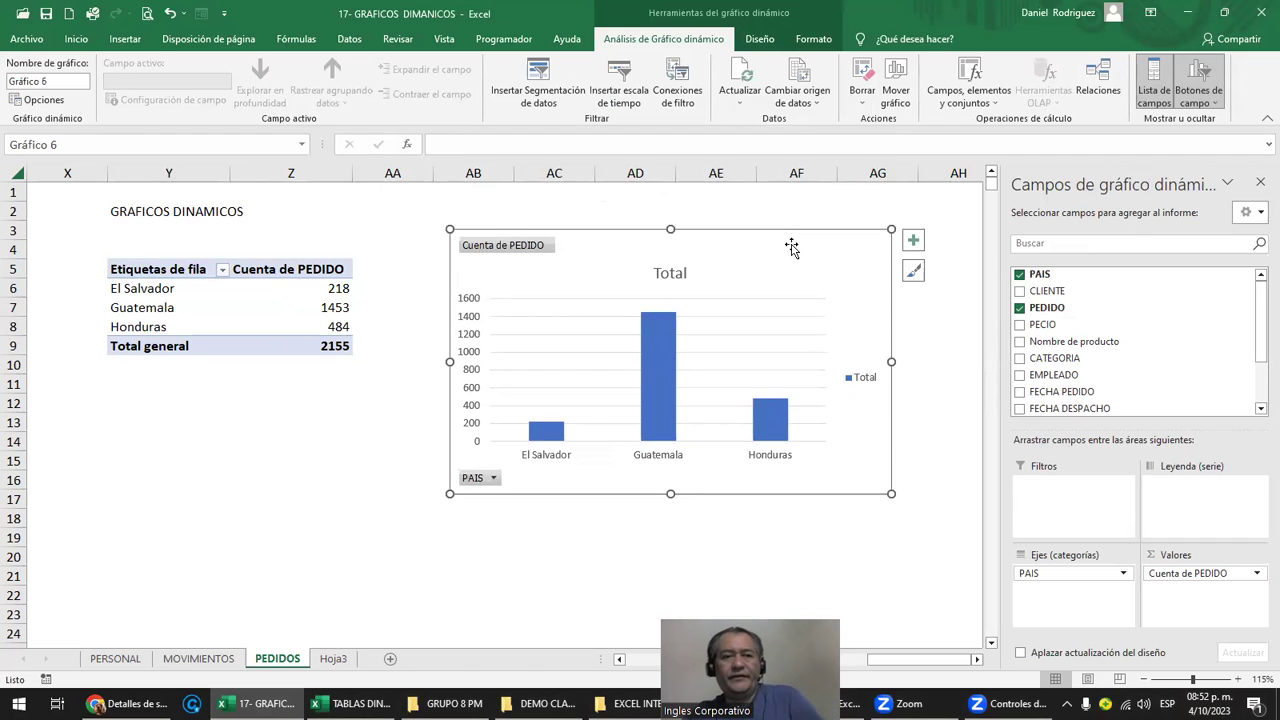
pyautogui.moveTo(158, 269)
pyautogui.mouseDown()
pyautogui.moveTo(300, 327)
pyautogui.moveTo(300, 345)
pyautogui.mouseUp()
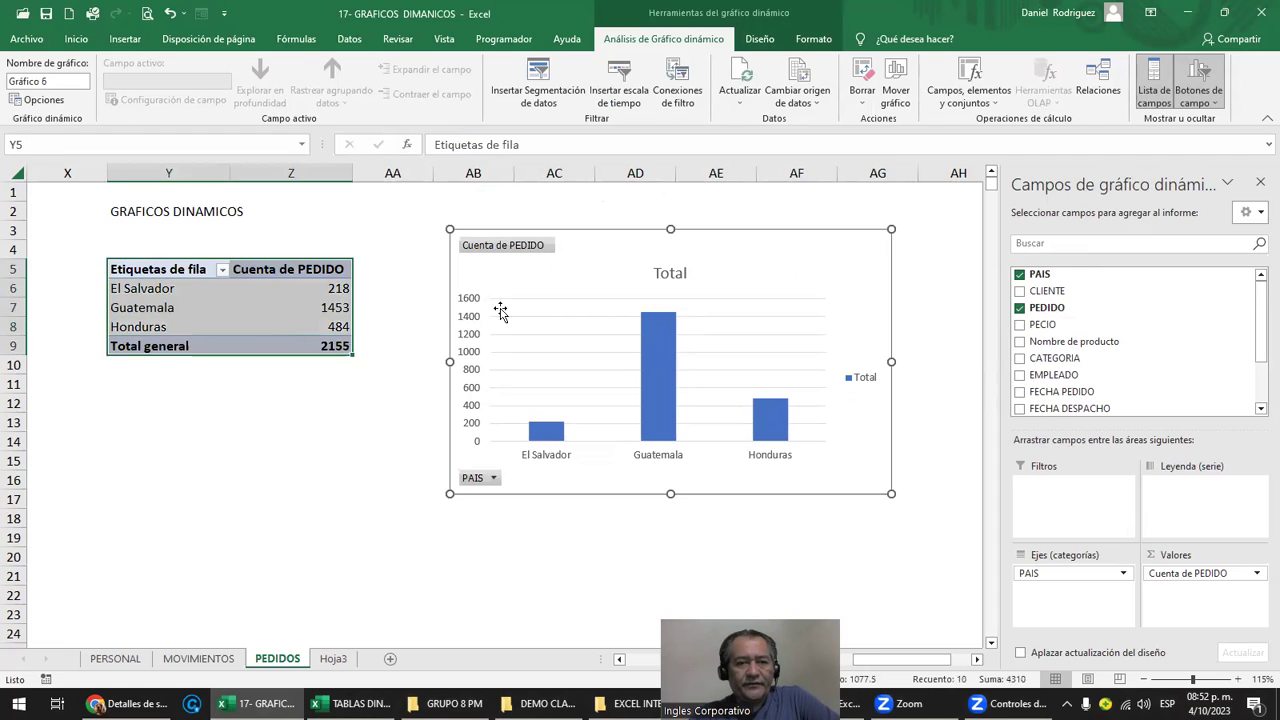
pyautogui.click(543, 279)
pyautogui.click(380, 223)
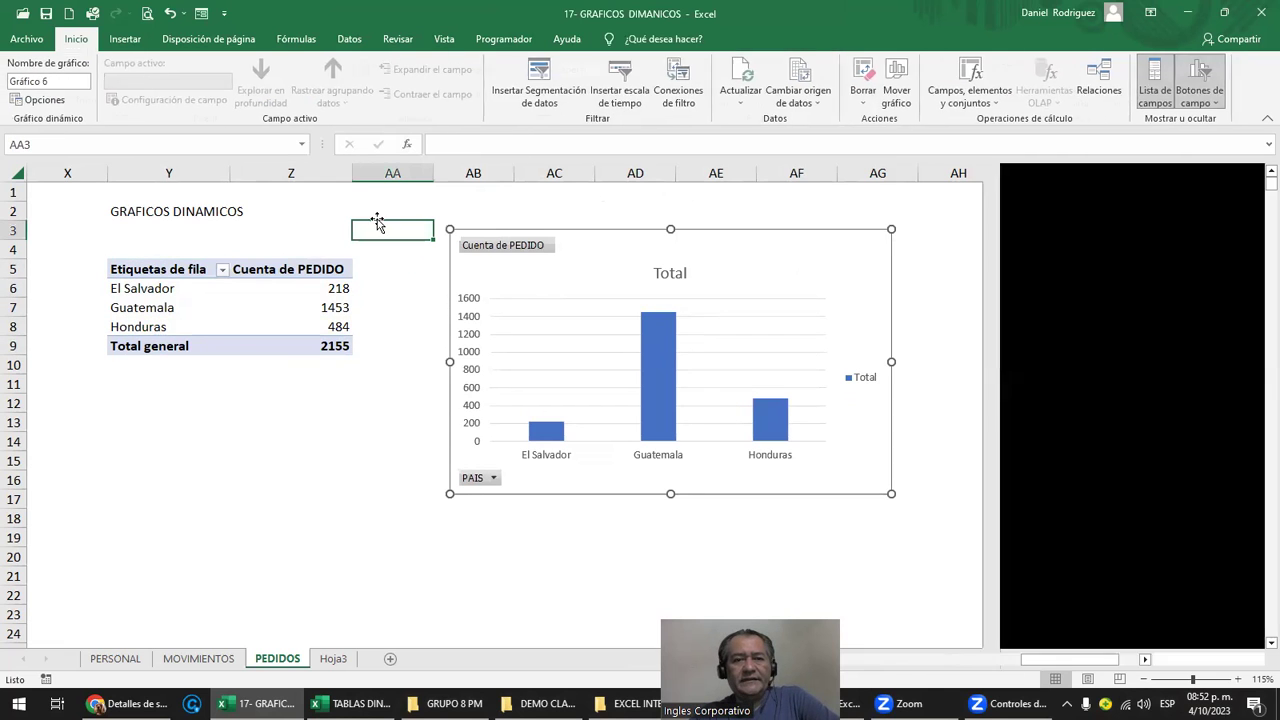
pyautogui.click(623, 256)
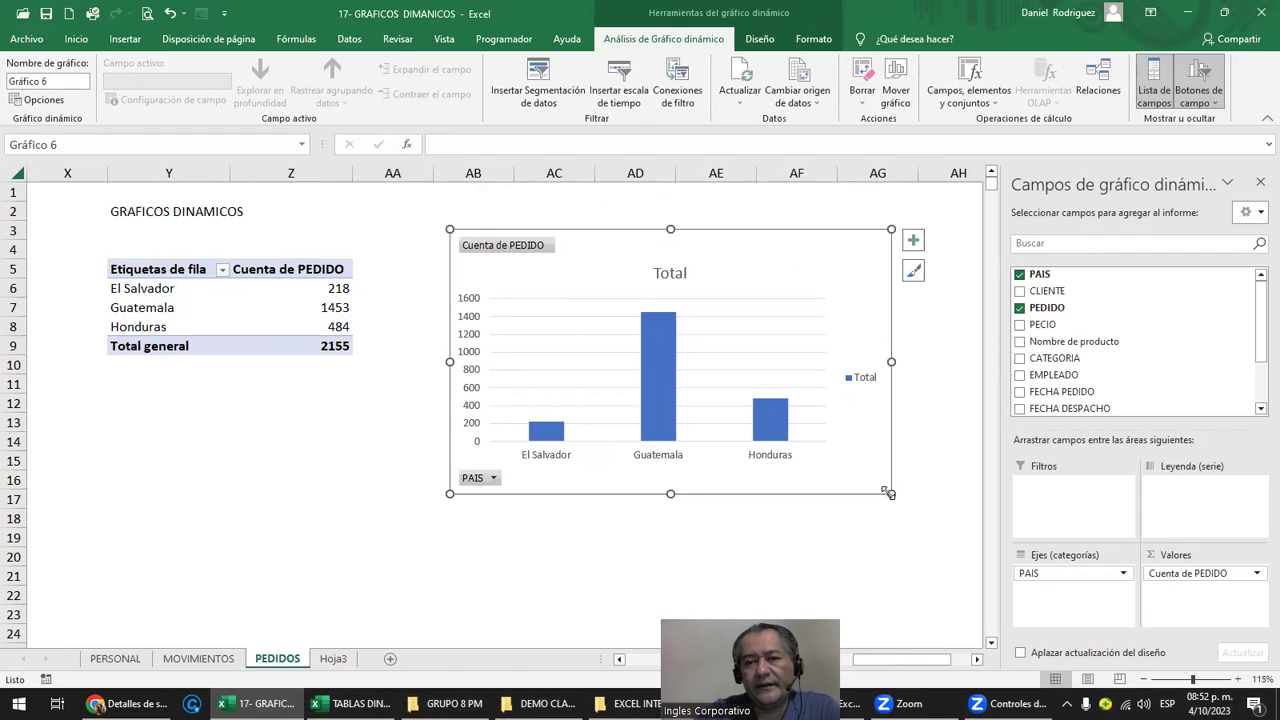
# Enlarge Gráfico 6 down to about row 23 and slightly further left
pyautogui.moveTo(889, 493); pyautogui.dragTo(957, 587)
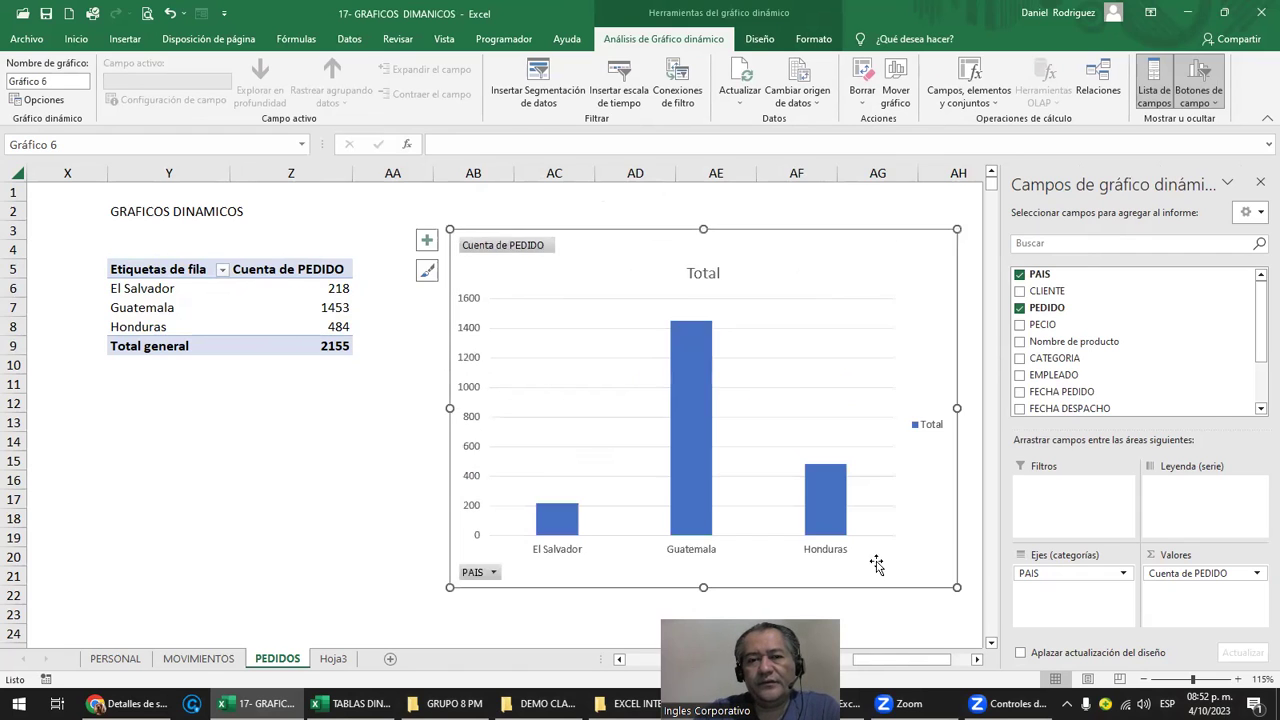
pyautogui.moveTo(448, 408); pyautogui.dragTo(432, 408)
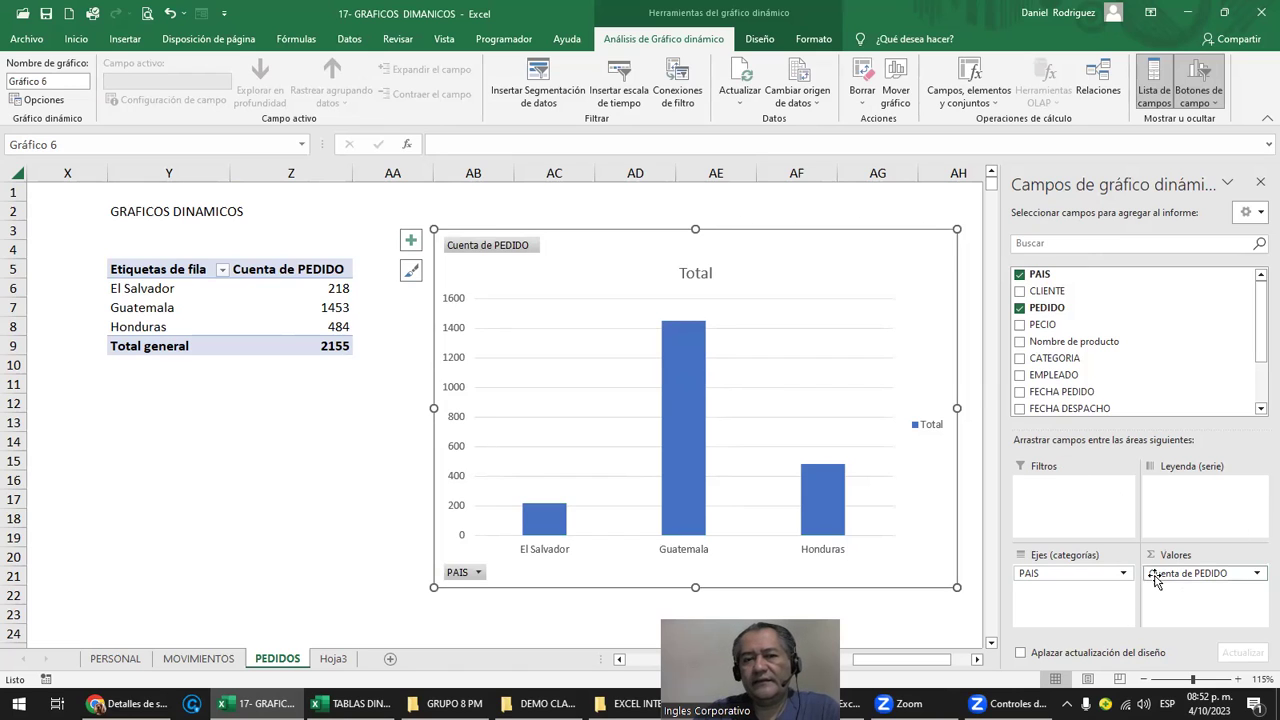
pyautogui.click(165, 273)
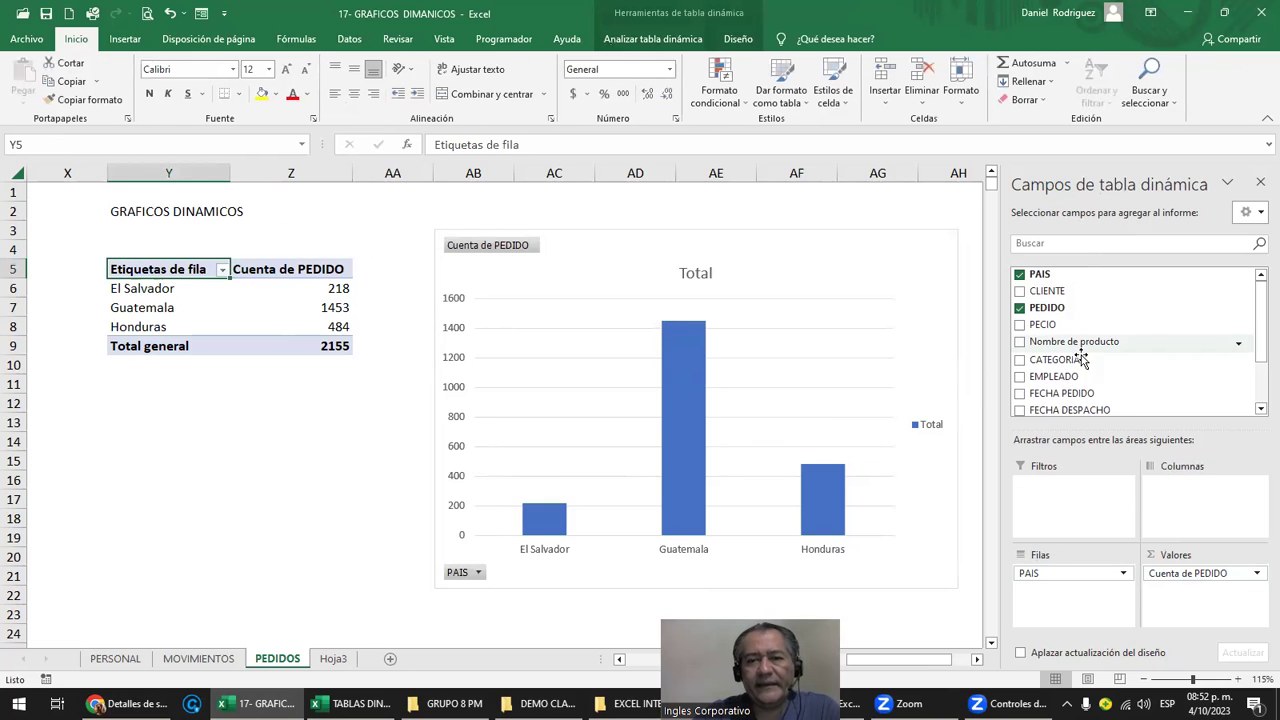
# Replace the chart title Total with 'PEDIDOS POR PAIS'
pyautogui.click(693, 273)
pyautogui.click(686, 272)
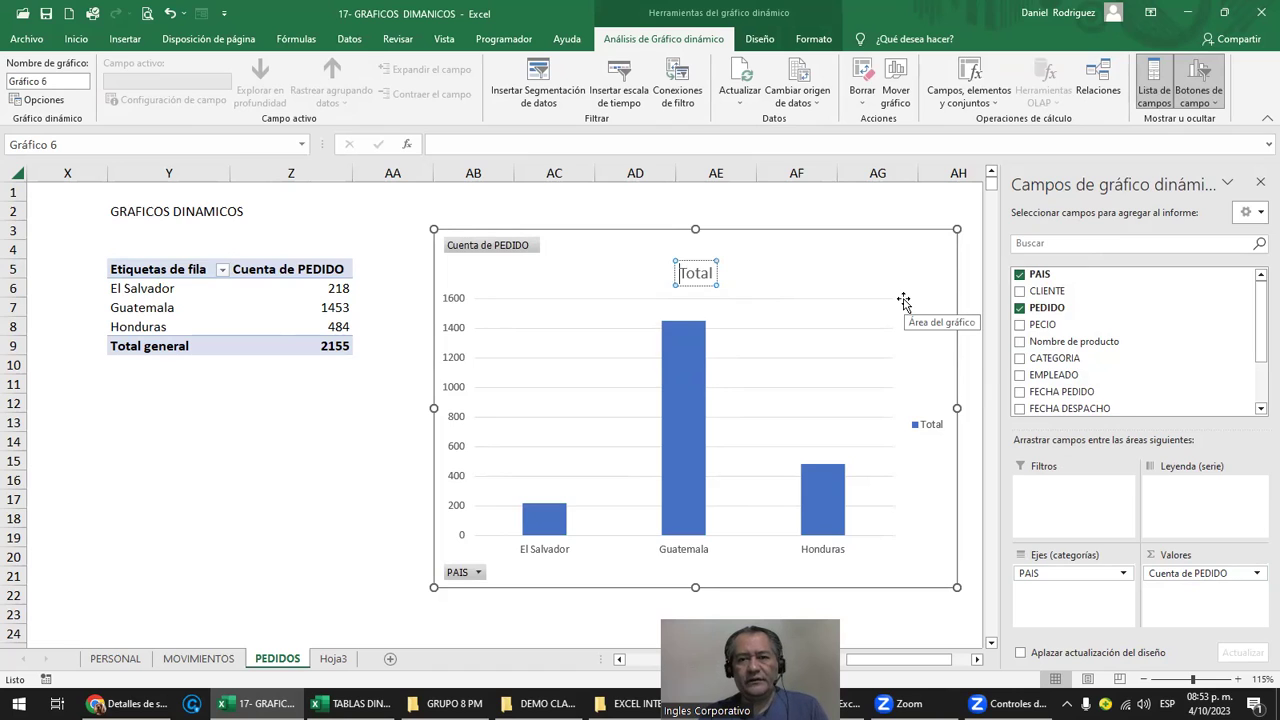
pyautogui.write('PEDIDOS POR PAIS')
pyautogui.press('Delete')
pyautogui.press('Delete')
pyautogui.press('Delete')
pyautogui.press('Delete')
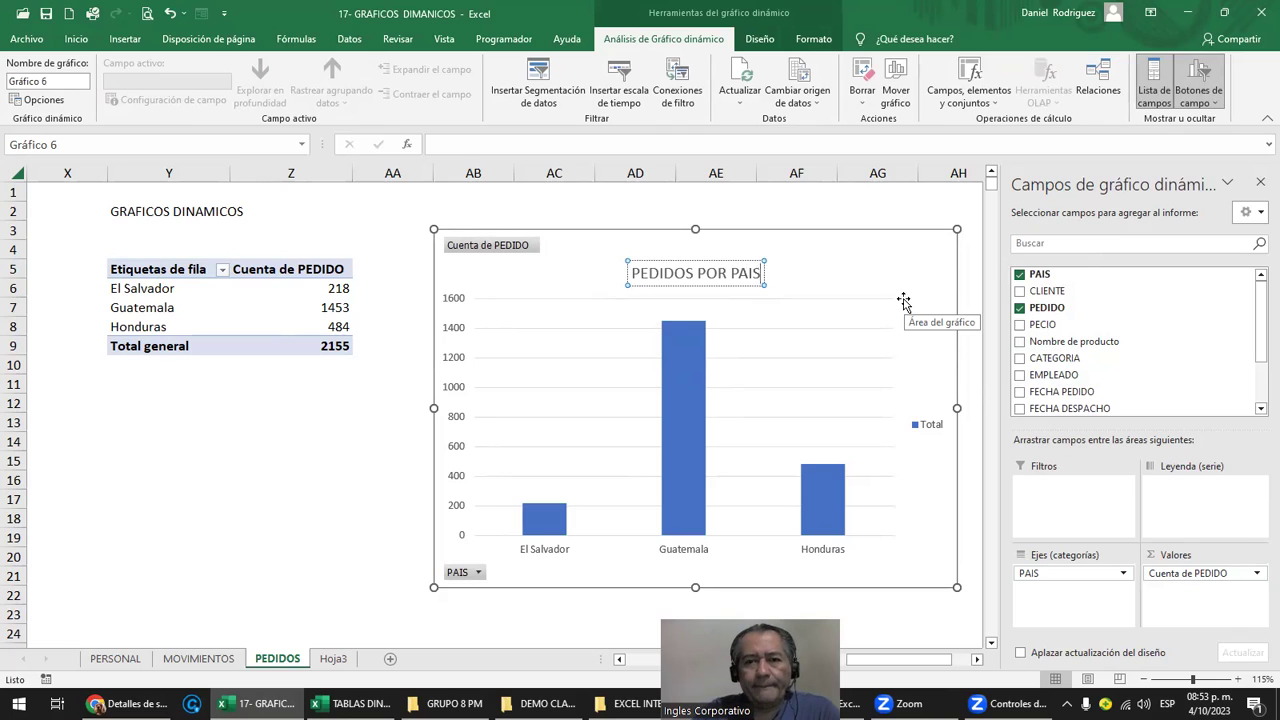
pyautogui.click(920, 264)
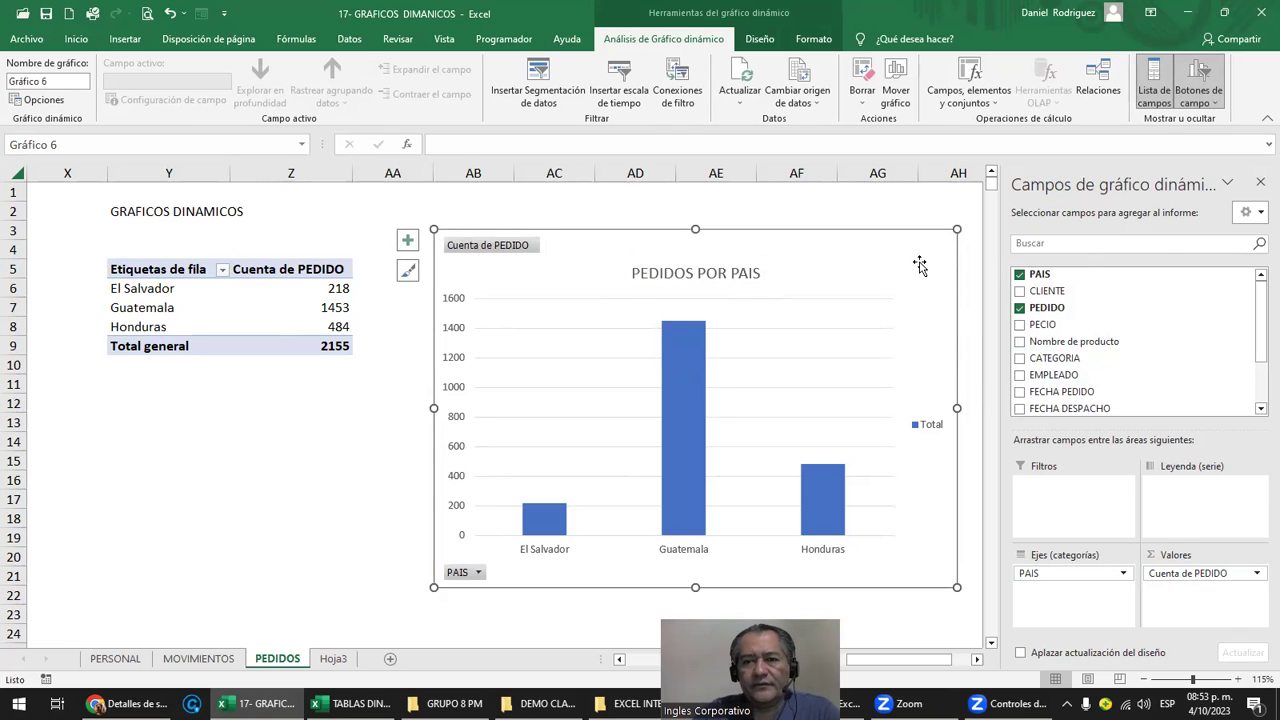
# Close the PivotChart Fields pane and widen the chart right to column AJ
pyautogui.click(1258, 186)
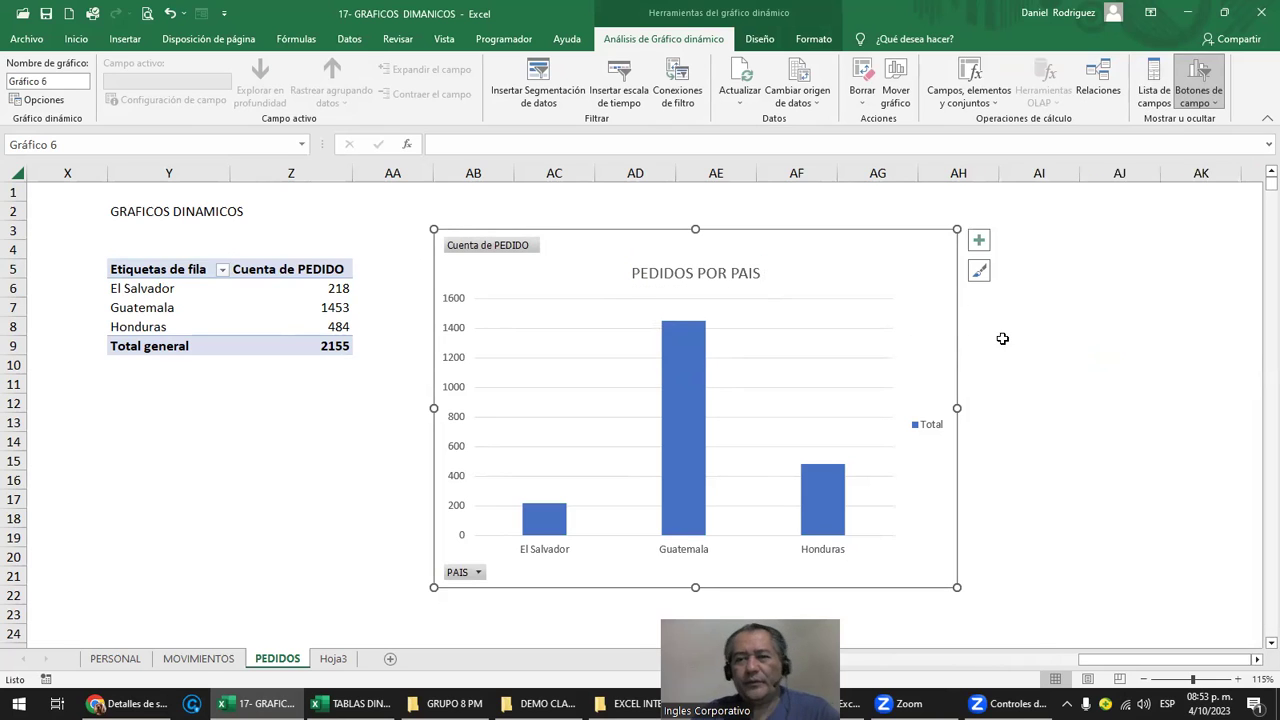
pyautogui.click(1020, 368)
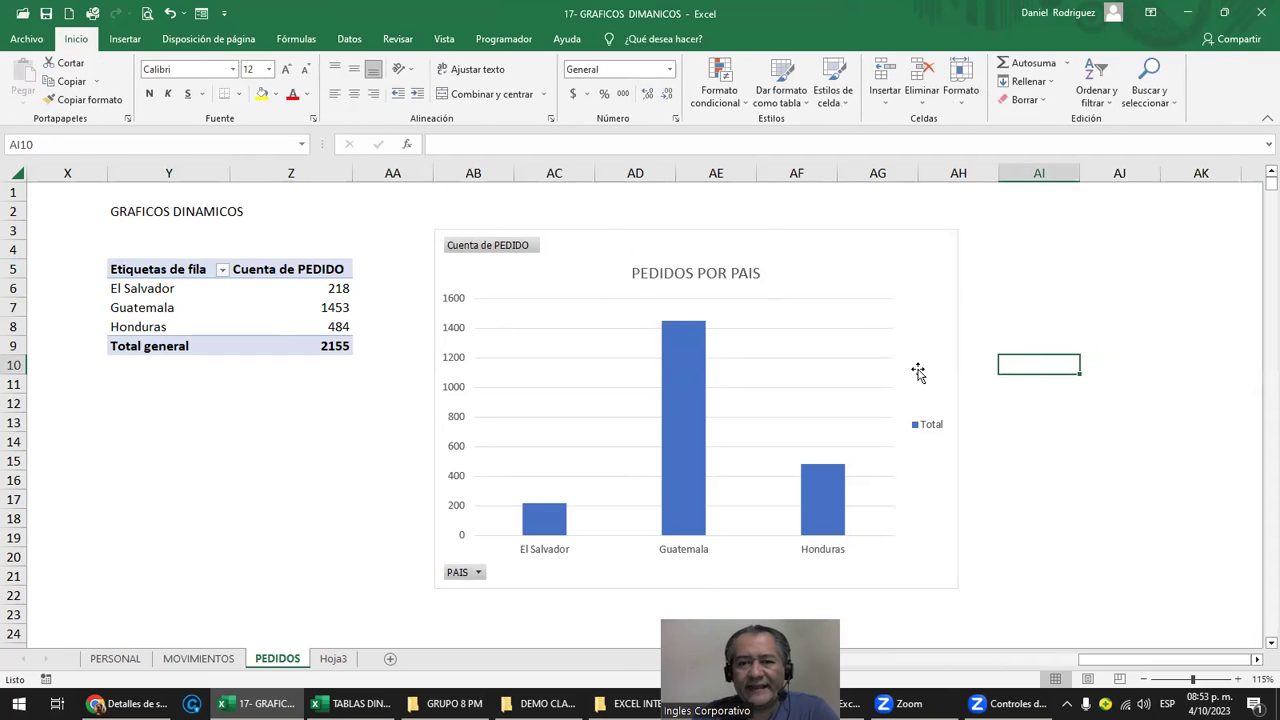
pyautogui.click(918, 372)
pyautogui.moveTo(957, 408); pyautogui.dragTo(1080, 407)
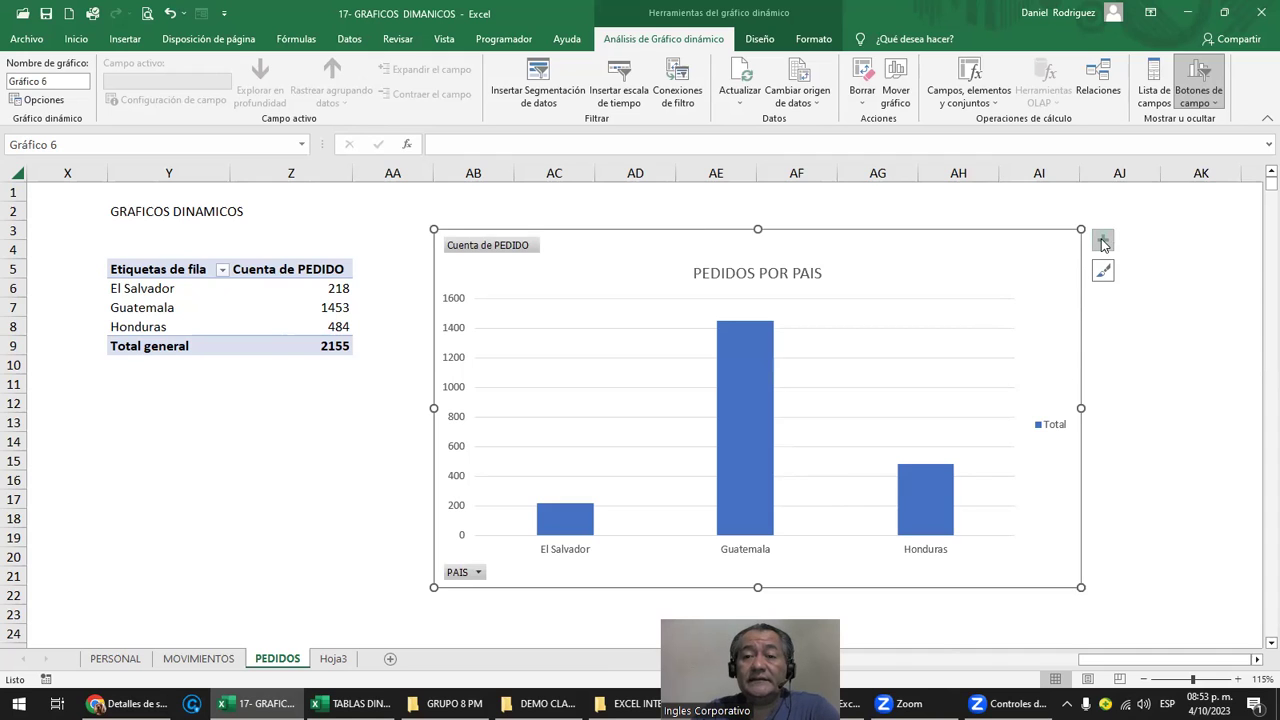
# Turn on data labels showing 218, 1453 and 484 on the bars
pyautogui.click(1103, 242)
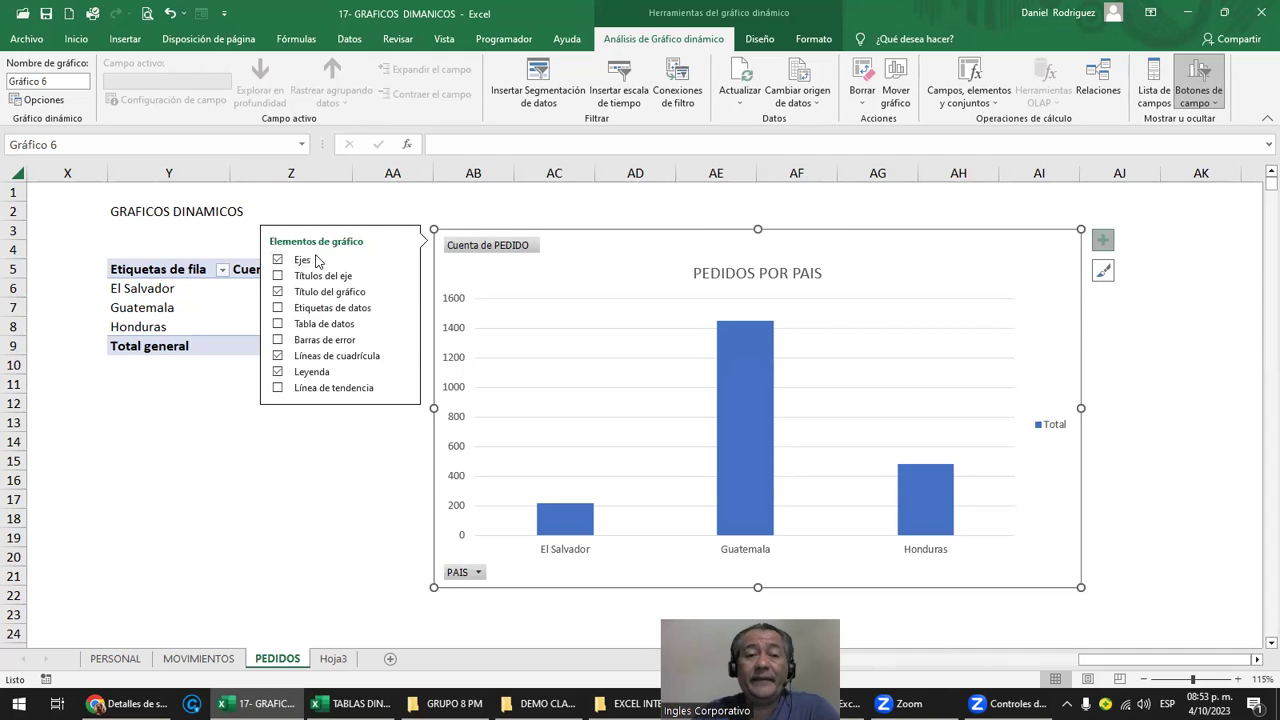
pyautogui.click(278, 339)
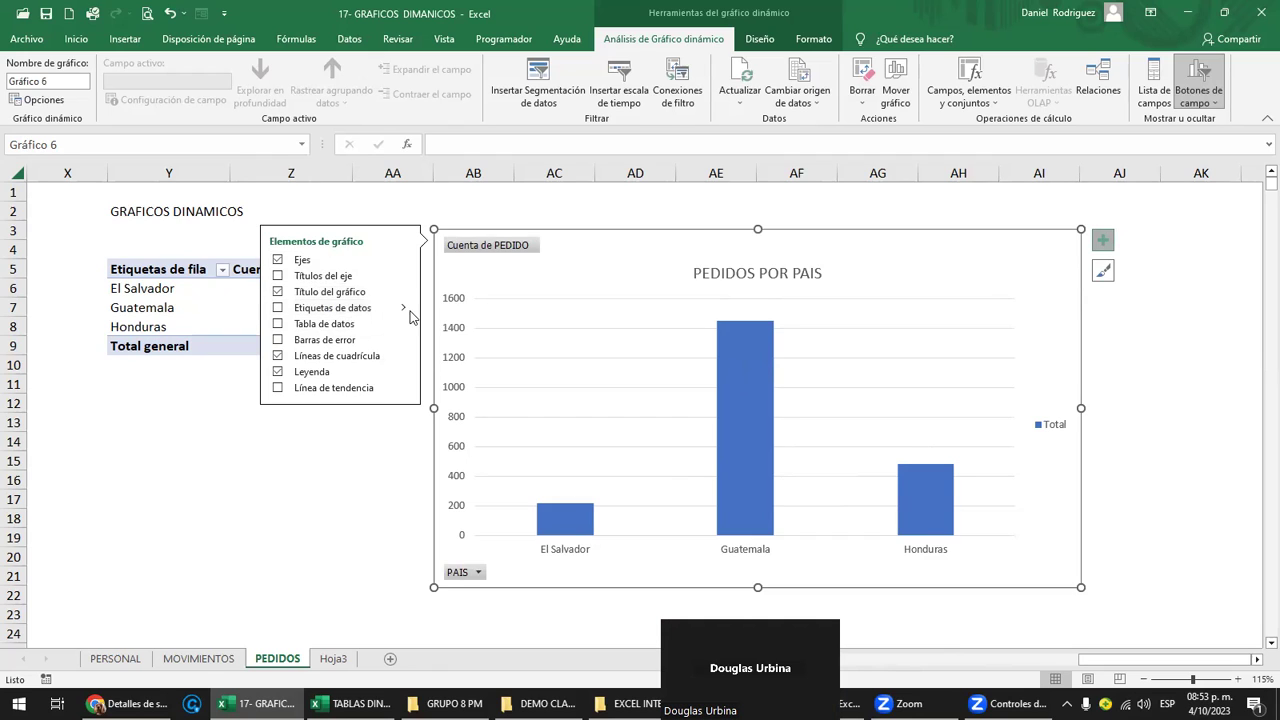
pyautogui.click(404, 310)
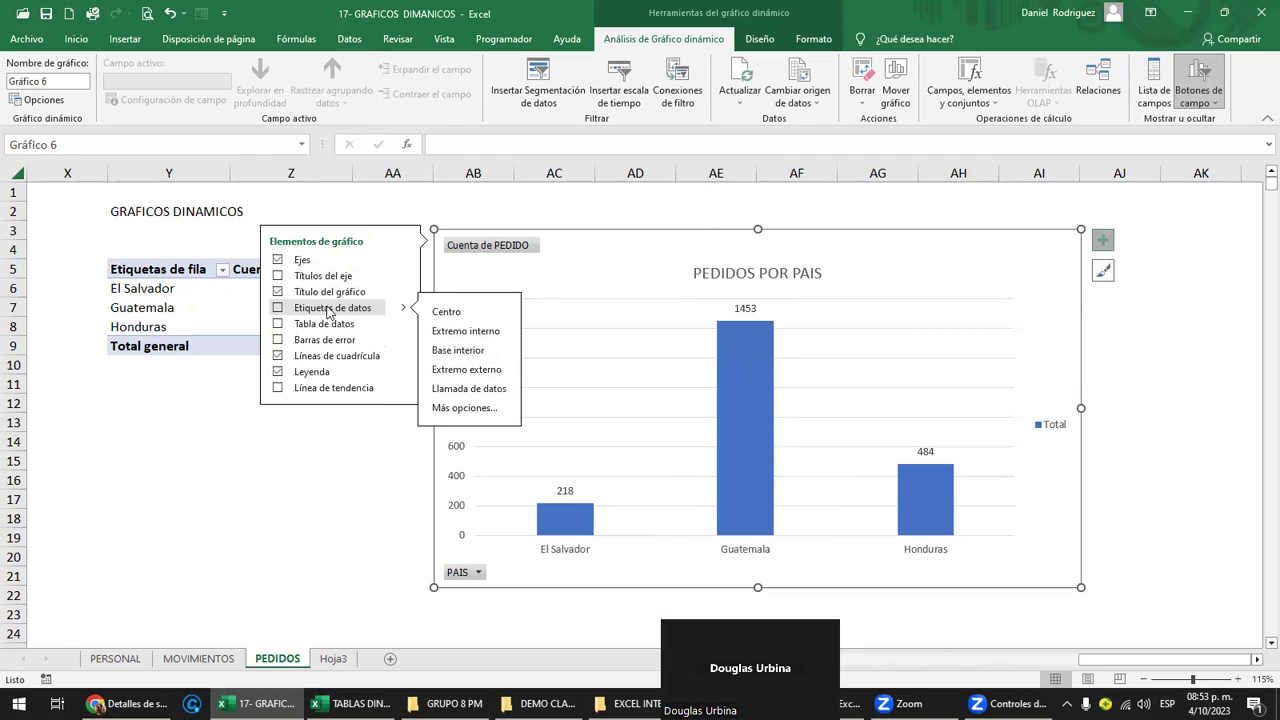
pyautogui.click(467, 370)
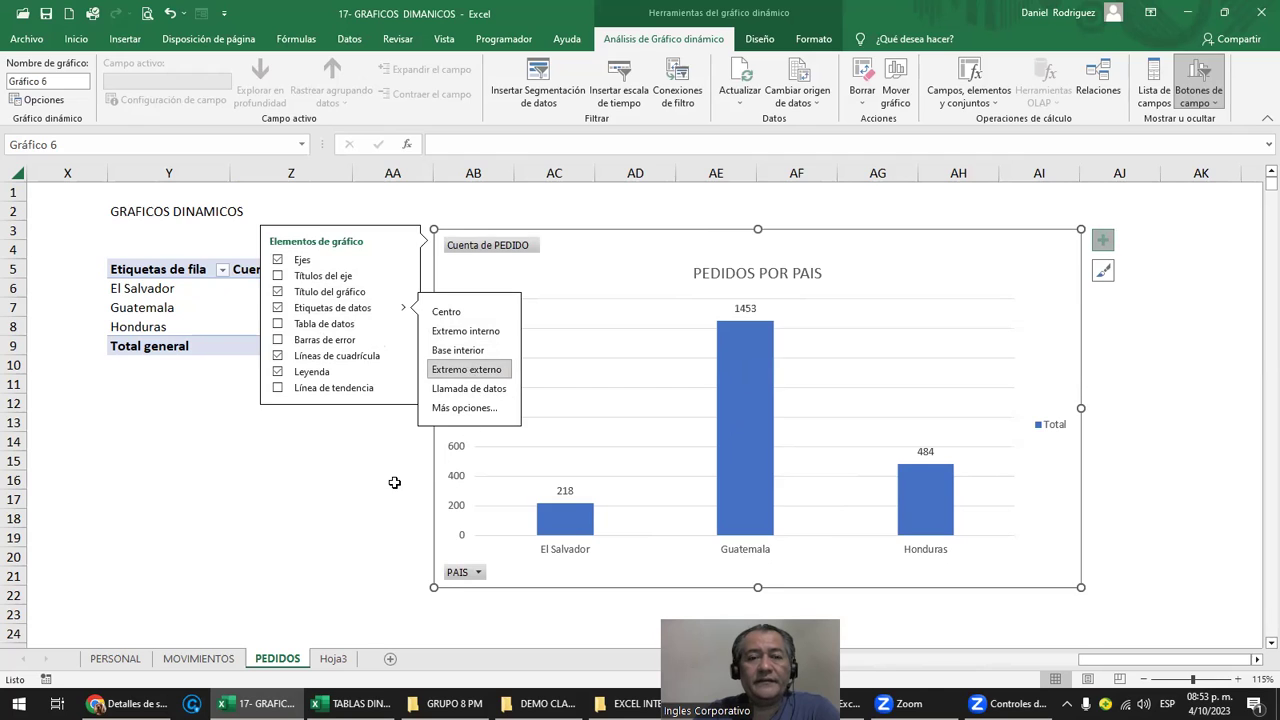
pyautogui.click(394, 481)
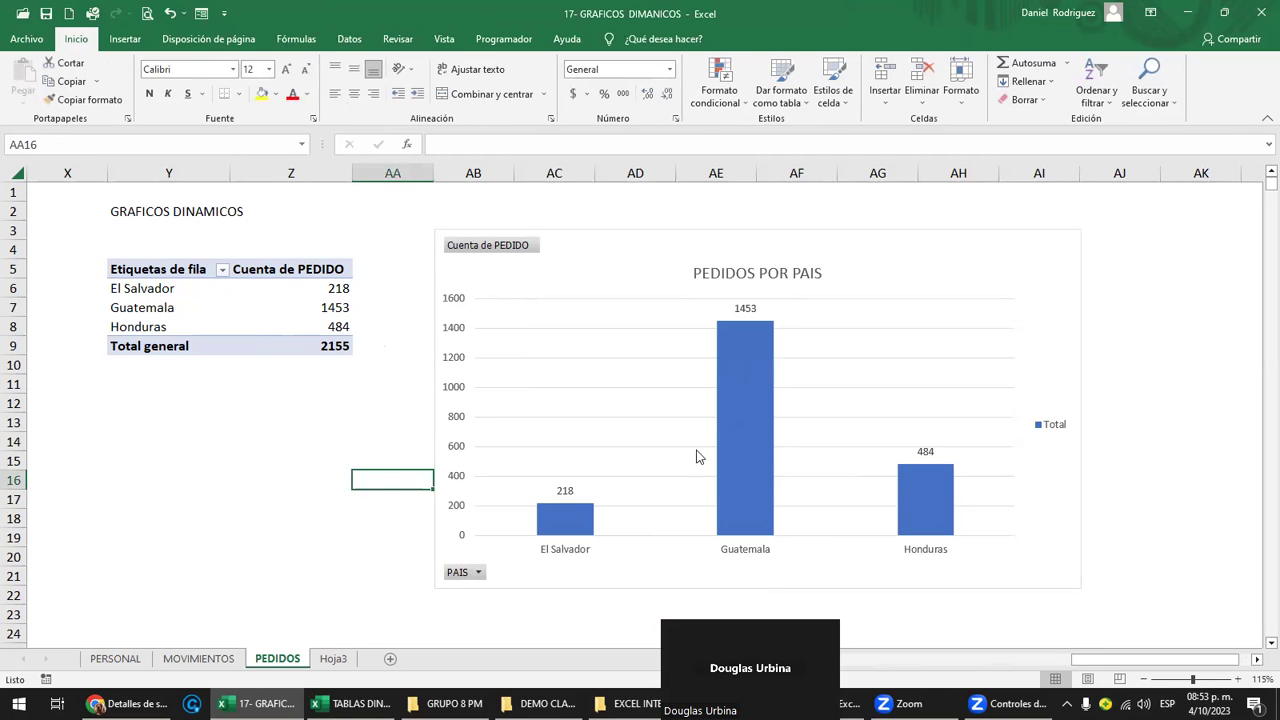
# Add a linear trendline to the chart, then remove it again
pyautogui.click(1052, 427)
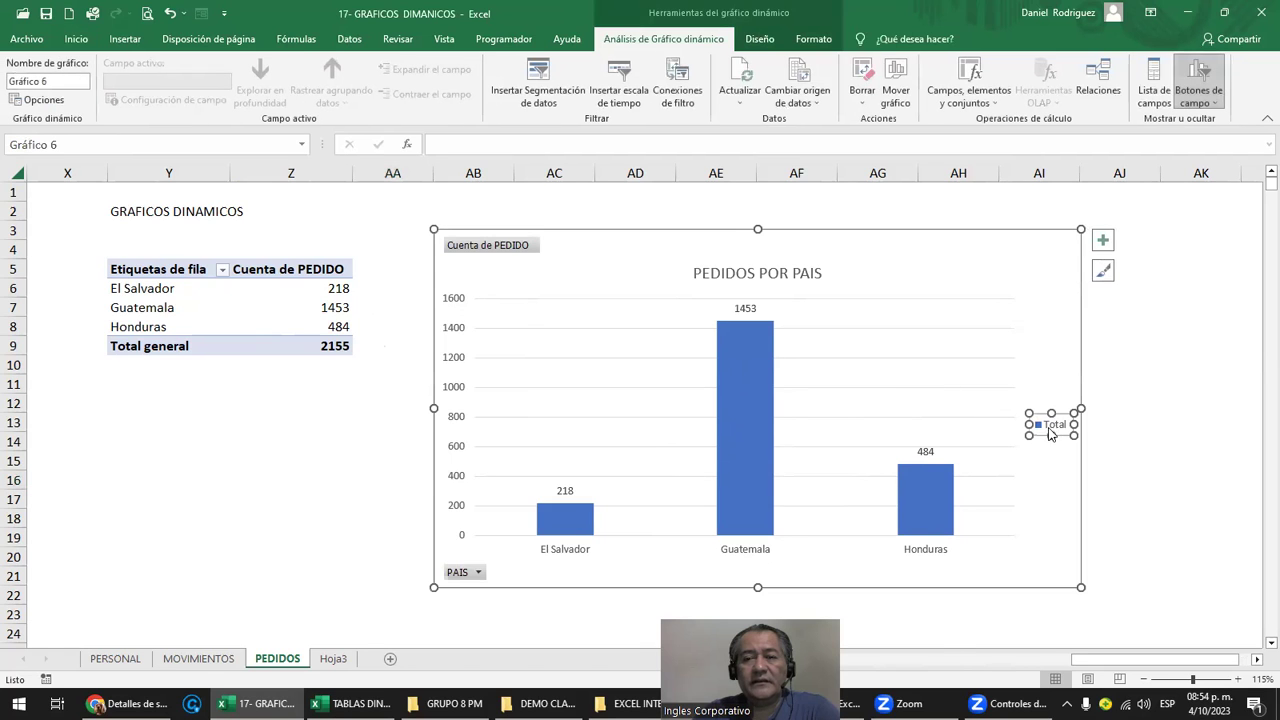
pyautogui.click(1102, 240)
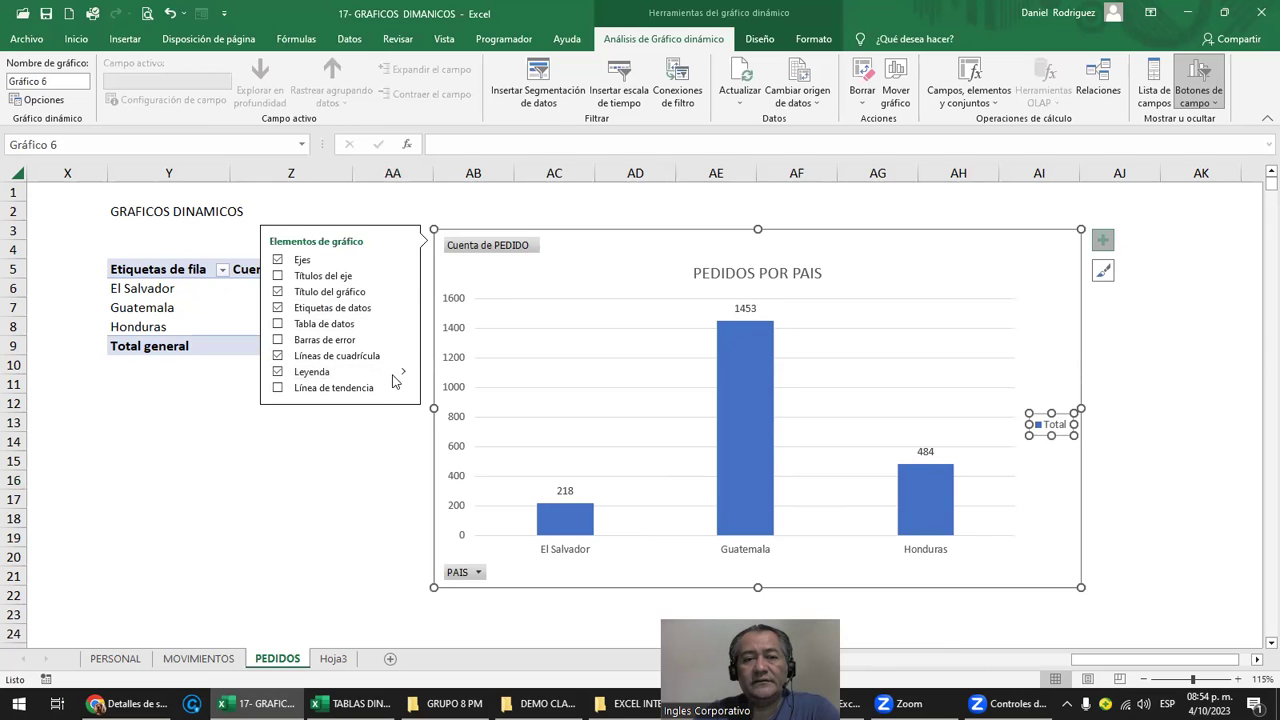
pyautogui.click(357, 389)
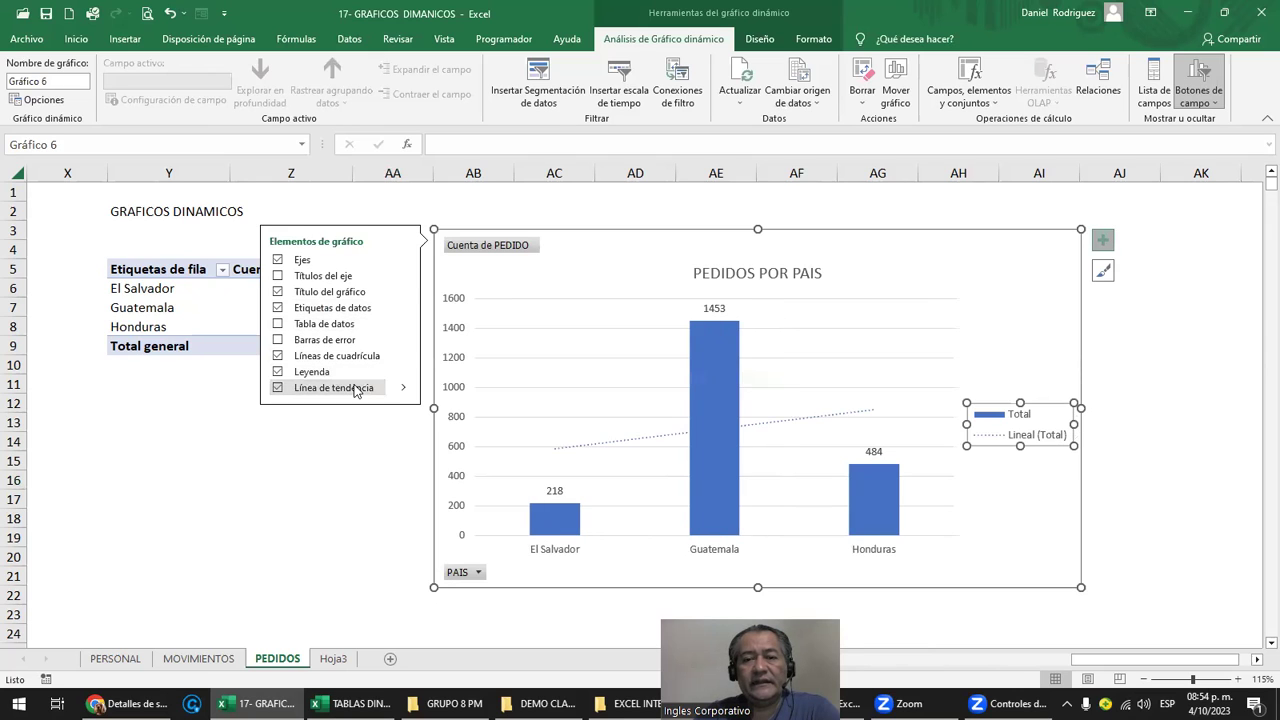
pyautogui.click(355, 389)
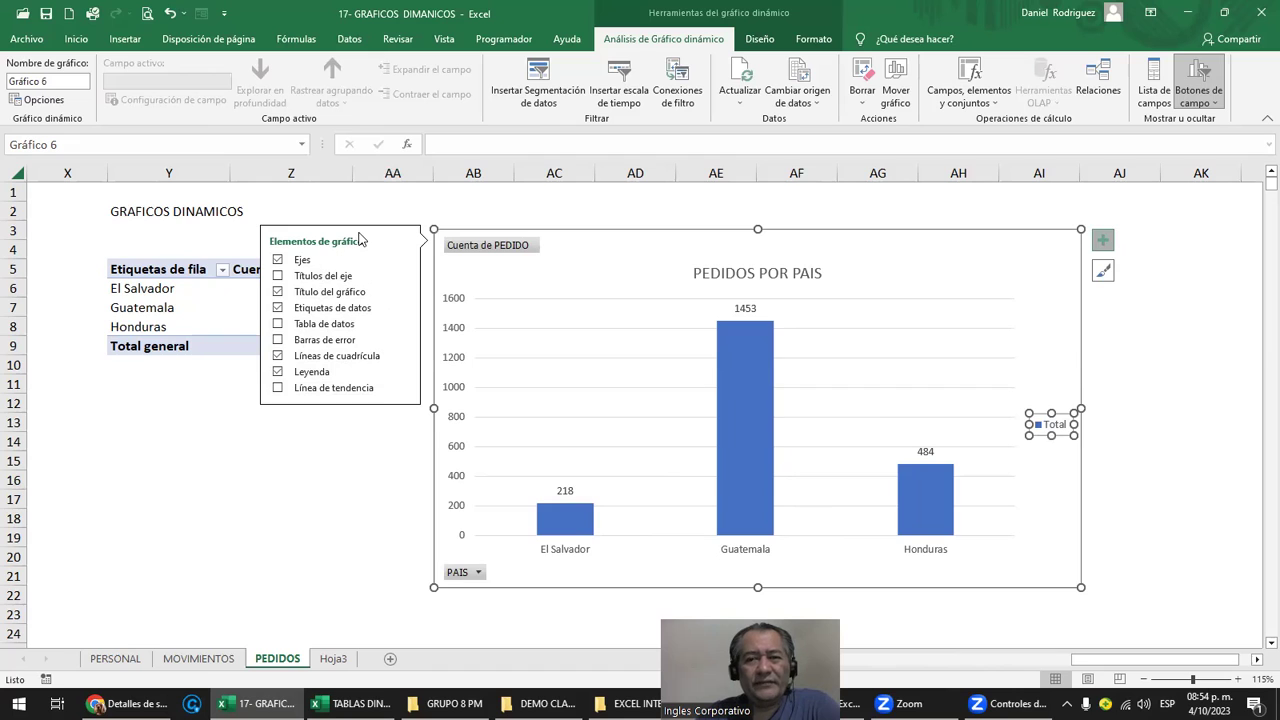
# Apply the dark style from the Chart Styles gallery to the PEDIDOS POR PAIS chart, then select its data labels
pyautogui.click(1103, 273)
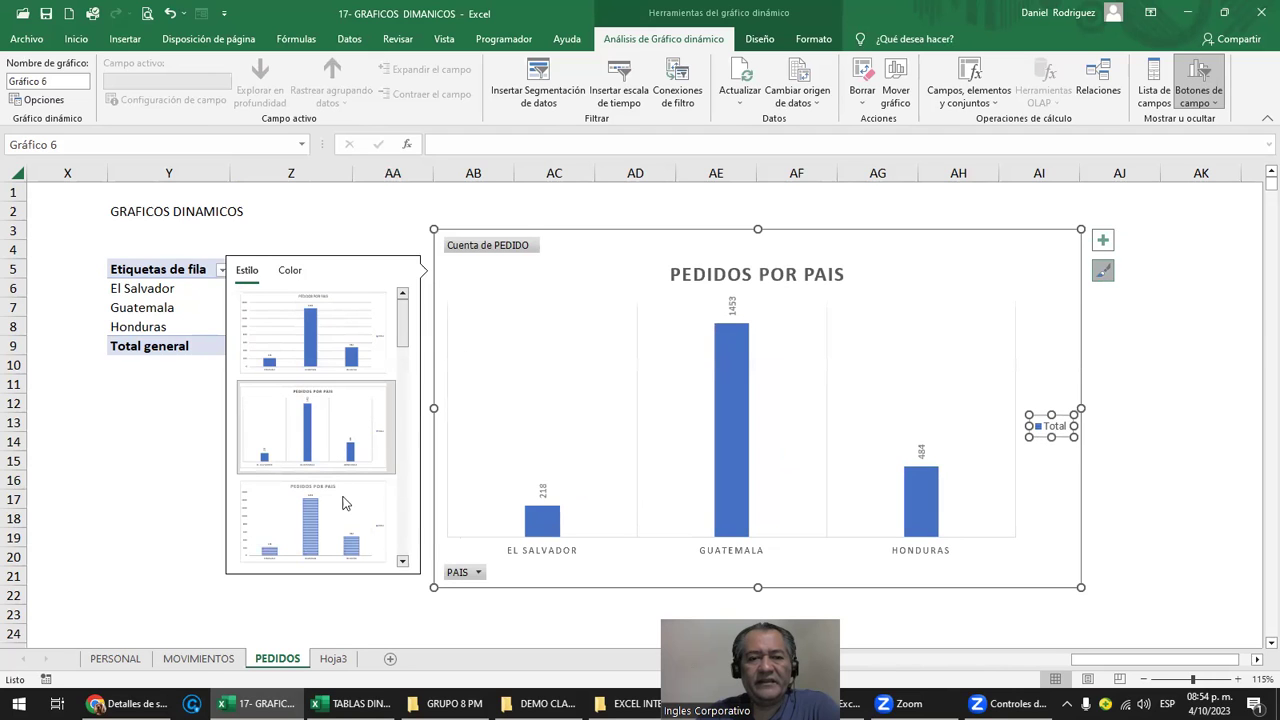
pyautogui.click(403, 562)
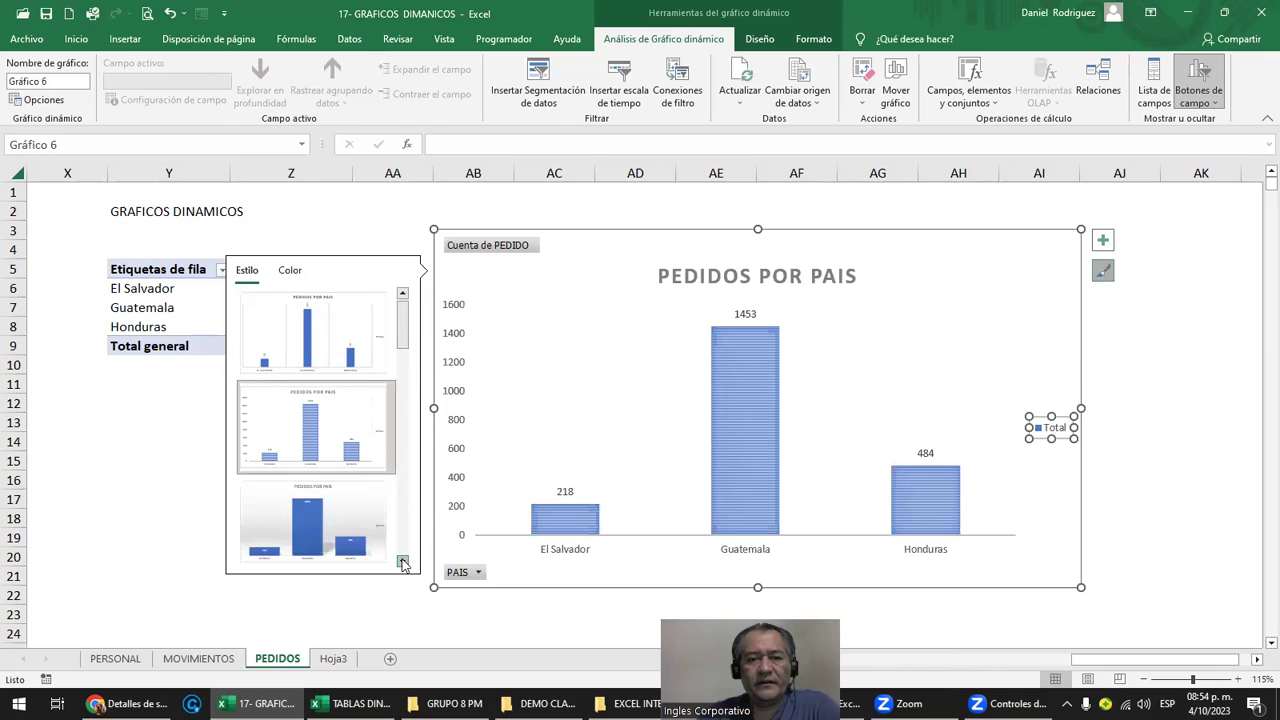
pyautogui.click(403, 562)
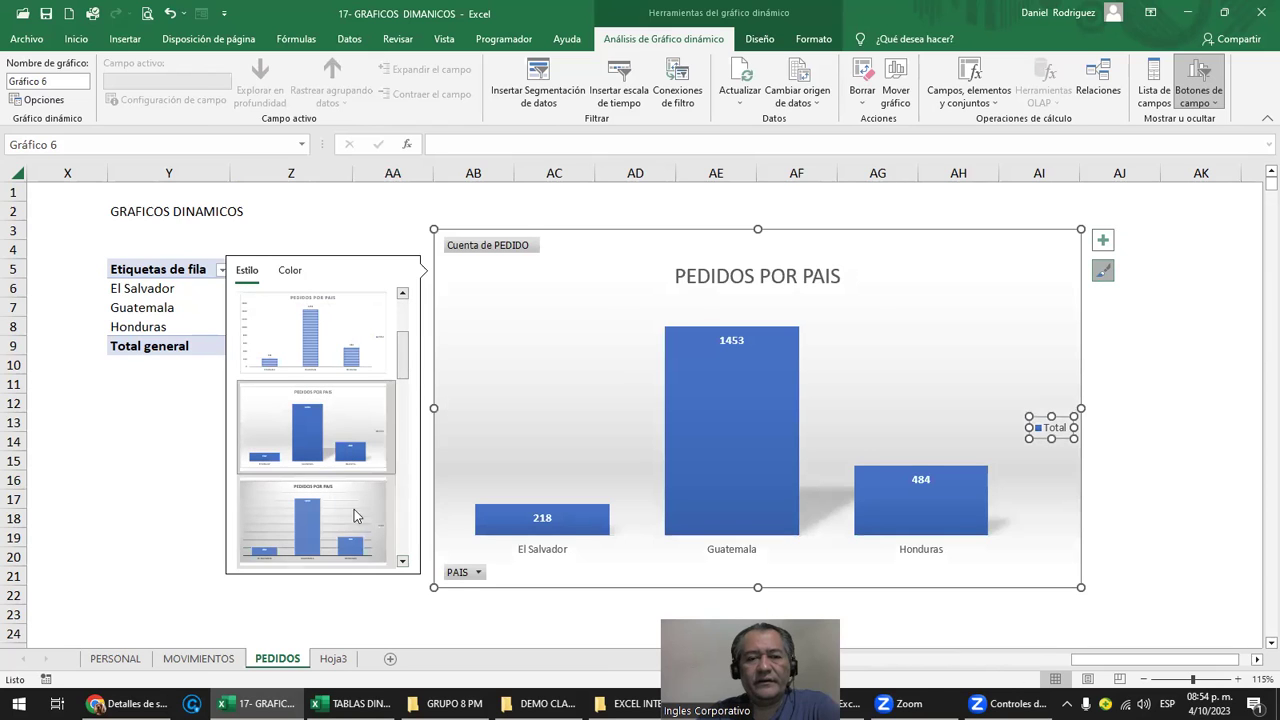
pyautogui.click(408, 563)
pyautogui.click(408, 563)
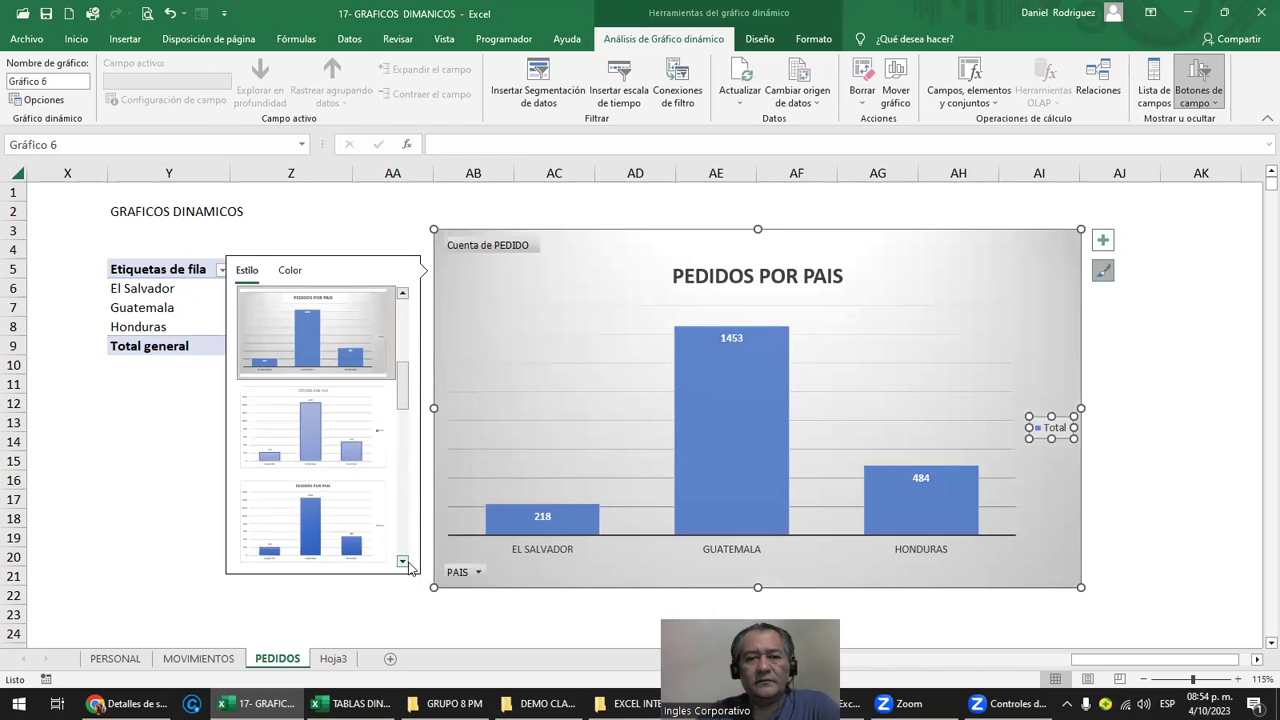
pyautogui.click(403, 562)
pyautogui.click(403, 562)
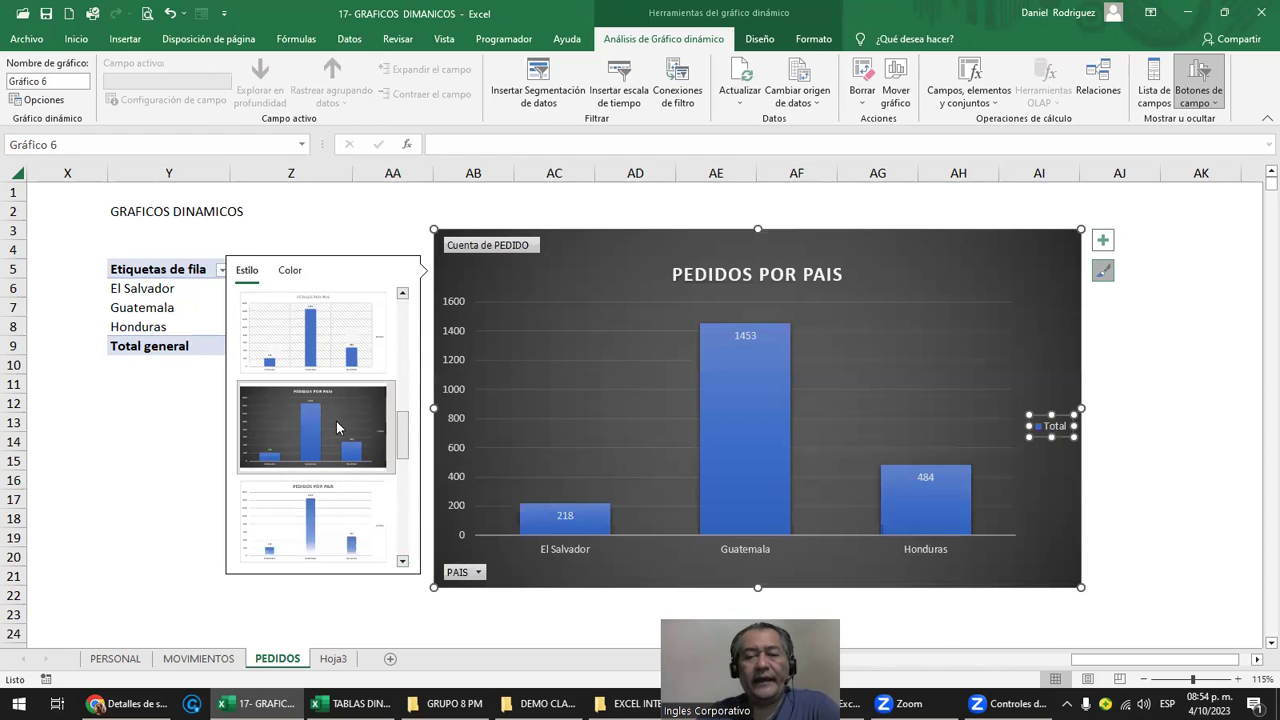
pyautogui.click(336, 421)
pyautogui.click(738, 337)
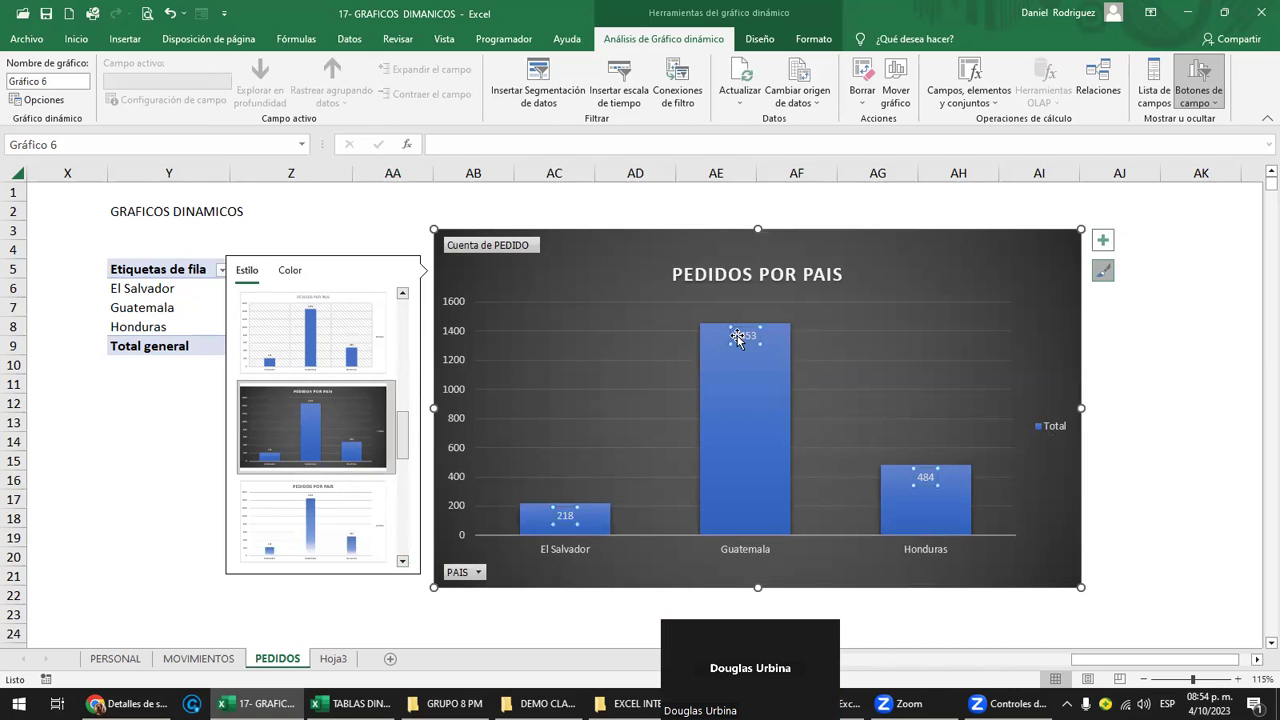
pyautogui.click(76, 39)
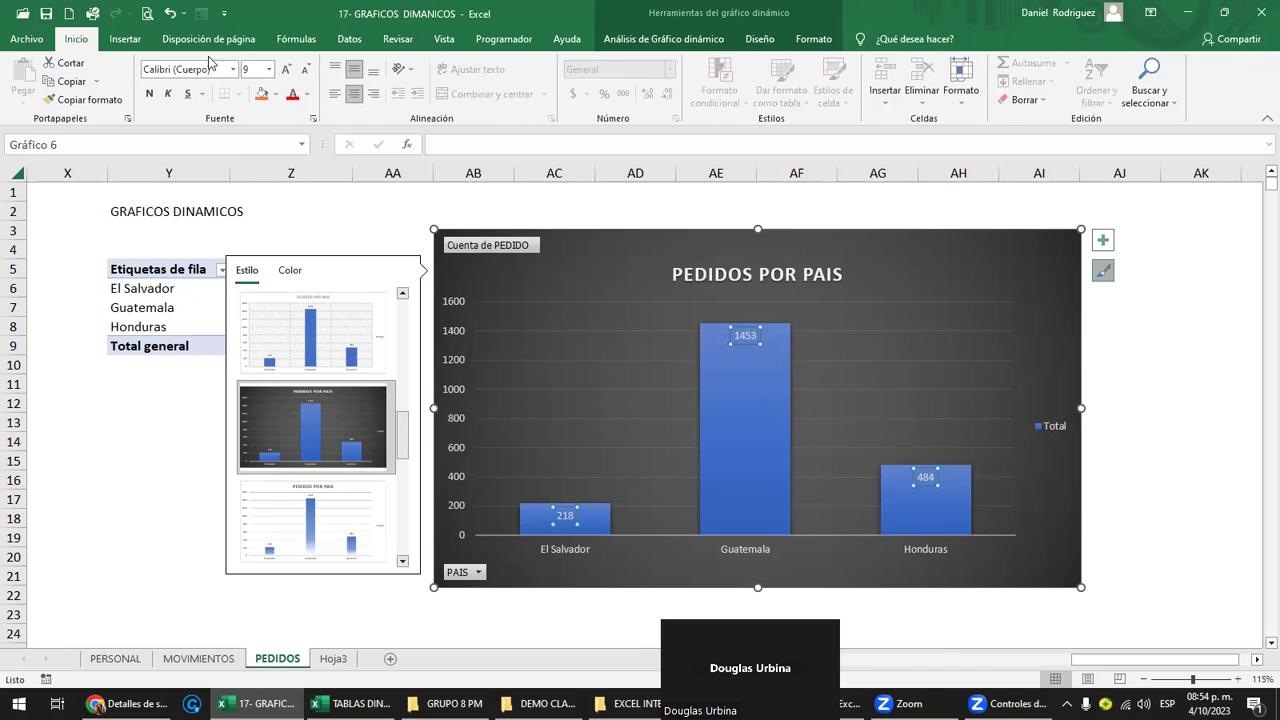
# Make the 218, 1453 and 484 data labels a larger font size, red and bold
pyautogui.click(287, 72)
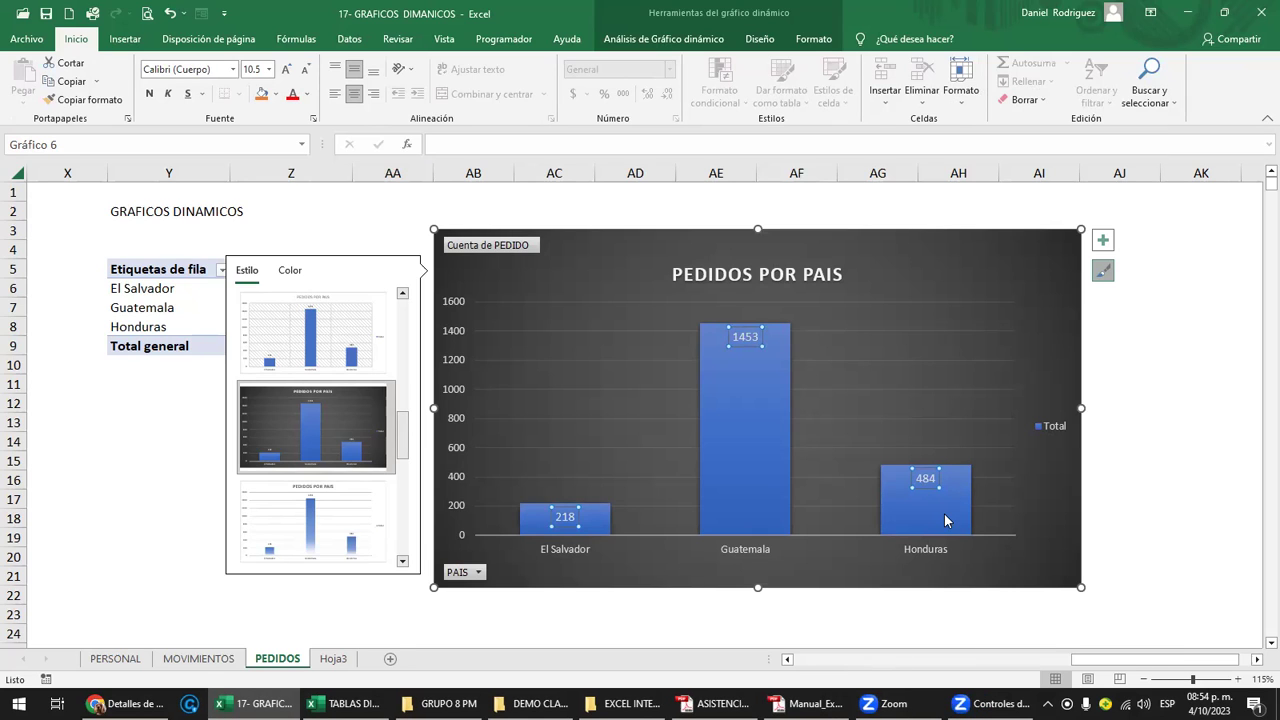
pyautogui.click(292, 94)
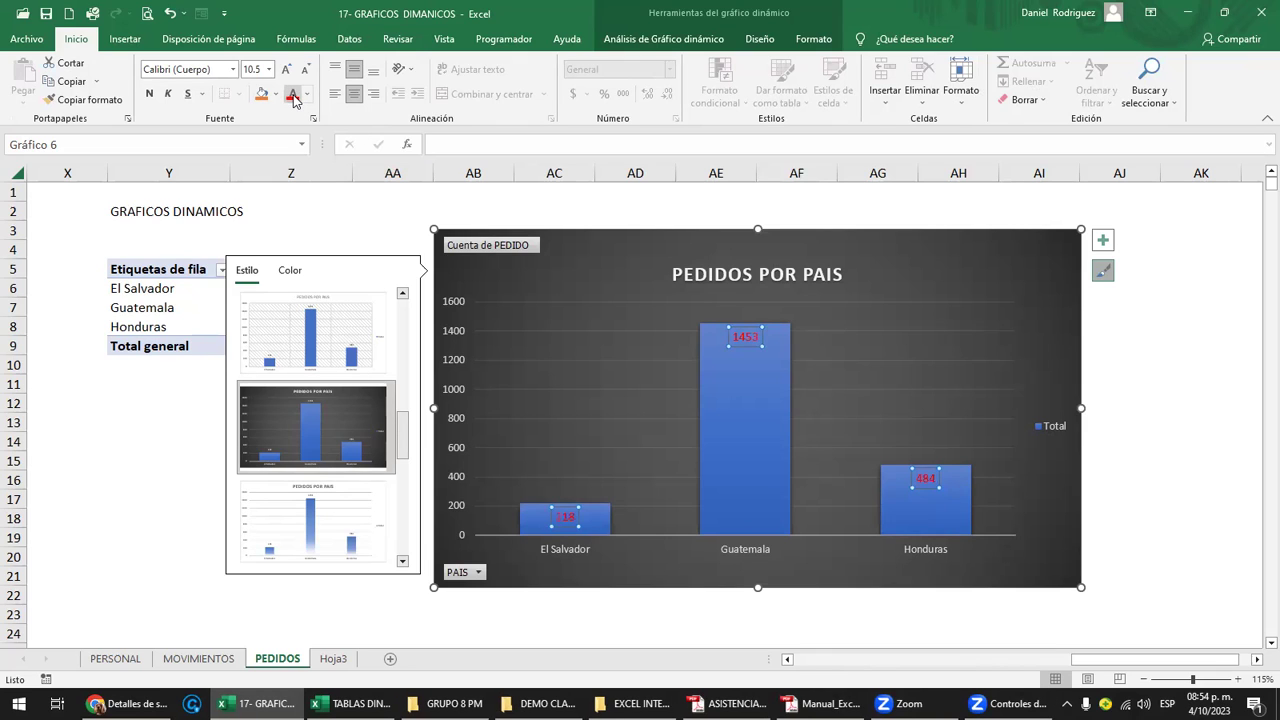
pyautogui.click(148, 94)
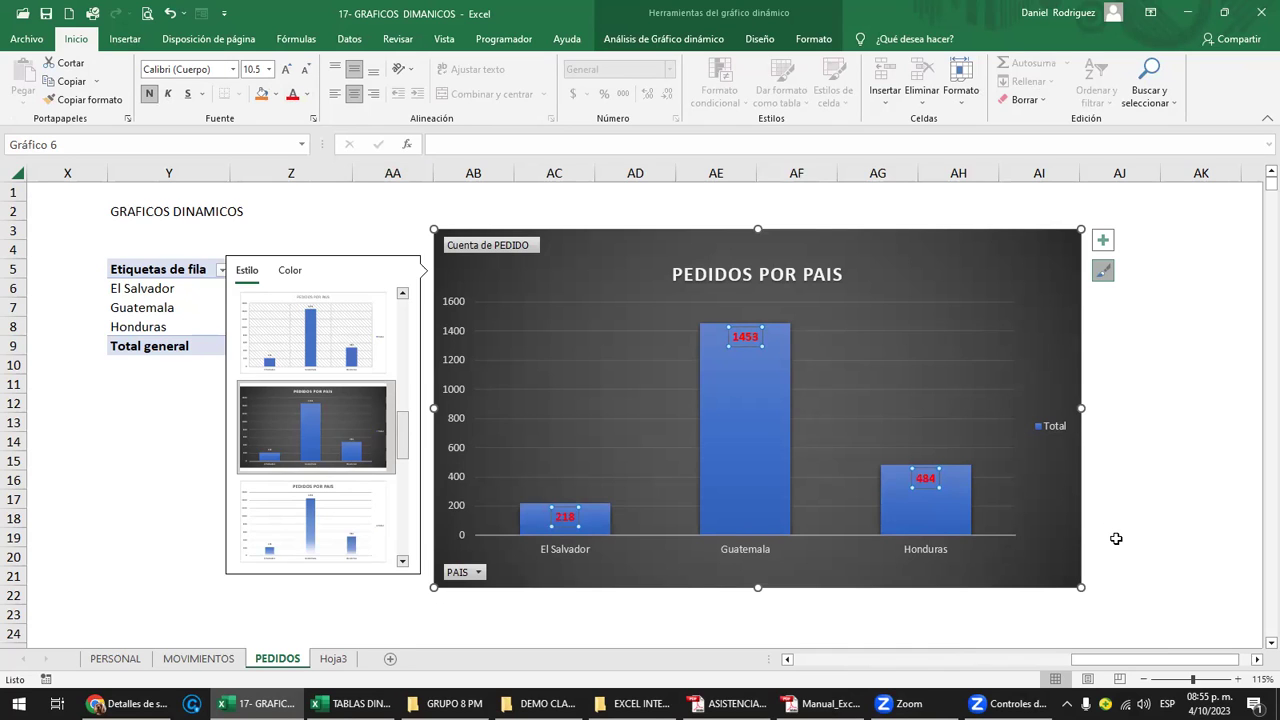
pyautogui.press('Escape')
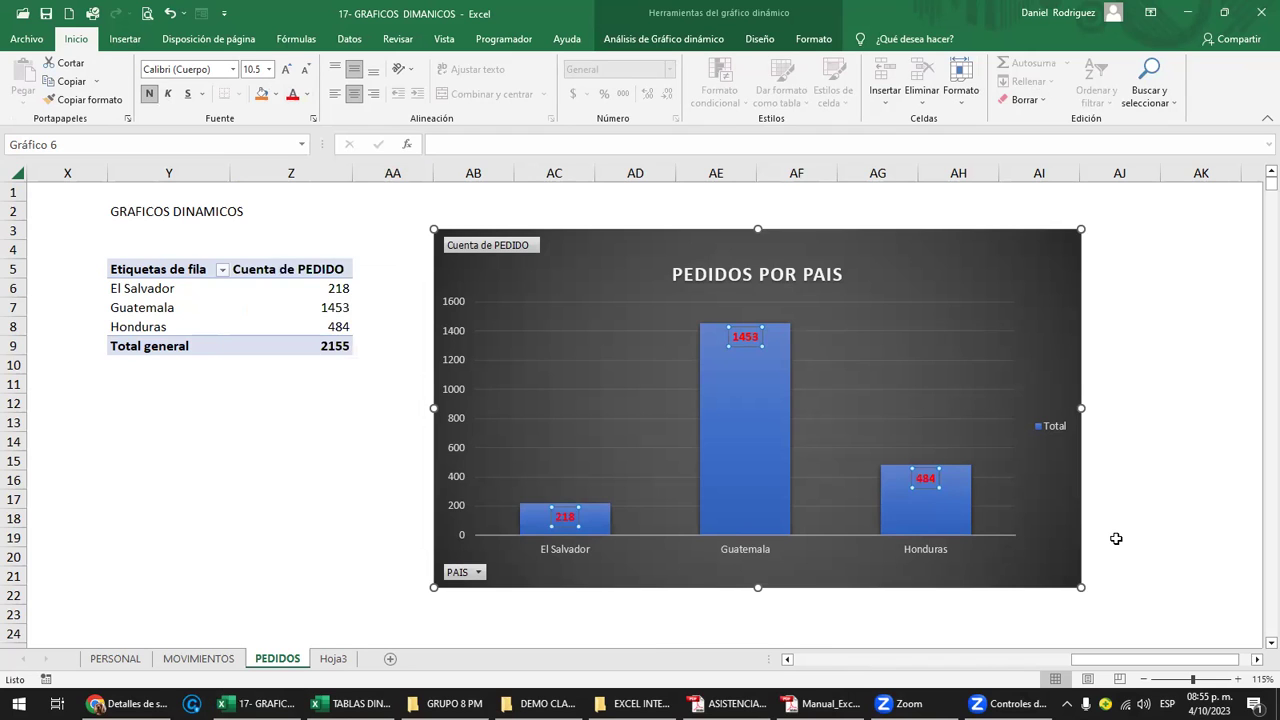
pyautogui.click(1184, 461)
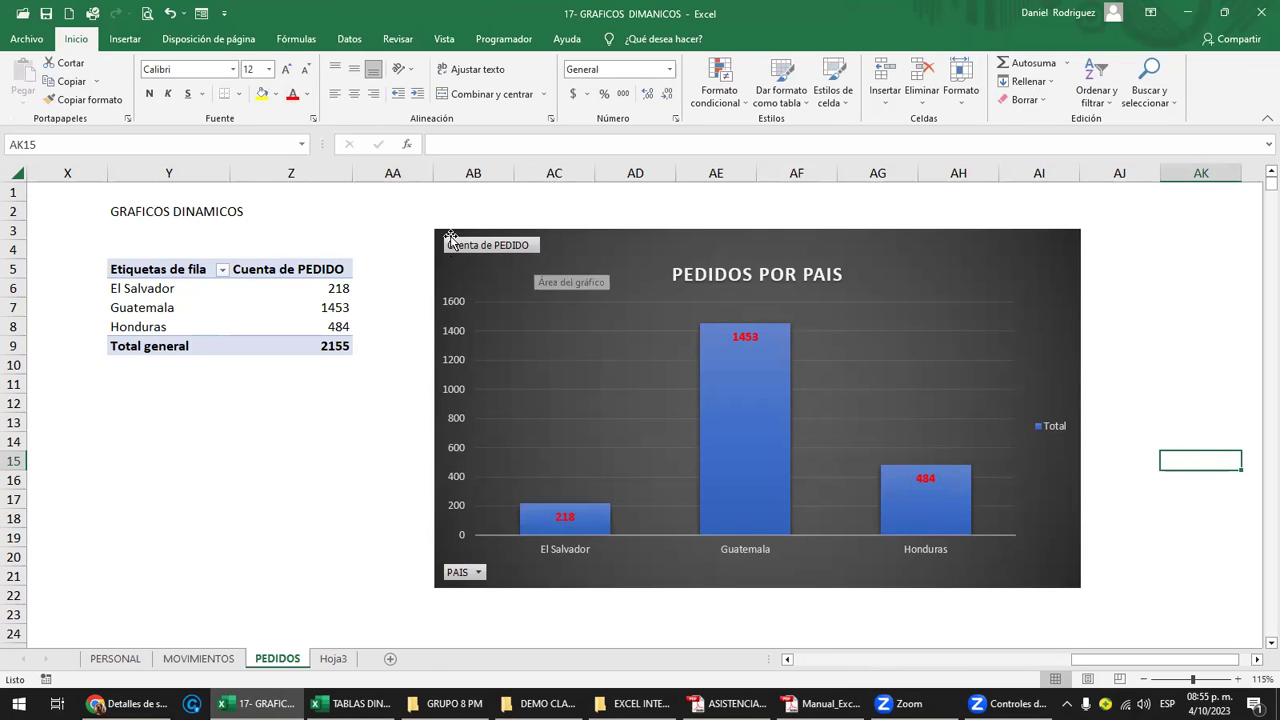
pyautogui.click(488, 258)
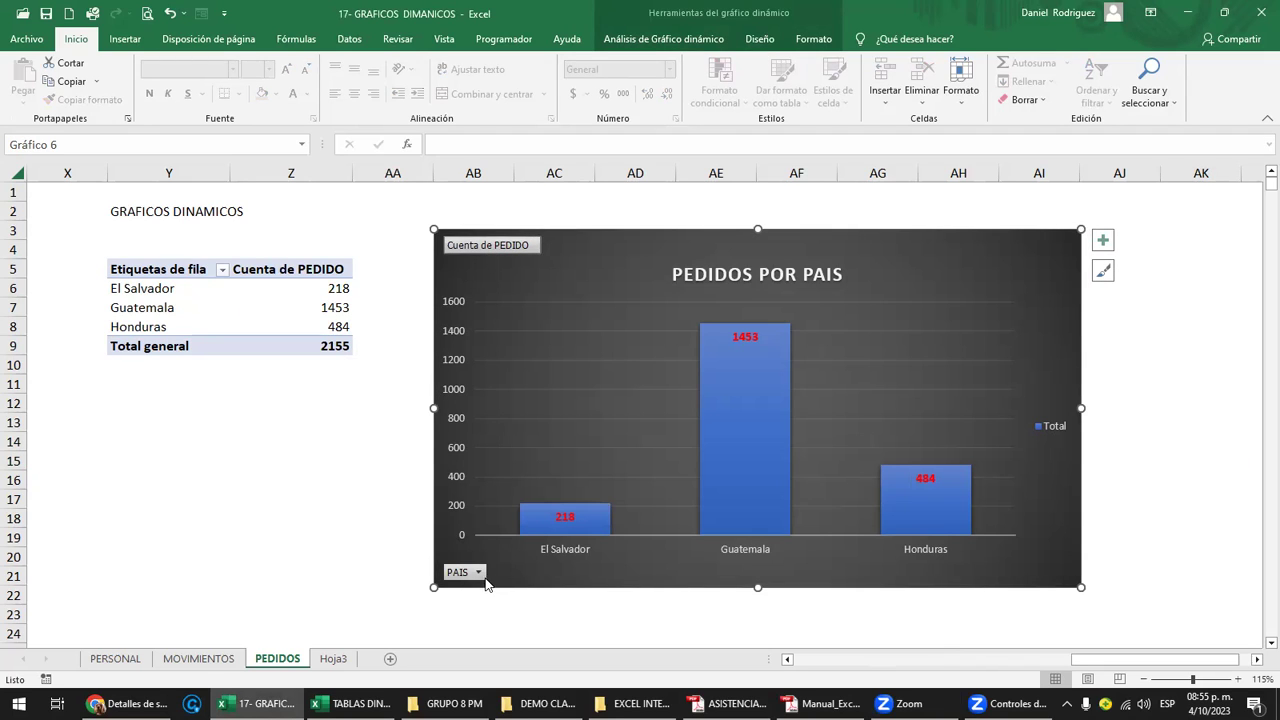
pyautogui.click(477, 573)
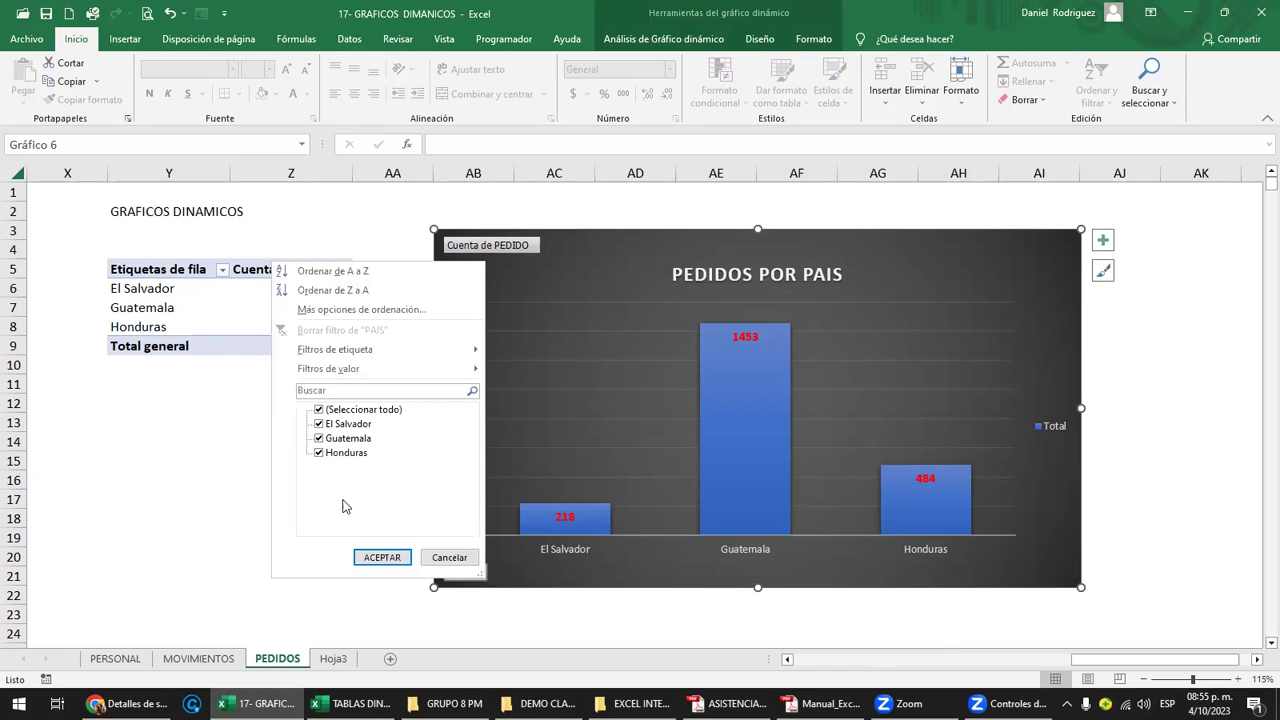
pyautogui.press('Escape')
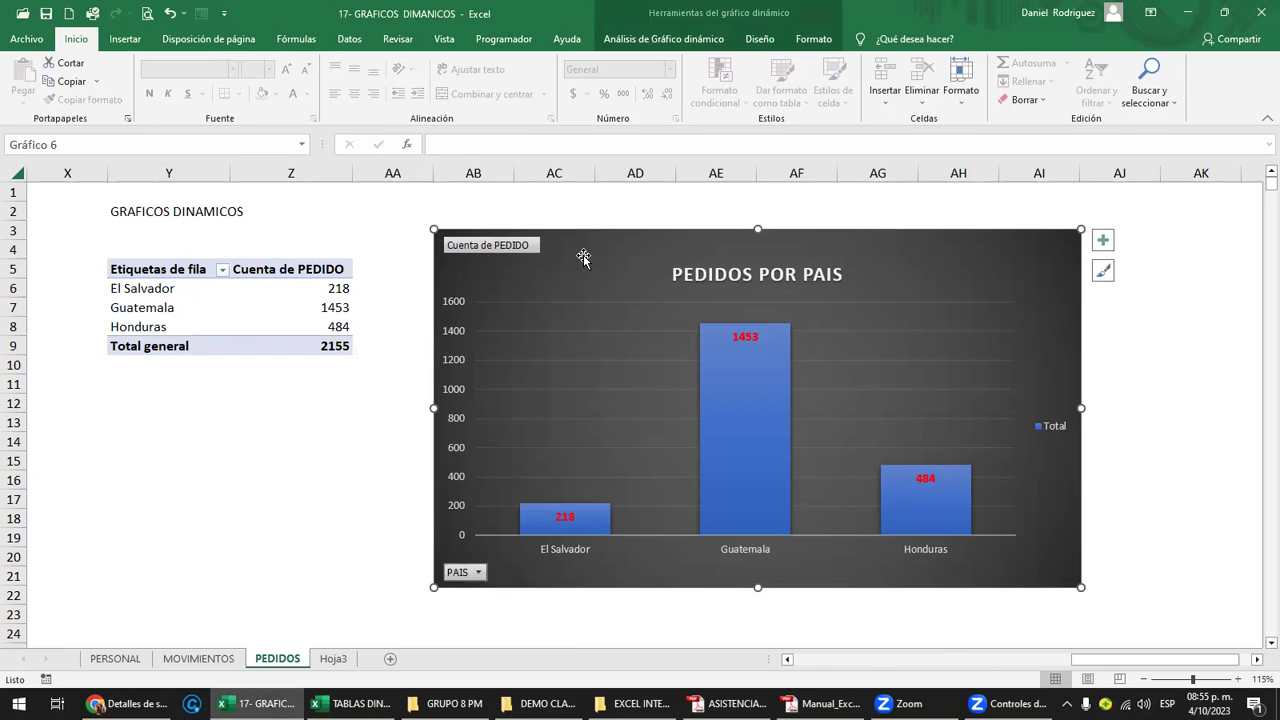
pyautogui.click(383, 244)
pyautogui.click(598, 242)
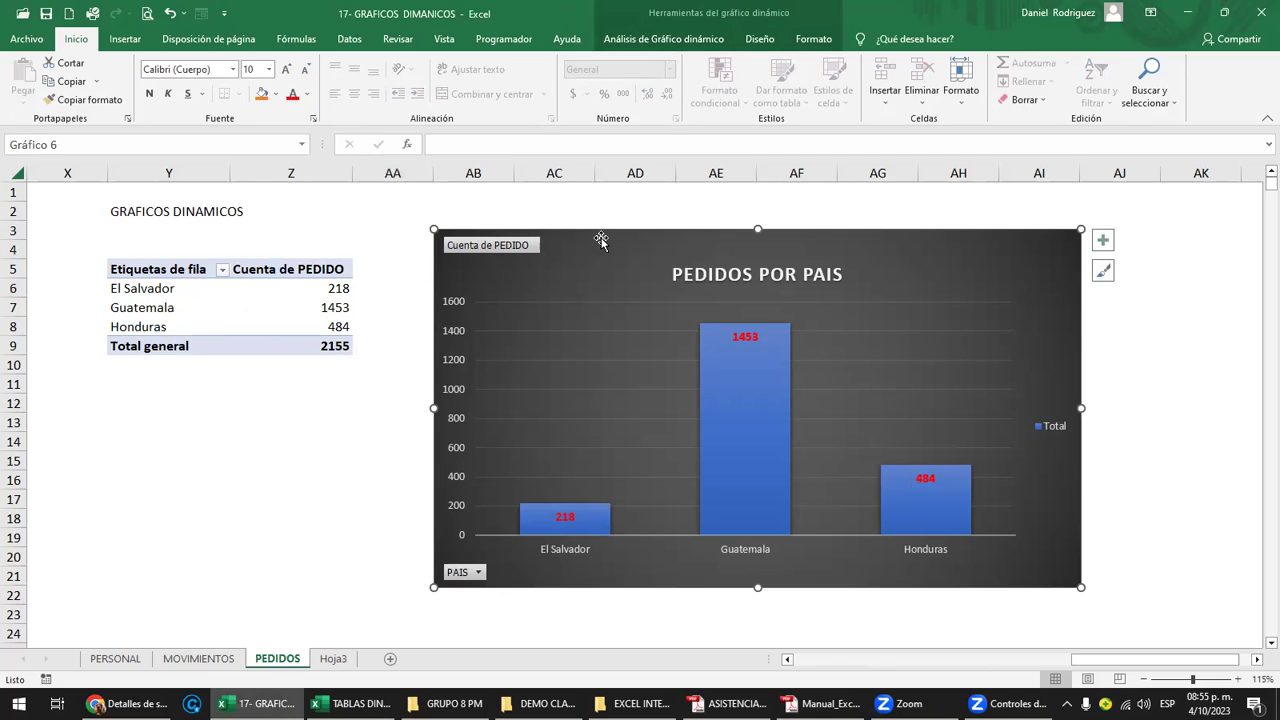
pyautogui.click(583, 609)
pyautogui.scroll(-2, 580, 611)
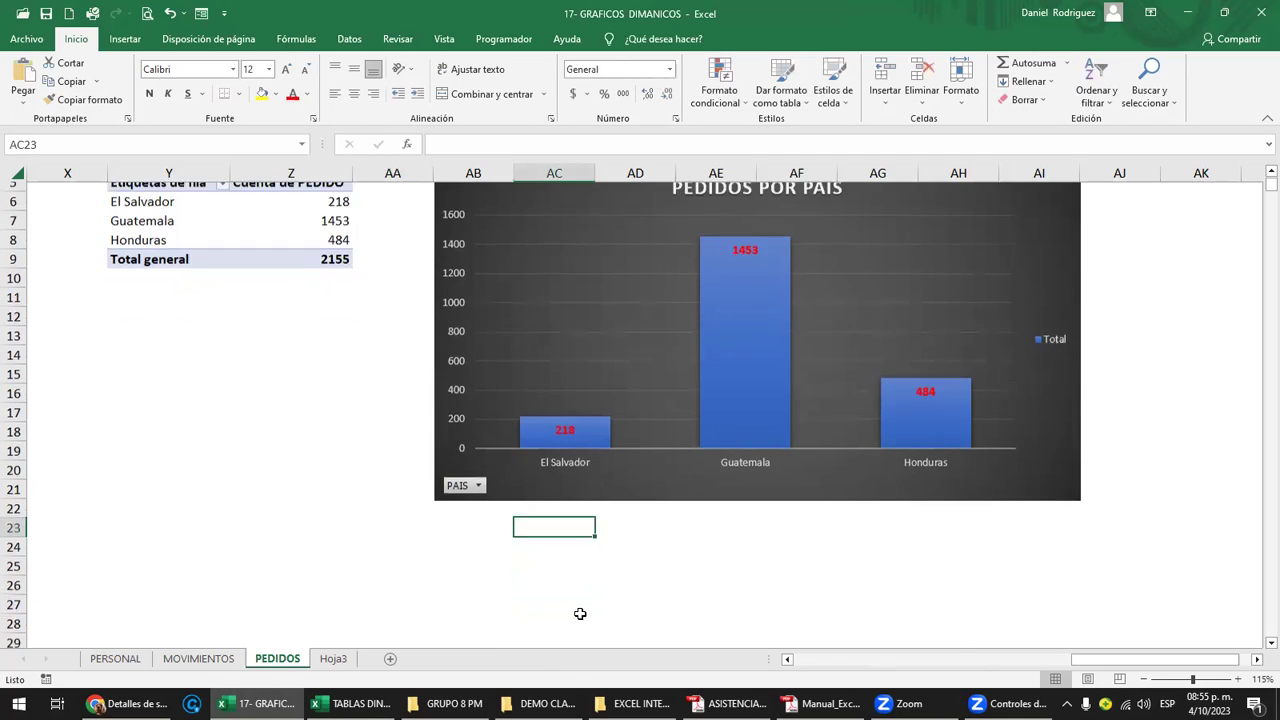
# Paste a copy of the chart at cell AB27
pyautogui.click(497, 570)
pyautogui.hotkey('ctrl', 'v')
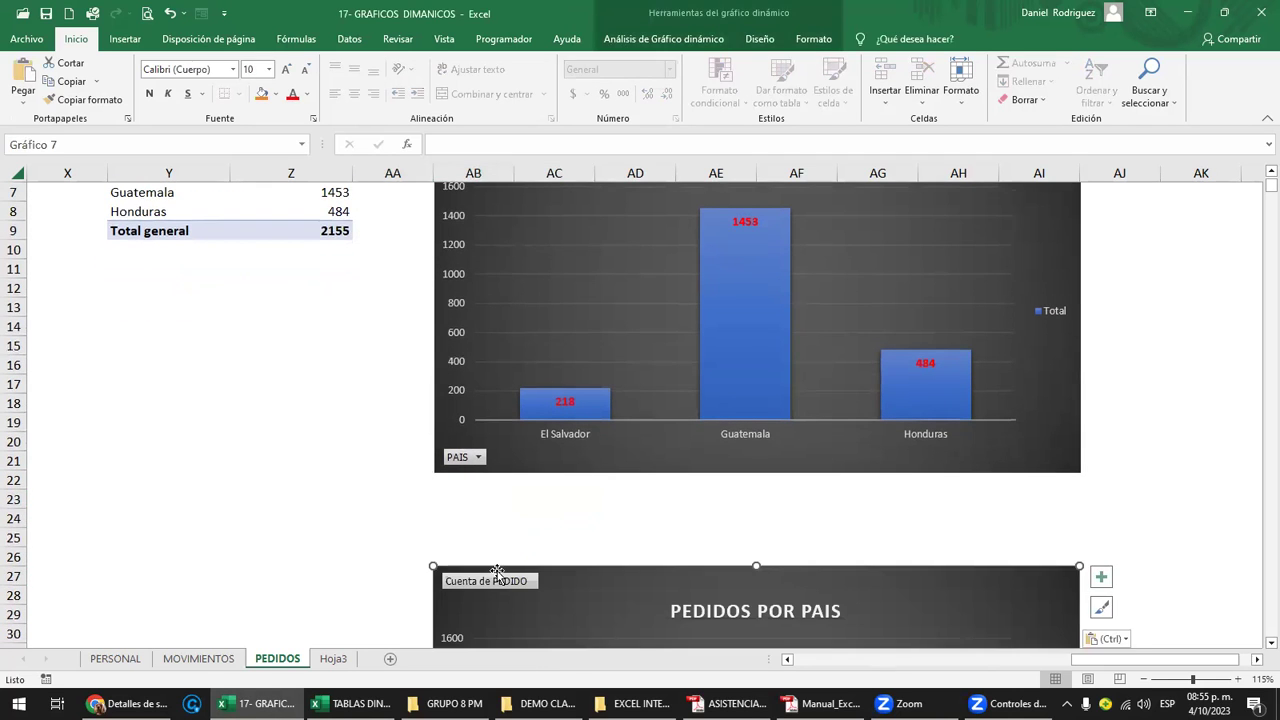
pyautogui.scroll(-3, 505, 578)
pyautogui.scroll(-3, 506, 578)
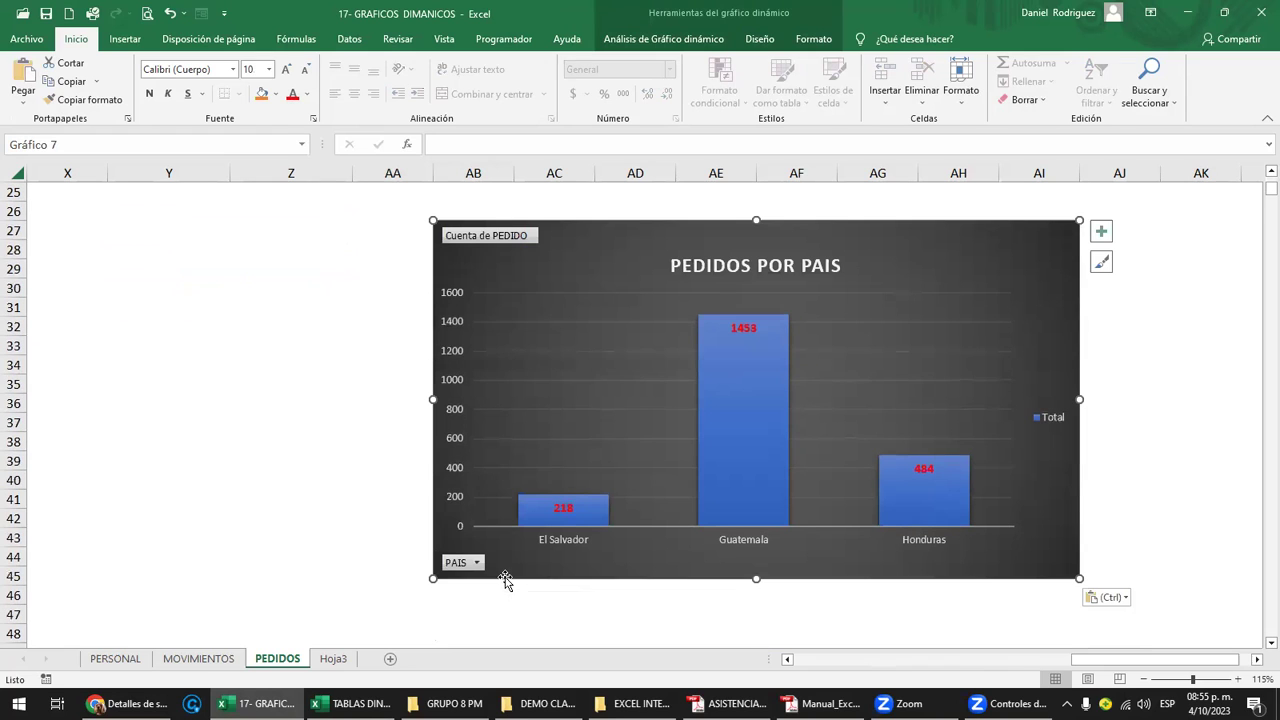
pyautogui.click(566, 635)
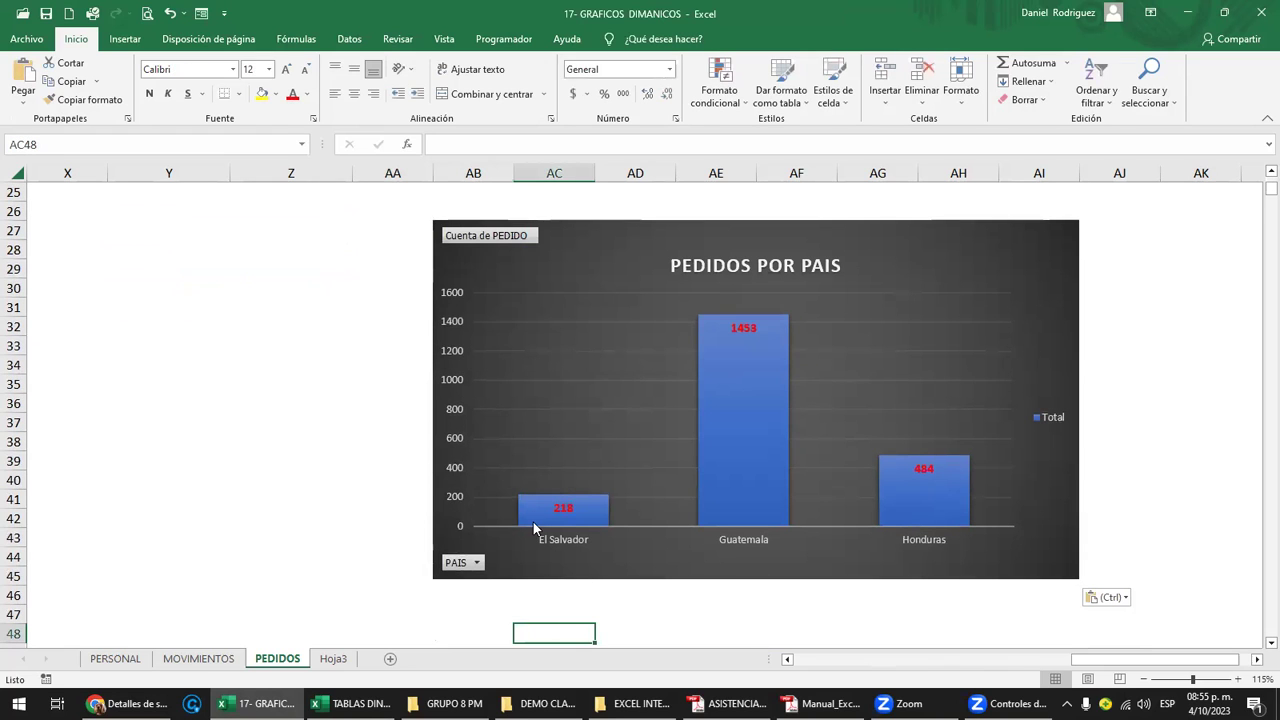
# Remove the Cuenta de PEDIDO field from the chart, undo it, and reopen its button menu
pyautogui.rightClick(496, 242)
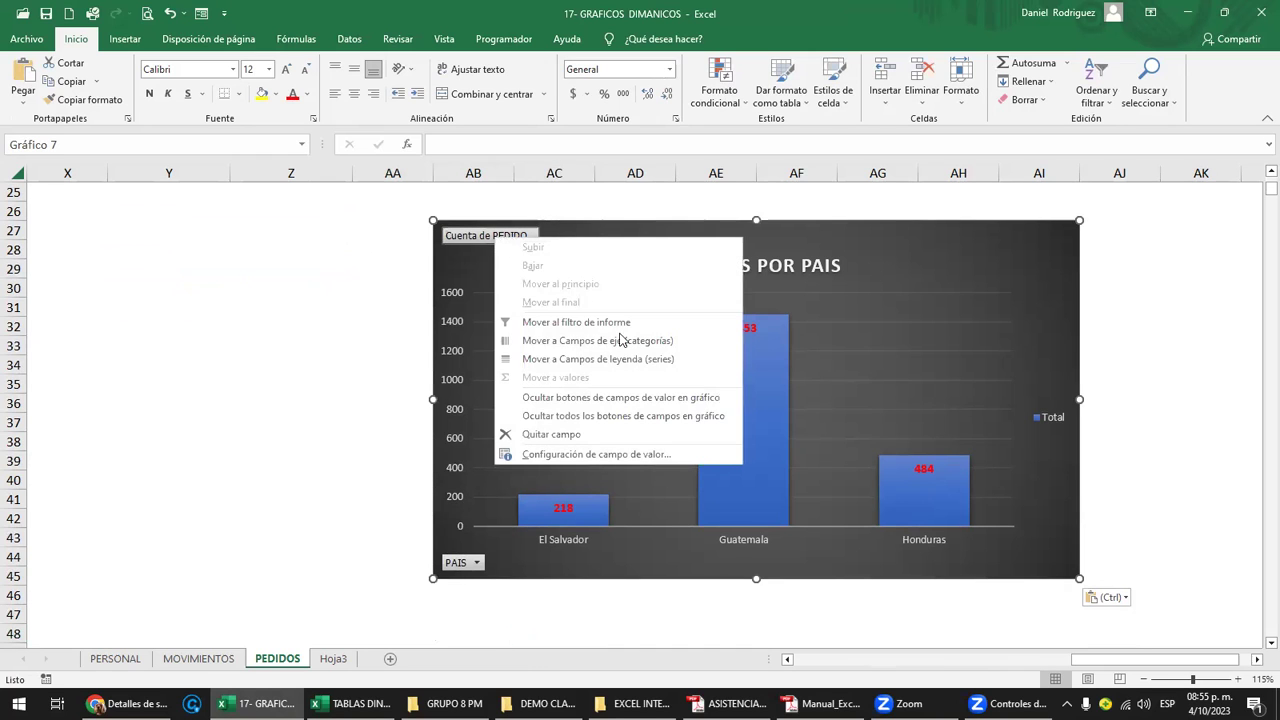
pyautogui.rightClick(315, 236)
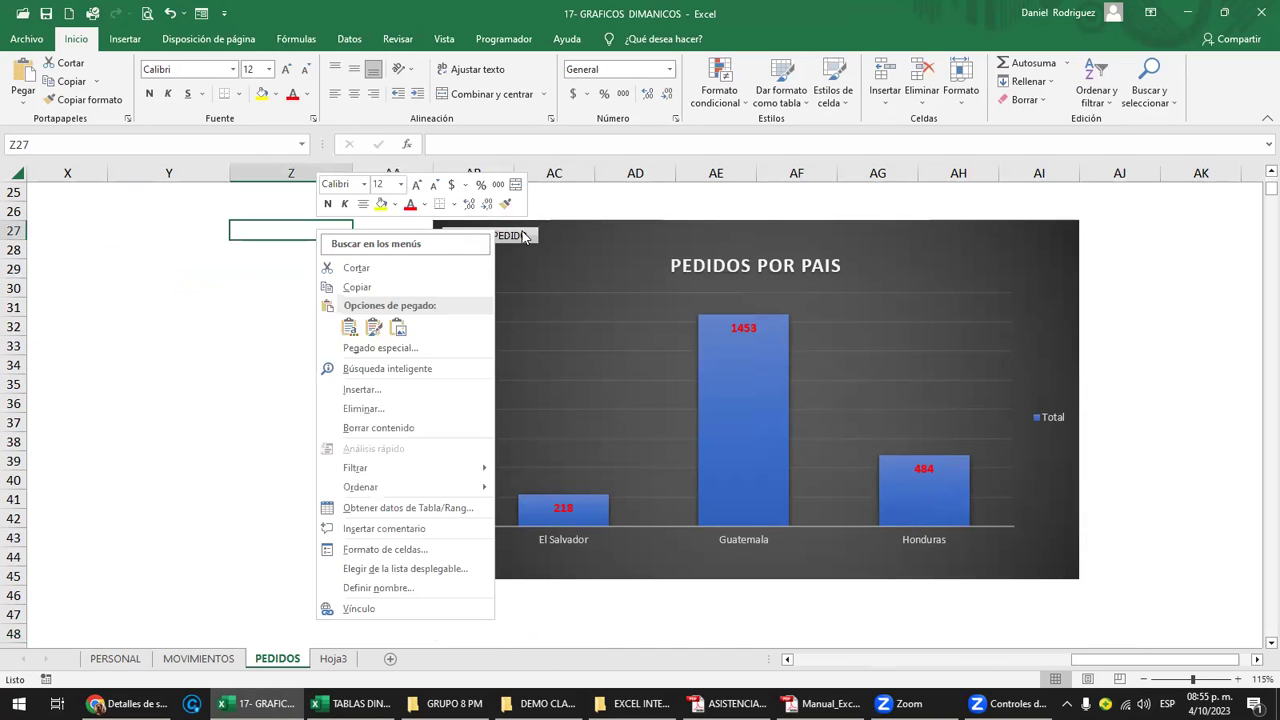
pyautogui.rightClick(523, 236)
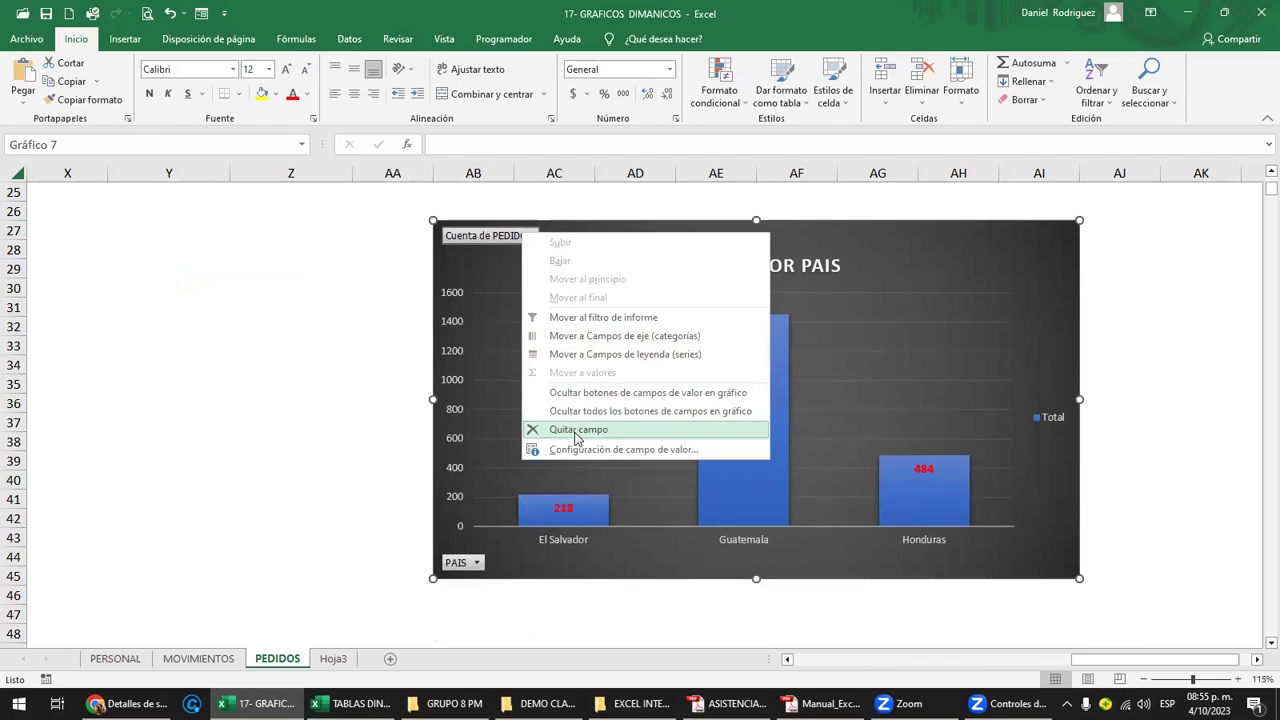
pyautogui.click(576, 430)
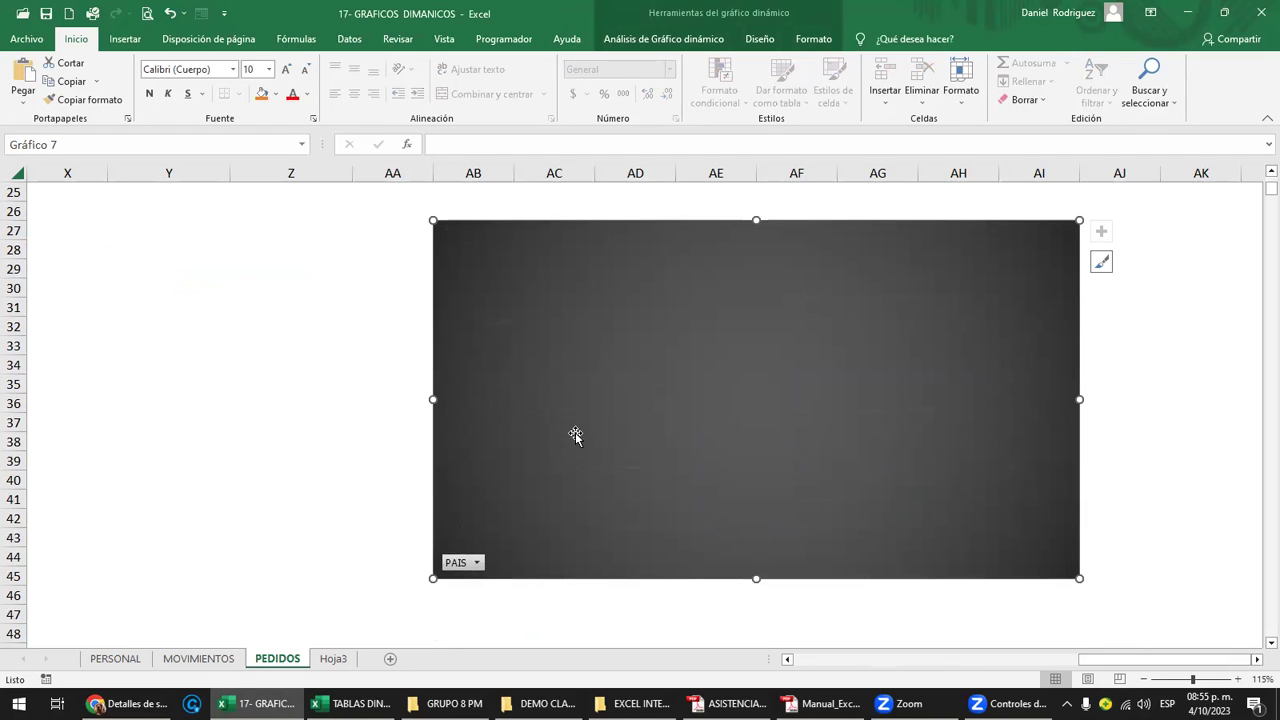
pyautogui.hotkey('ctrl', 'z')
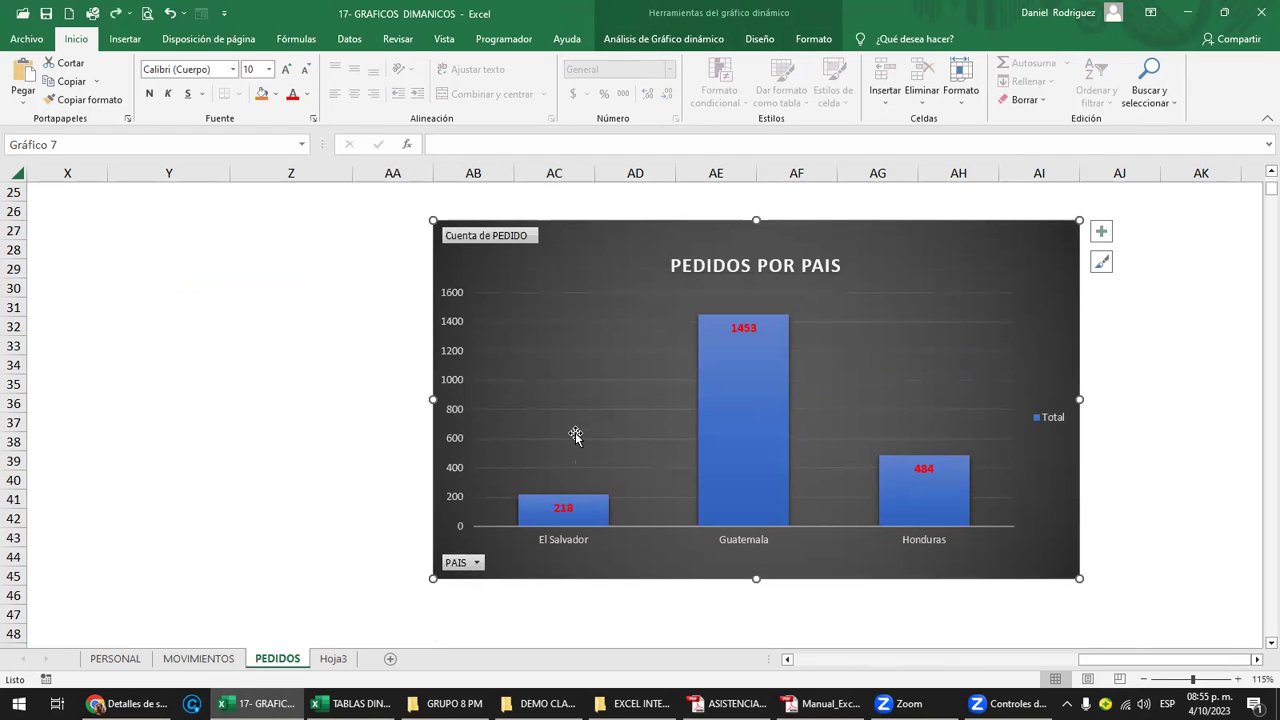
pyautogui.rightClick(503, 240)
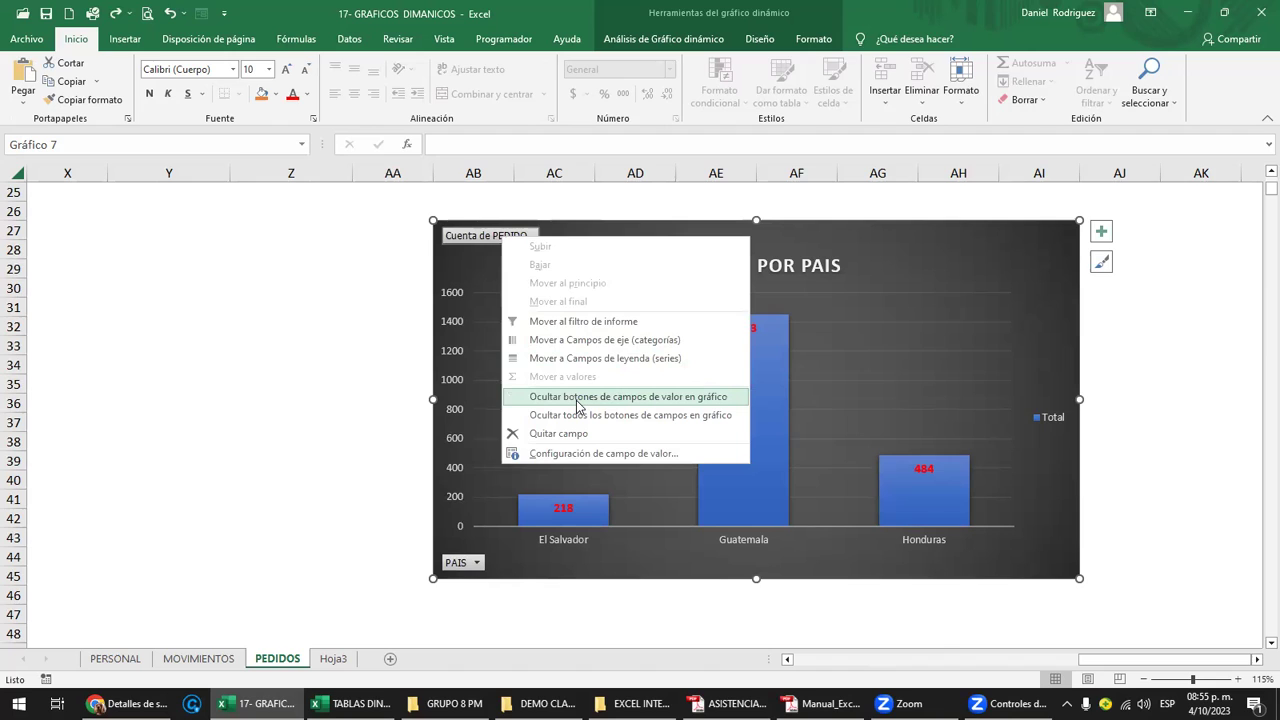
# Hide the value field buttons on the chart
pyautogui.click(617, 397)
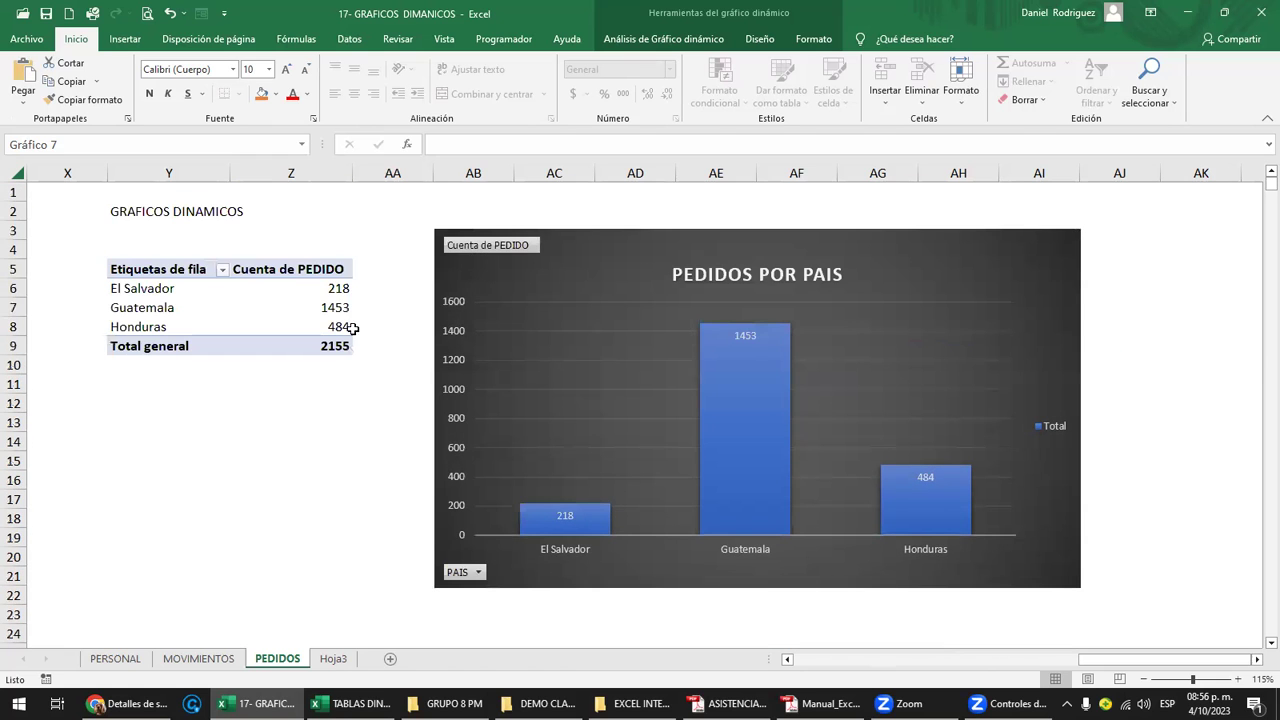
pyautogui.scroll(-3, 352, 328)
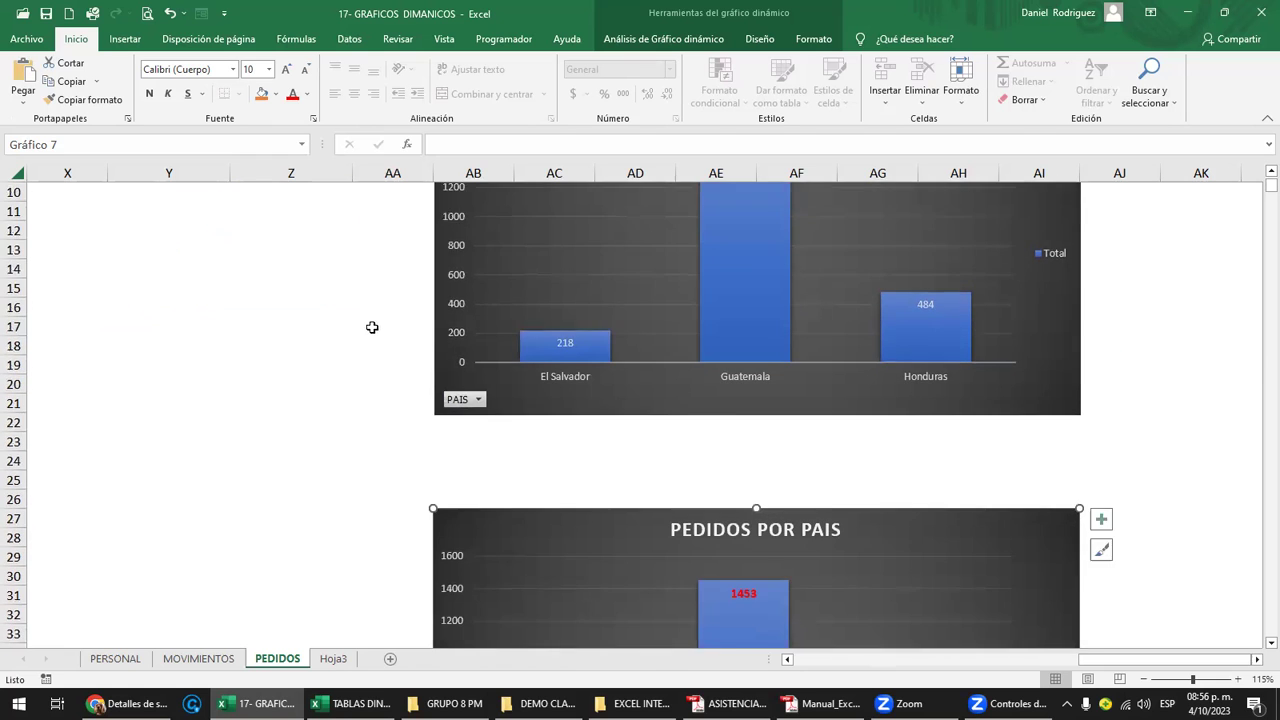
pyautogui.scroll(-3, 371, 326)
pyautogui.scroll(-1, 371, 326)
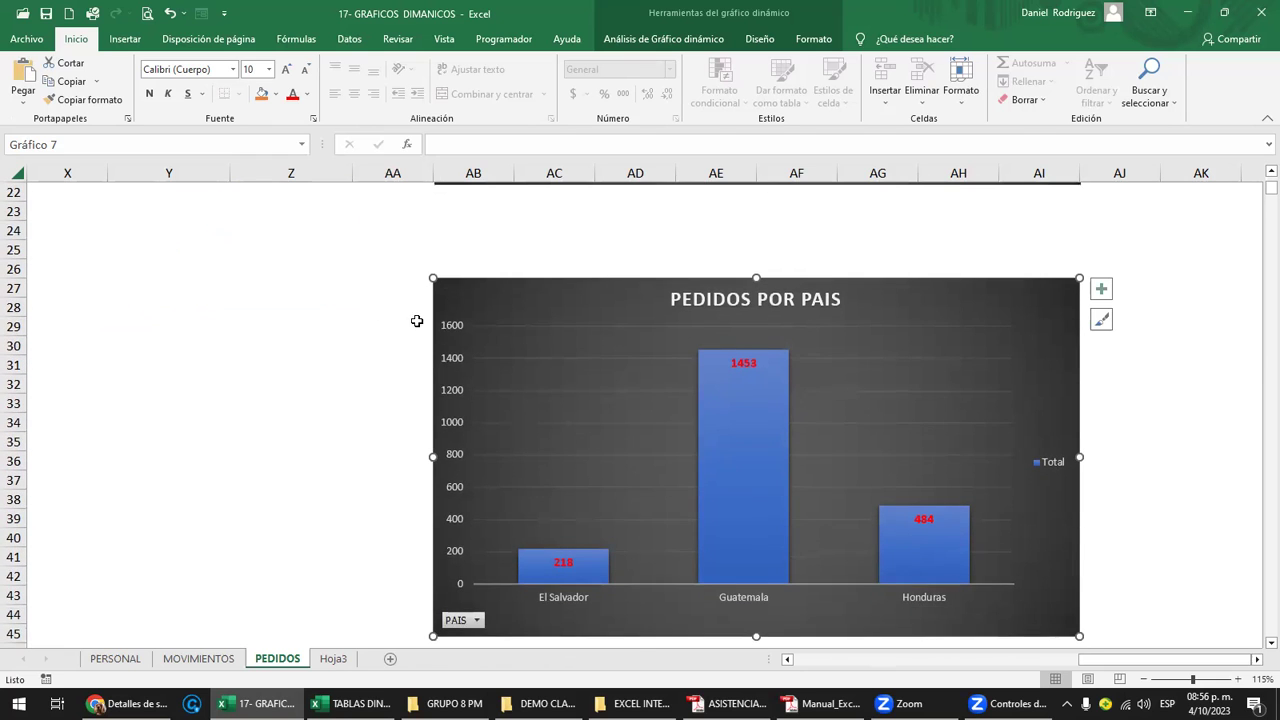
pyautogui.rightClick(466, 292)
pyautogui.press('Escape')
# Check the chart's PAIS filter list and field button options
pyautogui.click(477, 620)
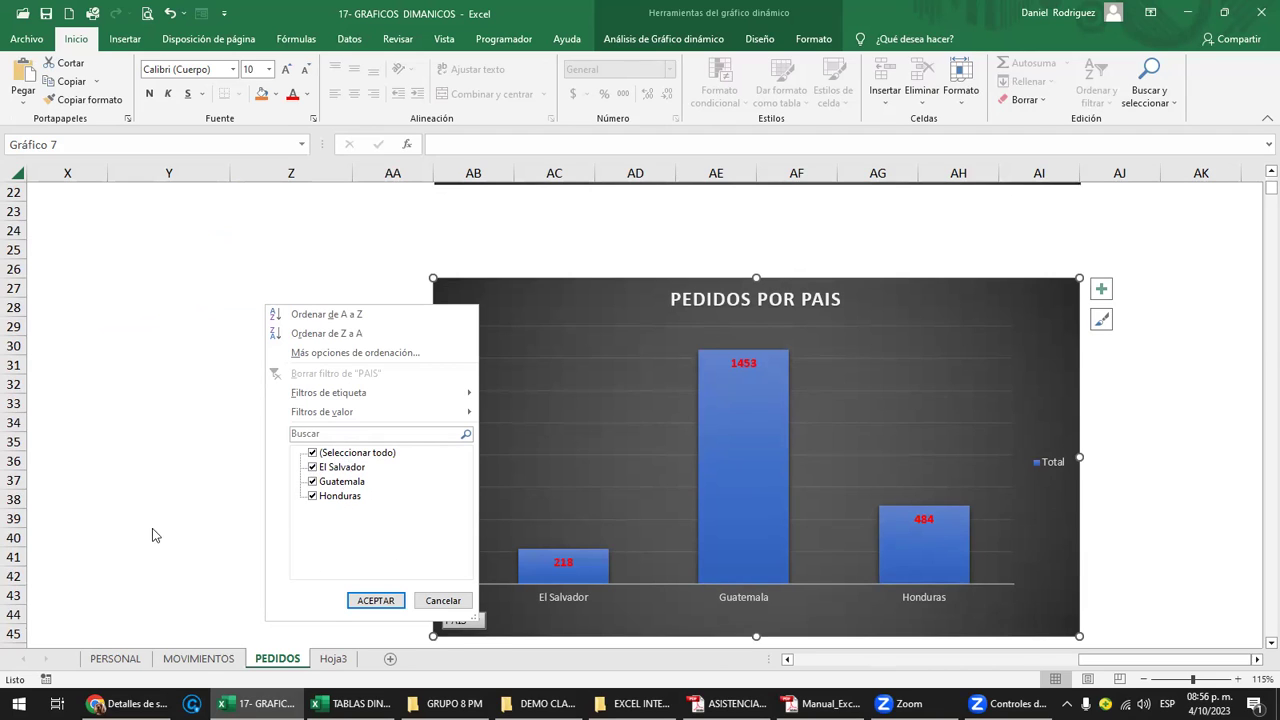
pyautogui.press('Escape')
pyautogui.rightClick(477, 622)
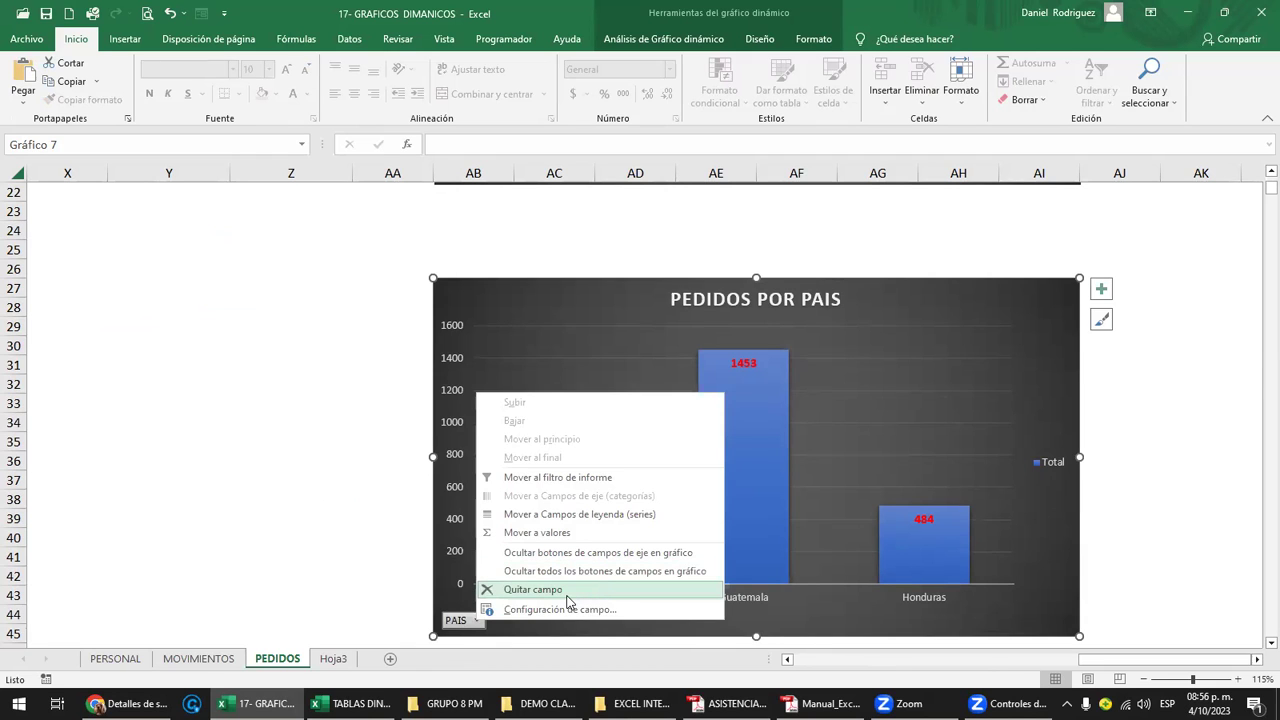
pyautogui.click(341, 455)
pyautogui.scroll(1, 341, 452)
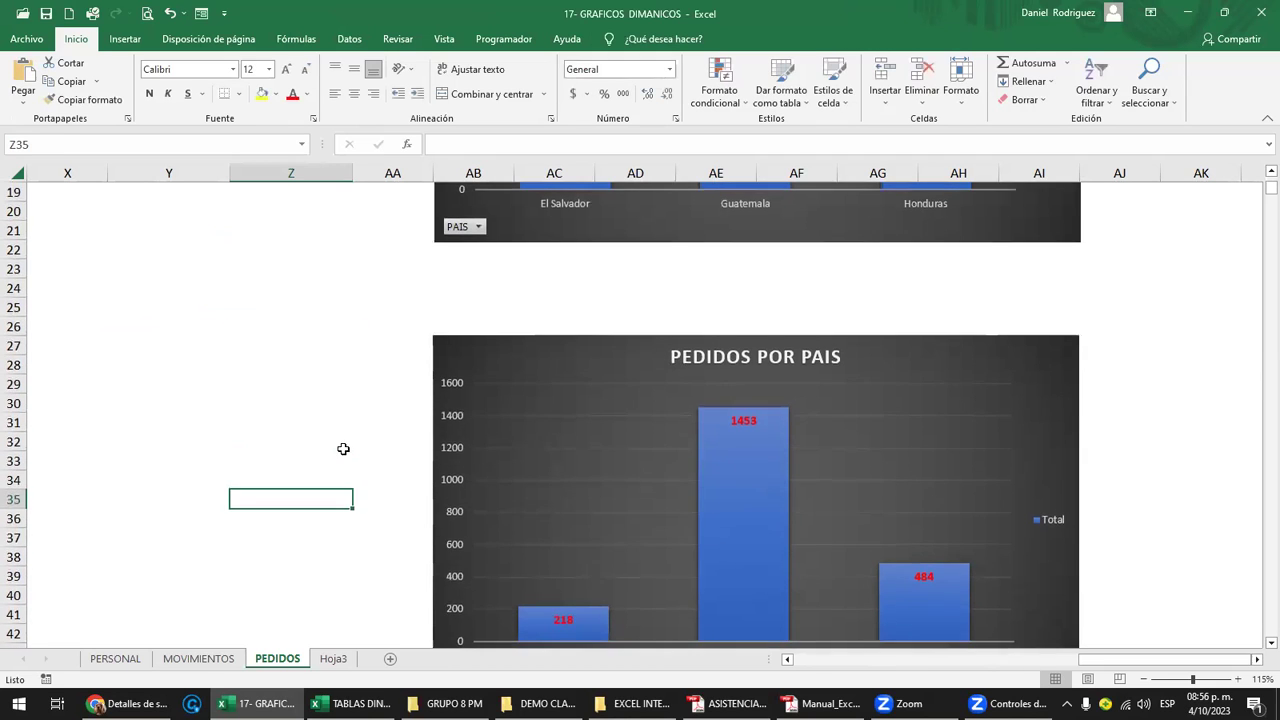
pyautogui.scroll(-1, 340, 449)
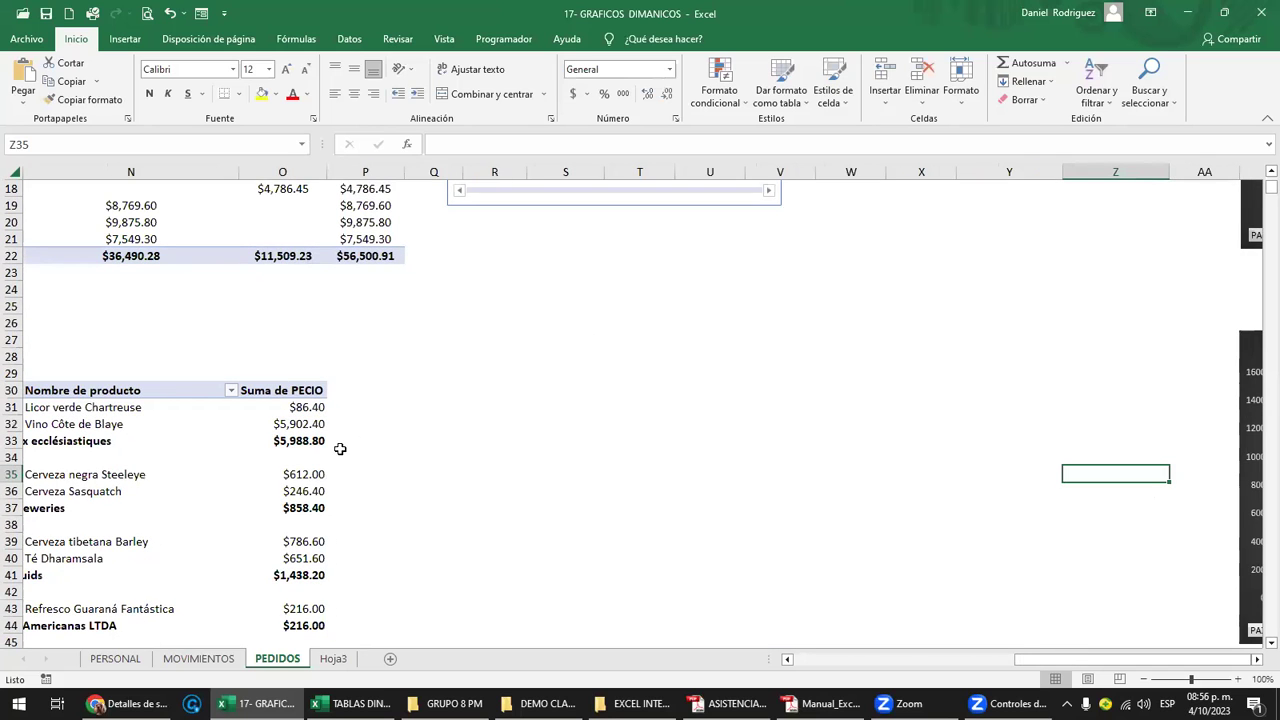
# Delete the lower duplicate PEDIDOS POR PAIS chart
pyautogui.click(1054, 332)
pyautogui.press('Right')
pyautogui.press('Right')
pyautogui.press('Right')
pyautogui.press('Right')
pyautogui.press('Right')
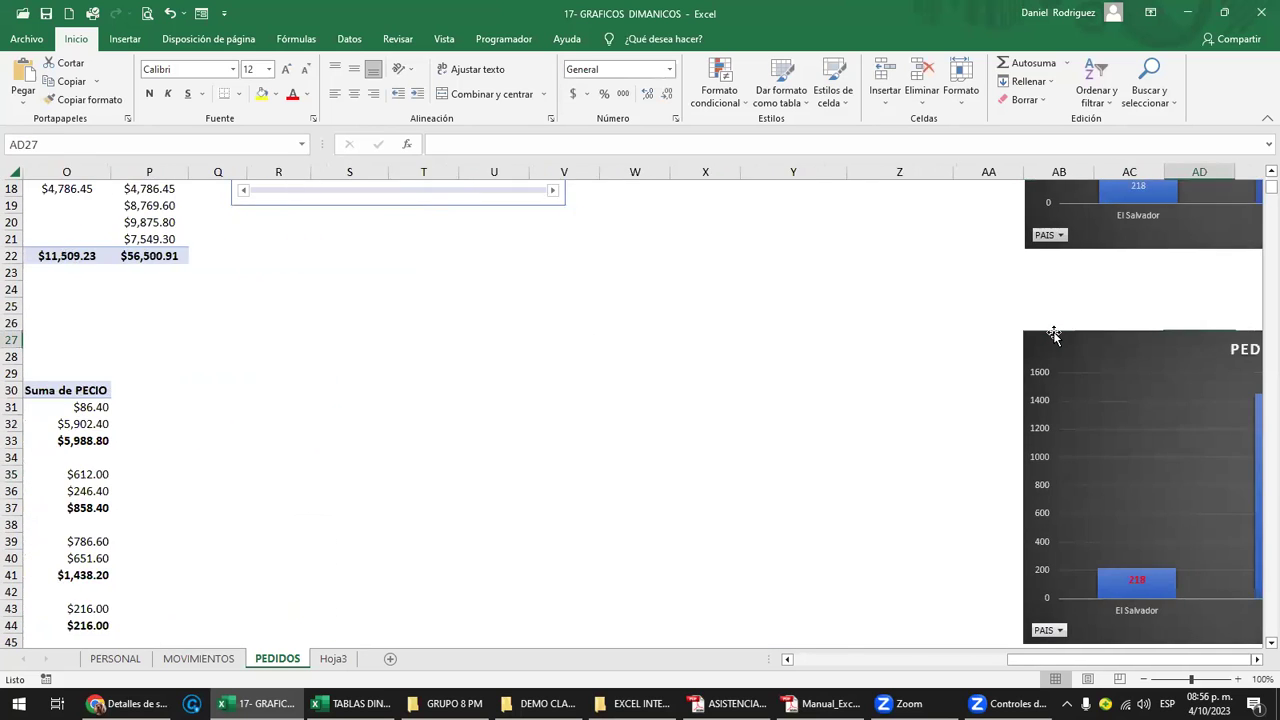
pyautogui.press('Right')
pyautogui.scroll(3, 1054, 332)
pyautogui.click(1024, 502)
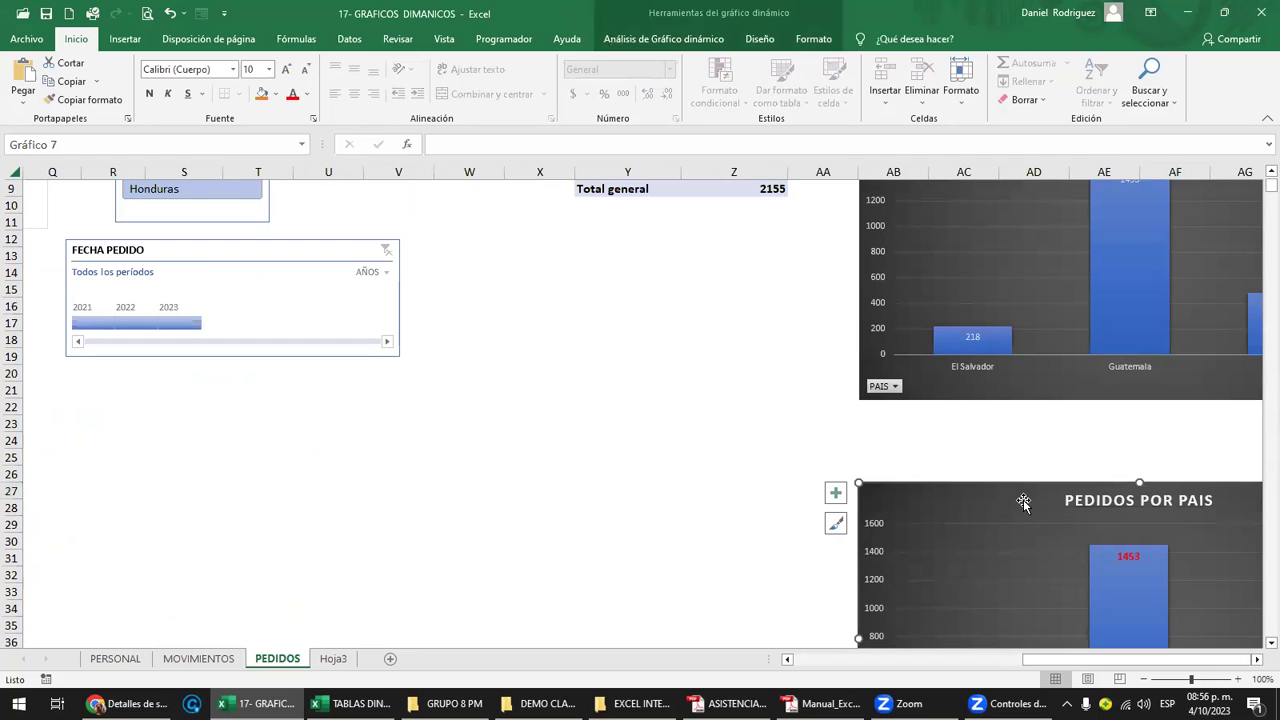
pyautogui.press('Delete')
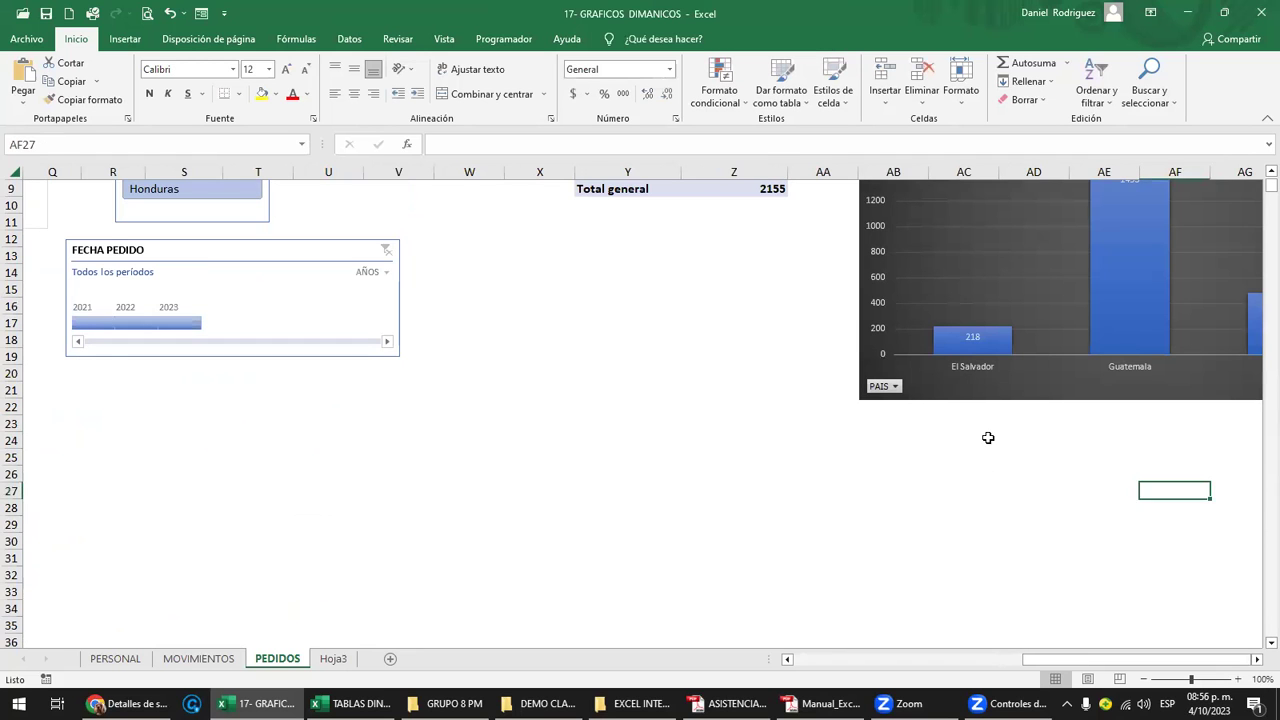
pyautogui.scroll(3, 988, 437)
pyautogui.press('Right')
pyautogui.press('Right')
pyautogui.press('Right')
pyautogui.press('Right')
pyautogui.press('Right')
pyautogui.press('Right')
pyautogui.press('Right')
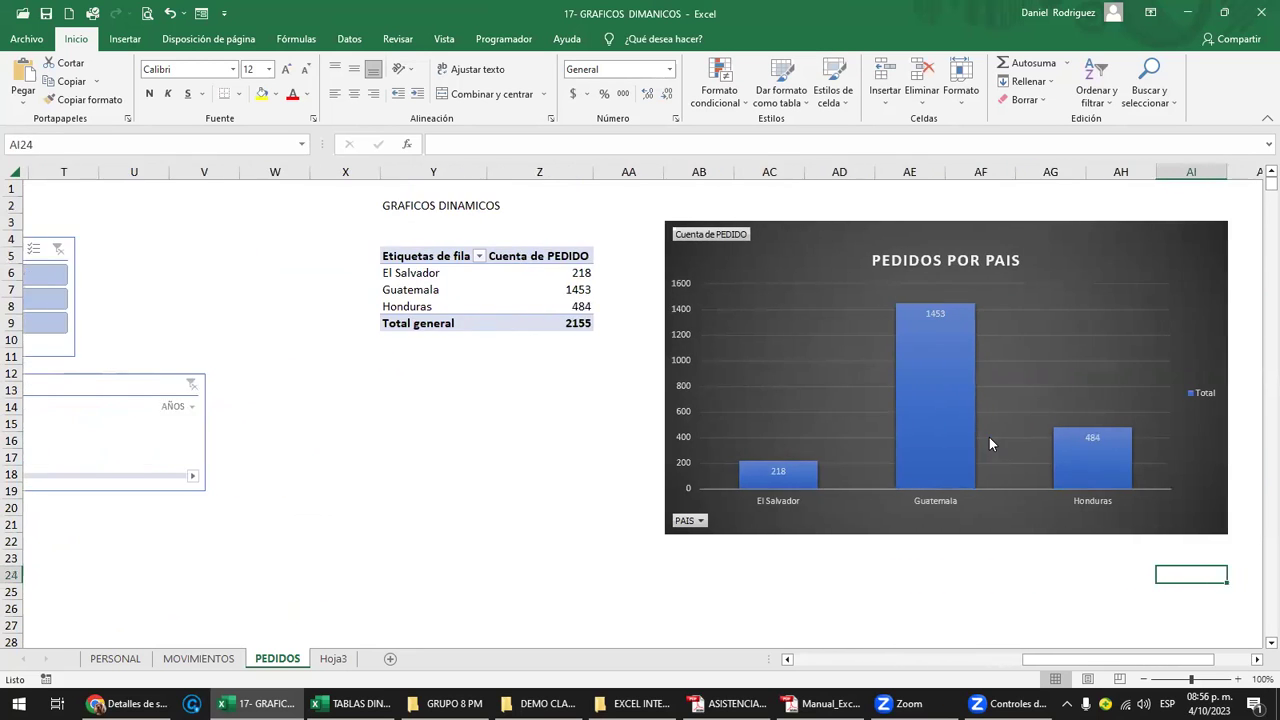
pyautogui.press('Right')
pyautogui.press('Right')
pyautogui.press('Right')
# Insert PAIS and FECHA PEDIDO slicers for the orders pivot table, placing FECHA PEDIDO right of the chart
pyautogui.click(274, 386)
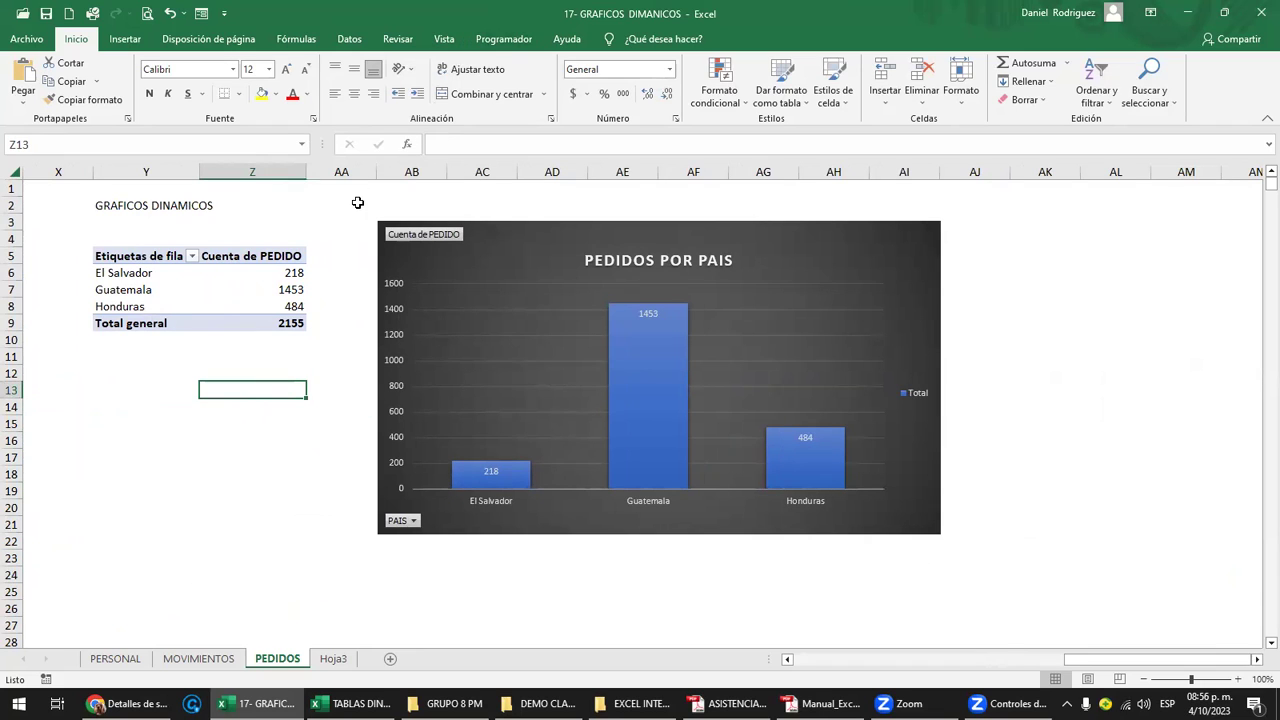
pyautogui.click(513, 235)
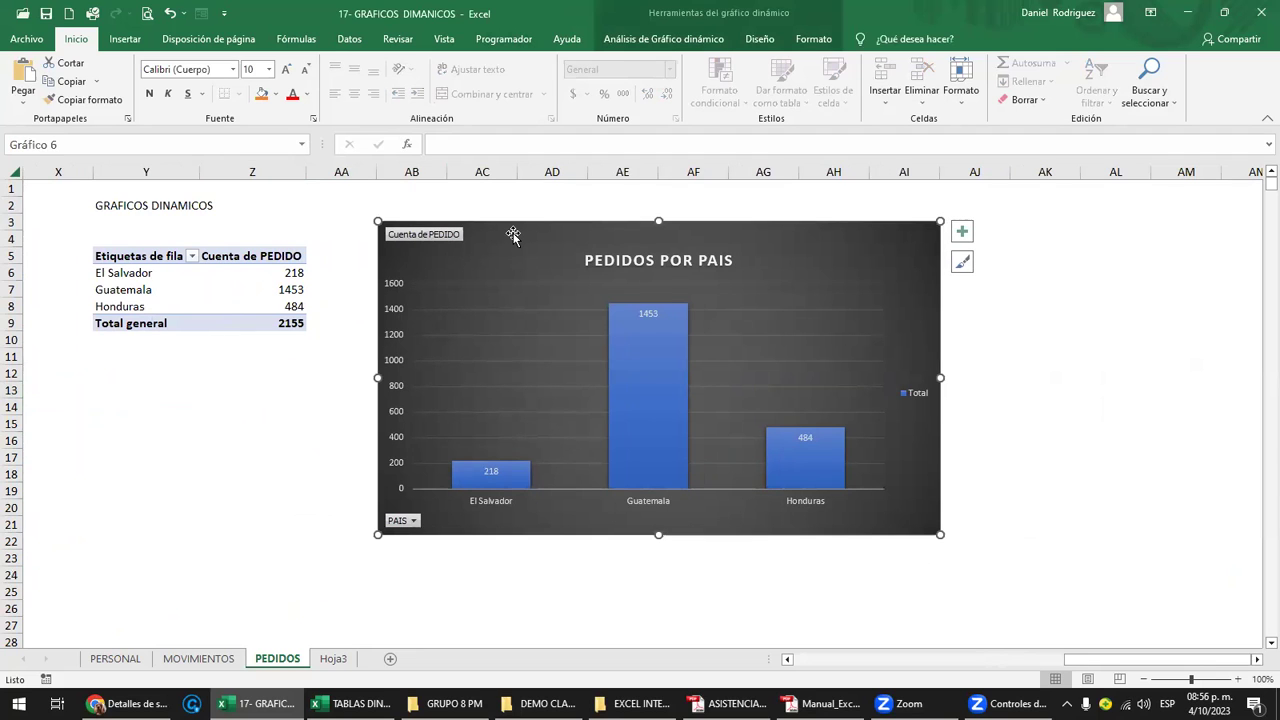
pyautogui.click(148, 256)
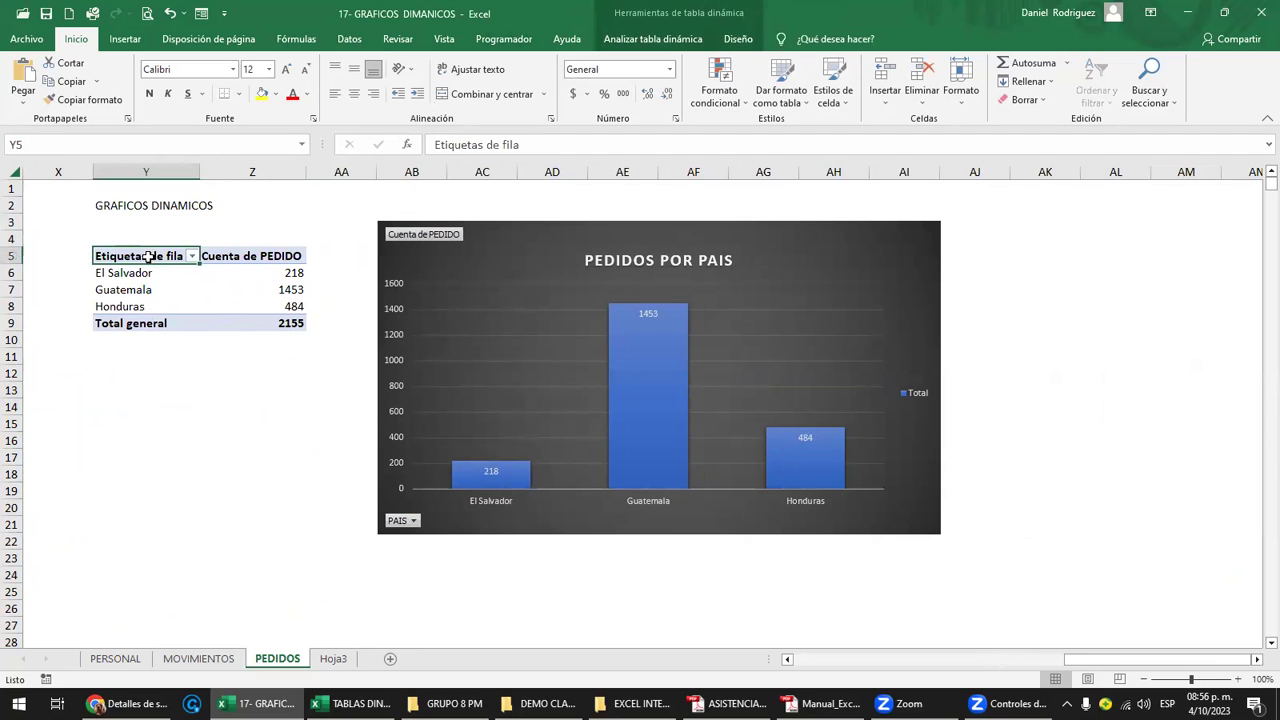
pyautogui.click(659, 40)
pyautogui.click(630, 63)
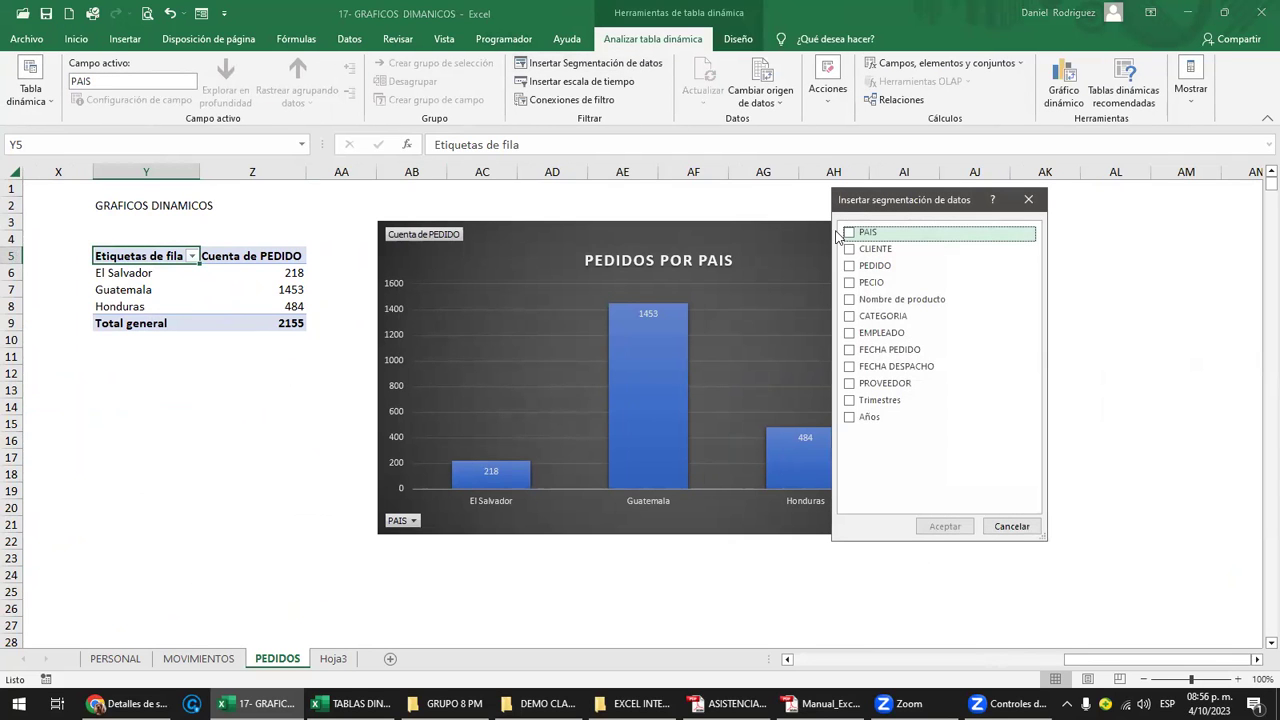
pyautogui.click(849, 232)
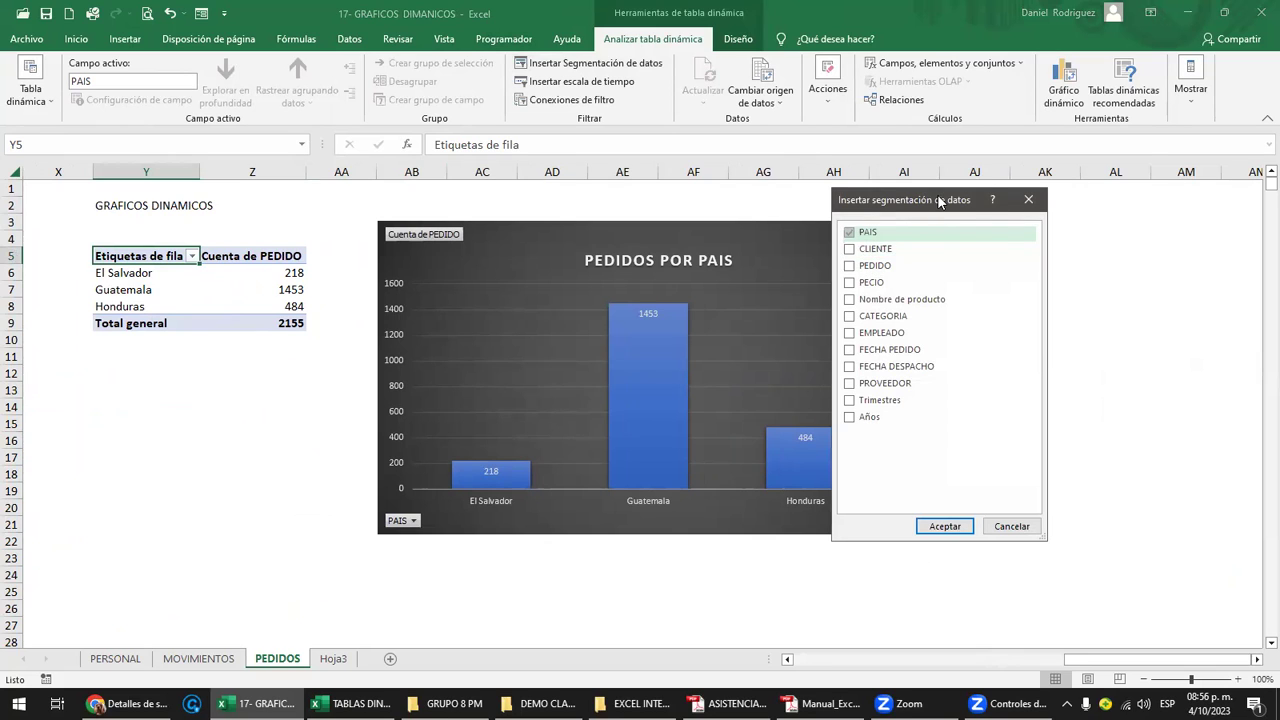
pyautogui.moveTo(940, 200); pyautogui.dragTo(1108, 198)
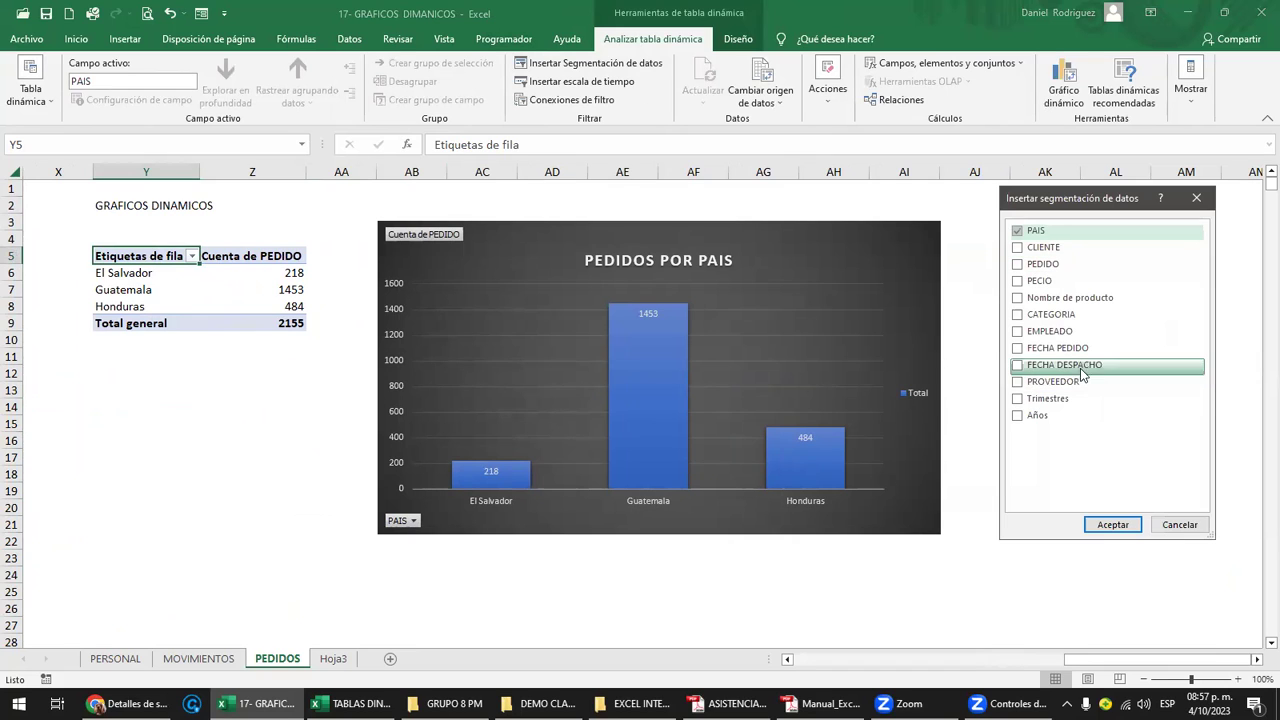
pyautogui.click(1034, 350)
pyautogui.click(1113, 524)
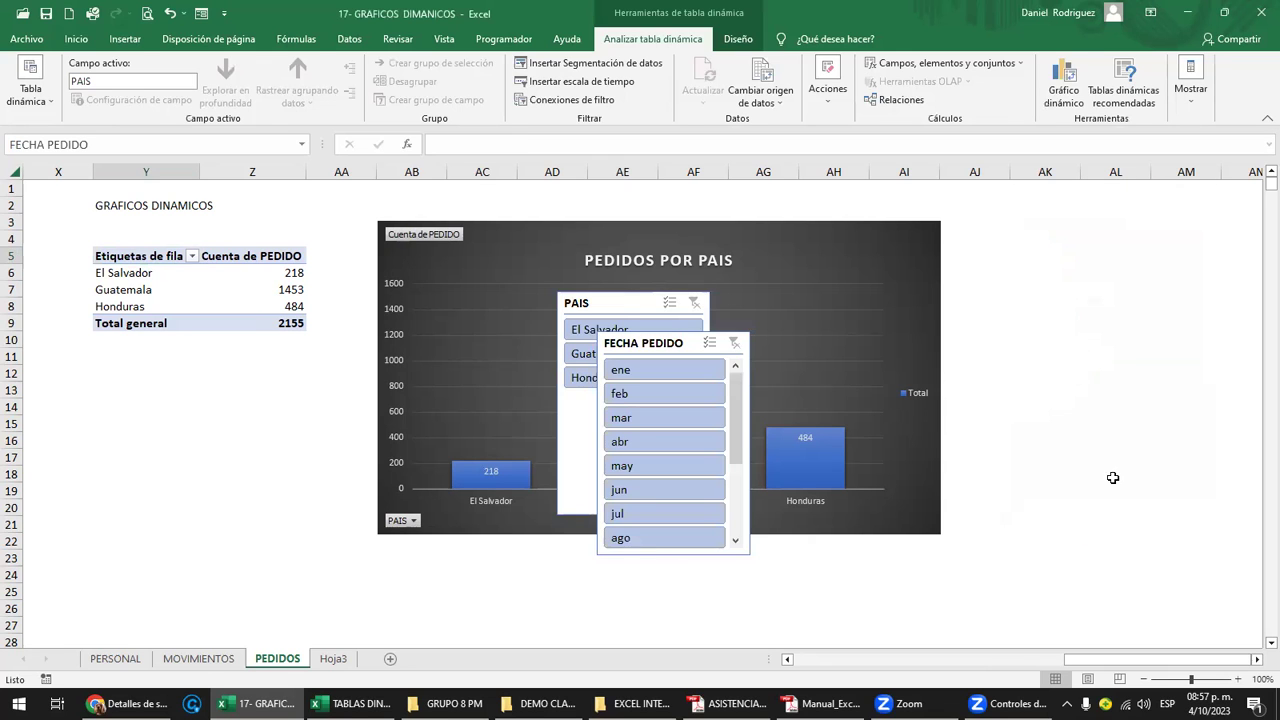
pyautogui.click(667, 348)
pyautogui.moveTo(667, 348); pyautogui.dragTo(1167, 318)
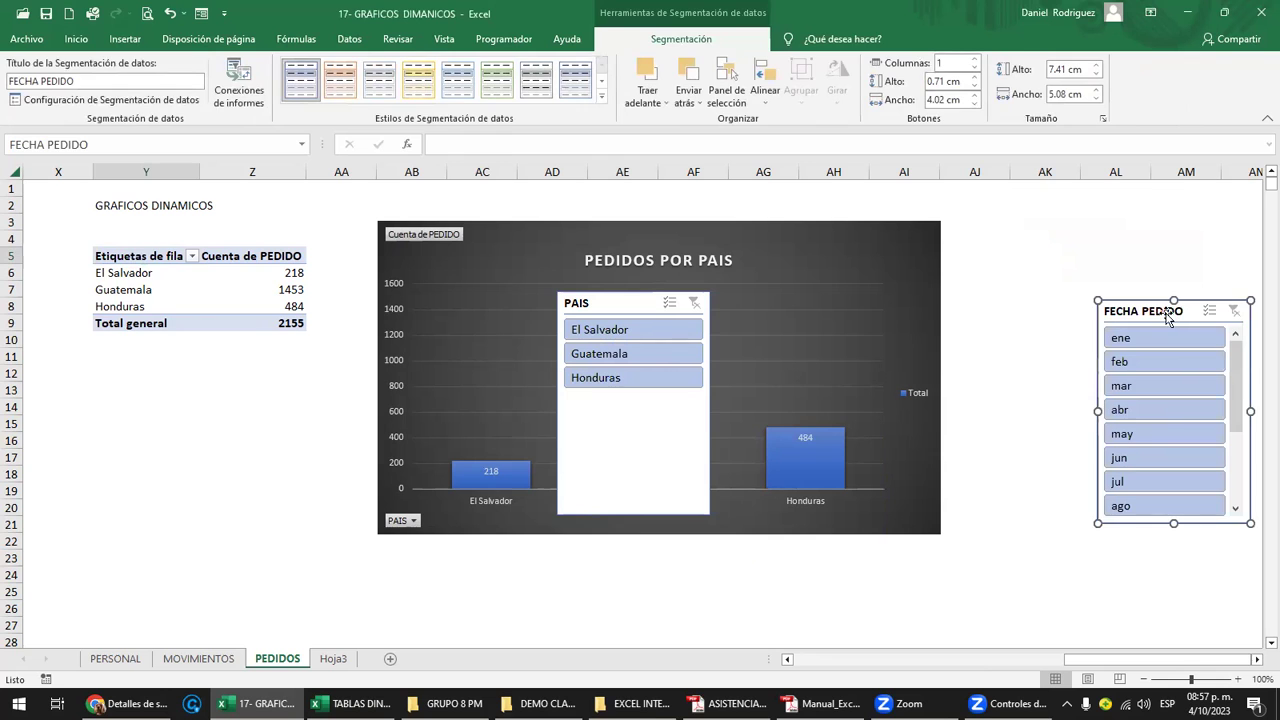
# Delete the FECHA PEDIDO slicer and move the PAIS slicer right of the chart, sized to three countries
pyautogui.press('Delete')
pyautogui.moveTo(629, 300)
pyautogui.mouseDown()
pyautogui.moveTo(1052, 281)
pyautogui.moveTo(1052, 232)
pyautogui.mouseUp()
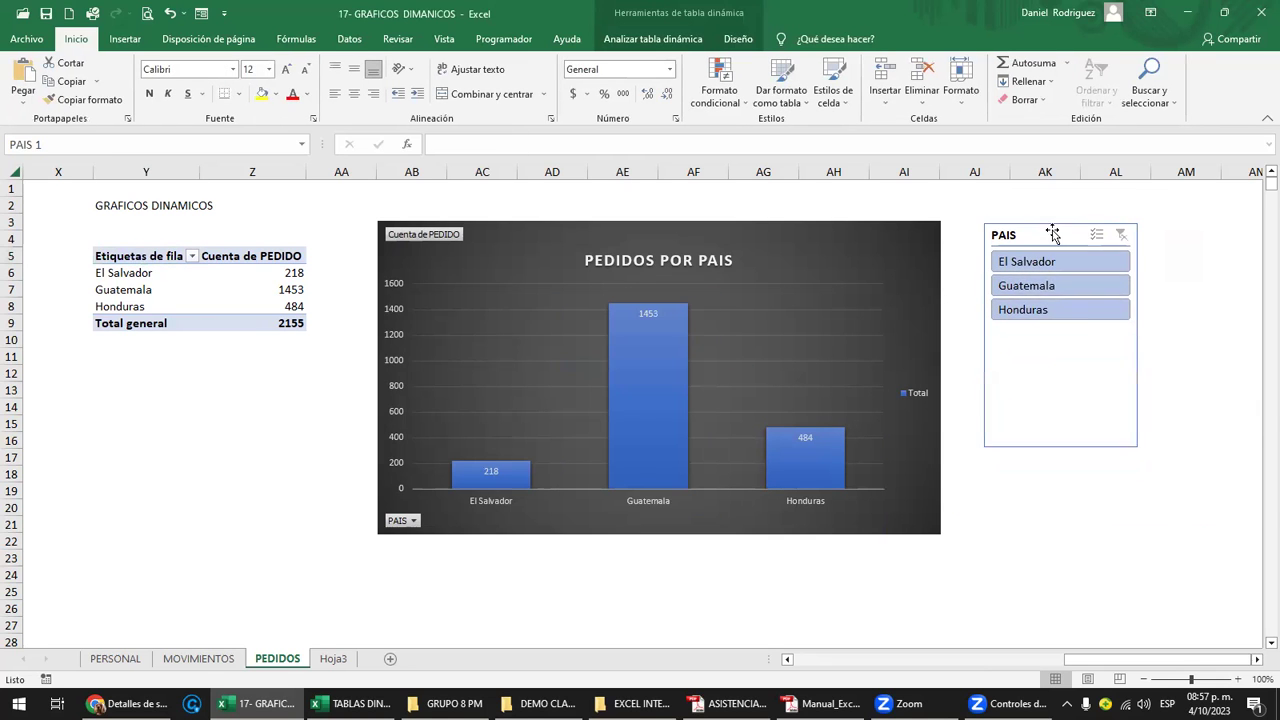
pyautogui.click(1052, 233)
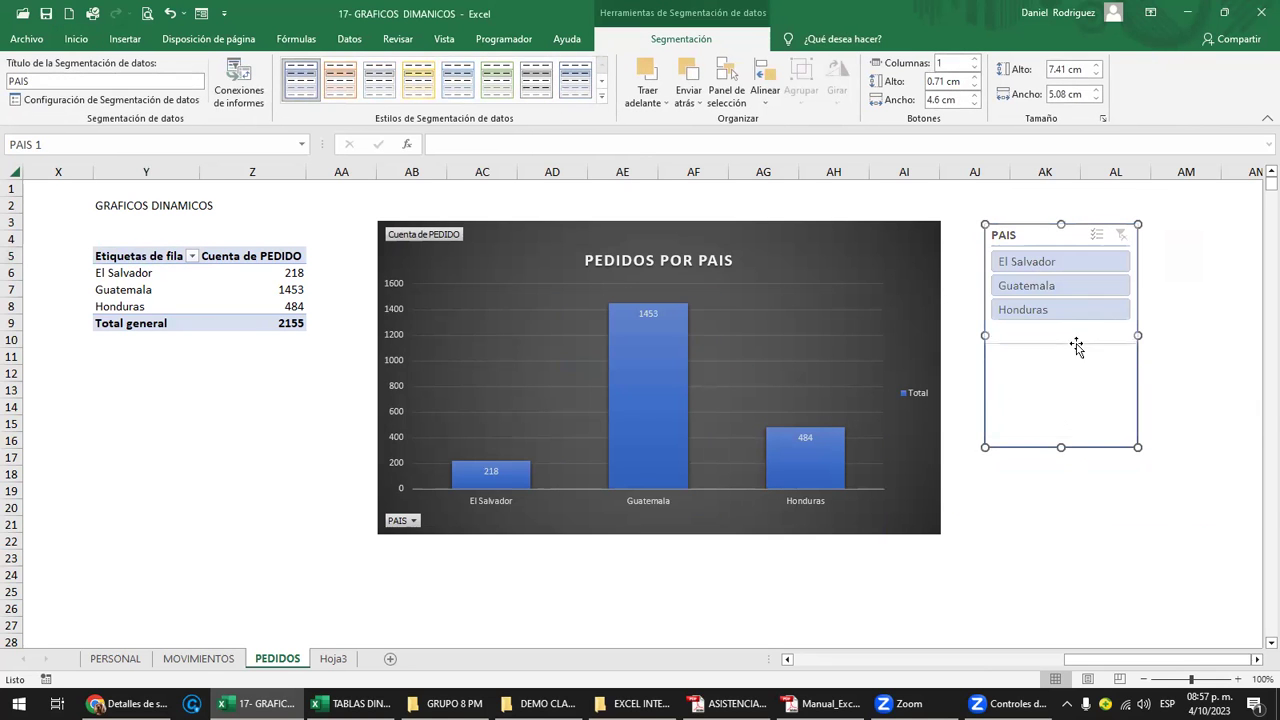
pyautogui.click(1070, 476)
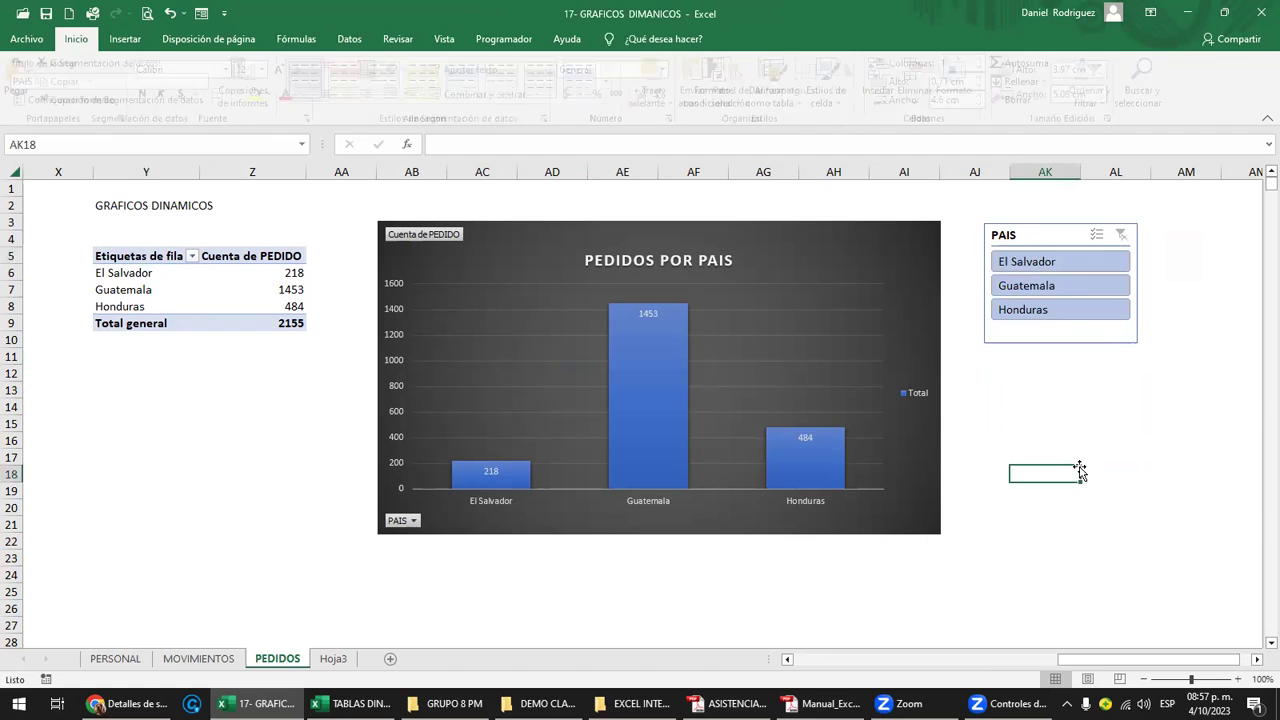
pyautogui.click(1035, 240)
pyautogui.click(1060, 407)
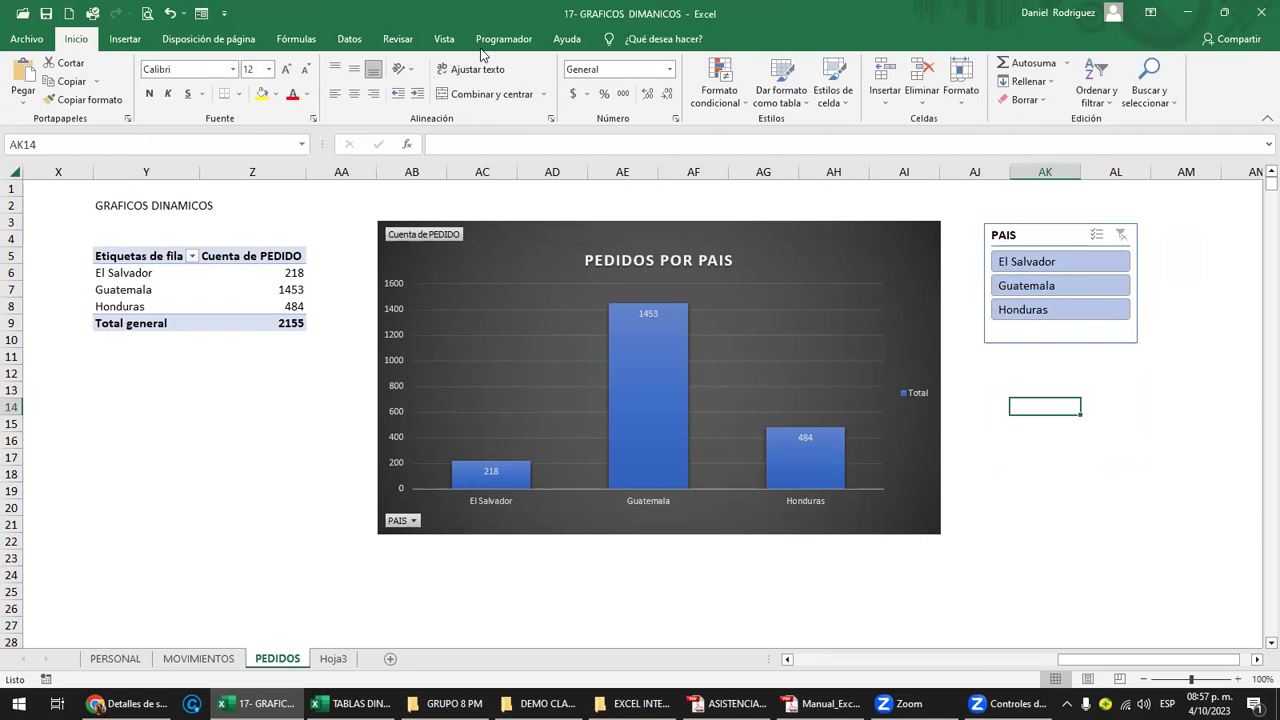
# Insert a FECHA PEDIDO timeline for the chart and line it up under the PAIS slicer
pyautogui.click(495, 250)
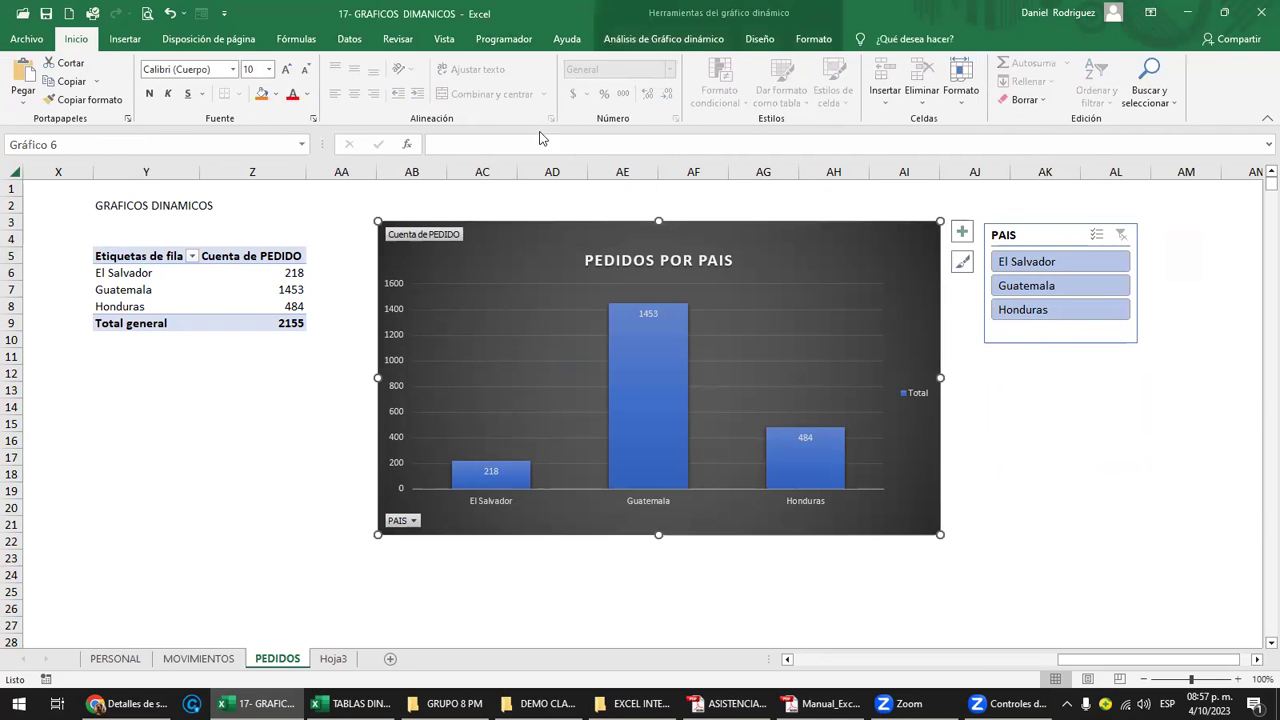
pyautogui.click(660, 40)
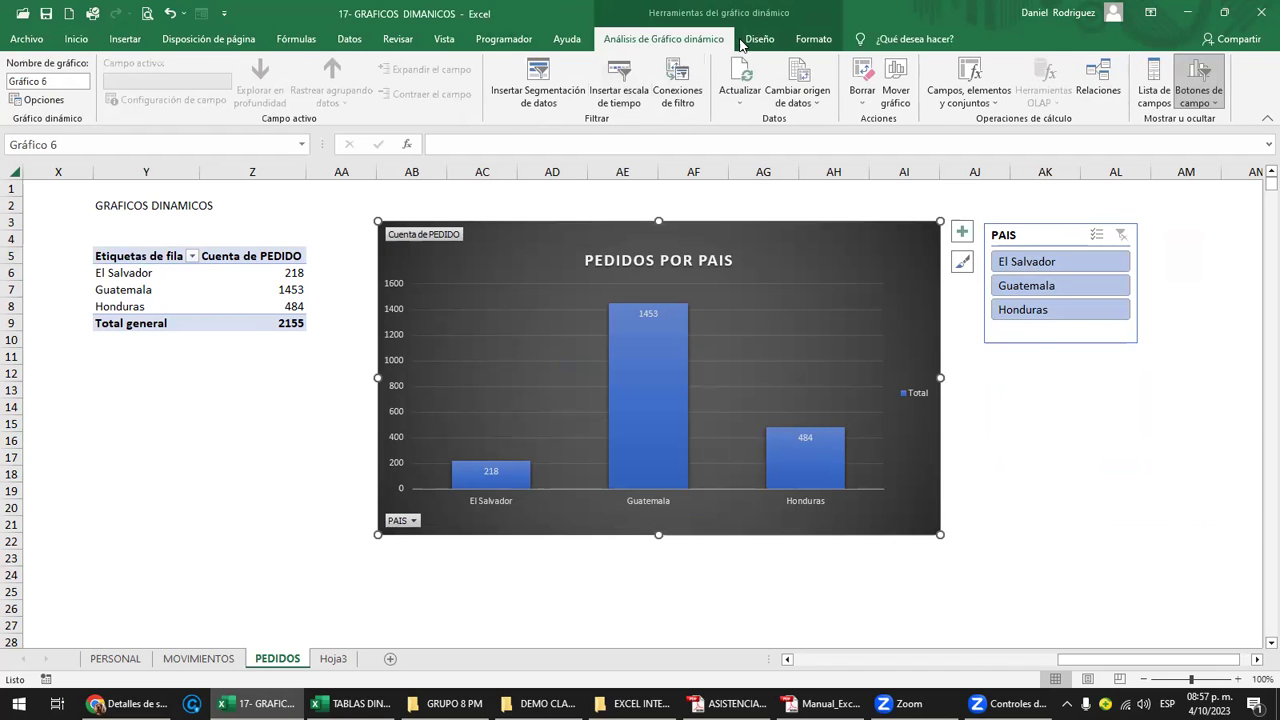
pyautogui.click(619, 85)
pyautogui.click(1023, 291)
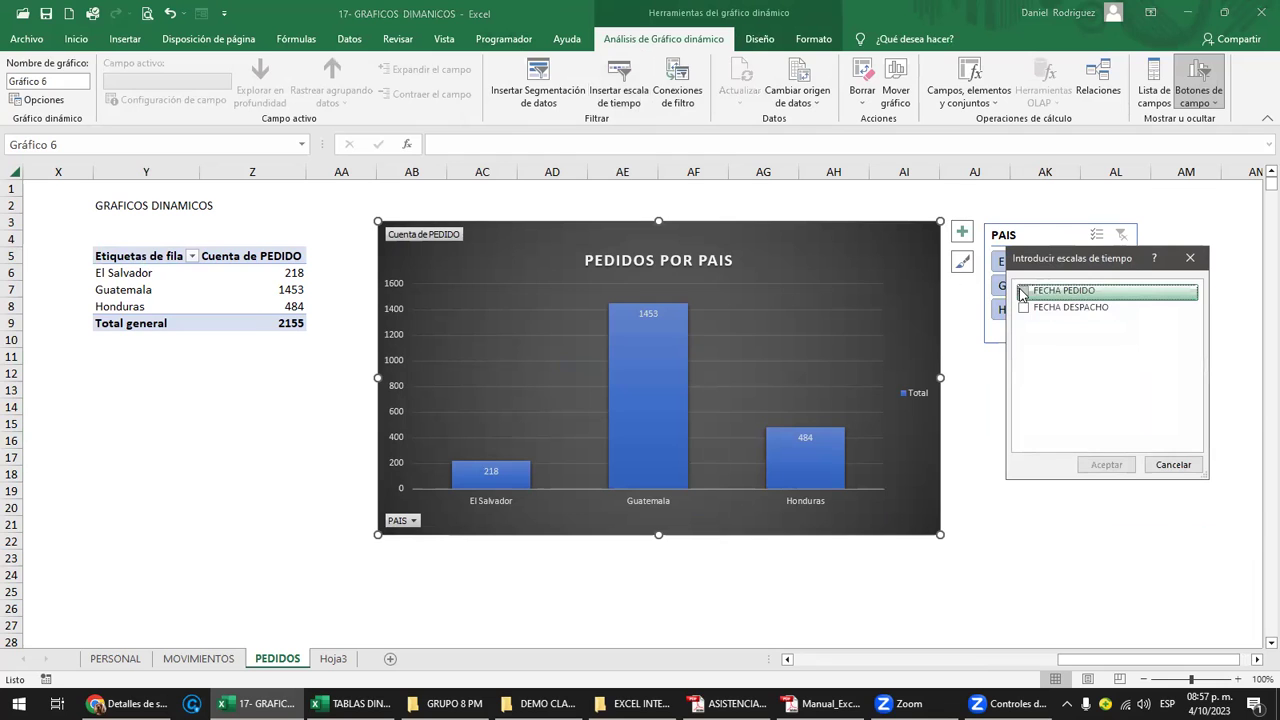
pyautogui.click(1104, 464)
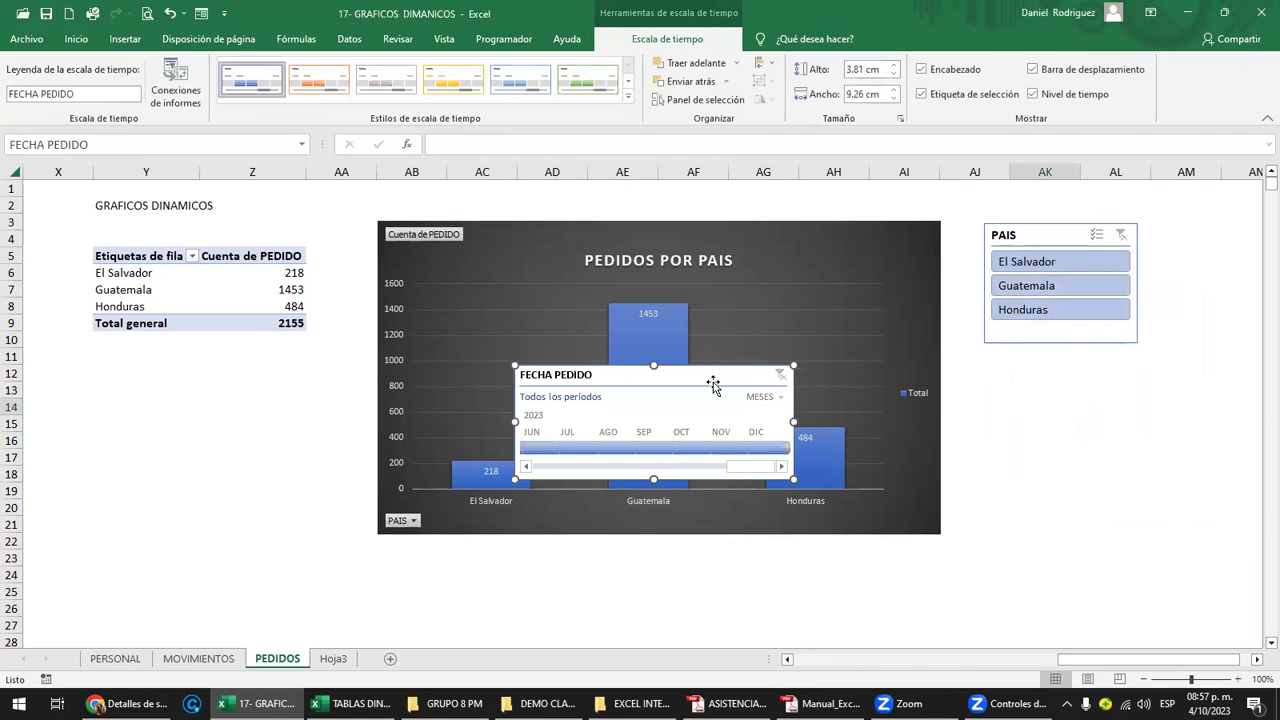
pyautogui.moveTo(714, 380); pyautogui.dragTo(1166, 388)
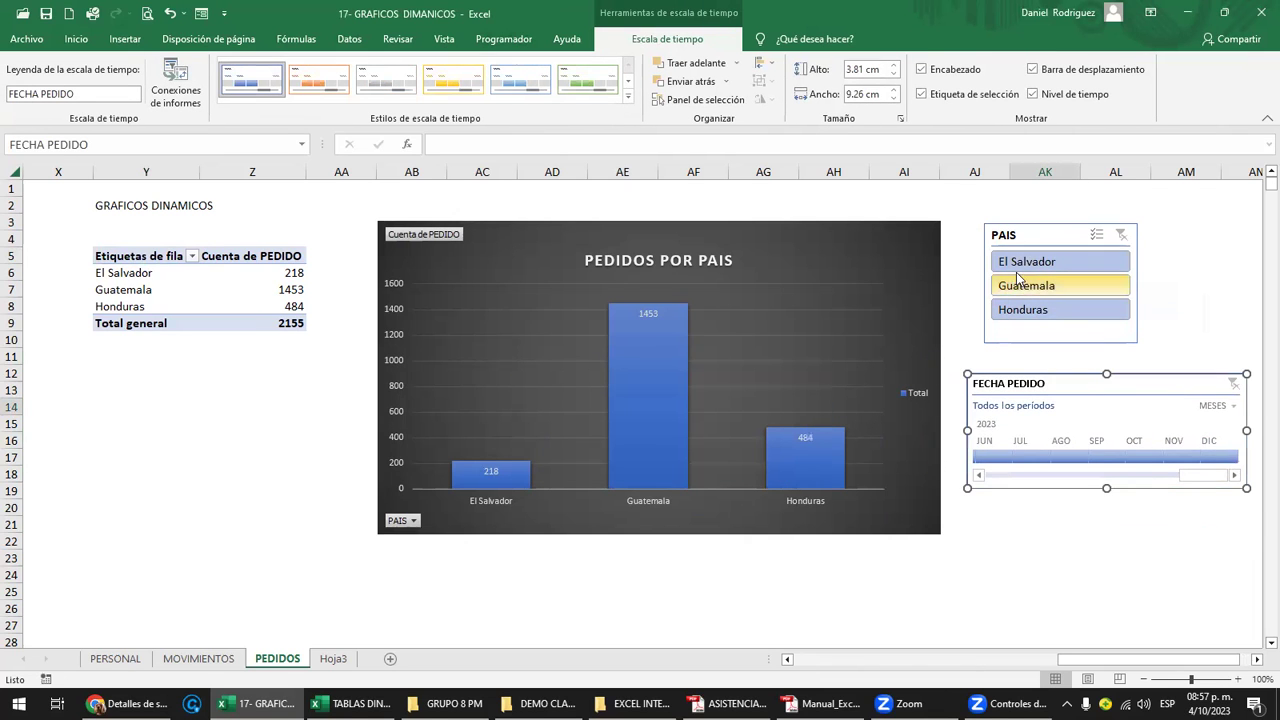
pyautogui.moveTo(1079, 389); pyautogui.dragTo(1093, 389)
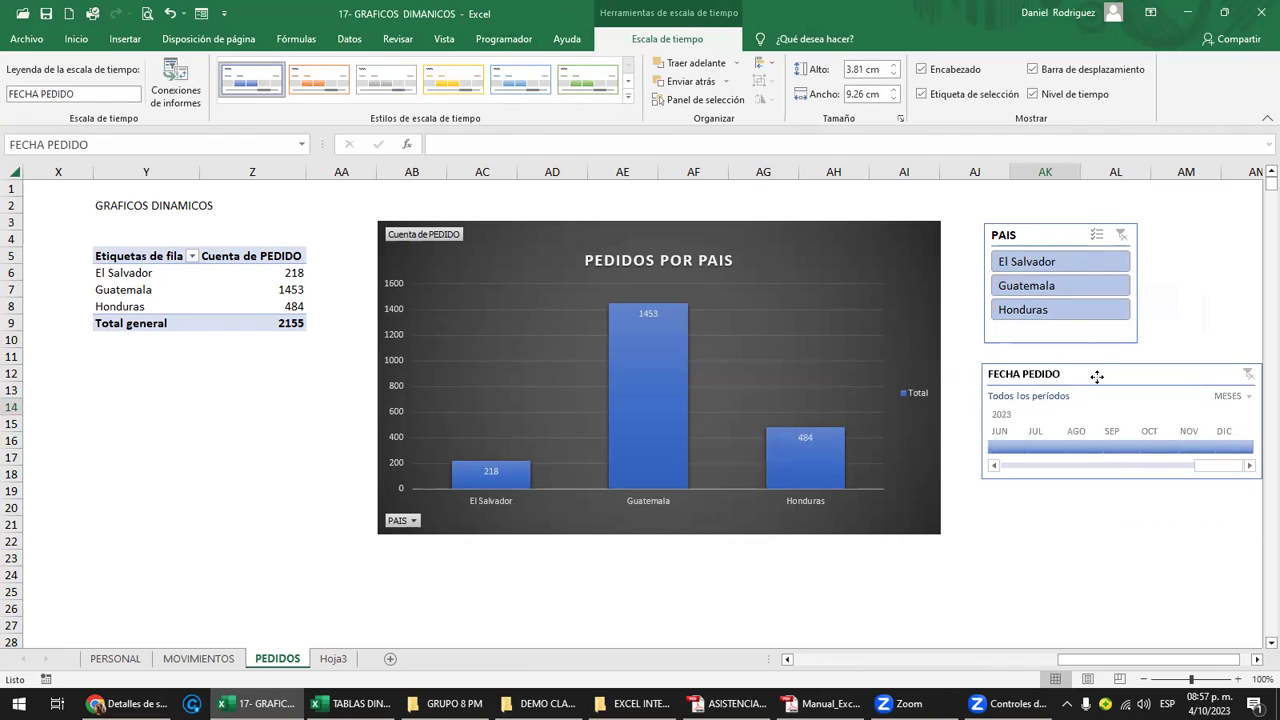
pyautogui.click(1025, 237)
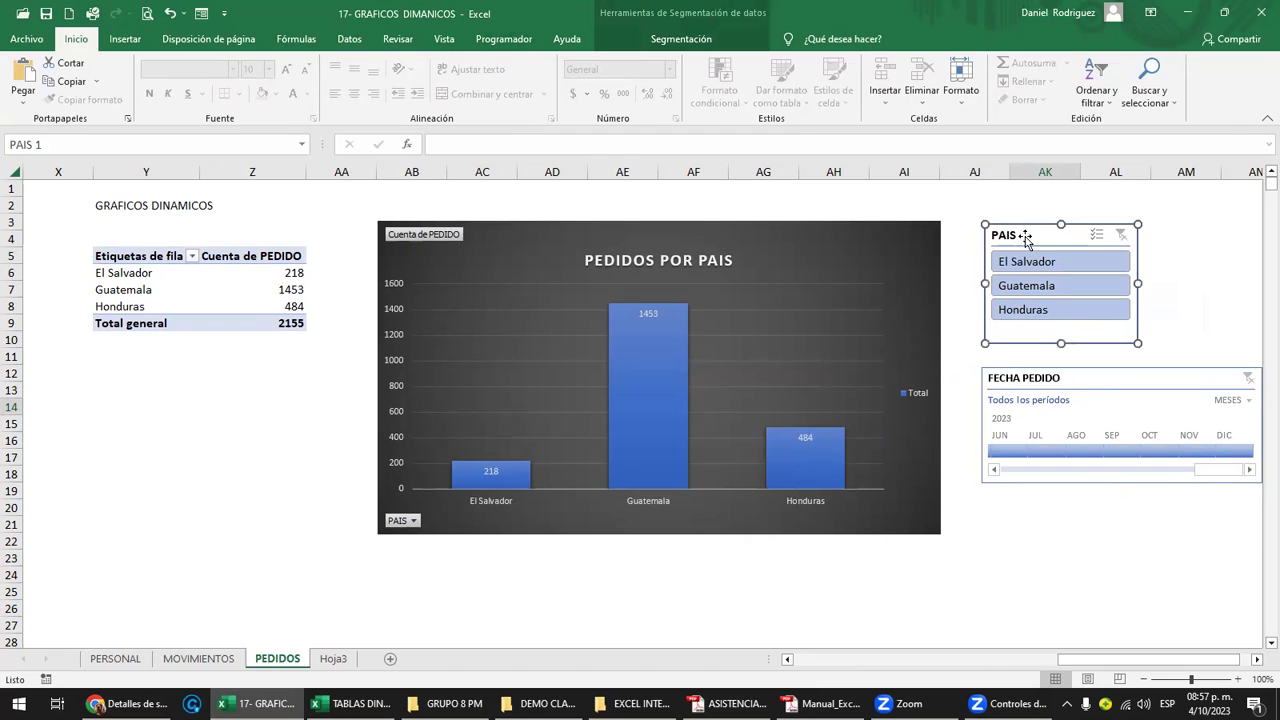
# Connect the PAIS slicer to TablaDinámica2, TablaDinámica3 and TablaDinámica4
pyautogui.click(681, 45)
pyautogui.click(240, 95)
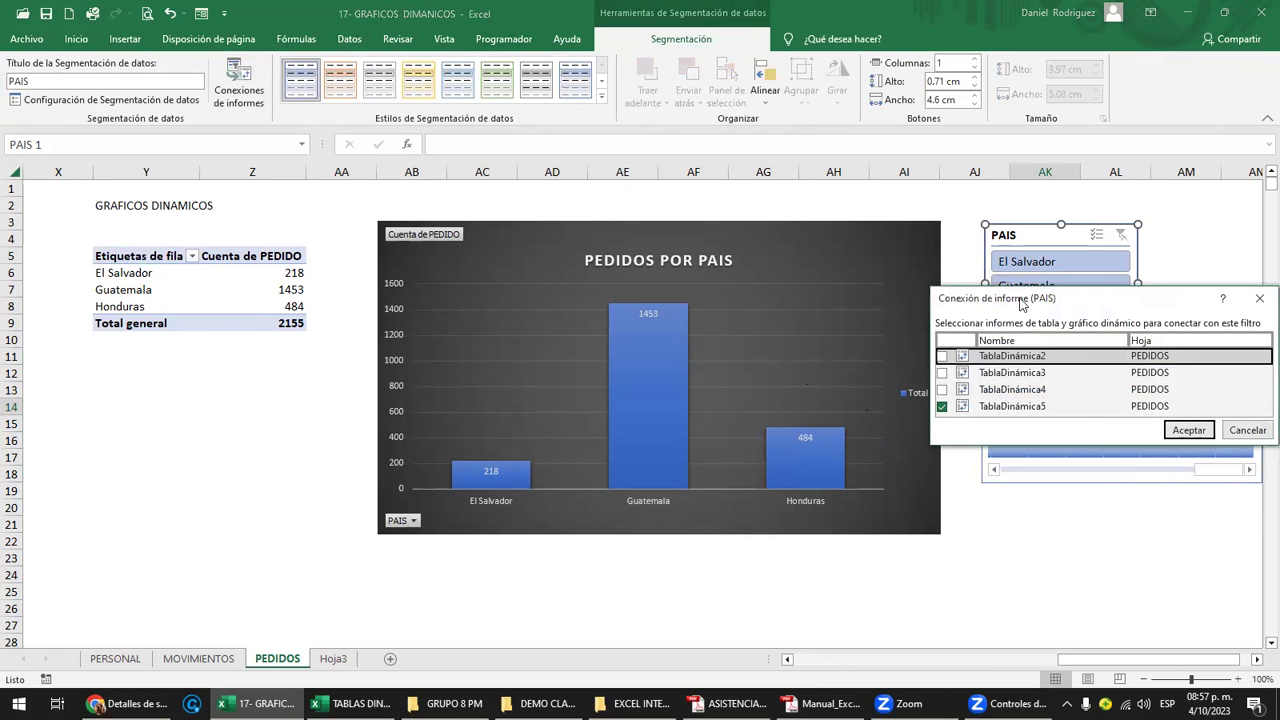
pyautogui.moveTo(1020, 303); pyautogui.dragTo(665, 273)
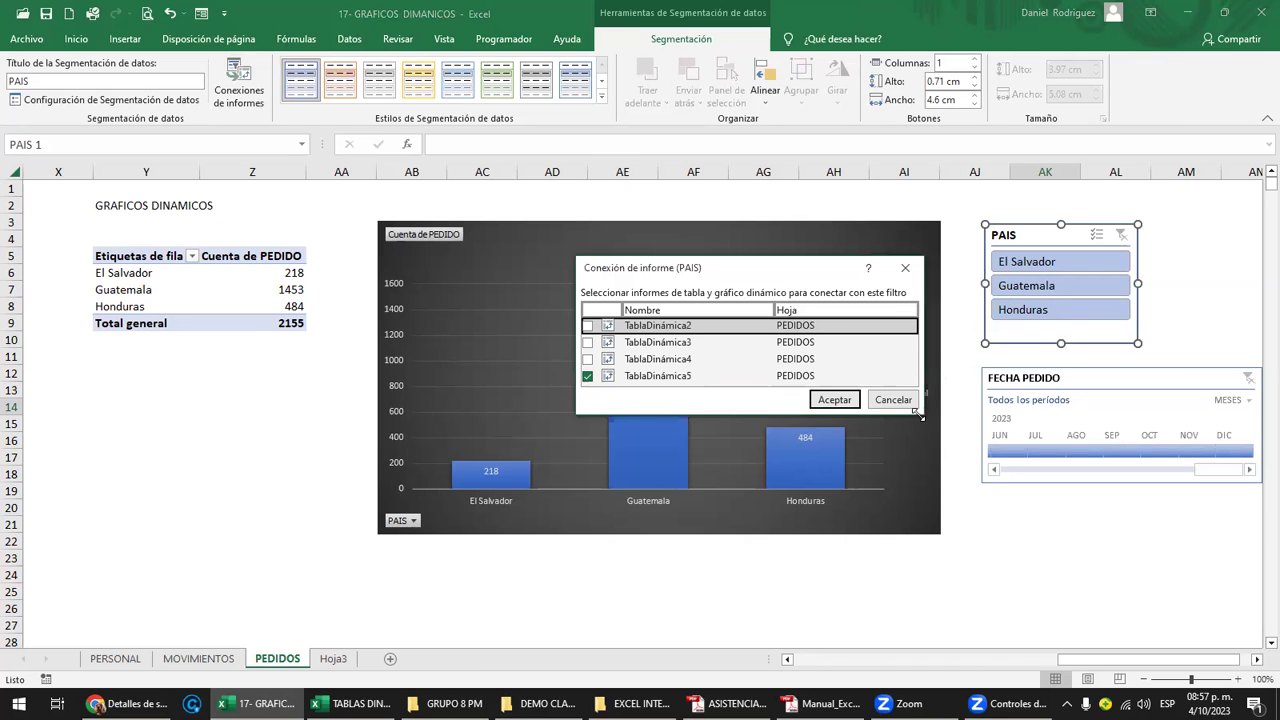
pyautogui.moveTo(917, 413); pyautogui.dragTo(977, 546)
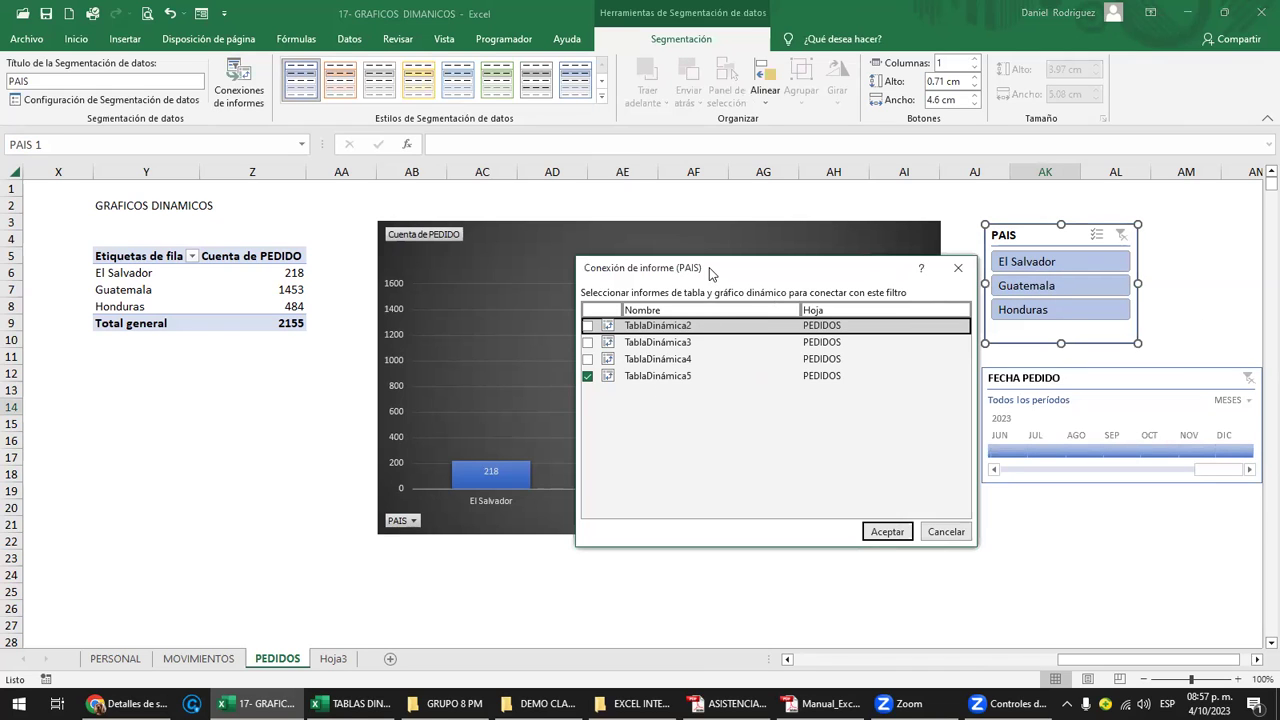
pyautogui.moveTo(709, 273); pyautogui.dragTo(730, 299)
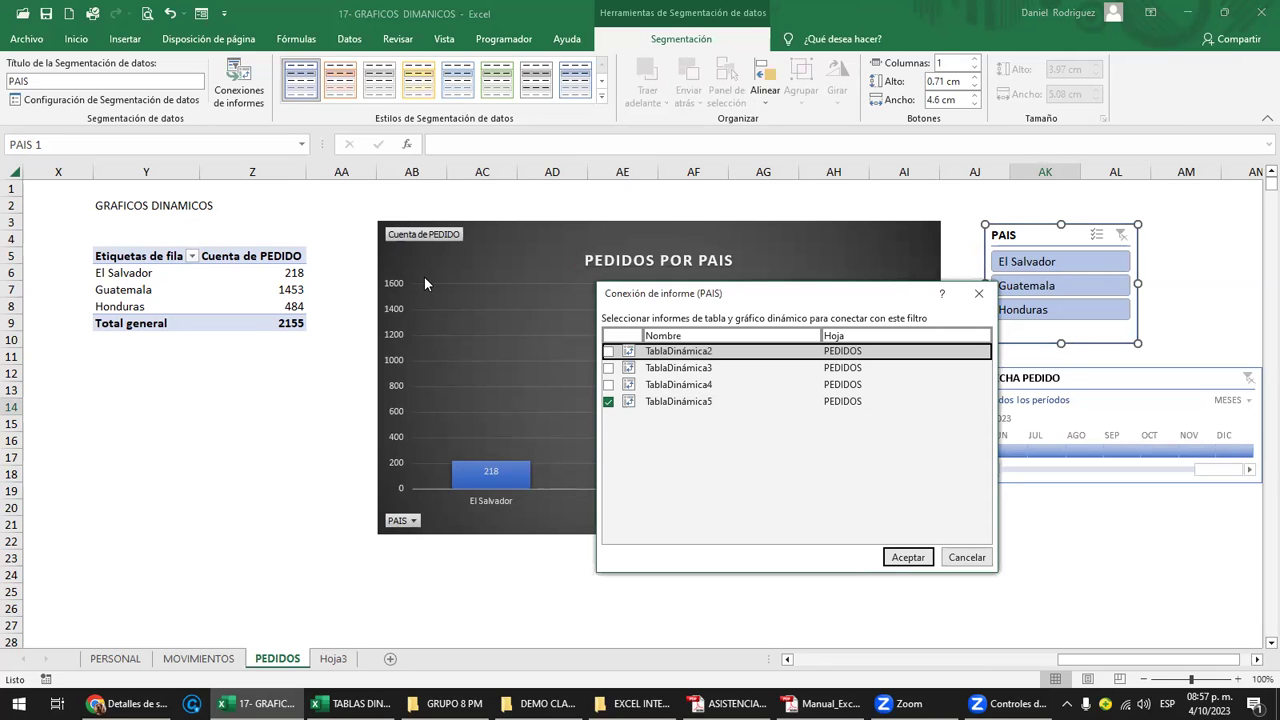
pyautogui.click(608, 367)
pyautogui.click(608, 384)
pyautogui.click(608, 367)
pyautogui.click(608, 351)
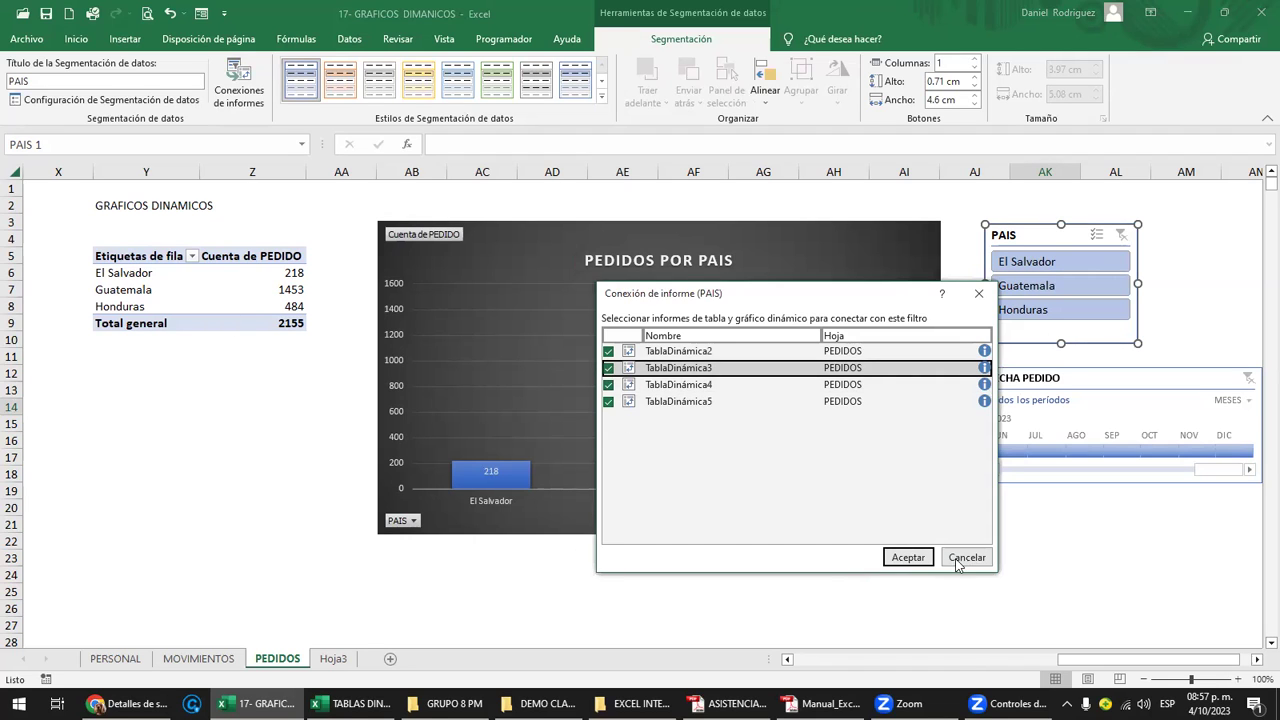
pyautogui.click(908, 558)
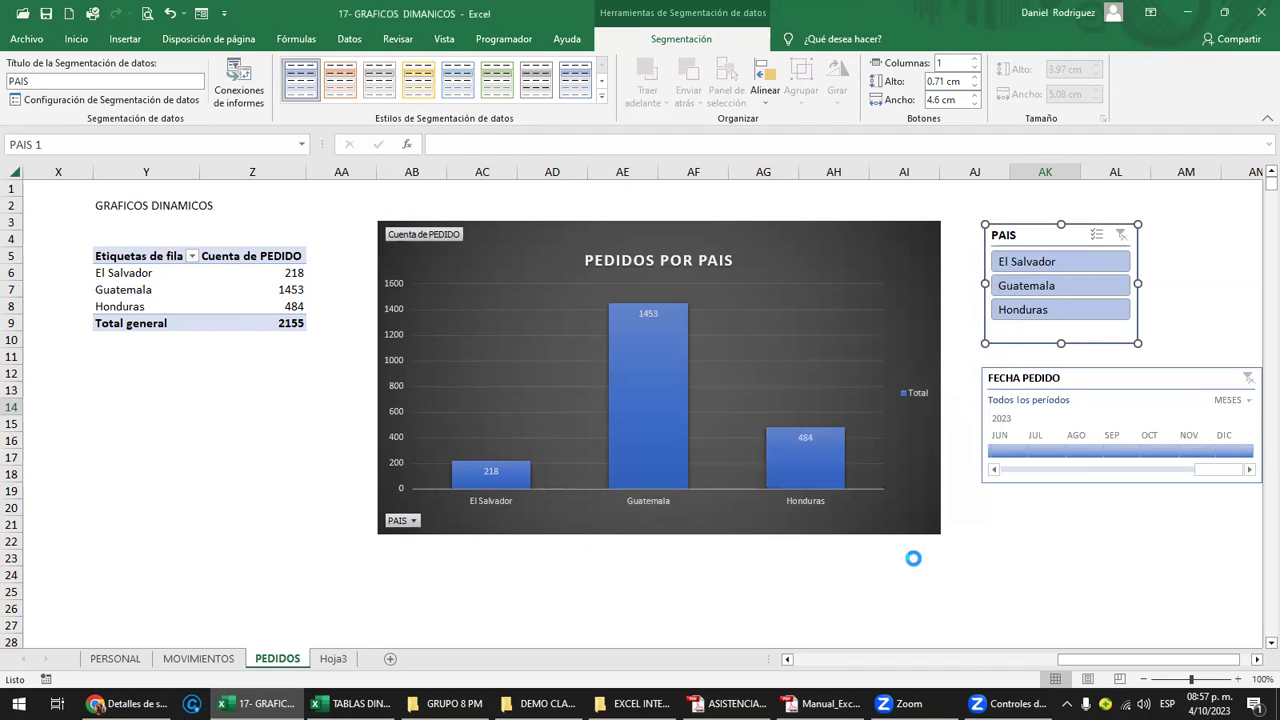
# Connect the FECHA PEDIDO timeline to TablaDinámica3, TablaDinámica4 and TablaDinámica5
pyautogui.click(1065, 380)
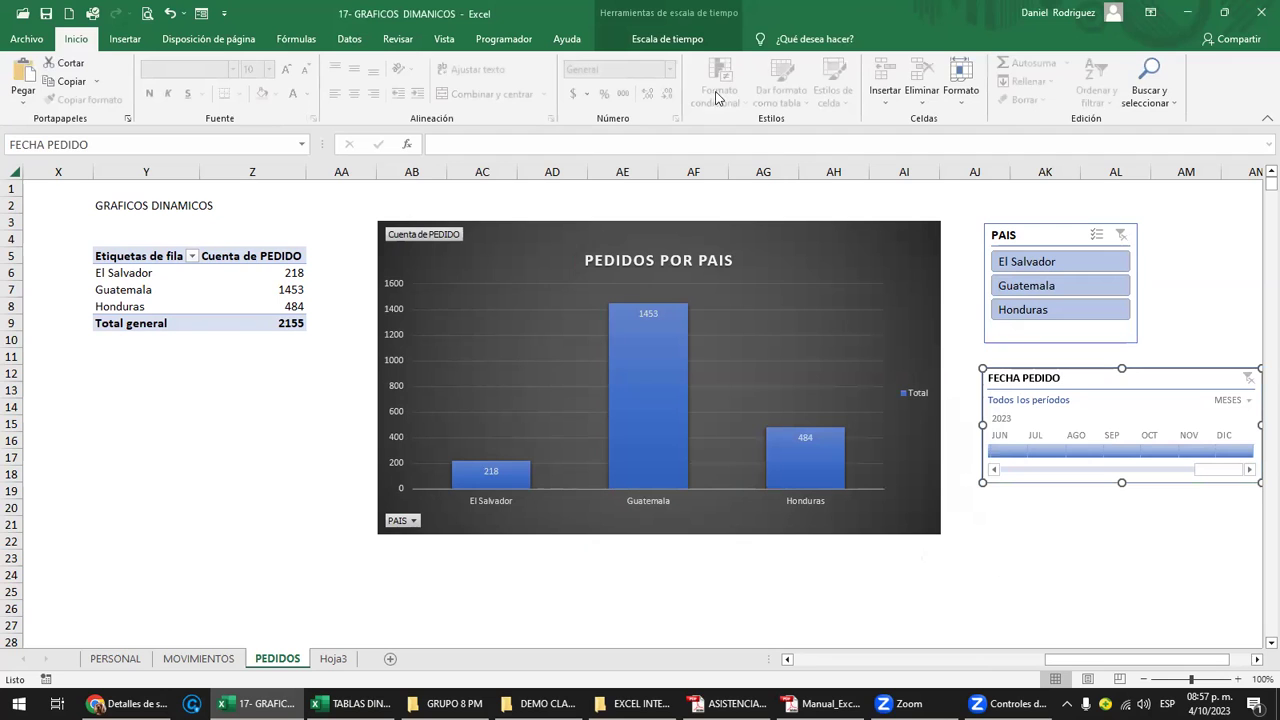
pyautogui.click(667, 39)
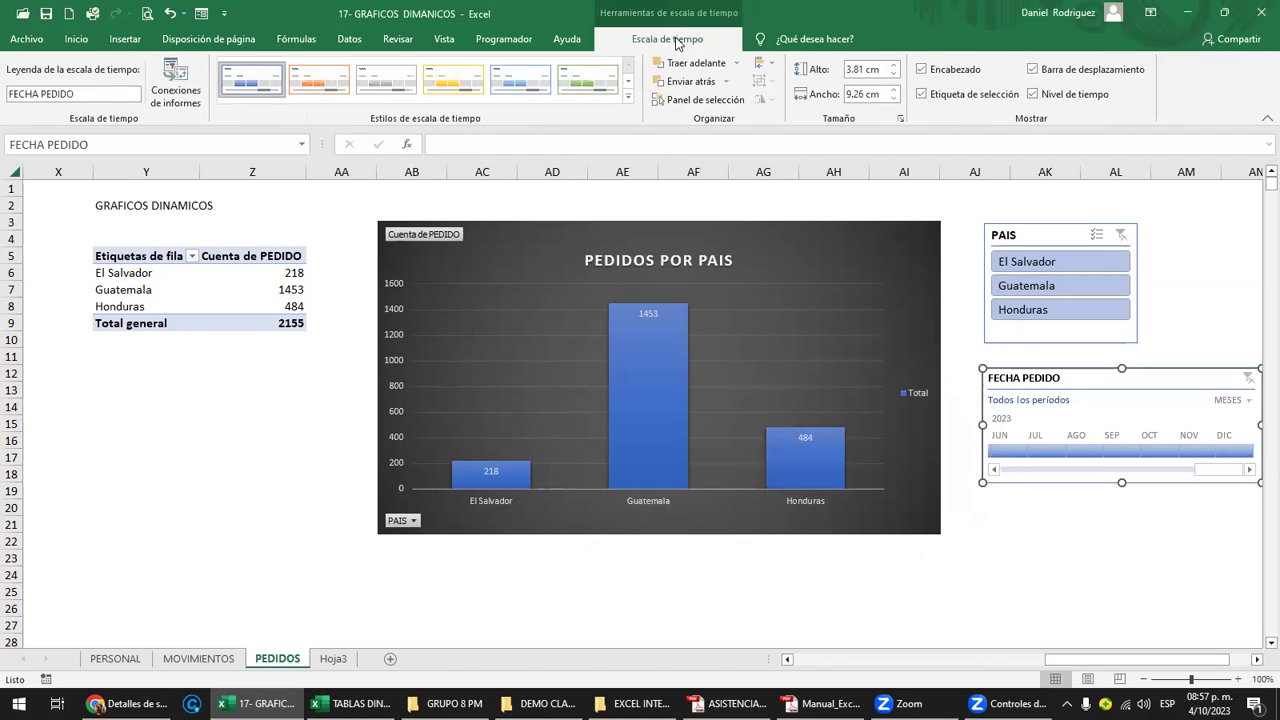
pyautogui.click(181, 87)
pyautogui.click(634, 433)
pyautogui.click(634, 450)
pyautogui.click(634, 467)
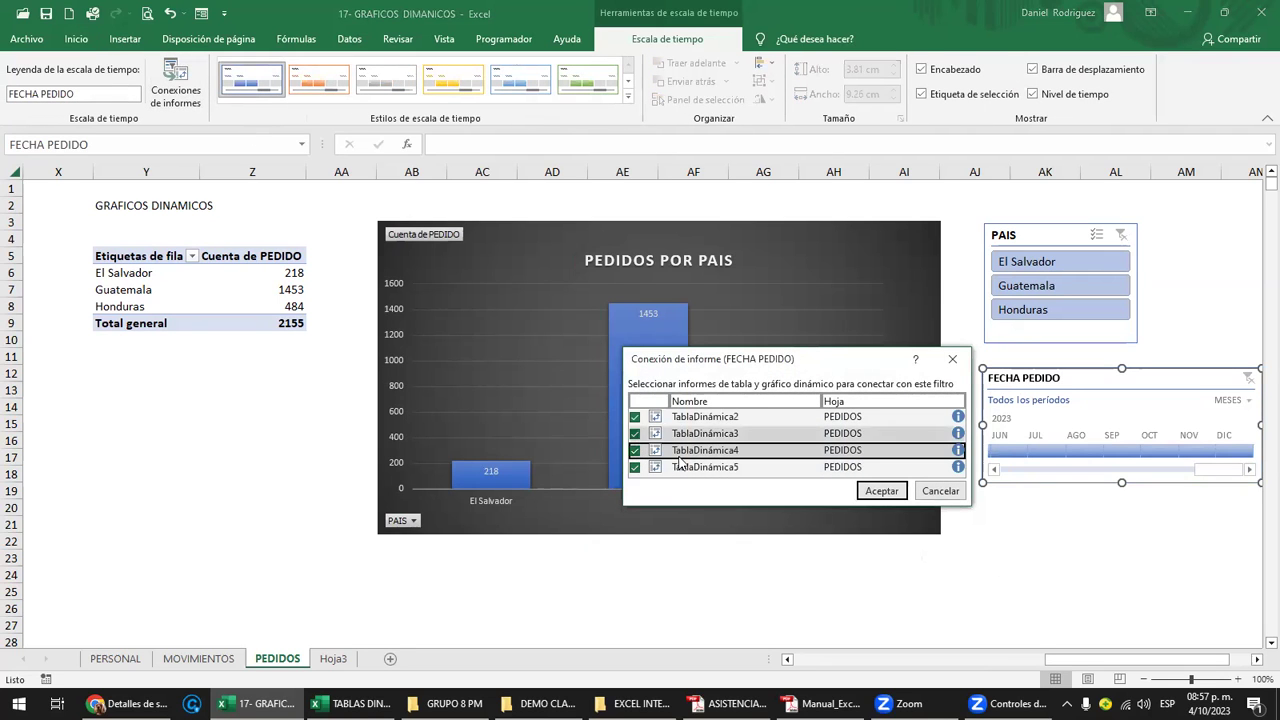
pyautogui.click(880, 491)
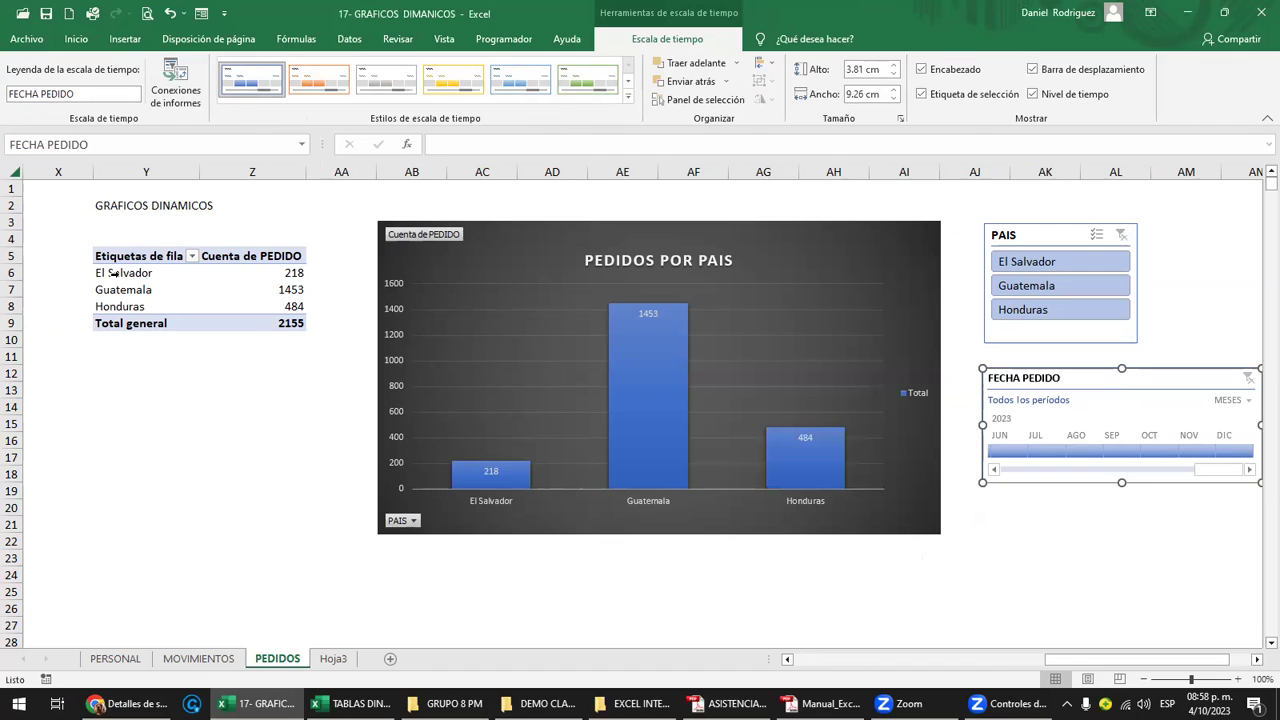
# Test the PAIS slicer with El Salvador and Honduras, and switch the timeline to years (AÑOS)
pyautogui.click(1076, 263)
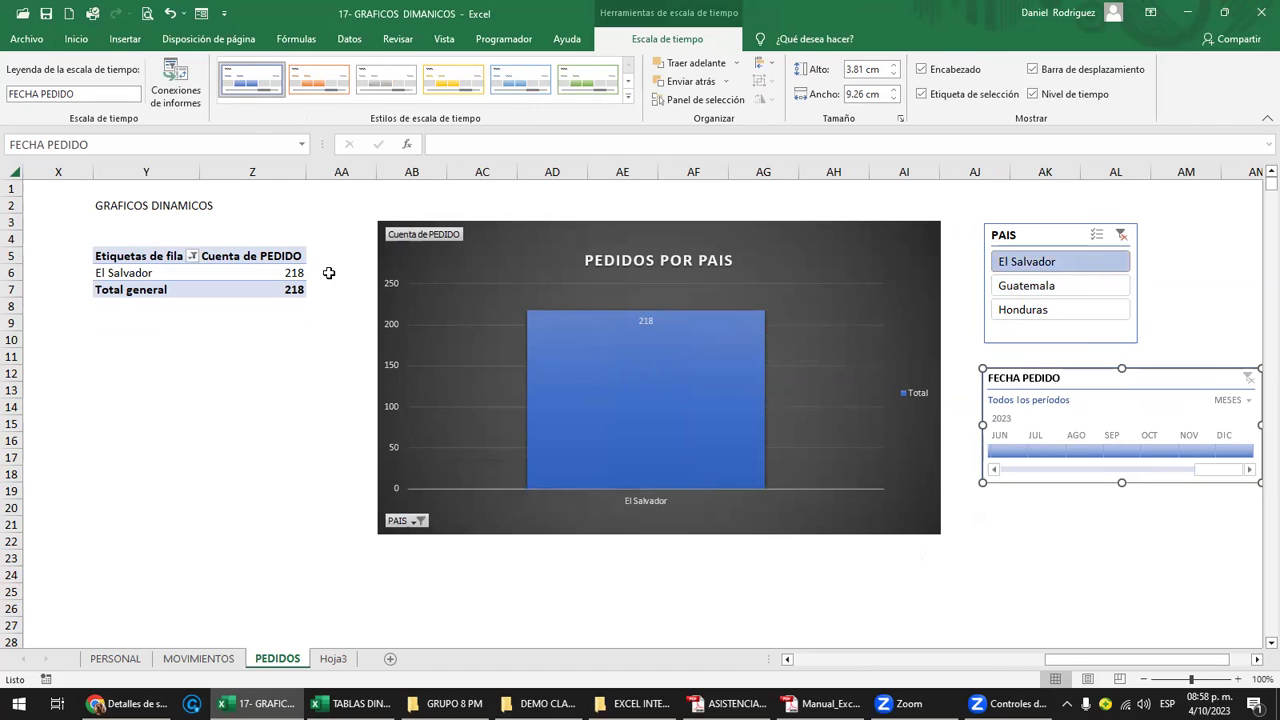
pyautogui.click(1061, 312)
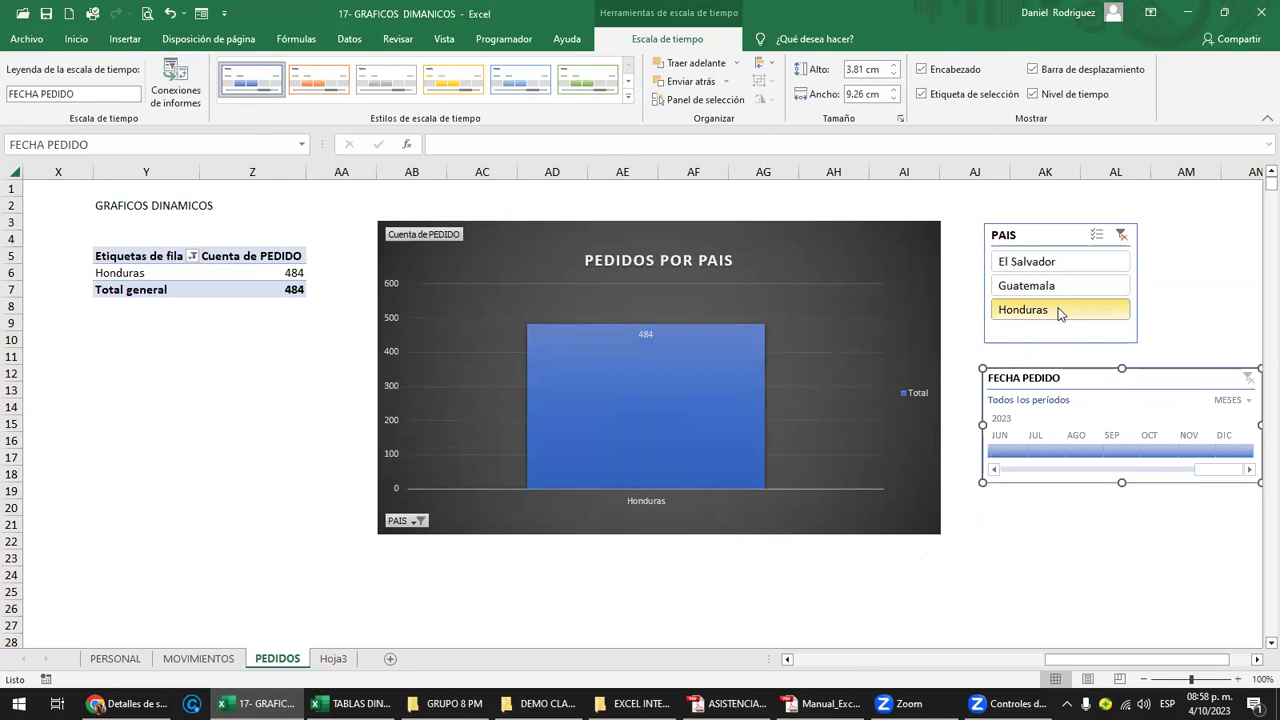
pyautogui.click(1244, 401)
pyautogui.click(1224, 420)
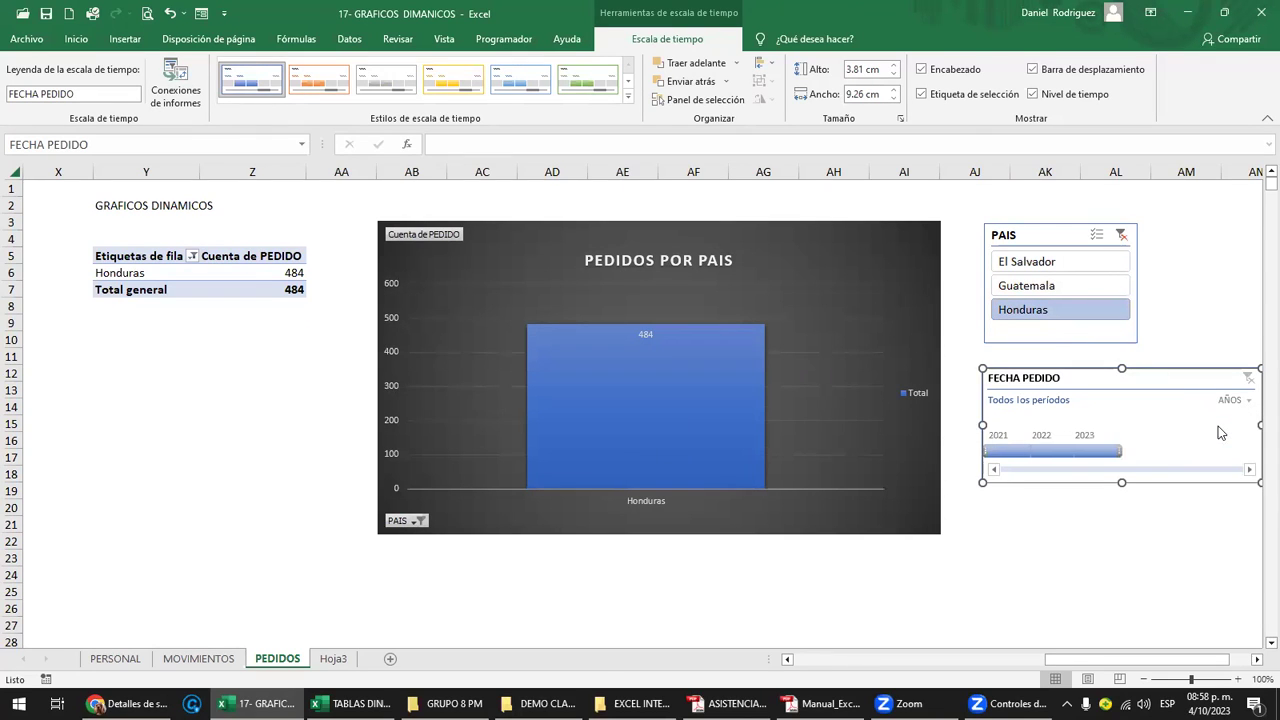
# Filter the chart to 2021 orders from El Salvador, showing 218
pyautogui.click(1010, 453)
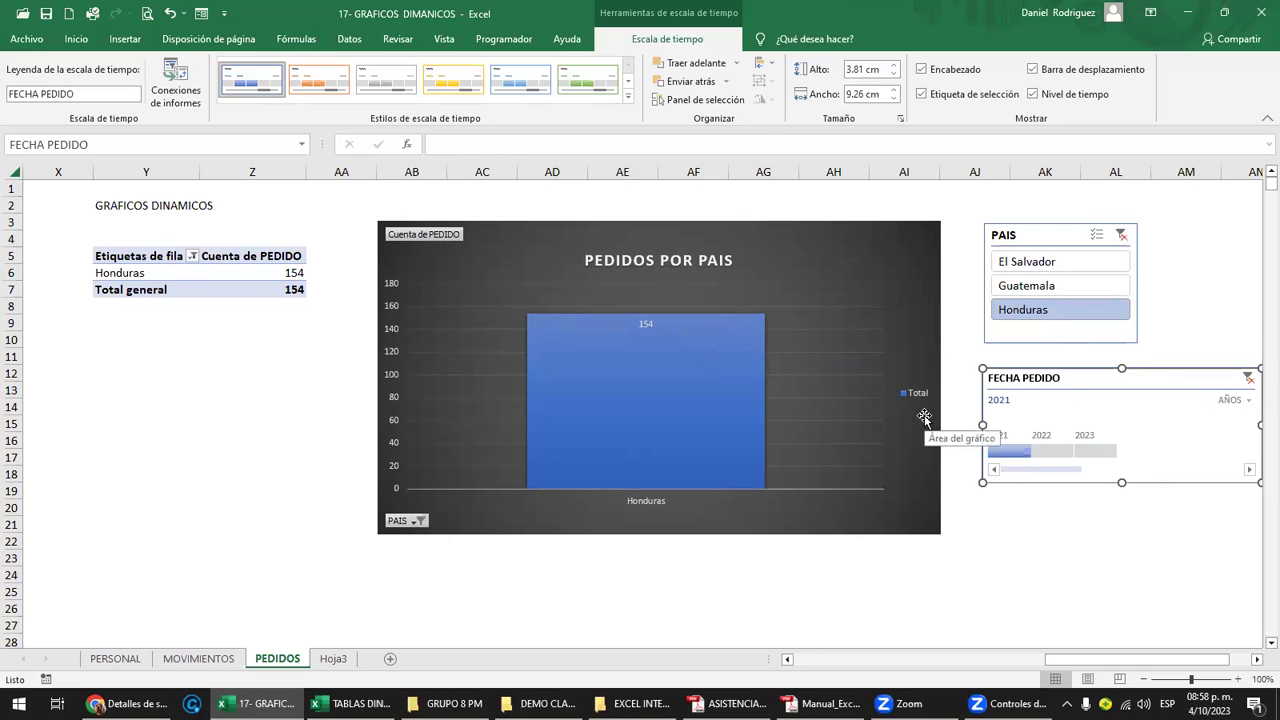
pyautogui.moveTo(154, 560); pyautogui.dragTo(266, 596)
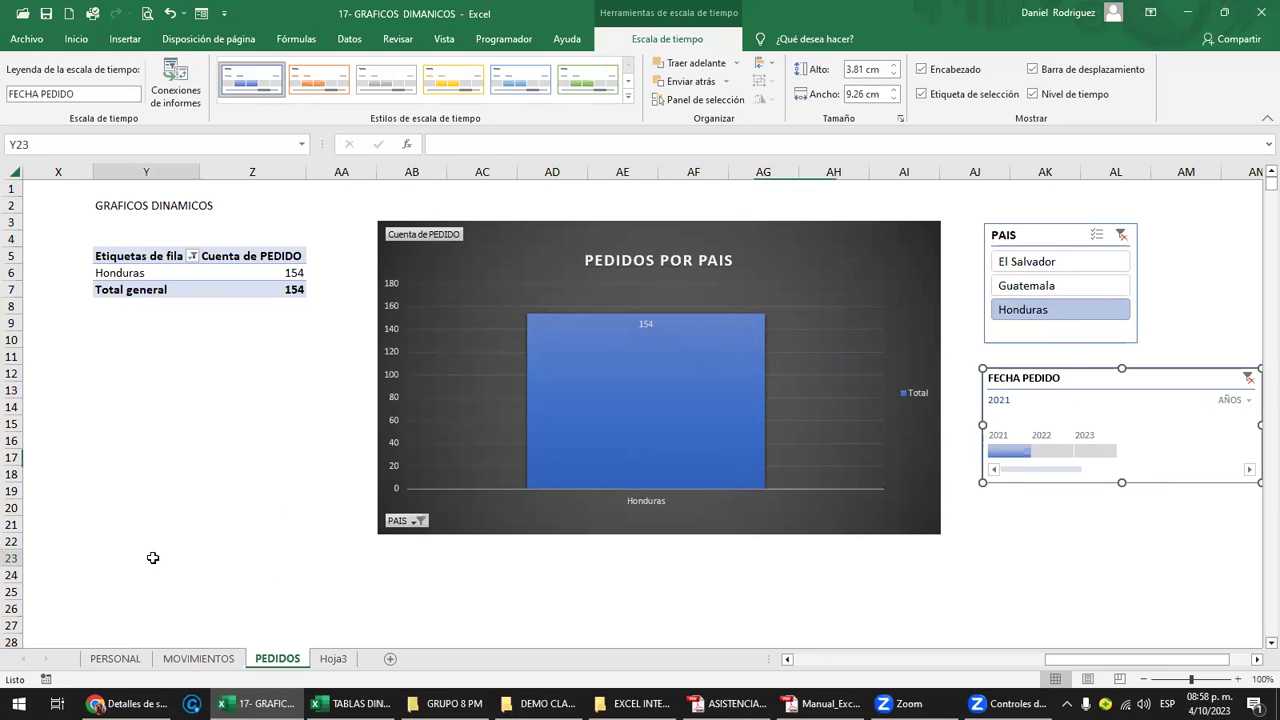
pyautogui.moveTo(470, 591); pyautogui.dragTo(823, 626)
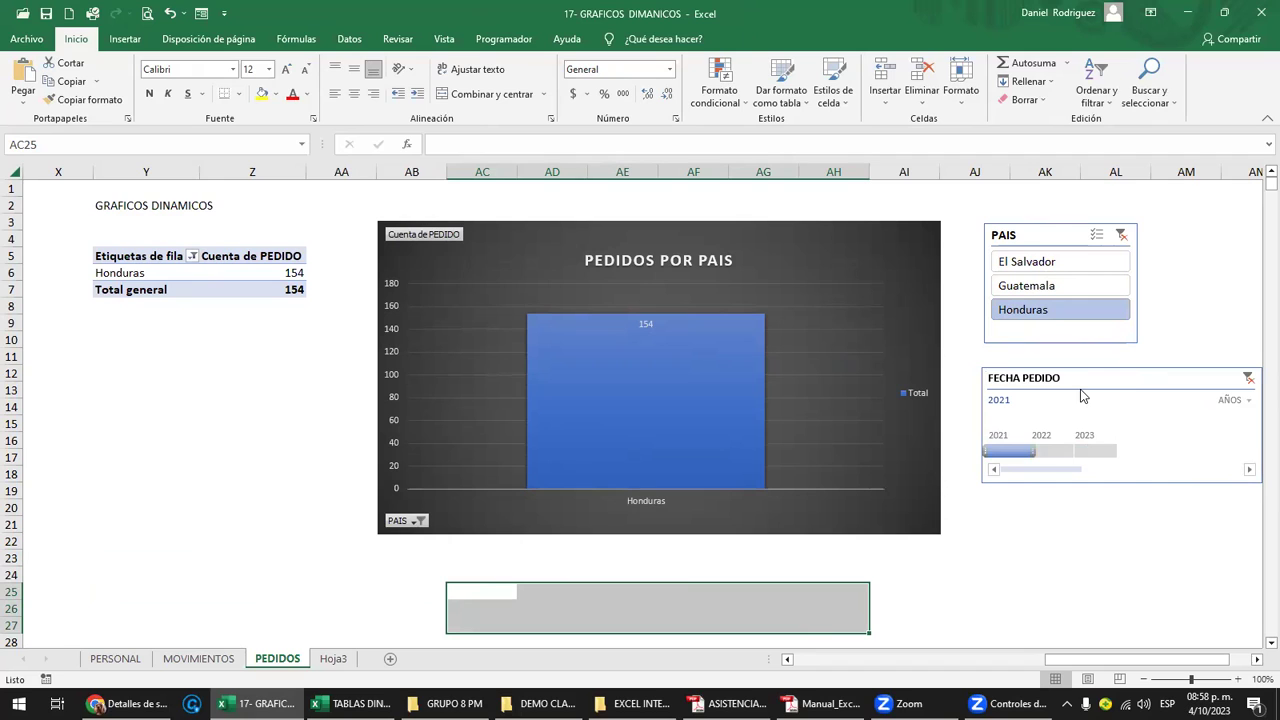
pyautogui.click(1047, 262)
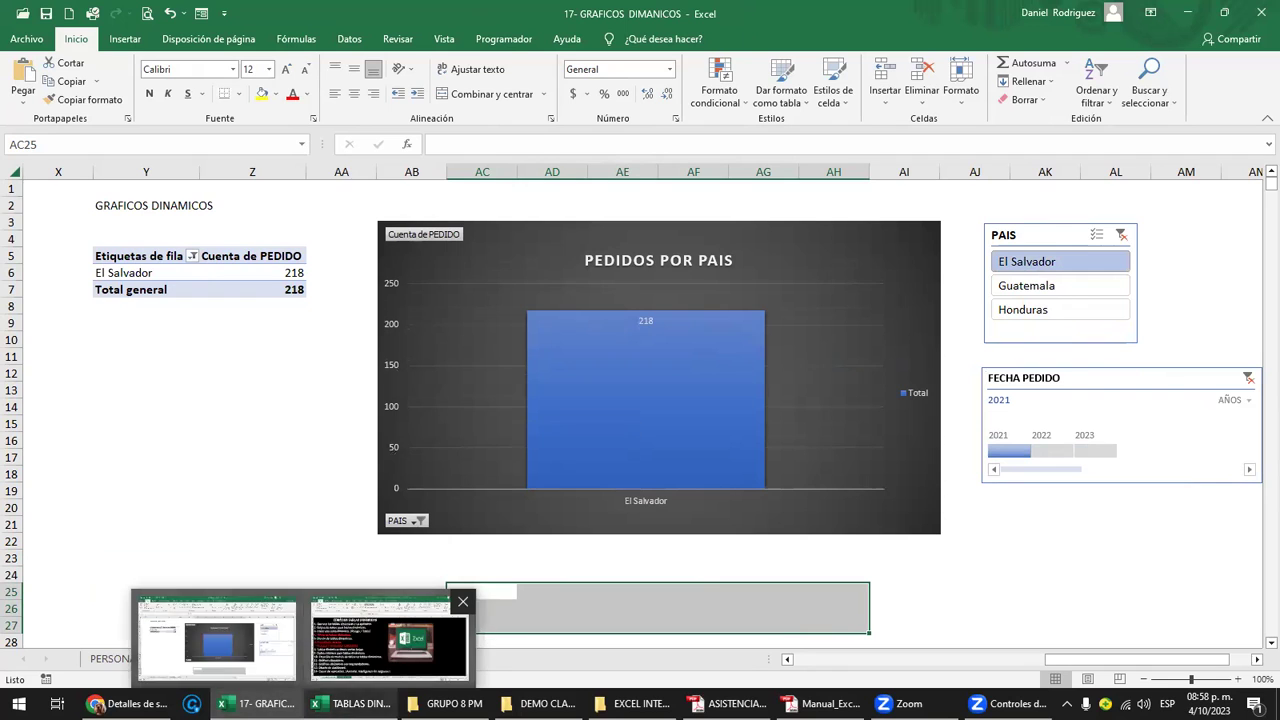
# In the TABLAS DINAMICAS workbook, filter the REPORTE - RESUMEN dashboard to Externo and ene
pyautogui.moveTo(258, 703)
pyautogui.click(375, 640)
pyautogui.click(718, 658)
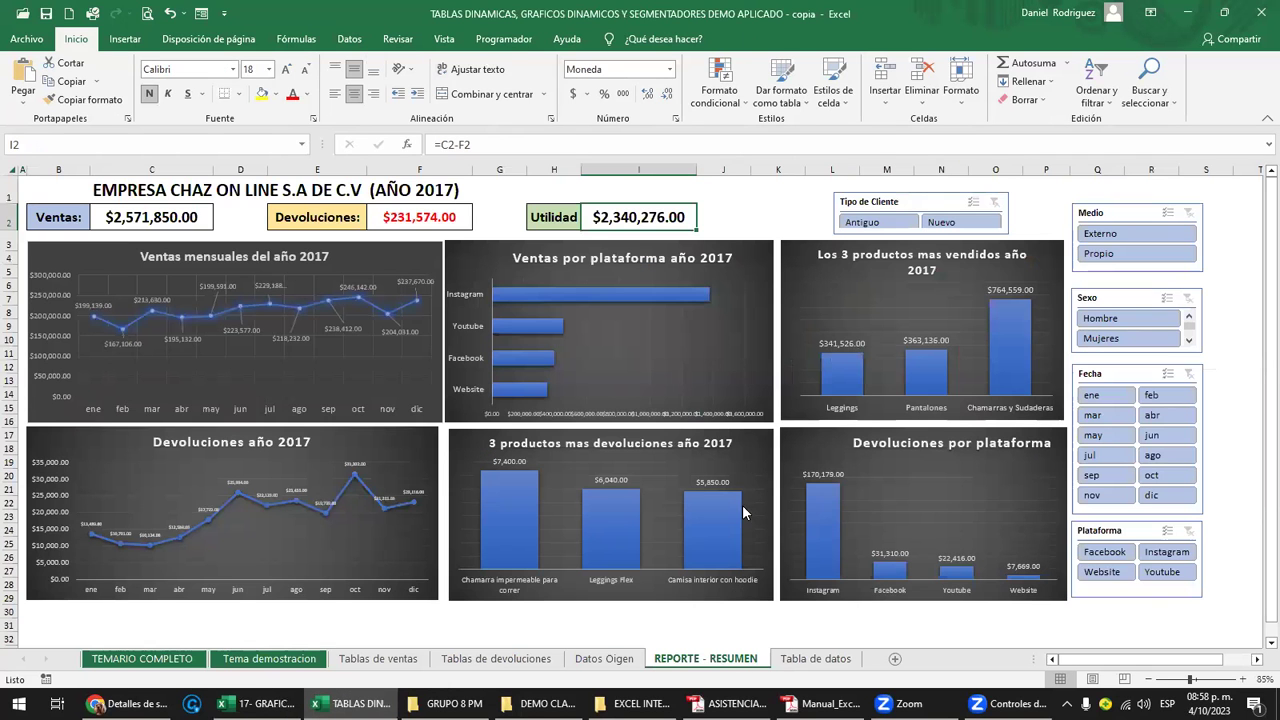
pyautogui.click(1116, 236)
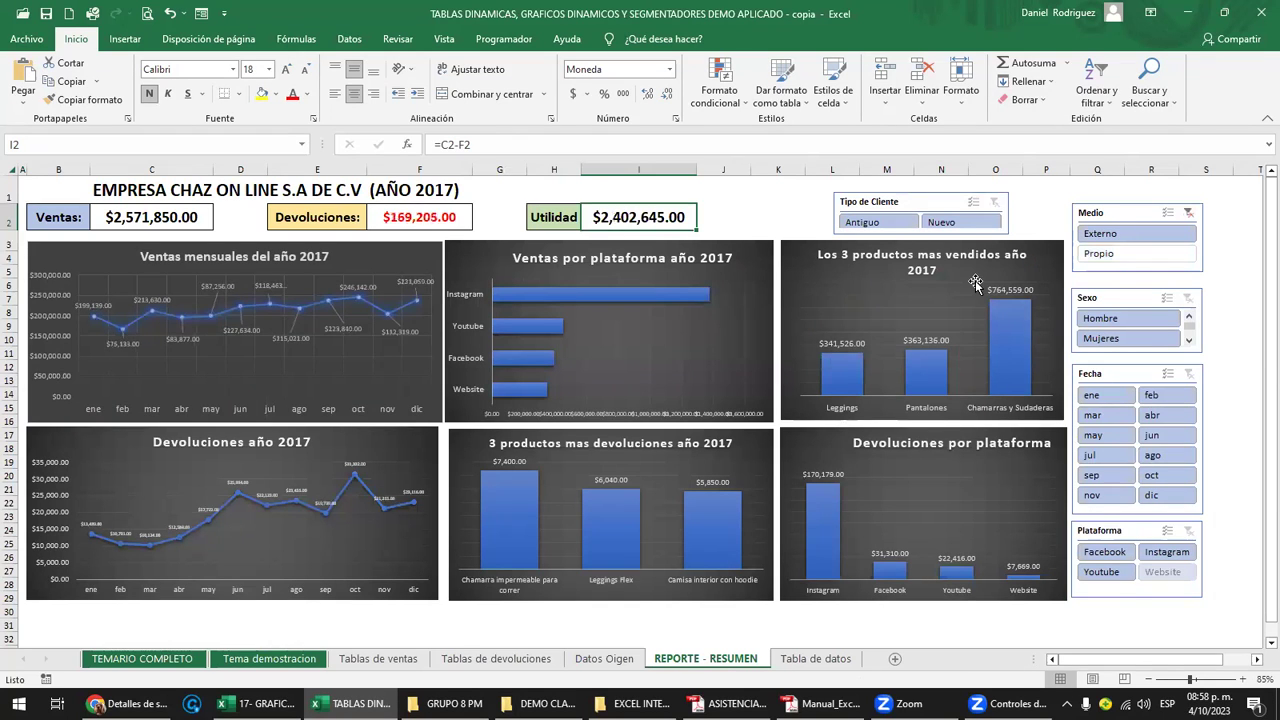
pyautogui.click(1100, 396)
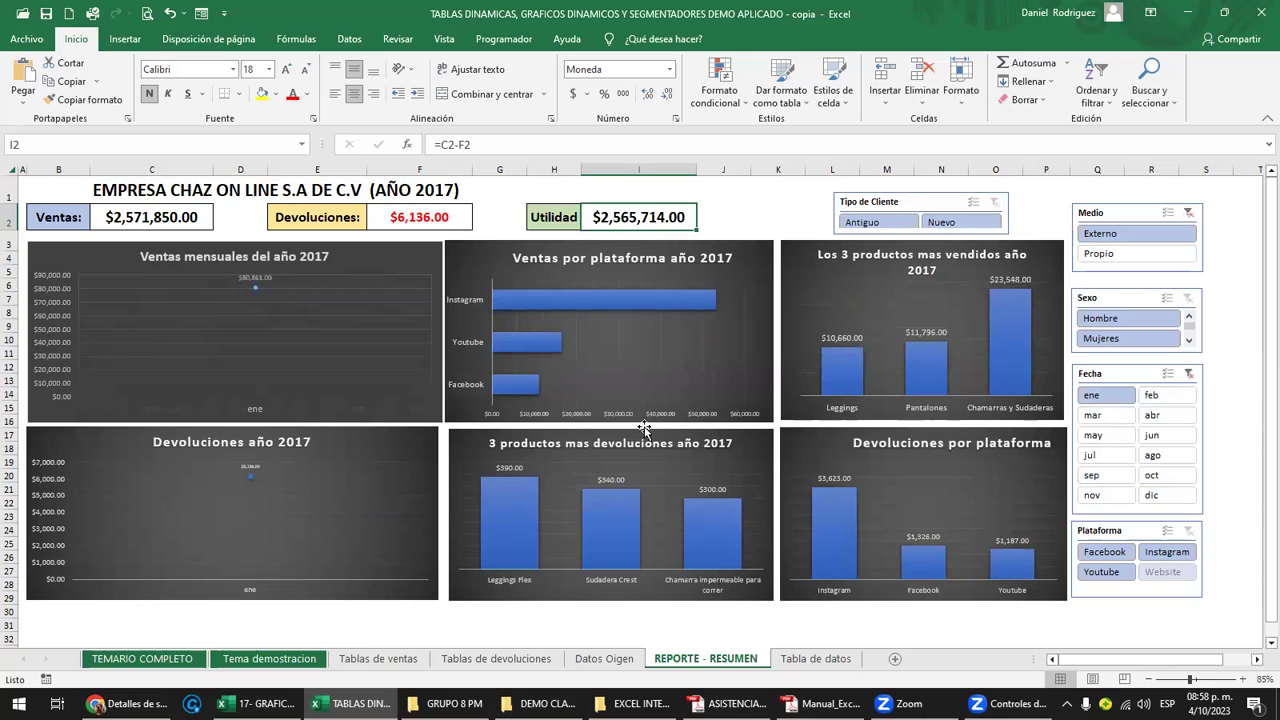